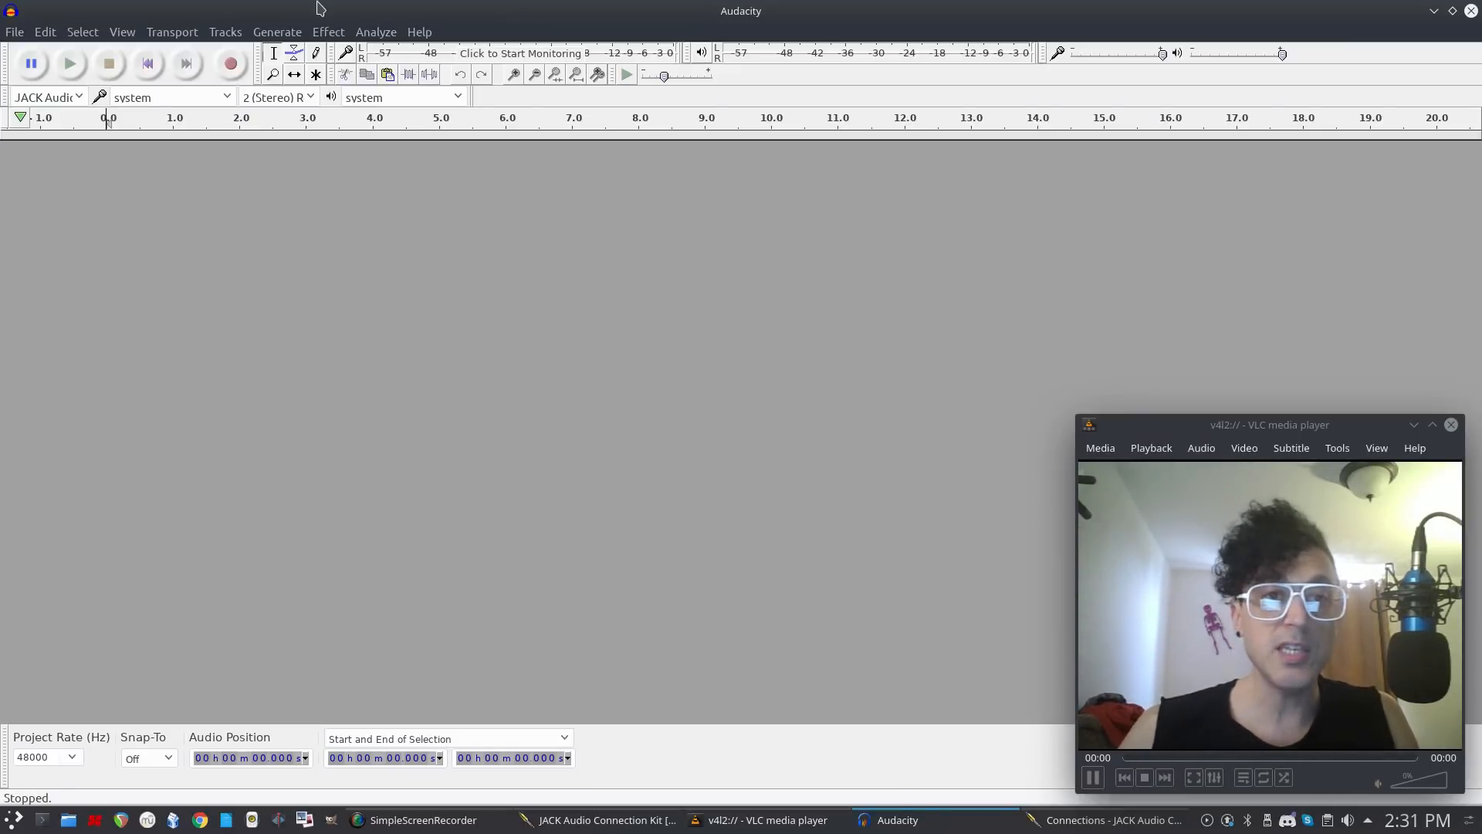
# Check the program's version in its About information and close it.
pyautogui.click(413, 34)
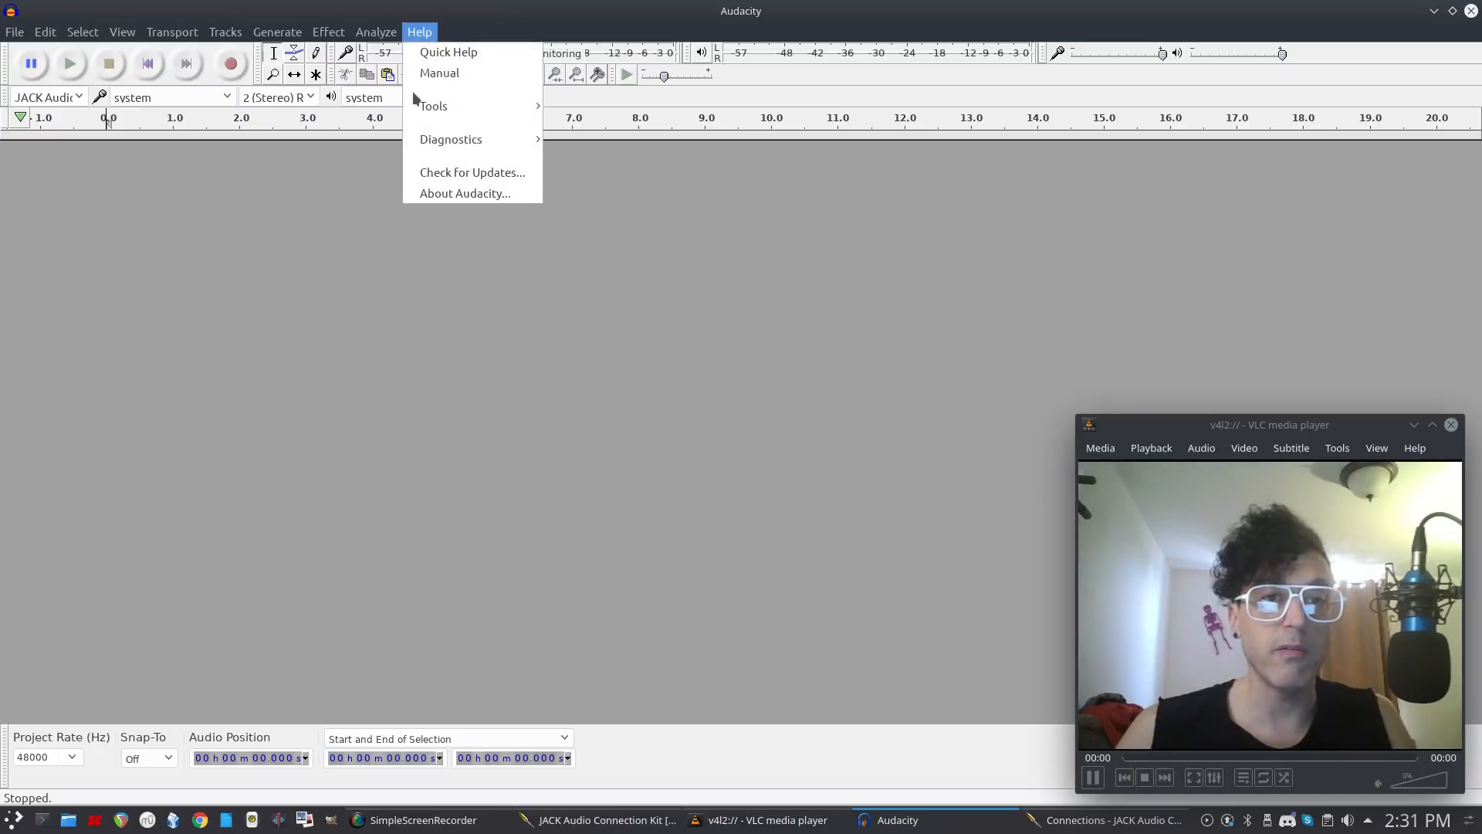
pyautogui.click(411, 193)
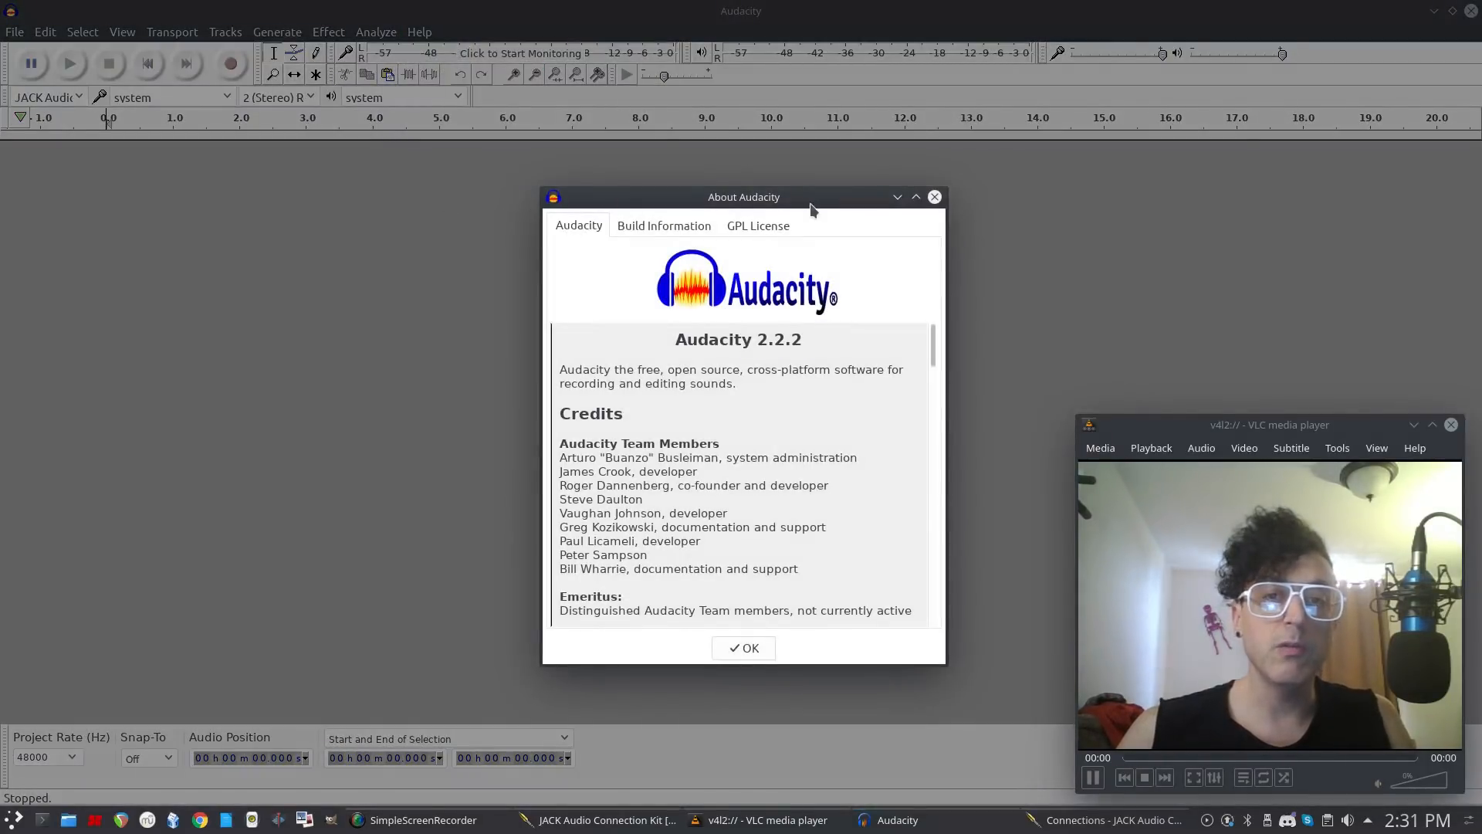
pyautogui.click(935, 197)
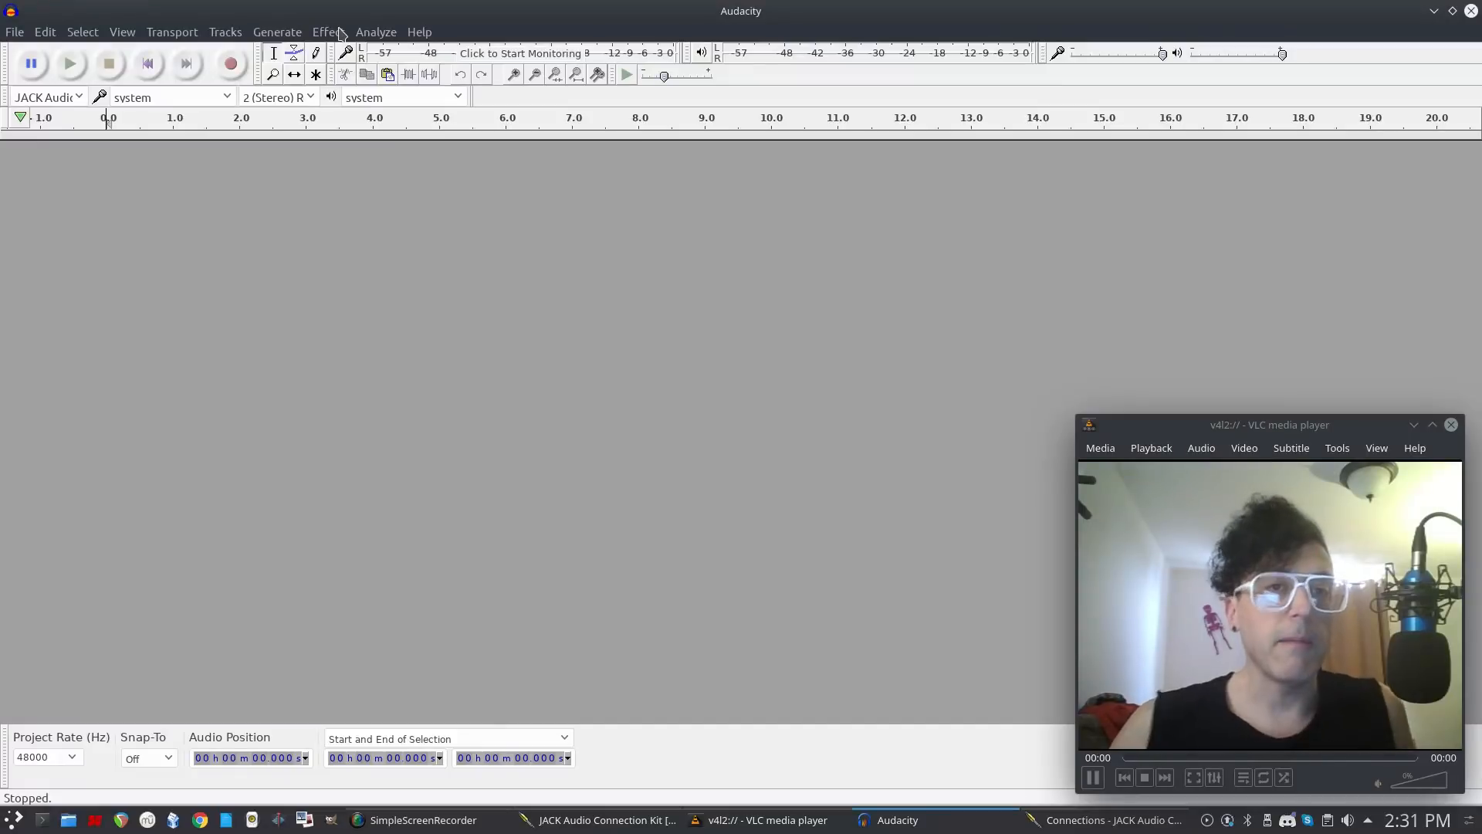
# Generate a metronome-tick rhythm track of 96 measures at 120 beats per minute with 4 beats per measure.
pyautogui.click(291, 35)
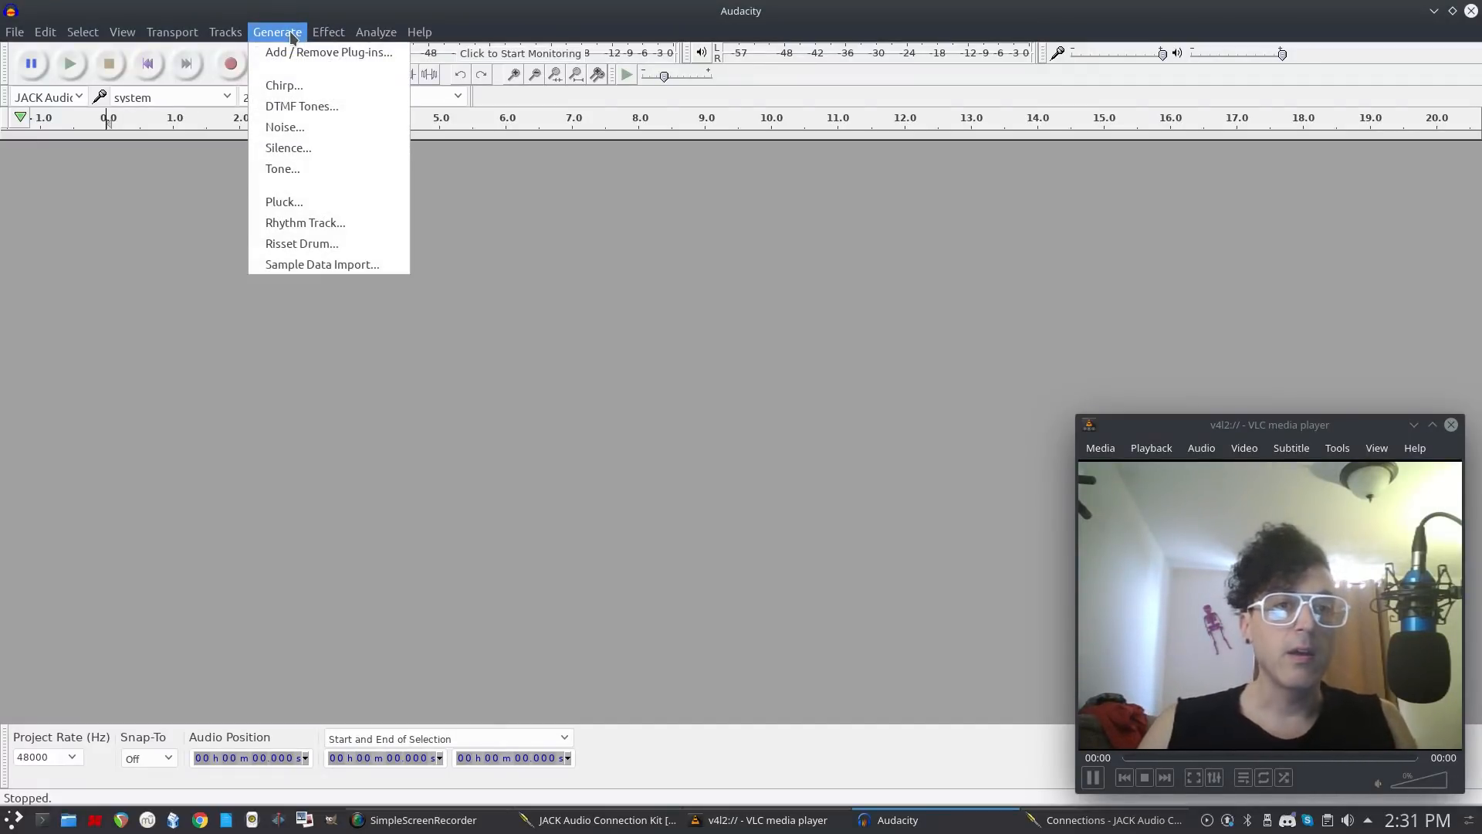
pyautogui.click(346, 226)
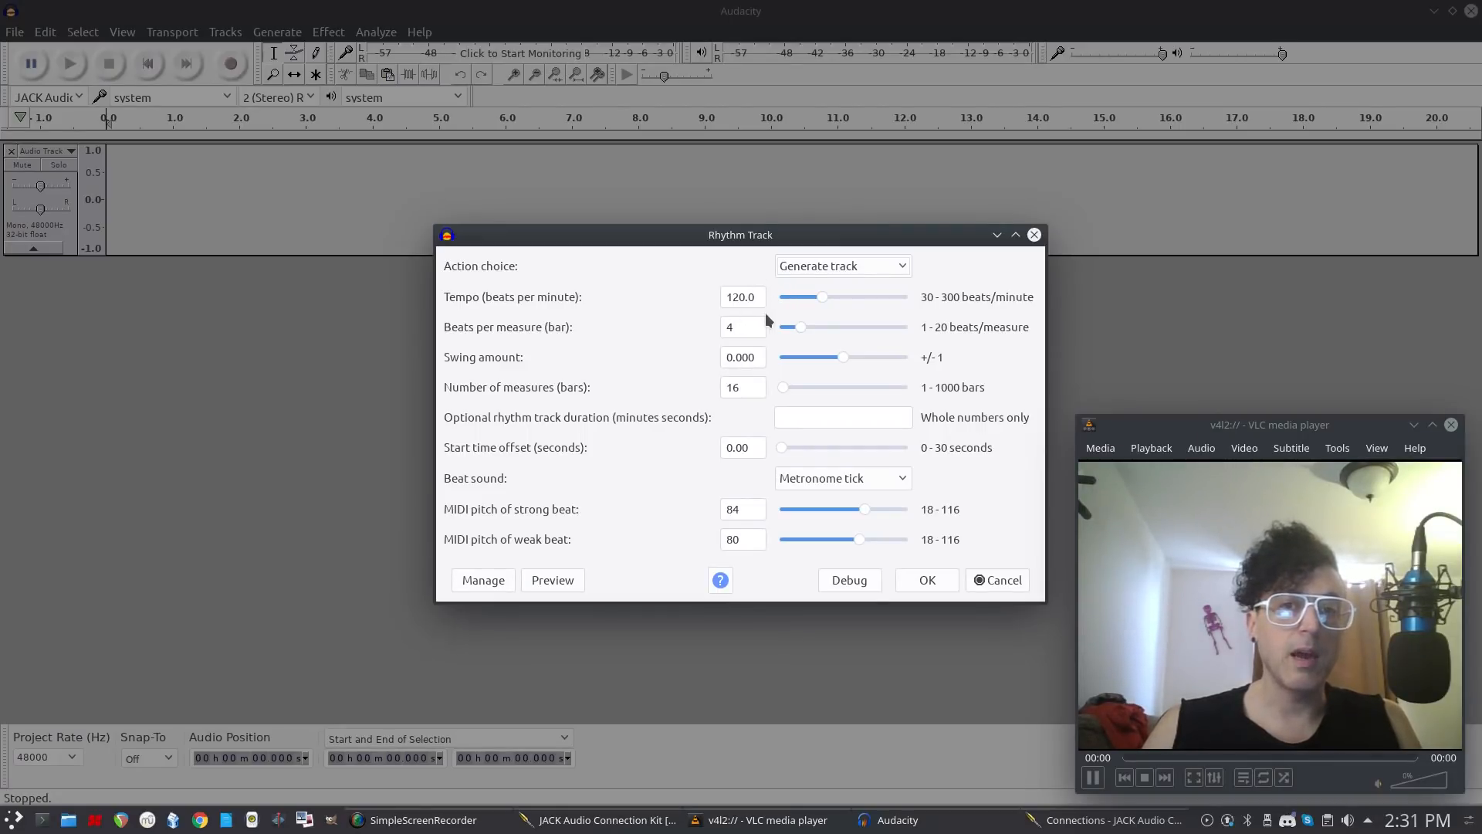
pyautogui.doubleClick(741, 387)
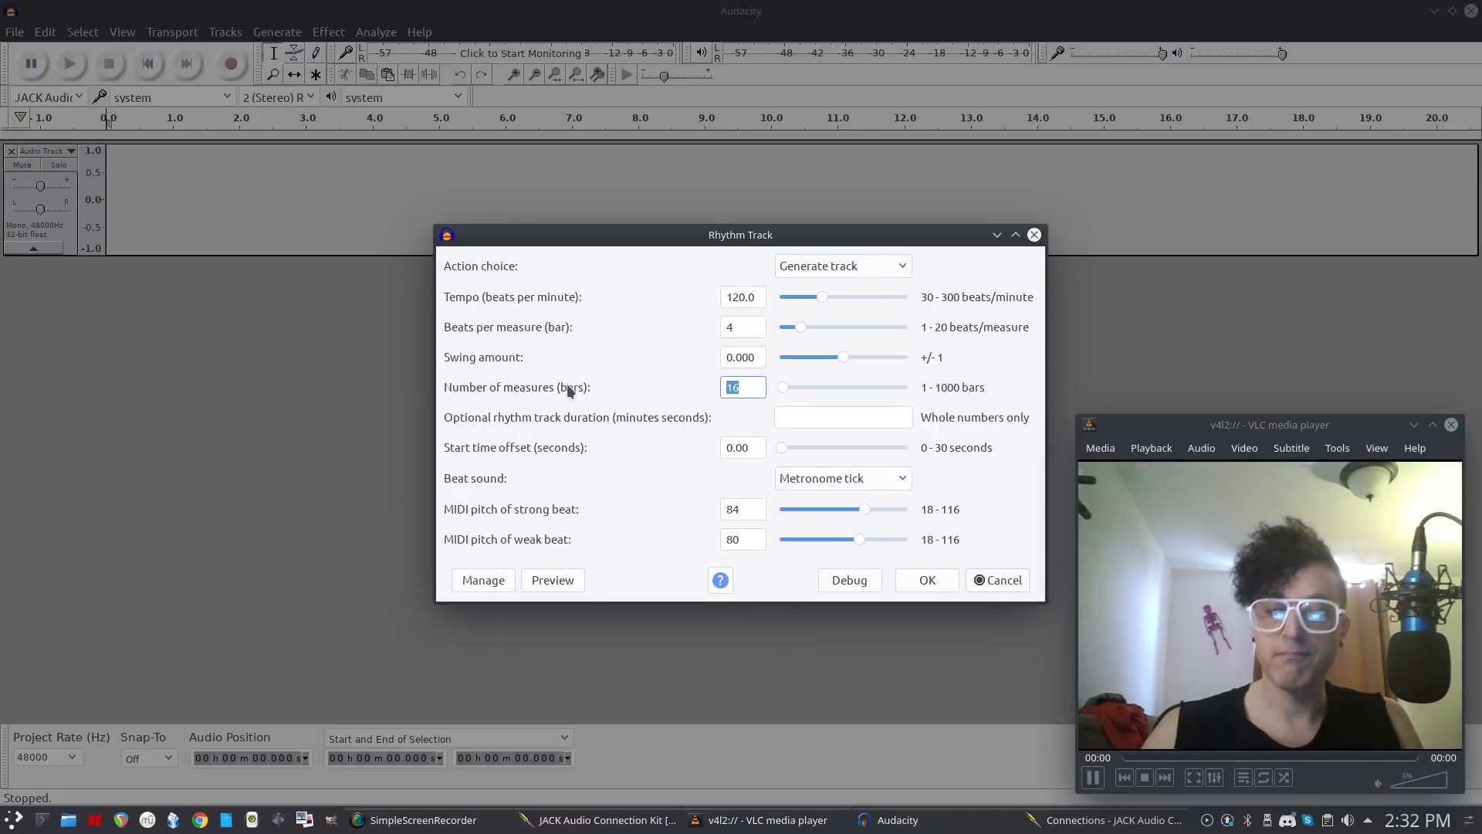
pyautogui.press('Right')
pyautogui.press('BackSpace')
pyautogui.press('BackSpace')
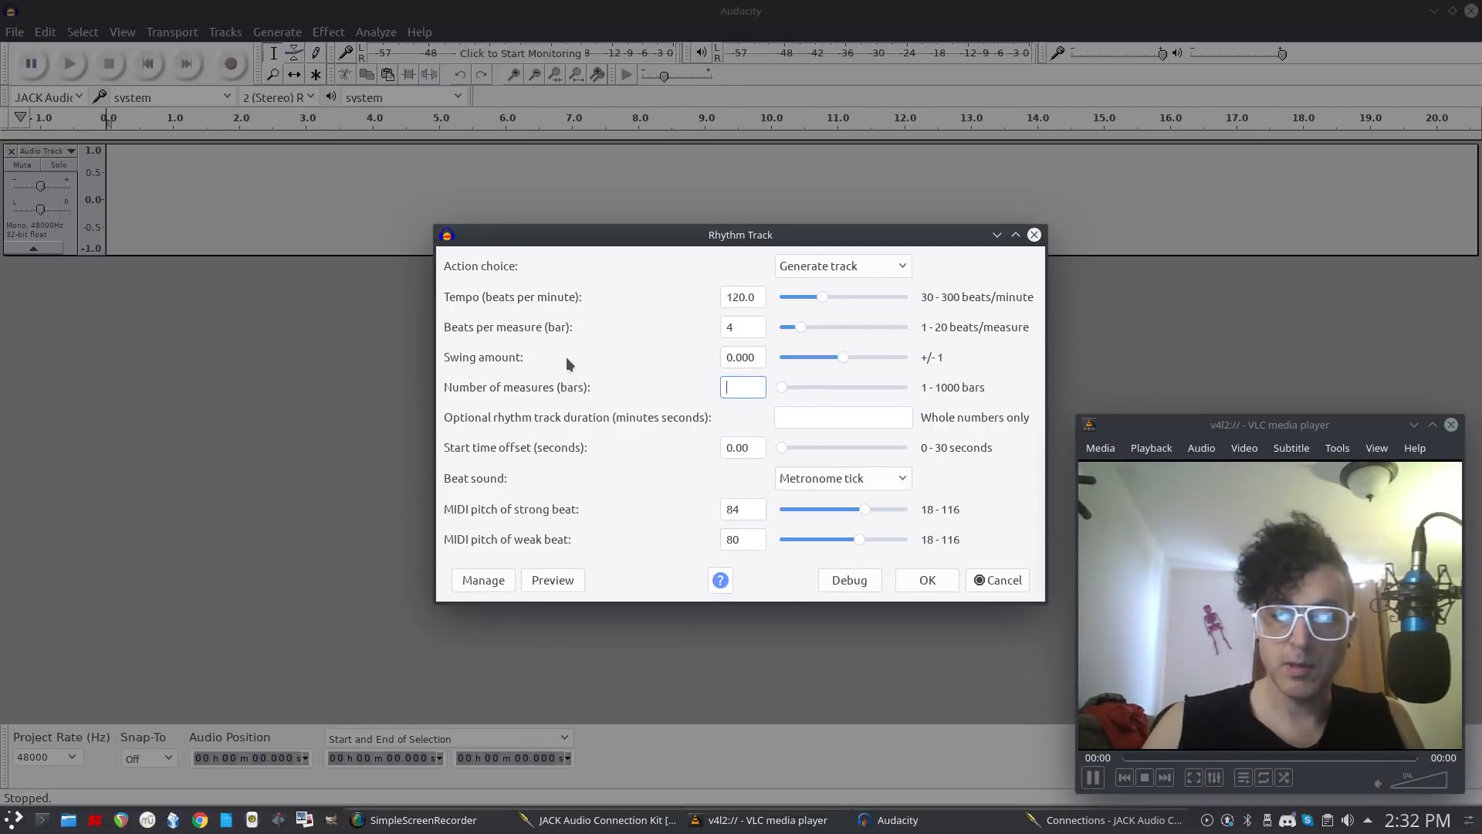
pyautogui.write('96')
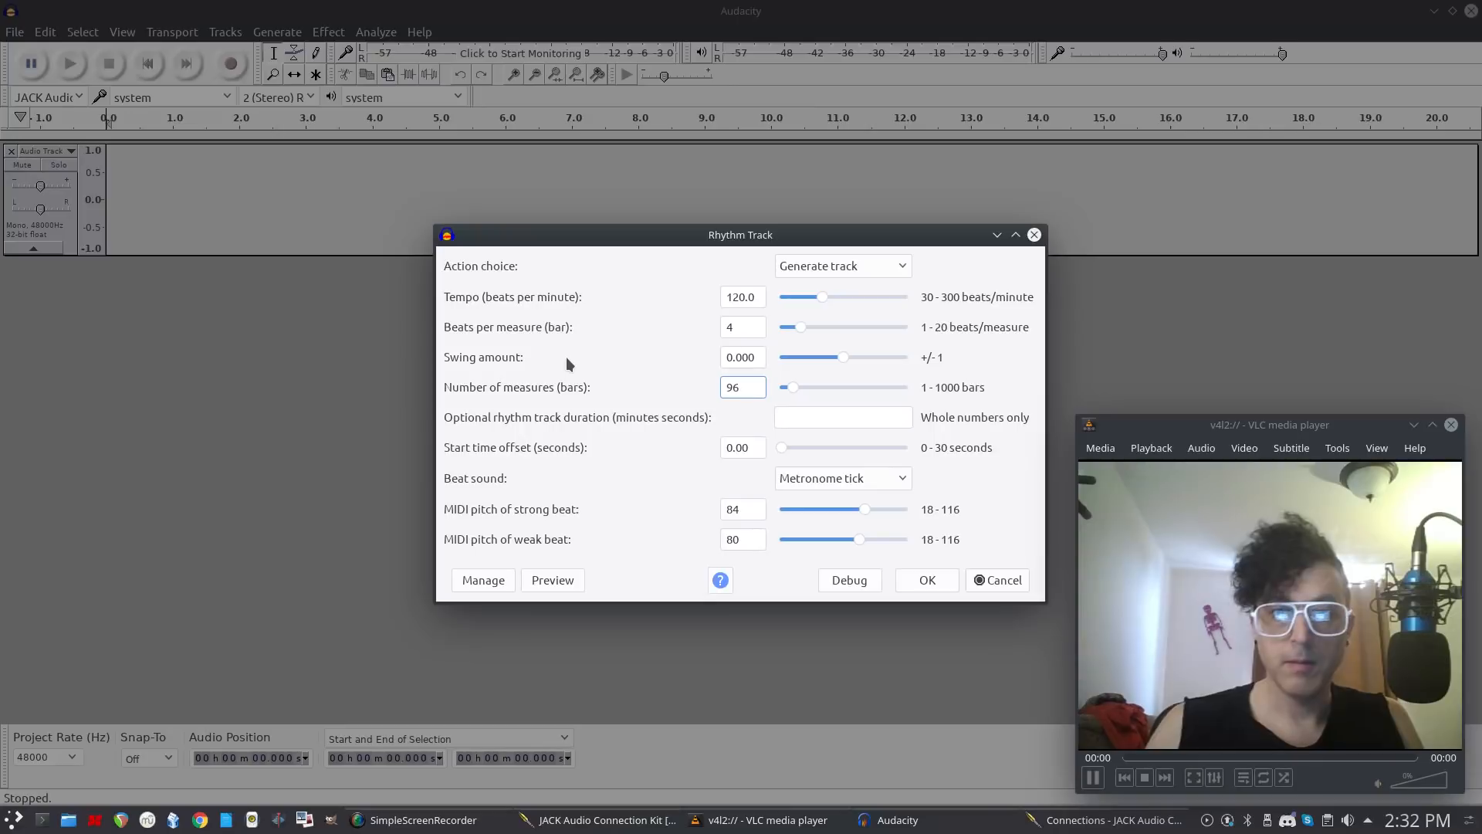
pyautogui.click(928, 580)
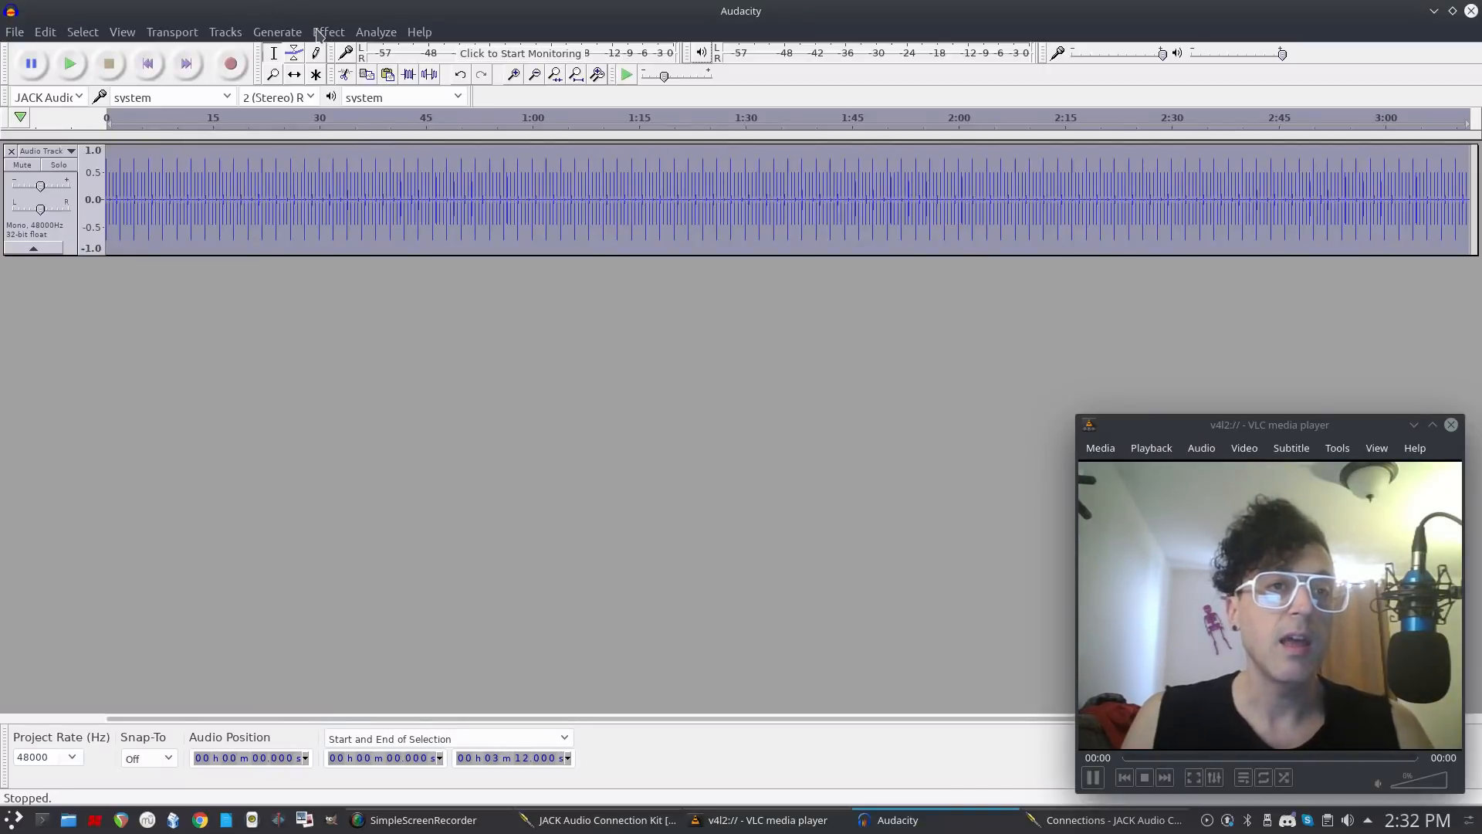
# Select the whole rhythm track and label its beats with Beat Finder at a threshold of 65 percent.
pyautogui.click(227, 32)
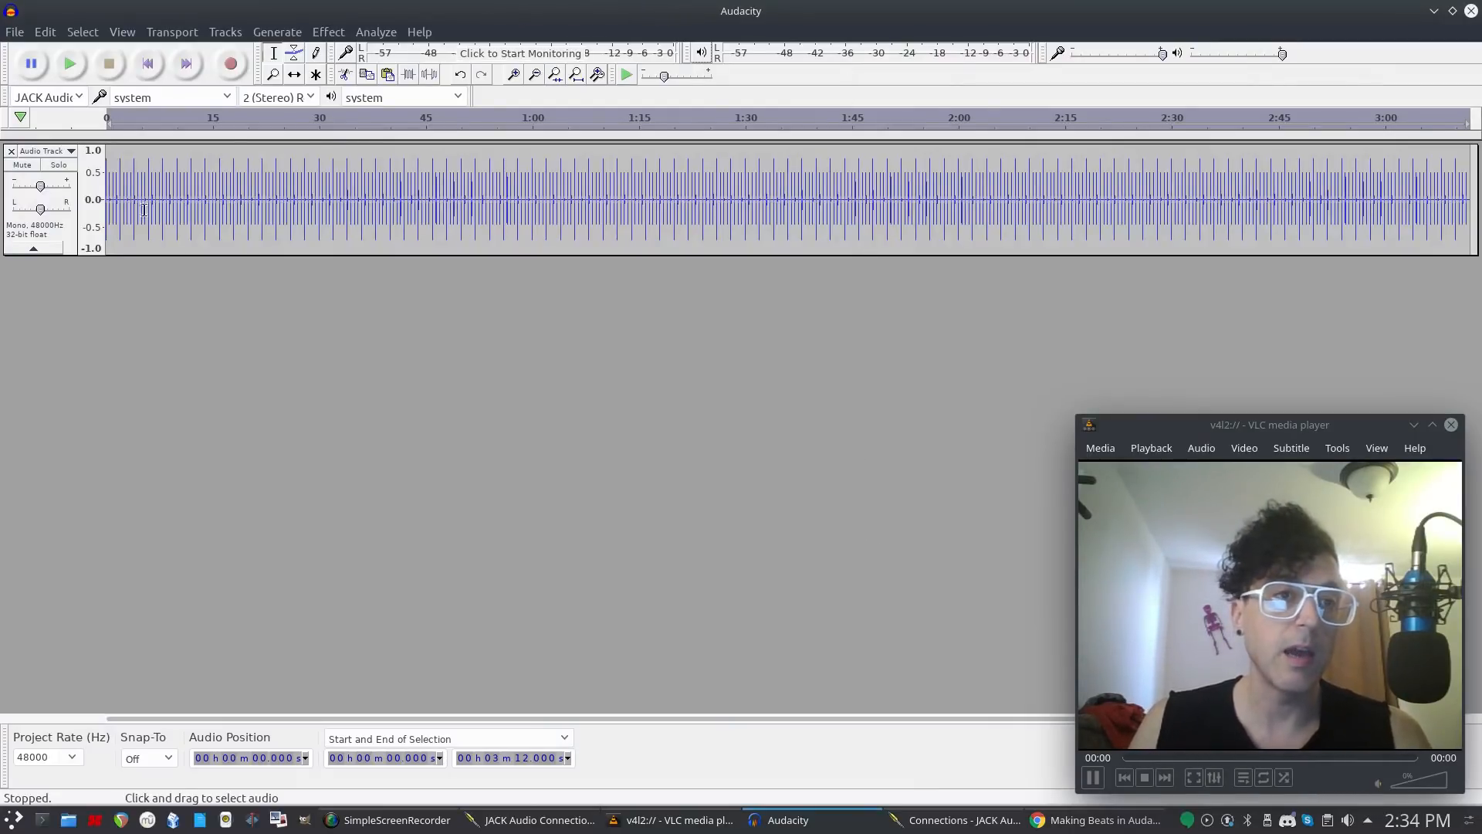
pyautogui.click(72, 230)
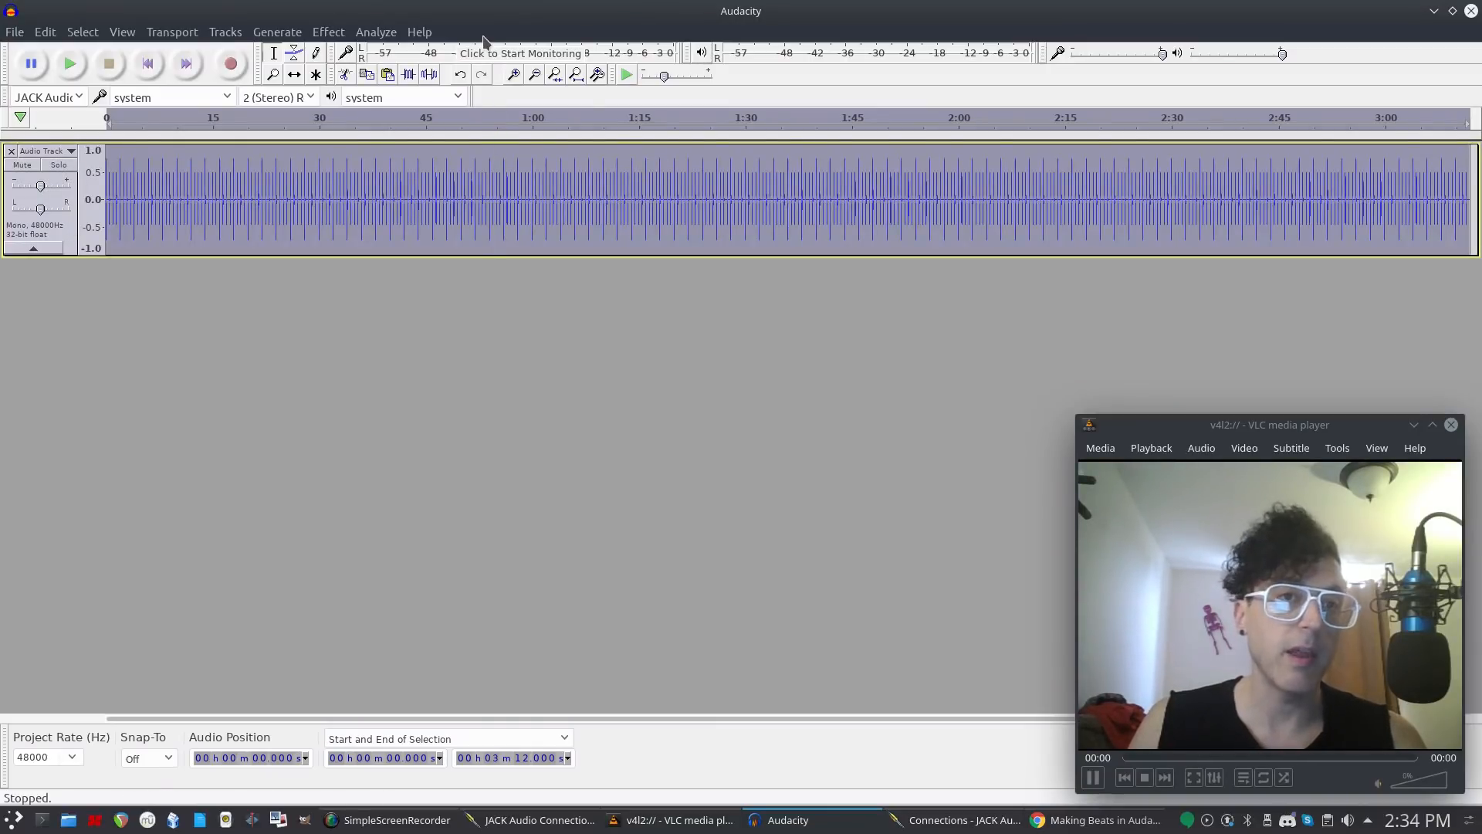
pyautogui.click(378, 33)
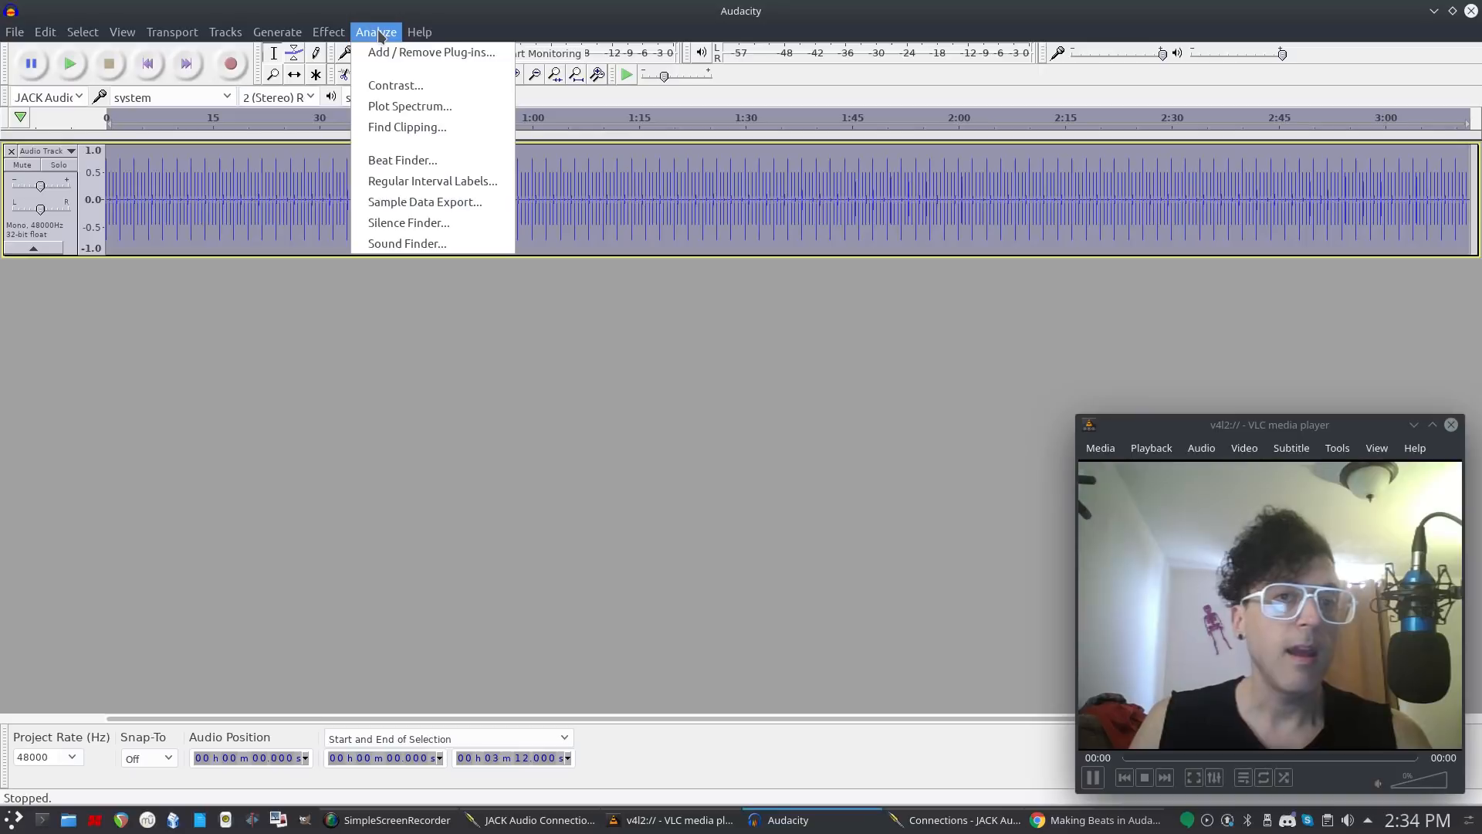
pyautogui.click(370, 160)
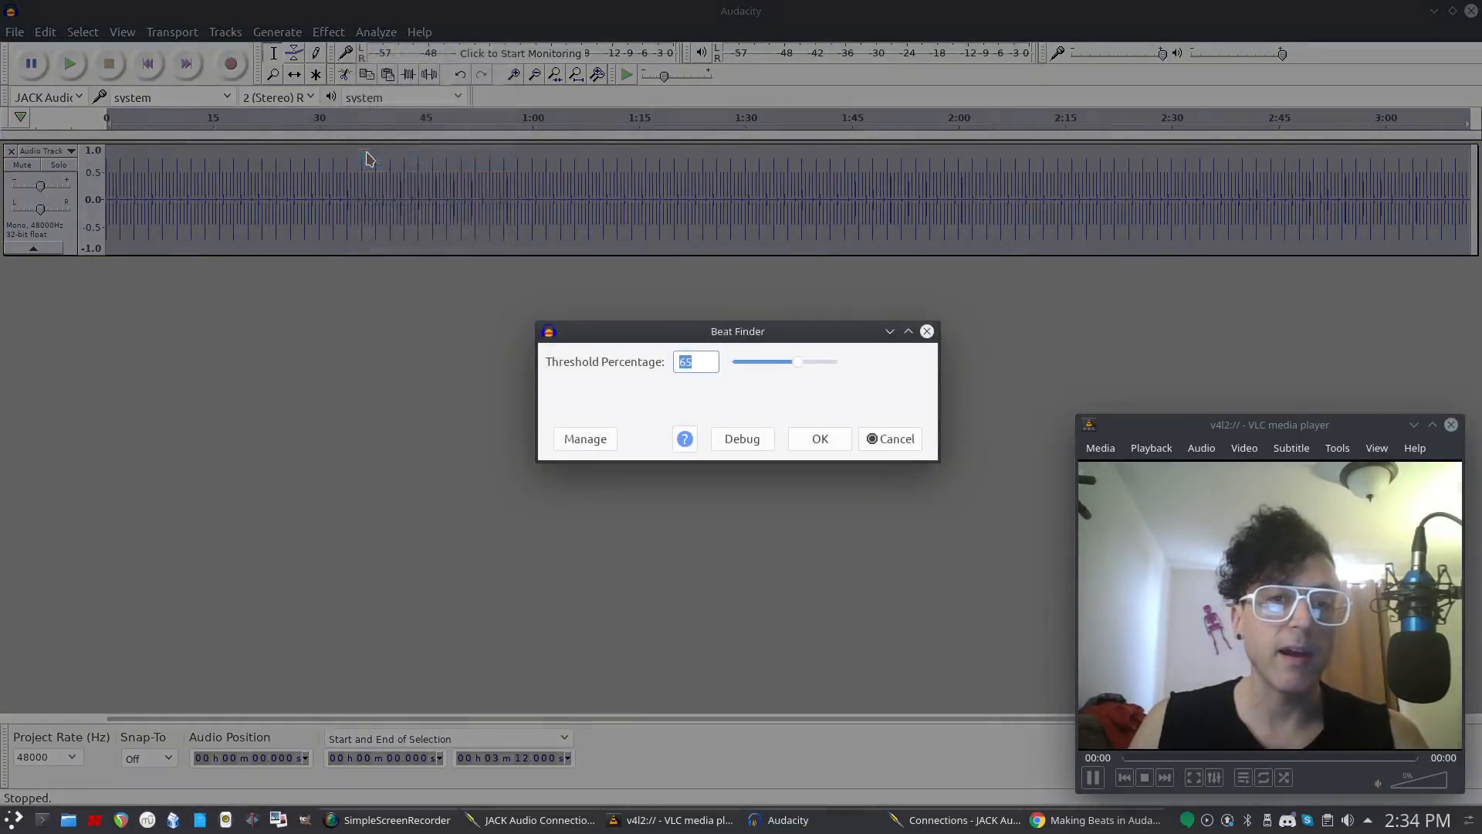
pyautogui.click(821, 438)
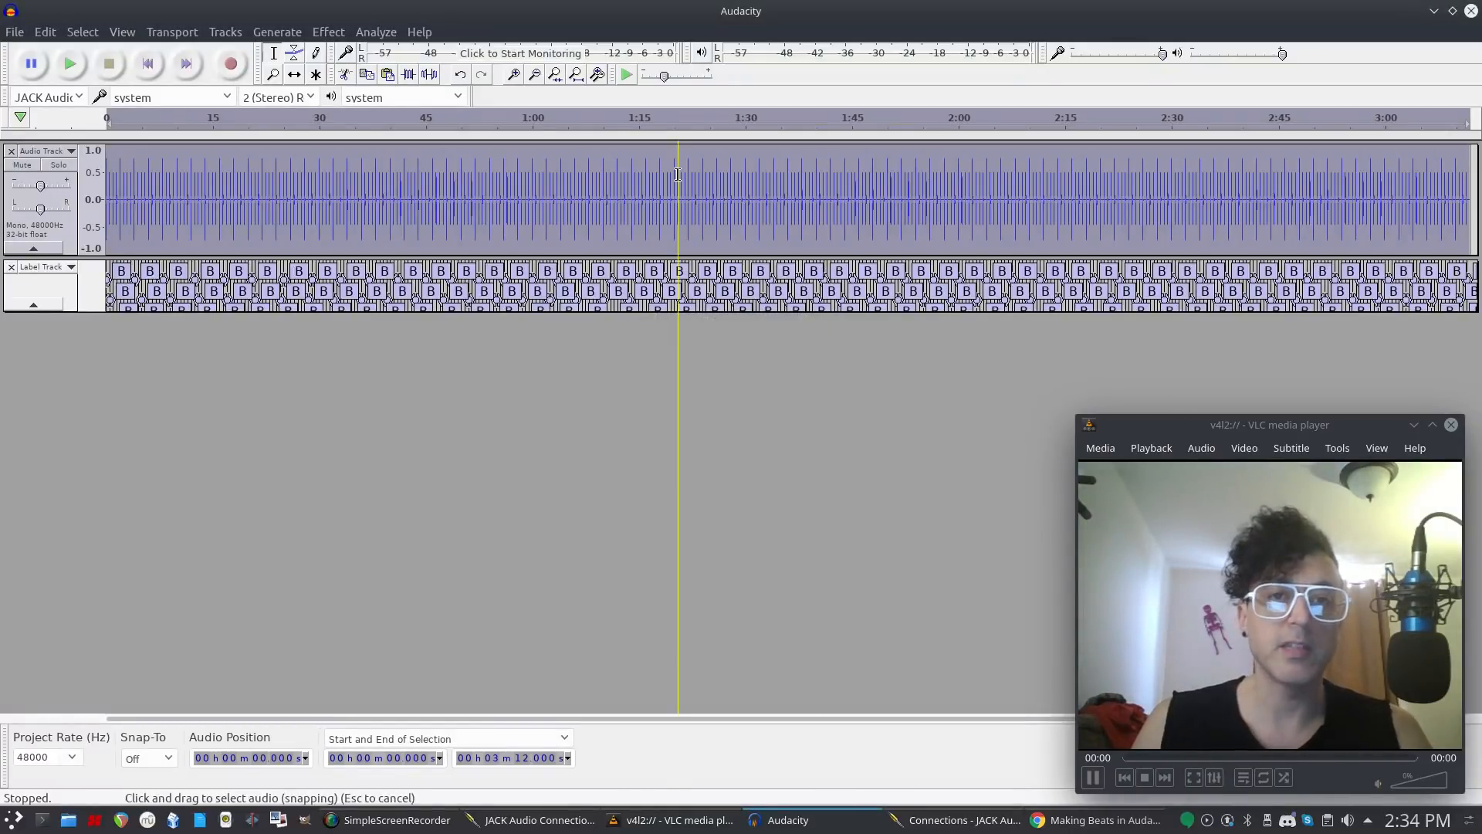
# Move the first beat label back to the start of the first metronome tick, at about 0.000 s.
pyautogui.click(513, 74)
pyautogui.click(513, 74)
pyautogui.click(513, 74)
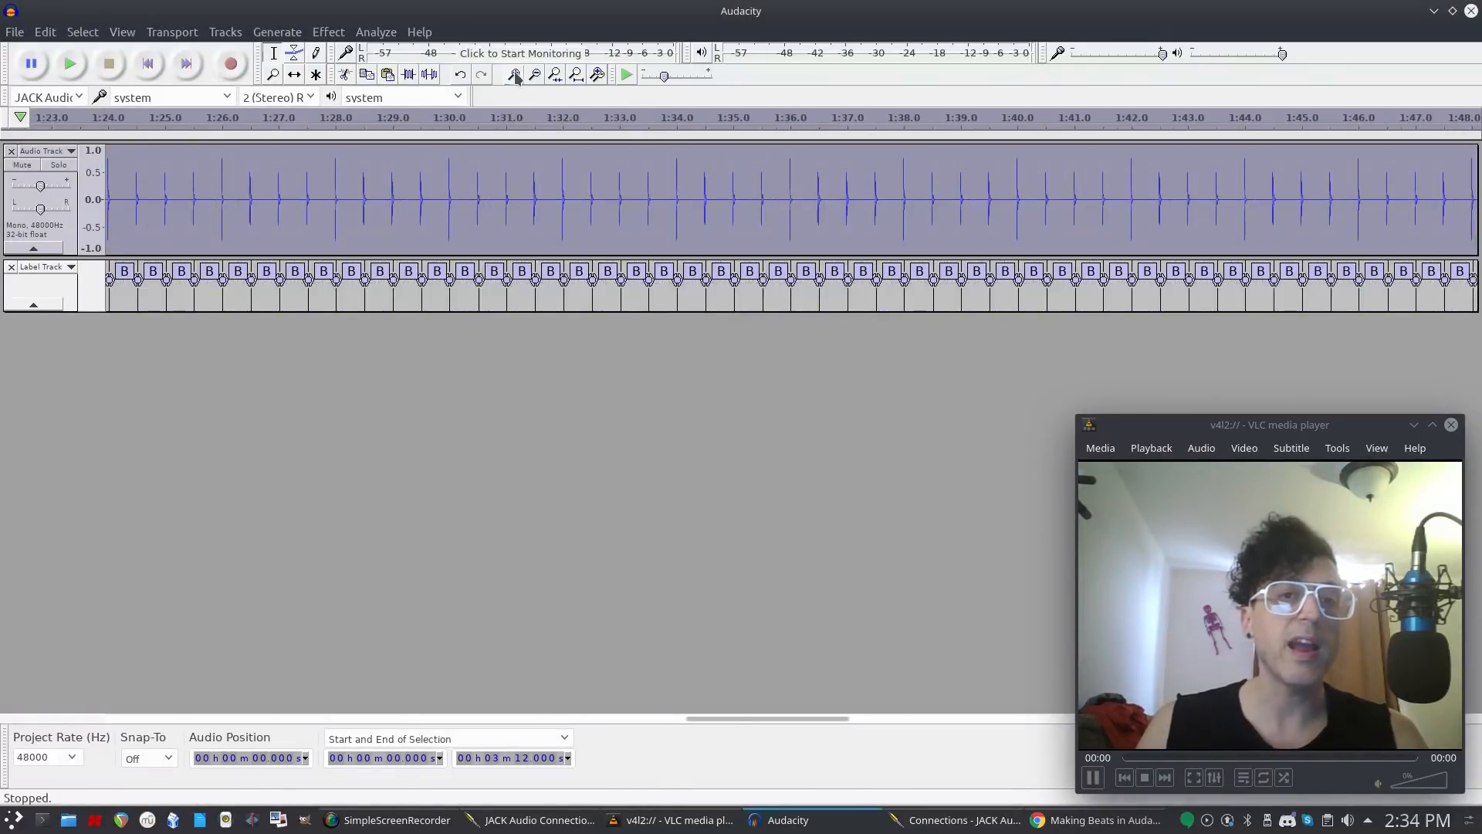
pyautogui.click(513, 74)
pyautogui.click(513, 74)
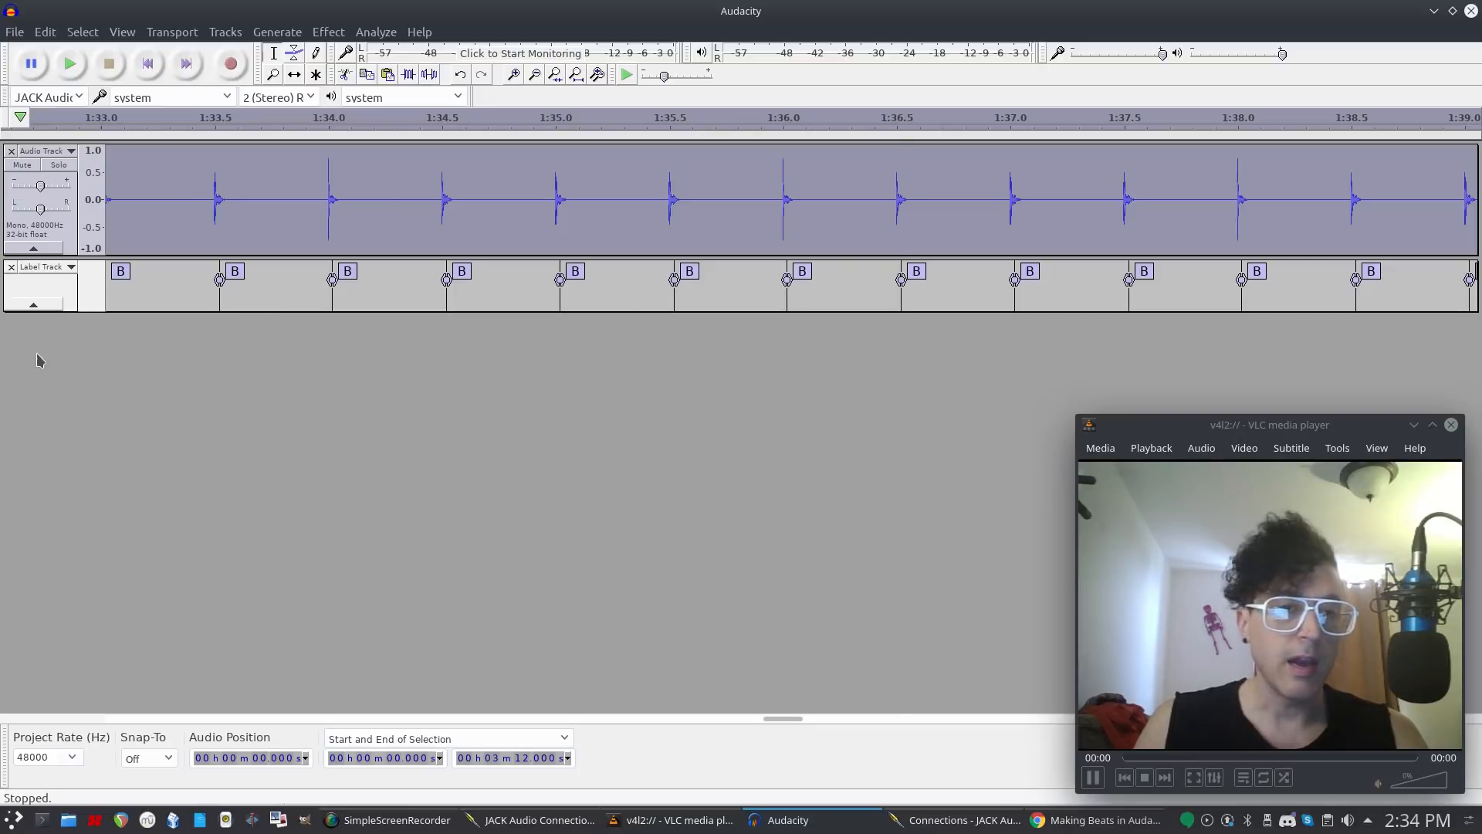
pyautogui.click(142, 65)
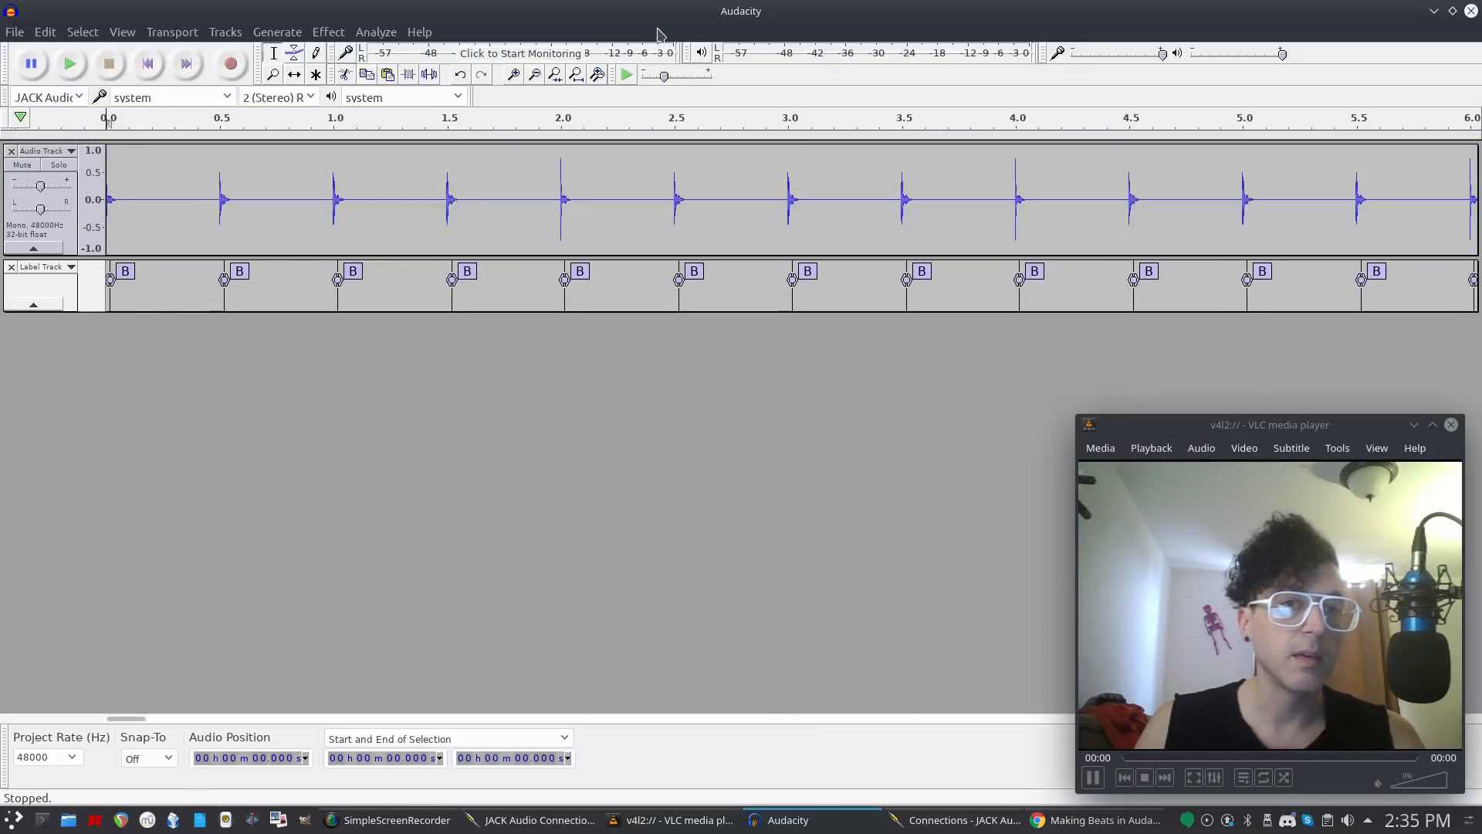
pyautogui.click(514, 75)
pyautogui.click(514, 75)
pyautogui.click(514, 75)
pyautogui.click(514, 75)
pyautogui.click(514, 75)
pyautogui.click(512, 75)
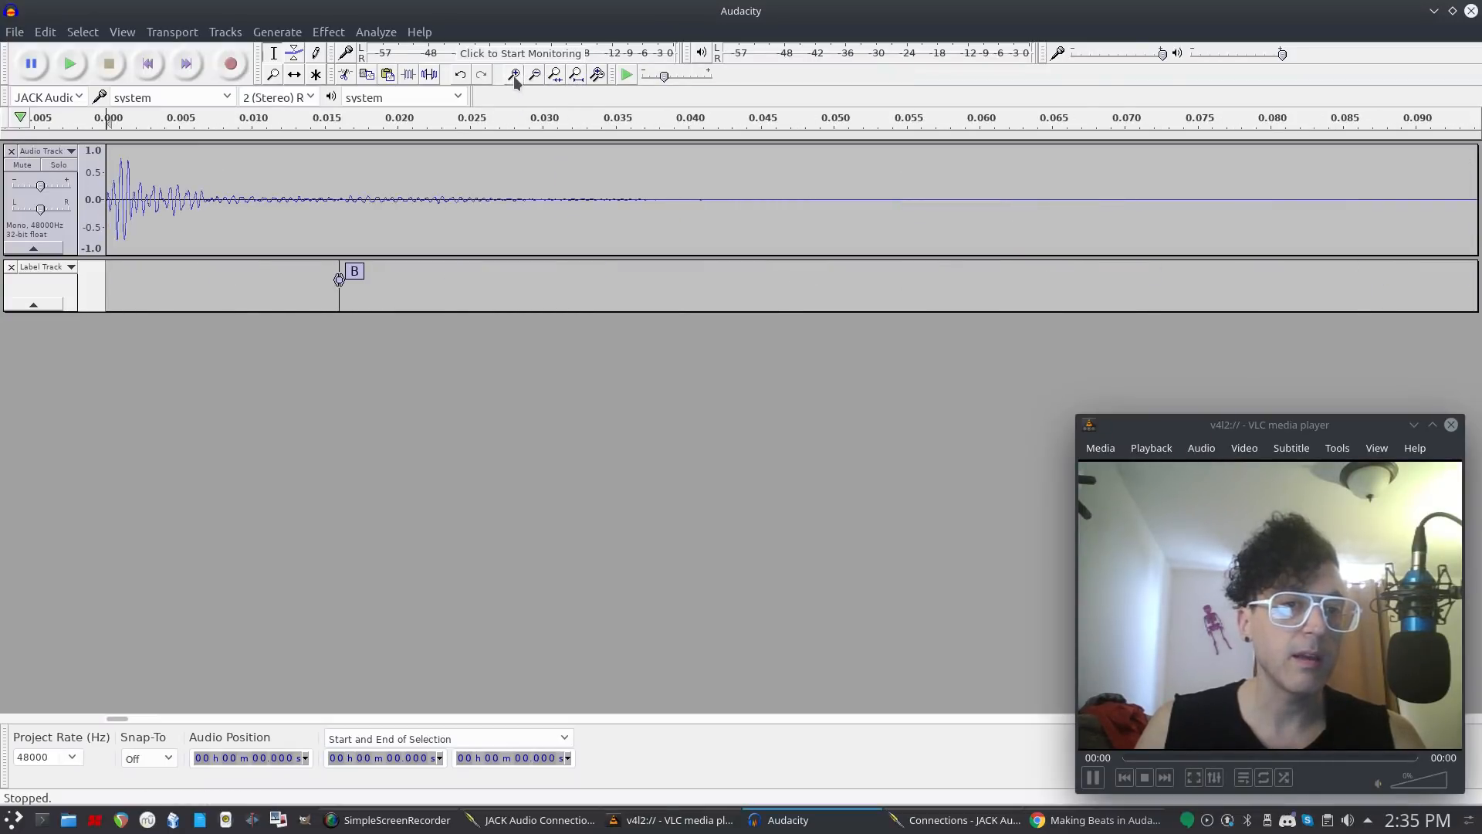
pyautogui.moveTo(332, 269); pyautogui.dragTo(53, 303)
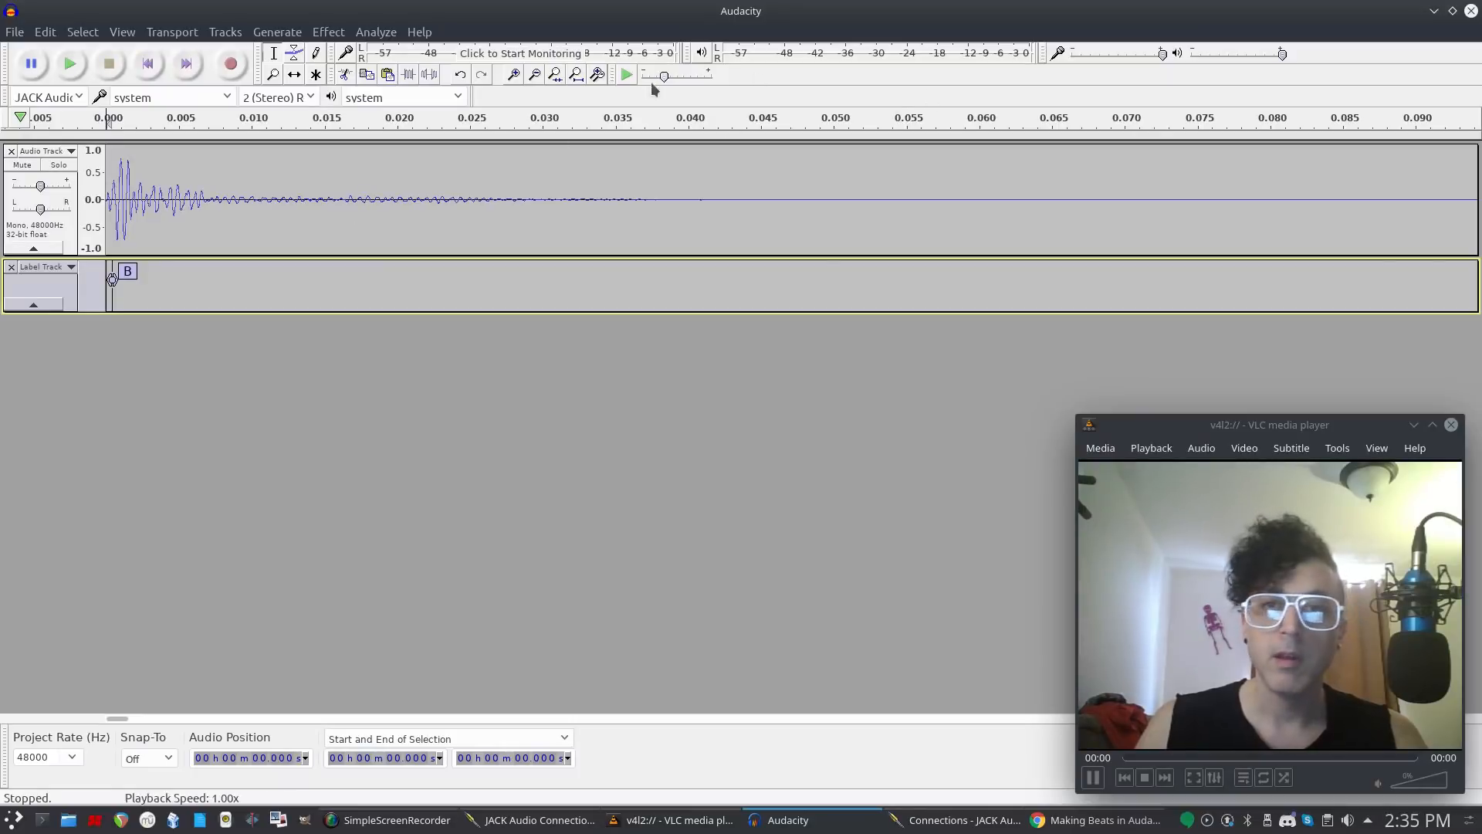
# Play the rhythm track briefly from about 0.75 s and return the cursor to the start.
pyautogui.click(529, 78)
pyautogui.click(530, 77)
pyautogui.click(530, 77)
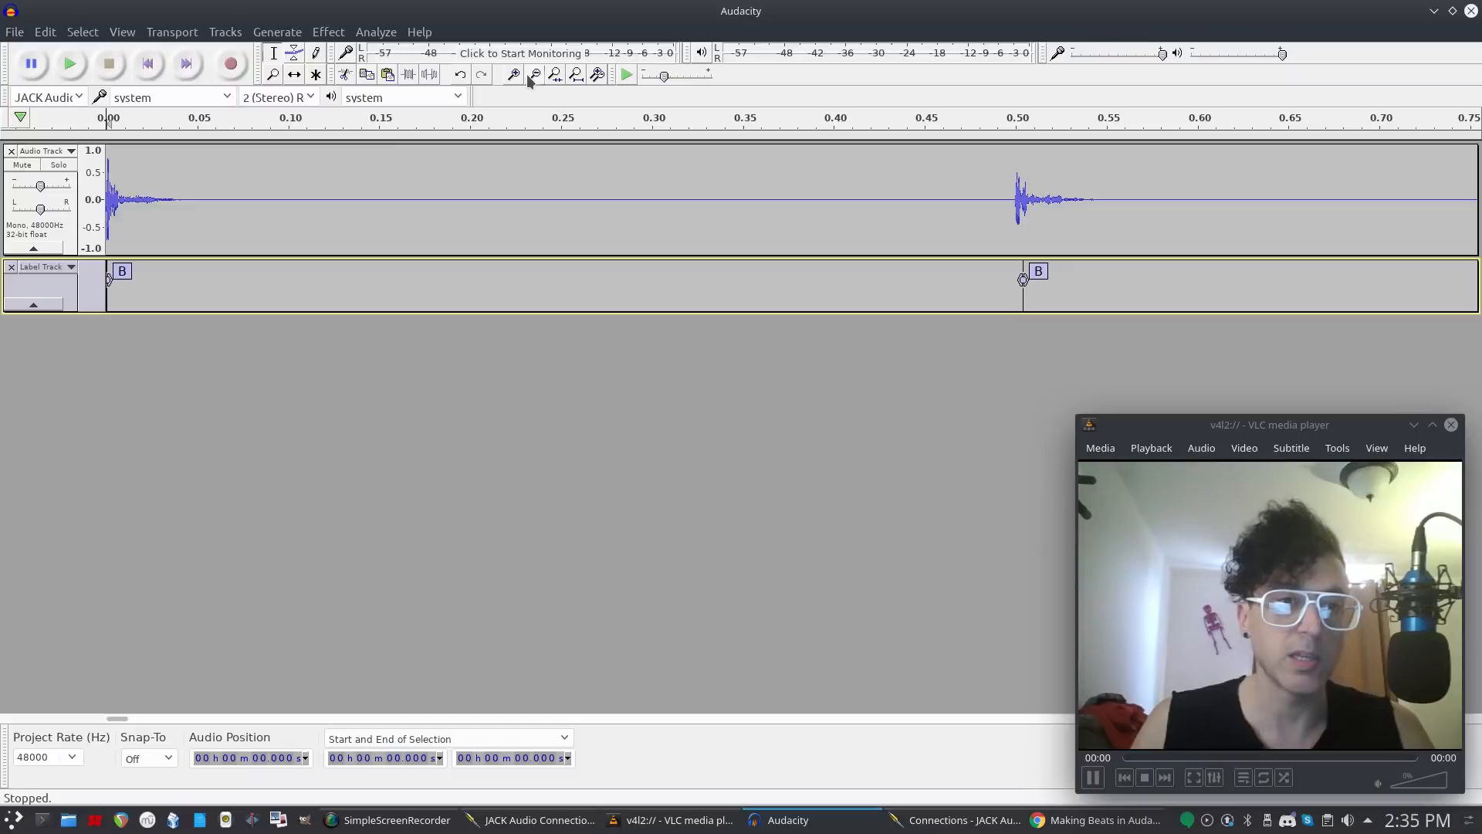
pyautogui.click(530, 77)
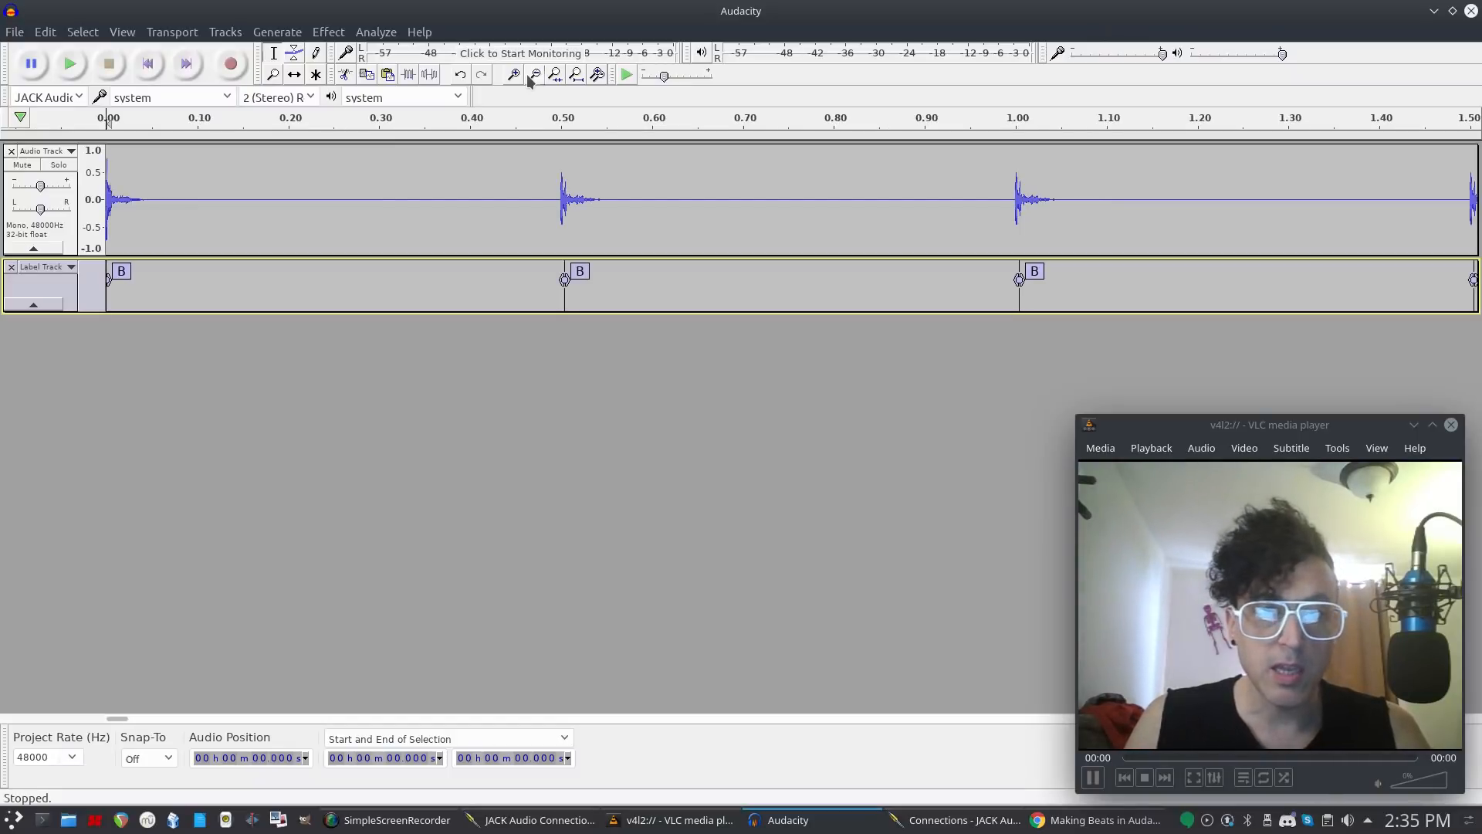
pyautogui.click(530, 77)
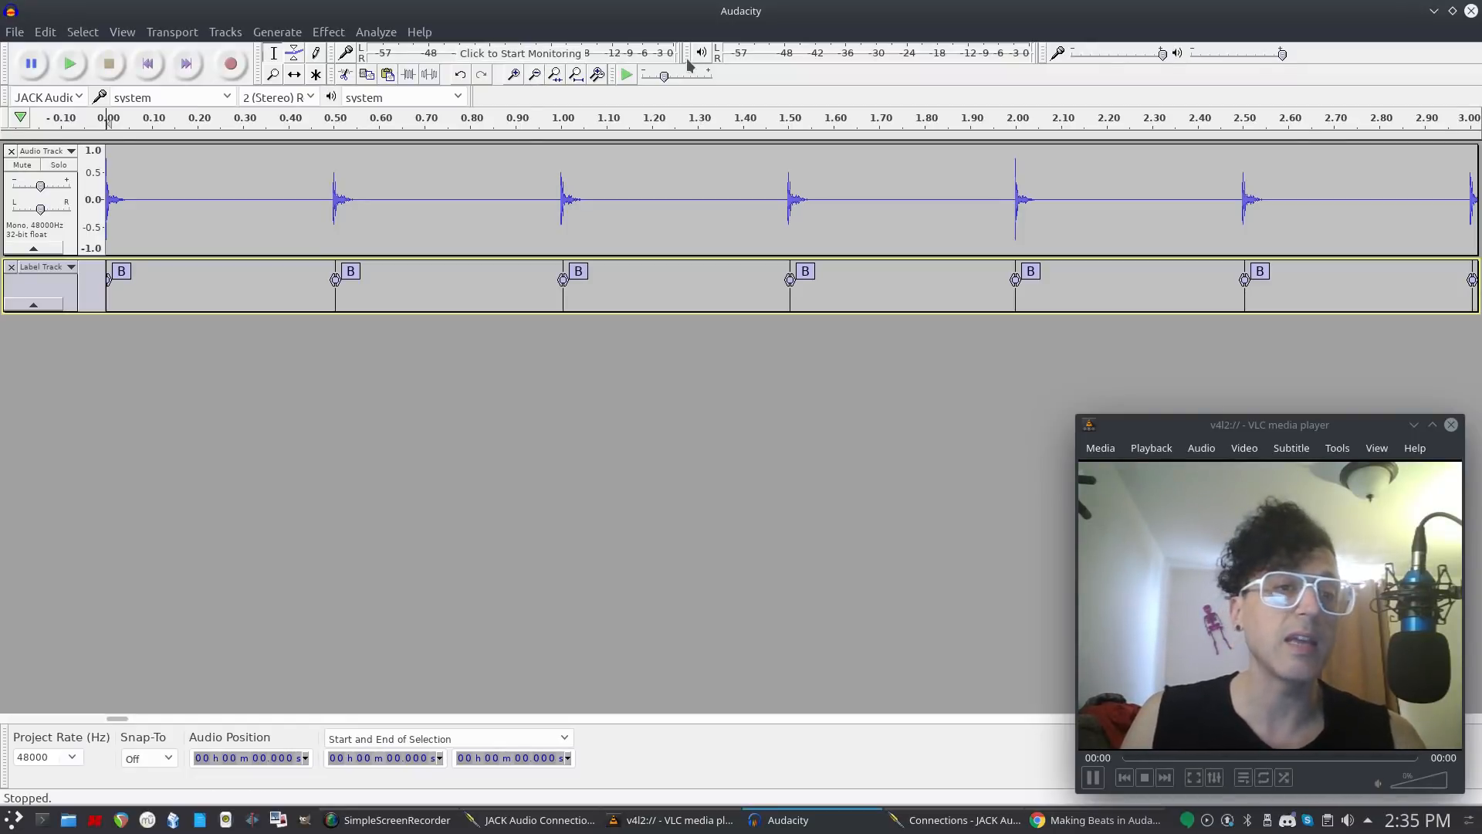
pyautogui.moveTo(338, 303); pyautogui.dragTo(405, 322)
pyautogui.click(448, 289)
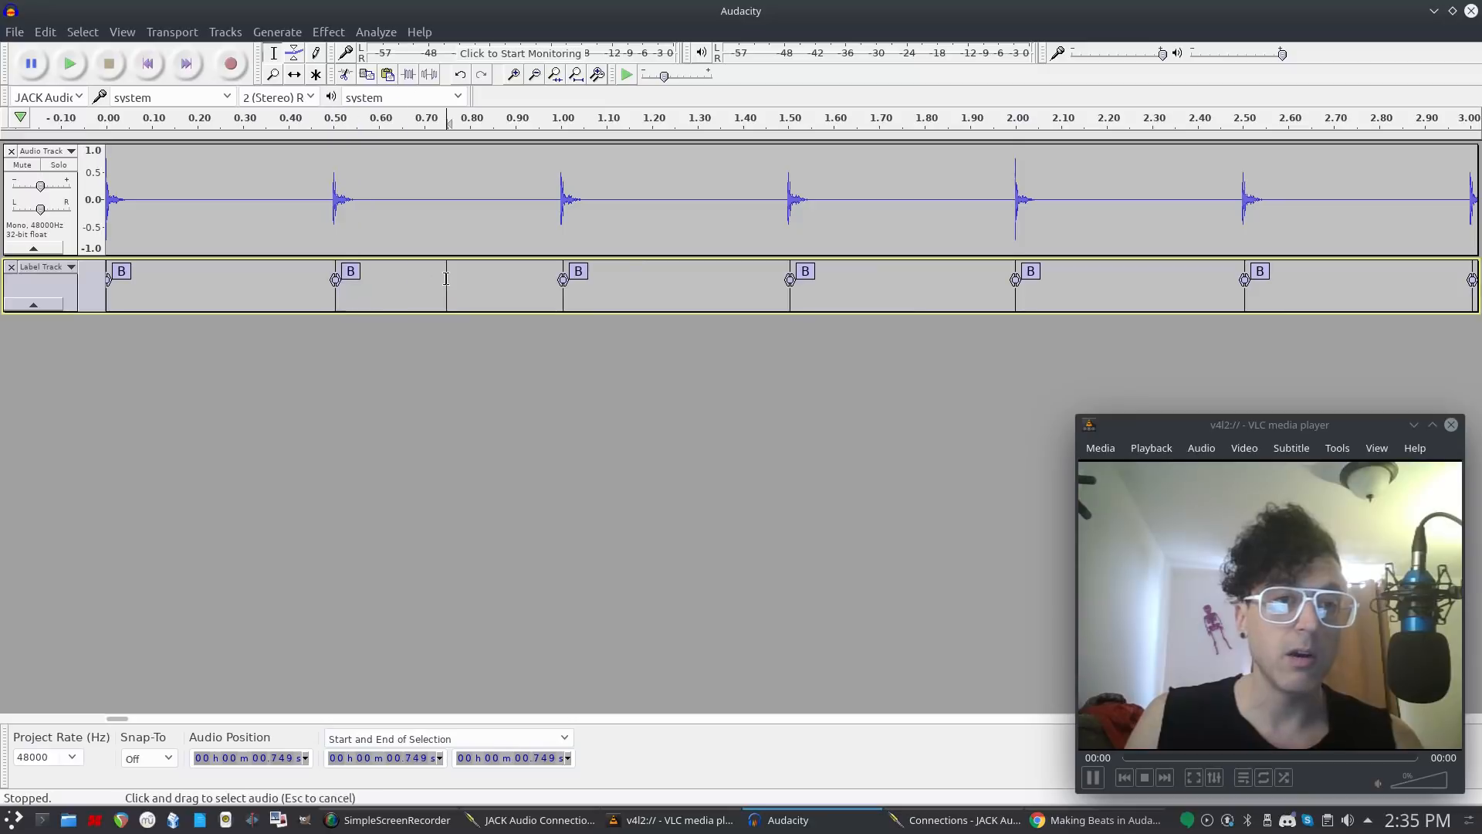
pyautogui.click(70, 63)
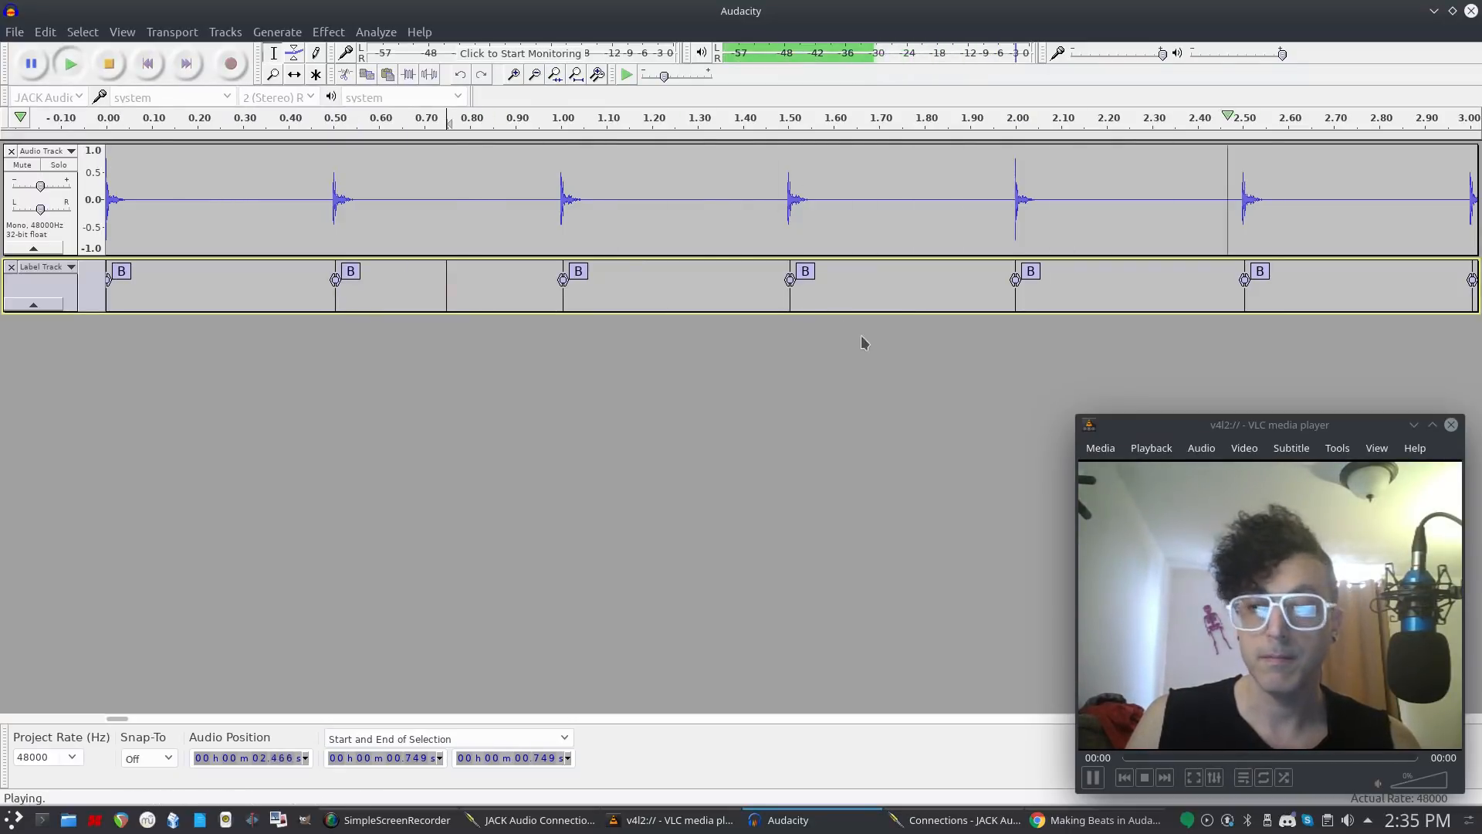
pyautogui.click(110, 64)
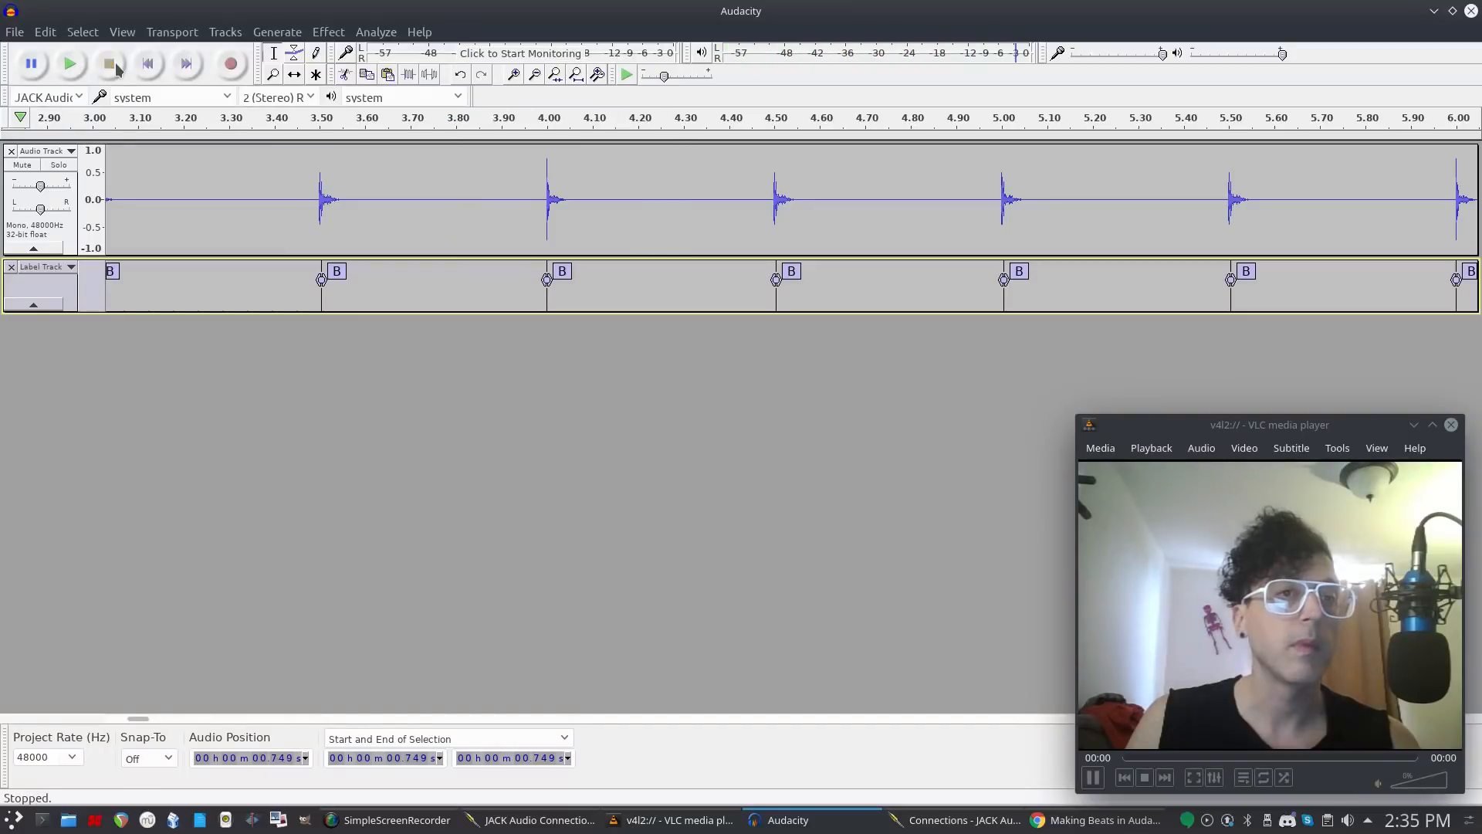
pyautogui.click(148, 64)
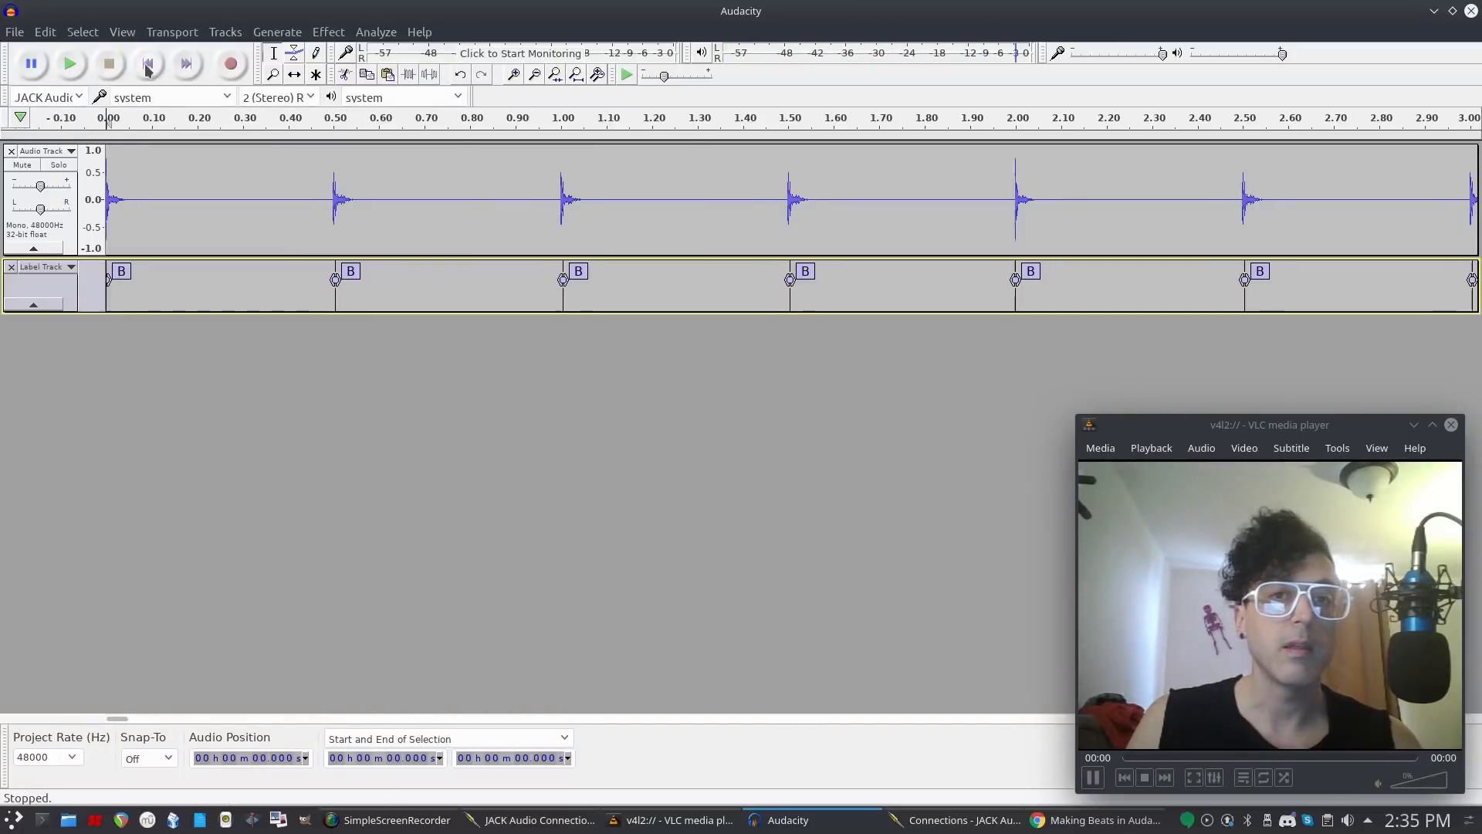
# Add a new empty mono track below the beat label track.
pyautogui.click(577, 74)
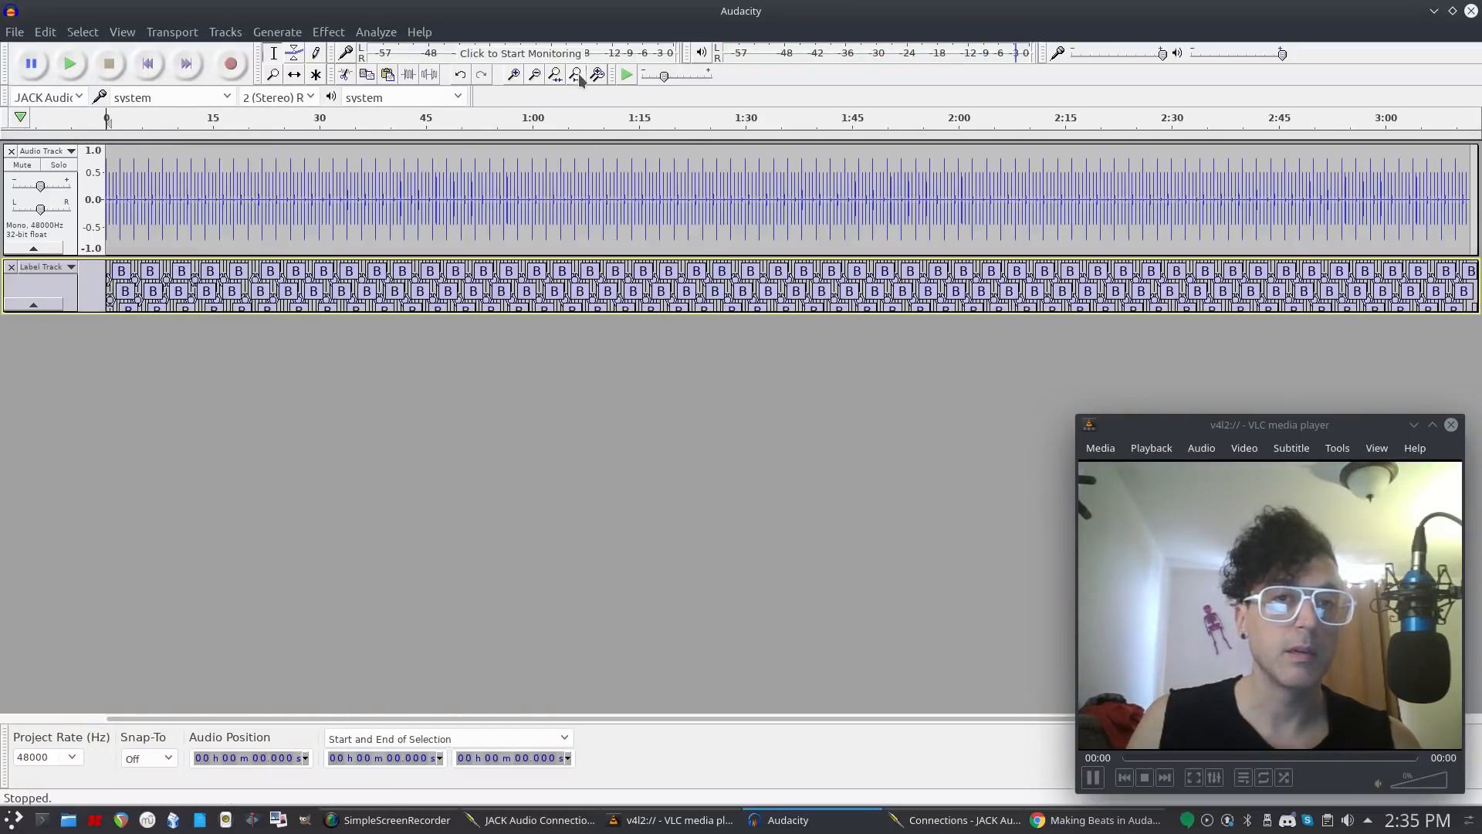
pyautogui.click(514, 75)
pyautogui.click(514, 75)
pyautogui.click(513, 74)
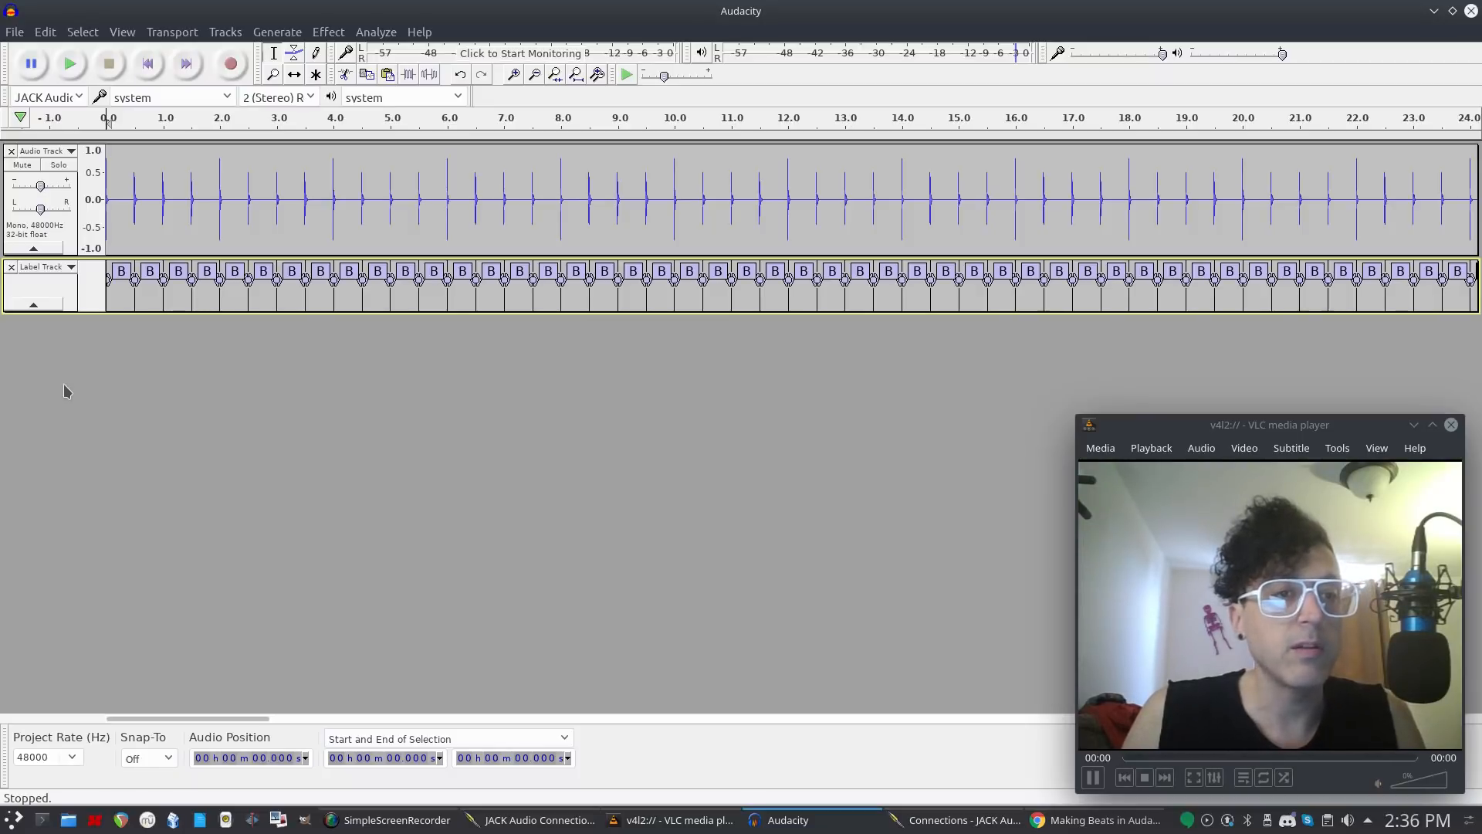
pyautogui.click(235, 34)
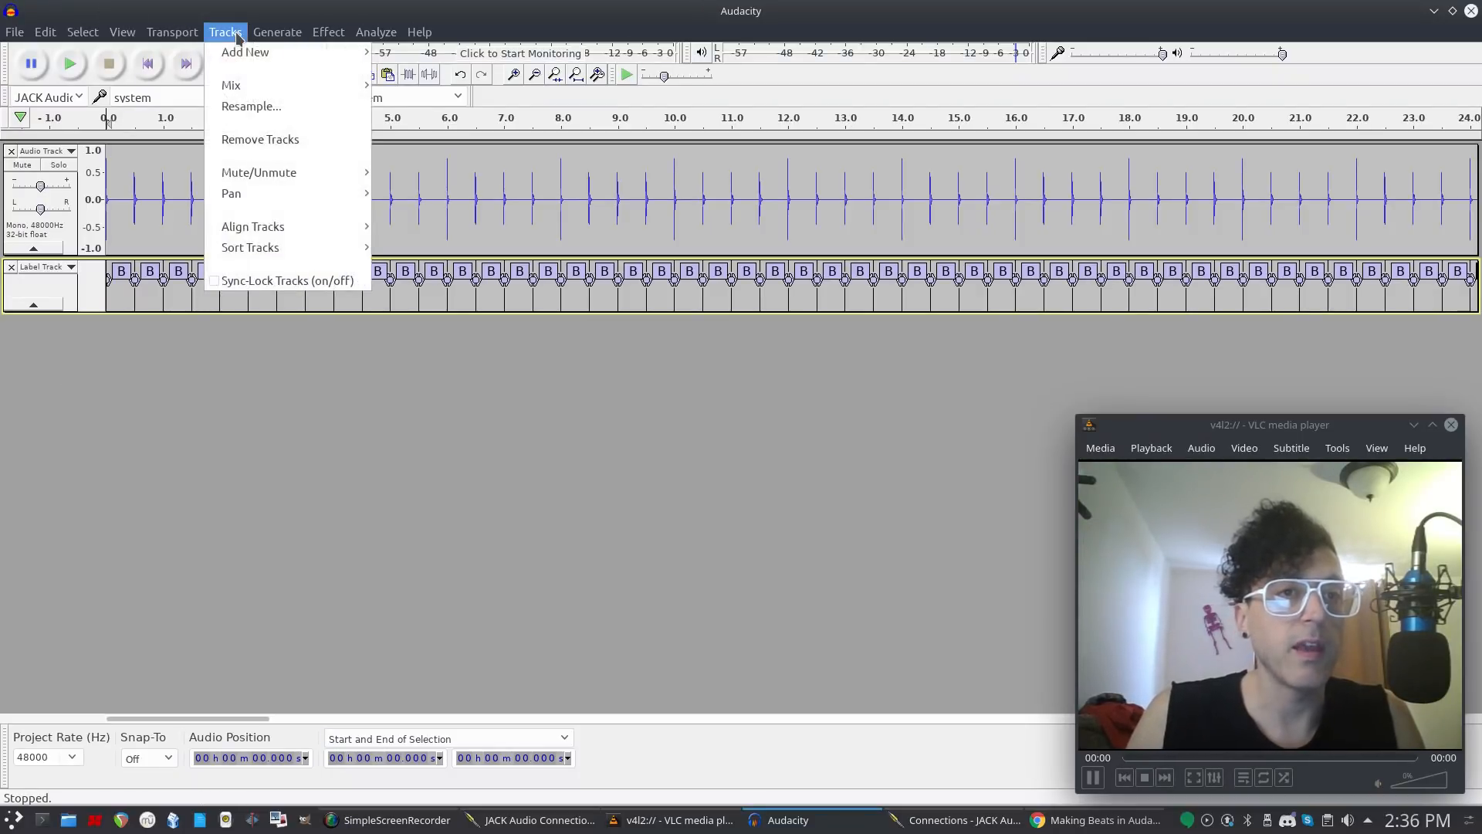
pyautogui.moveTo(256, 59)
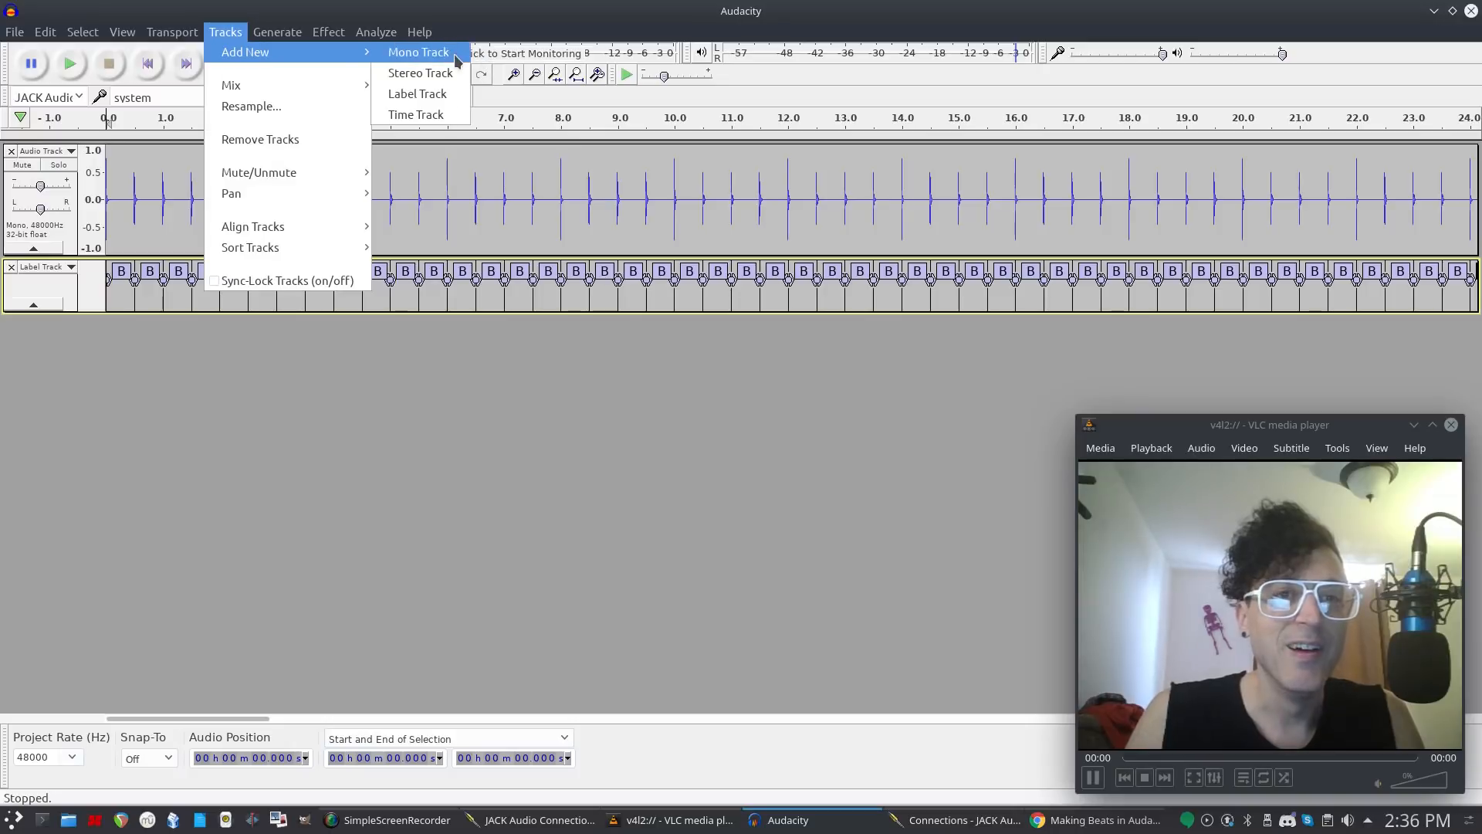
pyautogui.click(419, 52)
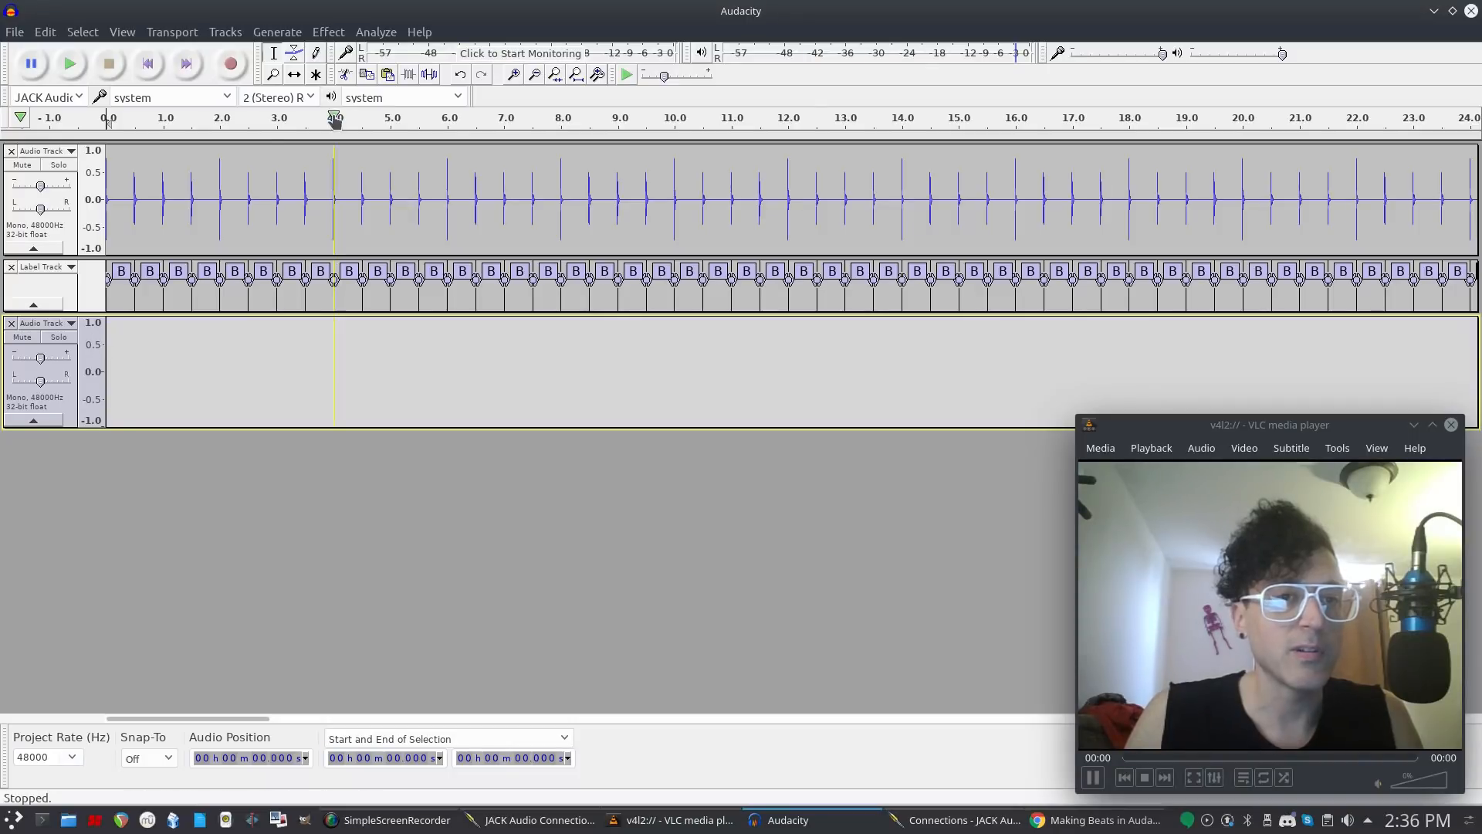
# Set the Tone generator's frequency to 120 Hz and close it without generating a tone.
pyautogui.click(515, 78)
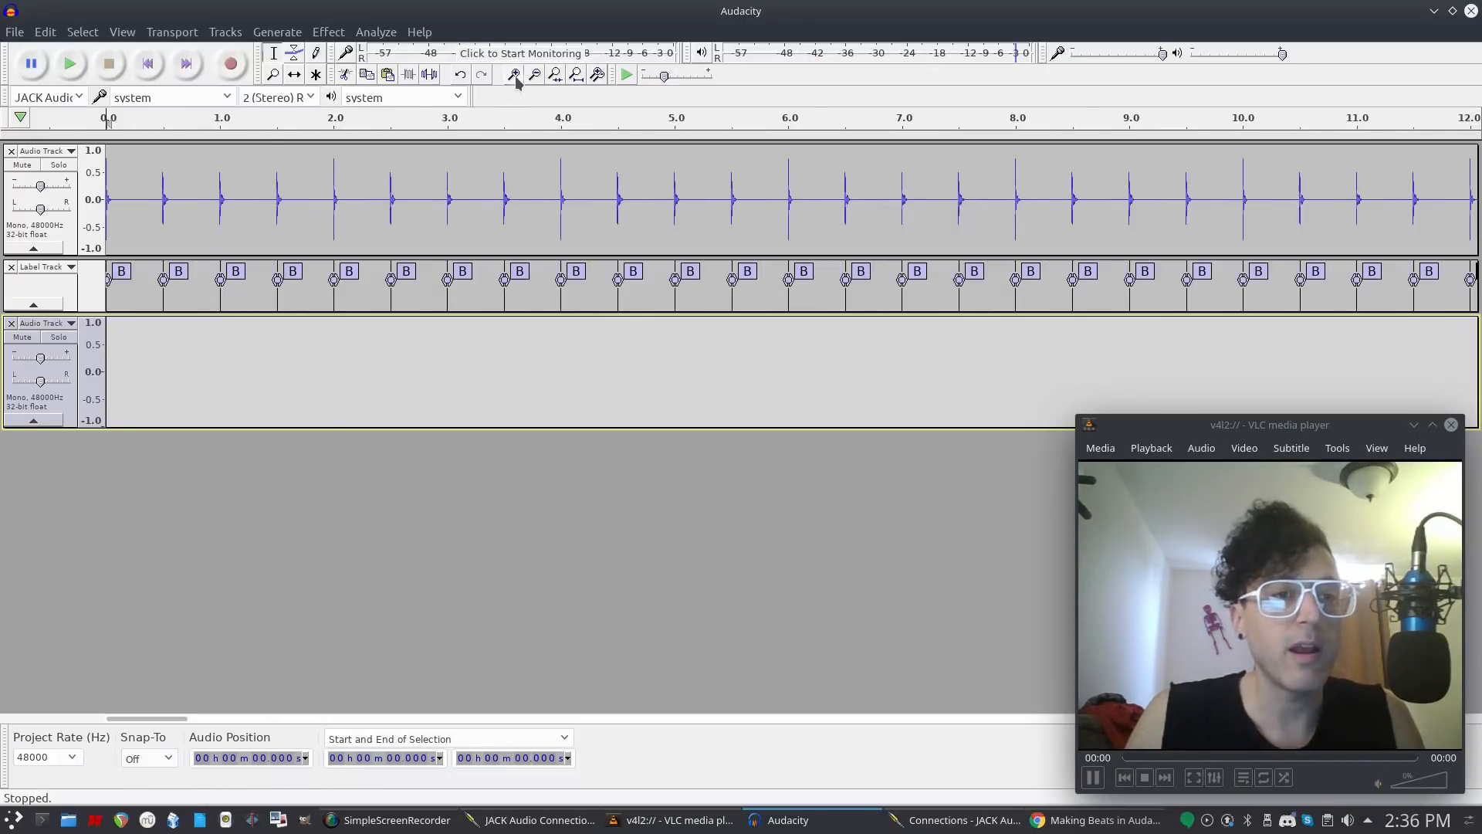
pyautogui.click(515, 77)
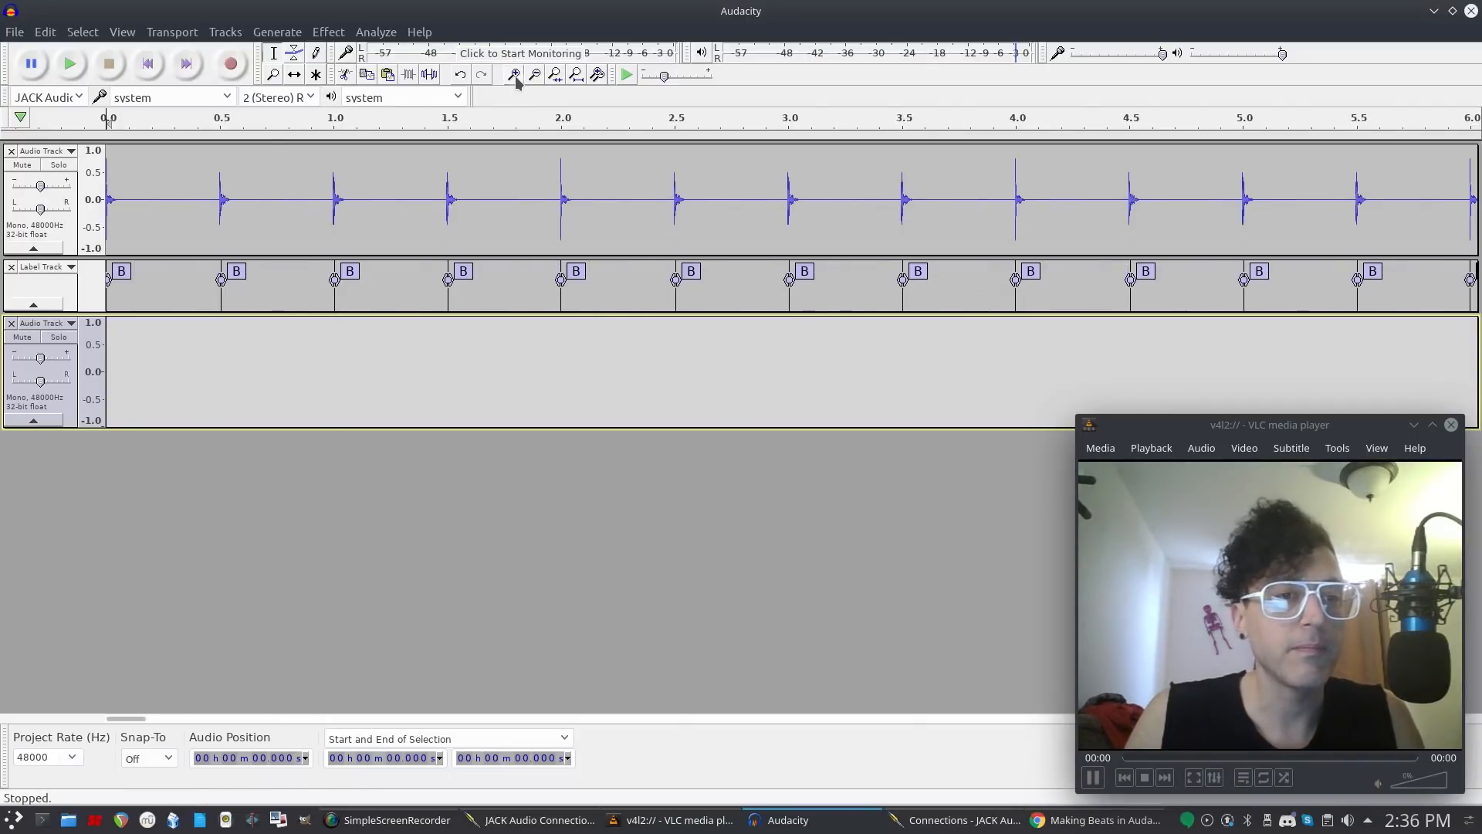
pyautogui.click(274, 33)
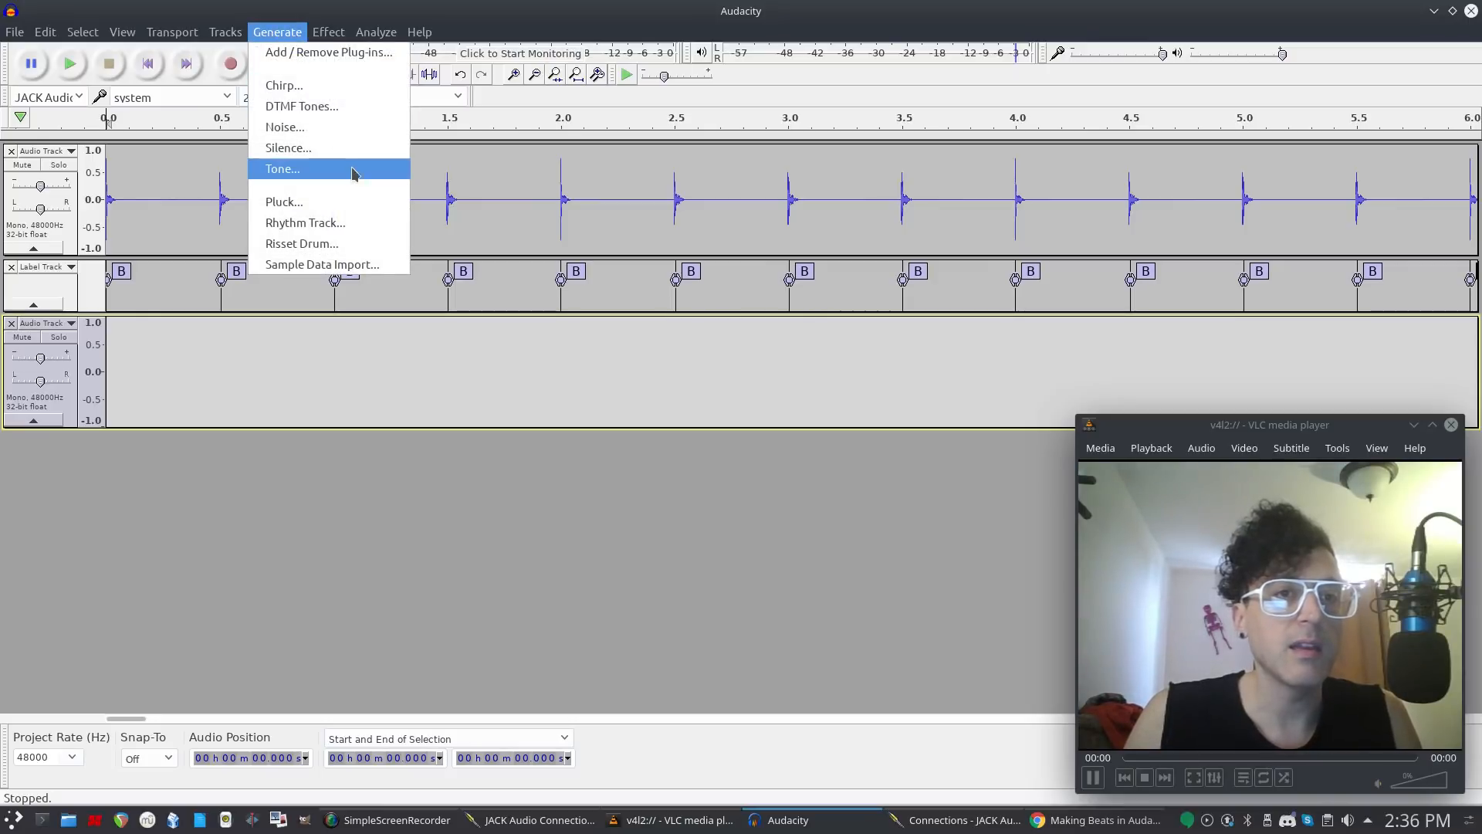
pyautogui.click(356, 173)
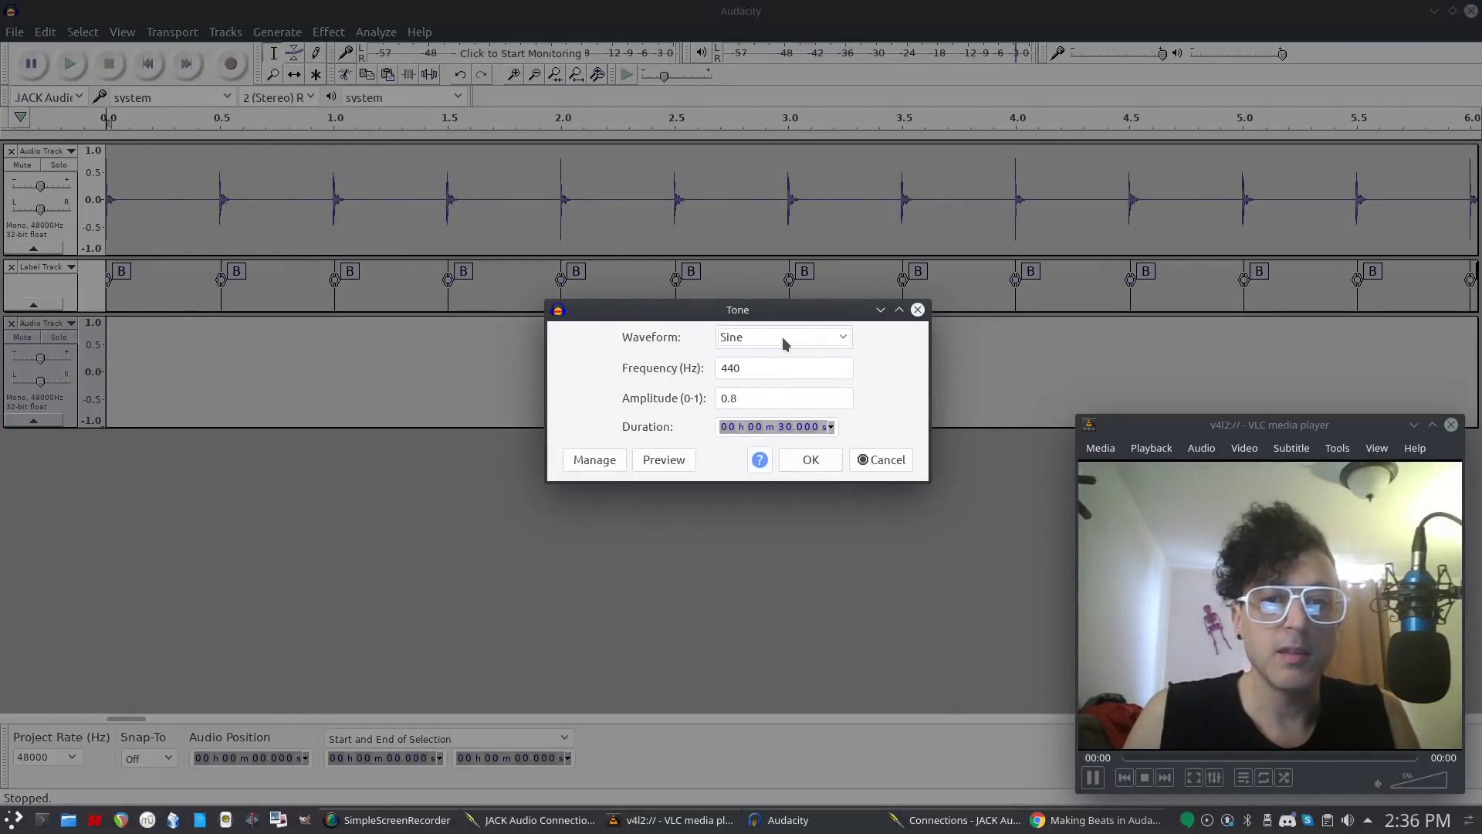
pyautogui.click(755, 367)
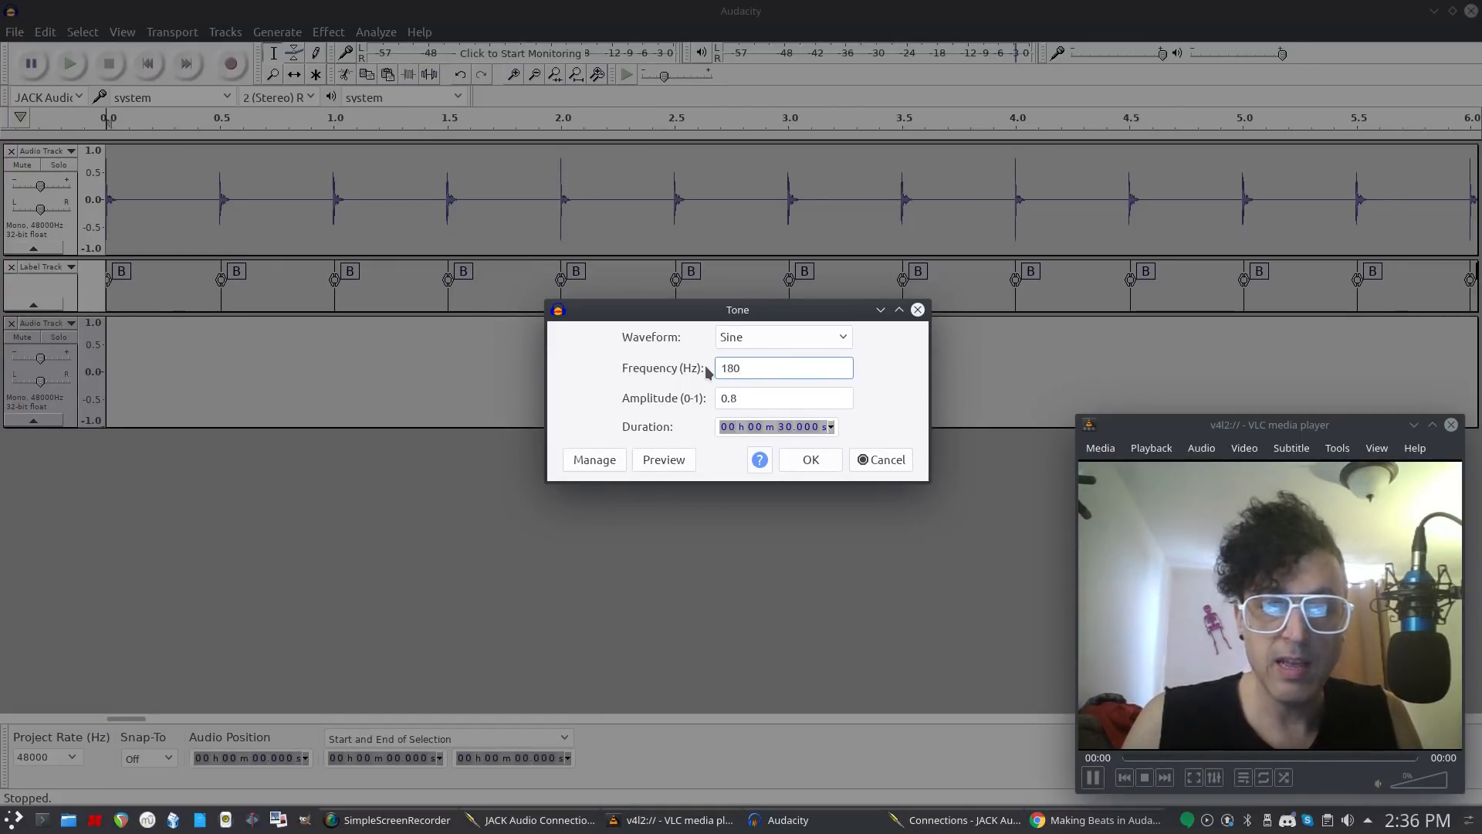
pyautogui.press('BackSpace')
pyautogui.press('BackSpace')
pyautogui.write('12')
pyautogui.click(754, 399)
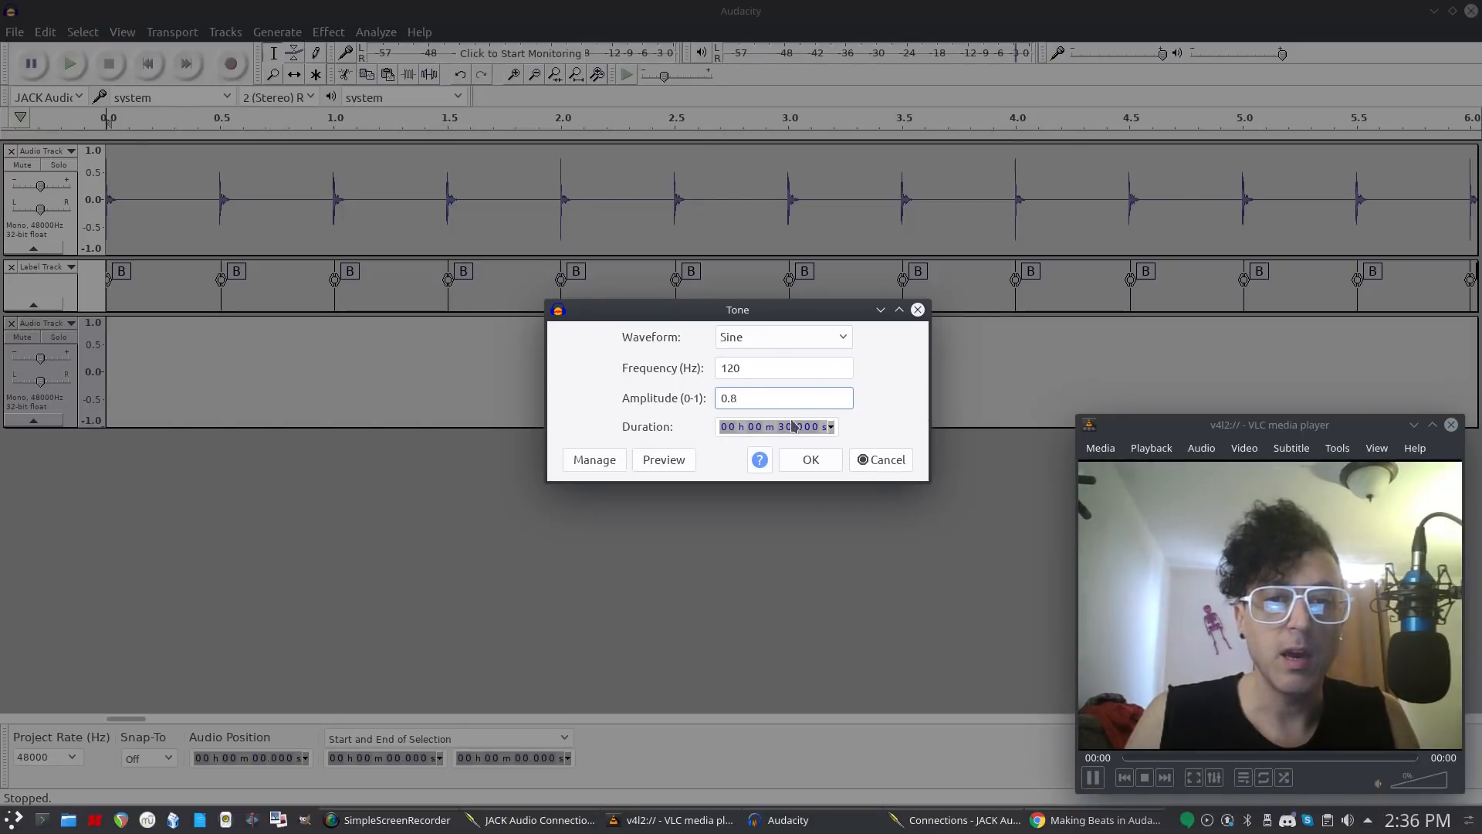
pyautogui.click(764, 430)
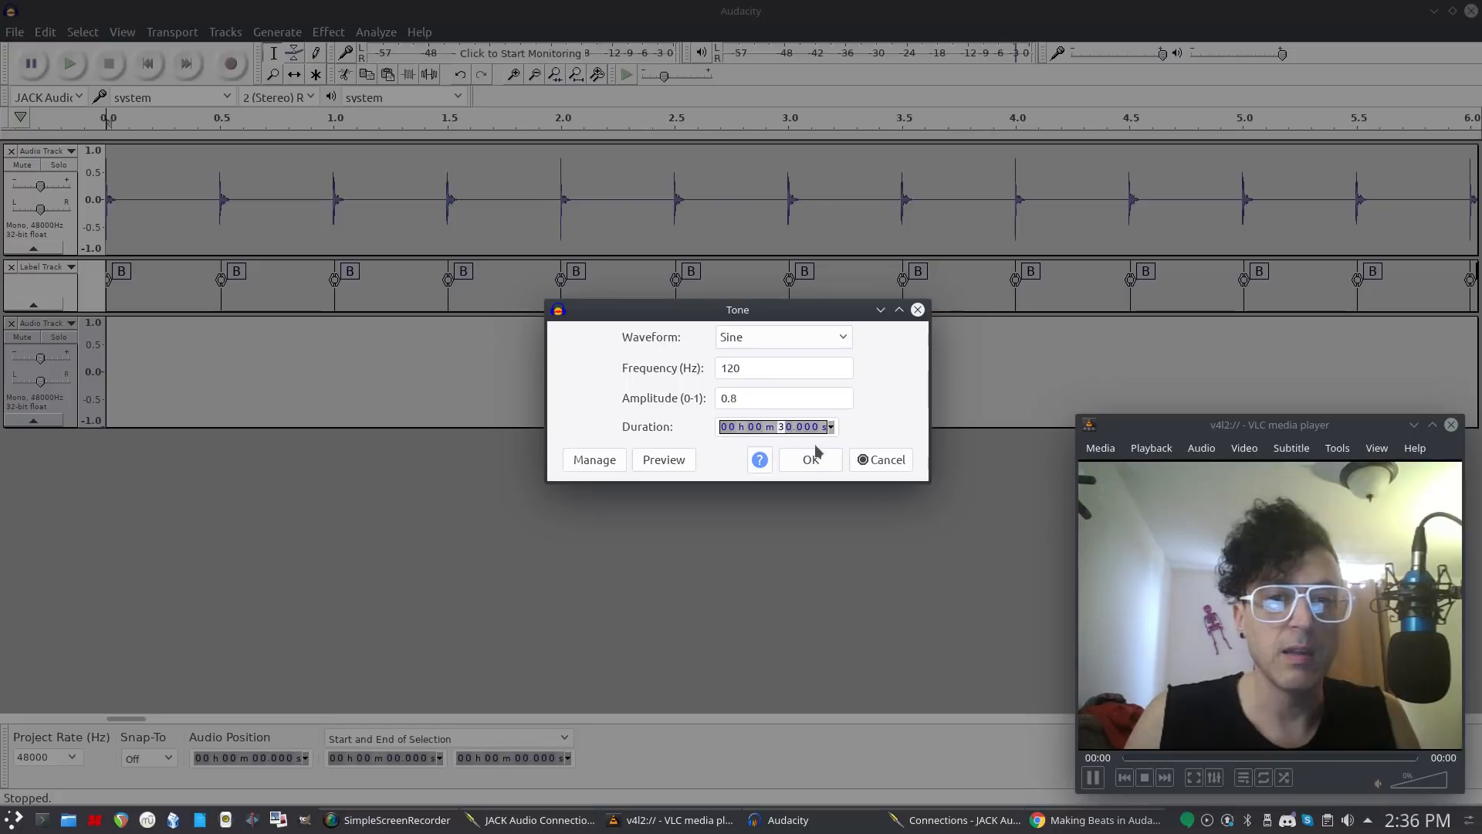
pyautogui.click(888, 460)
# Generate a 120 Hz sine tone at amplitude 0.8 over the first 0.122 s or so of the empty mono track.
pyautogui.moveTo(149, 358); pyautogui.dragTo(108, 277)
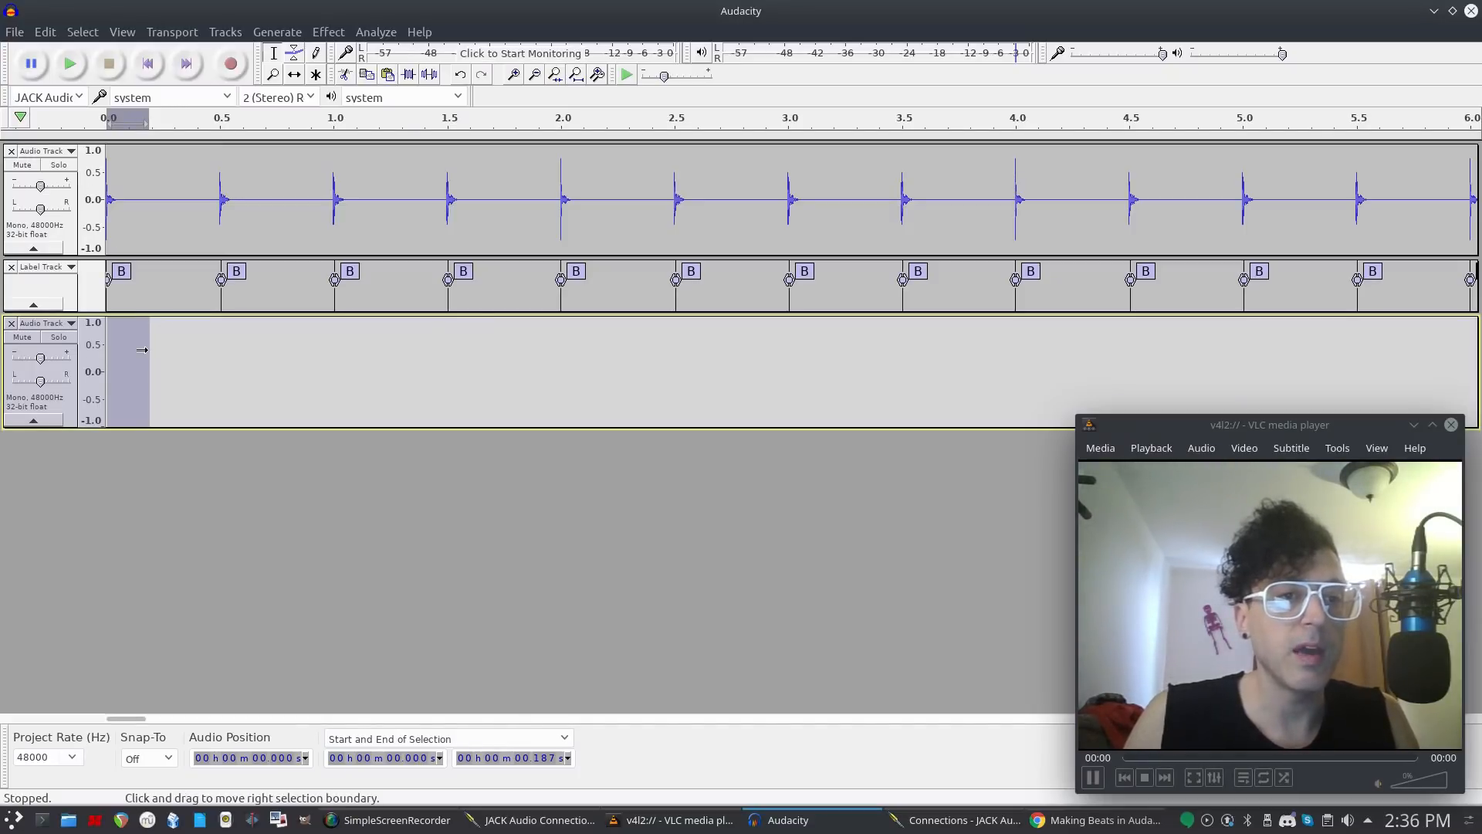
pyautogui.moveTo(143, 352); pyautogui.dragTo(134, 352)
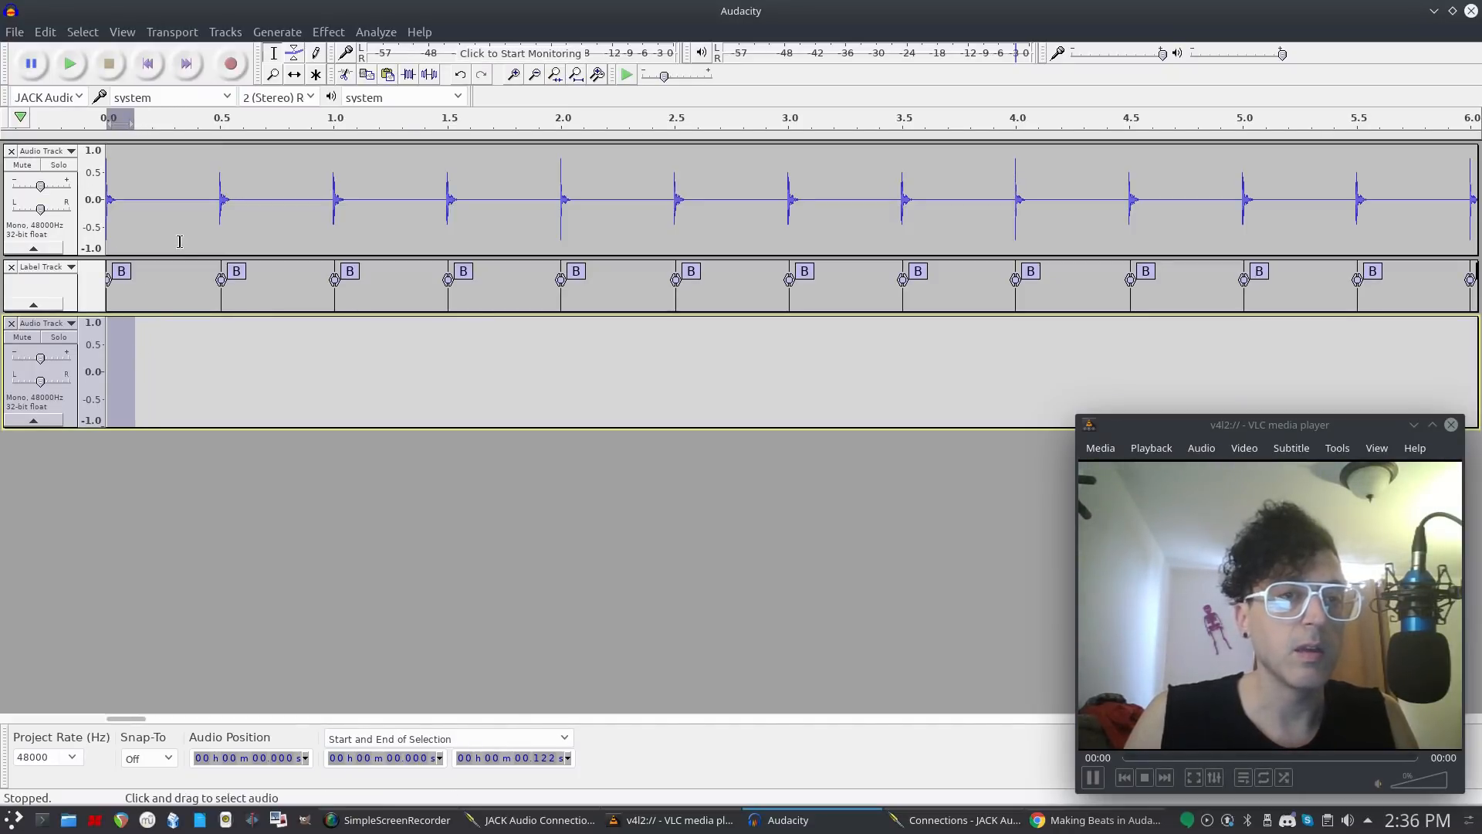
pyautogui.click(277, 32)
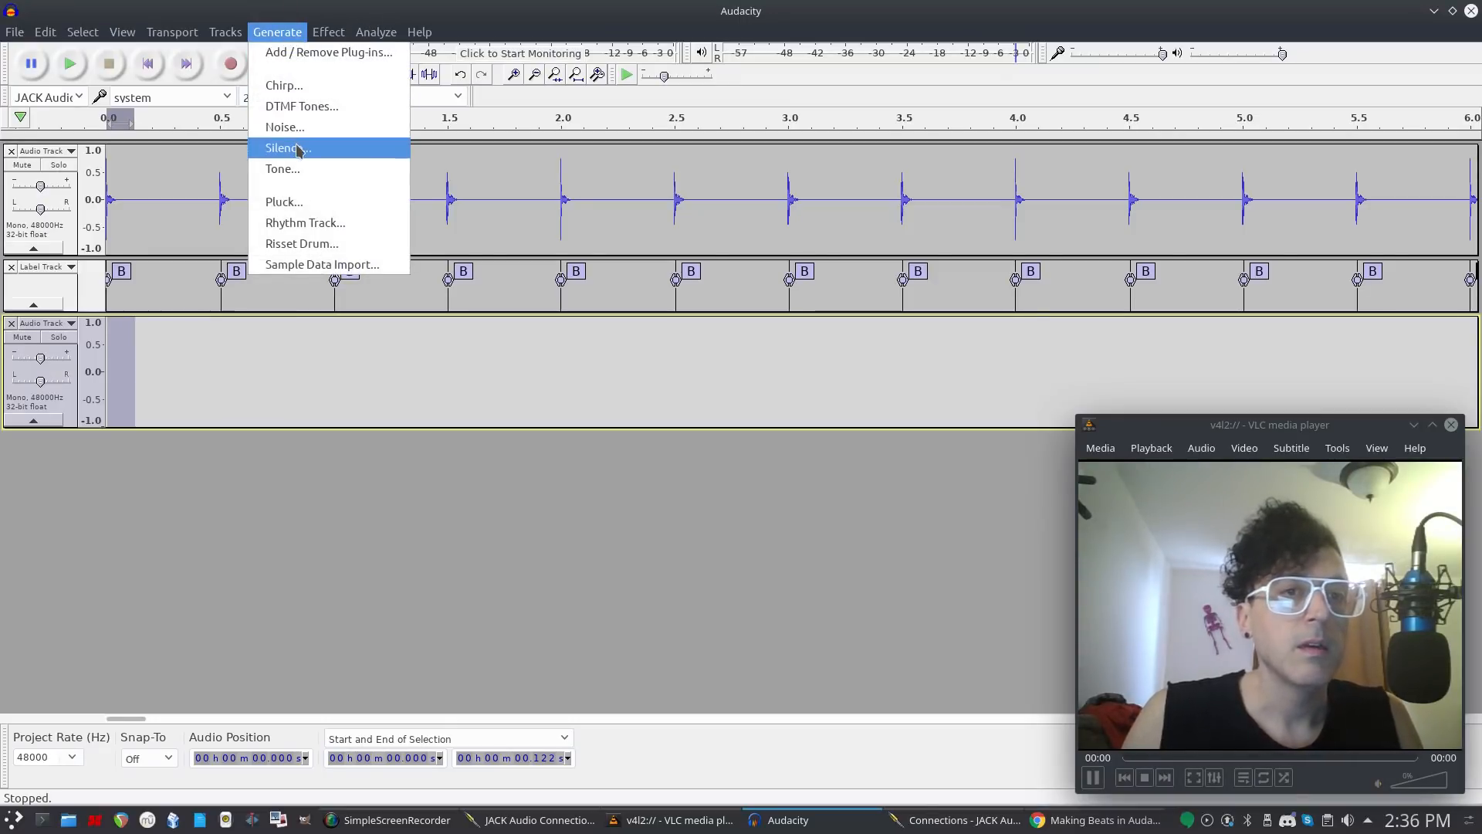
pyautogui.click(282, 168)
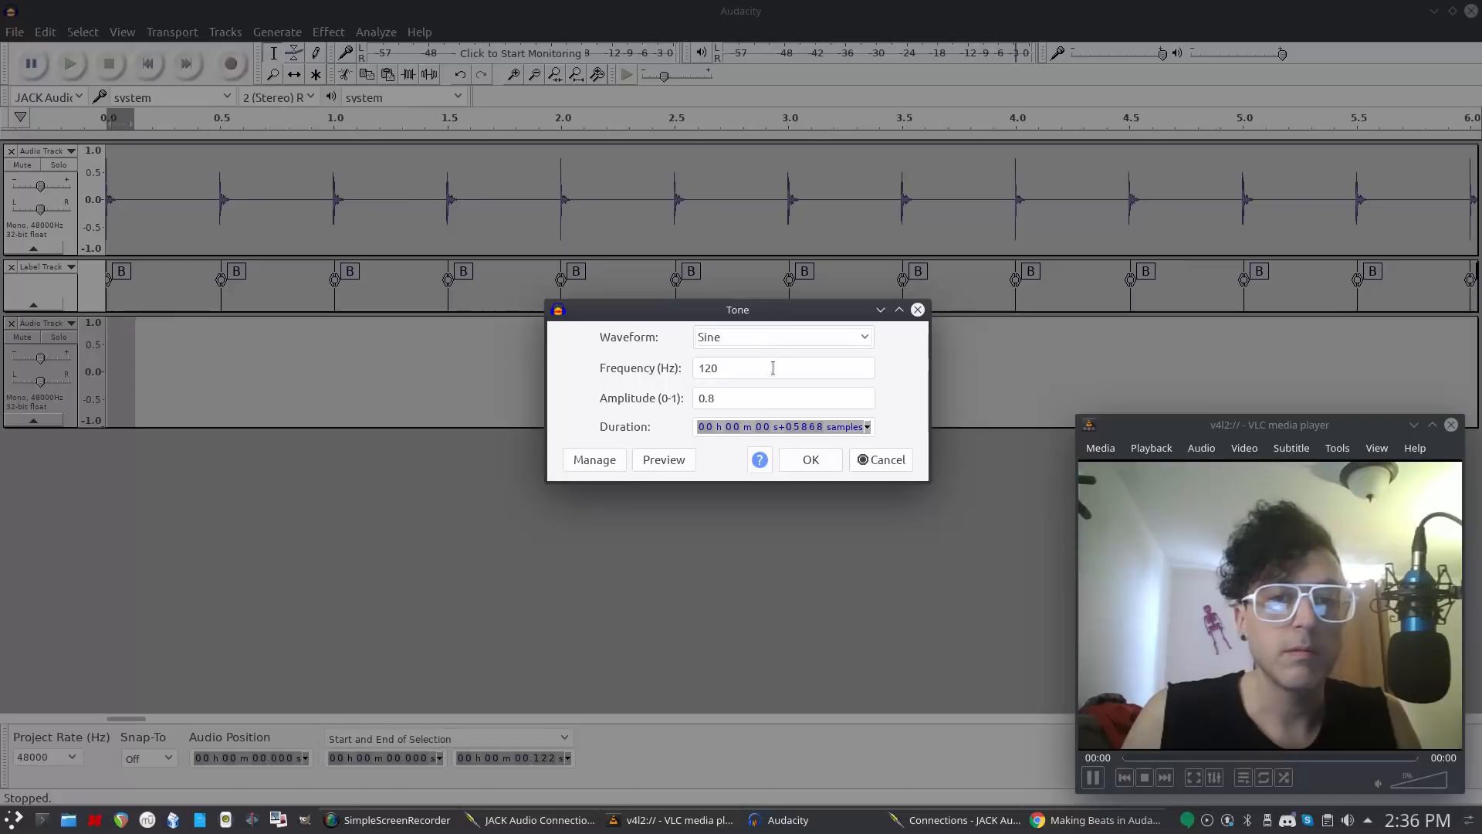
pyautogui.click(810, 459)
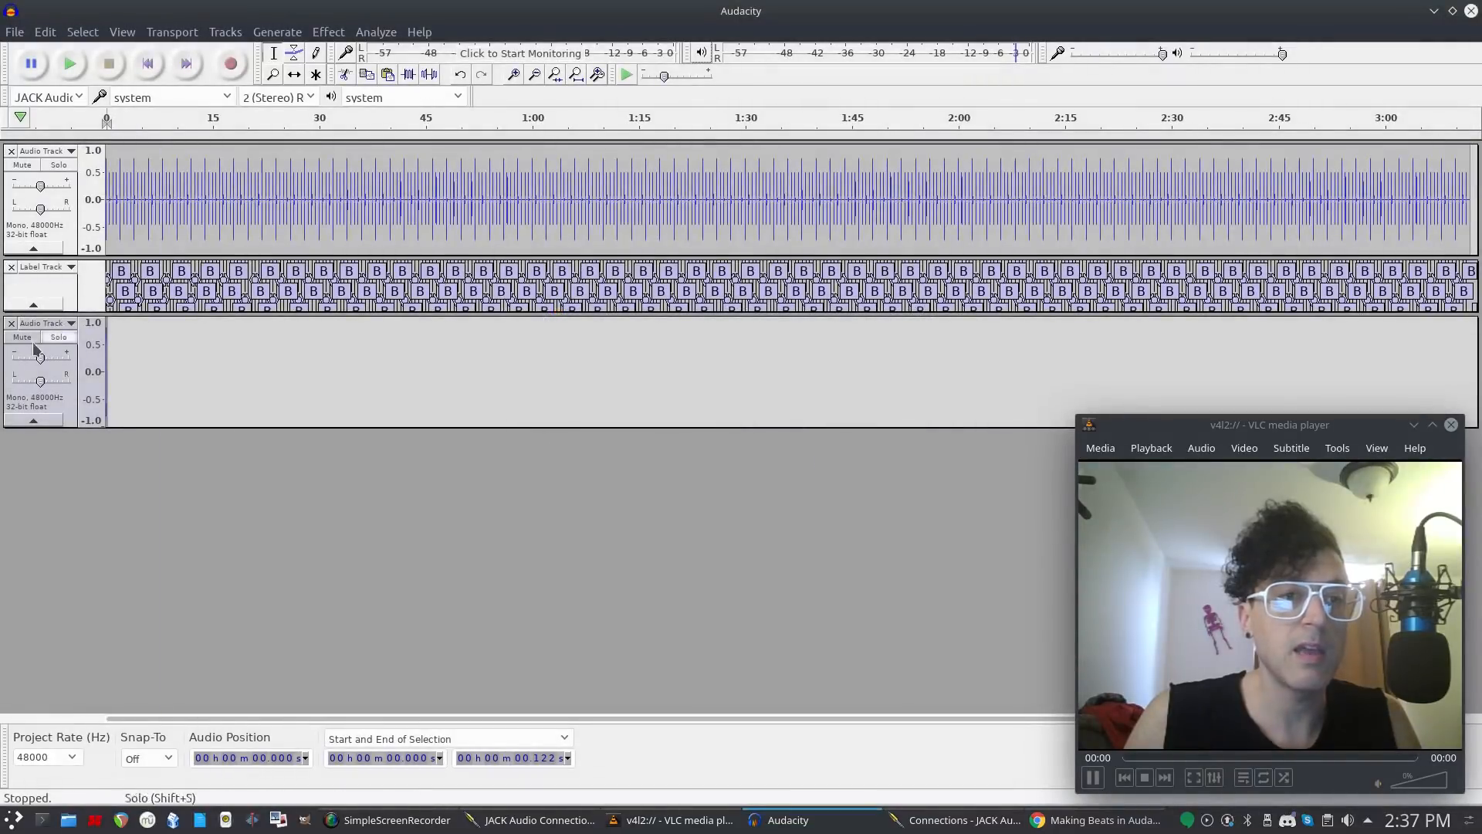
# Play the selected tone at the start of the new mono track a few times.
pyautogui.click(515, 75)
pyautogui.click(515, 75)
pyautogui.click(515, 74)
pyautogui.click(515, 75)
pyautogui.click(515, 75)
pyautogui.click(515, 74)
pyautogui.click(515, 75)
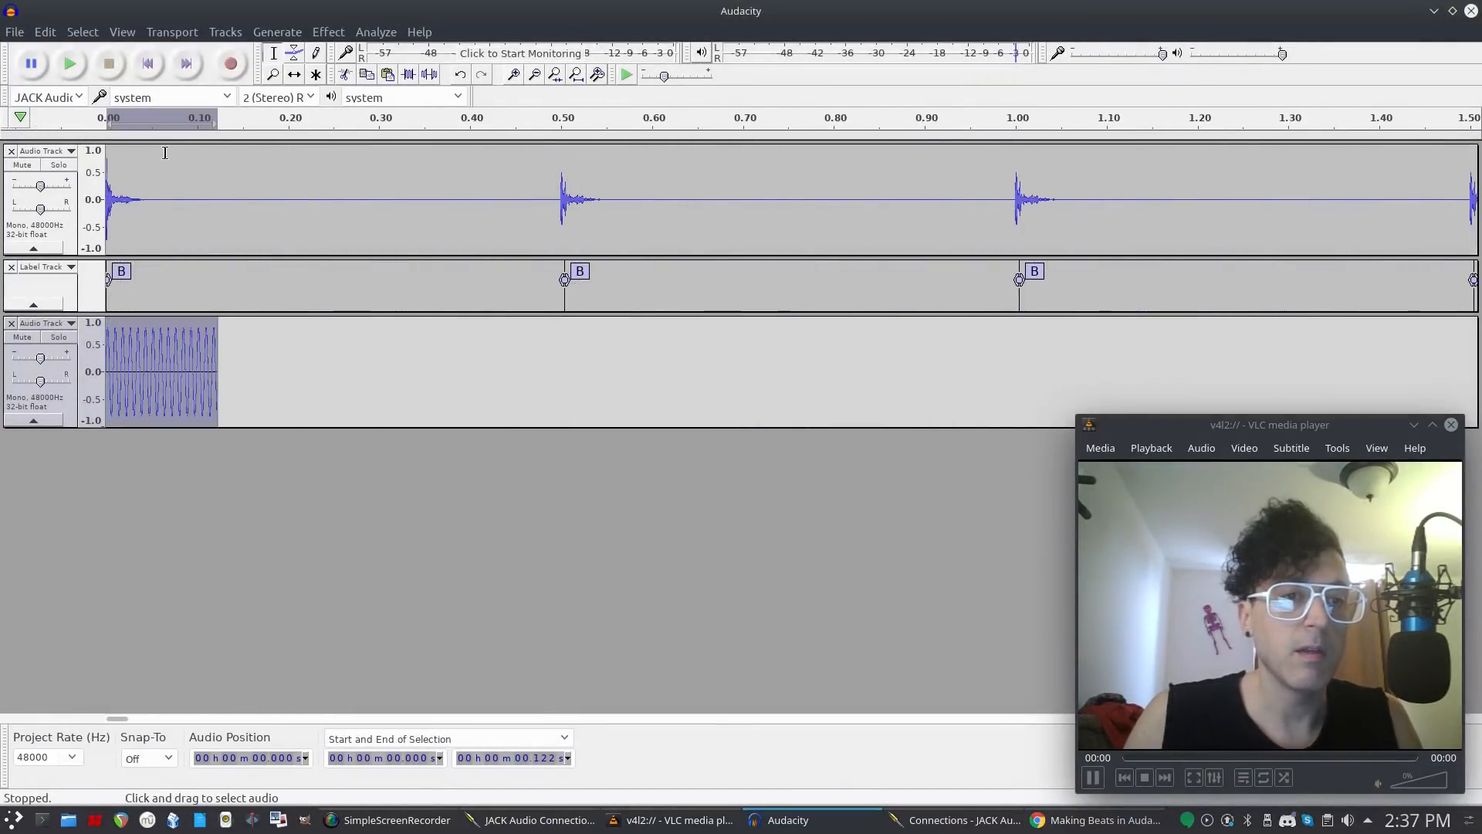
pyautogui.click(69, 69)
pyautogui.click(69, 71)
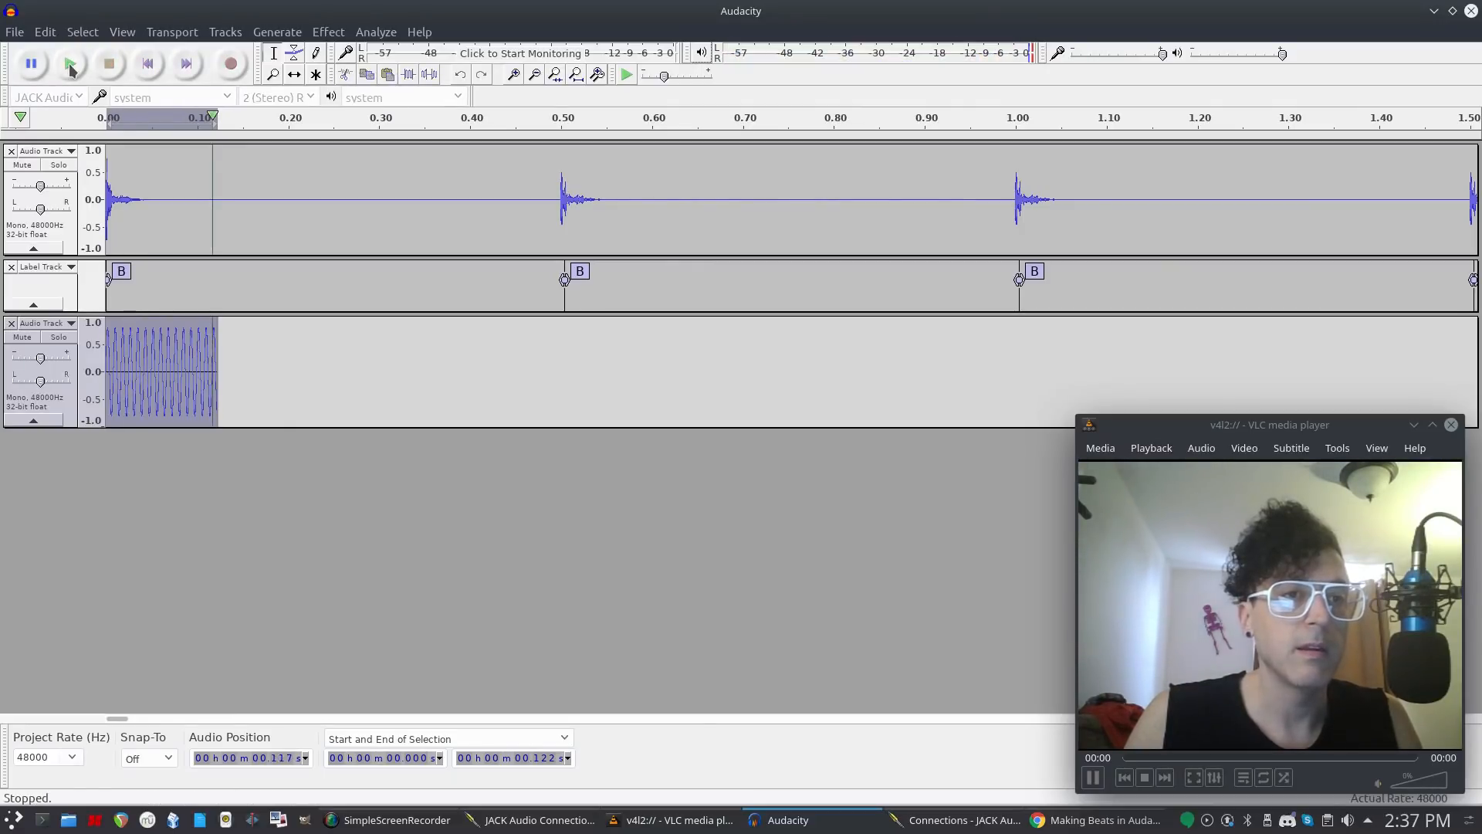
pyautogui.click(71, 69)
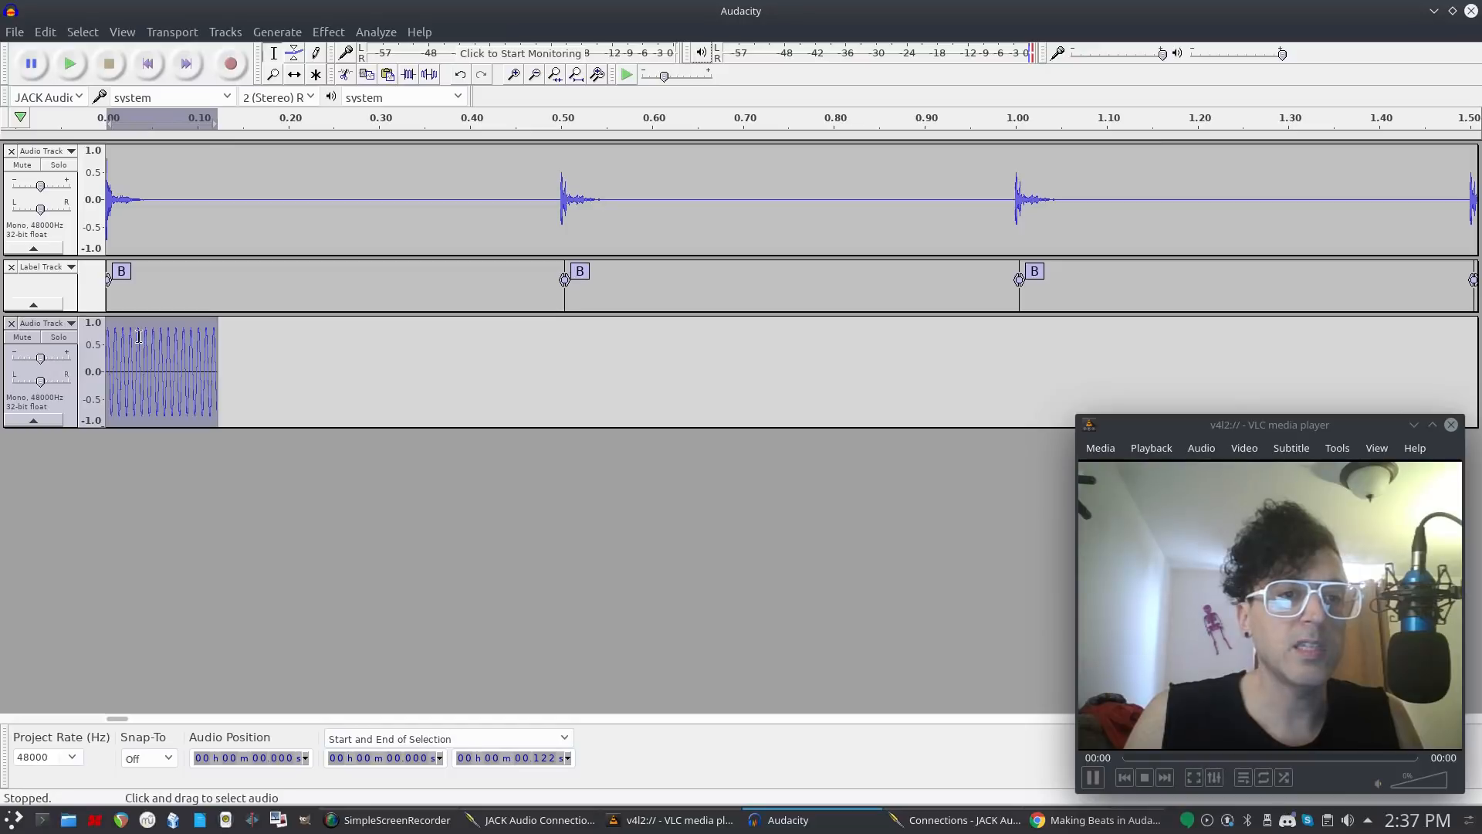
# Apply a Fade Out to the tone from about 0.031 s to its end at about 0.122 s.
pyautogui.moveTo(154, 341); pyautogui.dragTo(218, 374)
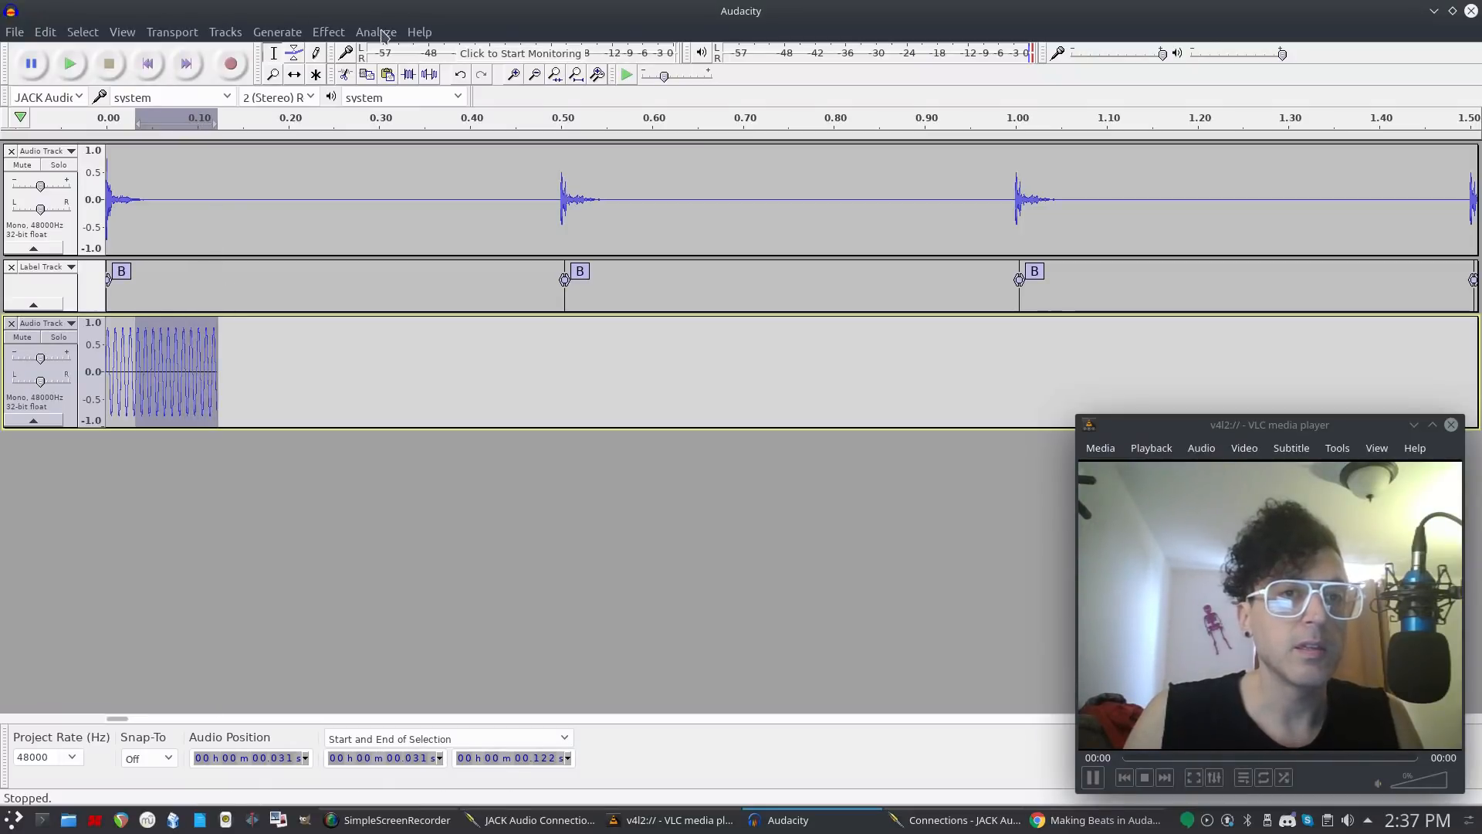
pyautogui.click(295, 34)
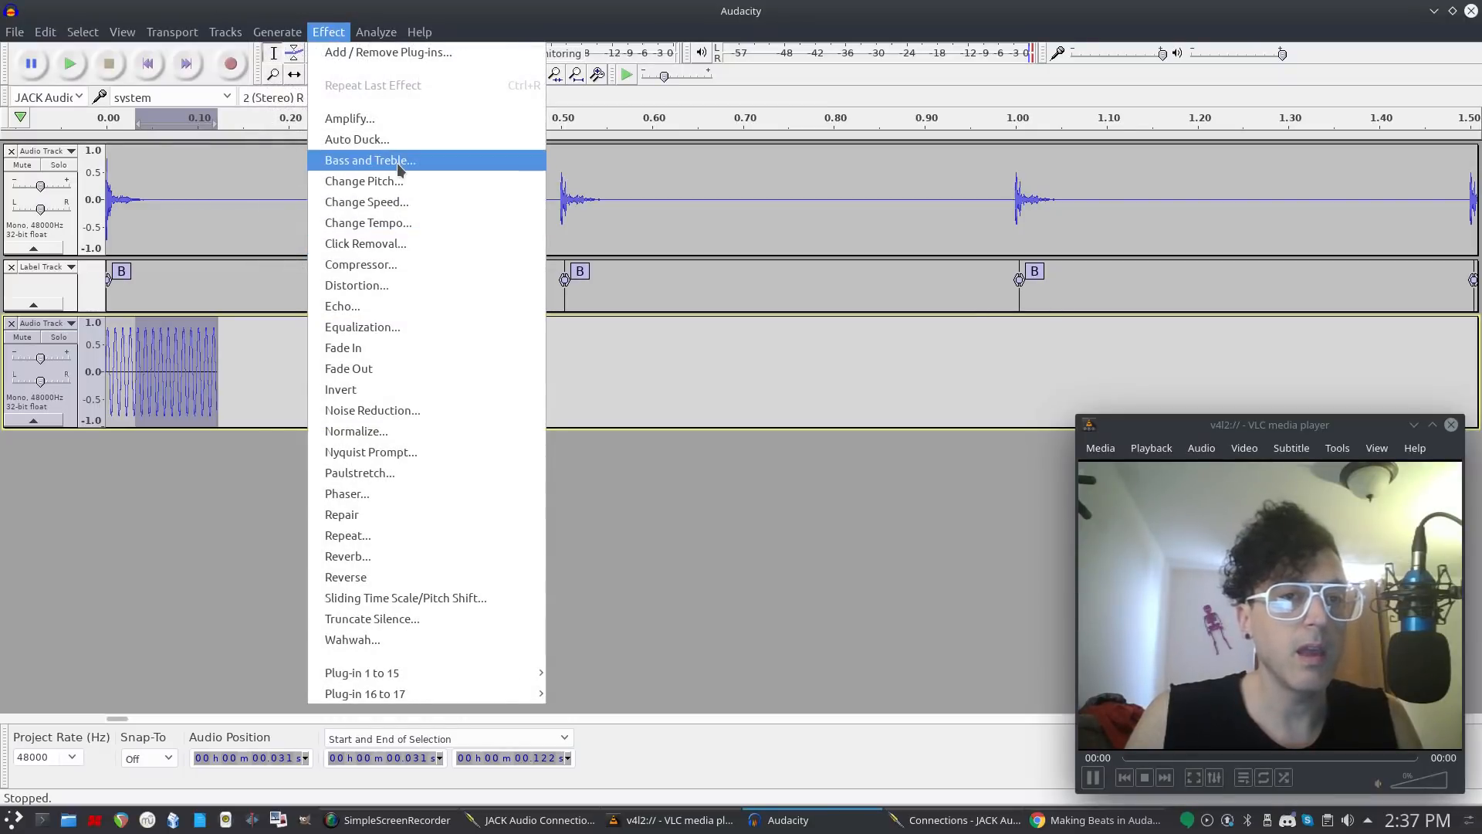
pyautogui.click(424, 368)
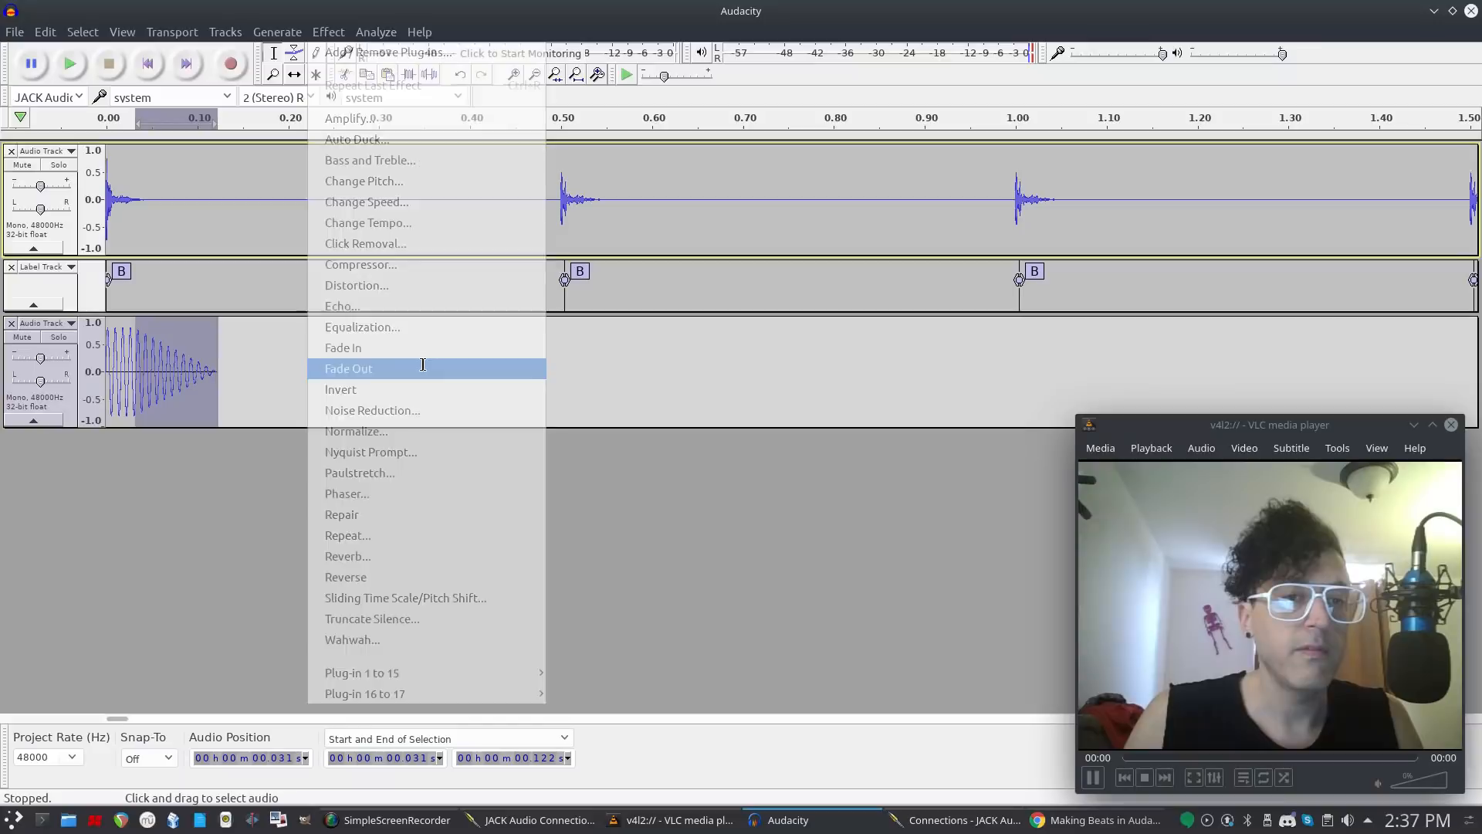
# Return the cursor to the project start and play the faded tone with the metronome several times.
pyautogui.click(149, 66)
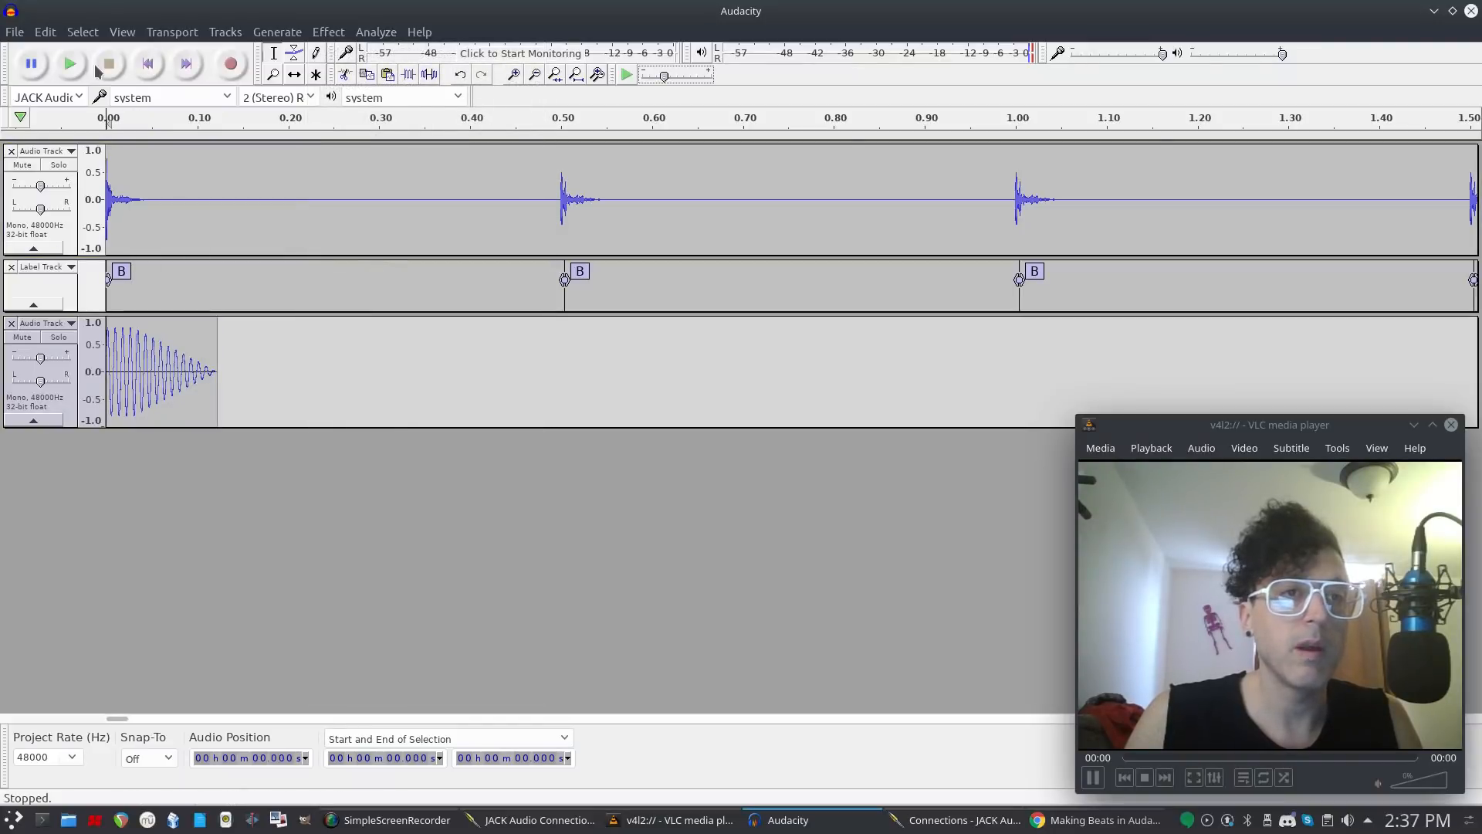
pyautogui.click(71, 68)
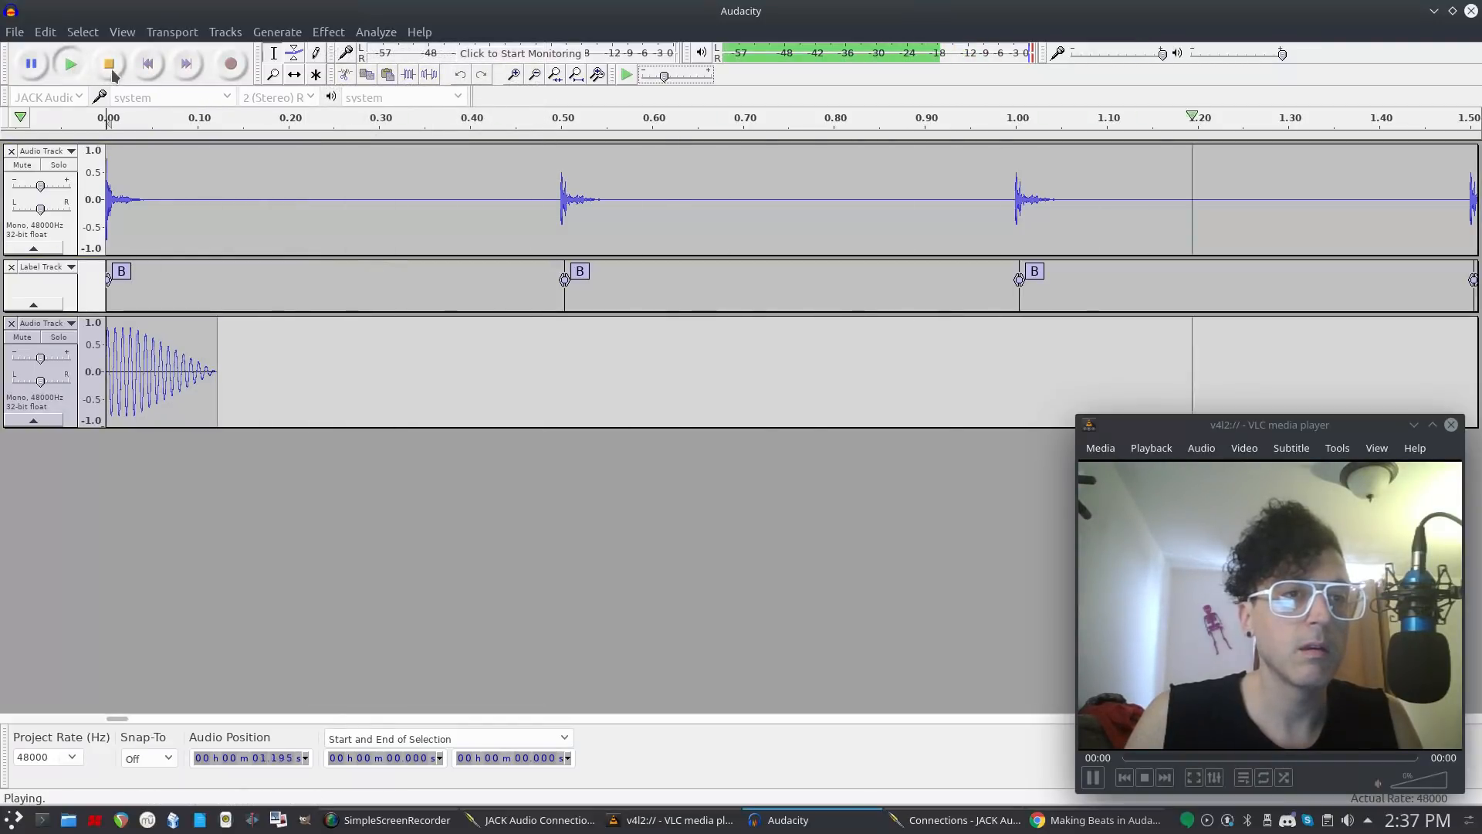
pyautogui.click(75, 70)
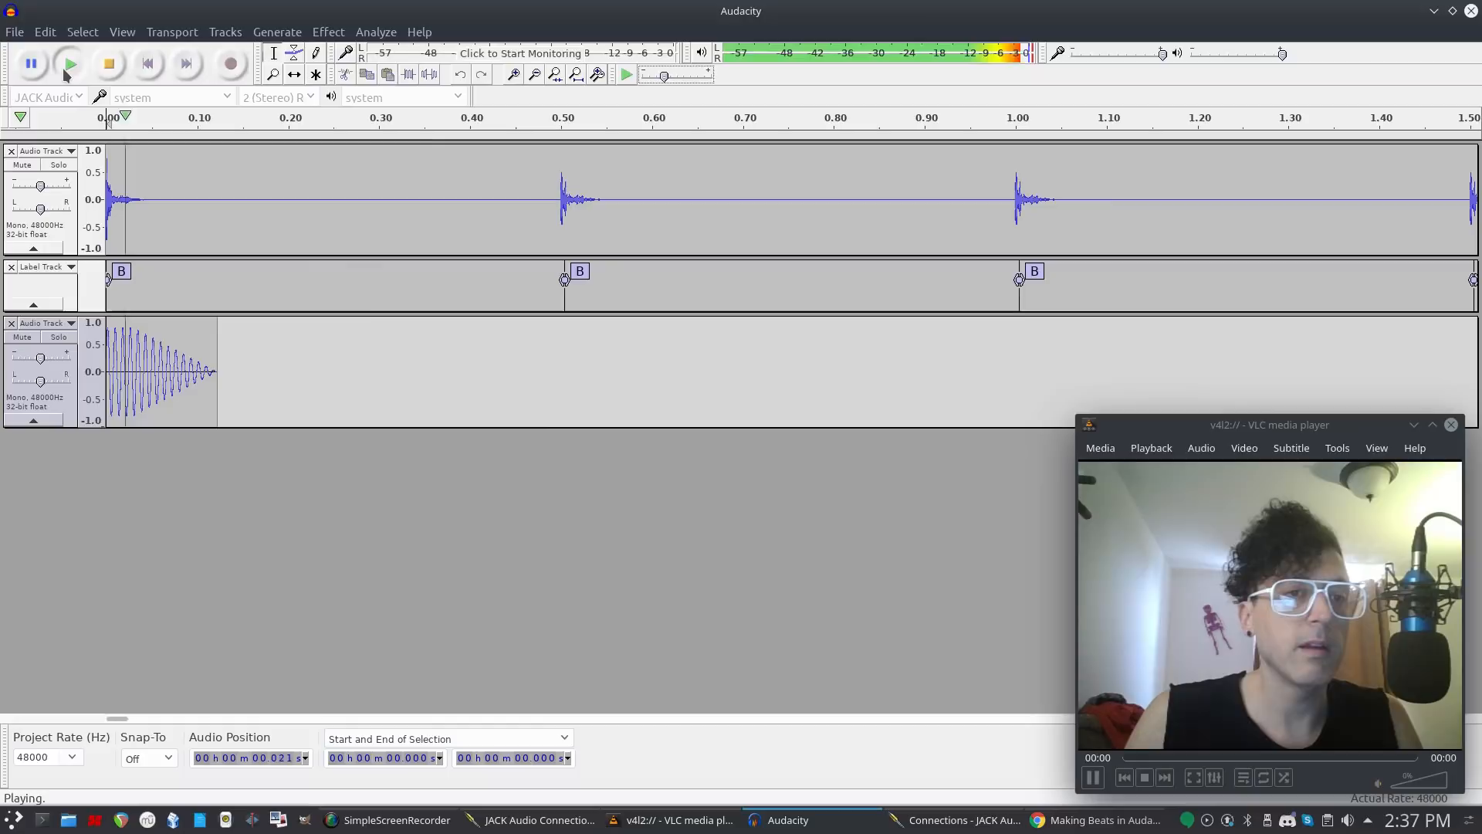
pyautogui.click(111, 67)
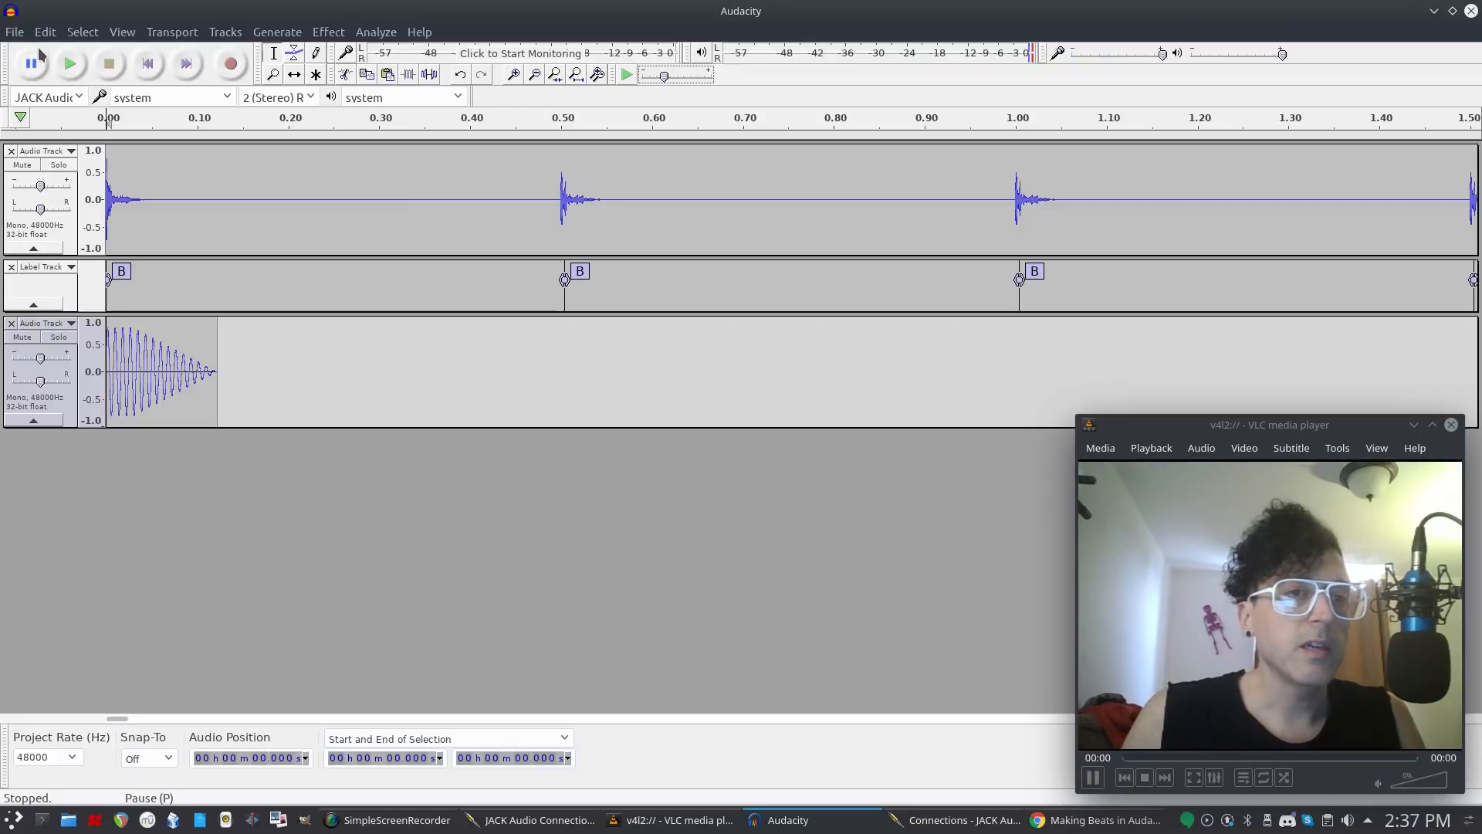
pyautogui.click(70, 64)
pyautogui.click(109, 68)
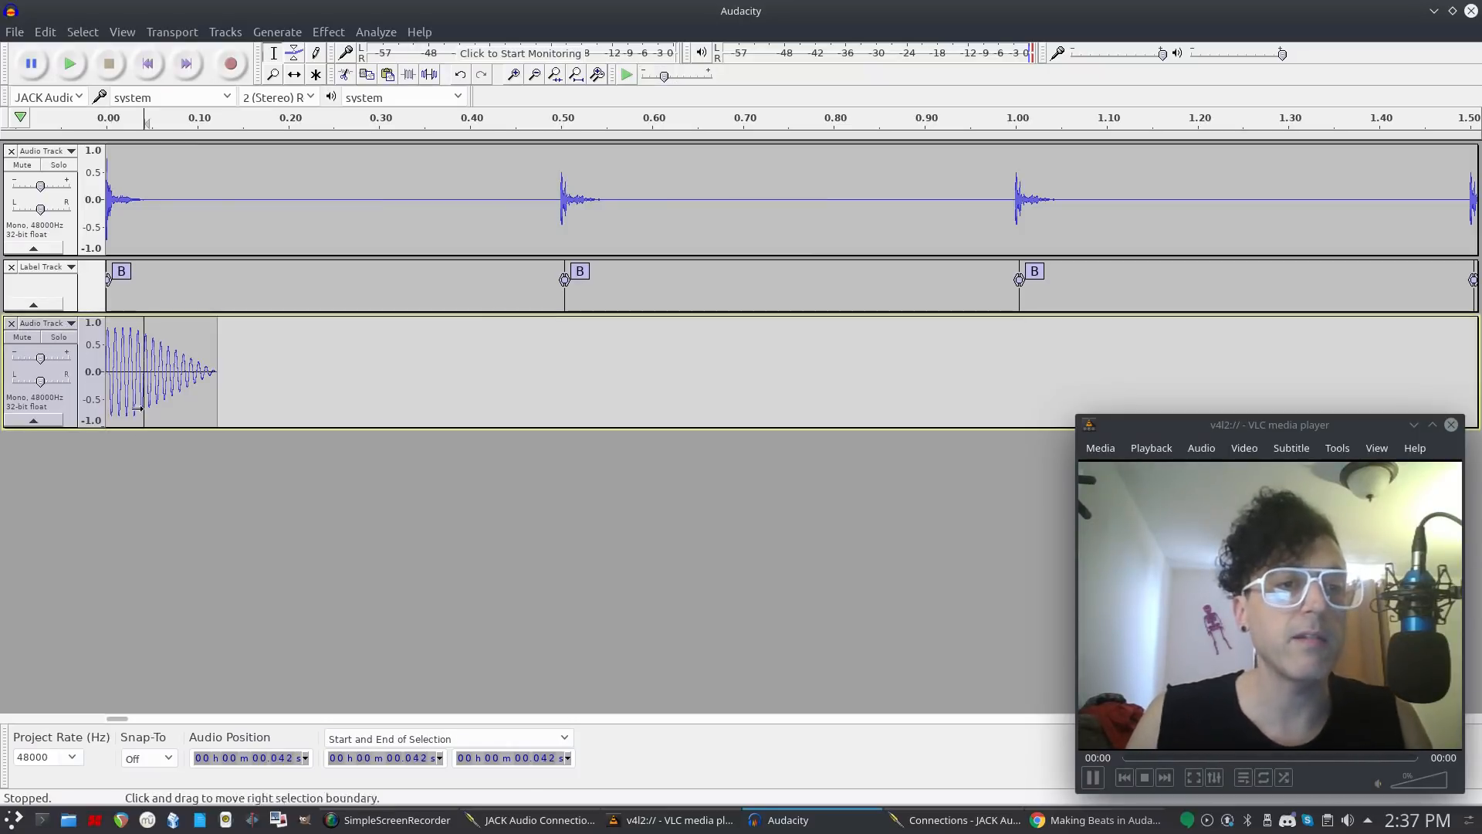
# Copy the whole faded tone and paste it on the same track at the beat label near 1.0 s.
pyautogui.doubleClick(142, 411)
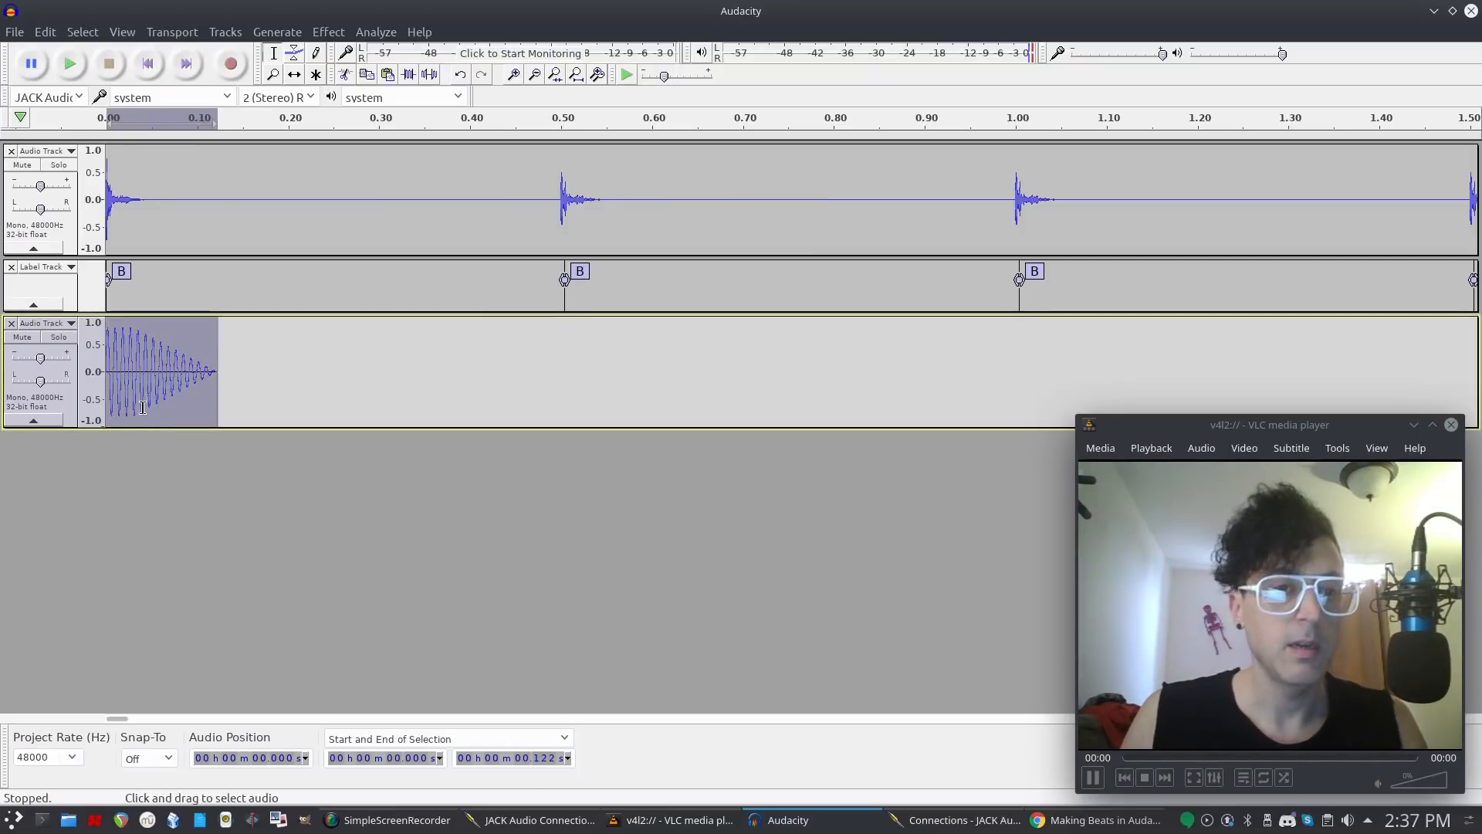
pyautogui.click(1026, 354)
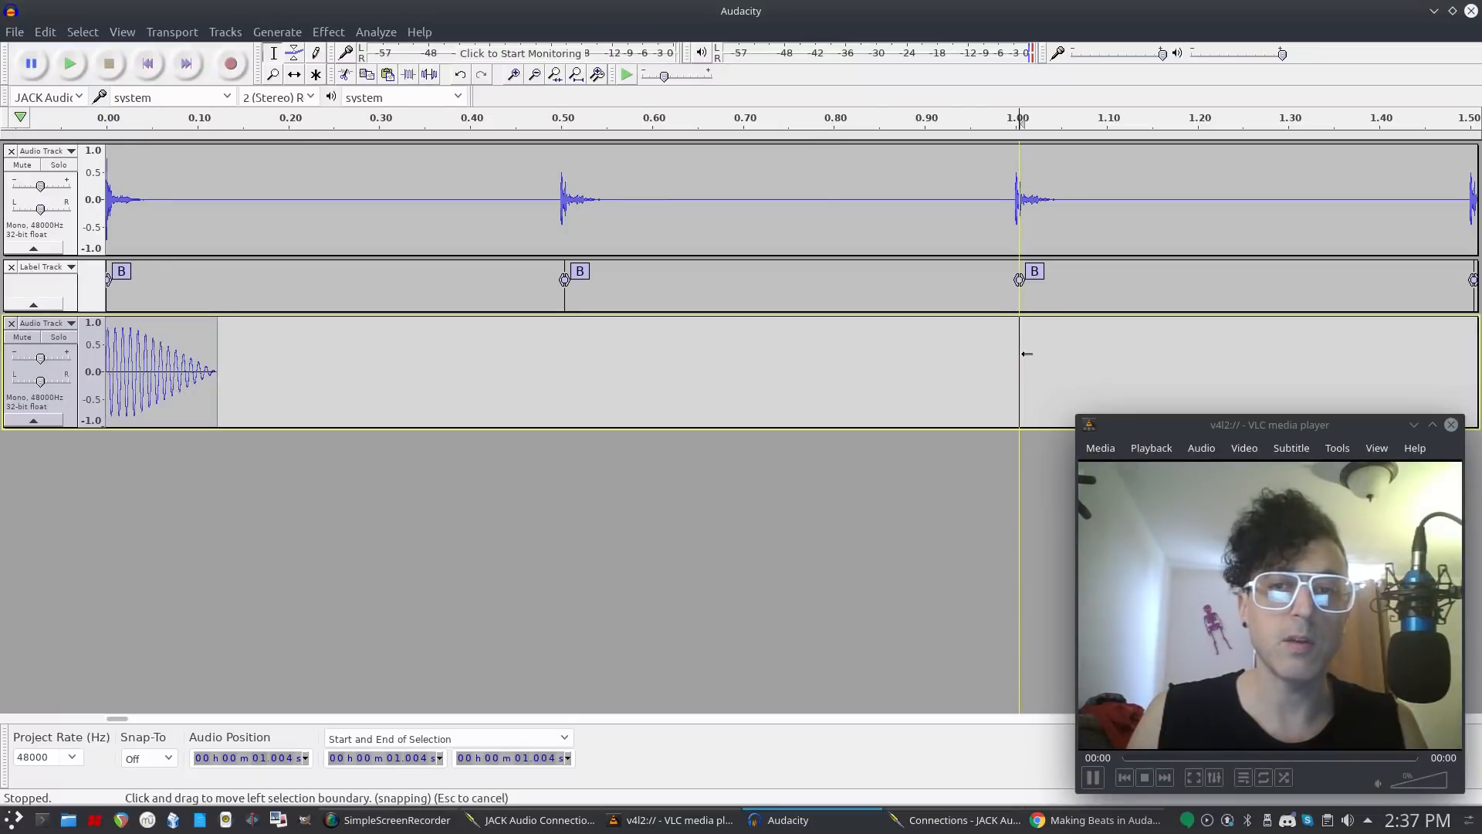
pyautogui.hotkey('ctrl', 'v')
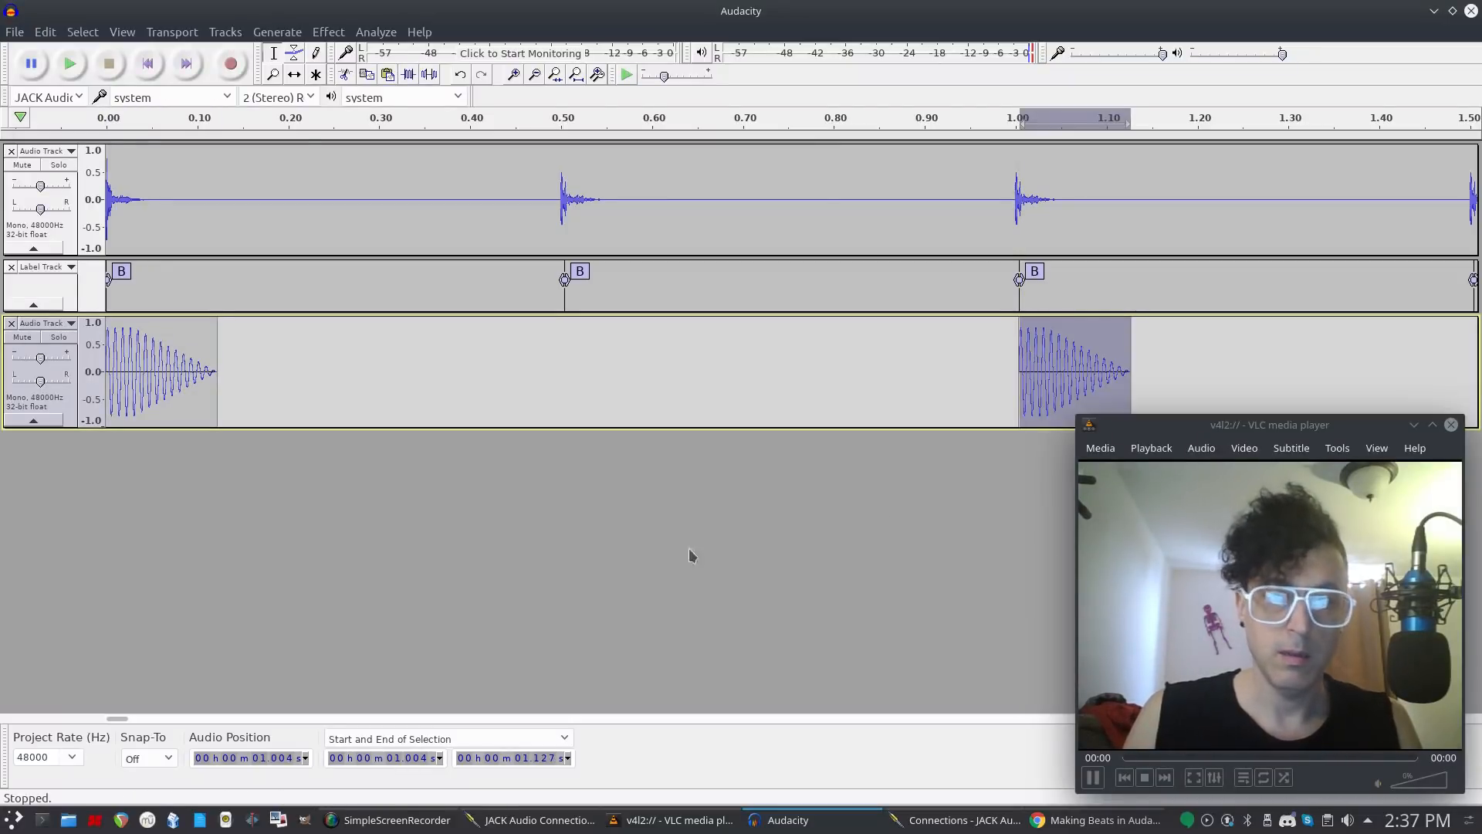
# Paste the copied tone on the same track at the beat labels near 2.0 s and 3.0 s.
pyautogui.click(536, 78)
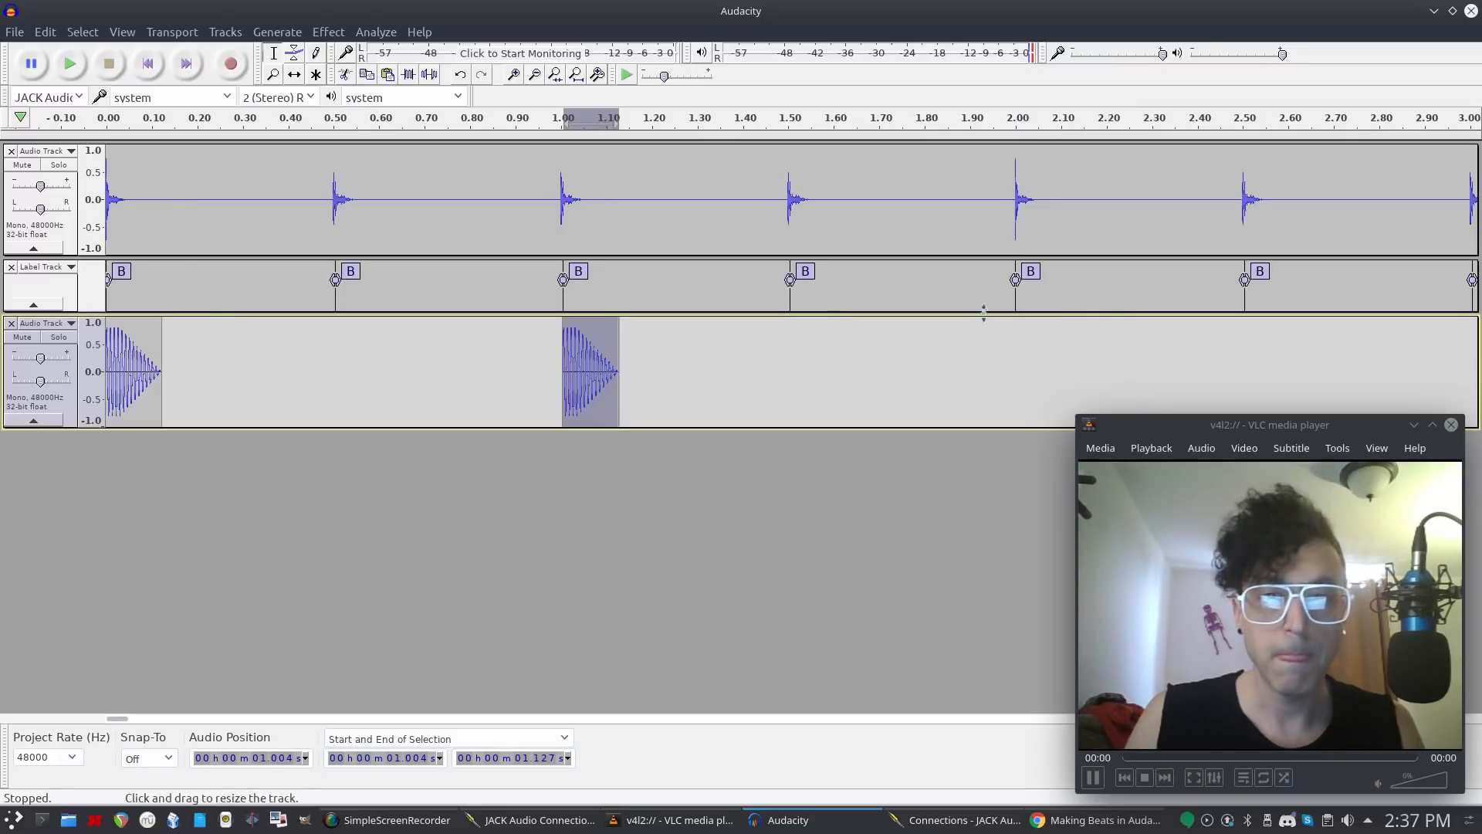
pyautogui.click(1020, 363)
pyautogui.hotkey('ctrl', 'v')
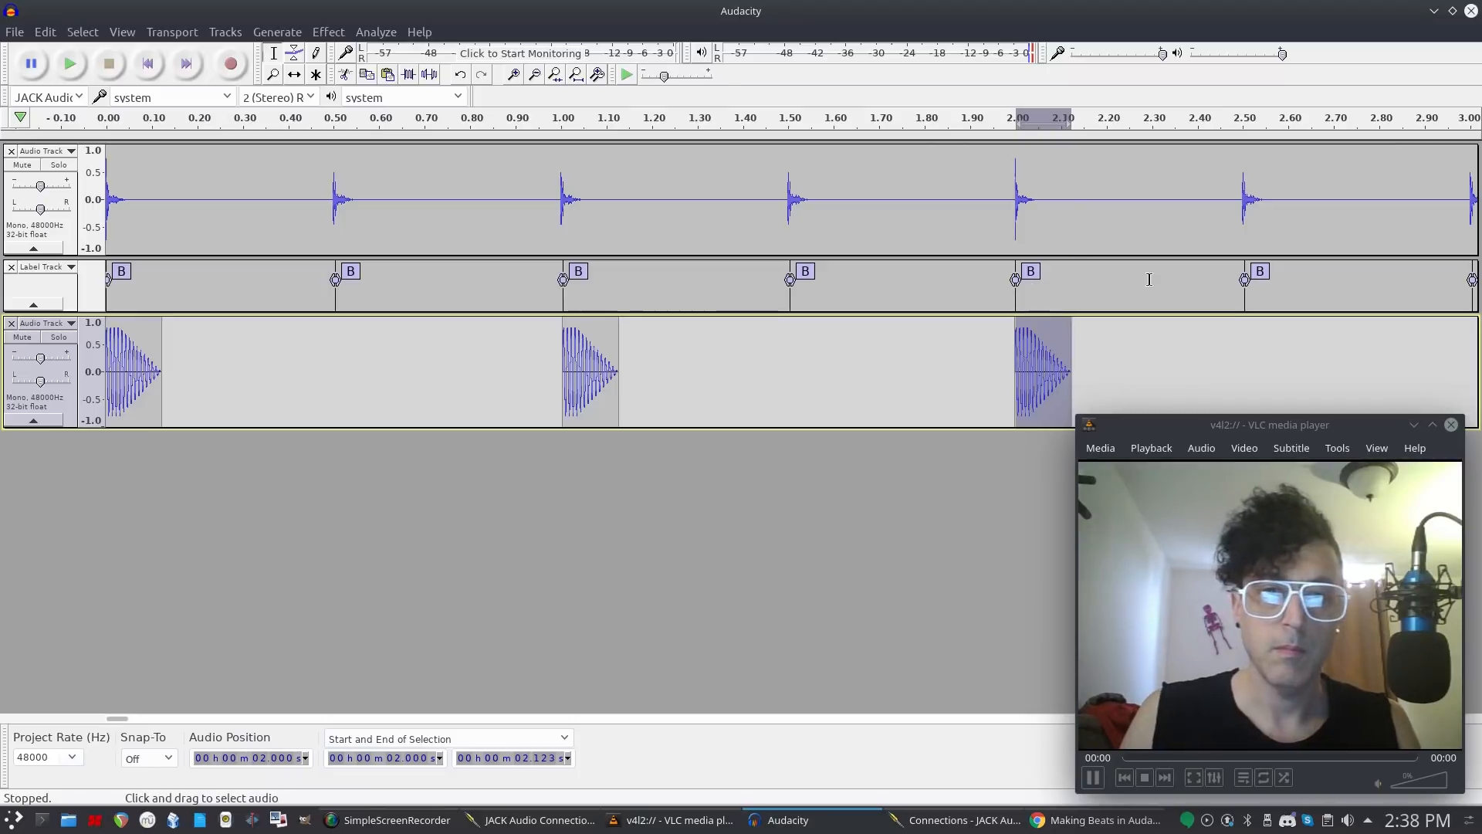
pyautogui.click(534, 74)
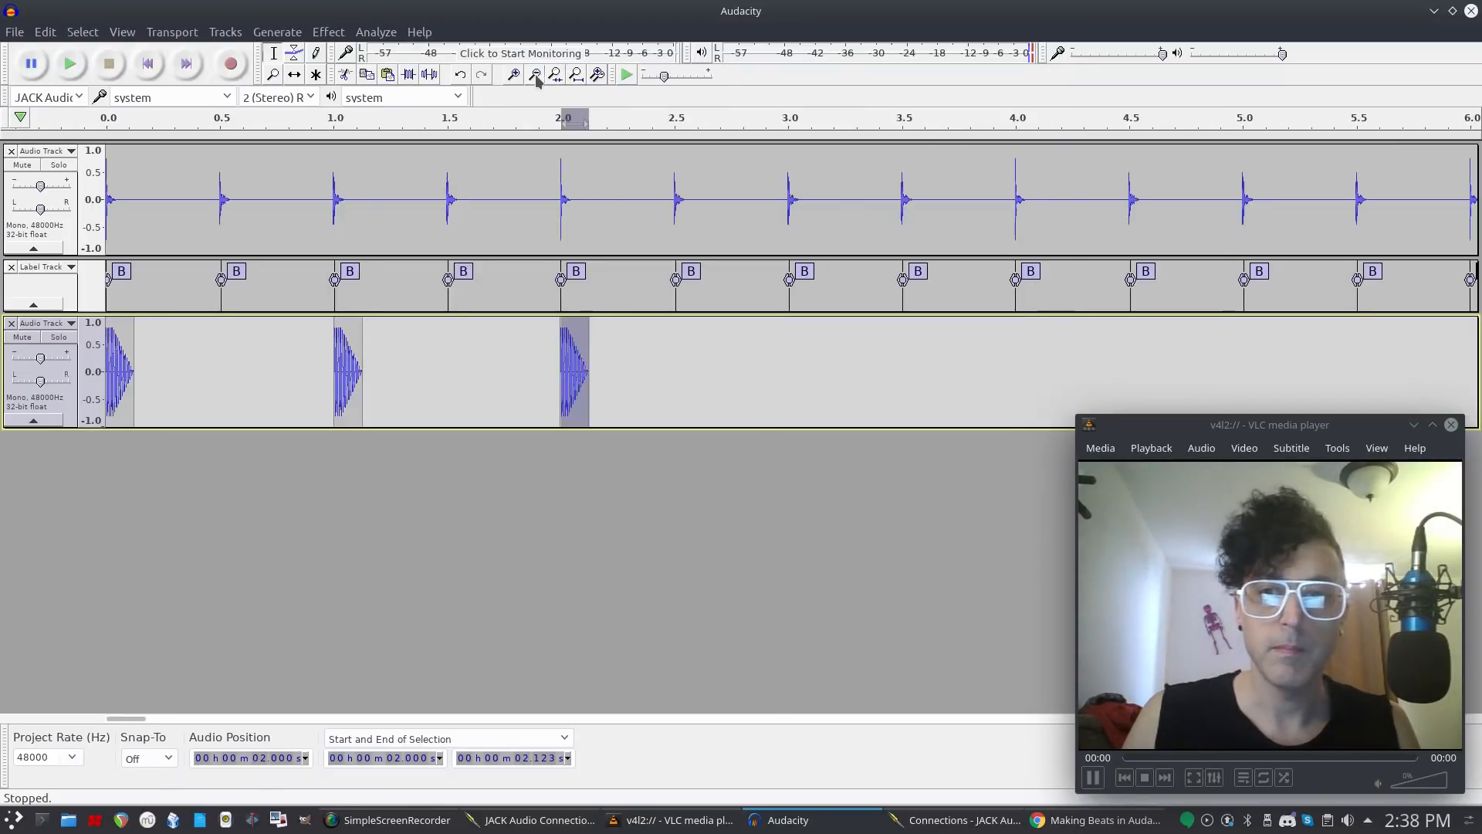
pyautogui.click(780, 365)
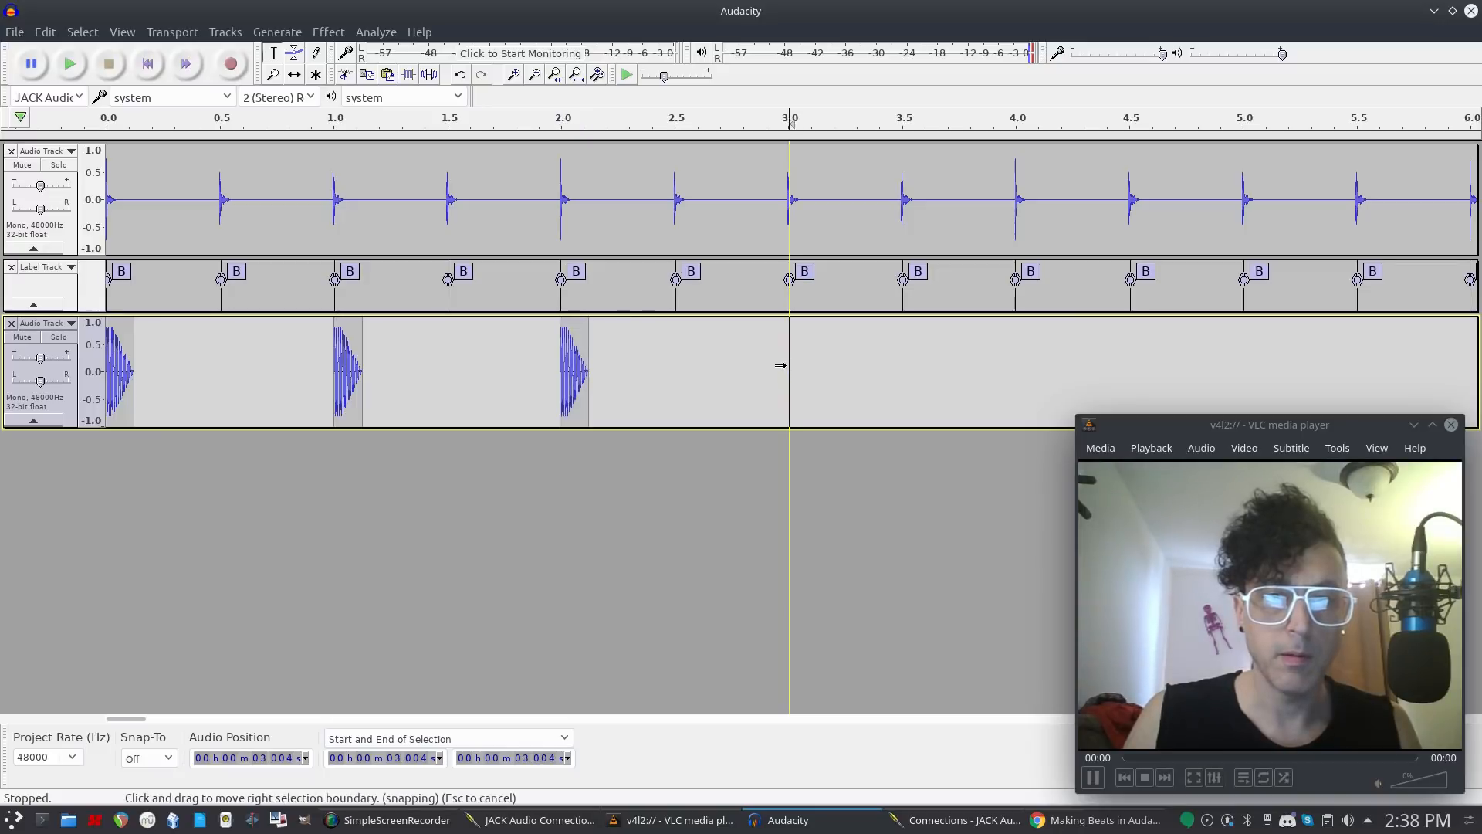
pyautogui.hotkey('ctrl', 'v')
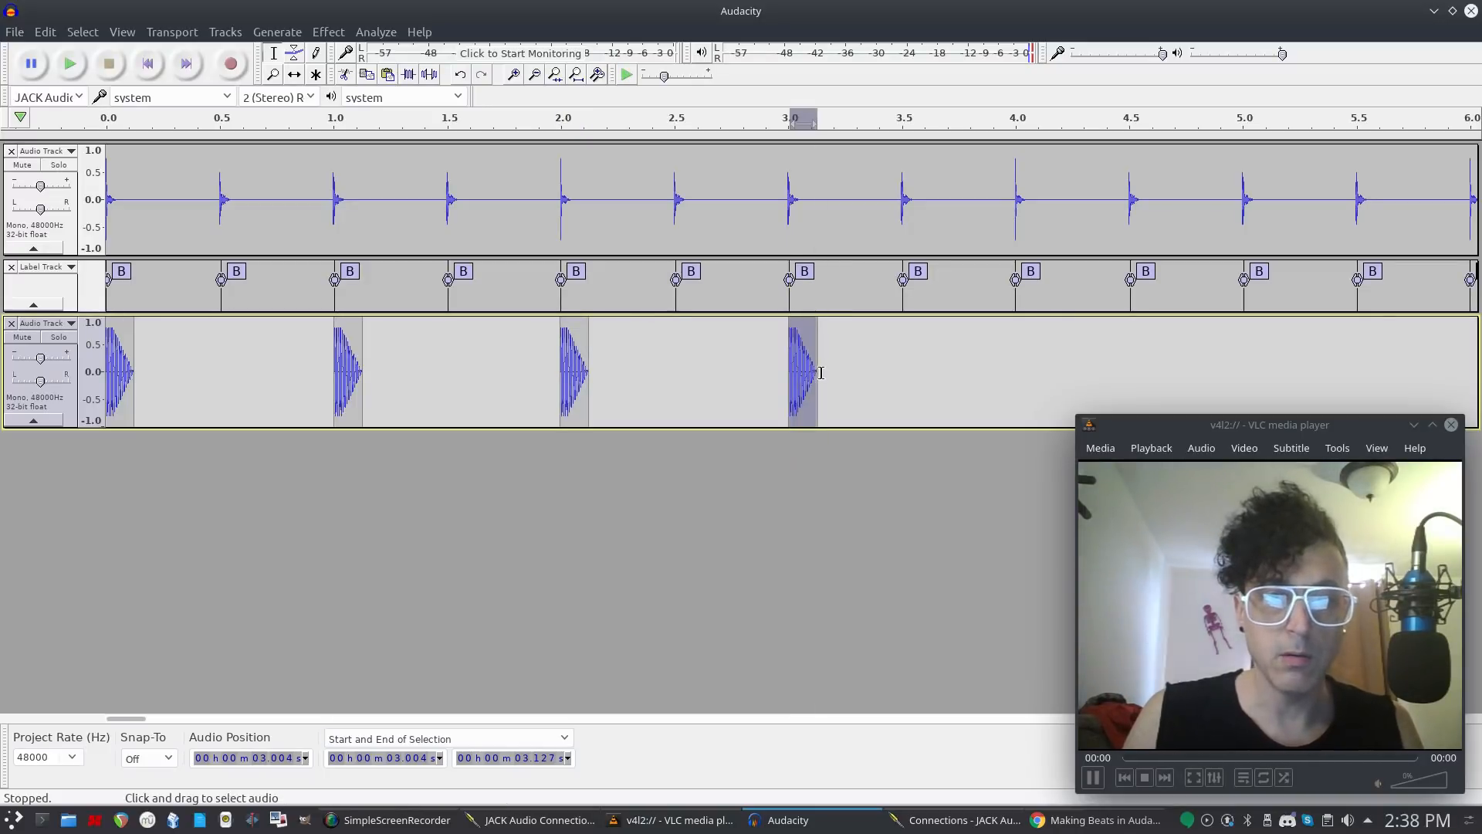
# Select the four tones from 0 to about 3.127 s and duplicate them onto a new track.
pyautogui.moveTo(817, 373); pyautogui.dragTo(454, 391)
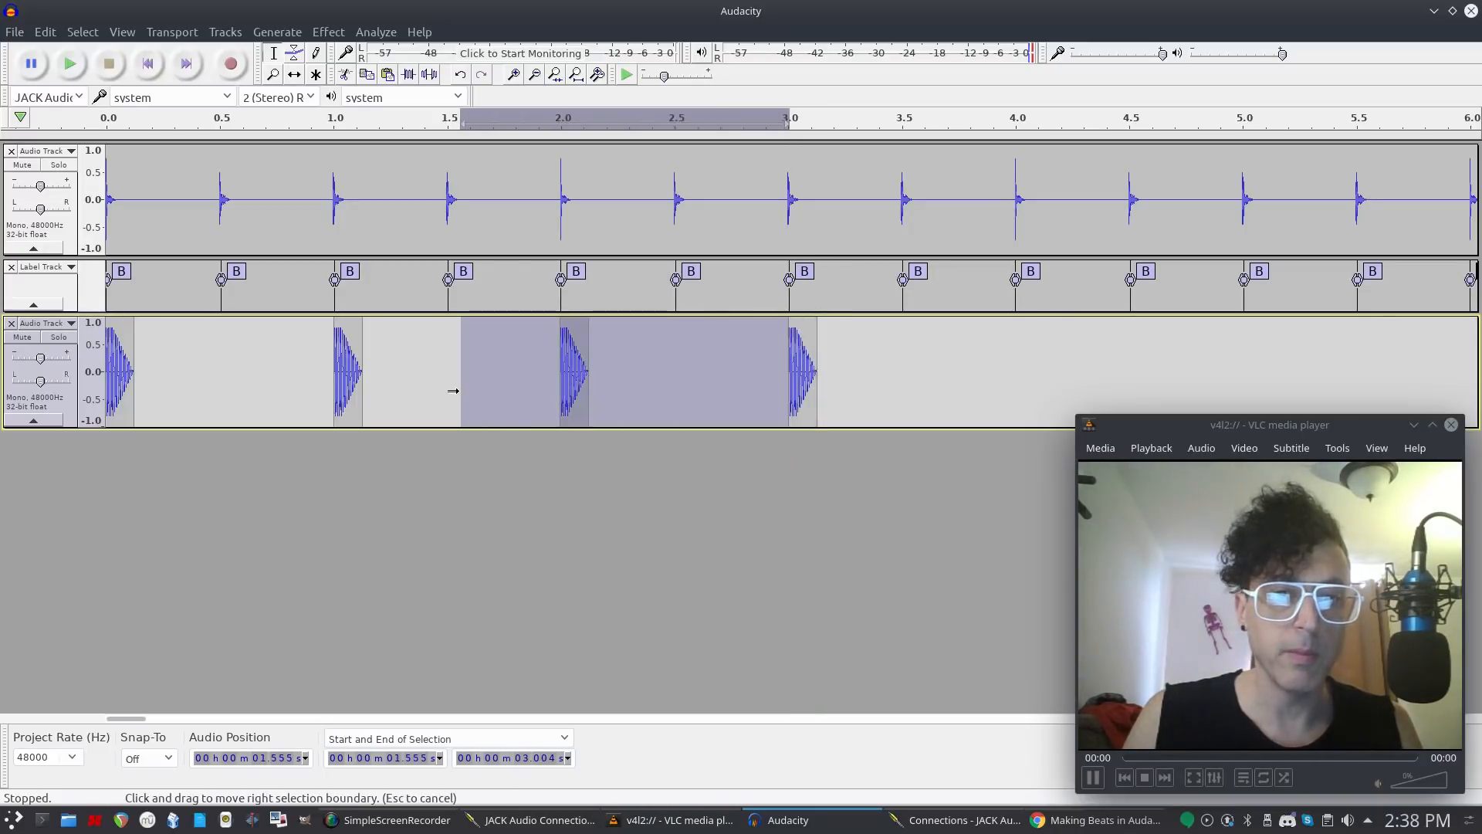
pyautogui.click(829, 371)
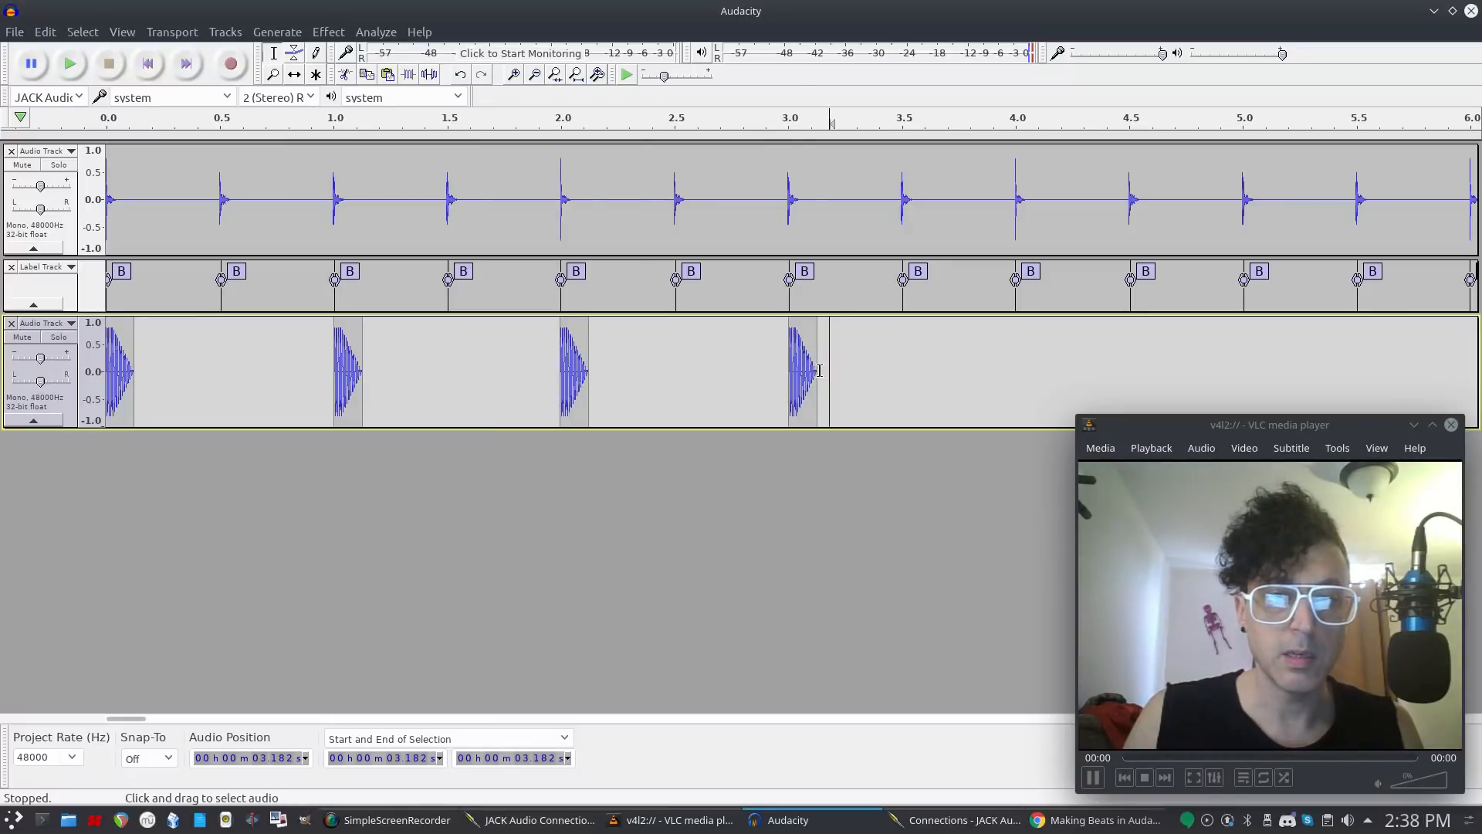
pyautogui.moveTo(818, 367); pyautogui.dragTo(51, 366)
pyautogui.click(44, 32)
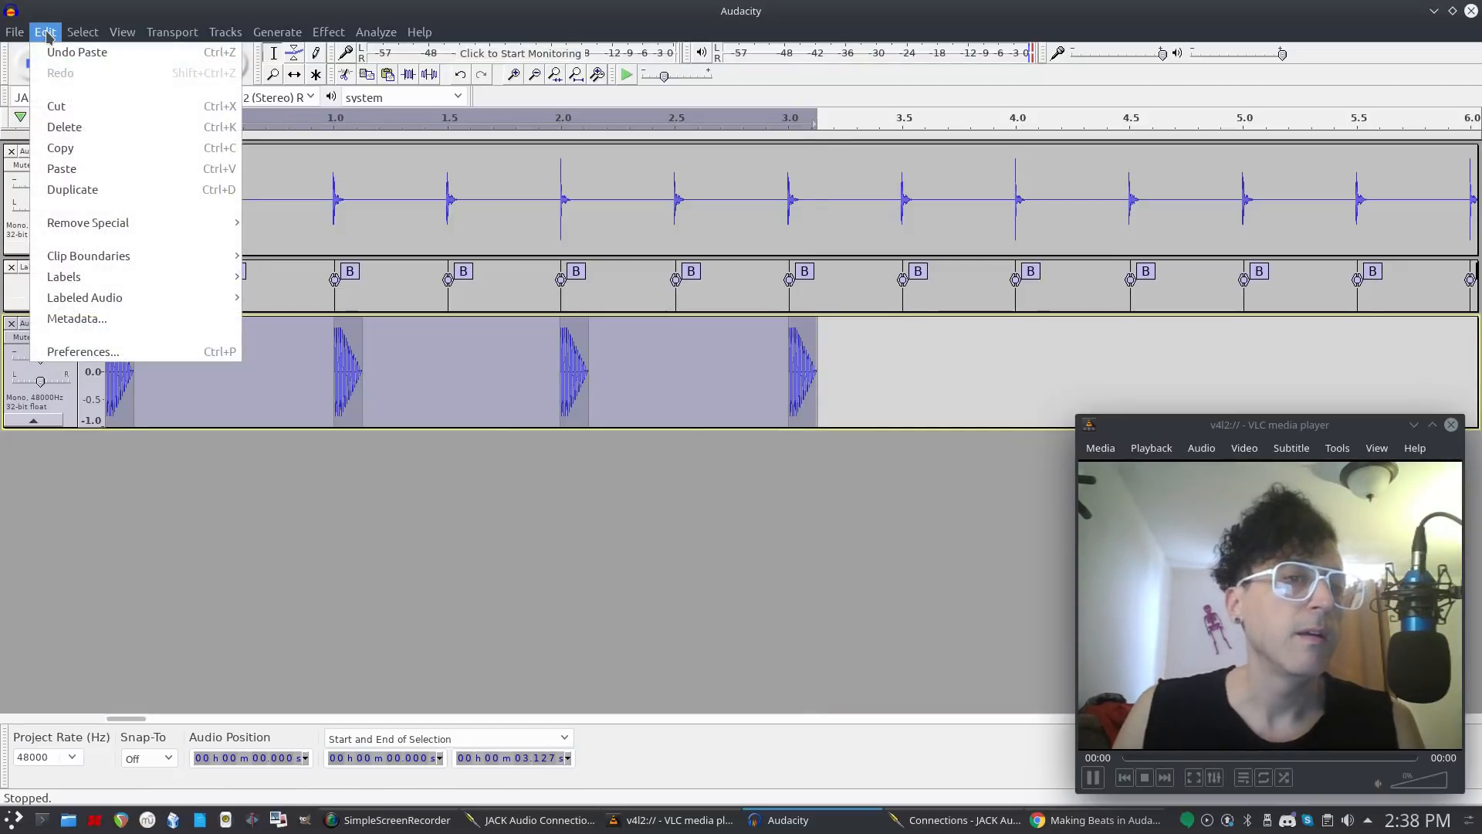
pyautogui.click(47, 190)
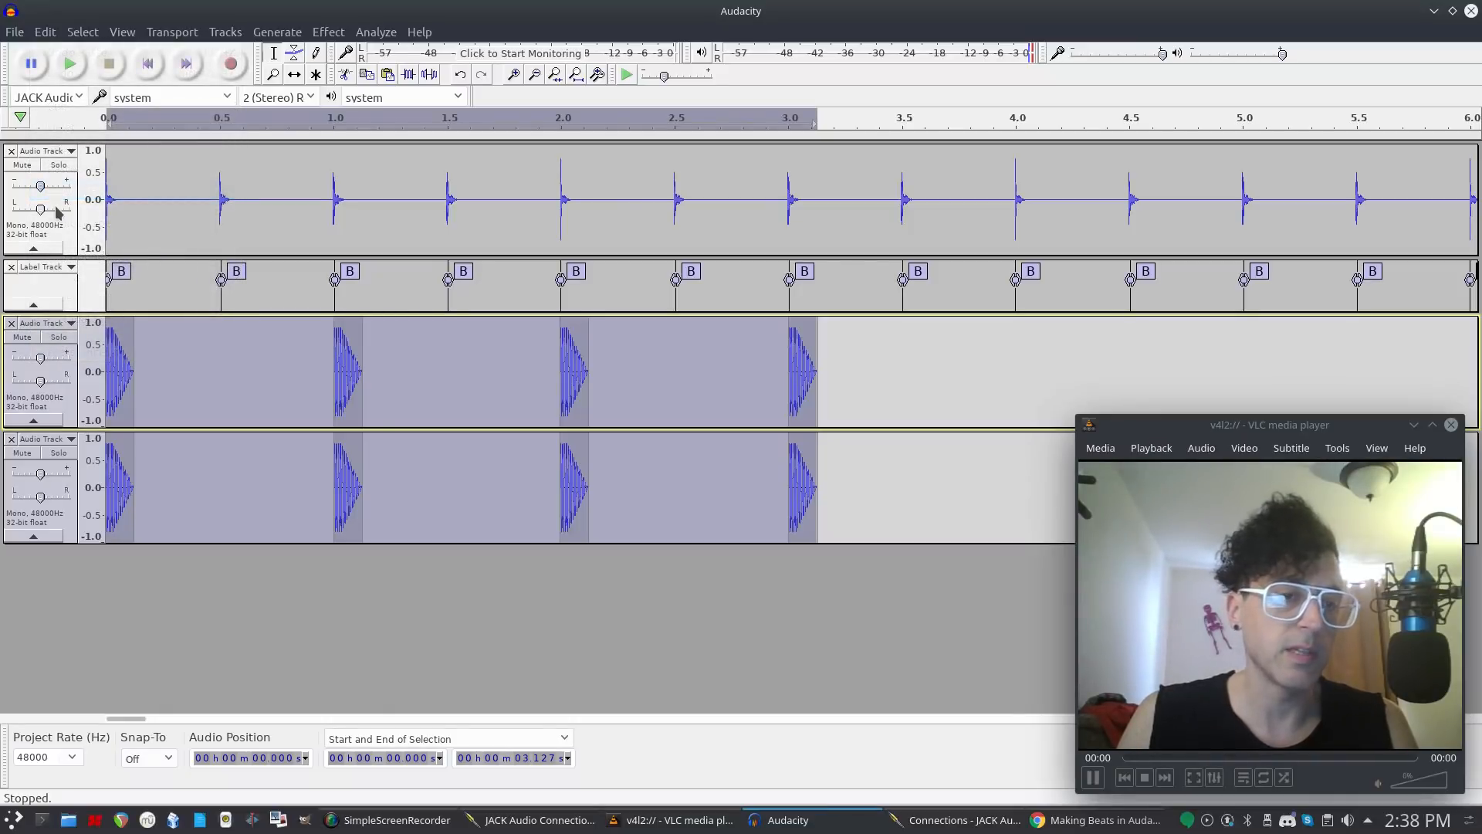
# Undo the track duplication and try repeating the four-tone selection ending at 3.127 s with 15 added repeats.
pyautogui.hotkey('ctrl', 'z')
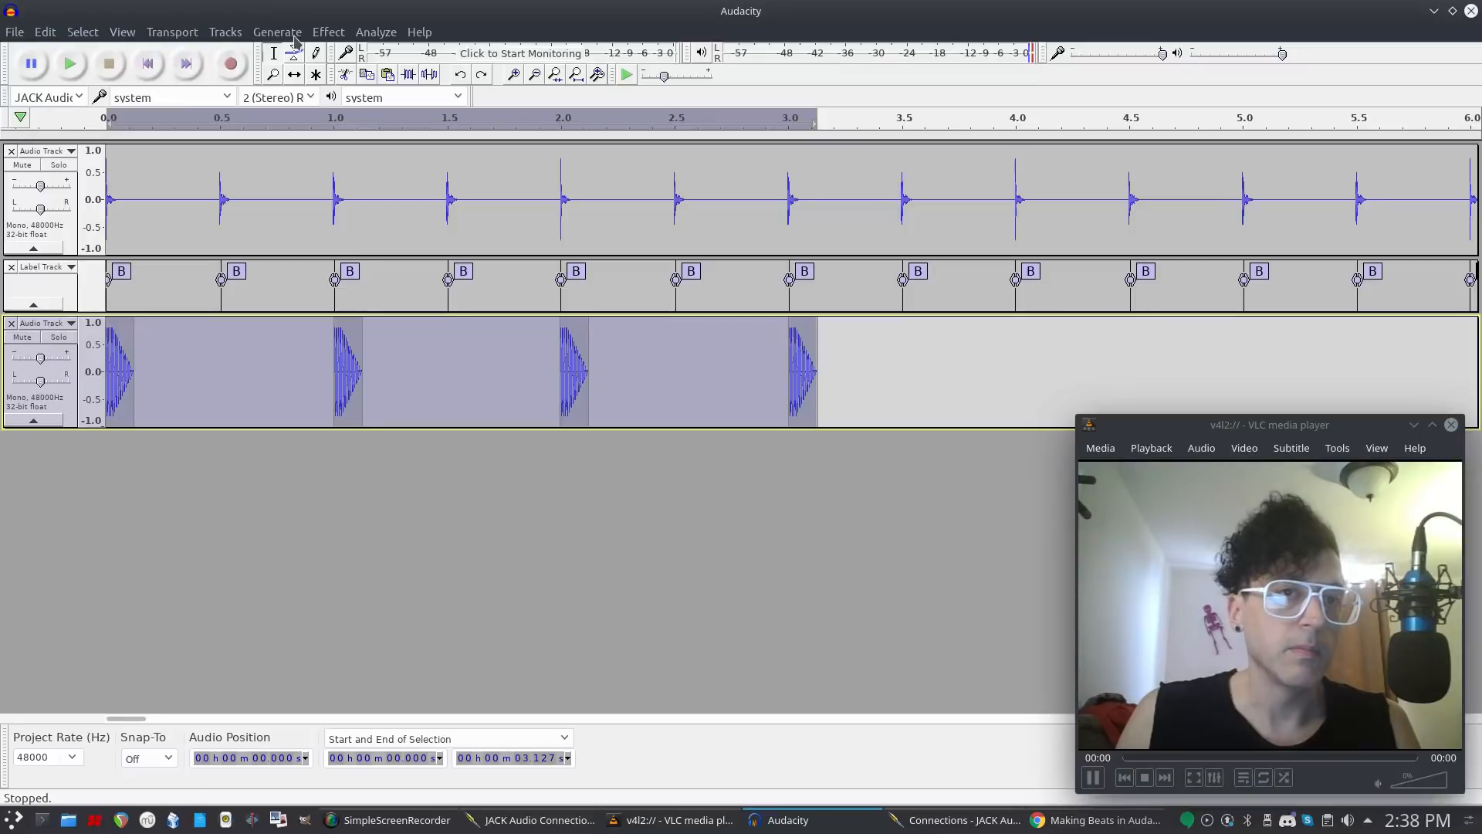
pyautogui.click(339, 34)
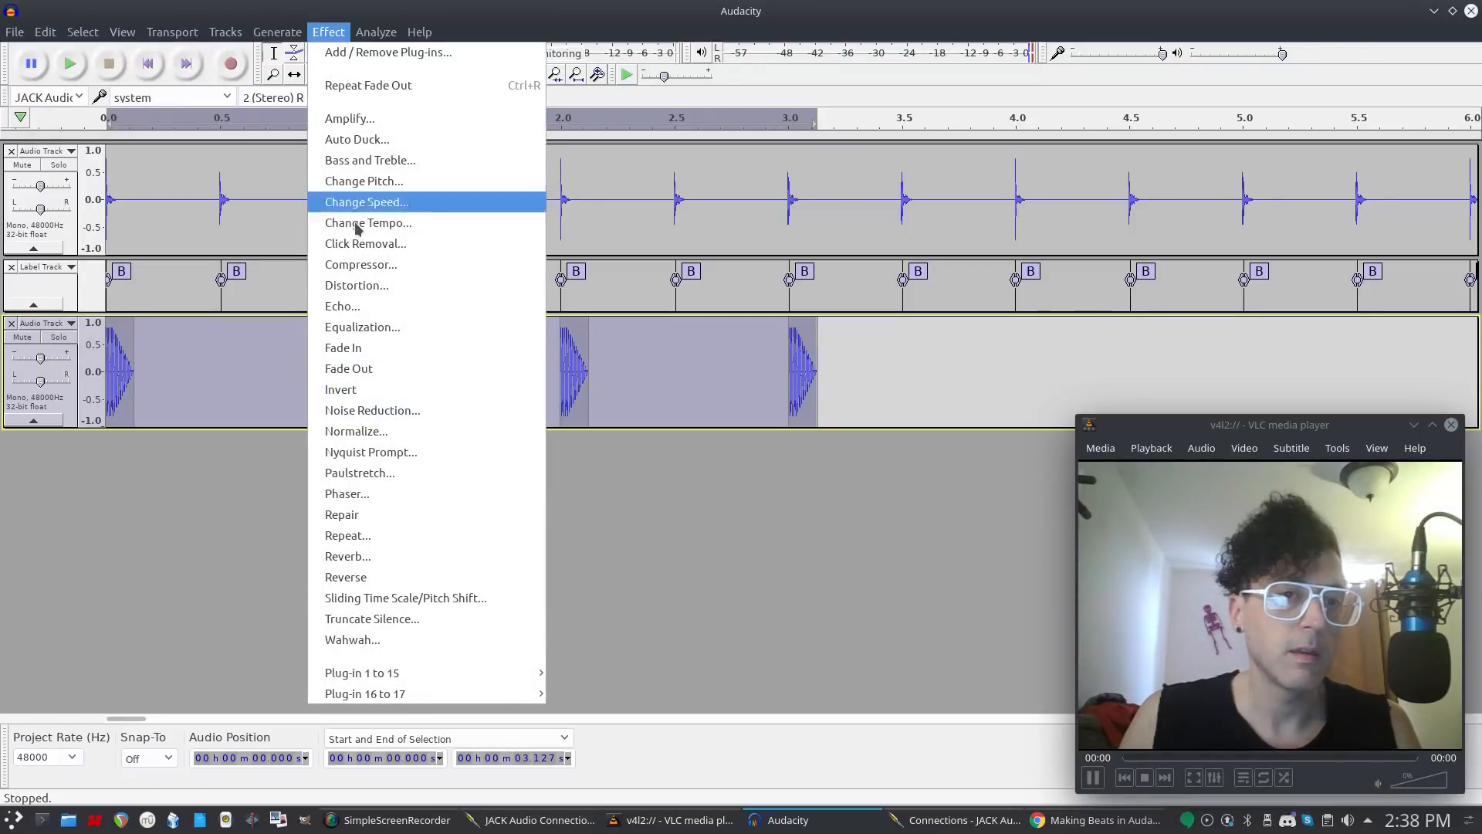
pyautogui.click(365, 539)
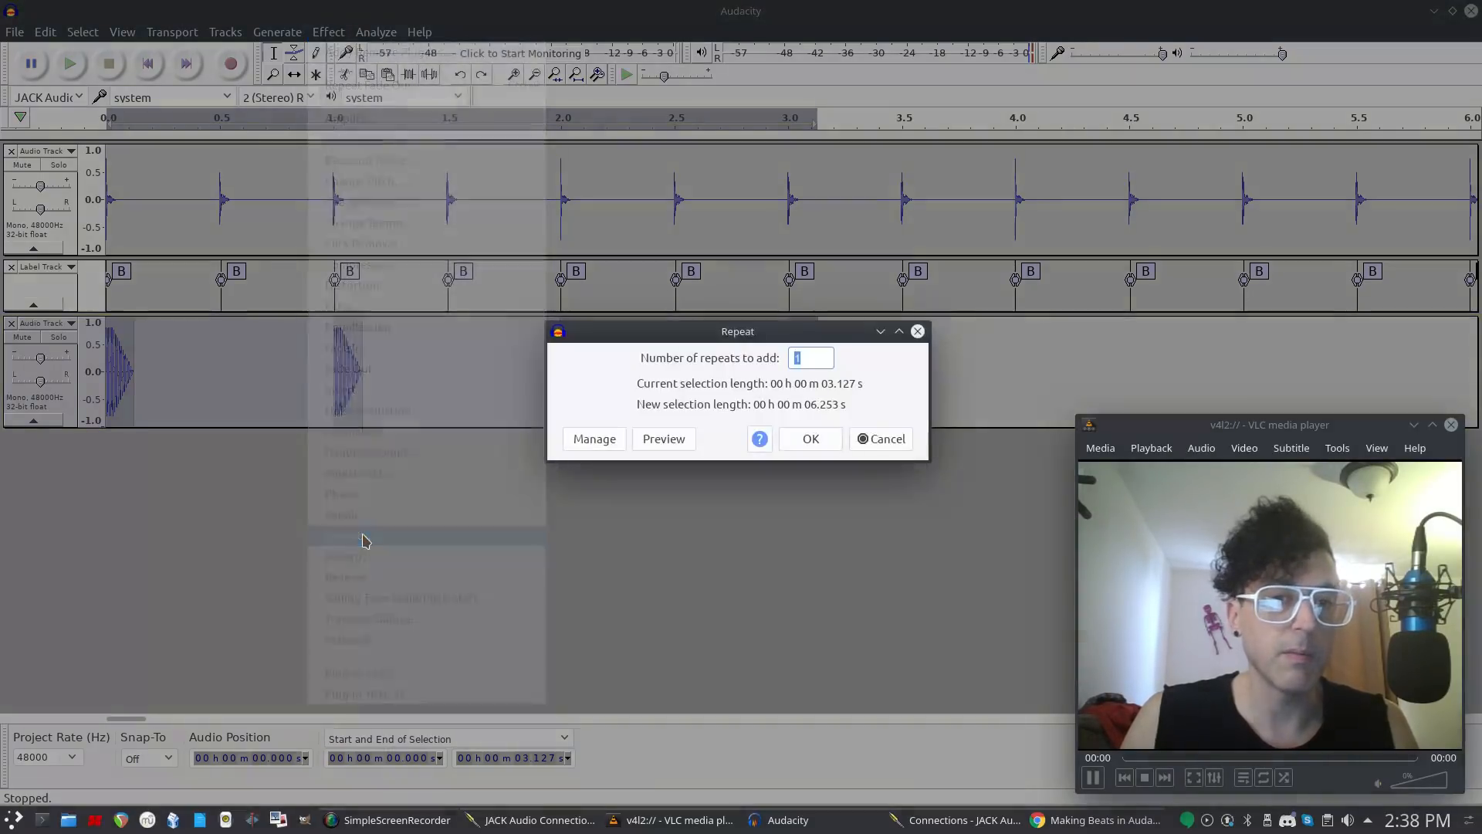
pyautogui.doubleClick(810, 359)
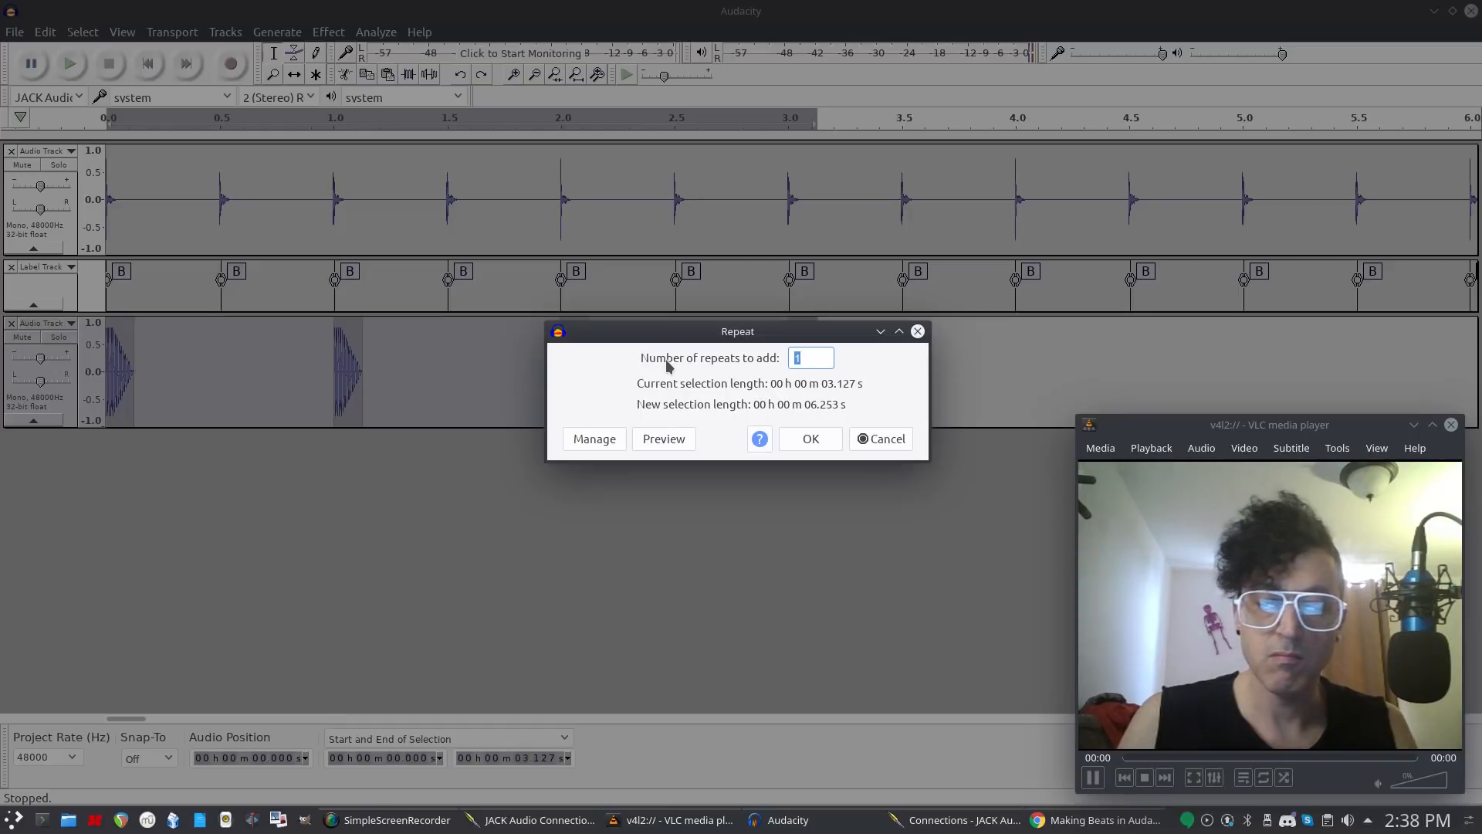
pyautogui.write('16')
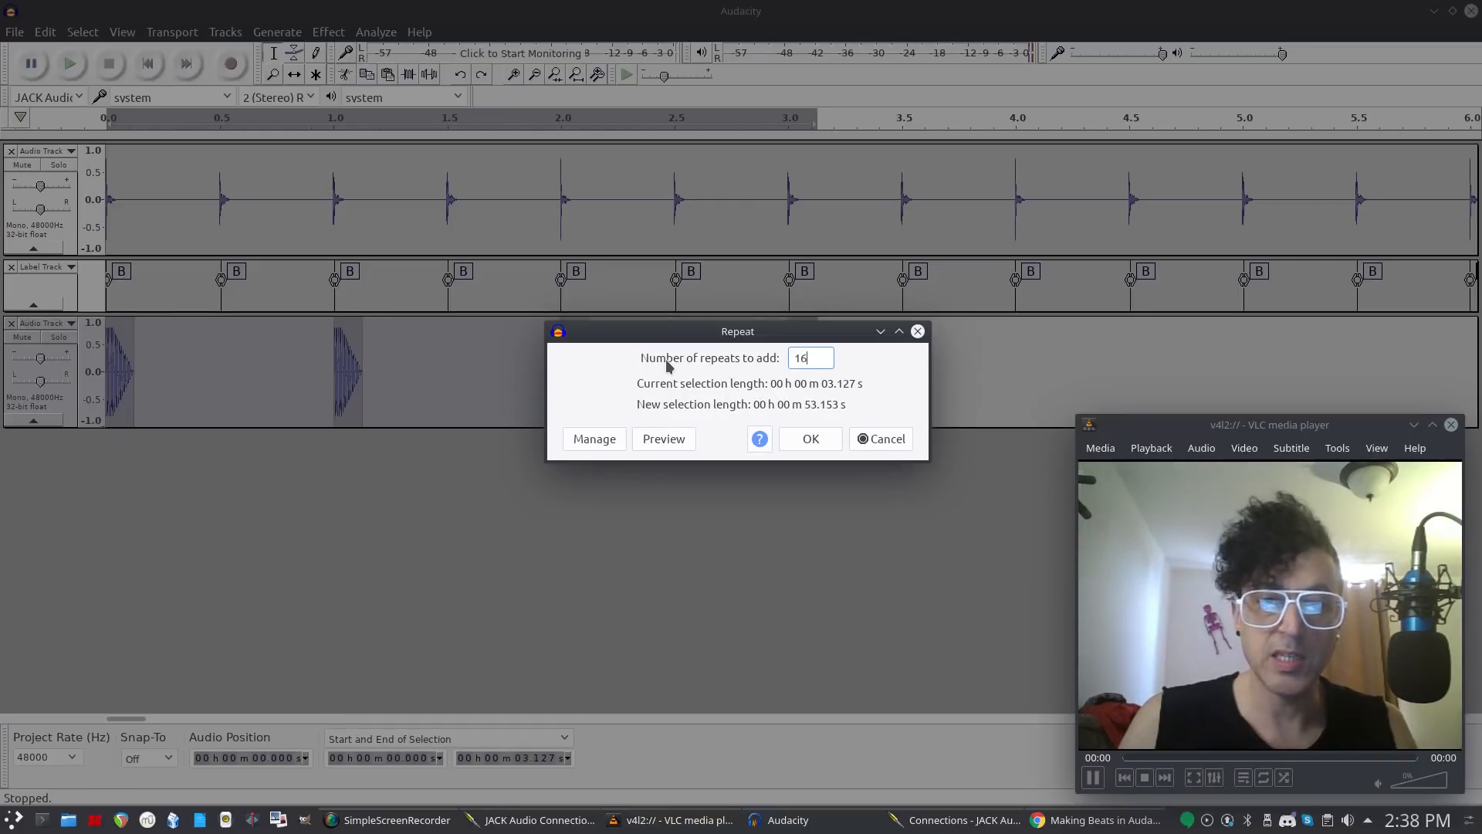
pyautogui.press('BackSpace')
pyautogui.write('5')
pyautogui.click(821, 440)
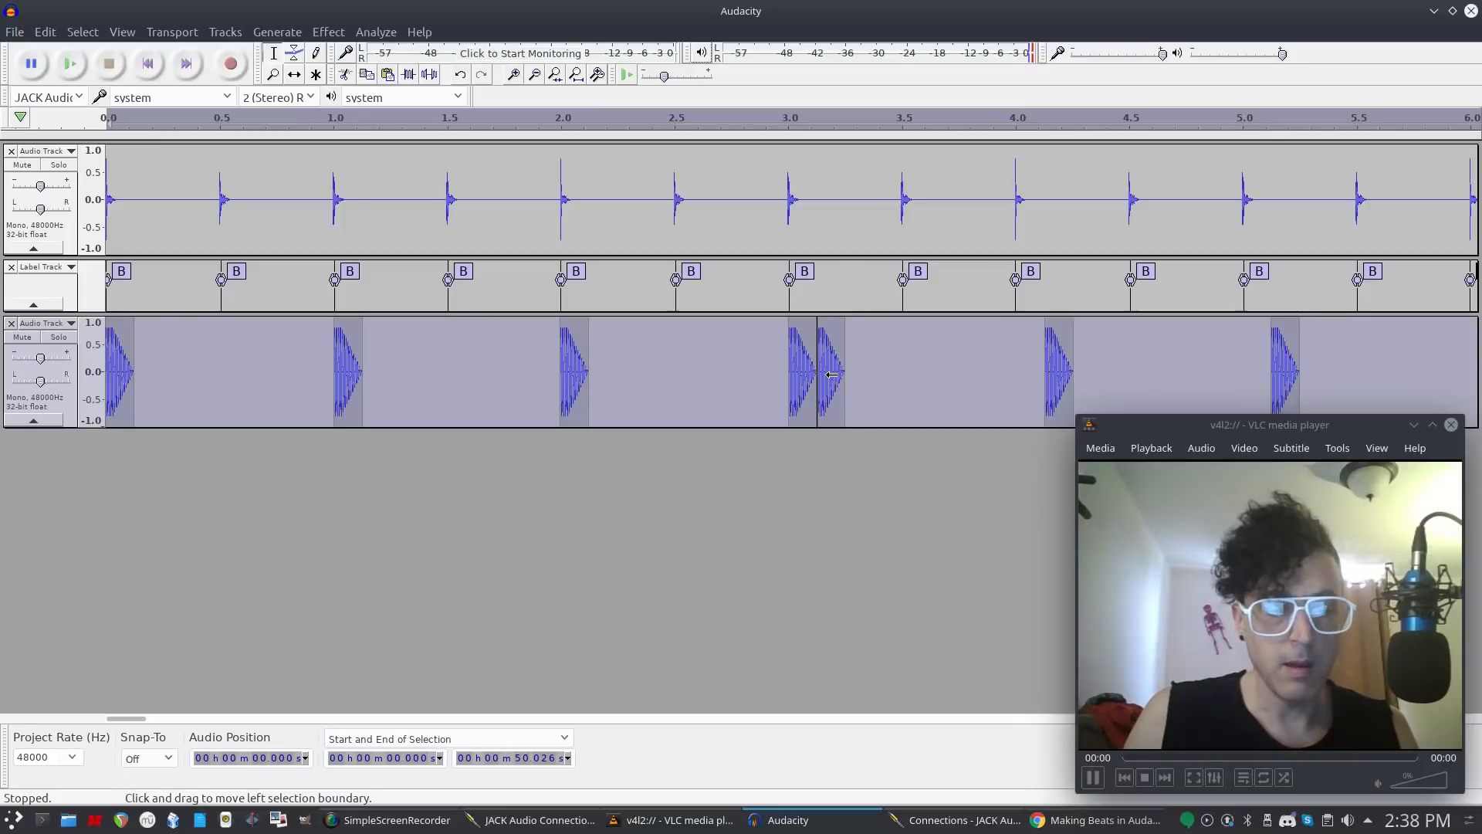
pyautogui.hotkey('ctrl', 'z')
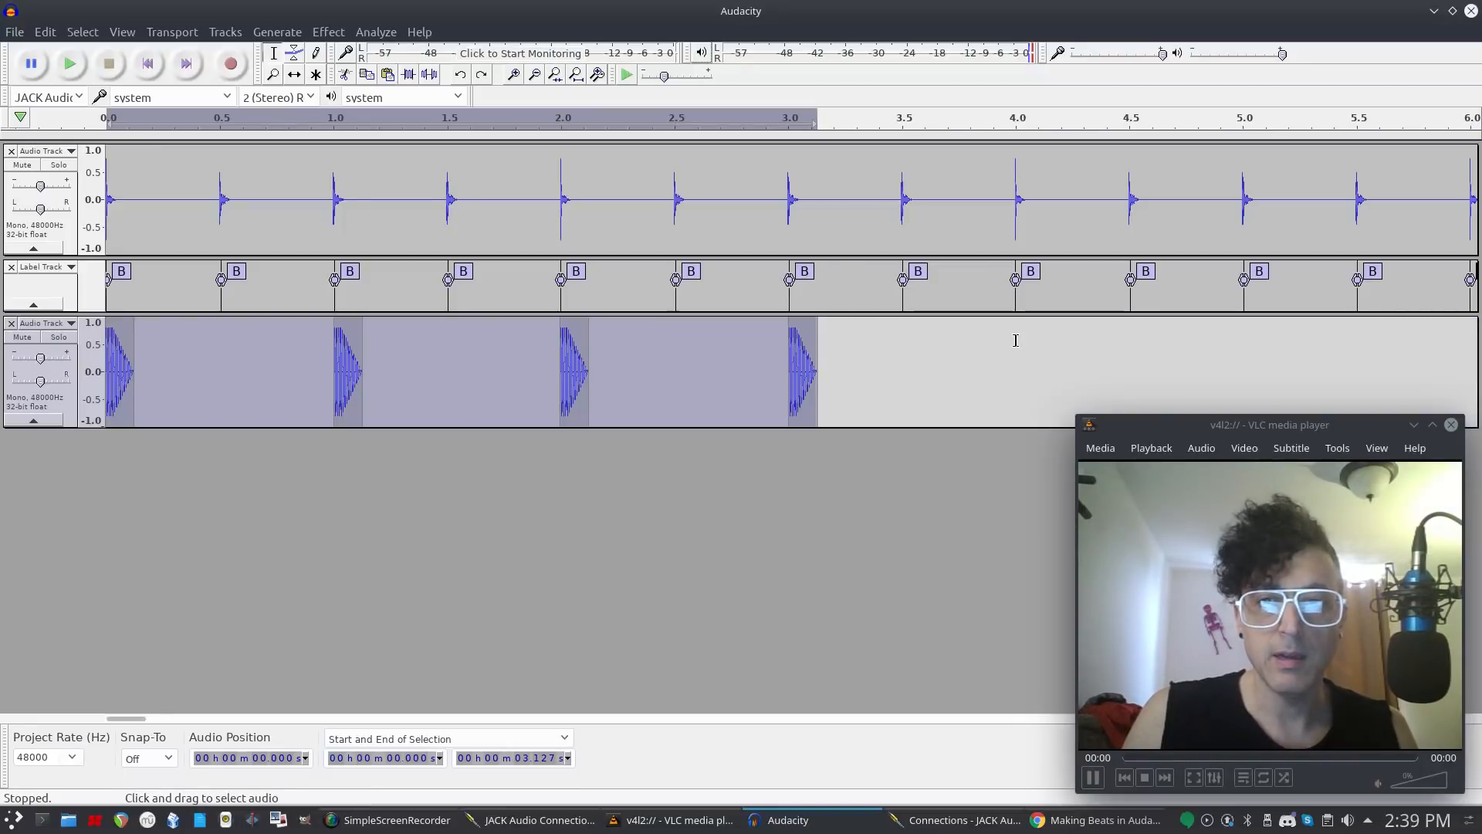
# Select the tone track from 0 to the 4.0 s beat label and apply Repeat again with the same 15 repeats.
pyautogui.moveTo(1016, 339); pyautogui.dragTo(574, 374)
pyautogui.moveTo(436, 374); pyautogui.dragTo(2, 370)
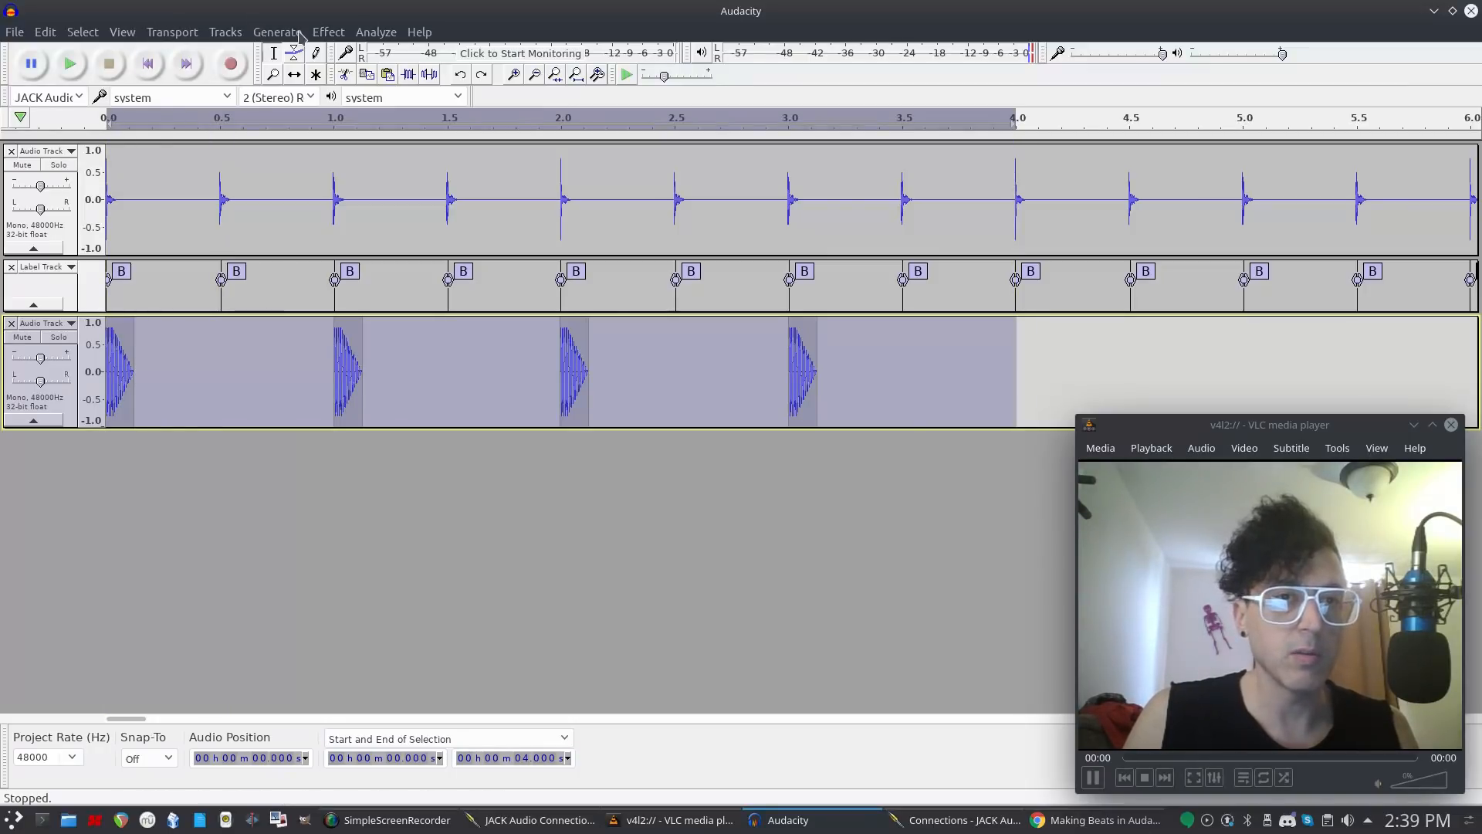
pyautogui.click(328, 32)
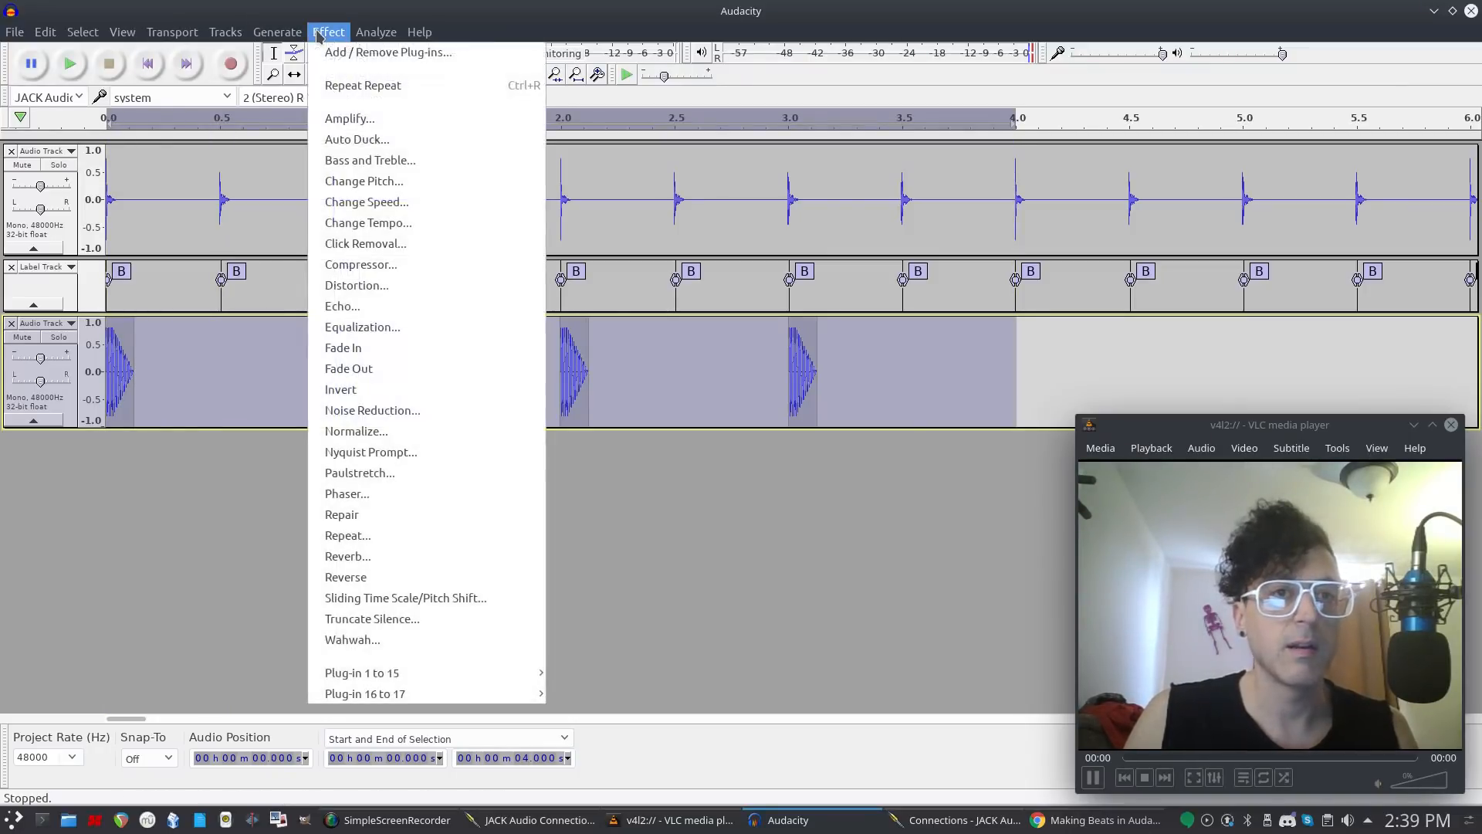
pyautogui.click(338, 86)
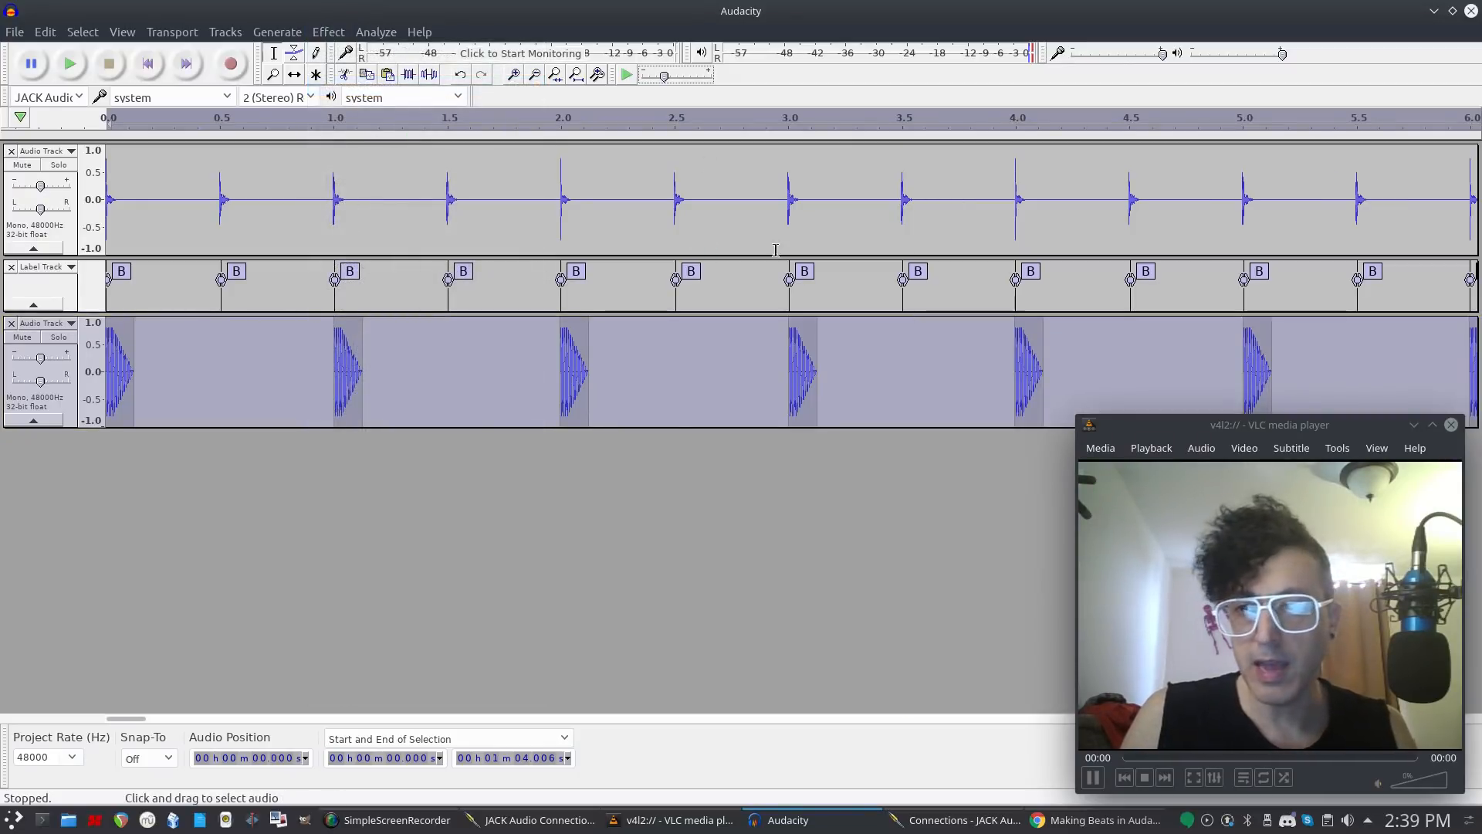
# Play the repeated tones with the metronome from the project start, and stop after about 14 seconds.
pyautogui.click(147, 63)
pyautogui.click(71, 66)
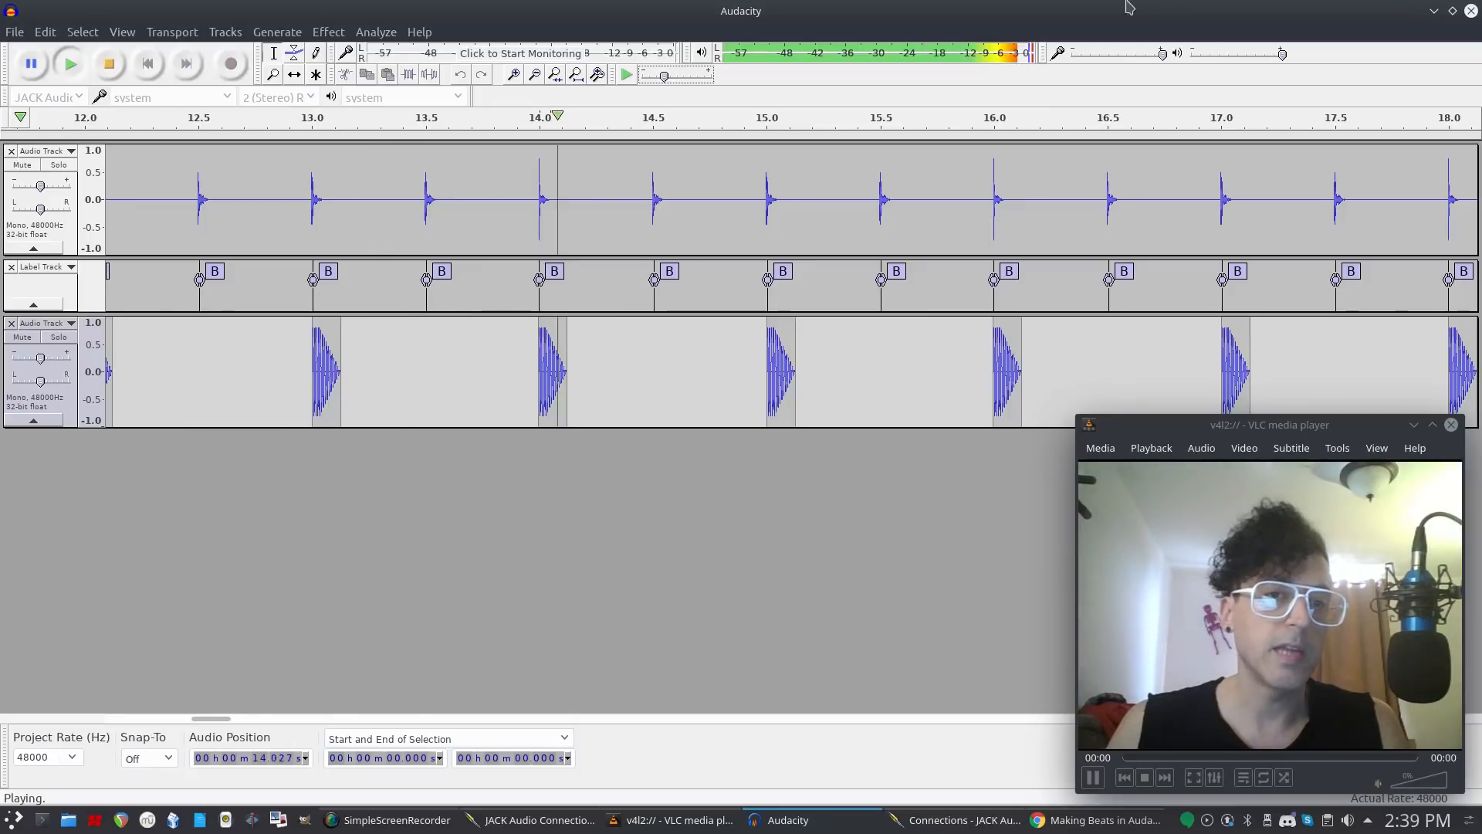
pyautogui.click(109, 65)
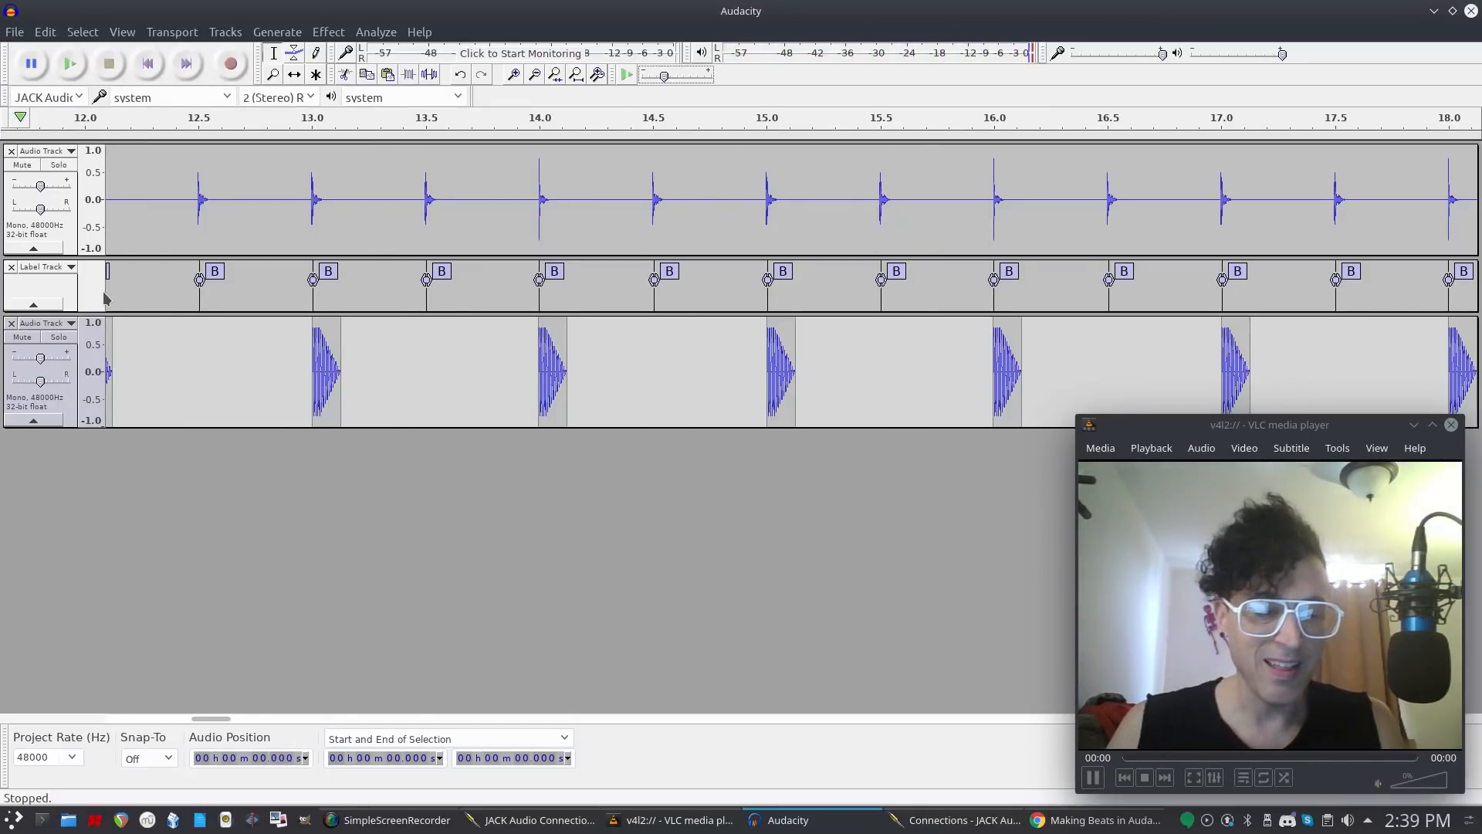
# Save the project as "pure audacity" in the Audacity folder under Recordings on the DATA drive.
pyautogui.hotkey('ctrl', 's')
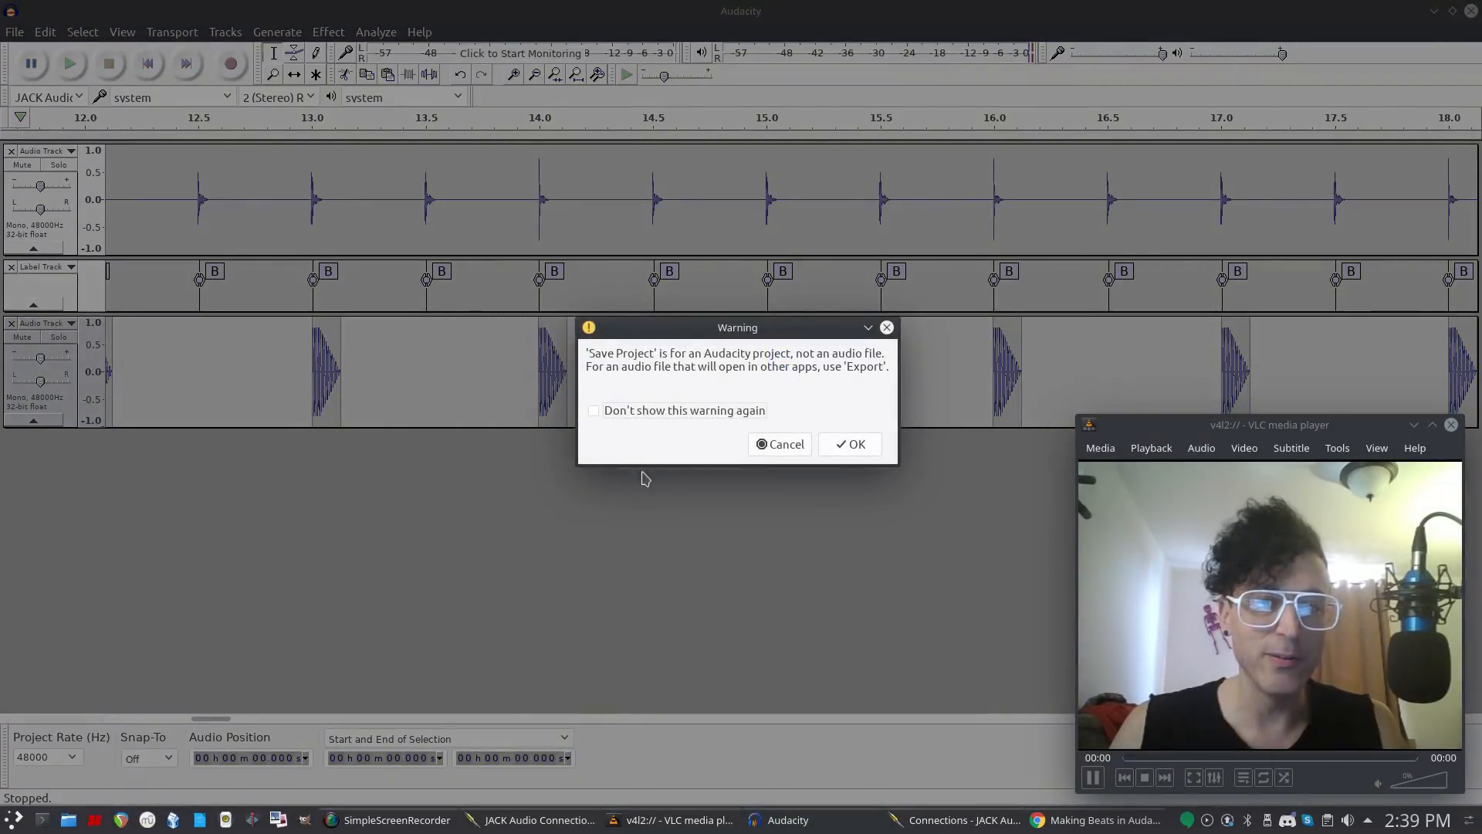
pyautogui.click(840, 446)
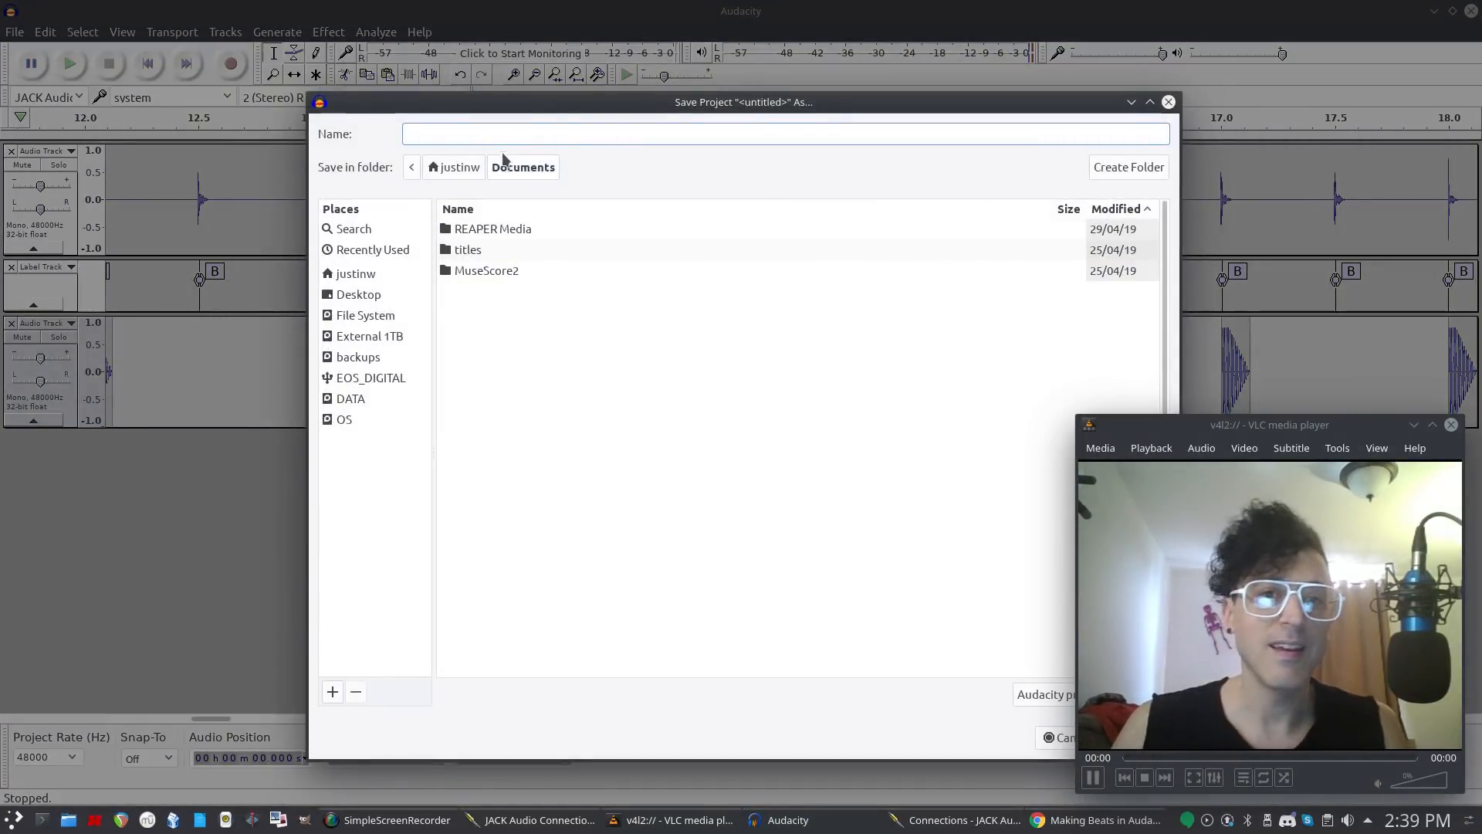
pyautogui.click(346, 400)
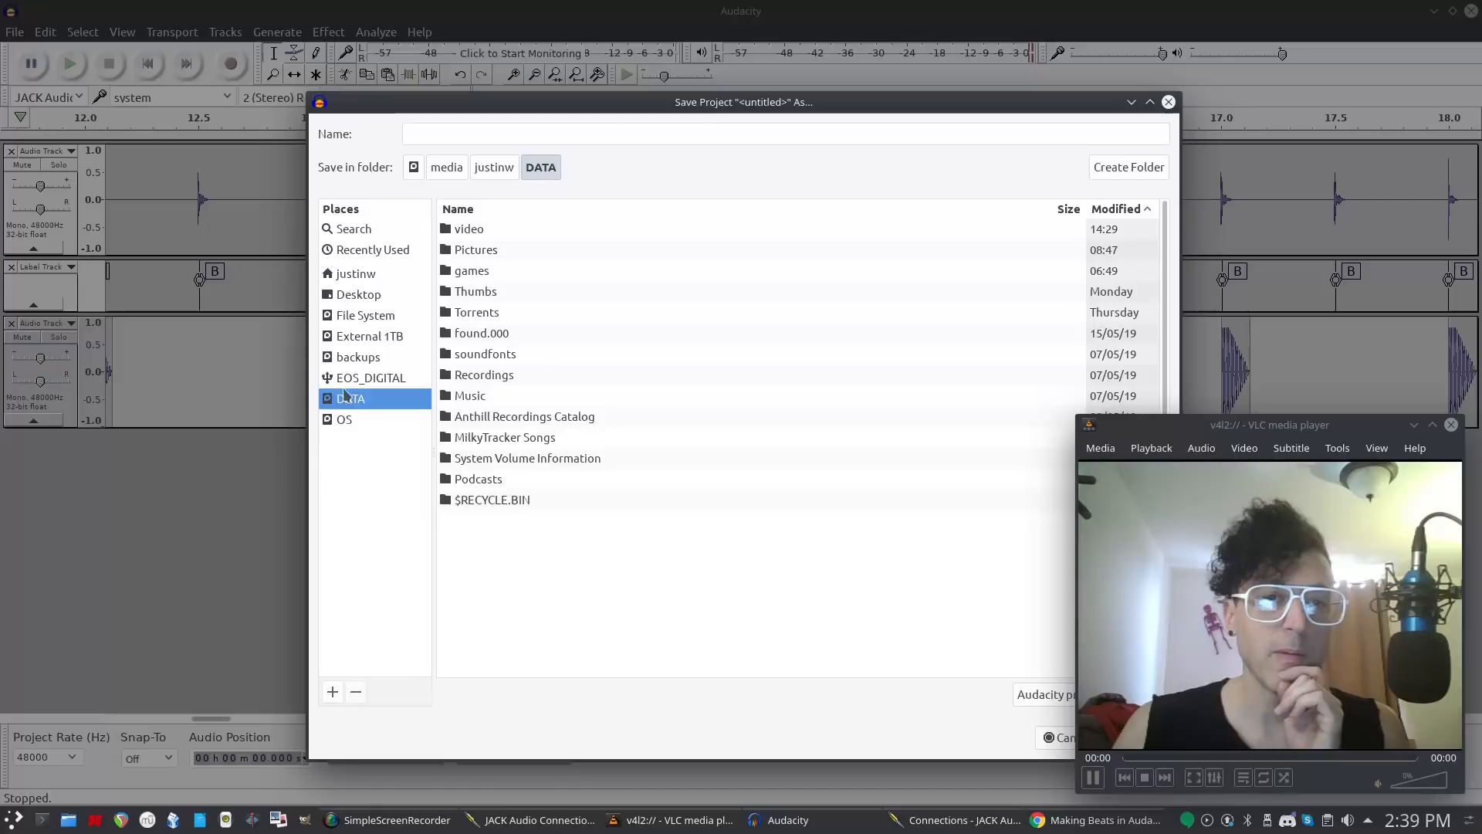
pyautogui.click(485, 379)
pyautogui.doubleClick(484, 379)
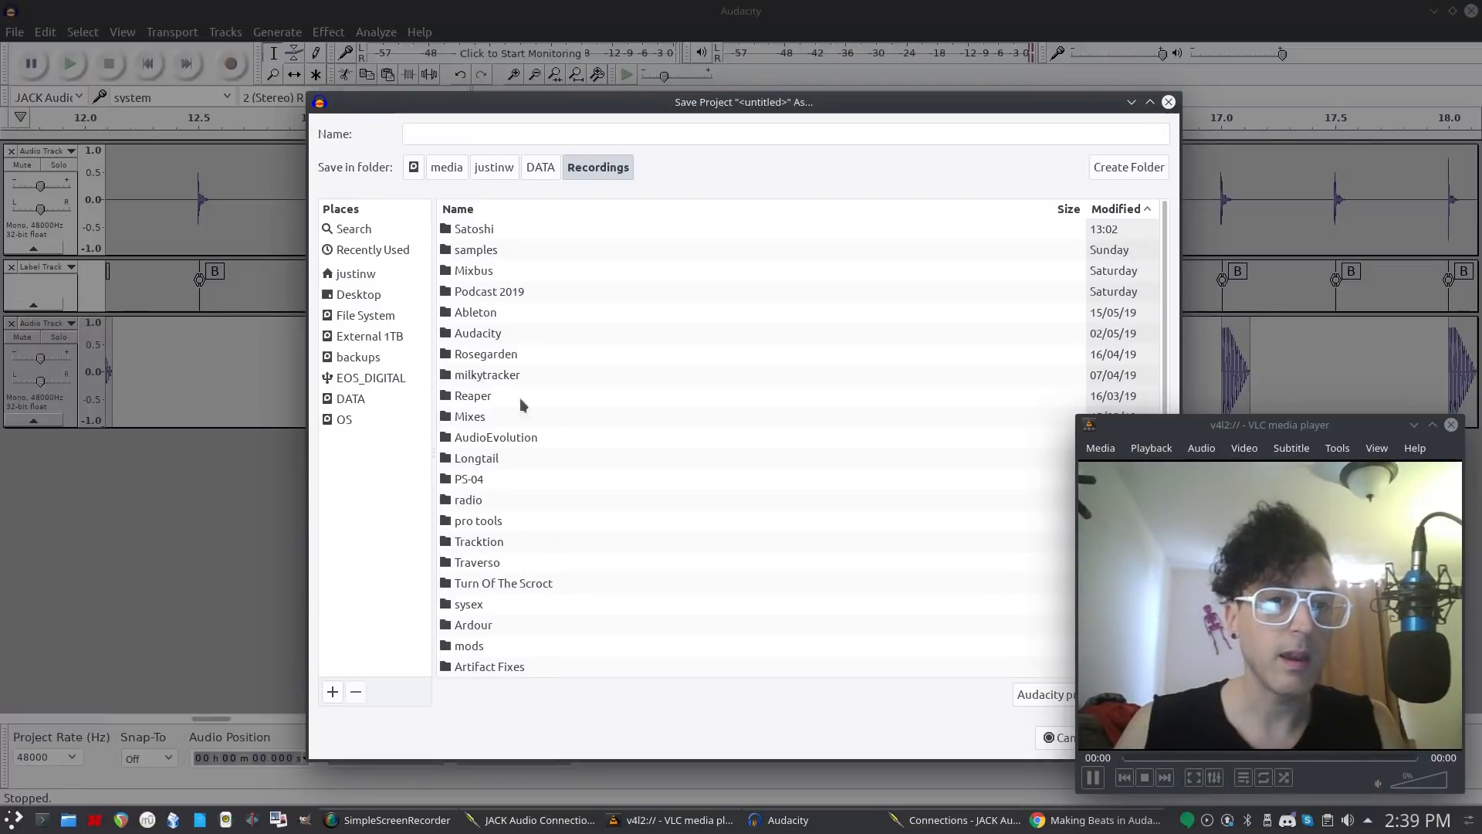
pyautogui.doubleClick(487, 337)
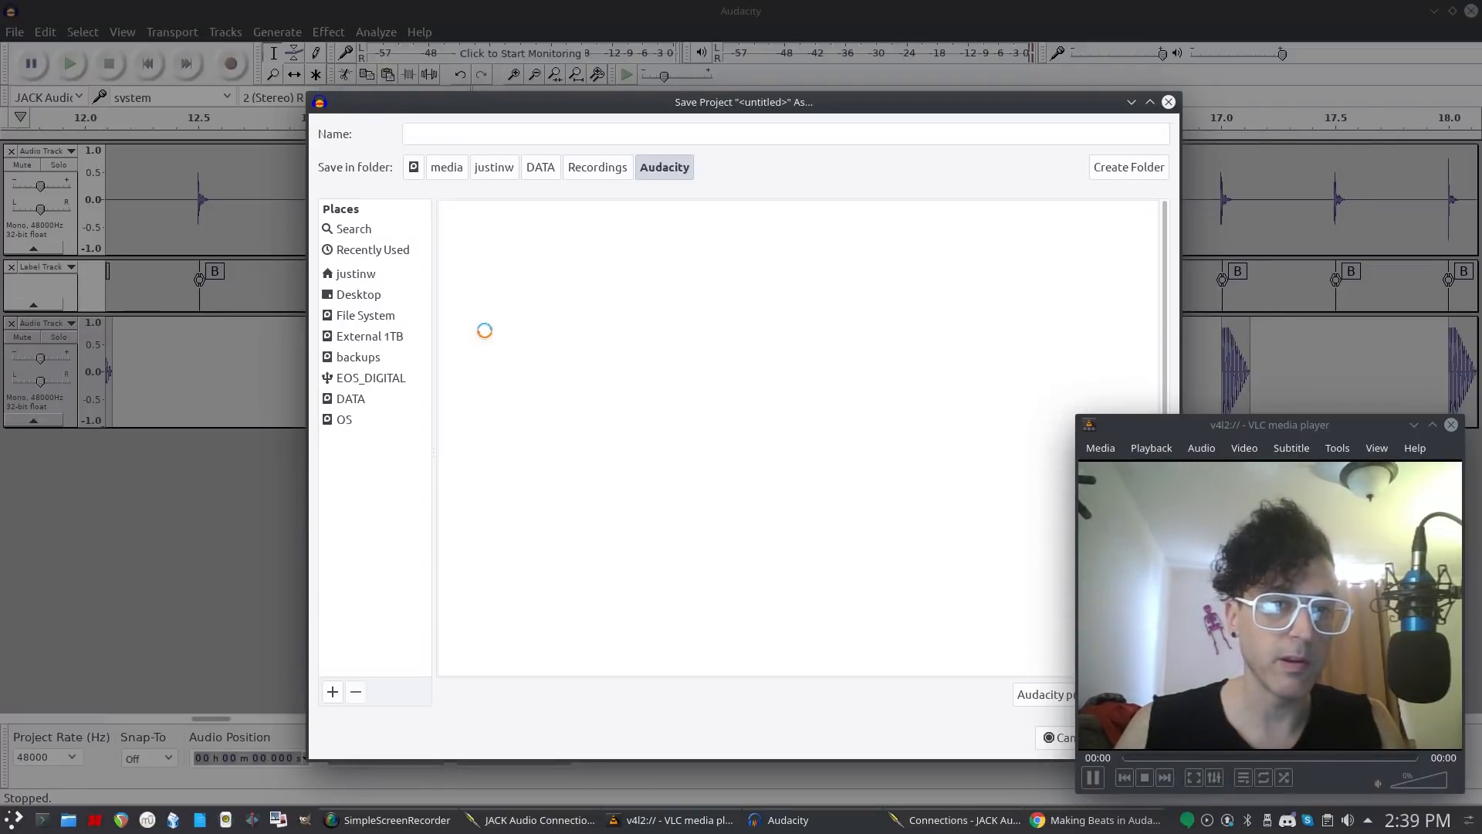
pyautogui.click(565, 132)
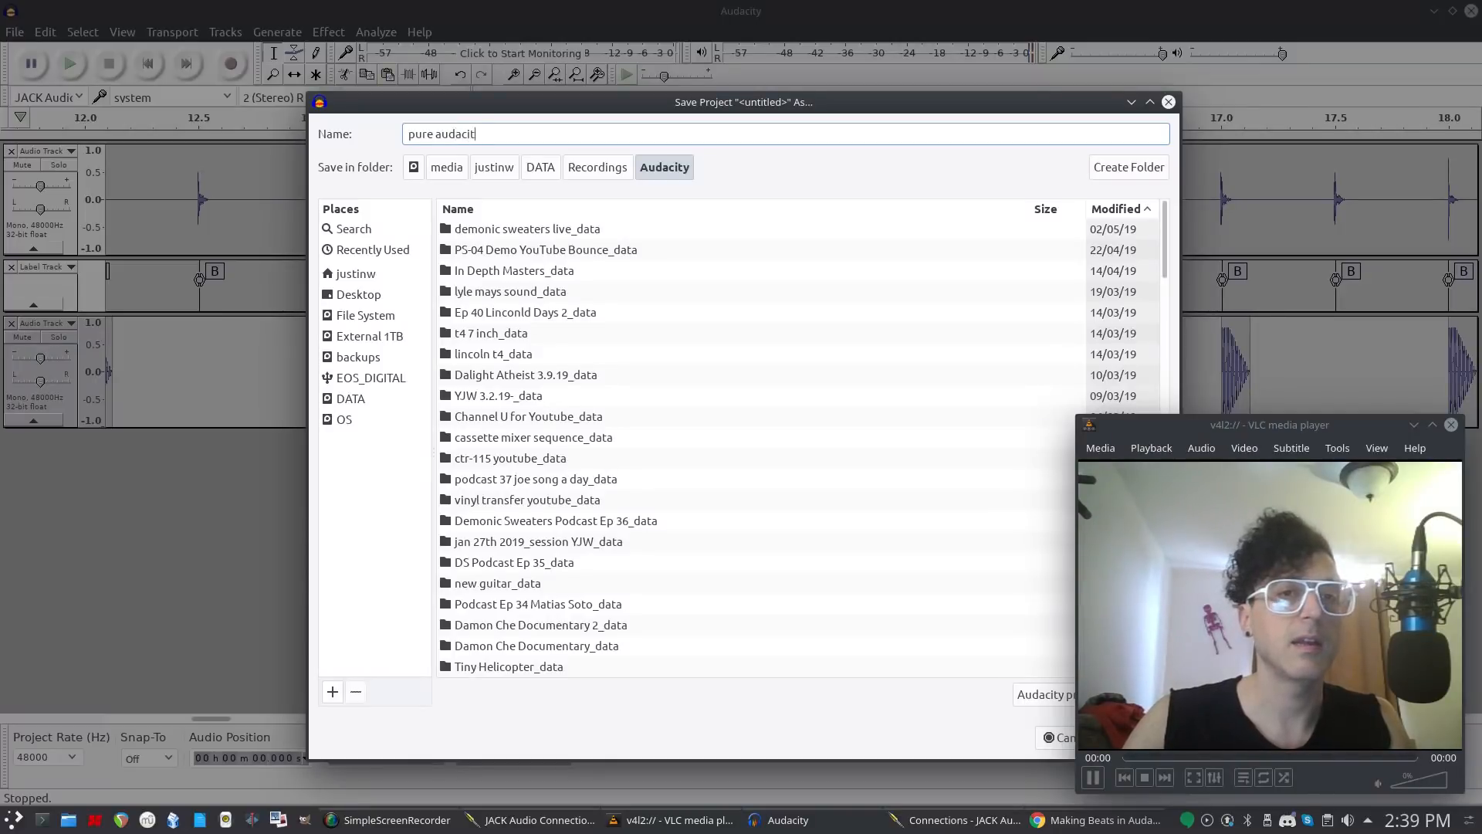
pyautogui.write('pure audacity')
pyautogui.press('Return')
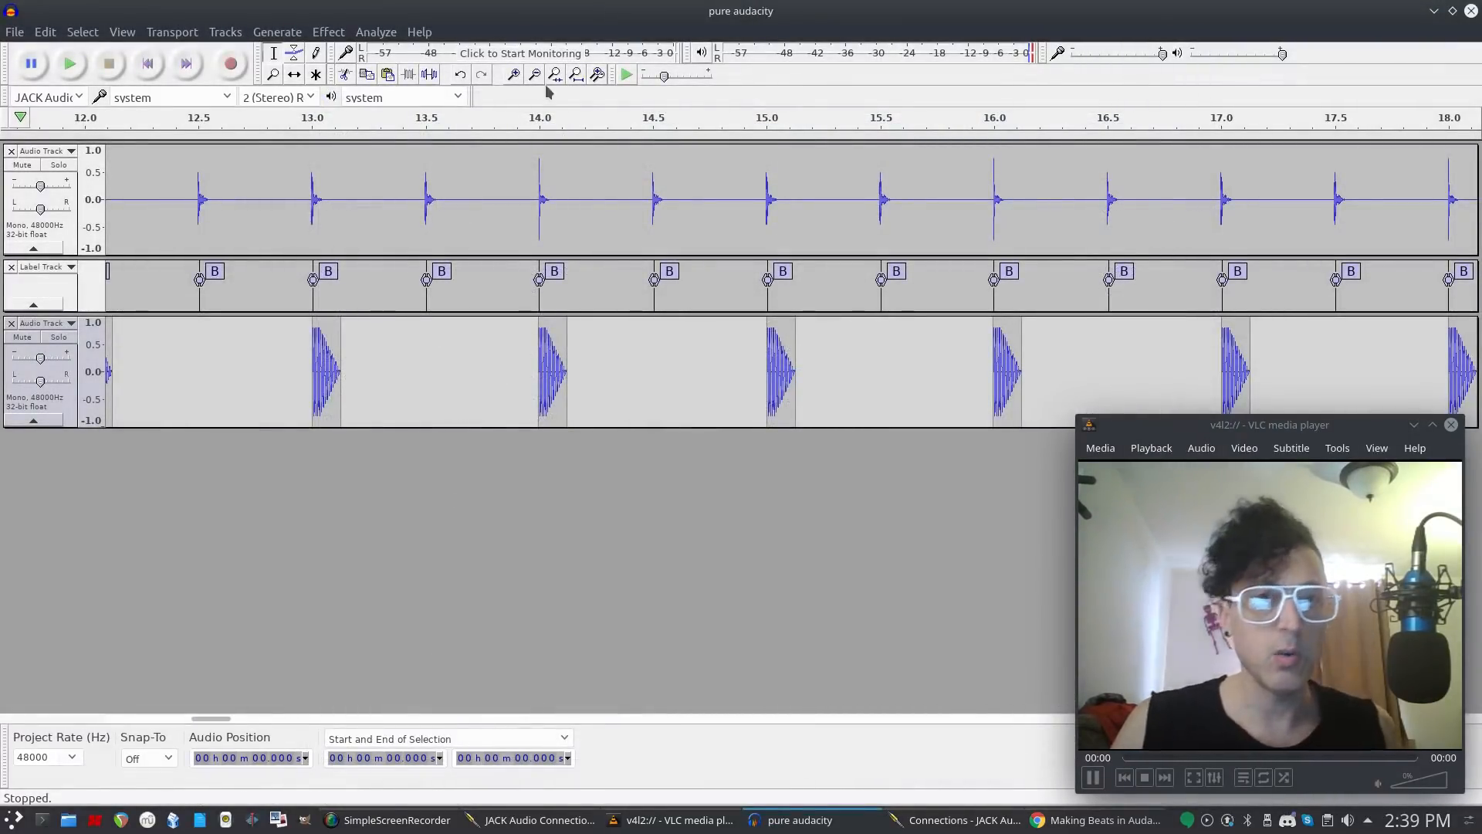
# Select the tone track from 0 to the beat label at 1:04.000 and apply the last Repeat effect again.
pyautogui.click(579, 76)
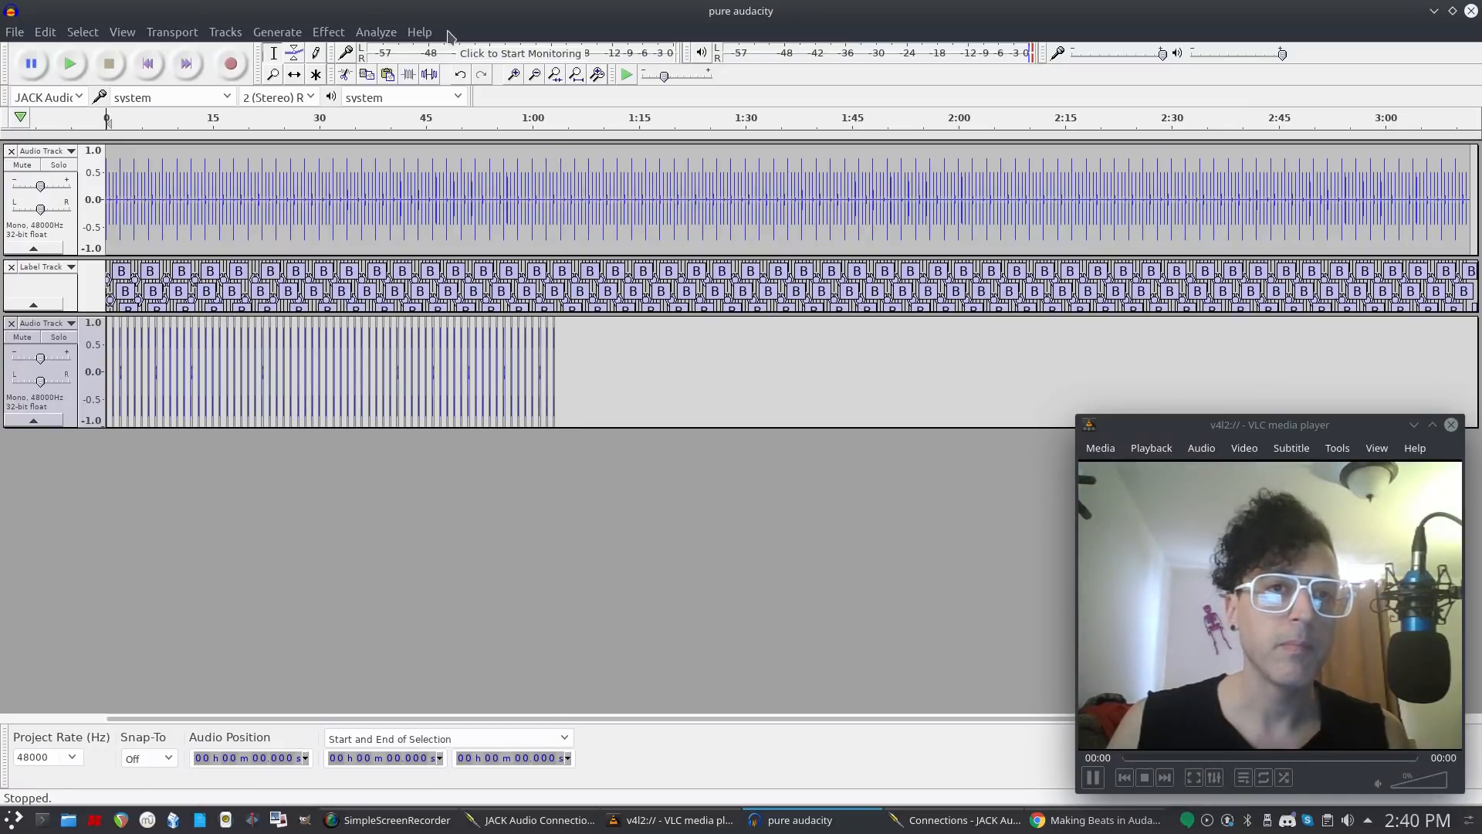
pyautogui.click(514, 75)
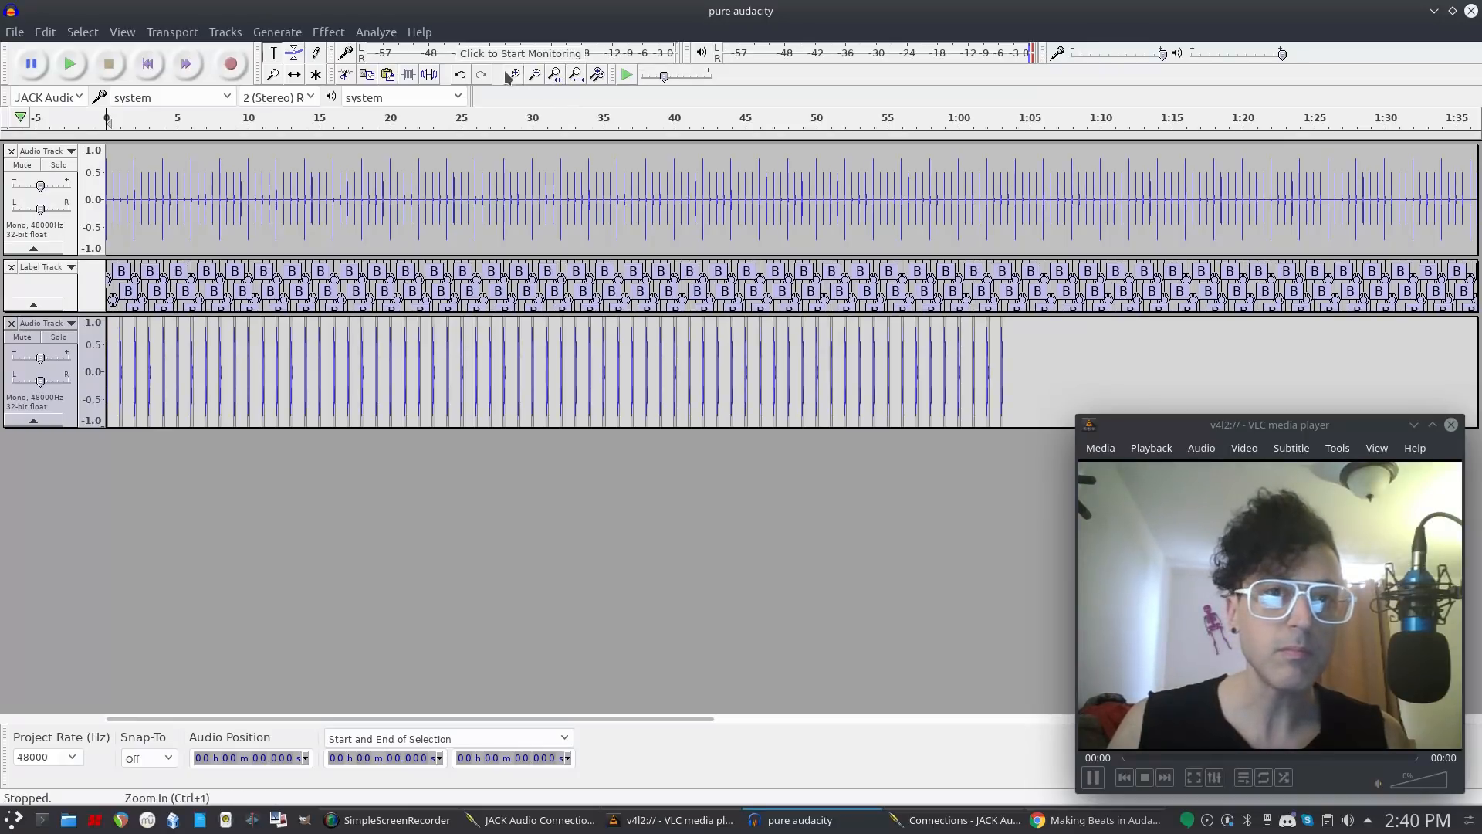
pyautogui.click(515, 74)
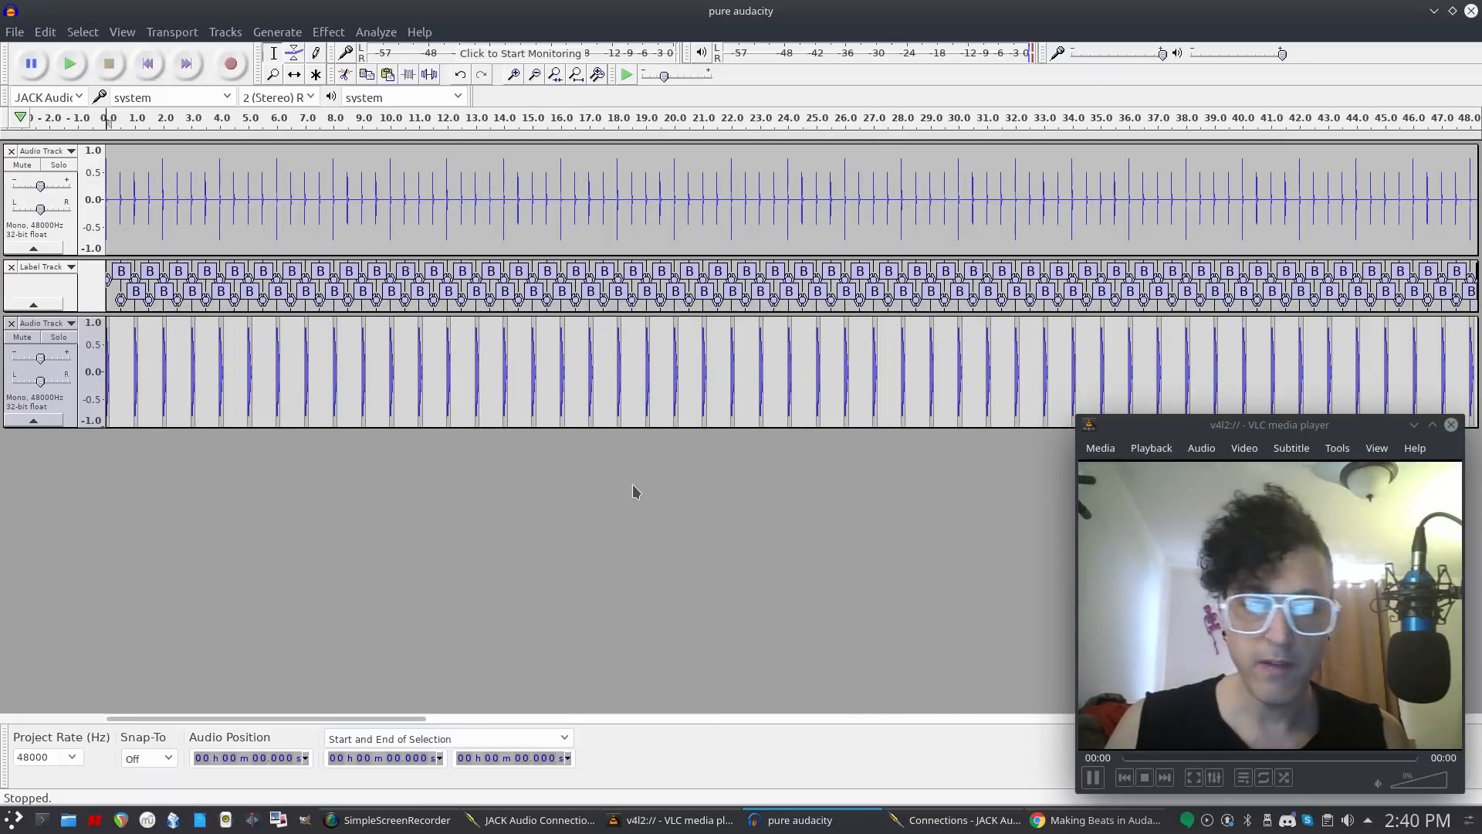
pyautogui.moveTo(400, 718); pyautogui.dragTo(641, 709)
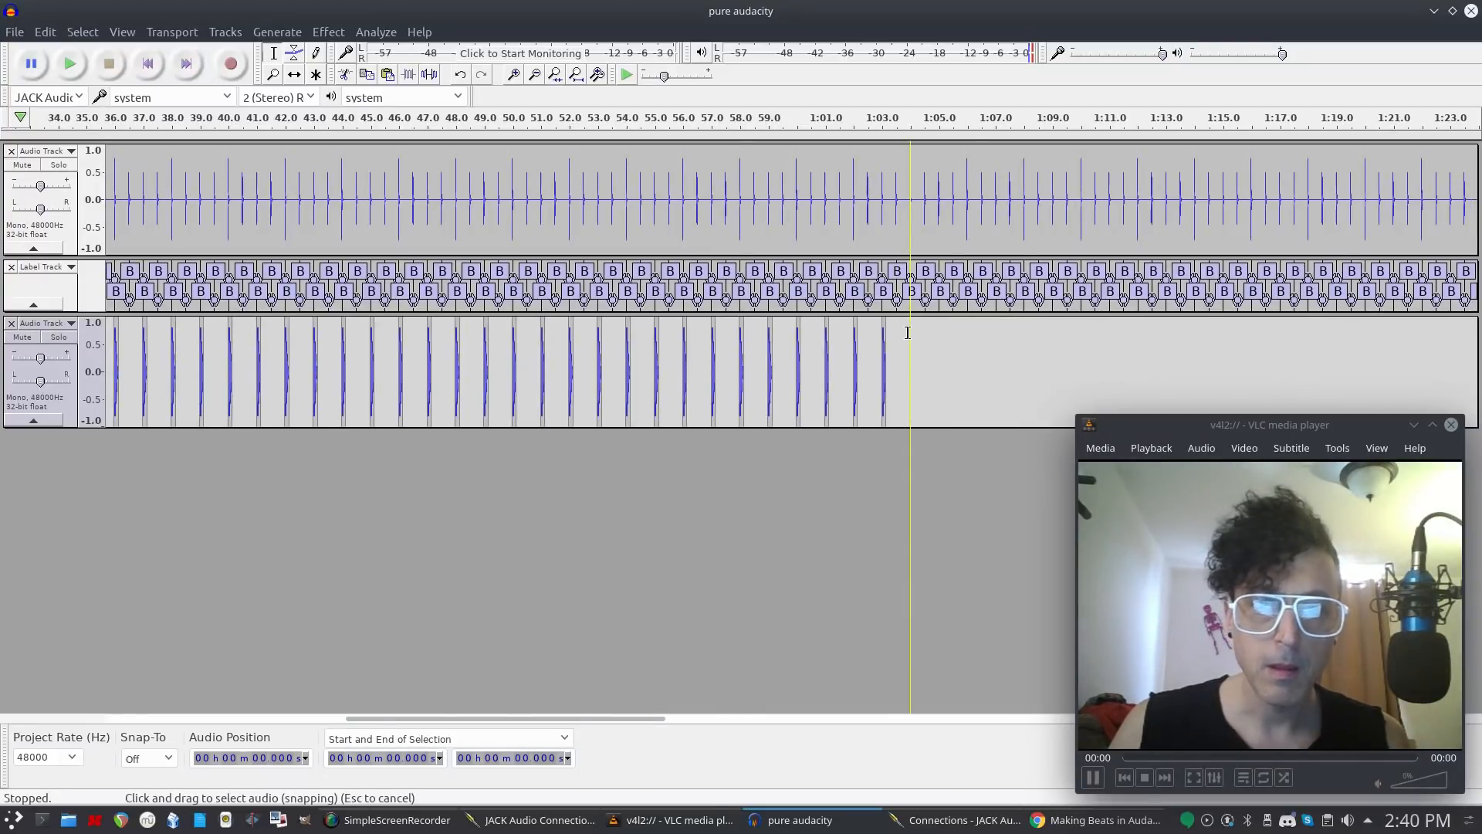
pyautogui.moveTo(908, 333); pyautogui.dragTo(2, 369)
pyautogui.click(320, 32)
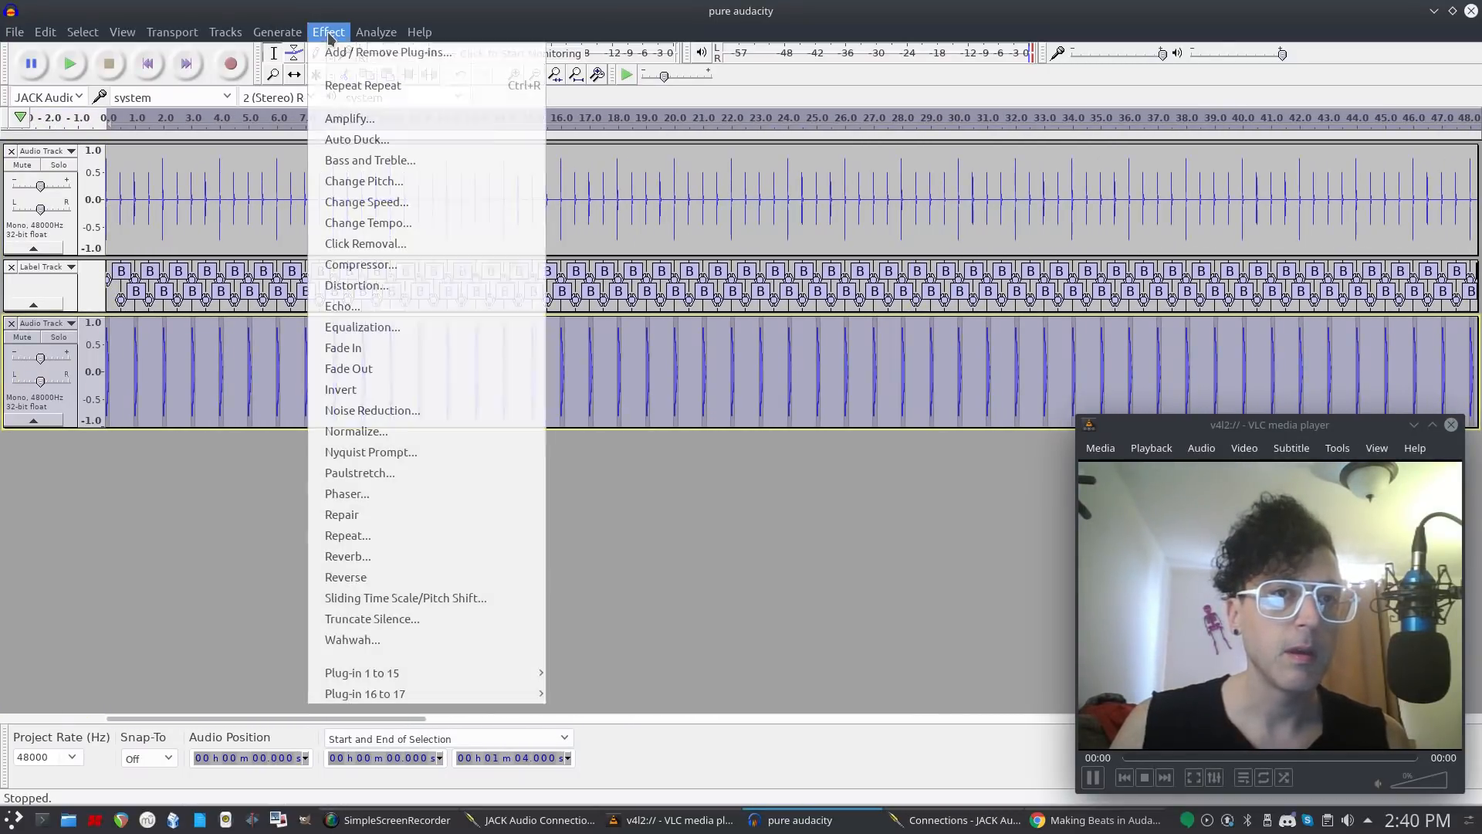
pyautogui.click(378, 82)
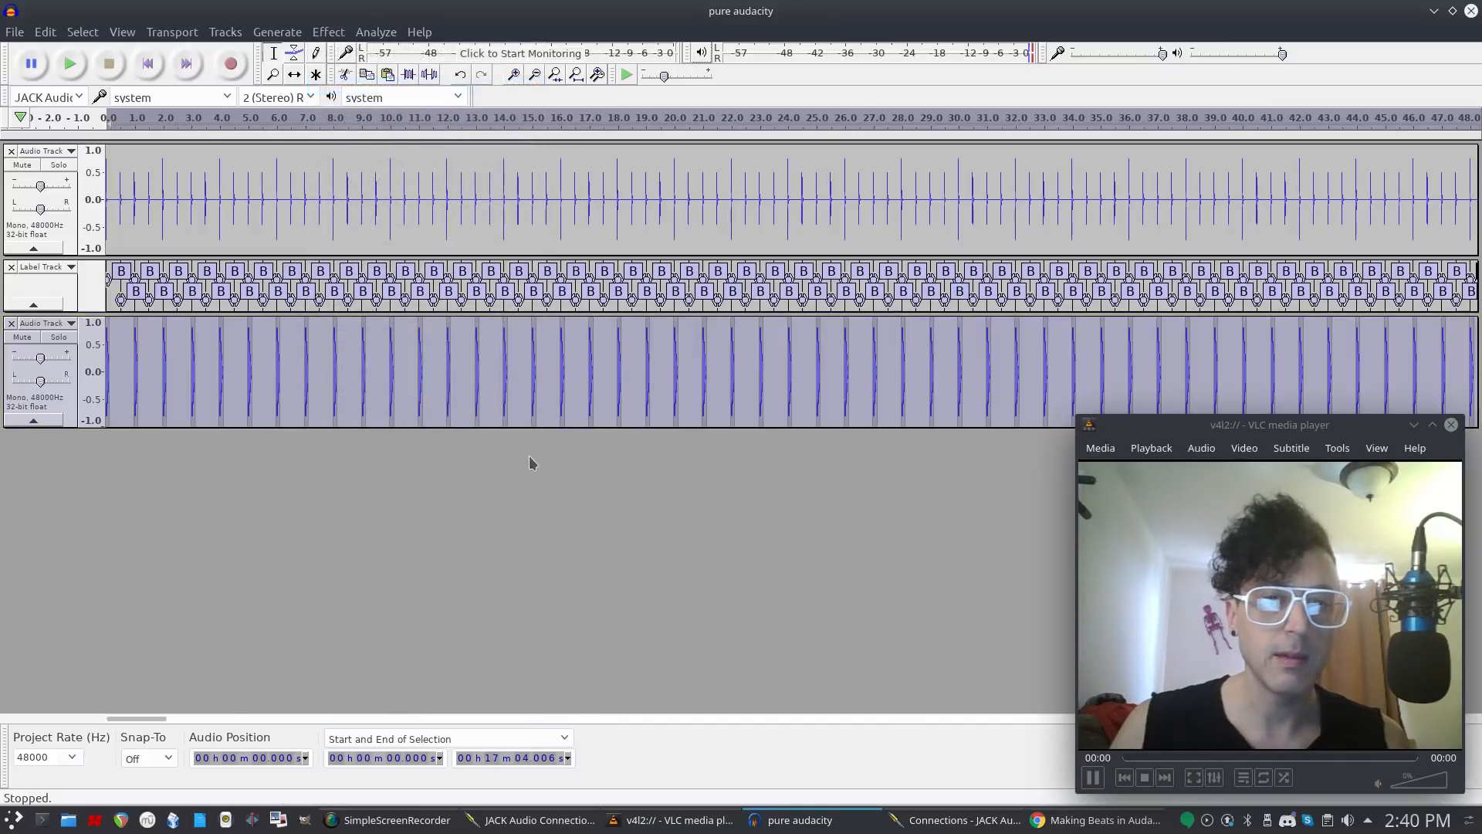
# Select the excess tones beyond the end of the metronome track, from about 3:19 to 17:12.7.
pyautogui.click(536, 78)
pyautogui.click(536, 77)
pyautogui.click(536, 77)
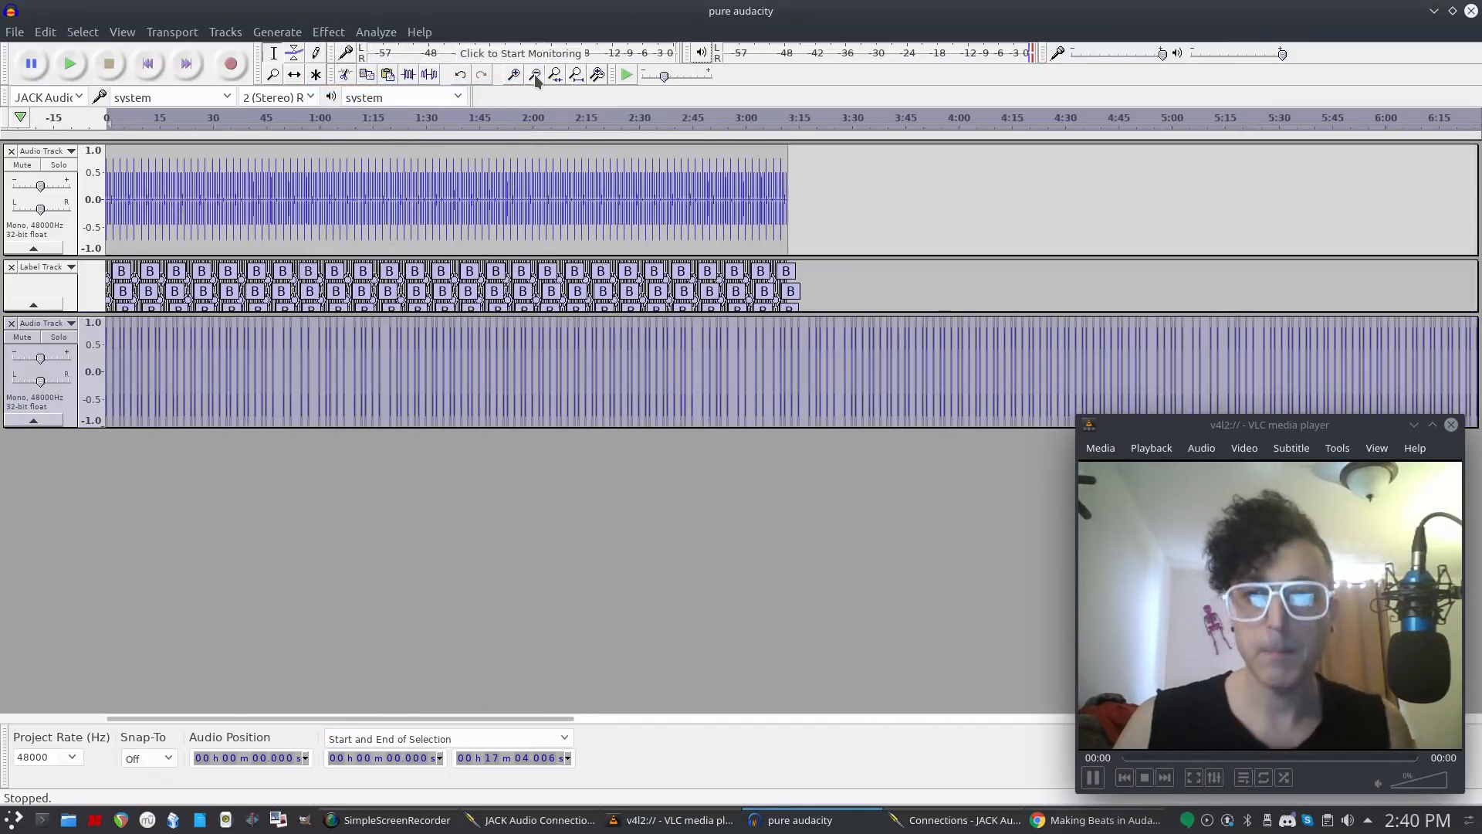
pyautogui.click(536, 77)
pyautogui.click(536, 77)
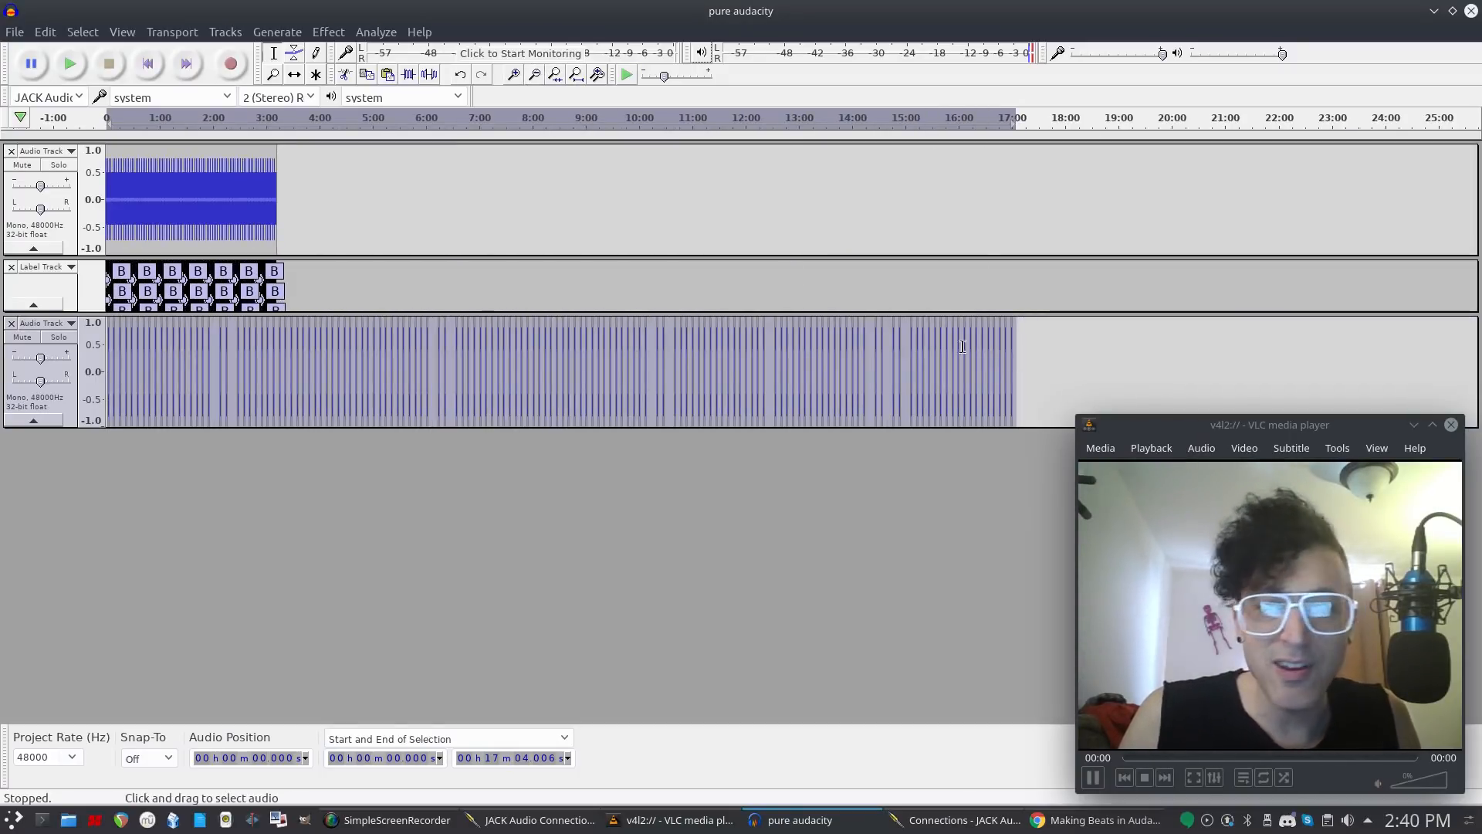
pyautogui.moveTo(1029, 358); pyautogui.dragTo(283, 347)
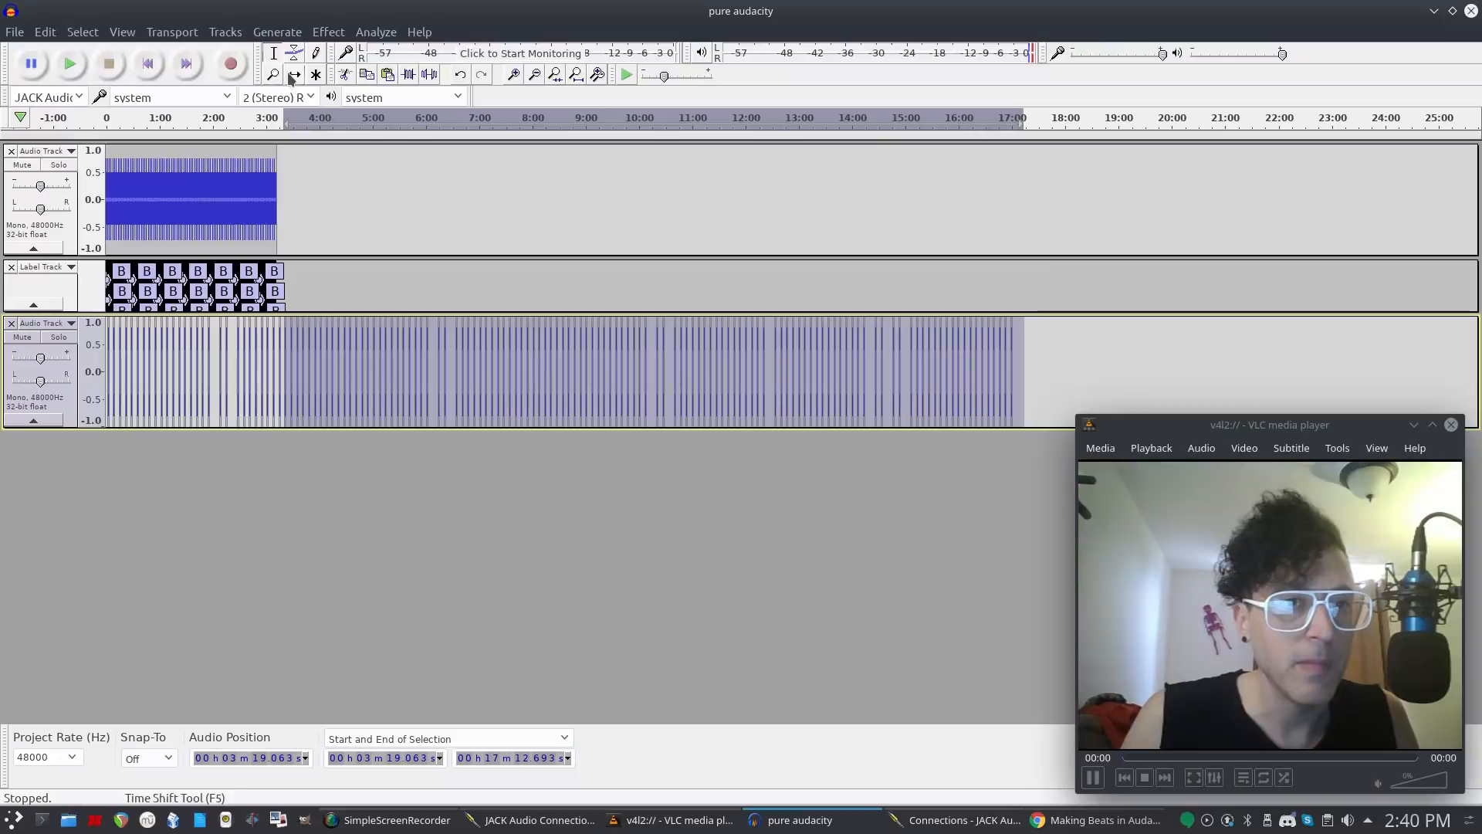
# Refine the start of the excess-tone selection so it snaps to the metronome track's end at 3:12.001.
pyautogui.click(515, 74)
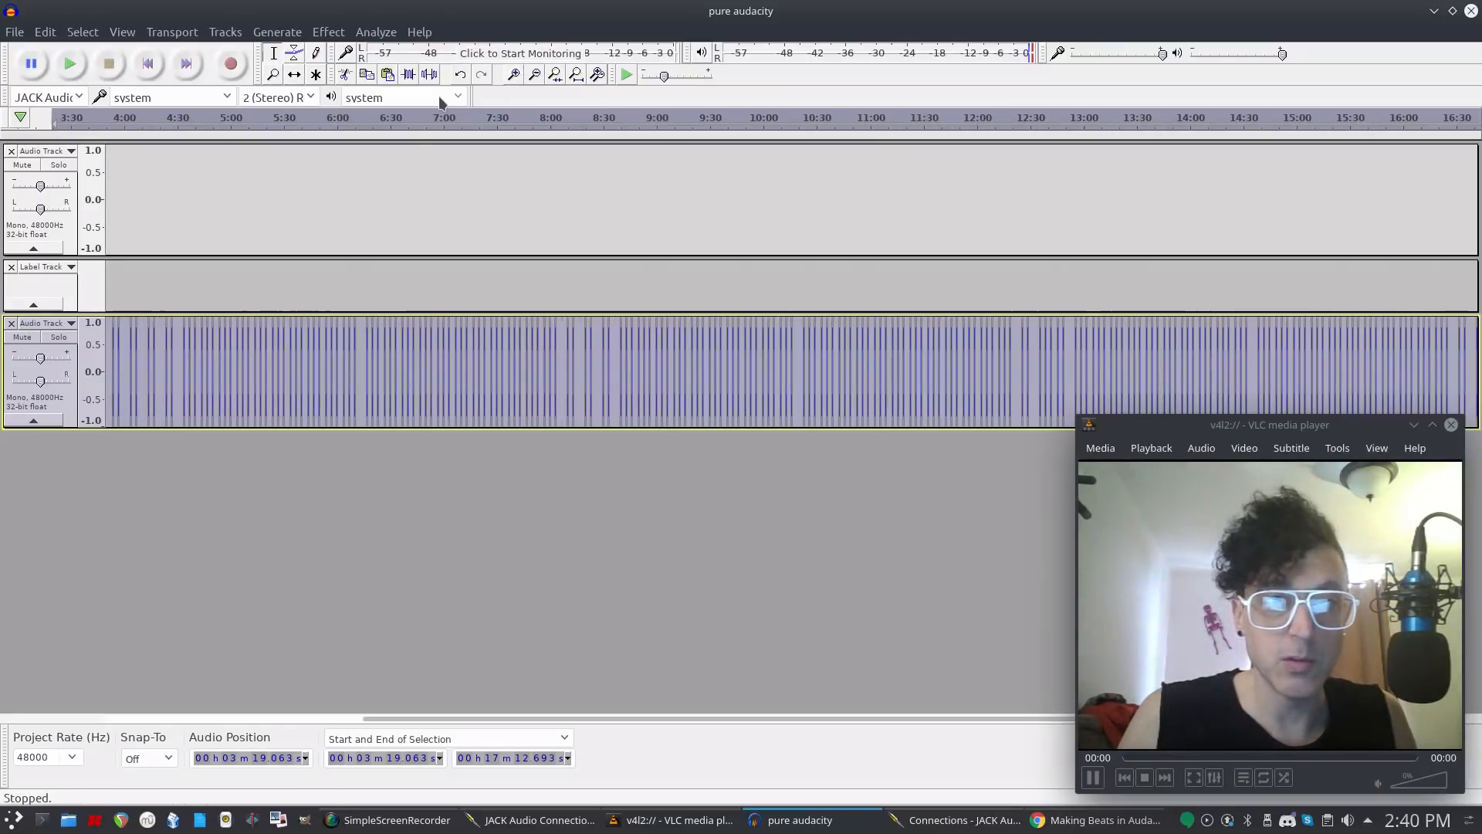
pyautogui.moveTo(491, 718); pyautogui.dragTo(172, 701)
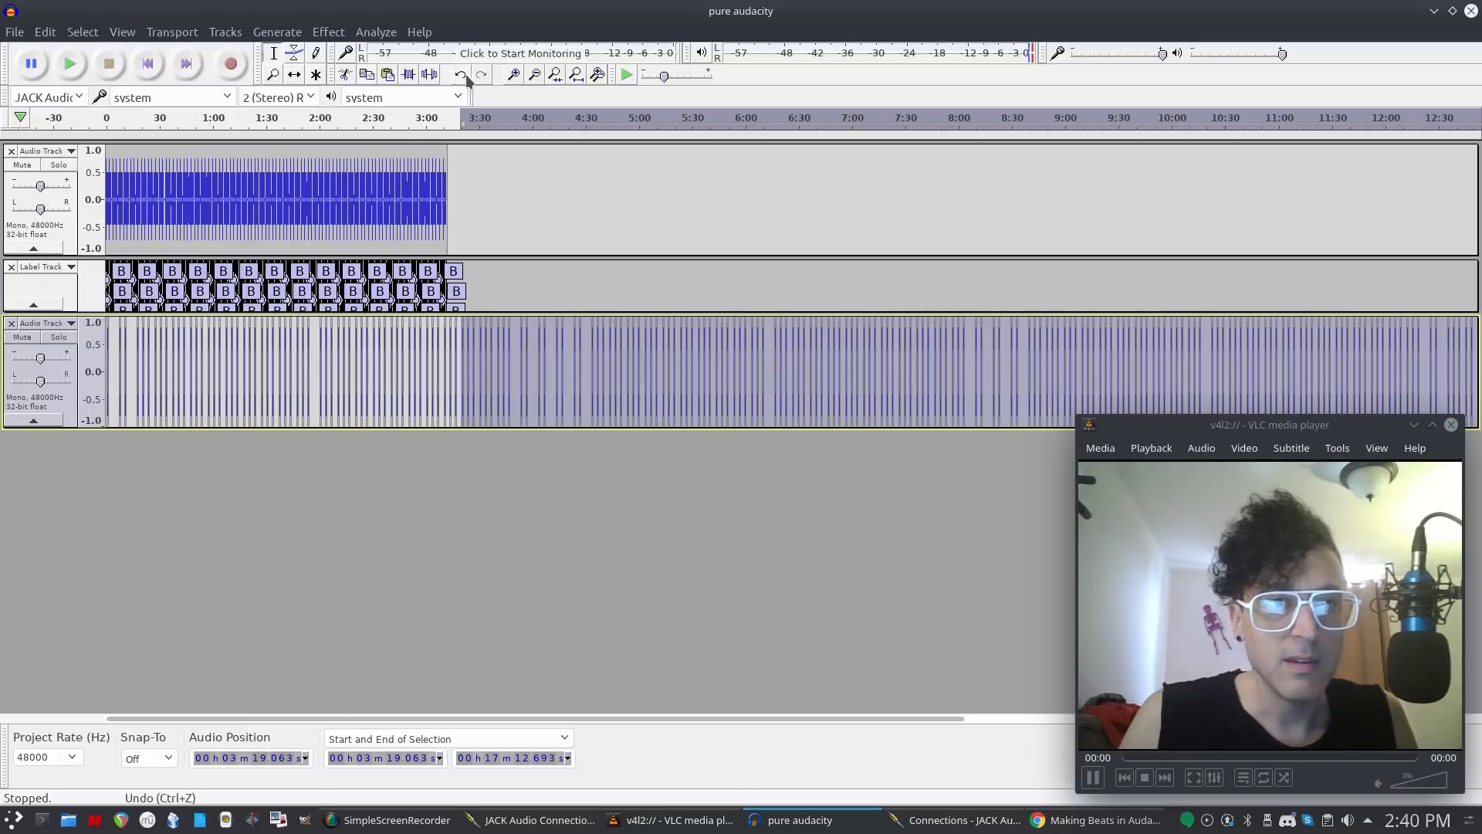
pyautogui.click(513, 77)
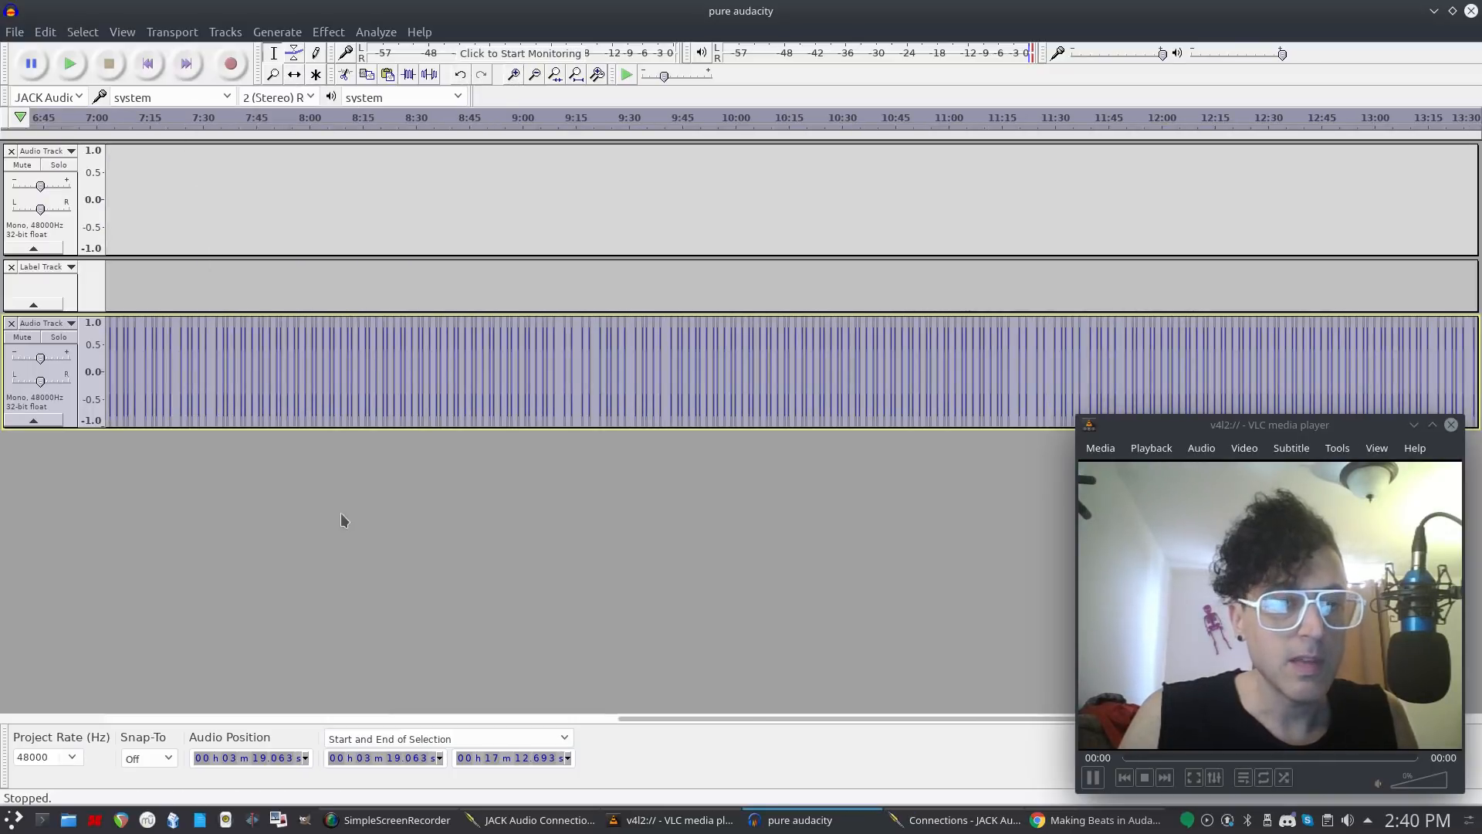
pyautogui.moveTo(660, 716); pyautogui.dragTo(158, 720)
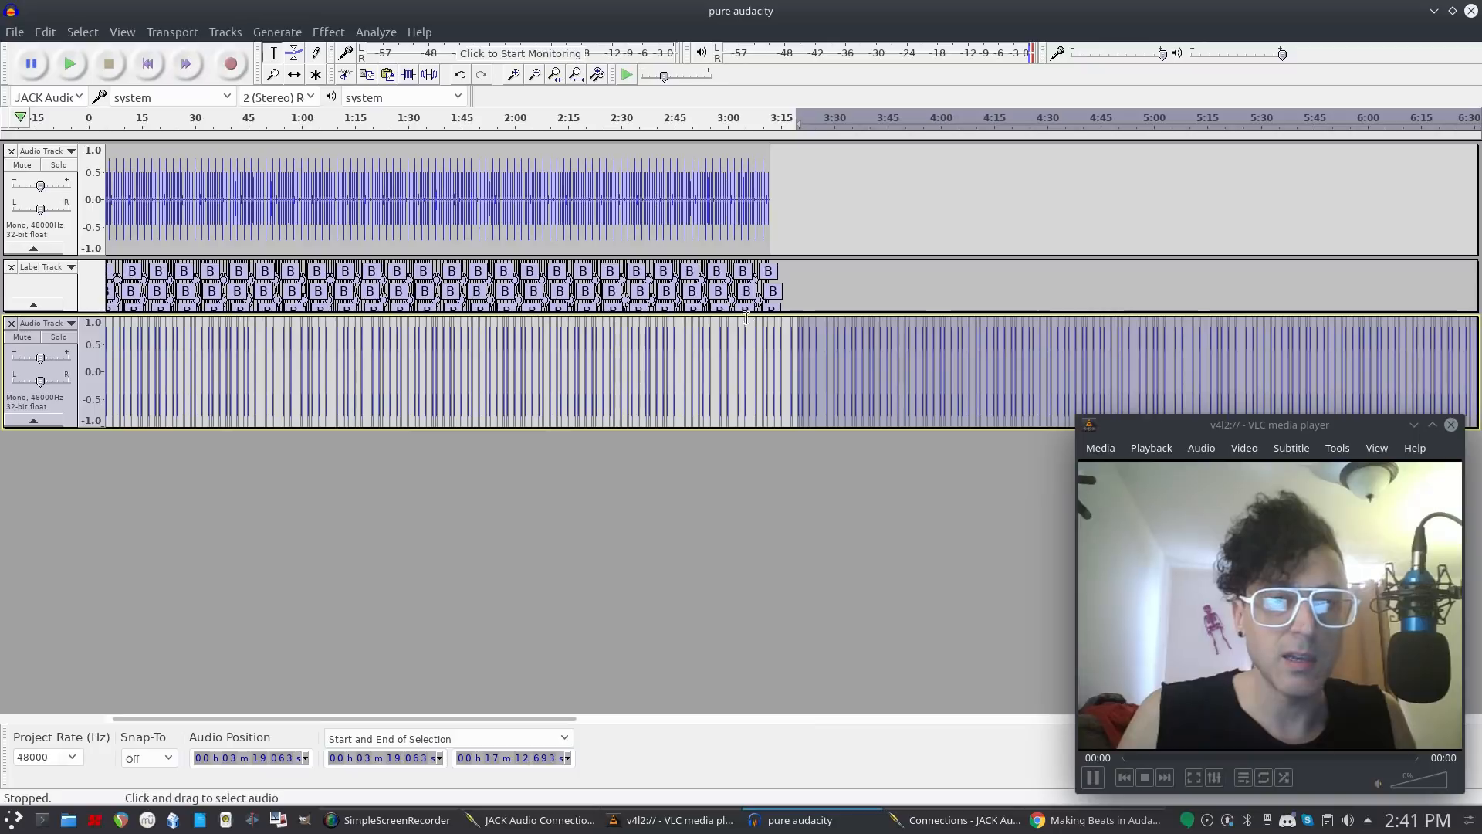
pyautogui.moveTo(803, 346); pyautogui.dragTo(770, 341)
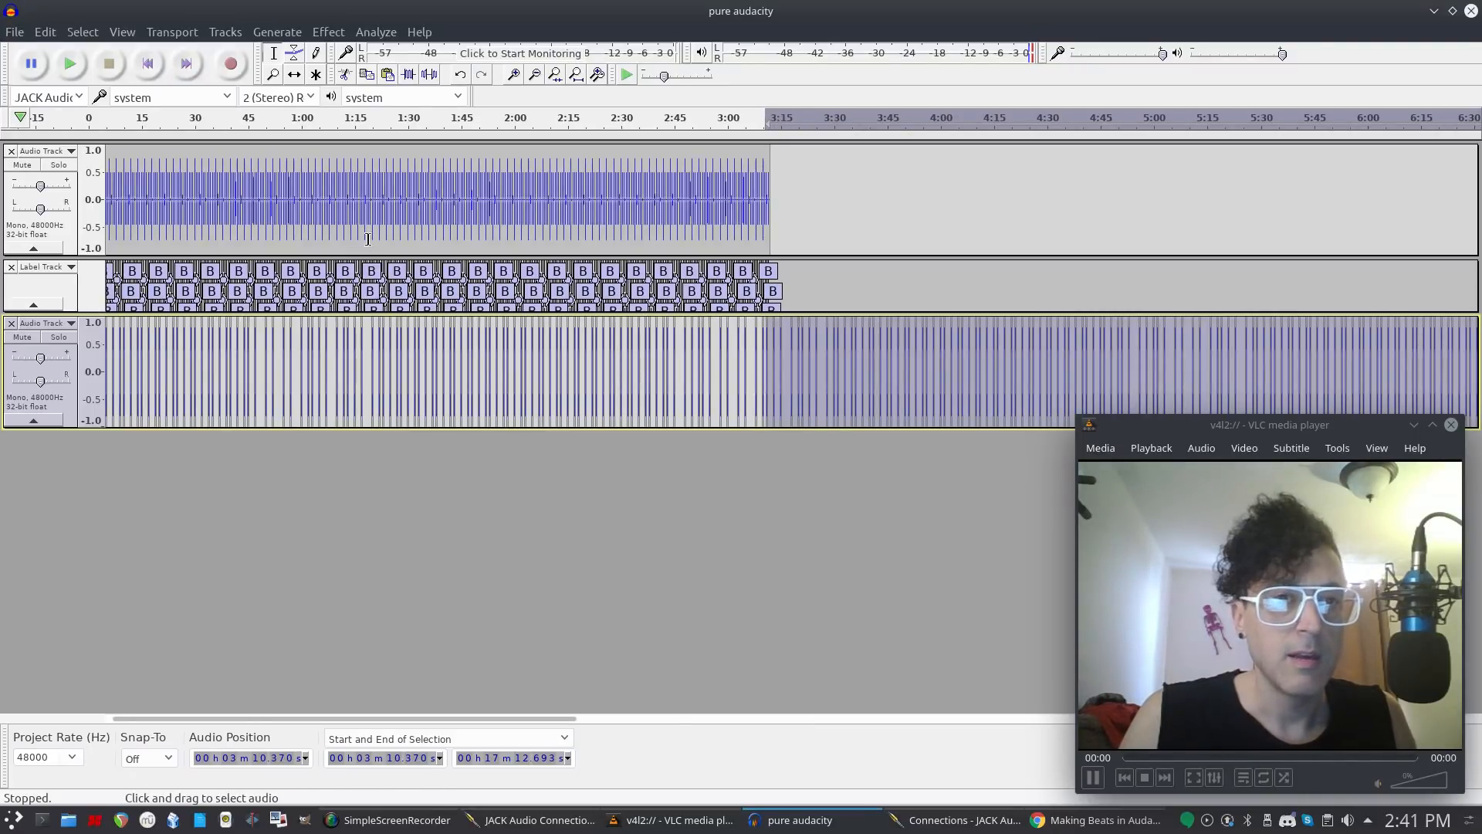
pyautogui.click(516, 74)
pyautogui.click(516, 75)
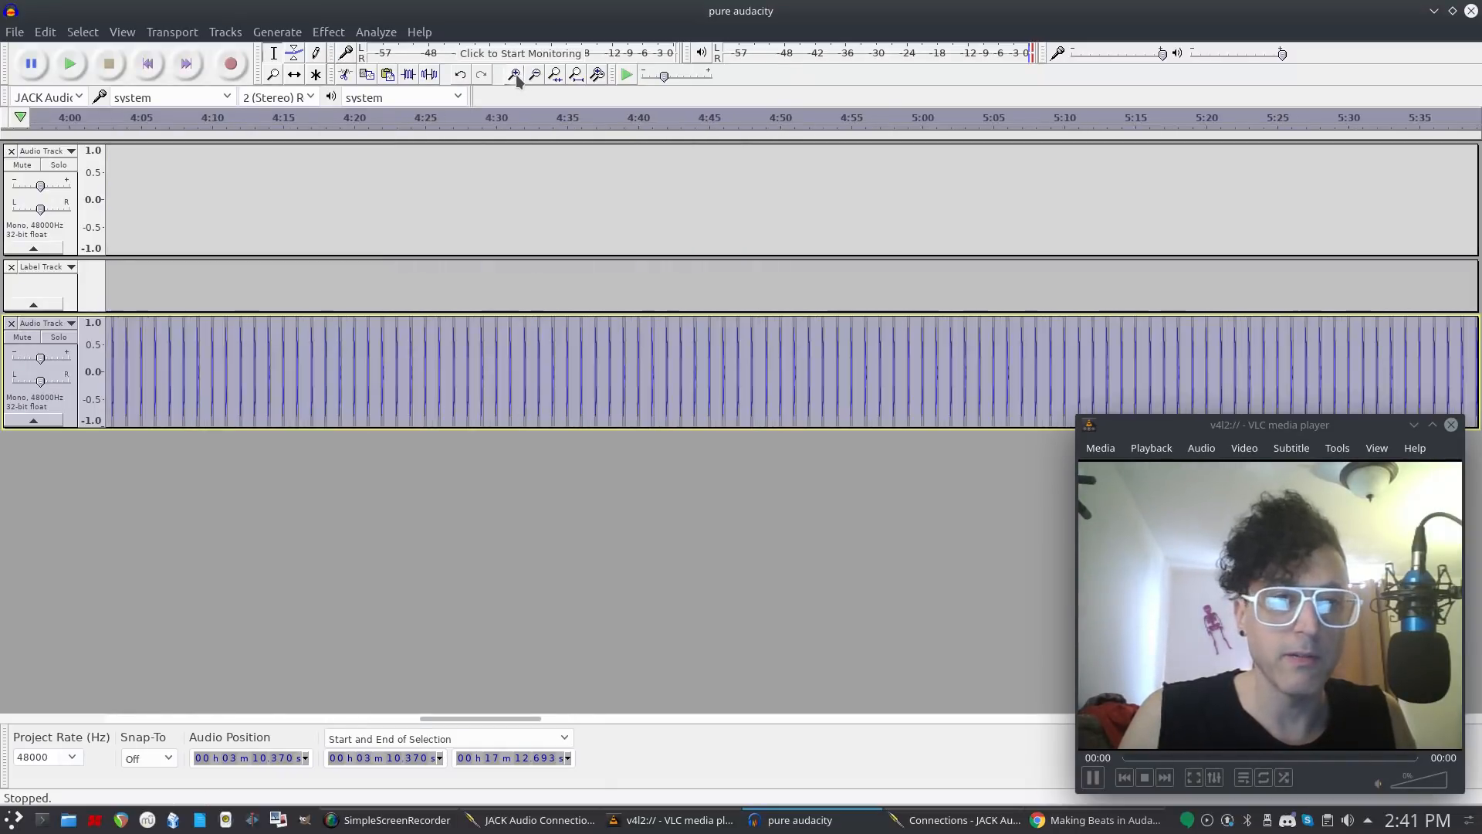
pyautogui.moveTo(502, 716); pyautogui.dragTo(395, 733)
pyautogui.moveTo(575, 380); pyautogui.dragTo(592, 386)
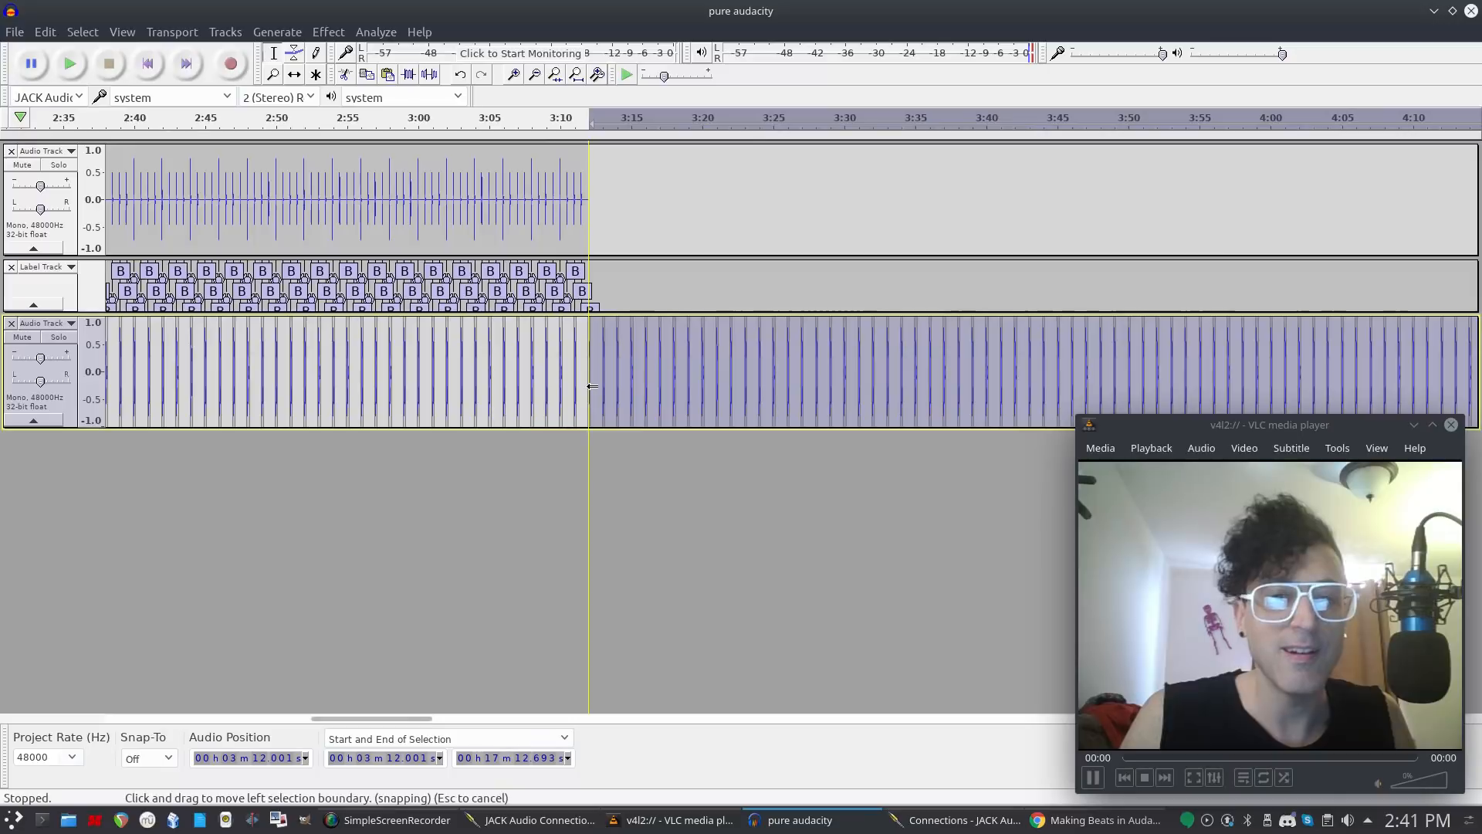
# Delete the selected excess tones beyond 3:12.001 and play back the start of the beat from the project's beginning.
pyautogui.press('Delete')
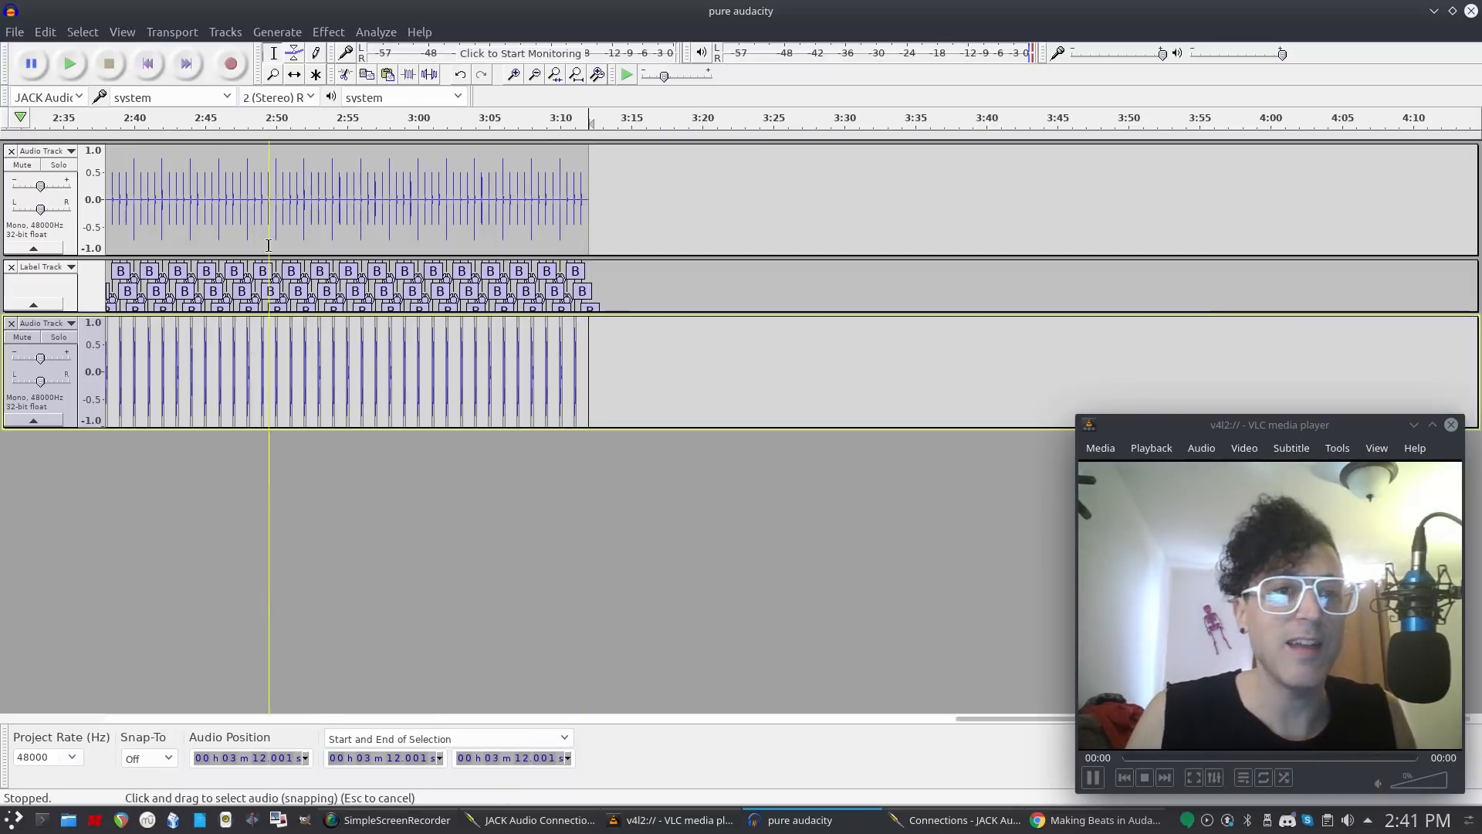
pyautogui.click(148, 64)
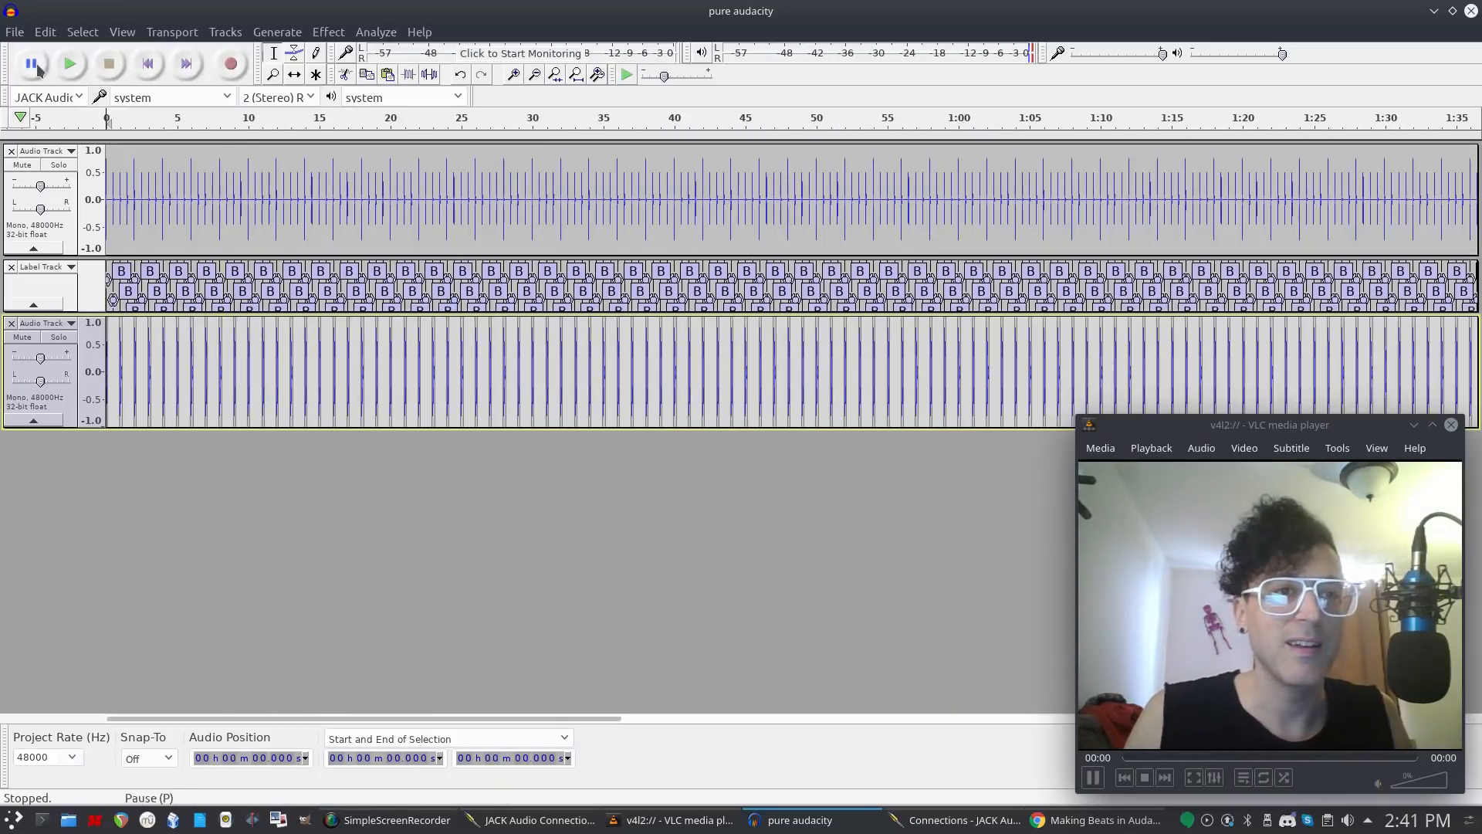
pyautogui.click(76, 68)
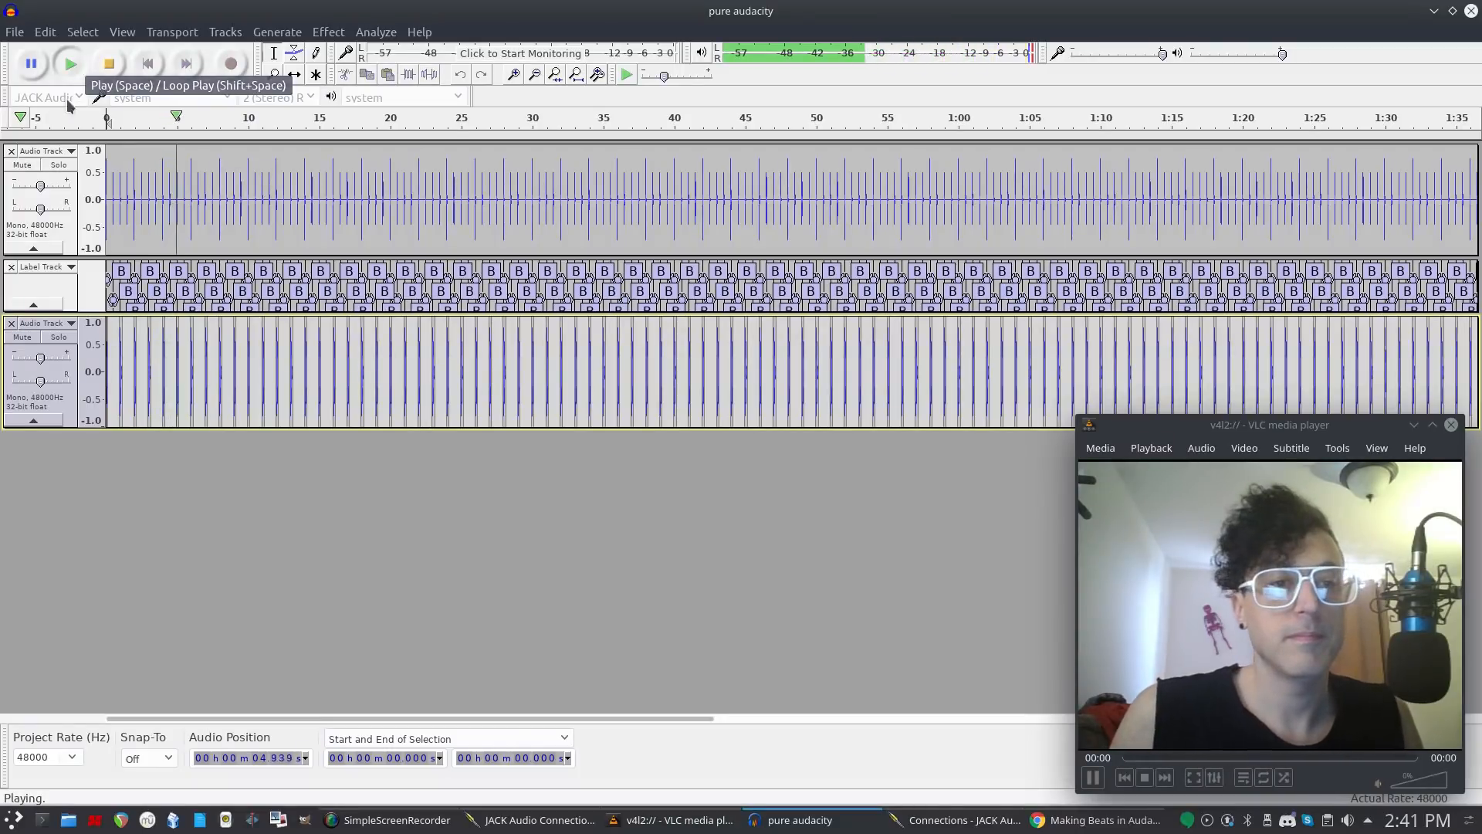
pyautogui.click(109, 64)
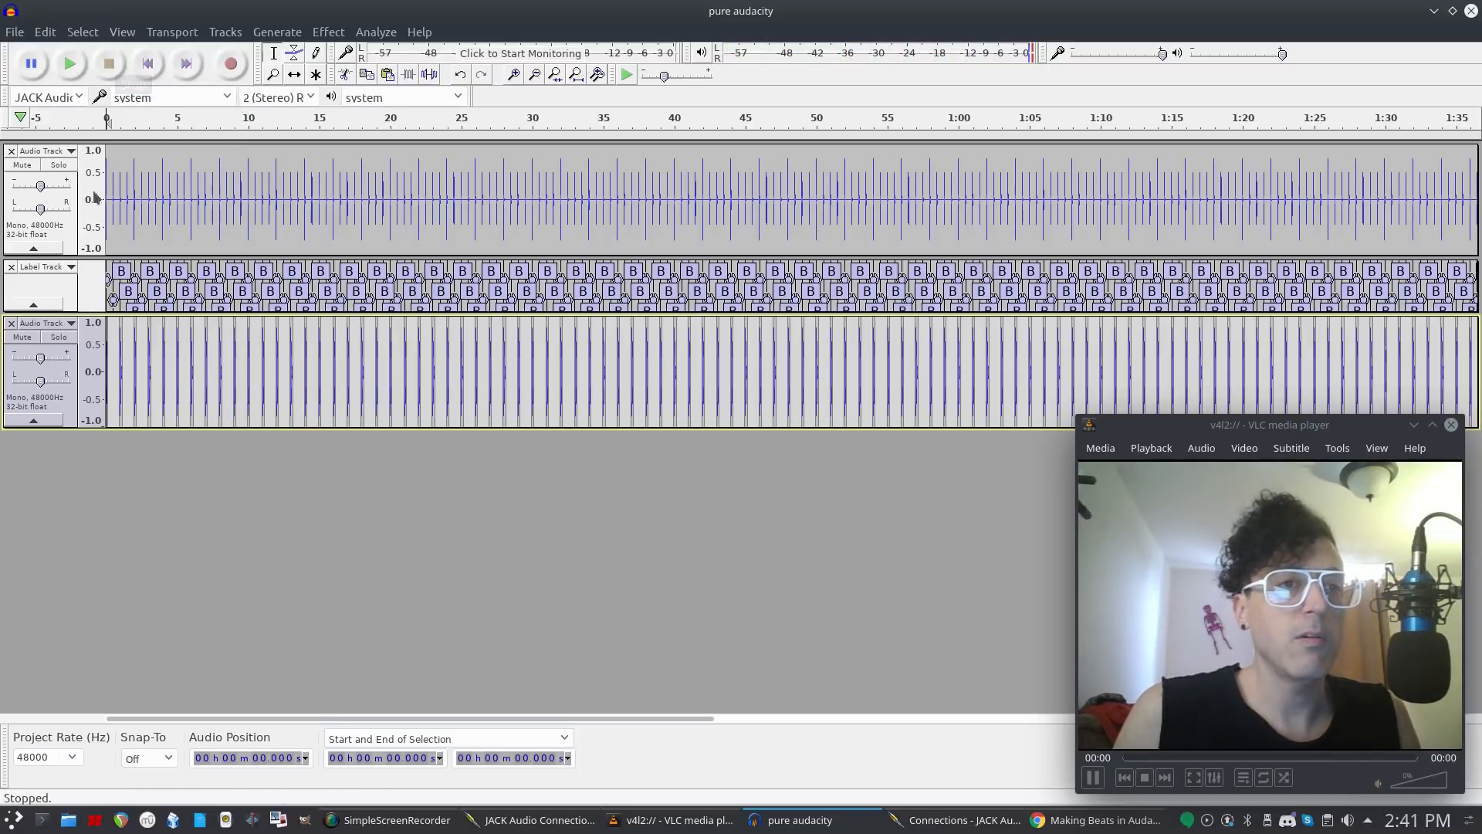
# Select the whole metronome track and open the Plug-in Manager for adding or removing effects.
pyautogui.click(67, 232)
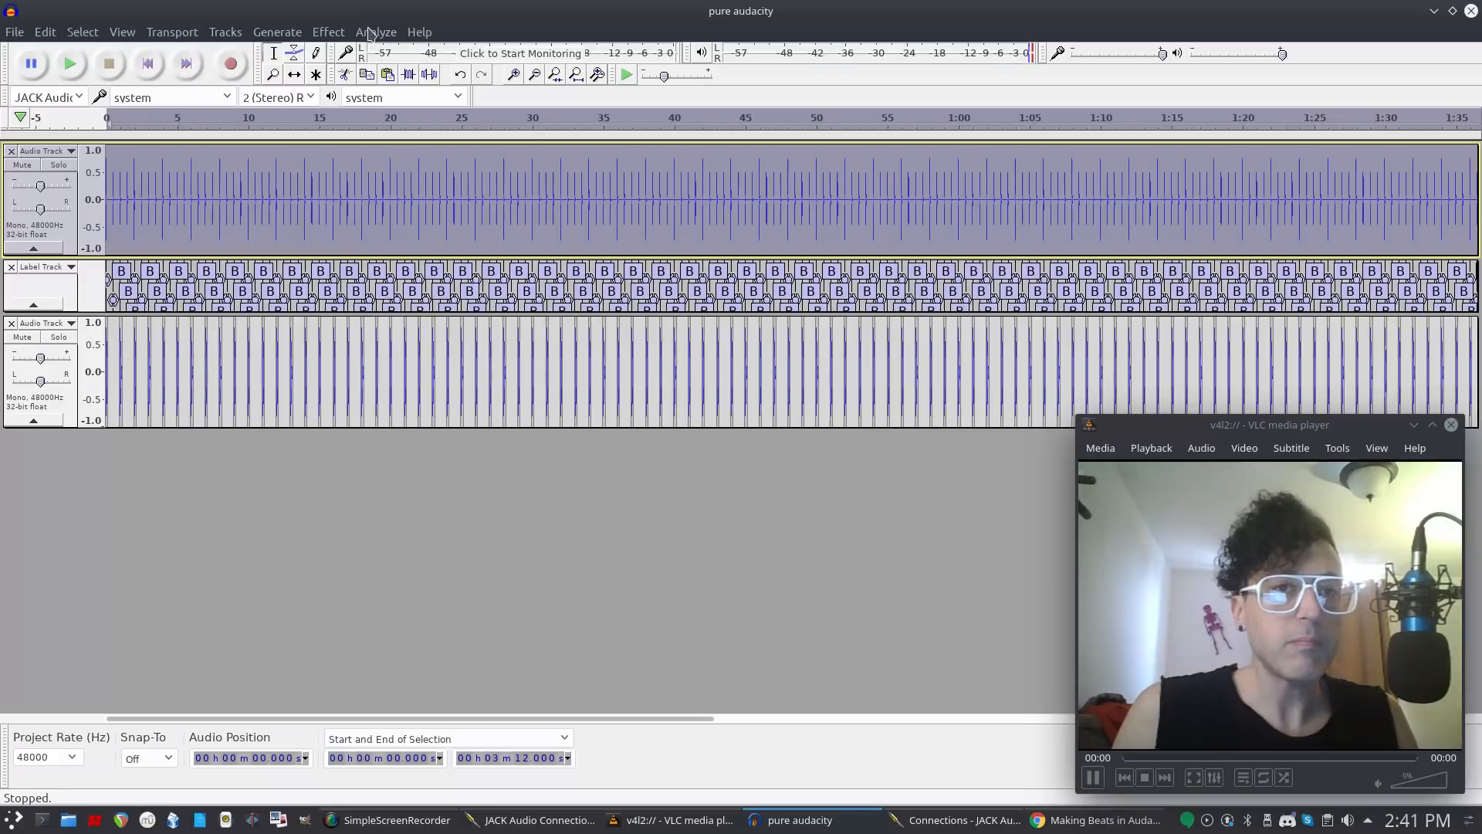
pyautogui.click(340, 35)
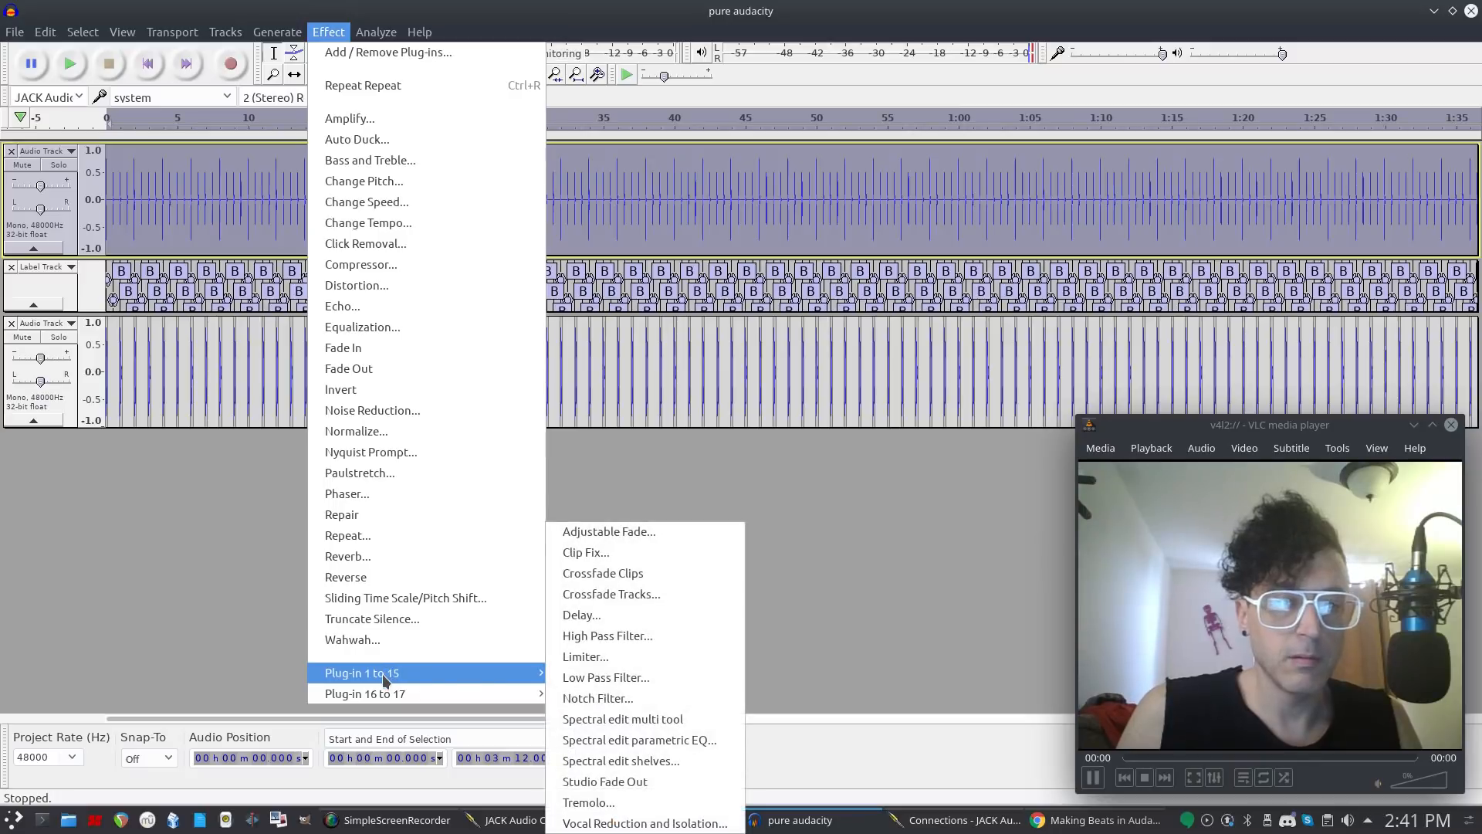
pyautogui.moveTo(472, 701)
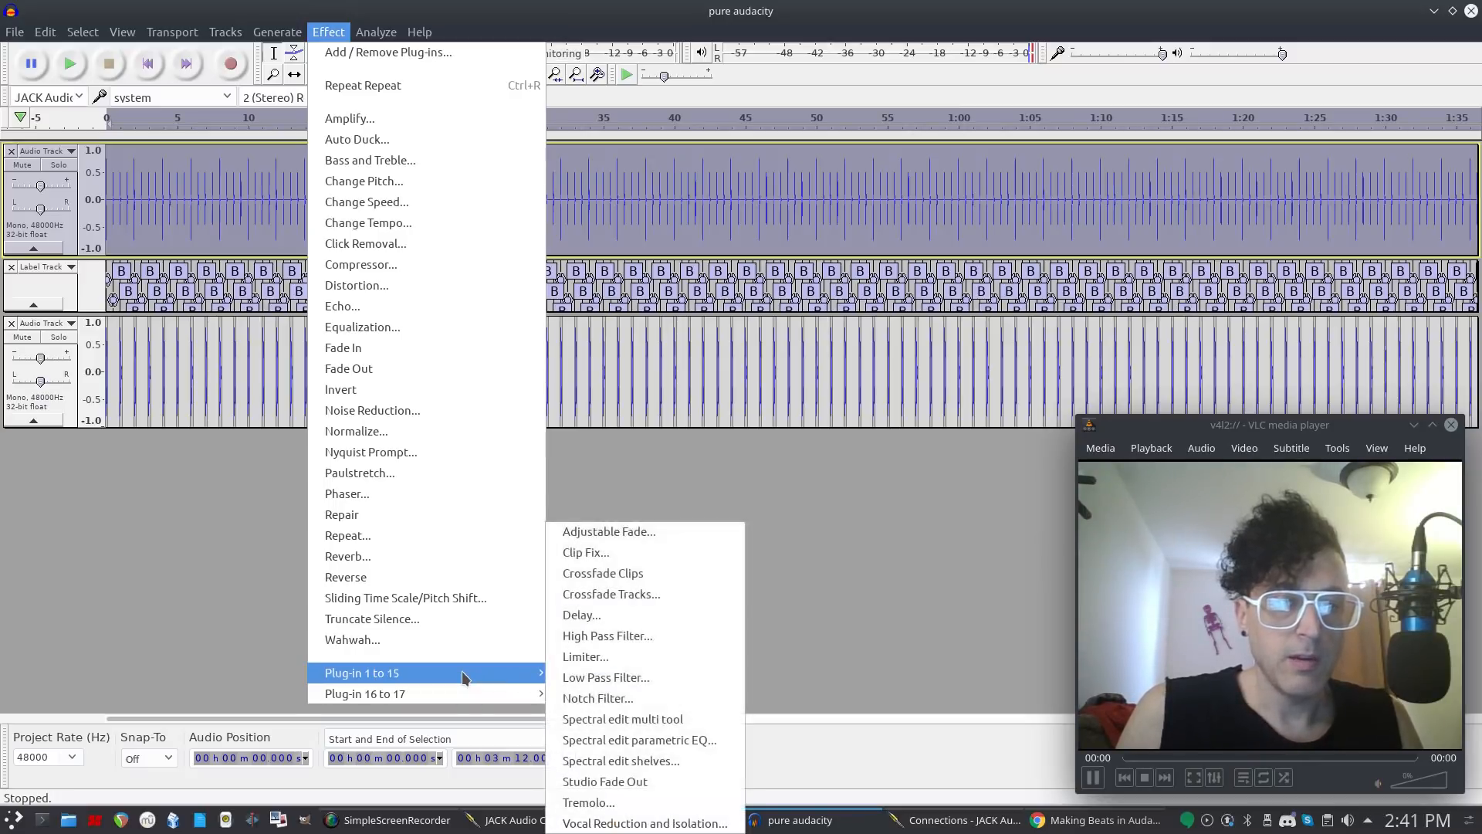
pyautogui.click(381, 54)
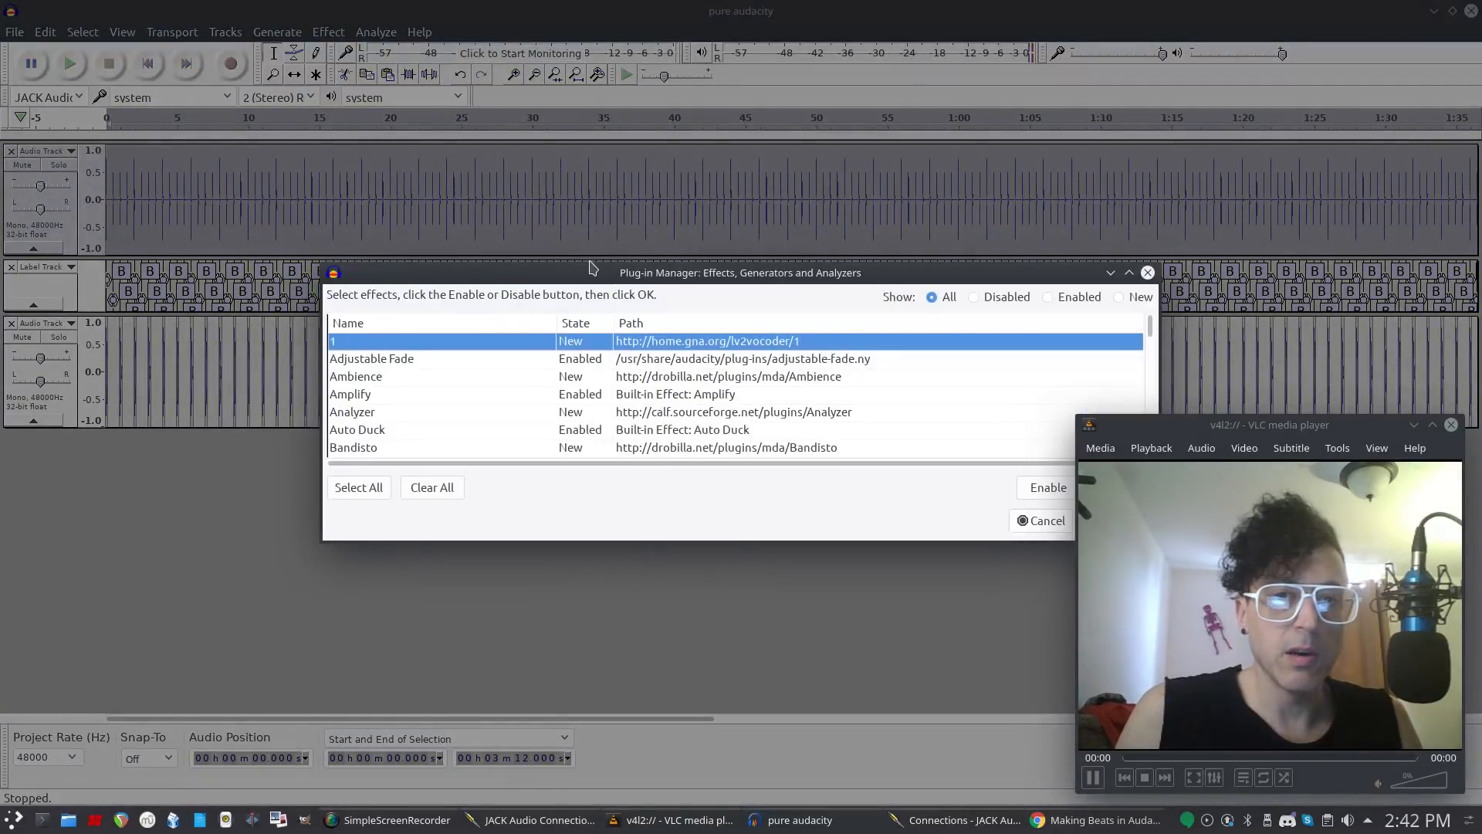
pyautogui.moveTo(894, 278); pyautogui.dragTo(646, 254)
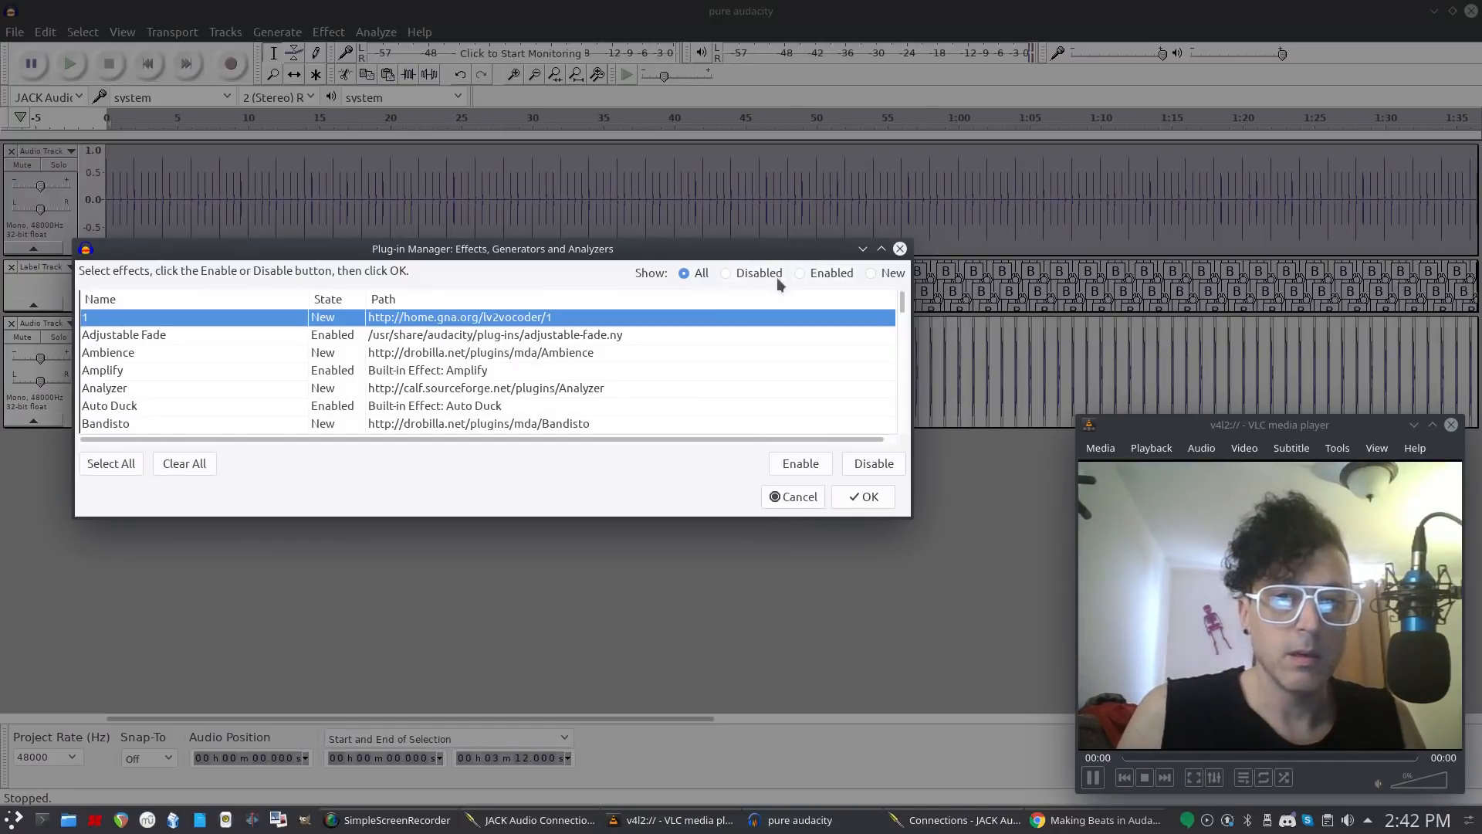
# Filter the Plug-in Manager to new plug-ins, enable all of them and apply the change.
pyautogui.click(870, 272)
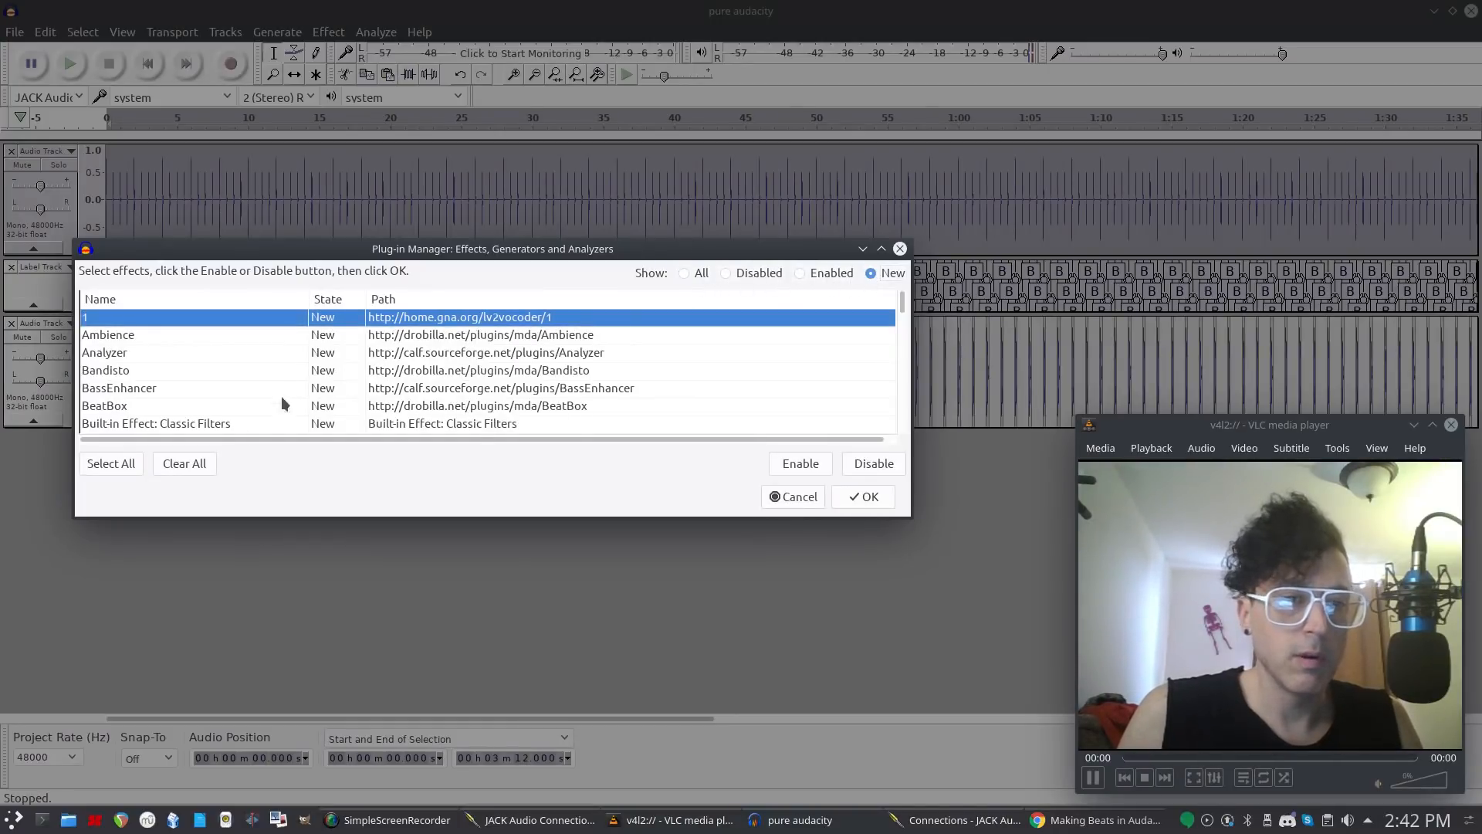
pyautogui.click(114, 460)
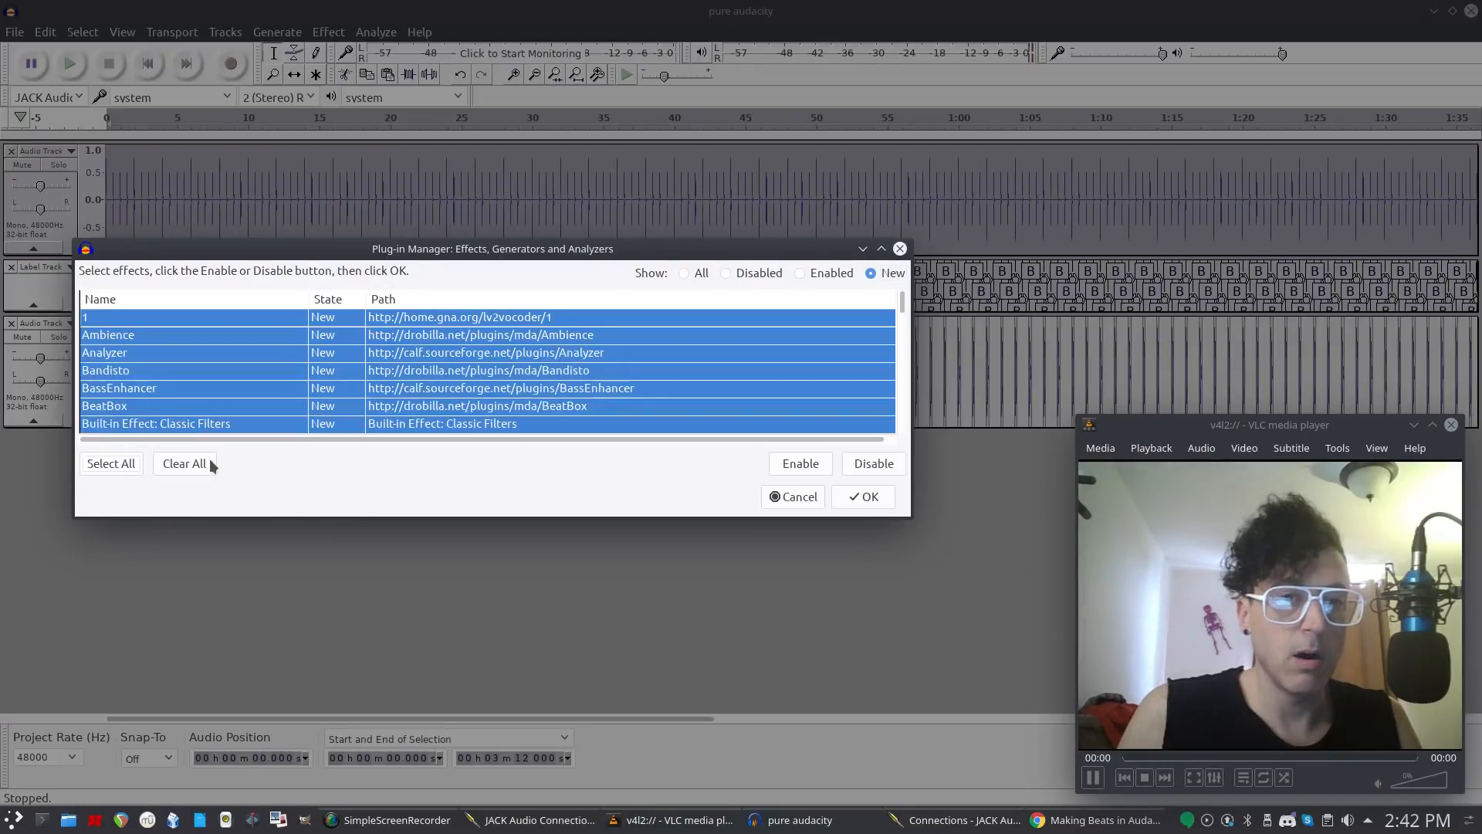
pyautogui.click(804, 464)
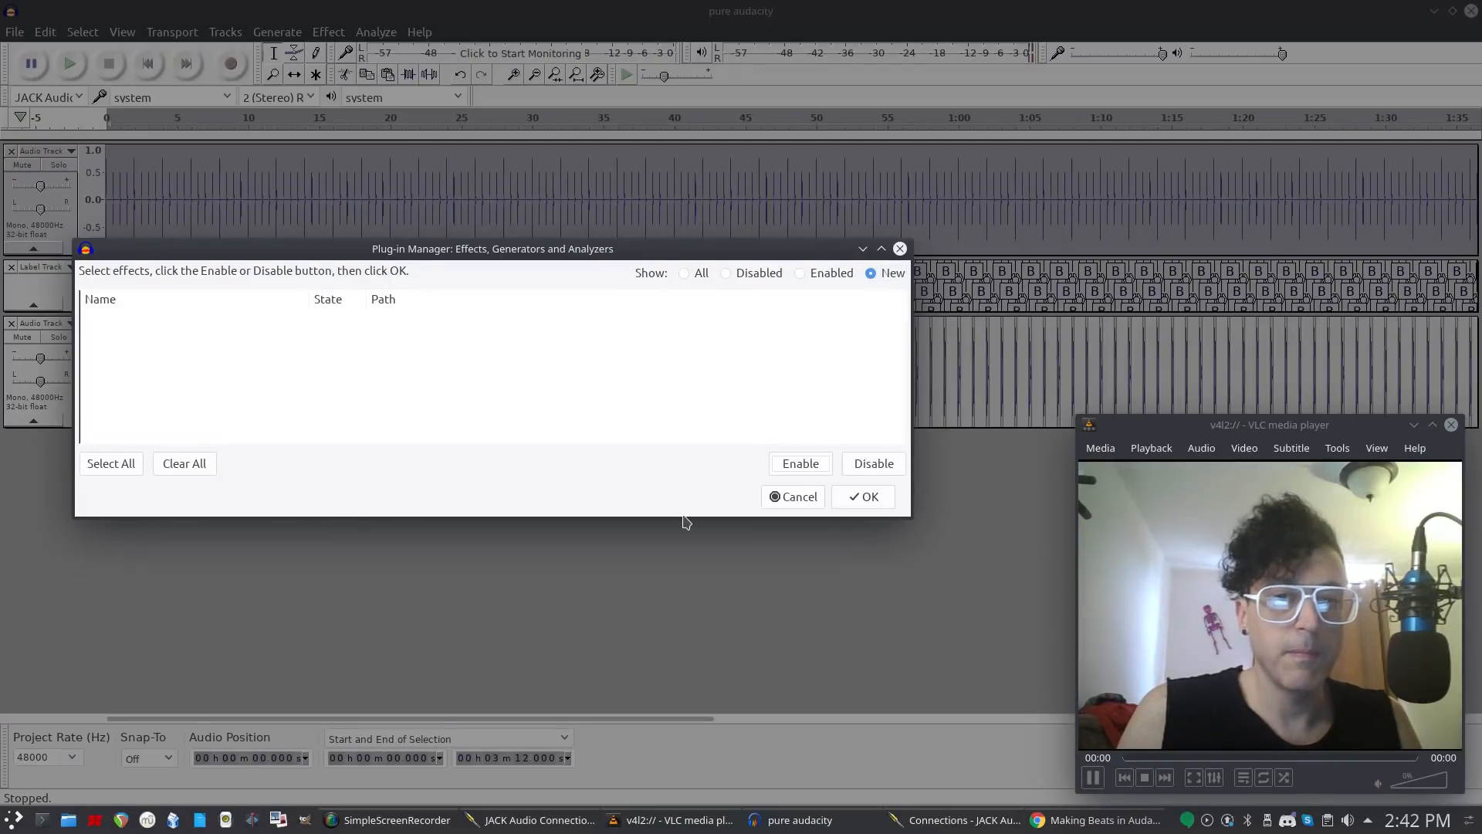
pyautogui.click(867, 498)
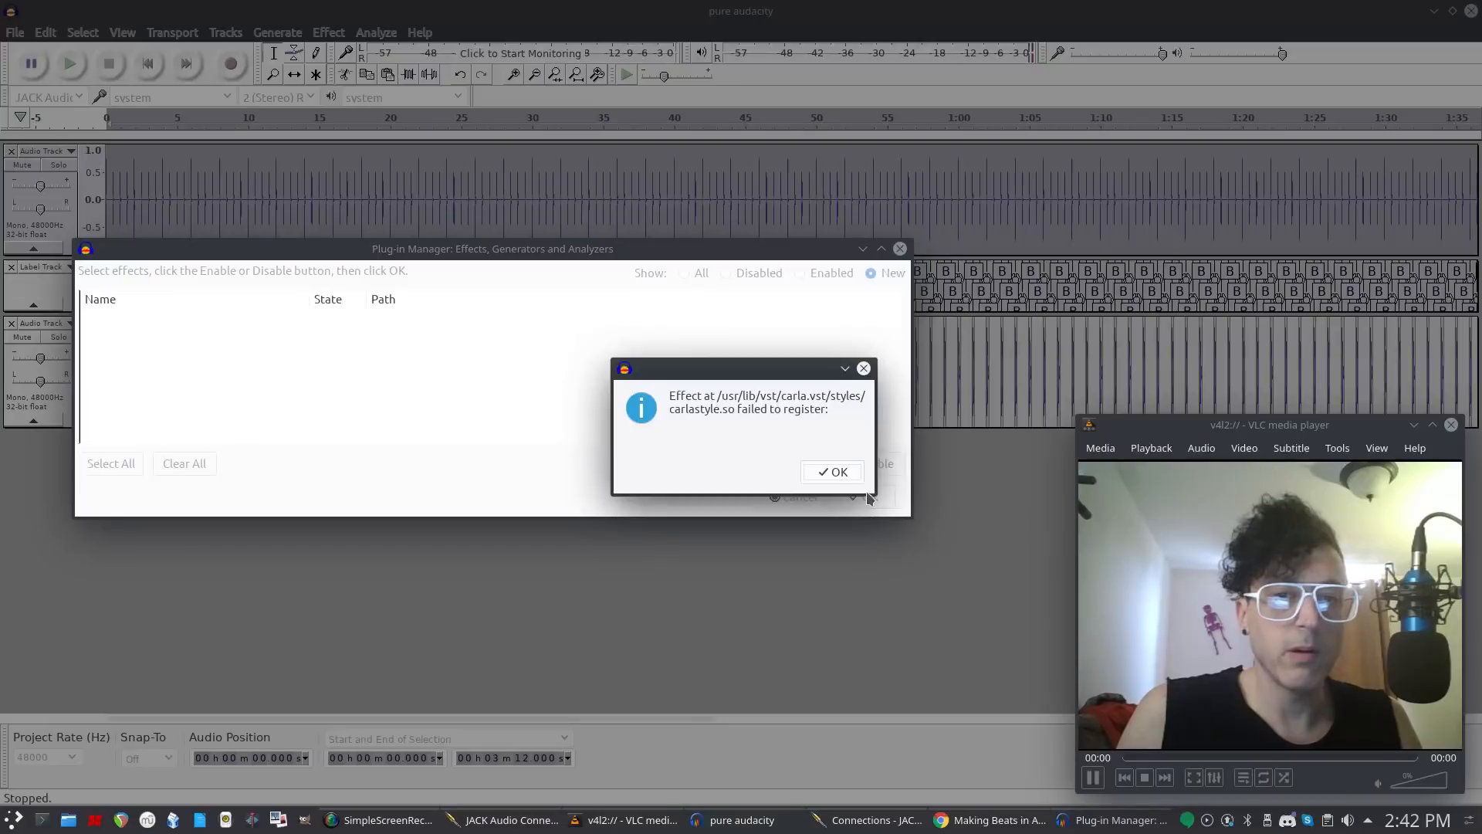
# Acknowledge every plug-in registration notice in turn so that enabling the new plug-ins can continue.
pyautogui.click(846, 477)
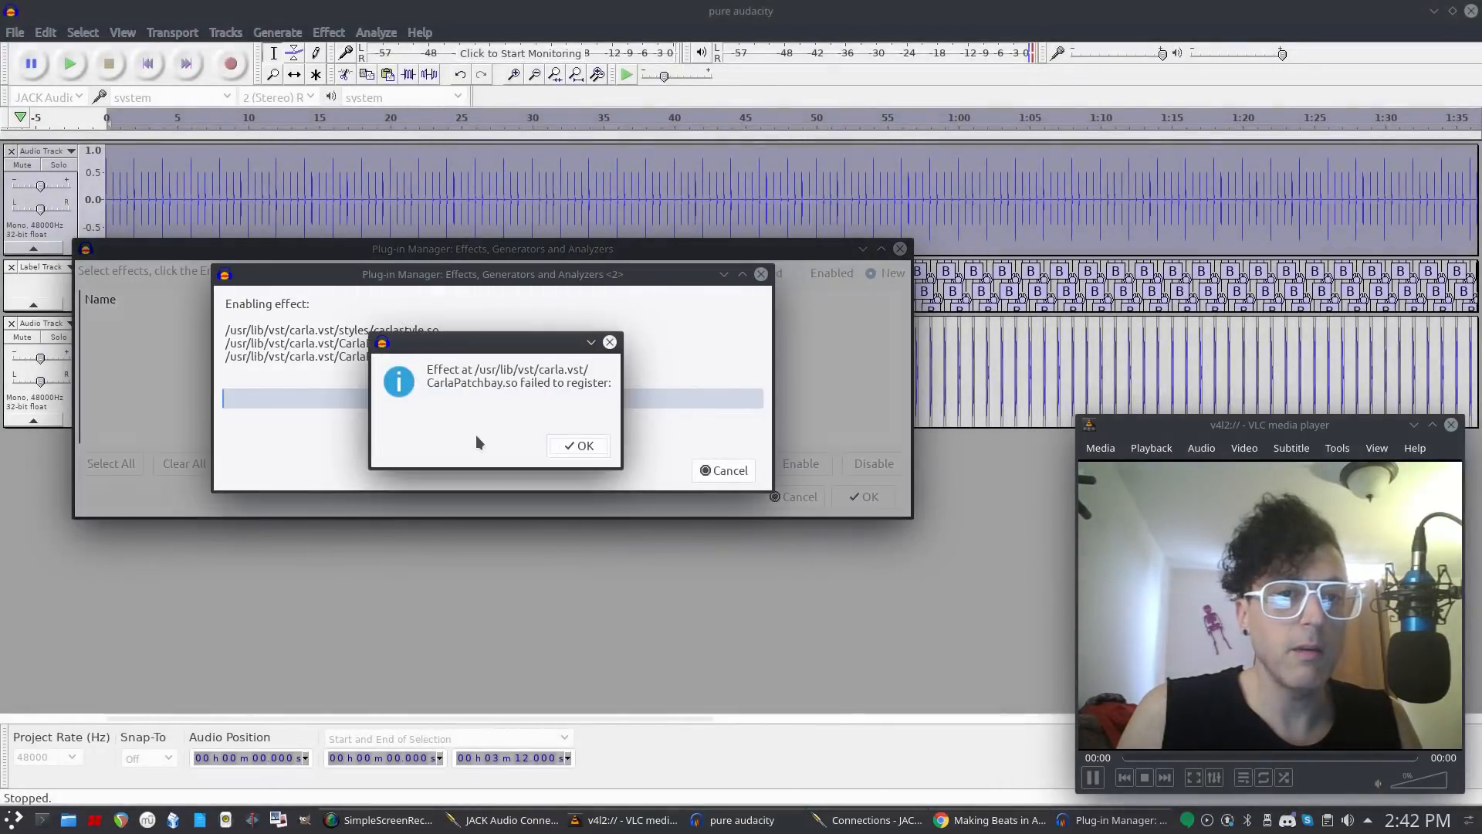
pyautogui.click(581, 447)
pyautogui.click(652, 443)
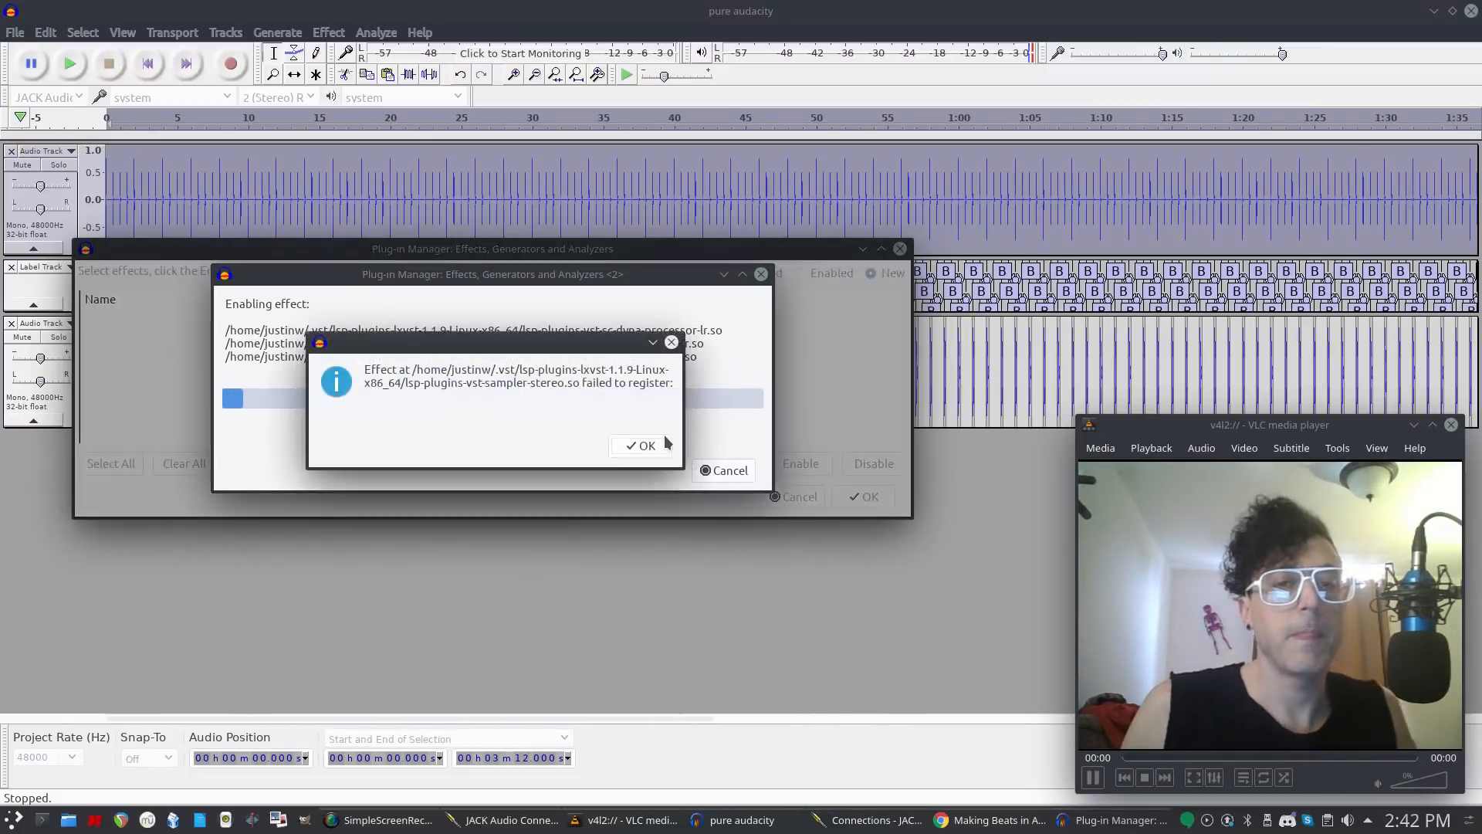
pyautogui.click(649, 445)
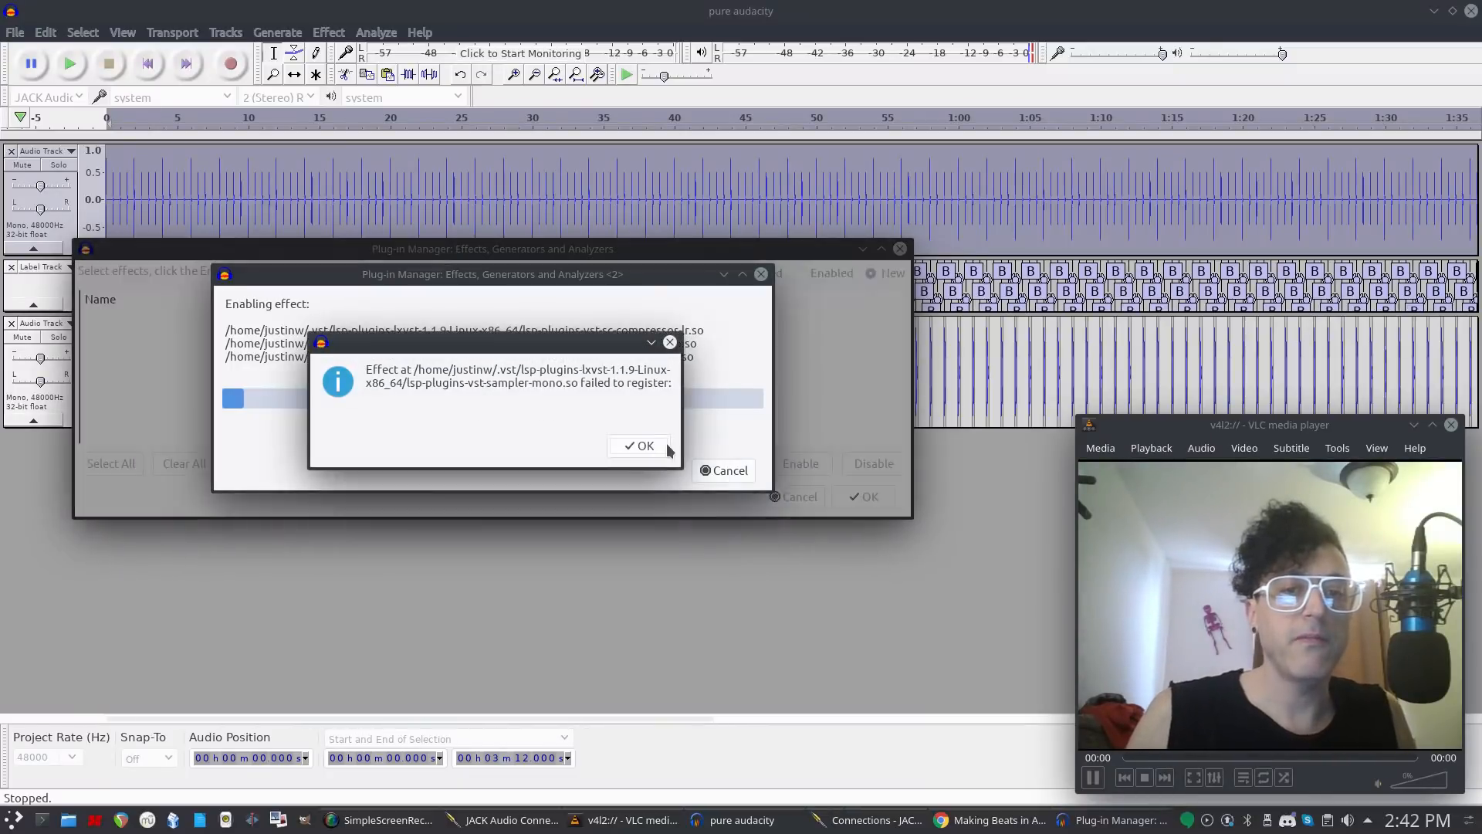
pyautogui.click(645, 446)
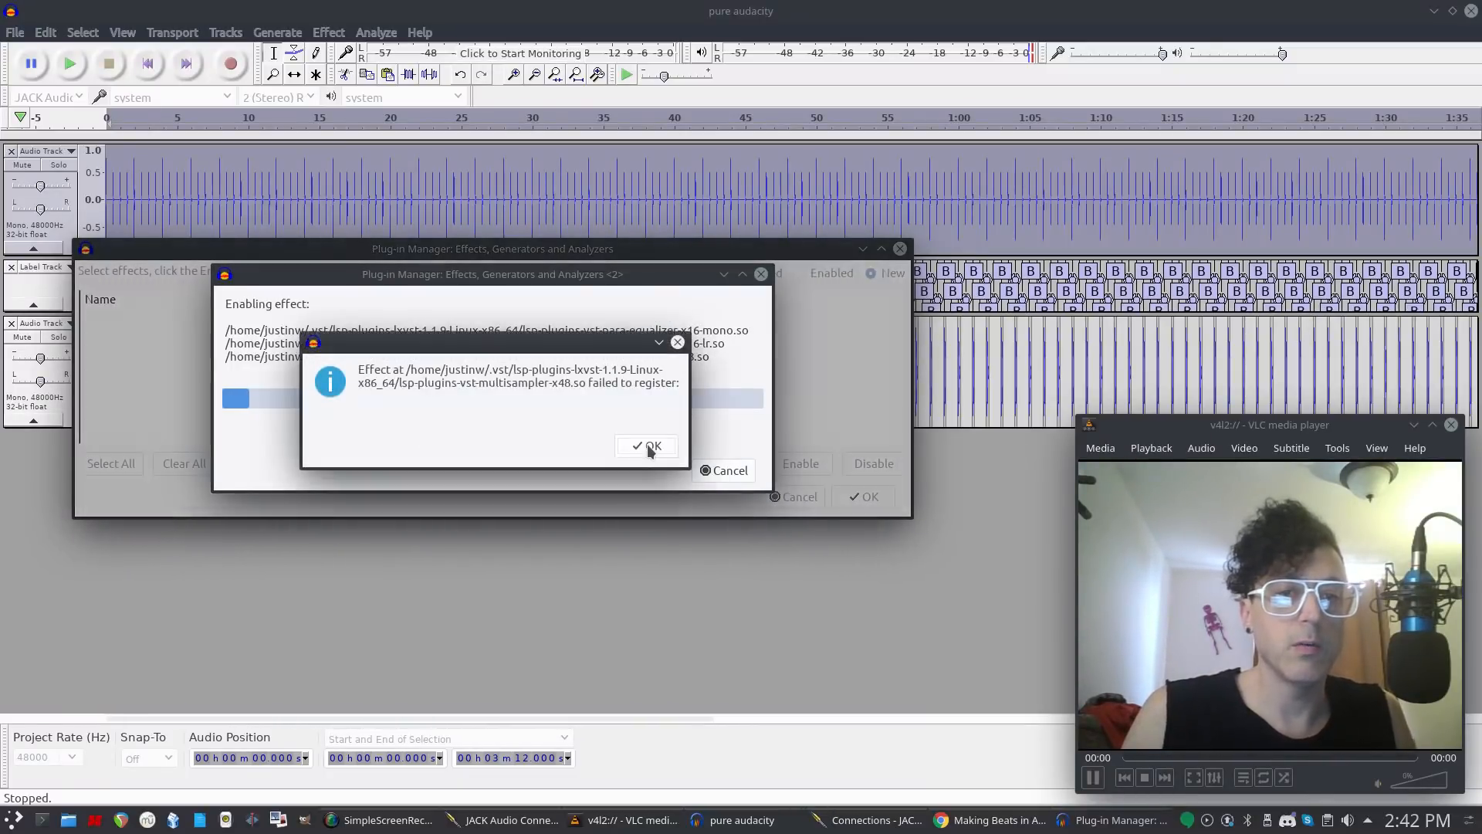
pyautogui.click(649, 445)
pyautogui.click(649, 446)
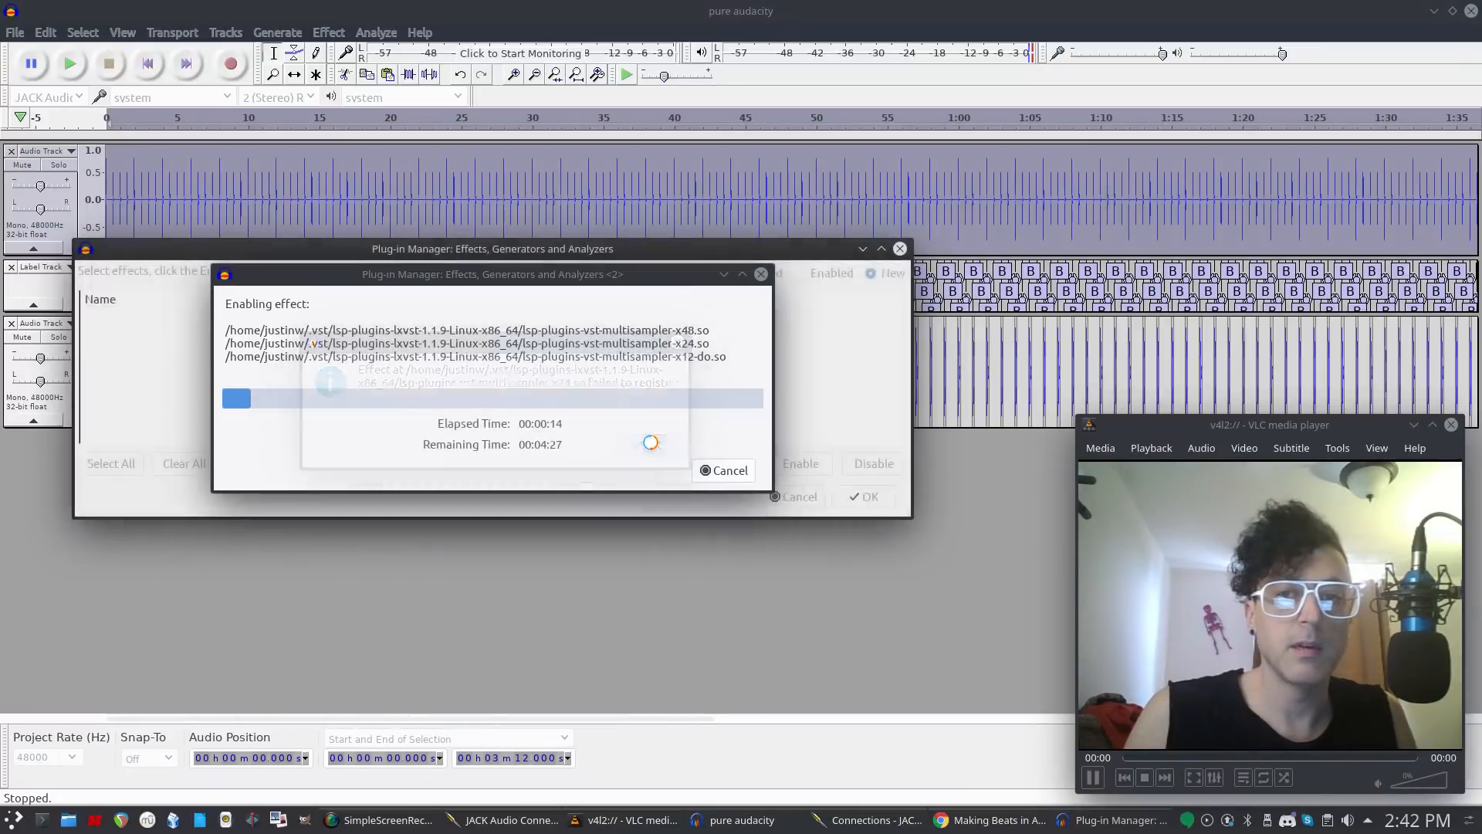
pyautogui.click(647, 446)
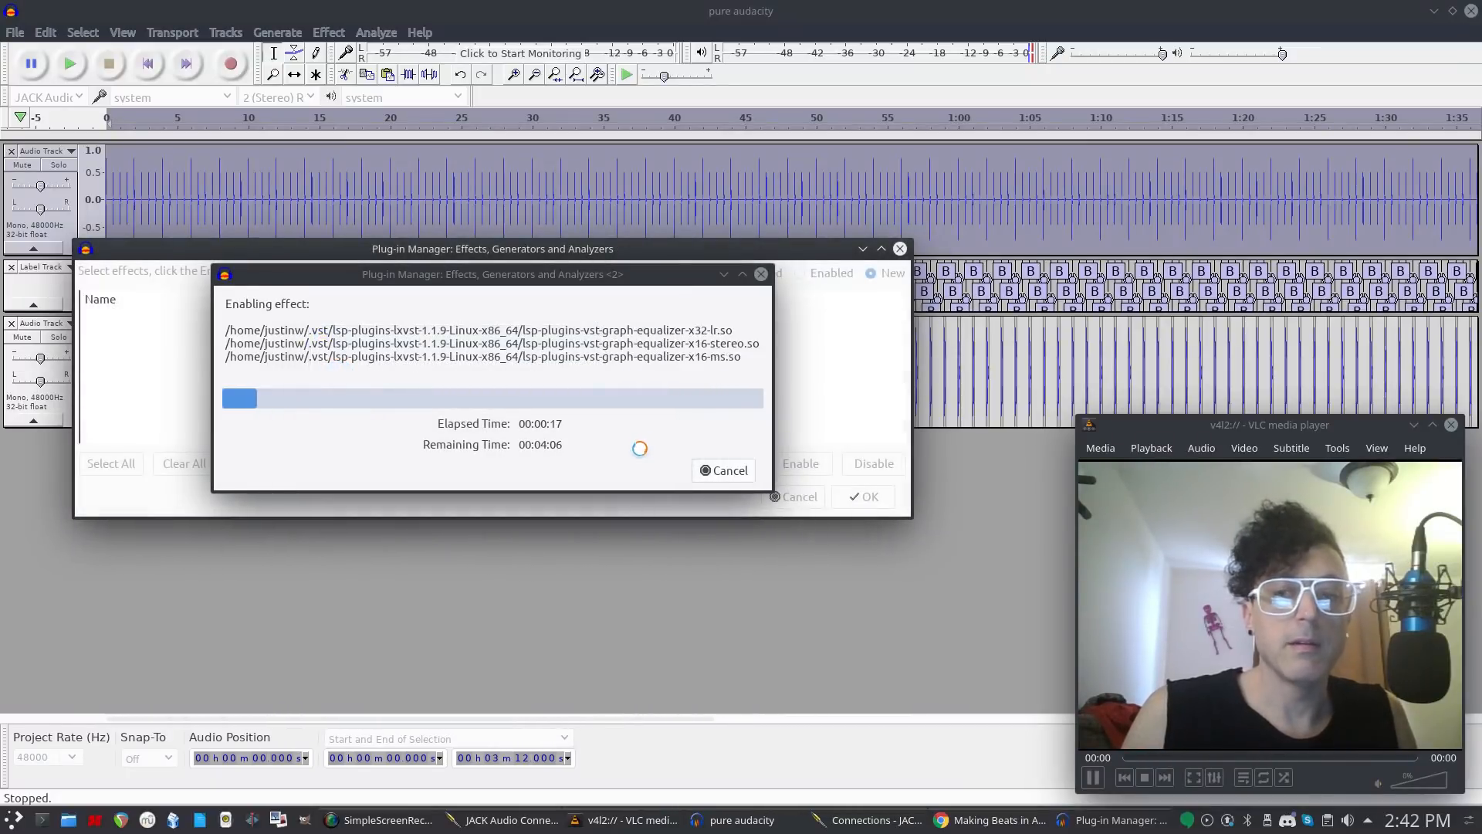
pyautogui.click(629, 447)
pyautogui.click(633, 443)
pyautogui.click(634, 445)
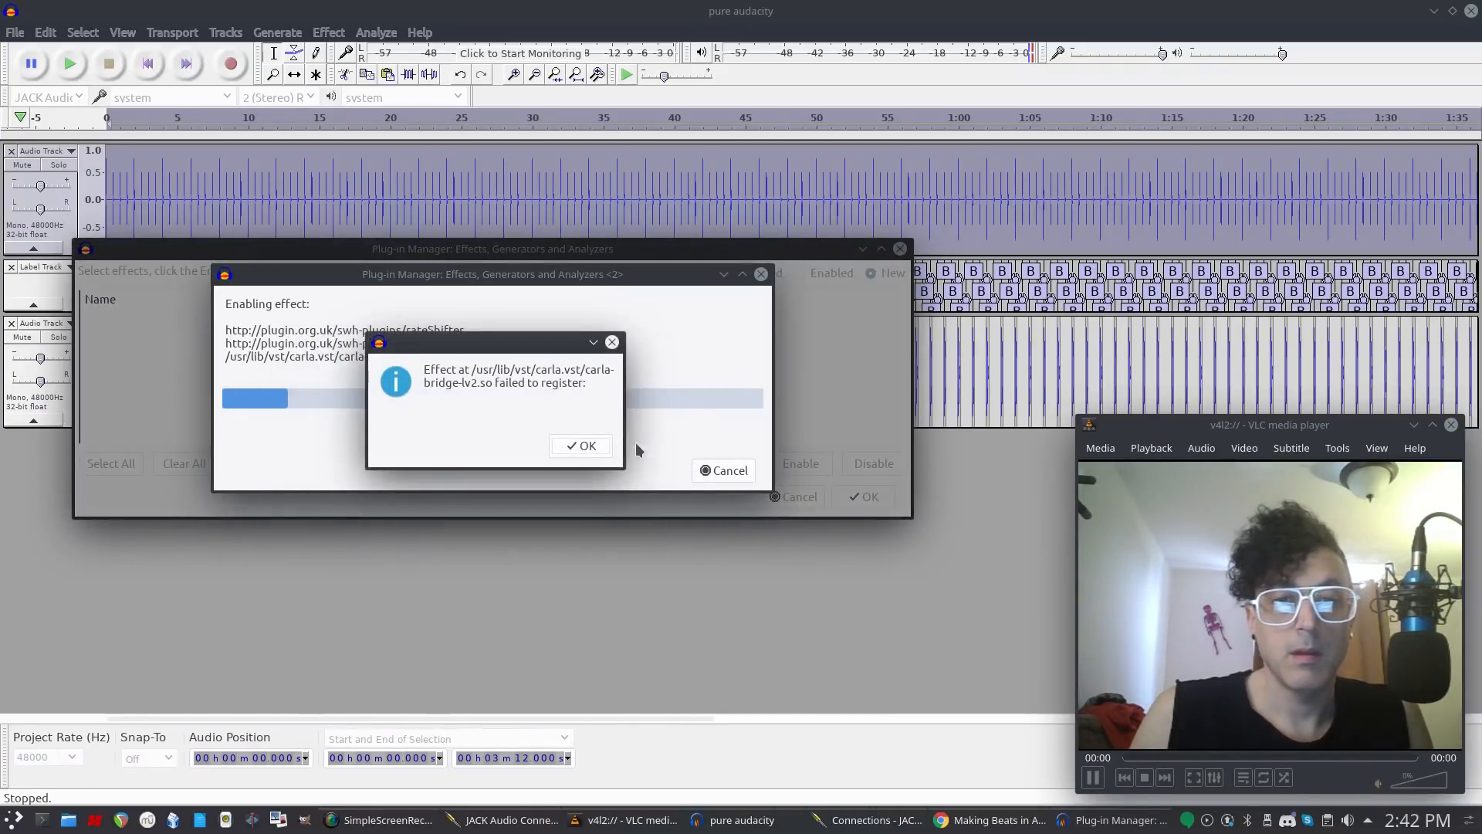
pyautogui.click(581, 446)
pyautogui.click(648, 451)
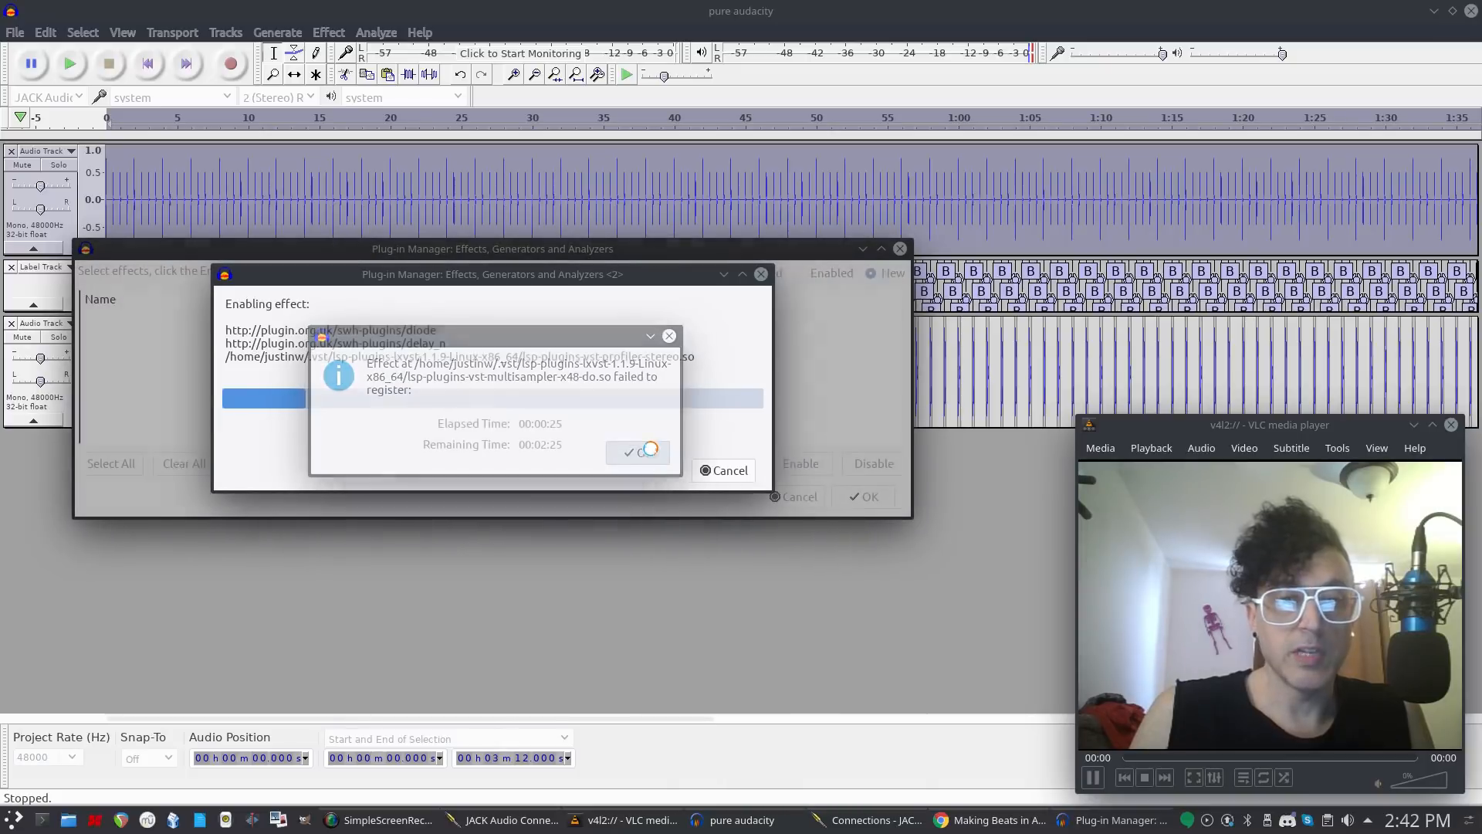
pyautogui.click(626, 449)
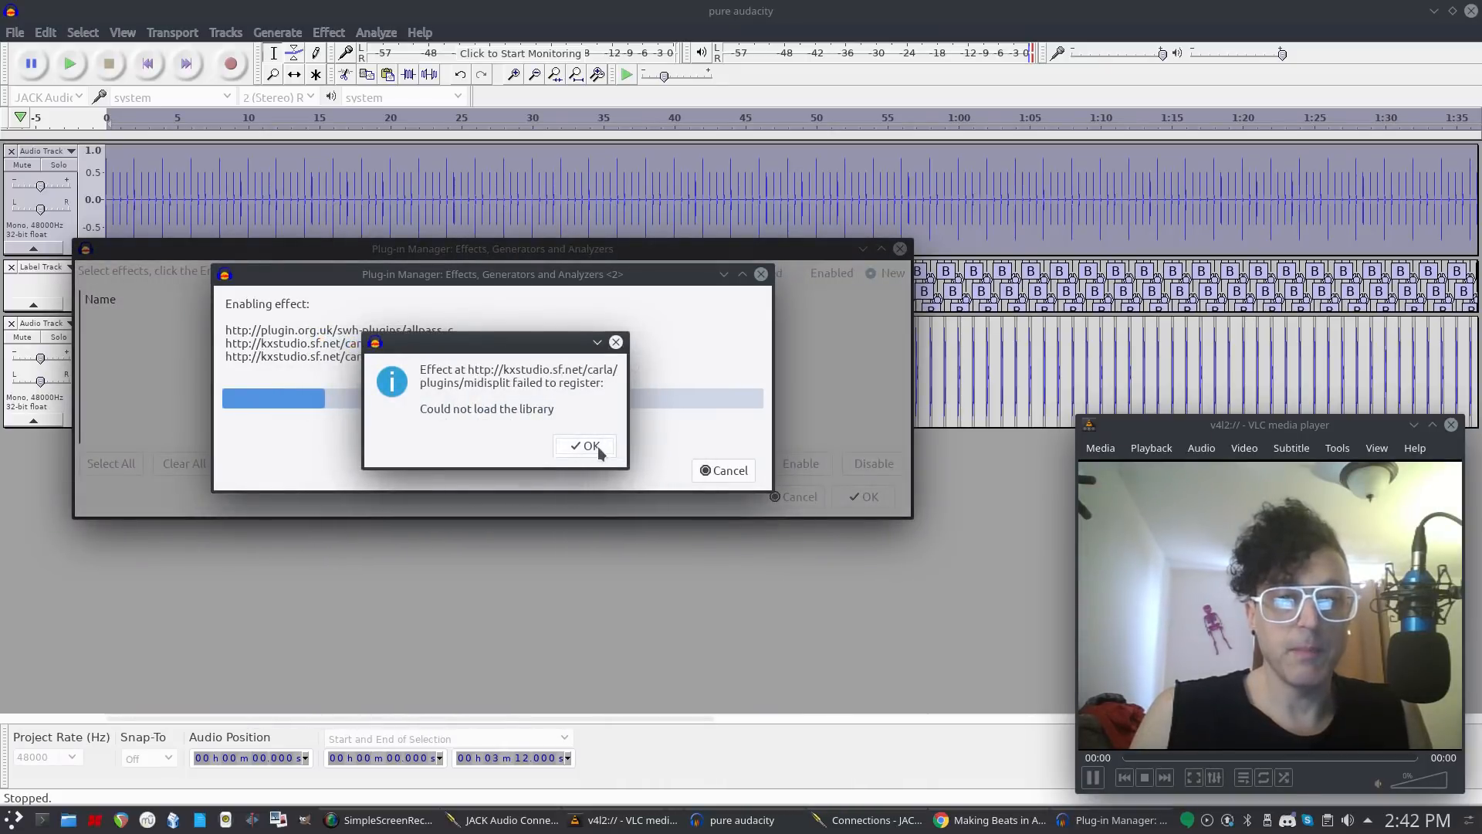
pyautogui.click(594, 447)
pyautogui.click(600, 449)
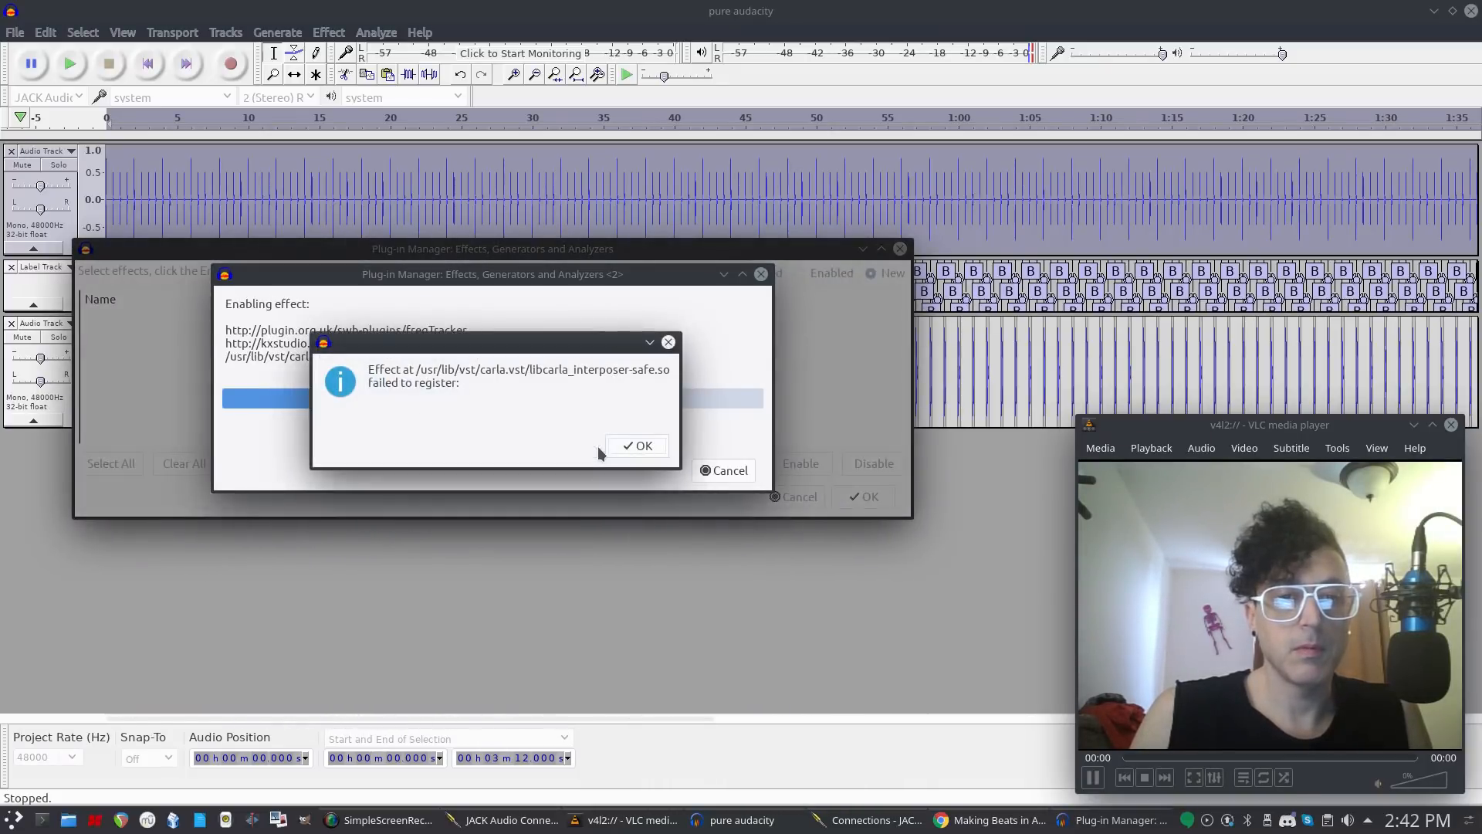
pyautogui.click(646, 448)
pyautogui.click(645, 451)
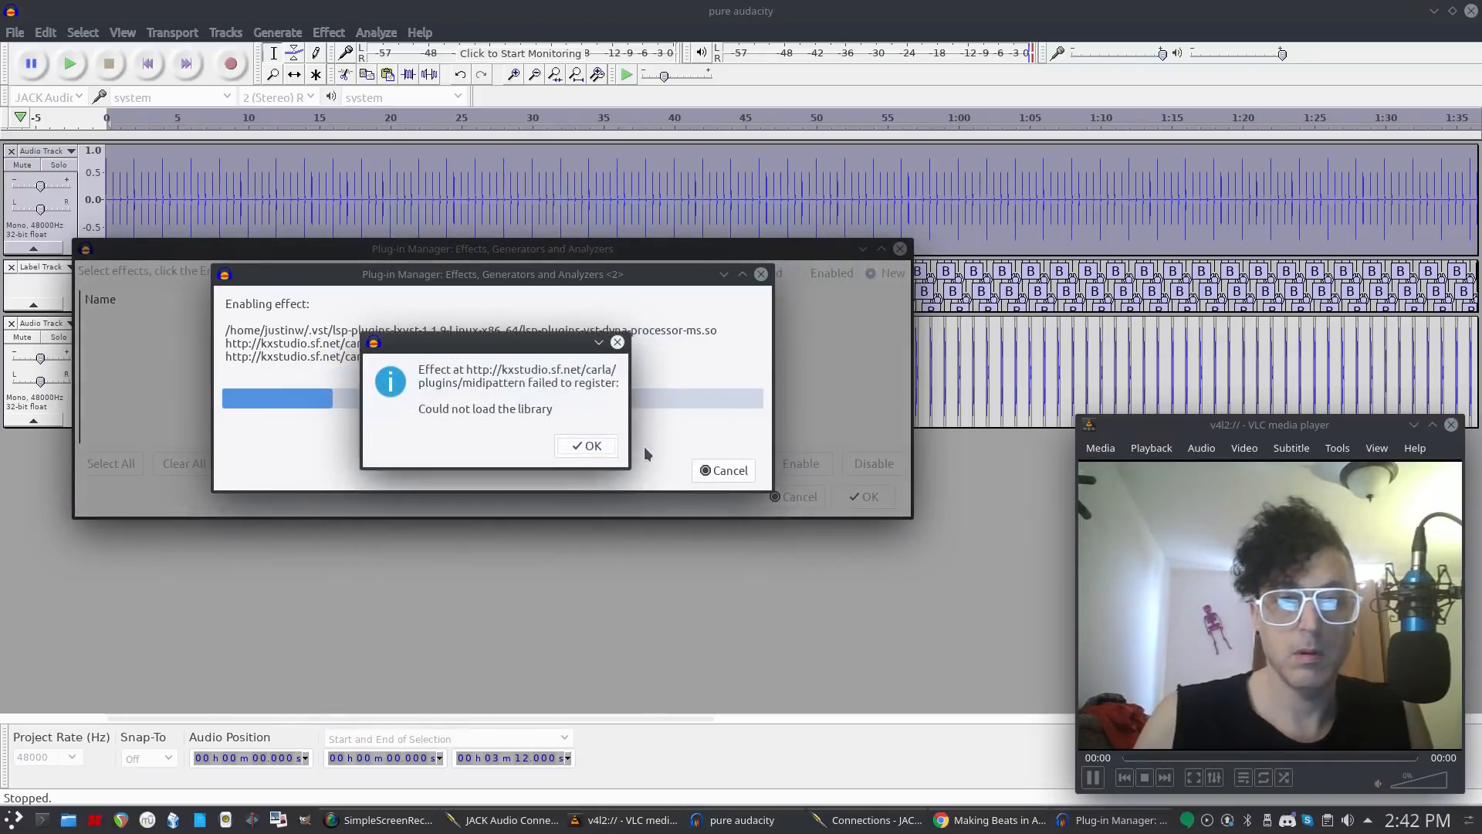
pyautogui.click(645, 451)
pyautogui.click(646, 451)
pyautogui.click(645, 449)
pyautogui.click(645, 448)
pyautogui.click(645, 448)
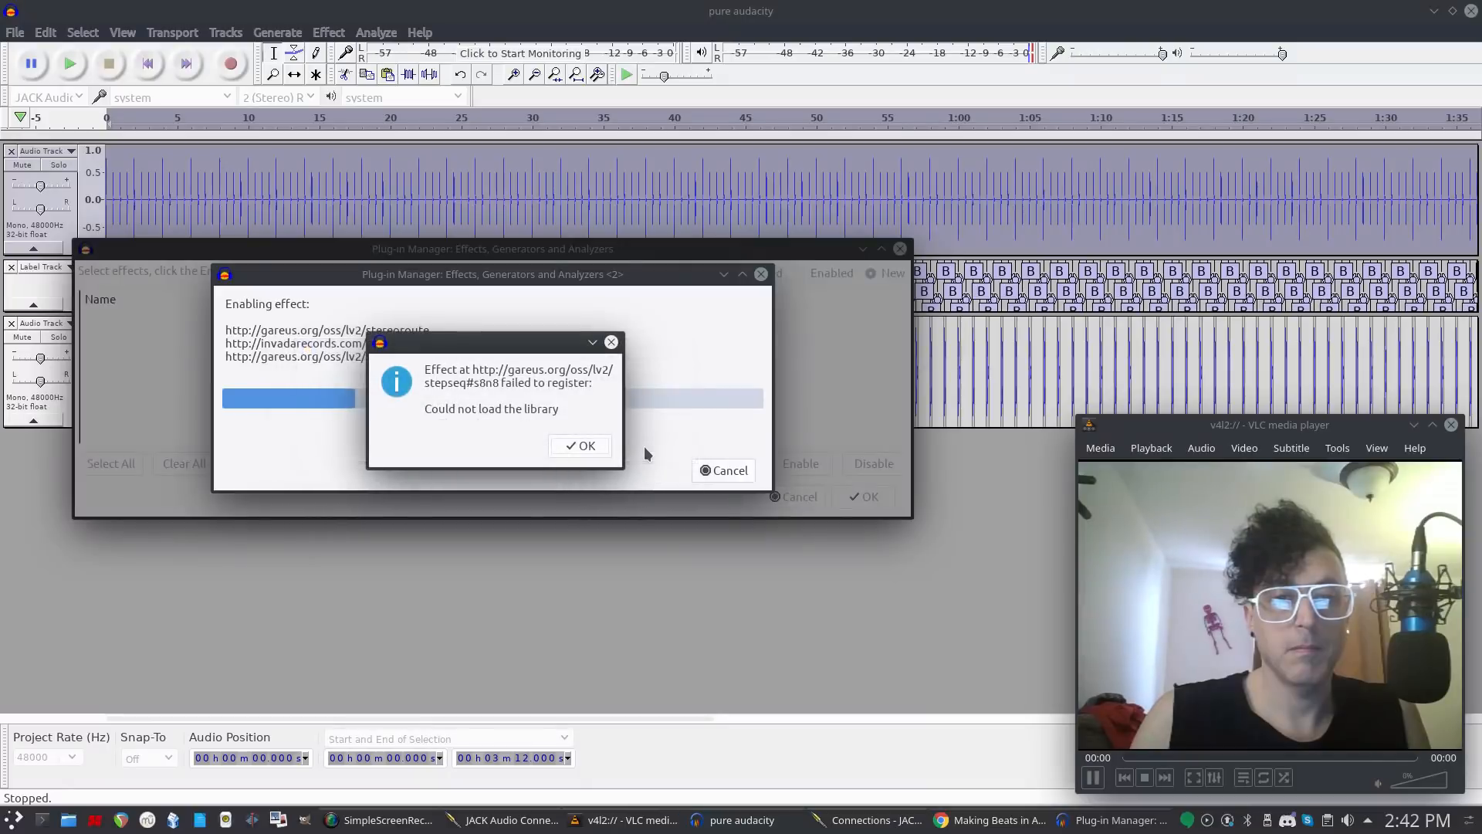
pyautogui.press('Return')
pyautogui.press('Return')
pyautogui.press('Return')
pyautogui.press('Return')
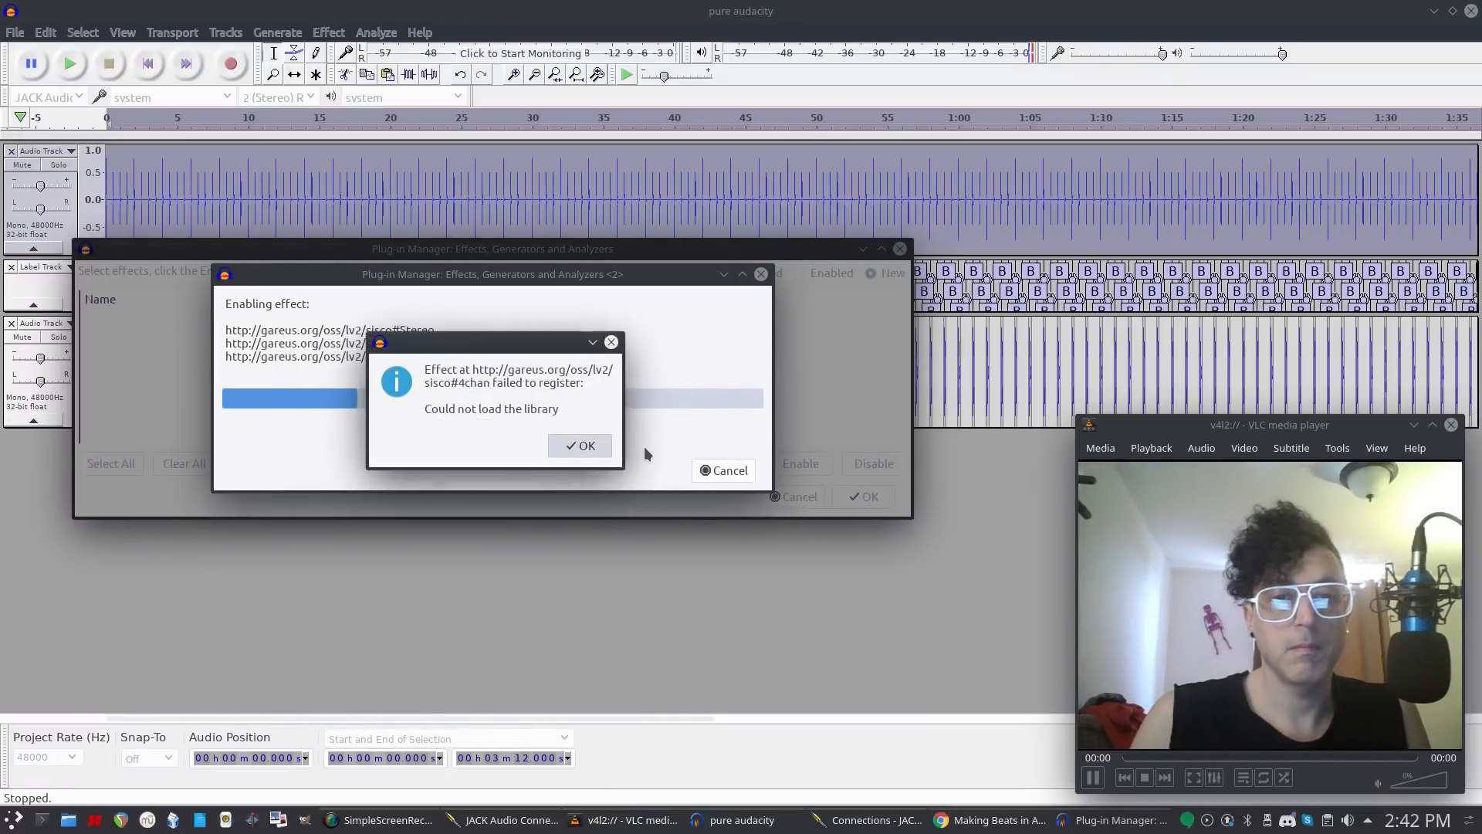
pyautogui.press('Return')
pyautogui.press('Return')
pyautogui.press('Return')
pyautogui.press('Return')
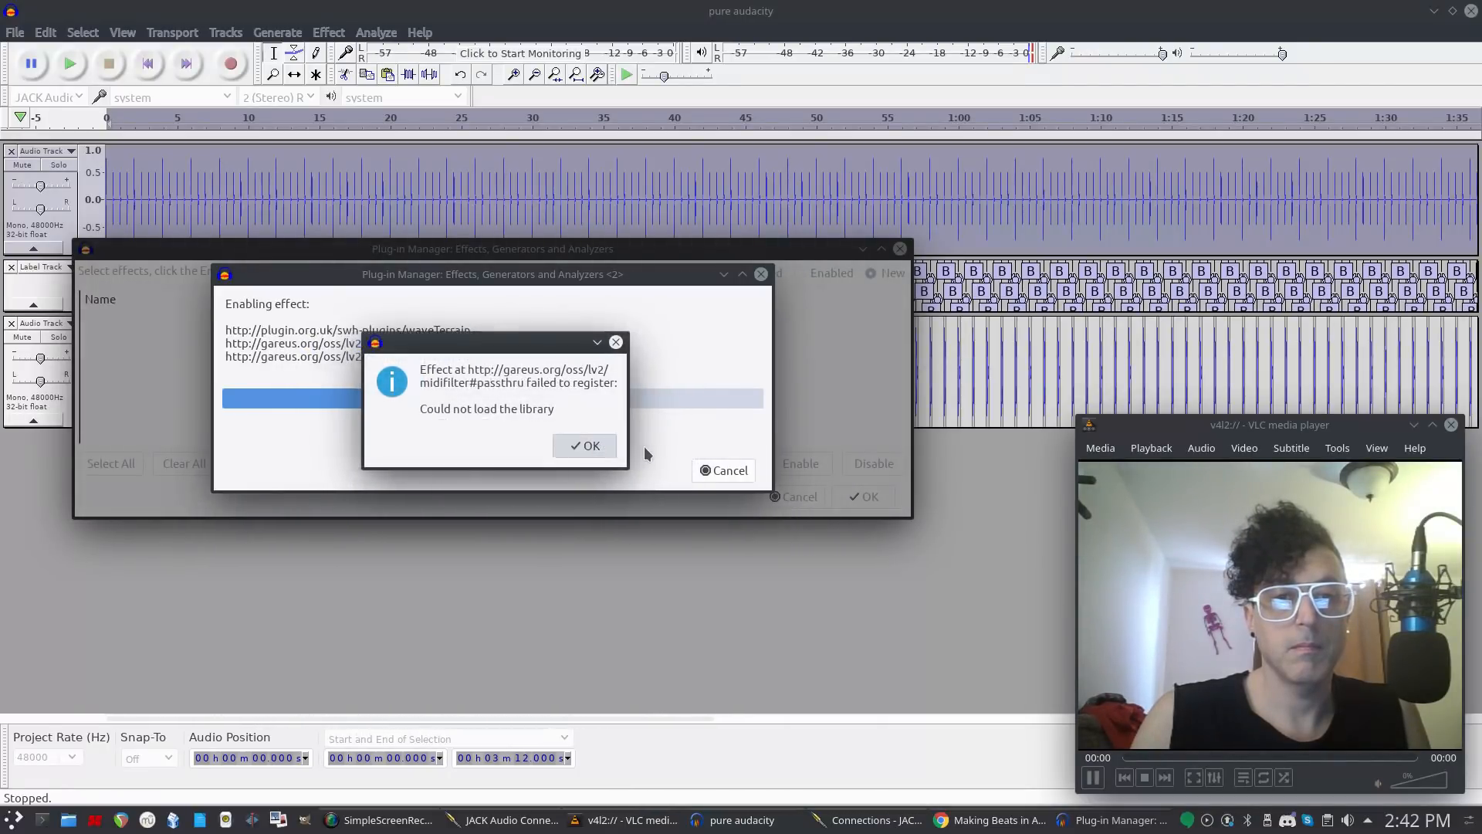
pyautogui.press('Return')
pyautogui.press('Return')
pyautogui.press('Return')
pyautogui.press('Return')
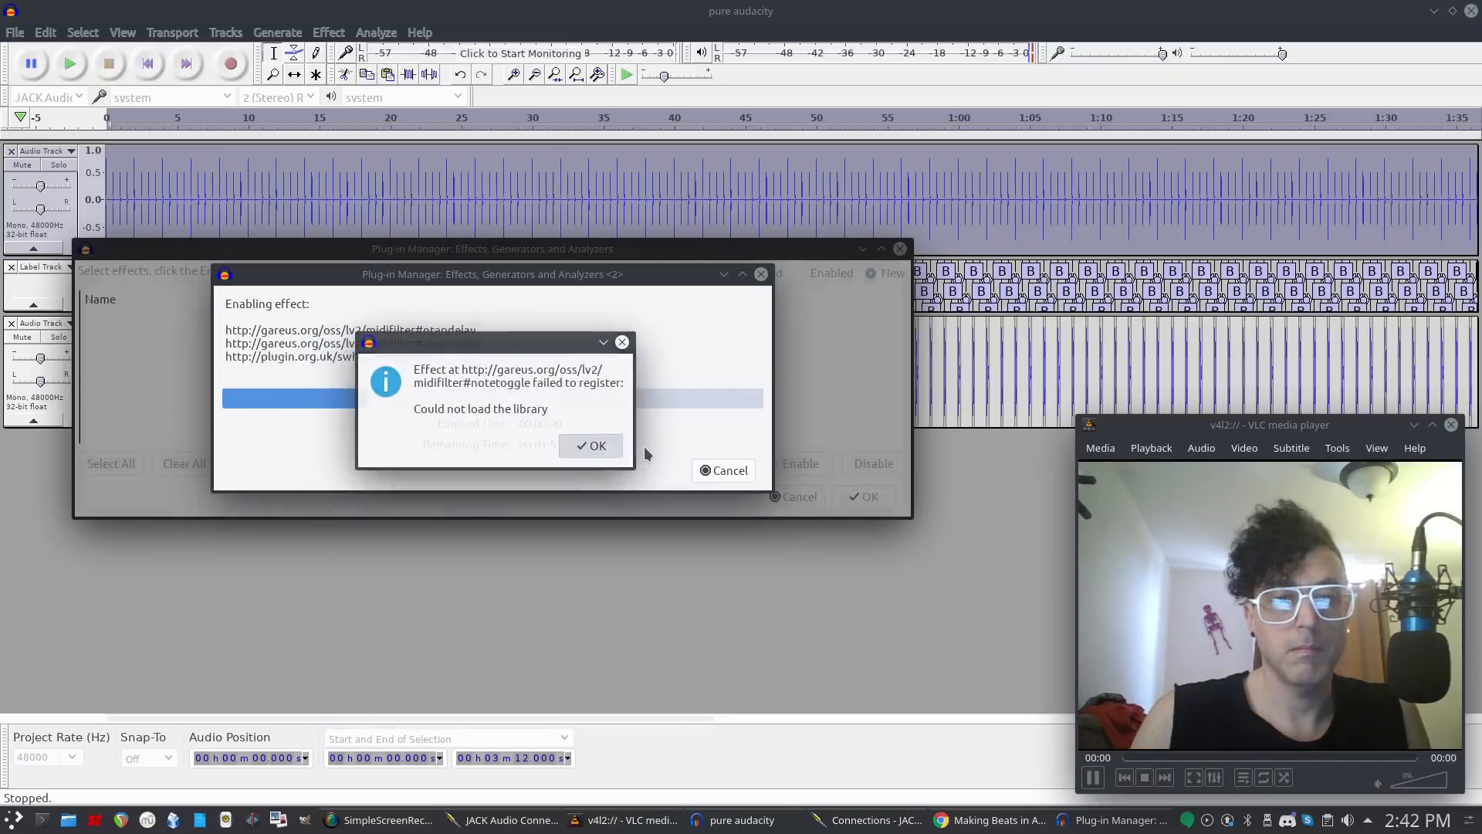
pyautogui.press('Return')
pyautogui.press('Return')
pyautogui.press('Return')
pyautogui.press('Return')
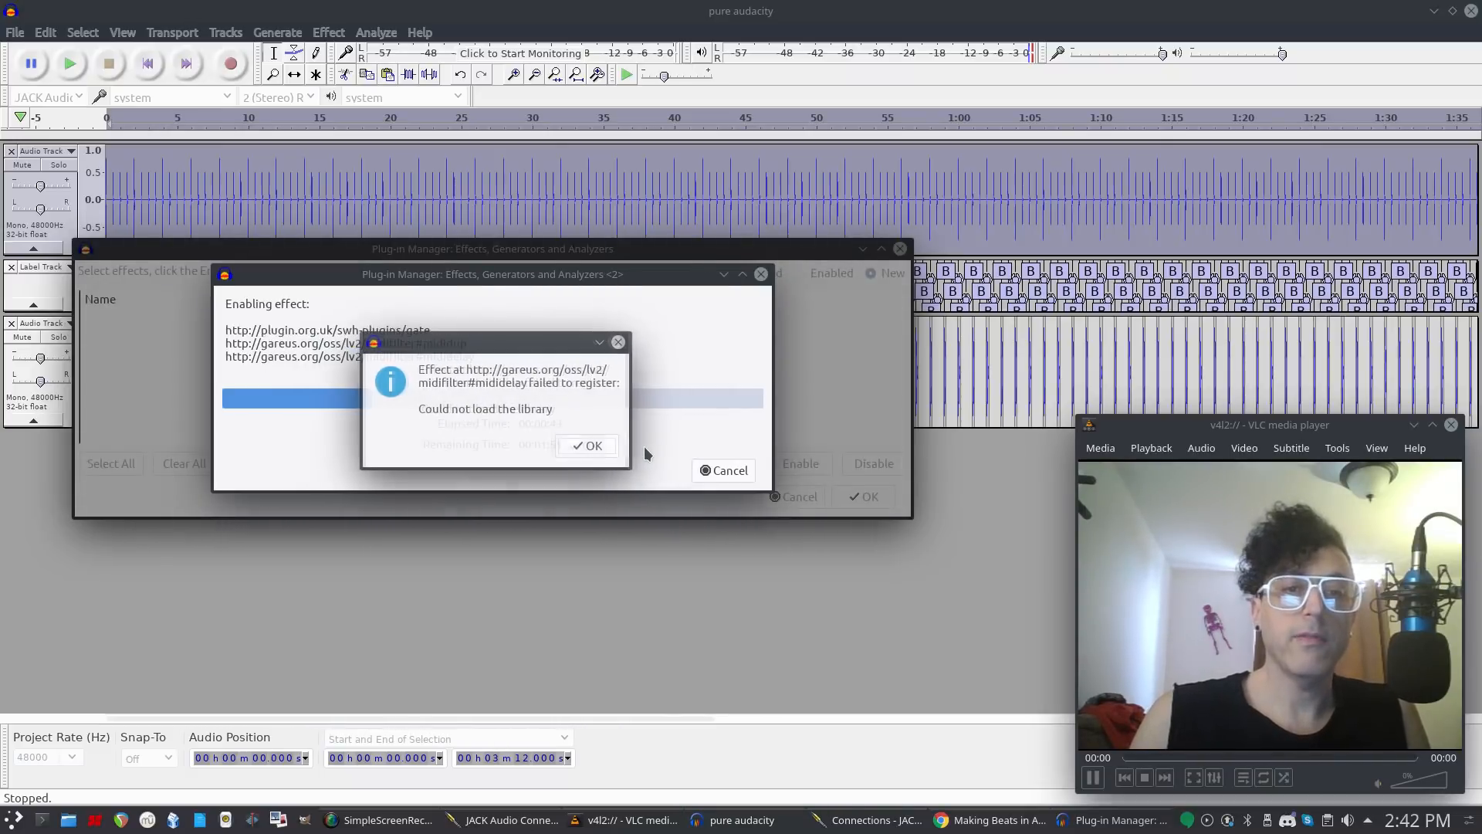
pyautogui.press('Return')
pyautogui.press('Return')
pyautogui.press('Return')
pyautogui.press('Return')
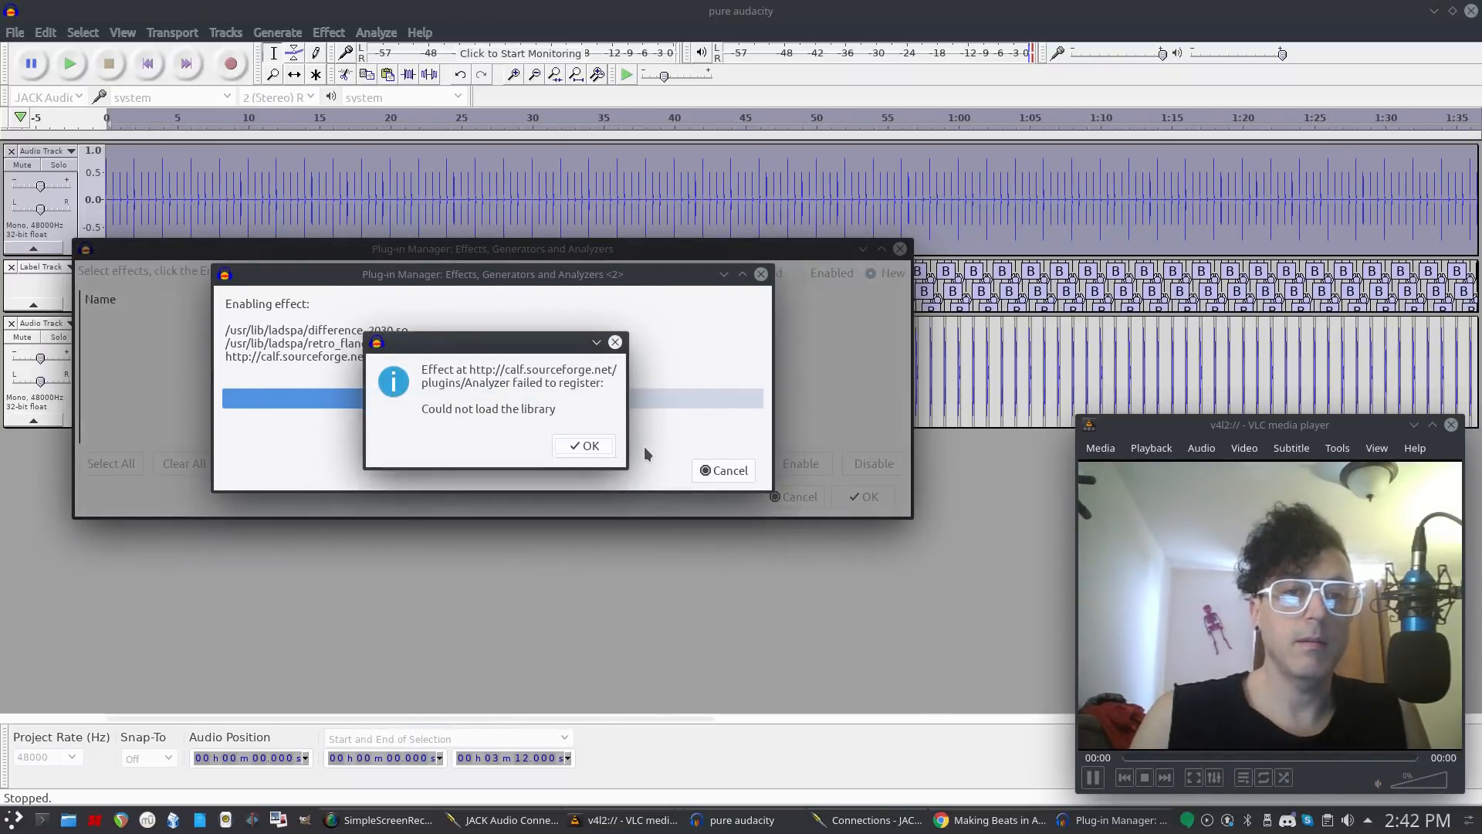
pyautogui.press('Return')
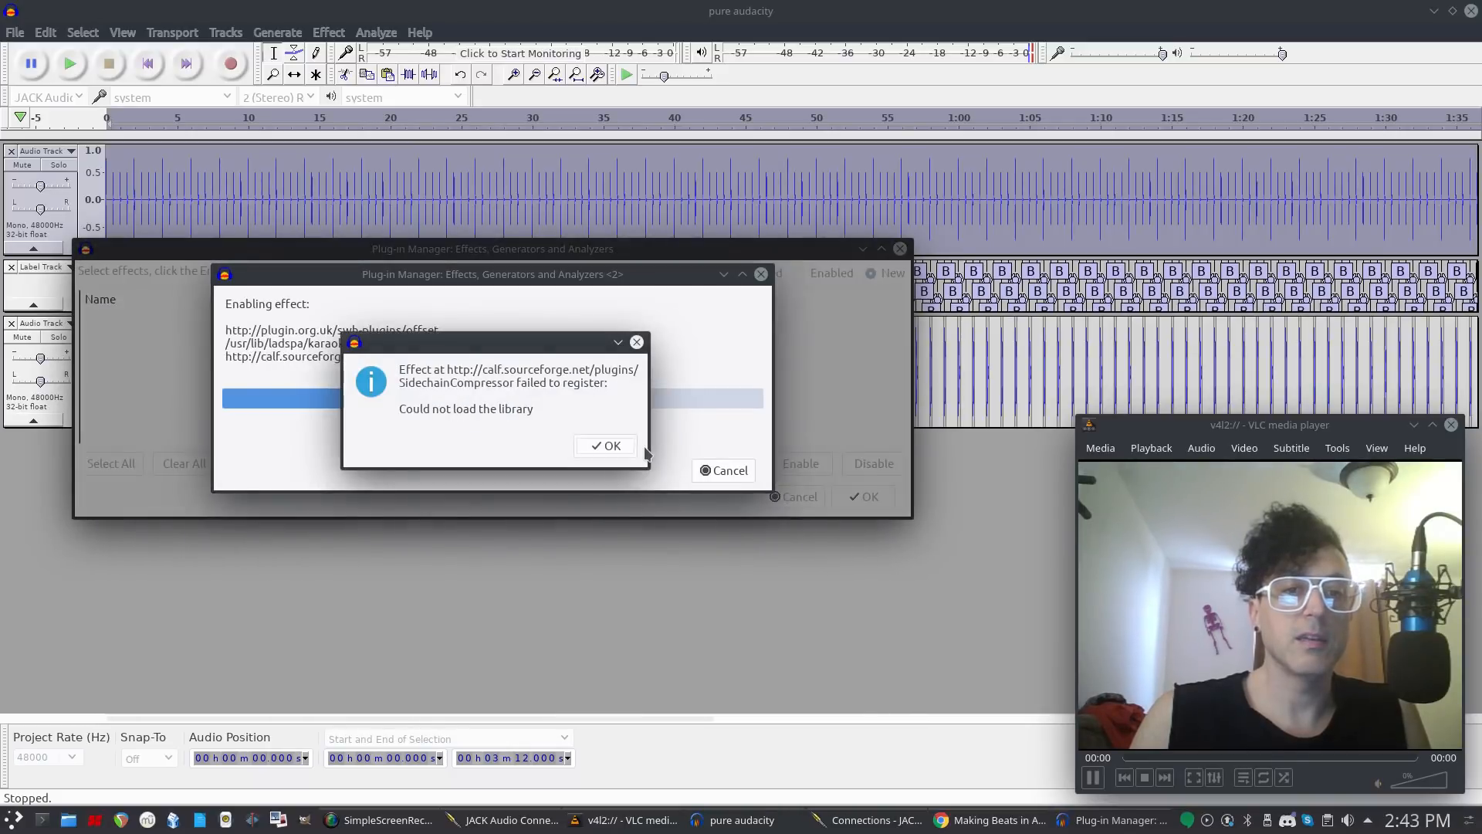
pyautogui.press('Return')
pyautogui.press('Return')
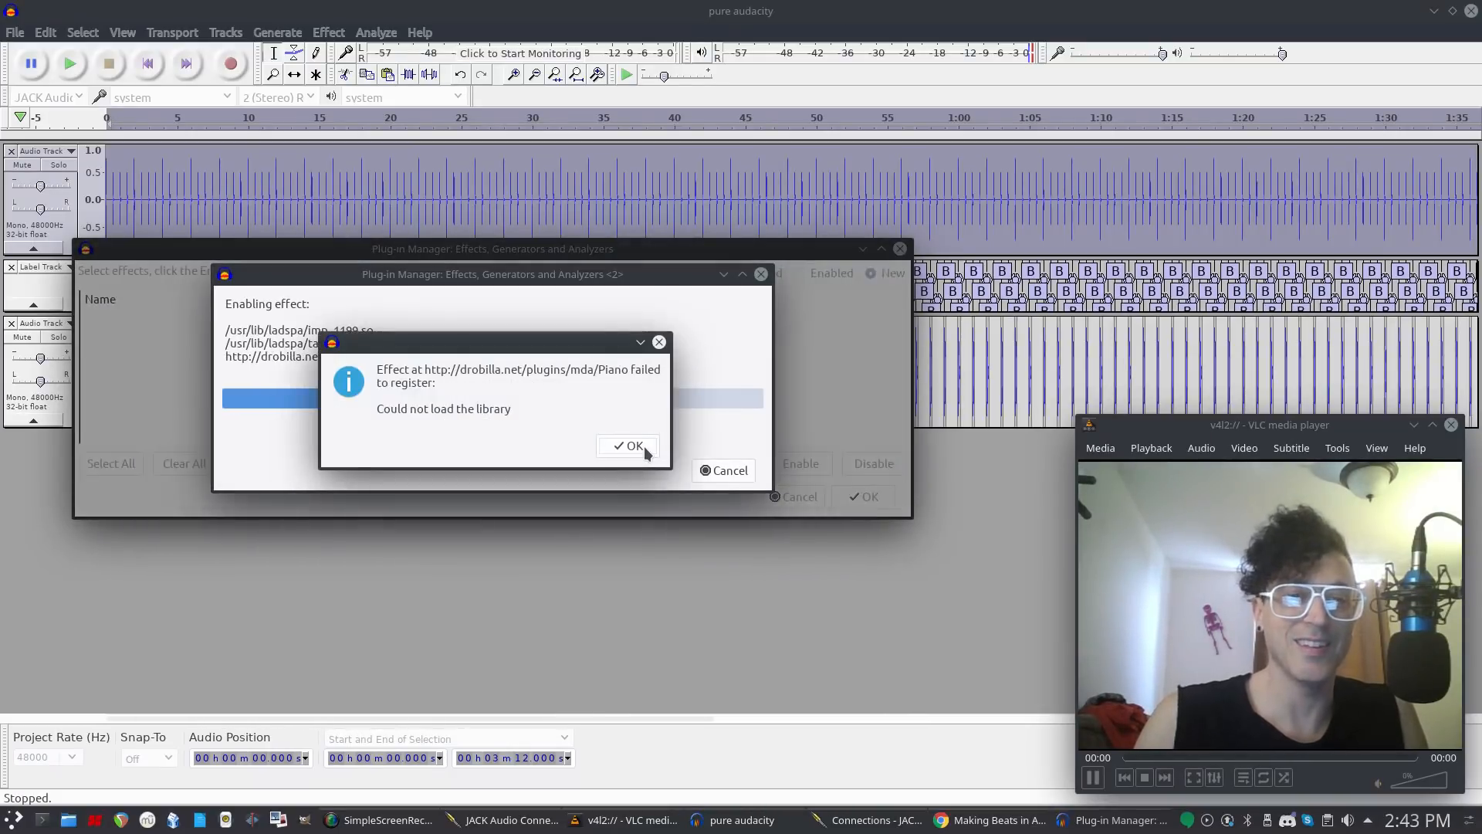
pyautogui.press('Return')
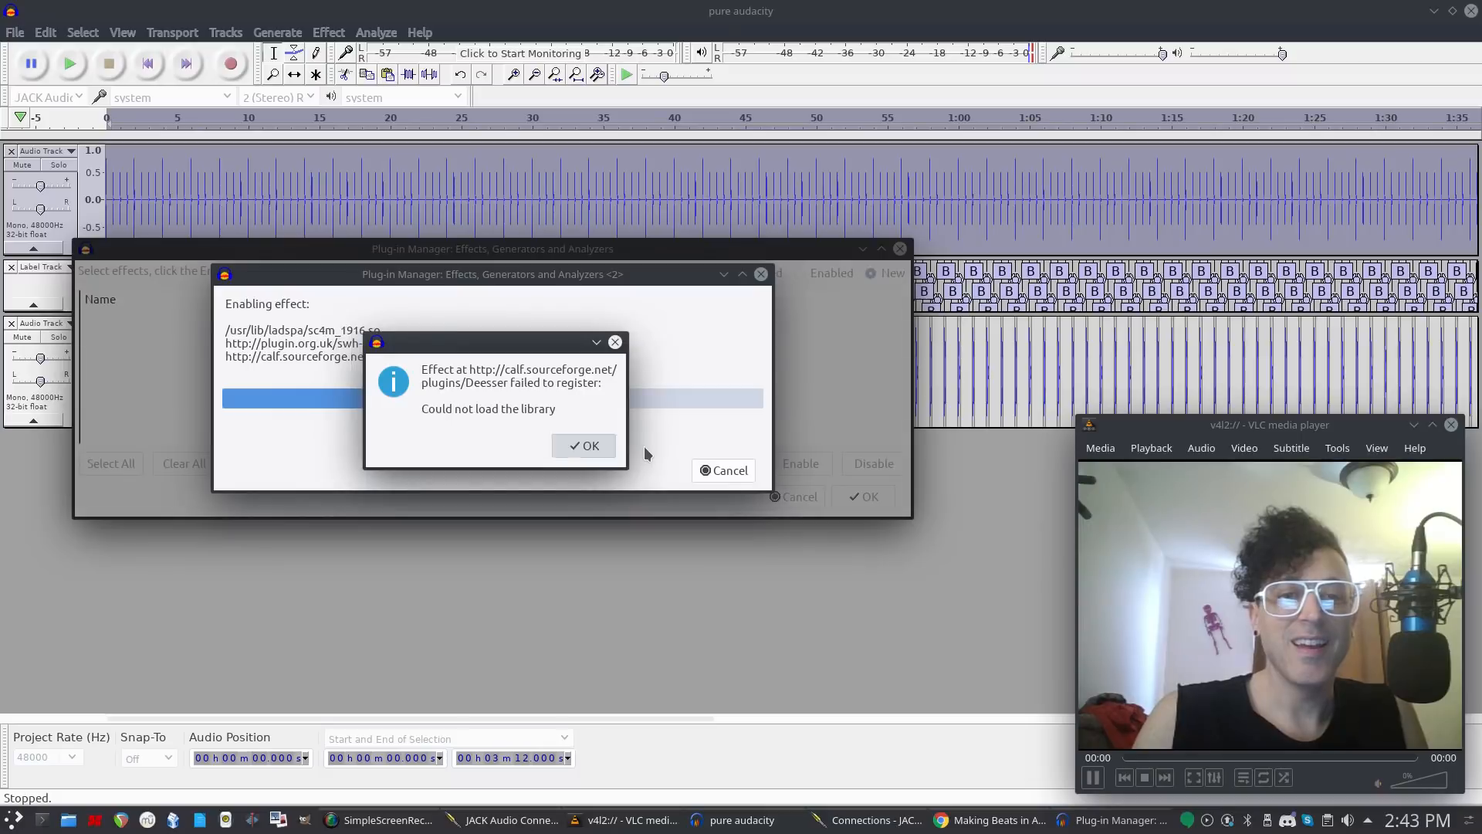
pyautogui.press('Return')
pyautogui.press('Return')
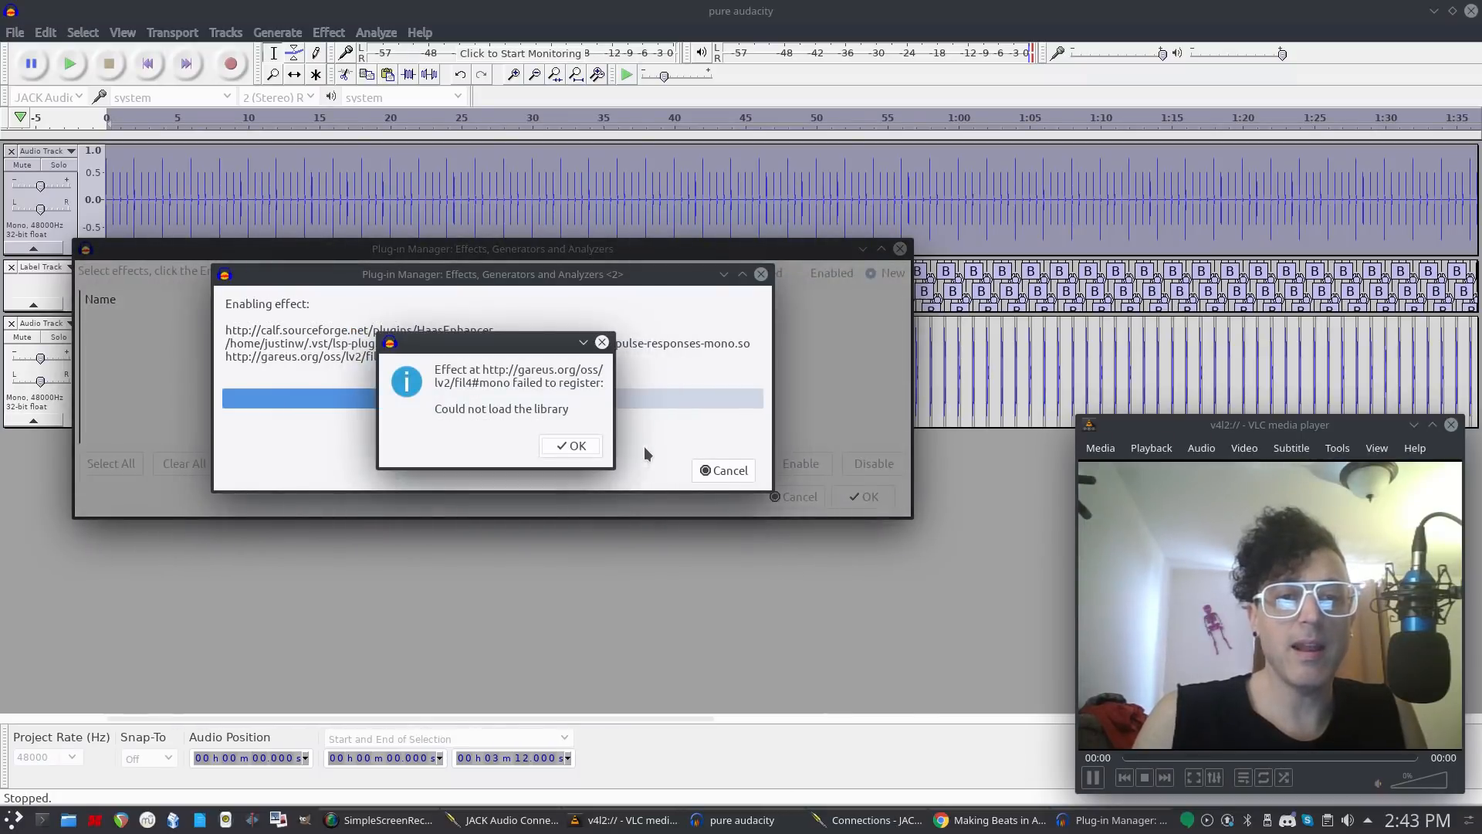
pyautogui.press('Return')
pyautogui.press('Return')
pyautogui.press('Return')
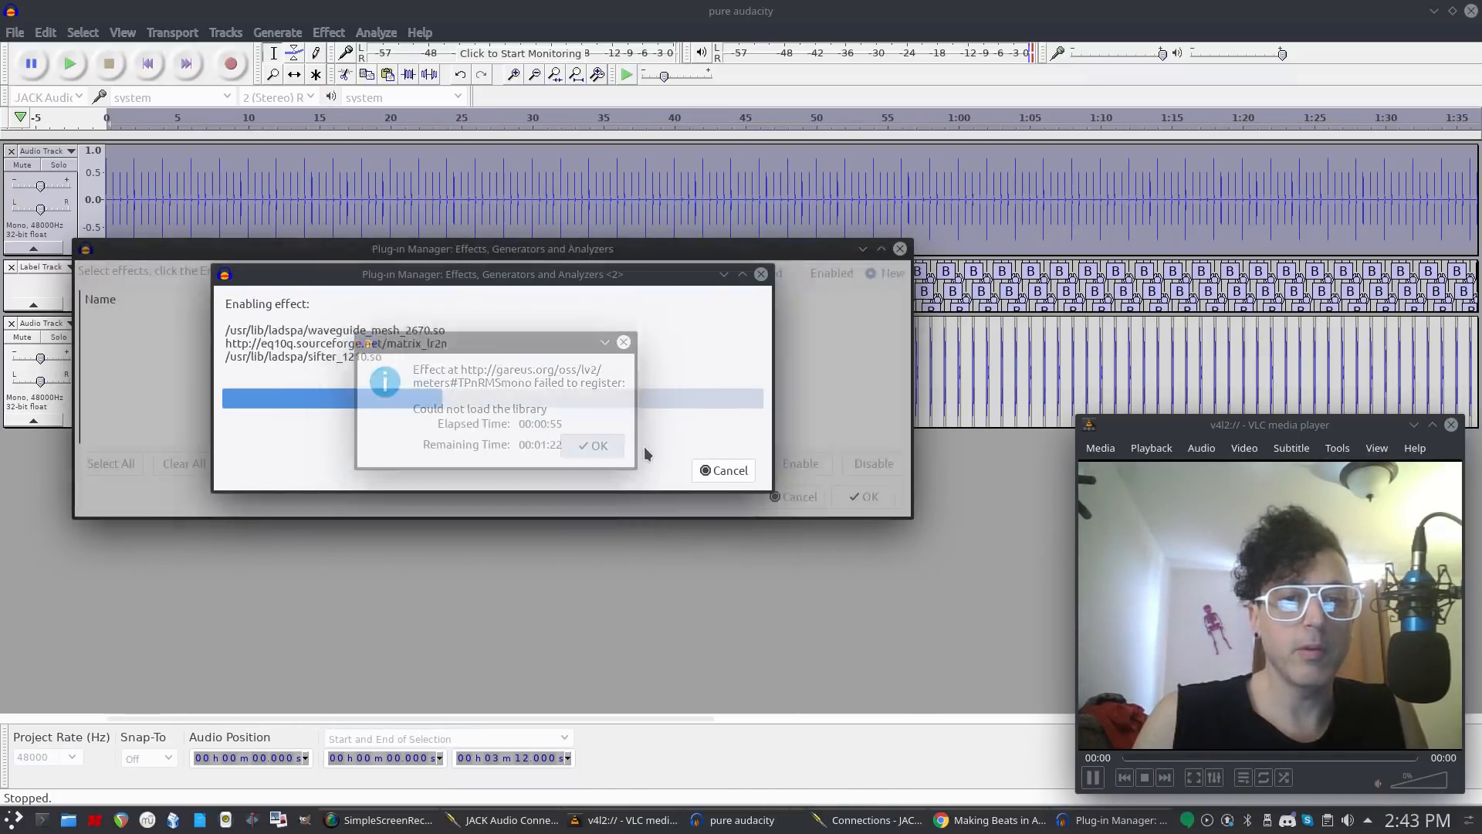
# Dismiss the remaining plug-in registration failure notices one after another to let the enabling run carry on.
pyautogui.press('Return')
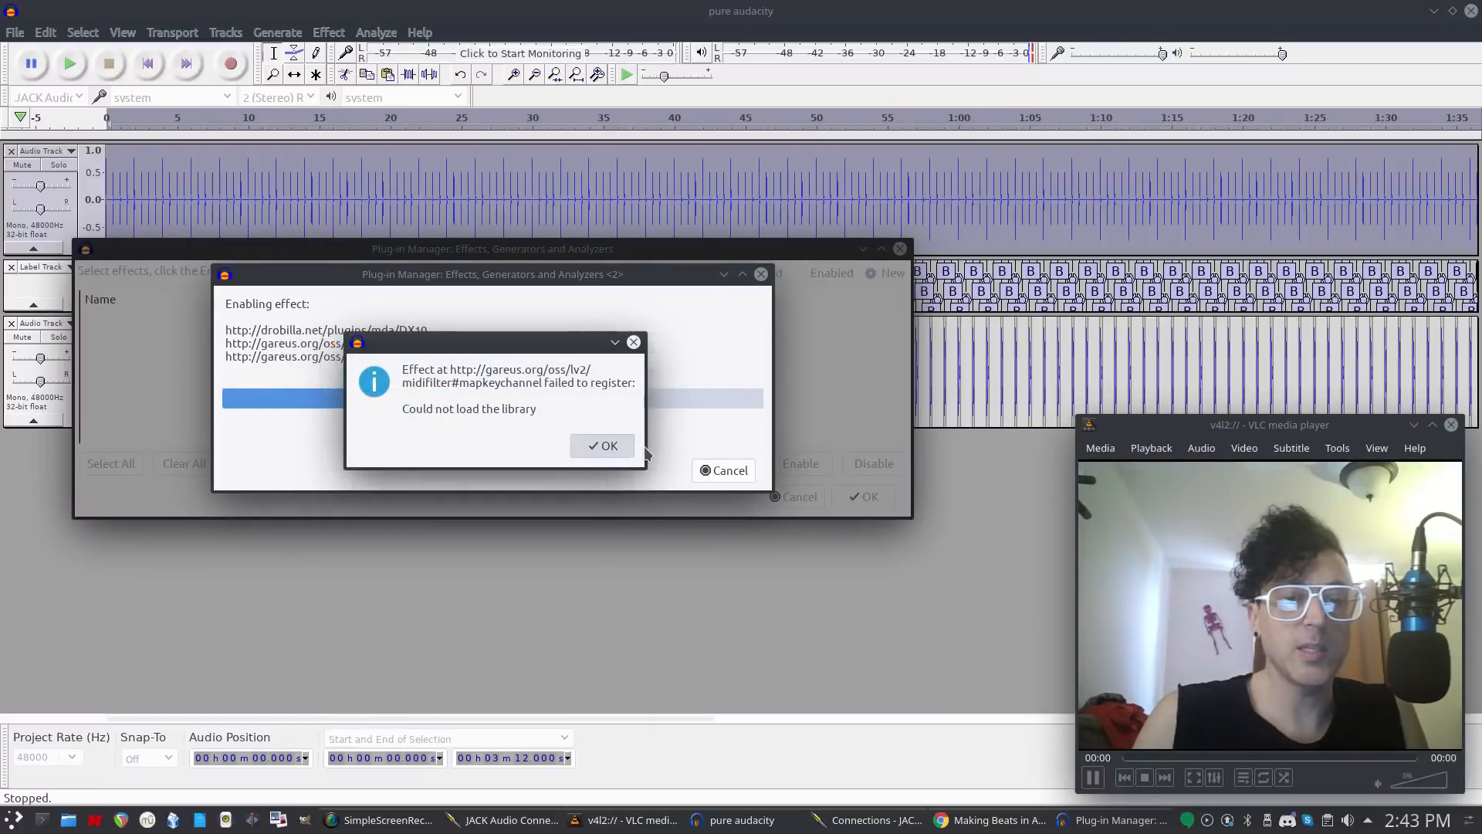
pyautogui.press('Return')
pyautogui.press('Return')
pyautogui.press('Return')
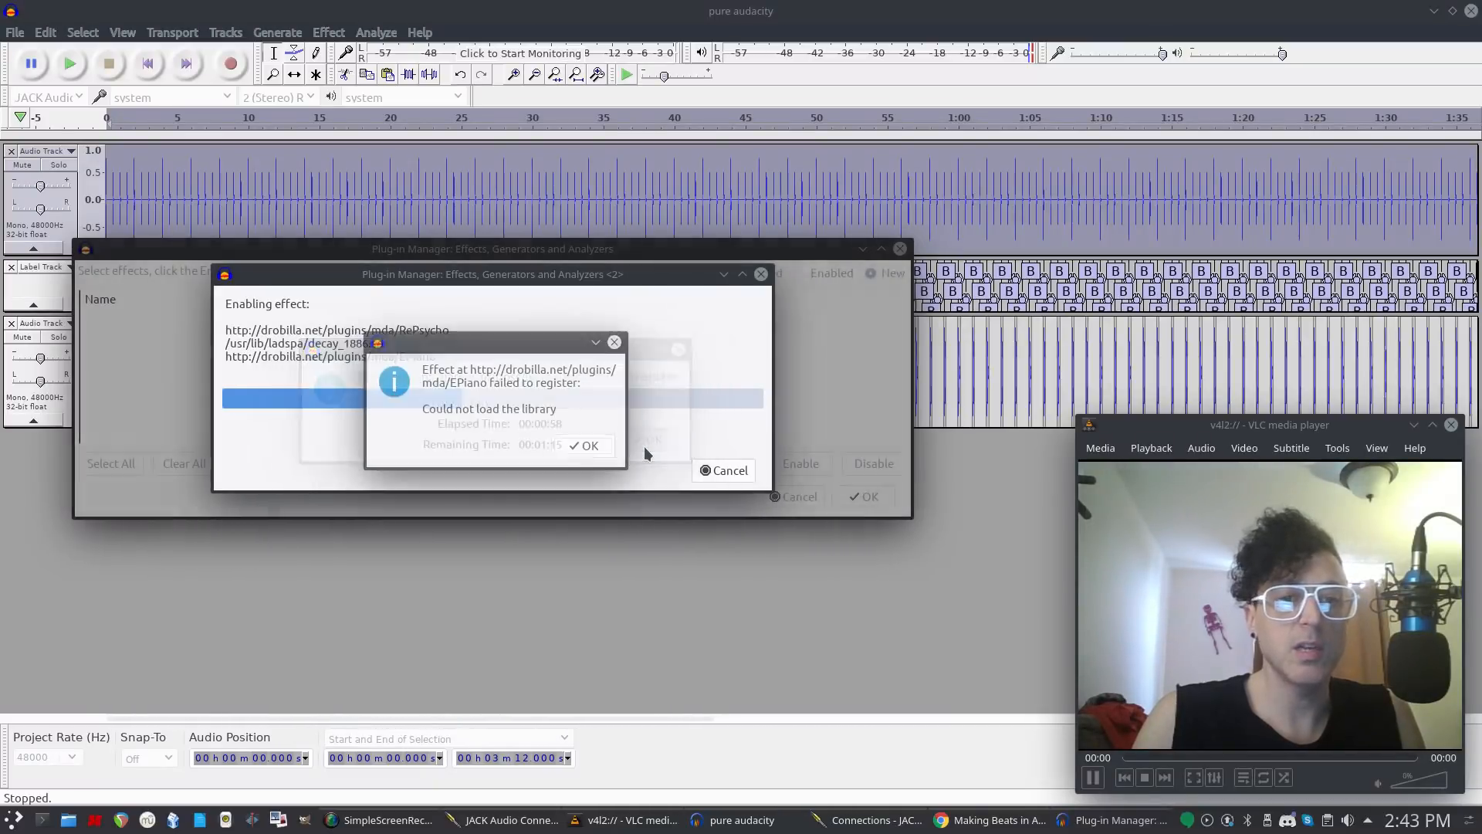
pyautogui.press('Return')
pyautogui.press('Return')
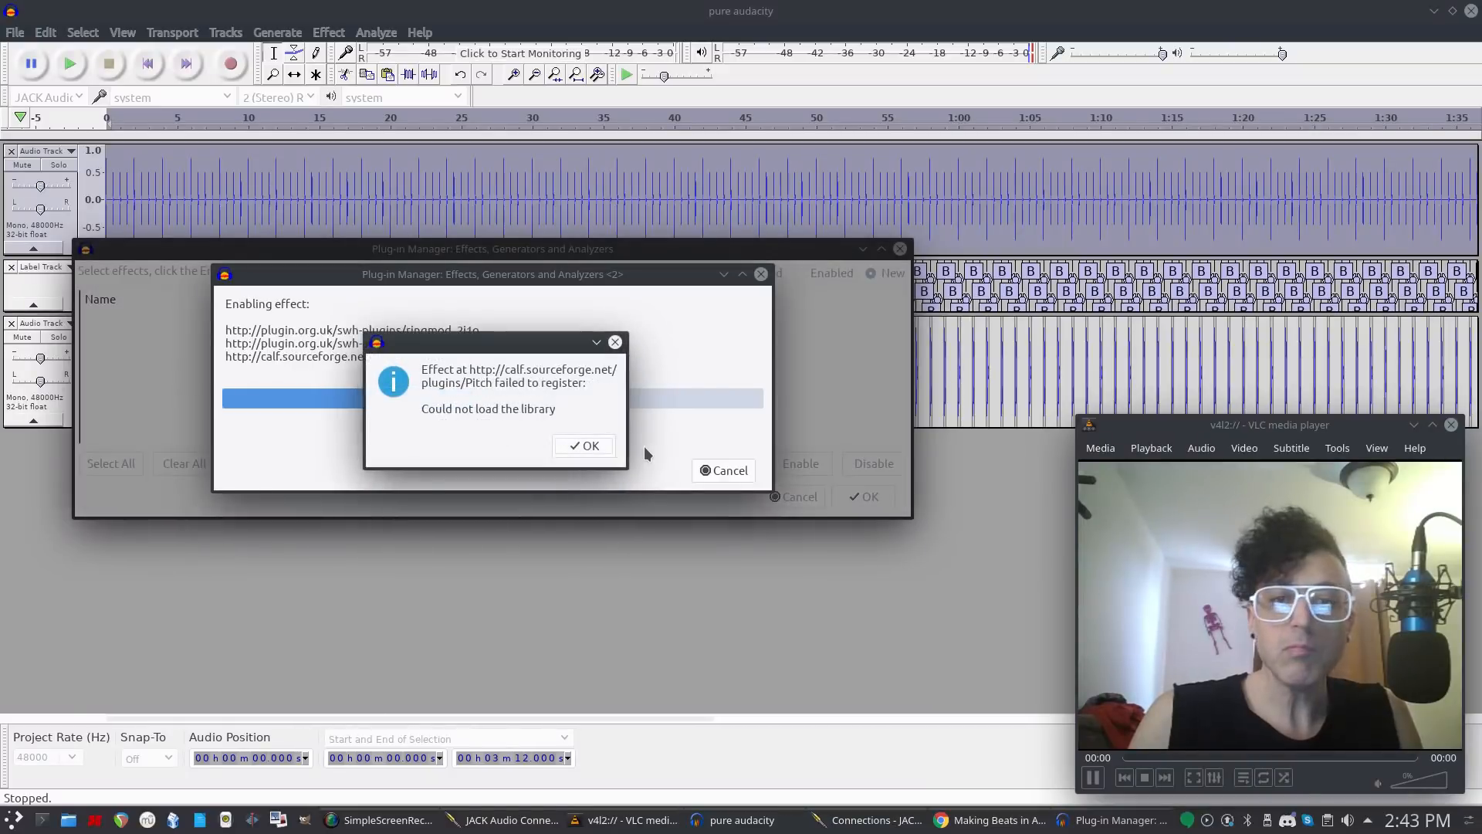
pyautogui.press('Return')
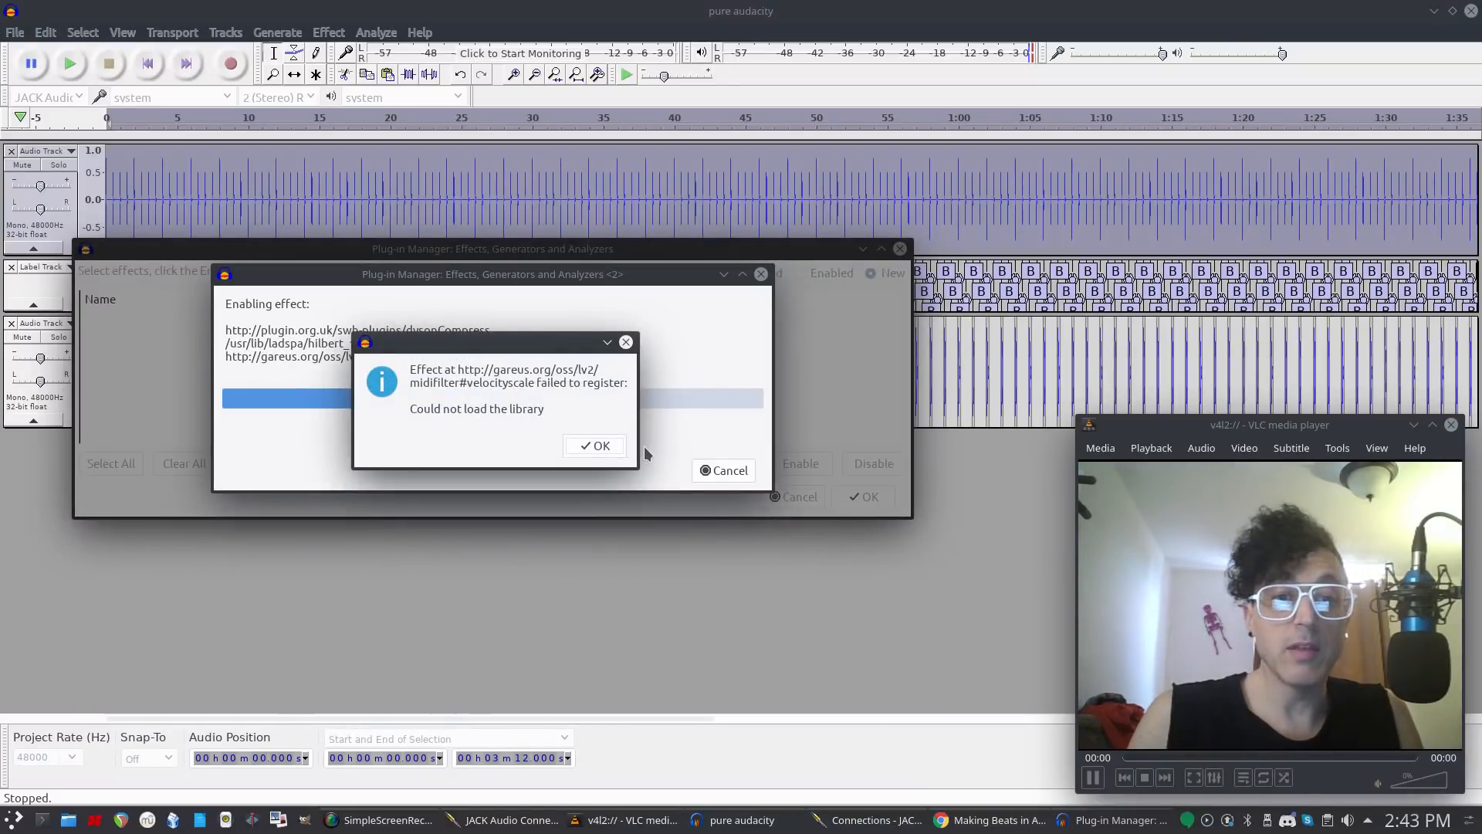
pyautogui.press('Return')
pyautogui.press('Return')
pyautogui.press('Return')
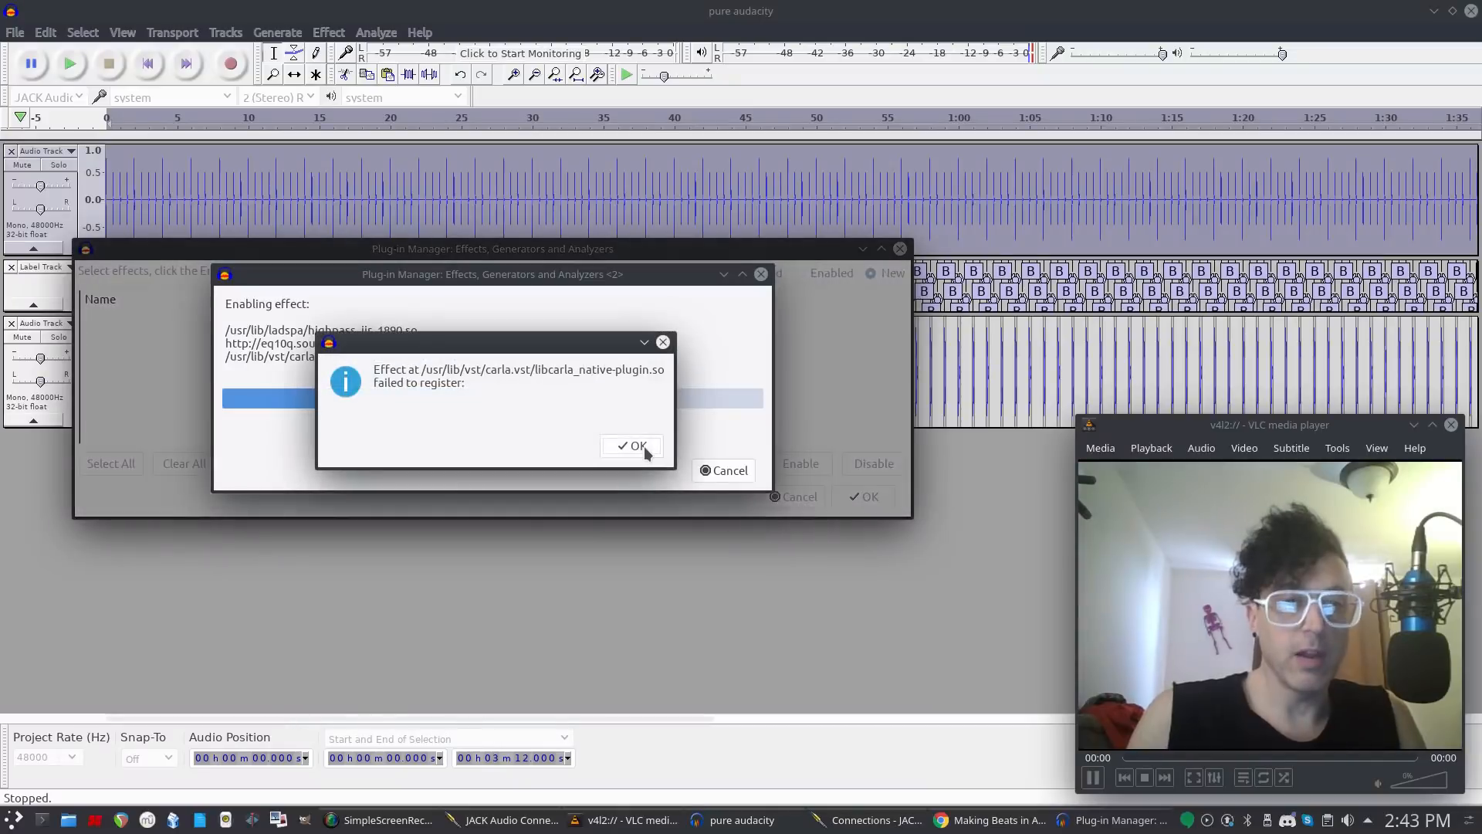
pyautogui.press('Return')
pyautogui.press('Return')
pyautogui.press('Return')
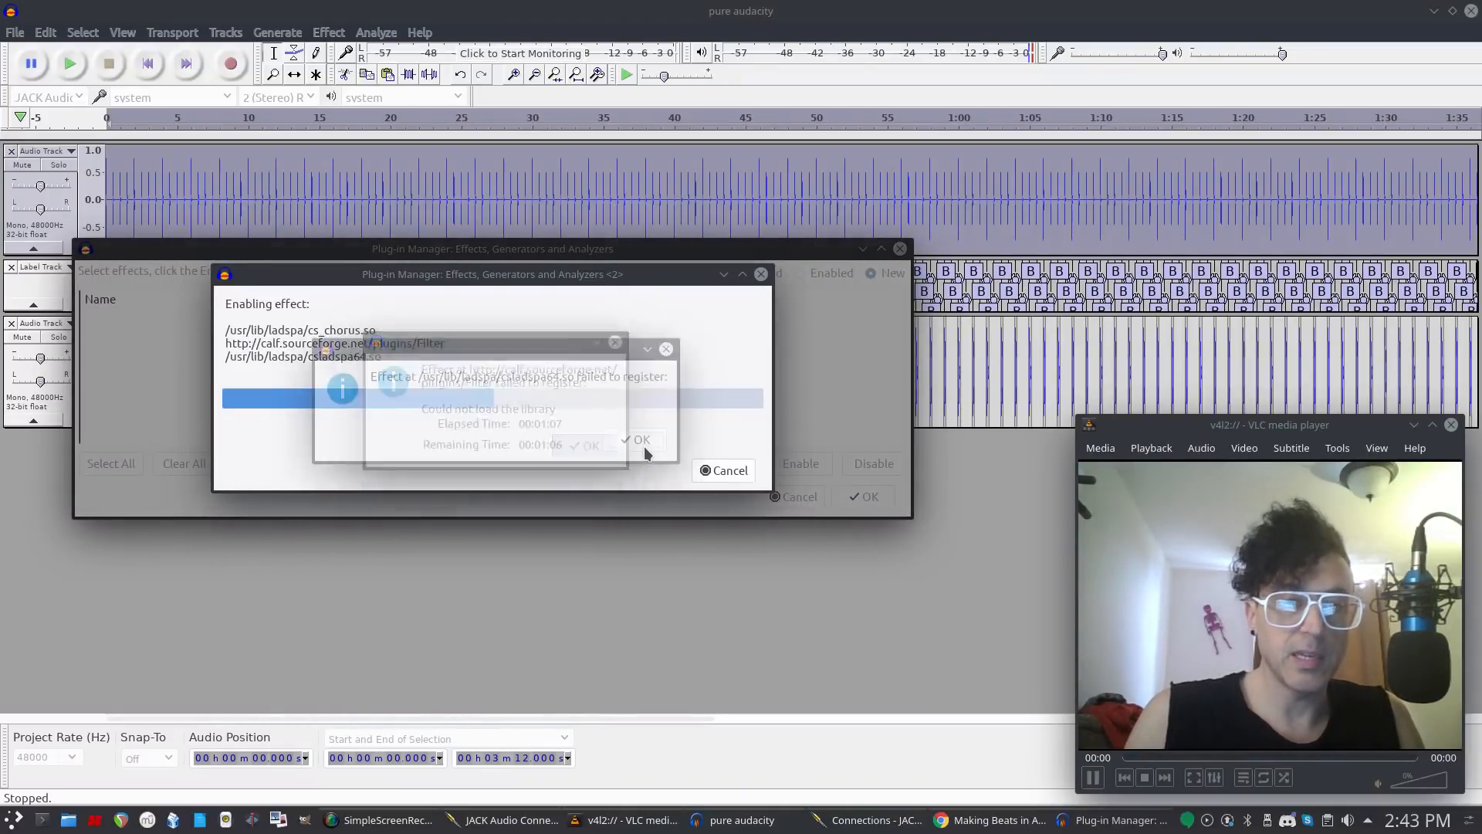
pyautogui.click(643, 446)
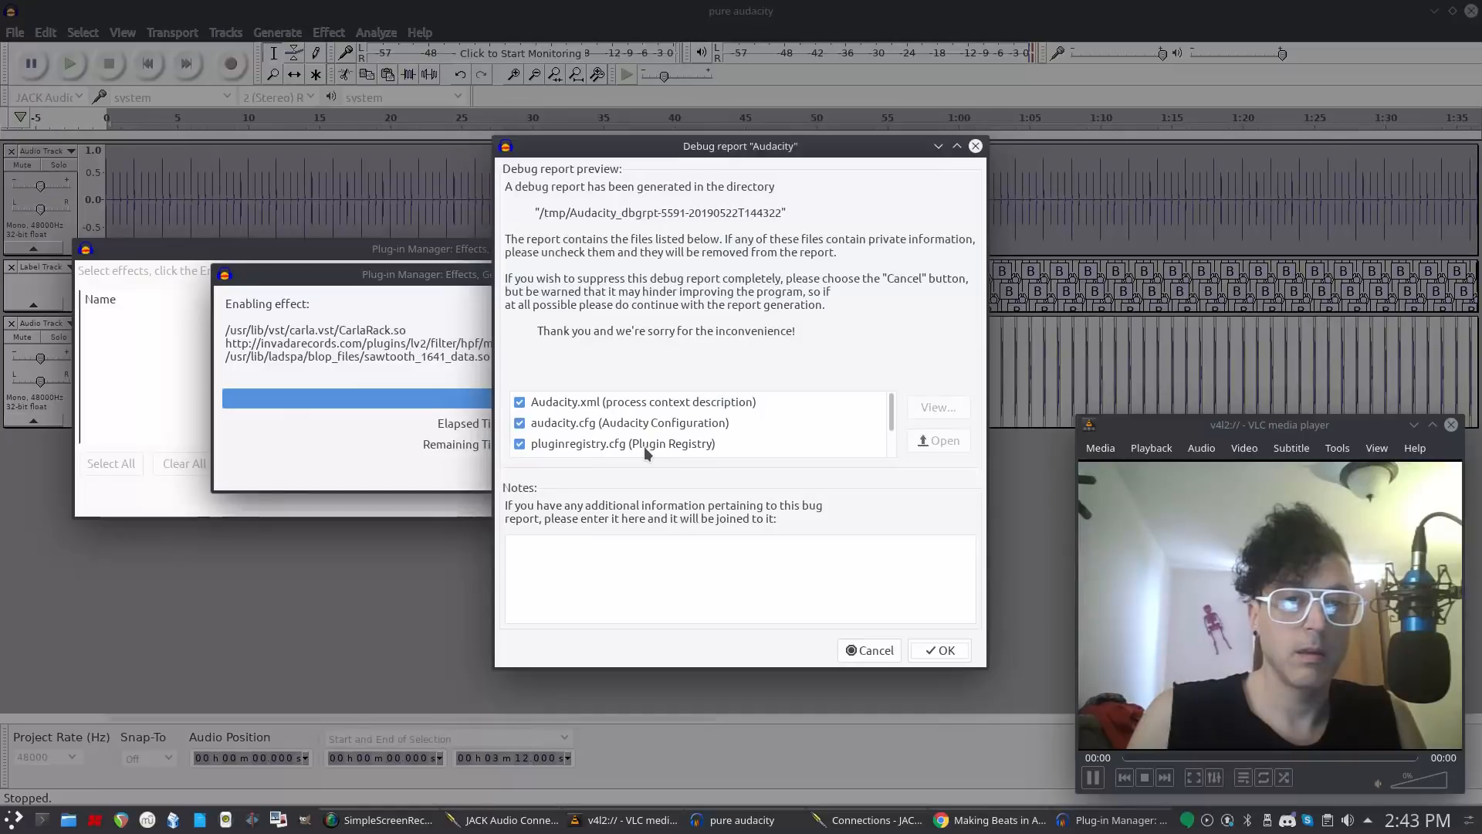
# Generate the Audacity debug report with all listed files and force the frozen plug-in enabling window to terminate.
pyautogui.press('Return')
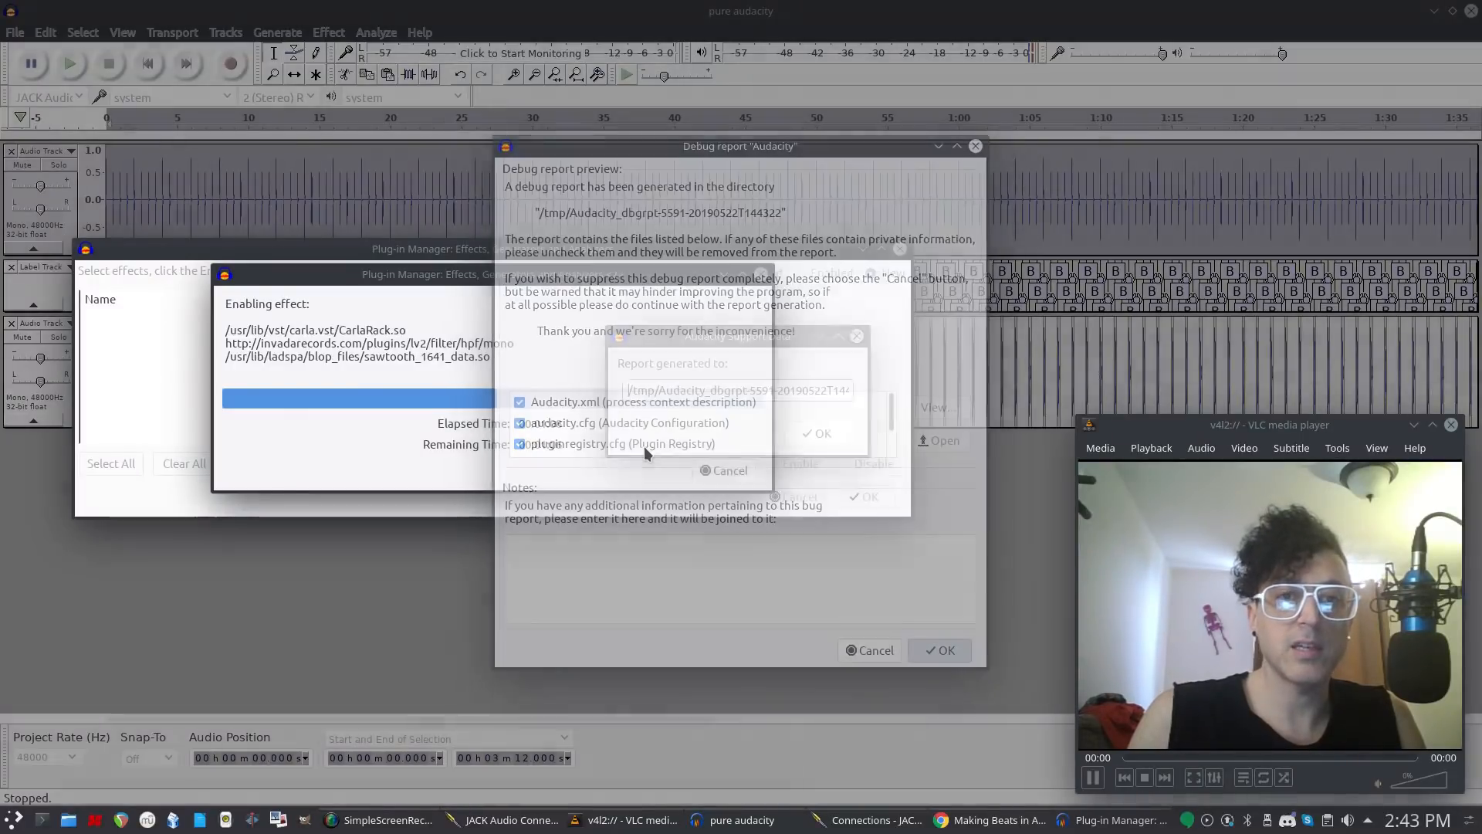
pyautogui.press('Return')
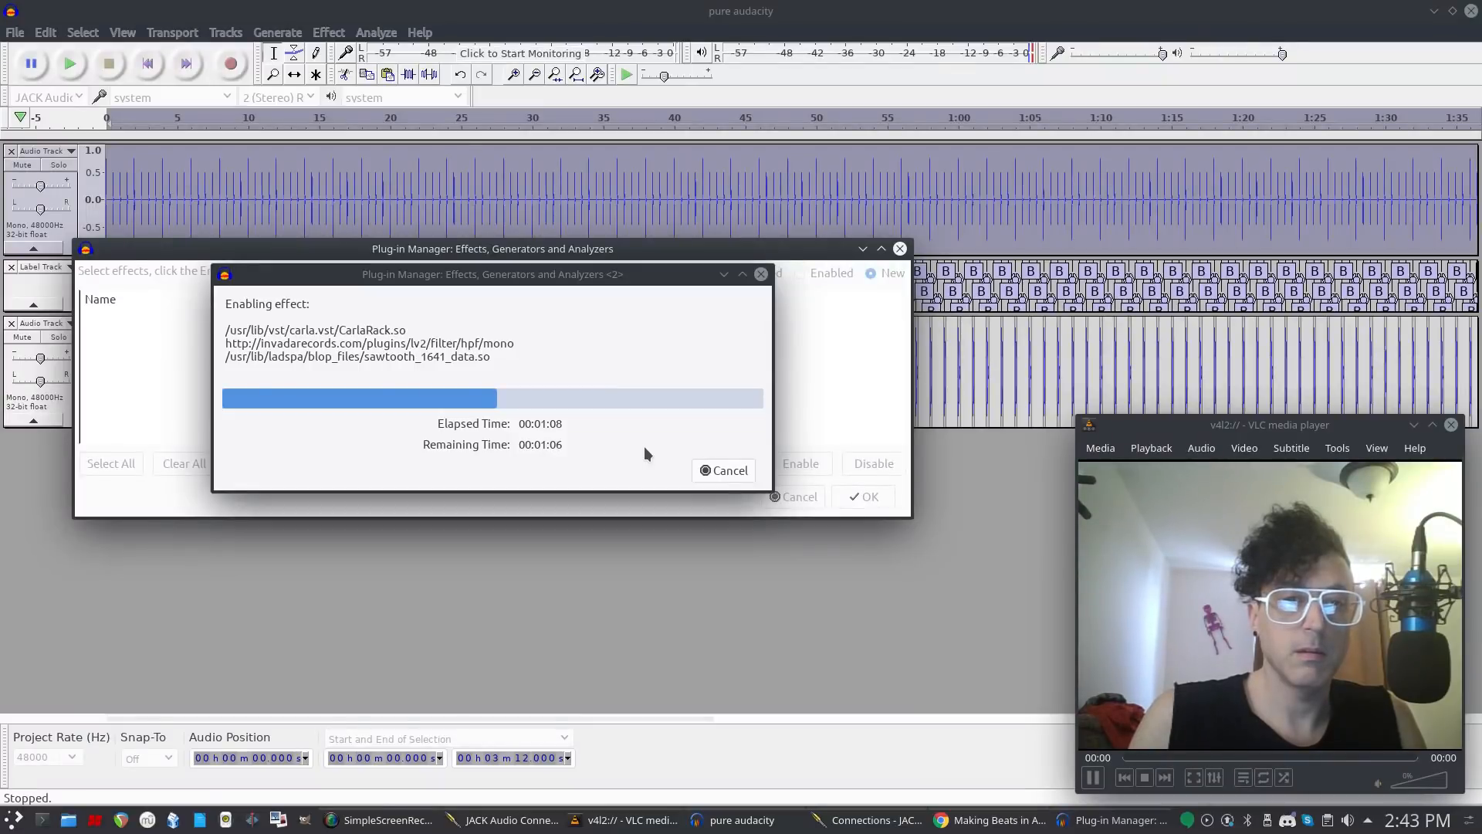
pyautogui.click(650, 278)
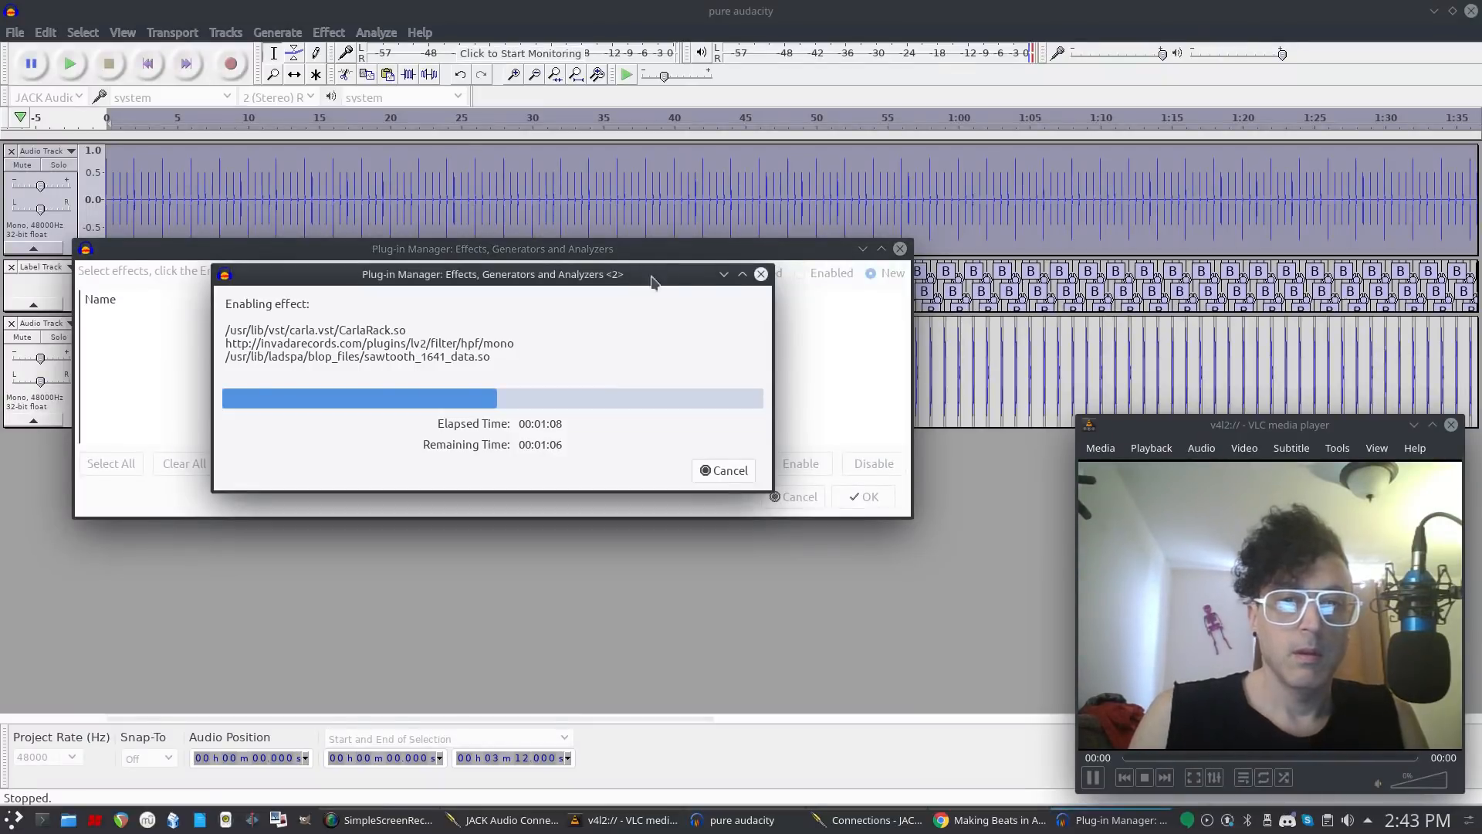
pyautogui.click(760, 253)
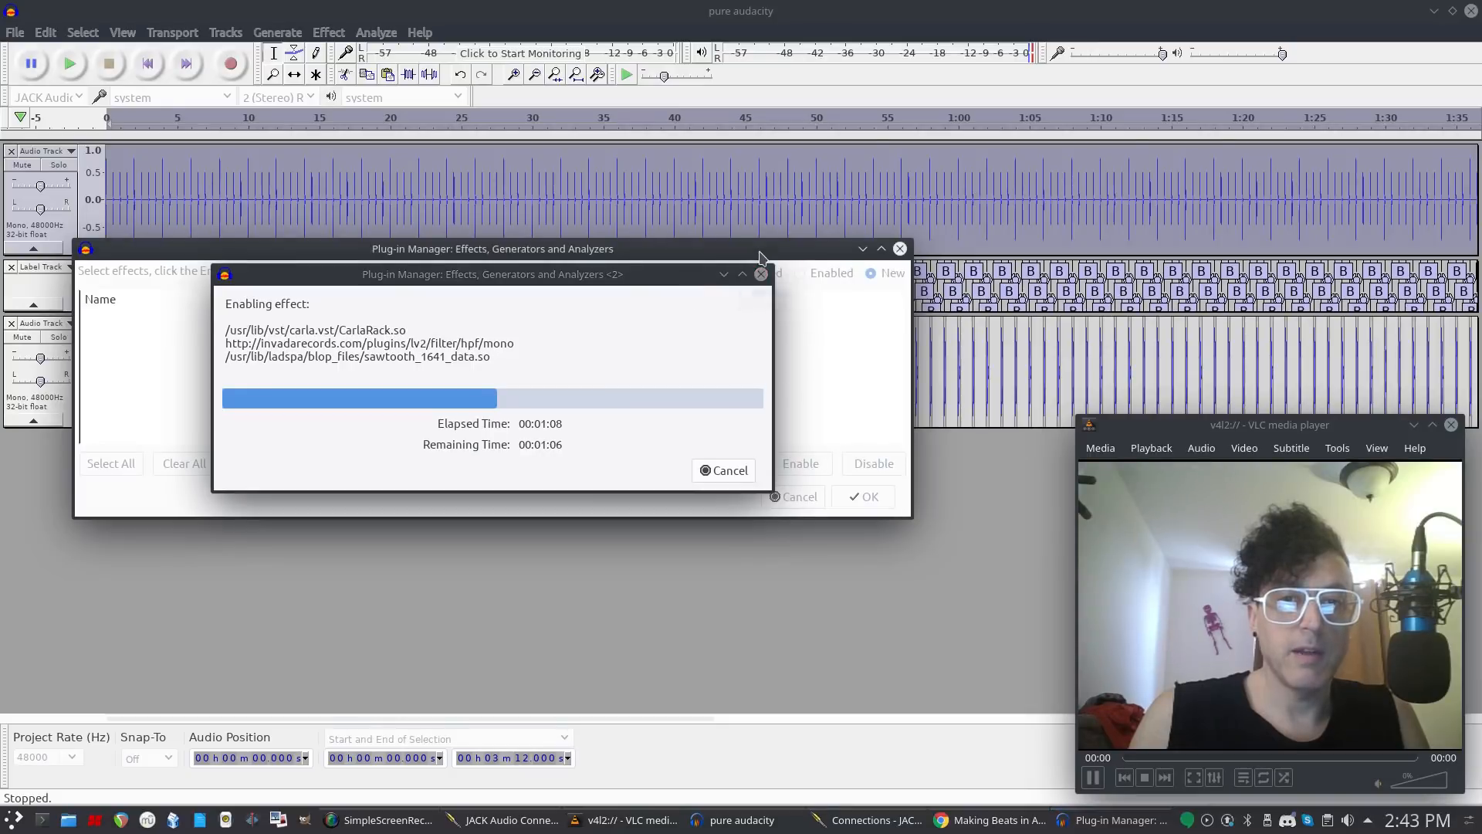
pyautogui.click(761, 276)
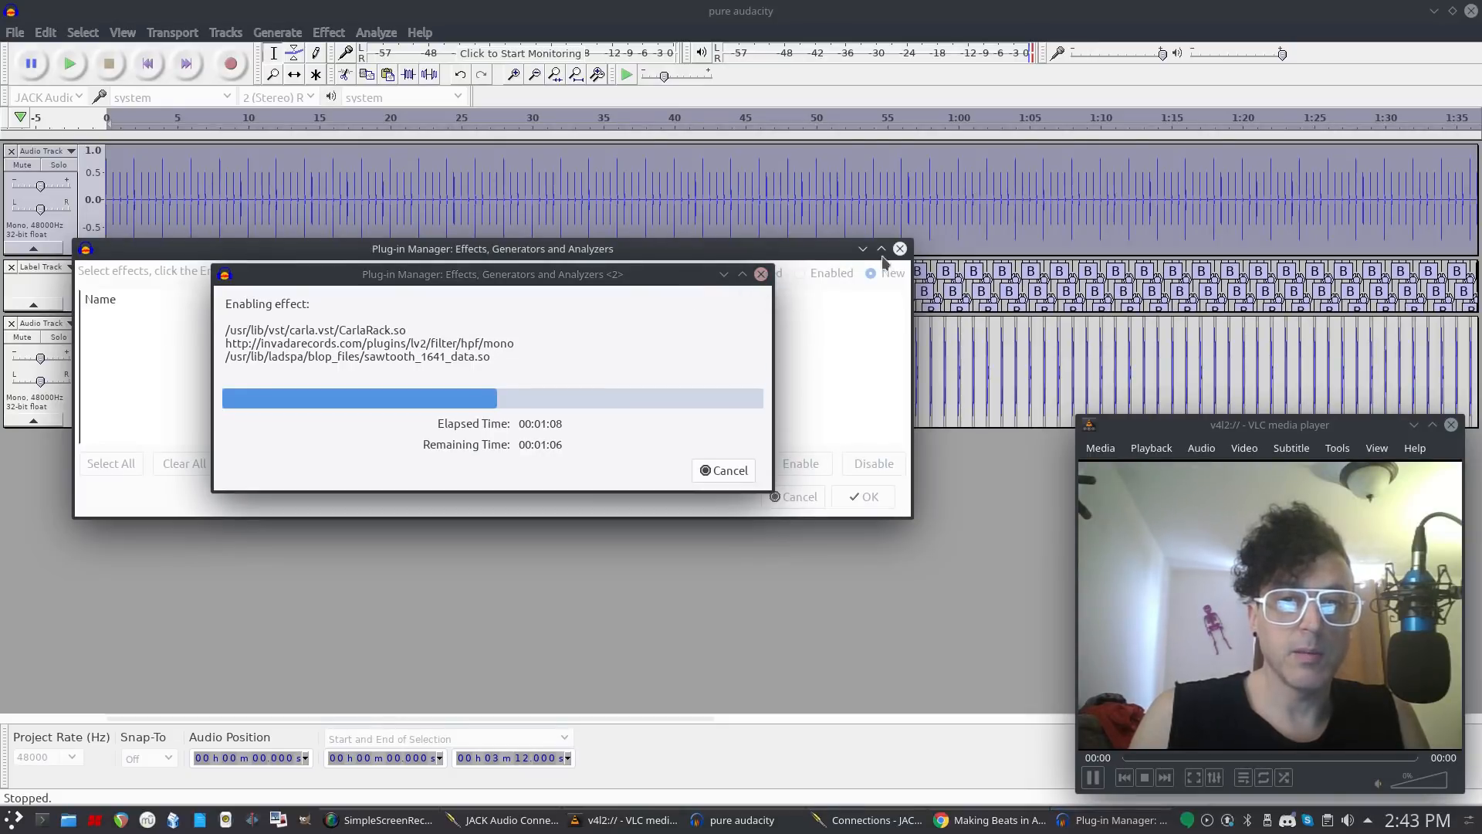
pyautogui.click(673, 277)
pyautogui.click(762, 277)
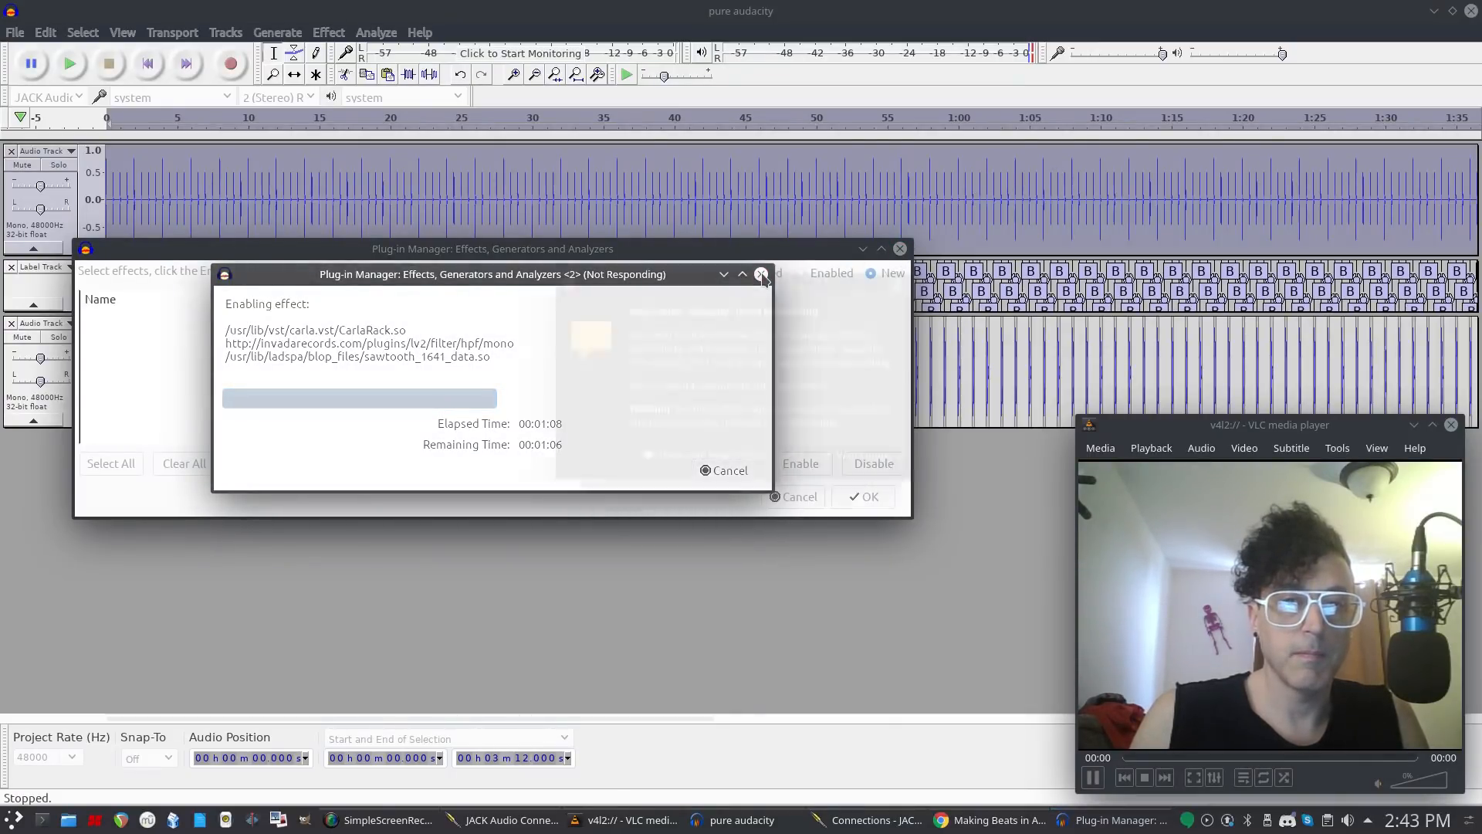
pyautogui.click(757, 457)
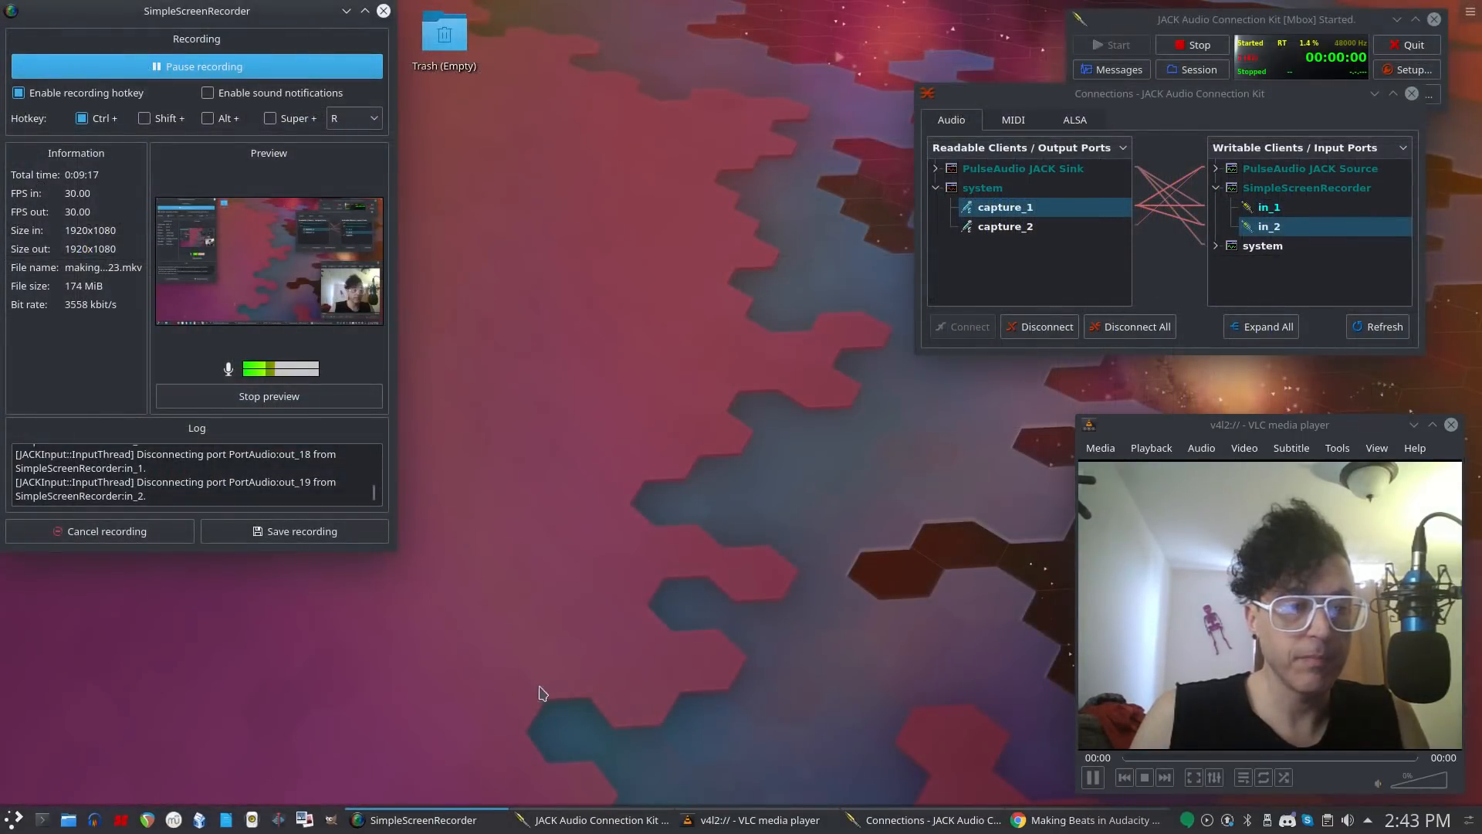
# Restart Audacity and browse for a project to open in the Recordings/Audacity folder on the DATA drive.
pyautogui.click(93, 821)
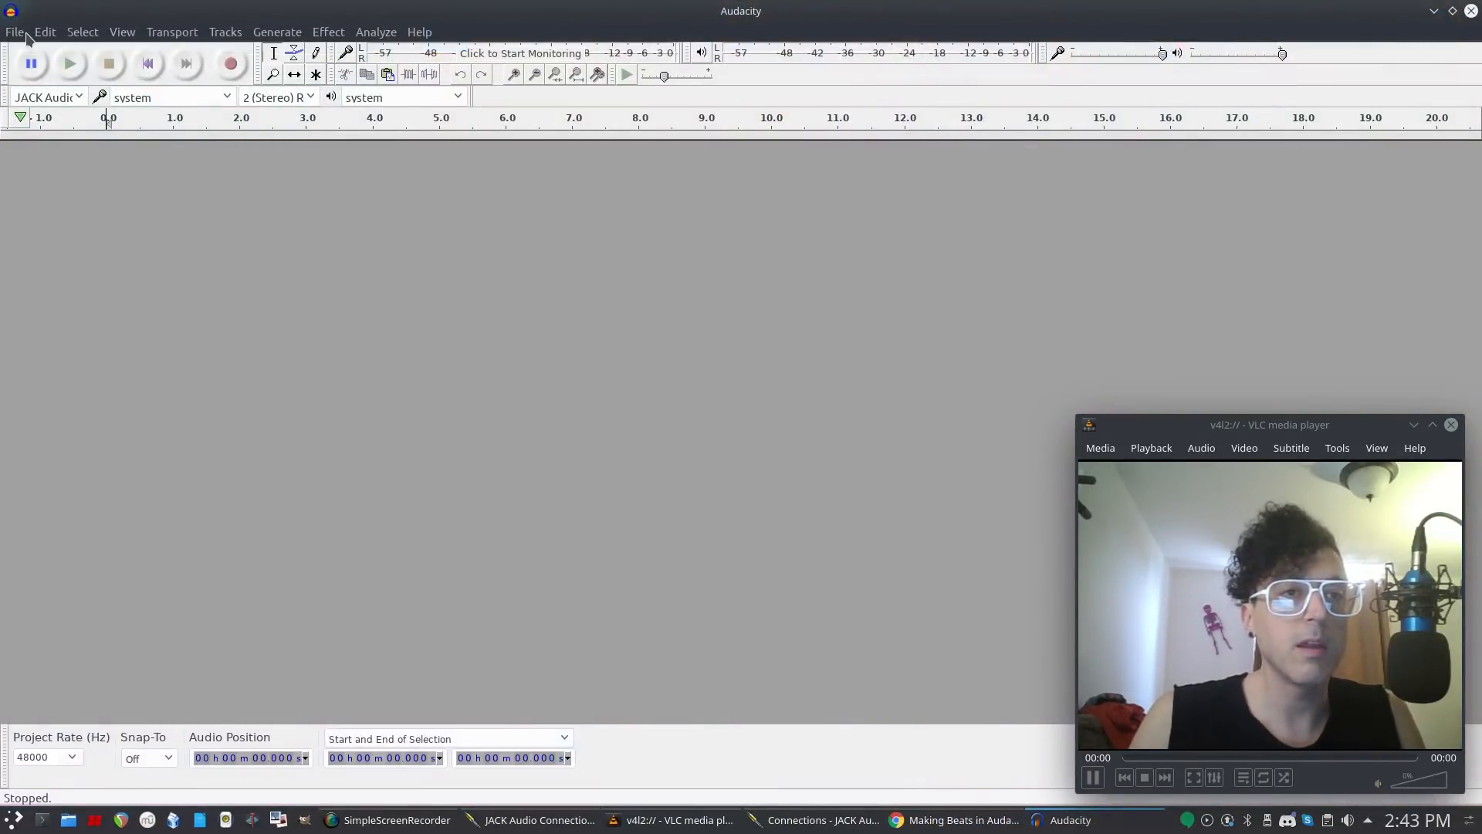
pyautogui.click(17, 33)
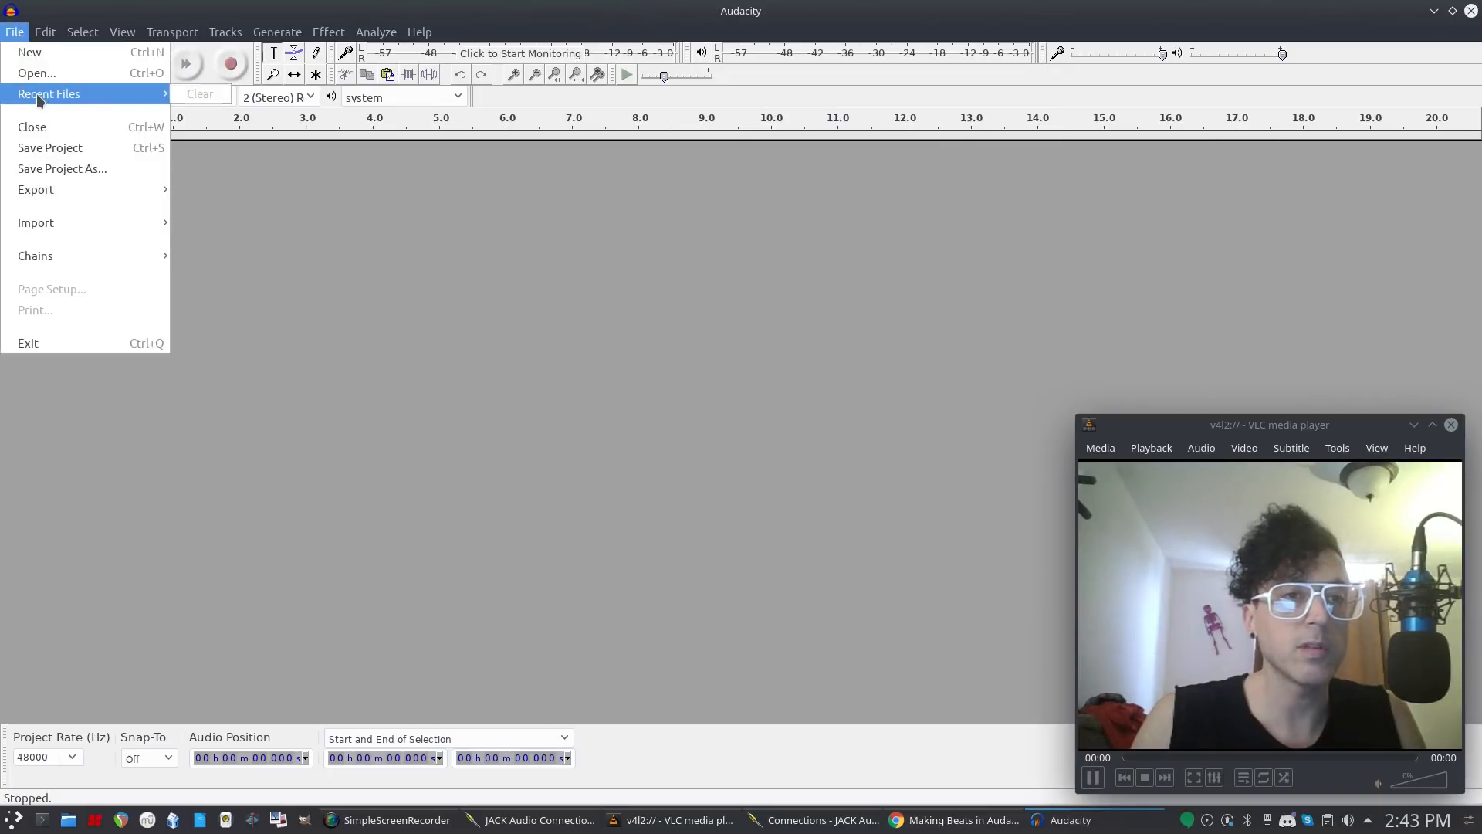
pyautogui.click(36, 72)
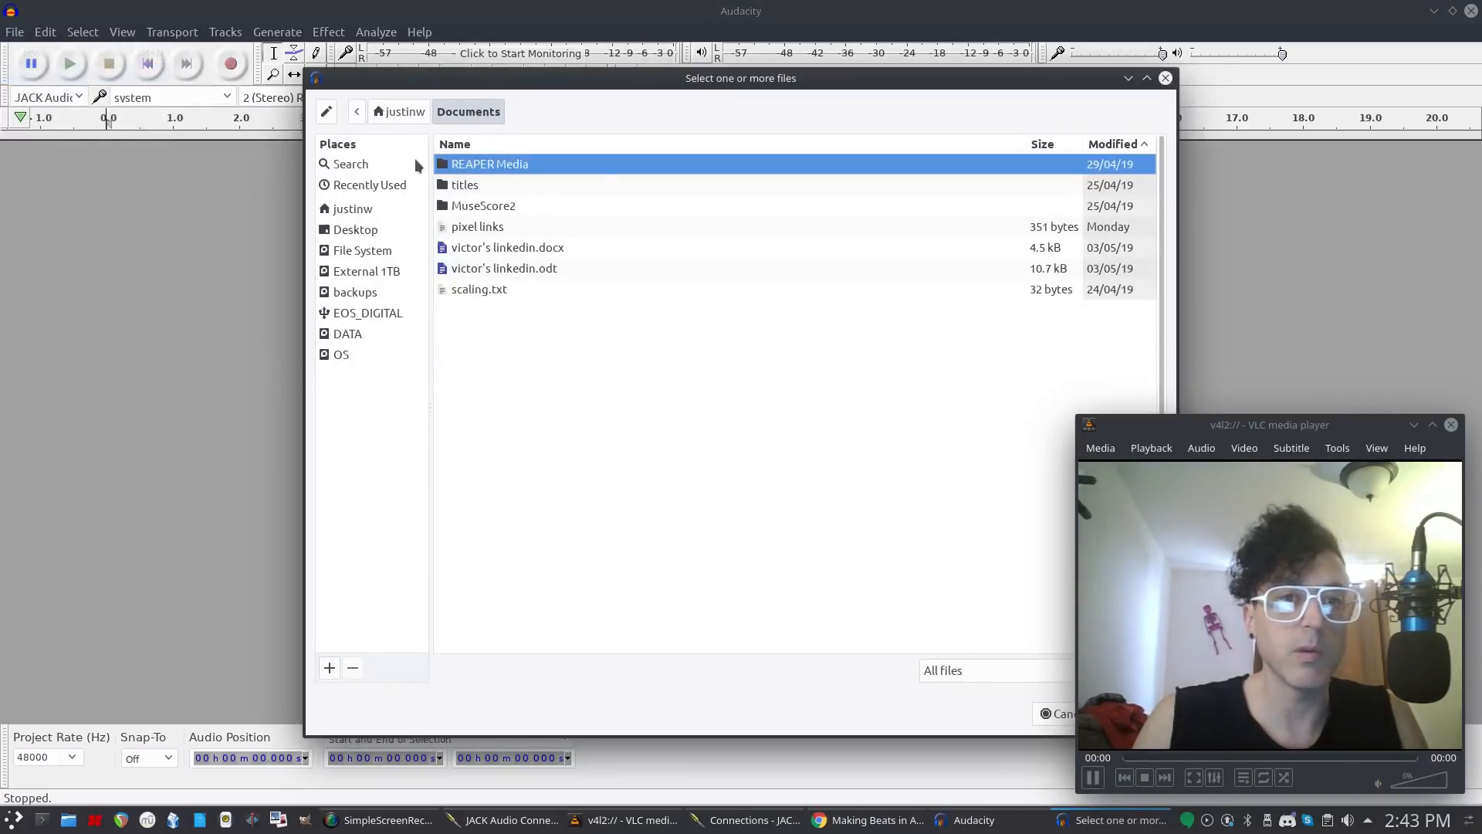
pyautogui.click(352, 335)
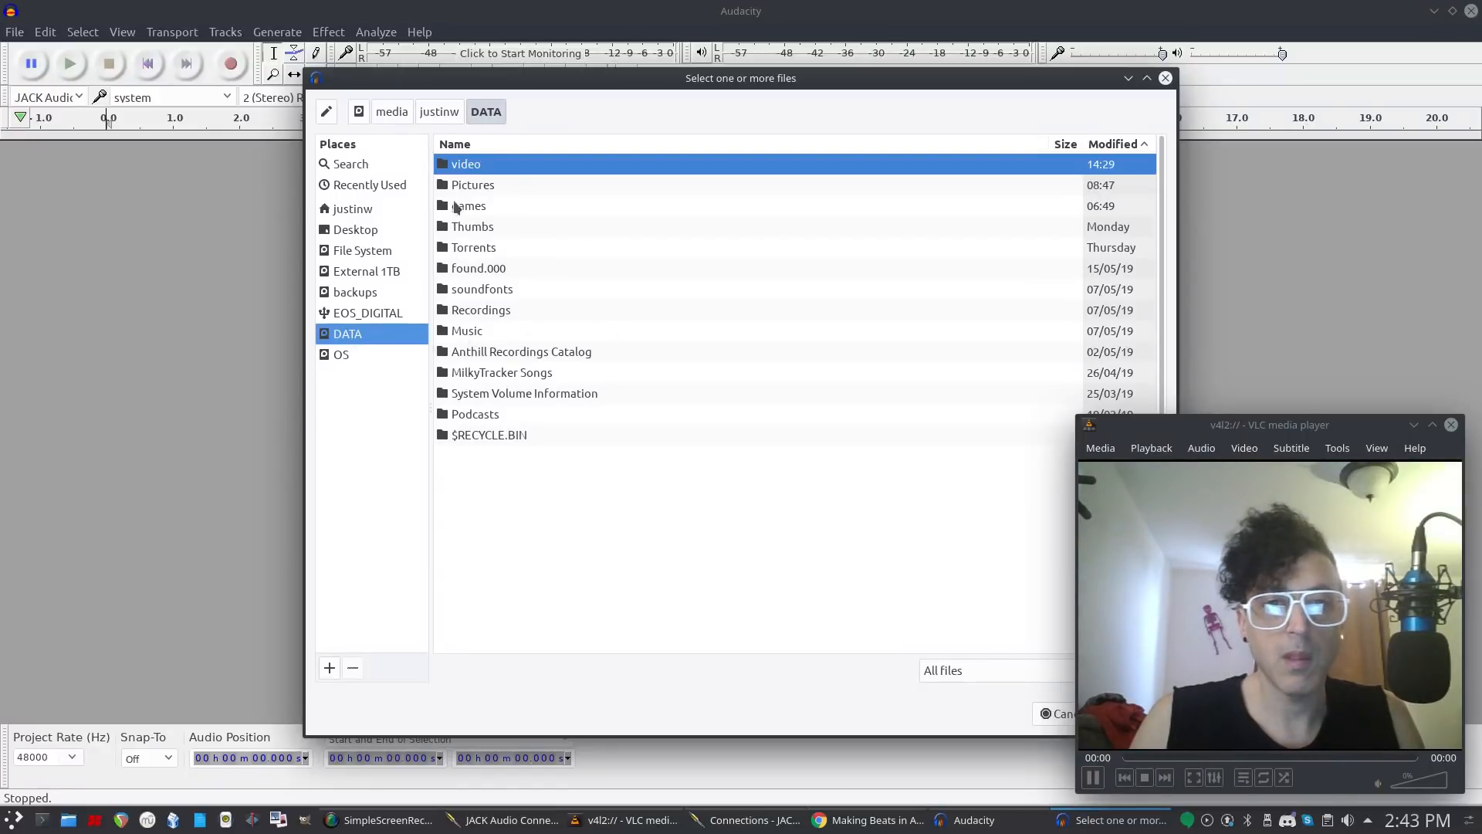
pyautogui.doubleClick(484, 314)
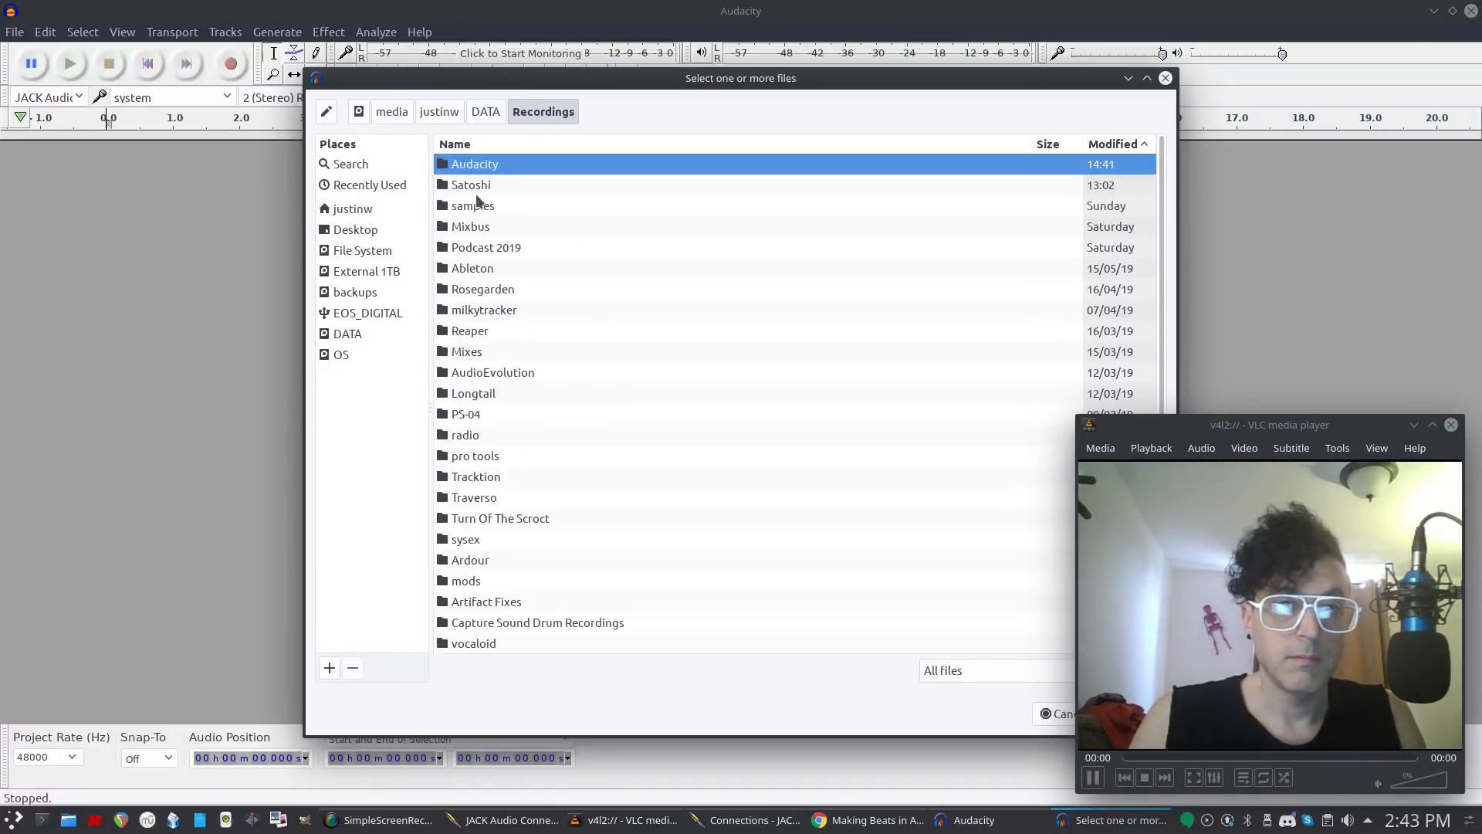
pyautogui.doubleClick(469, 167)
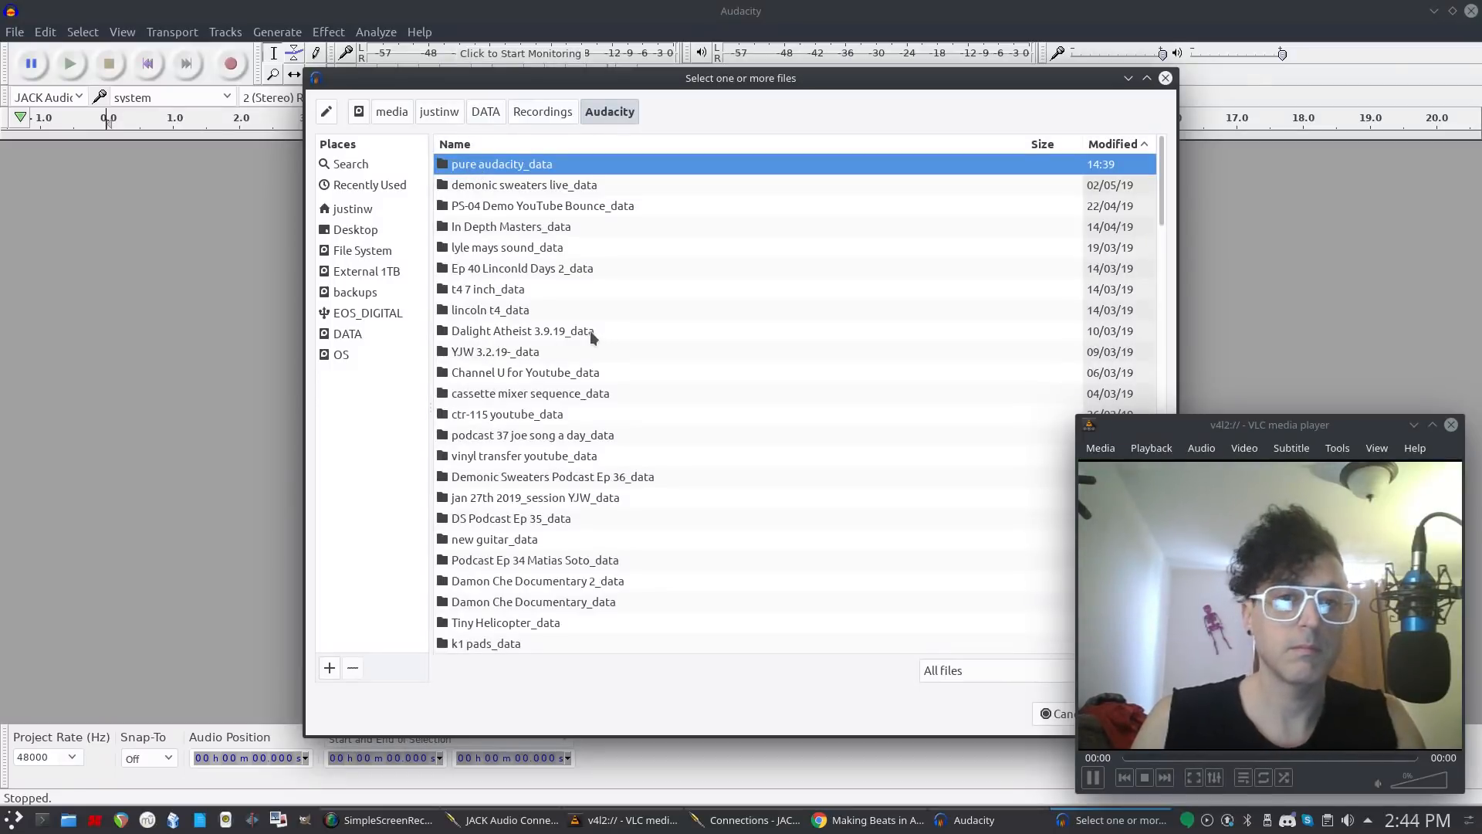
# Find and open the project pure audacity.aup, continuing without deleting the orphan block files.
pyautogui.click(591, 352)
pyautogui.write('pure aud')
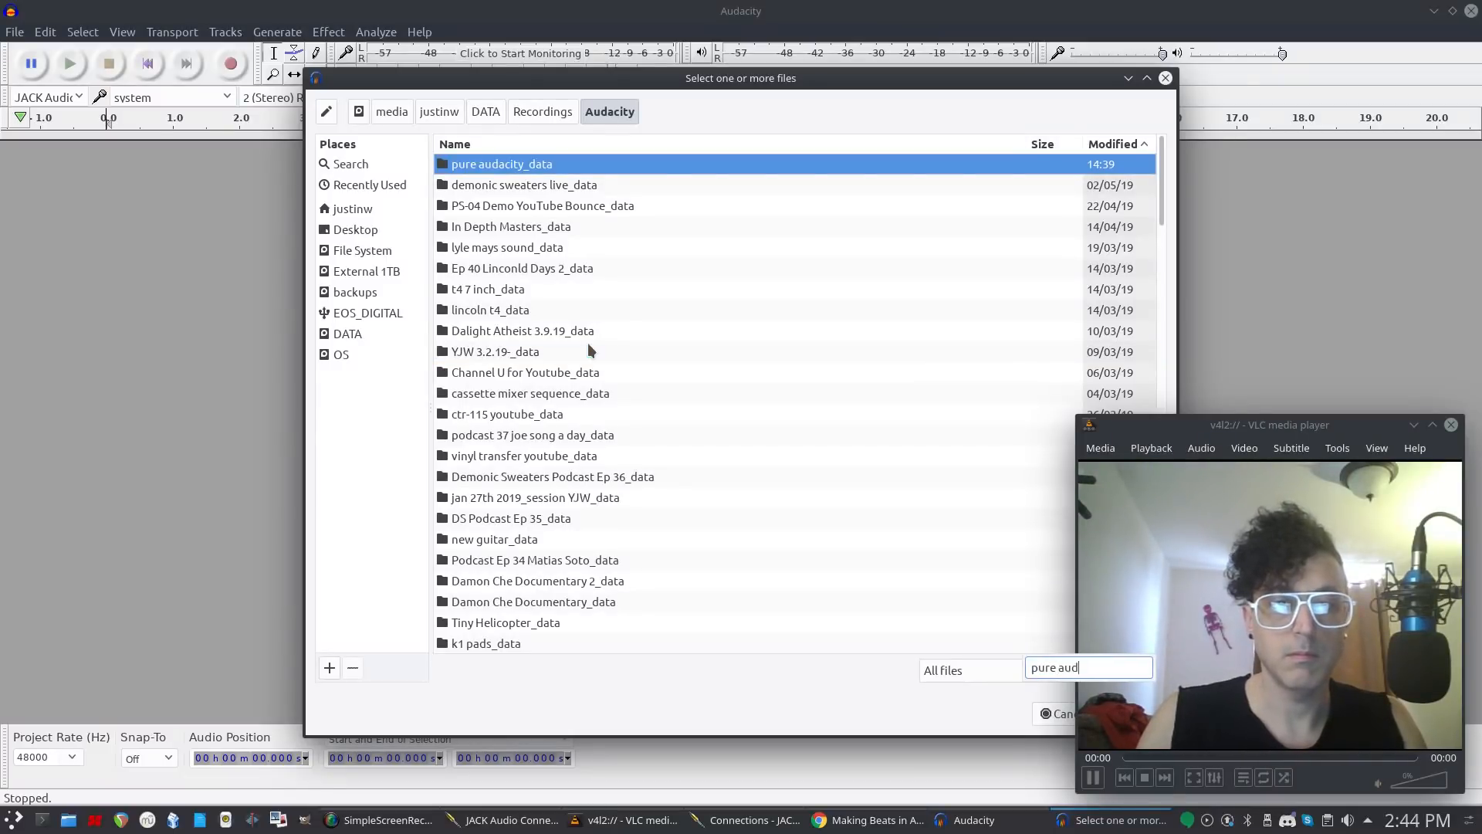
pyautogui.press('Down')
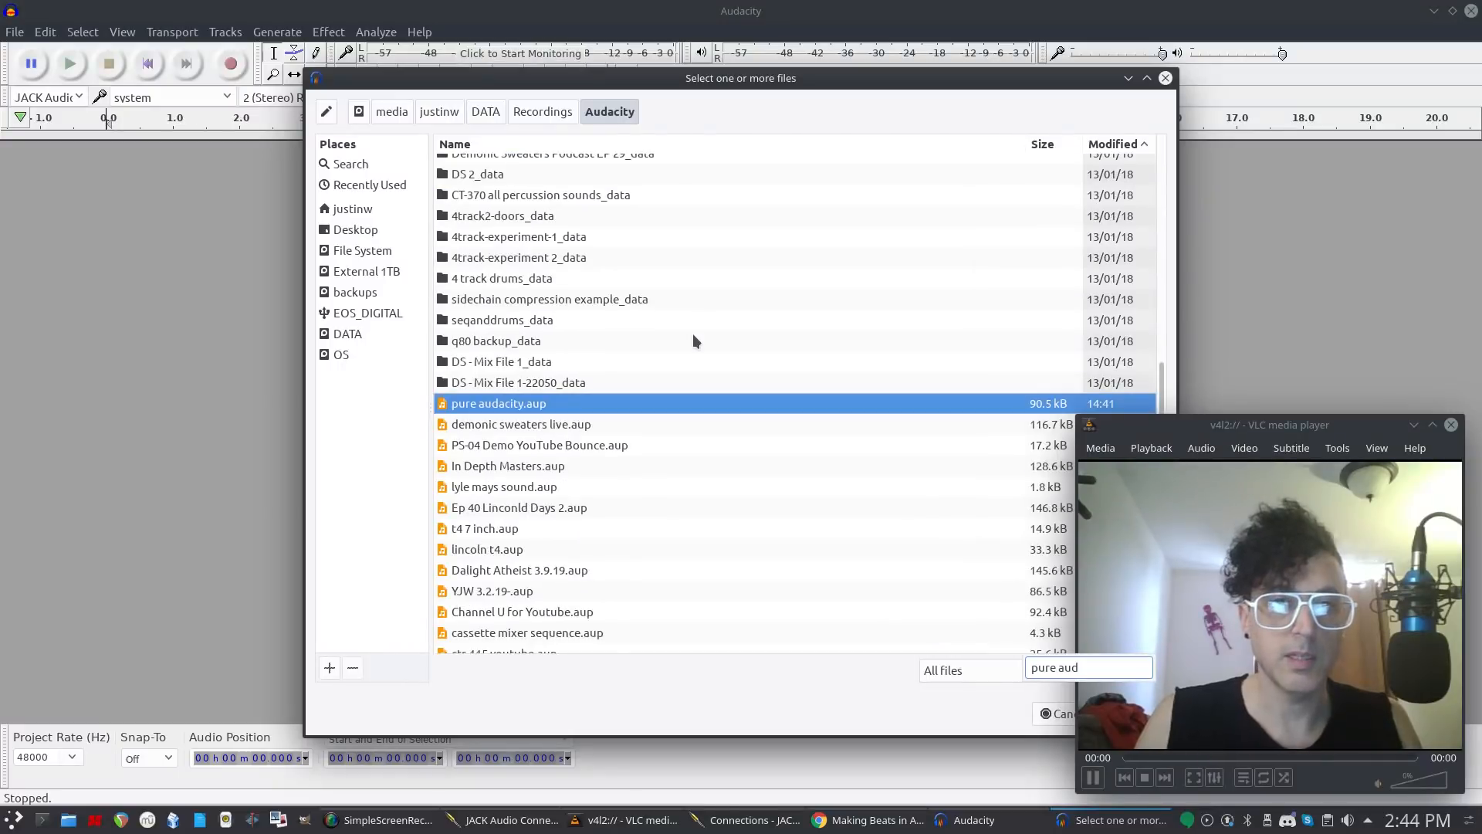
pyautogui.doubleClick(502, 404)
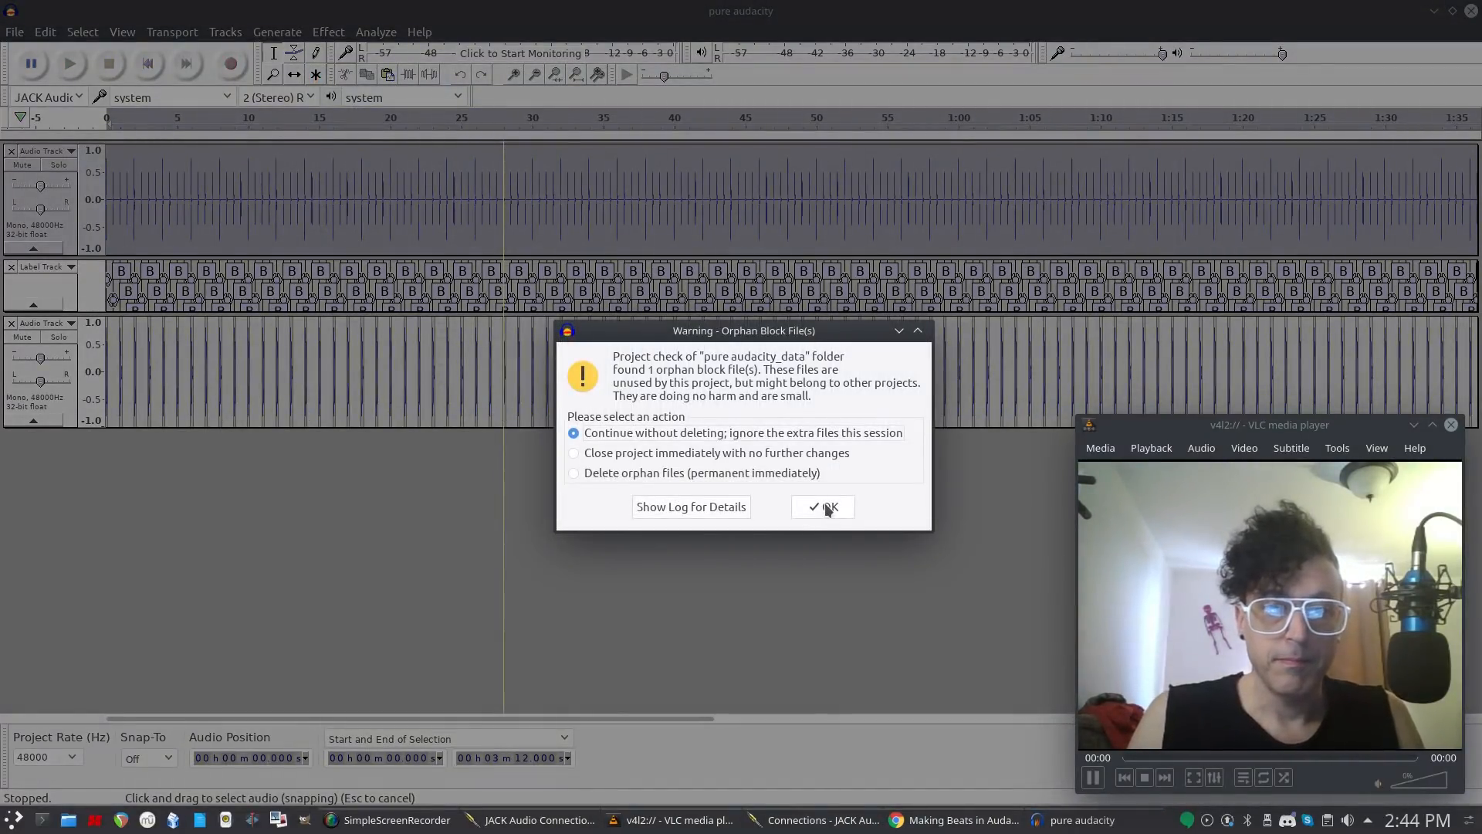
pyautogui.click(826, 508)
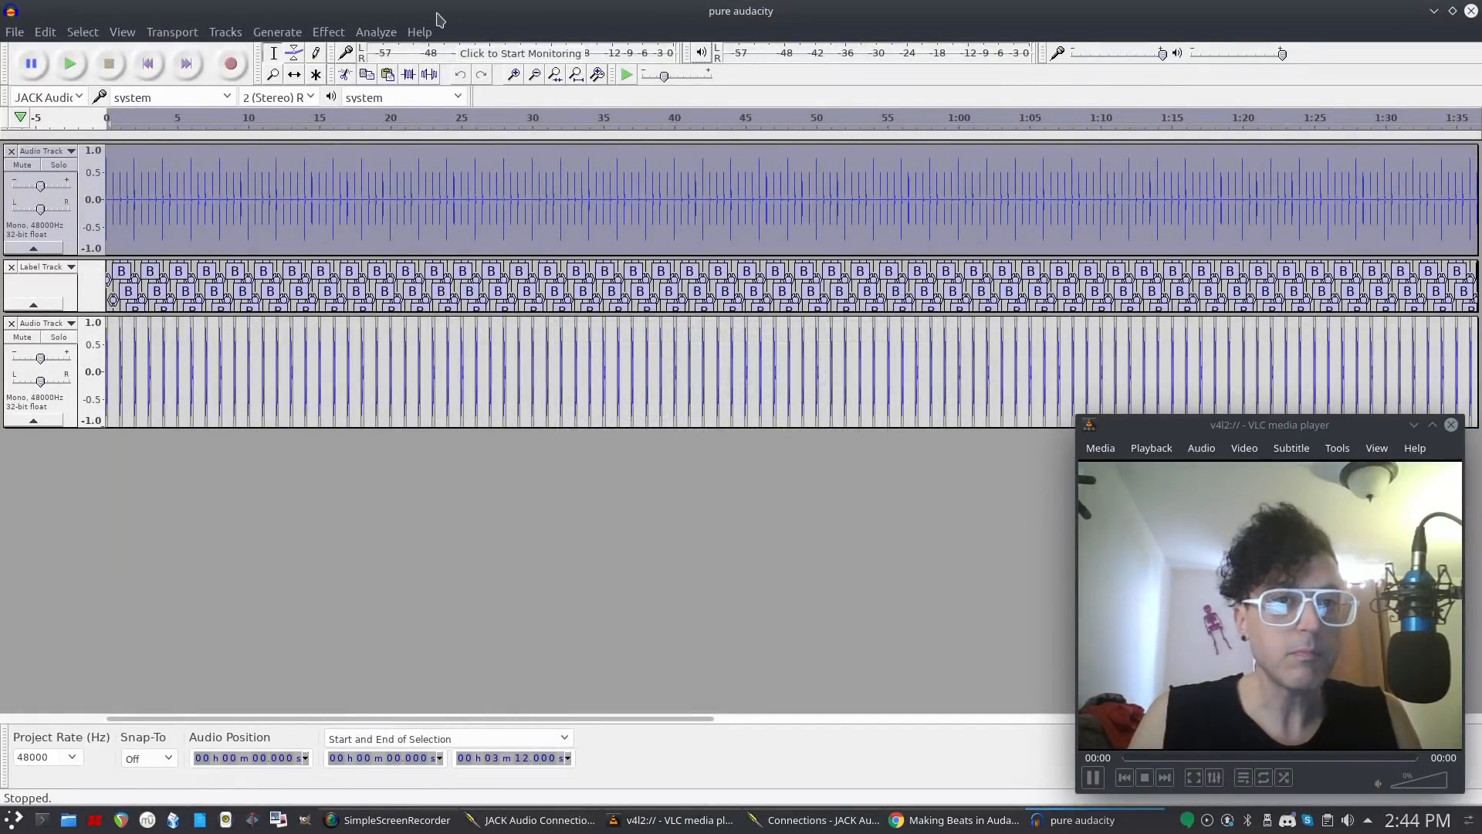
# Check which effects are available, reopen the Plug-in Manager and filter its list to new plug-ins.
pyautogui.click(324, 32)
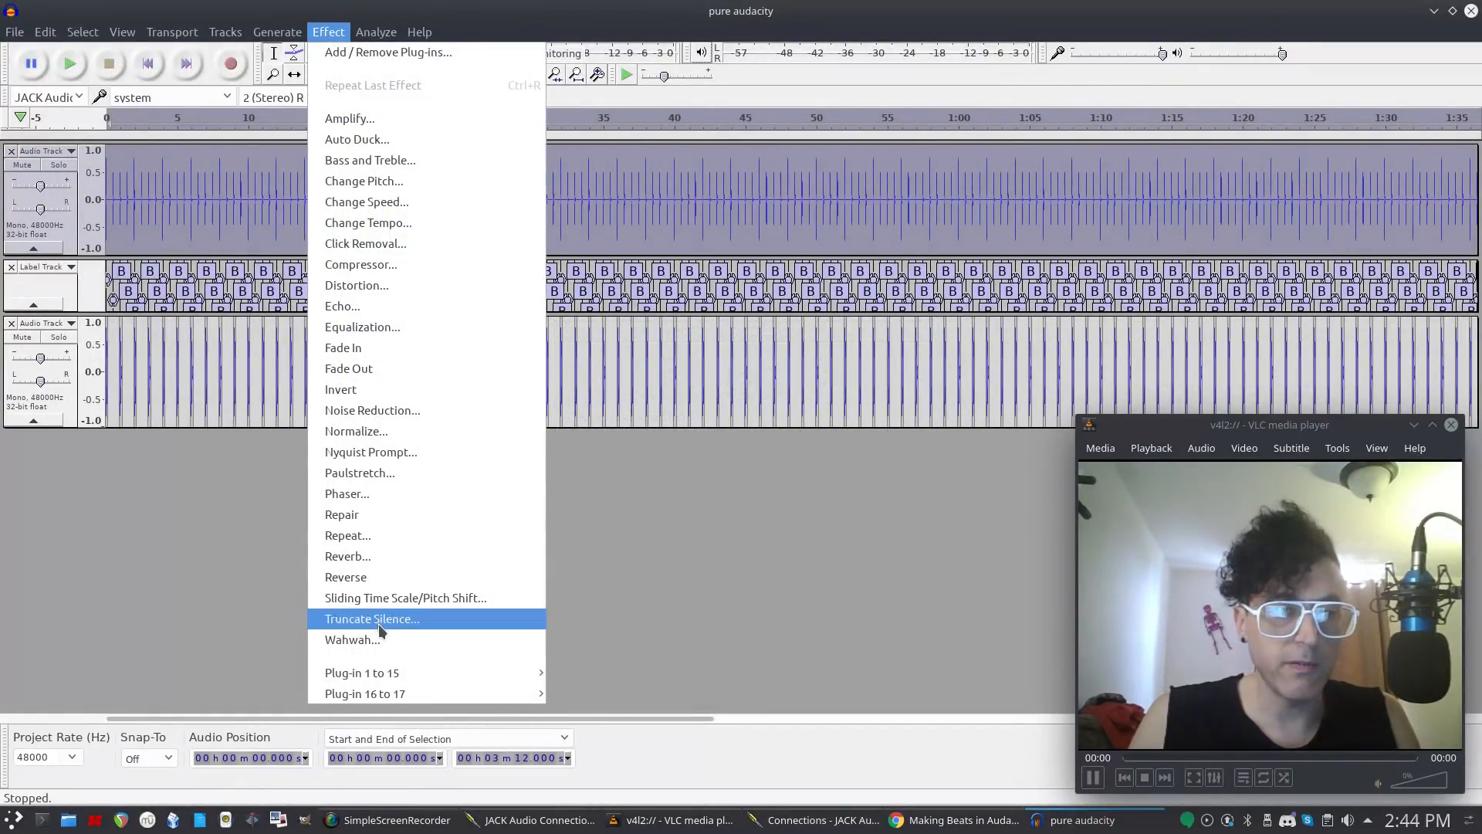
pyautogui.moveTo(384, 675)
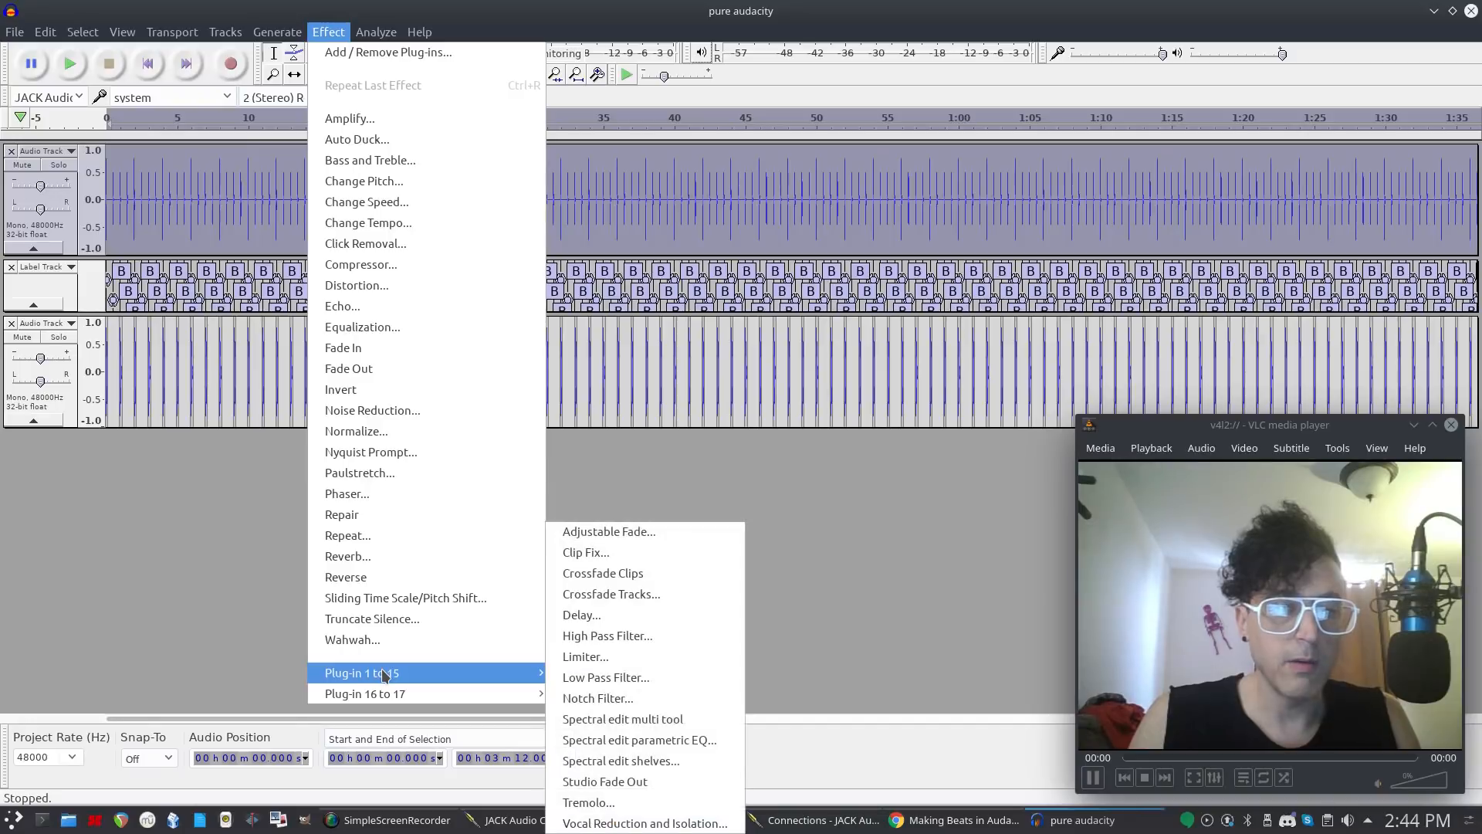
pyautogui.click(367, 53)
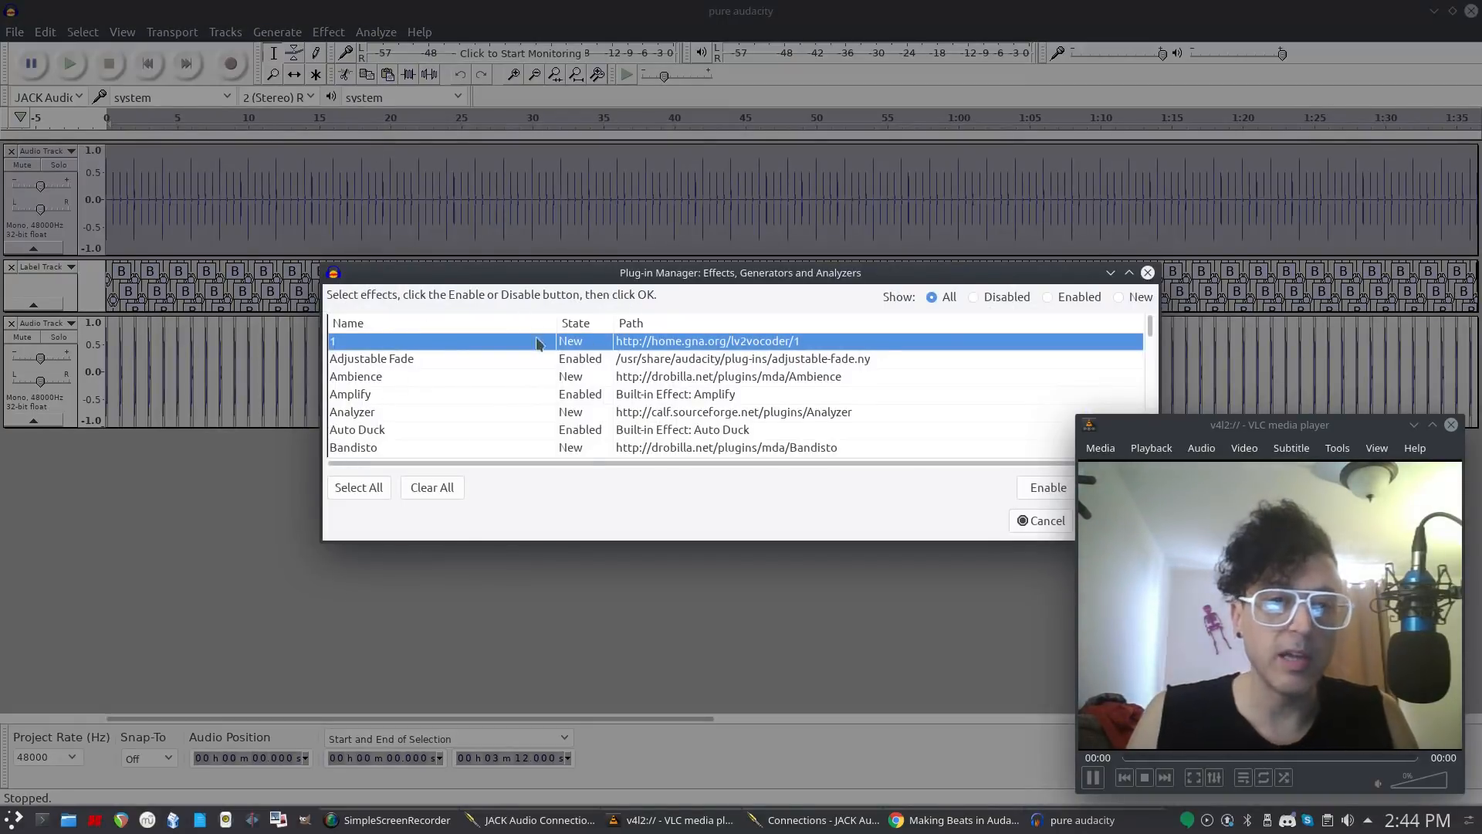
pyautogui.click(674, 378)
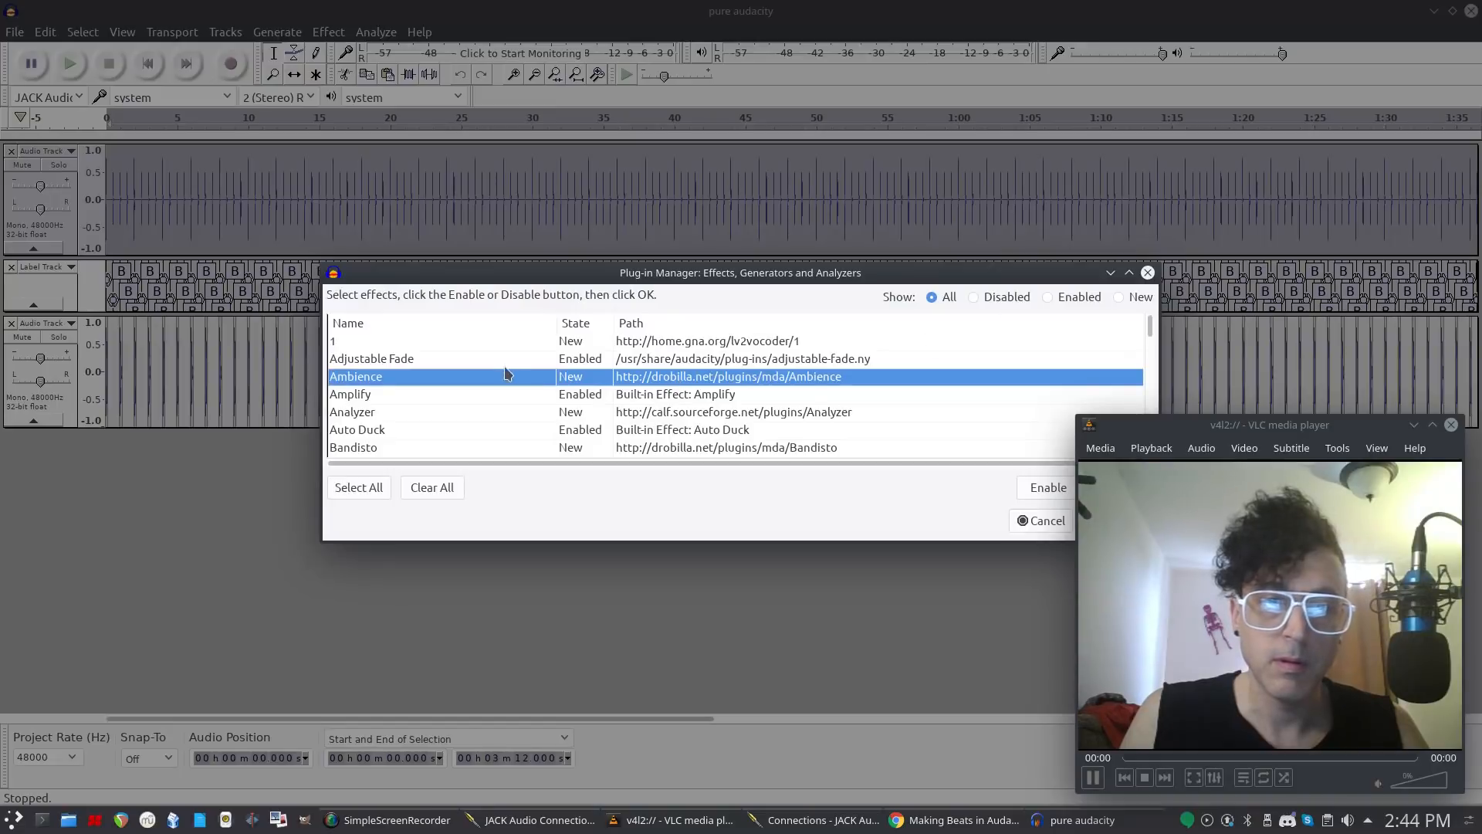
pyautogui.click(984, 296)
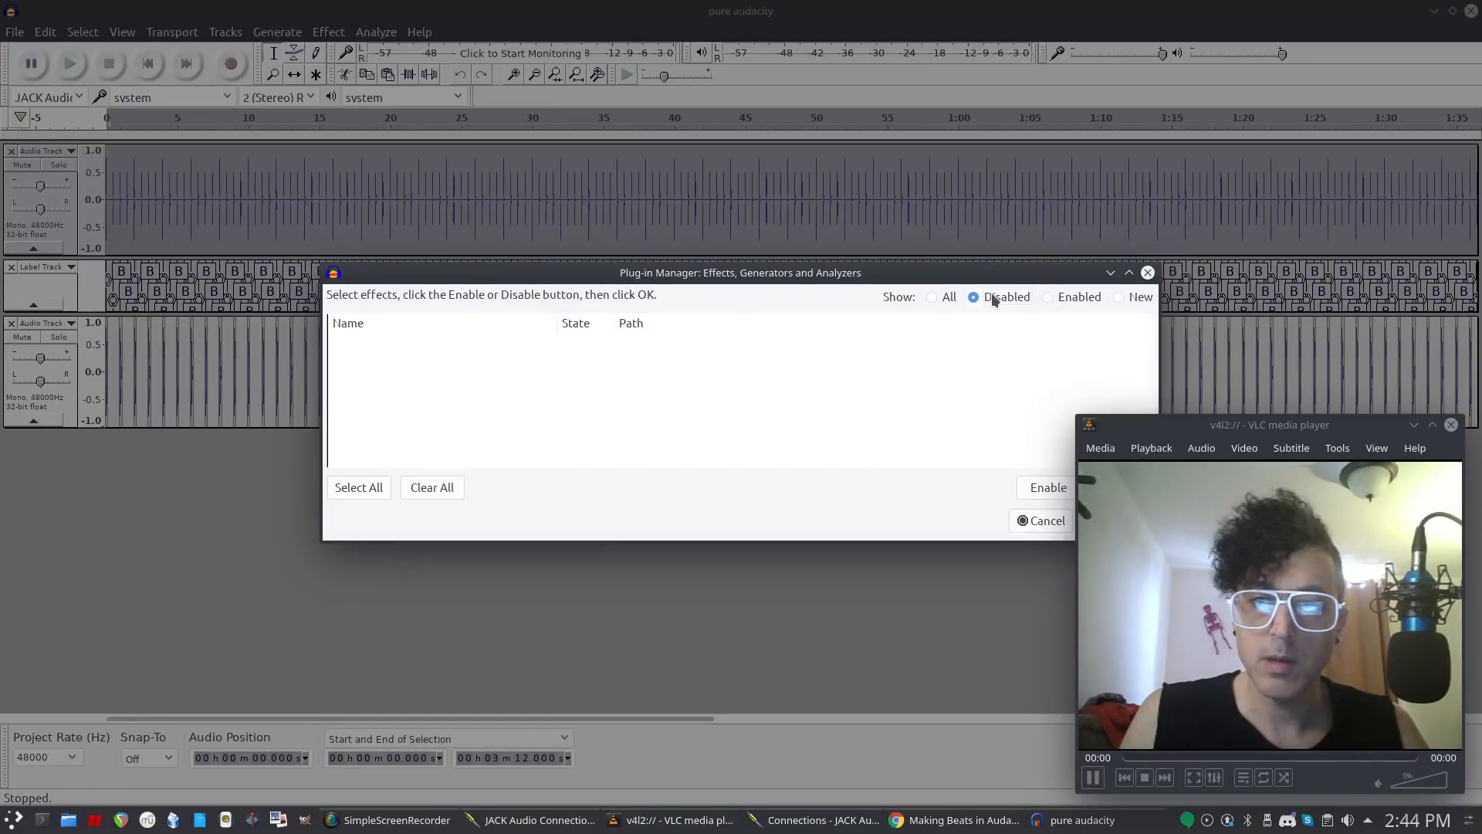
pyautogui.click(1127, 298)
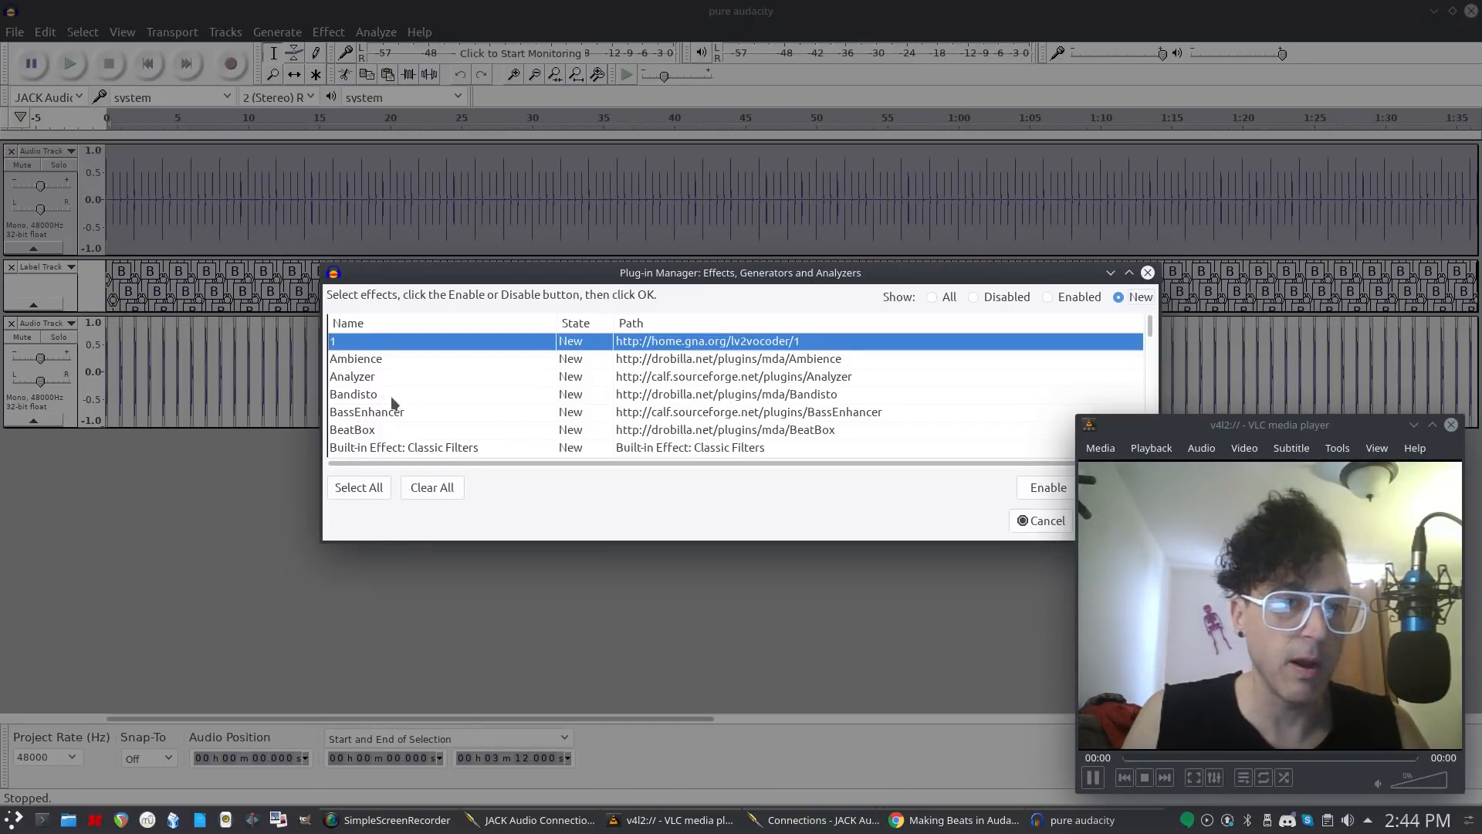
# Enable the group of new plug-ins ending at EPiano, including DubDelay and Dynamics.
pyautogui.scroll(-2, 400, 409)
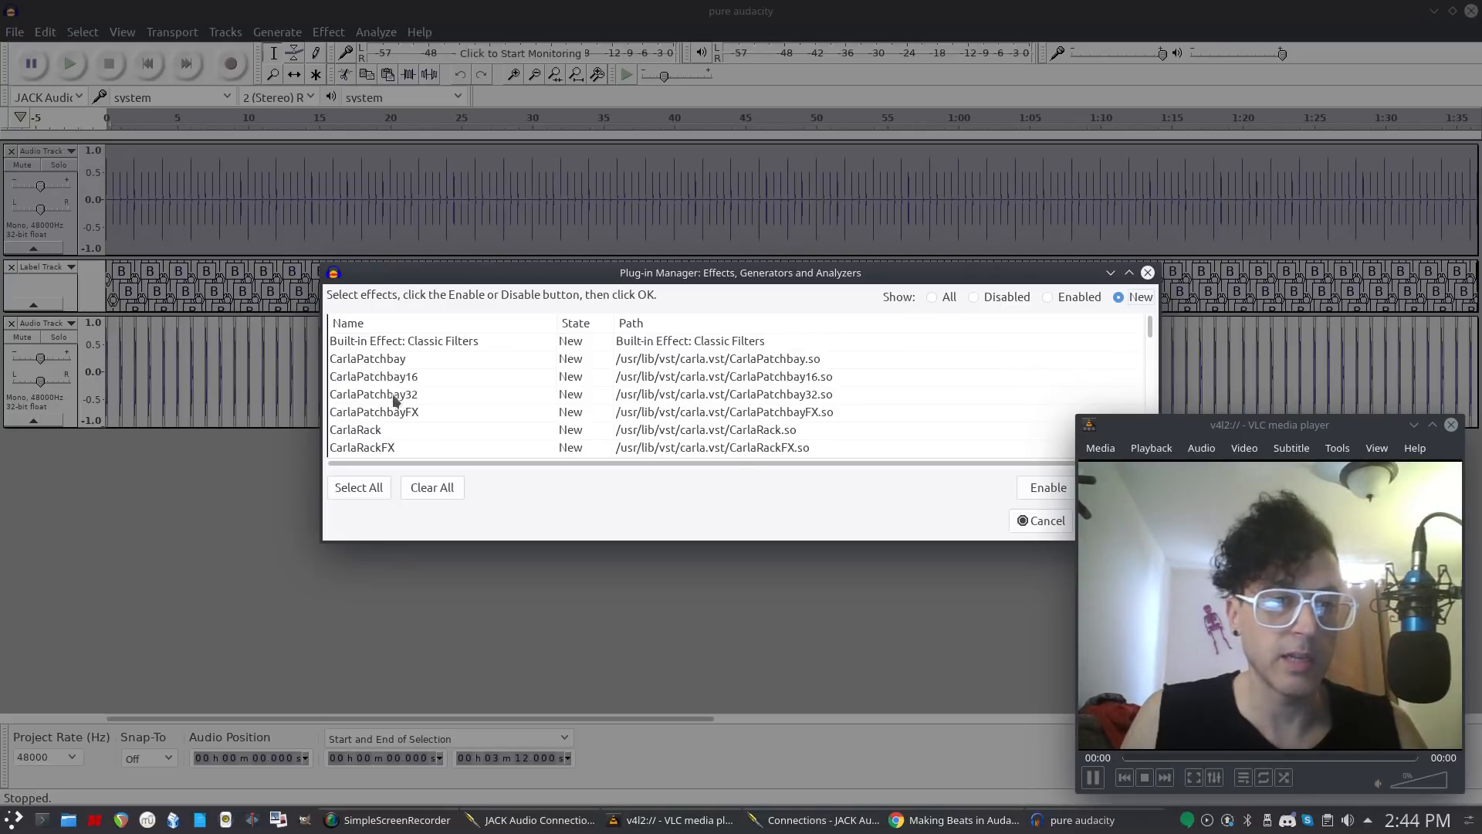
pyautogui.scroll(-3, 400, 399)
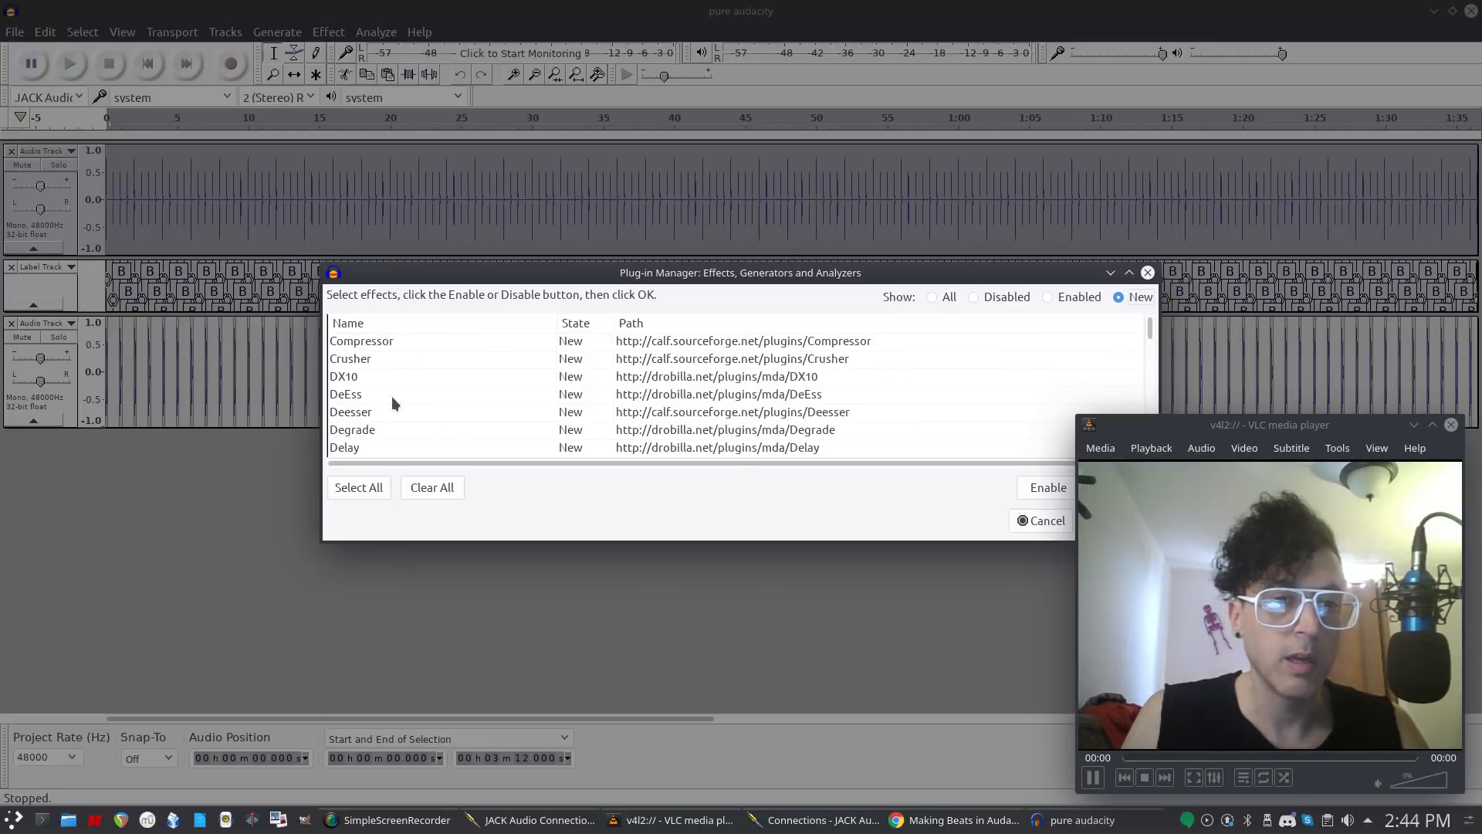
pyautogui.click(377, 359)
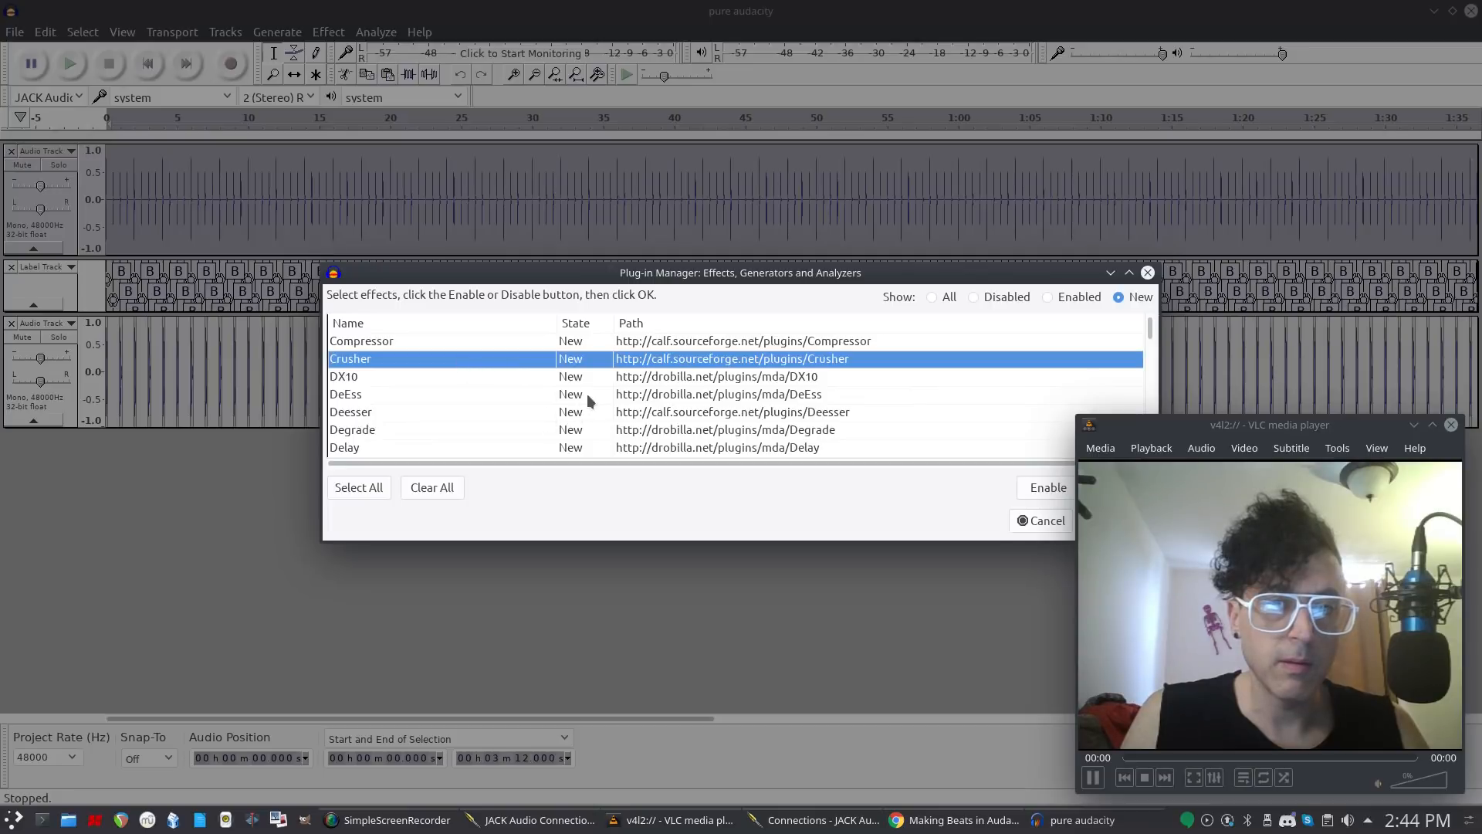
pyautogui.scroll(2, 653, 352)
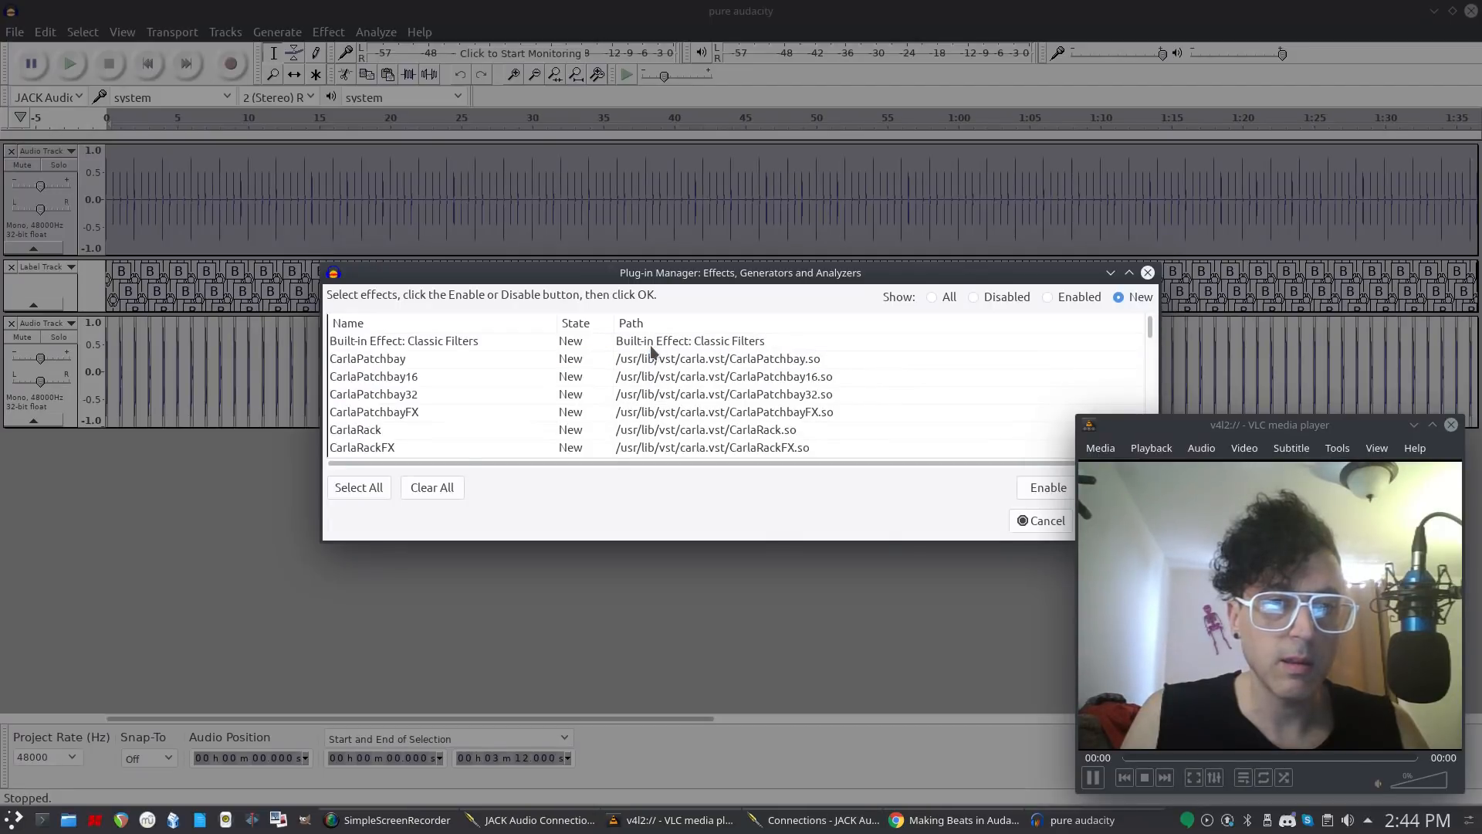
pyautogui.scroll(-5, 519, 373)
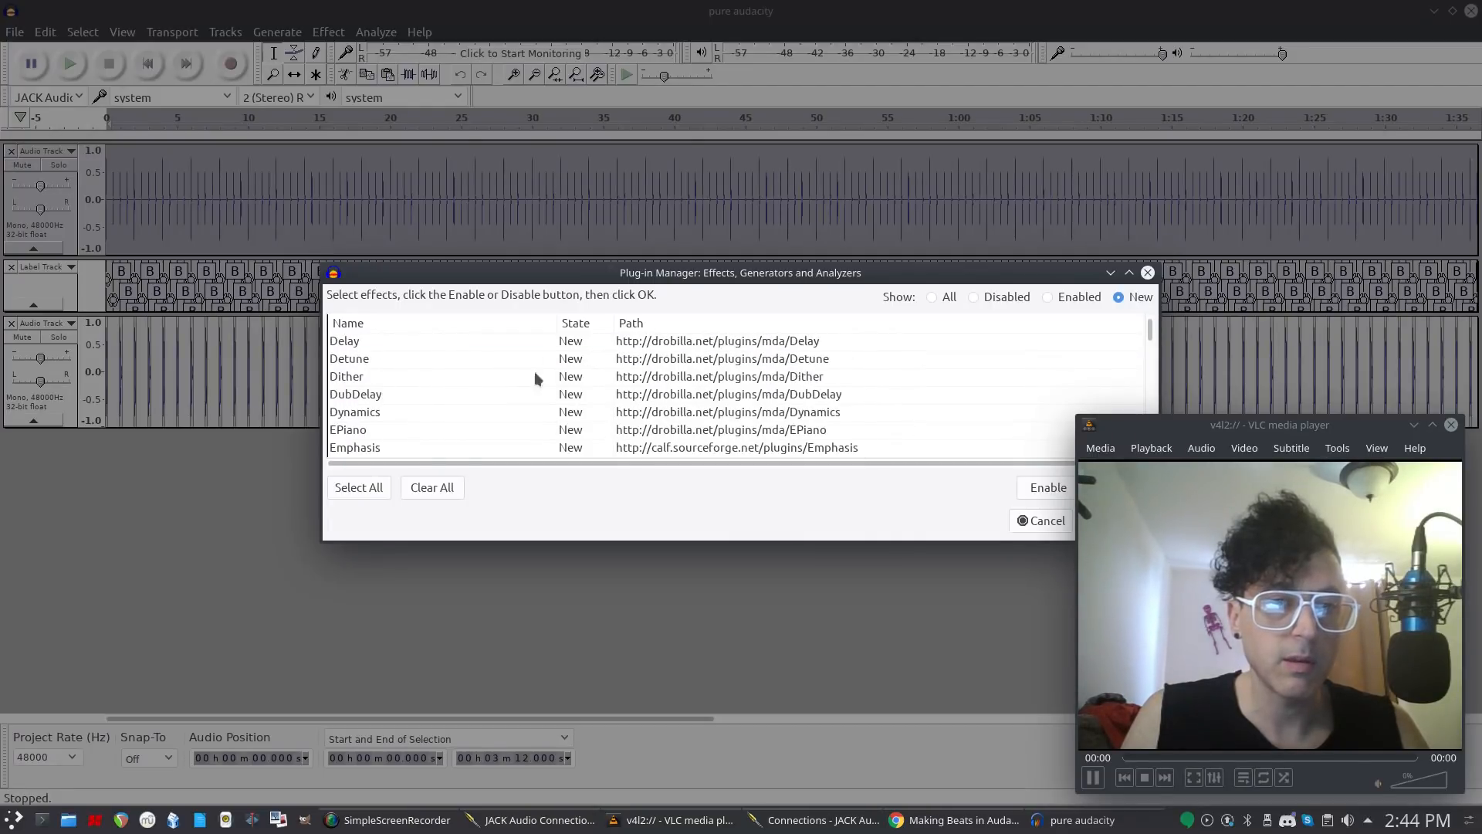
pyautogui.scroll(1, 784, 360)
pyautogui.scroll(1, 785, 360)
pyautogui.click(762, 377)
pyautogui.scroll(-4, 772, 386)
pyautogui.scroll(1, 782, 394)
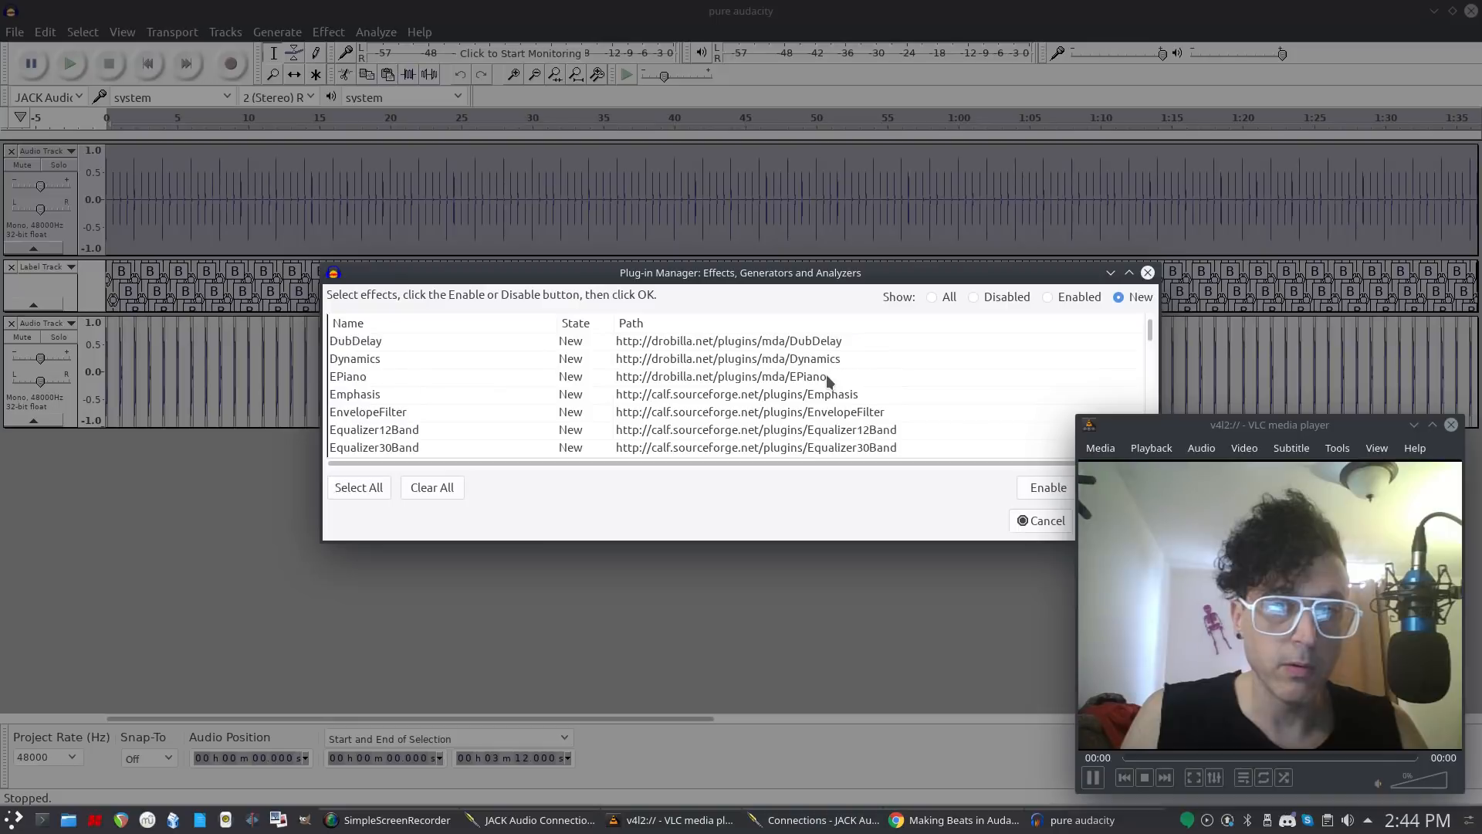
pyautogui.keyDown('shift'); pyautogui.click(755, 377); pyautogui.keyUp('shift')
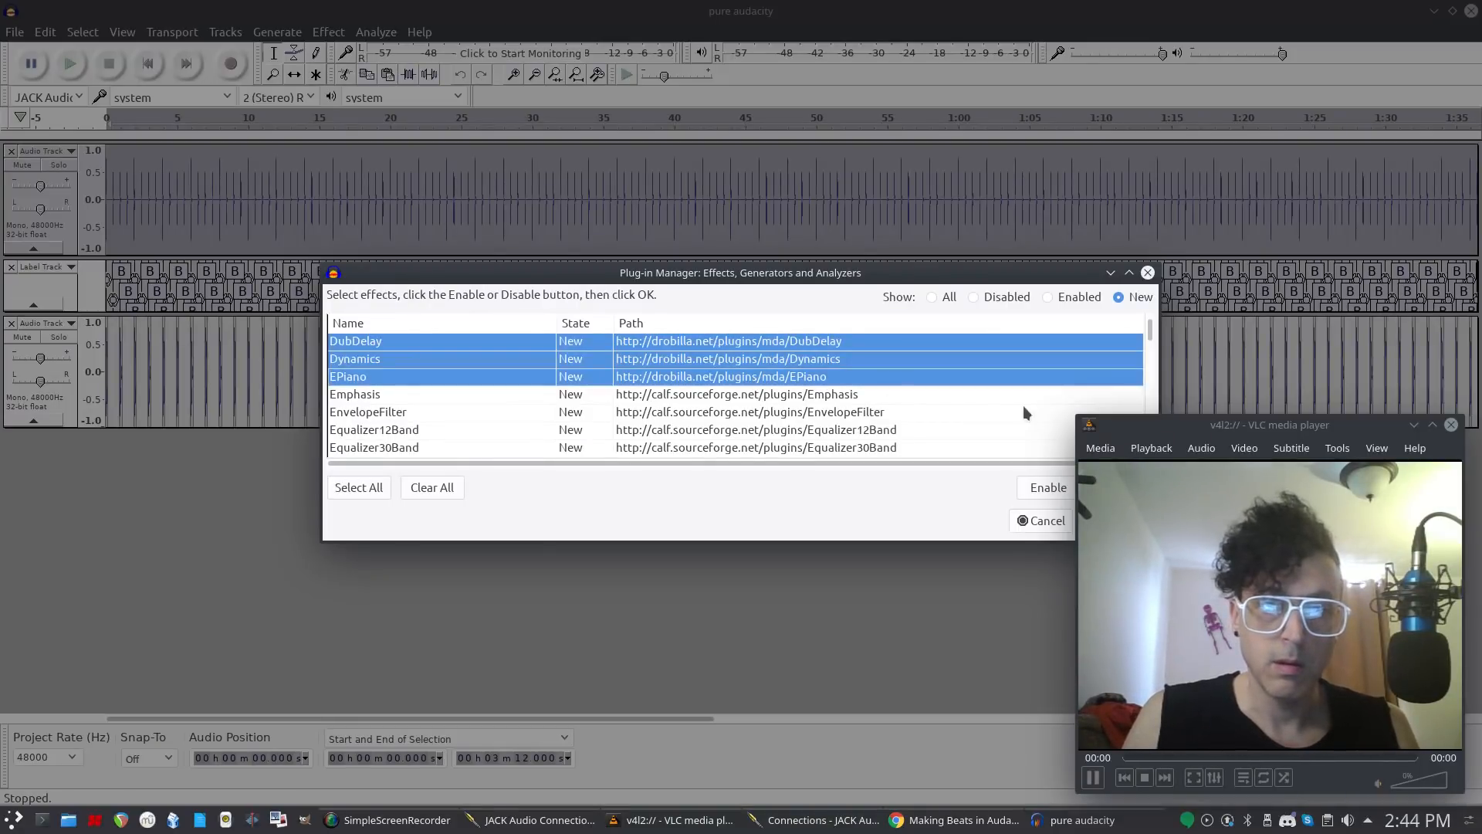
pyautogui.click(1039, 491)
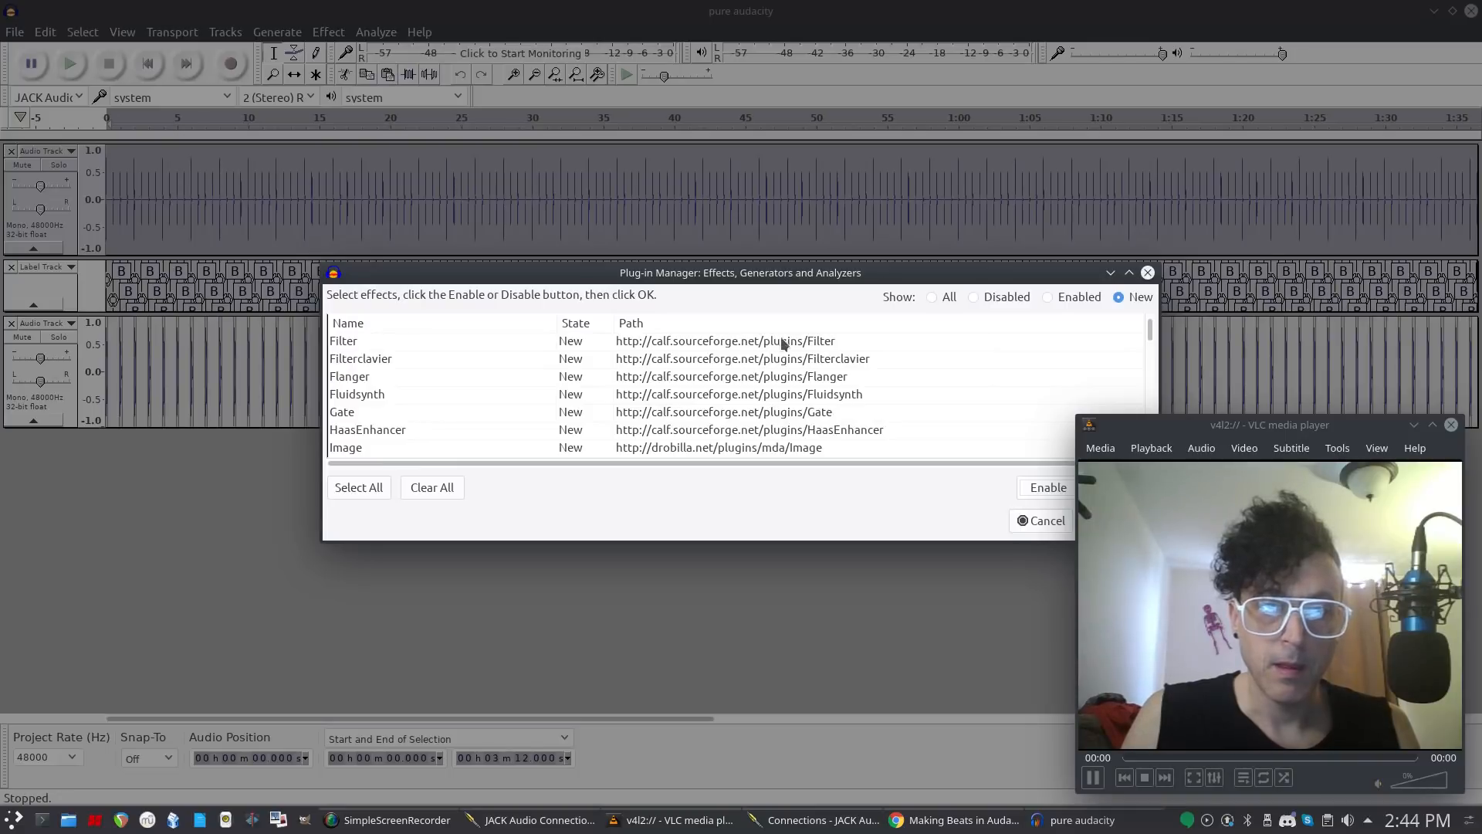
# Enable the new plug-ins from adenv through caps, leaving out the carla entries that follow.
pyautogui.scroll(-7, 810, 393)
pyautogui.scroll(-15, 811, 394)
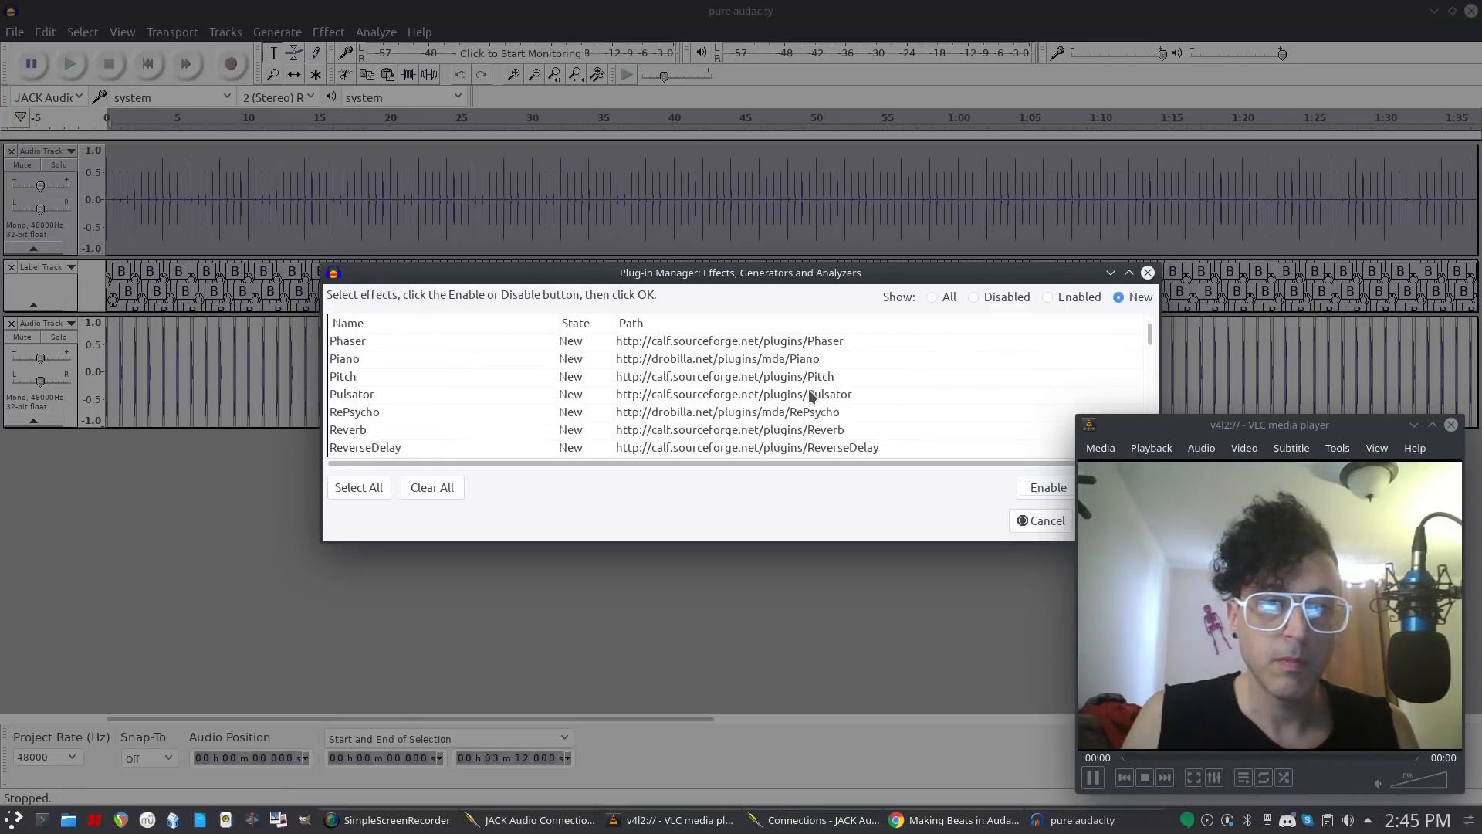
pyautogui.scroll(-4, 811, 396)
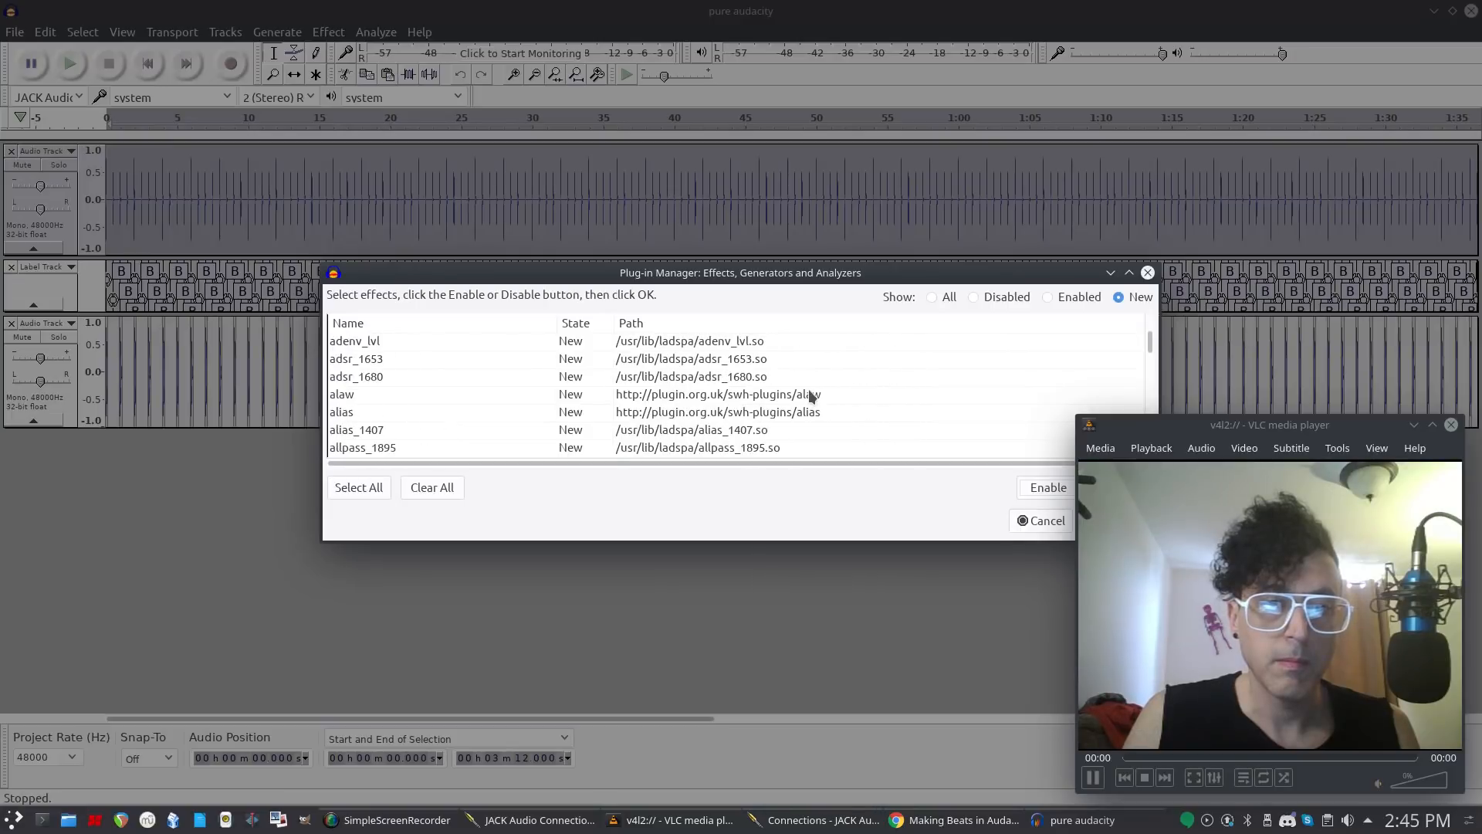
pyautogui.scroll(1, 738, 367)
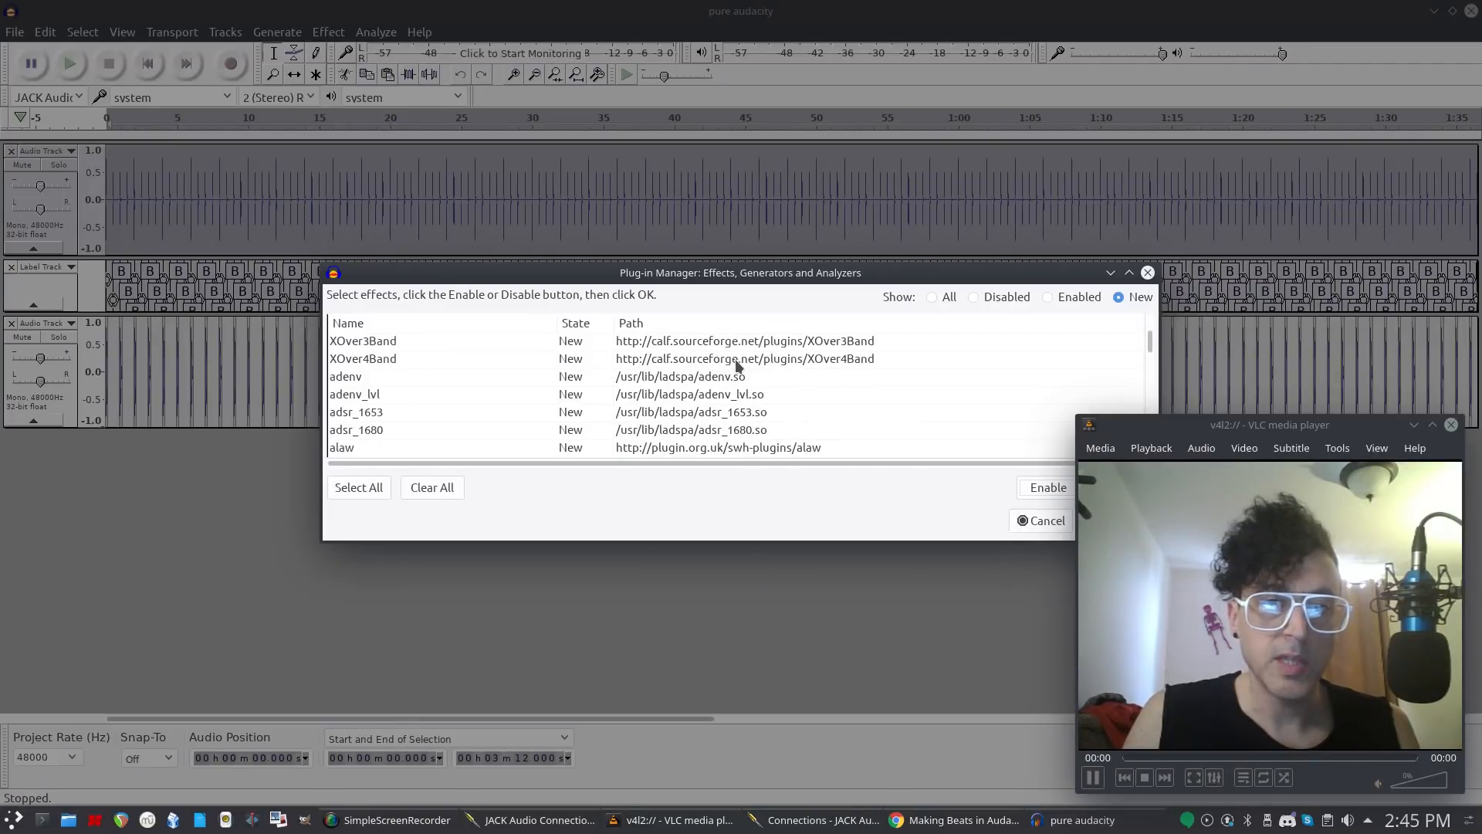
pyautogui.click(692, 379)
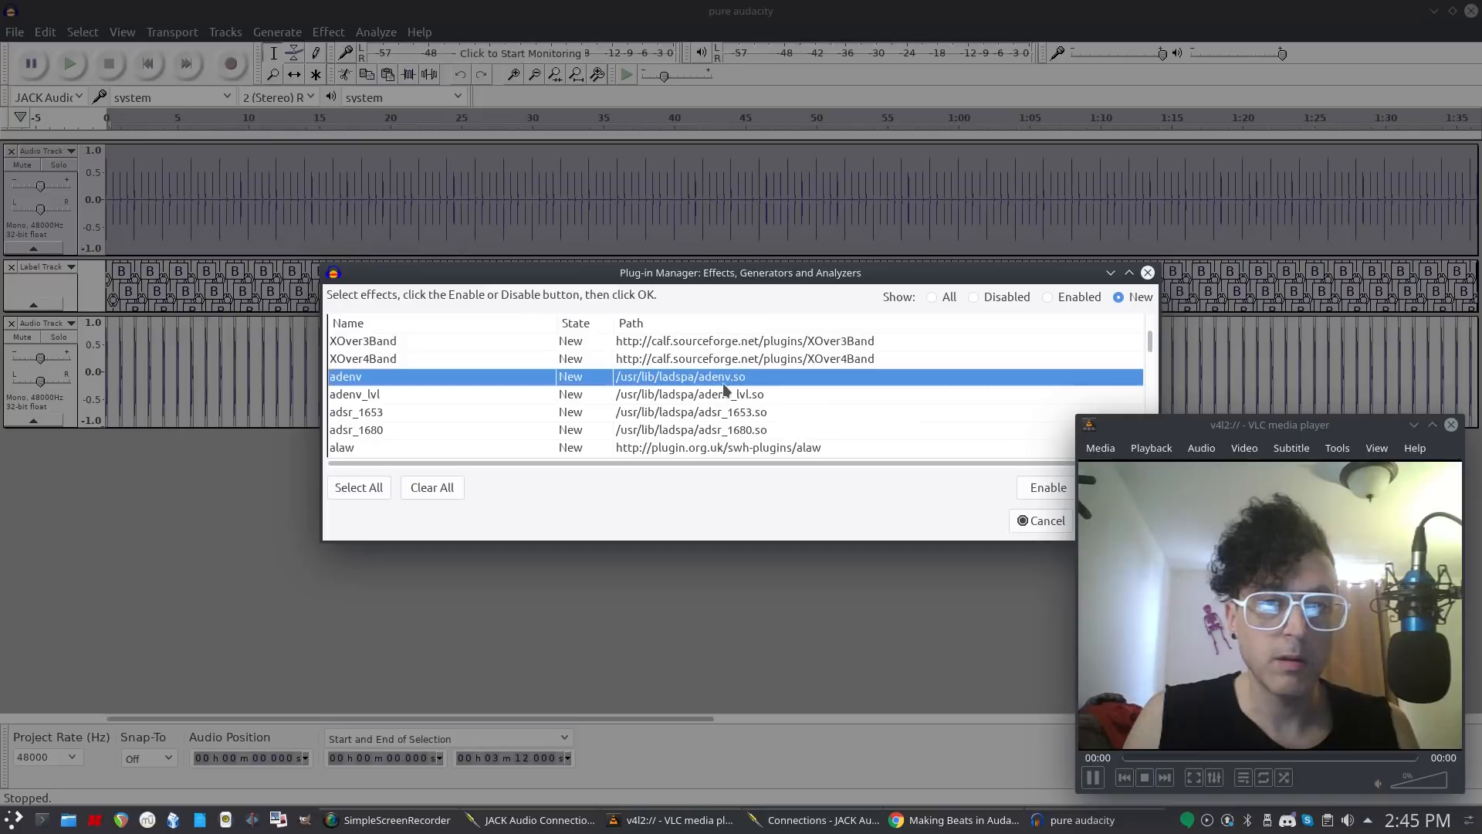
pyautogui.scroll(-3, 714, 390)
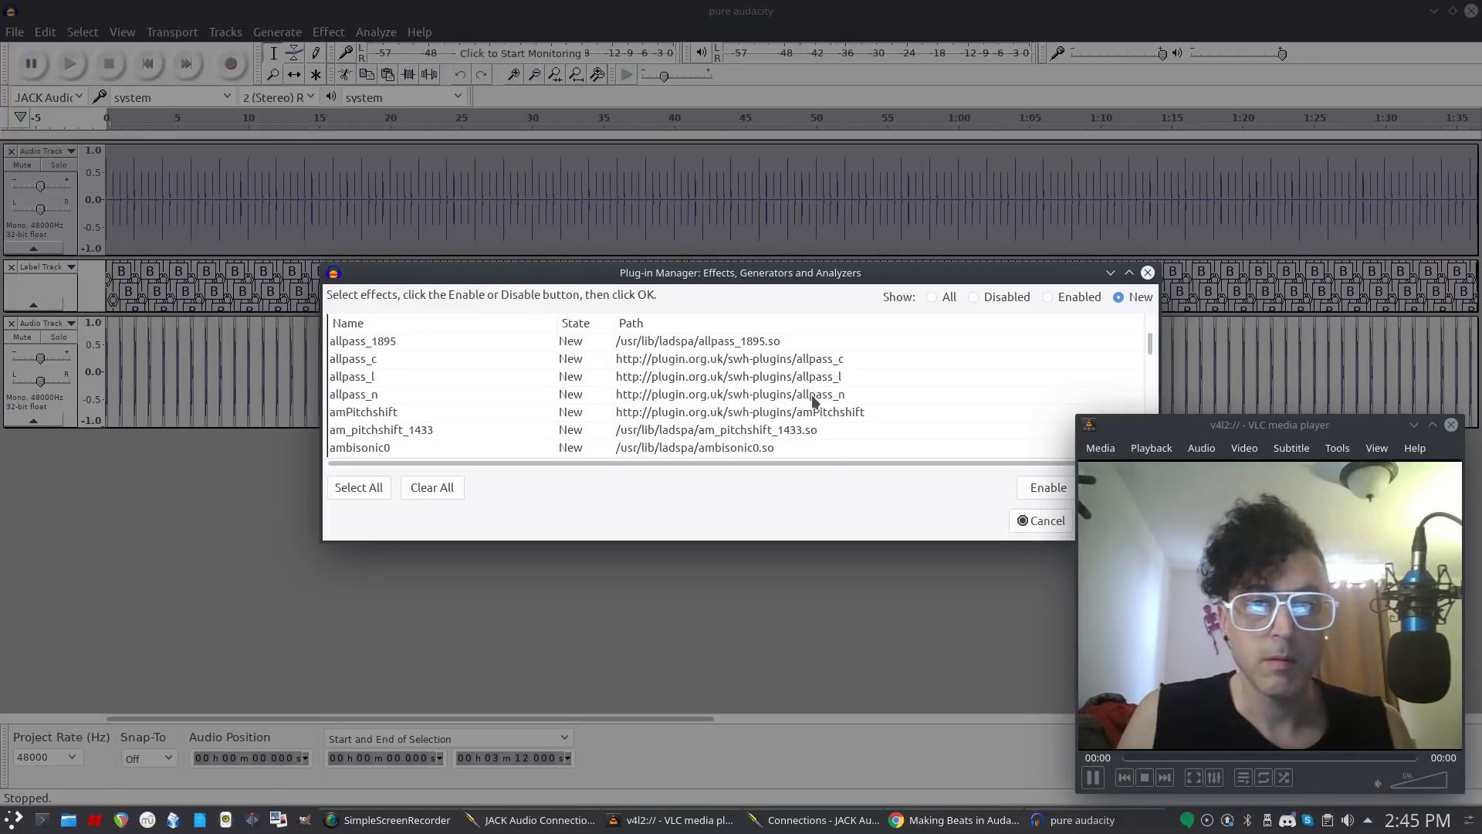
pyautogui.scroll(-1, 812, 395)
pyautogui.scroll(-4, 811, 392)
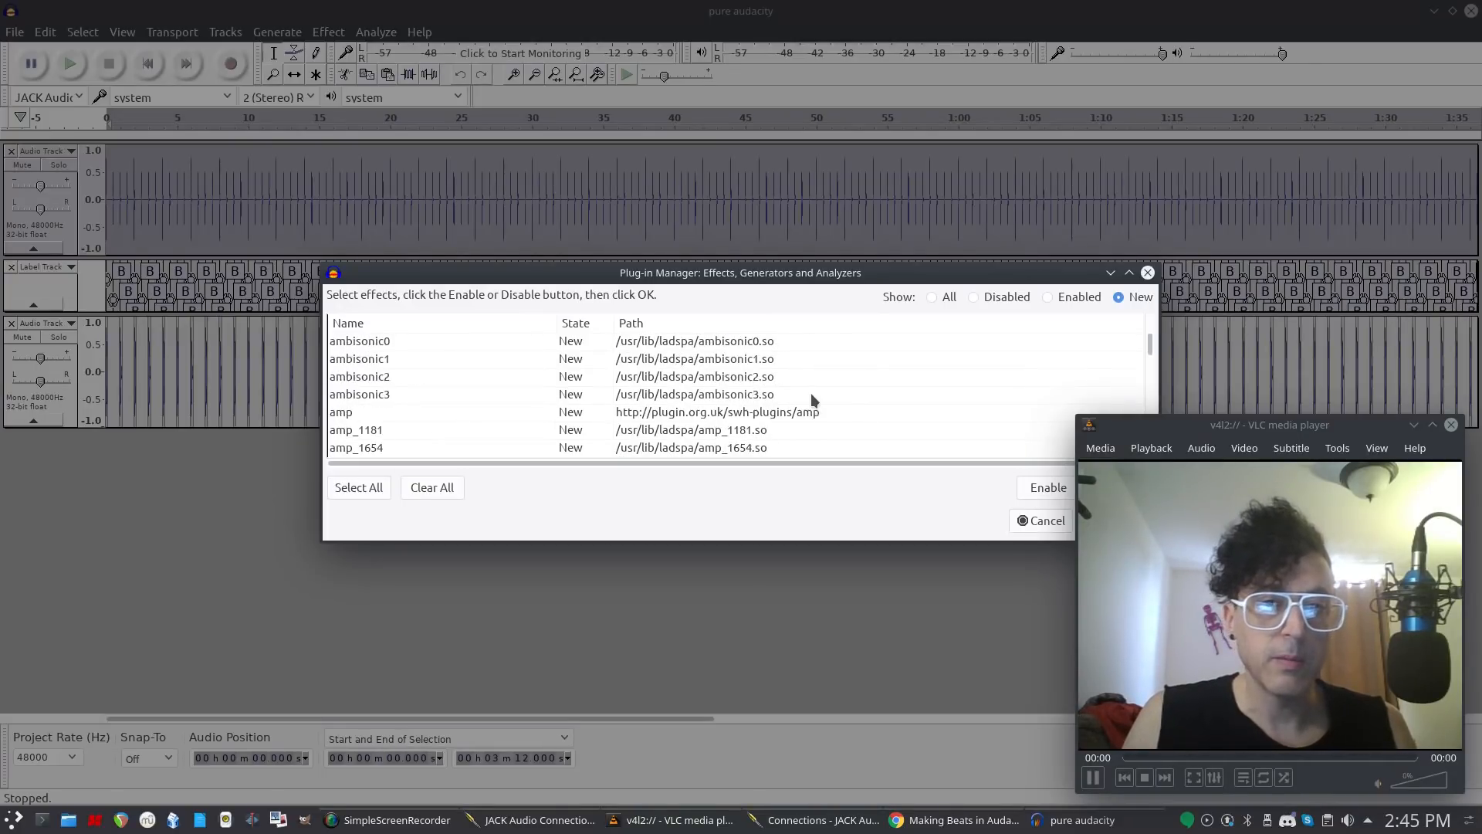
pyautogui.scroll(-10, 811, 392)
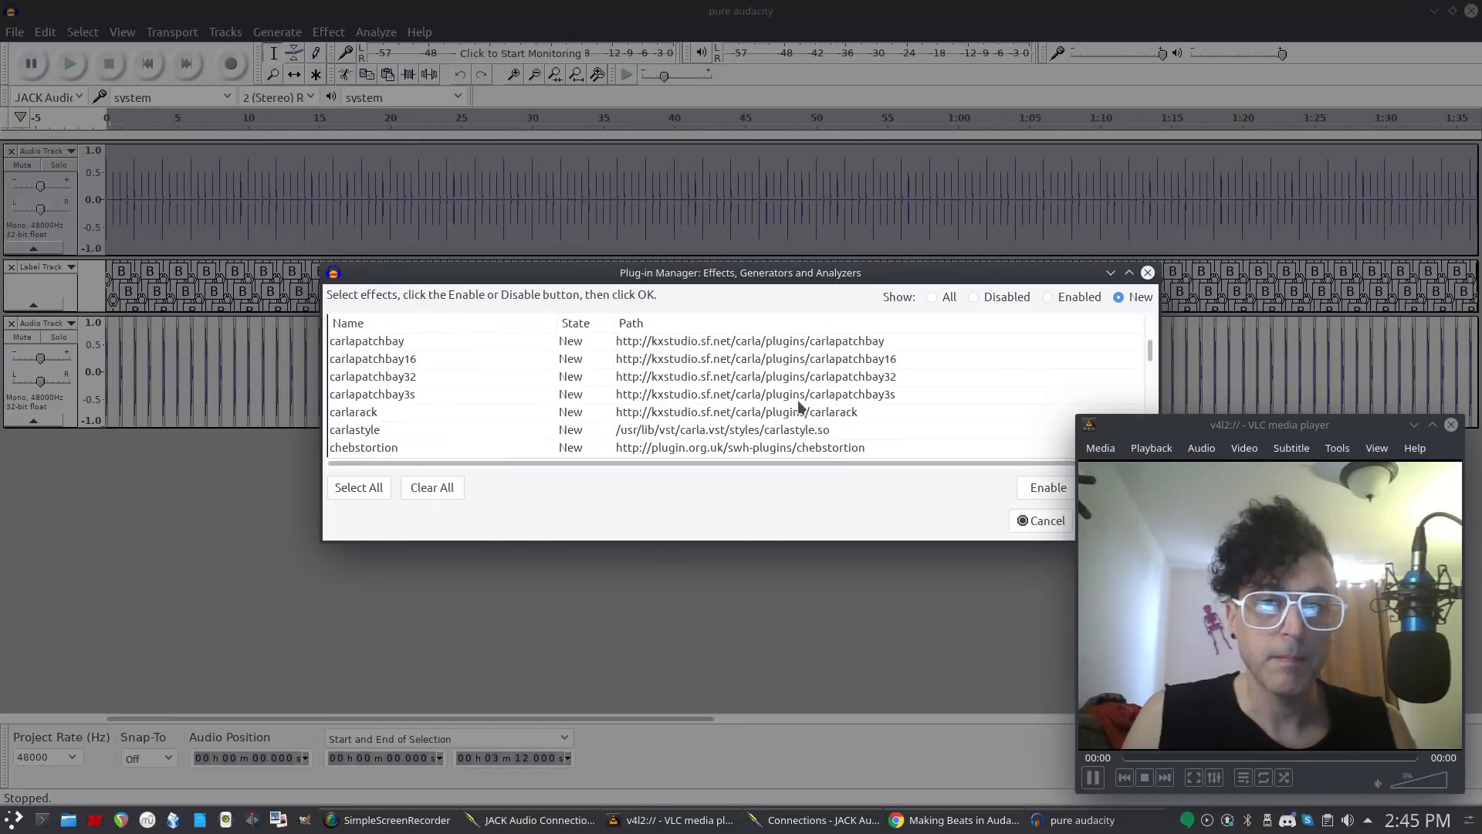
pyautogui.scroll(3, 800, 407)
pyautogui.scroll(-1, 799, 405)
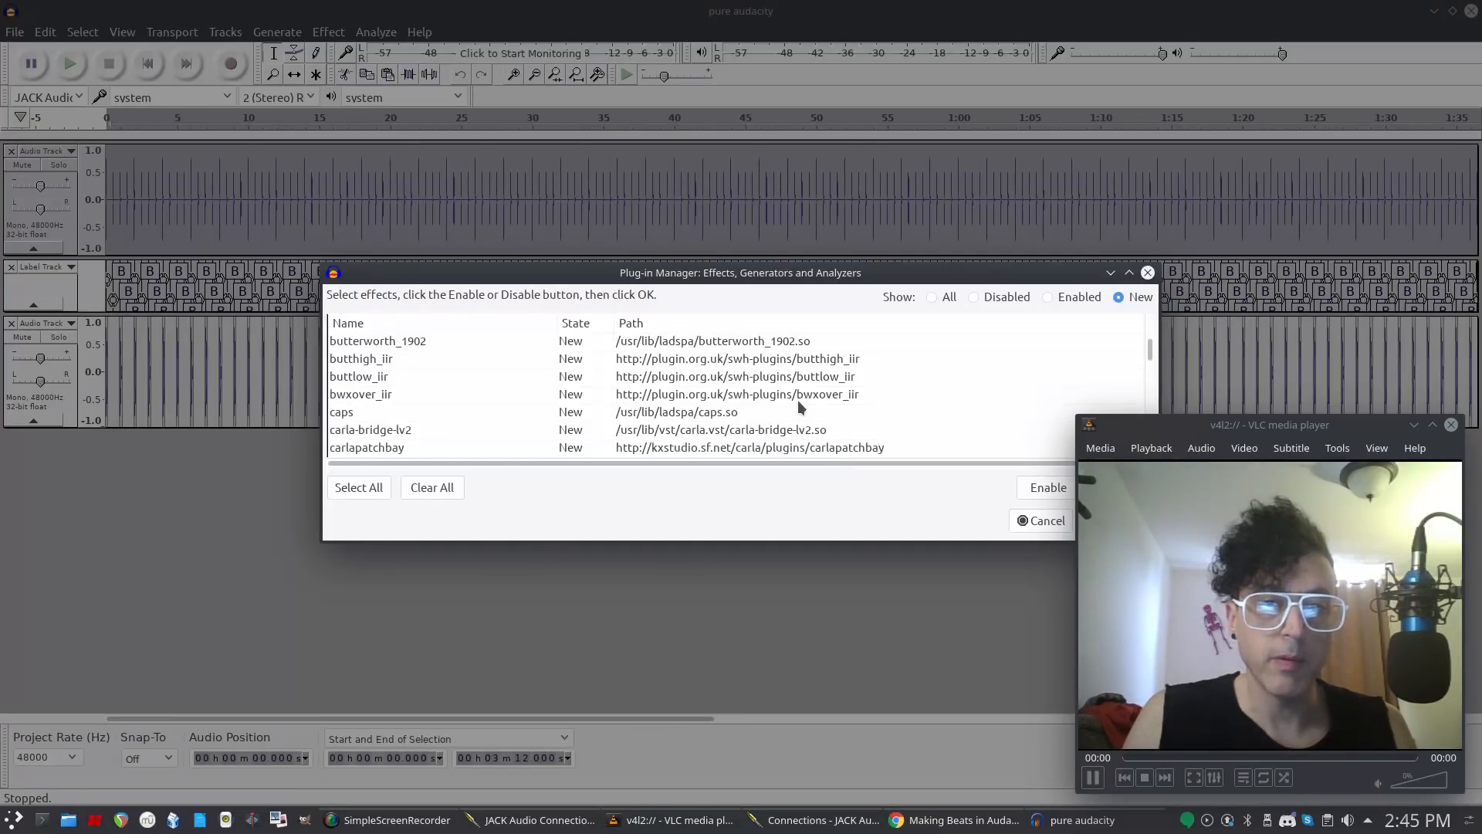
pyautogui.keyDown('shift'); pyautogui.click(697, 415); pyautogui.keyUp('shift')
pyautogui.click(1048, 488)
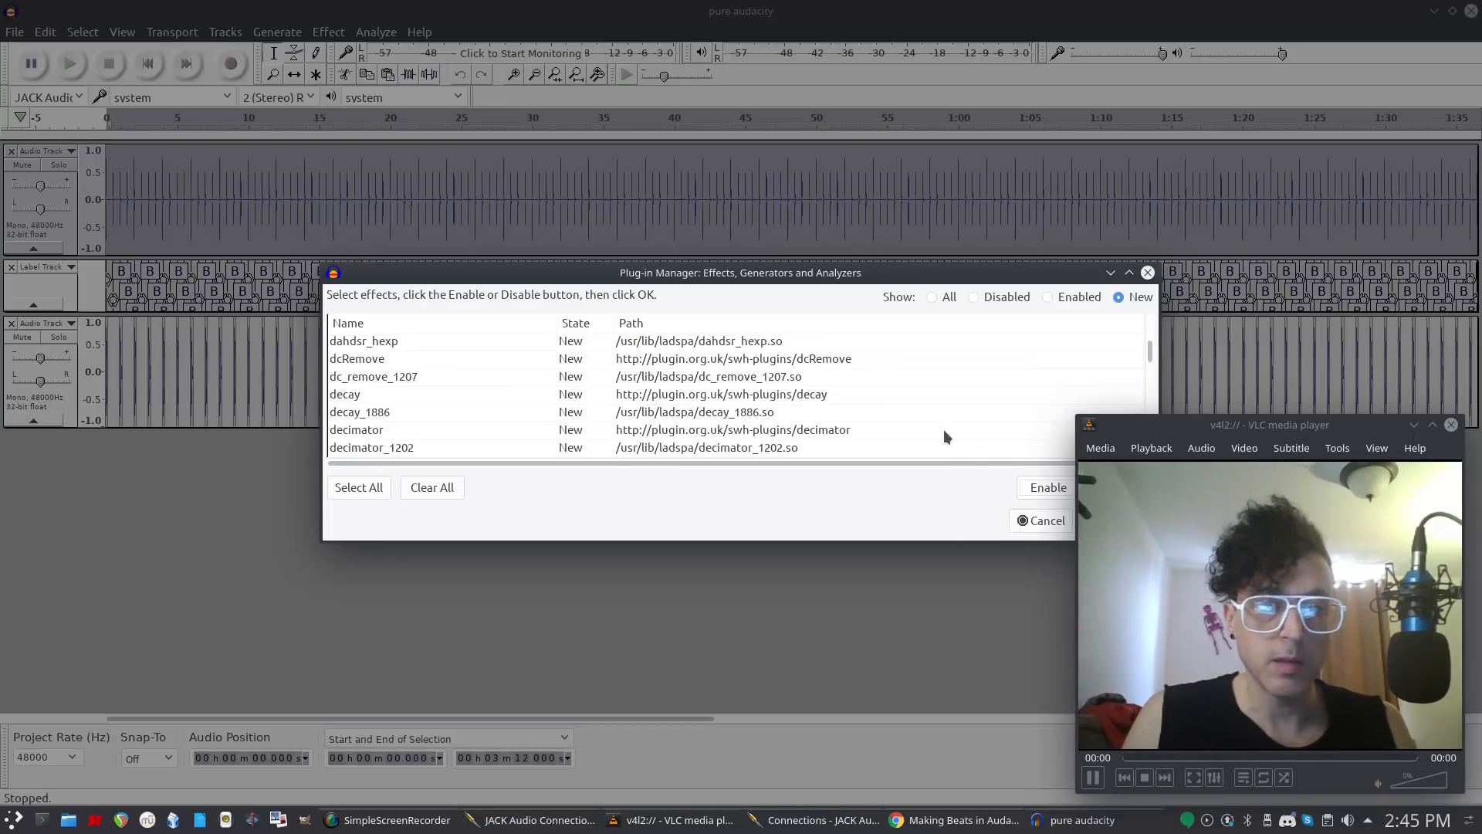
# Select the new plug-ins from decay through difference_2030, including the delay and delayorama entries.
pyautogui.scroll(-1, 826, 395)
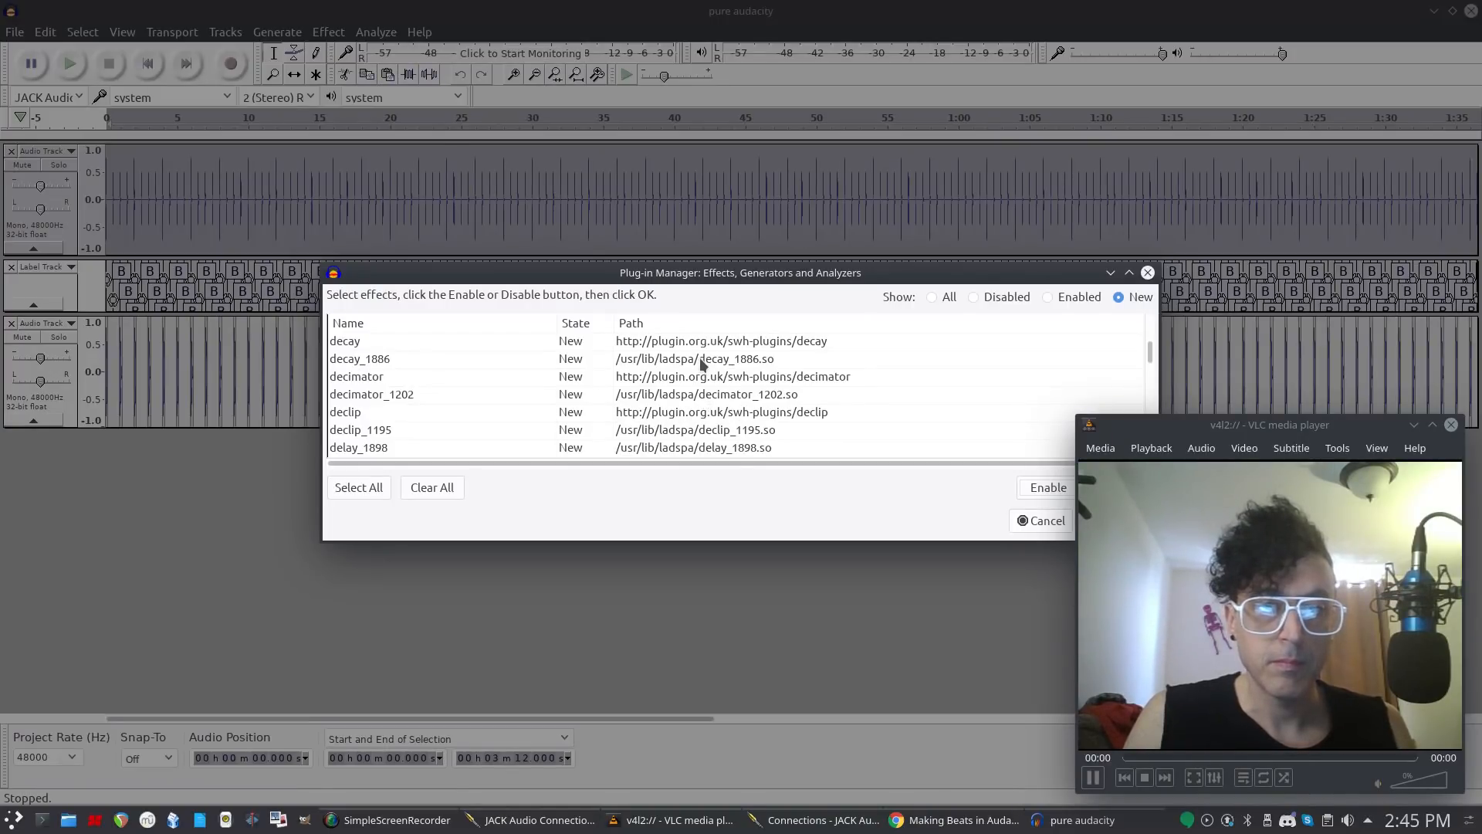
pyautogui.click(713, 344)
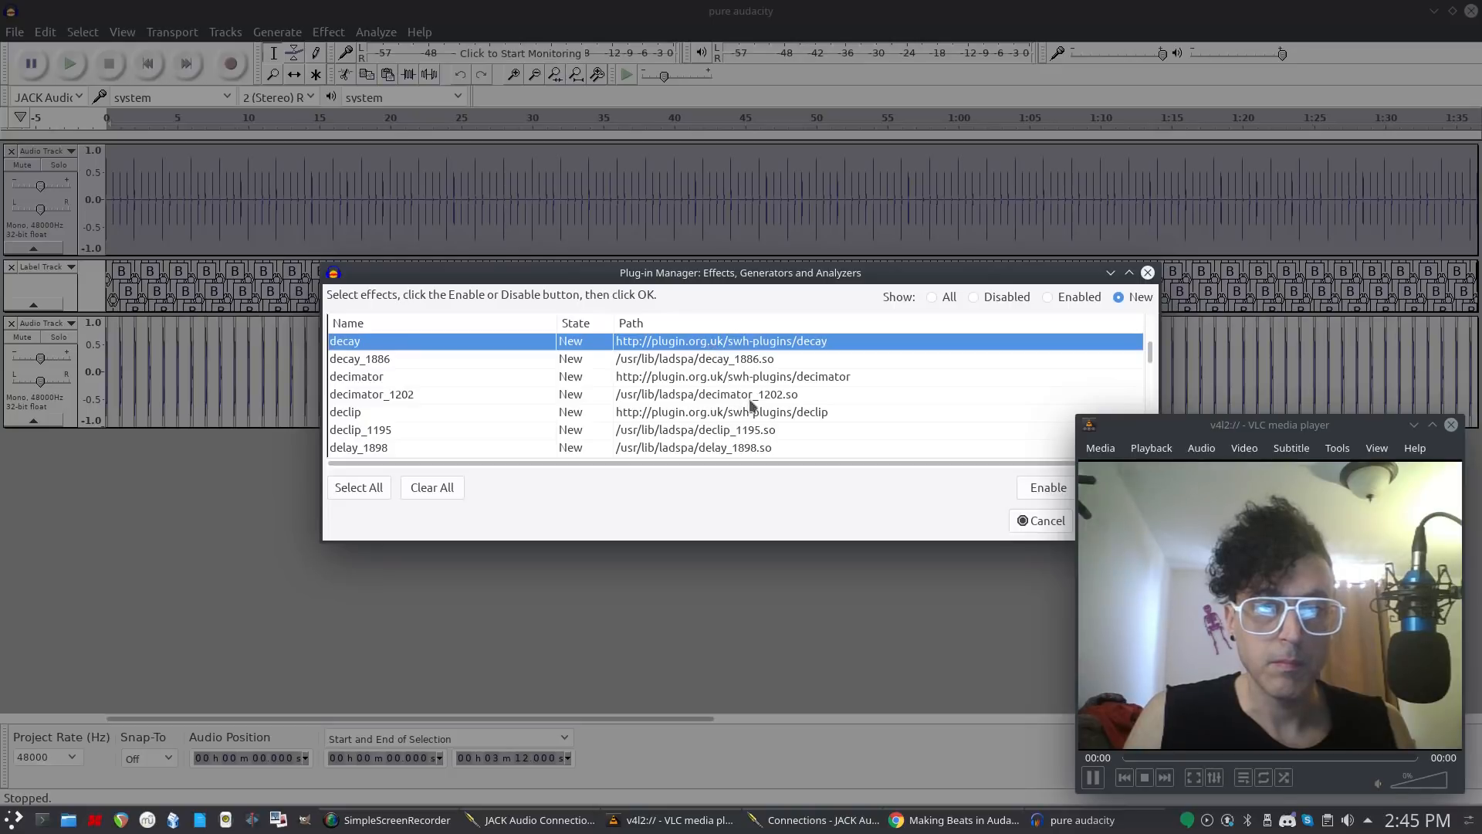
pyautogui.keyDown('shift'); pyautogui.click(725, 448); pyautogui.keyUp('shift')
pyautogui.click(725, 448)
pyautogui.scroll(-2, 722, 442)
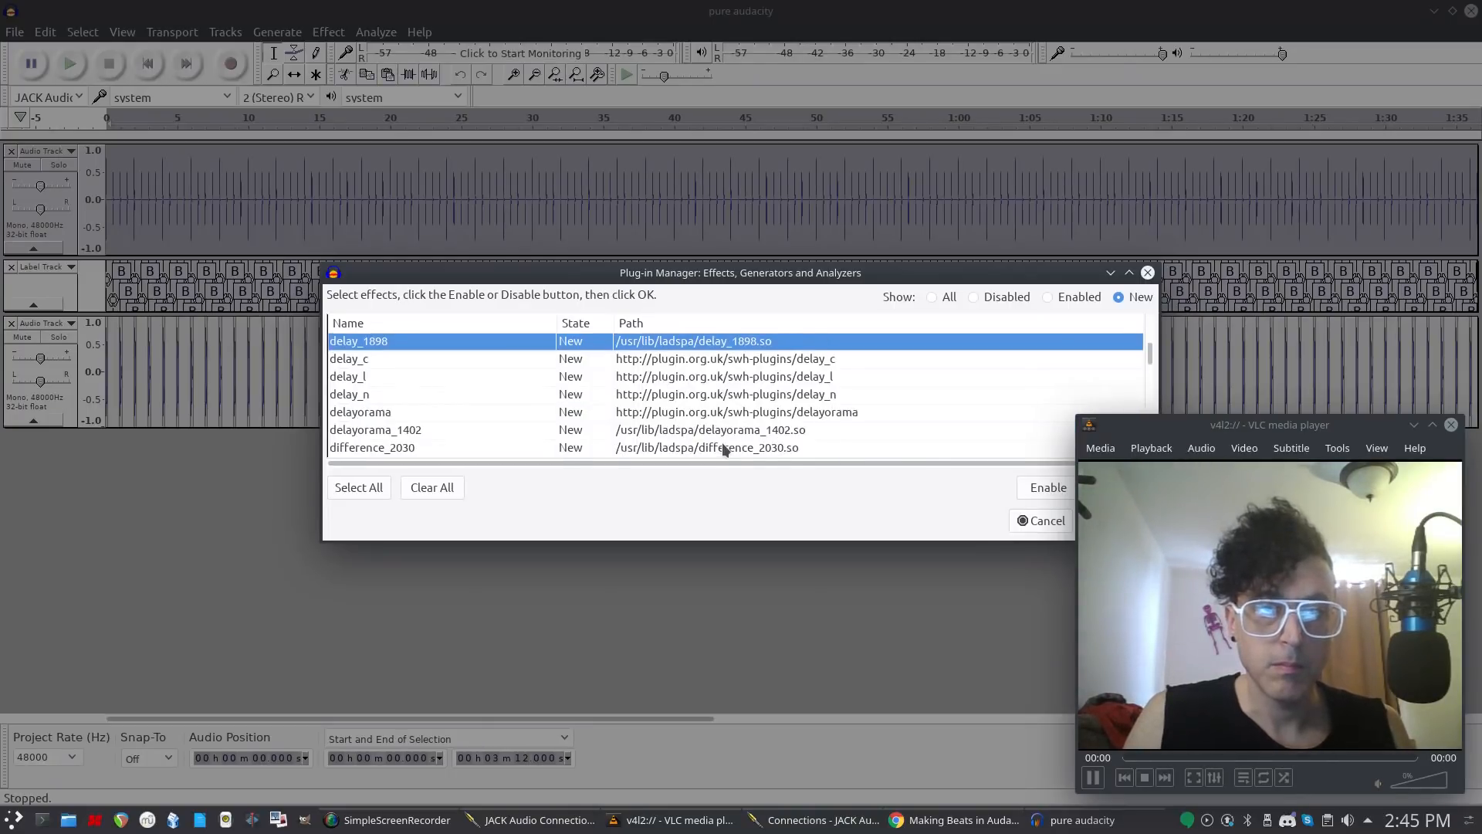
pyautogui.keyDown('shift'); pyautogui.click(741, 361); pyautogui.keyUp('shift')
pyautogui.keyDown('shift'); pyautogui.click(740, 378); pyautogui.keyUp('shift')
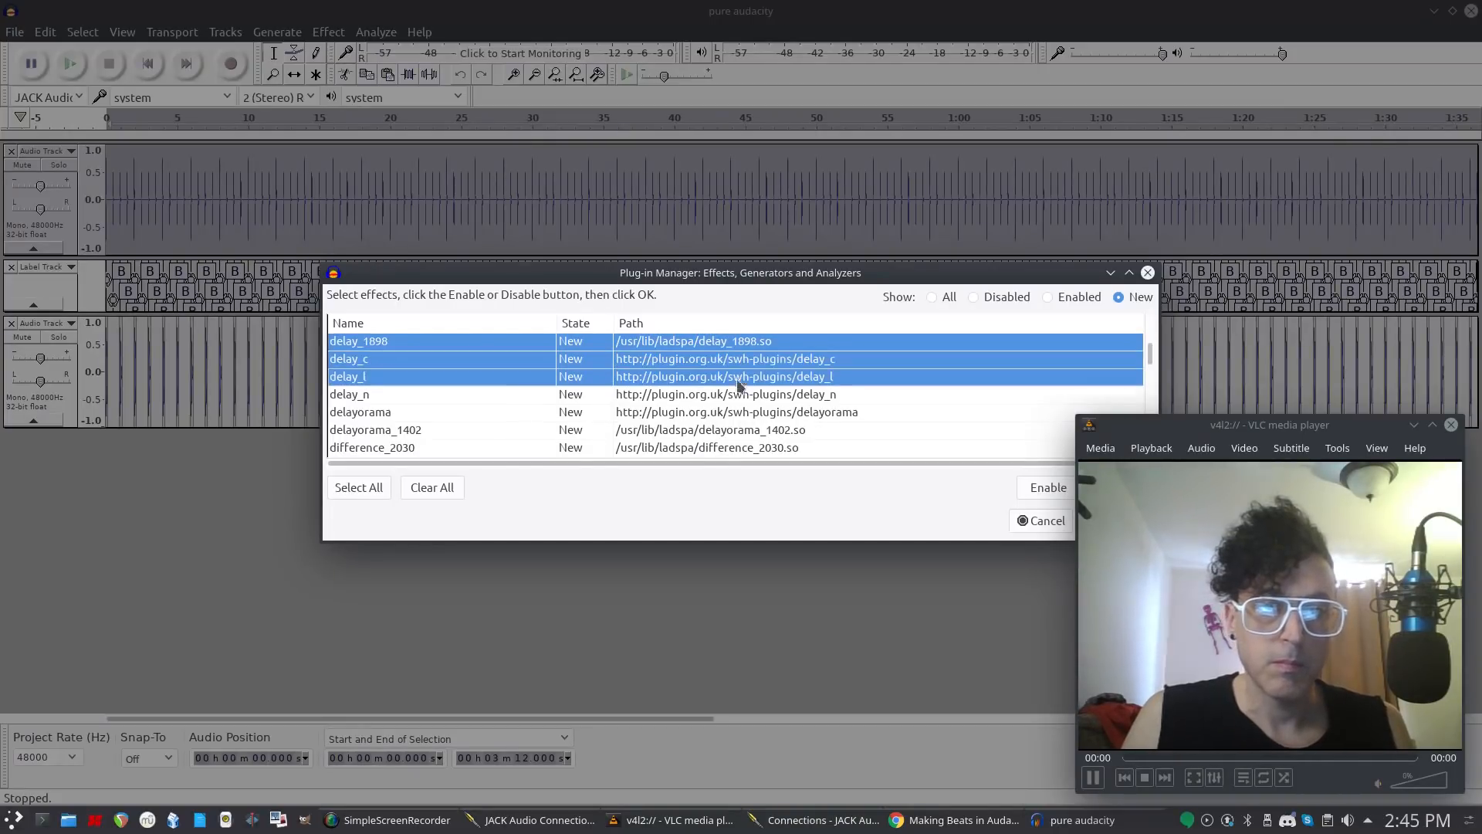
pyautogui.keyDown('shift'); pyautogui.click(735, 395); pyautogui.keyUp('shift')
pyautogui.keyDown('shift'); pyautogui.click(726, 414); pyautogui.keyUp('shift')
pyautogui.keyDown('shift'); pyautogui.click(707, 437); pyautogui.keyUp('shift')
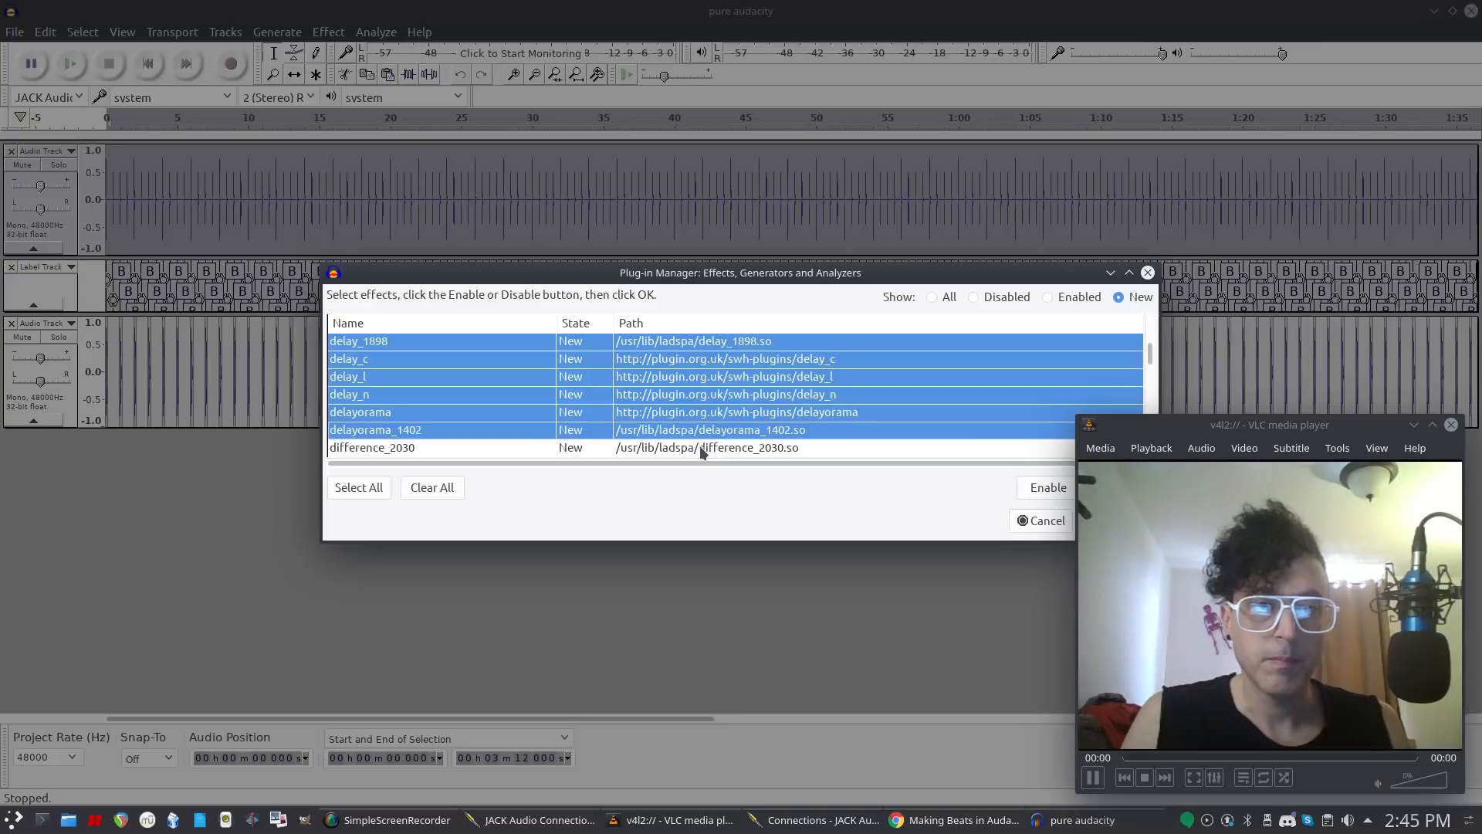
pyautogui.keyDown('shift'); pyautogui.click(699, 446); pyautogui.keyUp('shift')
# Extend the plug-in selection past difference_2030 through dj_eq and on to eq10qs.
pyautogui.scroll(-2, 820, 397)
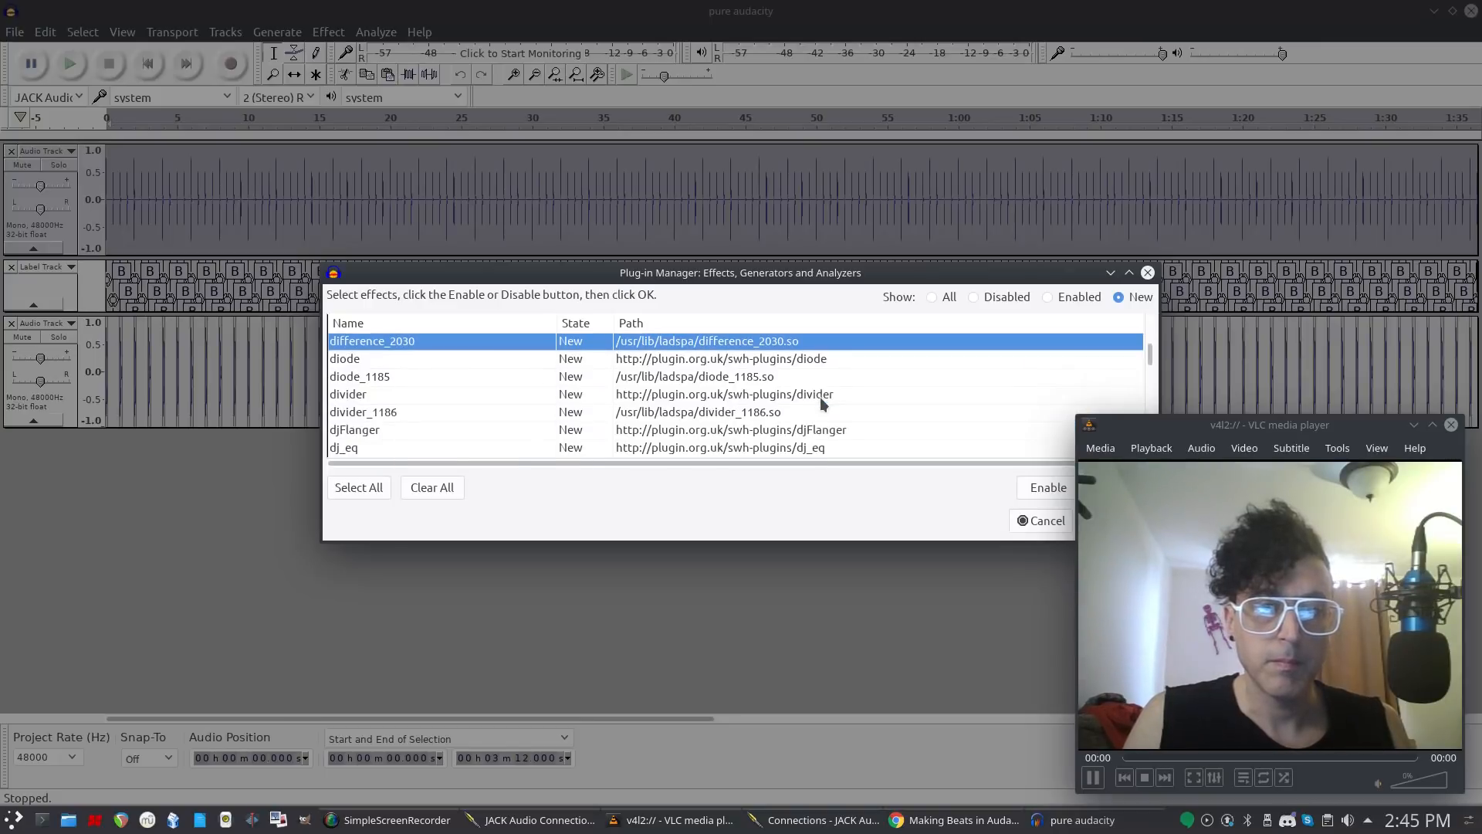
pyautogui.keyDown('shift'); pyautogui.click(771, 358); pyautogui.keyUp('shift')
pyautogui.keyDown('shift'); pyautogui.click(751, 377); pyautogui.keyUp('shift')
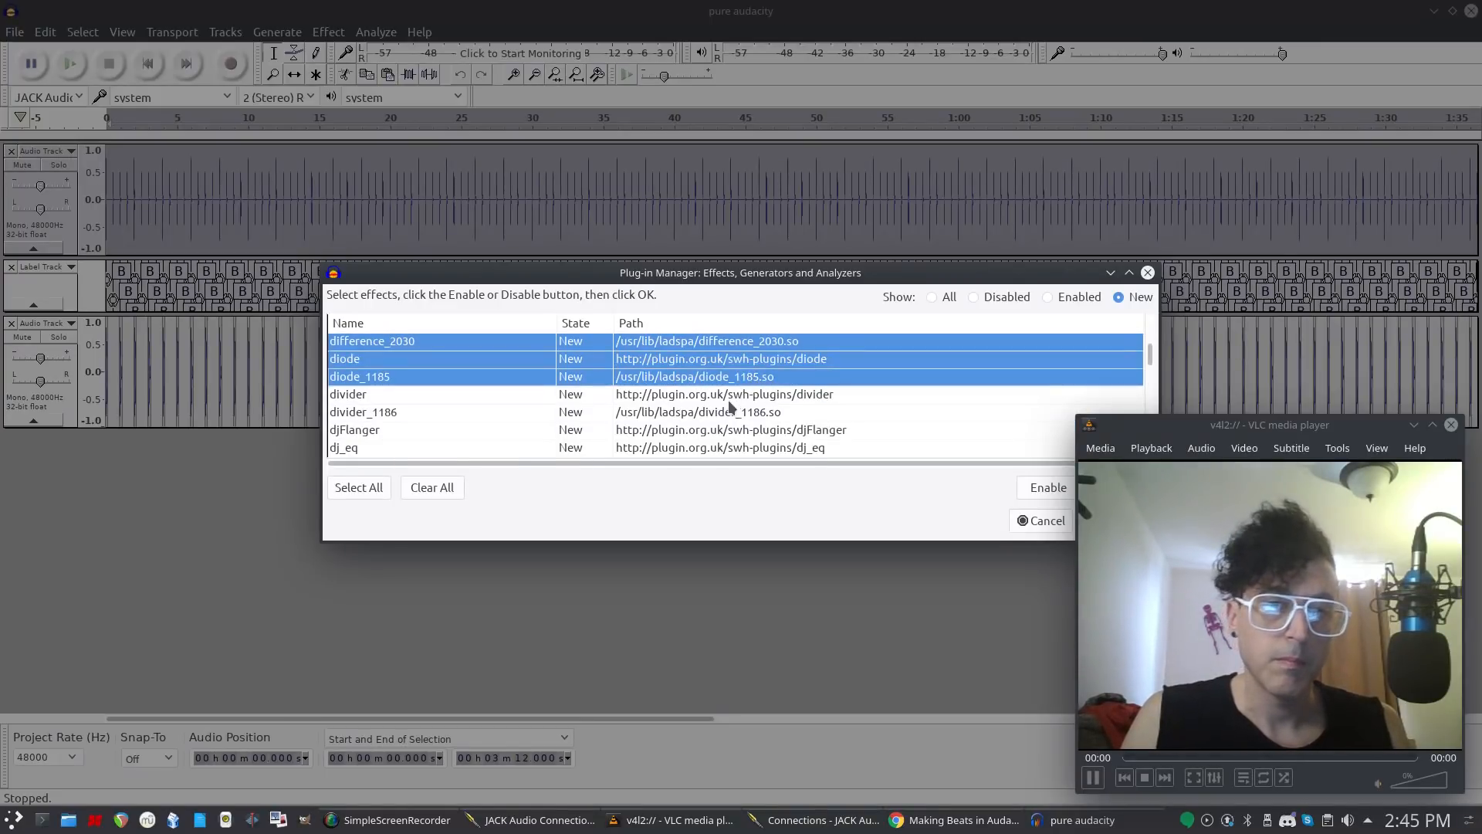
pyautogui.keyDown('shift'); pyautogui.click(731, 389); pyautogui.keyUp('shift')
pyautogui.keyDown('shift'); pyautogui.click(712, 448); pyautogui.keyUp('shift')
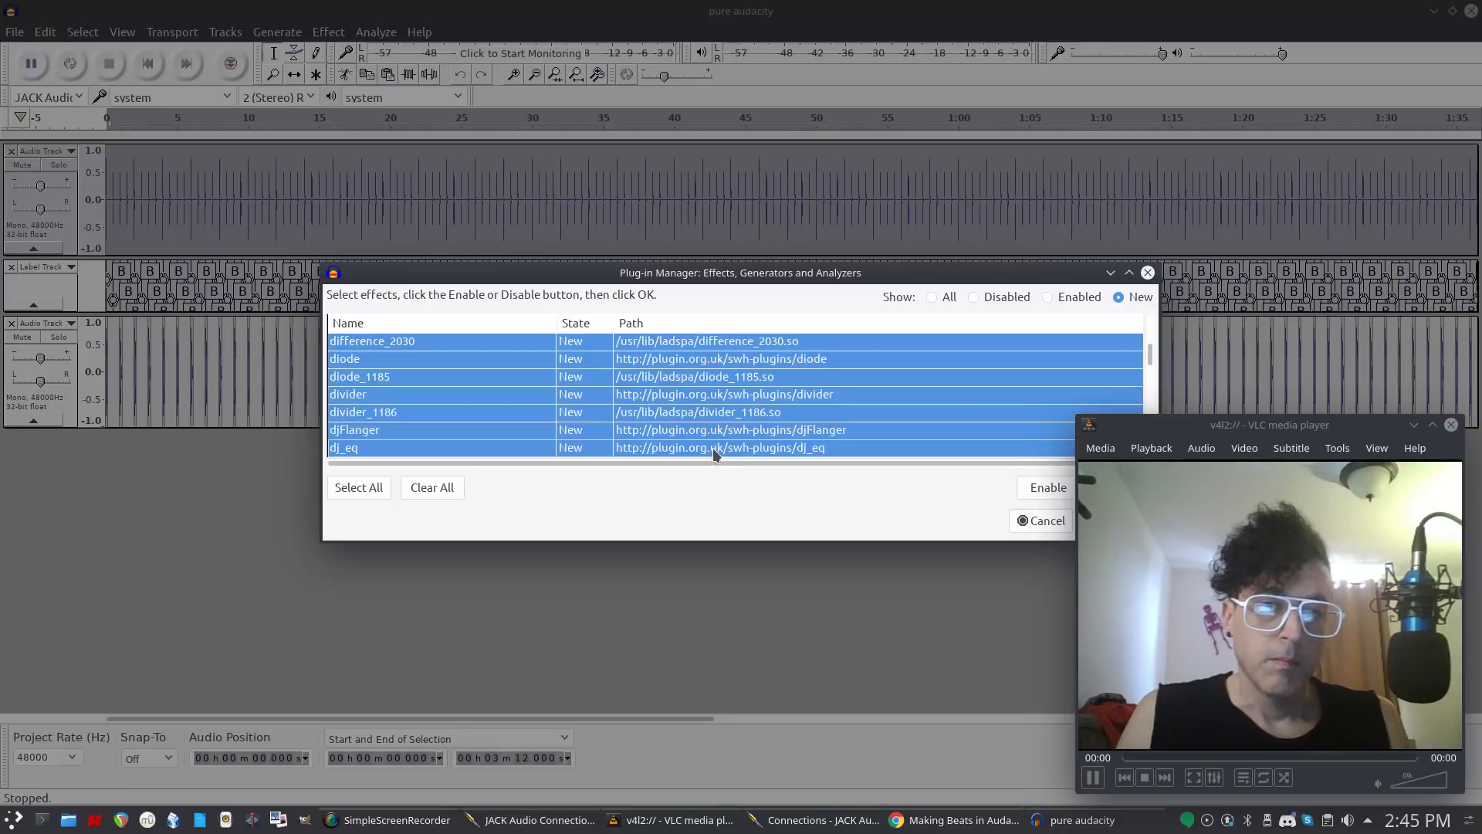
pyautogui.scroll(-2, 717, 413)
pyautogui.scroll(-2, 717, 412)
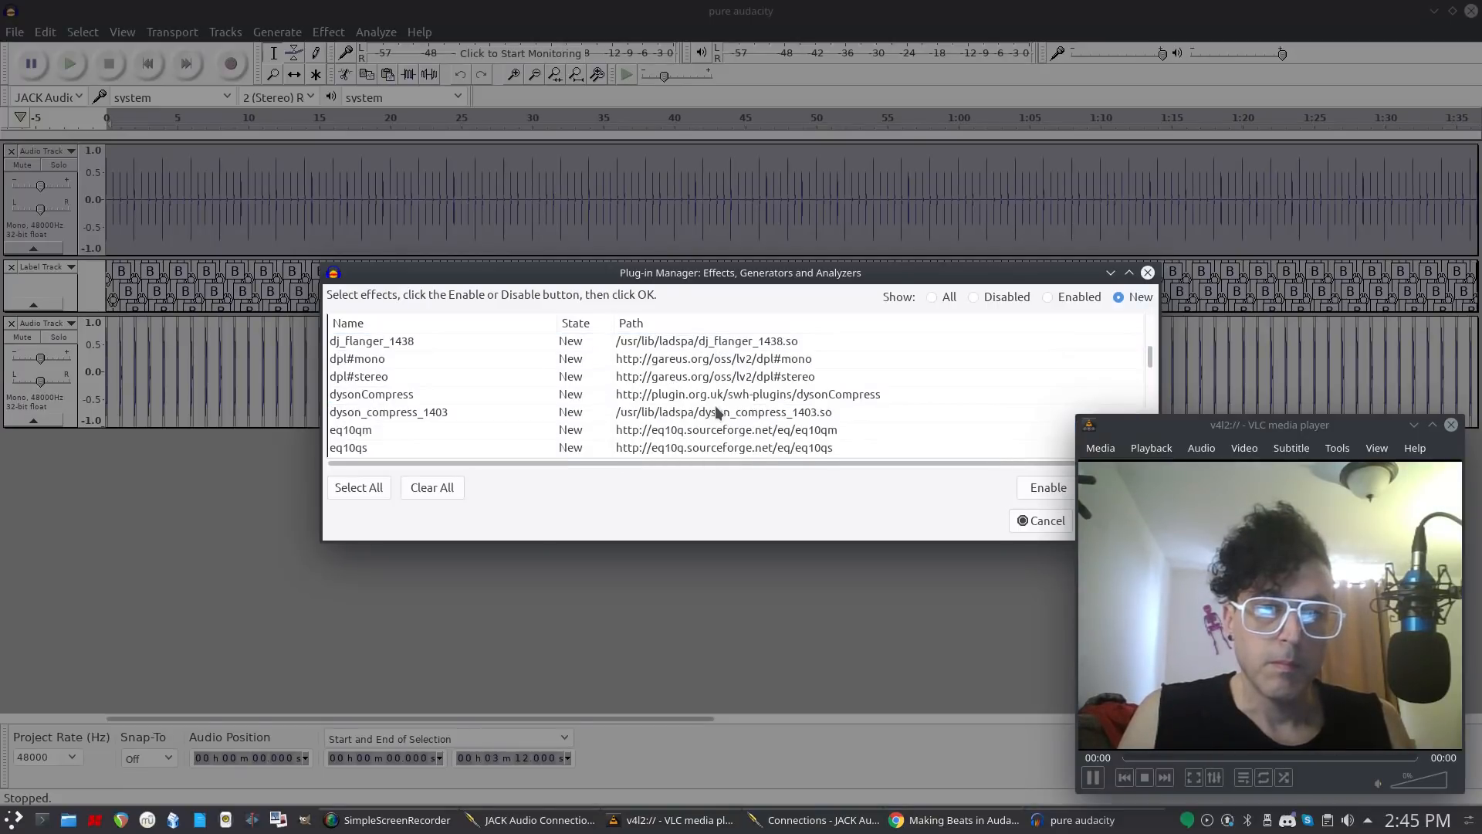
pyautogui.keyDown('shift'); pyautogui.click(709, 448); pyautogui.keyUp('shift')
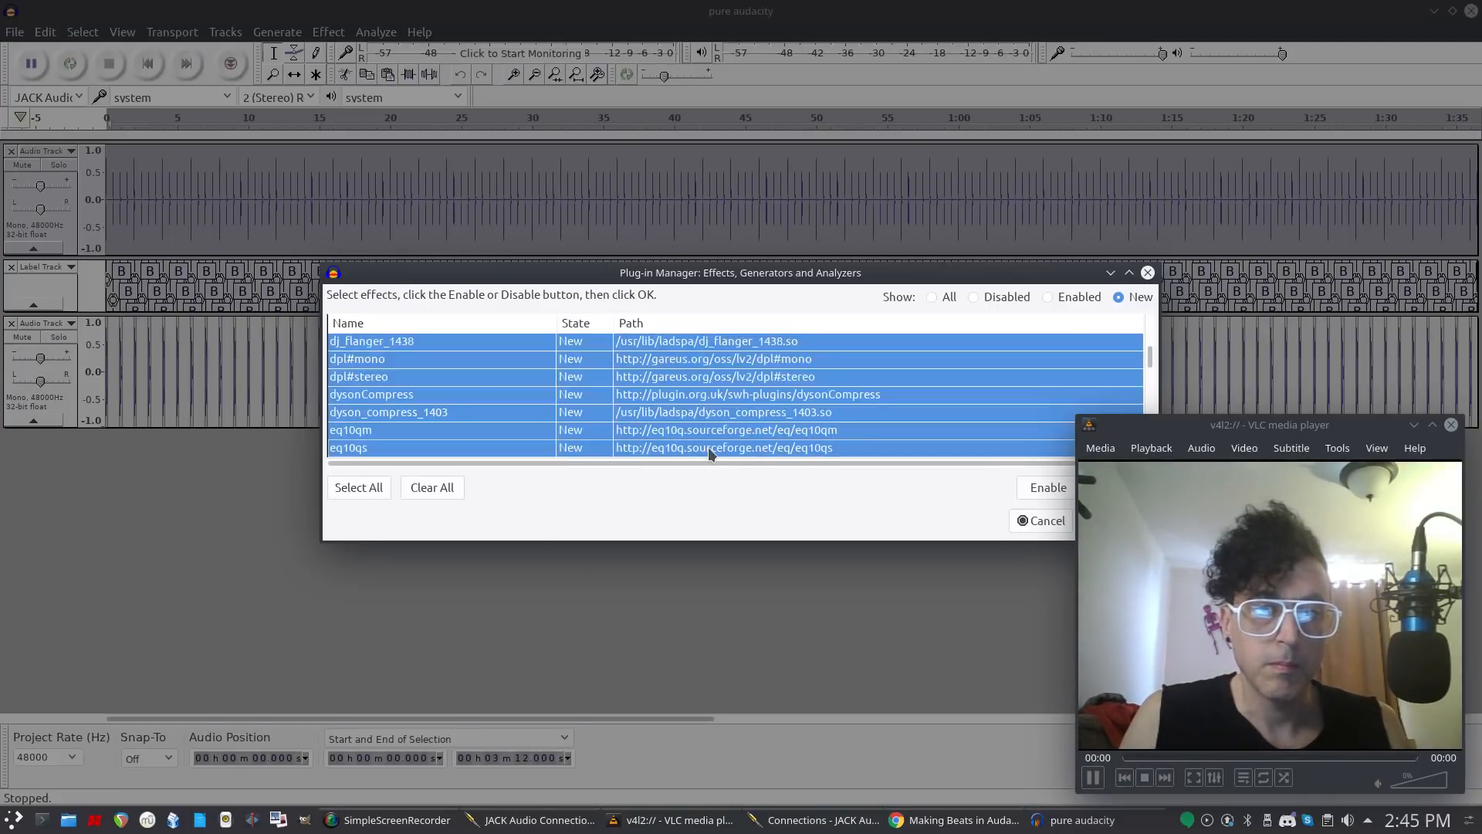
# Extend the plug-in selection through fad_delay_1192 and on to ls_filter_1908, stopping before the lsp-plugins-vst entries.
pyautogui.scroll(-2, 711, 411)
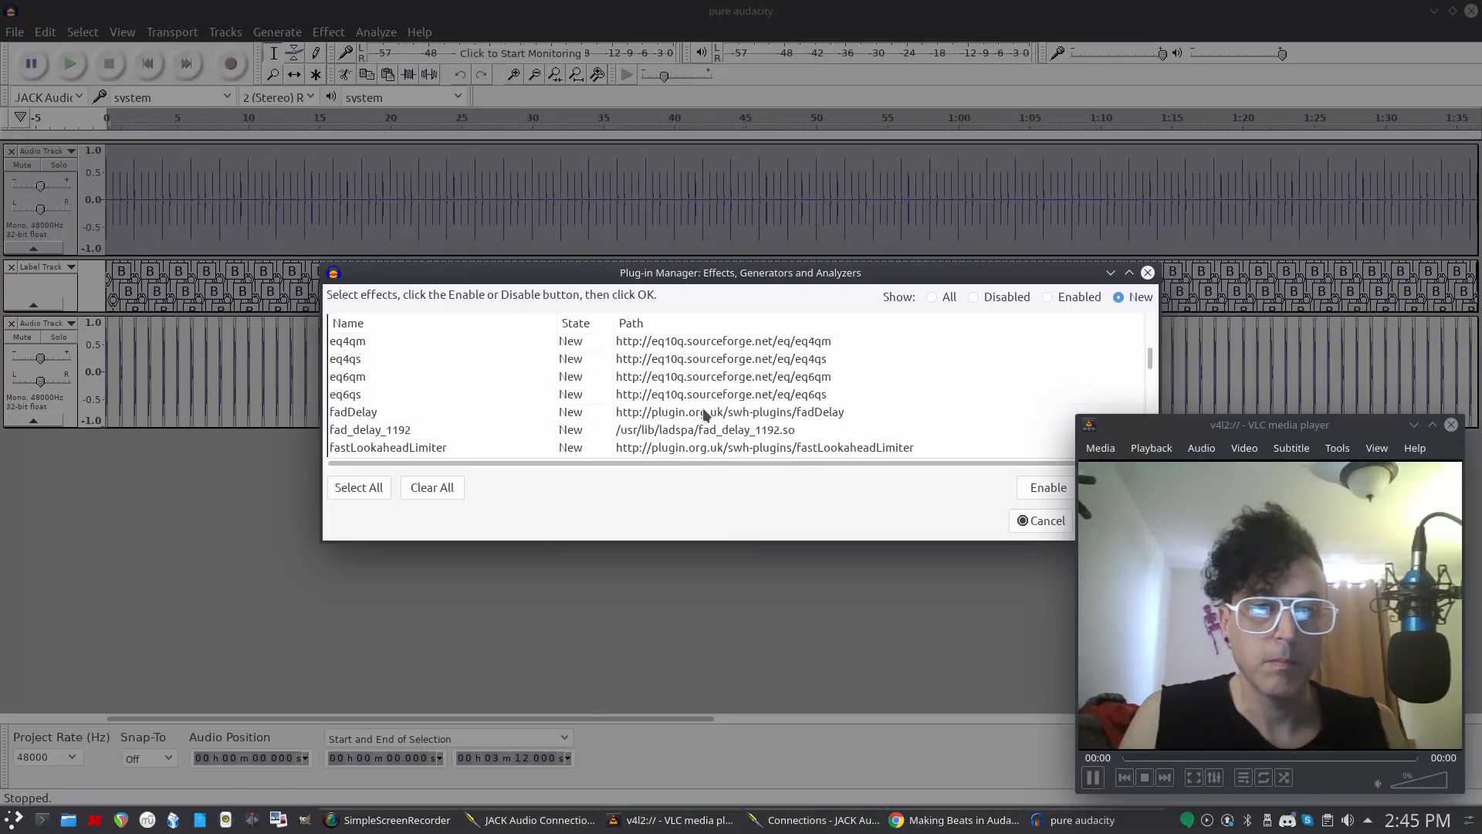
pyautogui.keyDown('shift'); pyautogui.click(696, 437); pyautogui.keyUp('shift')
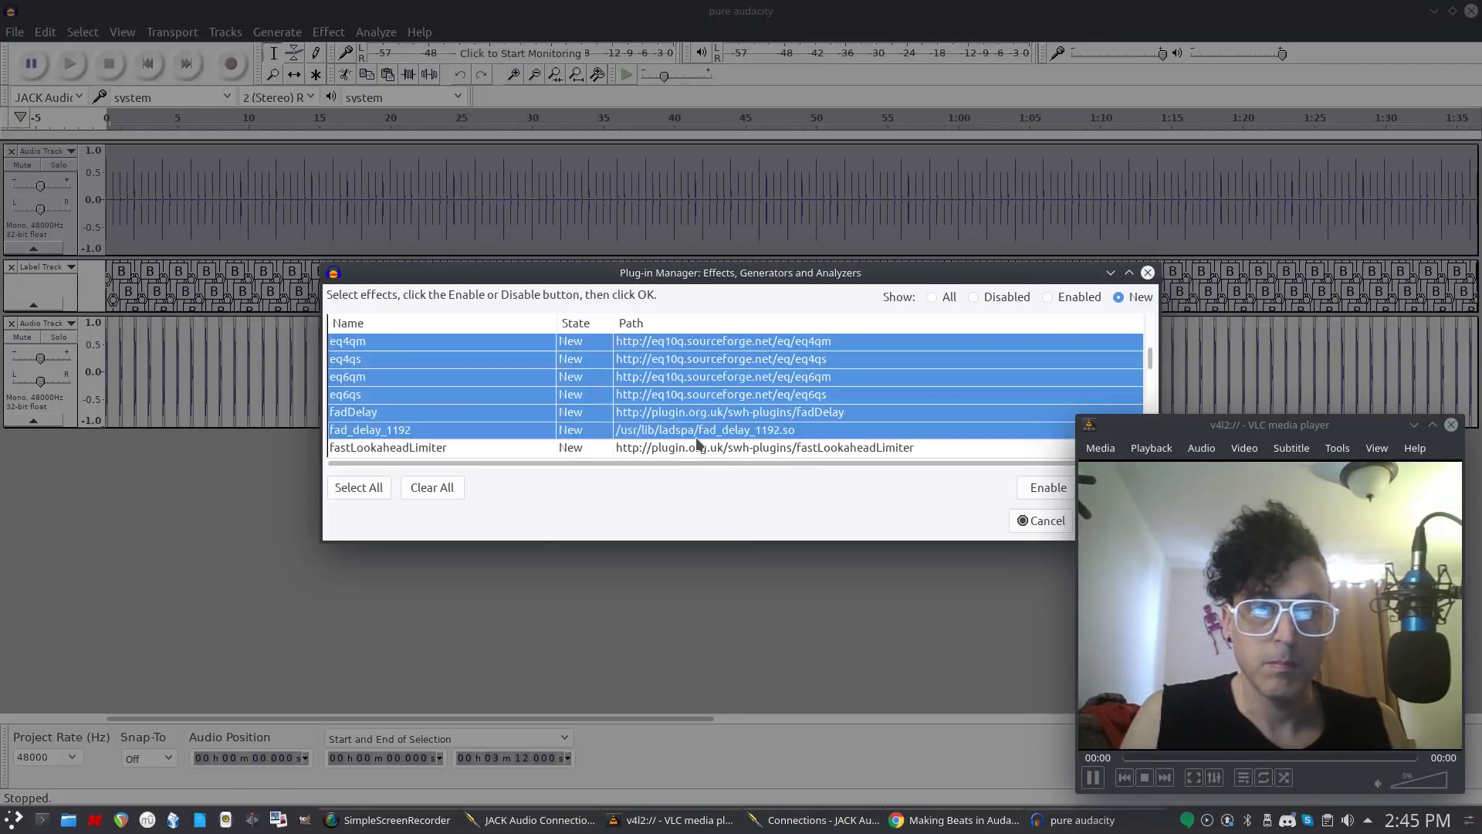
pyautogui.scroll(-6, 696, 437)
pyautogui.scroll(-6, 697, 443)
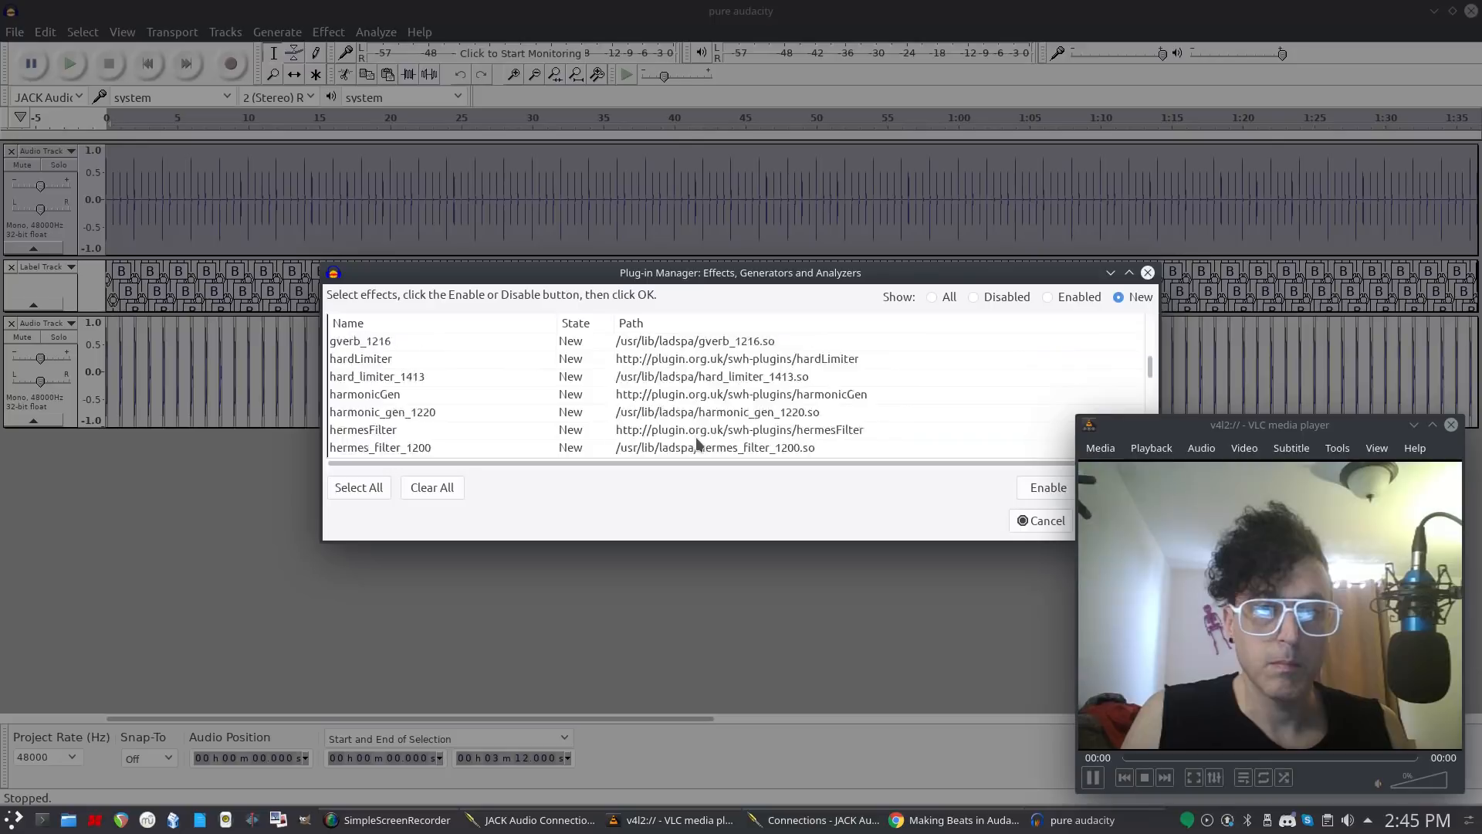
pyautogui.scroll(10, 698, 442)
pyautogui.scroll(-1, 697, 442)
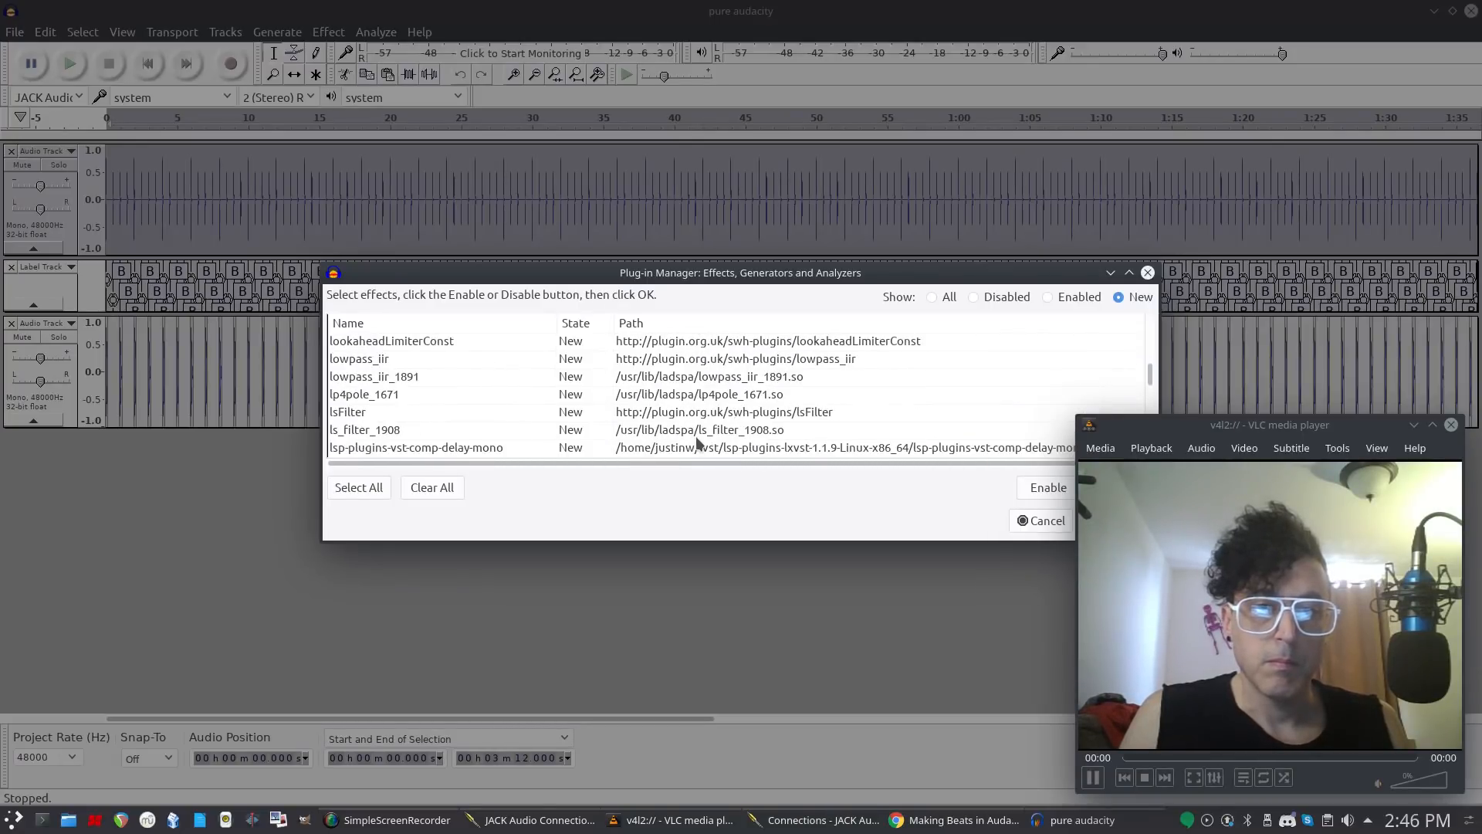
pyautogui.keyDown('shift'); pyautogui.click(697, 437); pyautogui.keyUp('shift')
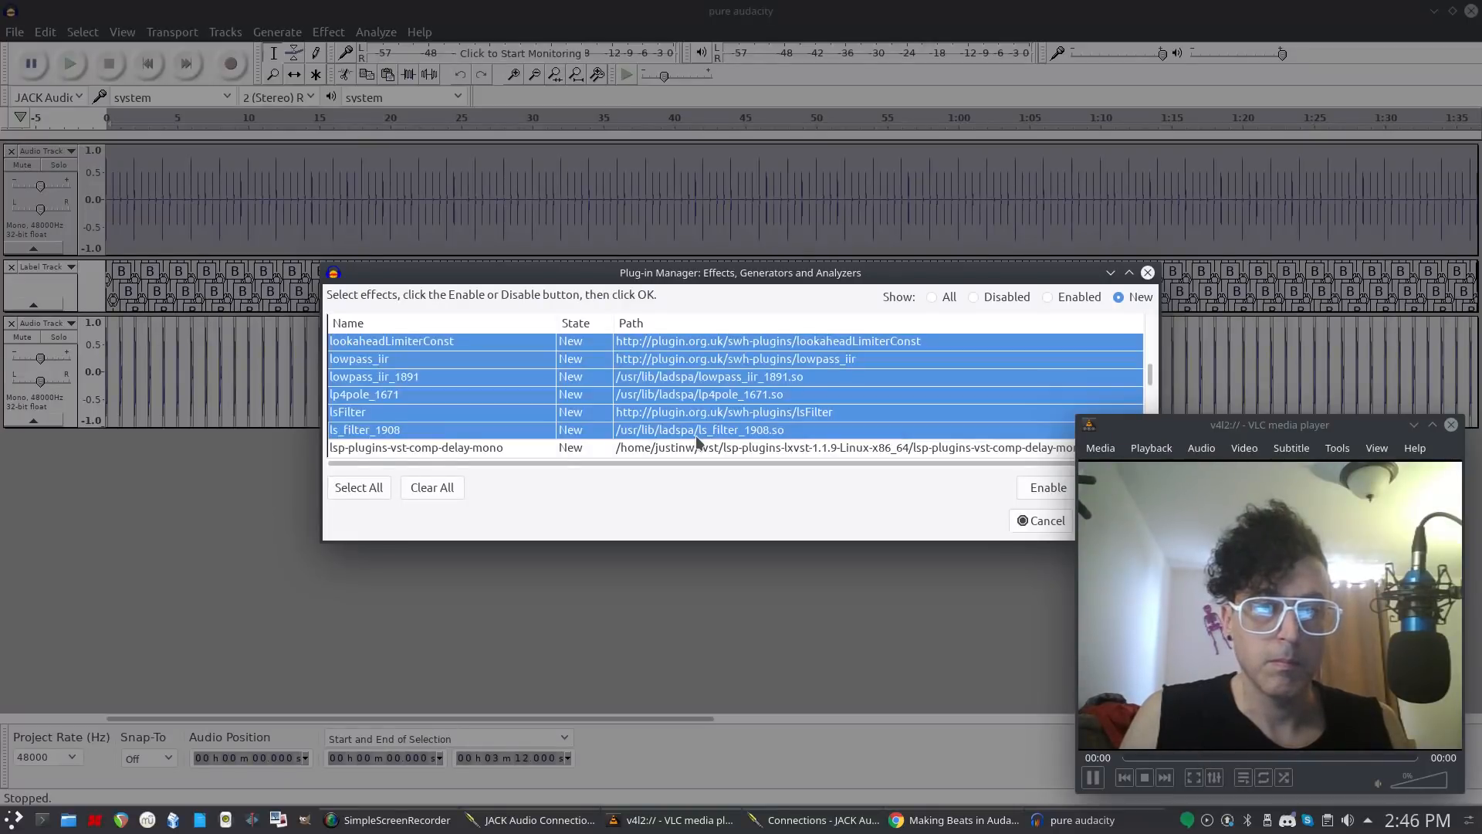
# Apply the enabling of the chosen new plug-ins, leaving the lsp-plugins-vst and lv2vst entries unselected, and dismiss each registration error.
pyautogui.scroll(-7, 785, 430)
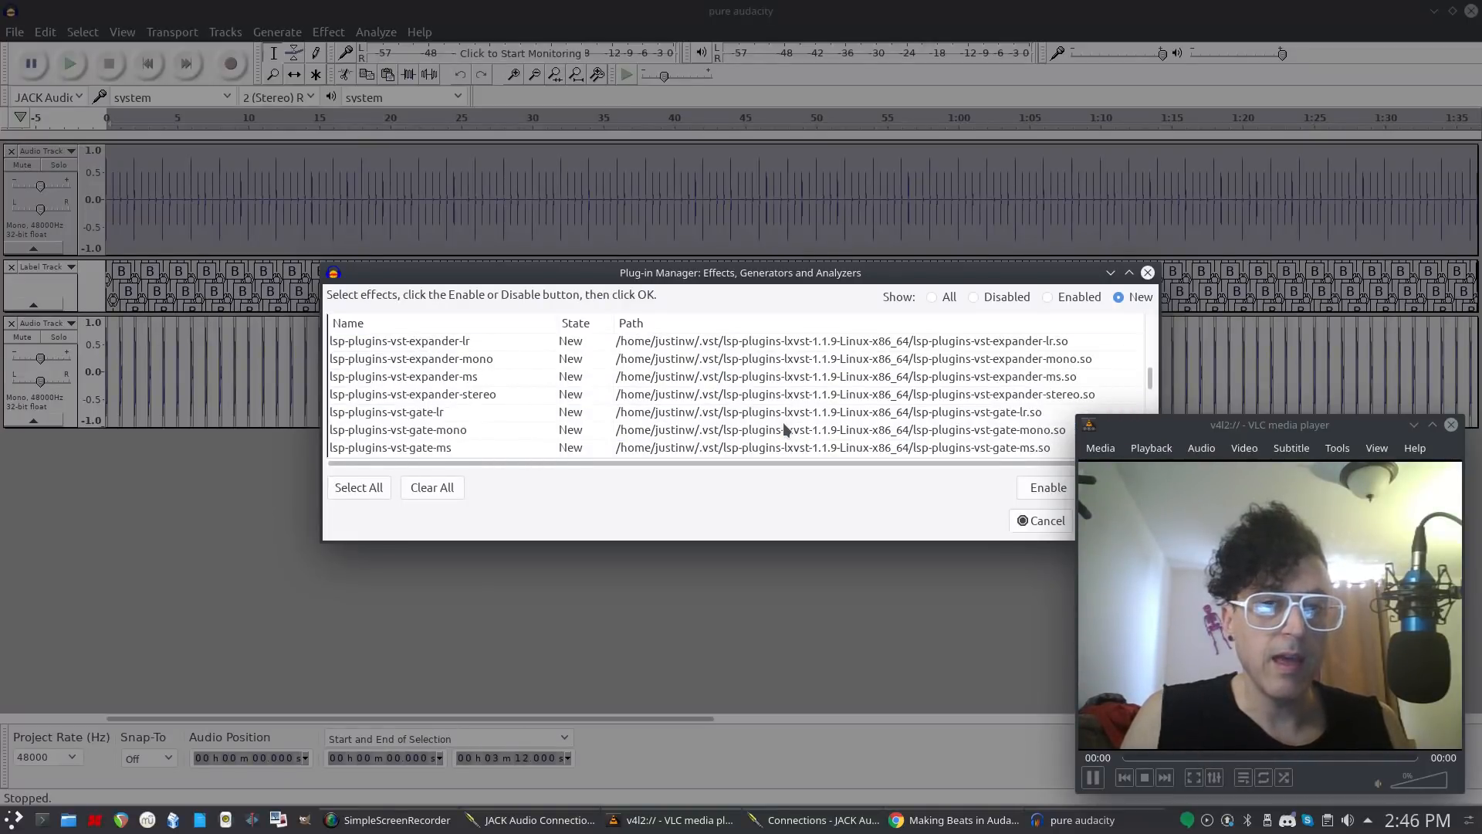
pyautogui.scroll(-12, 827, 415)
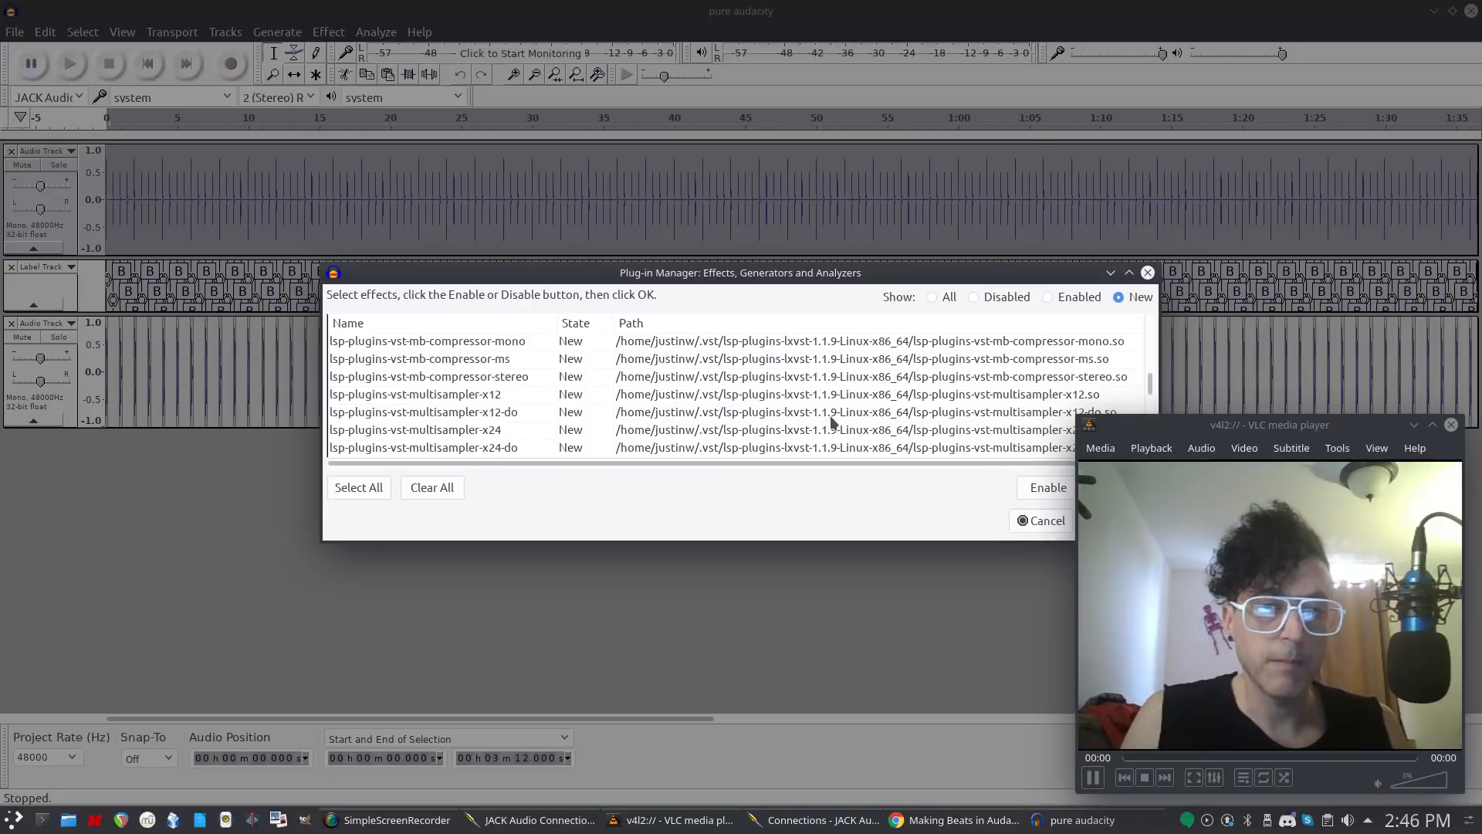
pyautogui.scroll(5, 833, 422)
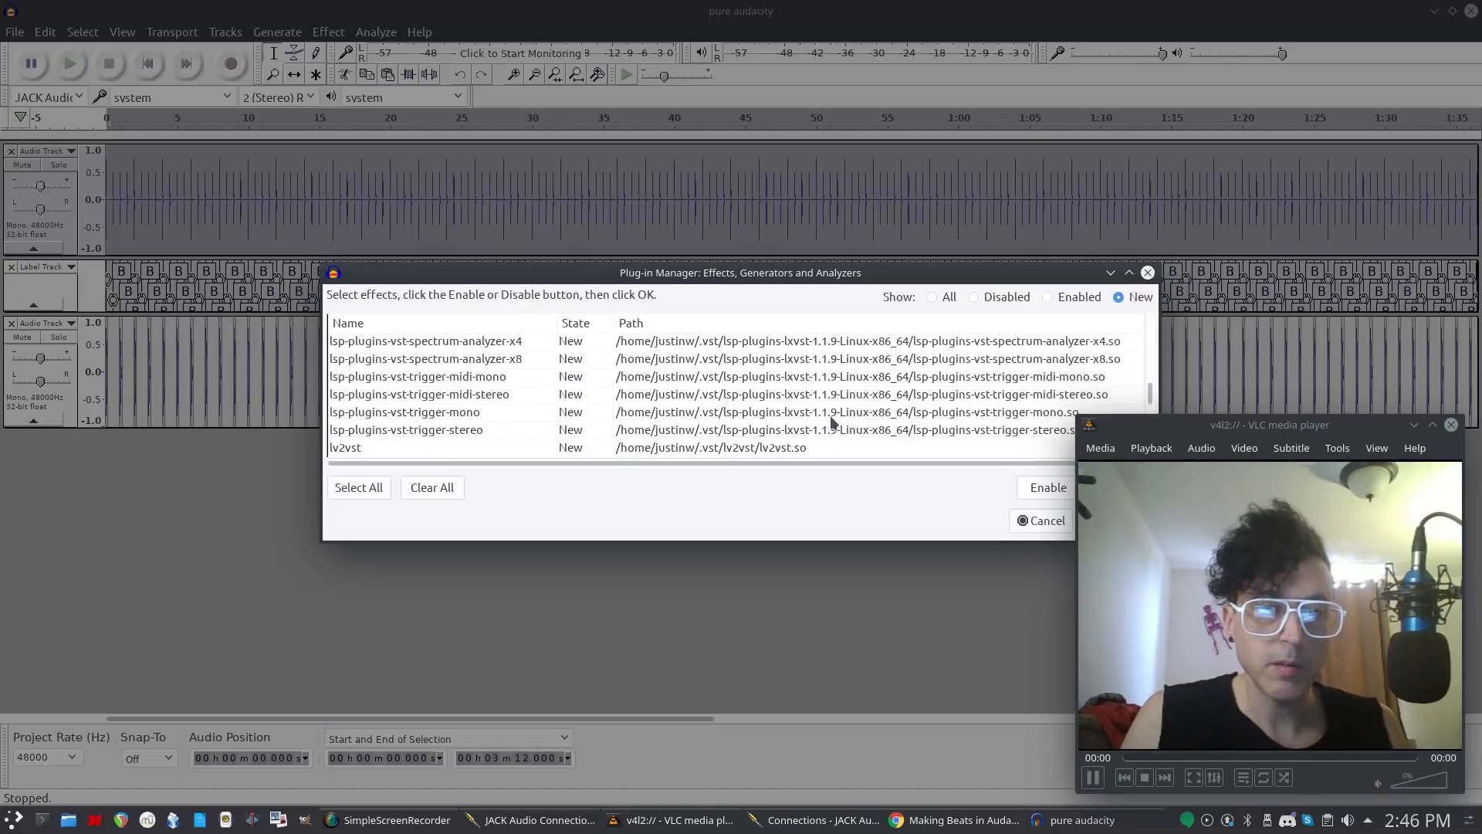
pyautogui.scroll(-2, 833, 422)
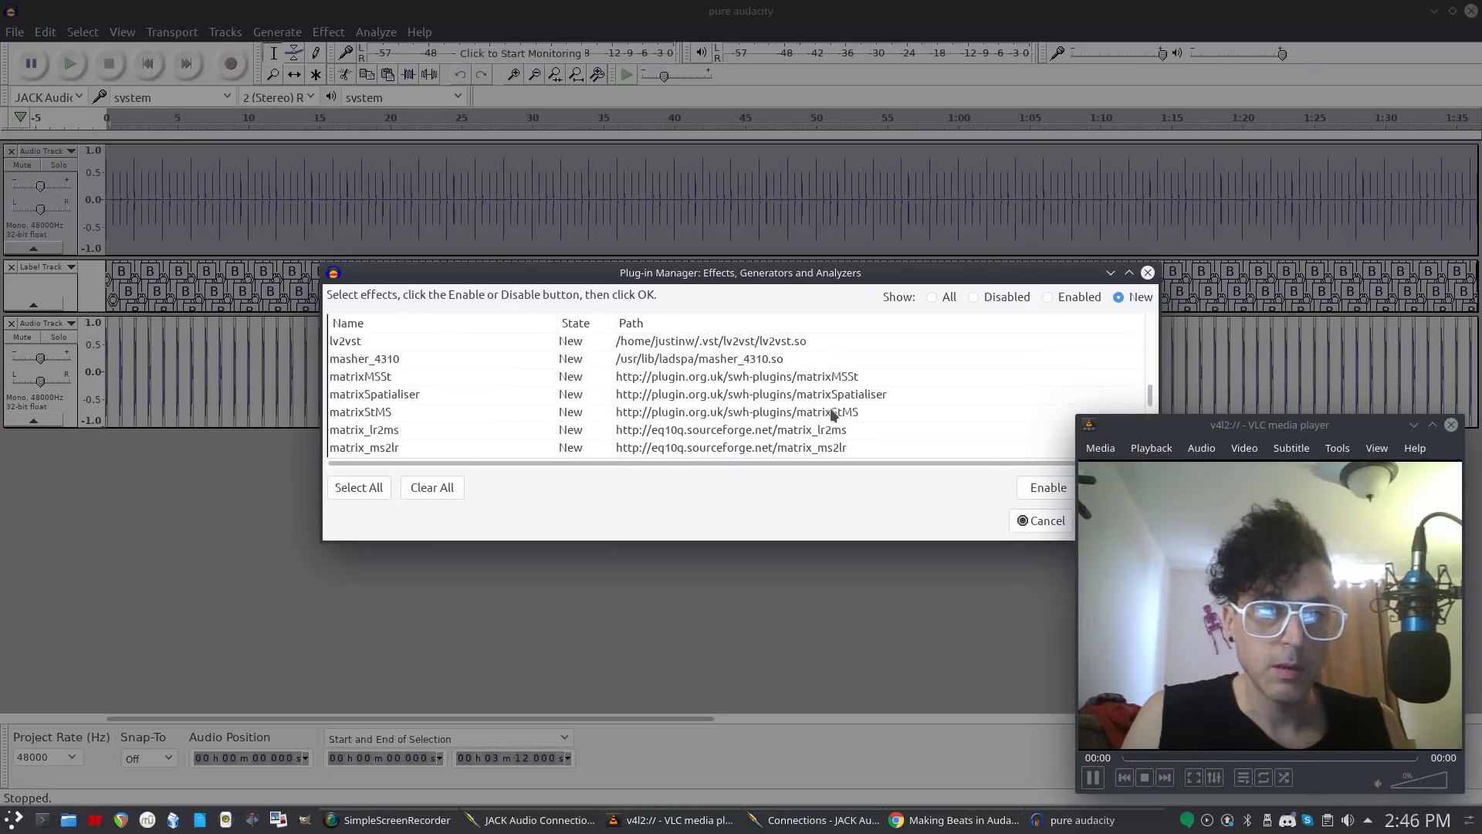
pyautogui.moveTo(1087, 268); pyautogui.dragTo(901, 252)
pyautogui.click(930, 505)
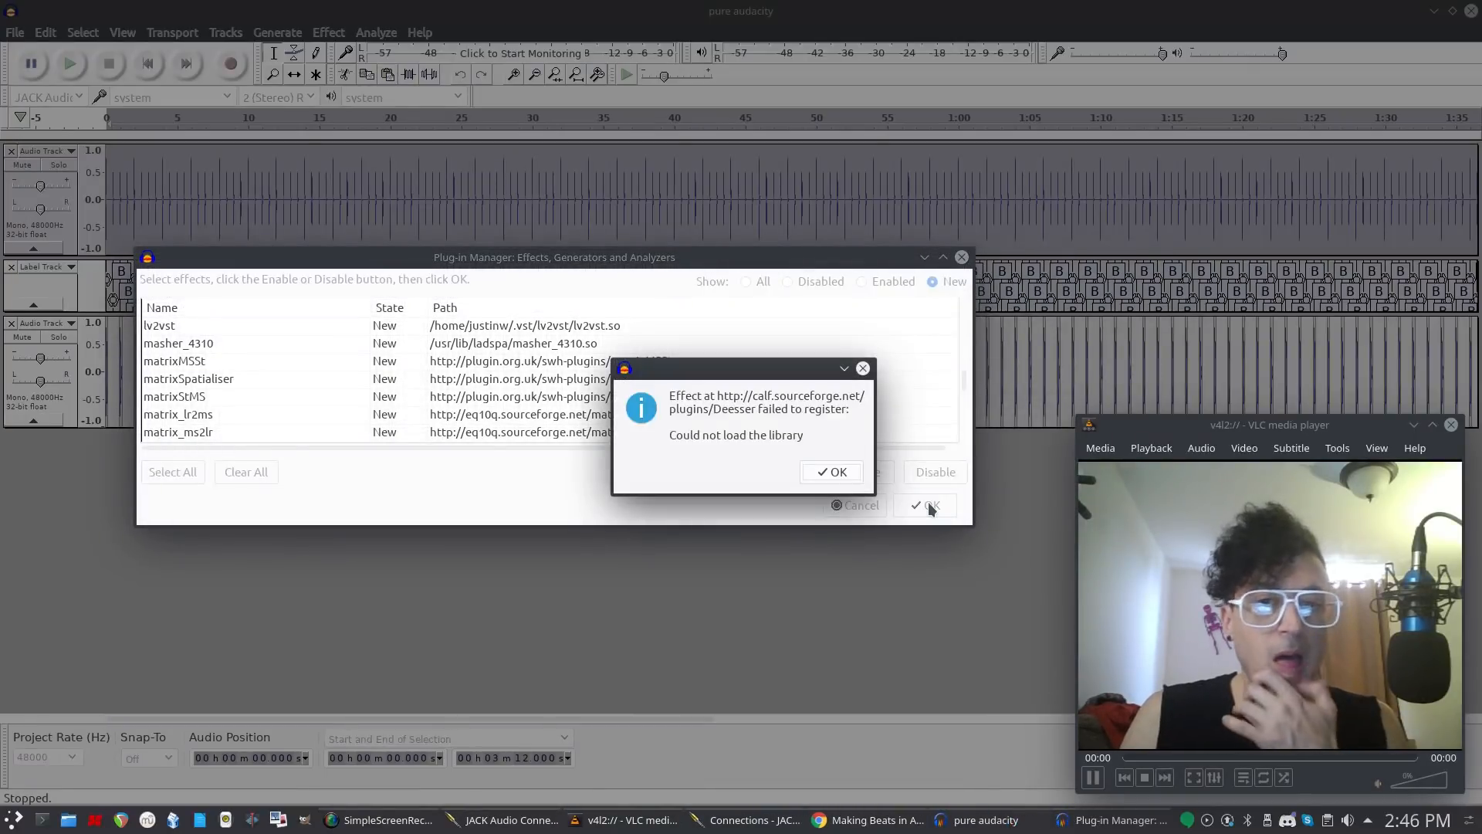
pyautogui.click(806, 476)
pyautogui.click(693, 457)
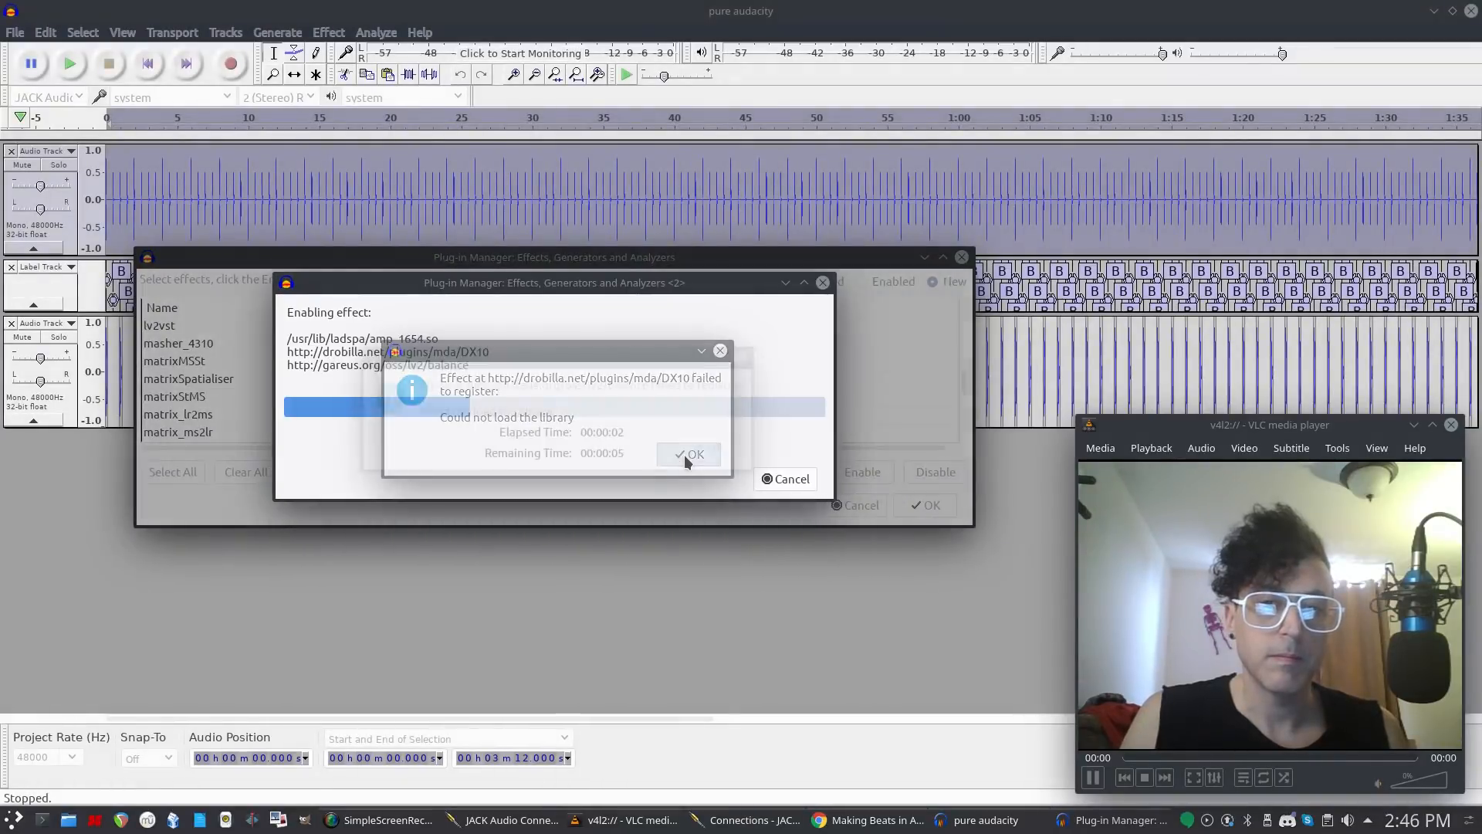
pyautogui.click(695, 456)
pyautogui.click(646, 456)
pyautogui.click(646, 456)
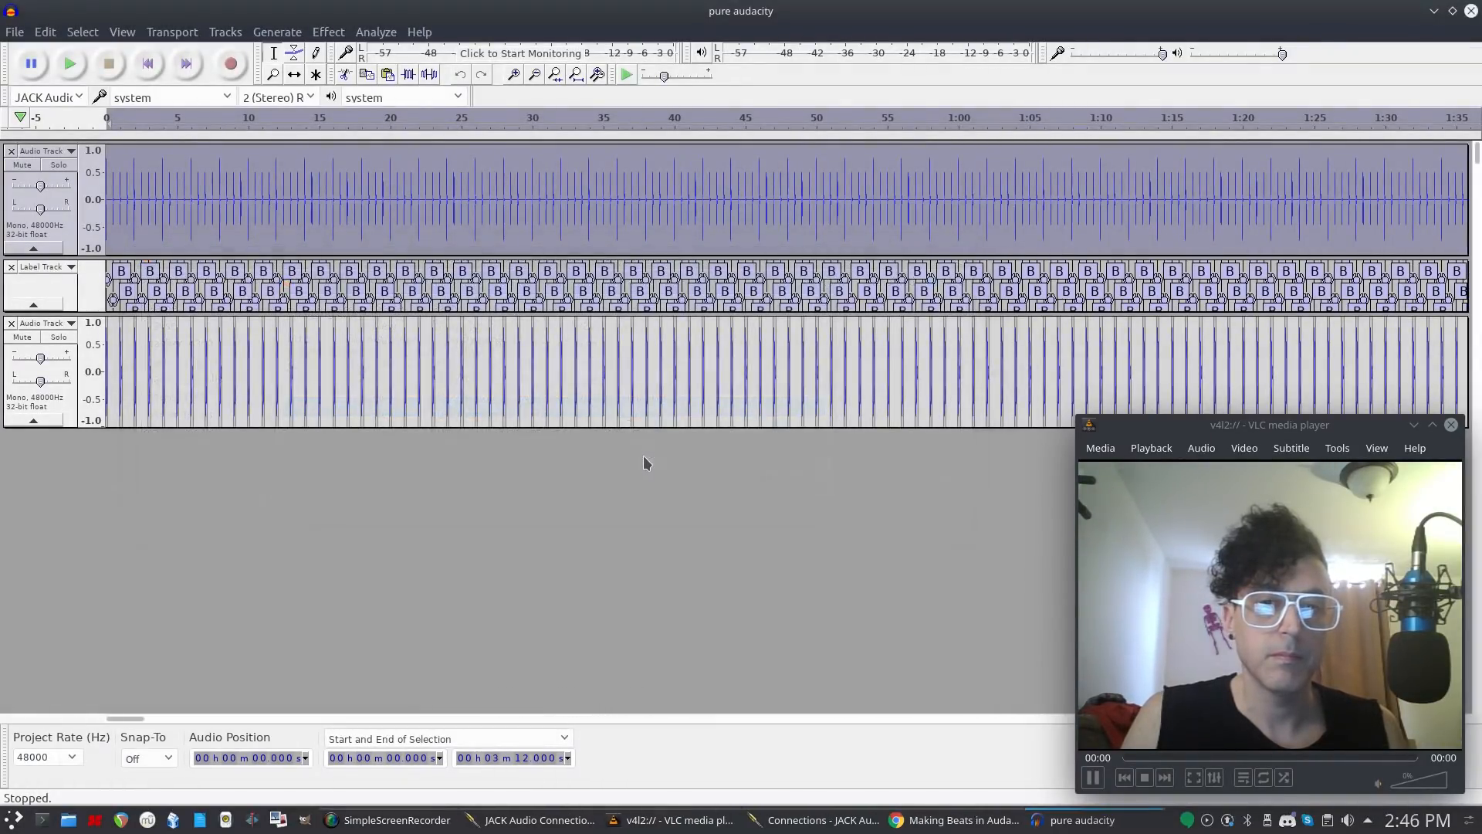
# Look through the available effects in the plug-in groups 1 to 15 through 91 to 96.
pyautogui.click(328, 32)
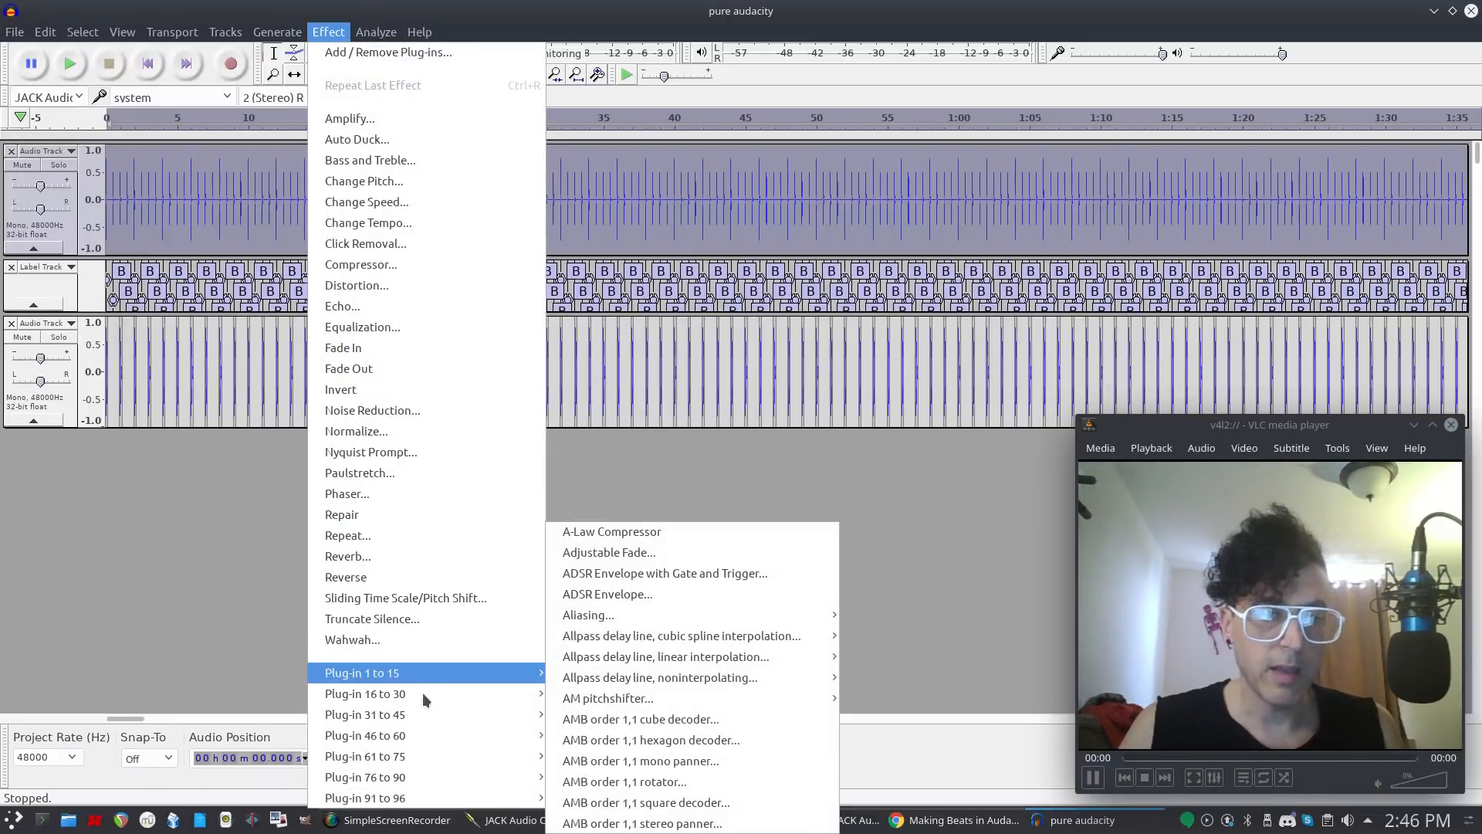
pyautogui.moveTo(383, 695)
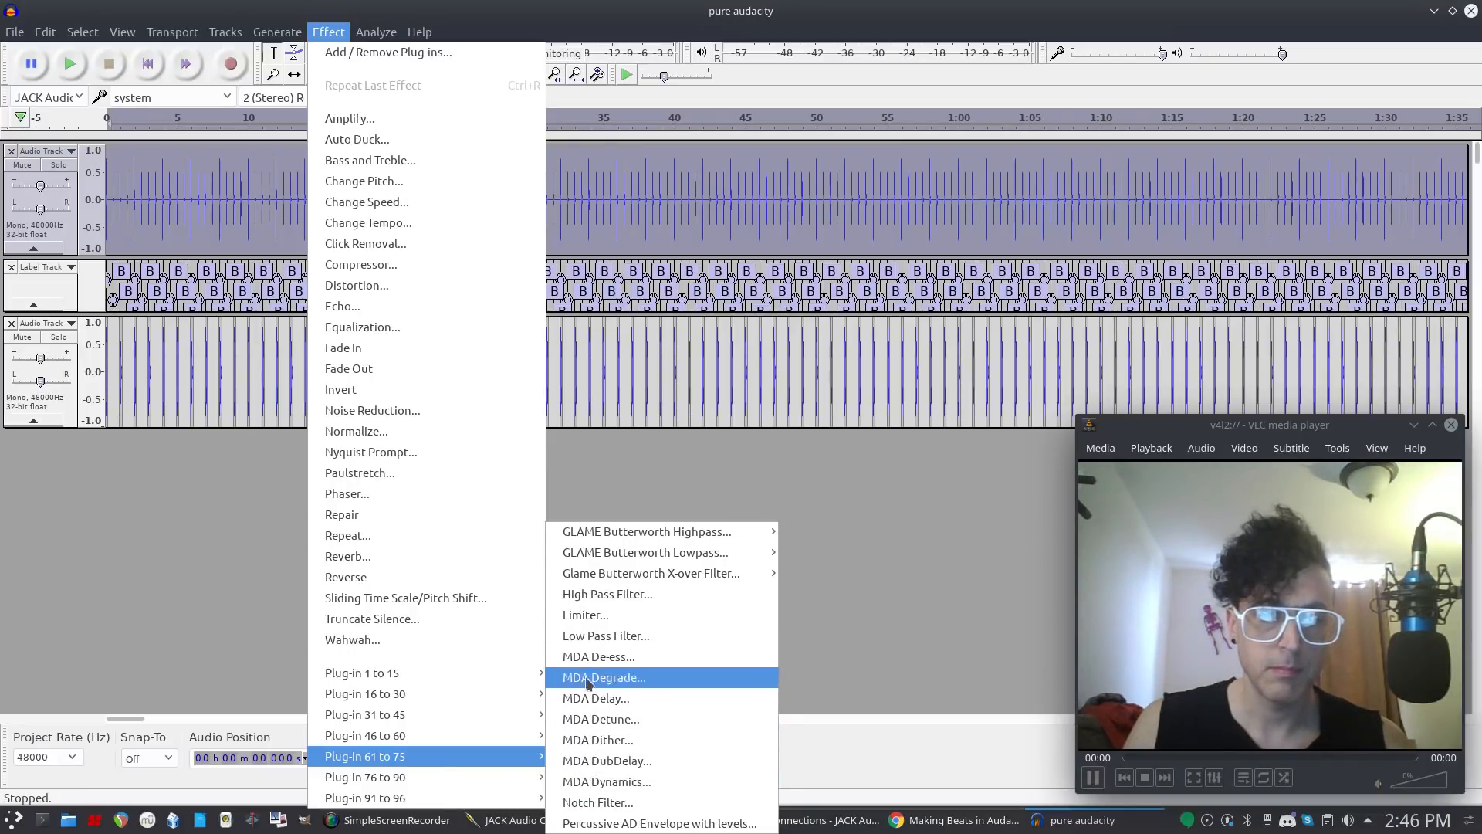
pyautogui.moveTo(602, 576)
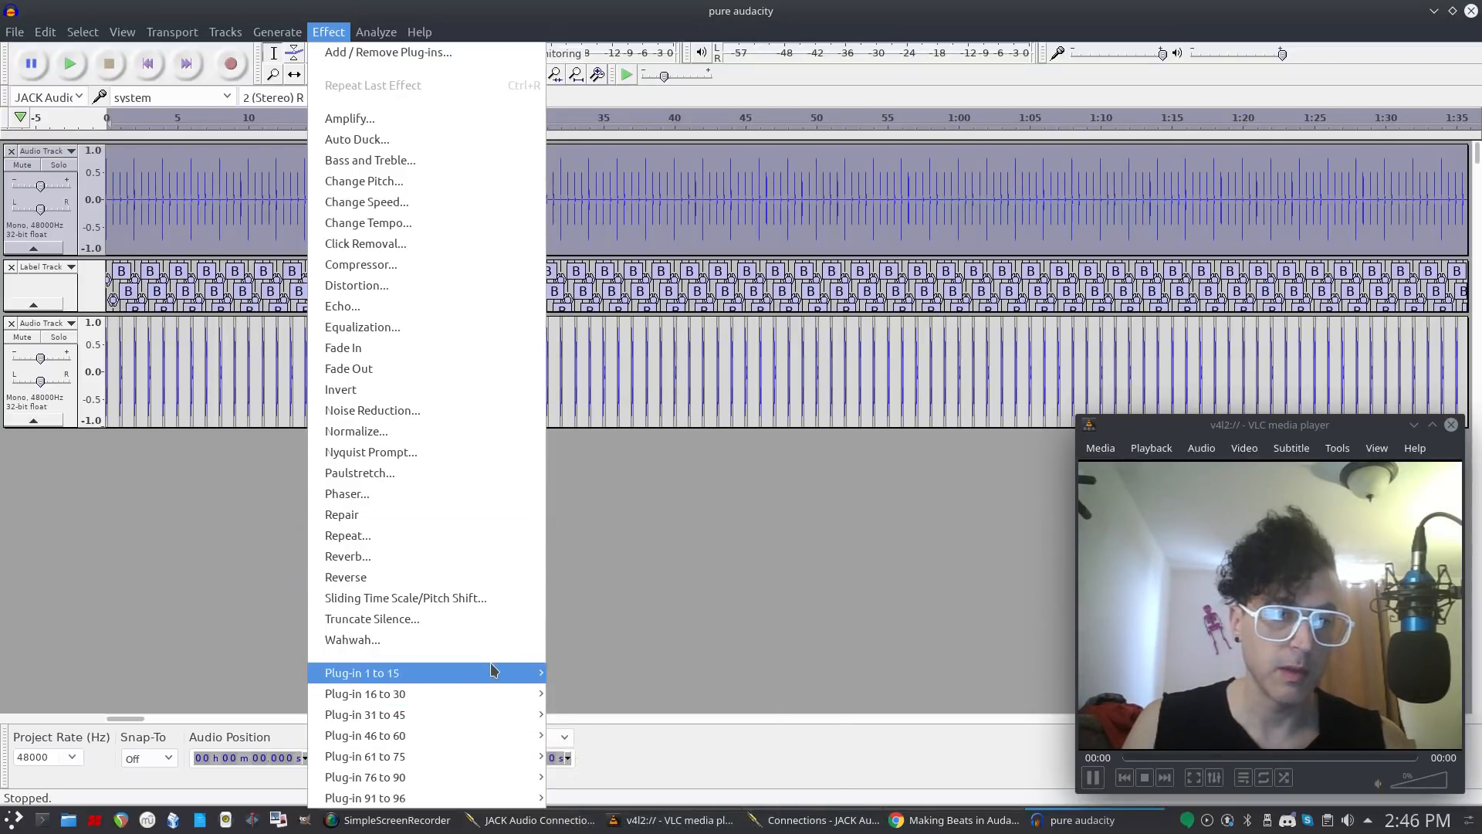
pyautogui.moveTo(494, 670)
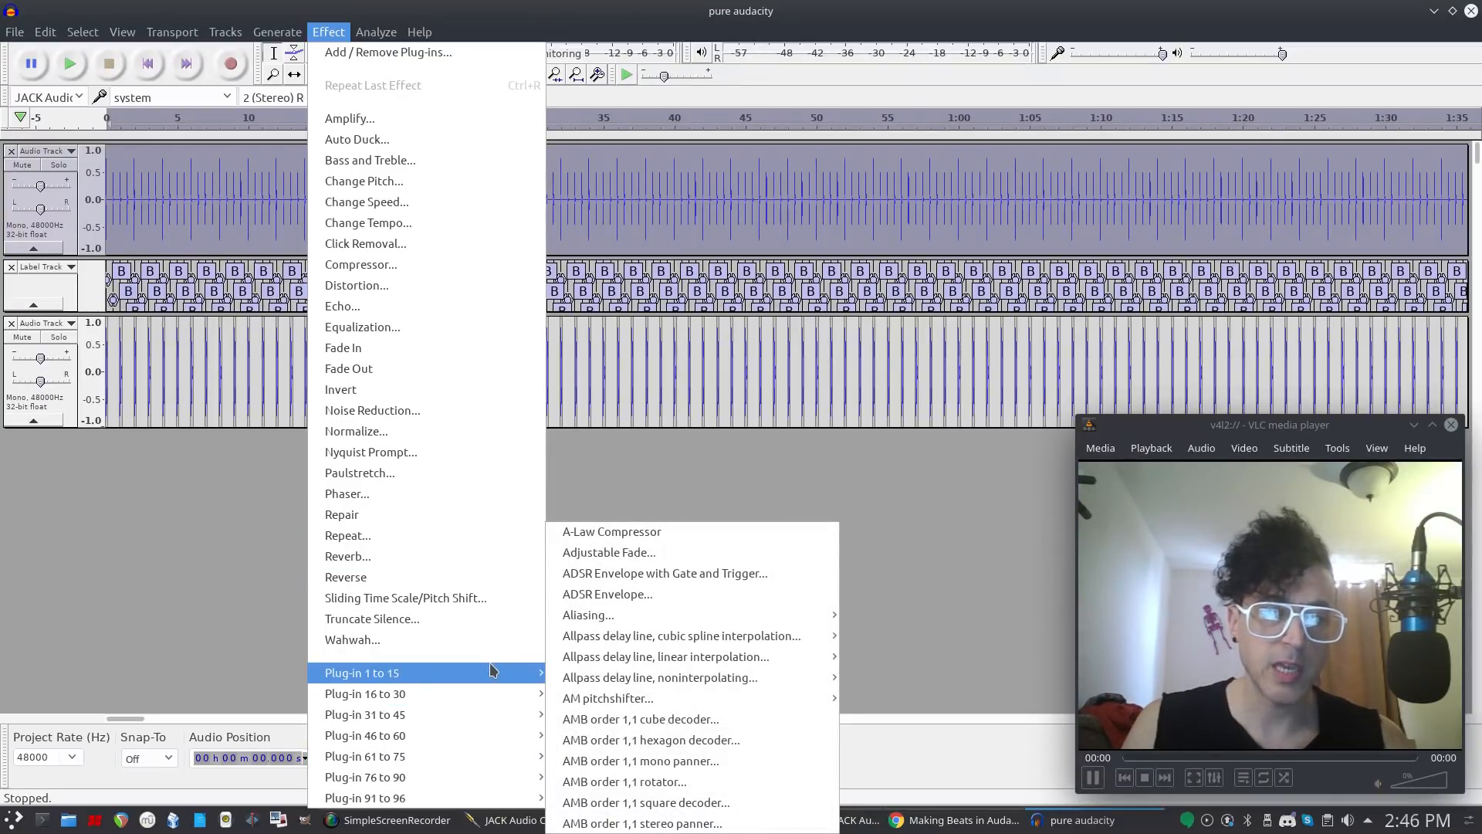
pyautogui.click(323, 35)
pyautogui.click(323, 35)
pyautogui.moveTo(419, 738)
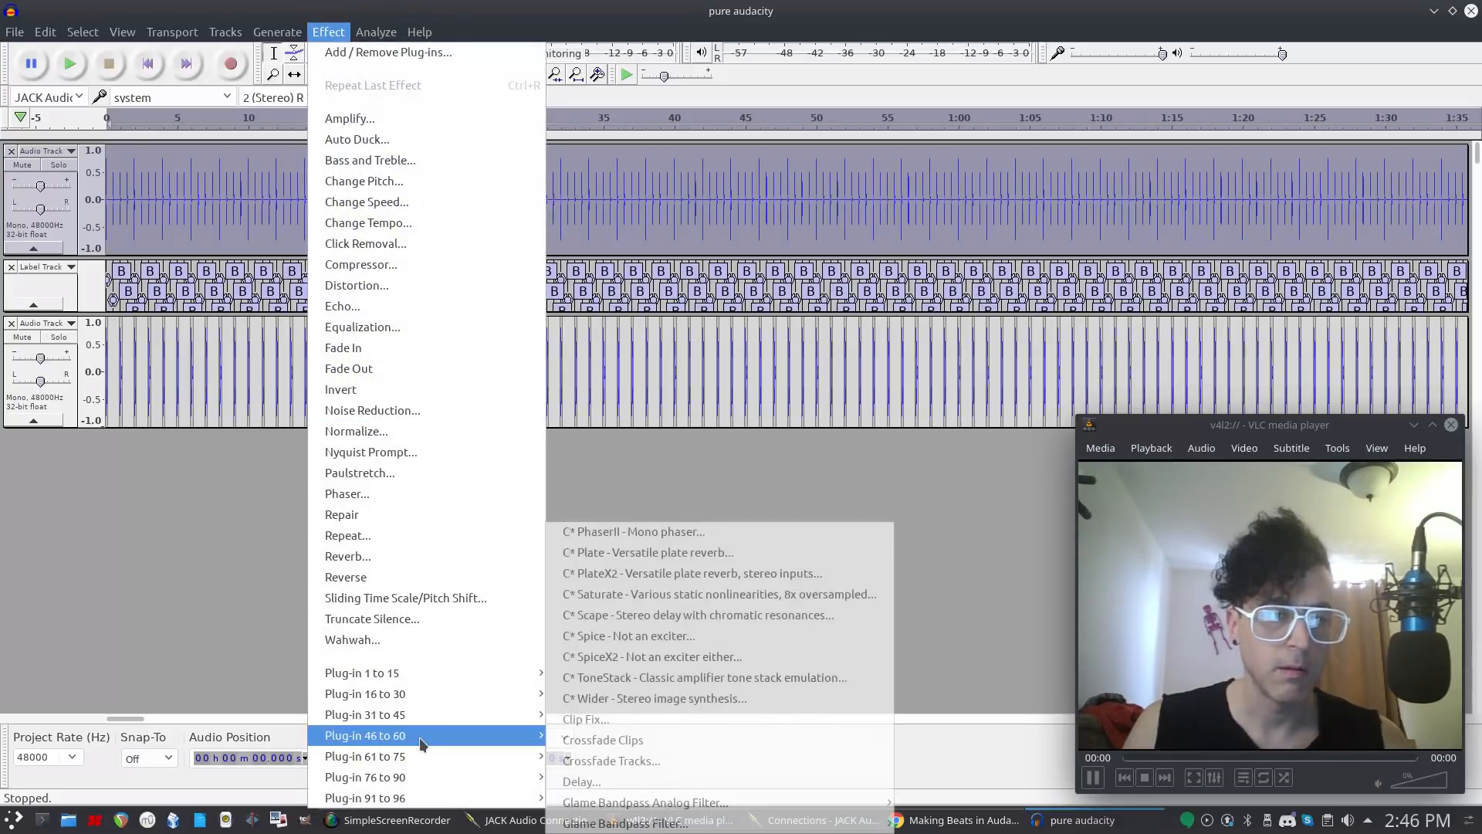
pyautogui.moveTo(415, 776)
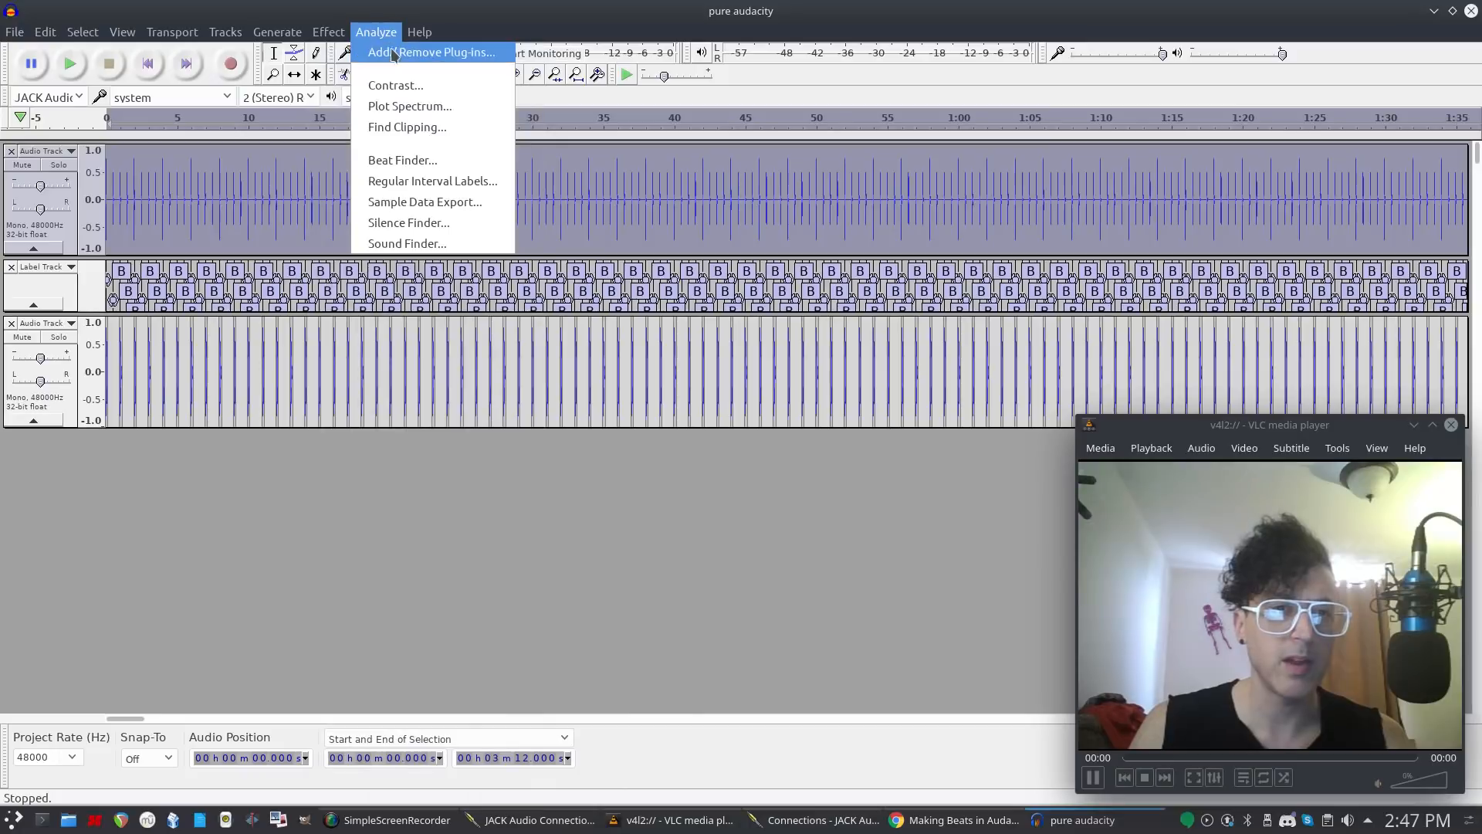
# Open the plug-in manager, show only the new plug-ins and select the BeatBox entry.
pyautogui.click(395, 54)
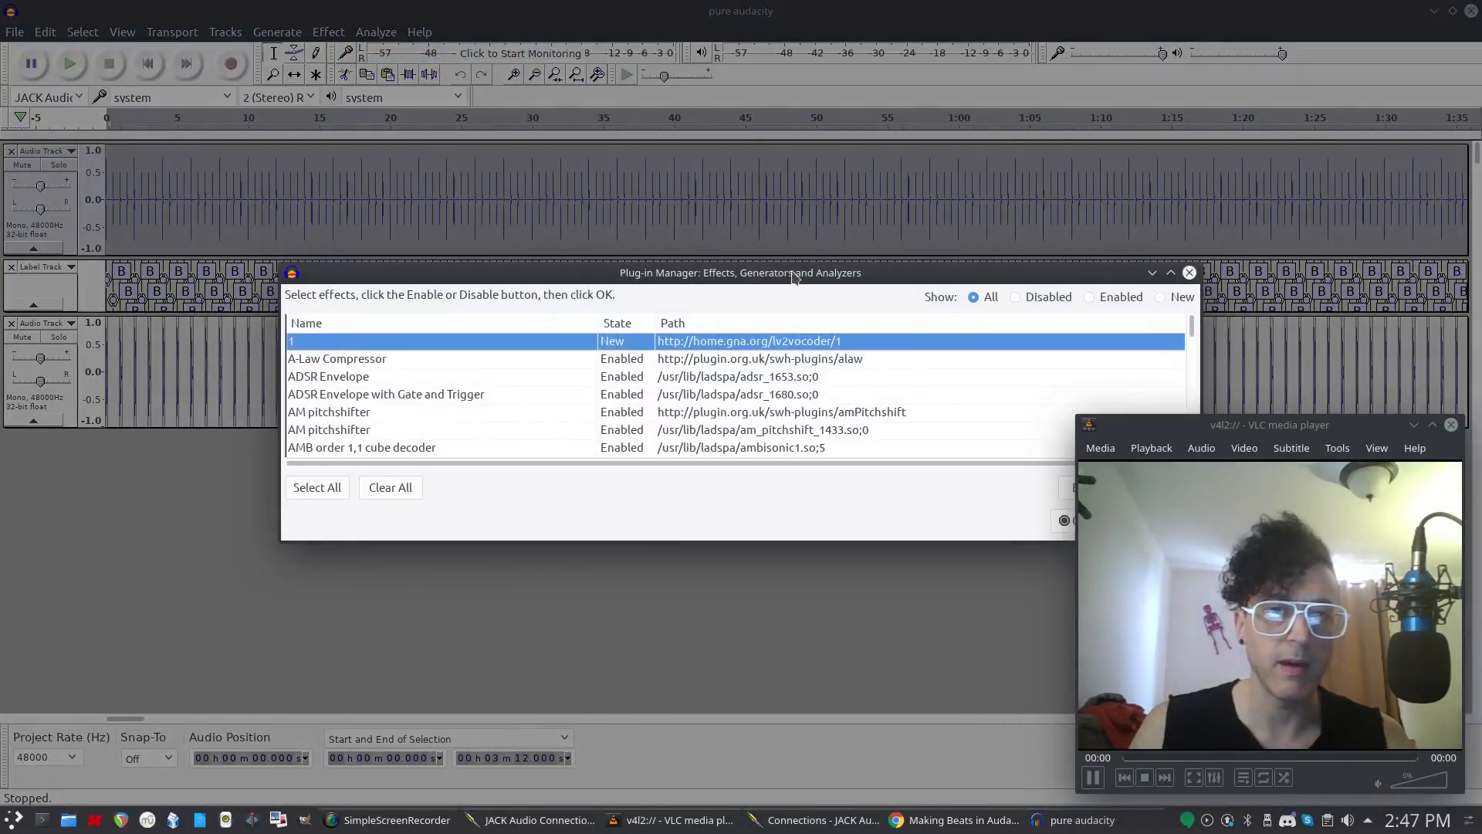
pyautogui.click(1166, 299)
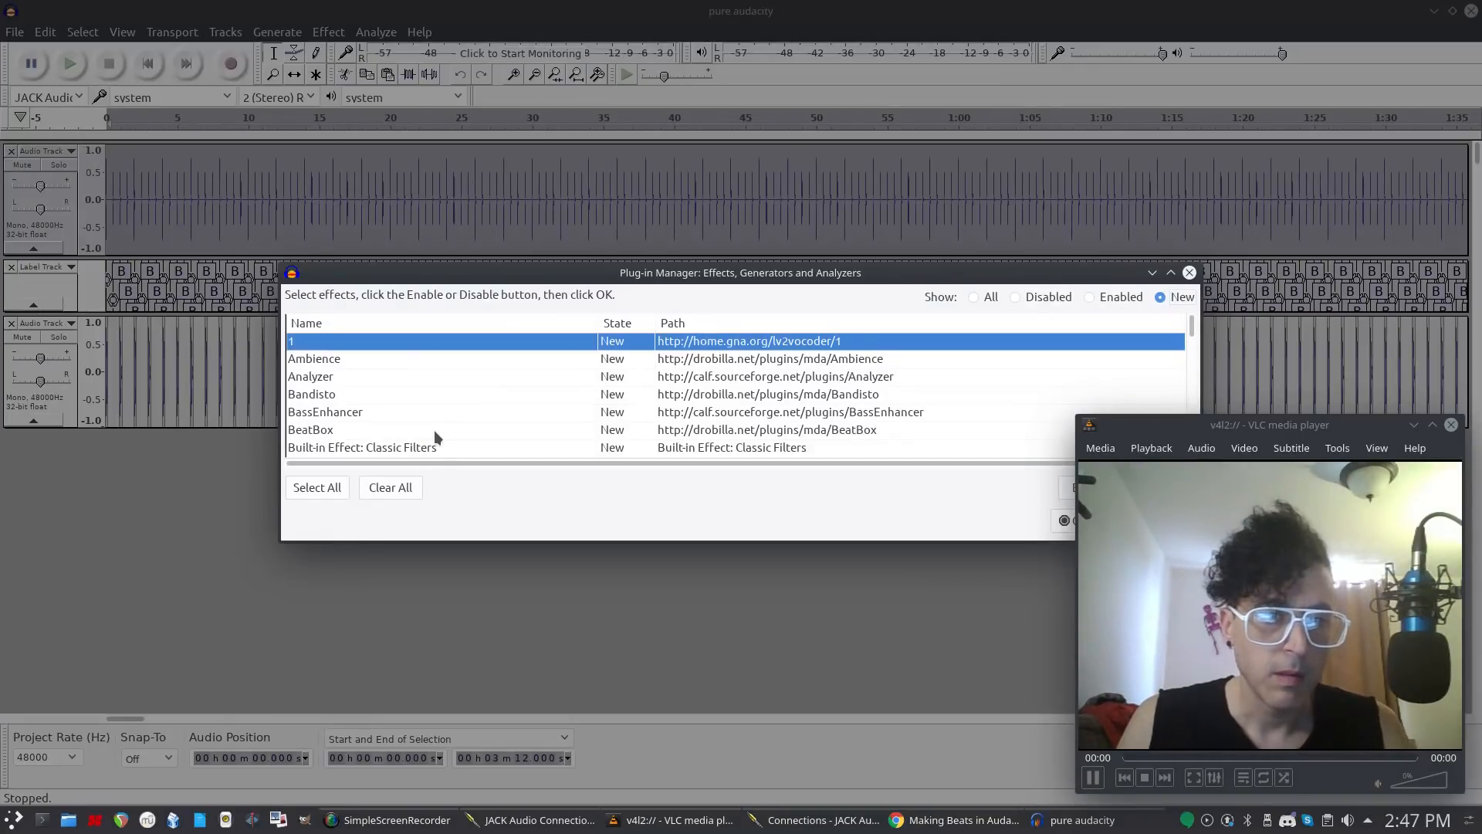
pyautogui.scroll(-6, 433, 437)
pyautogui.scroll(5, 434, 437)
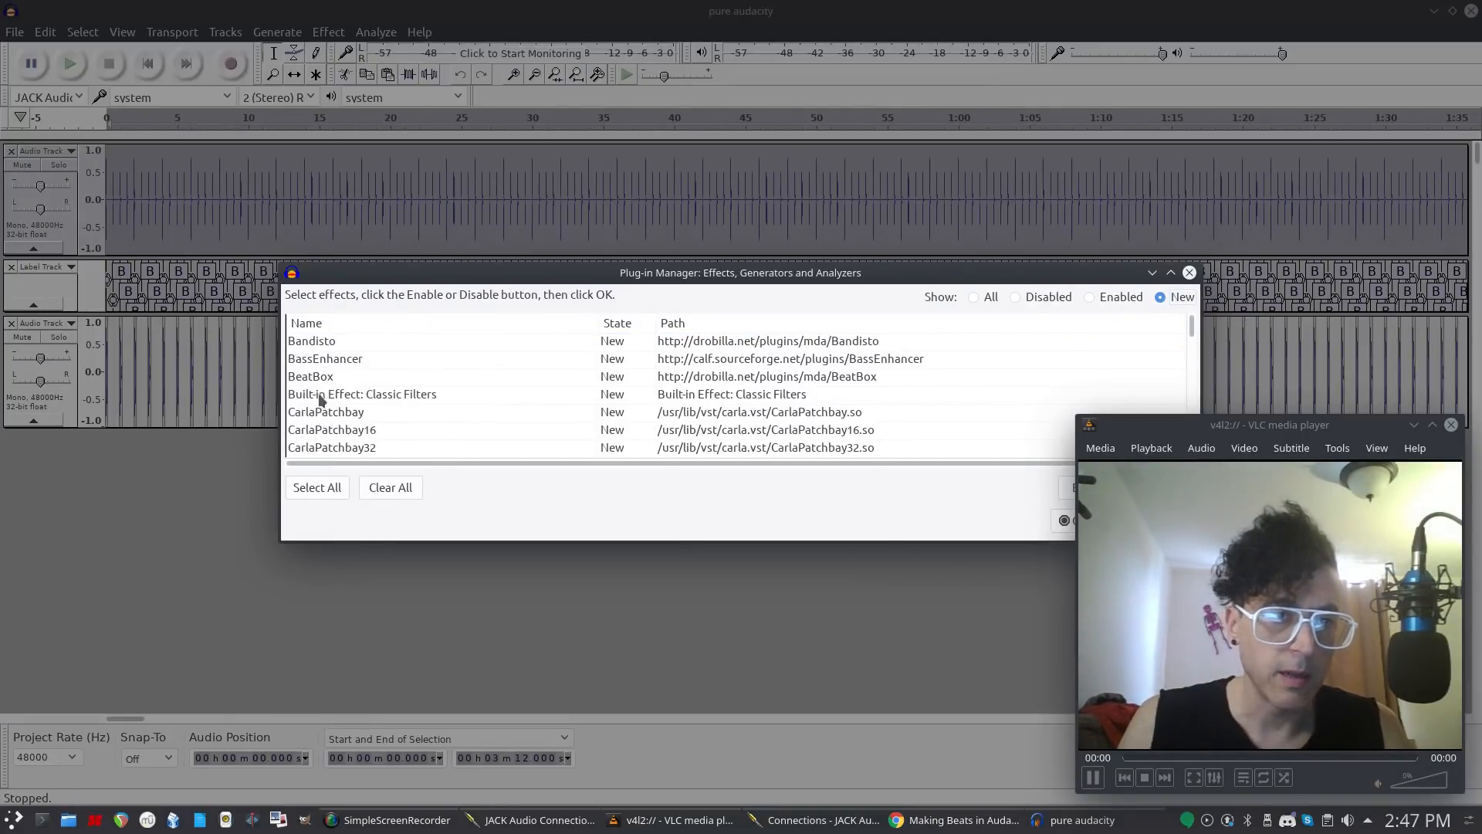
pyautogui.click(323, 378)
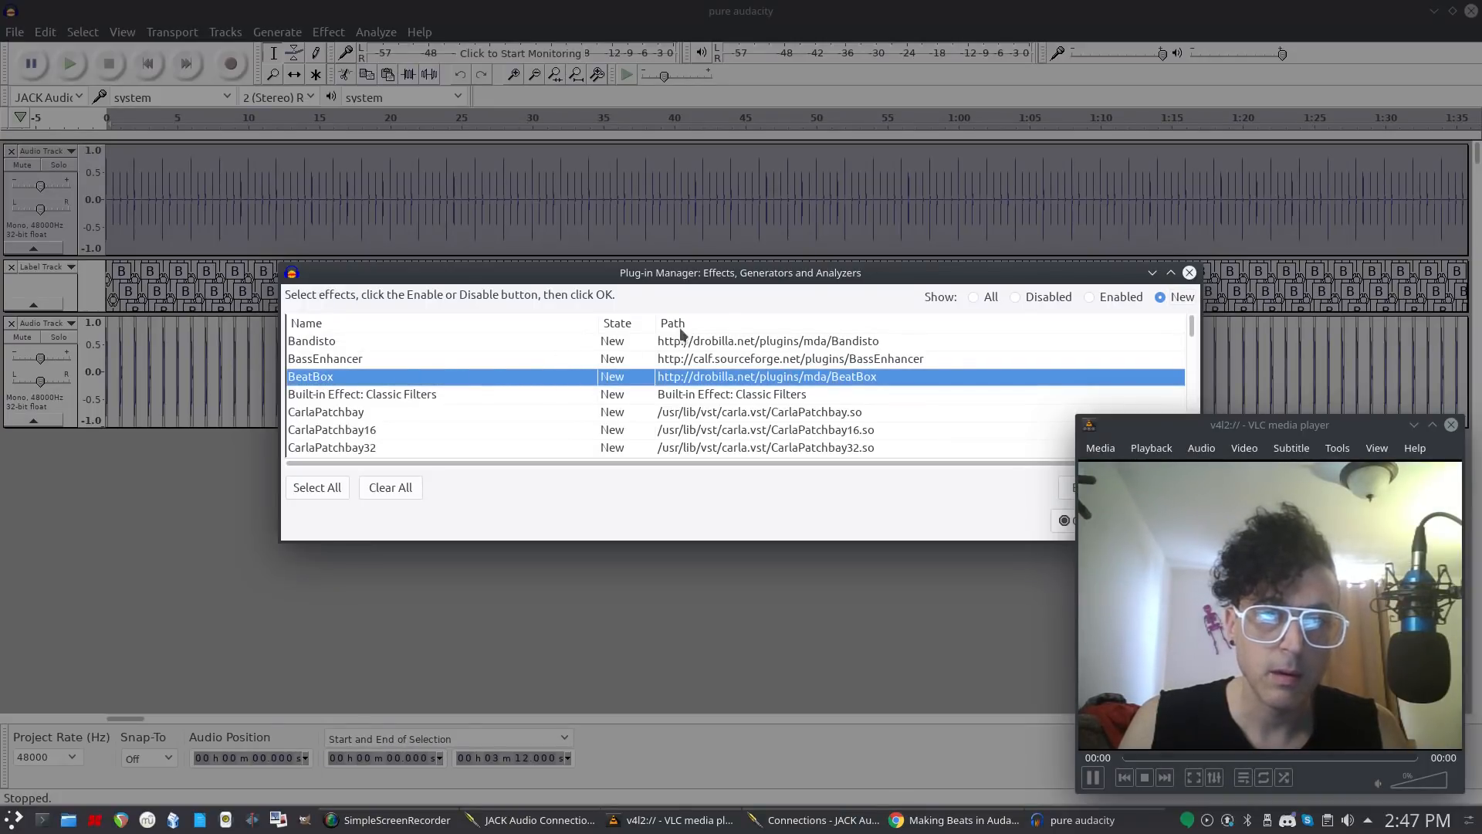
# Sort the new plug-ins by path and locate the tap entries under /usr/lib/ladspa.
pyautogui.scroll(-15, 682, 333)
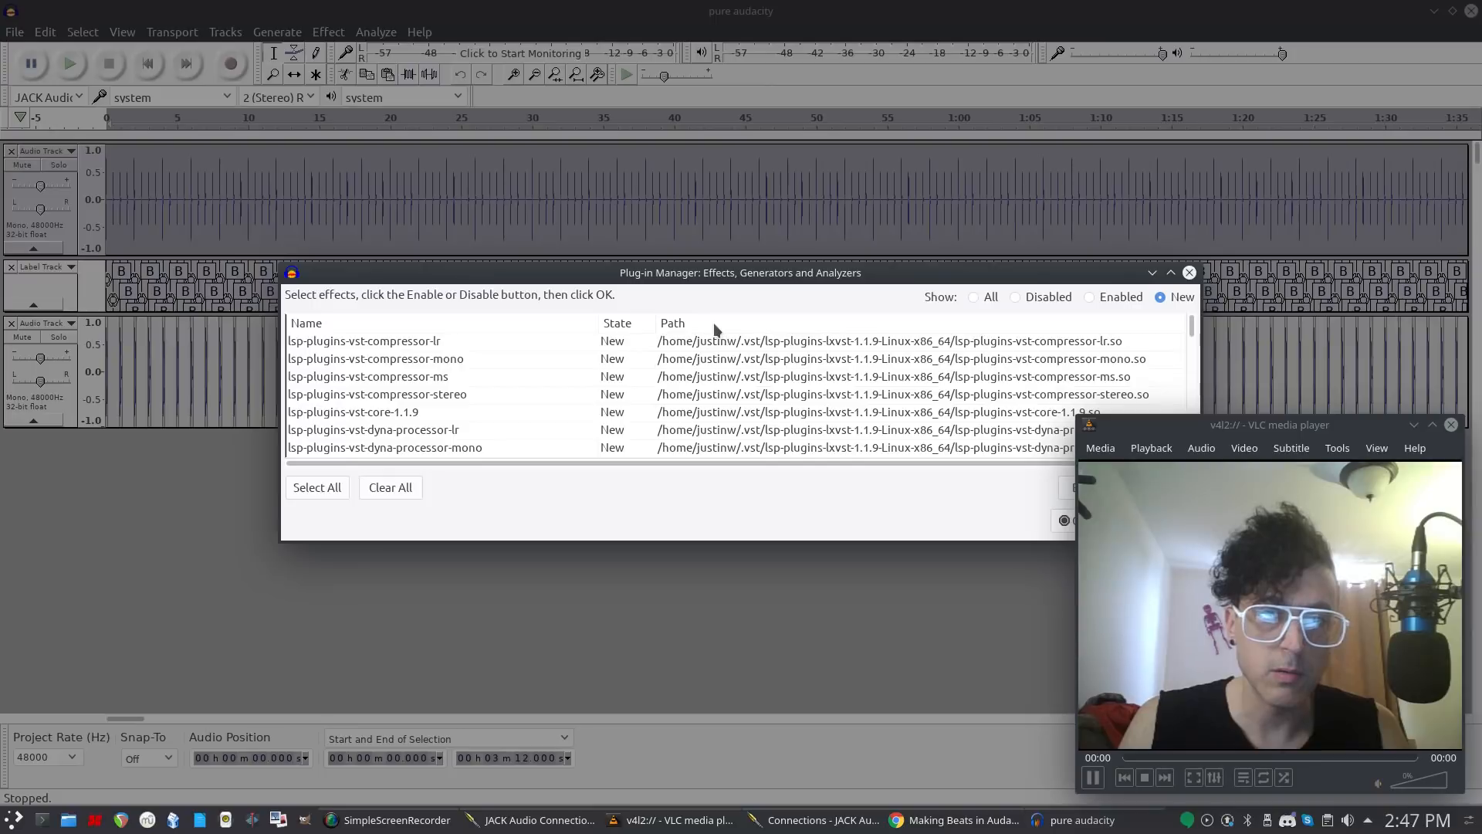
pyautogui.scroll(-20, 805, 382)
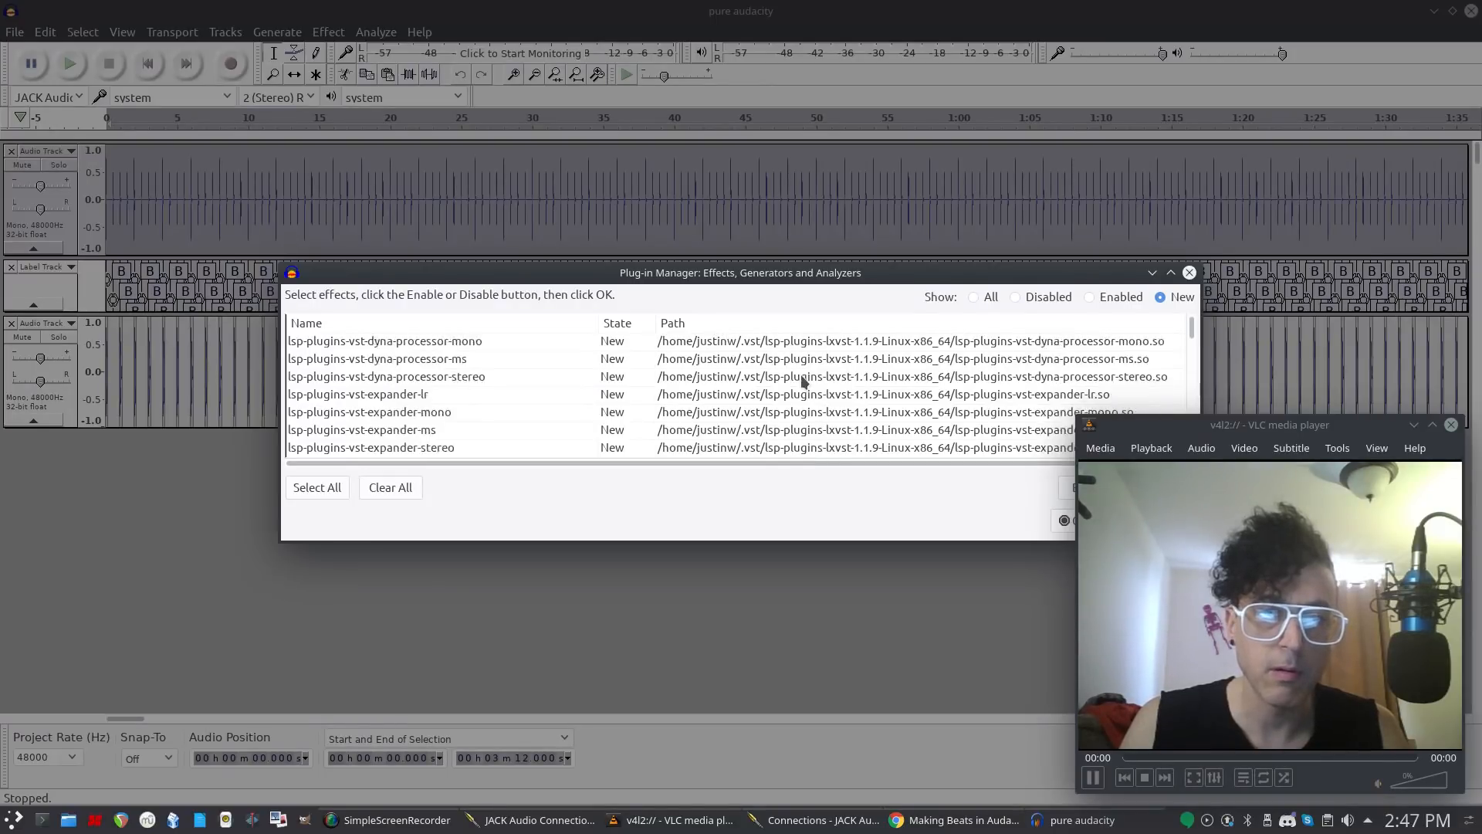
pyautogui.scroll(-20, 805, 381)
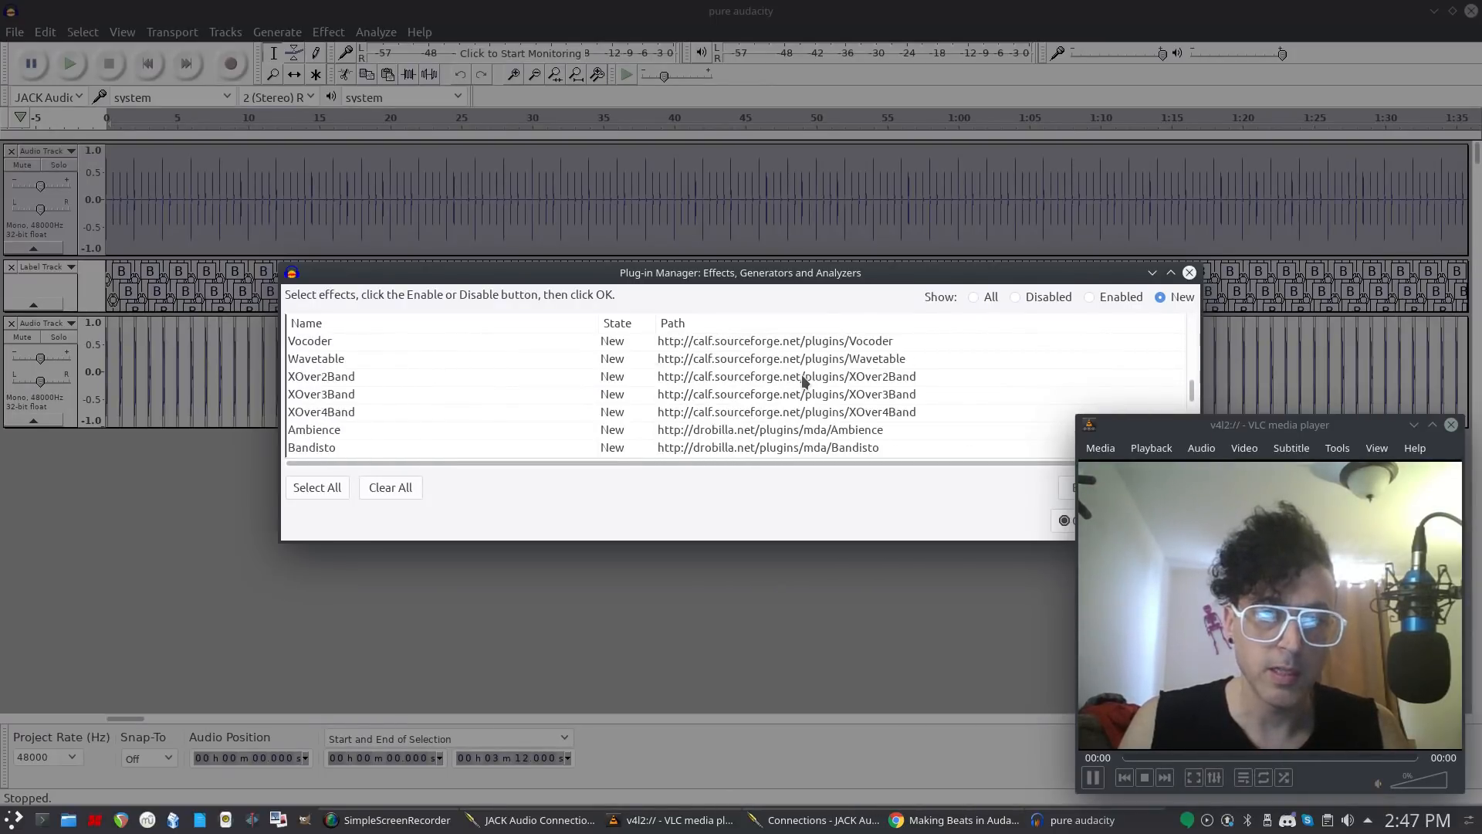
pyautogui.scroll(-20, 805, 381)
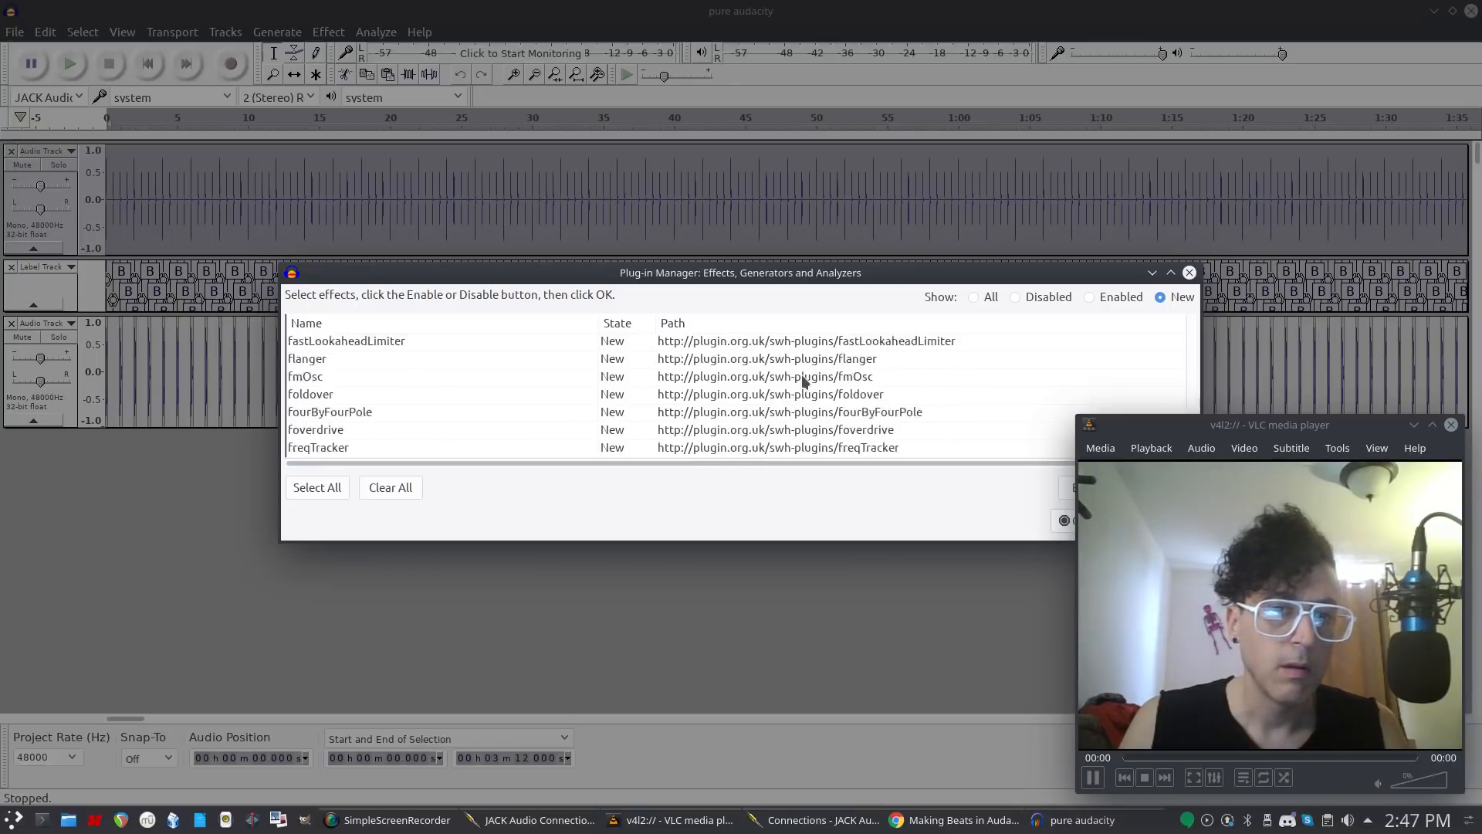
pyautogui.scroll(-20, 735, 389)
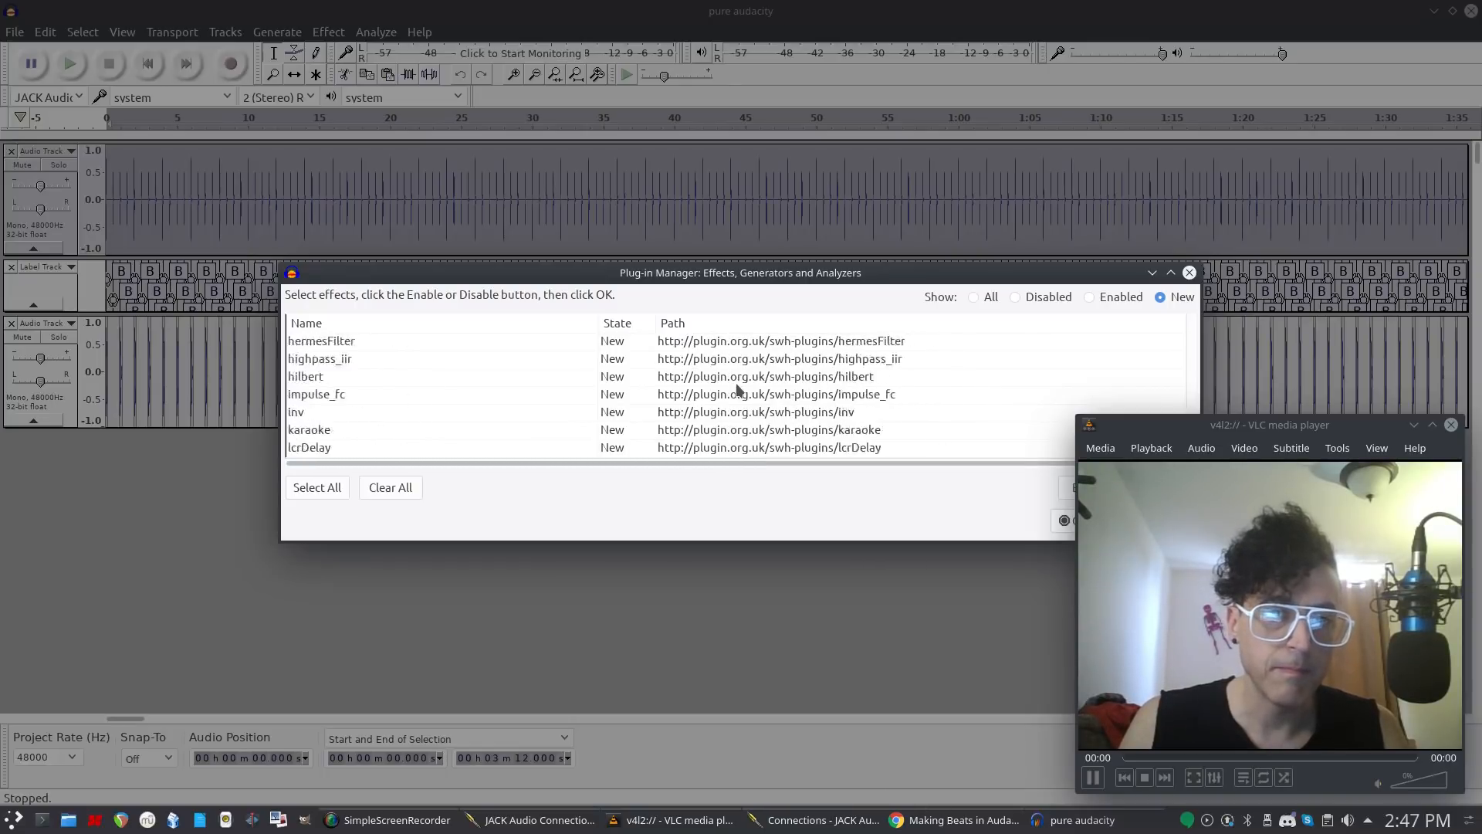
pyautogui.scroll(15, 739, 390)
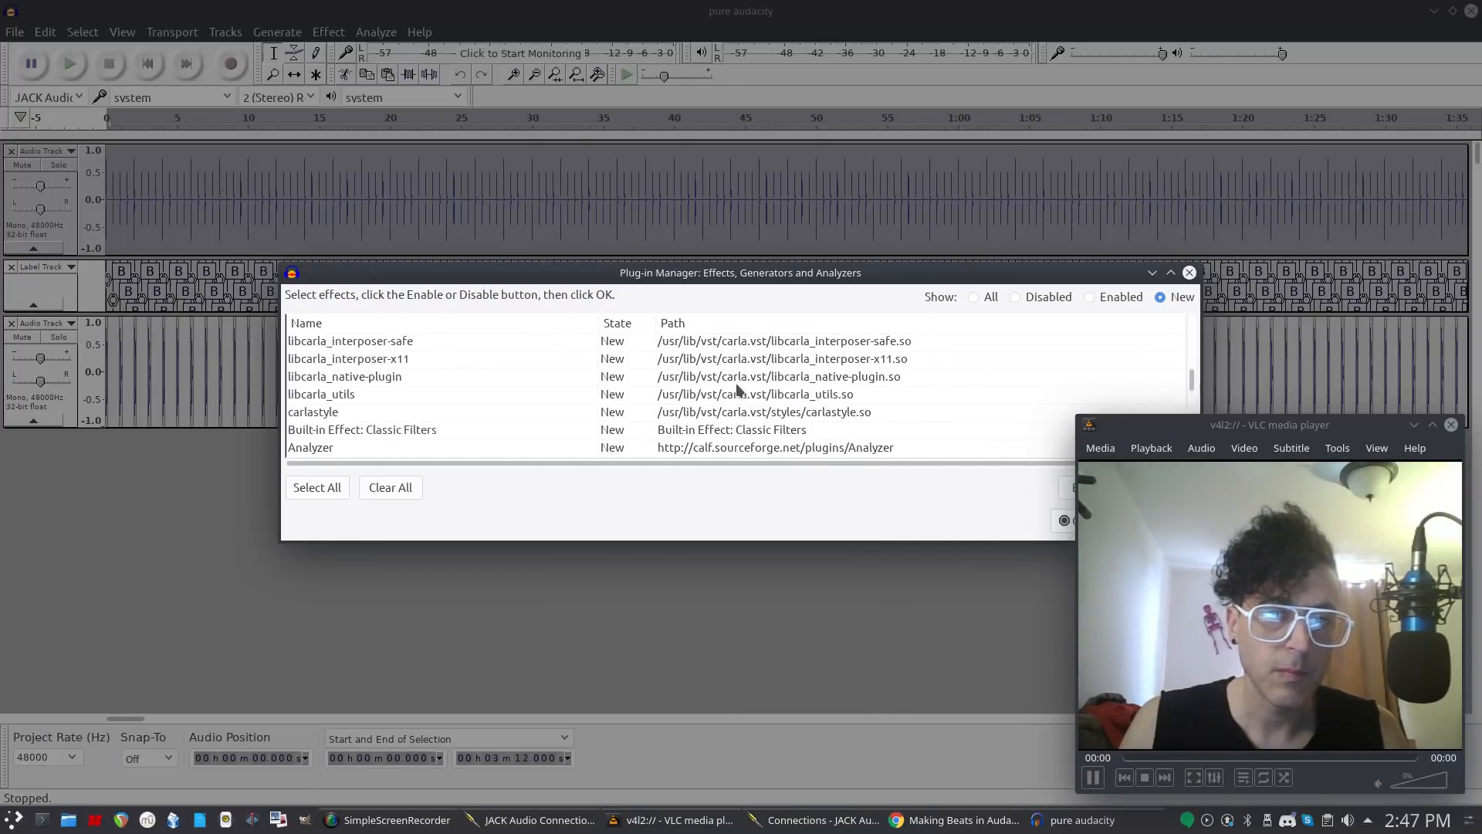
pyautogui.scroll(-1, 739, 390)
pyautogui.scroll(6, 739, 390)
pyautogui.scroll(-2, 739, 390)
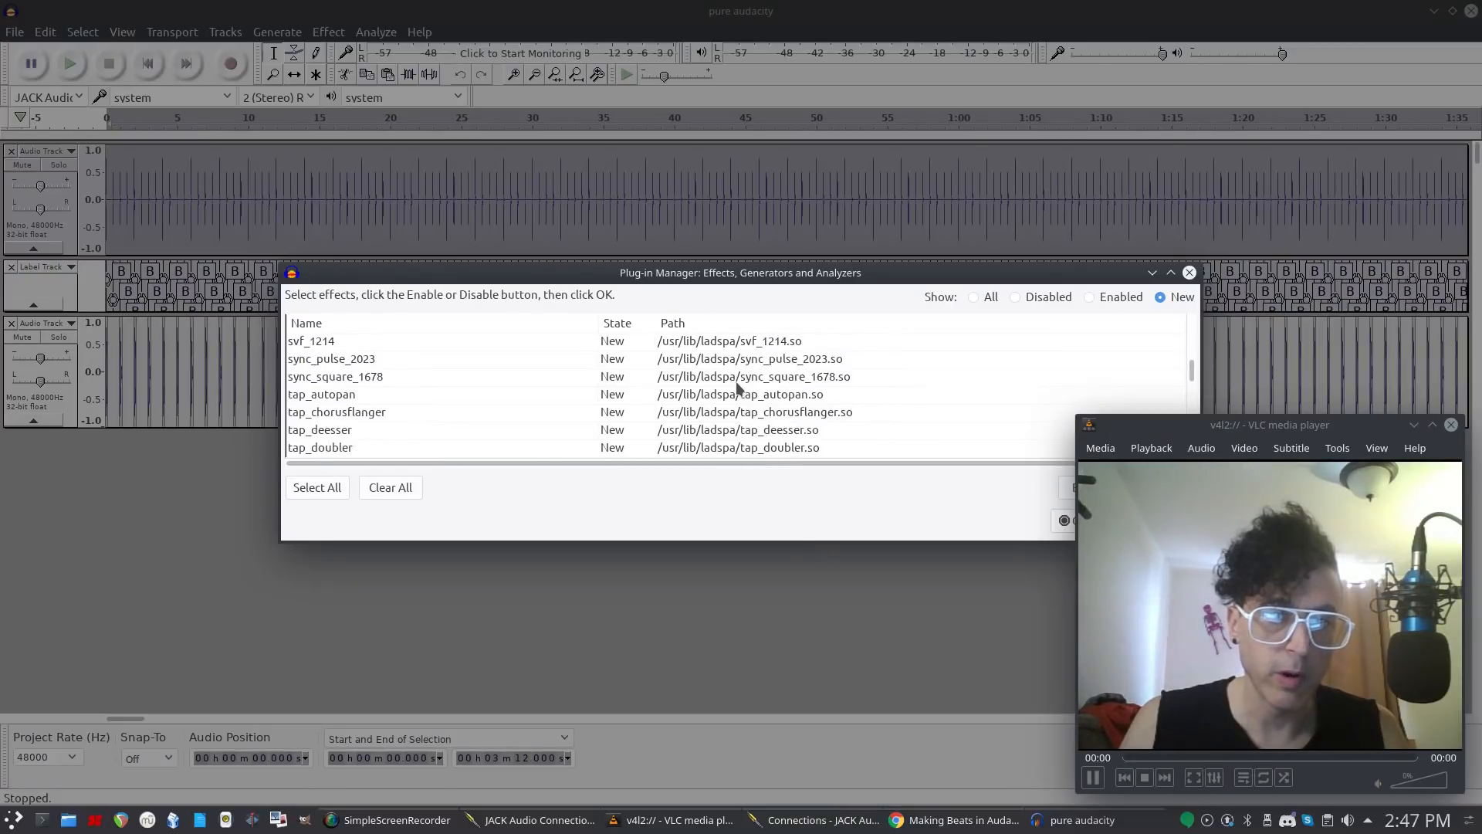
# Select the /usr/lib/ladspa plug-ins from tap_autopan through zm1_1428, stopping before the Carla entries.
pyautogui.click(699, 396)
pyautogui.scroll(-5, 707, 411)
pyautogui.scroll(-3, 707, 411)
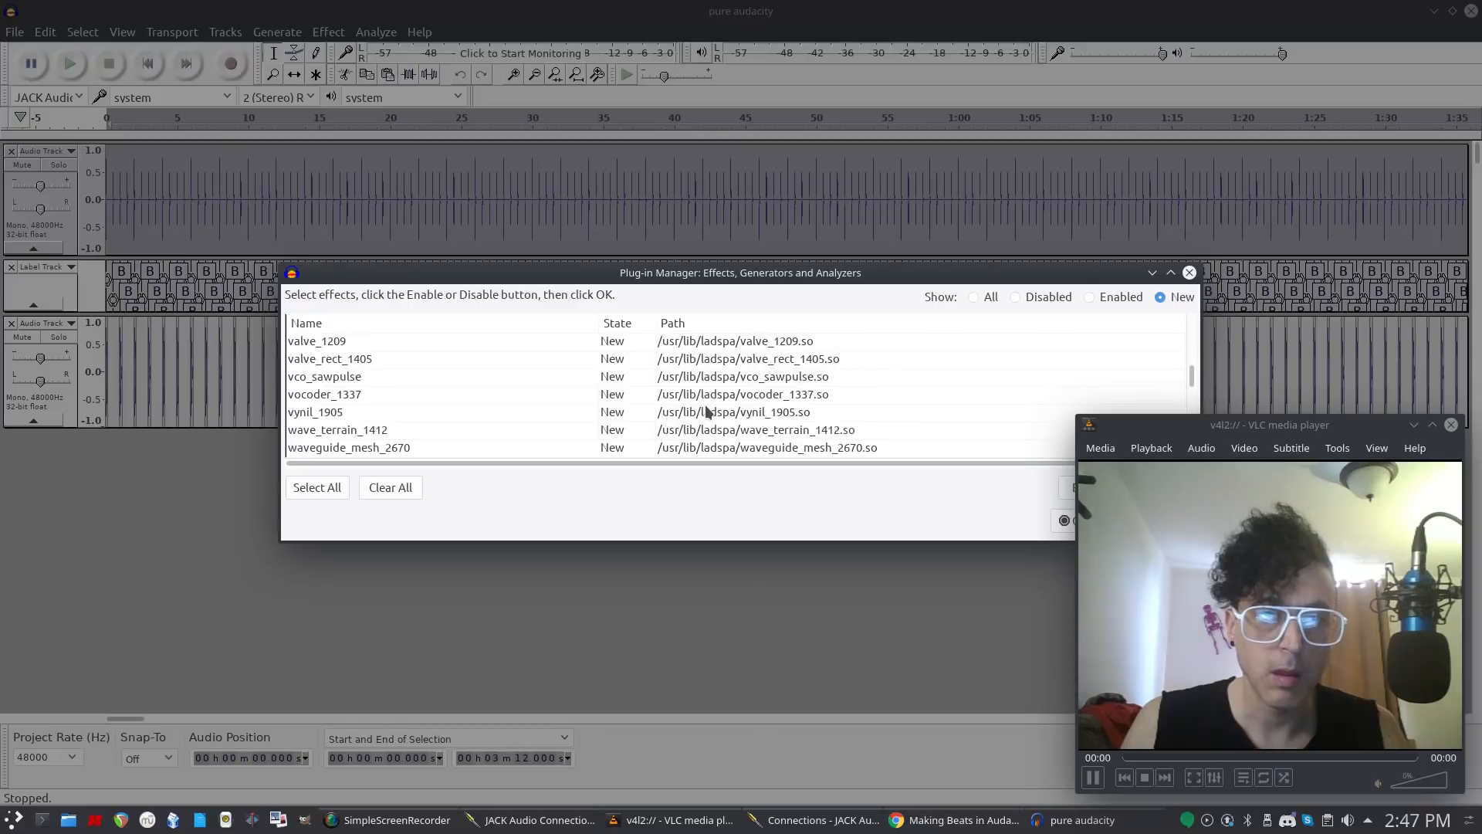
pyautogui.scroll(-5, 708, 411)
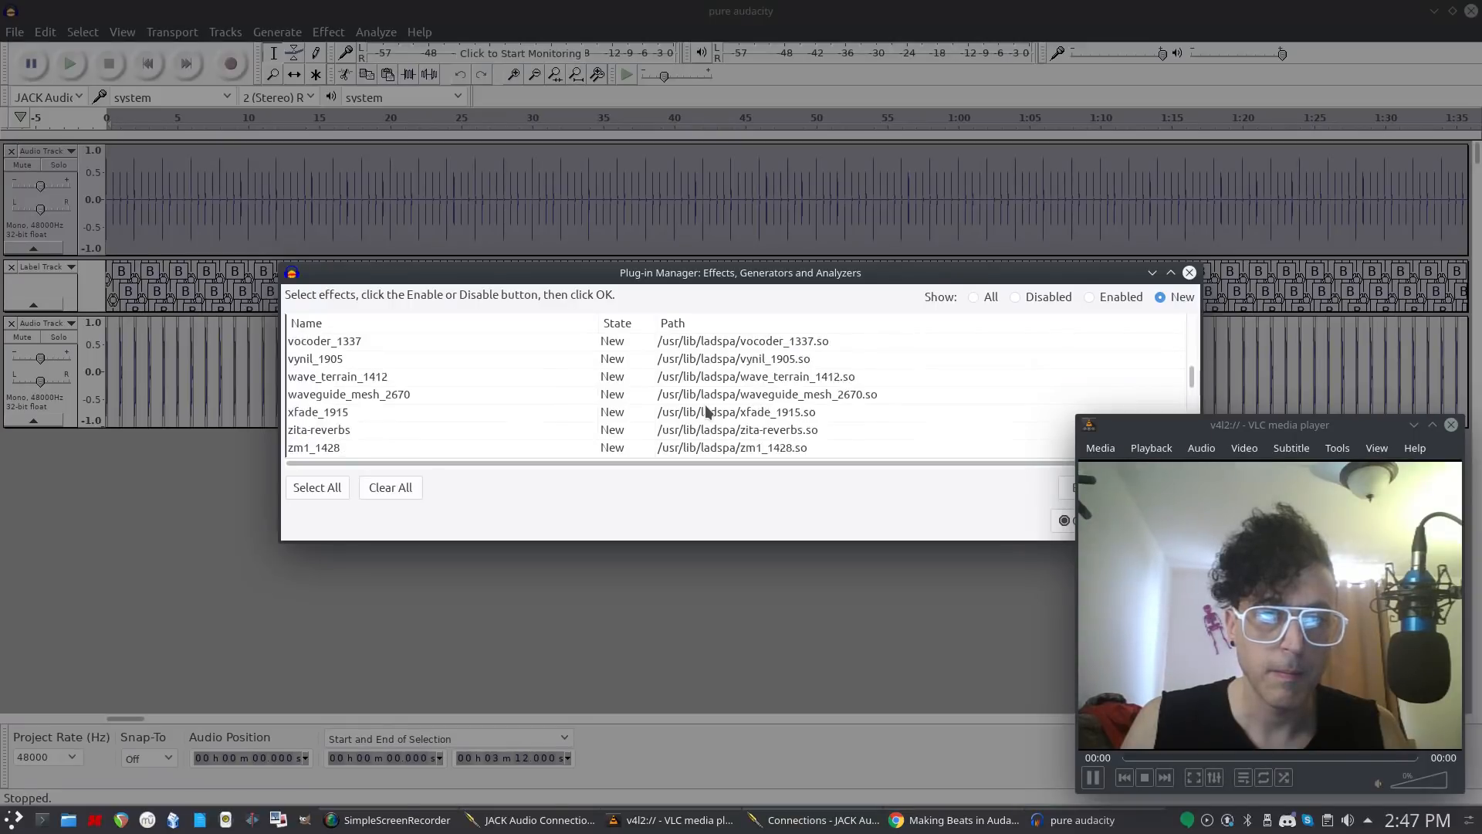
pyautogui.scroll(2, 707, 412)
pyautogui.scroll(3, 707, 411)
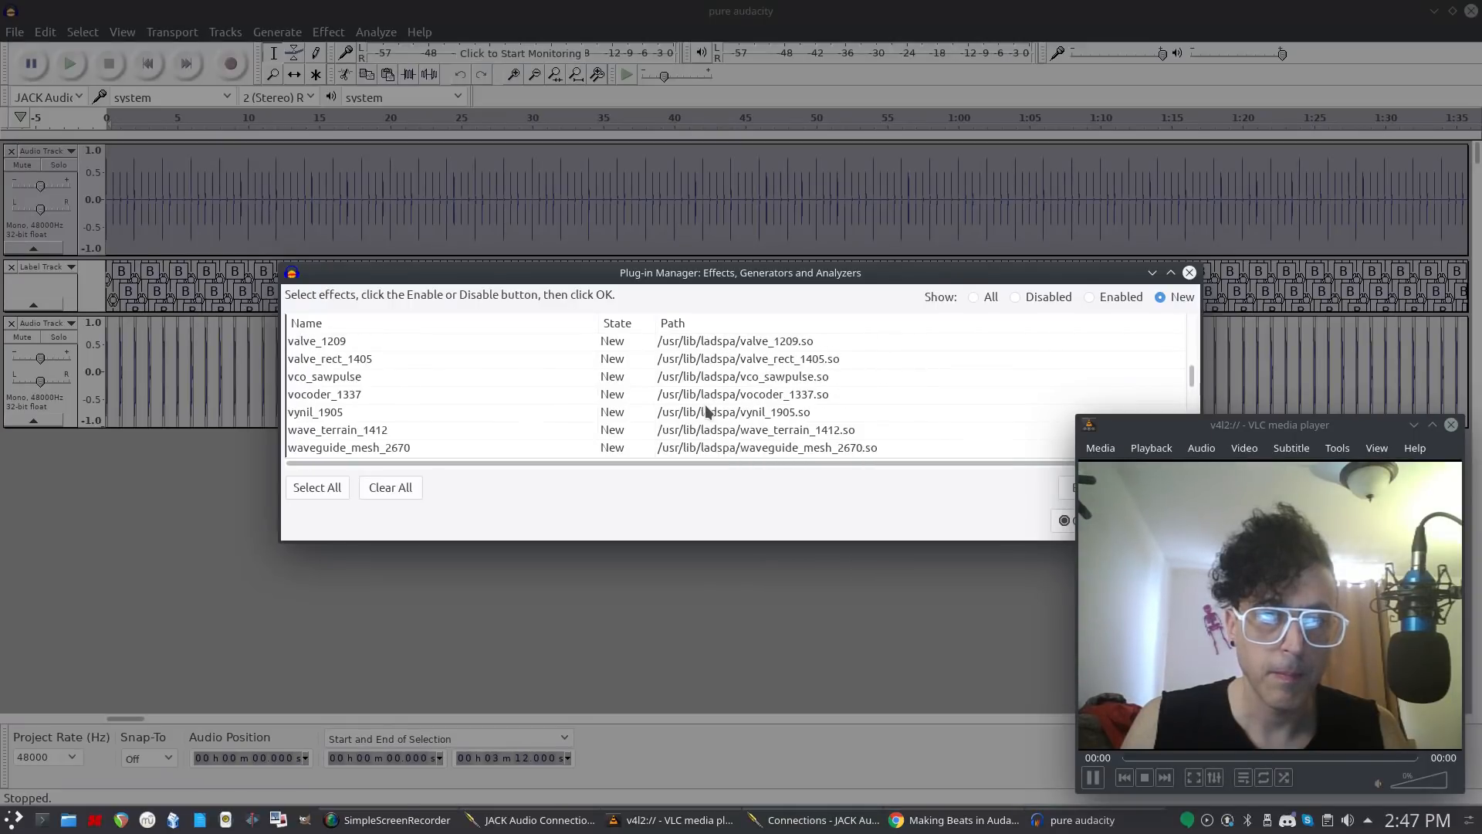
pyautogui.scroll(-1, 707, 412)
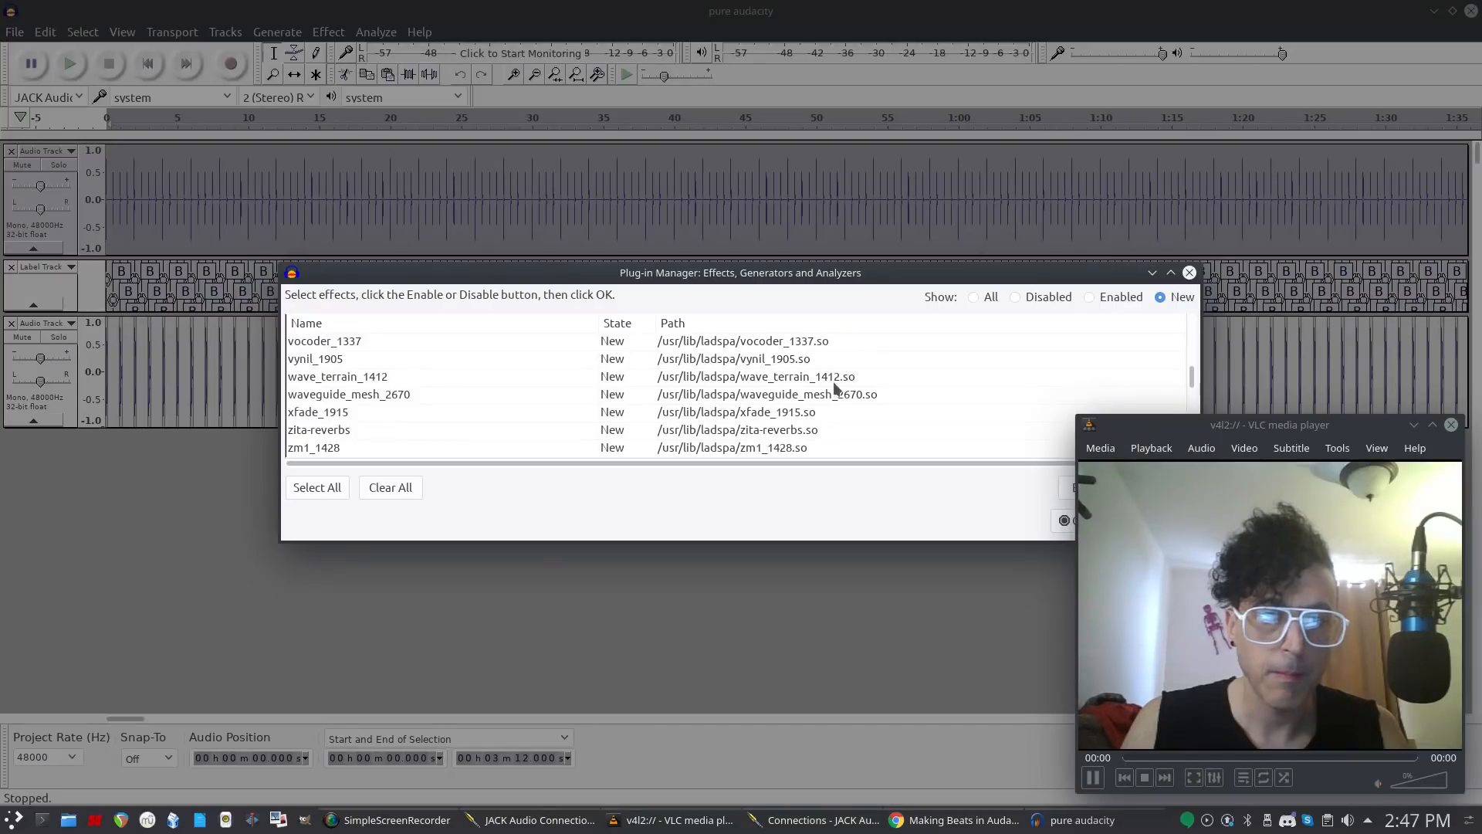
pyautogui.scroll(-1, 801, 396)
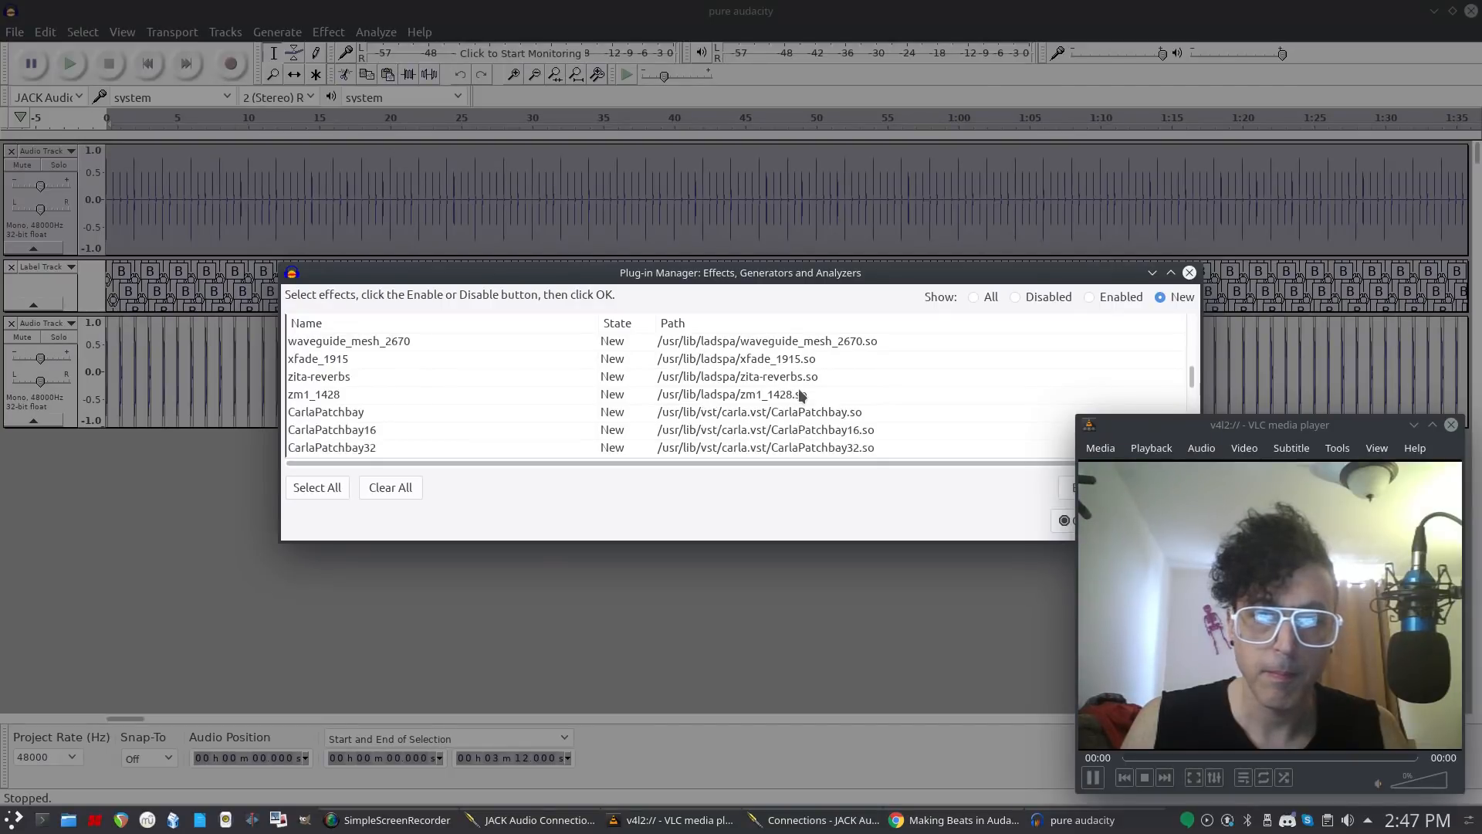
pyautogui.keyDown('shift'); pyautogui.click(731, 395); pyautogui.keyUp('shift')
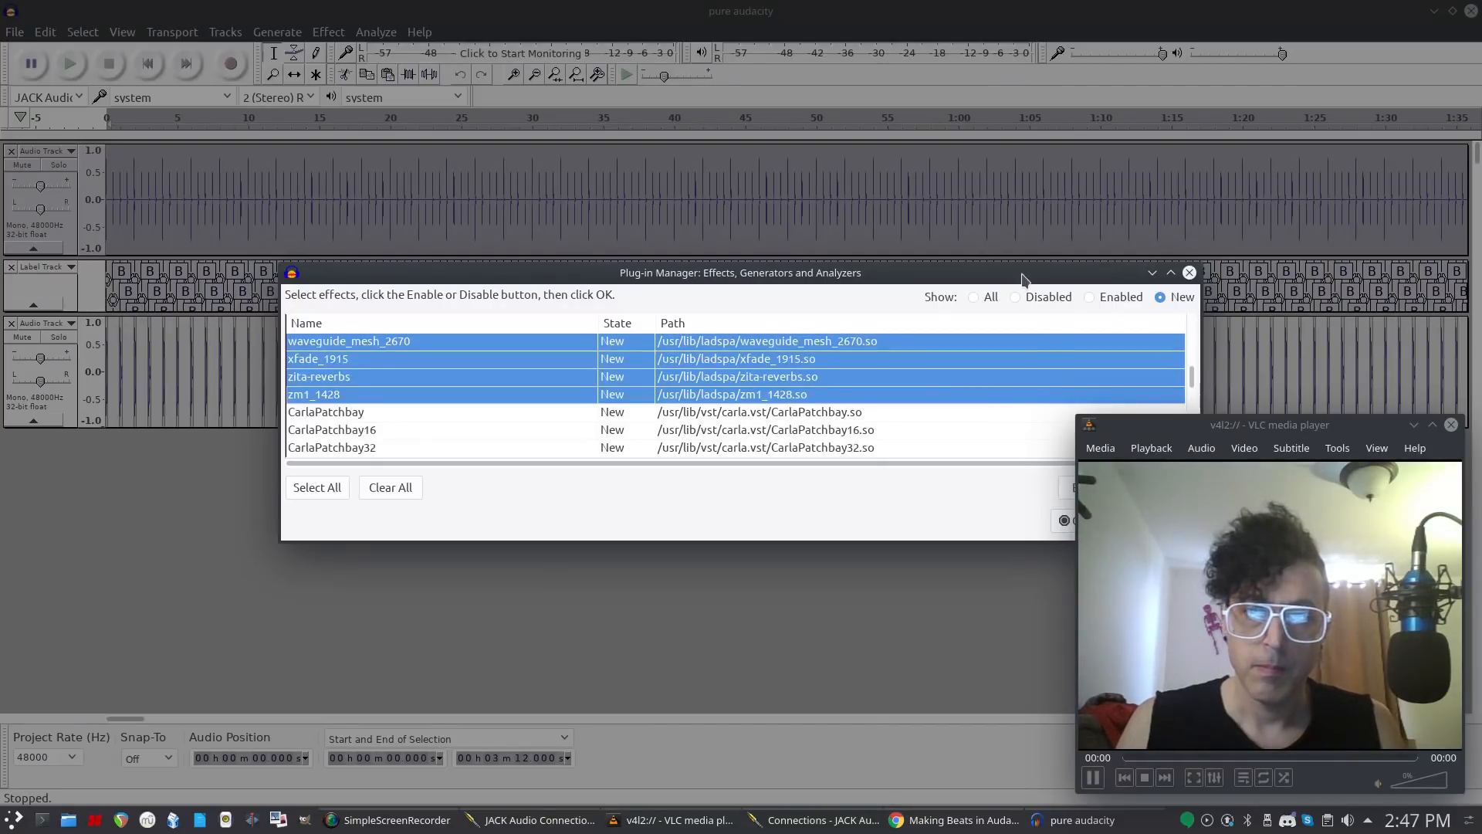
# Enable the selected plug-ins, apply the changes and dismiss the registration errors, including the one for mda/EPiano.
pyautogui.moveTo(1023, 278); pyautogui.dragTo(822, 245)
pyautogui.click(898, 456)
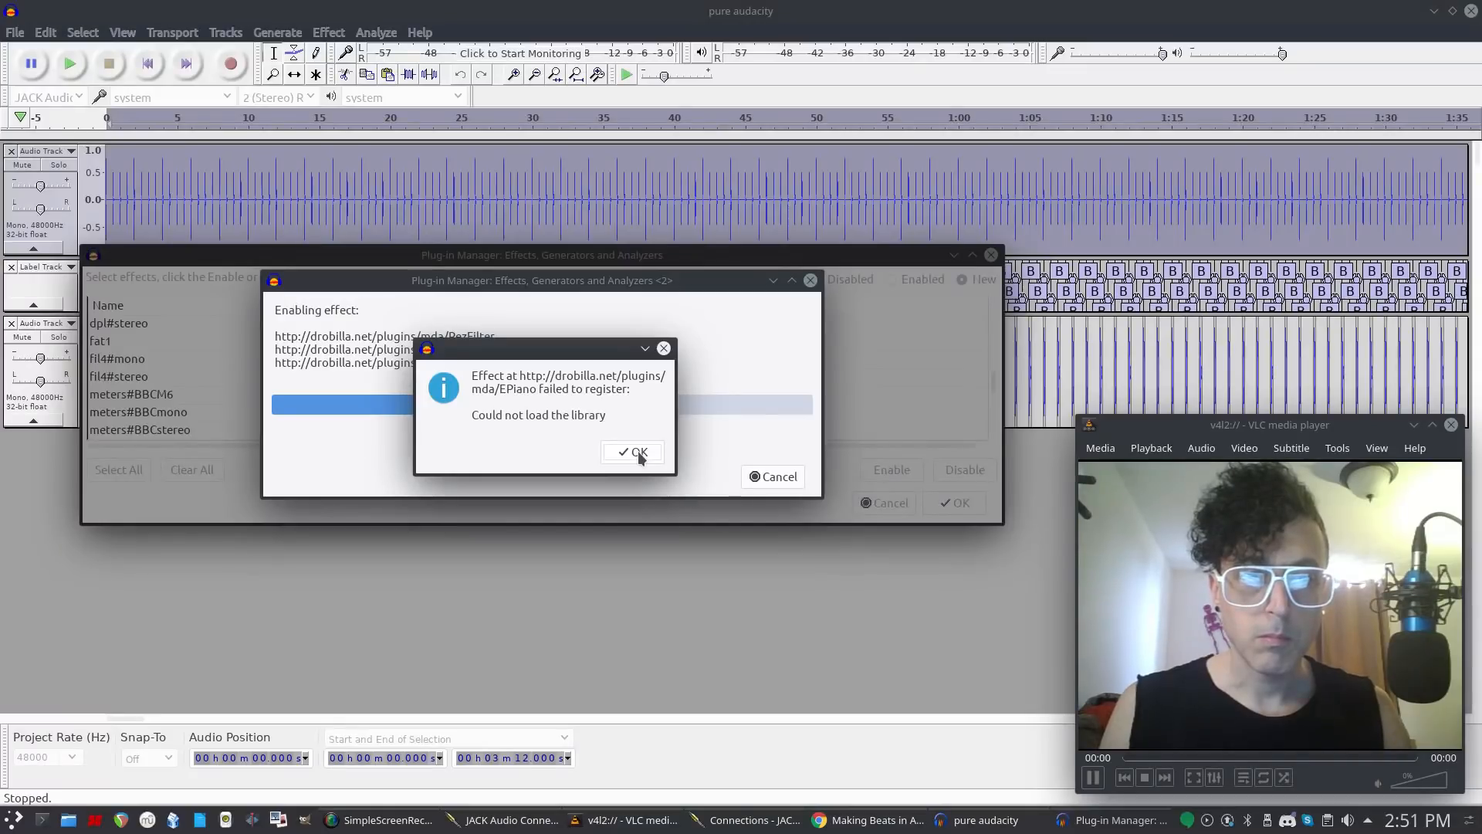
pyautogui.click(639, 456)
pyautogui.click(680, 457)
pyautogui.click(679, 457)
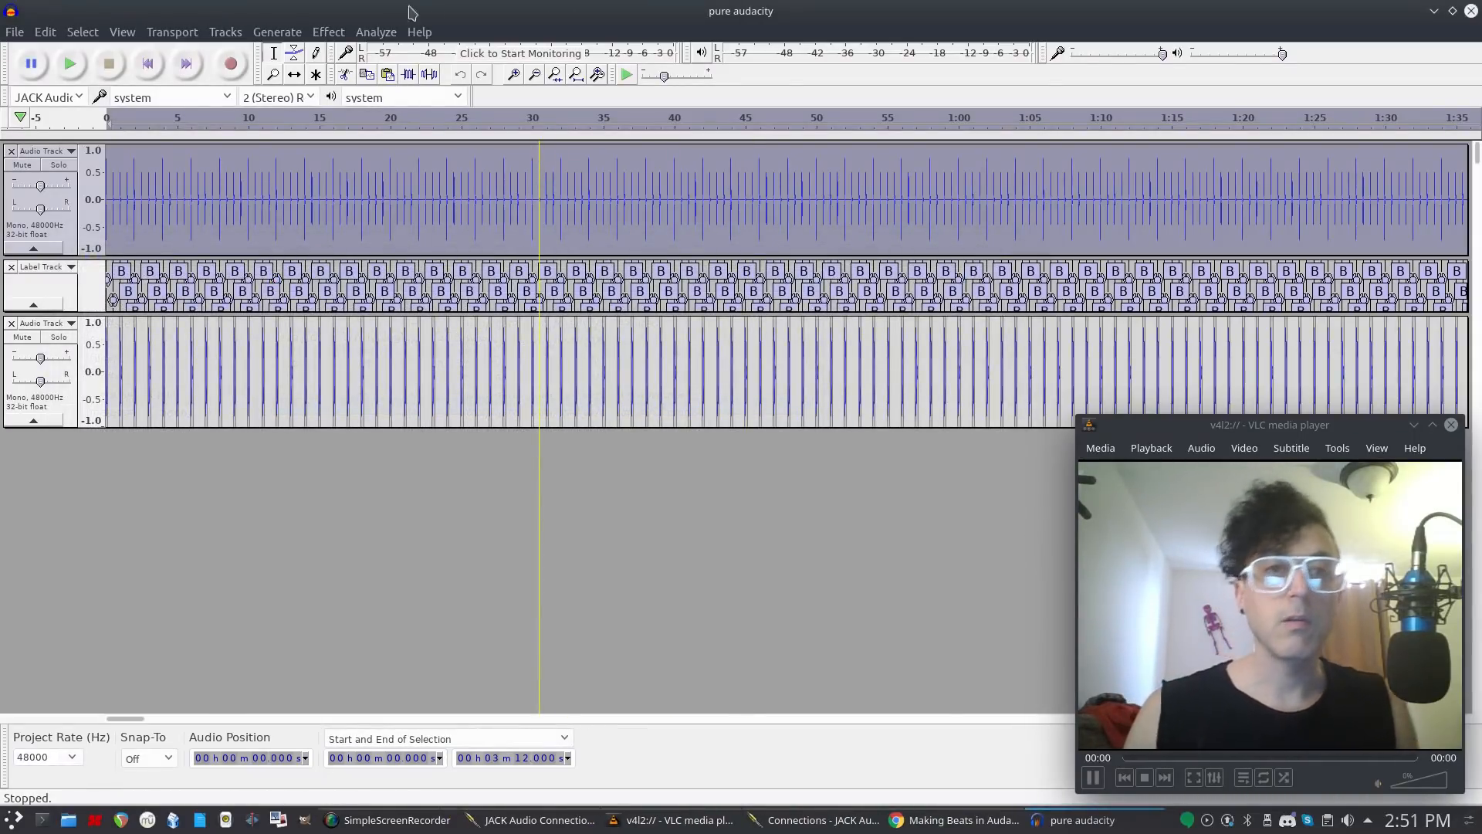
# Look over the extended effects list, including plug-in groups 46 to 60 and 136 to 140, and close it.
pyautogui.click(332, 33)
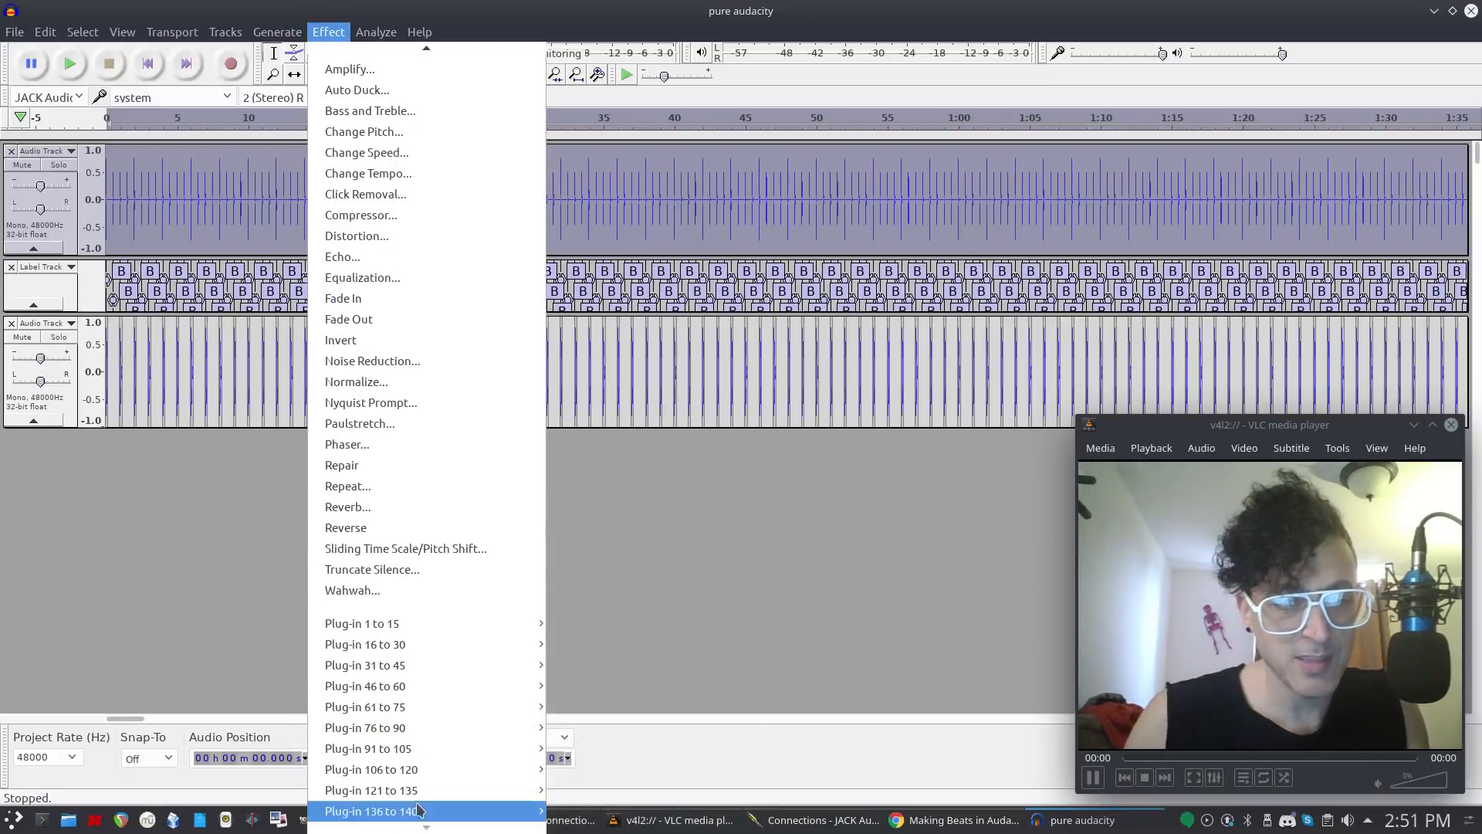
pyautogui.moveTo(410, 685)
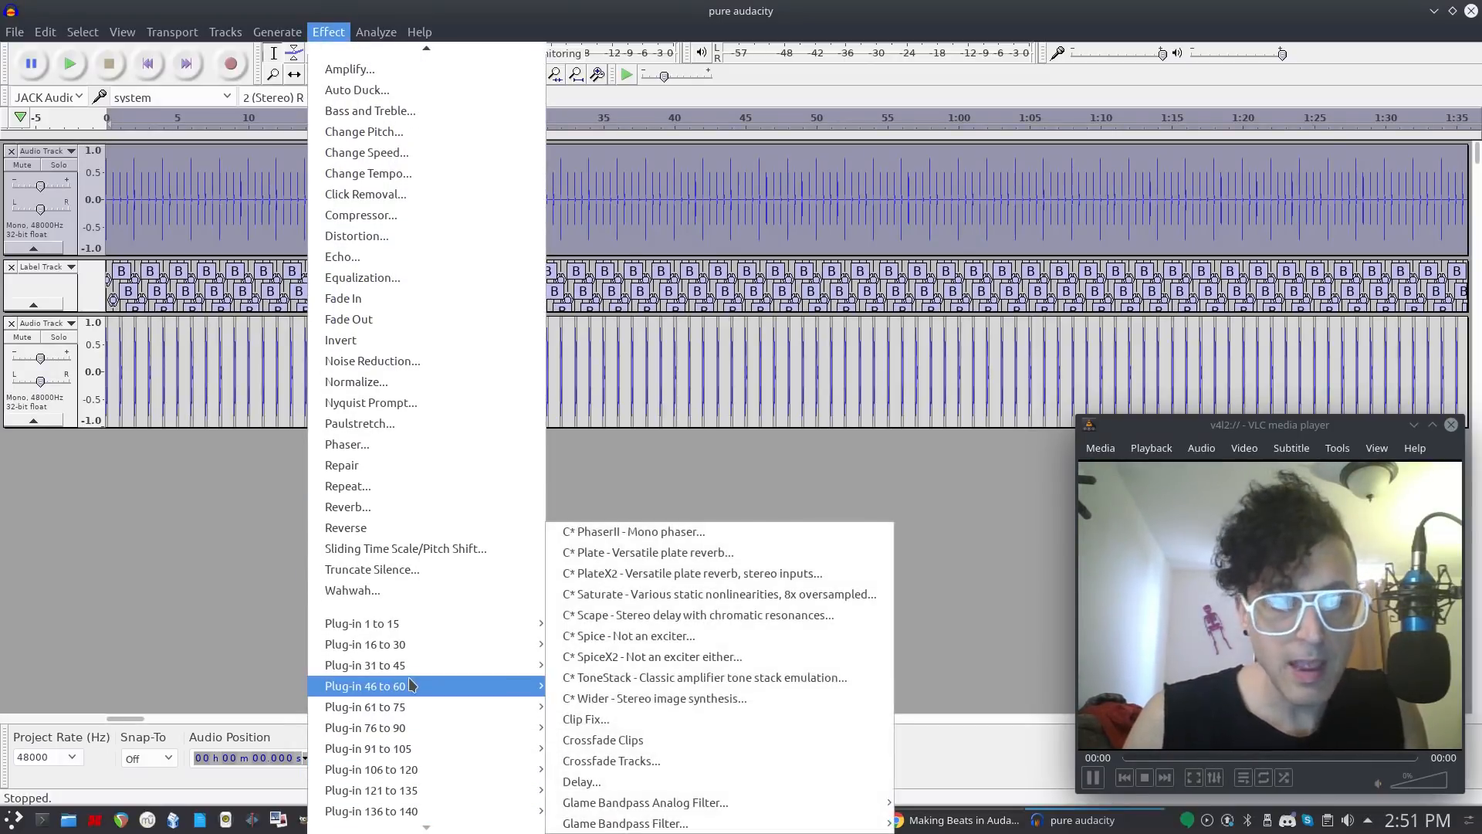
pyautogui.click(75, 232)
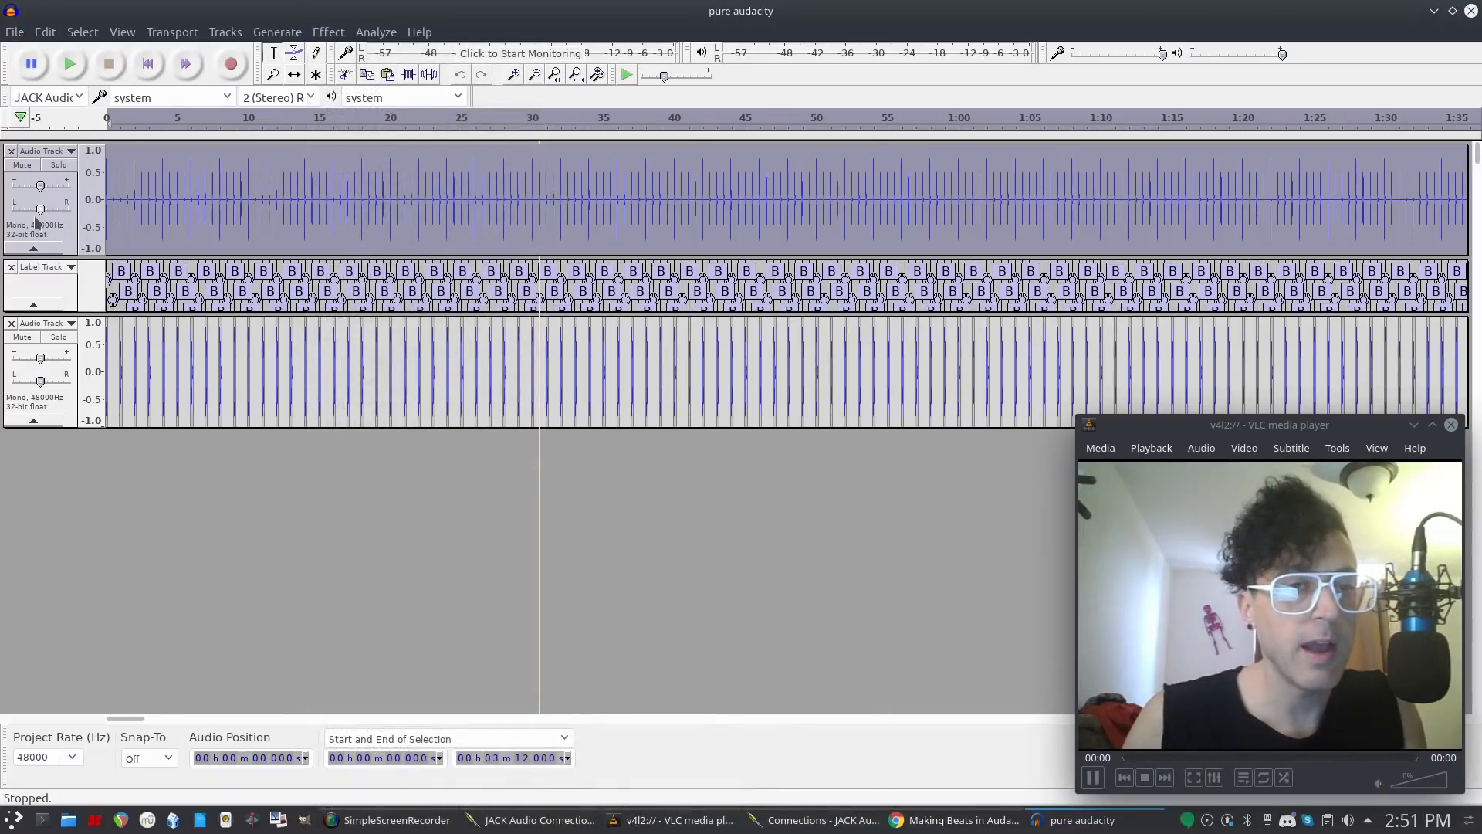
# Apply the MDA BeatBox effect to the top audio track with Snr Trig at 0.761, and play back the result.
pyautogui.click(325, 31)
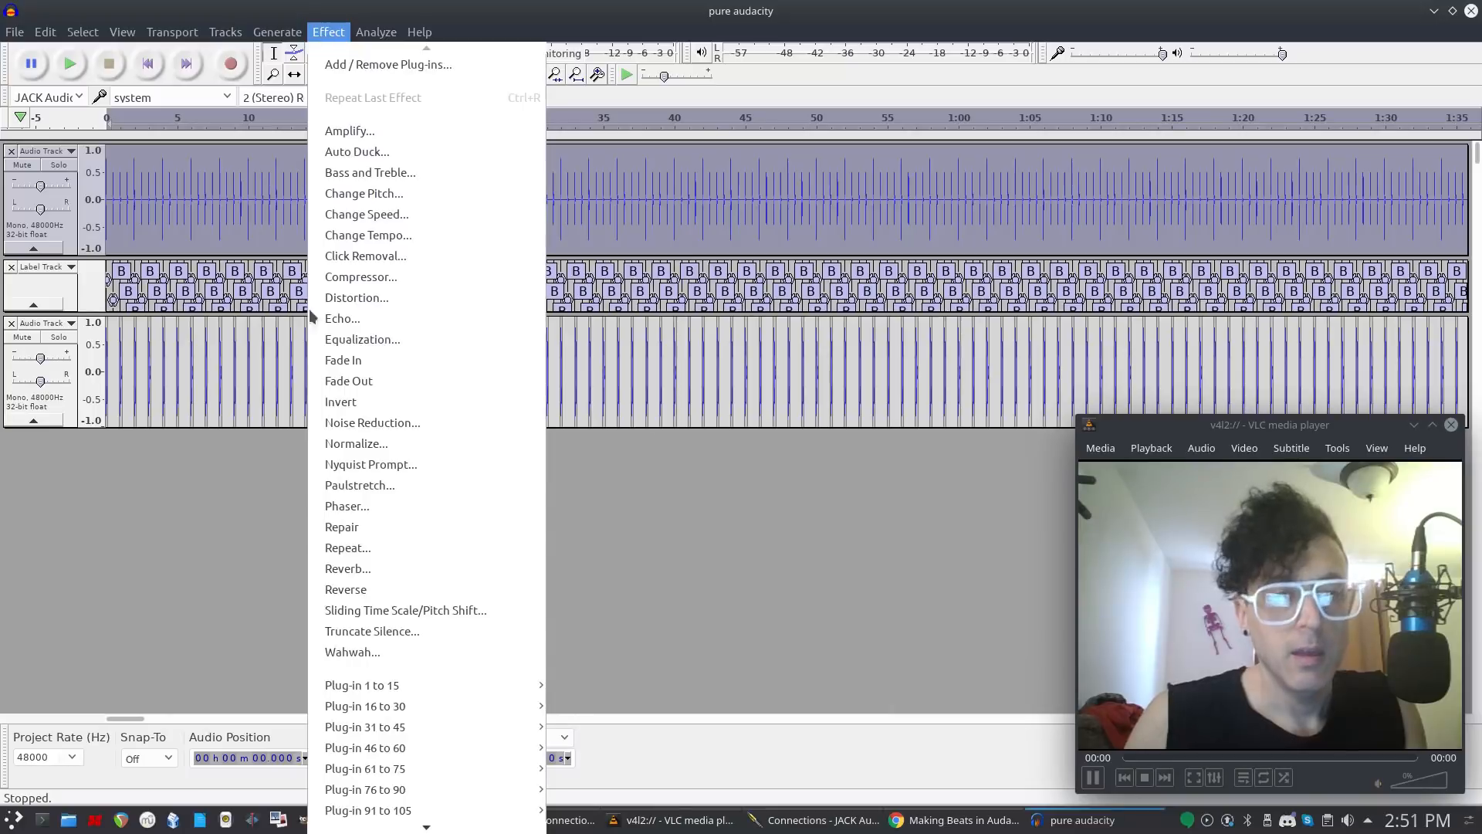
pyautogui.moveTo(365, 687)
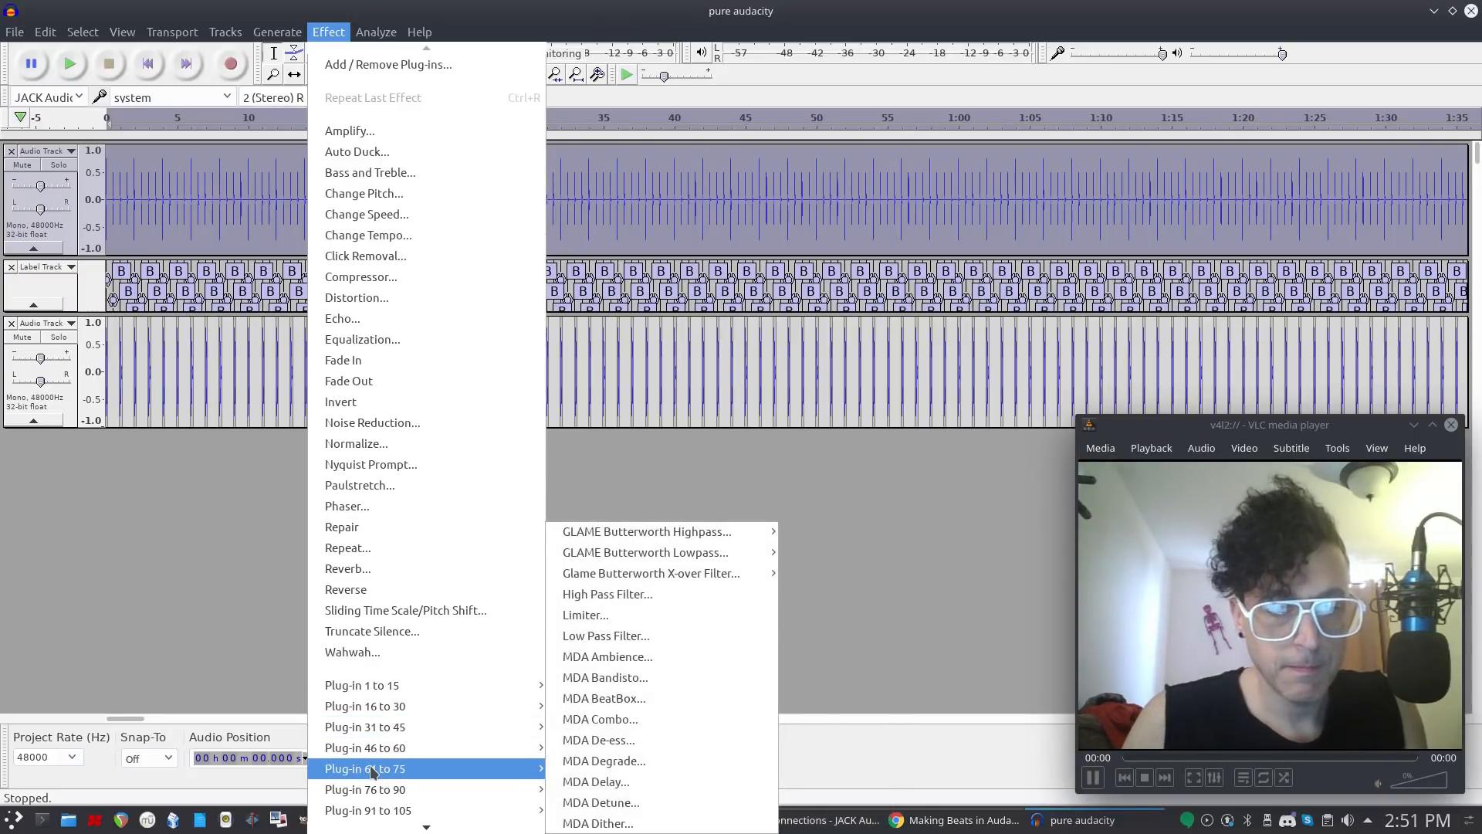
pyautogui.click(696, 699)
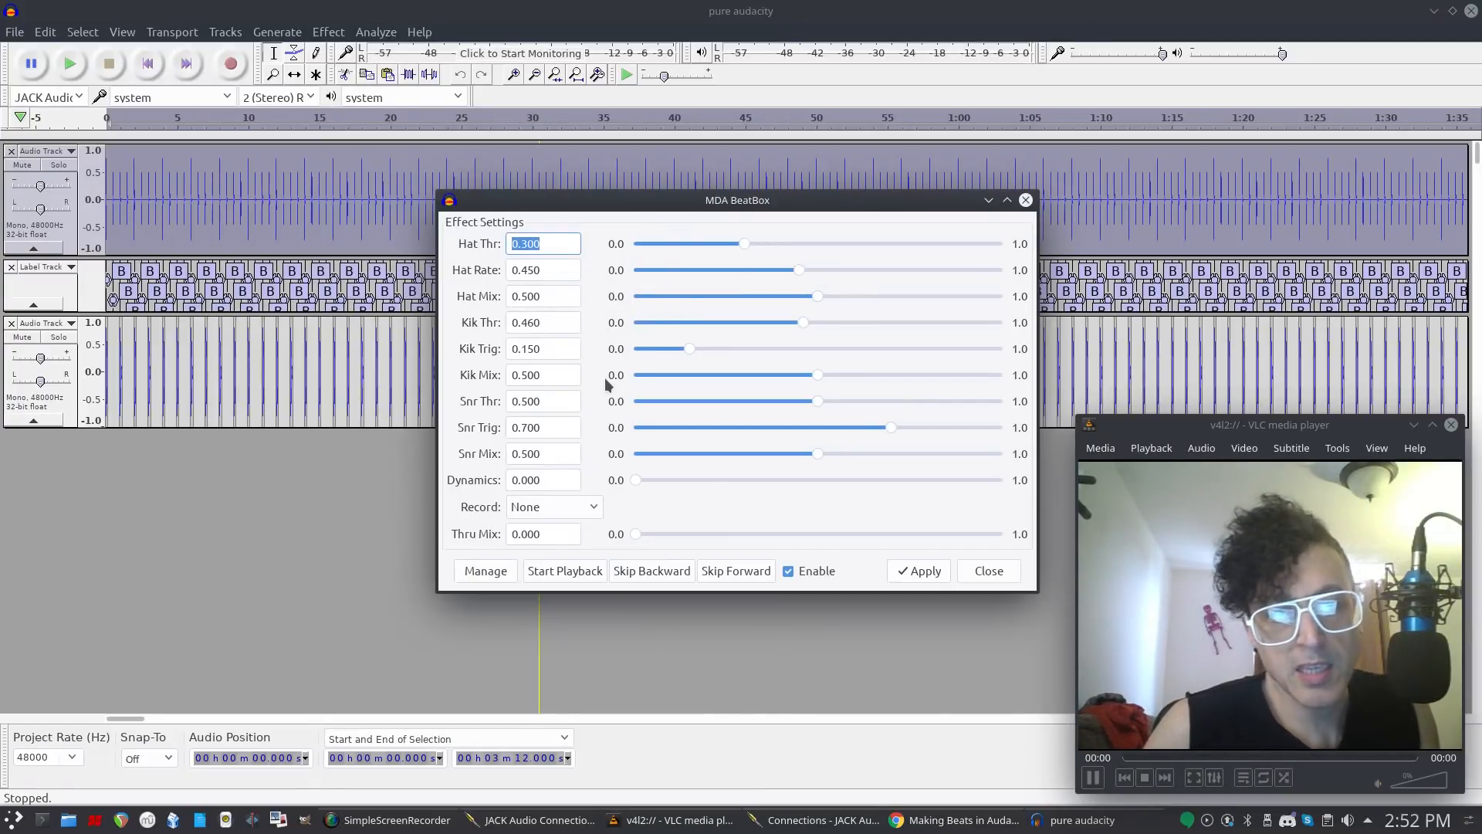
pyautogui.click(580, 573)
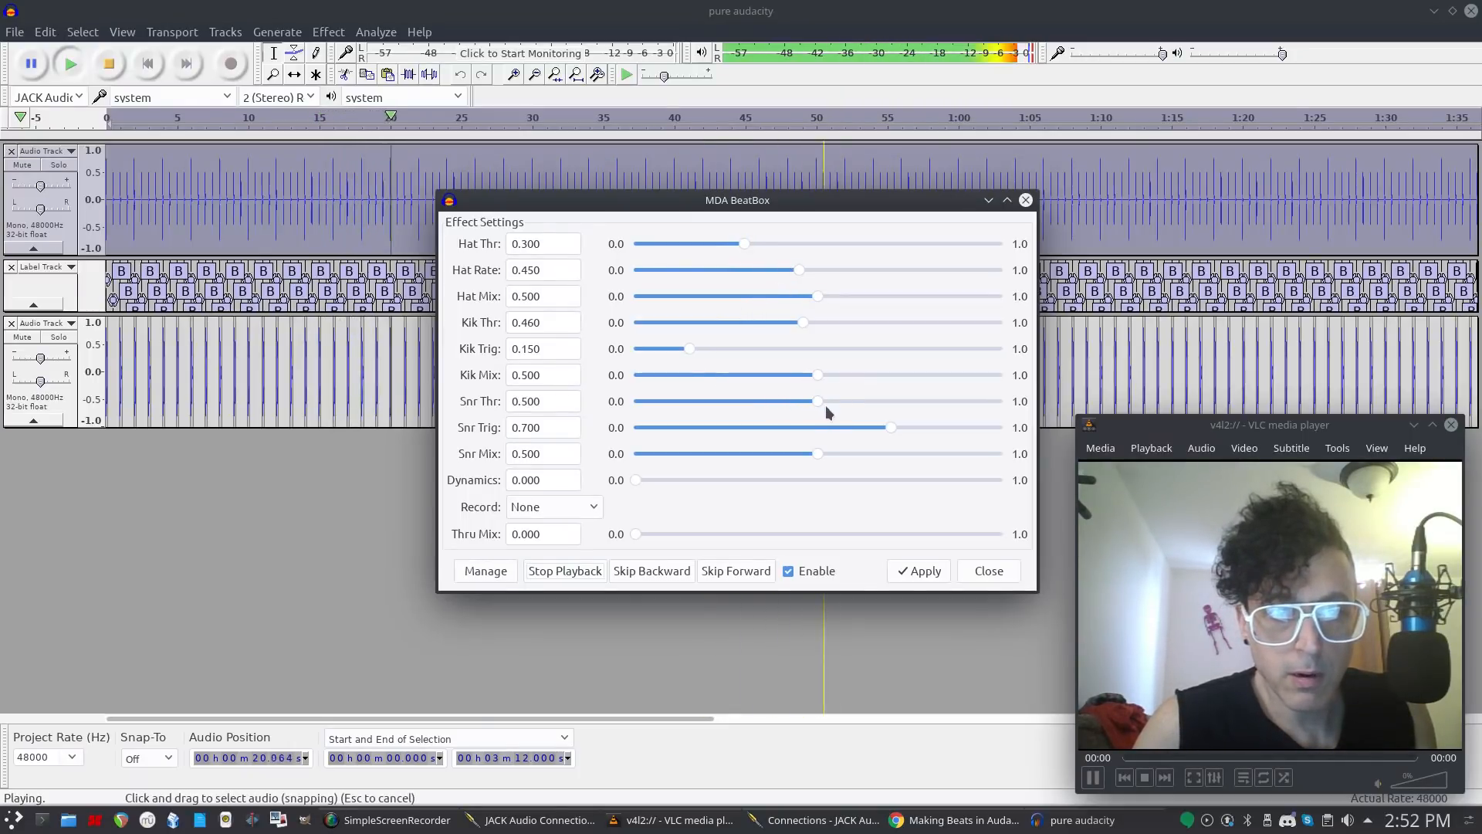
pyautogui.moveTo(890, 427)
pyautogui.mouseDown()
pyautogui.moveTo(837, 426)
pyautogui.moveTo(914, 427)
pyautogui.mouseUp()
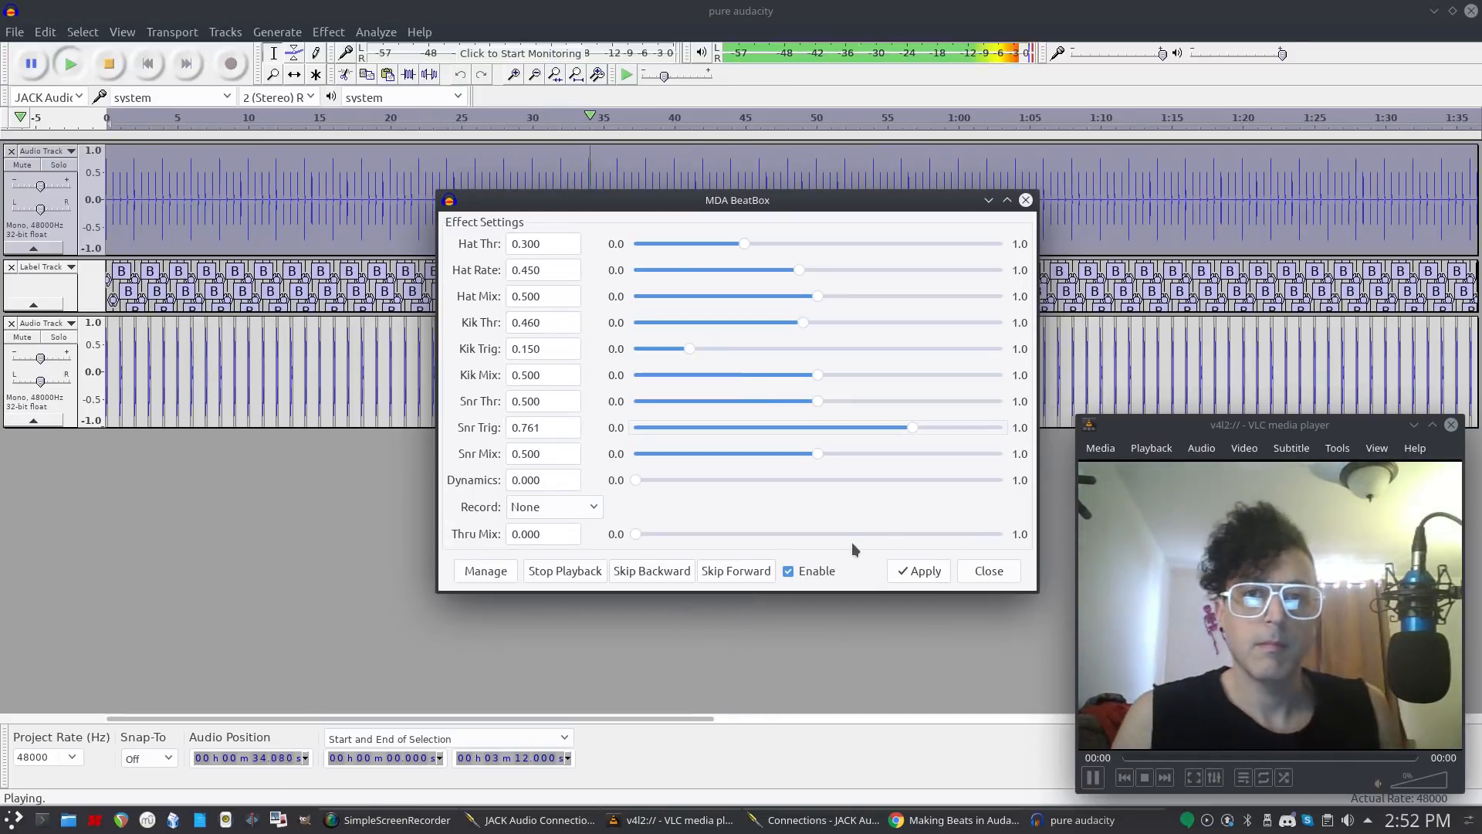
pyautogui.click(923, 573)
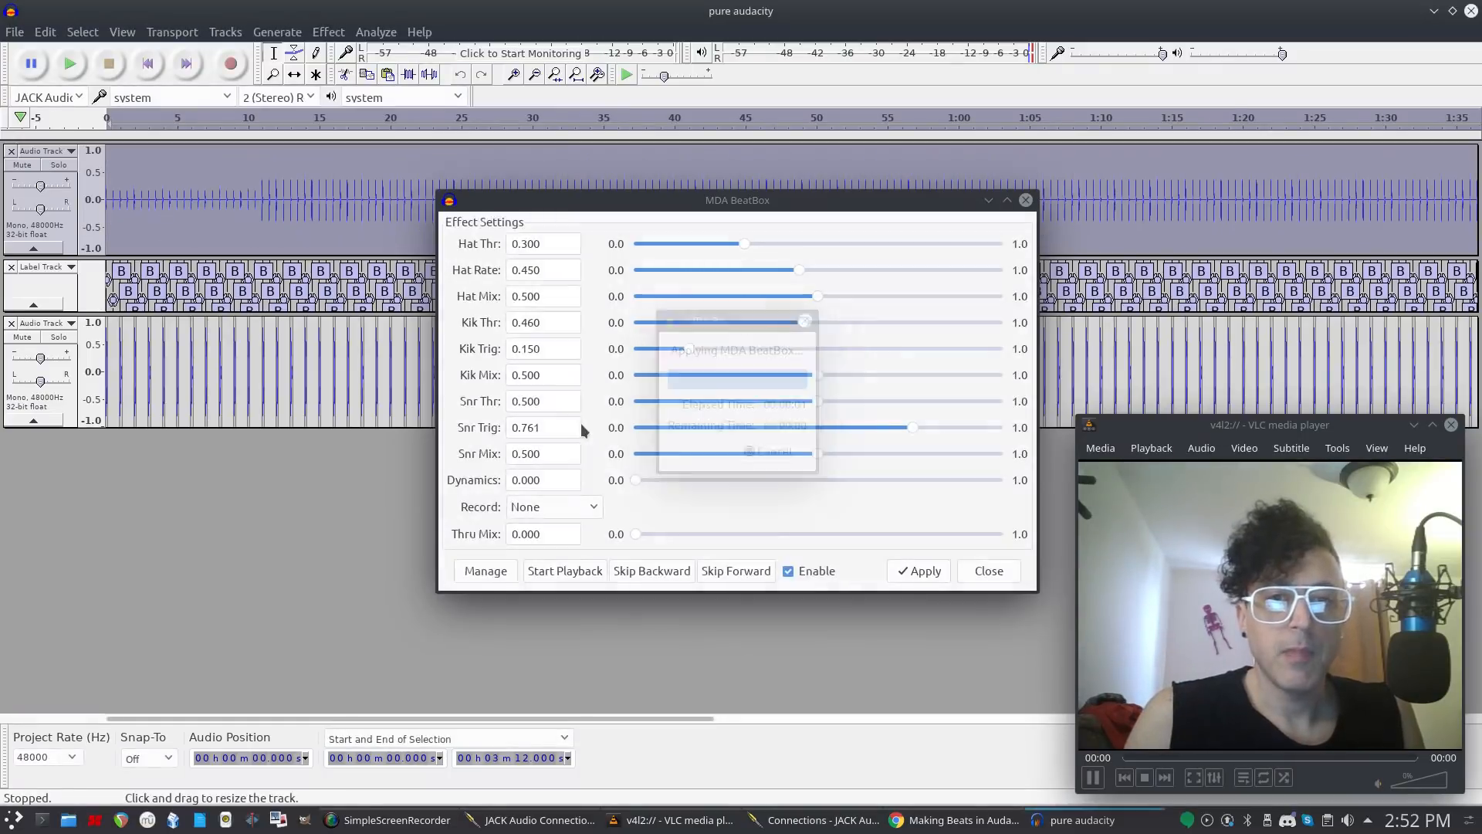
pyautogui.click(986, 572)
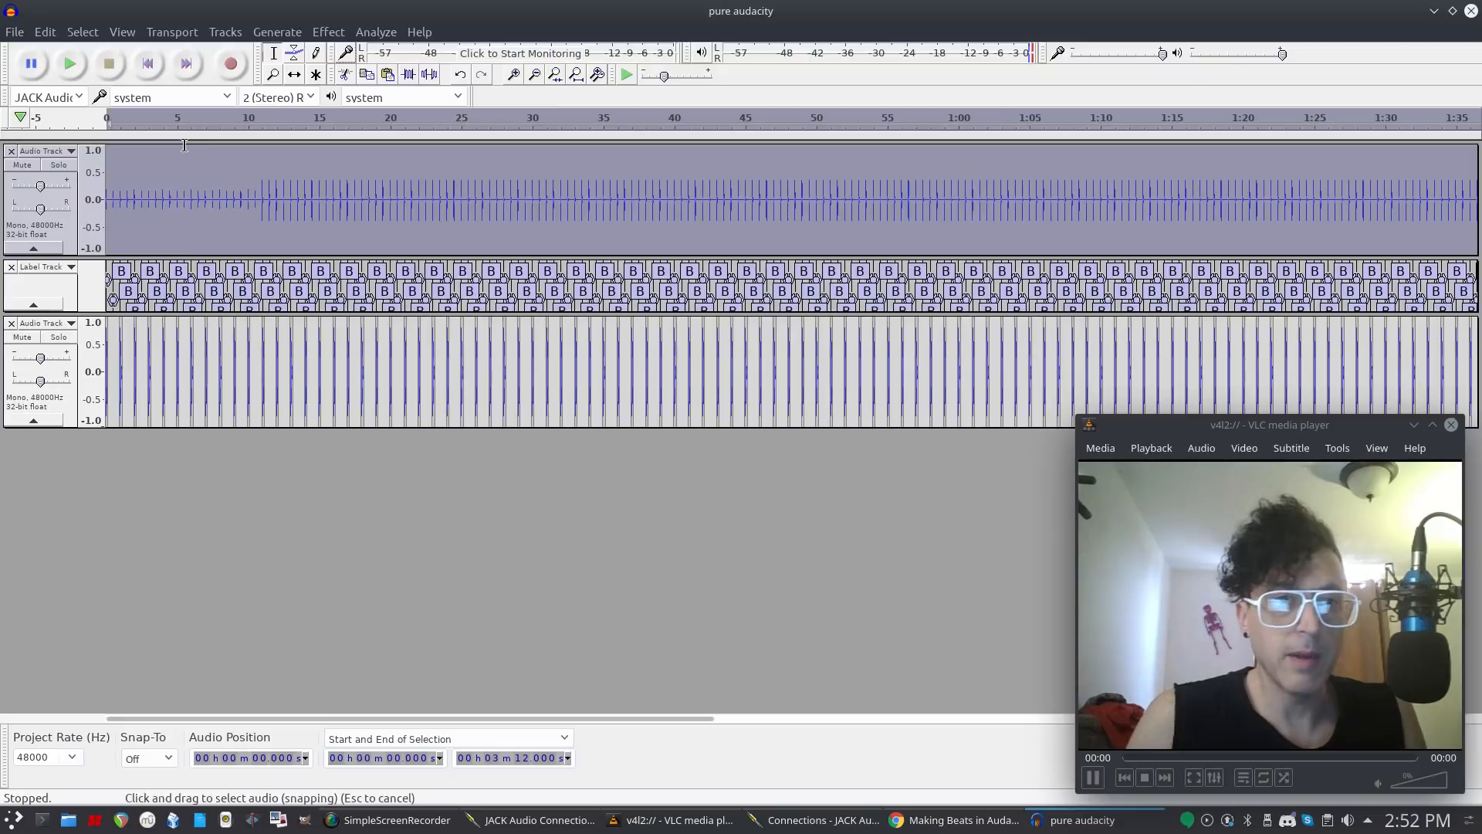
pyautogui.click(148, 120)
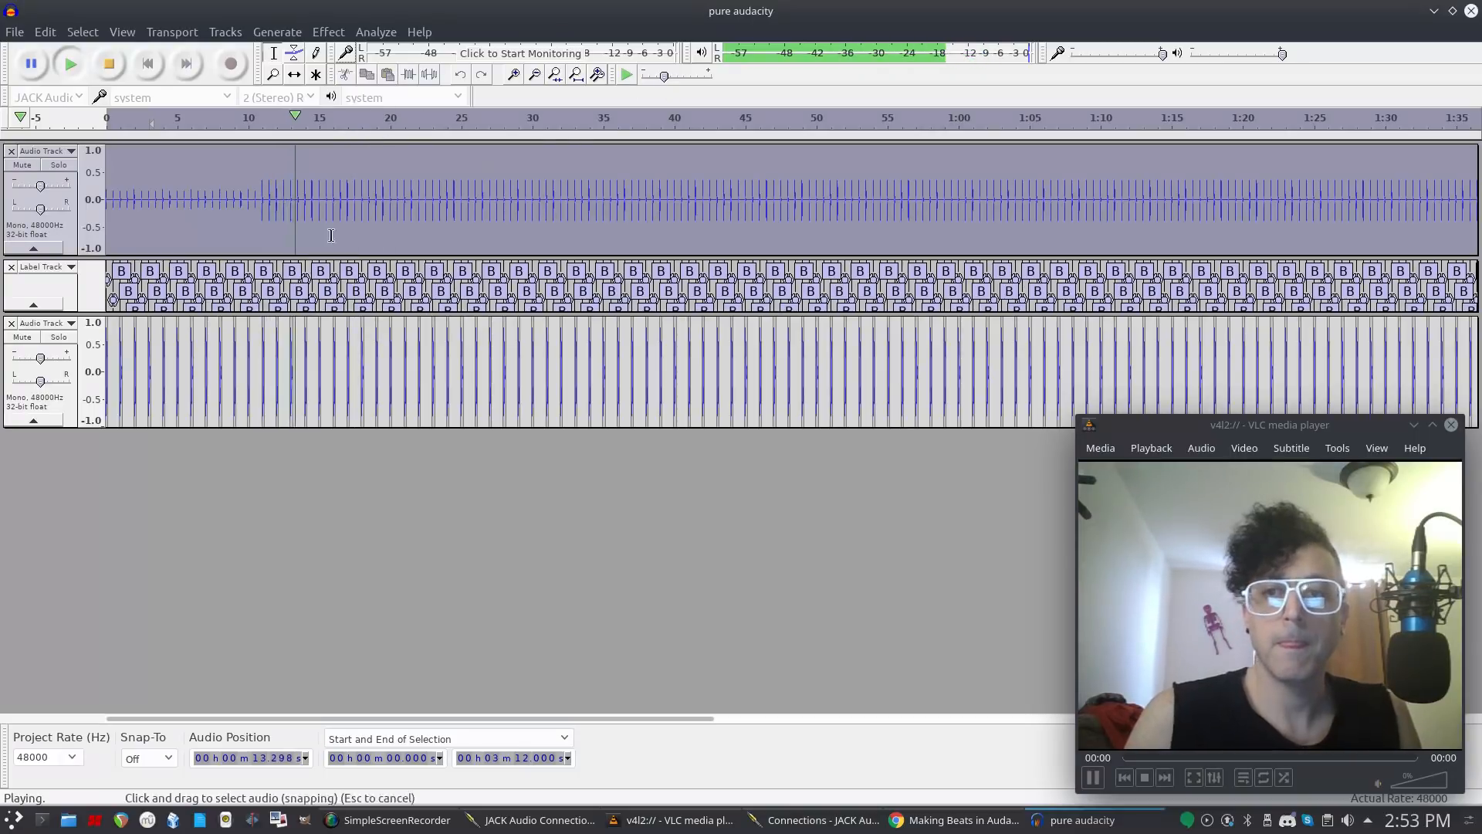
# Stop playback and change the pitch of the lower audio track by -24 percent, previewing it before applying.
pyautogui.click(53, 392)
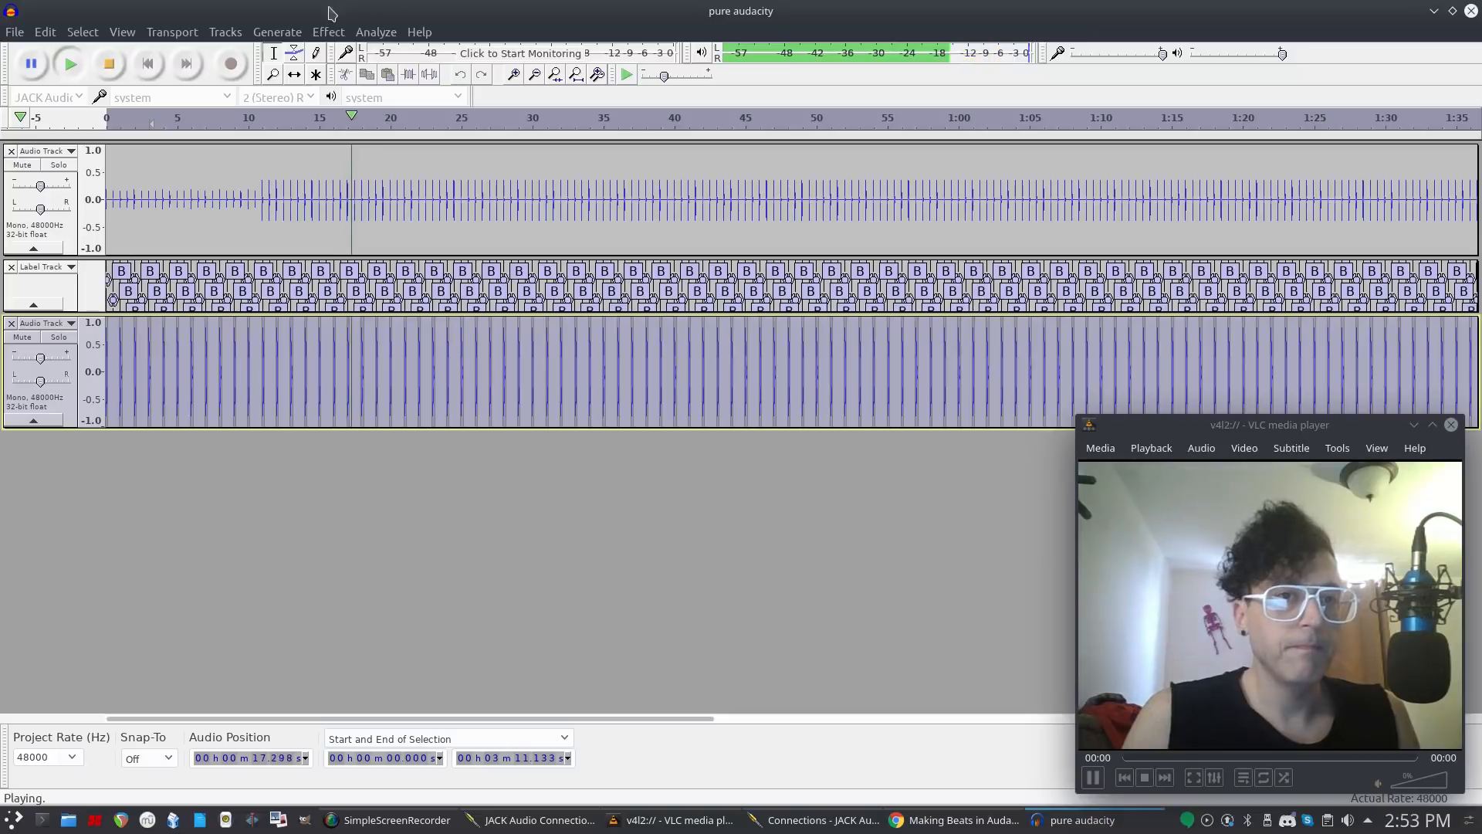
pyautogui.press('space')
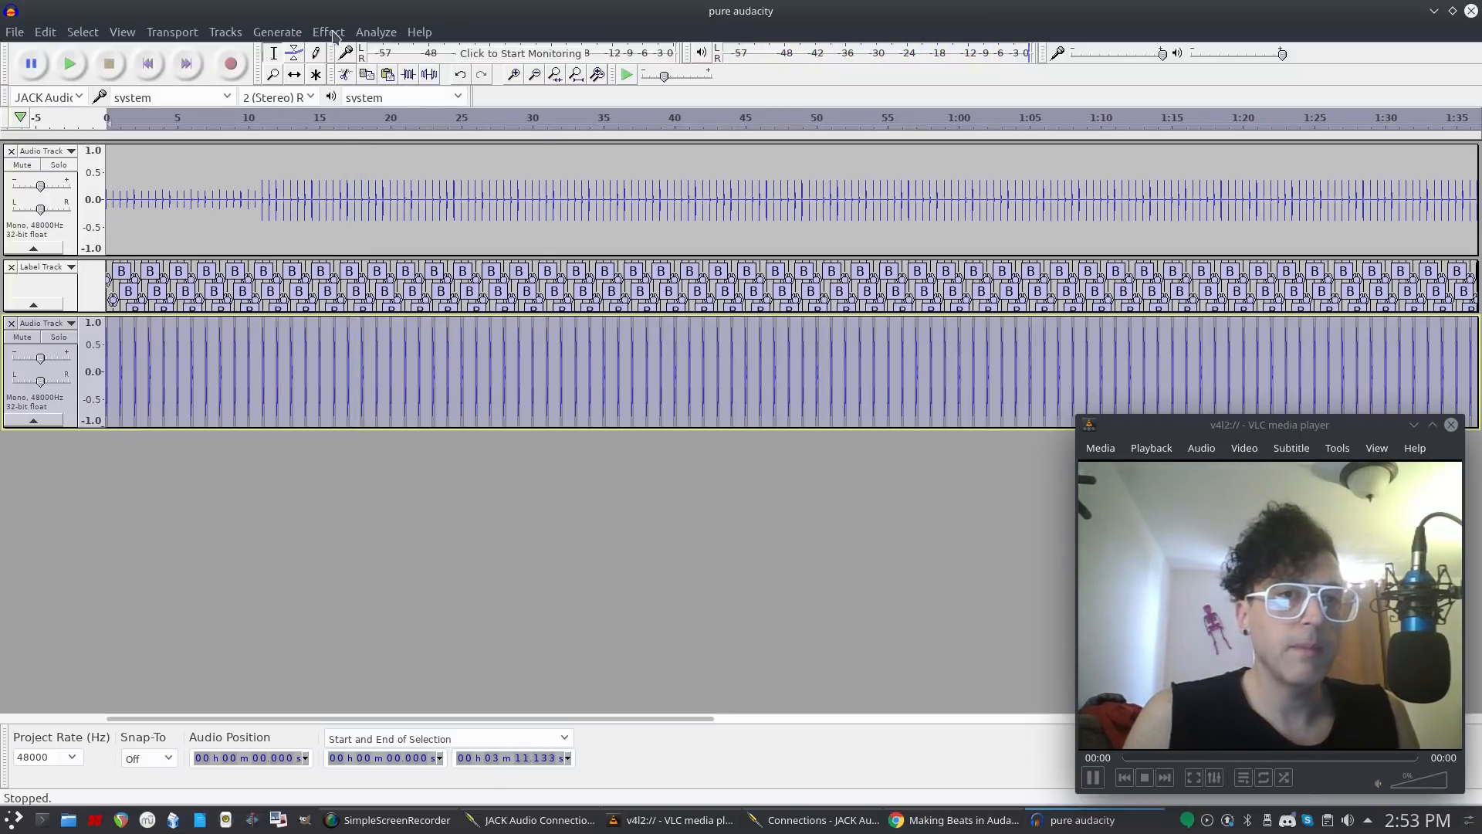
pyautogui.click(328, 32)
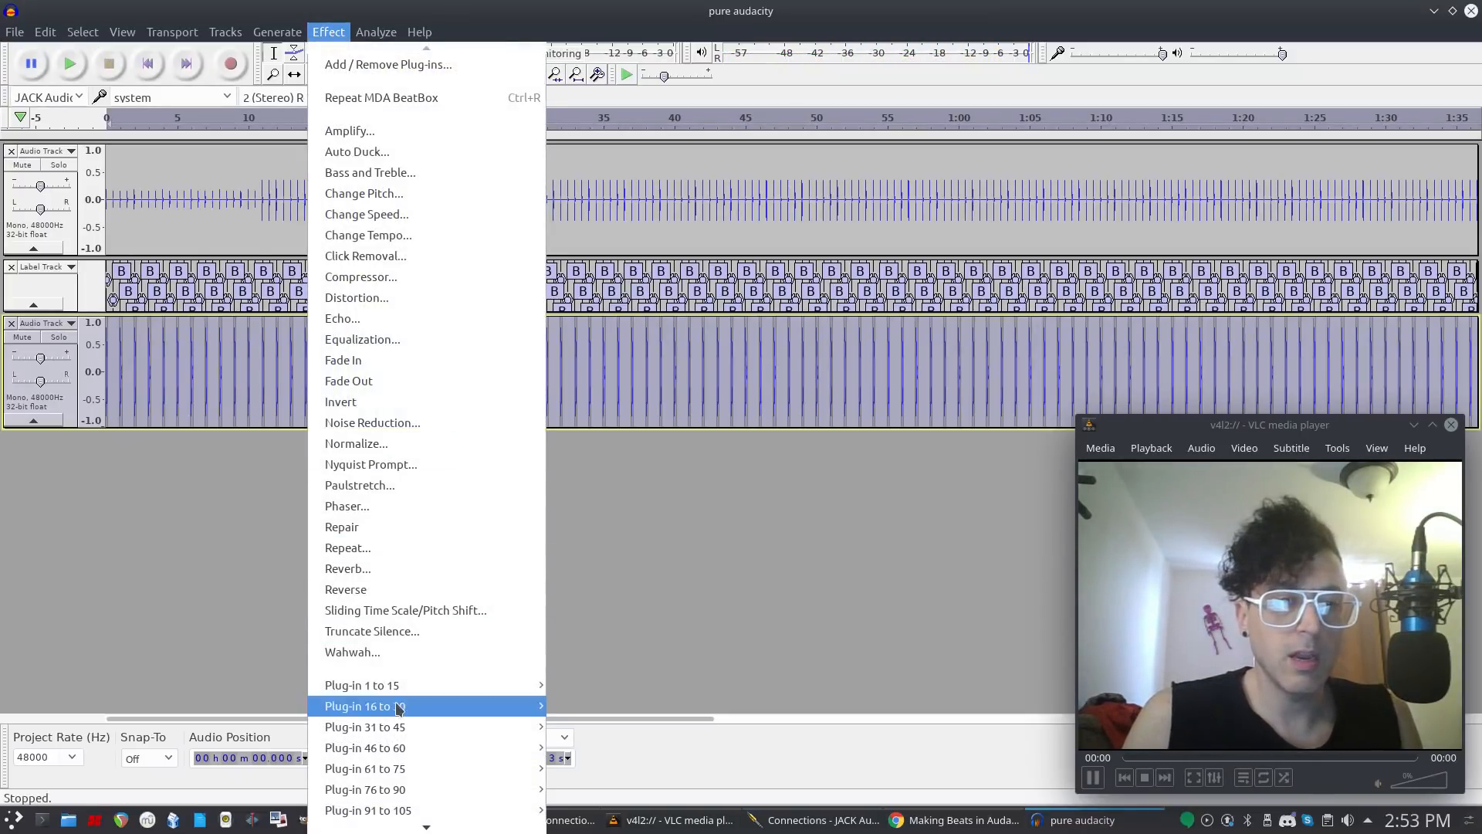
pyautogui.click(401, 199)
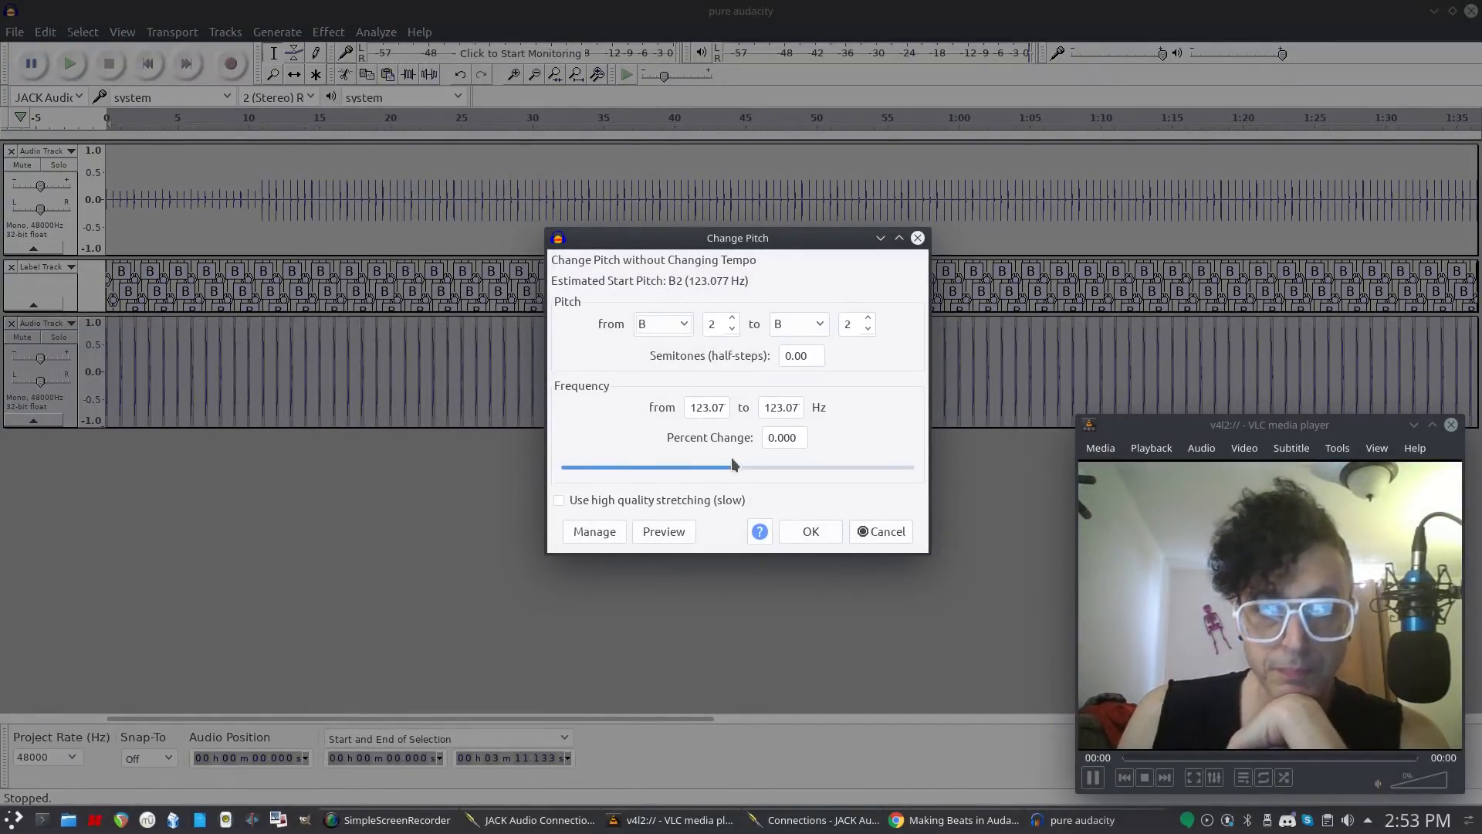
pyautogui.moveTo(735, 467); pyautogui.dragTo(695, 472)
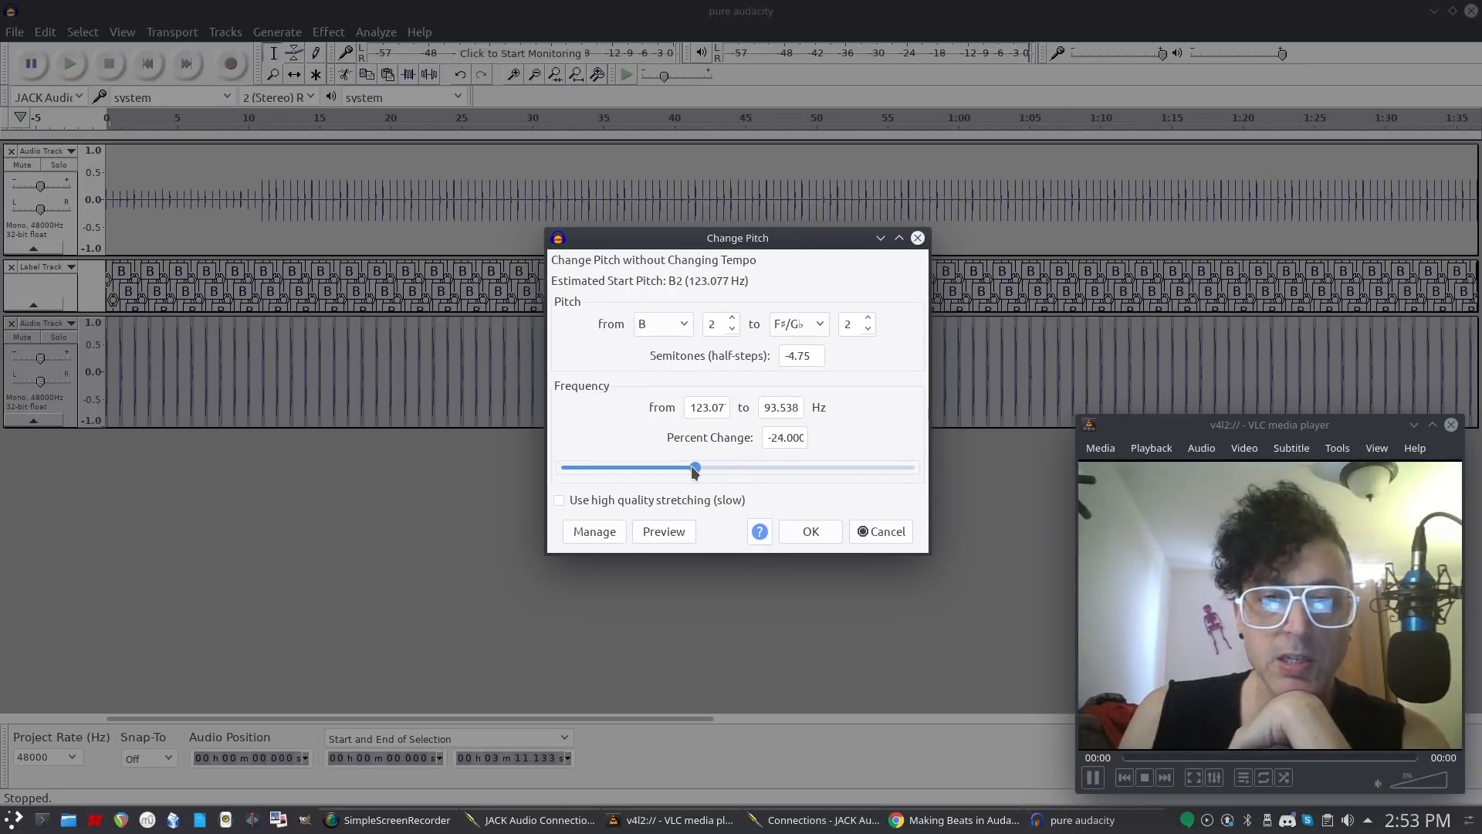
pyautogui.click(650, 530)
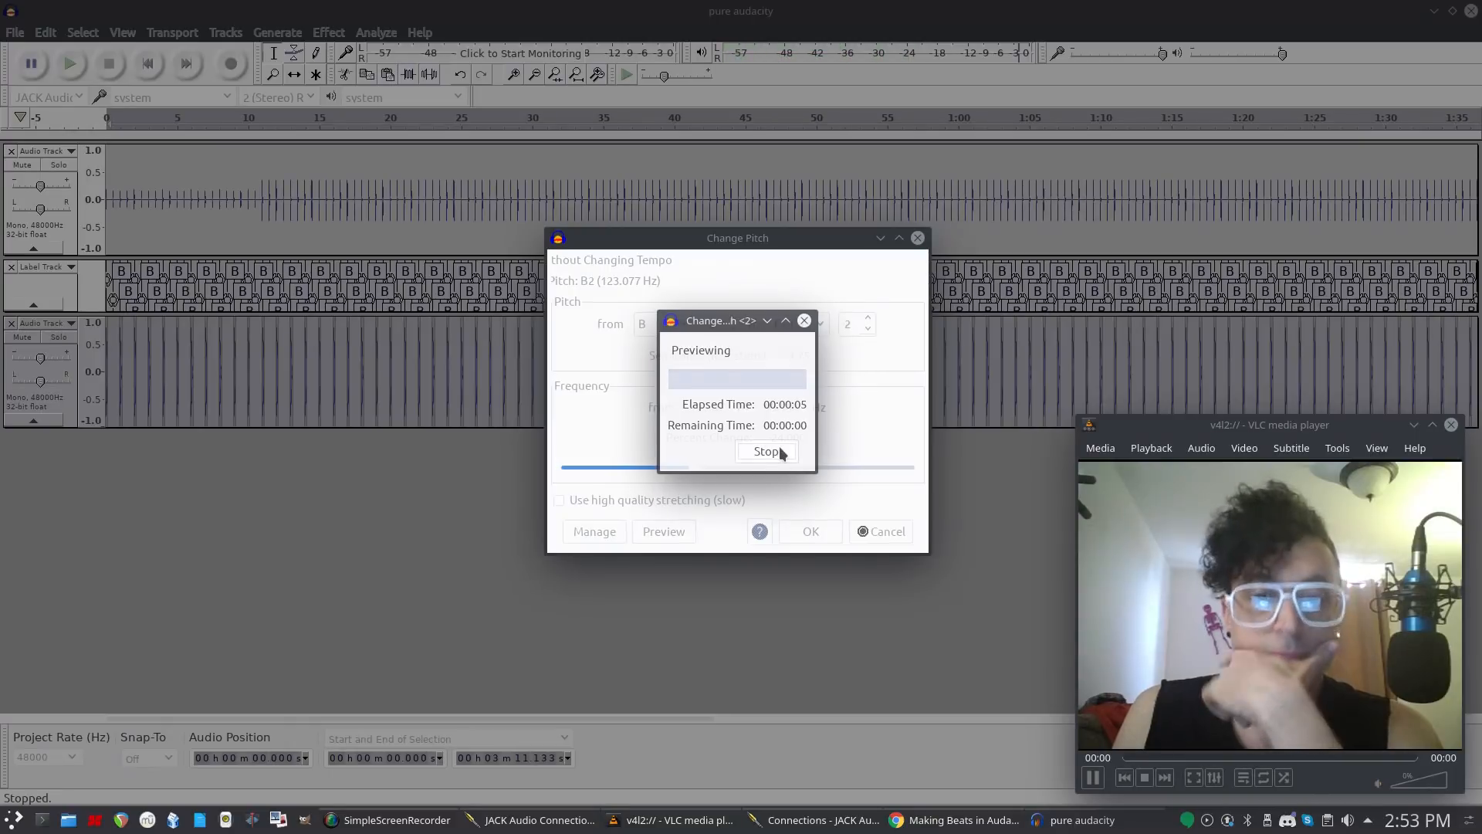
pyautogui.click(811, 532)
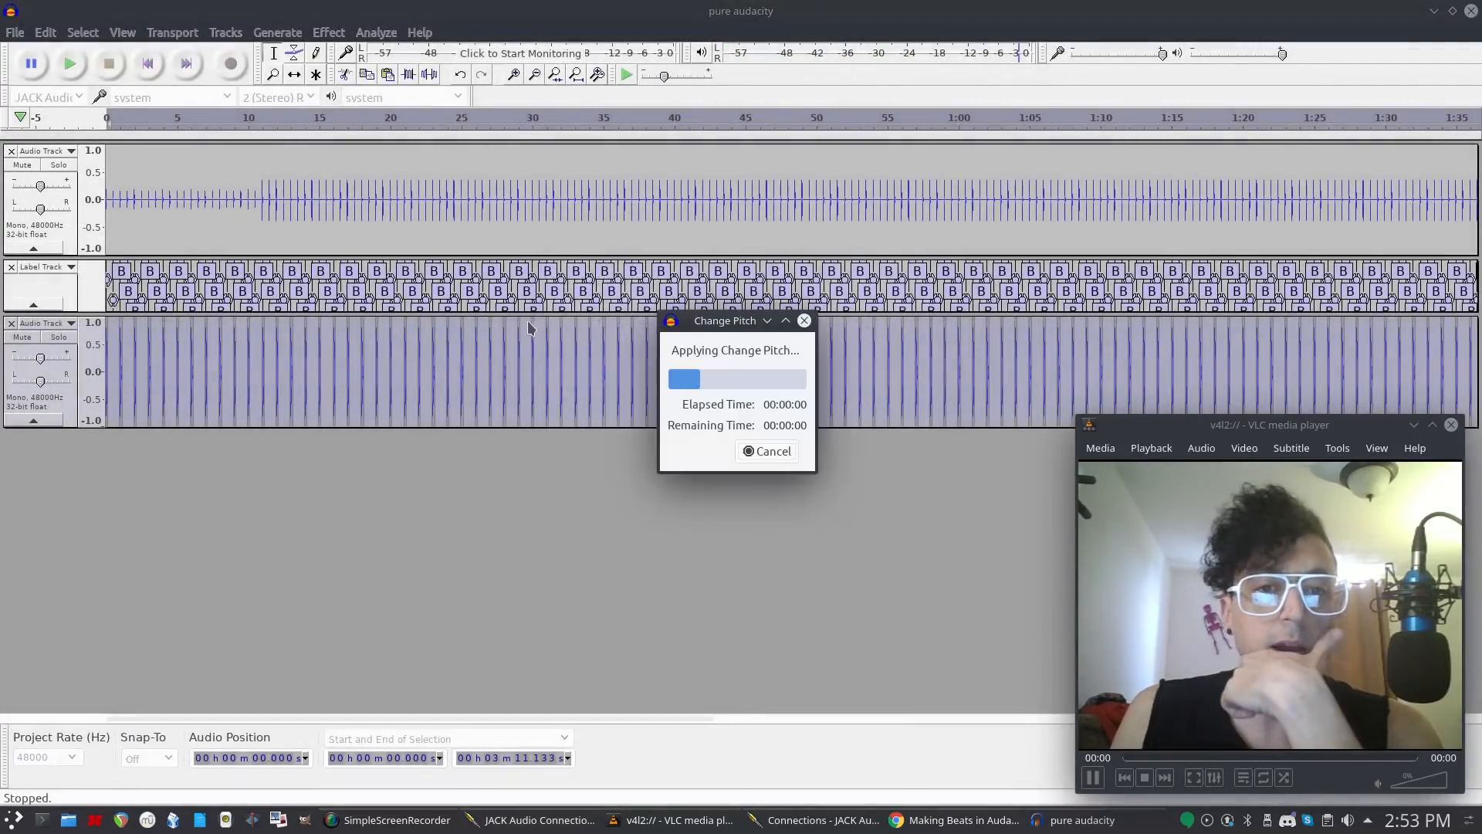
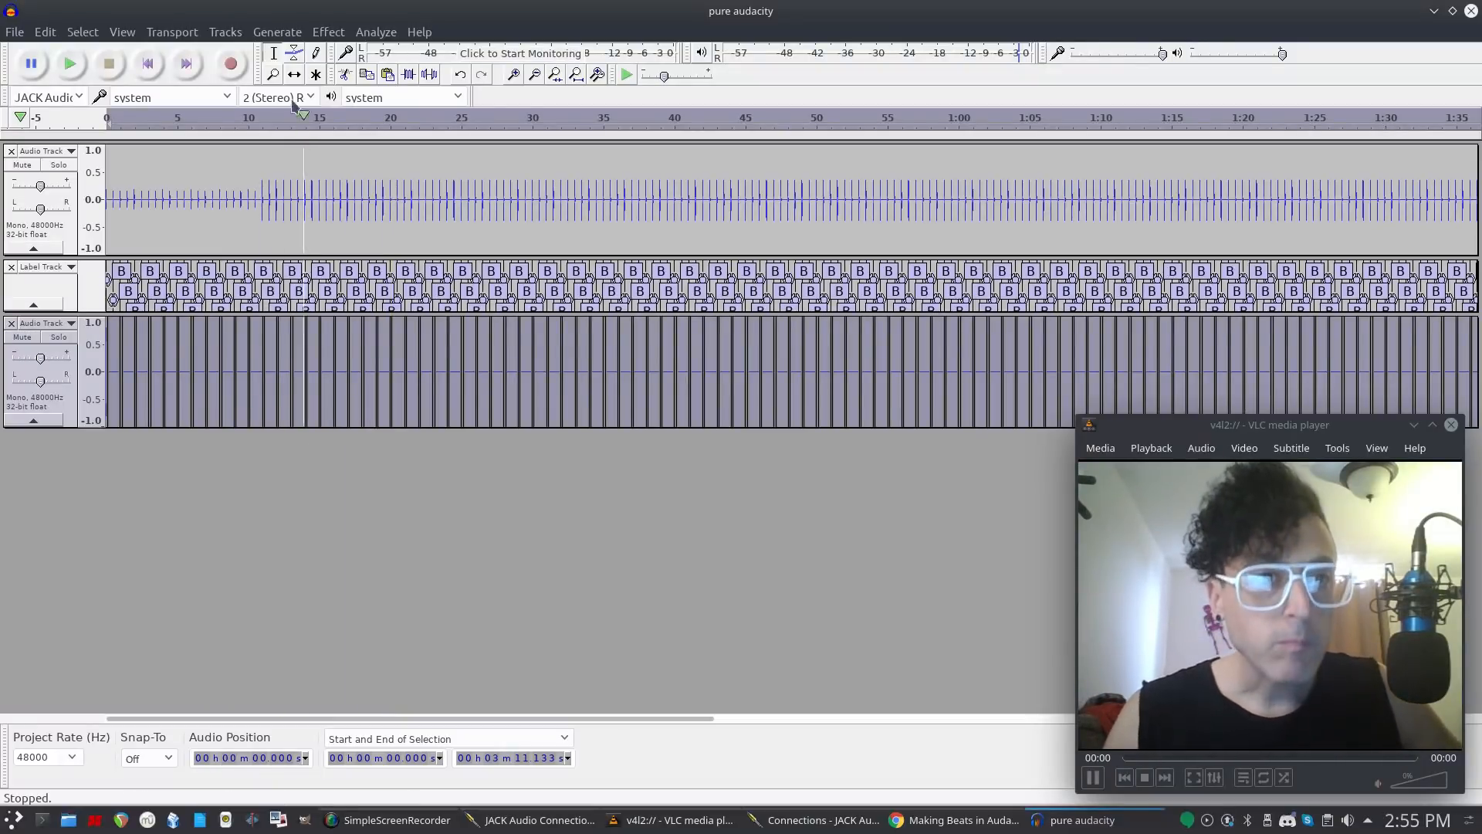
# Listen to the combined tracks, stop playback and move the label track below the lower audio track.
pyautogui.click(74, 64)
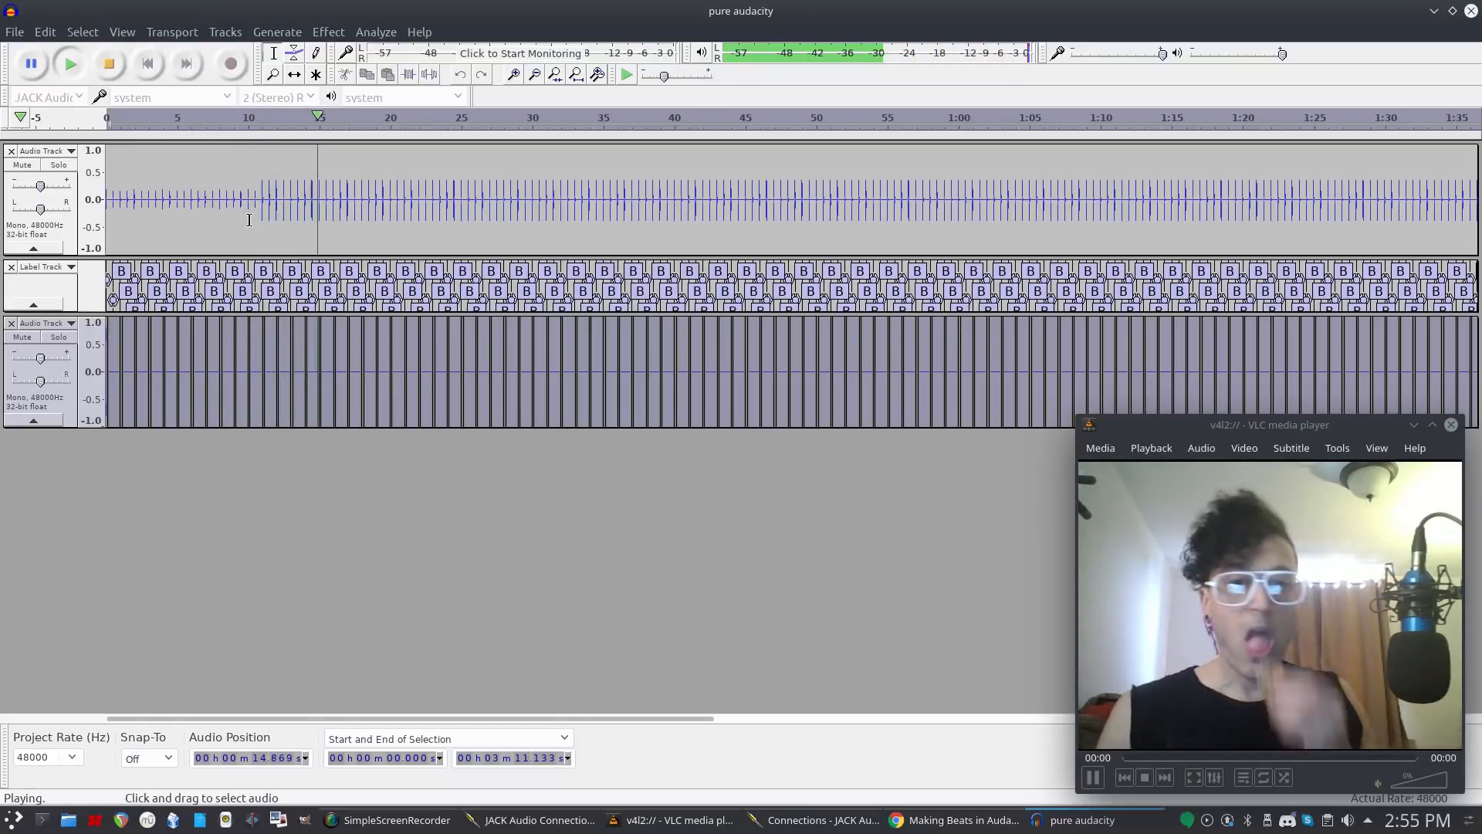
pyautogui.click(67, 290)
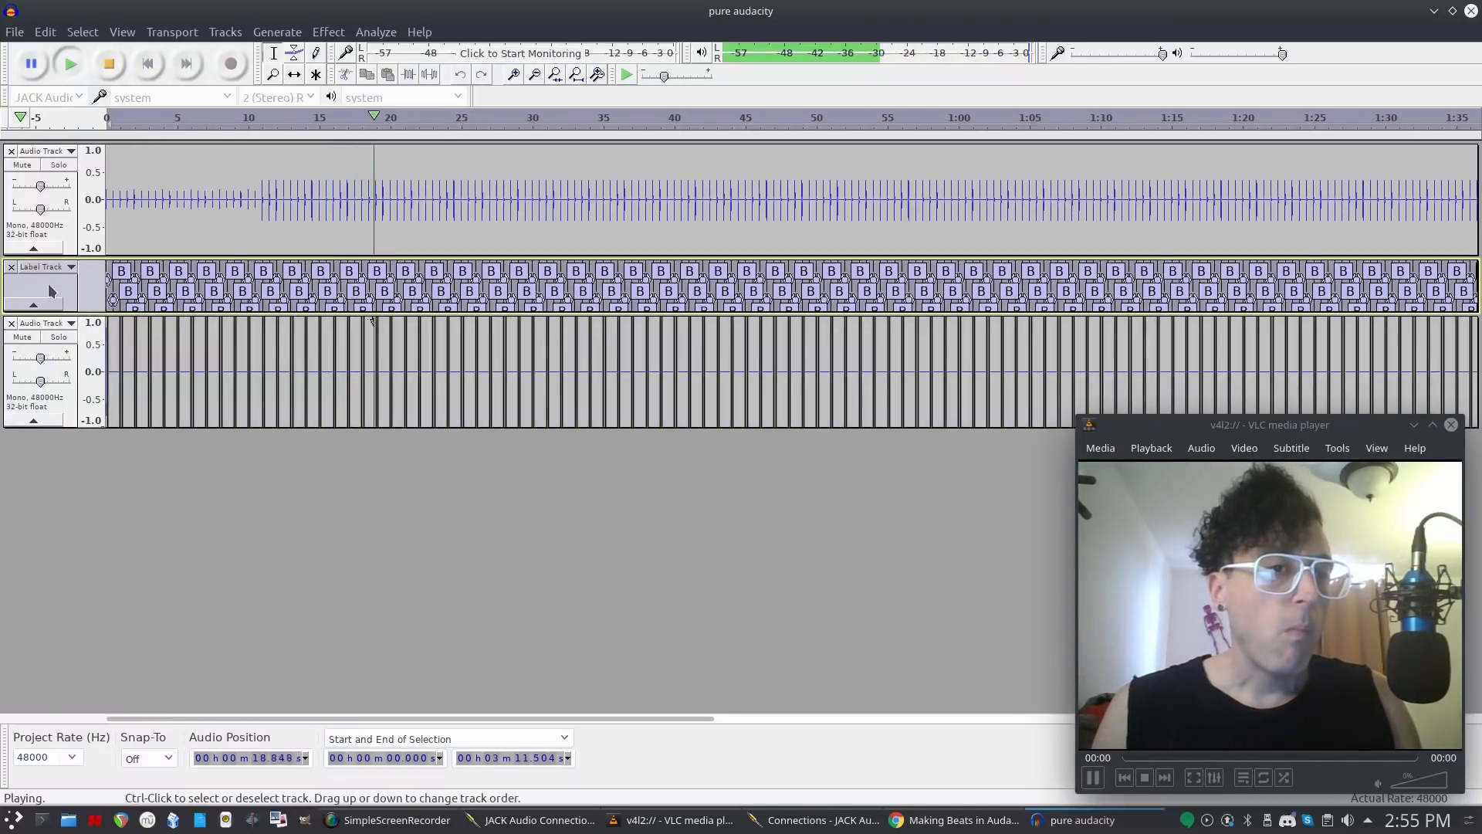
pyautogui.press('space')
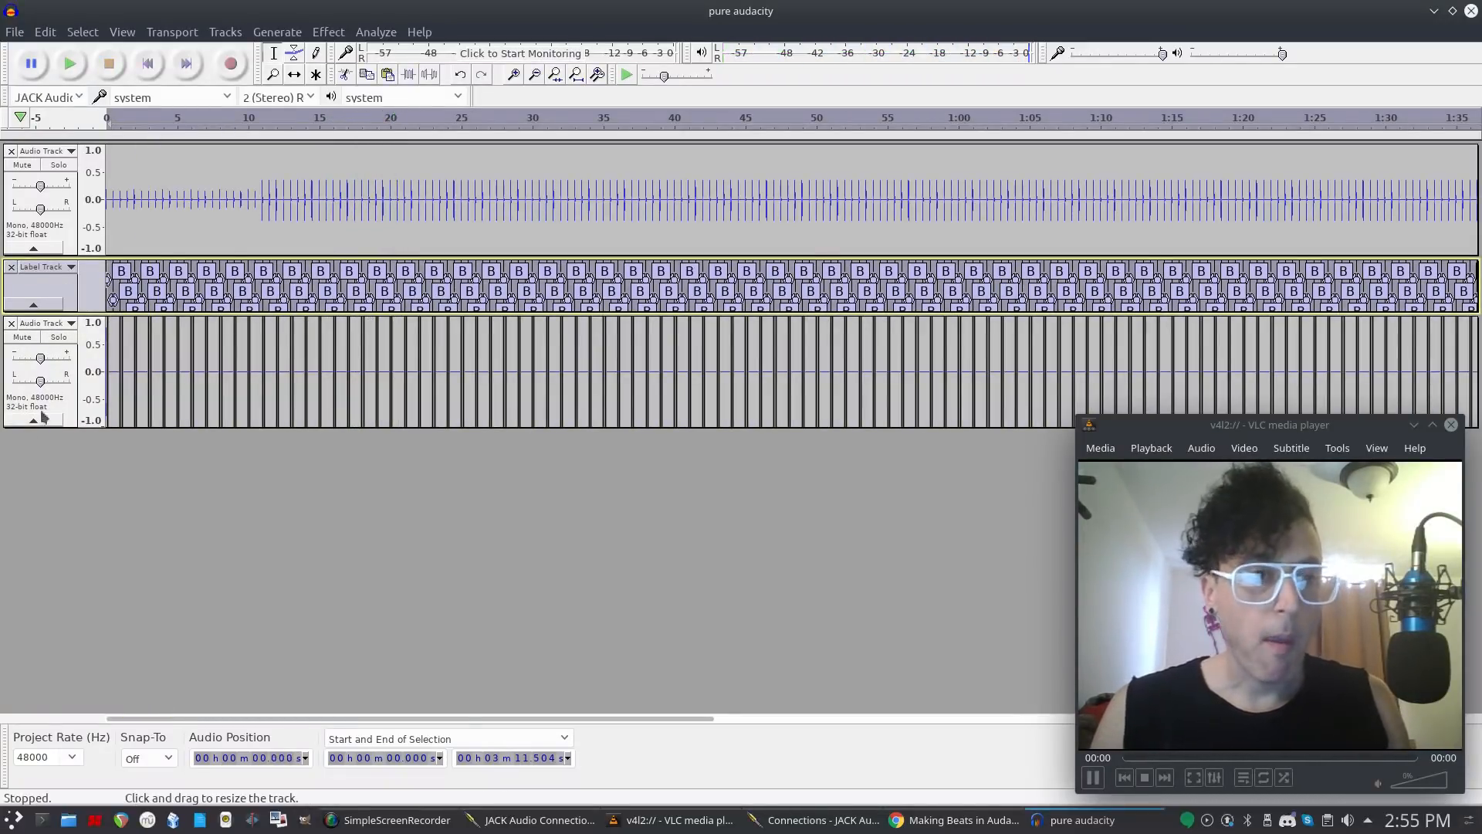
pyautogui.click(59, 266)
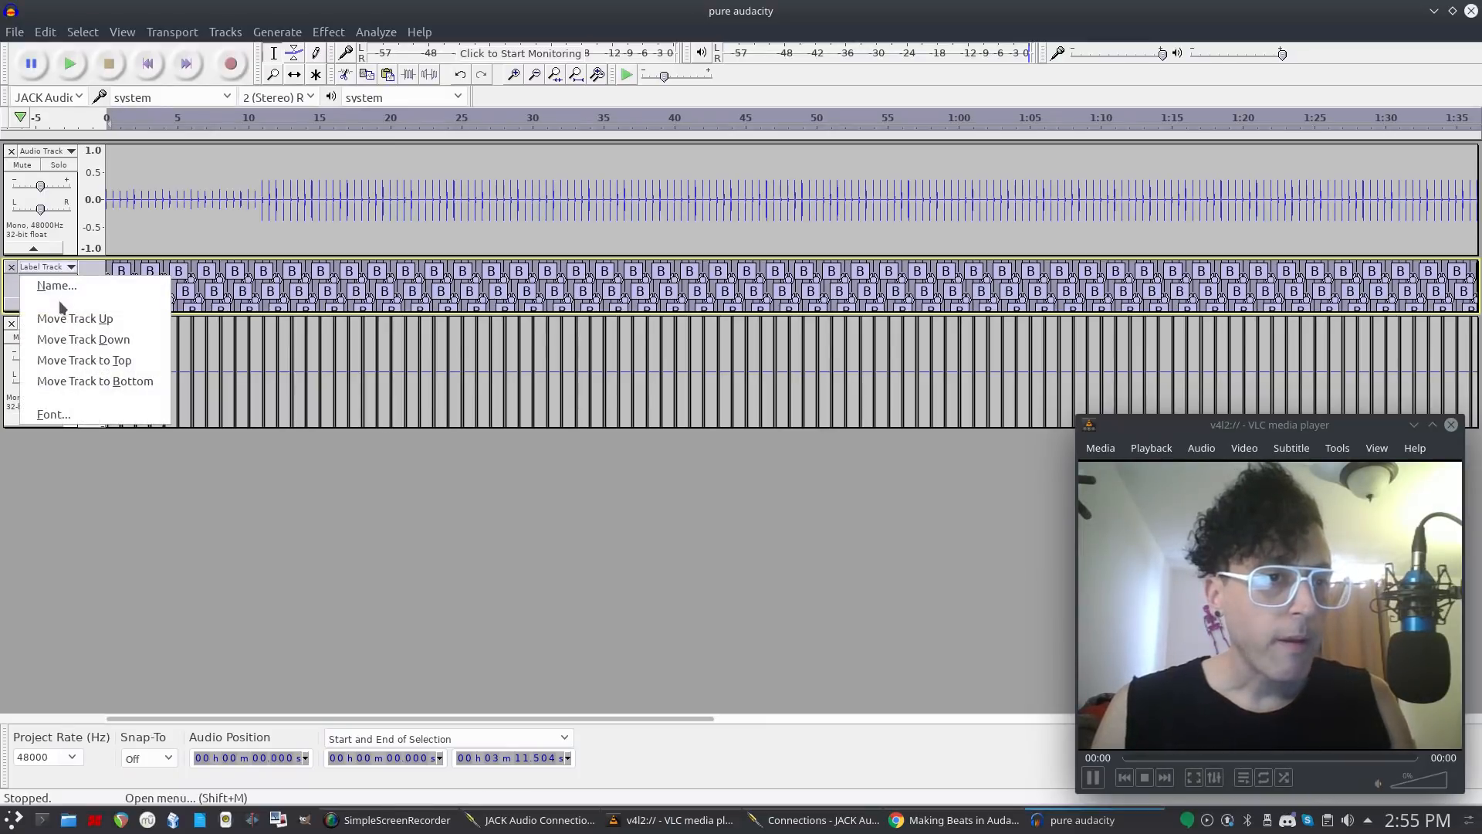
pyautogui.click(71, 341)
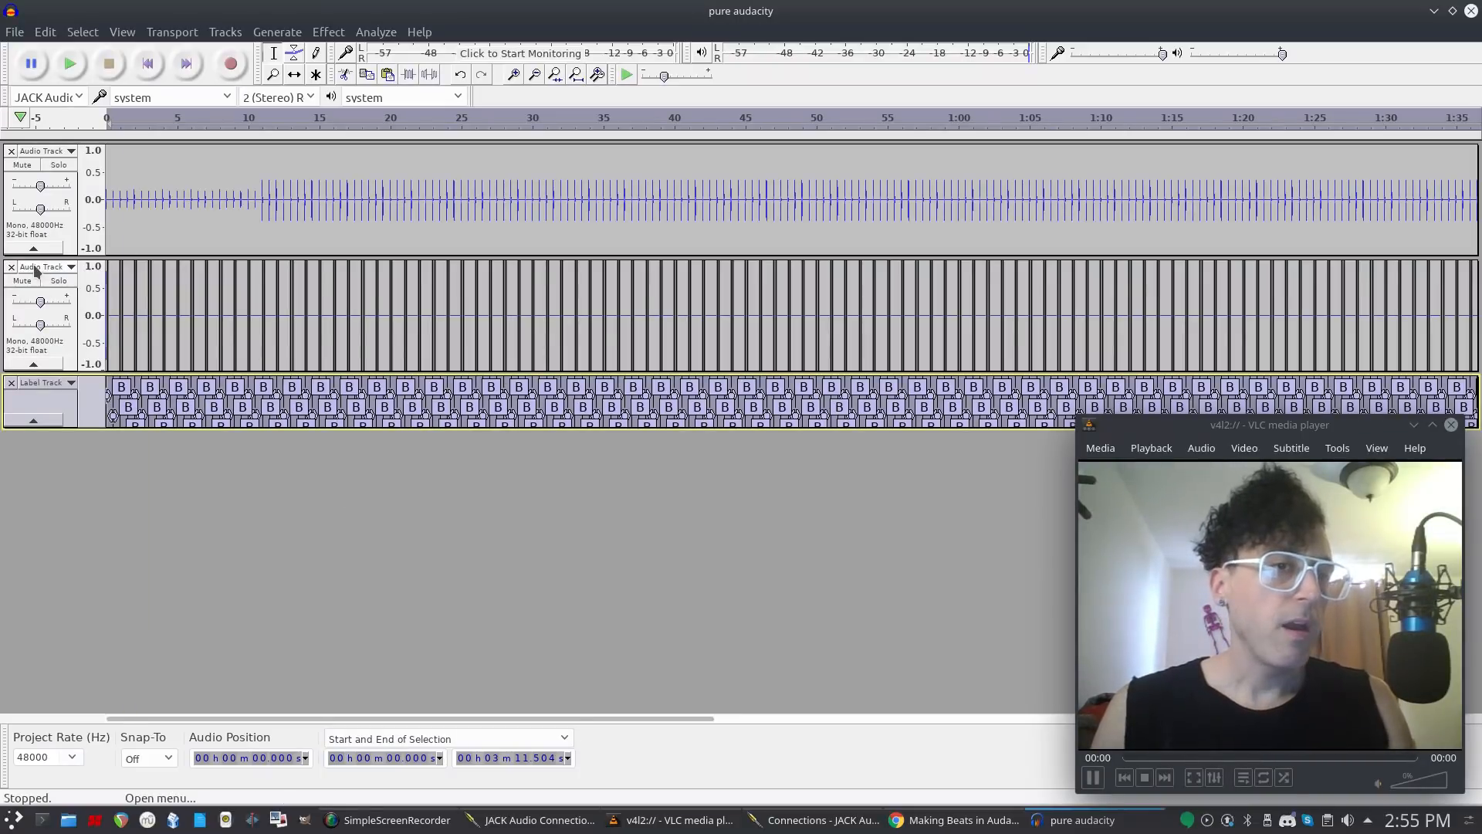
# Rename the second audio track Kick Drum and the top audio track Hi Hat.
pyautogui.click(57, 268)
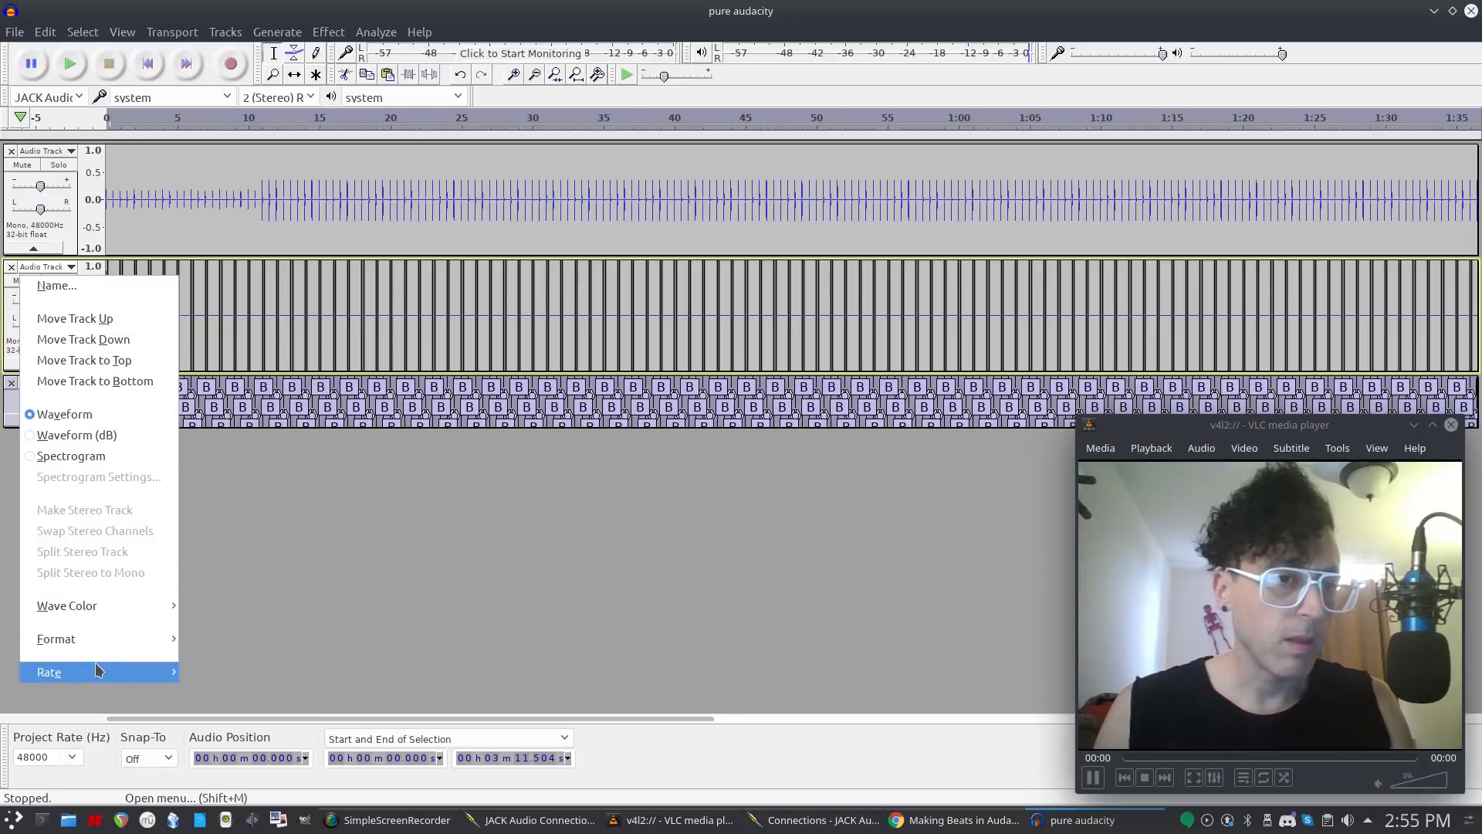
pyautogui.click(62, 285)
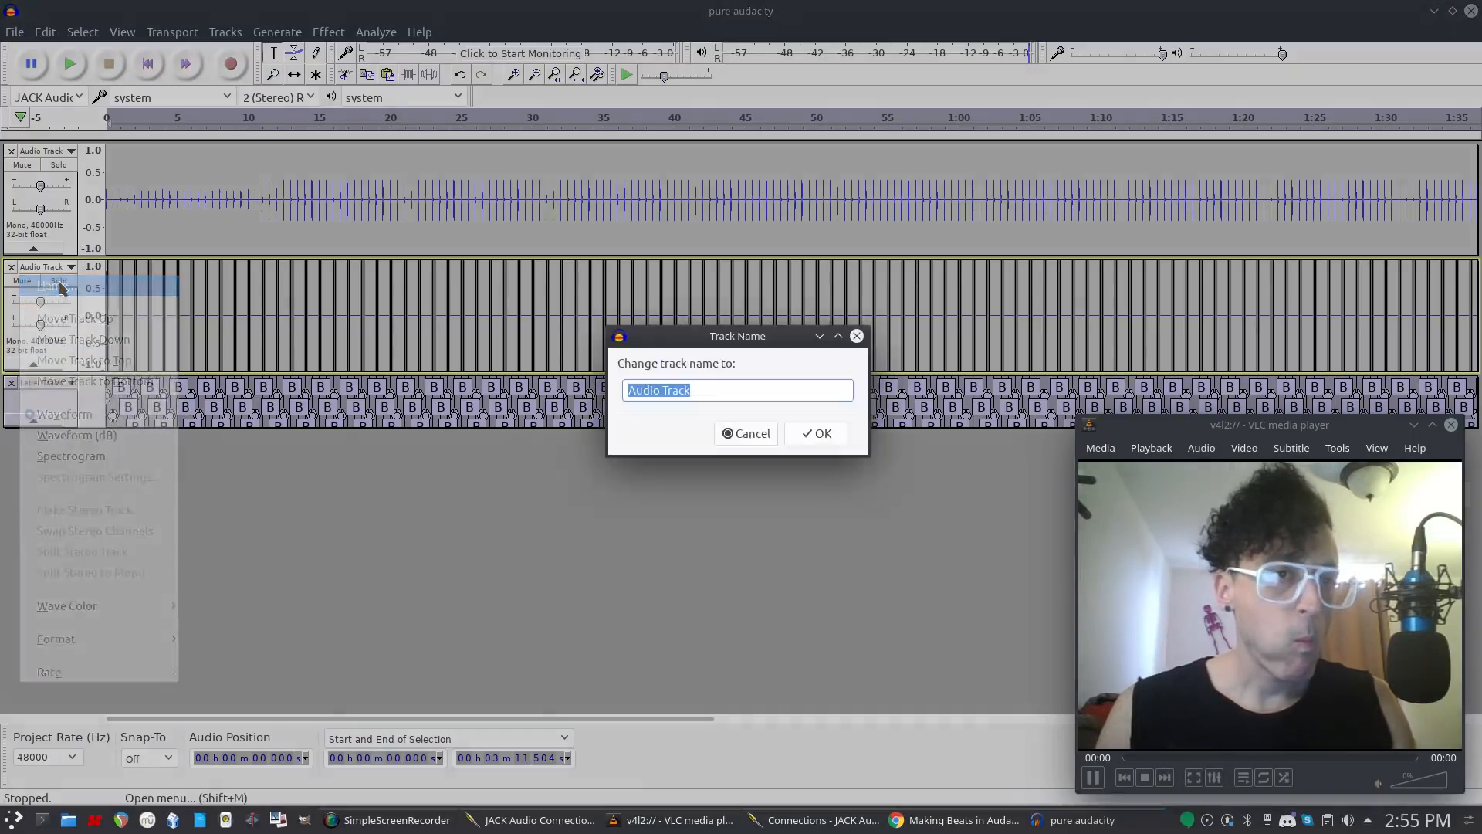
pyautogui.write('Kick Drum')
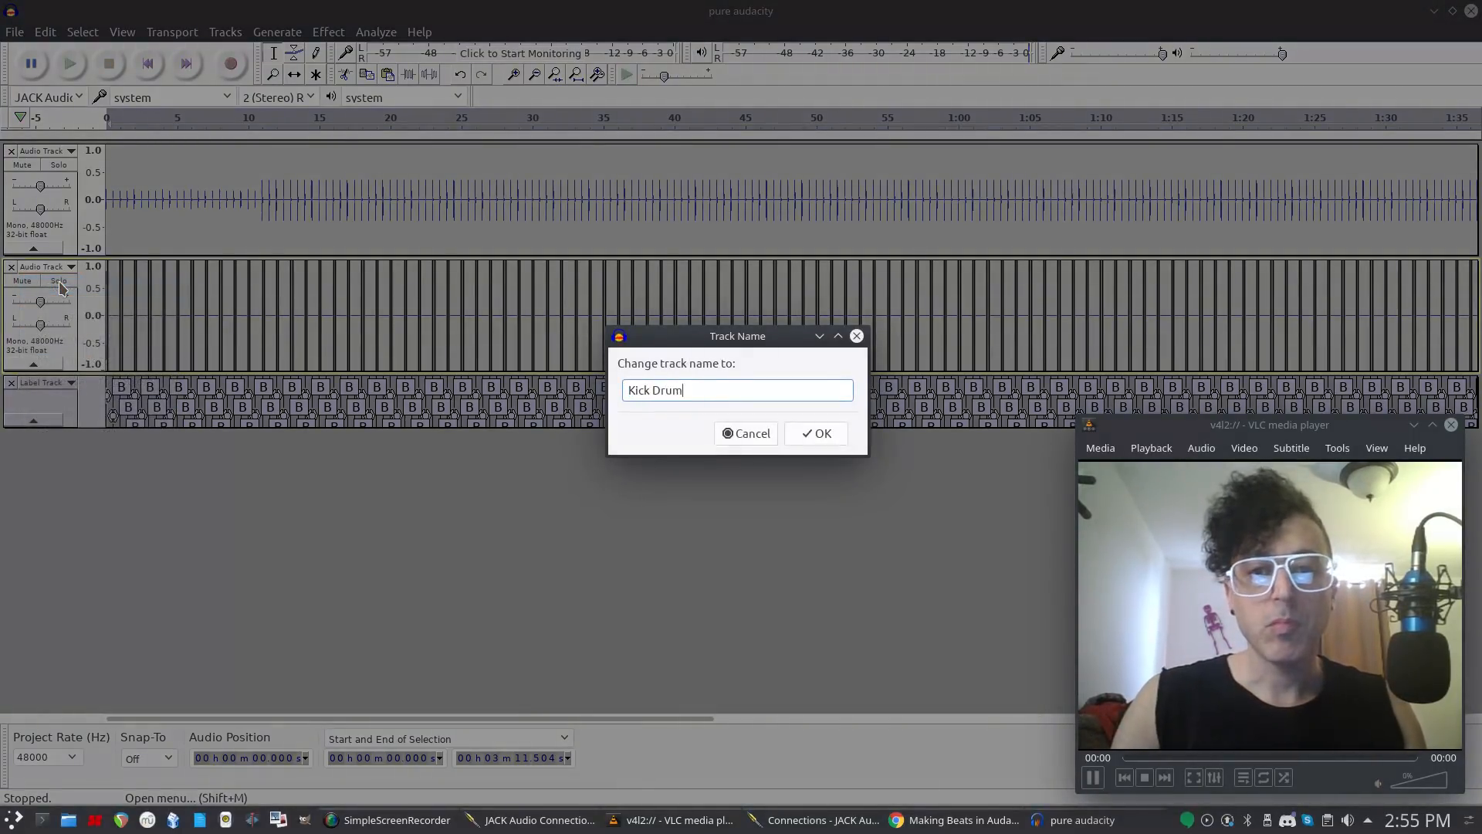
pyautogui.press('Return')
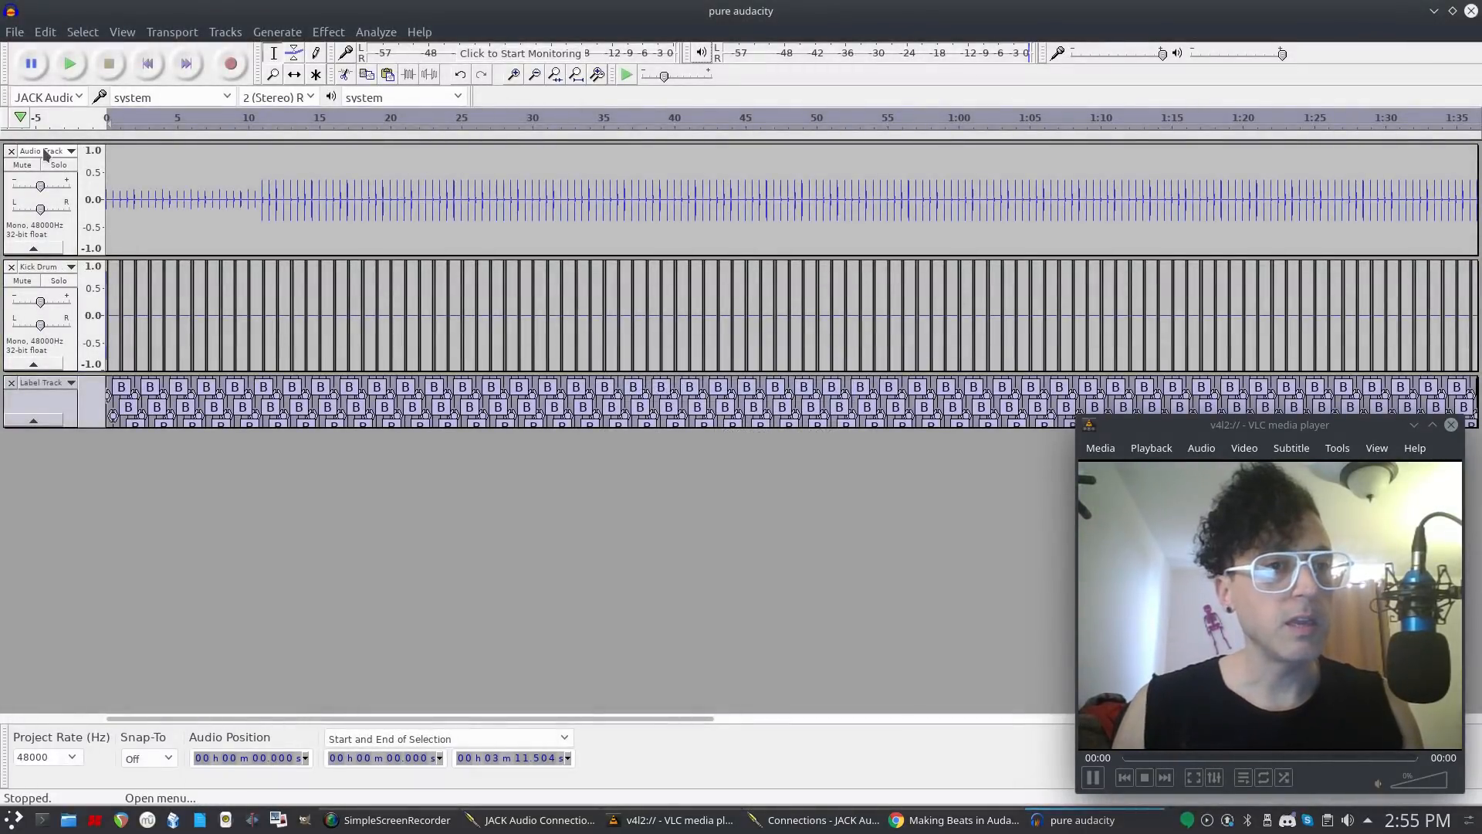
pyautogui.click(50, 151)
pyautogui.click(62, 173)
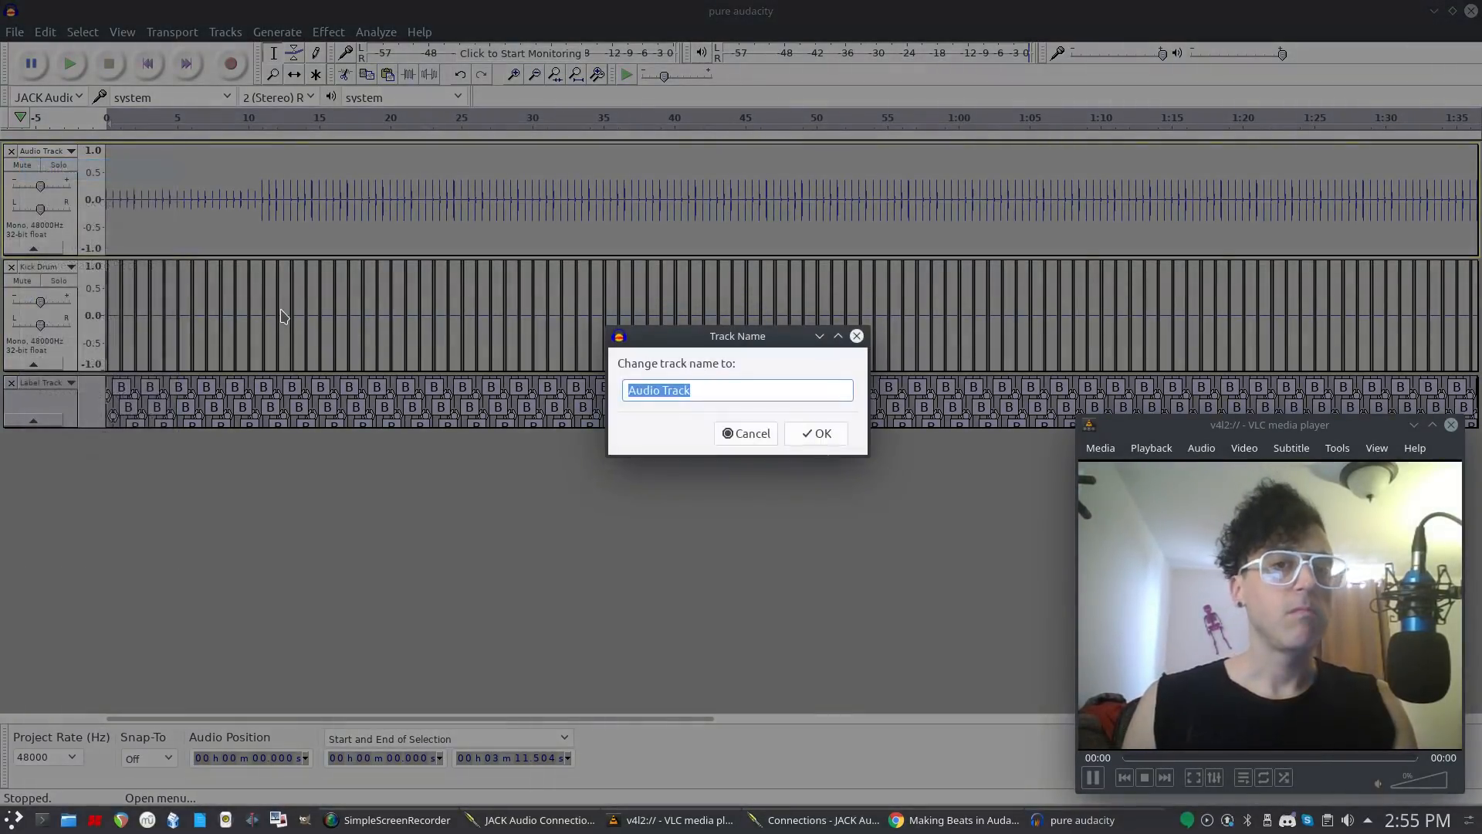
pyautogui.write('Hi Hat')
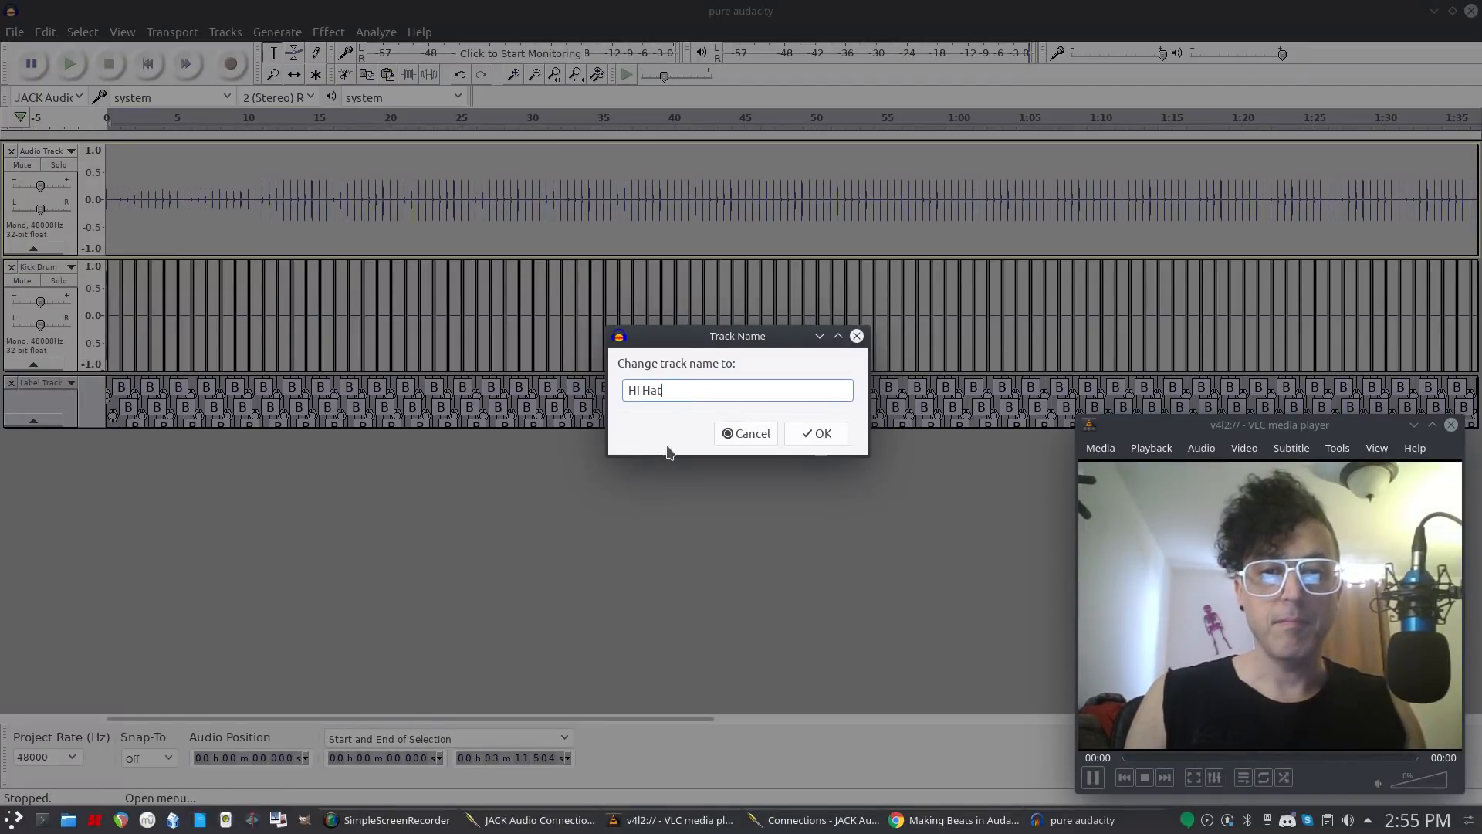
pyautogui.press('Return')
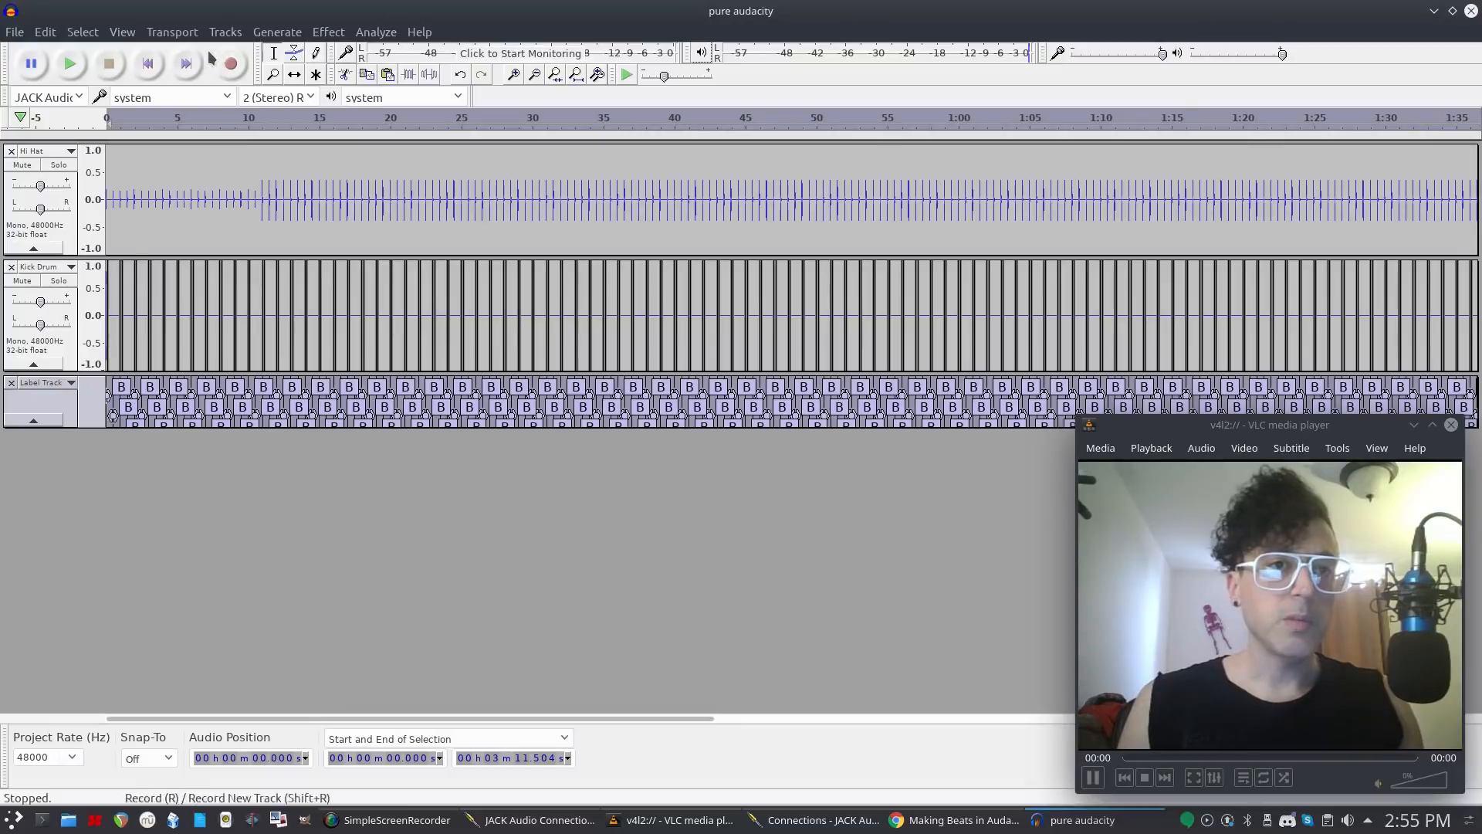
# Look over the Hi Hat and Kick Drum channels in the Mixer Board and close it.
pyautogui.click(266, 33)
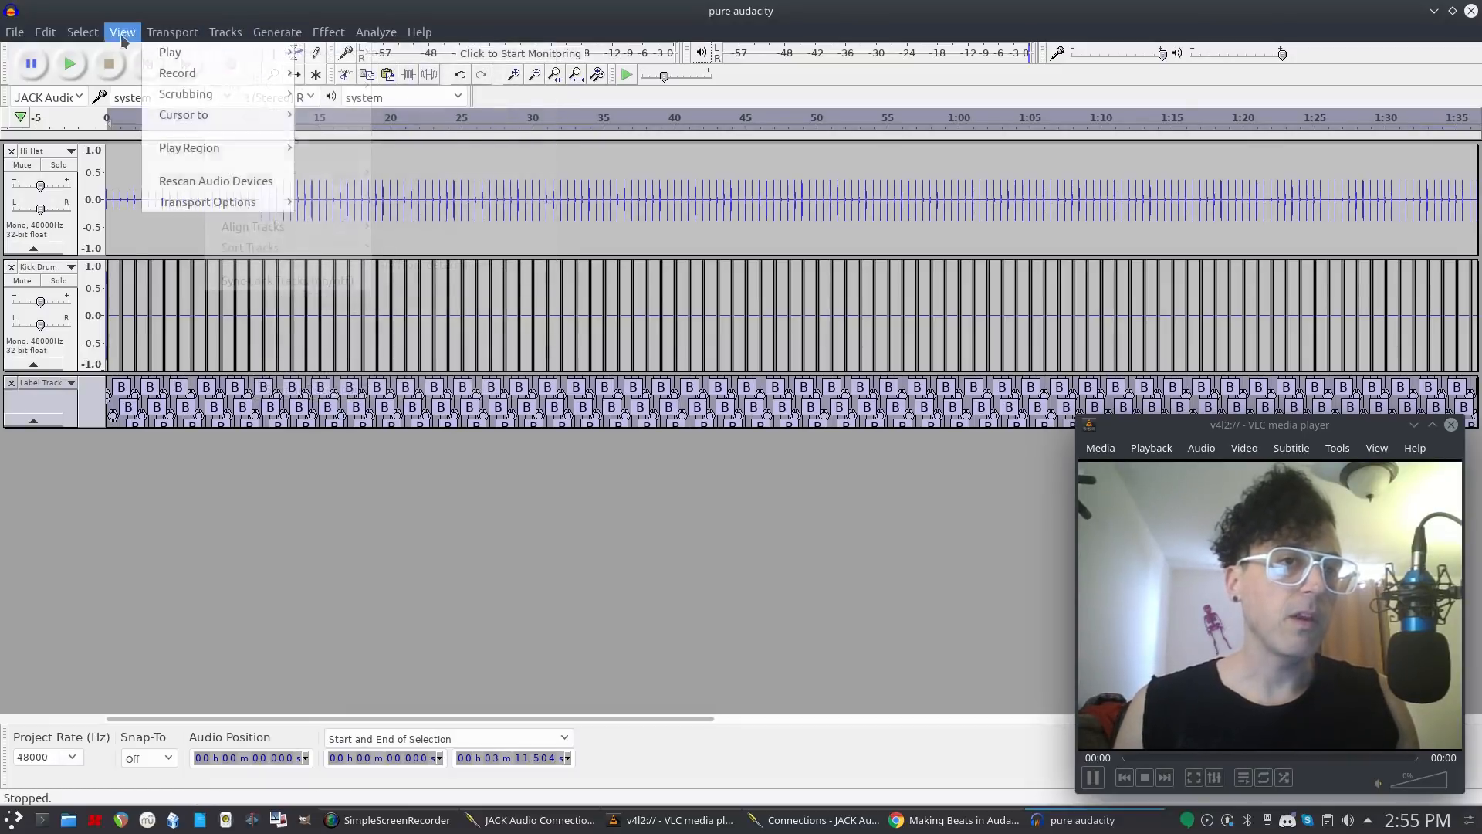
pyautogui.moveTo(124, 36)
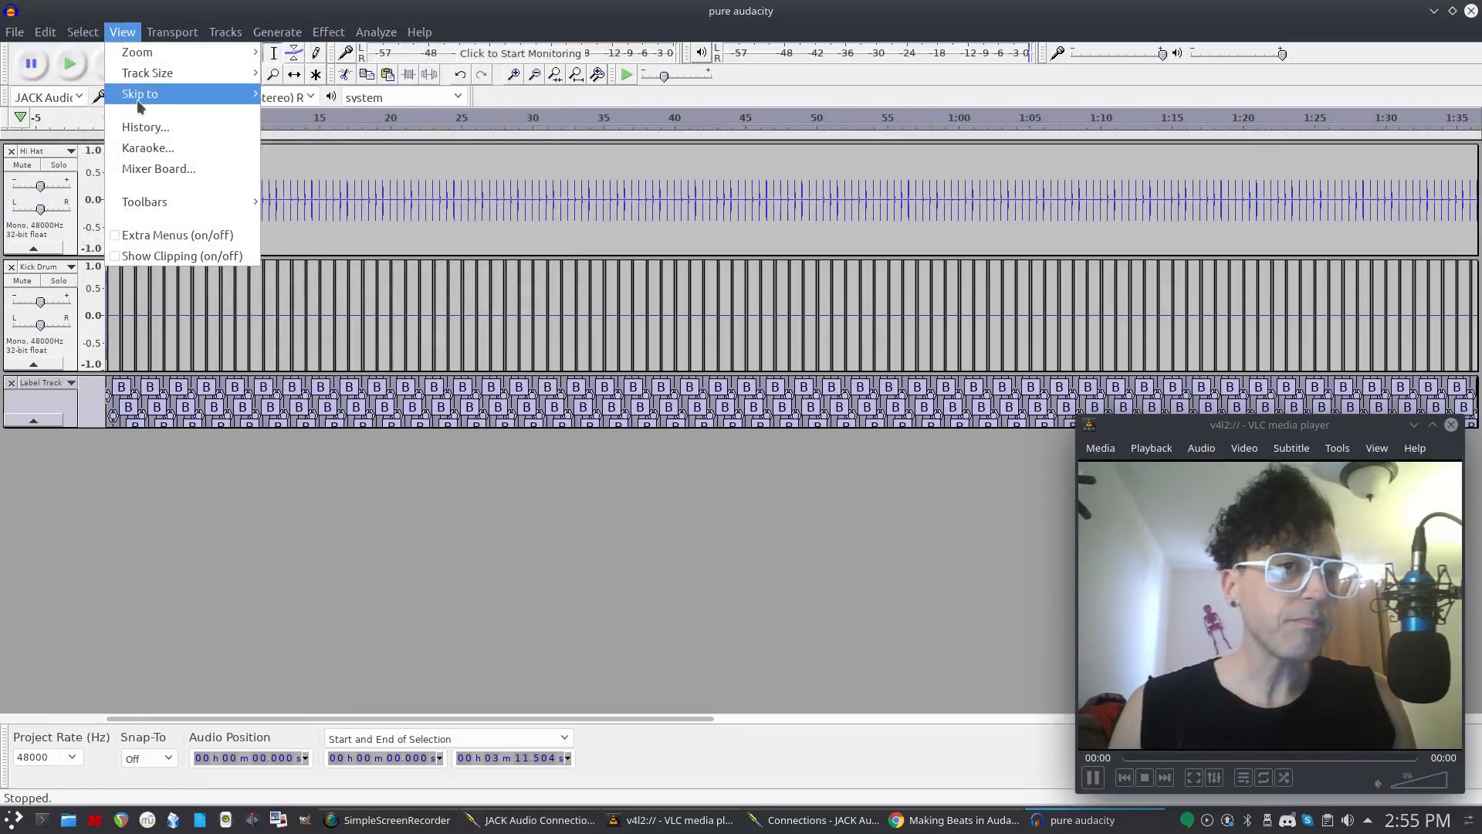
pyautogui.click(146, 168)
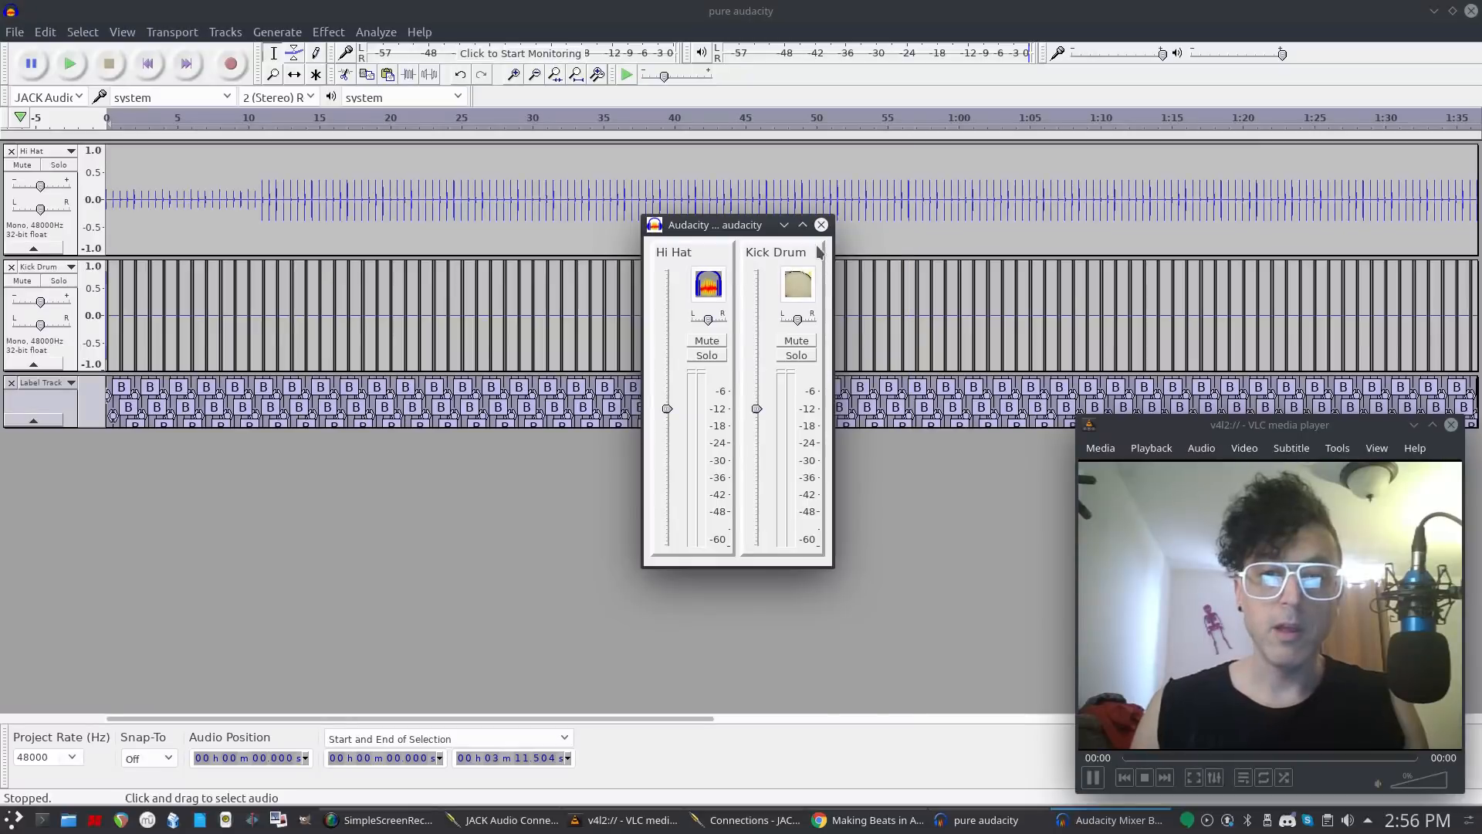
pyautogui.click(821, 225)
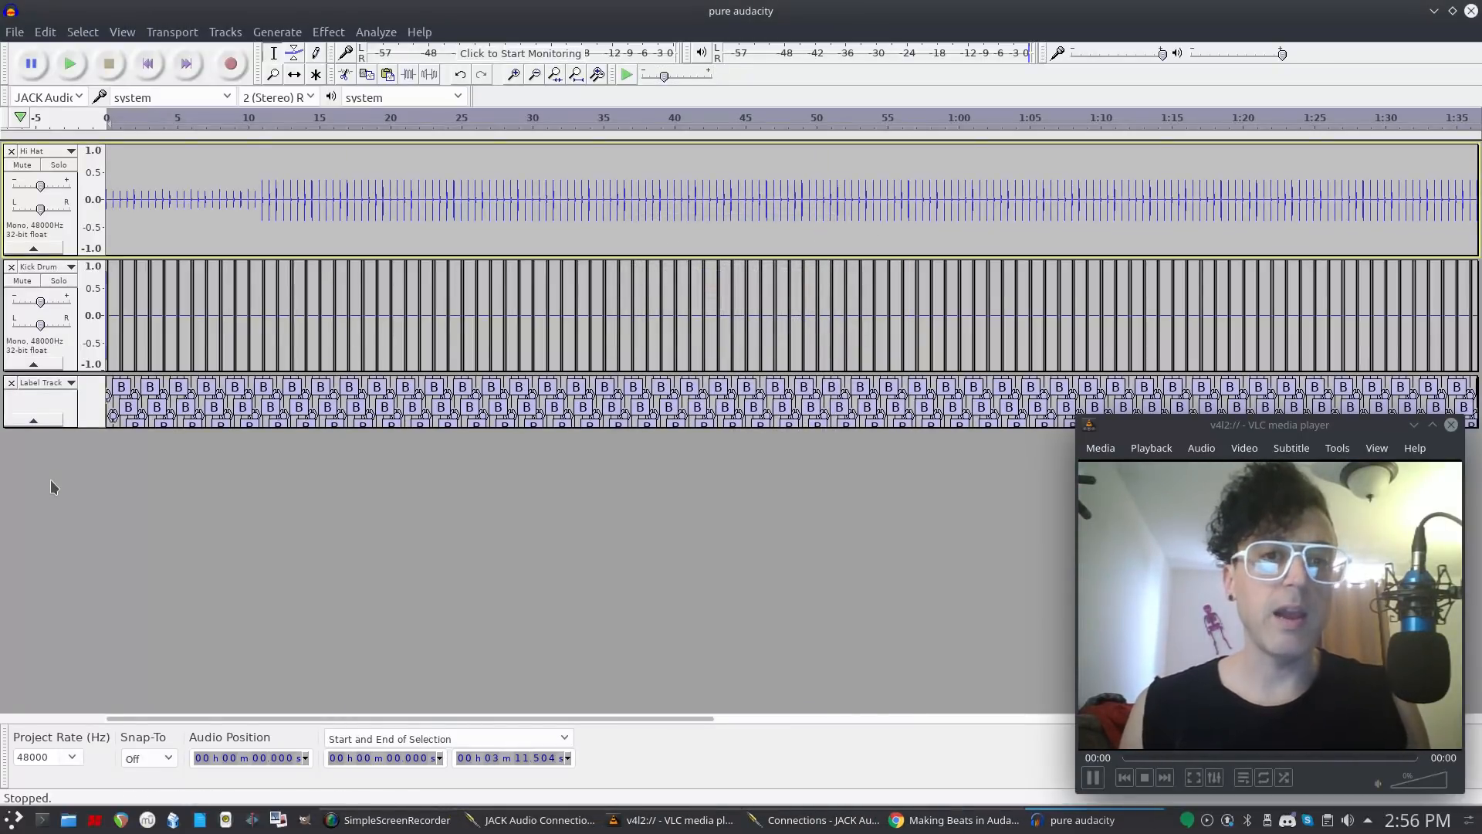
pyautogui.click(287, 34)
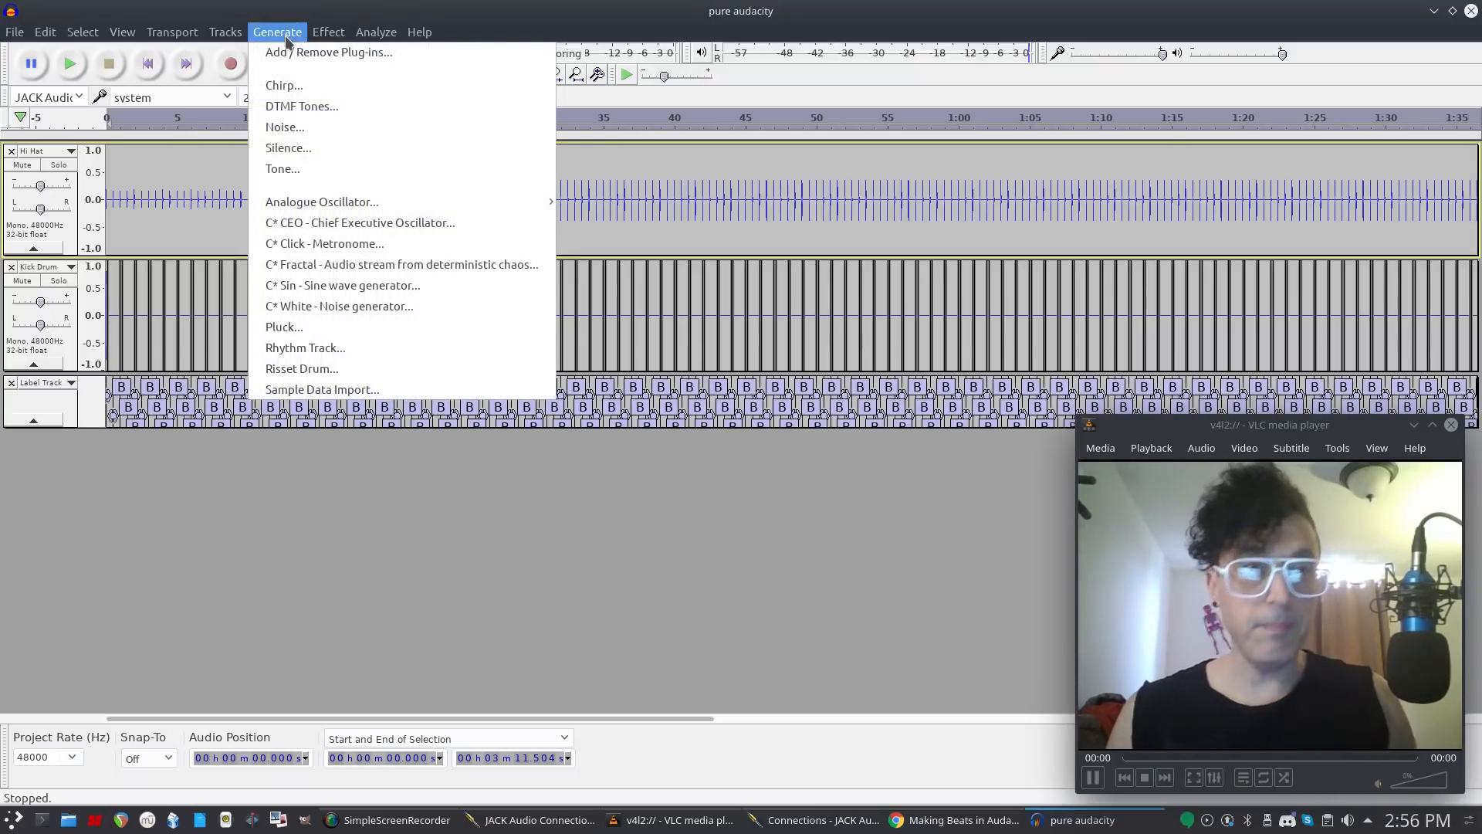
pyautogui.click(303, 167)
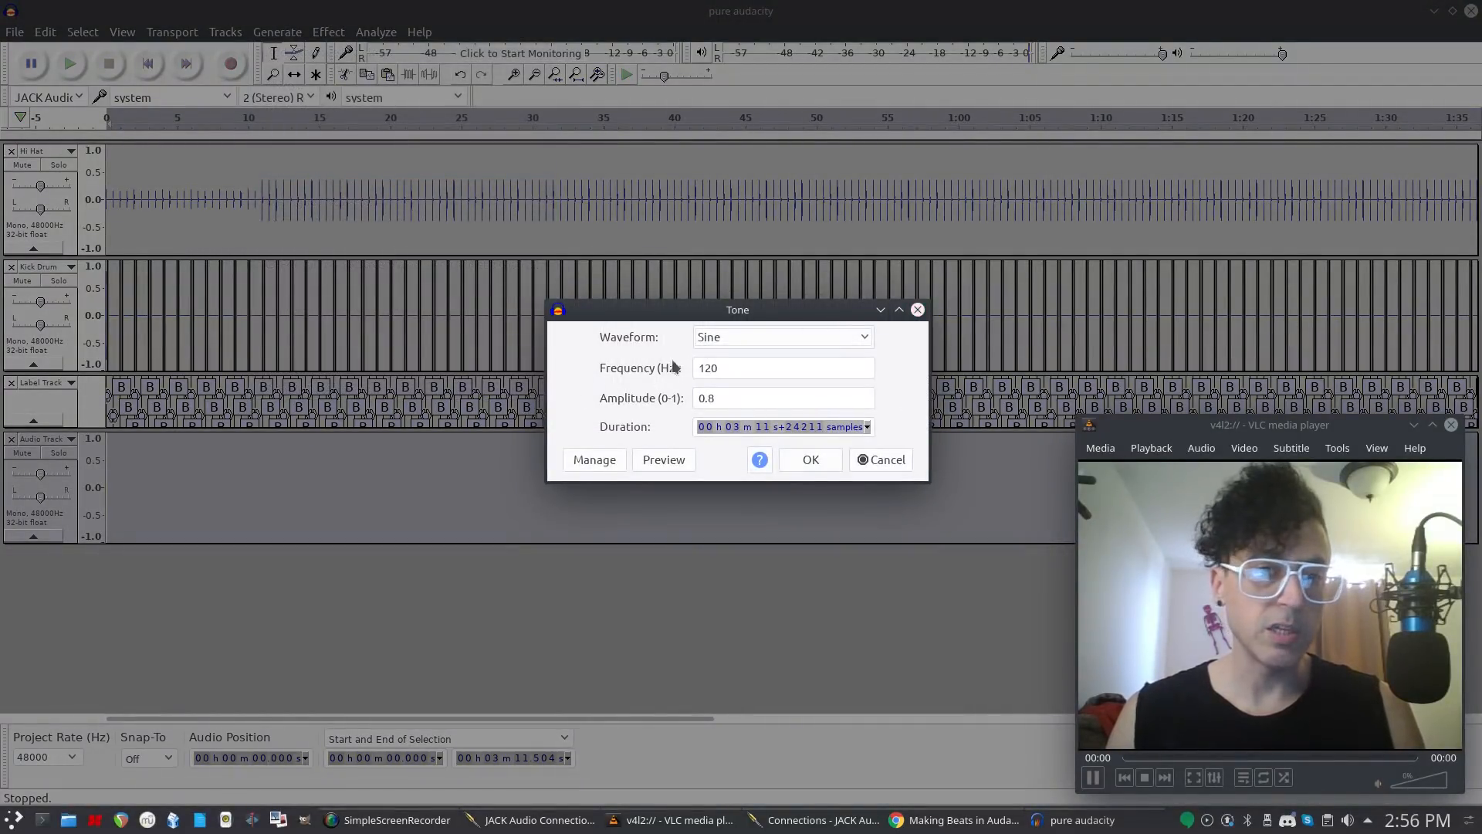
pyautogui.click(882, 461)
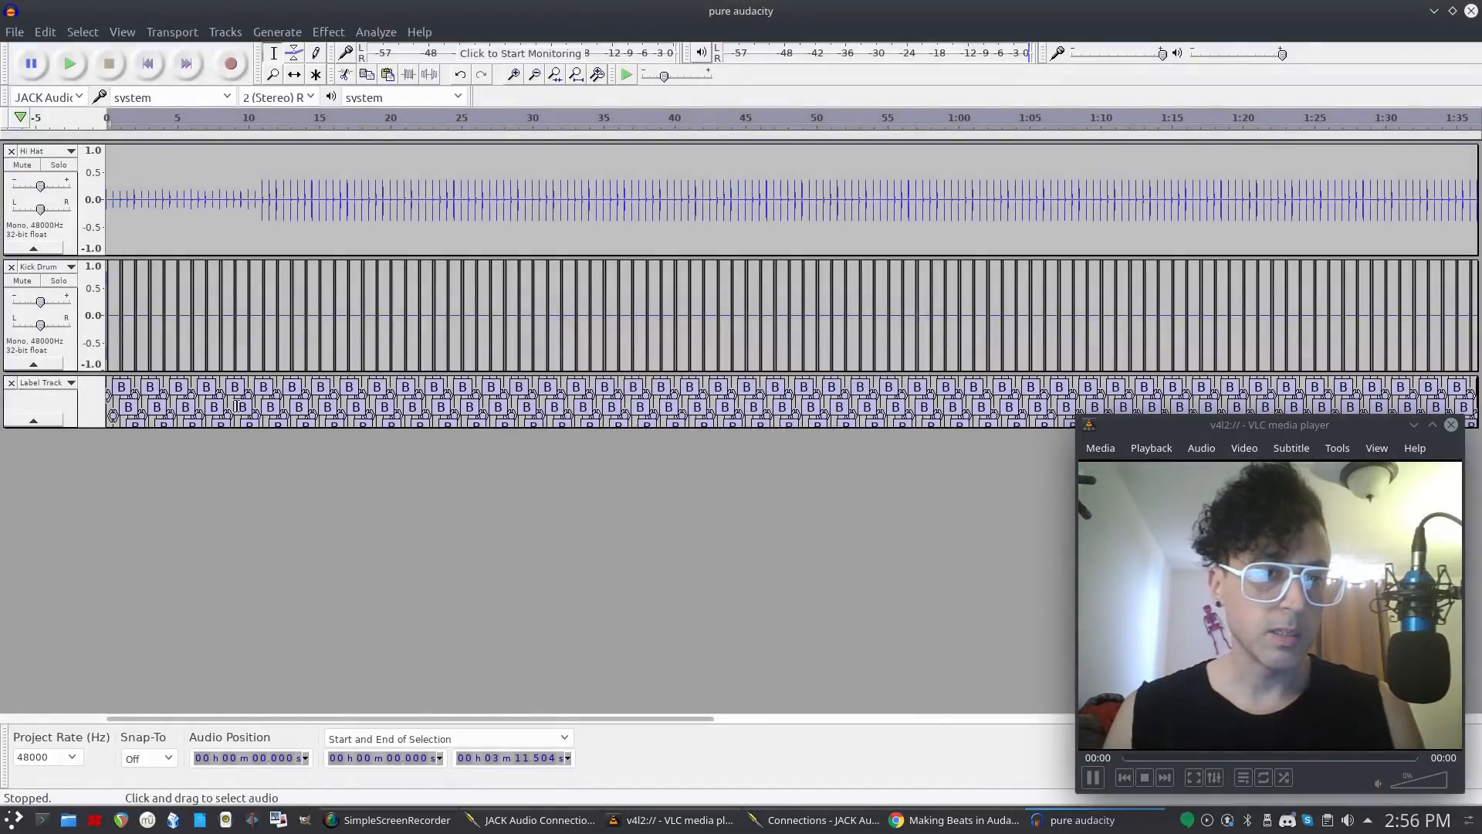
pyautogui.click(52, 507)
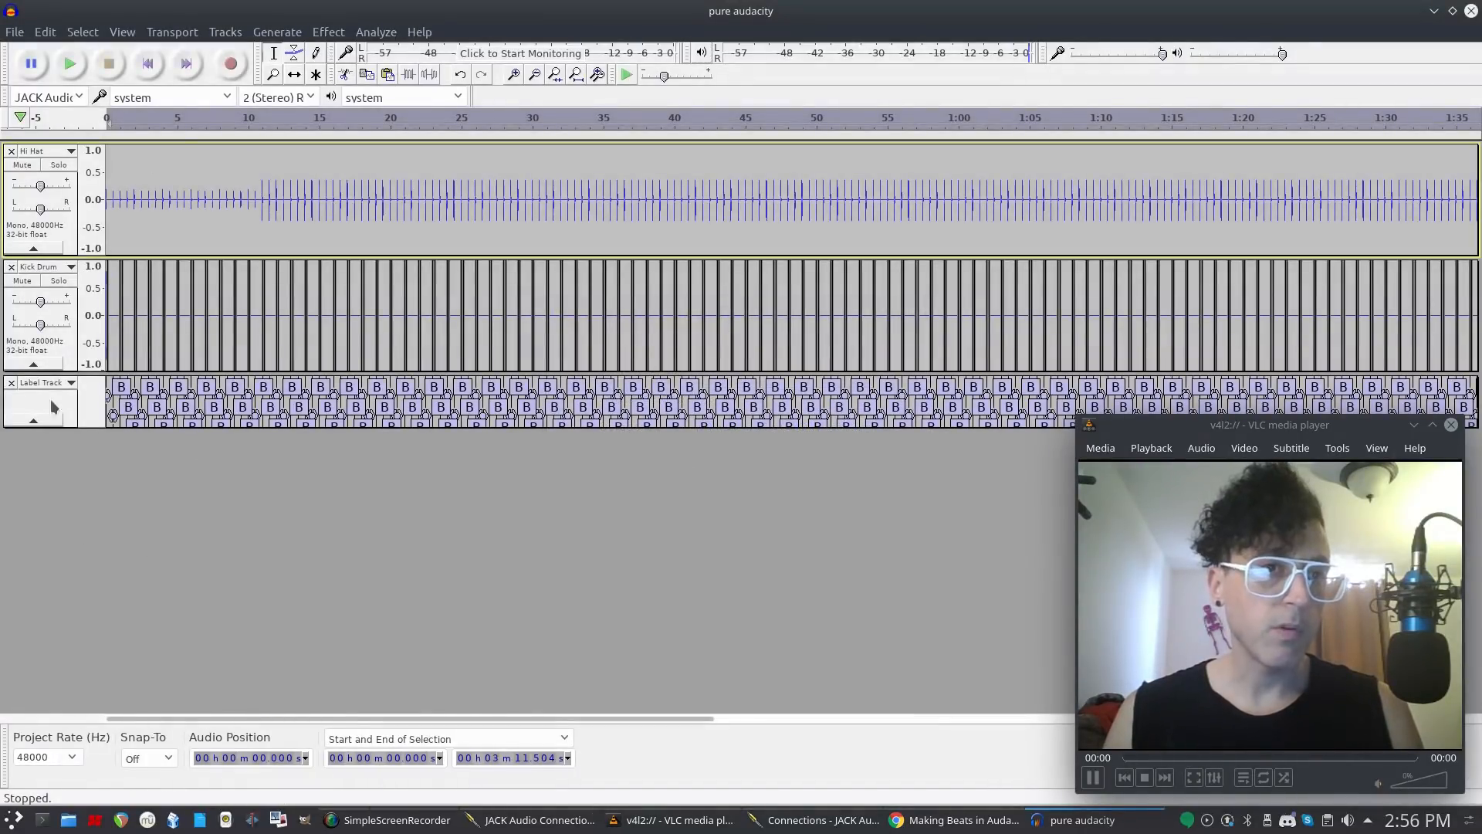
pyautogui.click(222, 31)
pyautogui.moveTo(239, 56)
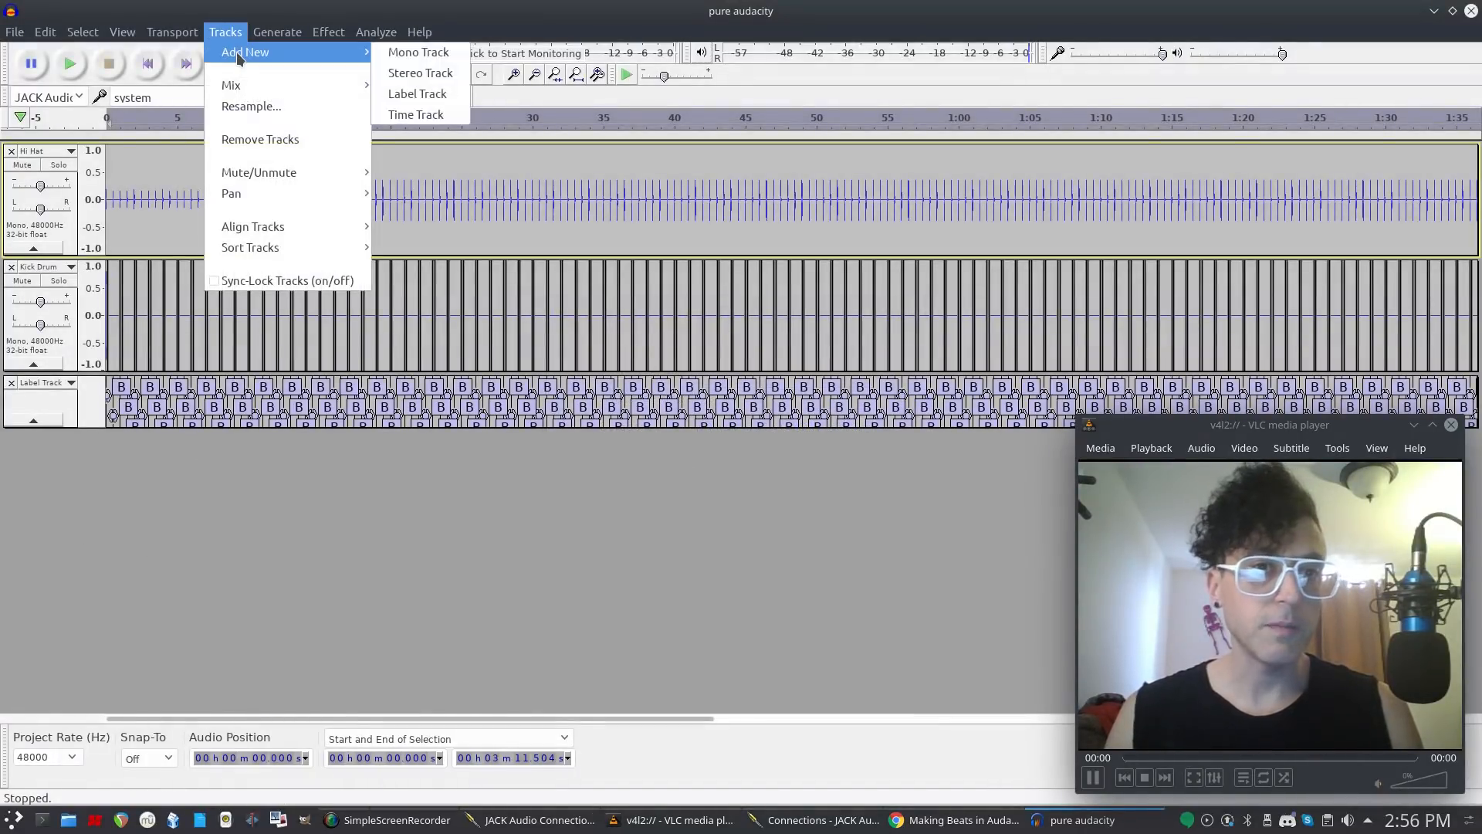
pyautogui.click(444, 55)
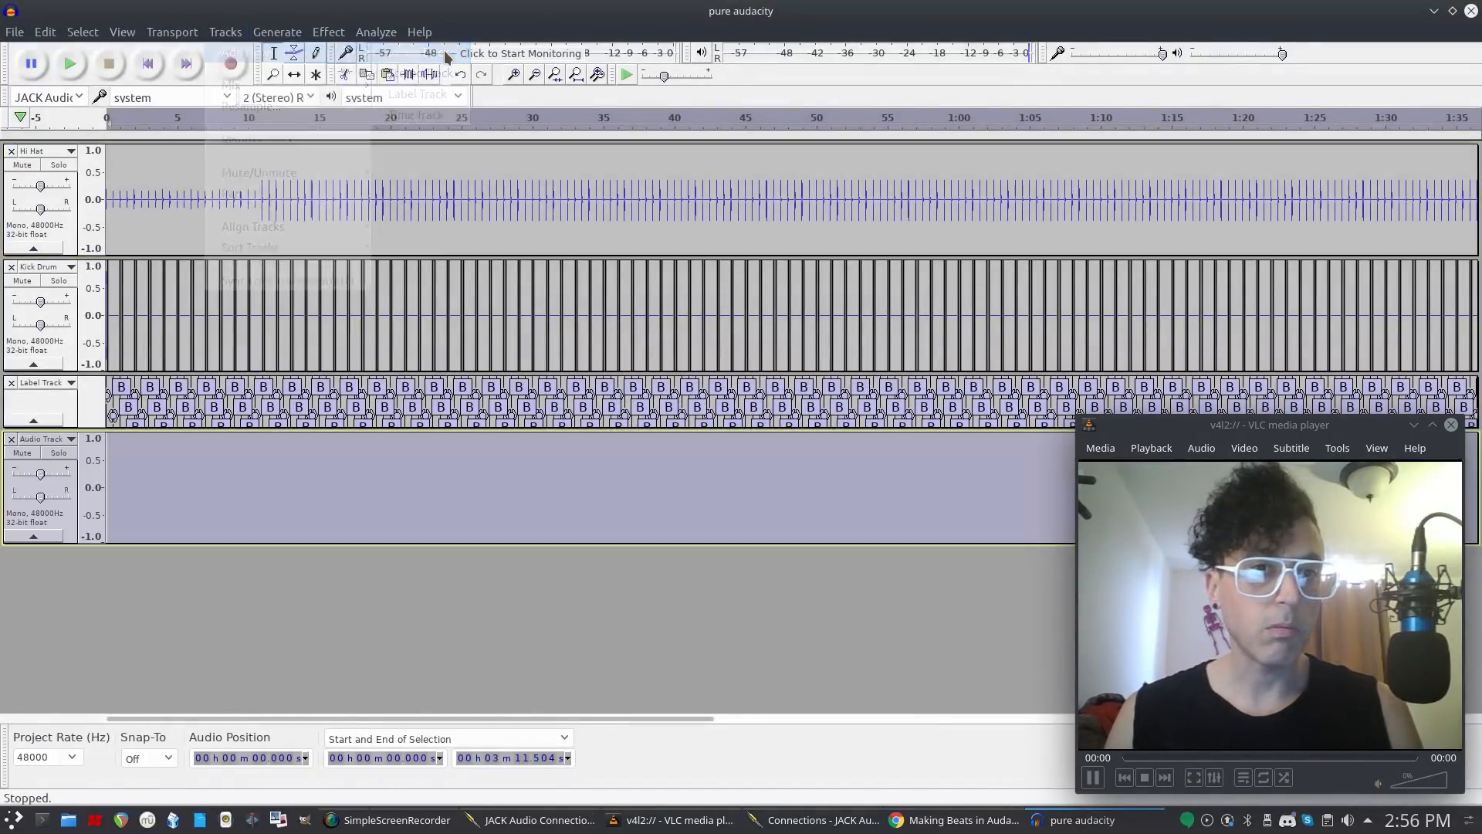
pyautogui.click(11, 440)
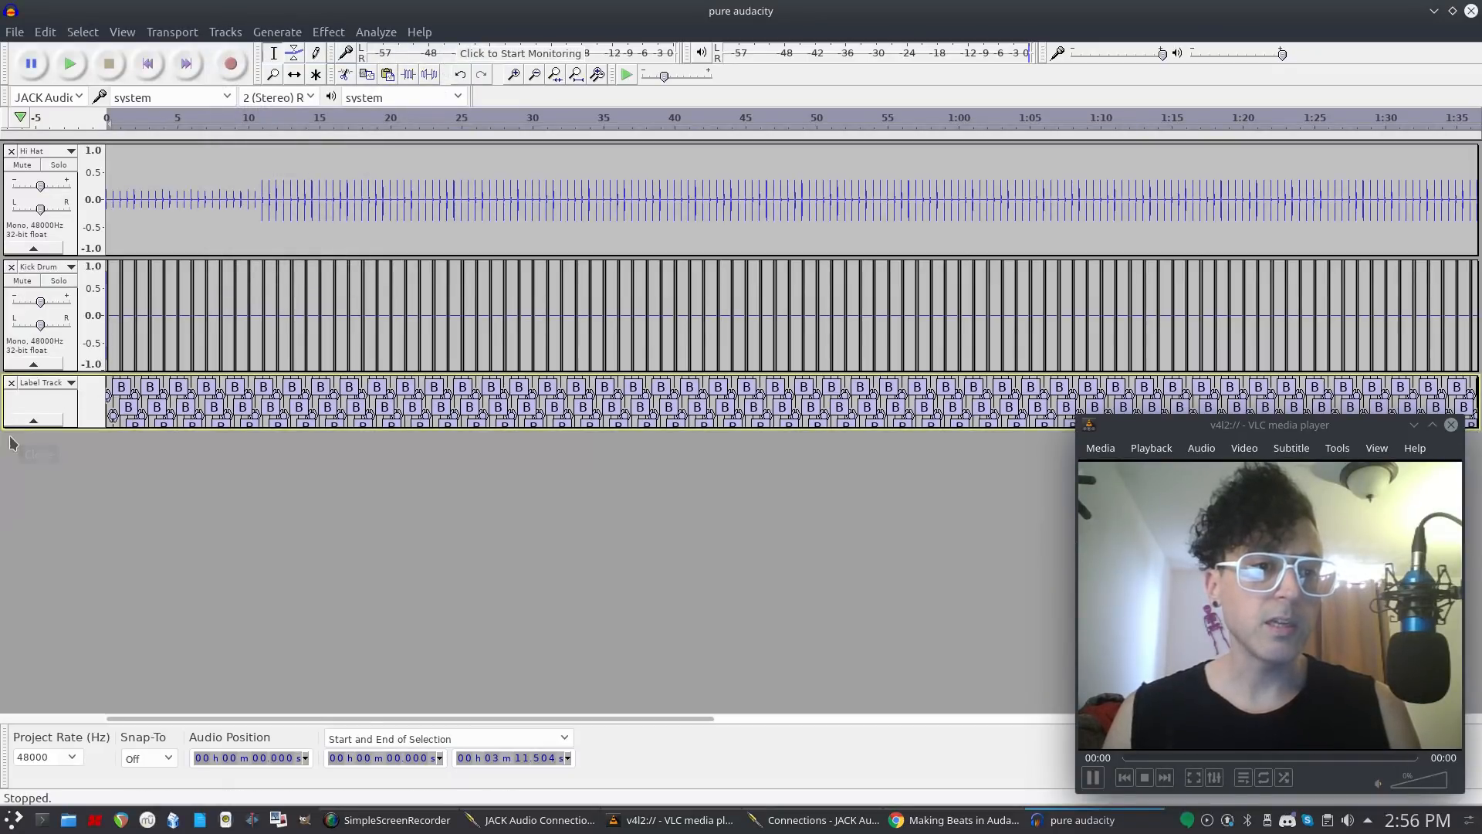
# Add a new stereo track below the label track.
pyautogui.click(294, 35)
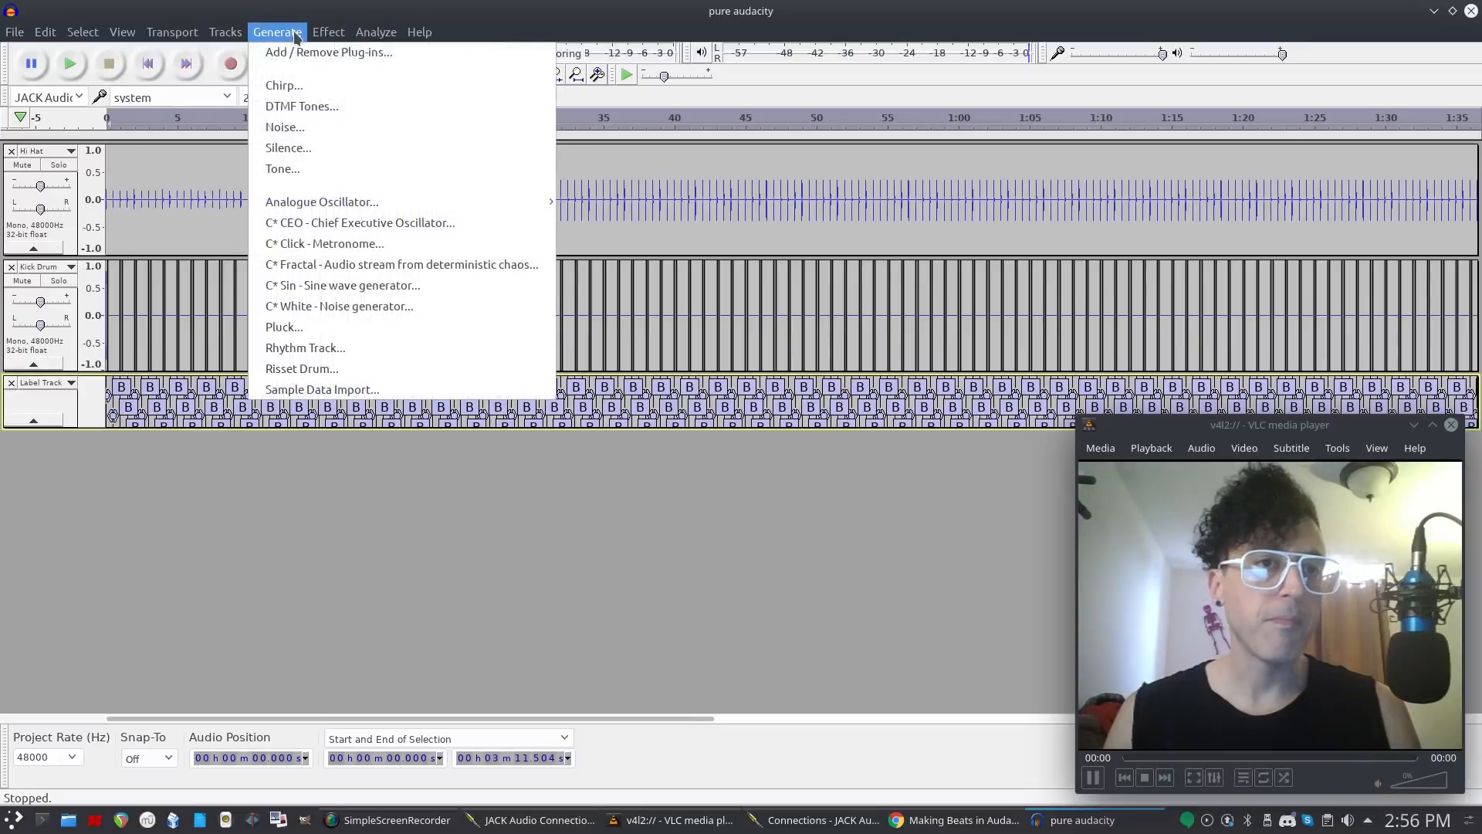
pyautogui.moveTo(226, 32)
pyautogui.moveTo(254, 51)
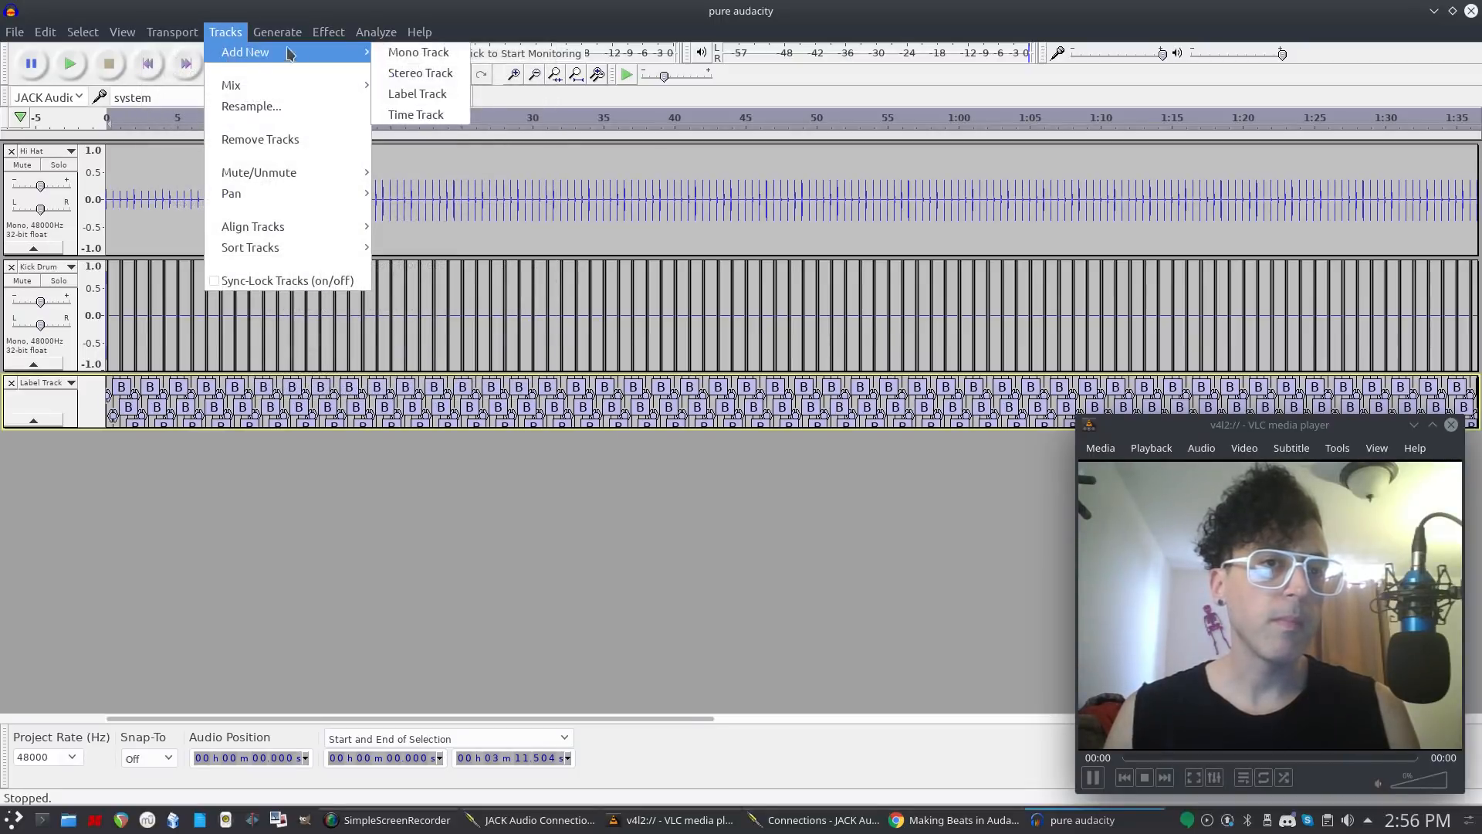
pyautogui.click(395, 73)
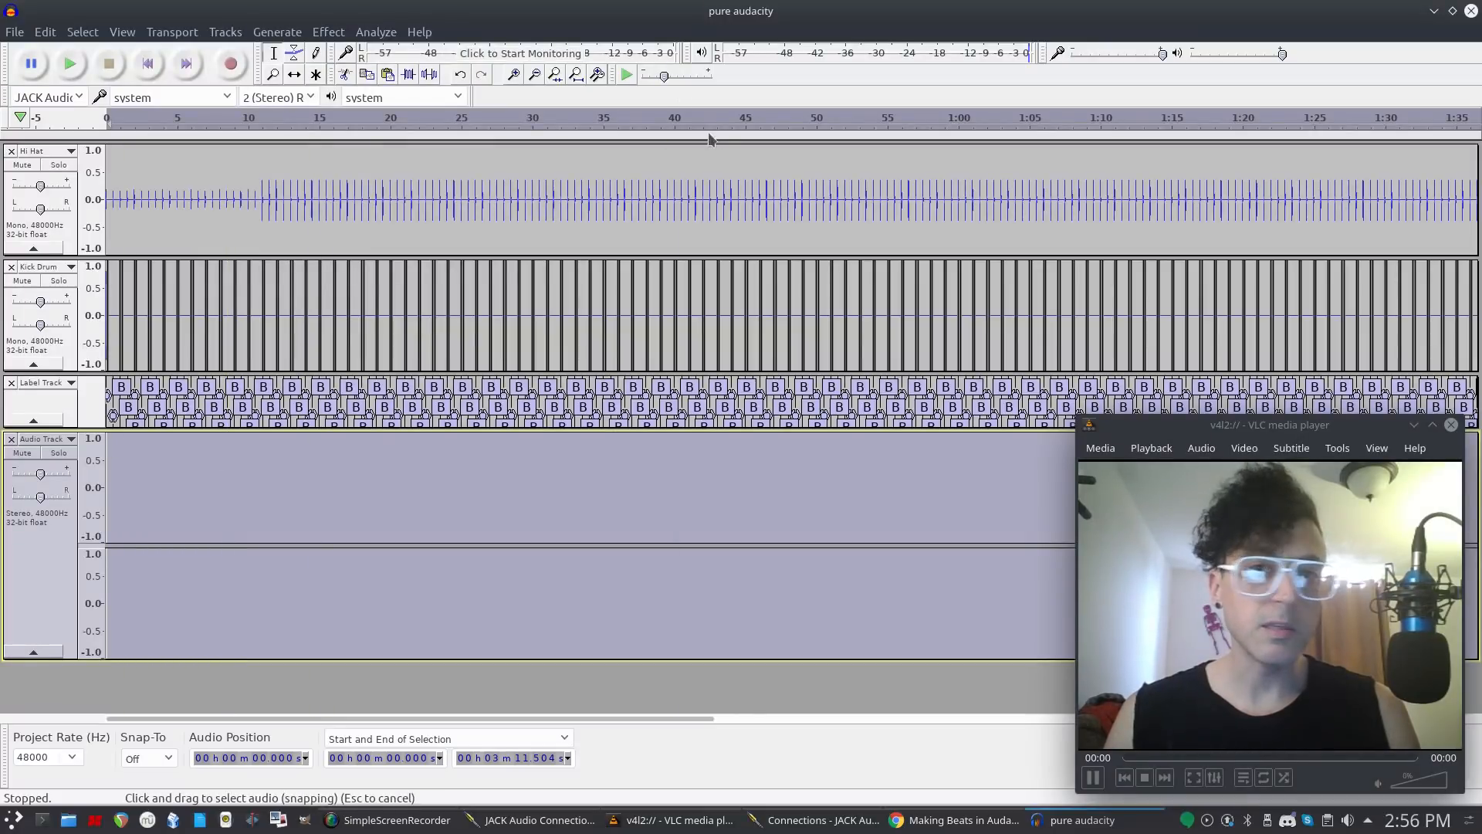
# Play the Hi Hat and Kick Drum parts from the start of the project and stop playback.
pyautogui.click(515, 74)
pyautogui.click(515, 74)
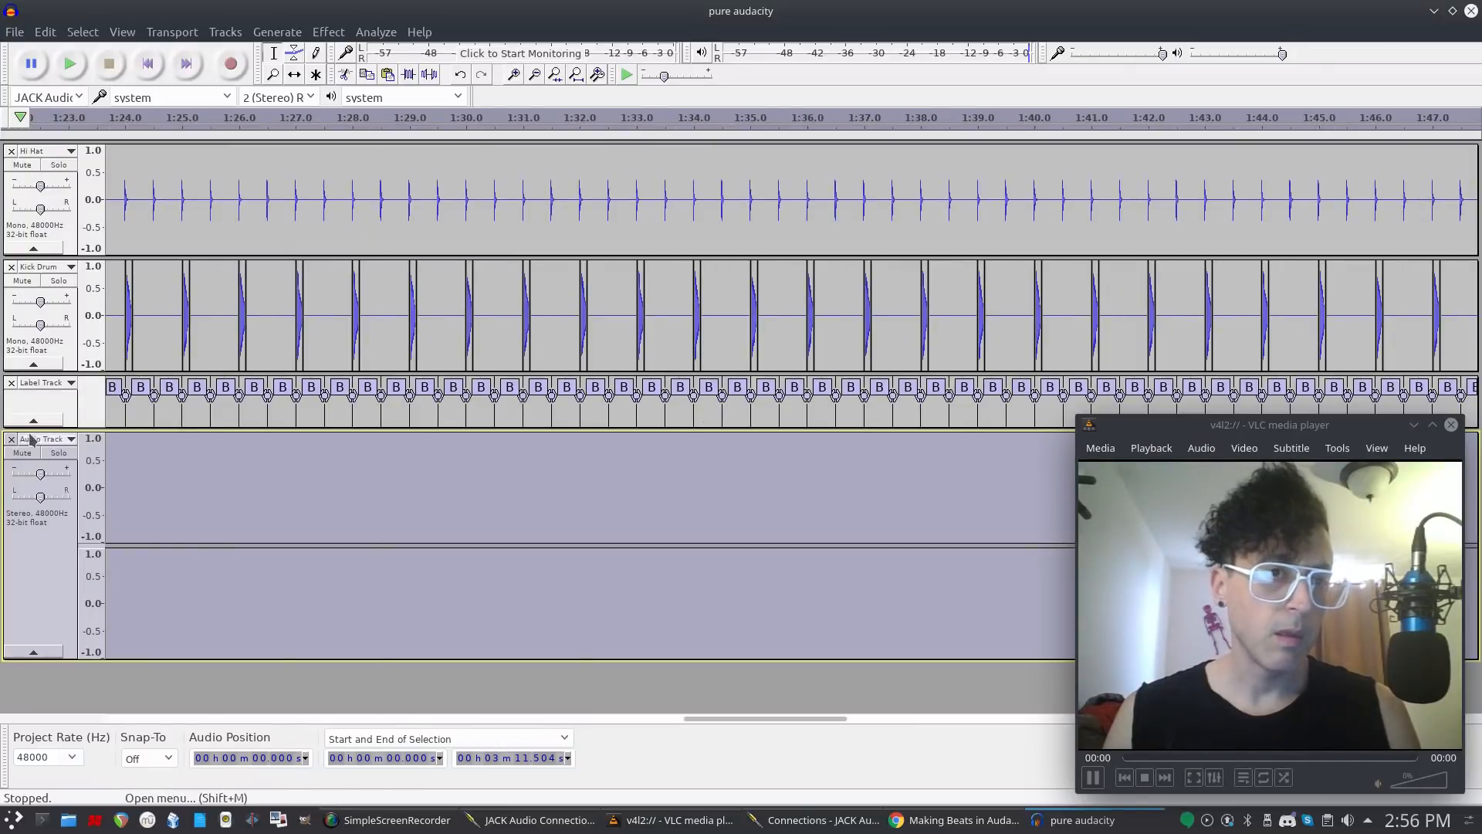
pyautogui.press('Home')
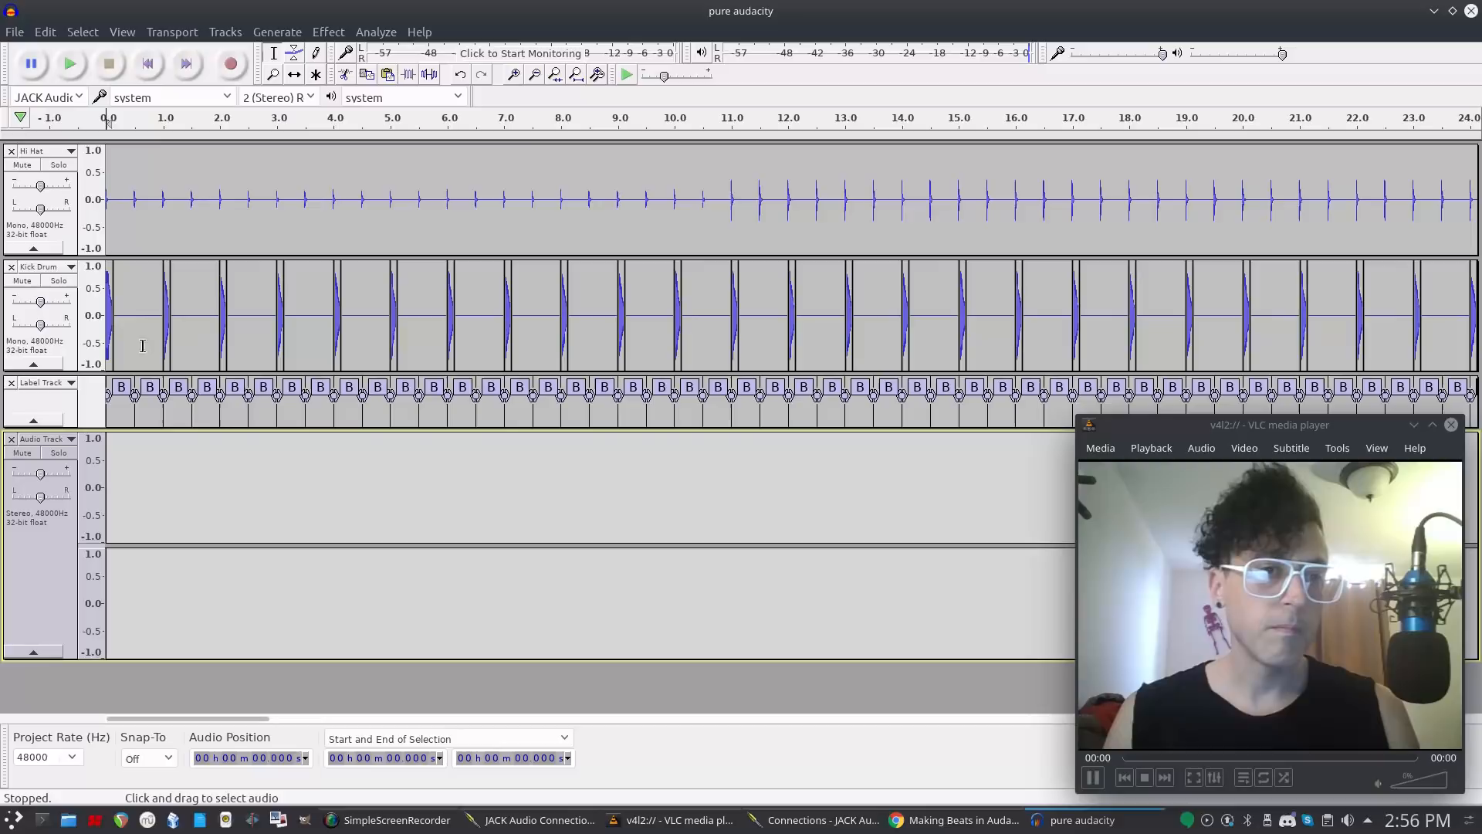
pyautogui.click(68, 69)
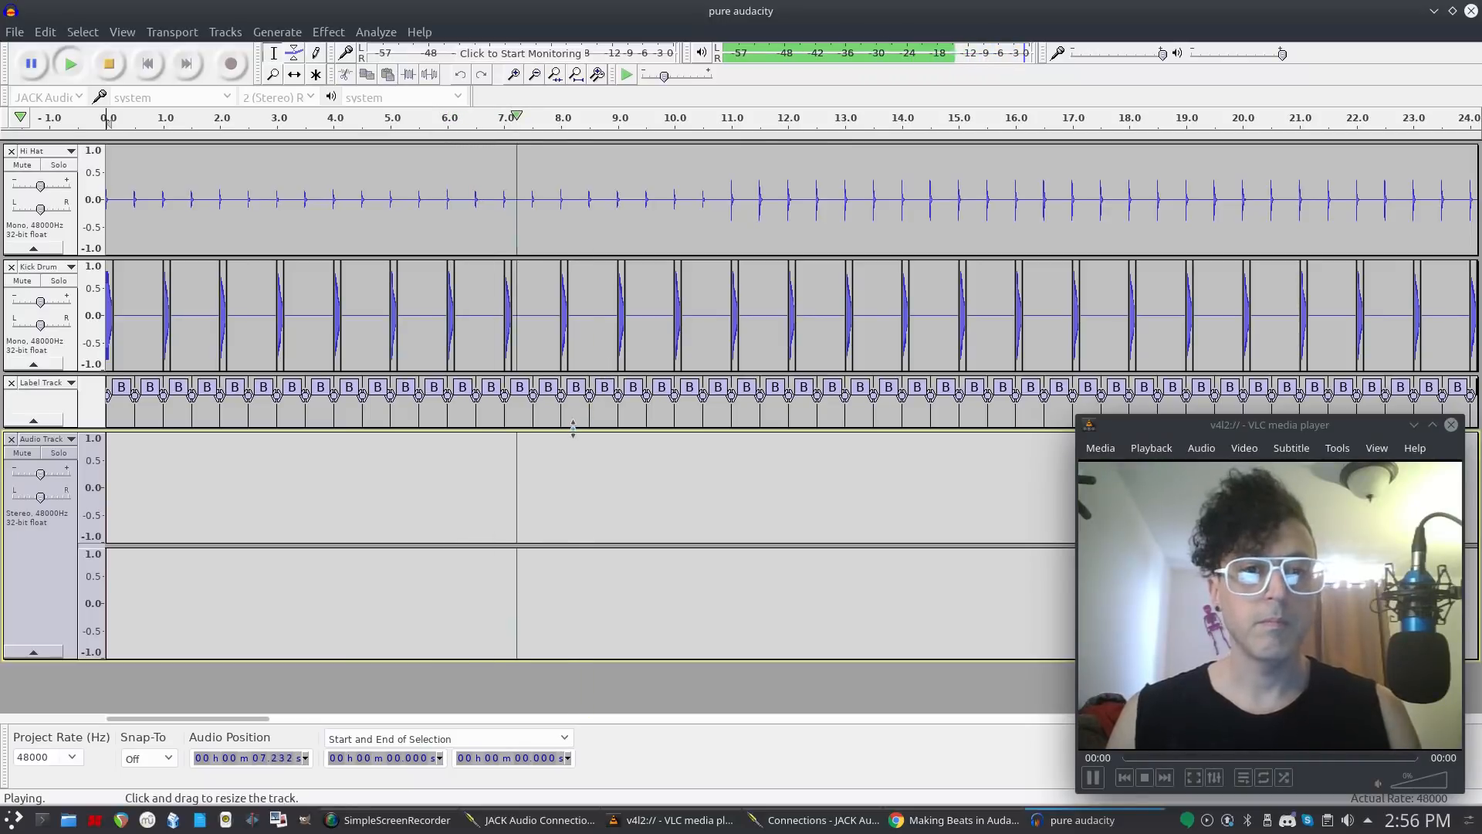
pyautogui.press('space')
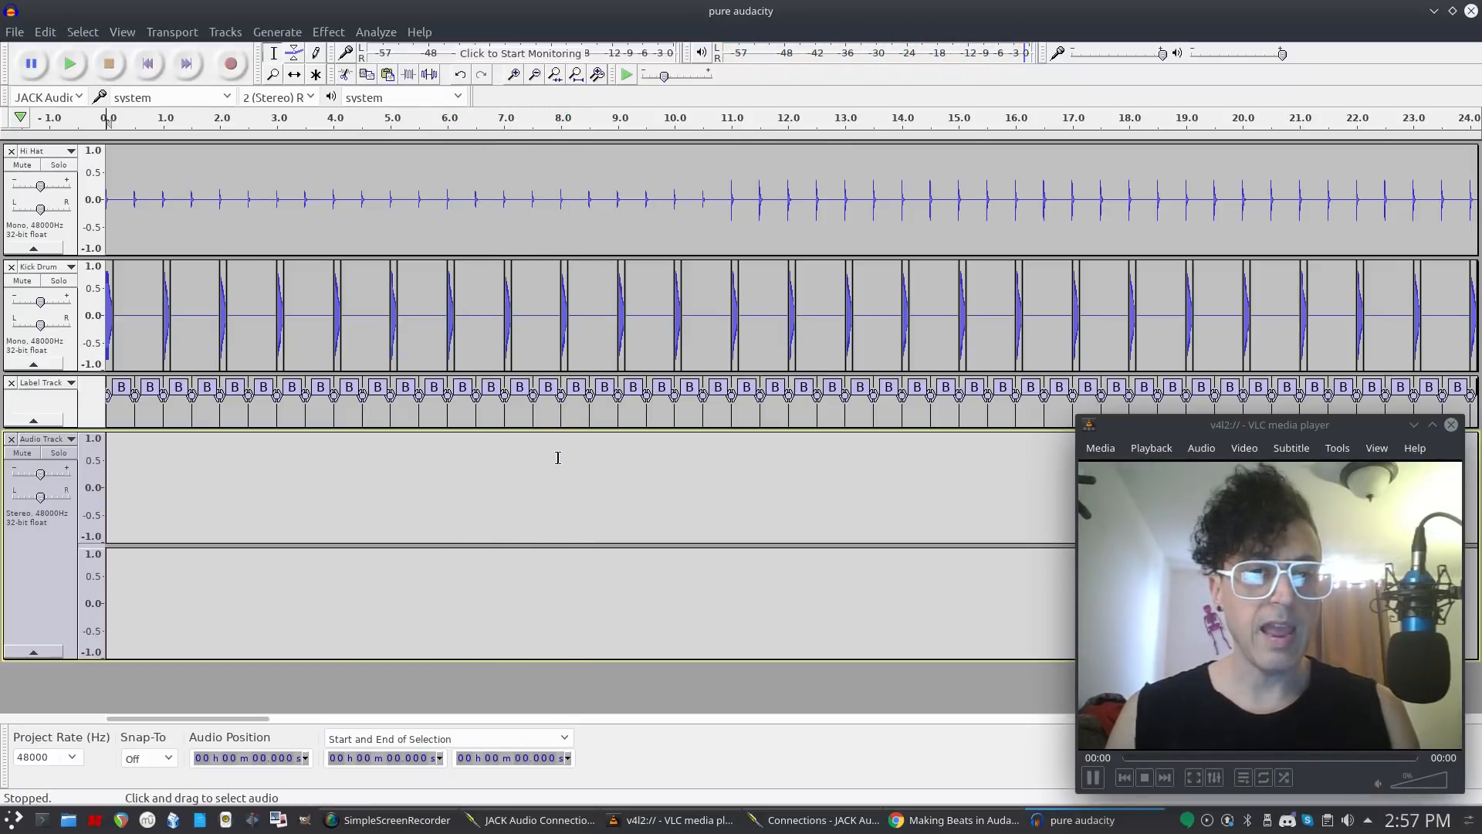
# Generate a 220 Hz sawtooth tone on the new stereo track from 0 to 7.986 seconds.
pyautogui.moveTo(560, 463); pyautogui.dragTo(97, 484)
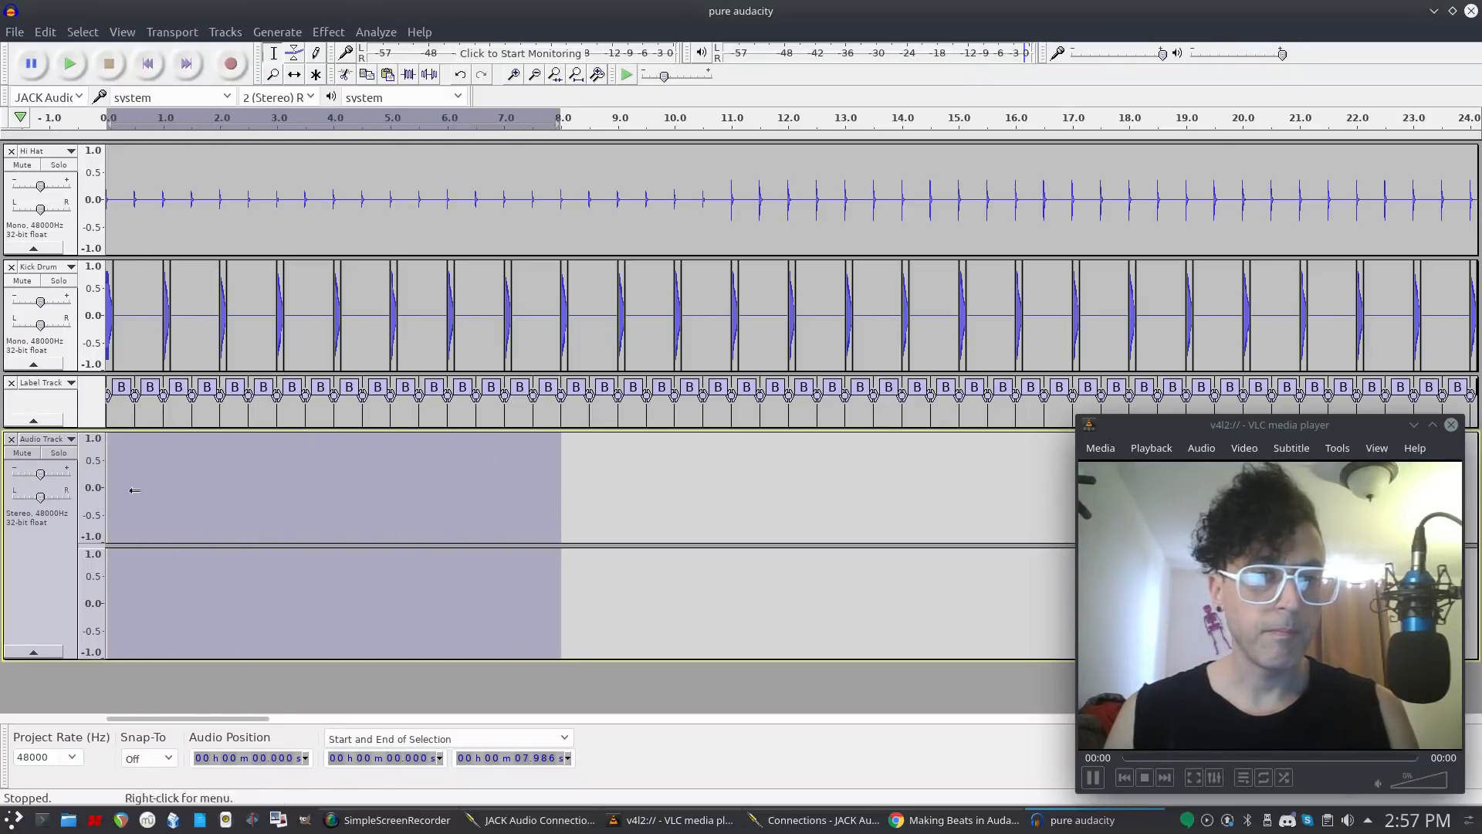
pyautogui.moveTo(548, 476); pyautogui.dragTo(559, 478)
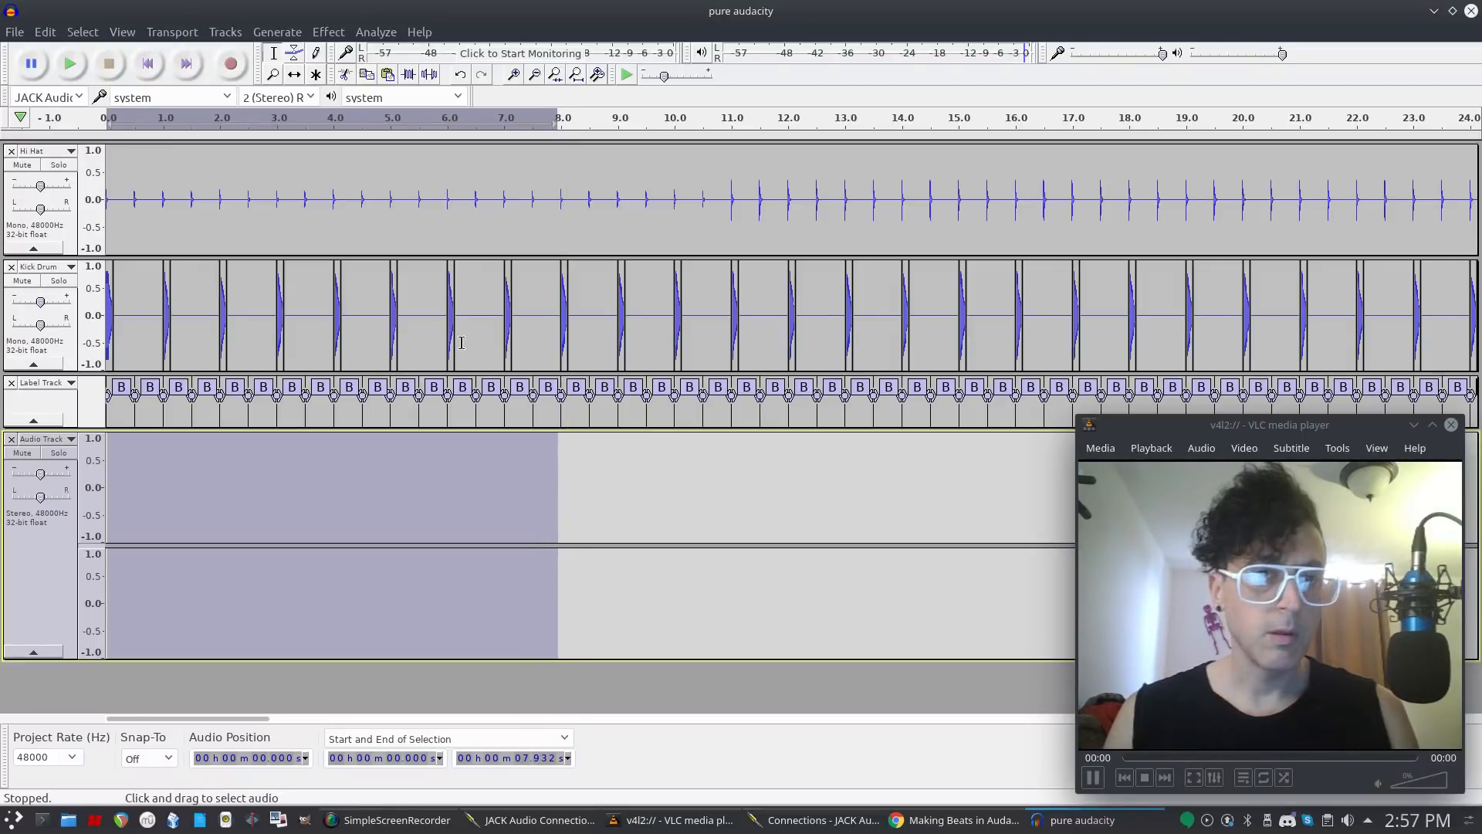
pyautogui.click(514, 75)
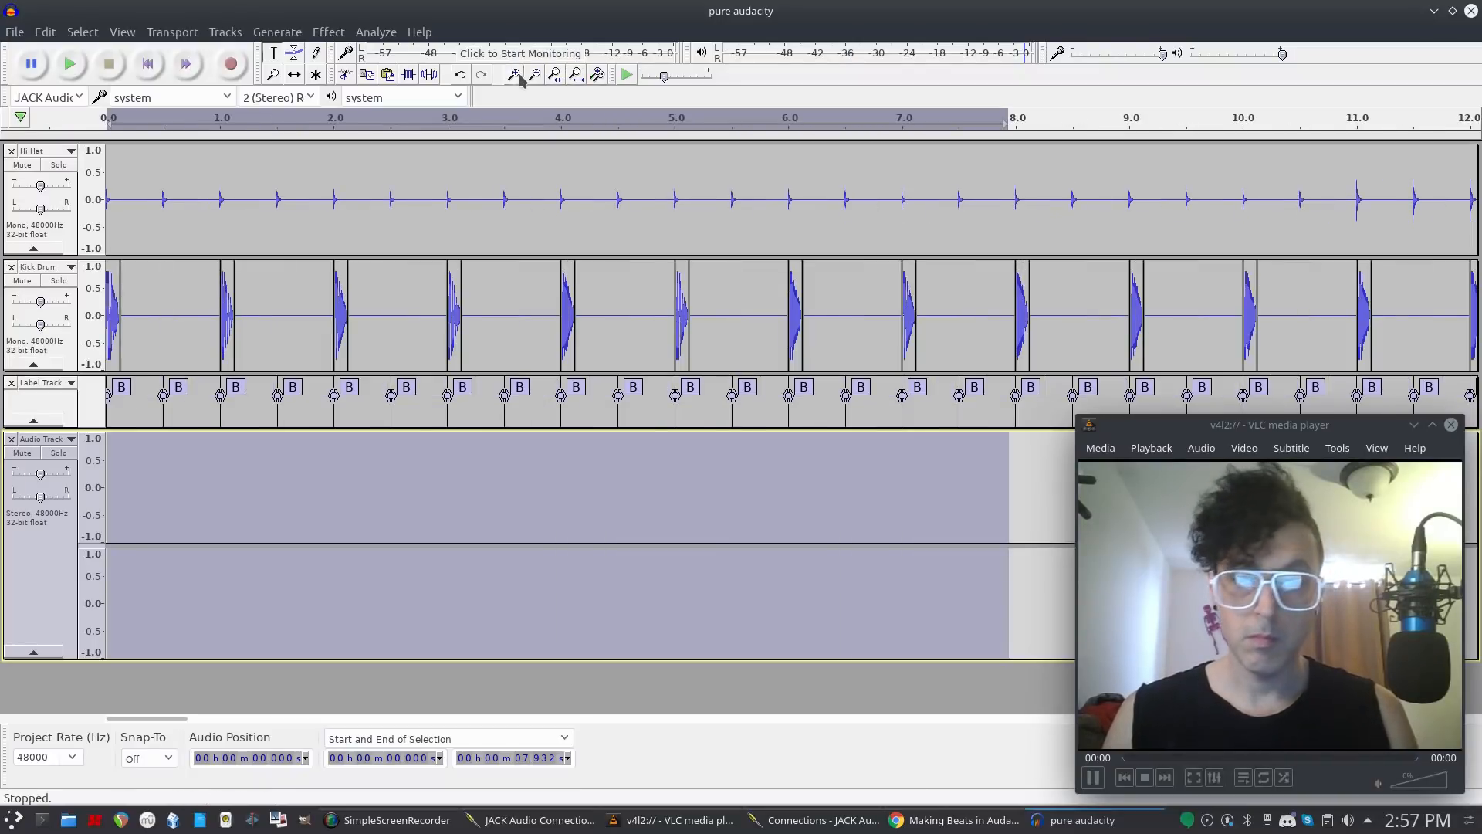
pyautogui.moveTo(1007, 487); pyautogui.dragTo(1007, 487)
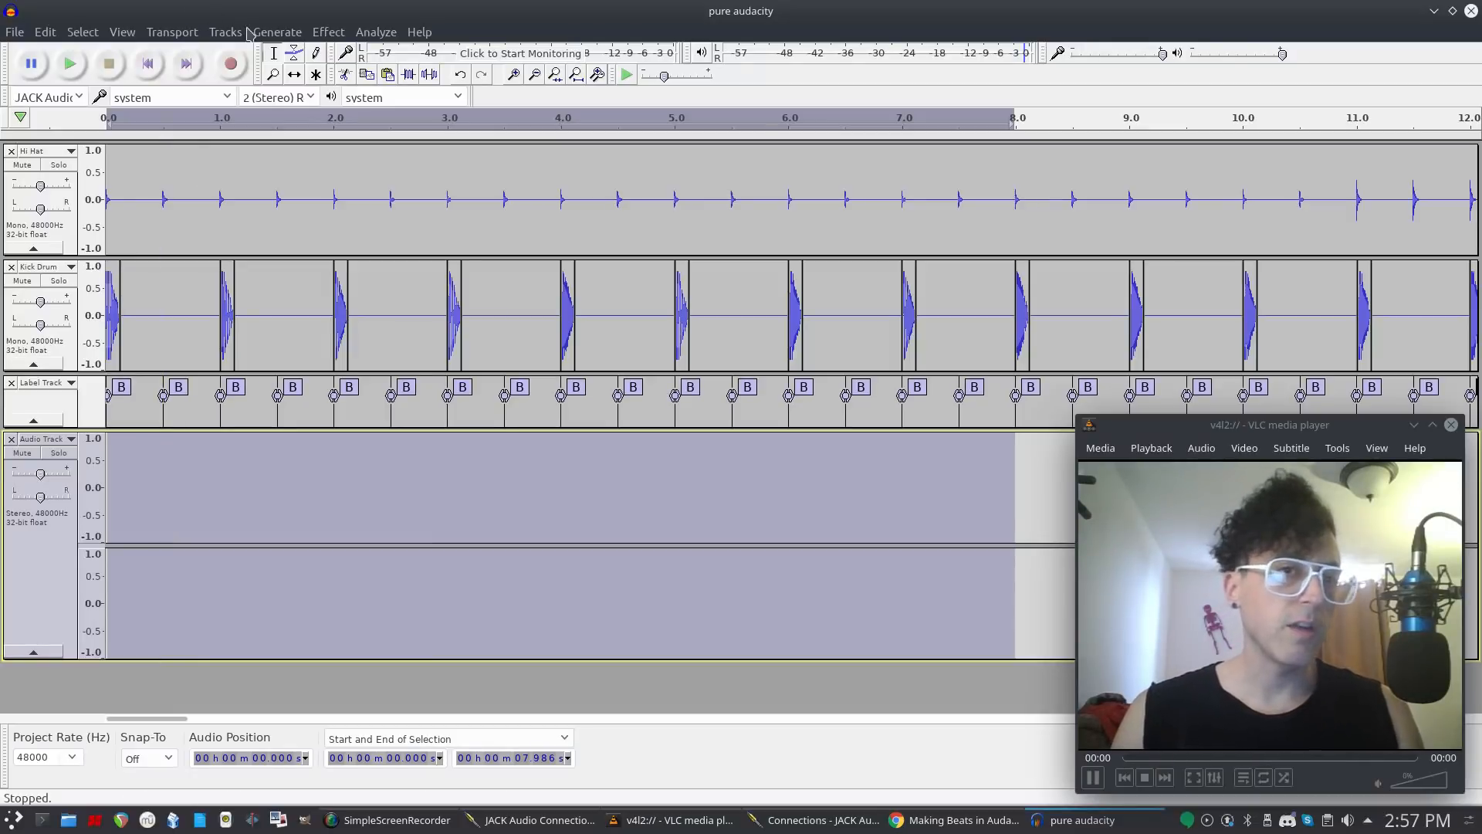
pyautogui.click(271, 33)
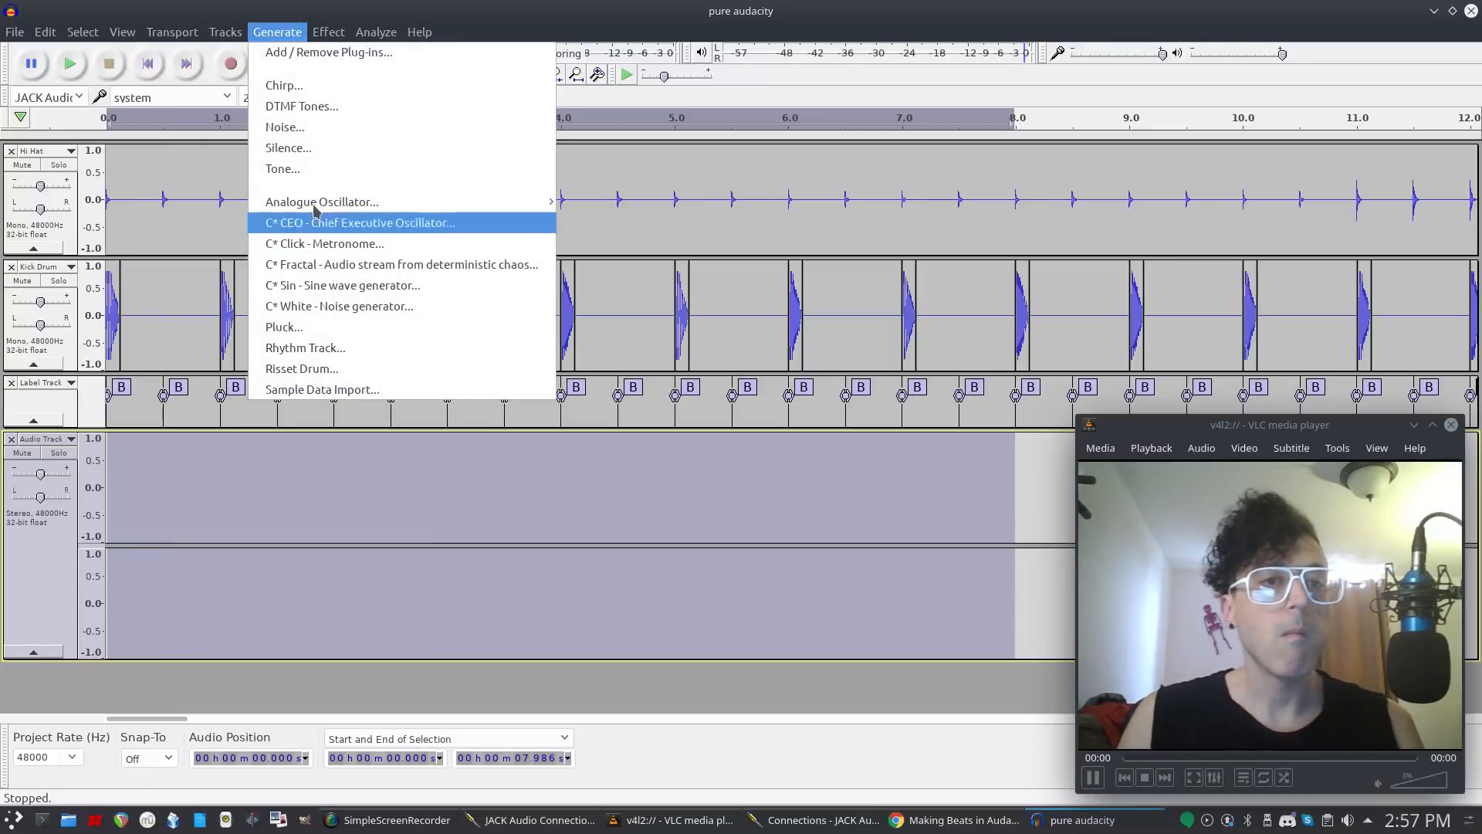
pyautogui.click(300, 168)
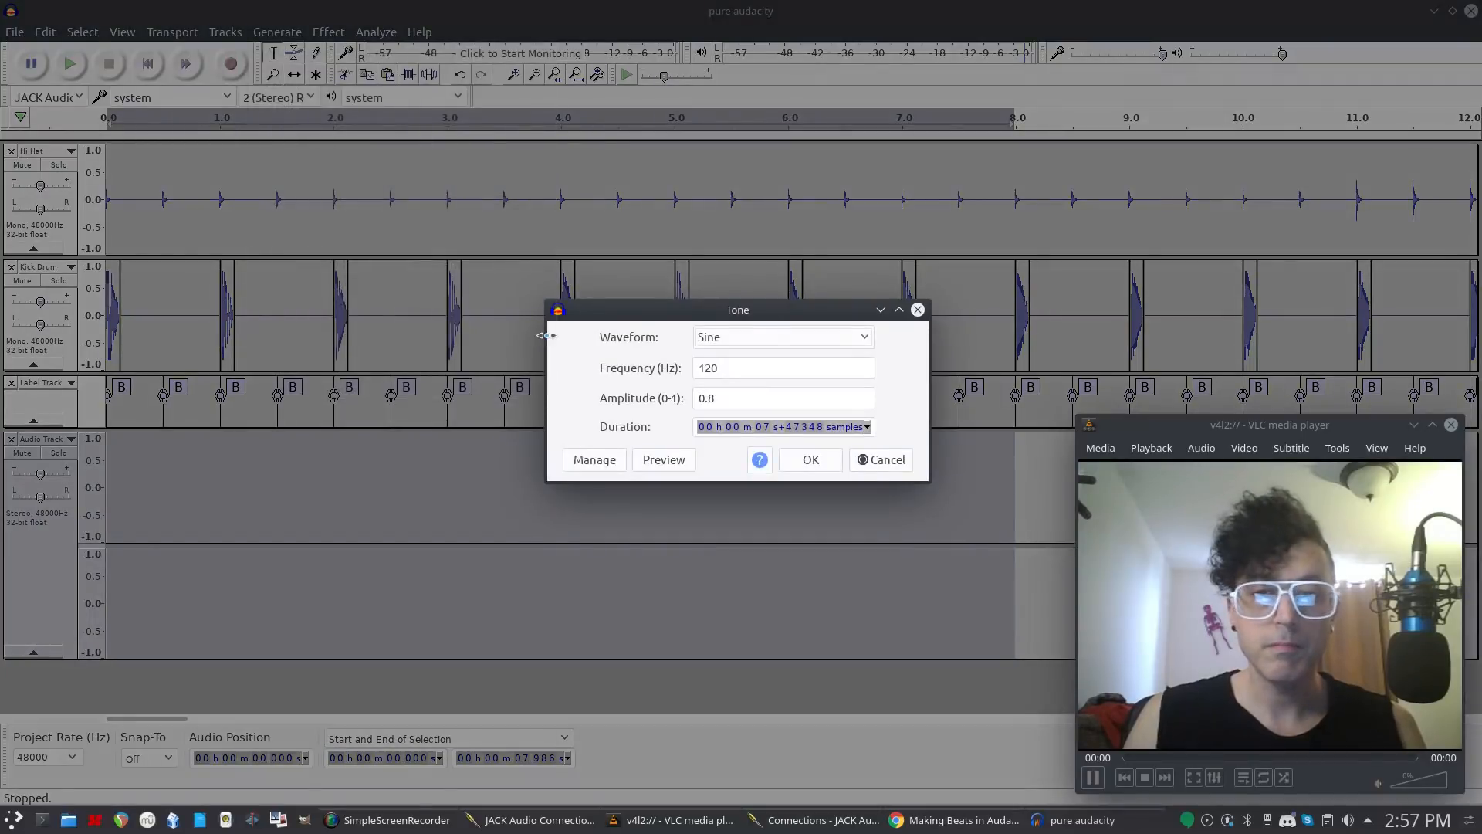
pyautogui.click(770, 334)
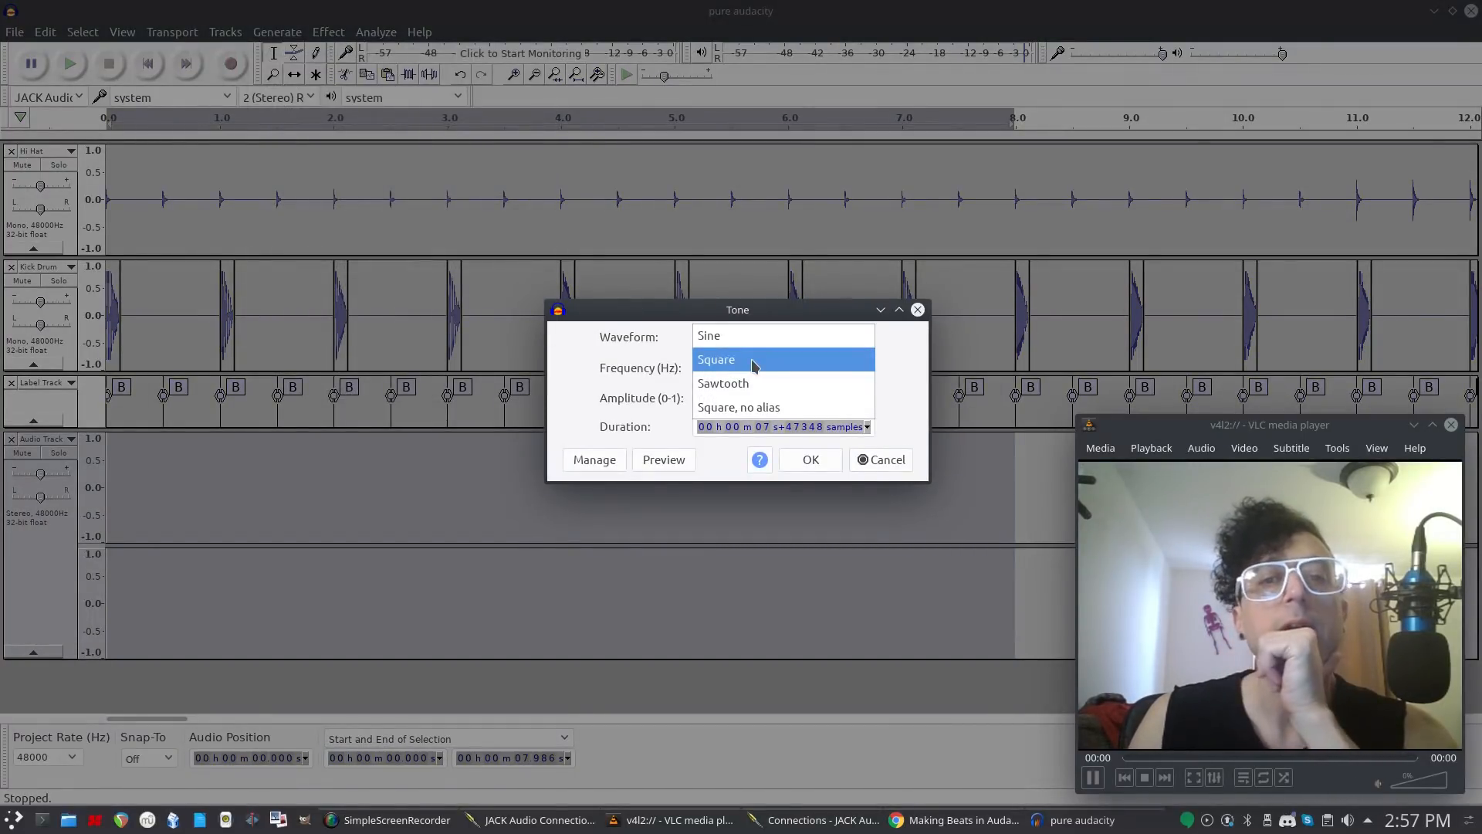
pyautogui.click(743, 384)
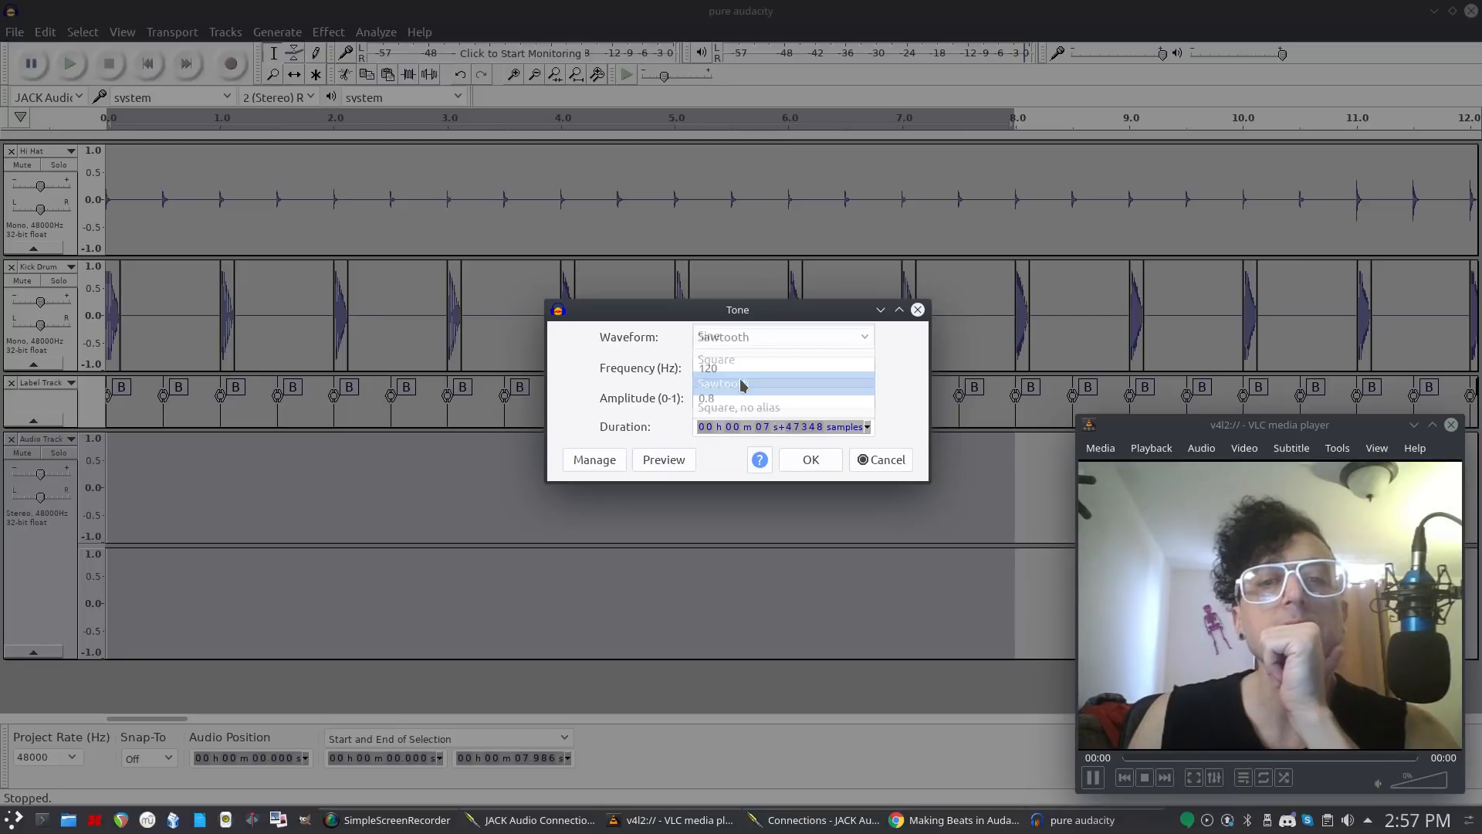
pyautogui.doubleClick(729, 367)
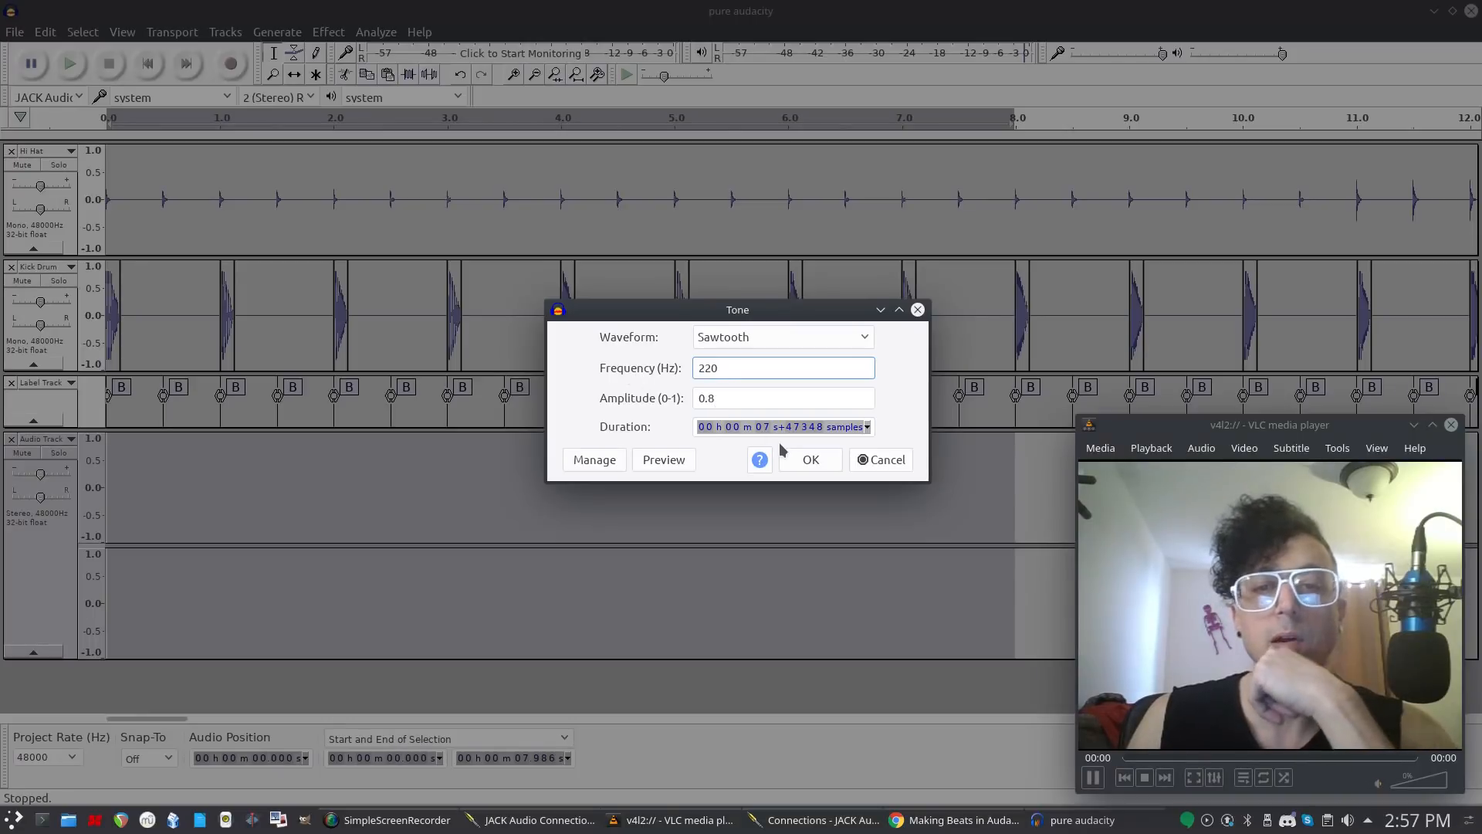
pyautogui.click(827, 461)
# Listen to the start of the sawtooth tone together with the drum tracks and stop playback.
pyautogui.hotkey('ctrl', 'f')
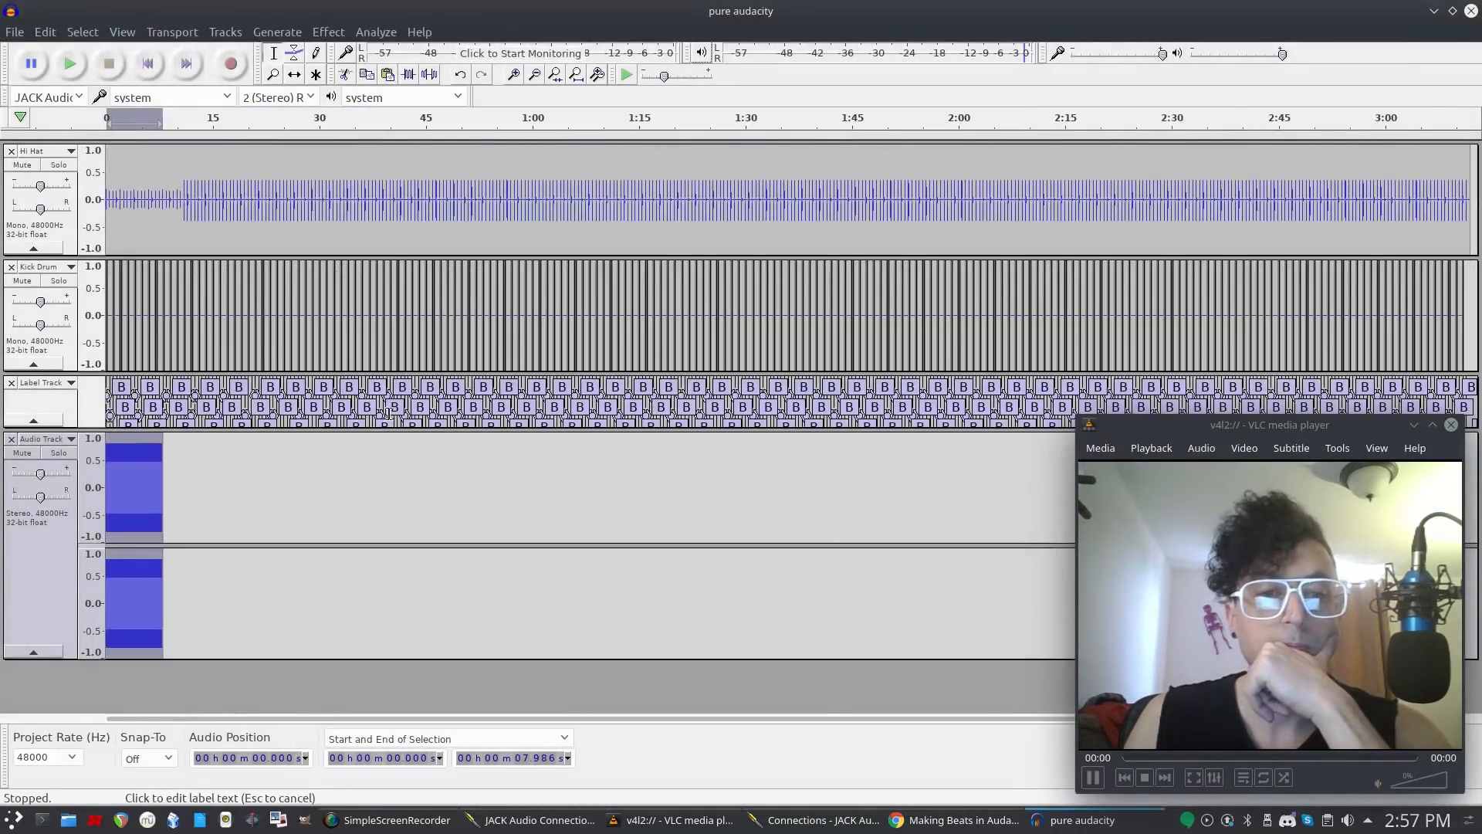
pyautogui.click(515, 75)
pyautogui.click(515, 75)
pyautogui.click(515, 75)
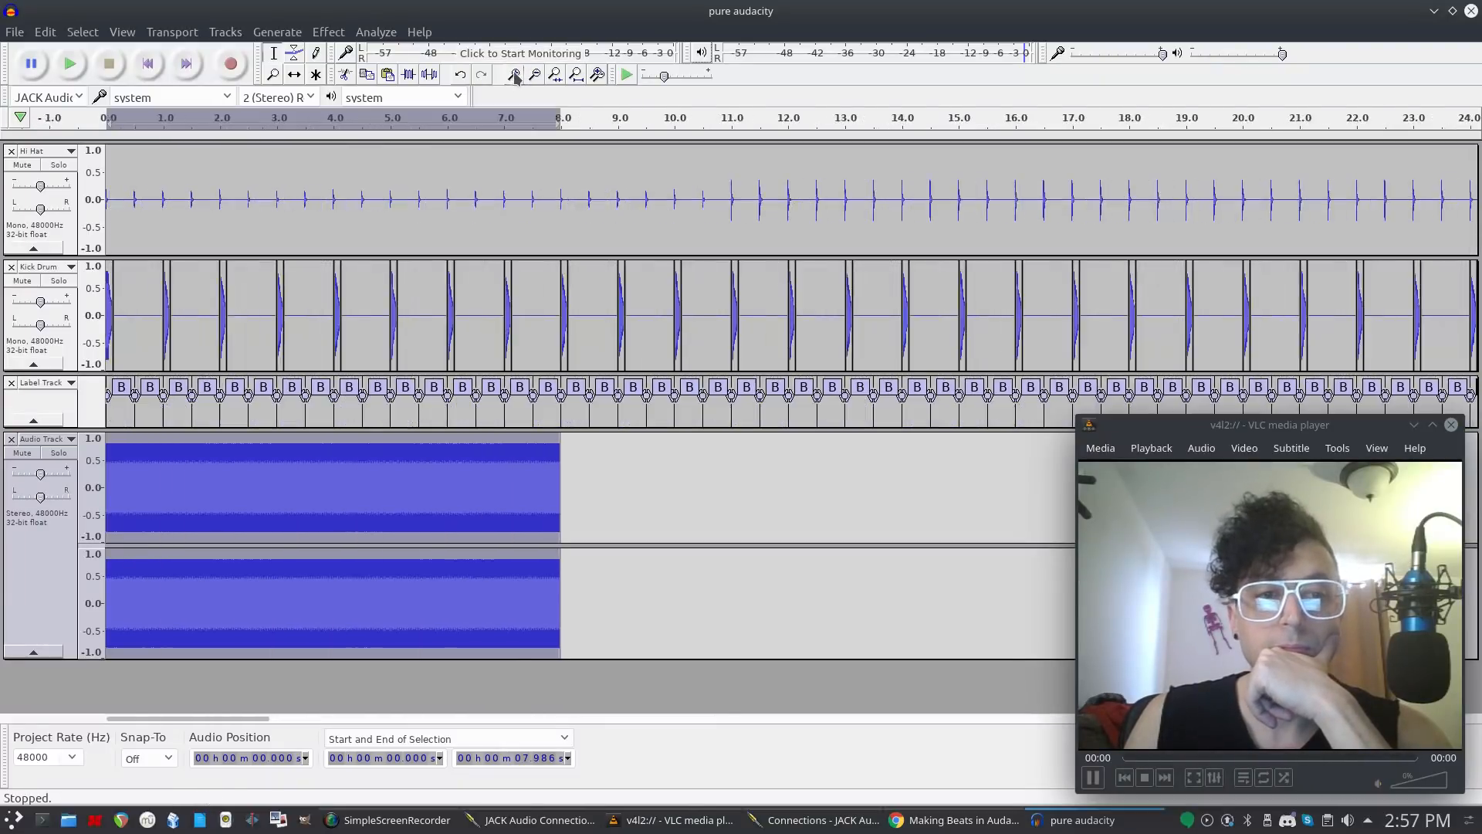
pyautogui.click(515, 75)
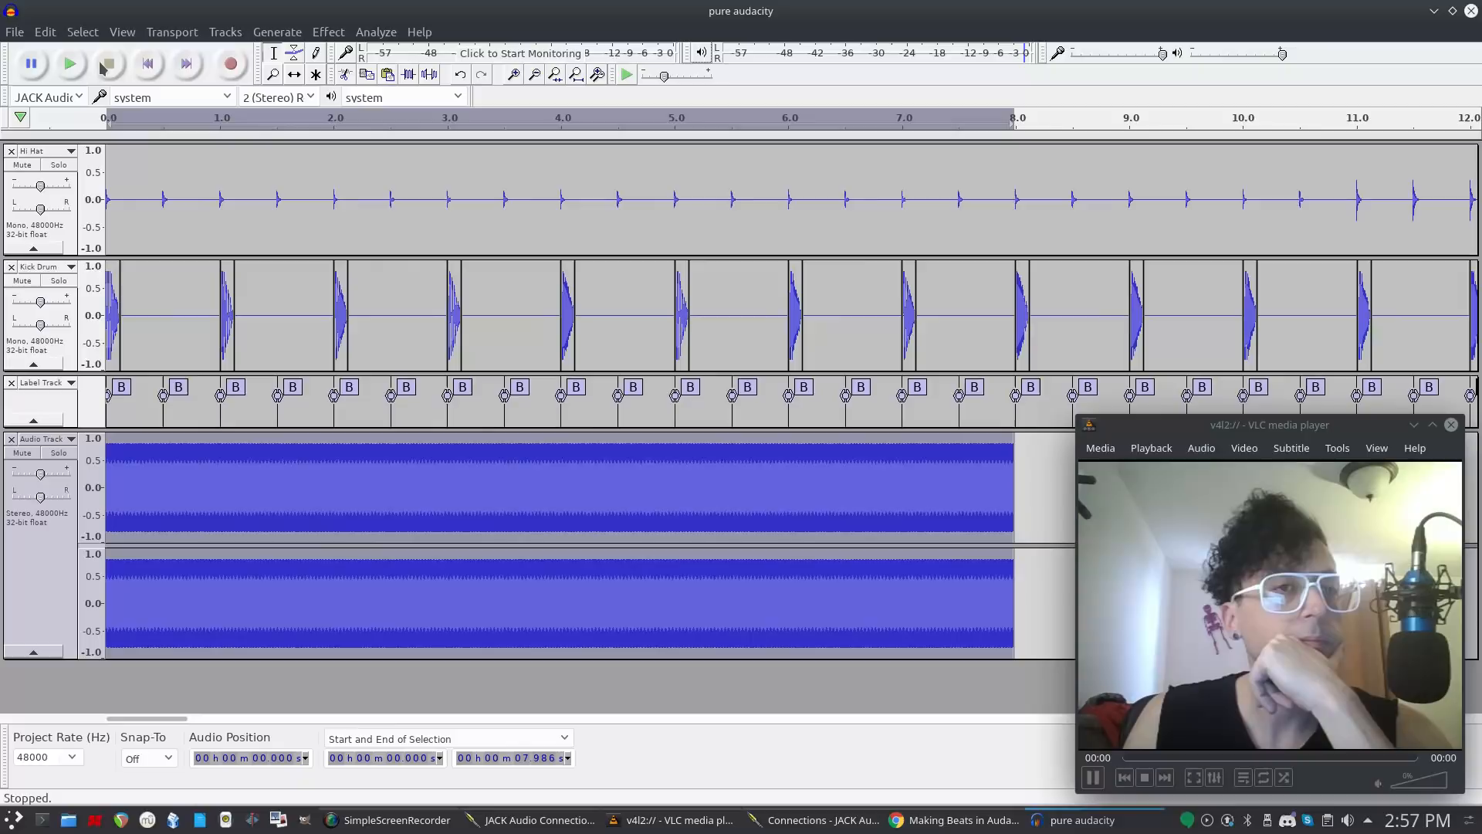
pyautogui.click(71, 67)
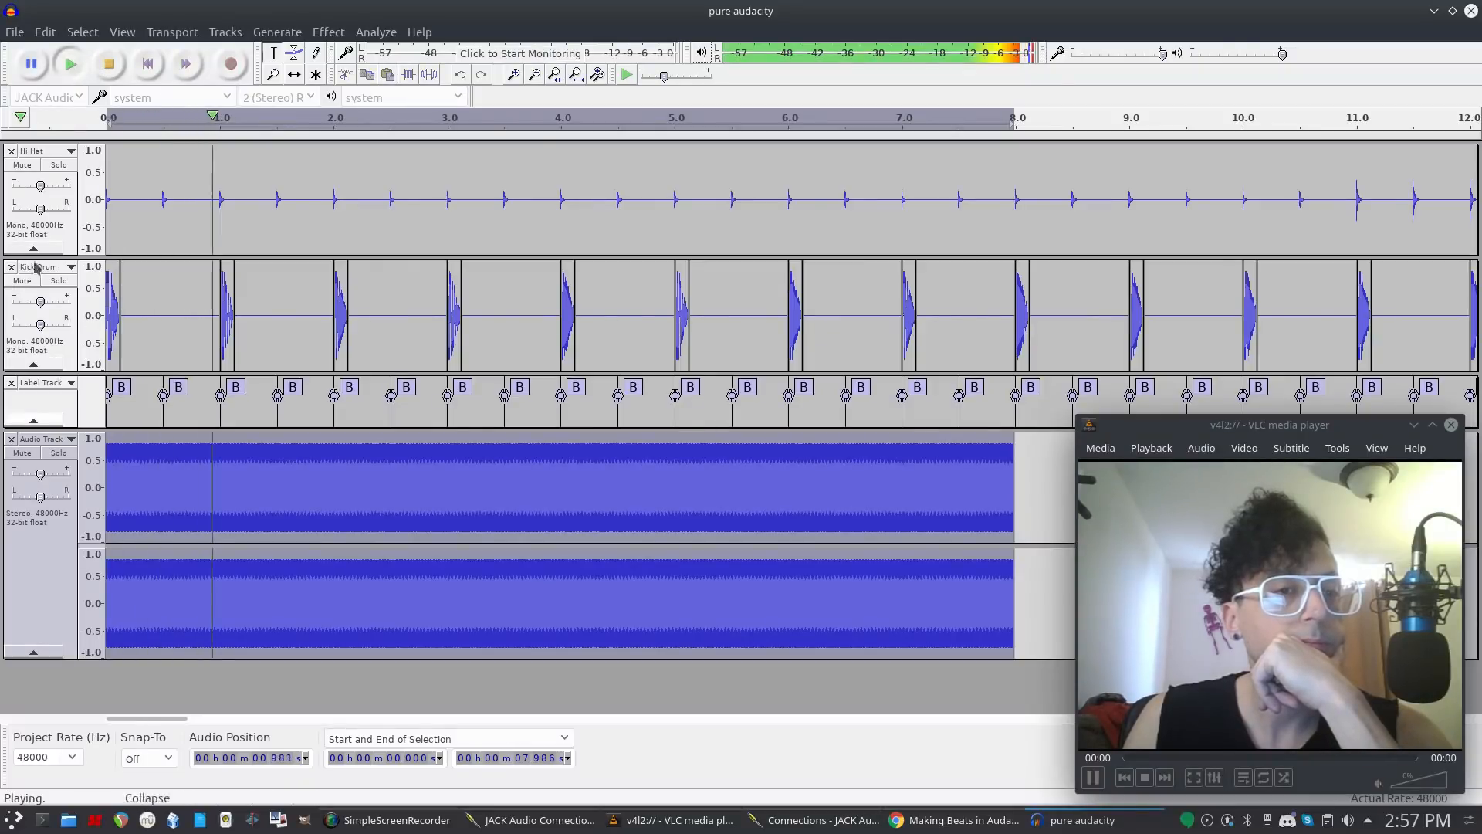
pyautogui.click(110, 65)
pyautogui.click(44, 593)
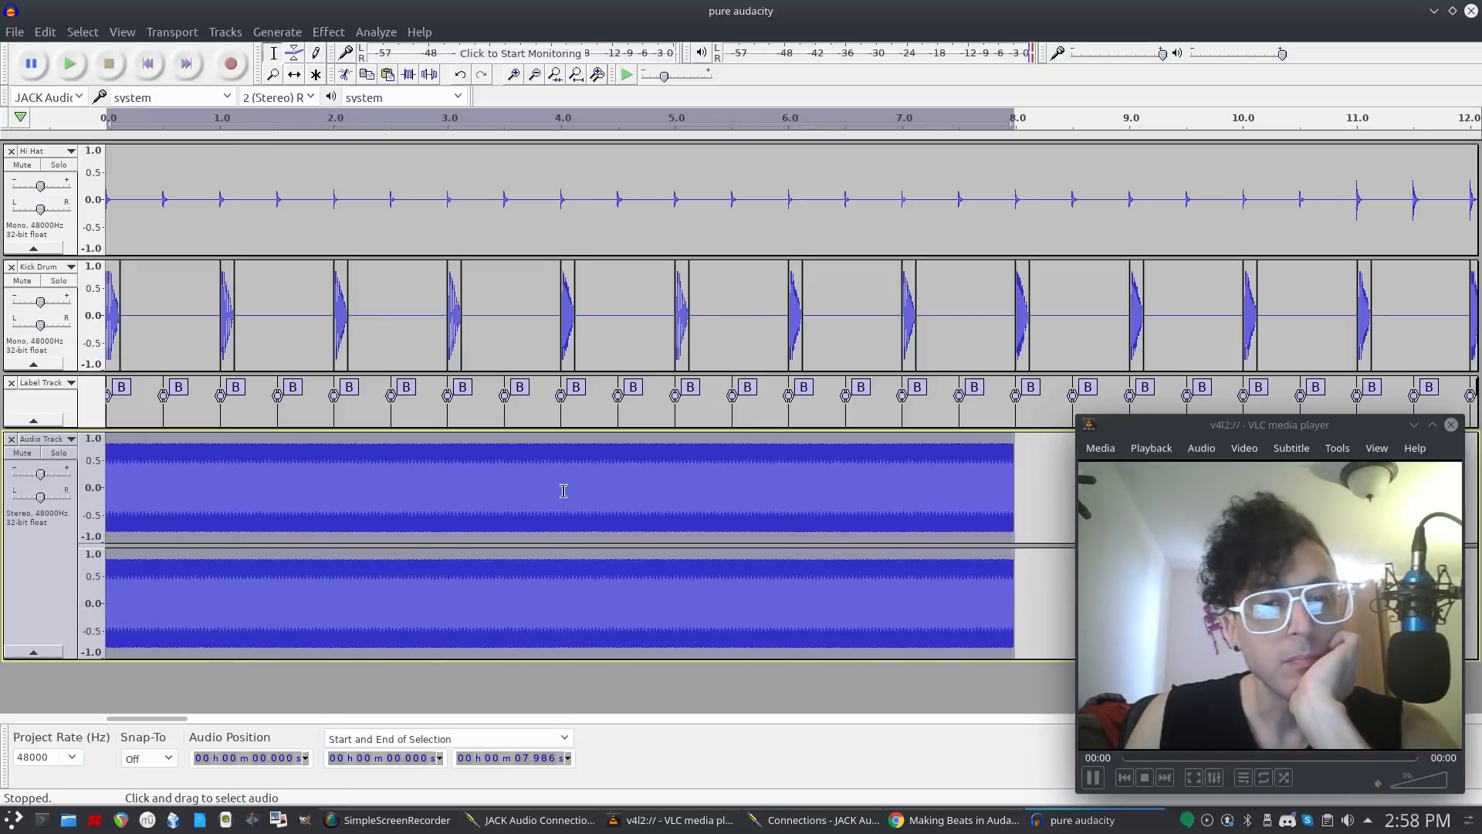
pyautogui.moveTo(1014, 494); pyautogui.dragTo(68, 455)
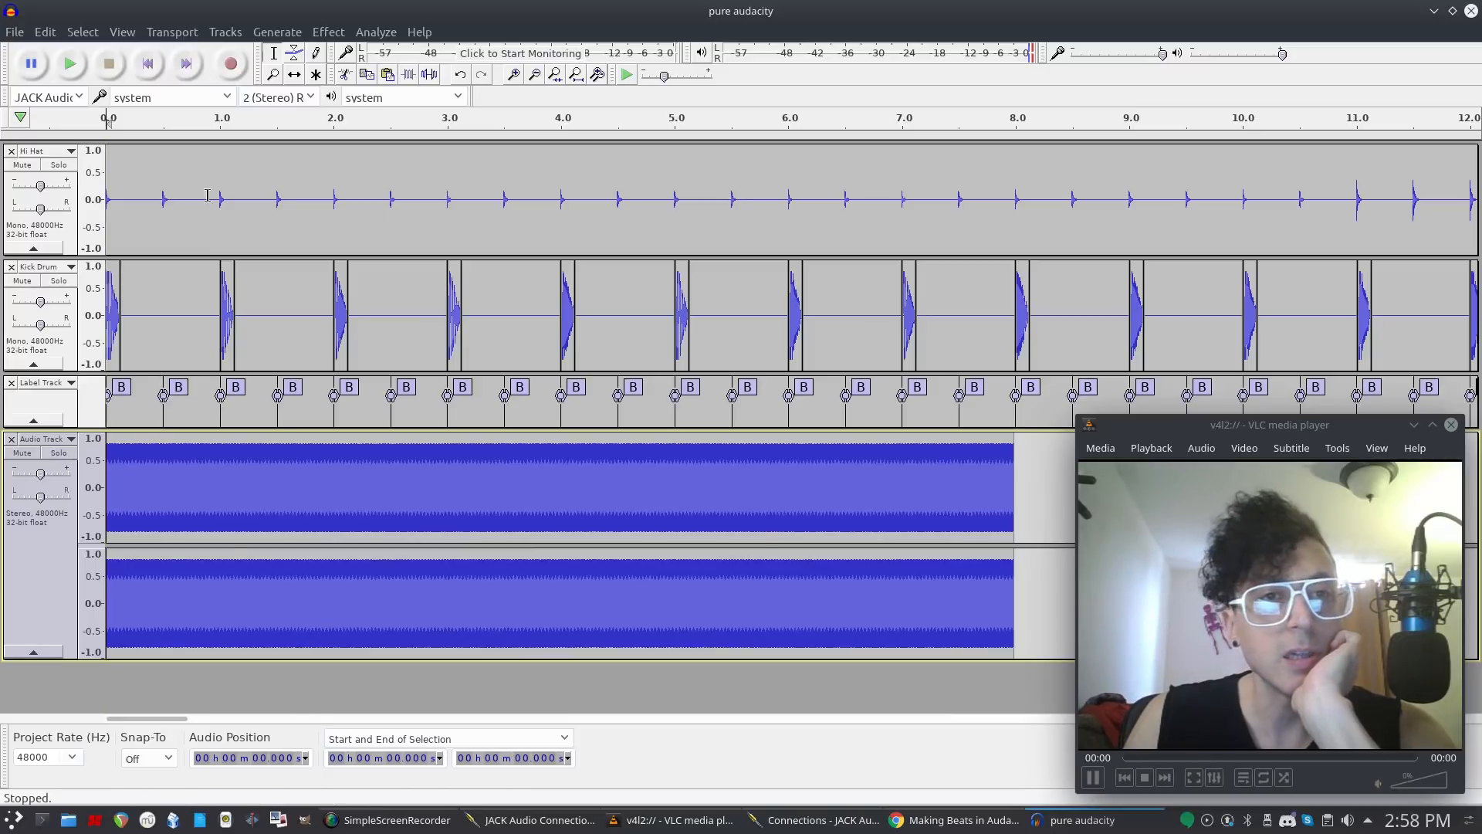
pyautogui.click(329, 31)
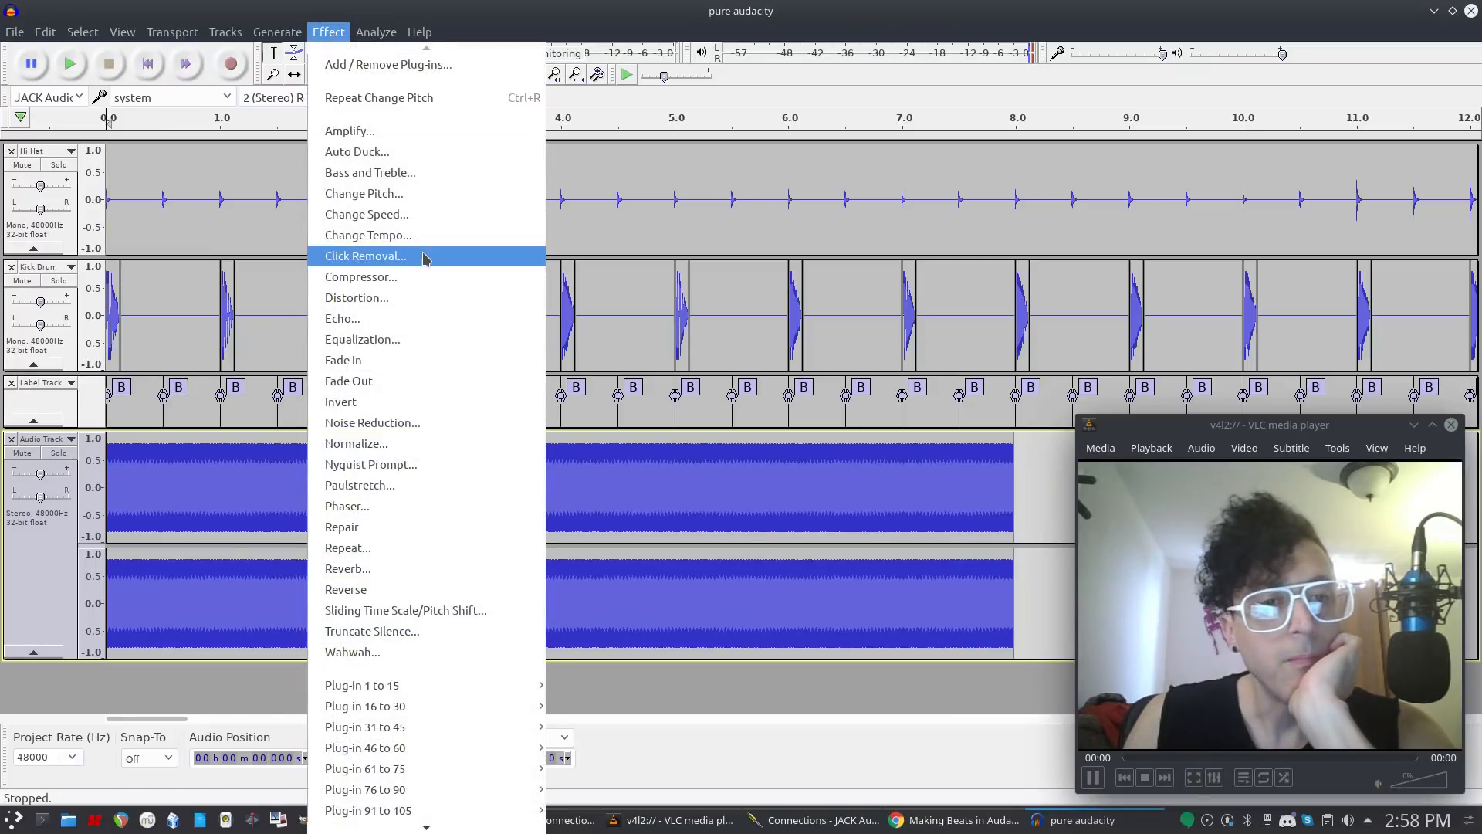
pyautogui.click(403, 359)
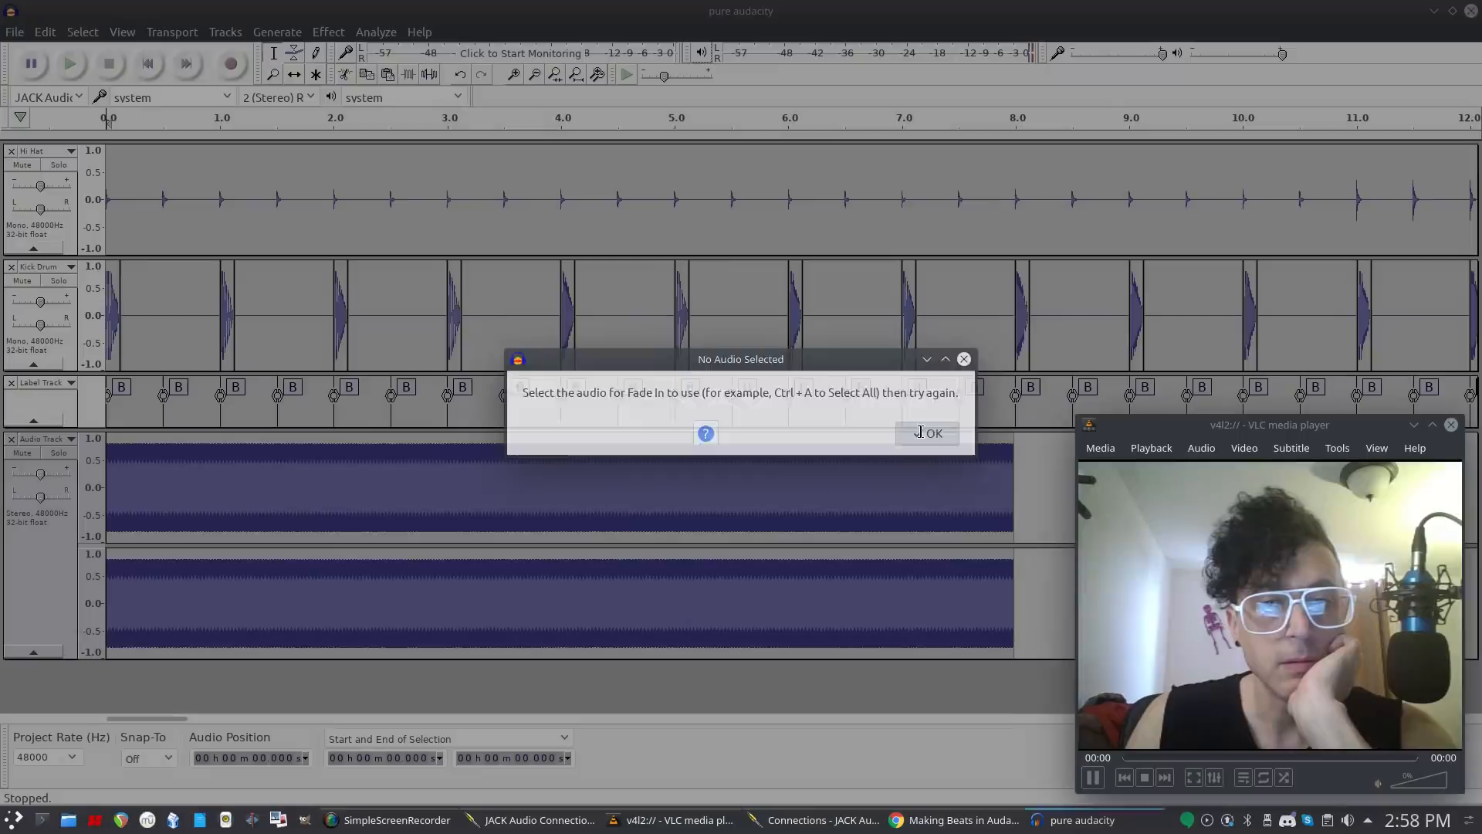
pyautogui.click(926, 433)
# Apply Fade In to the entire sawtooth tone, listen to it with the drums and stop playback.
pyautogui.click(831, 495)
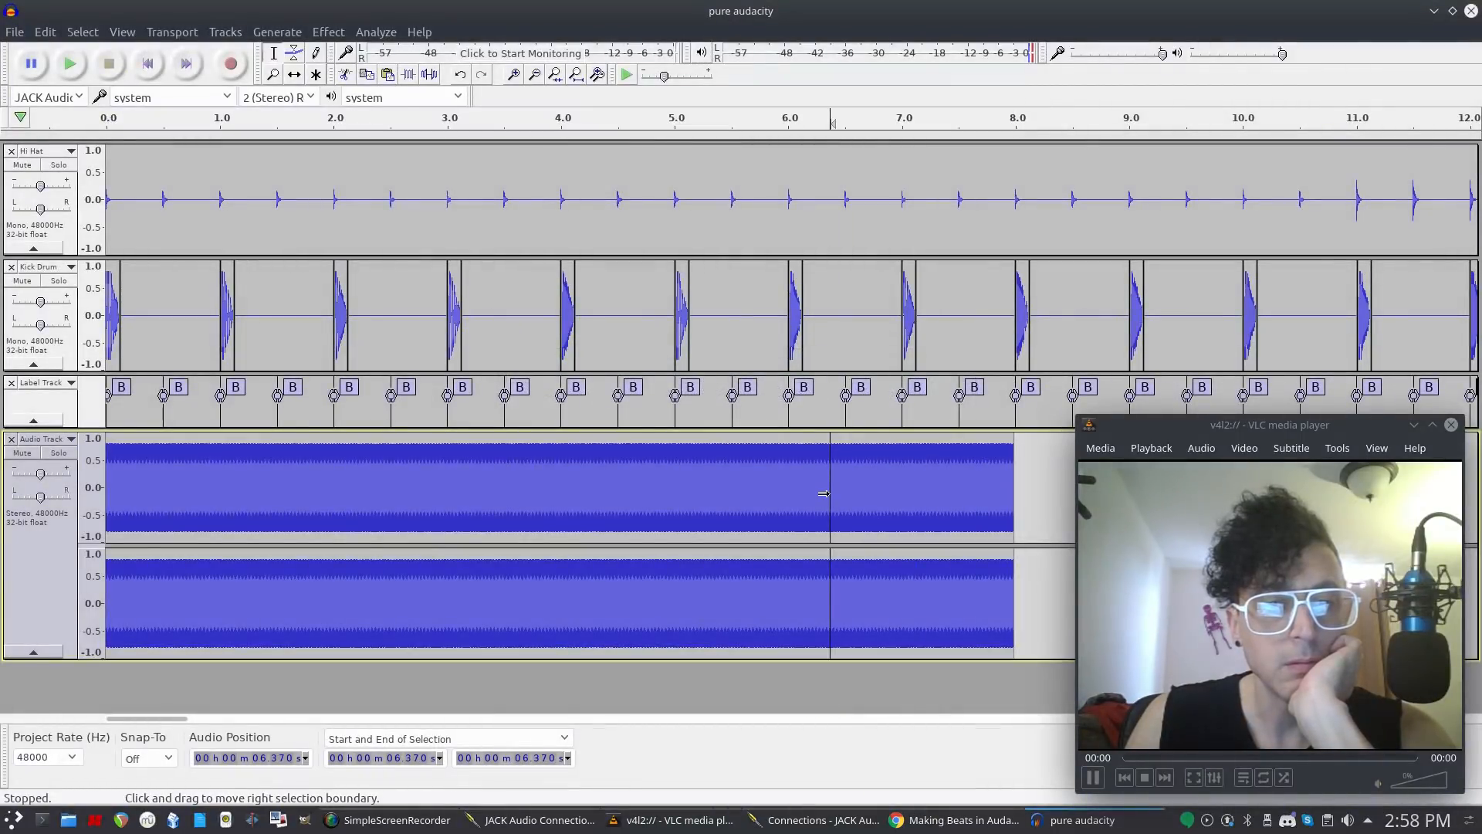
pyautogui.doubleClick(824, 494)
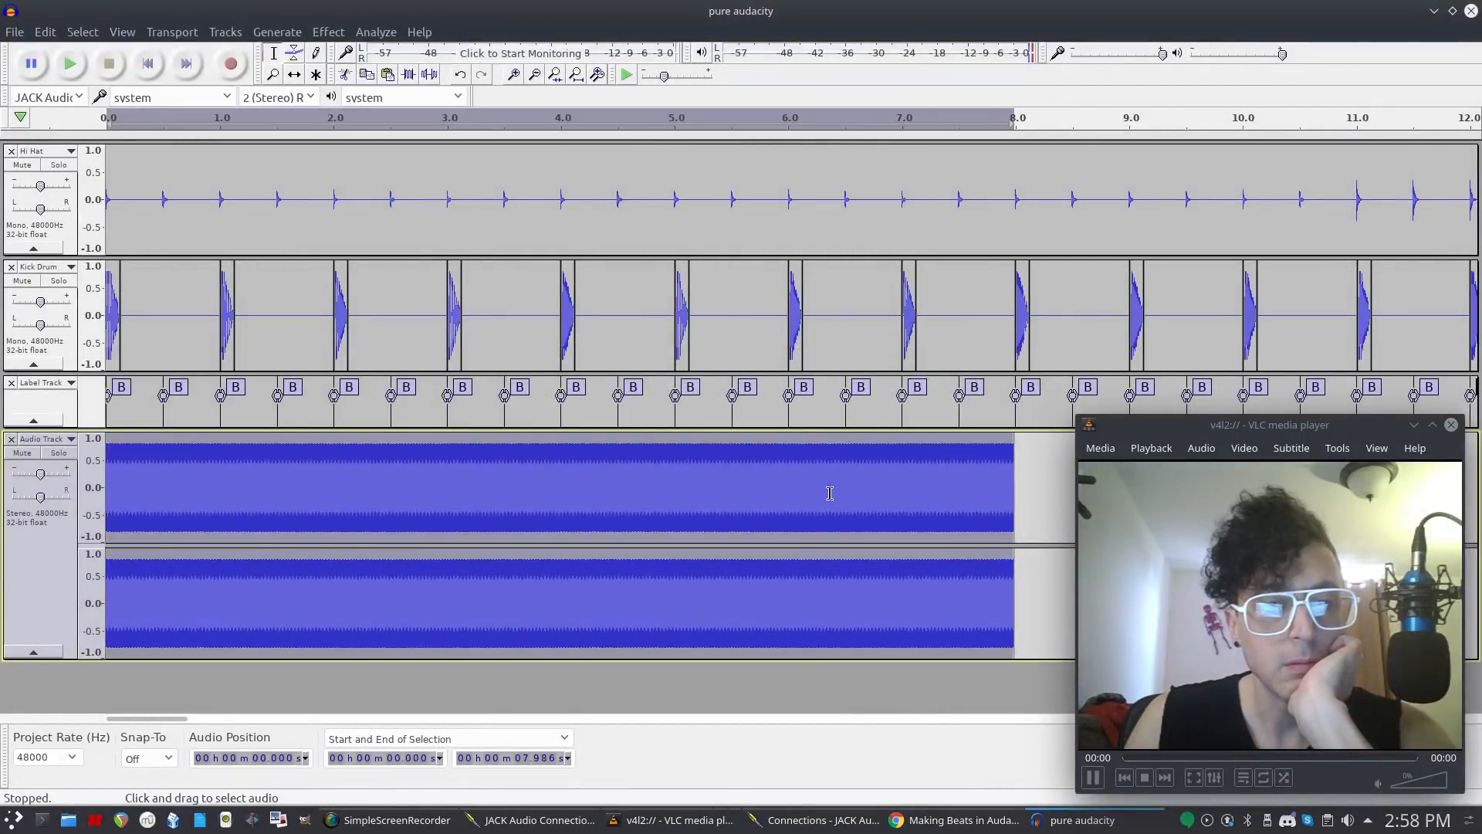
pyautogui.click(328, 33)
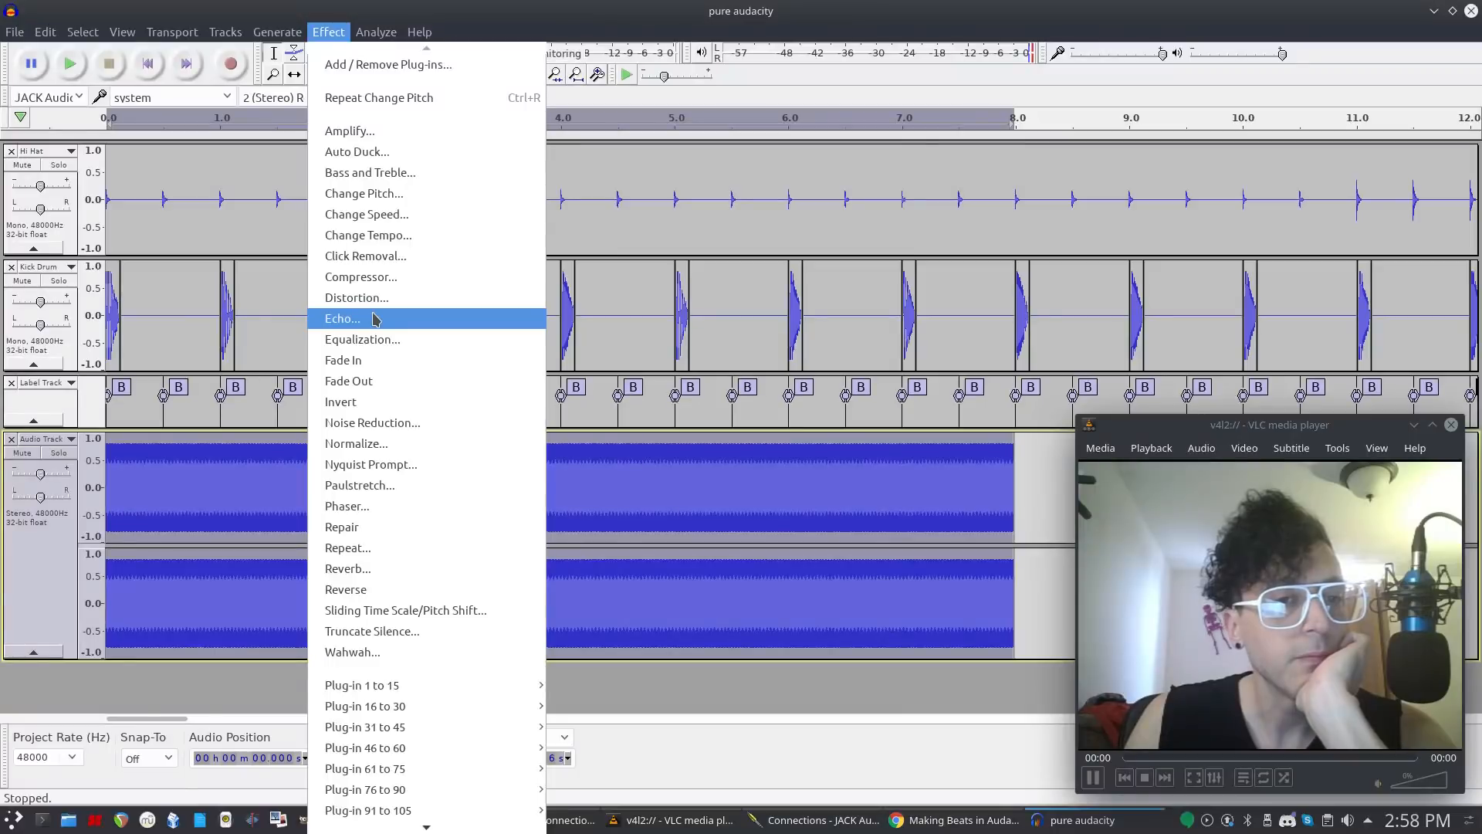
pyautogui.click(377, 362)
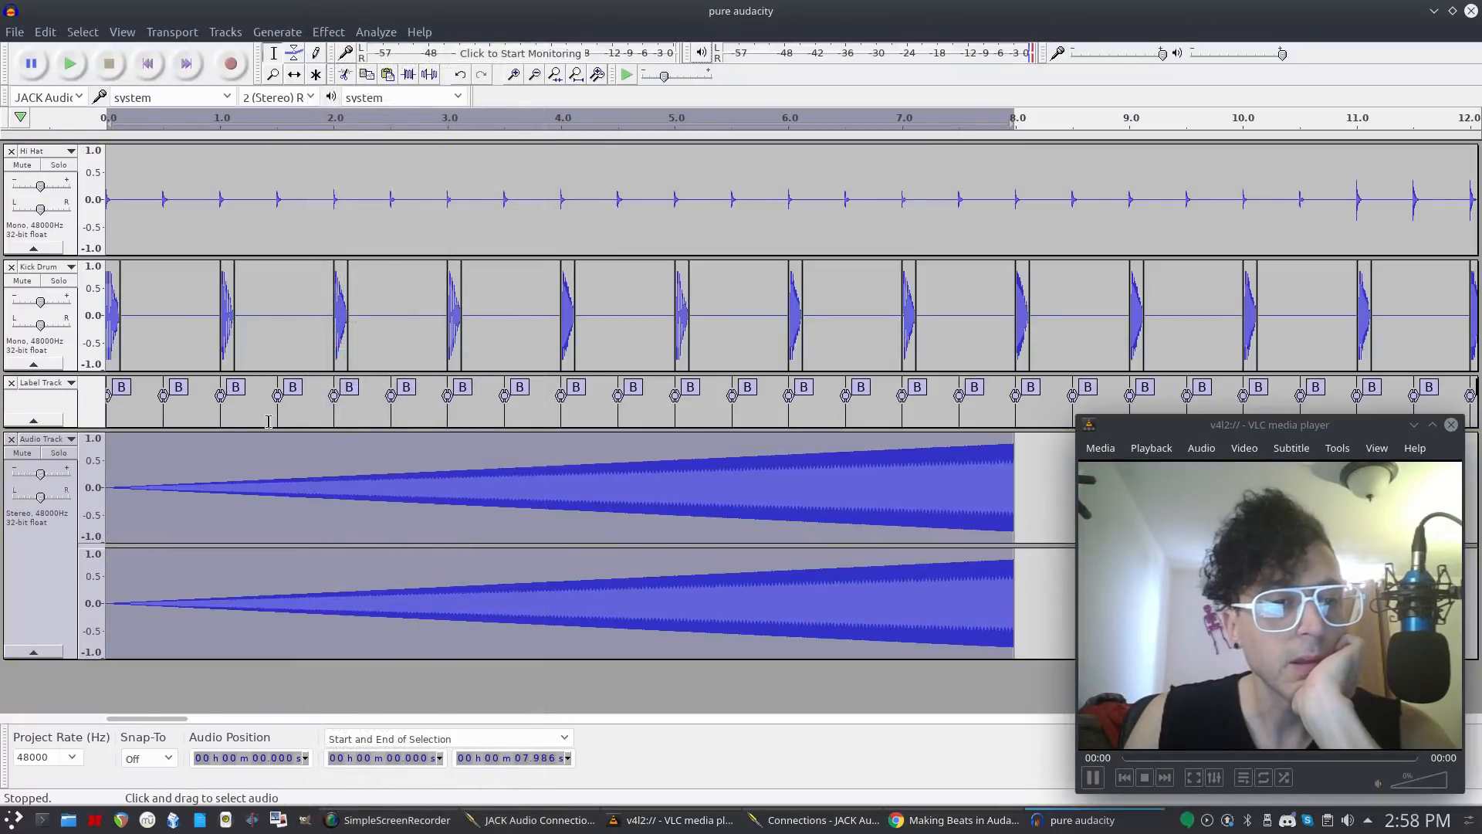
pyautogui.click(77, 66)
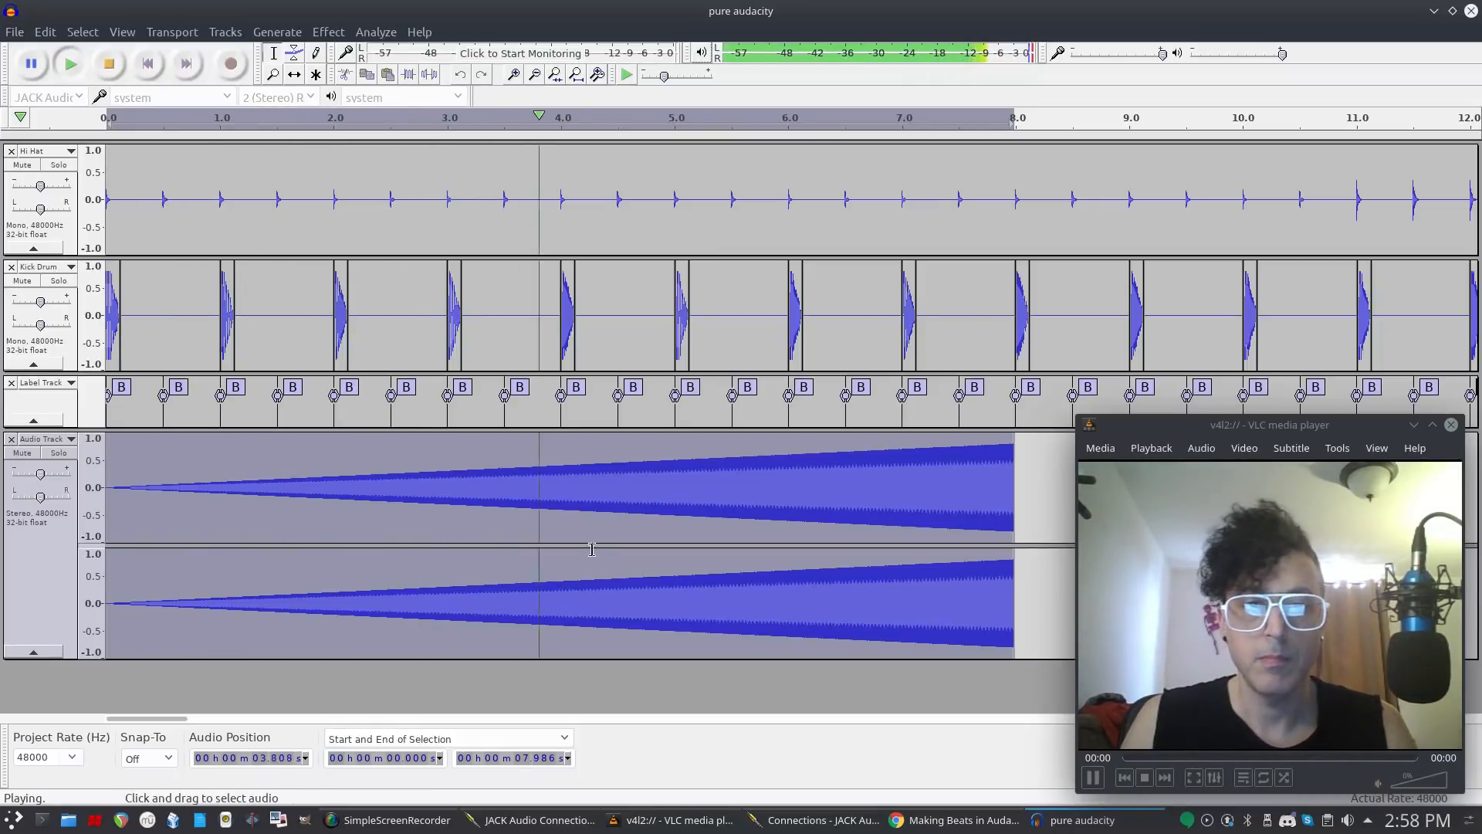
pyautogui.press('space')
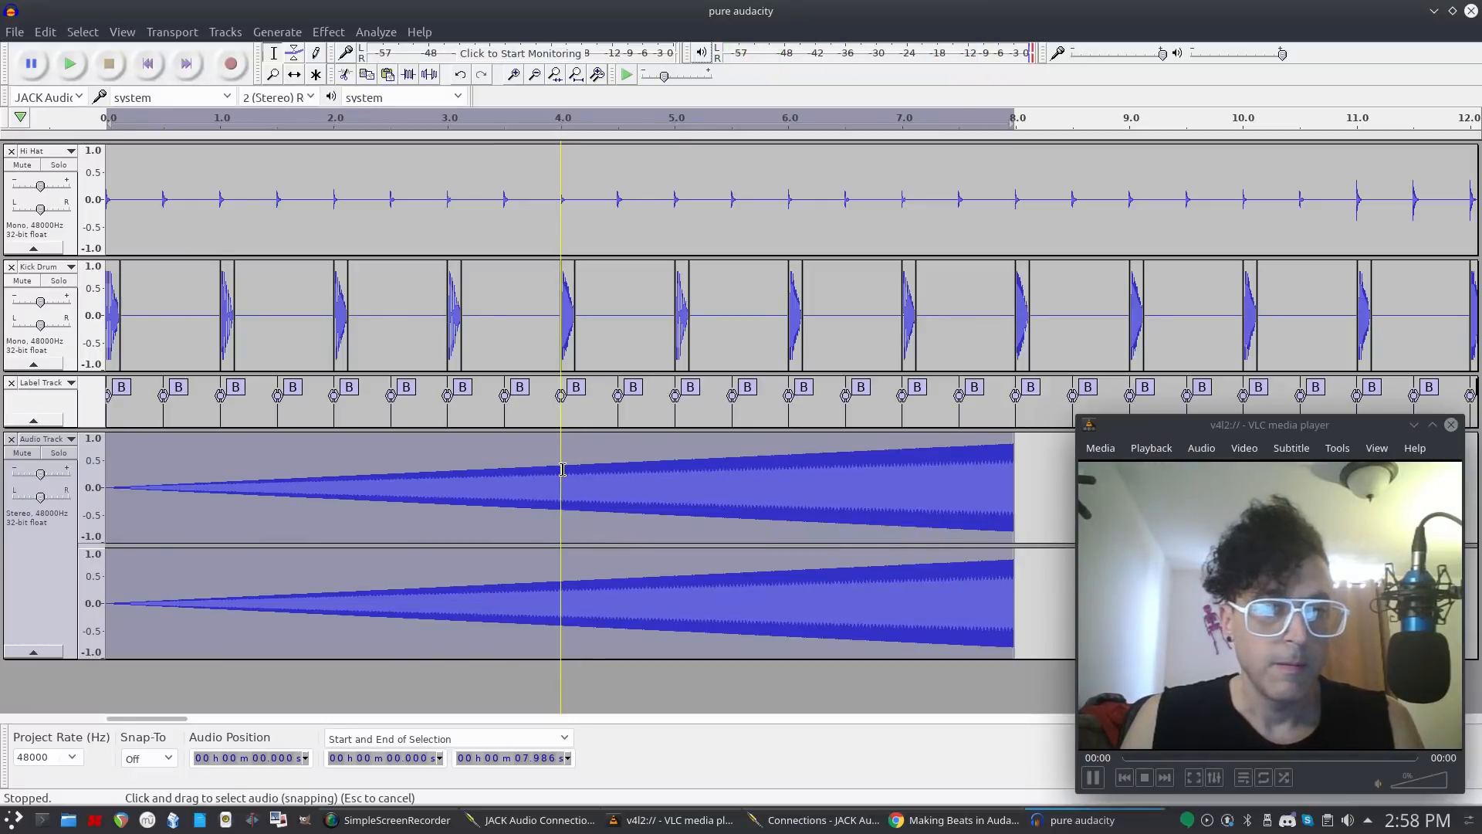
# Delete the second half of the sawtooth tone from 4.000 to 7.986 seconds and listen from the project start.
pyautogui.moveTo(562, 470); pyautogui.dragTo(1007, 499)
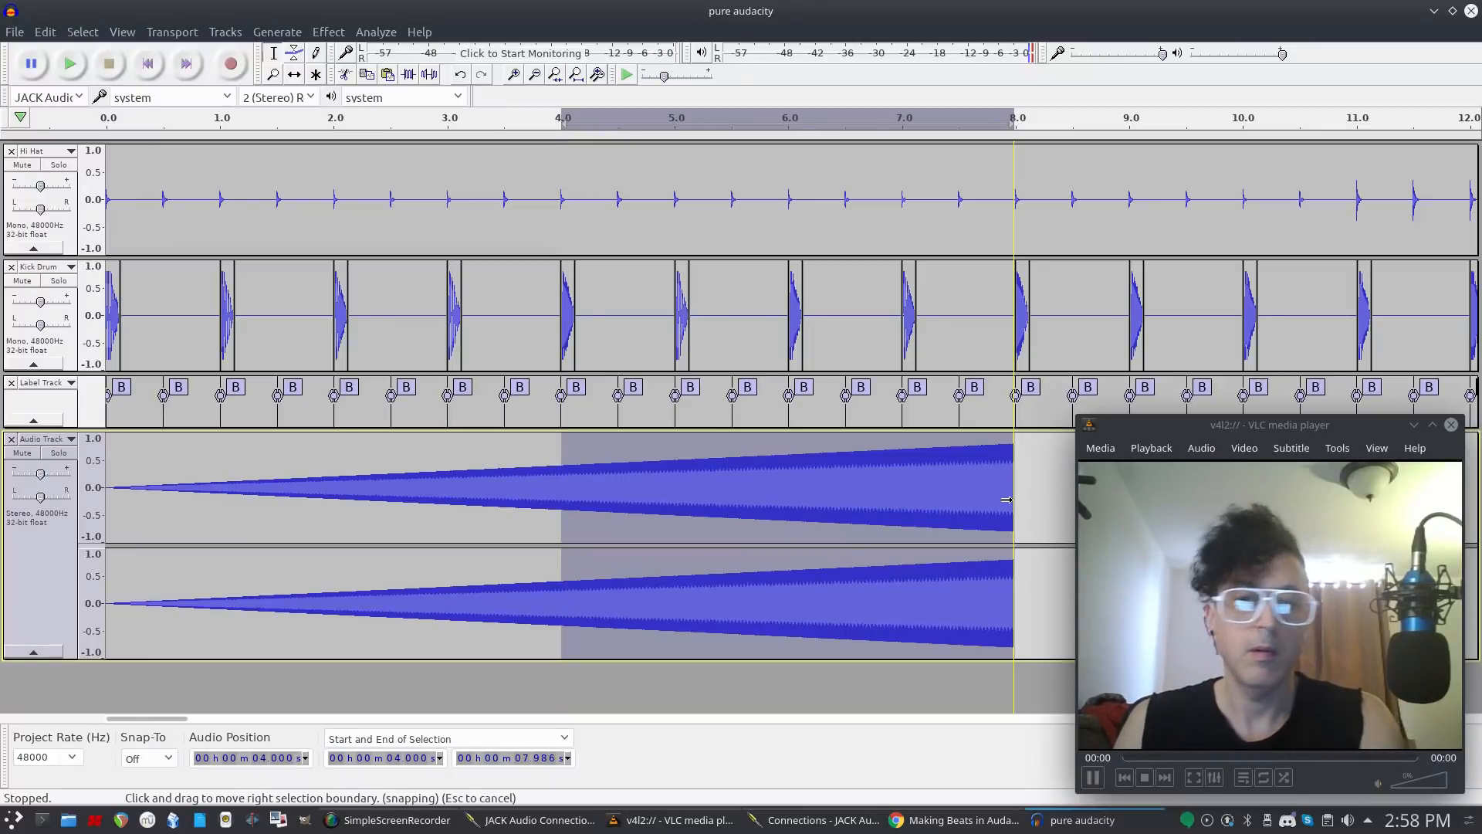
pyautogui.press('Delete')
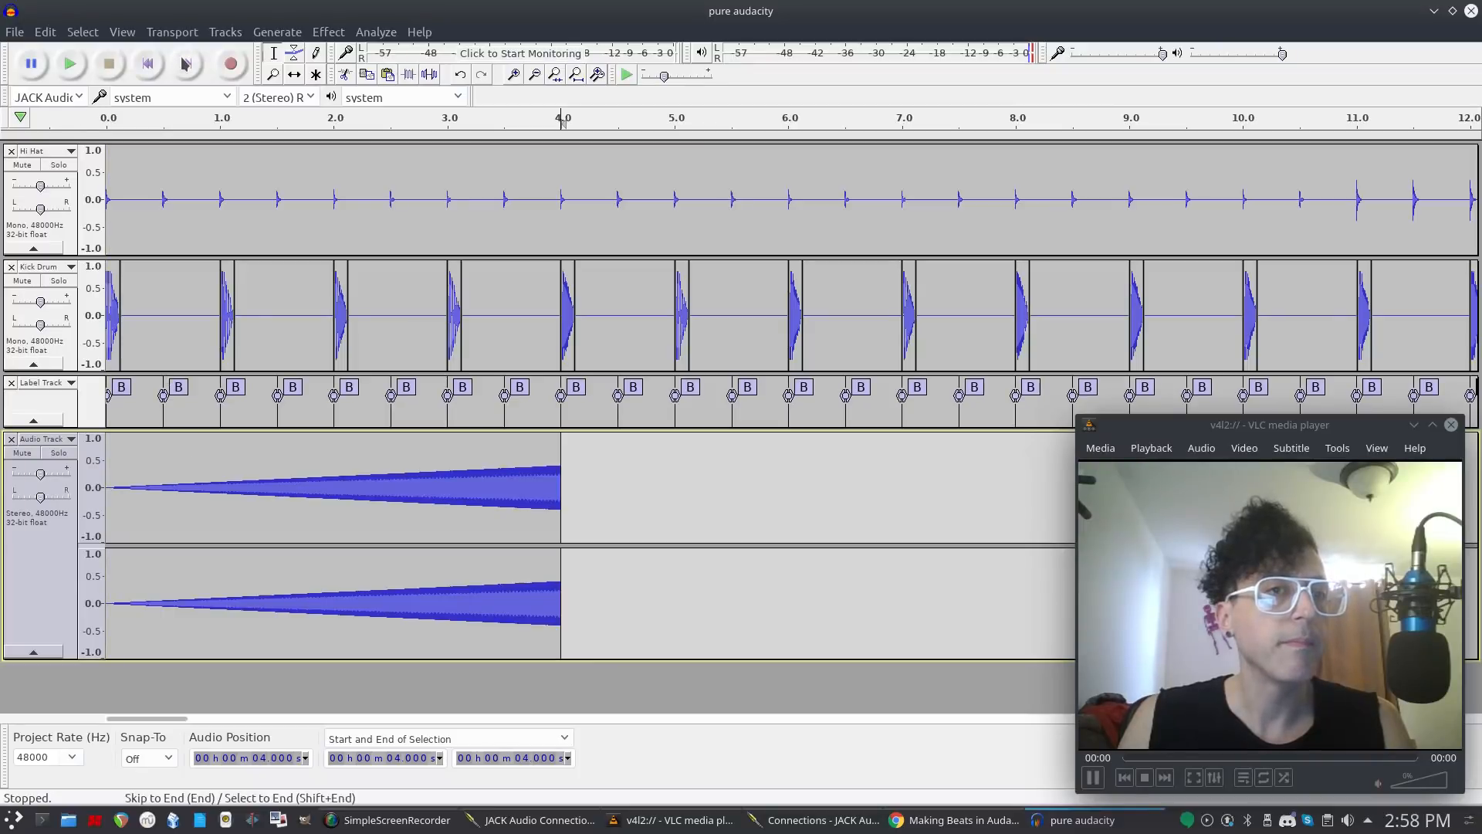
pyautogui.click(150, 65)
pyautogui.press('space')
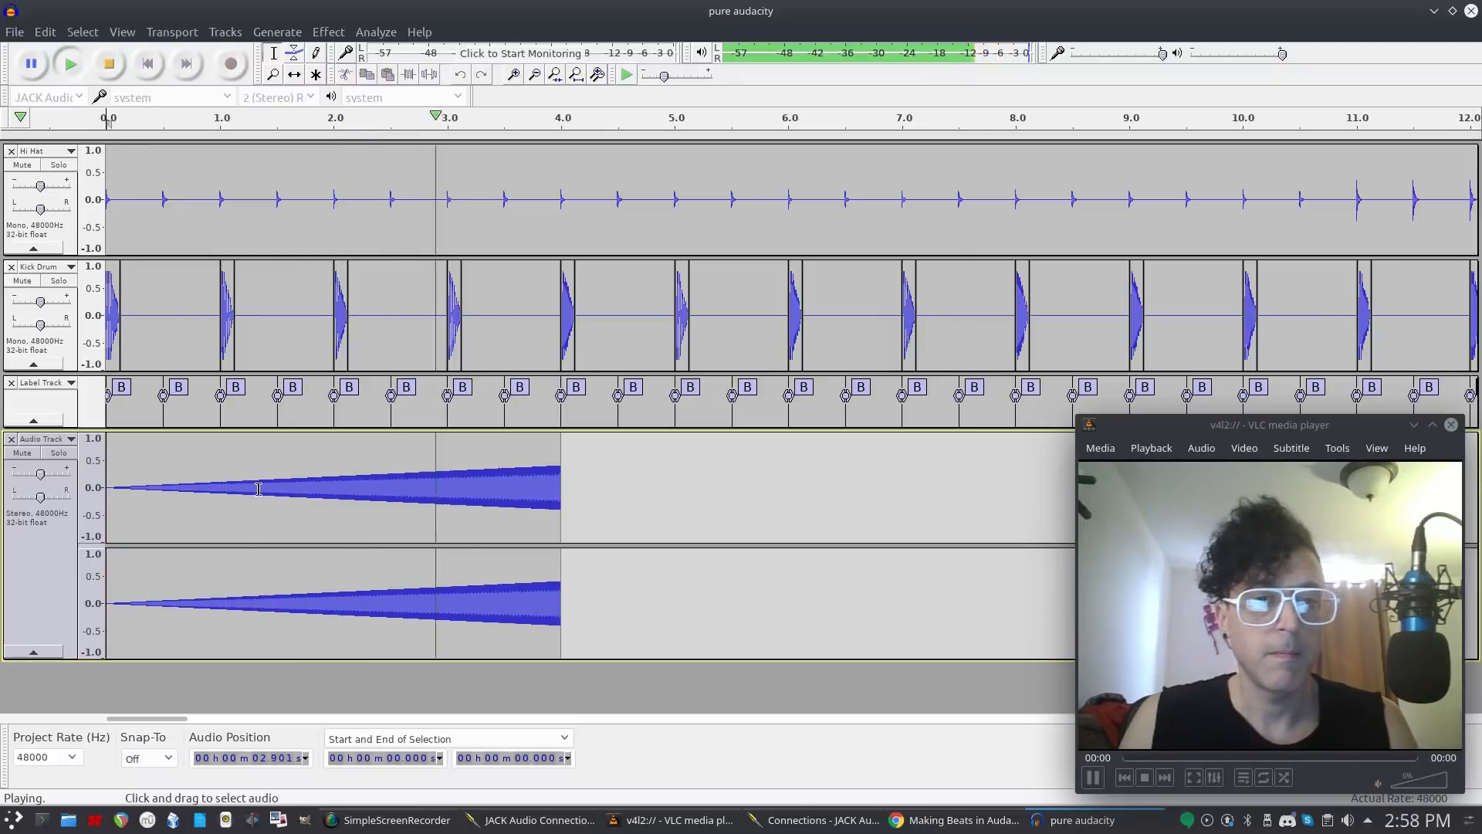
pyautogui.press('space')
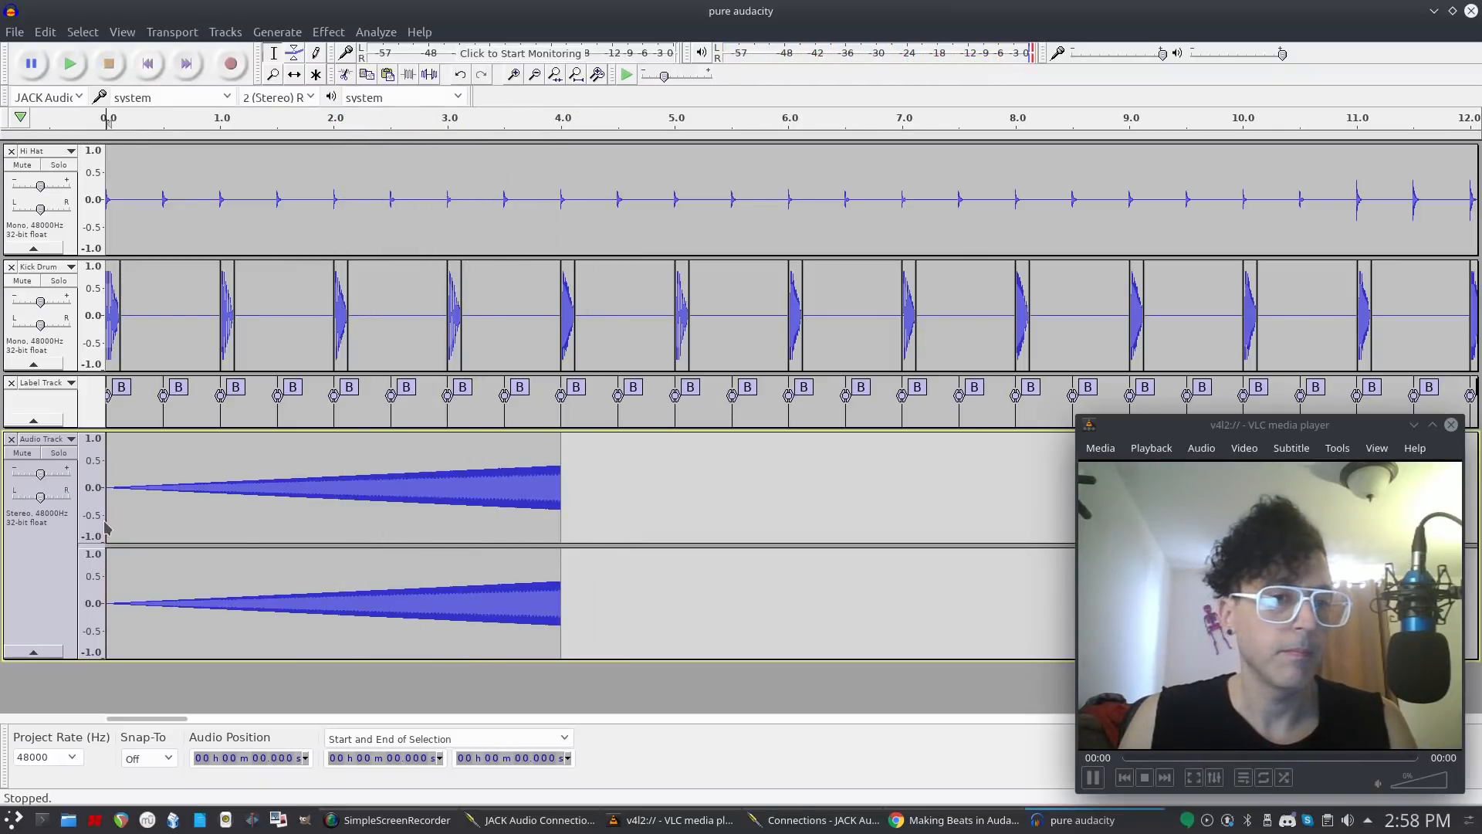
# Duplicate the entire shortened sawtooth tone onto a new stereo track.
pyautogui.click(58, 592)
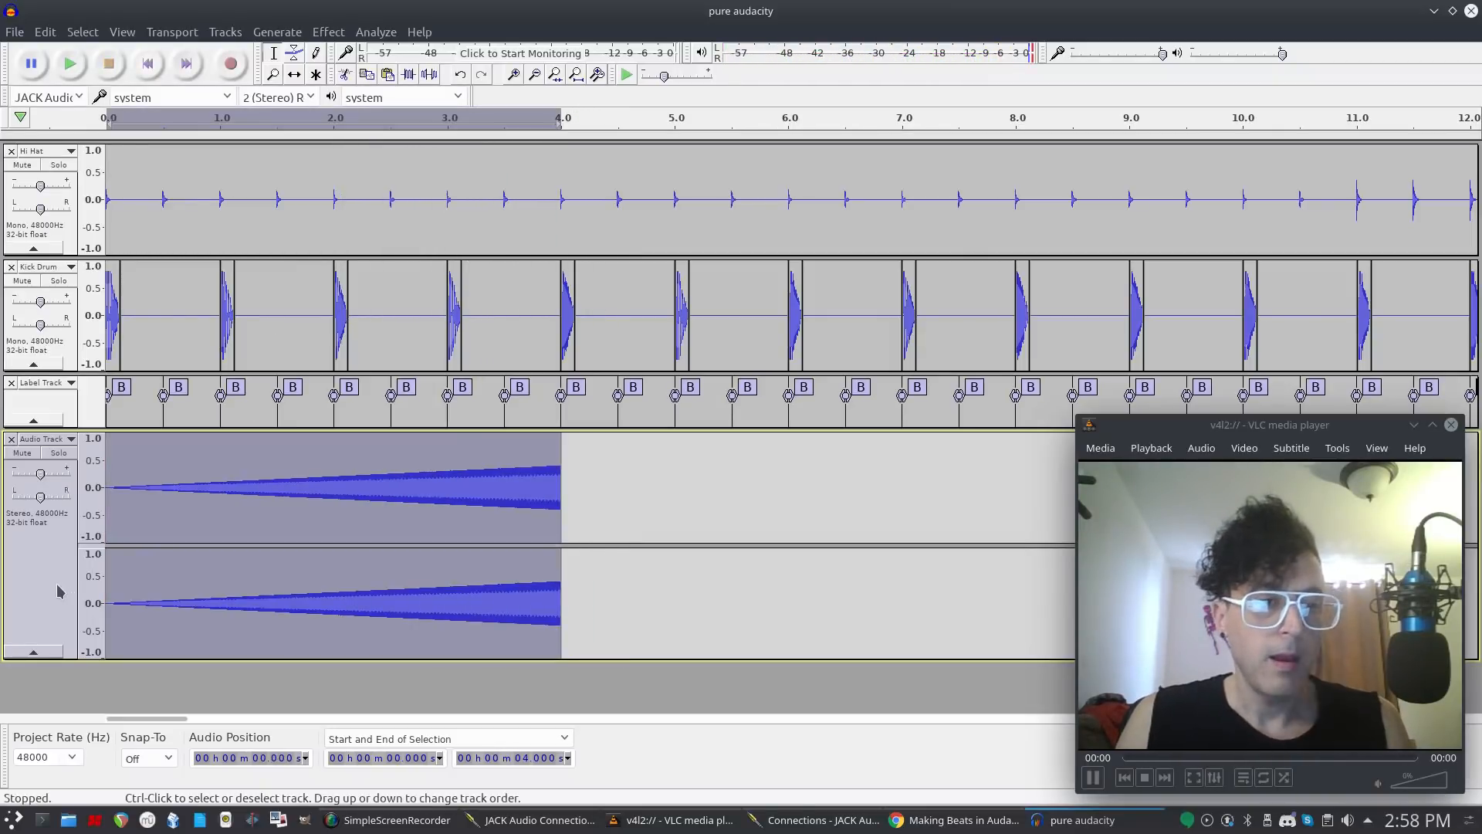
pyautogui.click(84, 34)
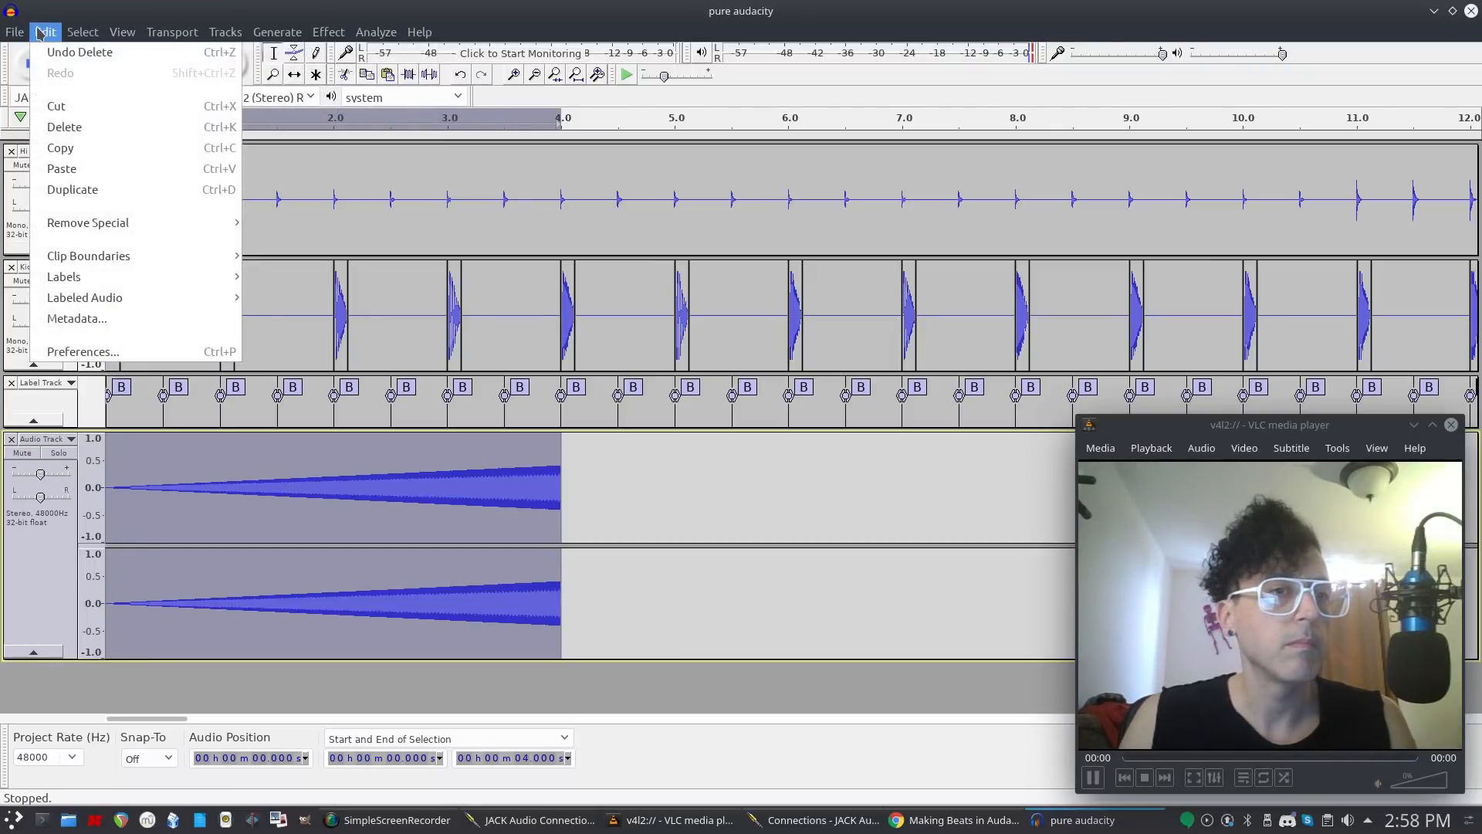
pyautogui.click(73, 189)
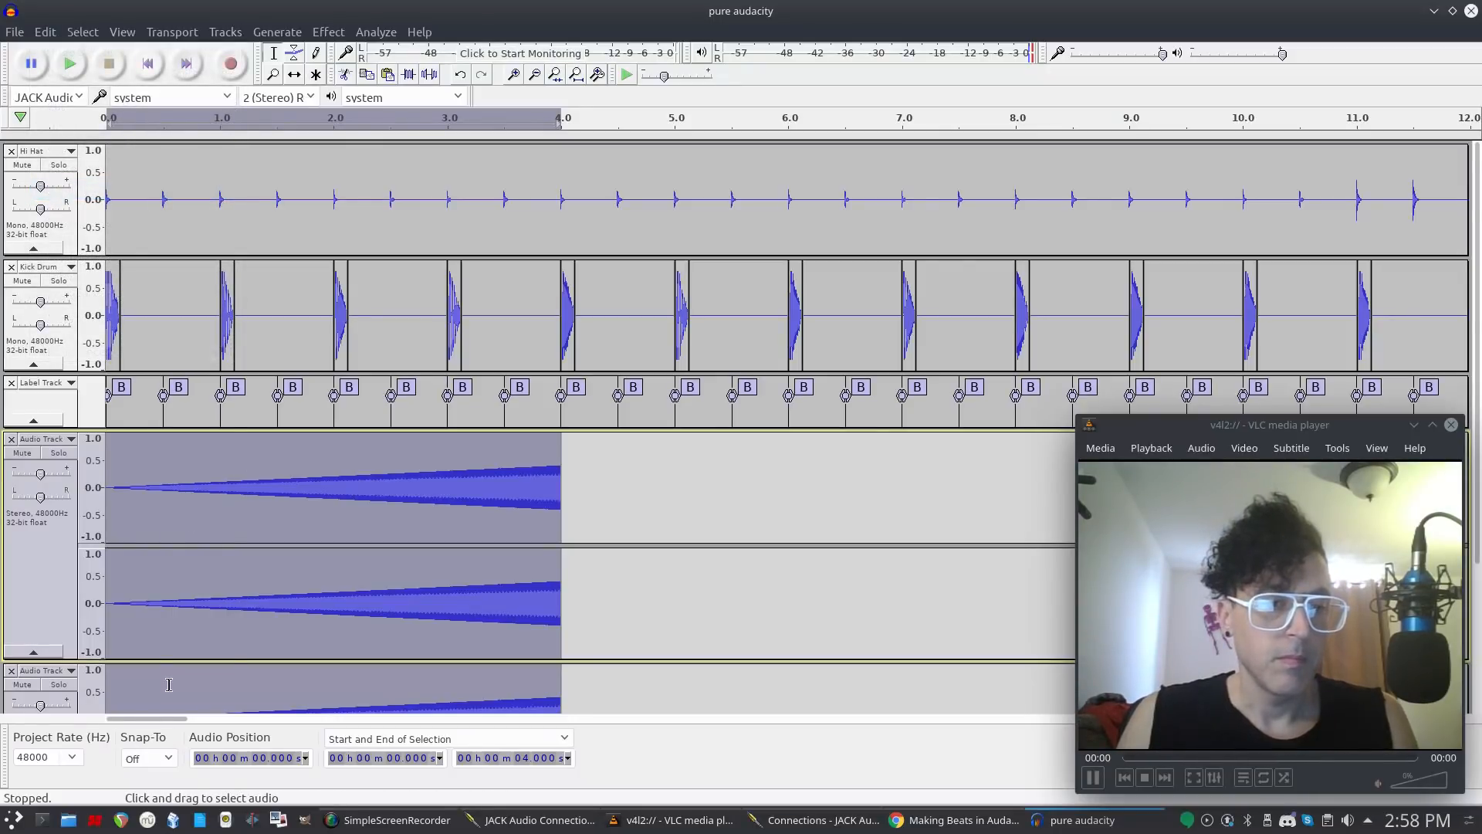
# Raise the duplicated tone by 5 semitones, from A3 to D4, with Change Pitch.
pyautogui.scroll(-4, 169, 684)
pyautogui.click(36, 632)
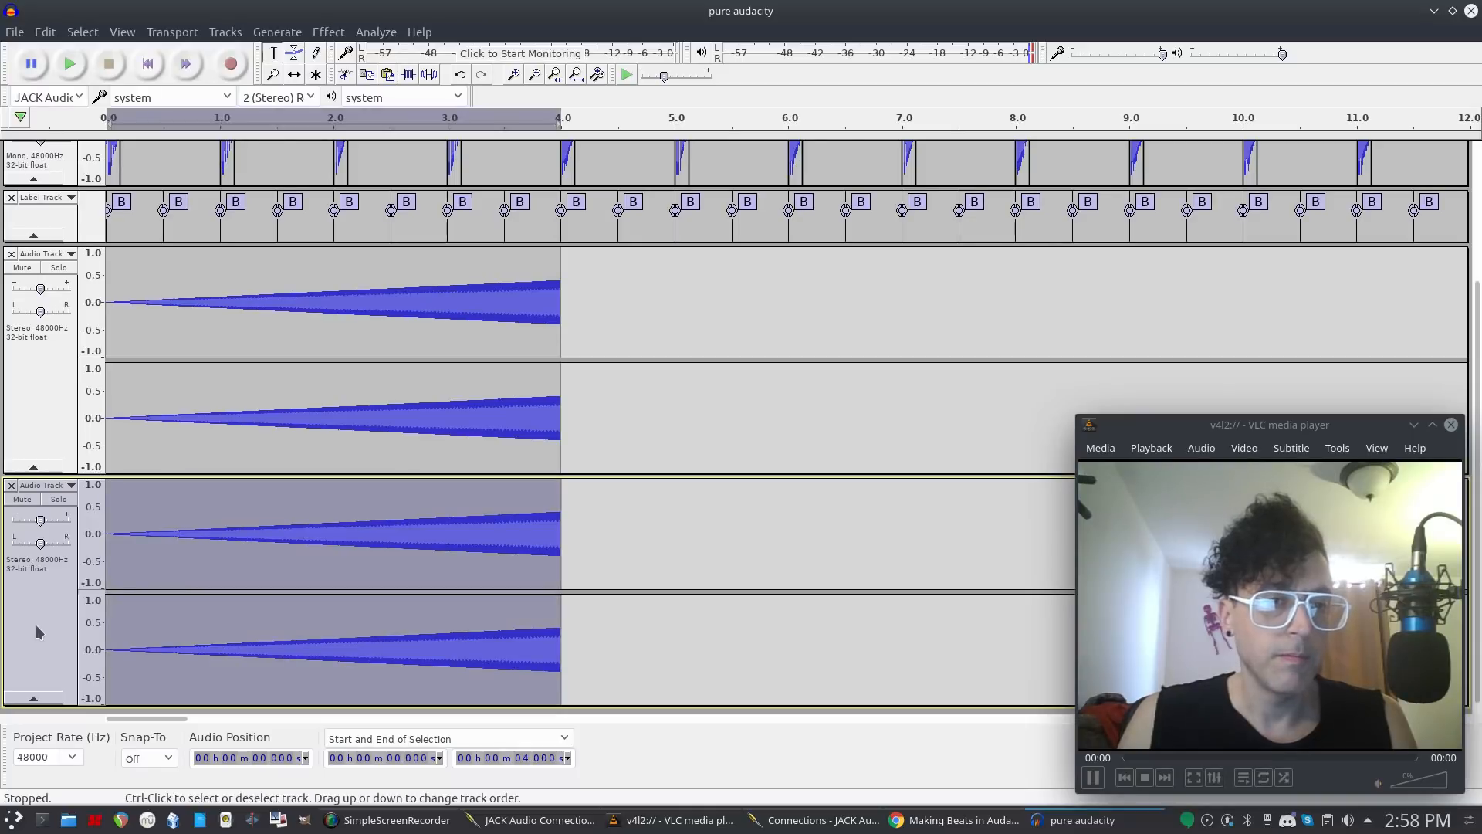
pyautogui.click(327, 32)
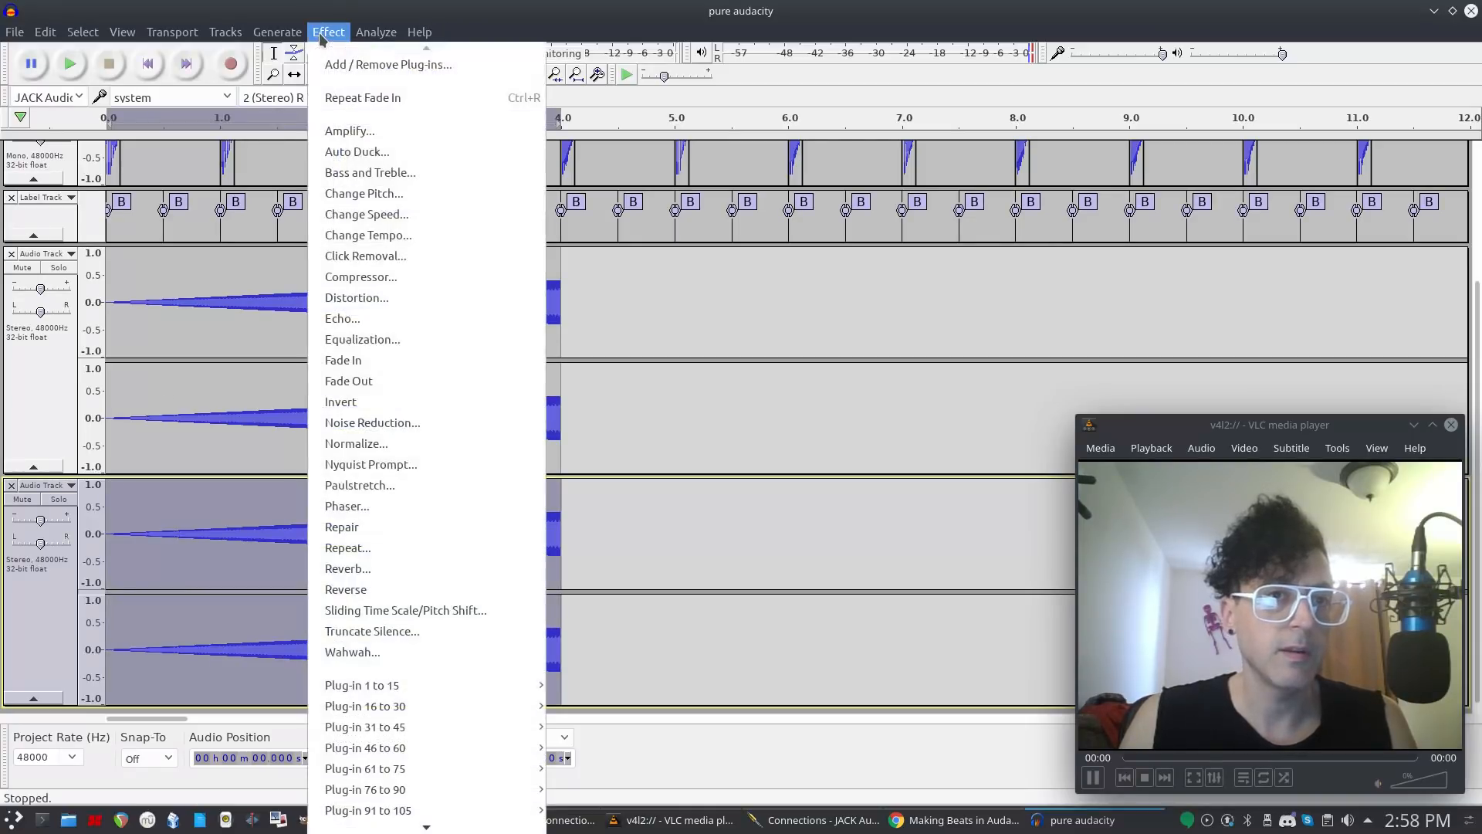
pyautogui.click(347, 193)
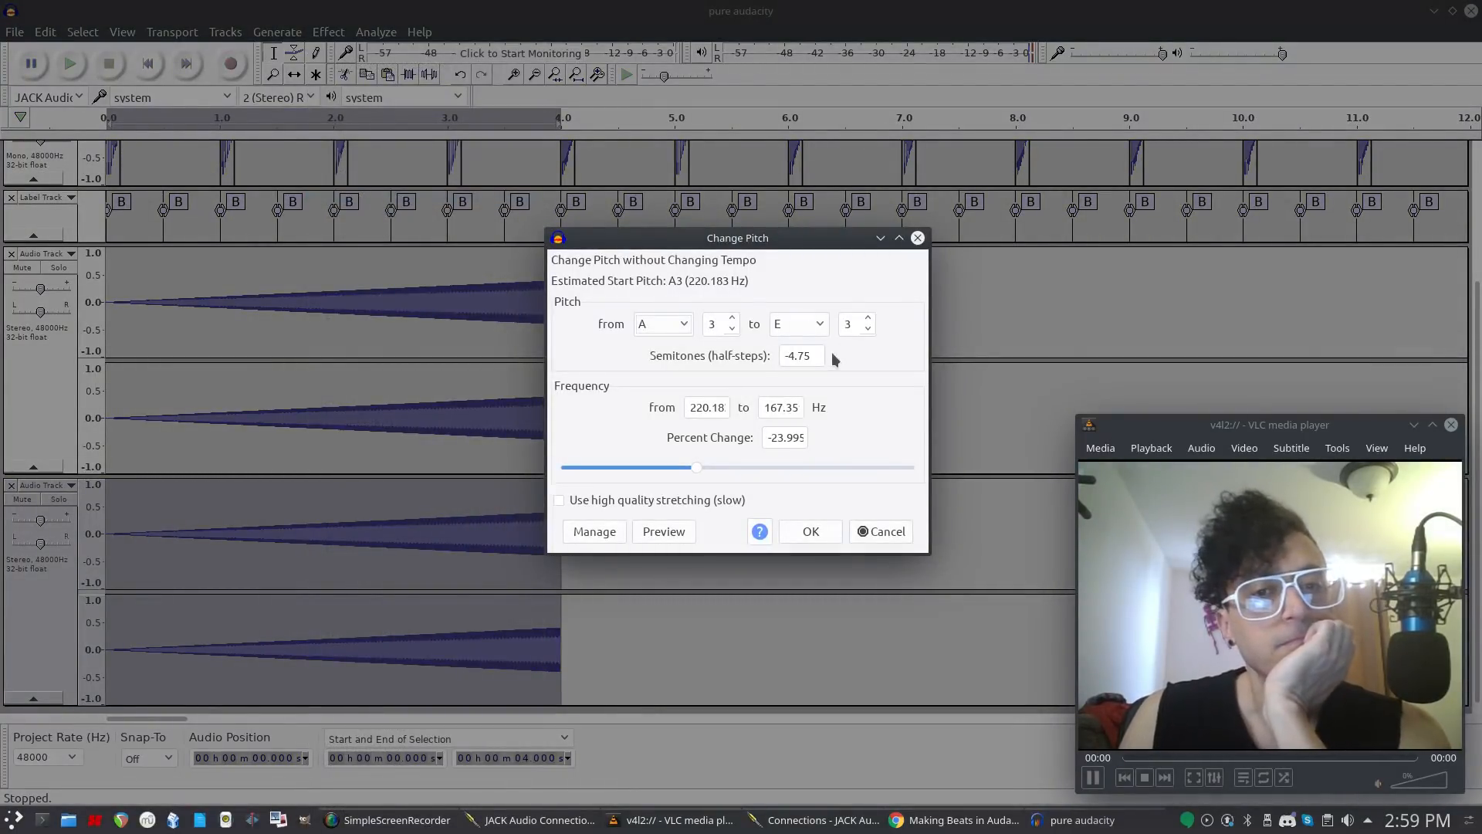
pyautogui.moveTo(698, 468); pyautogui.dragTo(760, 469)
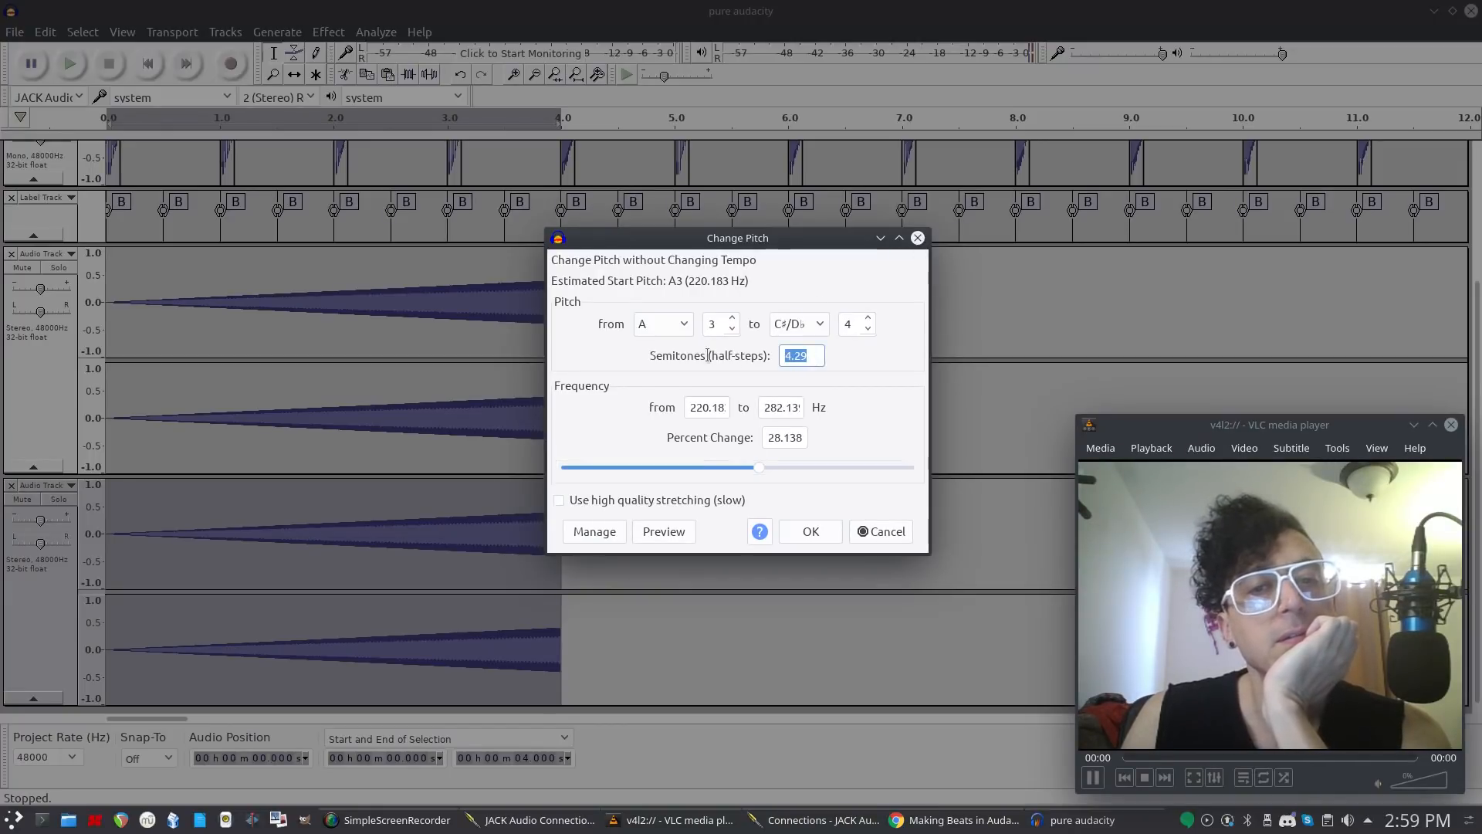
pyautogui.write('5')
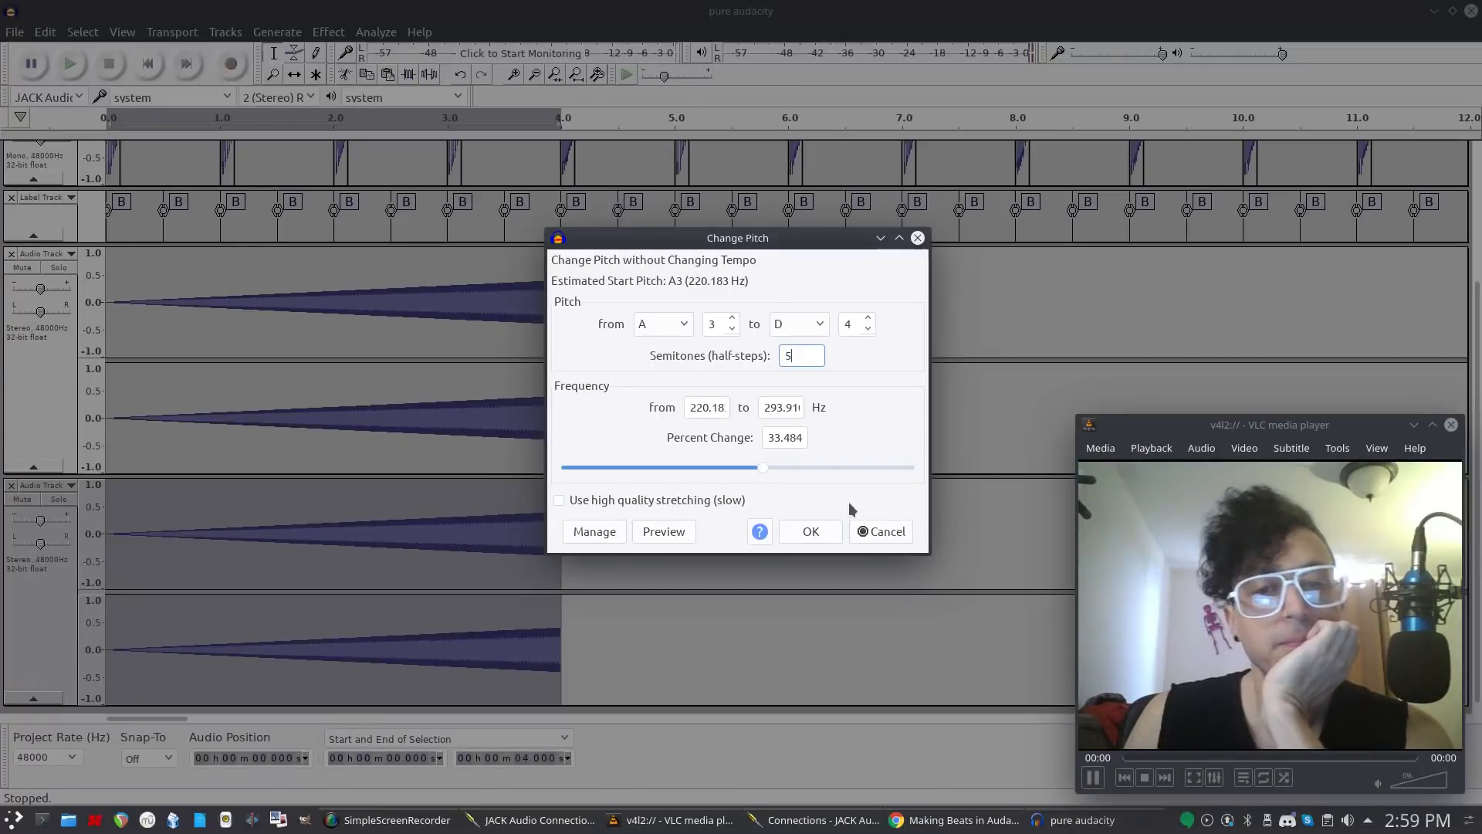
pyautogui.click(810, 533)
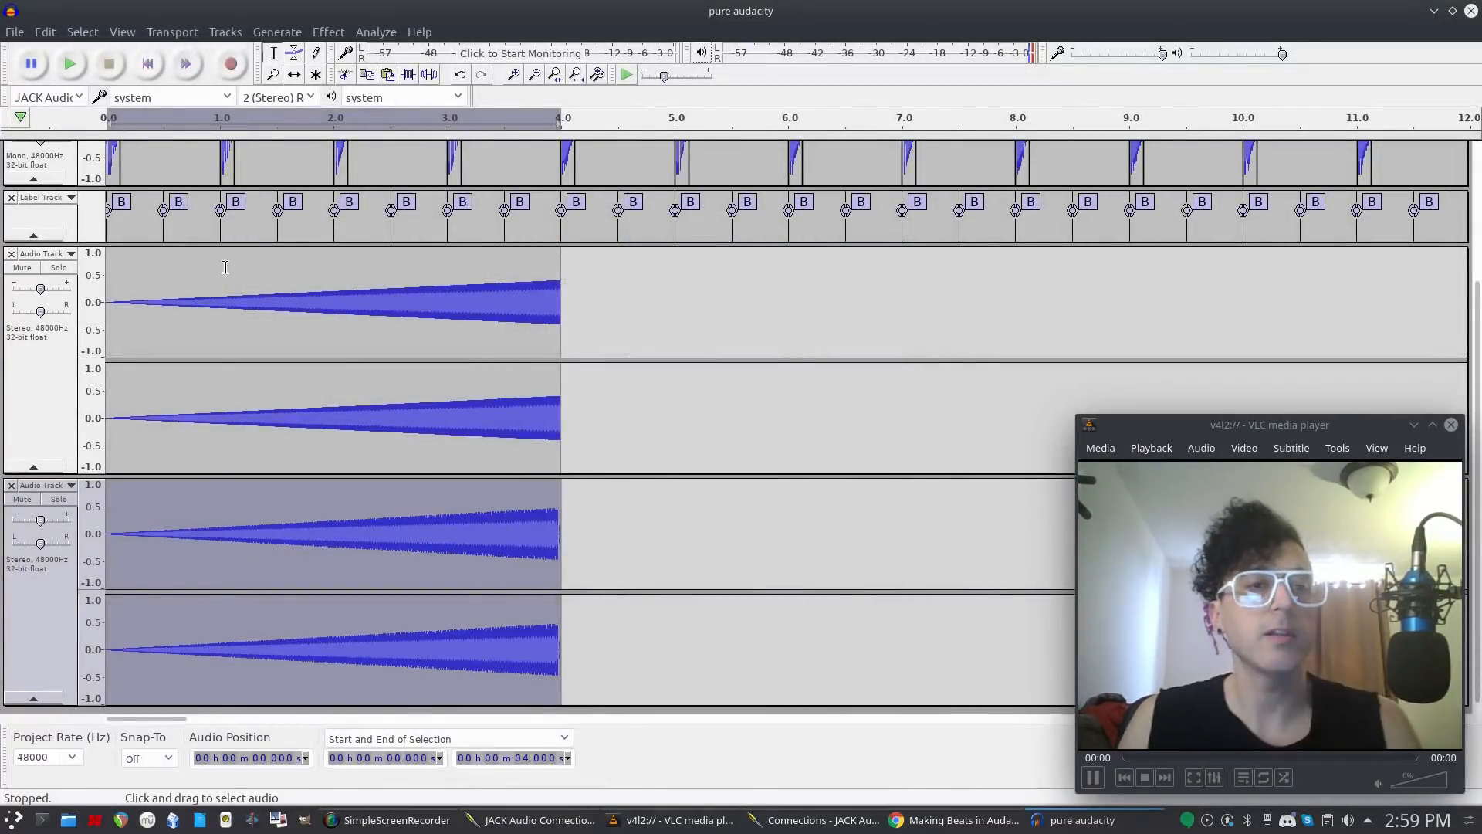
pyautogui.press('space')
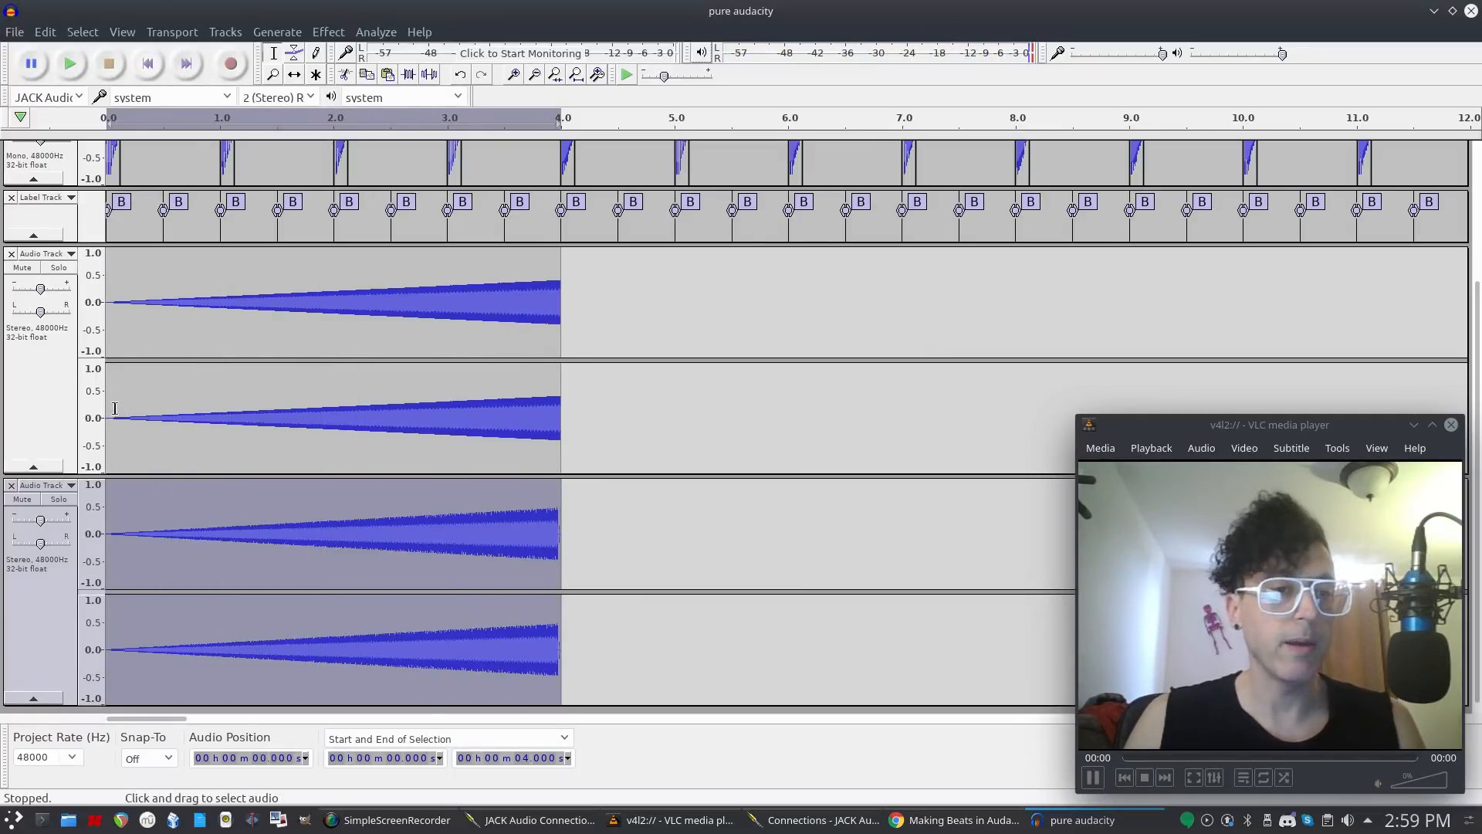
# Select both sawtooth tone tracks and combine them into one stereo track with Mix and Render.
pyautogui.click(54, 422)
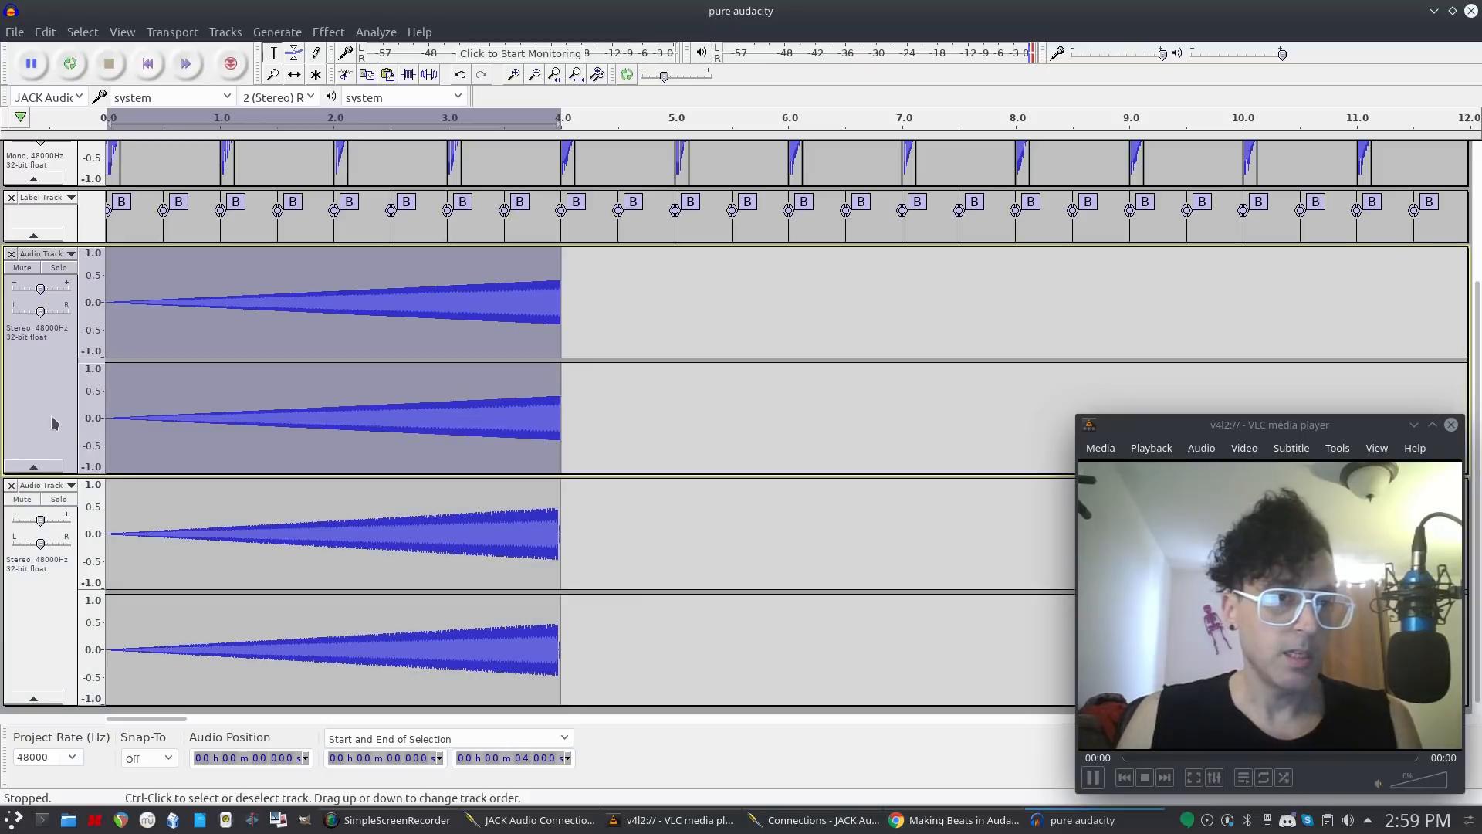
pyautogui.keyDown('ctrl'); pyautogui.click(75, 610); pyautogui.keyUp('ctrl')
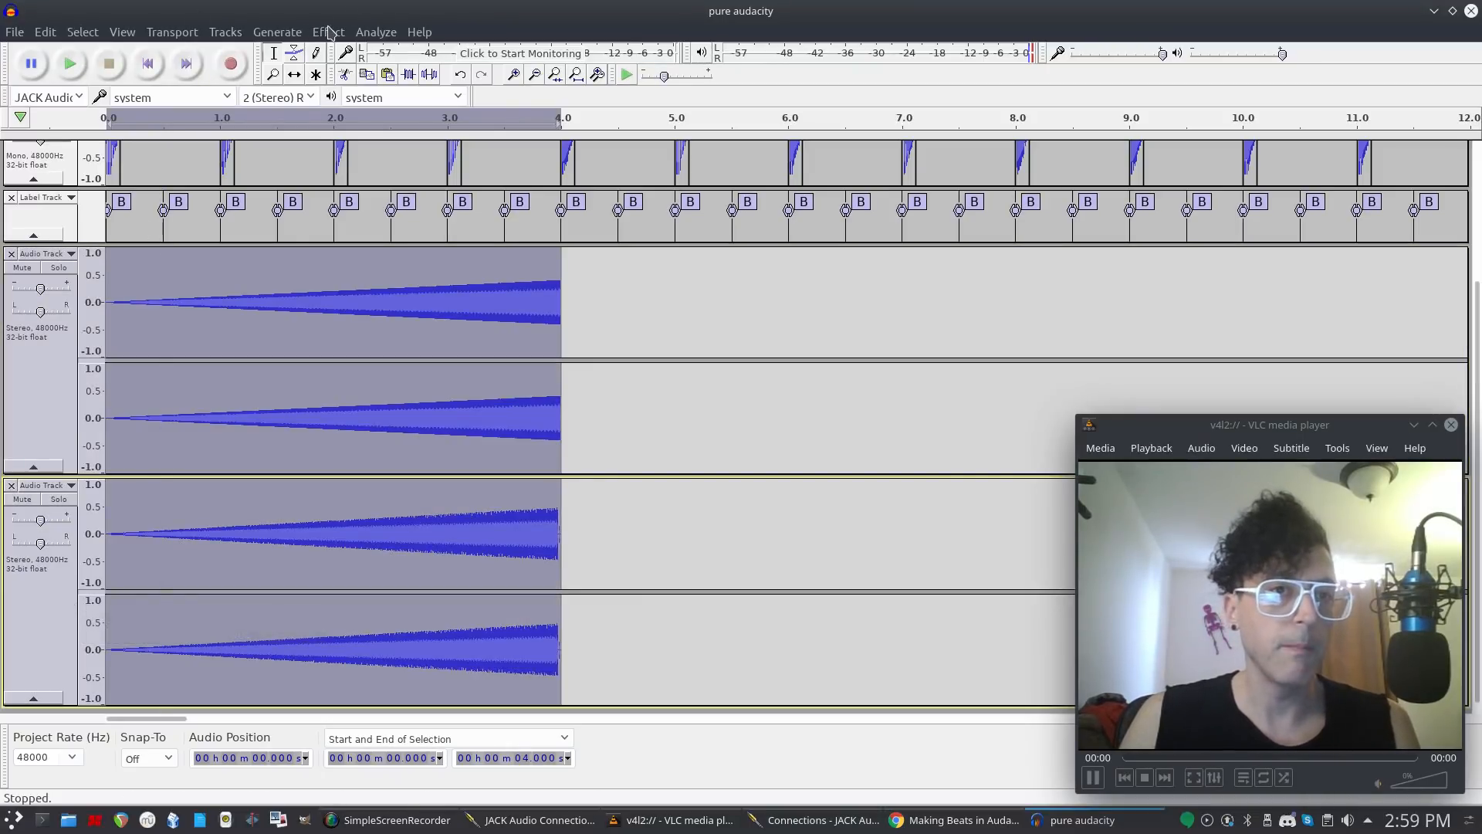
pyautogui.moveTo(262, 85)
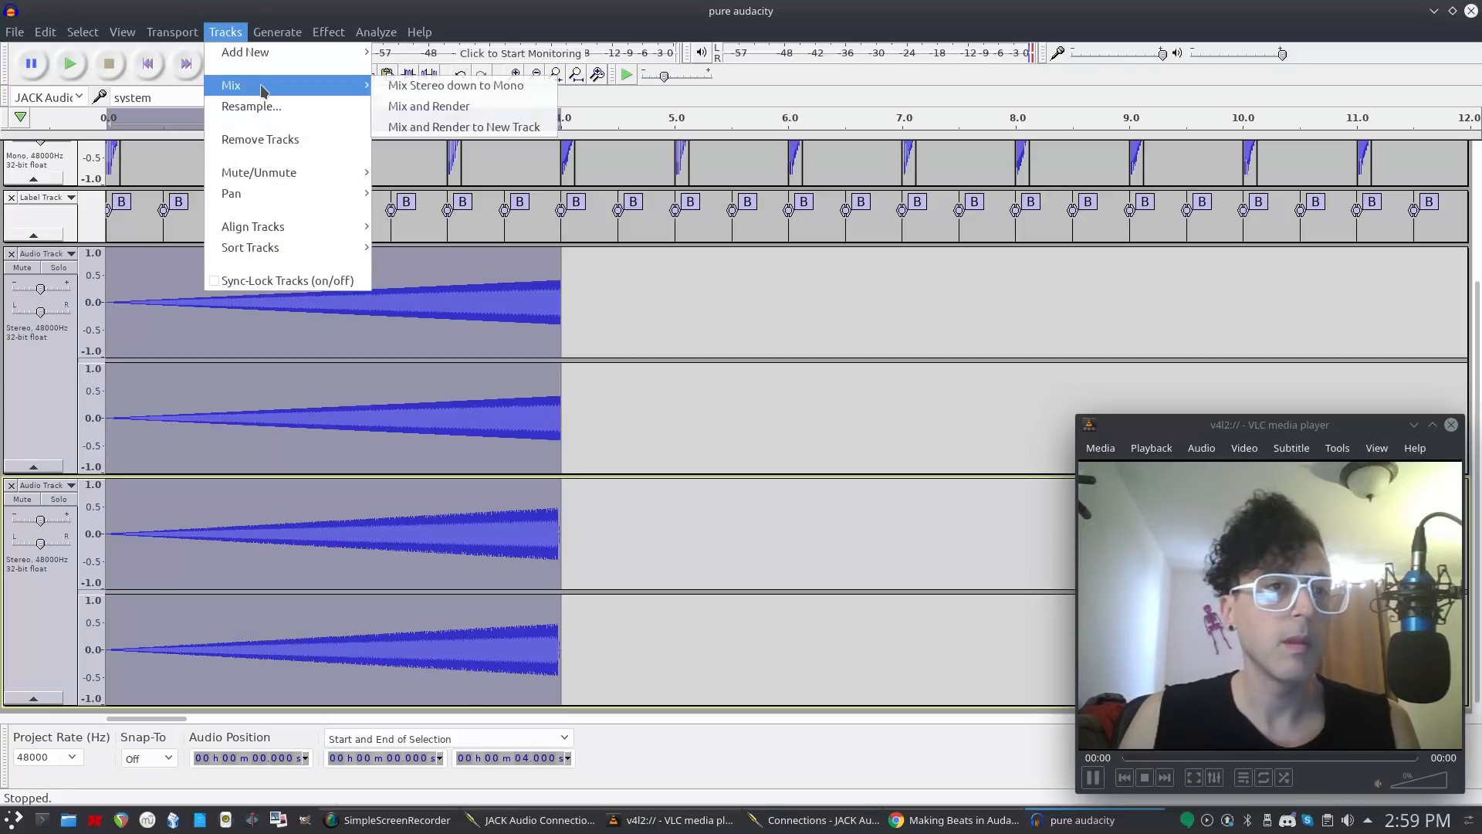
pyautogui.click(422, 108)
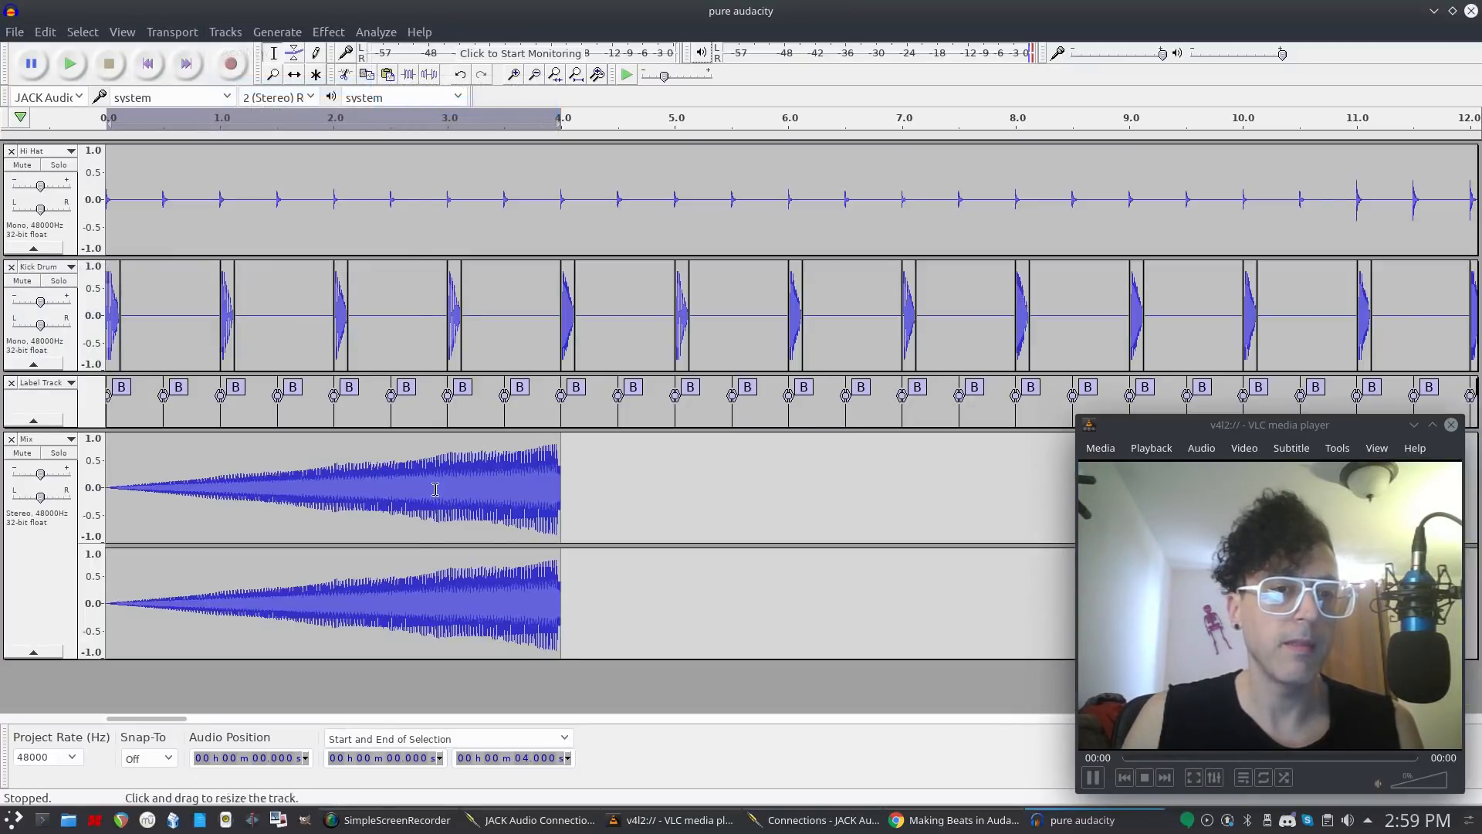
# Listen to the mixed tone, copy it and paste the copy at 4.000 seconds on the Mix track.
pyautogui.click(54, 556)
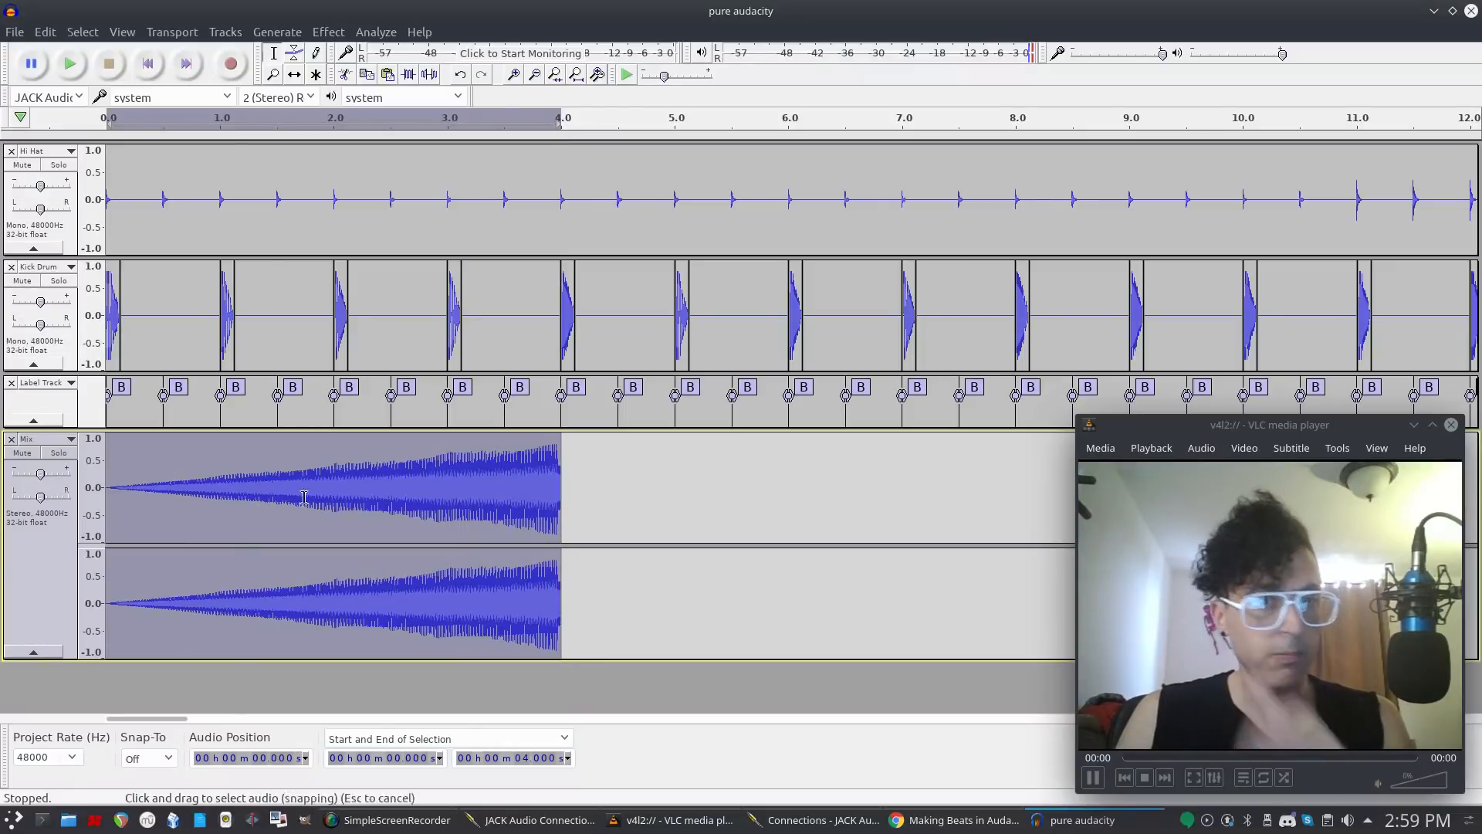
pyautogui.press('space')
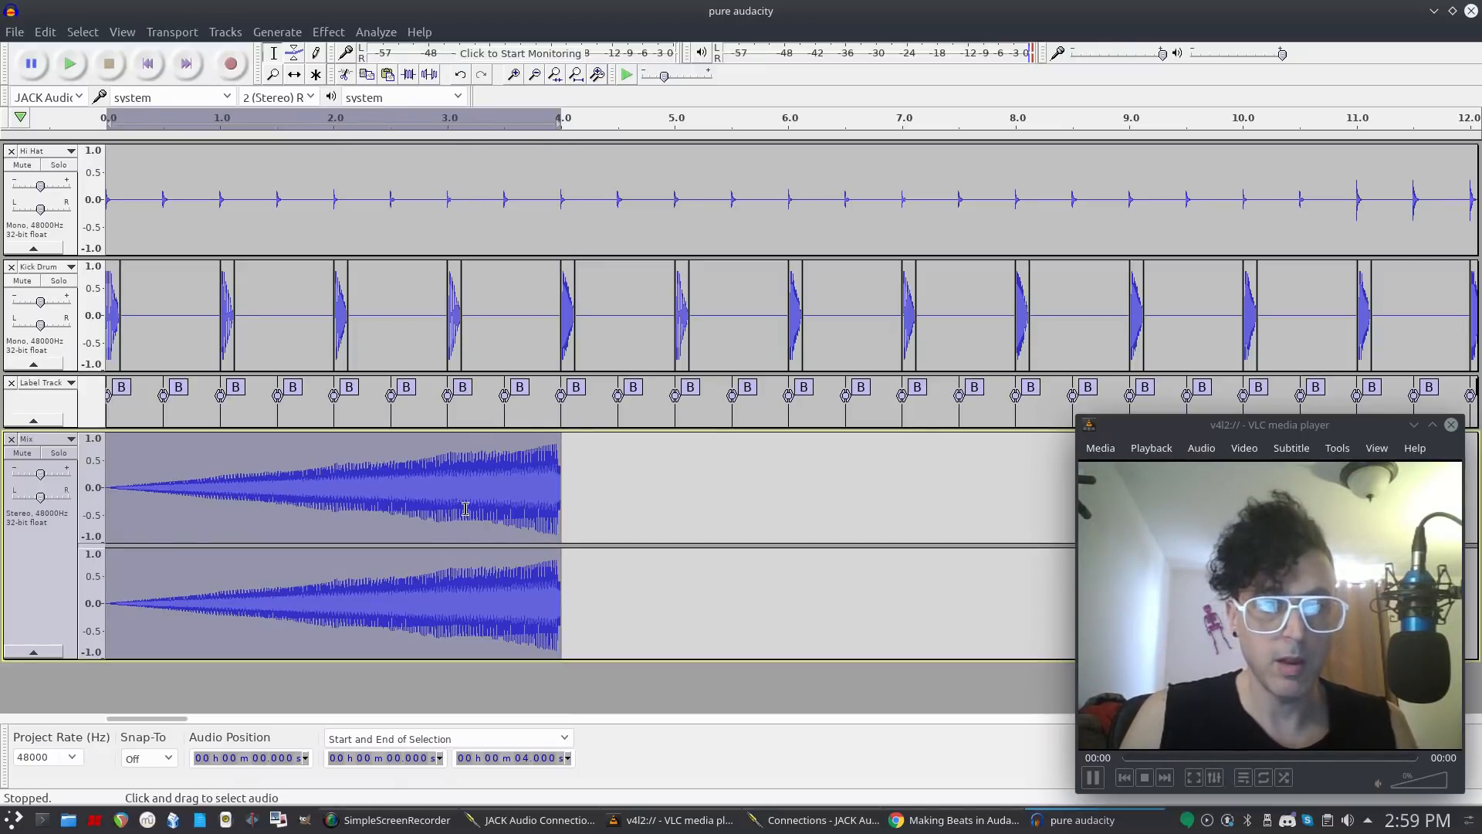
pyautogui.click(565, 510)
pyautogui.click(559, 510)
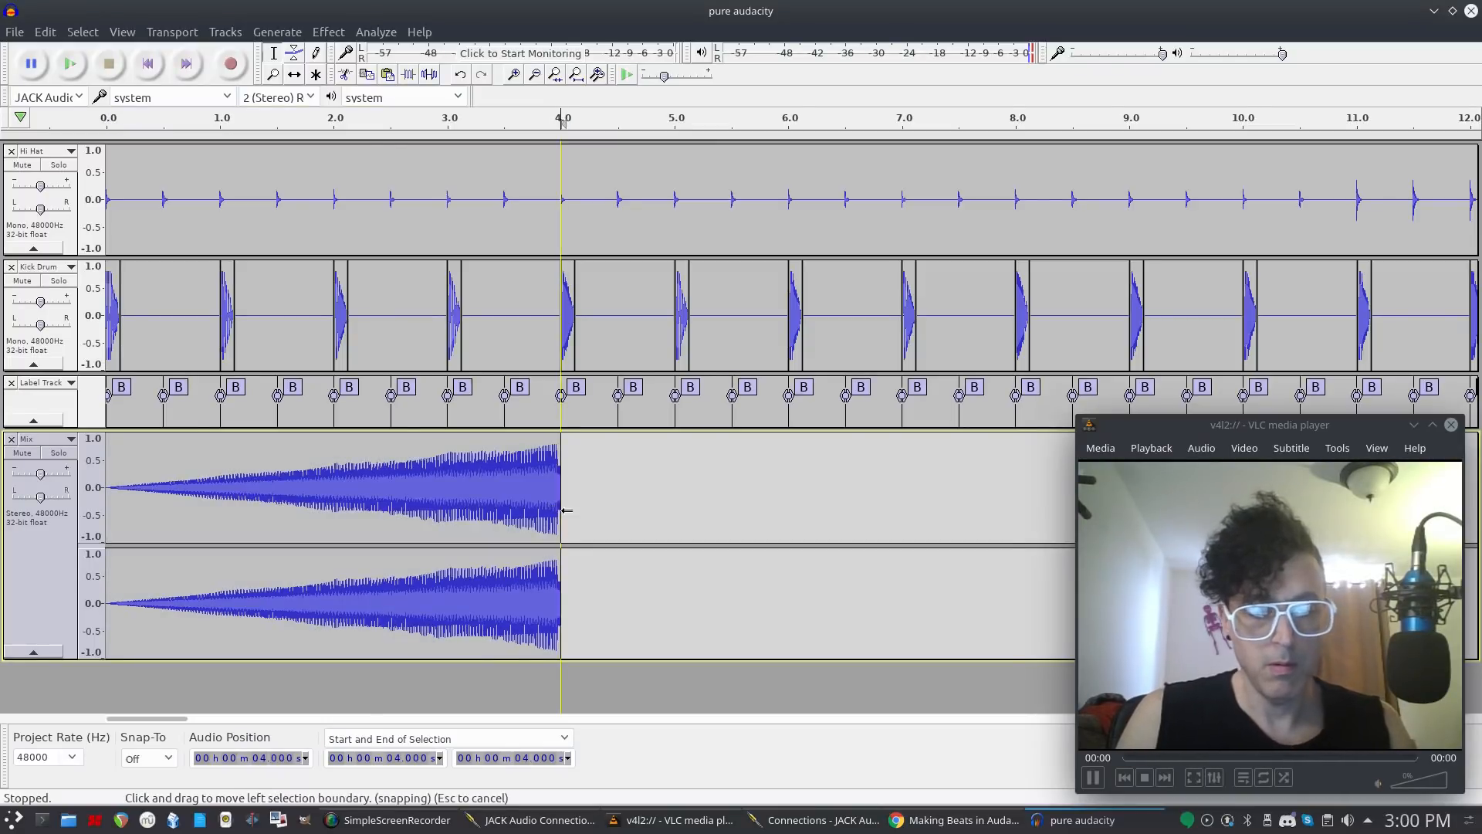
pyautogui.hotkey('ctrl', 'v')
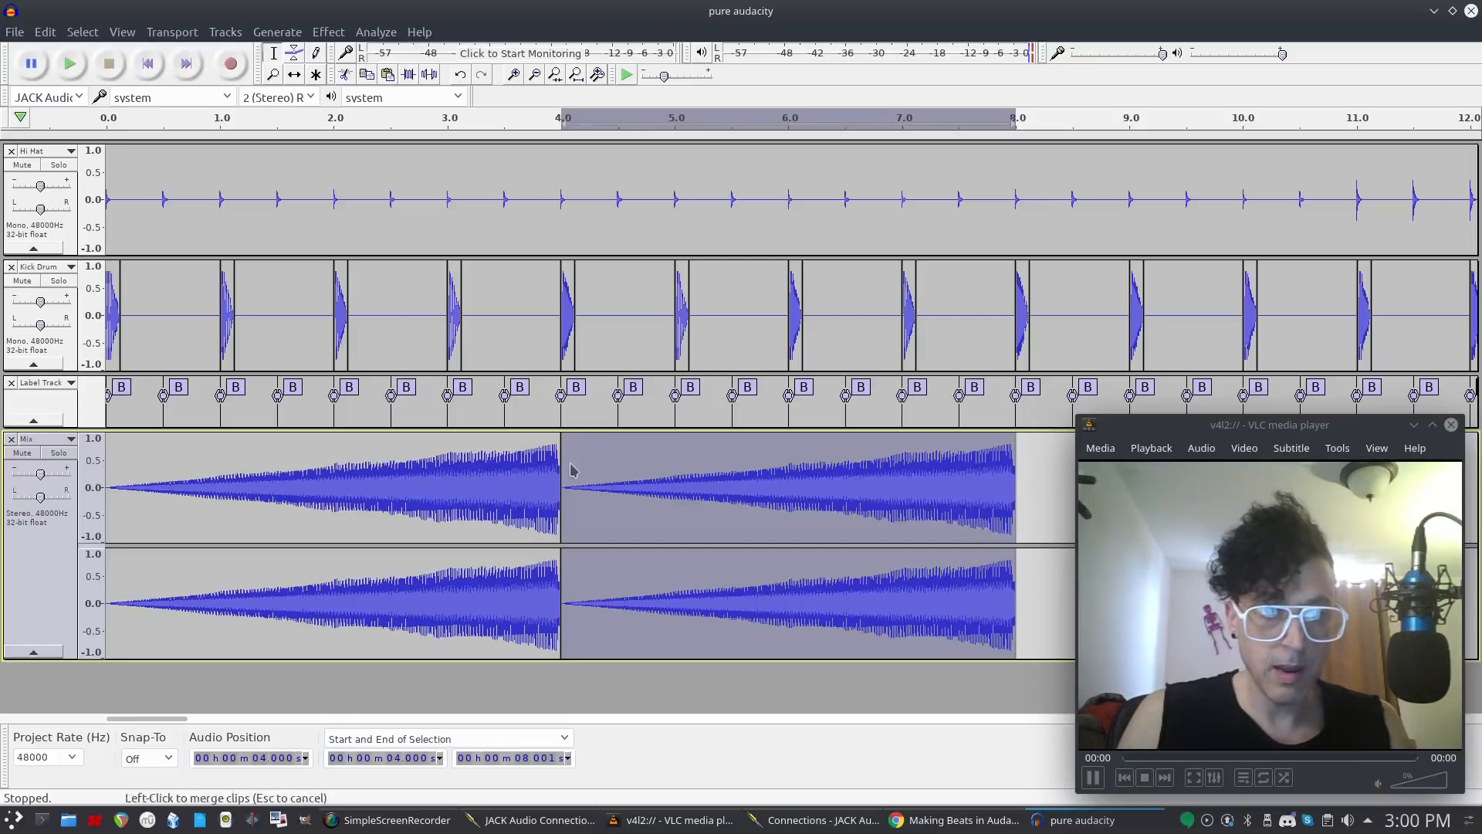
# Apply Change Pitch to the pasted tone clip between 4.000 and 8.001 seconds.
pyautogui.click(324, 35)
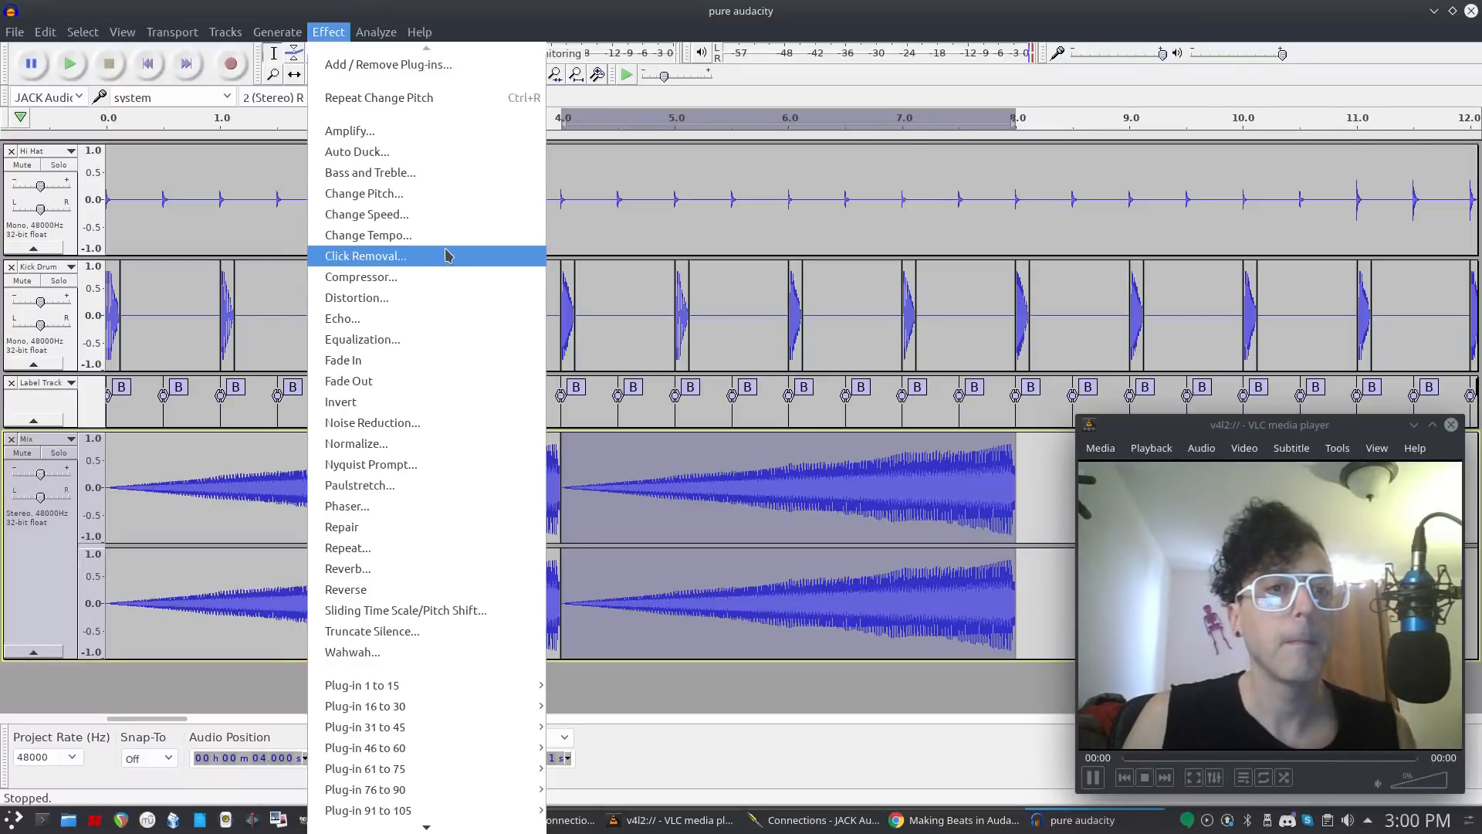
pyautogui.click(441, 193)
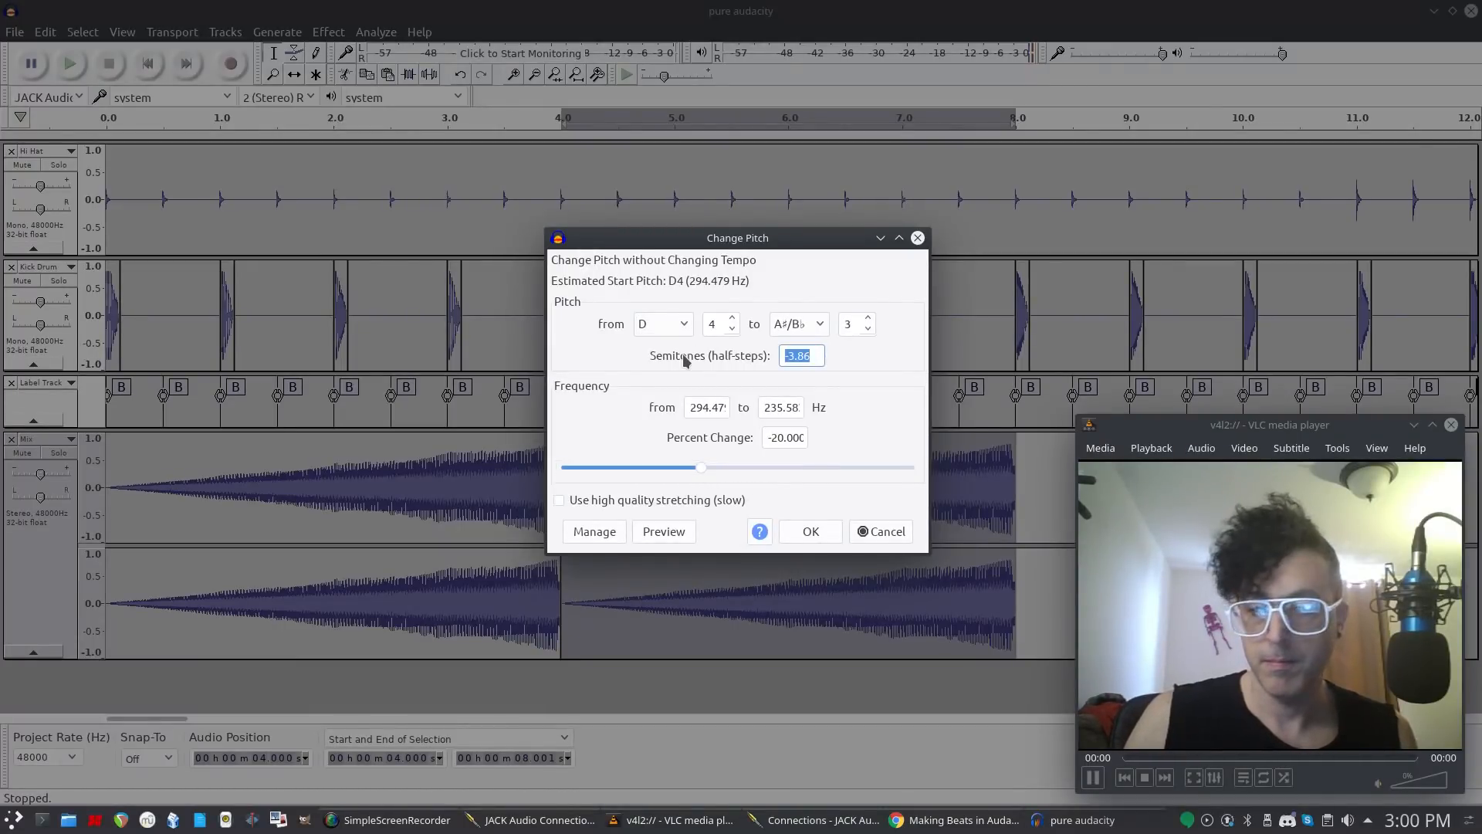
pyautogui.click(811, 531)
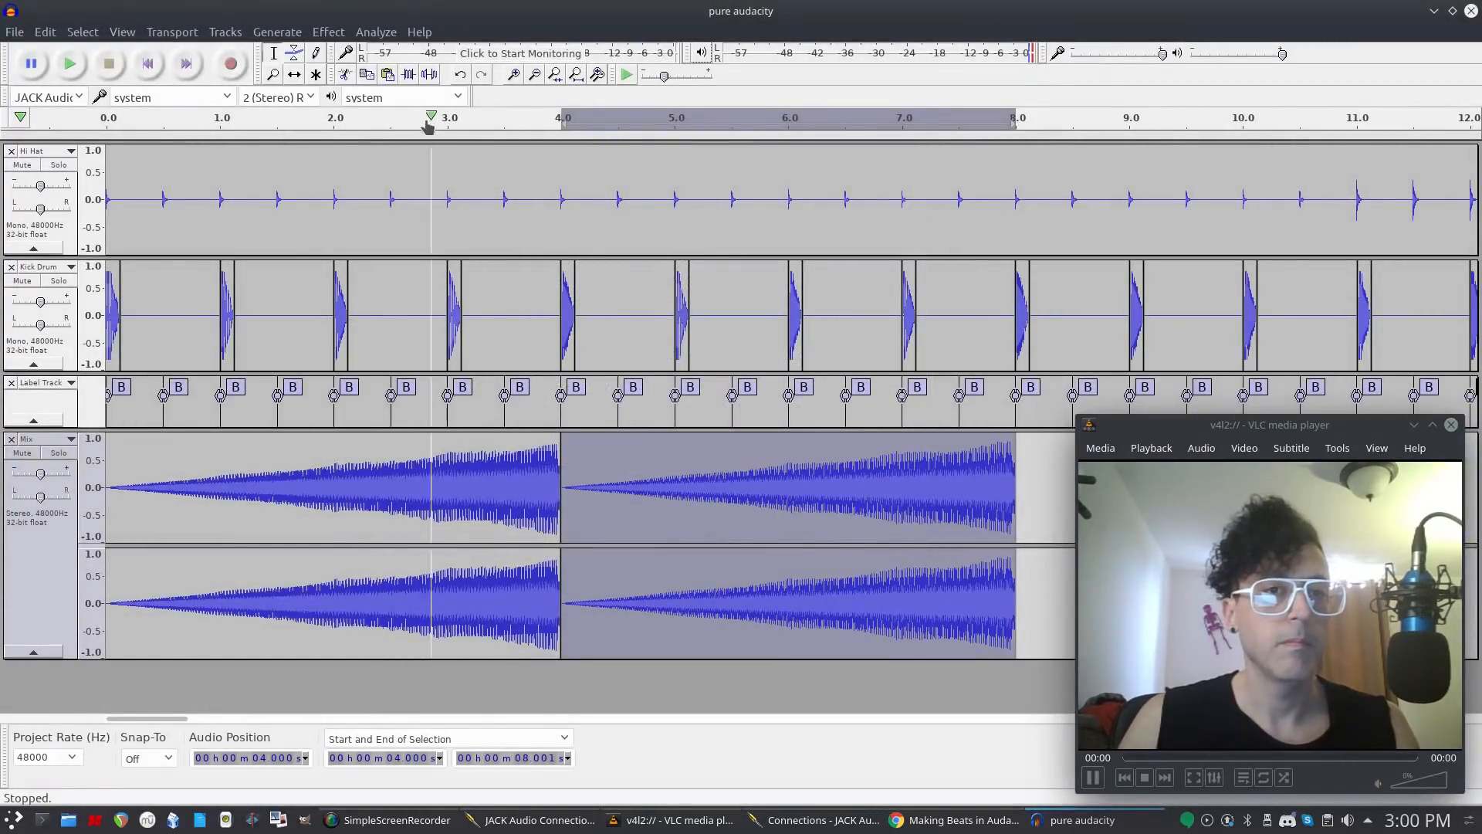
# Play both tone clips together with the drum tracks from the project start and stop playback.
pyautogui.click(146, 68)
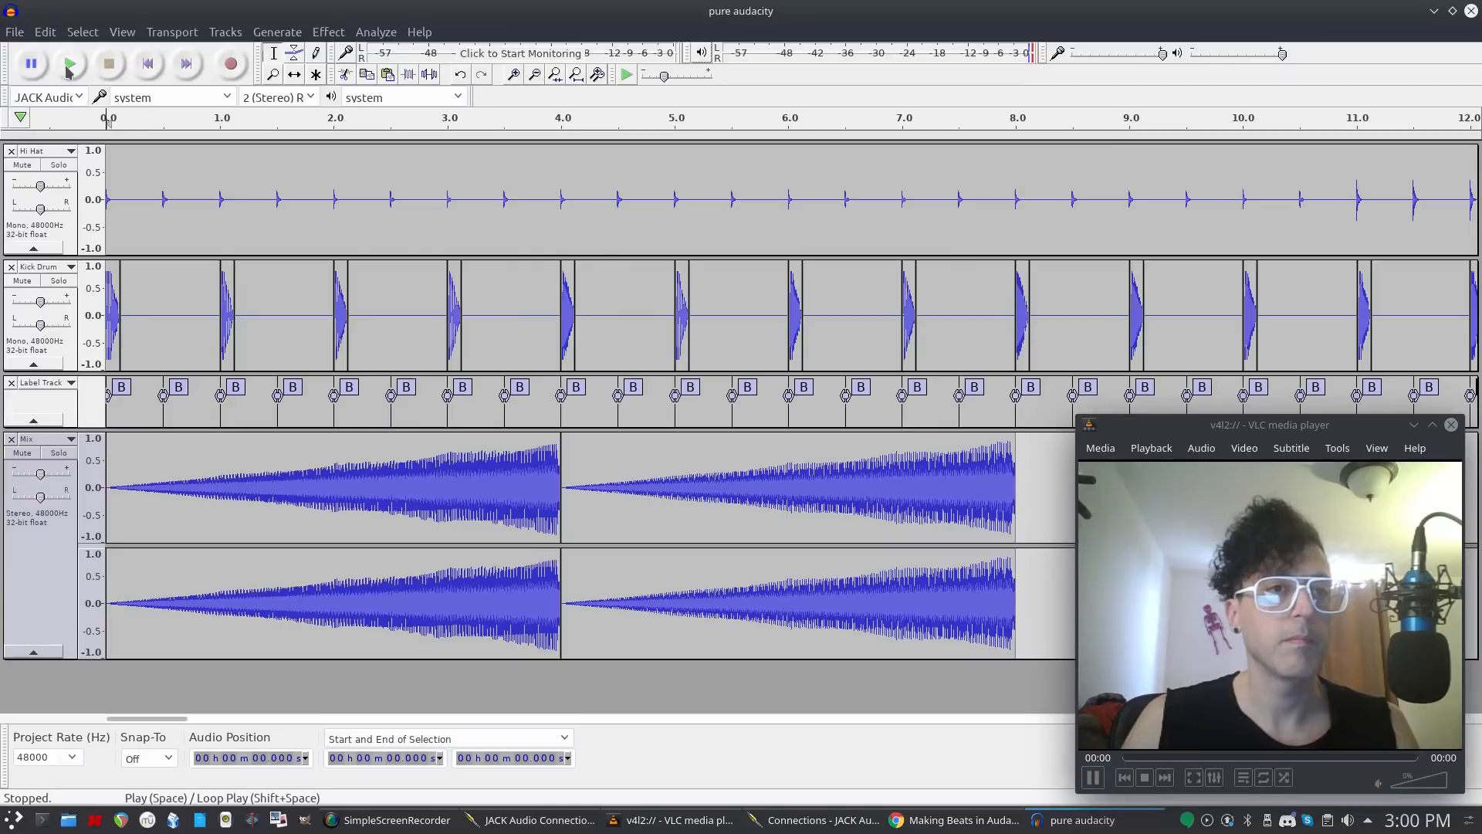
pyautogui.click(69, 68)
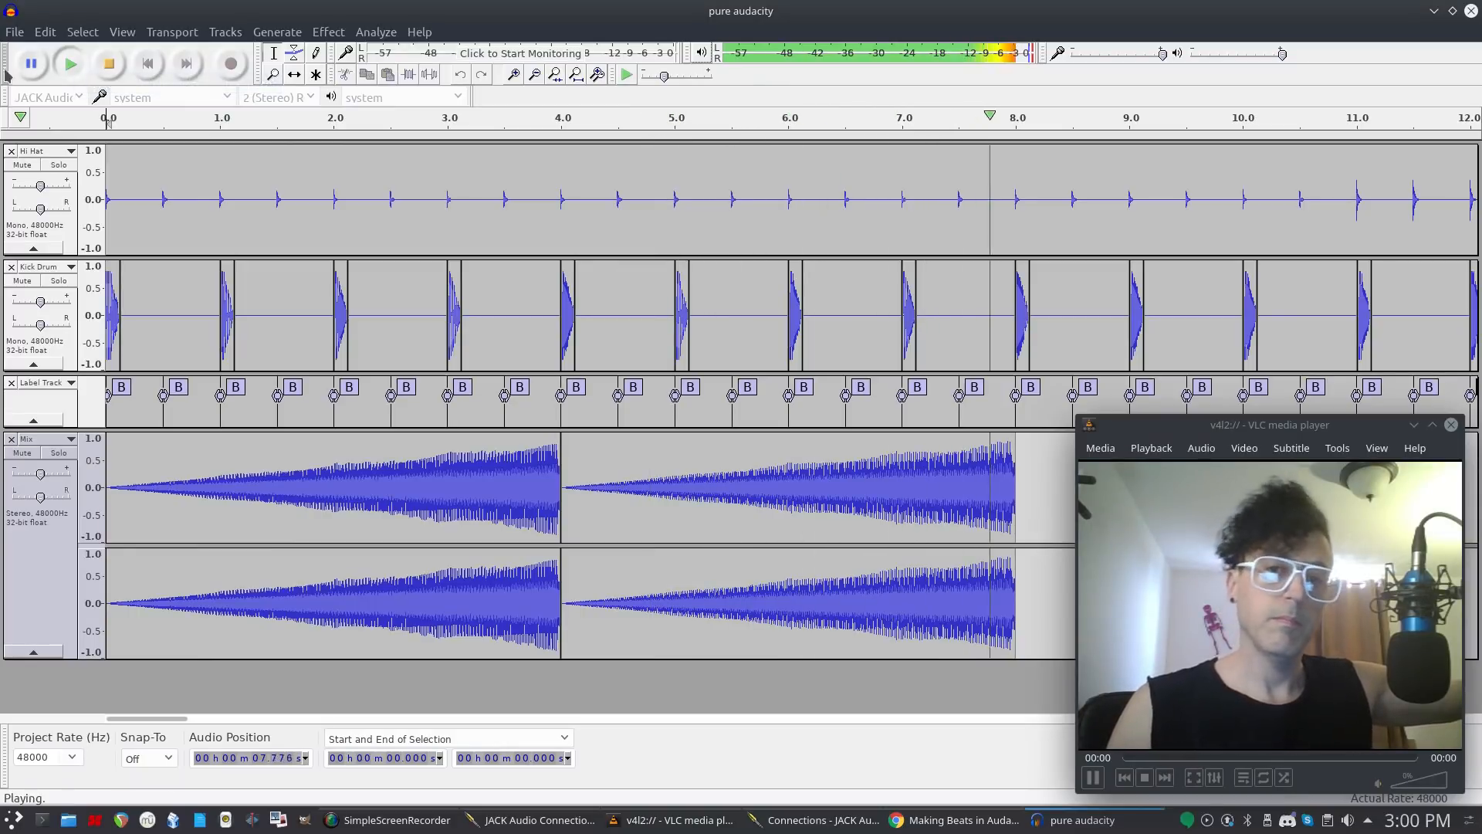
pyautogui.press('space')
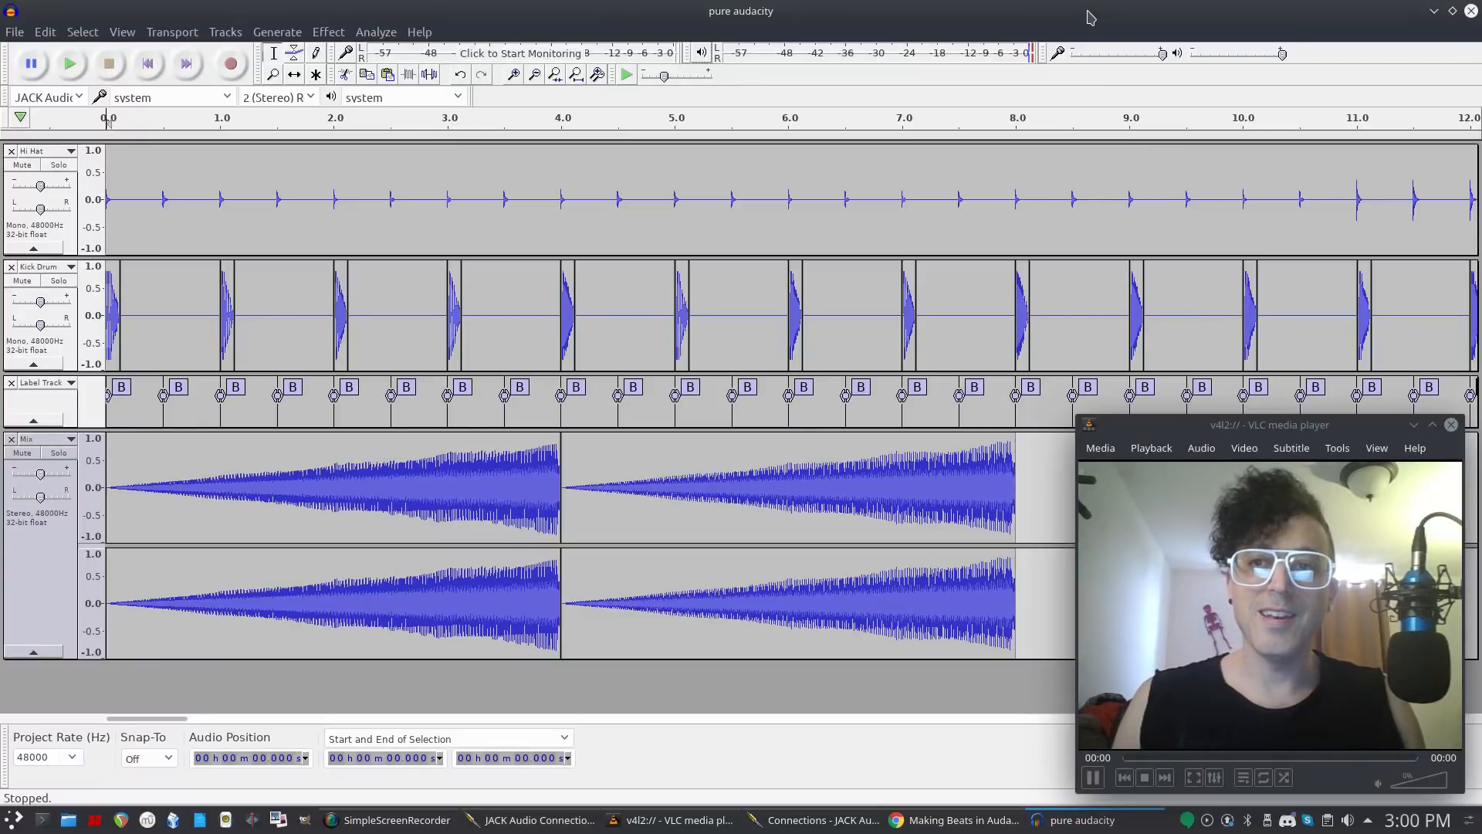
# Move the VLC window clear of the Mix track's end and place the cursor at the second tone clip's end, 8.001 seconds.
pyautogui.moveTo(1197, 427); pyautogui.dragTo(155, 64)
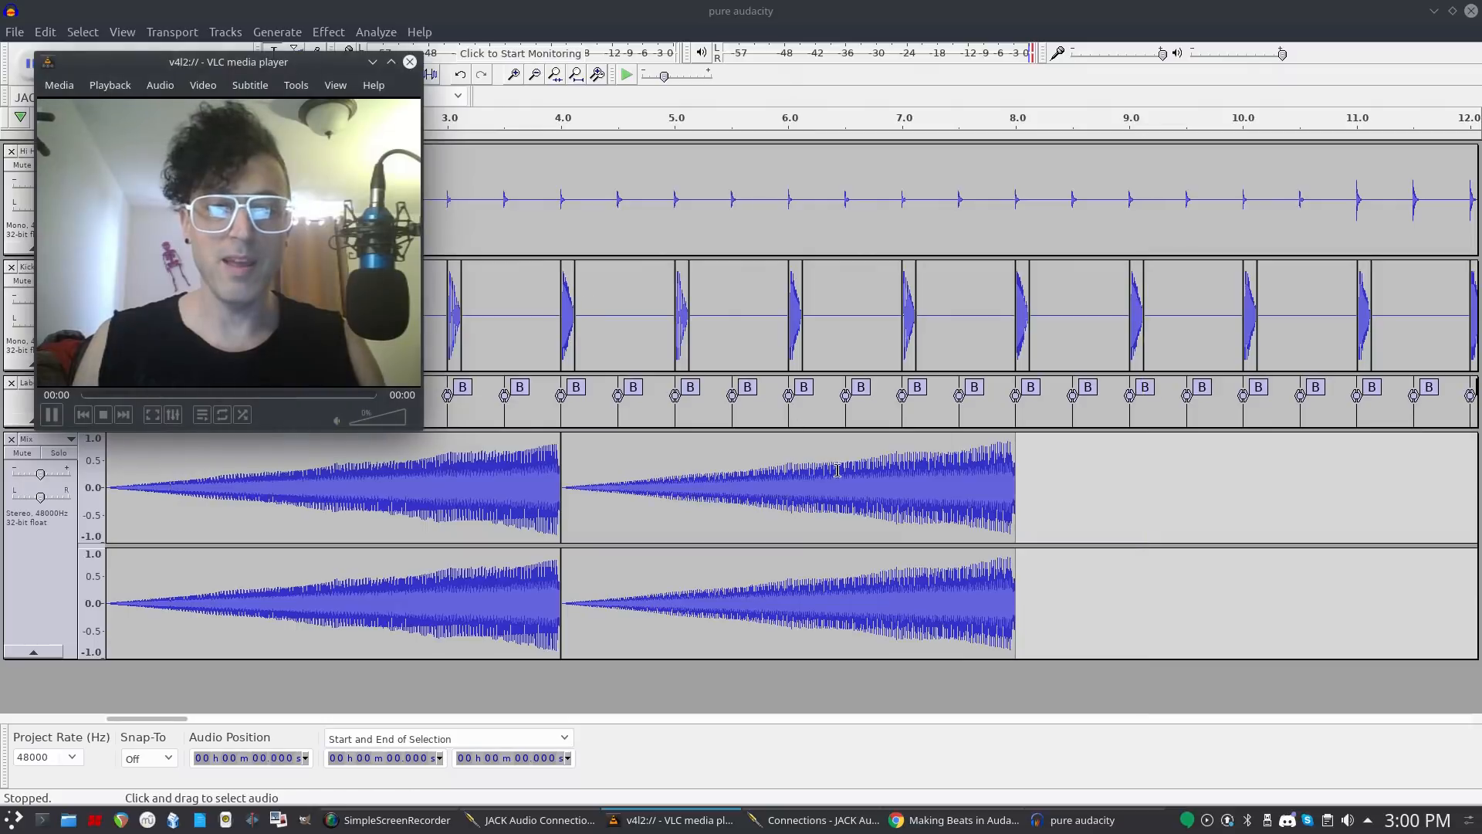
pyautogui.doubleClick(615, 498)
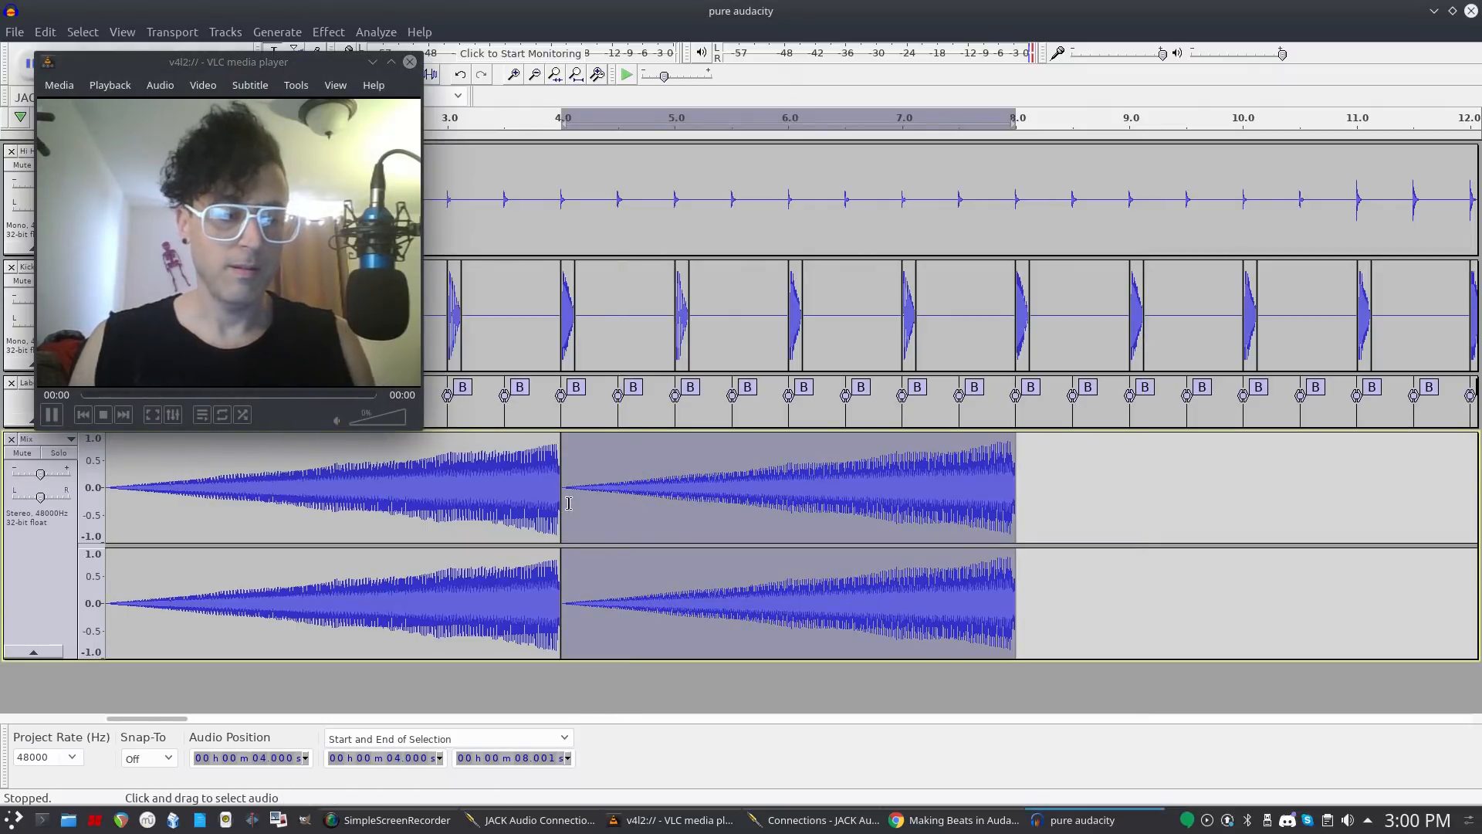
pyautogui.click(1012, 477)
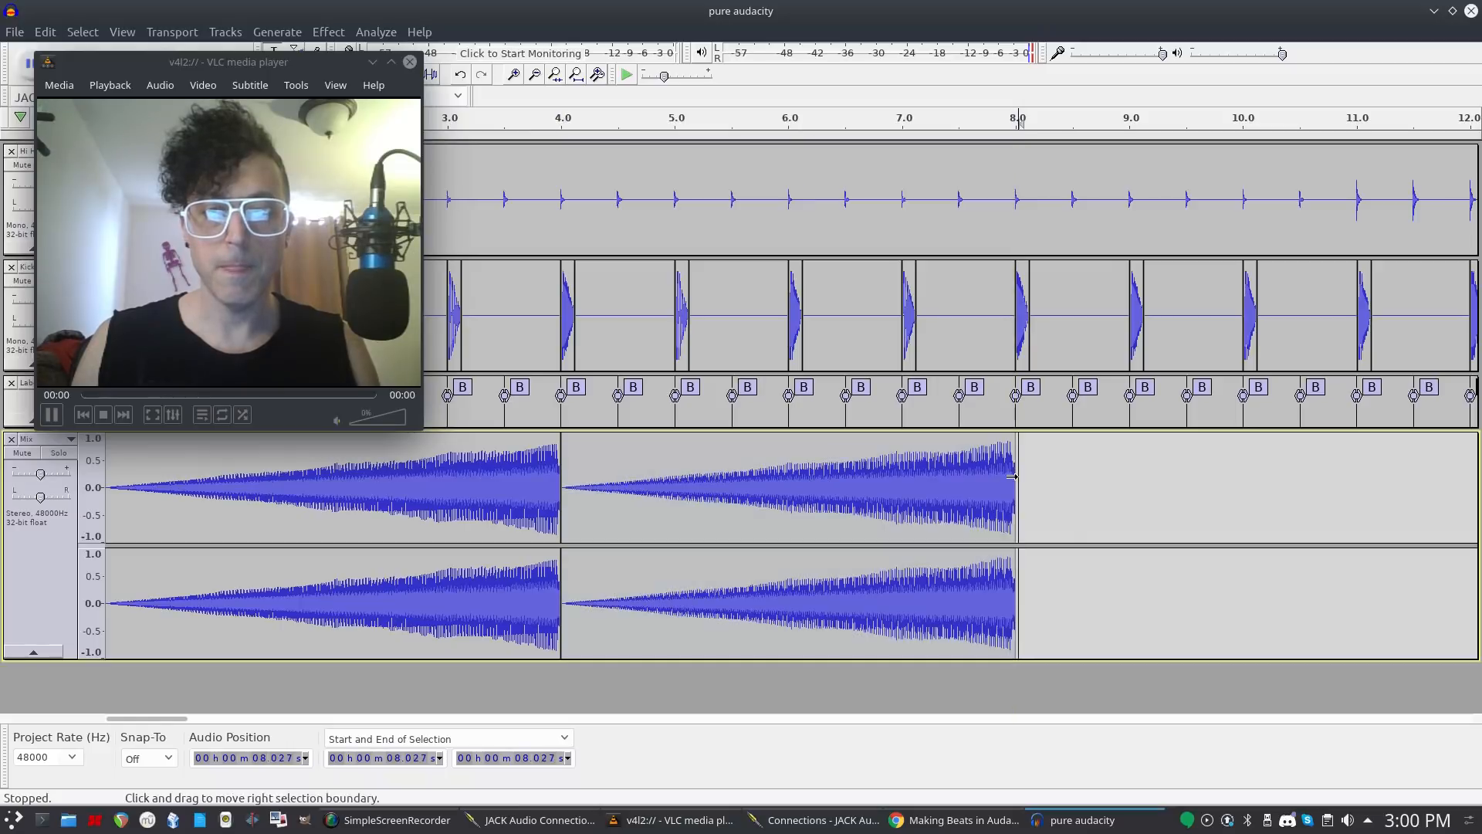
pyautogui.click(1015, 479)
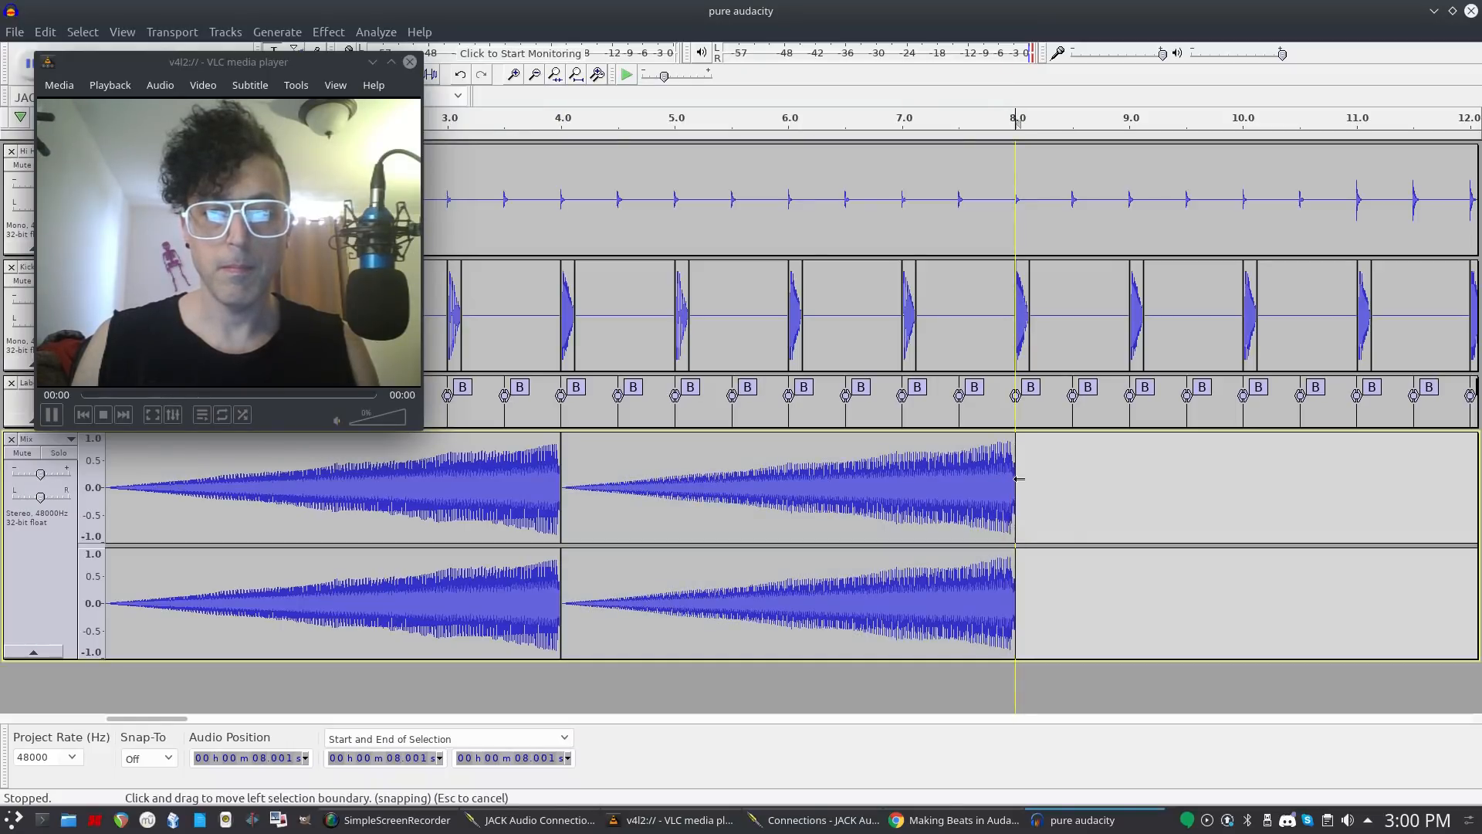
# Paste the copied clip at 8 s on the Mix track and raise its pitch by 3 semitones with Change Pitch.
pyautogui.hotkey('ctrl', 'v')
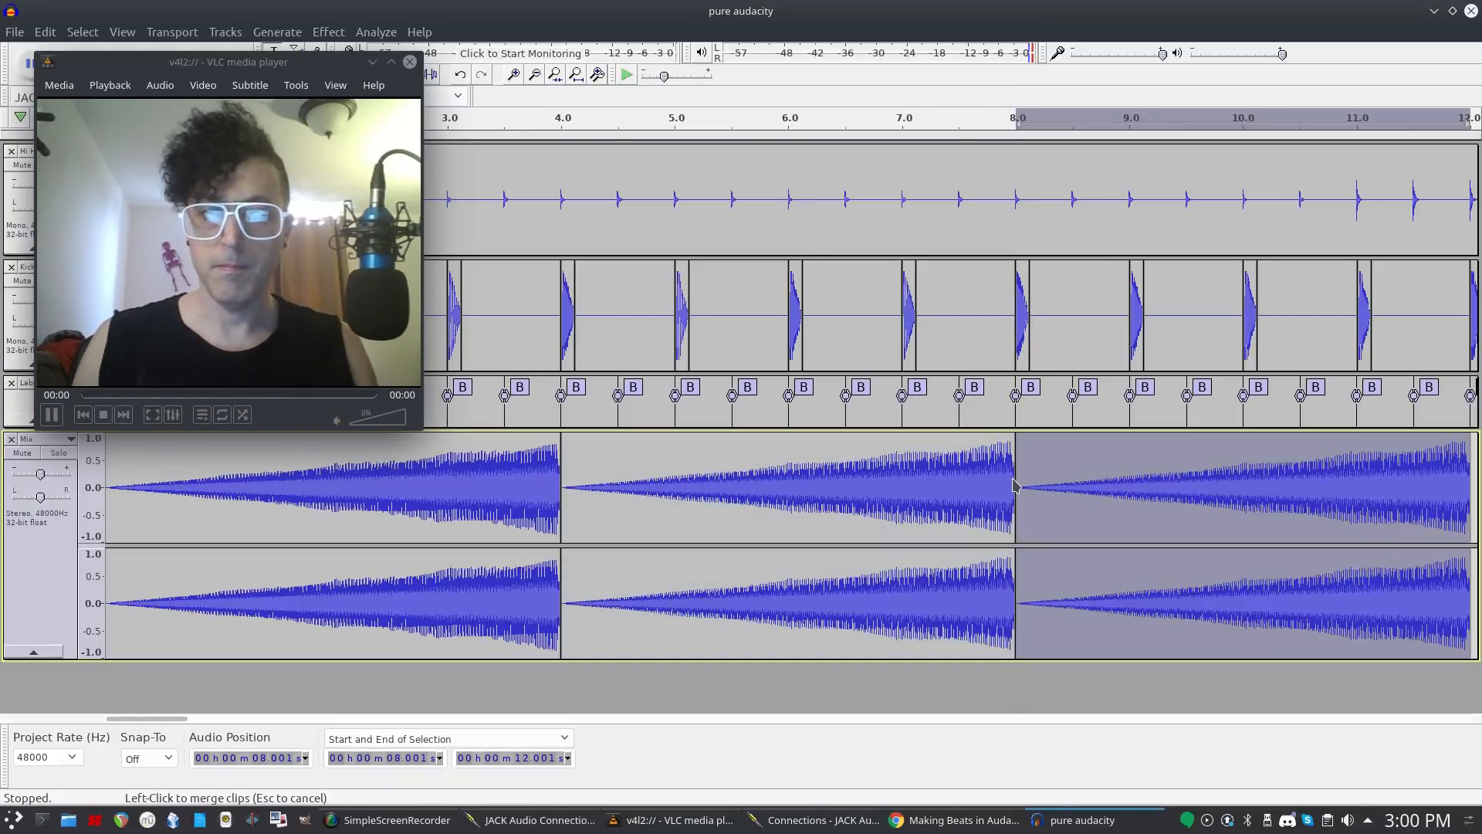
pyautogui.moveTo(331, 64); pyautogui.dragTo(314, 97)
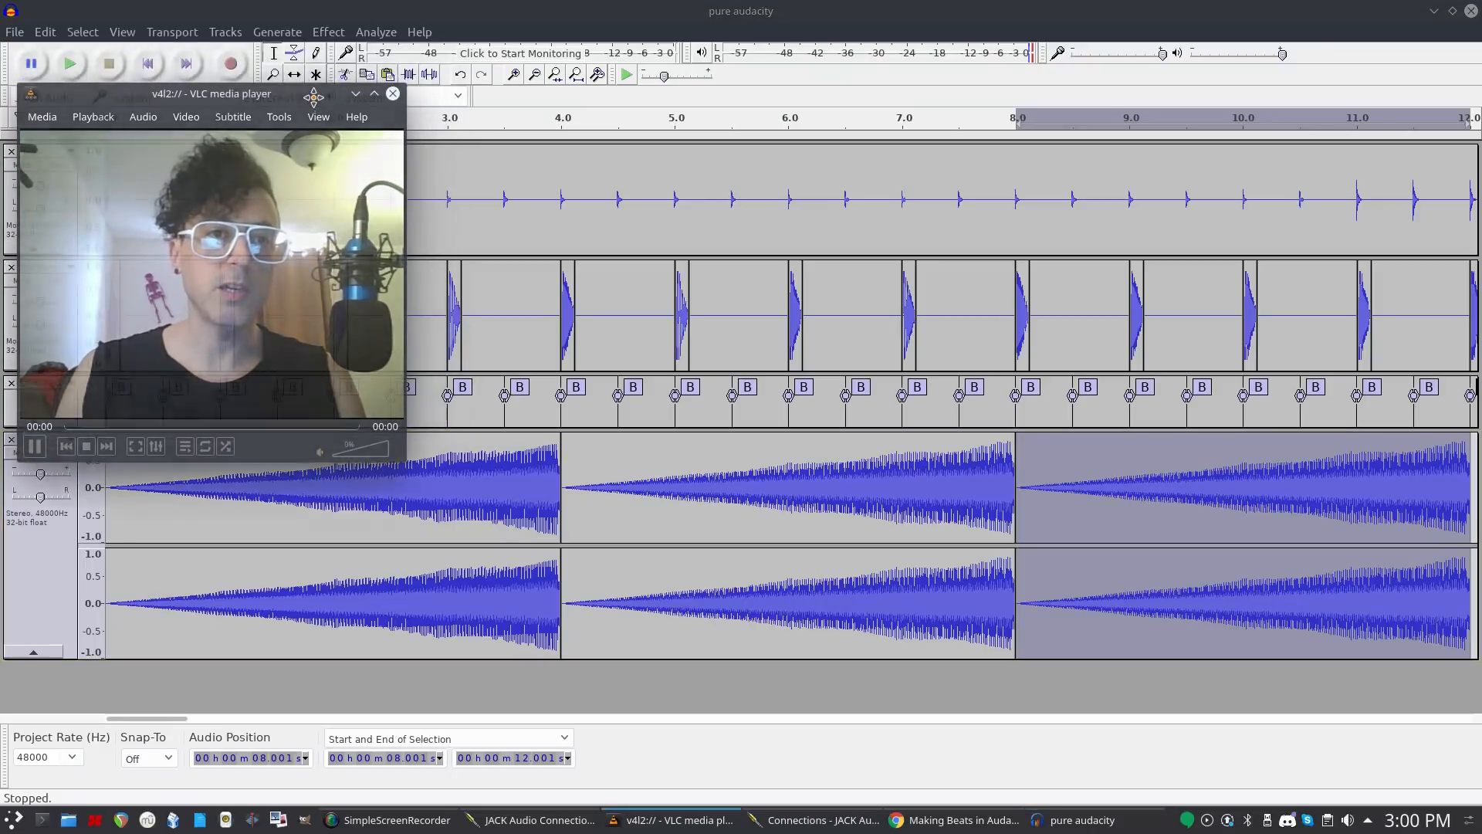
pyautogui.click(334, 33)
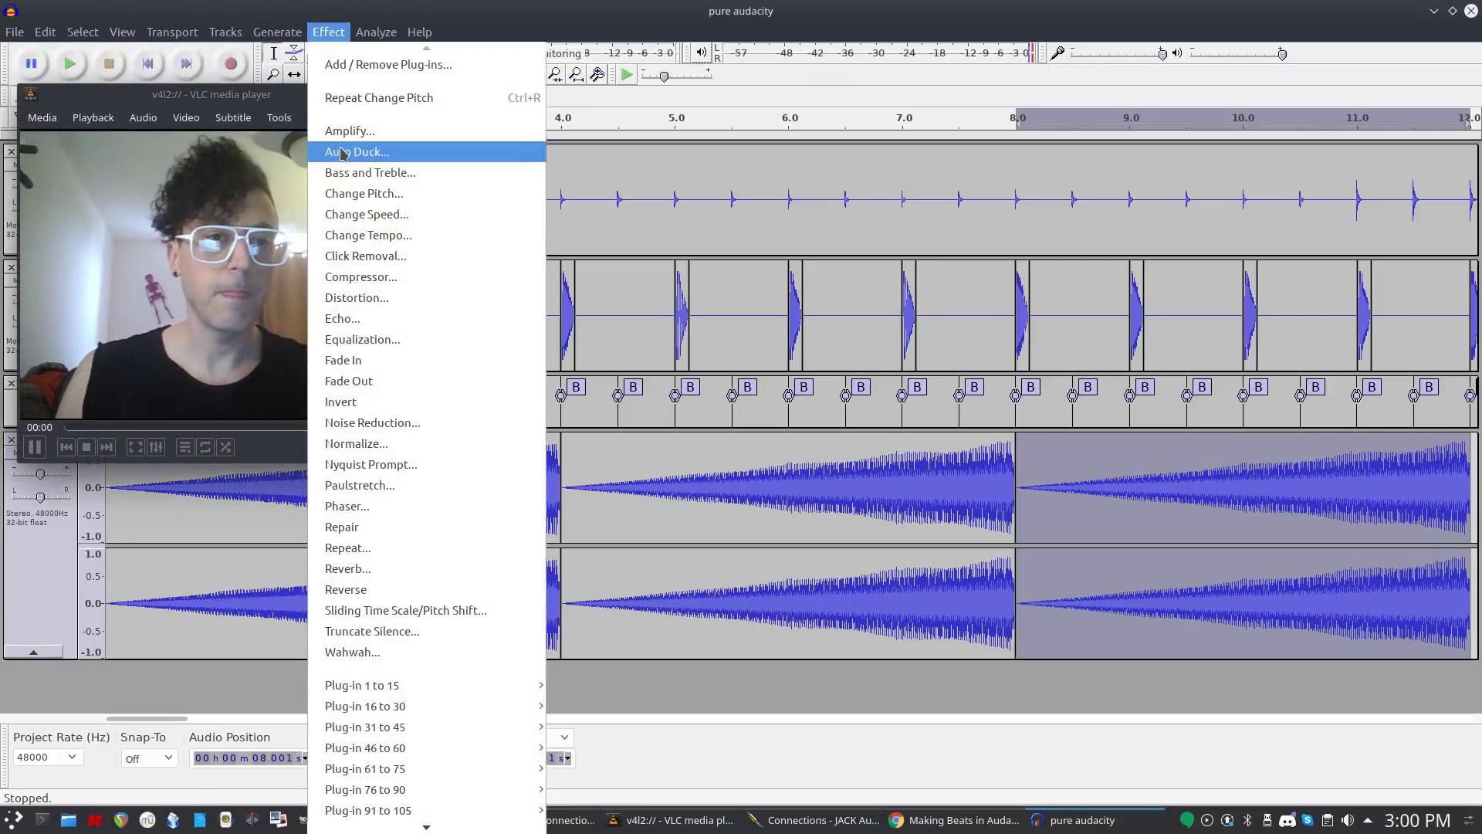
pyautogui.click(378, 203)
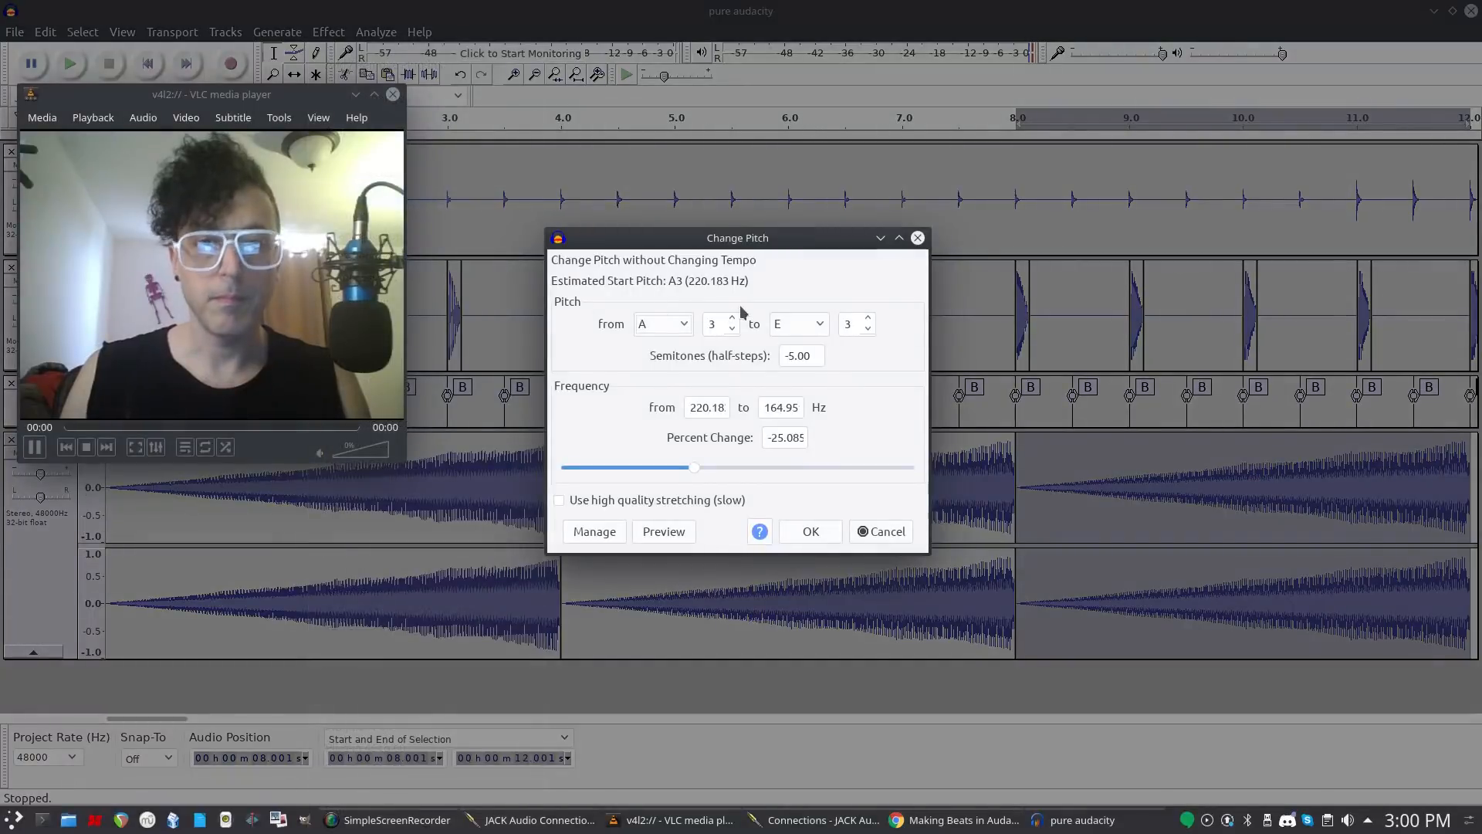
pyautogui.write('3')
pyautogui.click(810, 532)
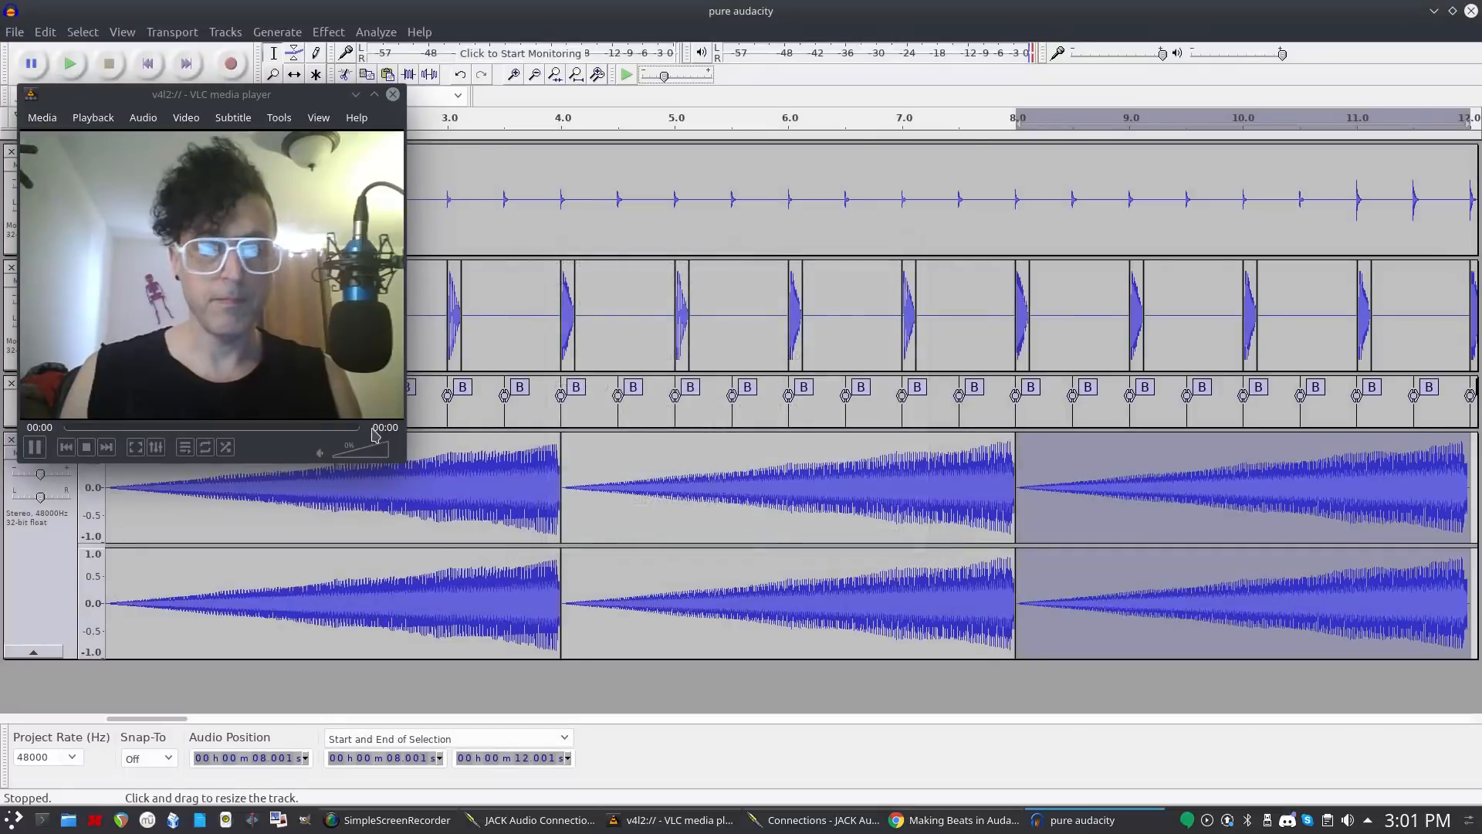
# Play the project from the start to hear the three Mix clips against the drums, and return to the beginning.
pyautogui.moveTo(300, 101); pyautogui.dragTo(1288, 182)
pyautogui.click(158, 61)
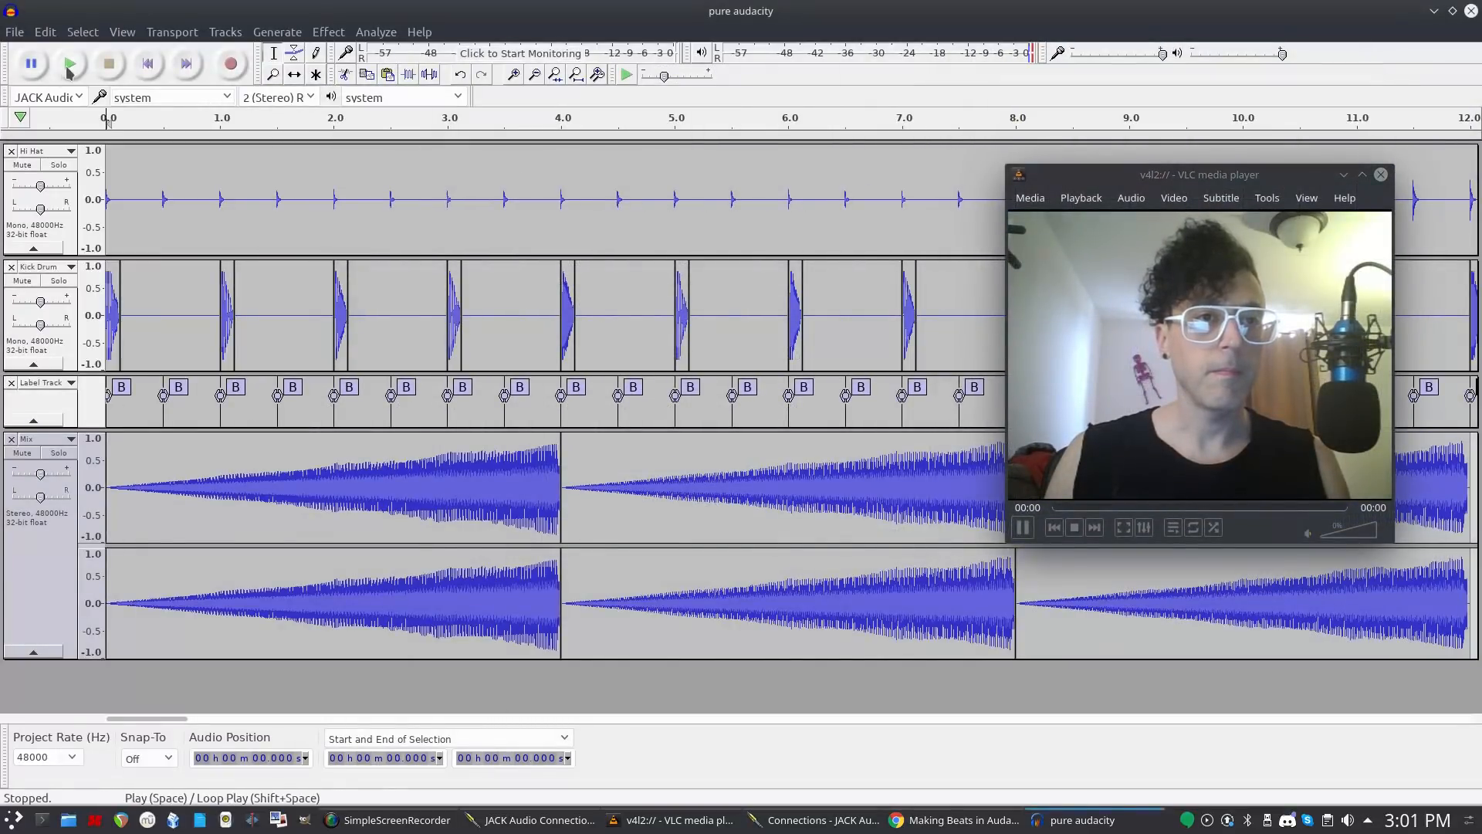
pyautogui.click(69, 68)
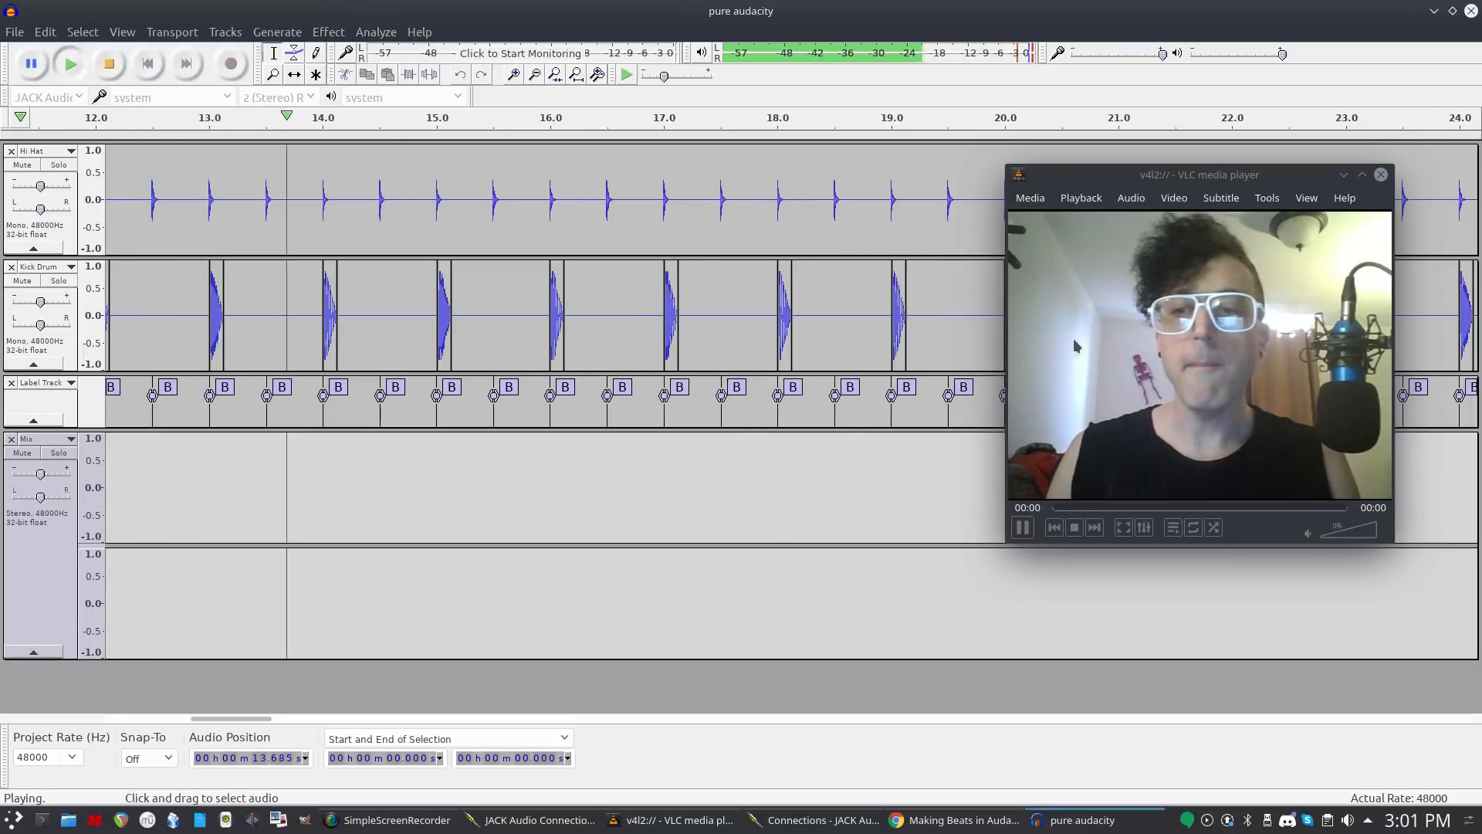
pyautogui.press('space')
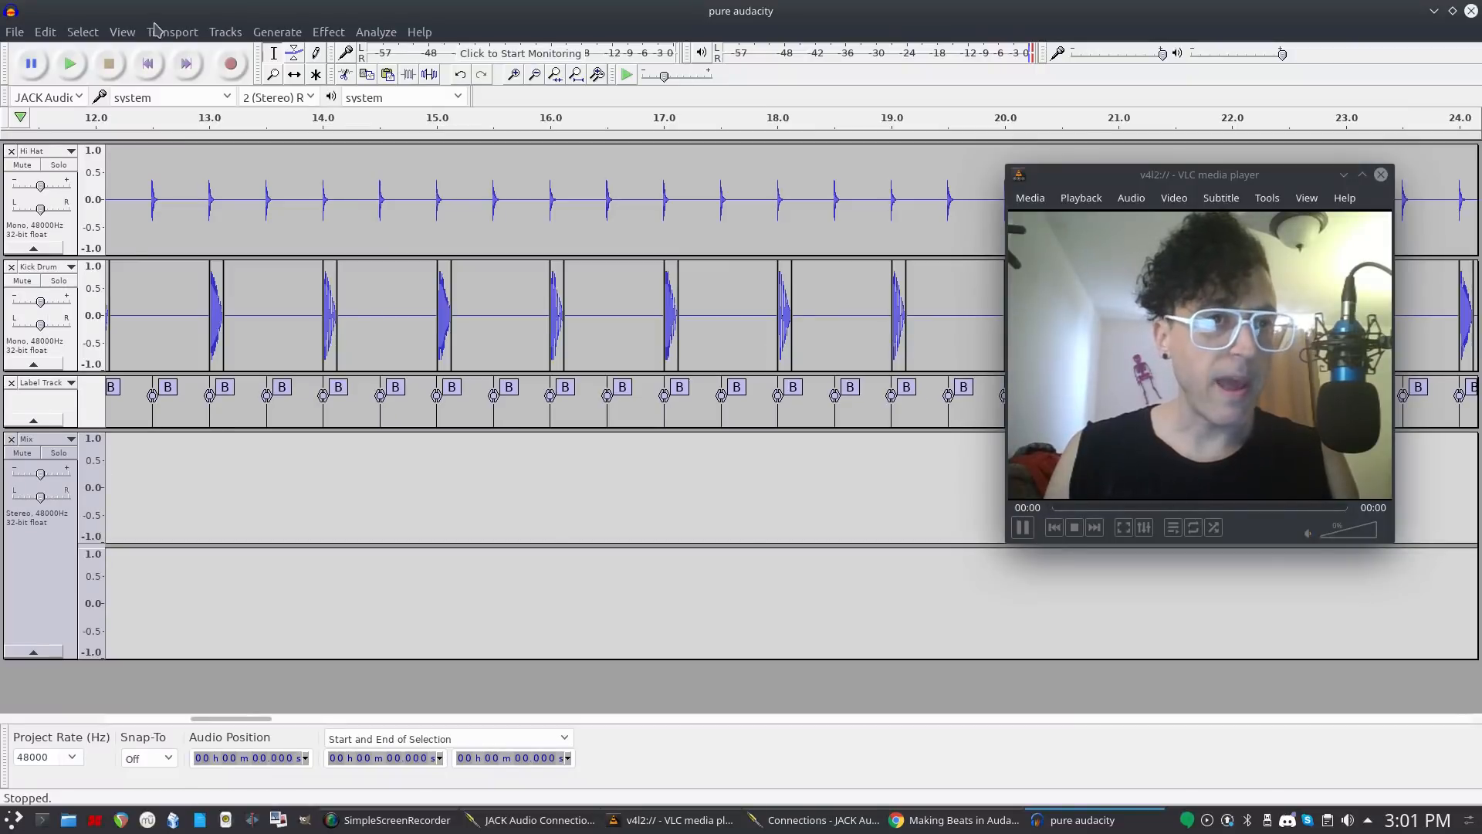
pyautogui.click(148, 63)
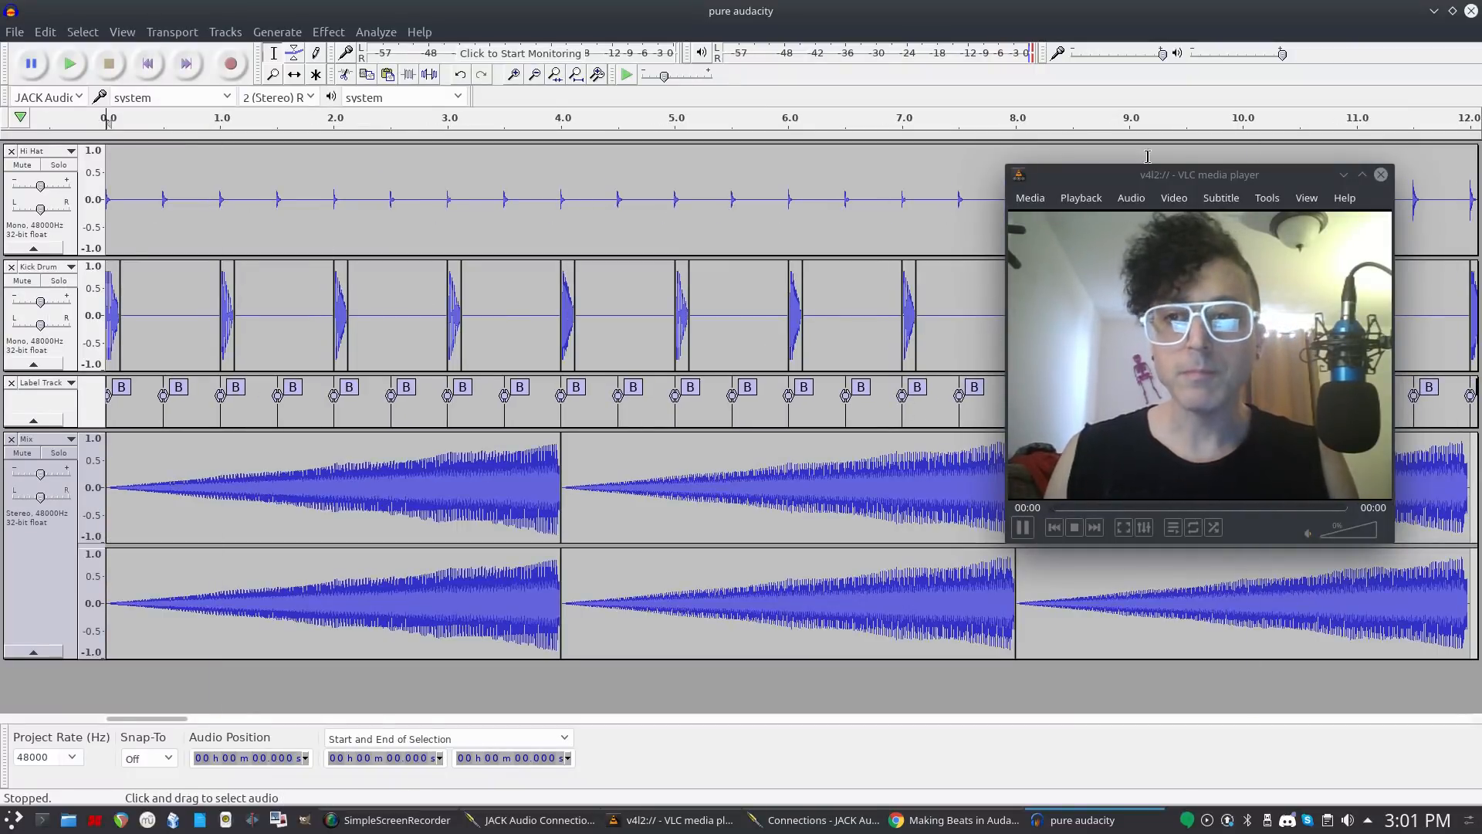
# Paste the copied clip again on the Mix track, directly after the third clip at about 12 s.
pyautogui.moveTo(1158, 184); pyautogui.dragTo(791, 91)
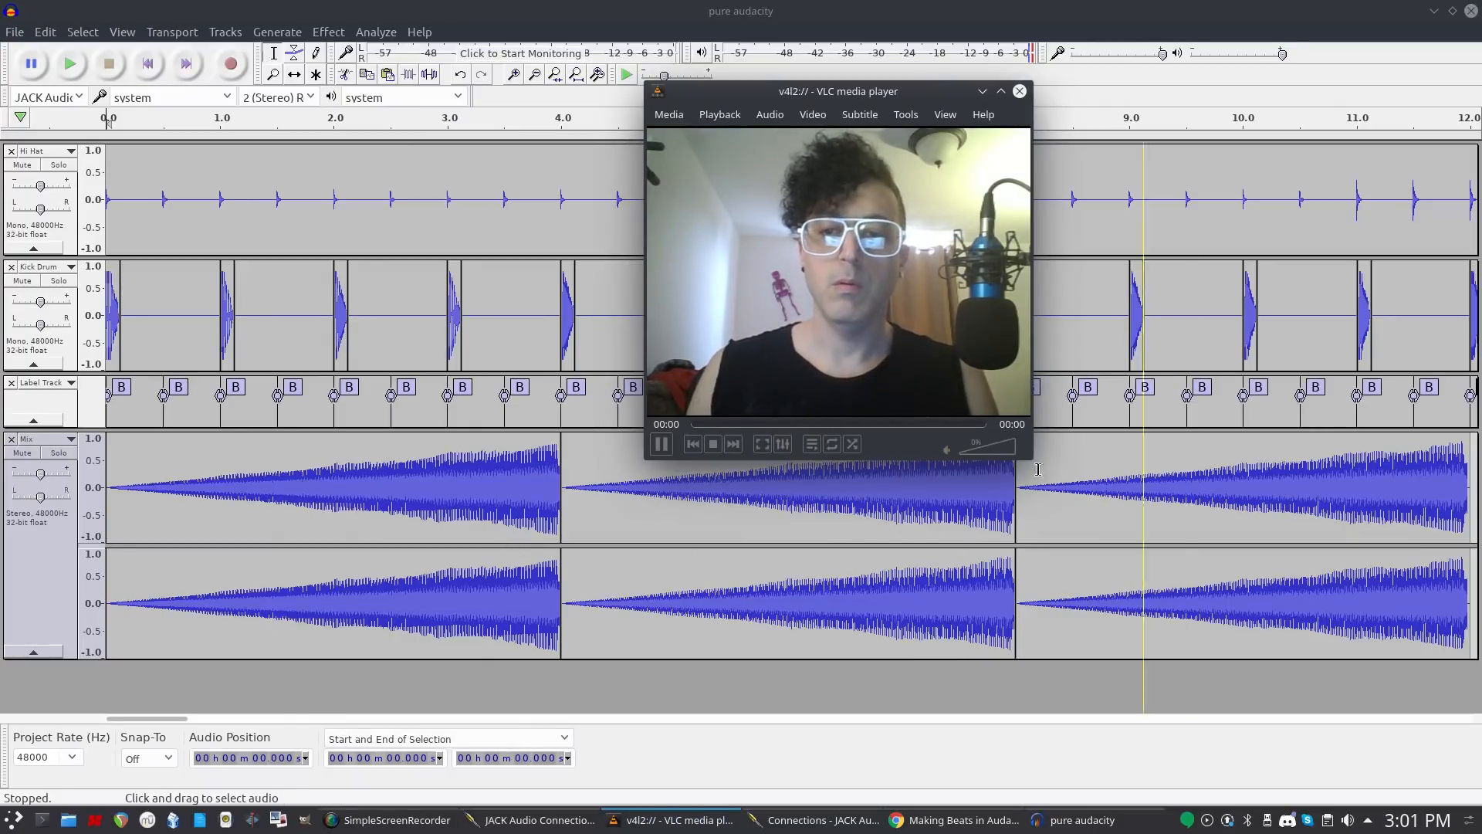
pyautogui.doubleClick(859, 505)
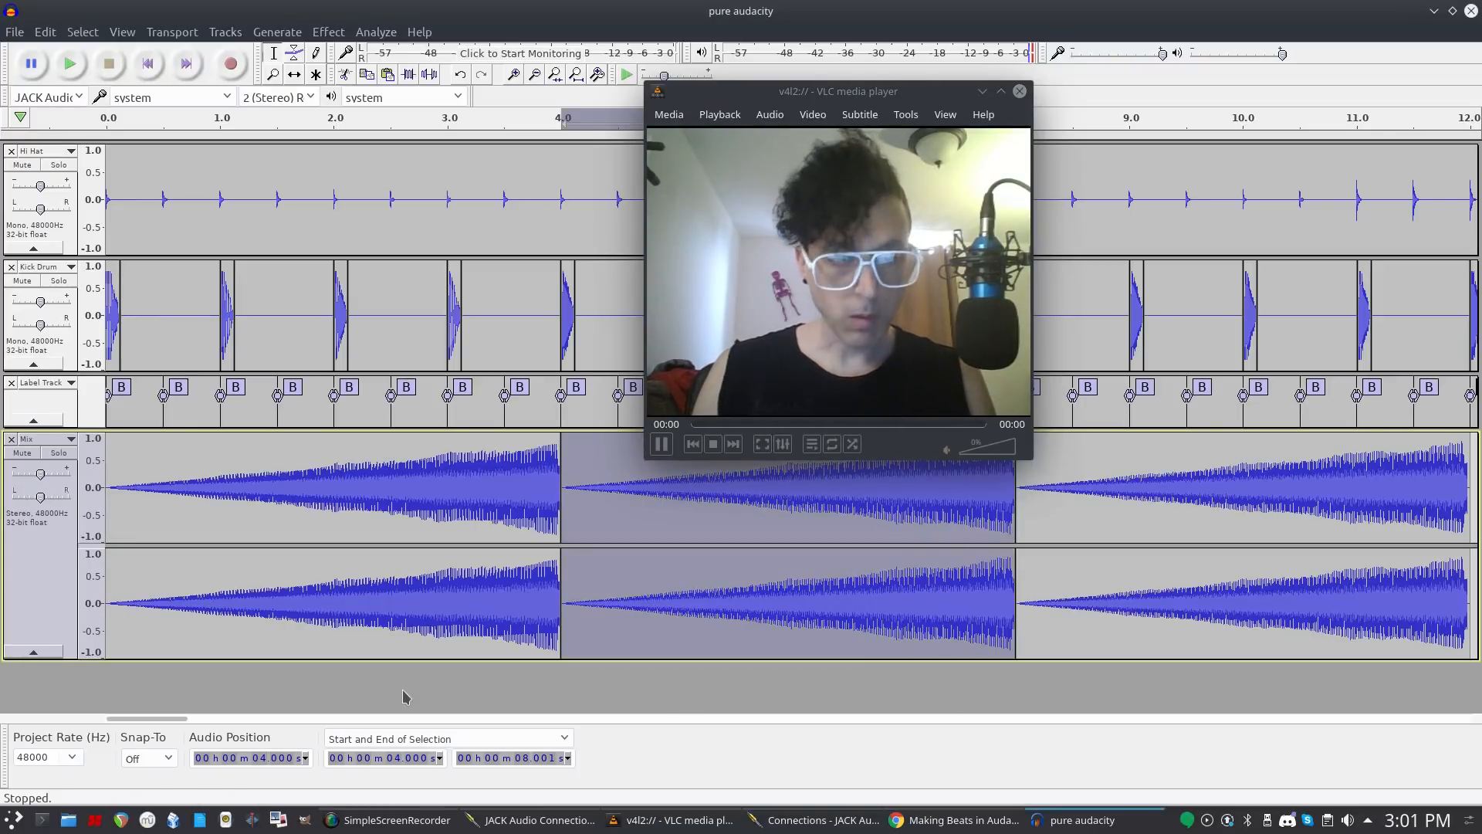
pyautogui.moveTo(175, 723); pyautogui.dragTo(234, 723)
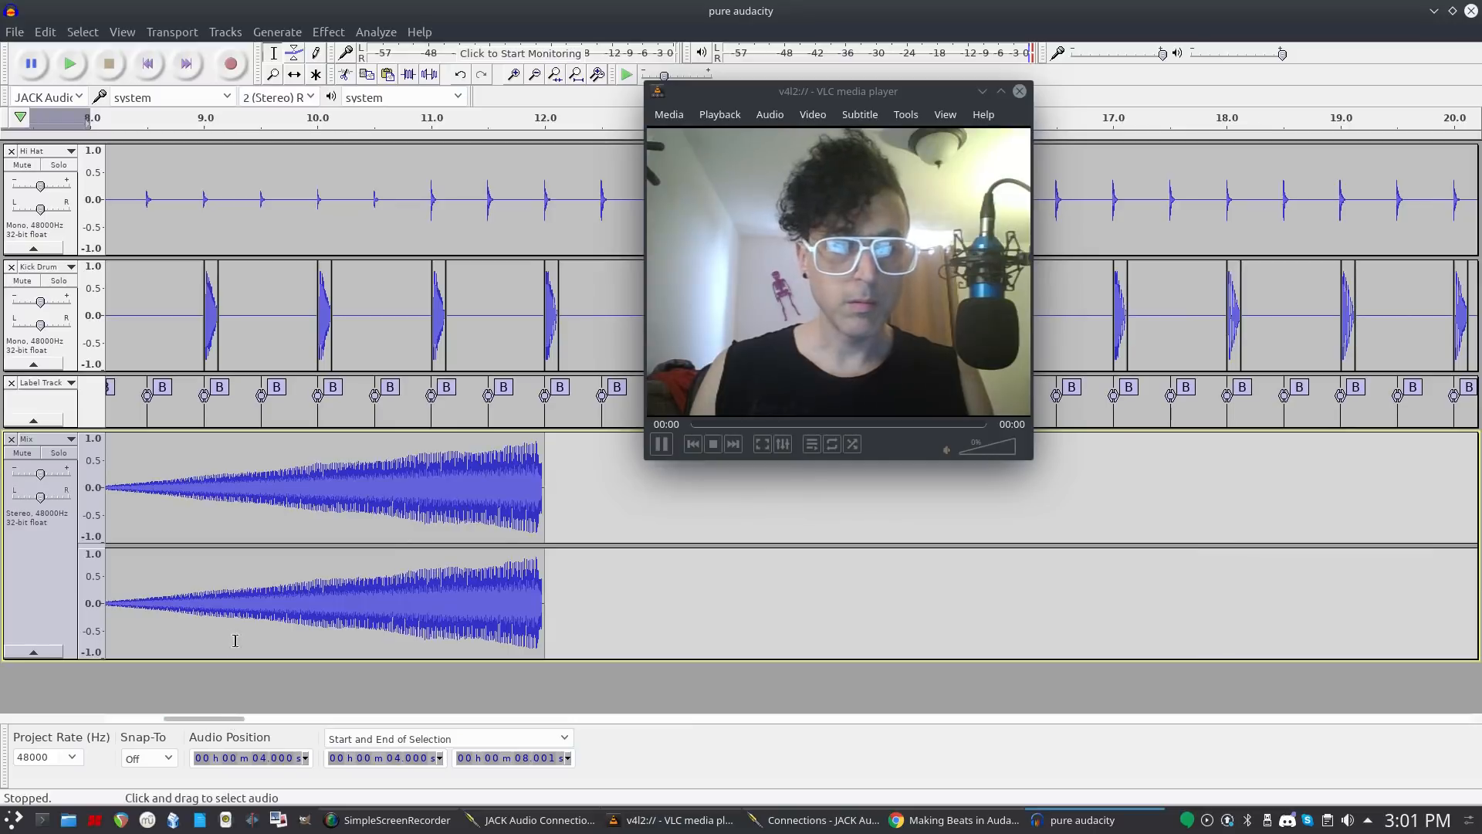
pyautogui.doubleClick(255, 626)
pyautogui.press('Right')
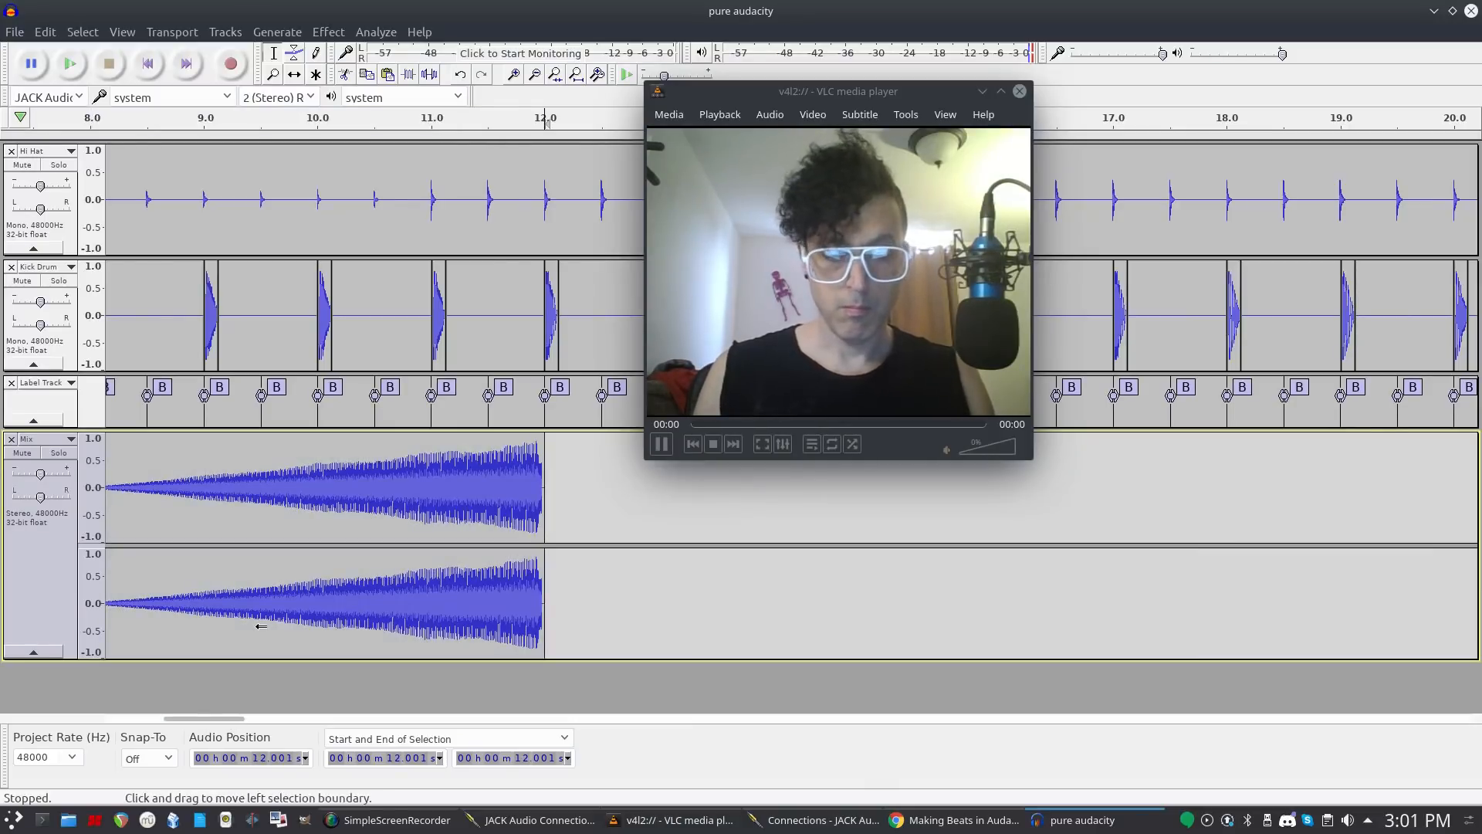
pyautogui.hotkey('ctrl', 'v')
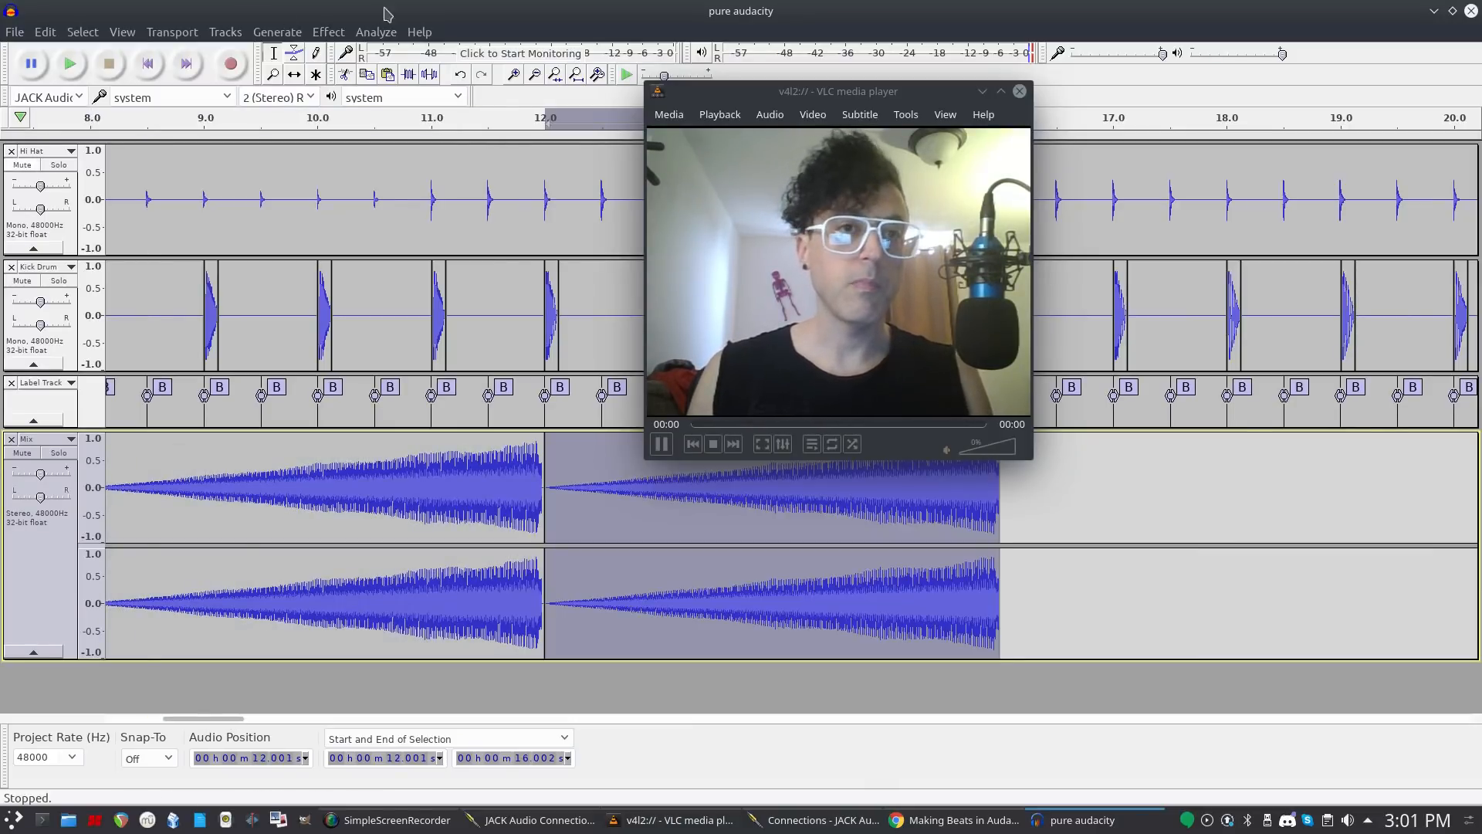
# Lower the pitch of the clip from 12 s to 16 s with Change Pitch, using a negative semitone value.
pyautogui.click(328, 33)
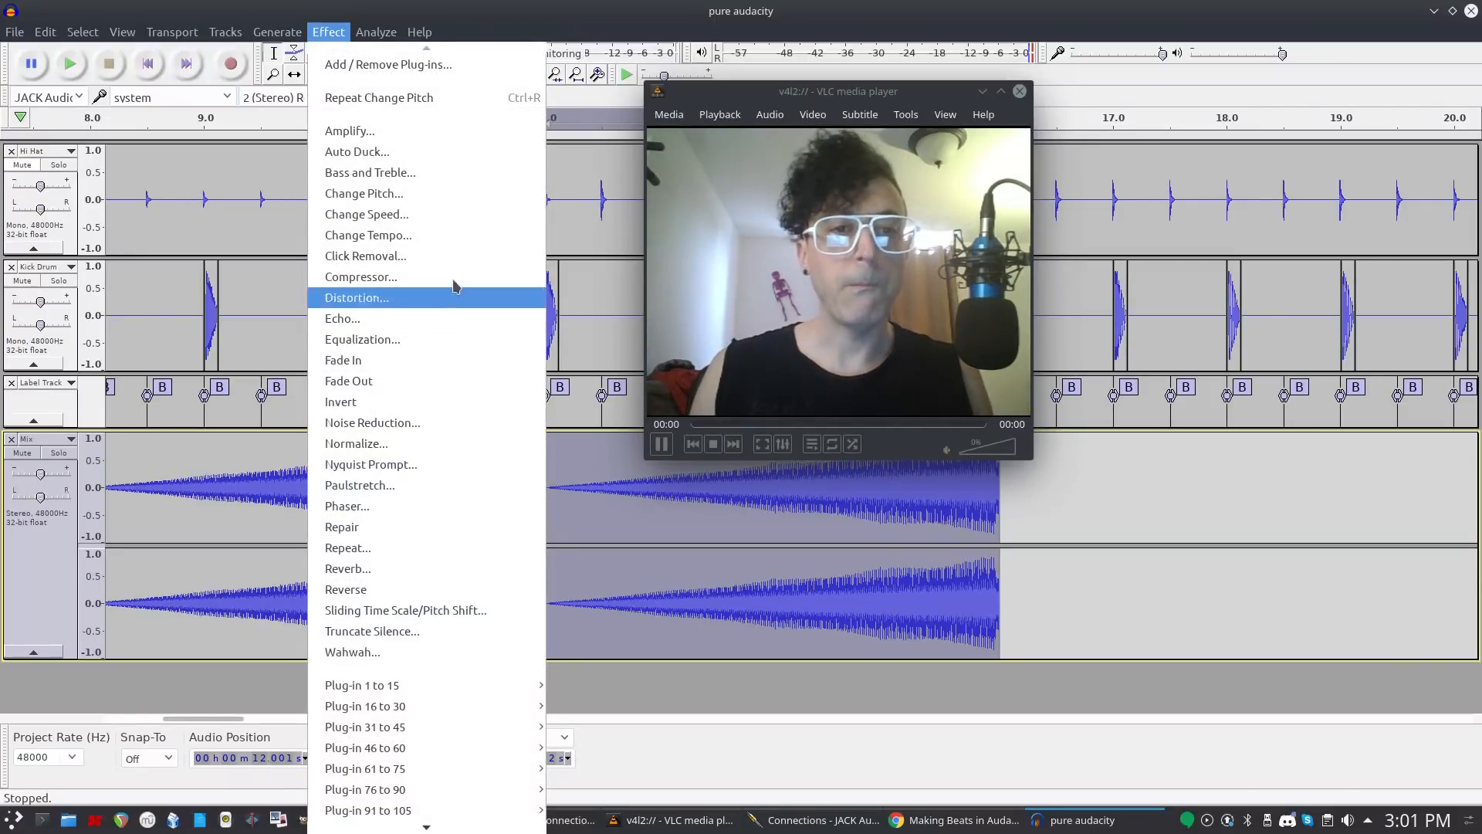
pyautogui.click(432, 193)
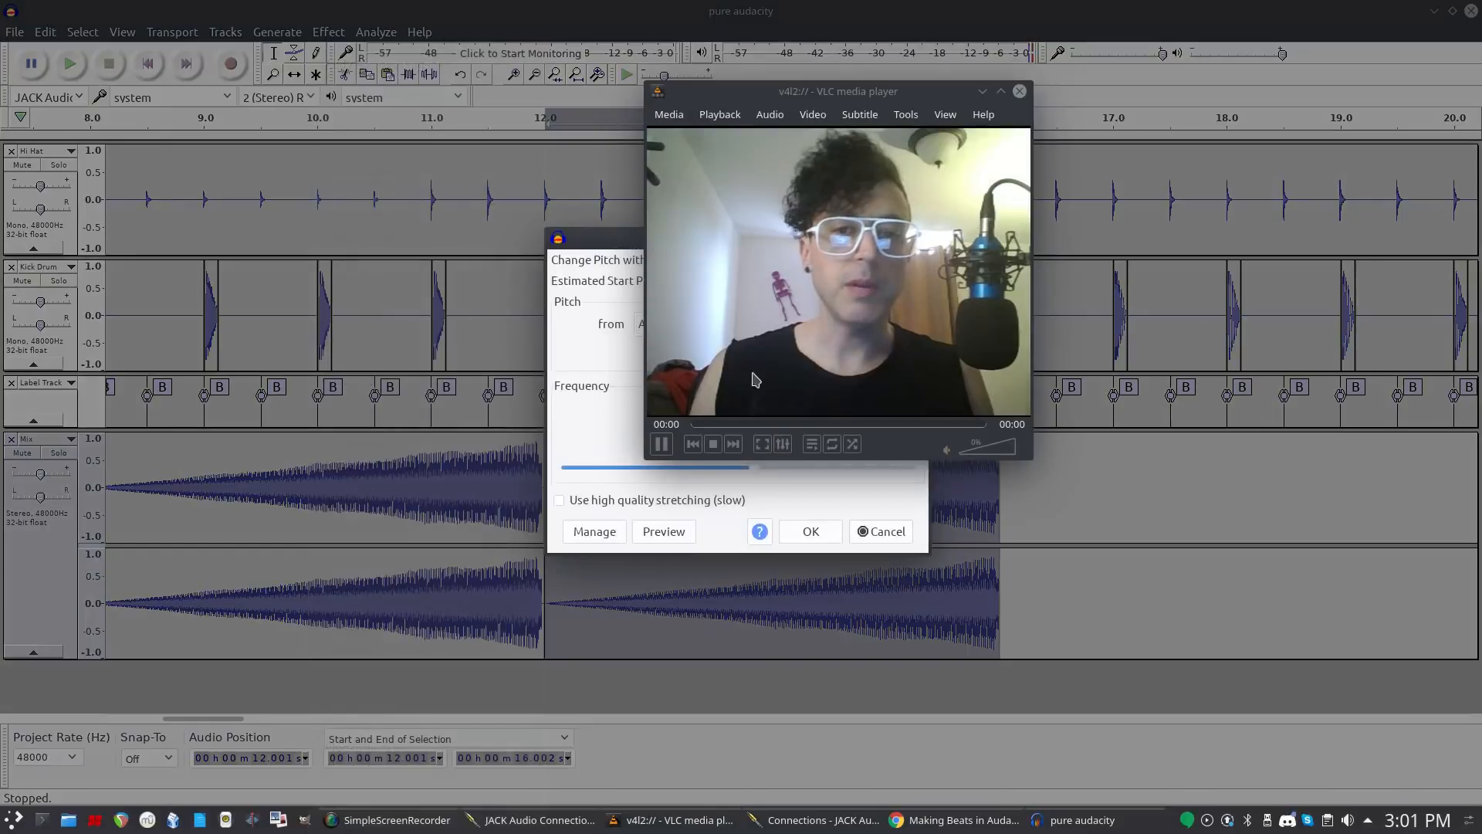
pyautogui.moveTo(627, 235); pyautogui.dragTo(319, 325)
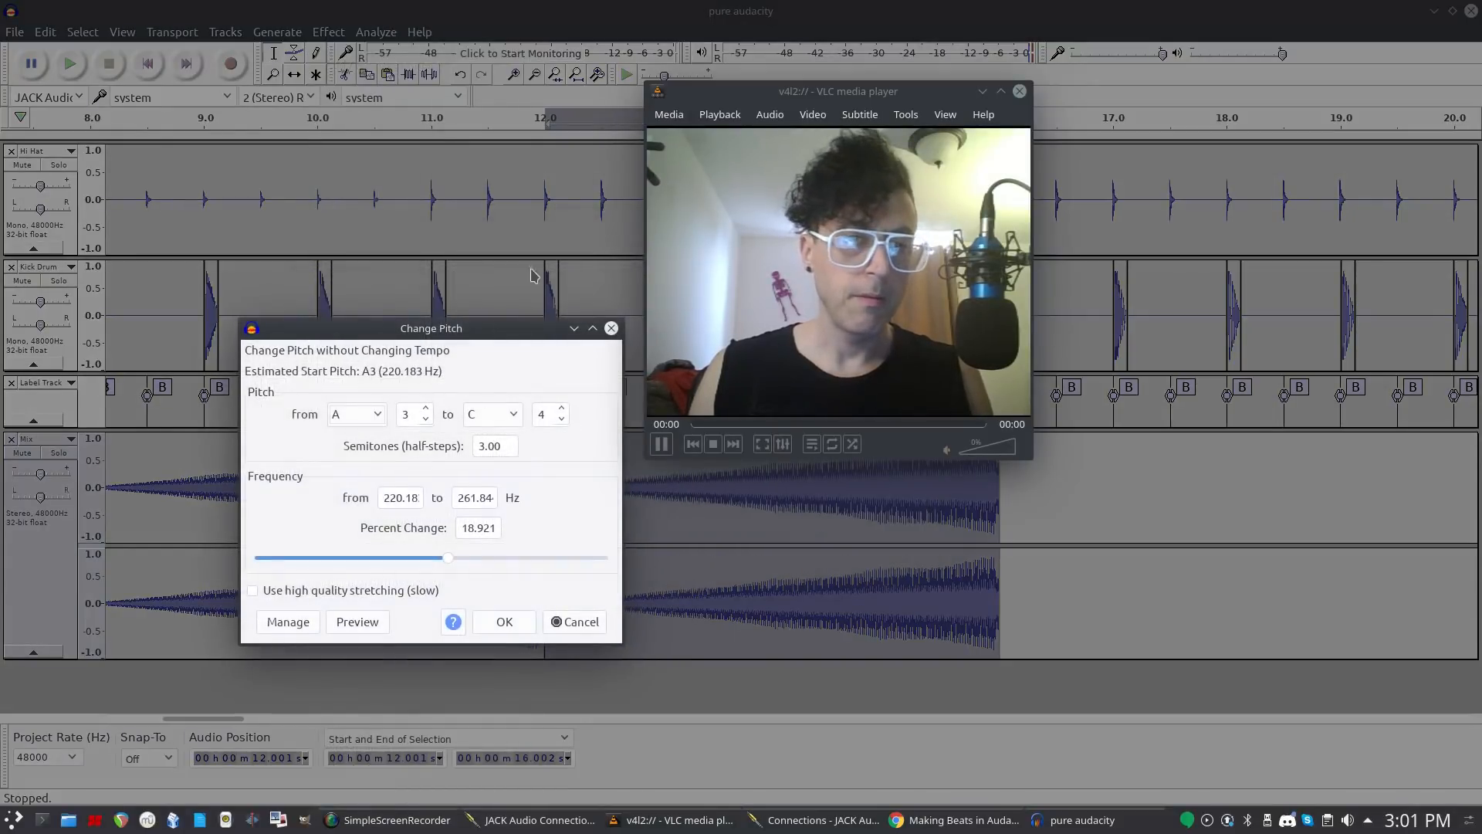
pyautogui.moveTo(802, 92); pyautogui.dragTo(1240, 426)
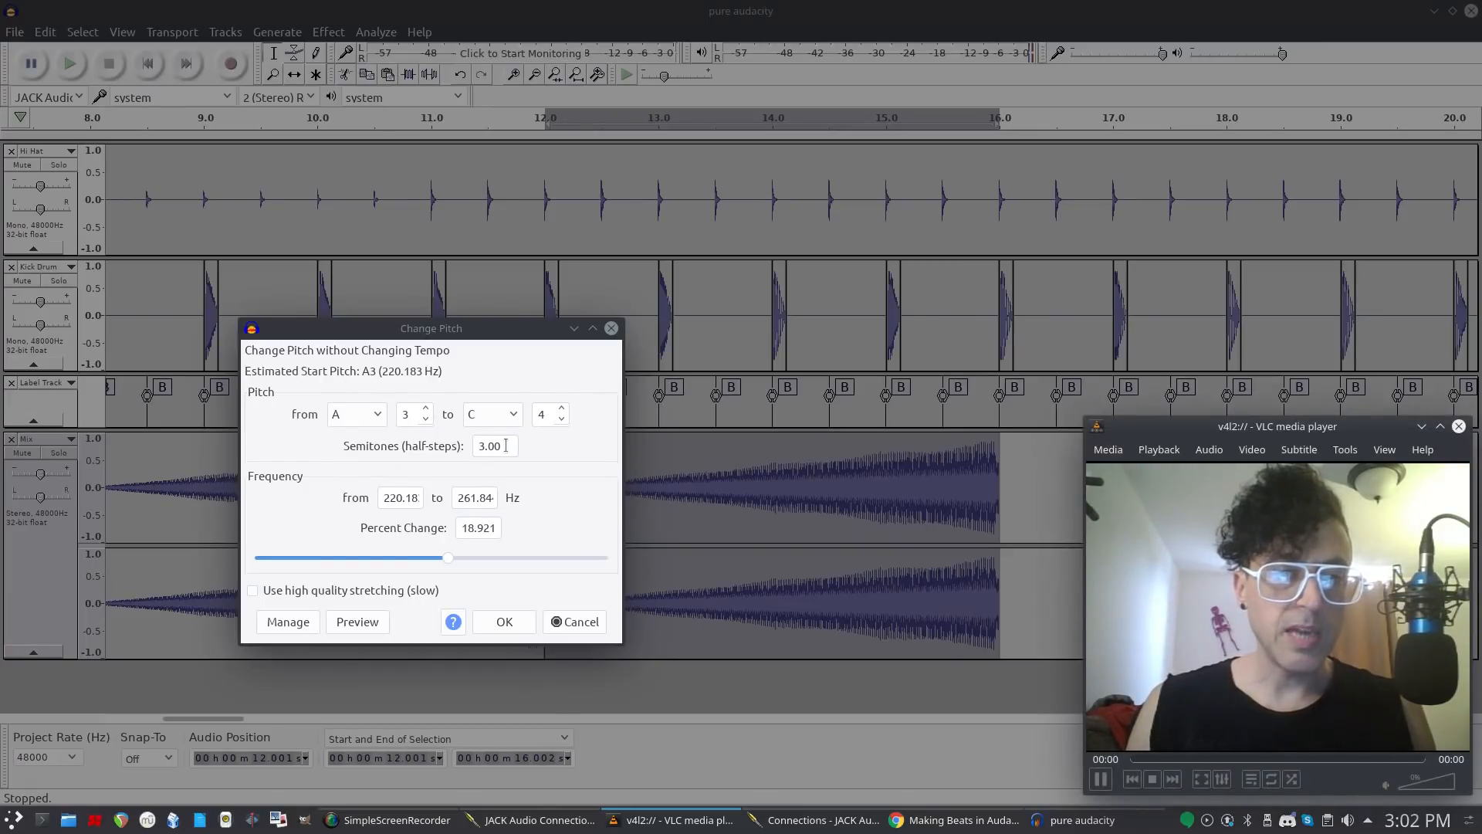
pyautogui.click(482, 445)
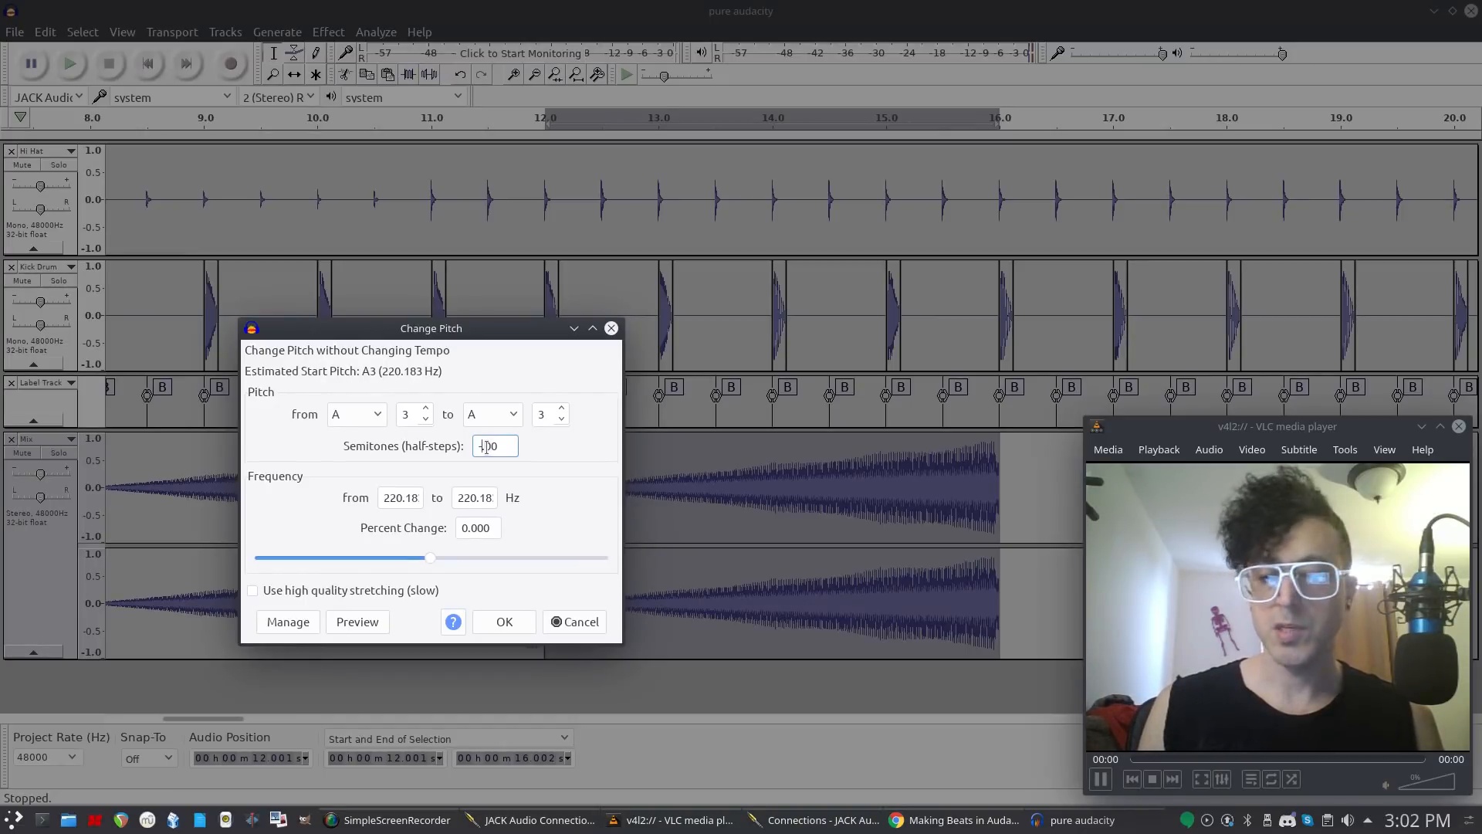
pyautogui.press('Return')
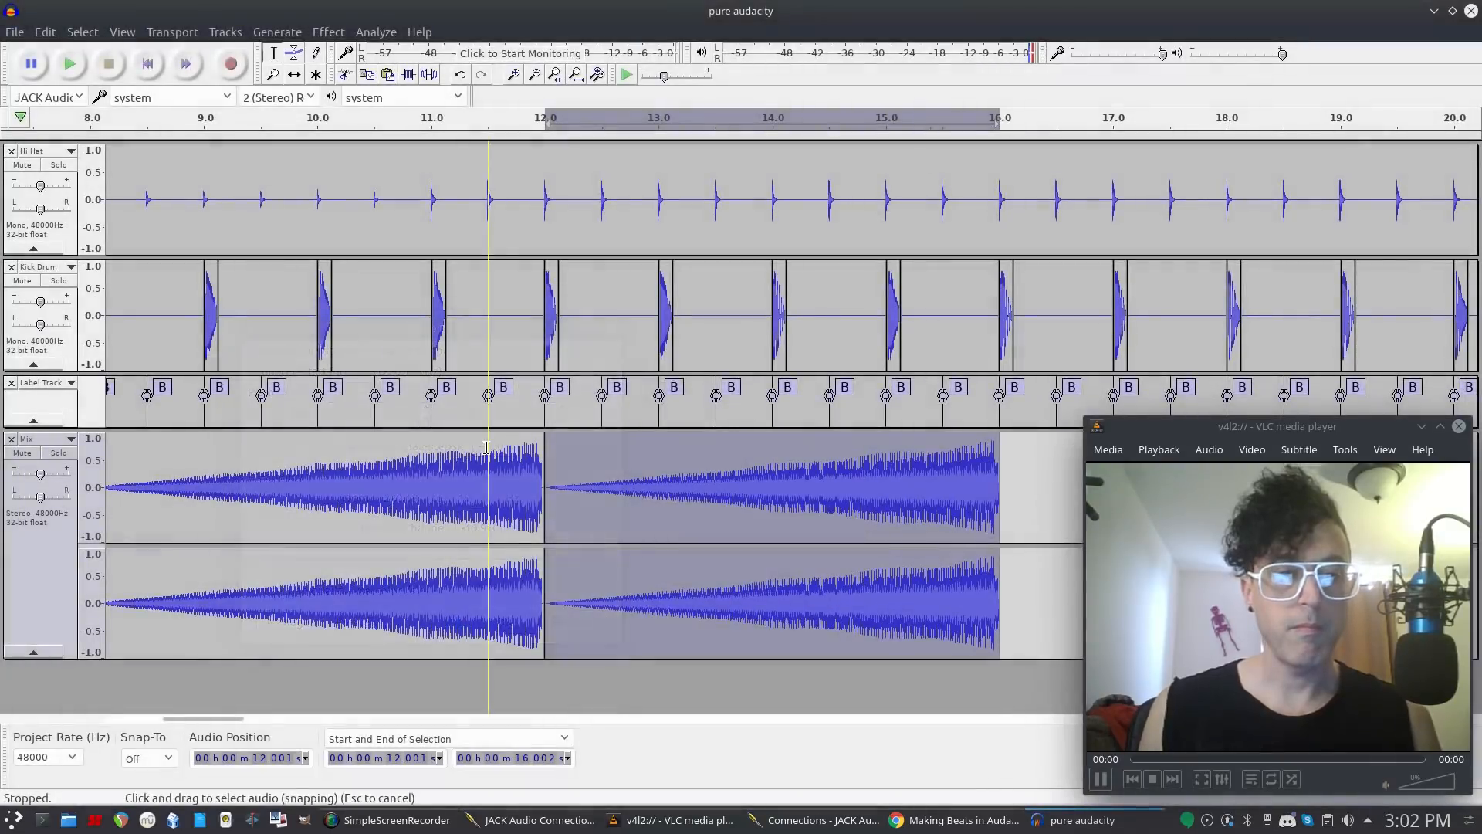
# Listen to the transition into the fourth clip from about 9.8 s, and play the sequence from the start.
pyautogui.press('space')
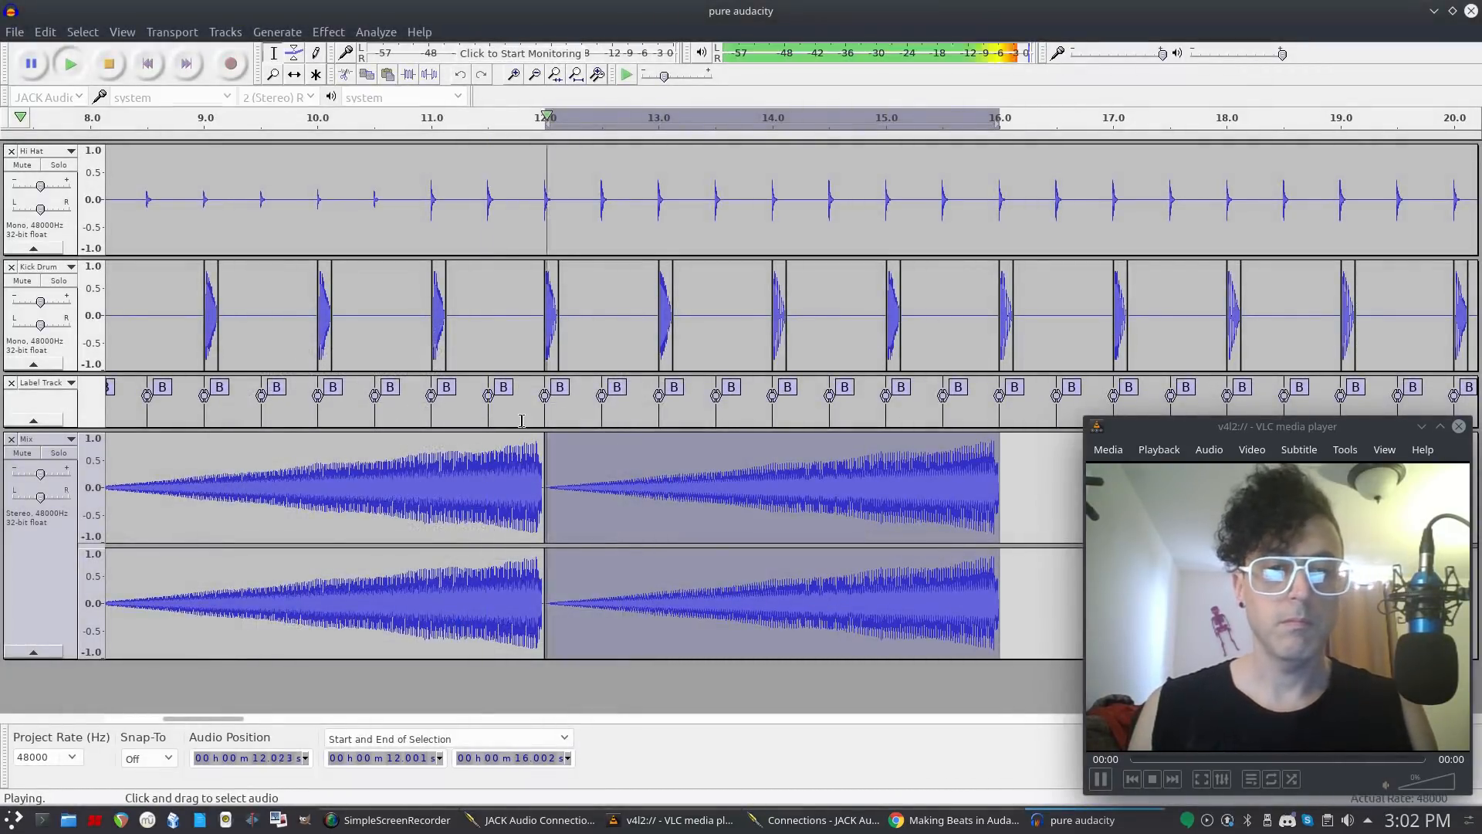
pyautogui.press('space')
pyautogui.click(295, 471)
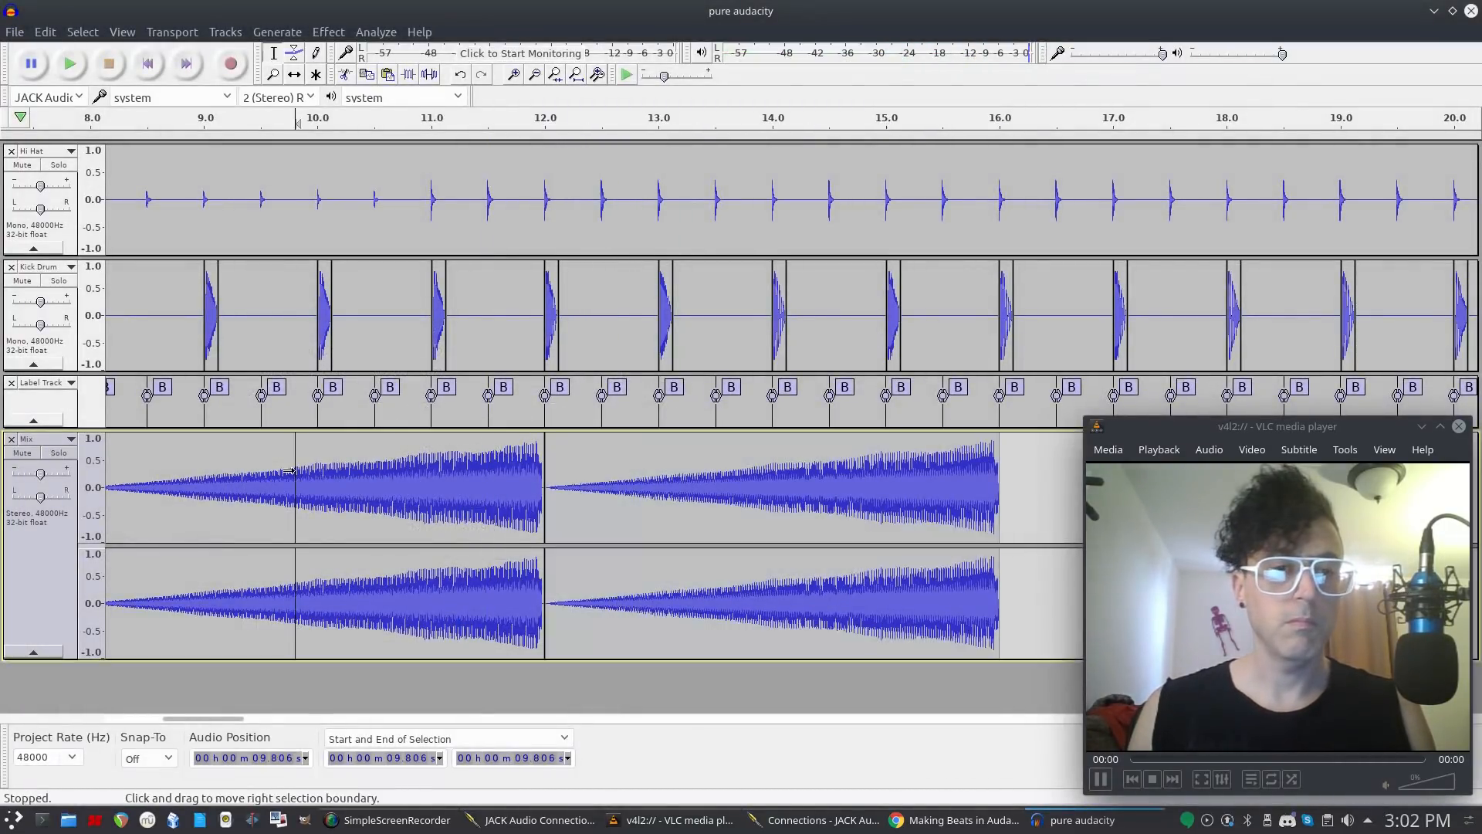
pyautogui.press('space')
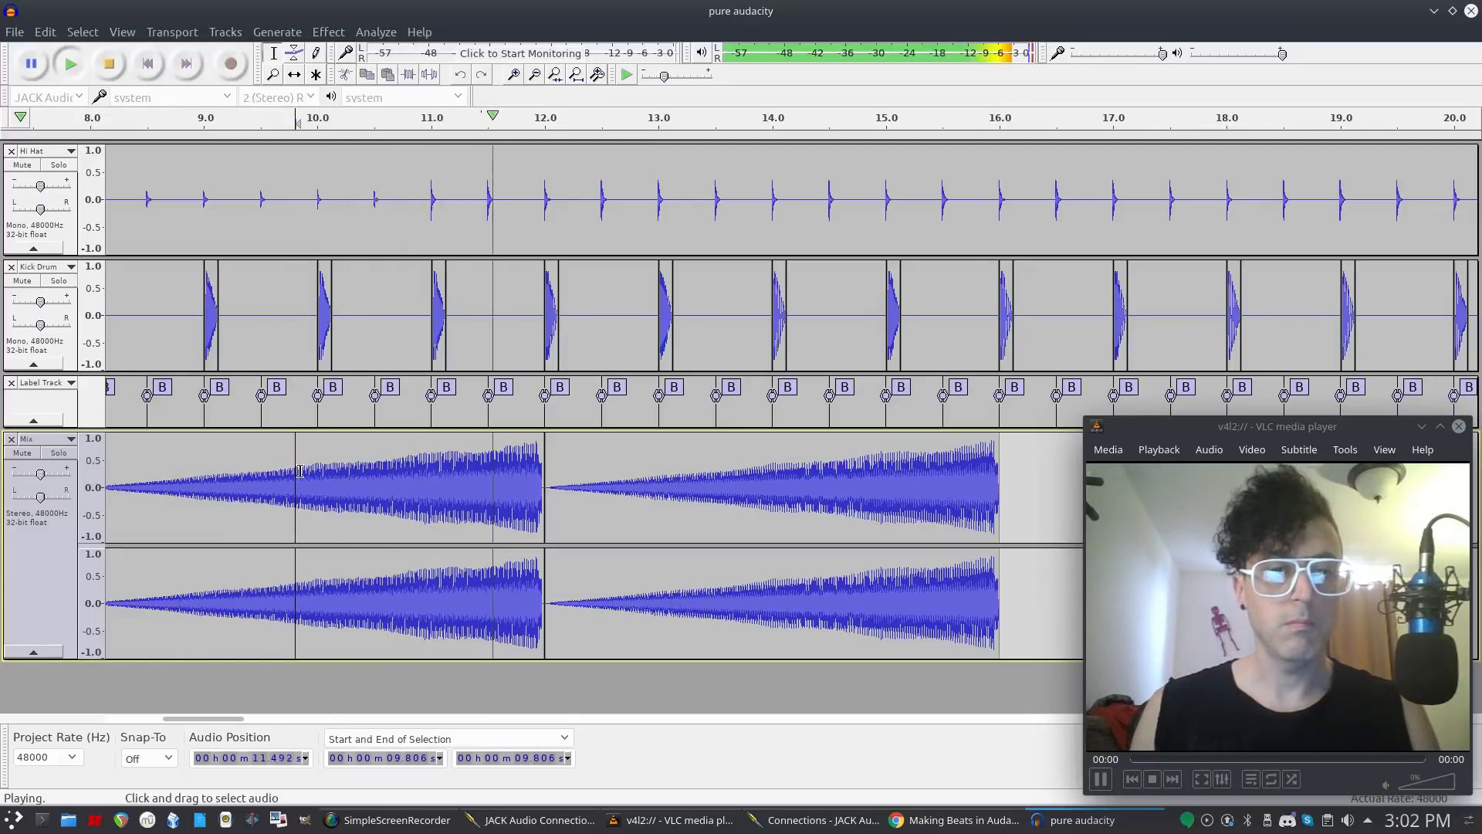
pyautogui.press('space')
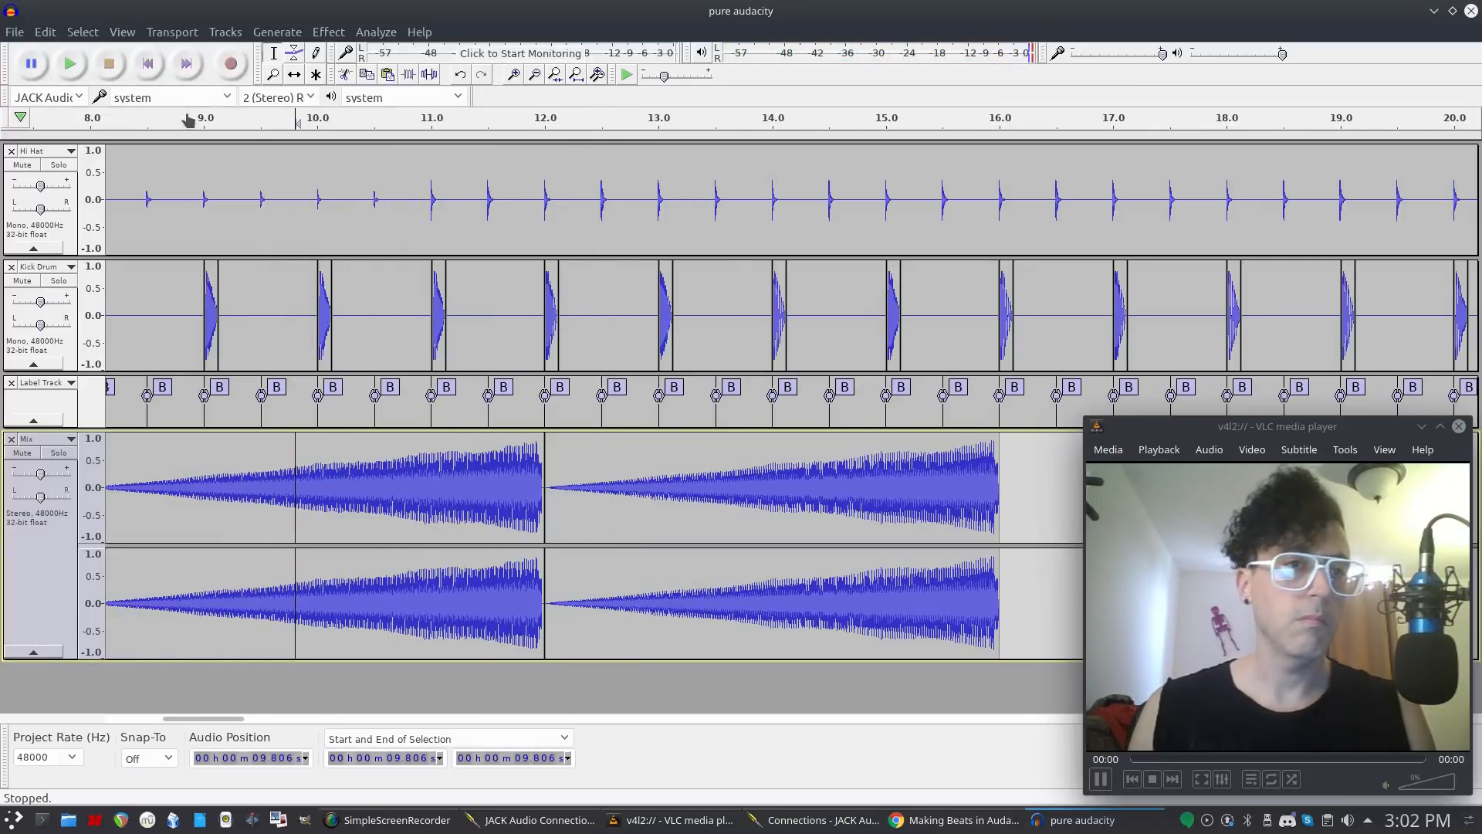
pyautogui.click(147, 63)
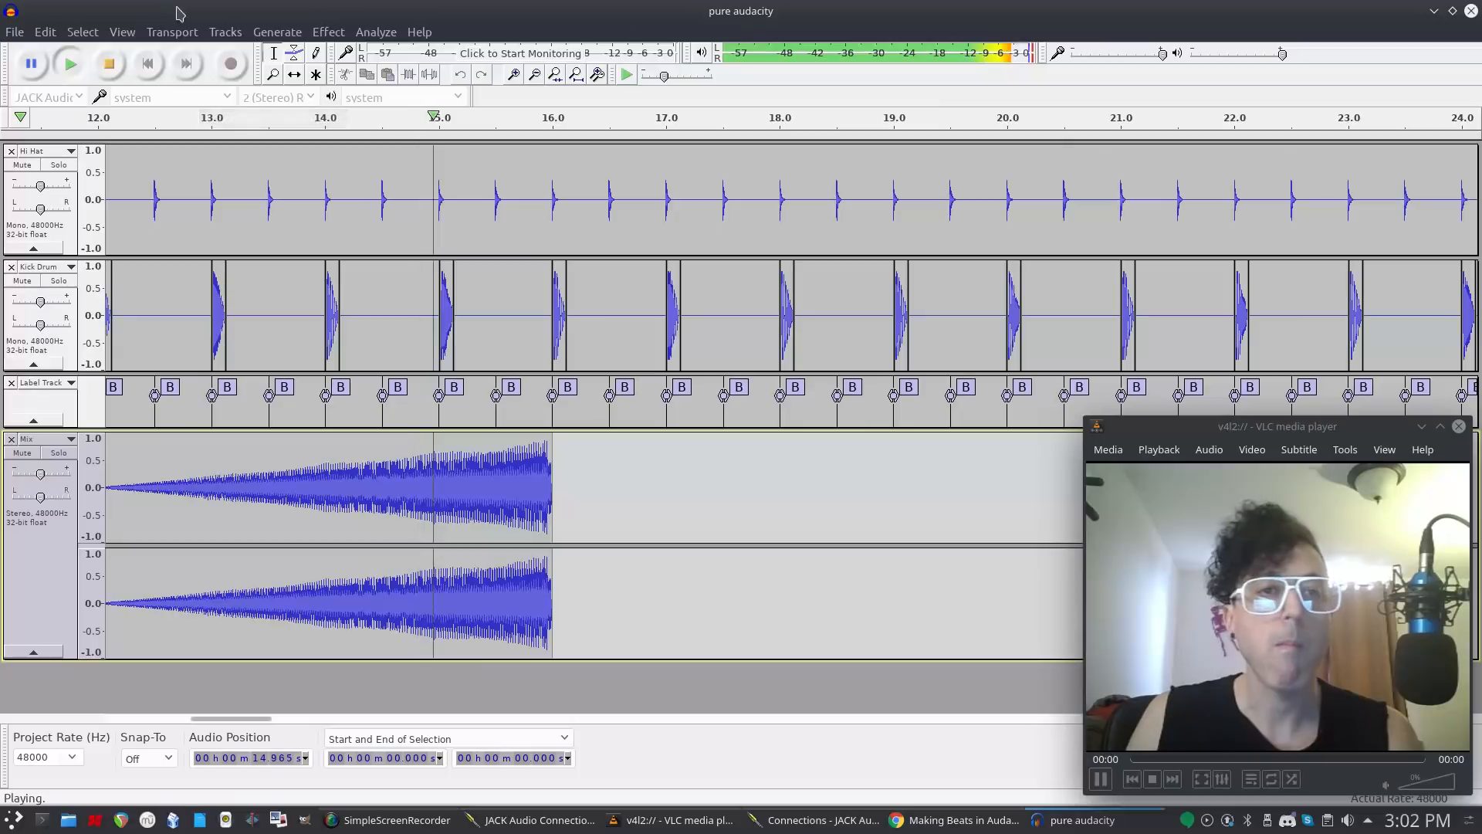
pyautogui.click(112, 67)
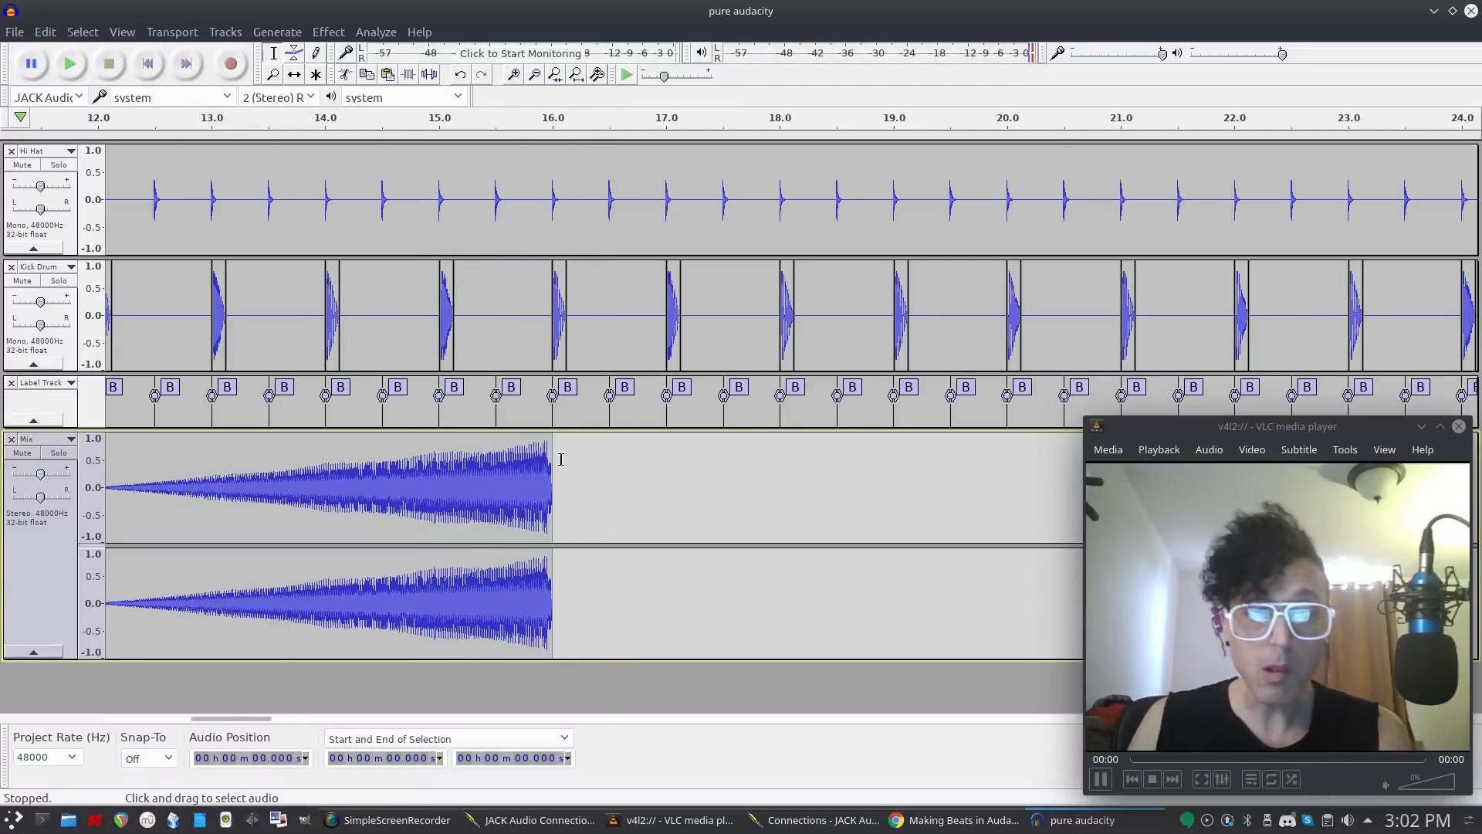
# Select the four Mix clips from 0 to 16 s and repeat the sequence until it lasts about 8 min 32 s.
pyautogui.moveTo(555, 461); pyautogui.dragTo(2, 517)
pyautogui.moveTo(2, 516); pyautogui.dragTo(3, 516)
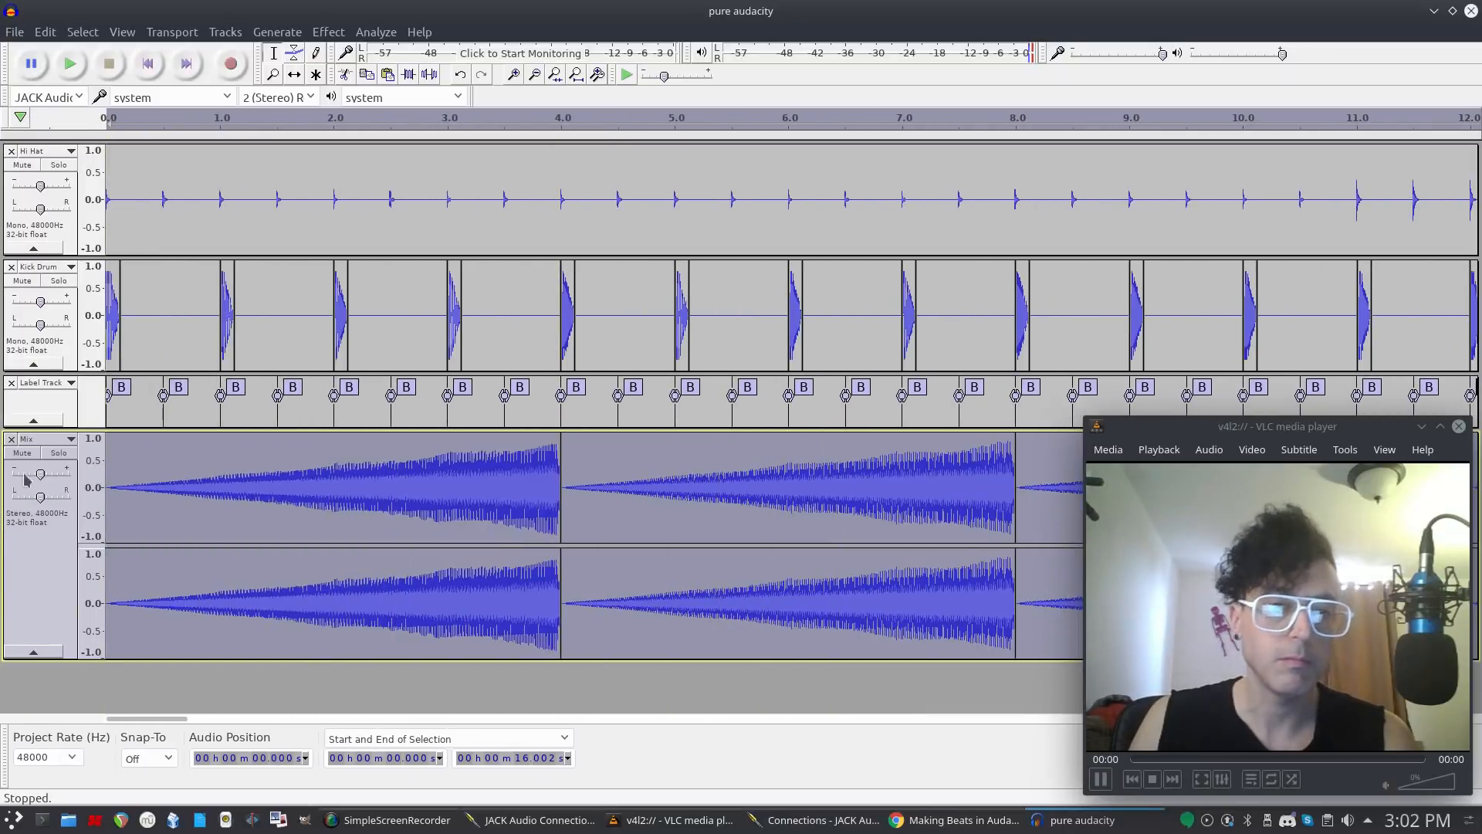
pyautogui.click(330, 33)
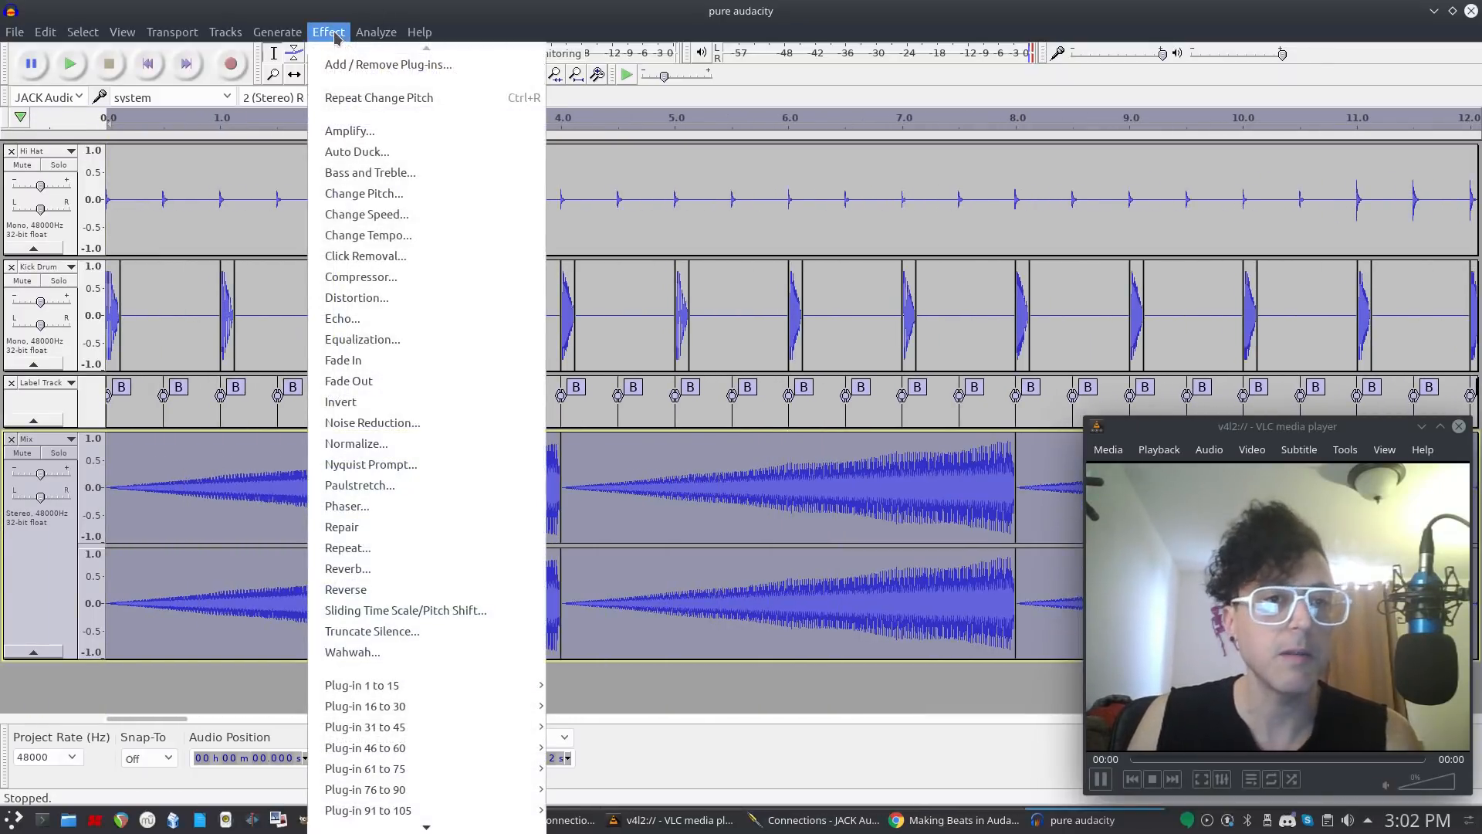
pyautogui.click(360, 547)
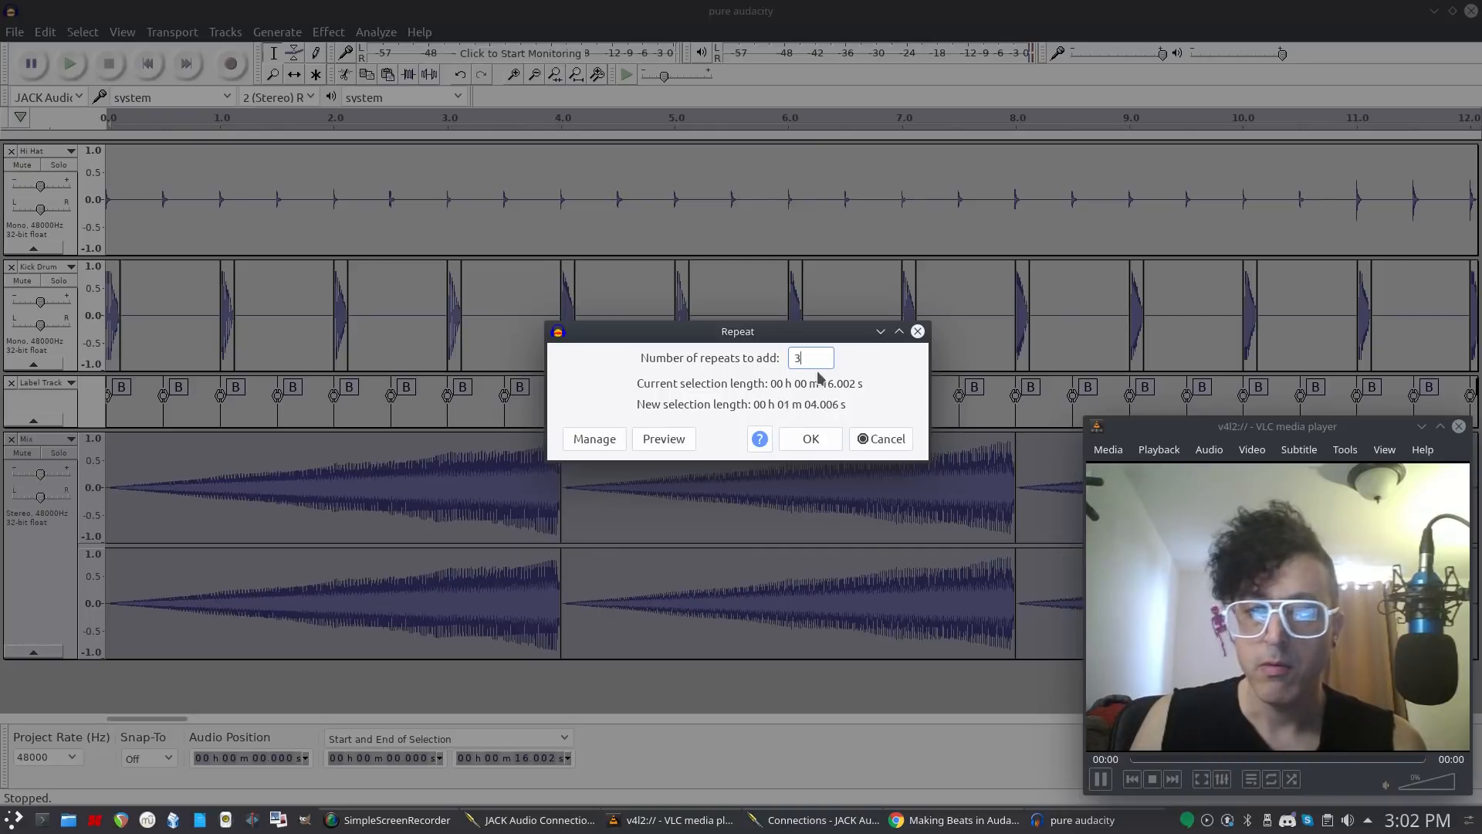
pyautogui.click(808, 440)
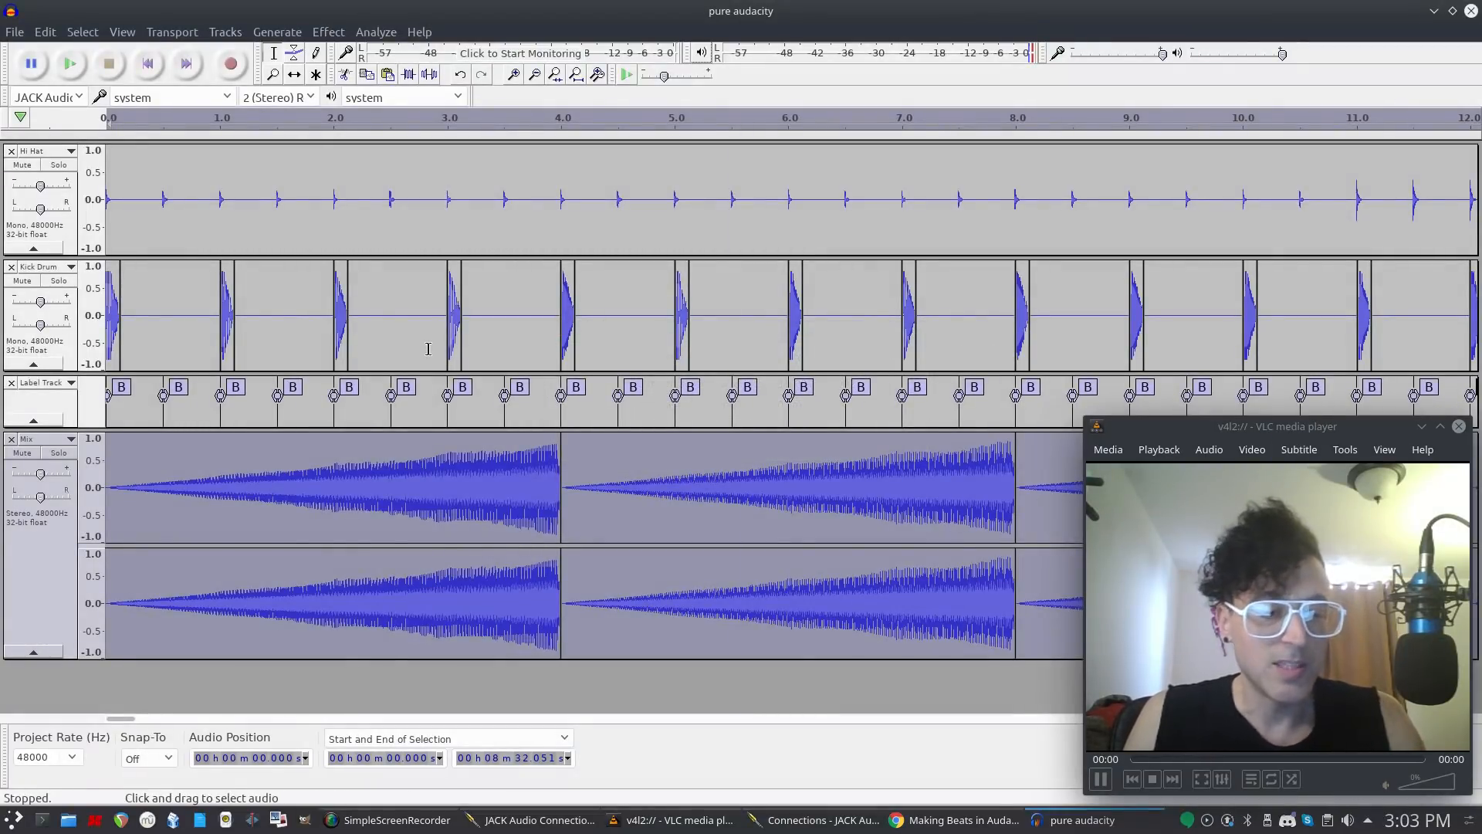
# Play the project from the start past 16 s to check the repeated sequence with the drums.
pyautogui.click(150, 68)
pyautogui.click(70, 64)
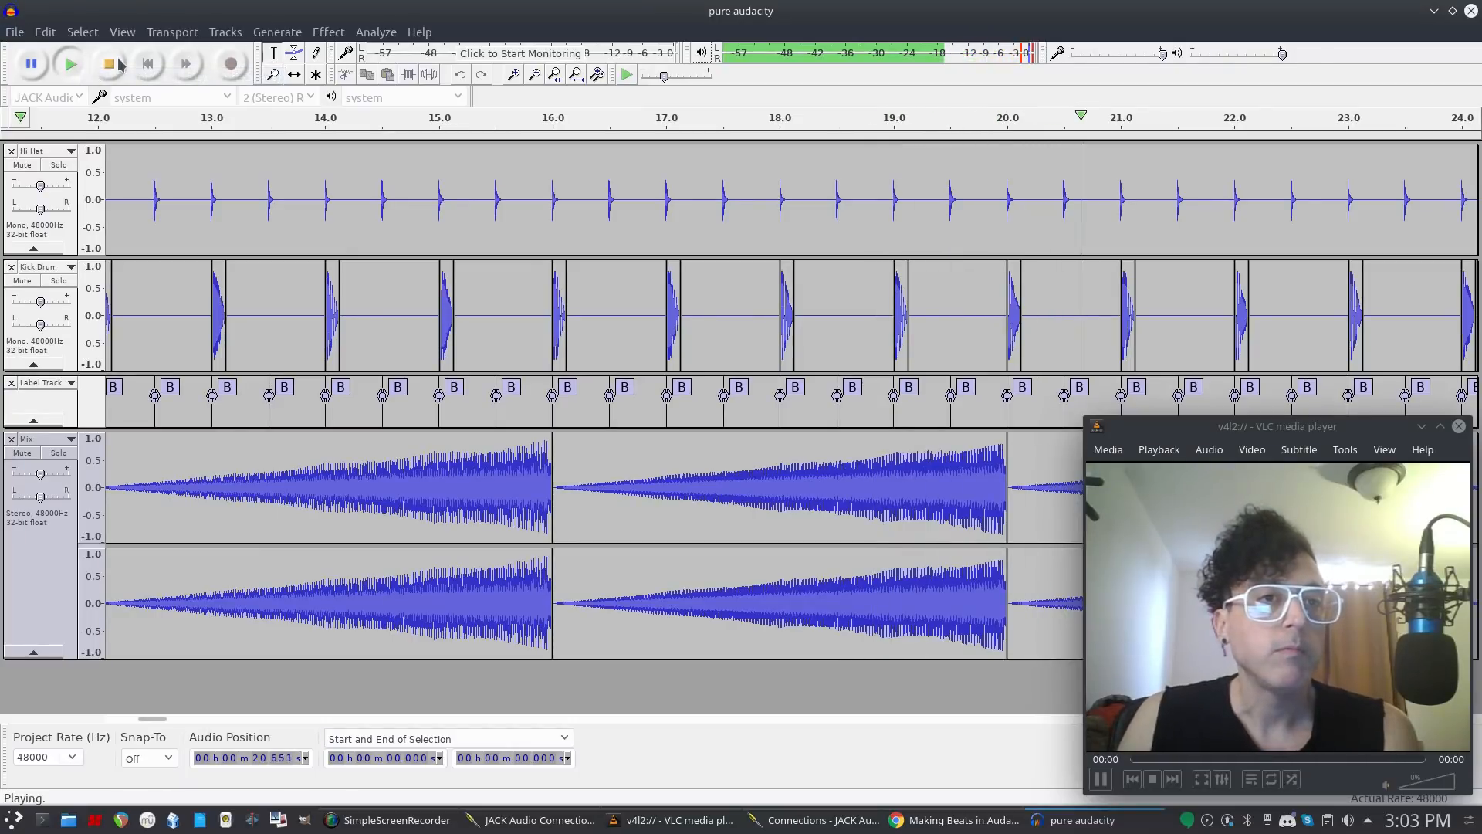
pyautogui.press('space')
# Select the whole Mix track and reduce its volume with Amplify, using about -5.5 dB.
pyautogui.click(51, 594)
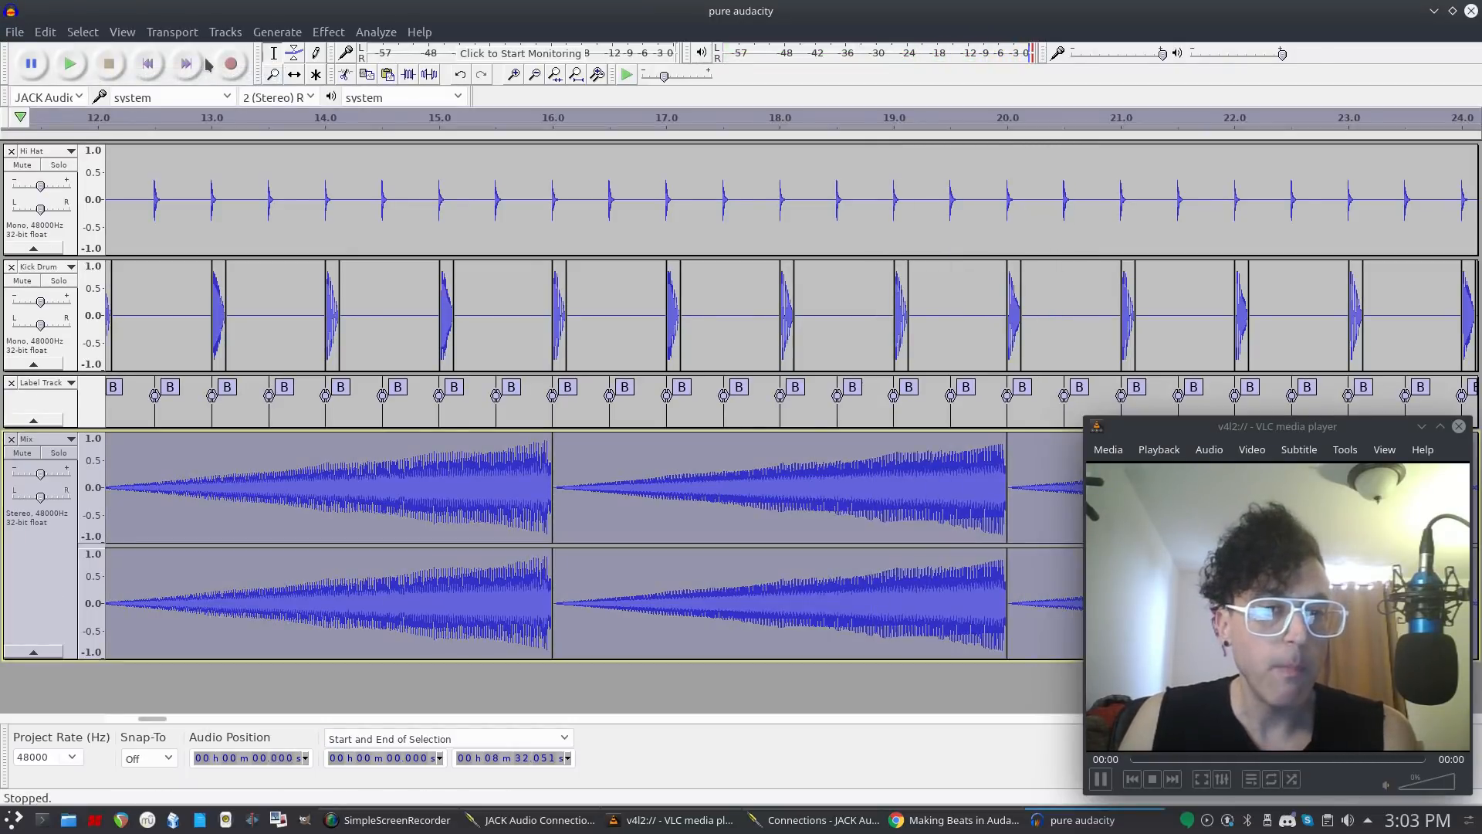
pyautogui.click(325, 32)
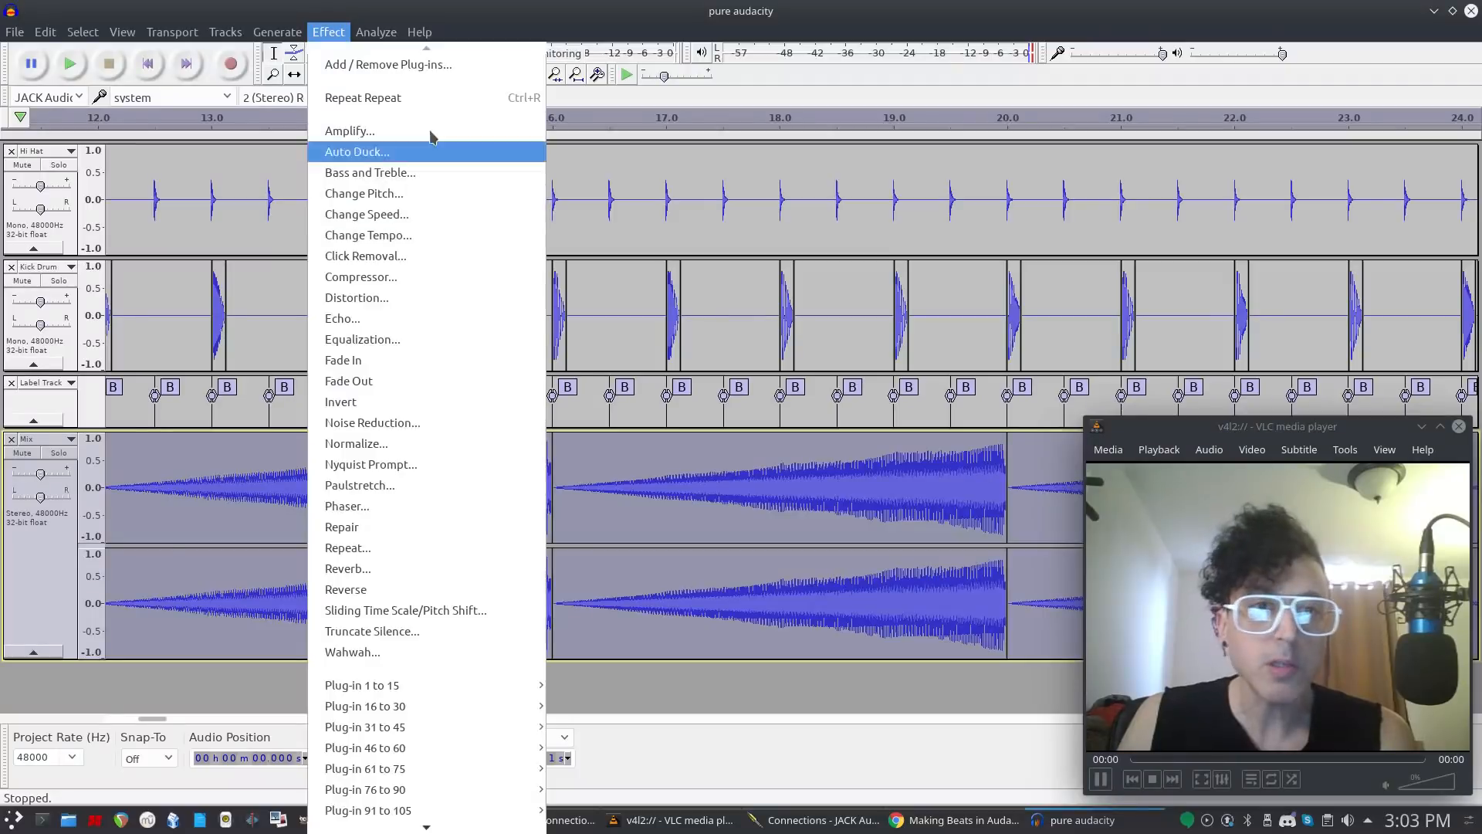
pyautogui.click(423, 132)
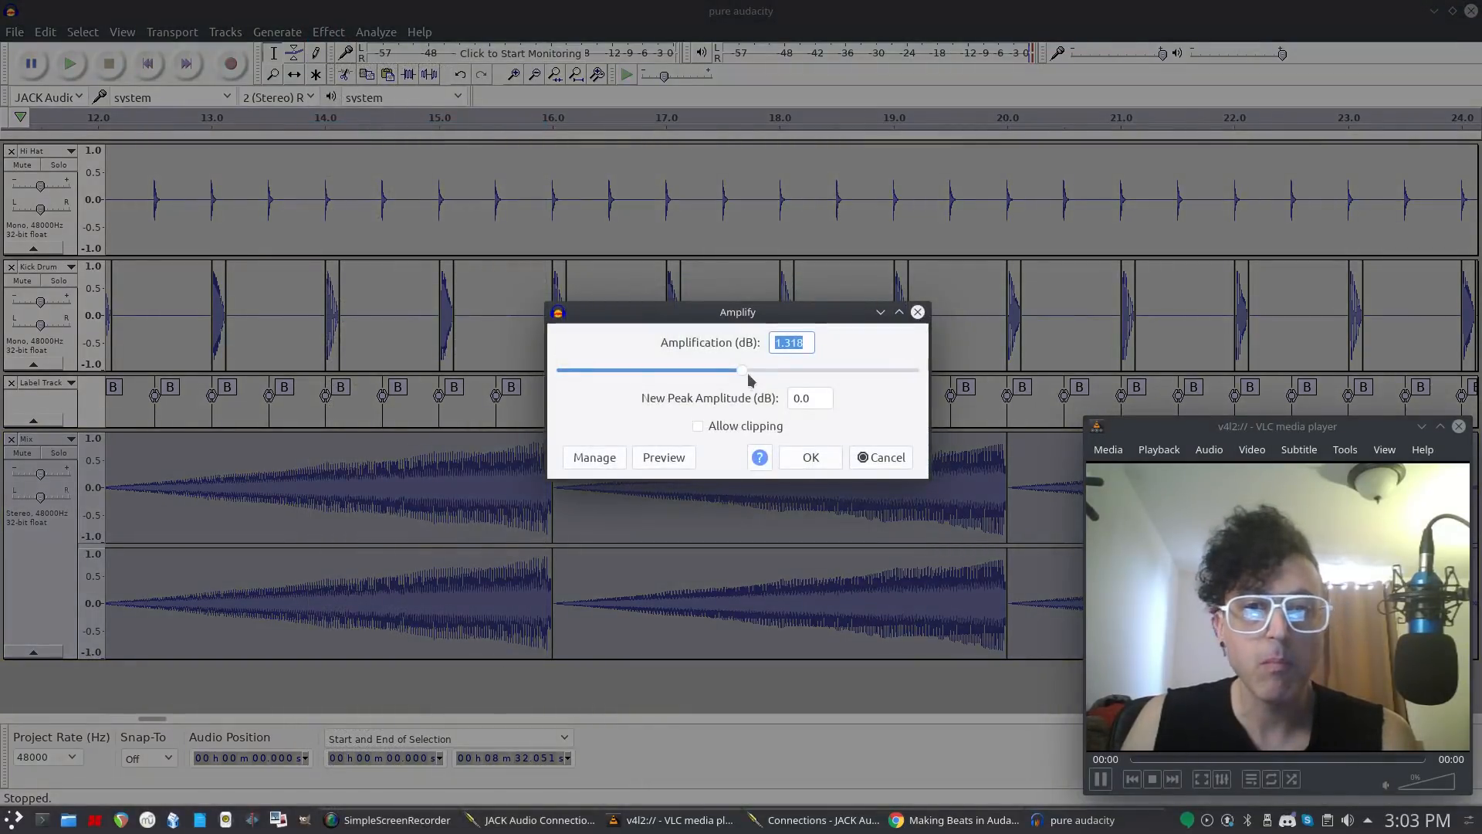
pyautogui.moveTo(739, 374); pyautogui.dragTo(735, 373)
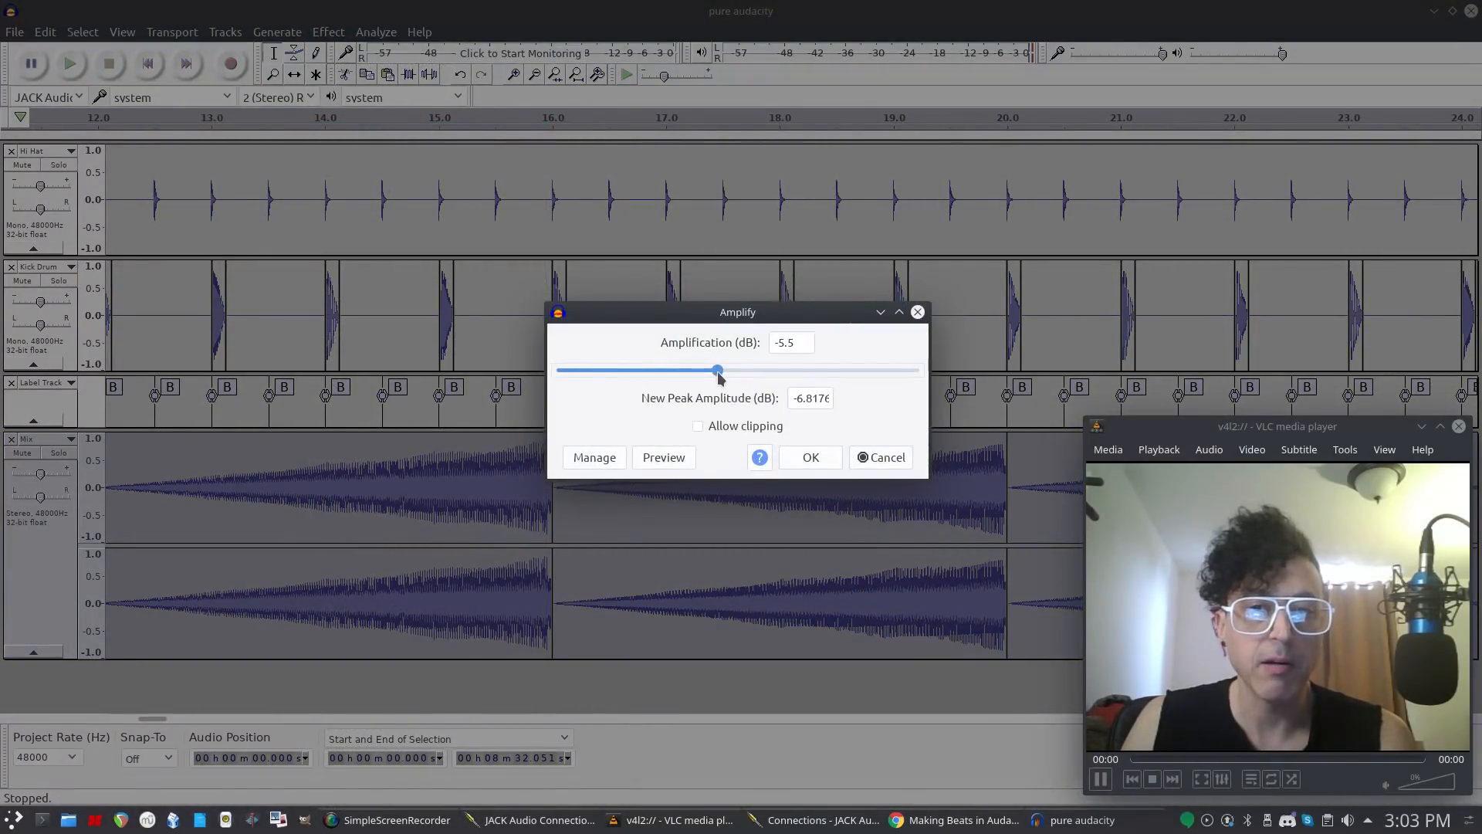
pyautogui.click(809, 457)
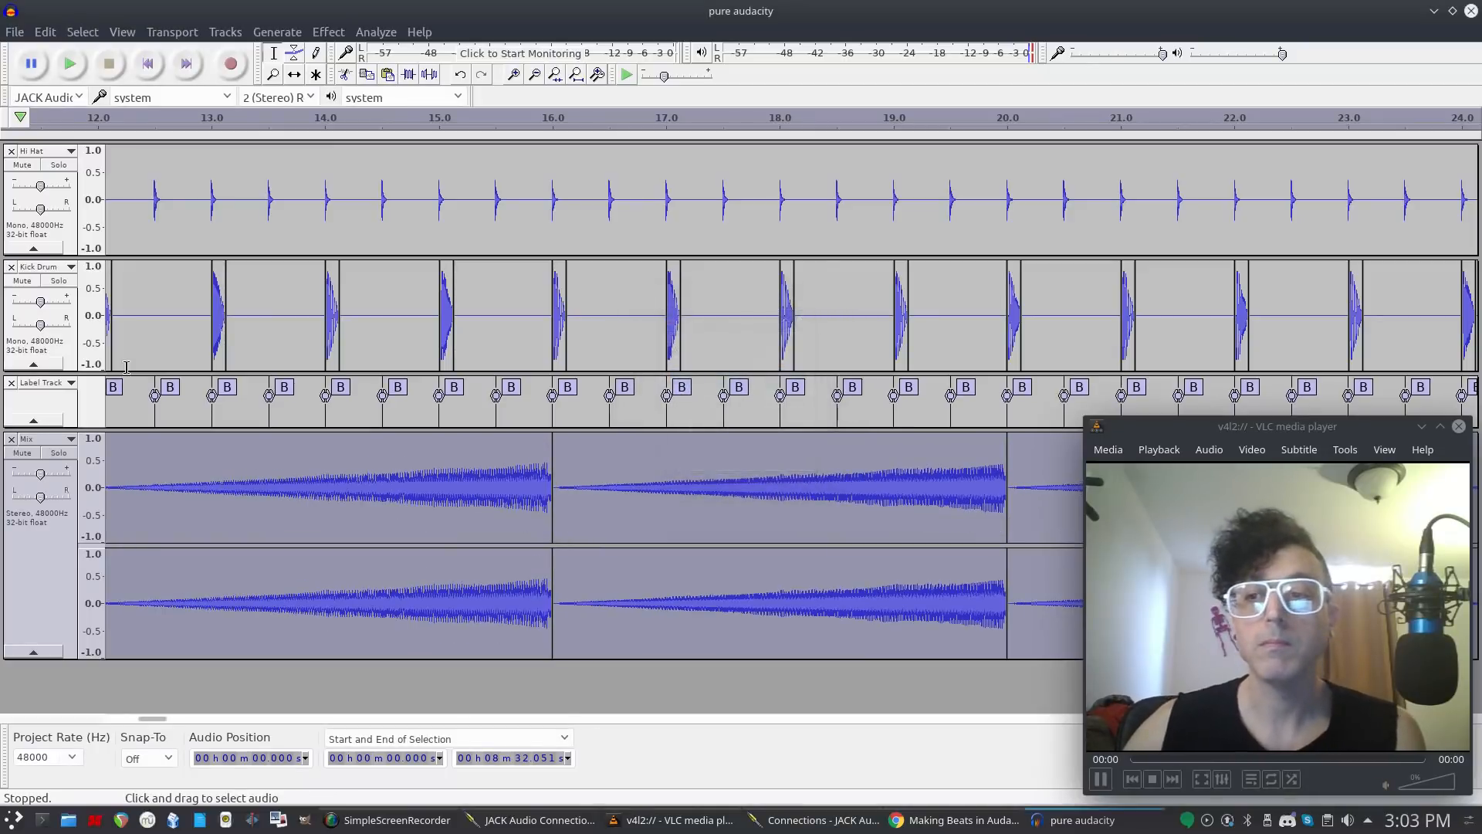
# Play the project from the start past 16 s to check the Mix track's volume against the drums.
pyautogui.click(148, 63)
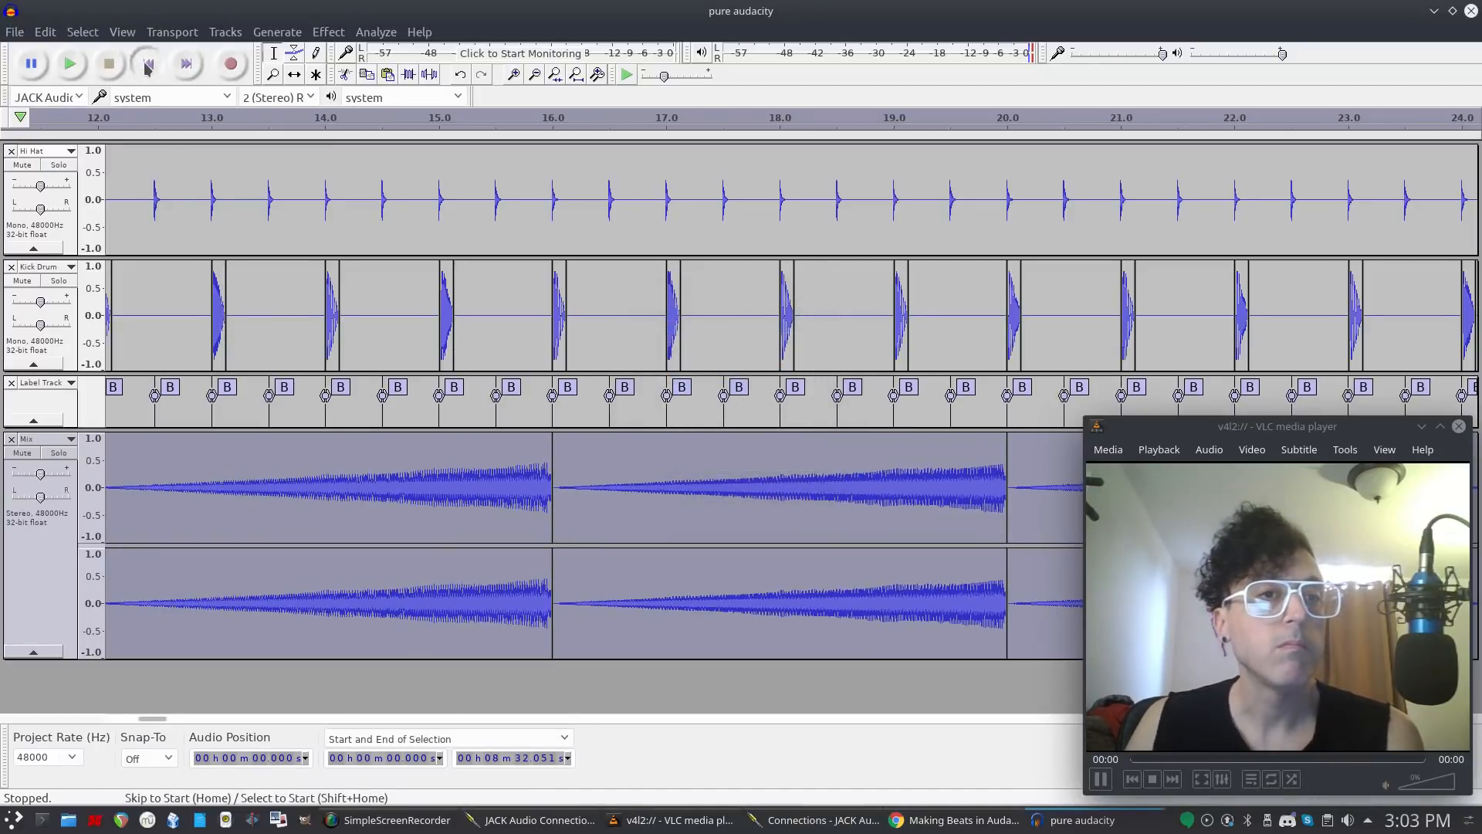
pyautogui.click(69, 70)
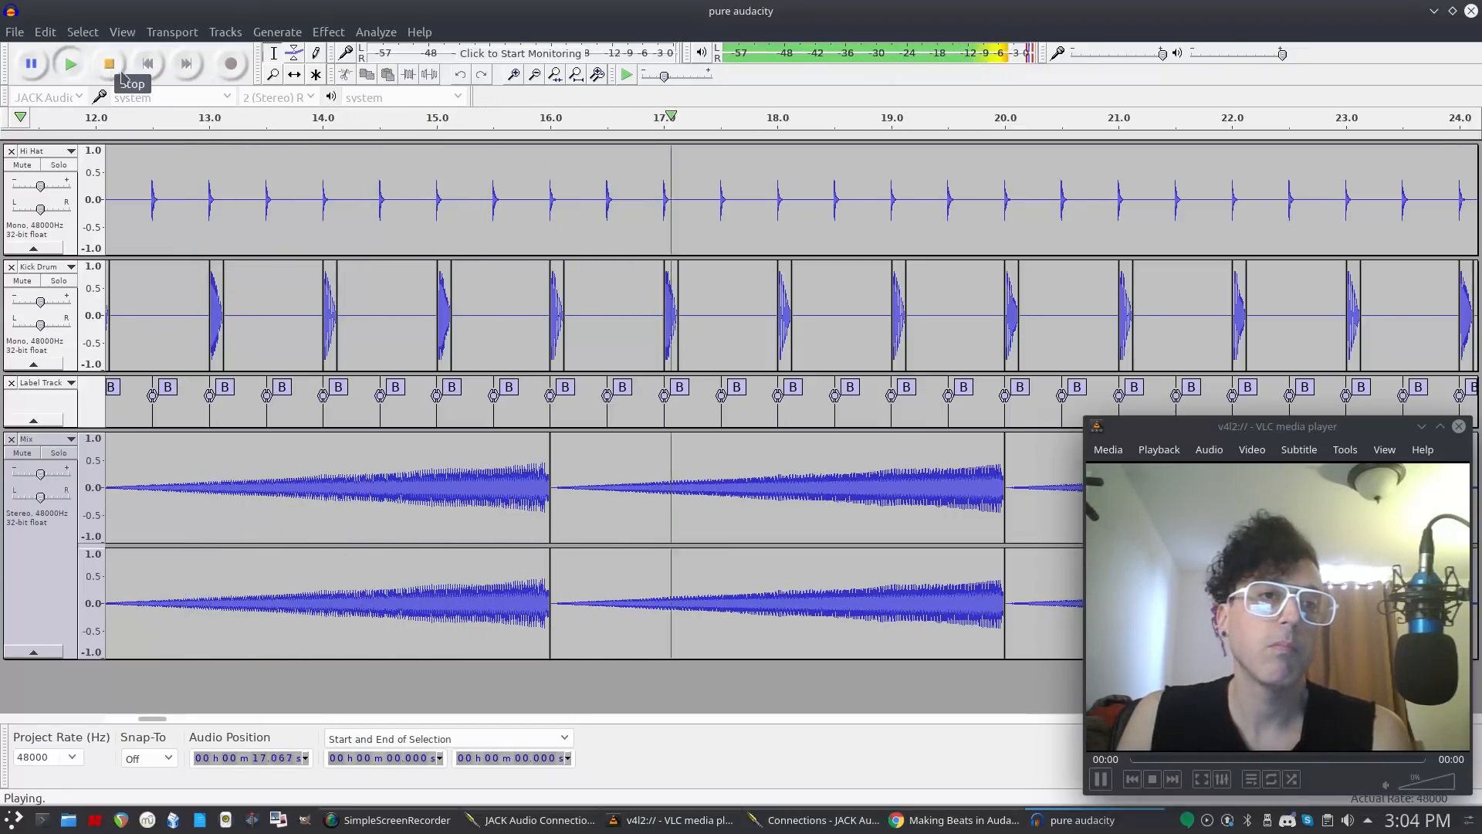
pyautogui.click(110, 65)
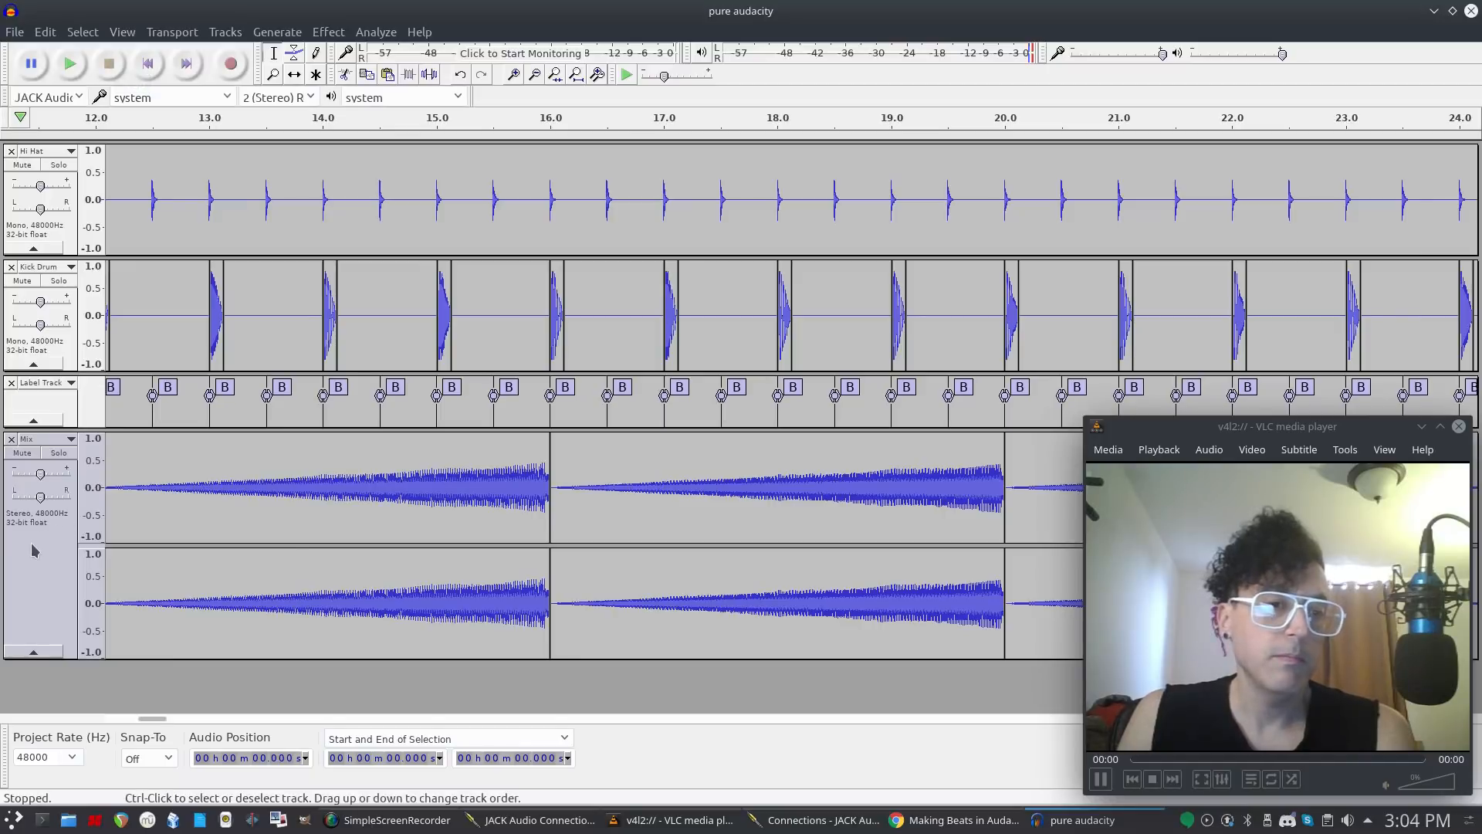
# Move the label track below the Mix track.
pyautogui.click(33, 550)
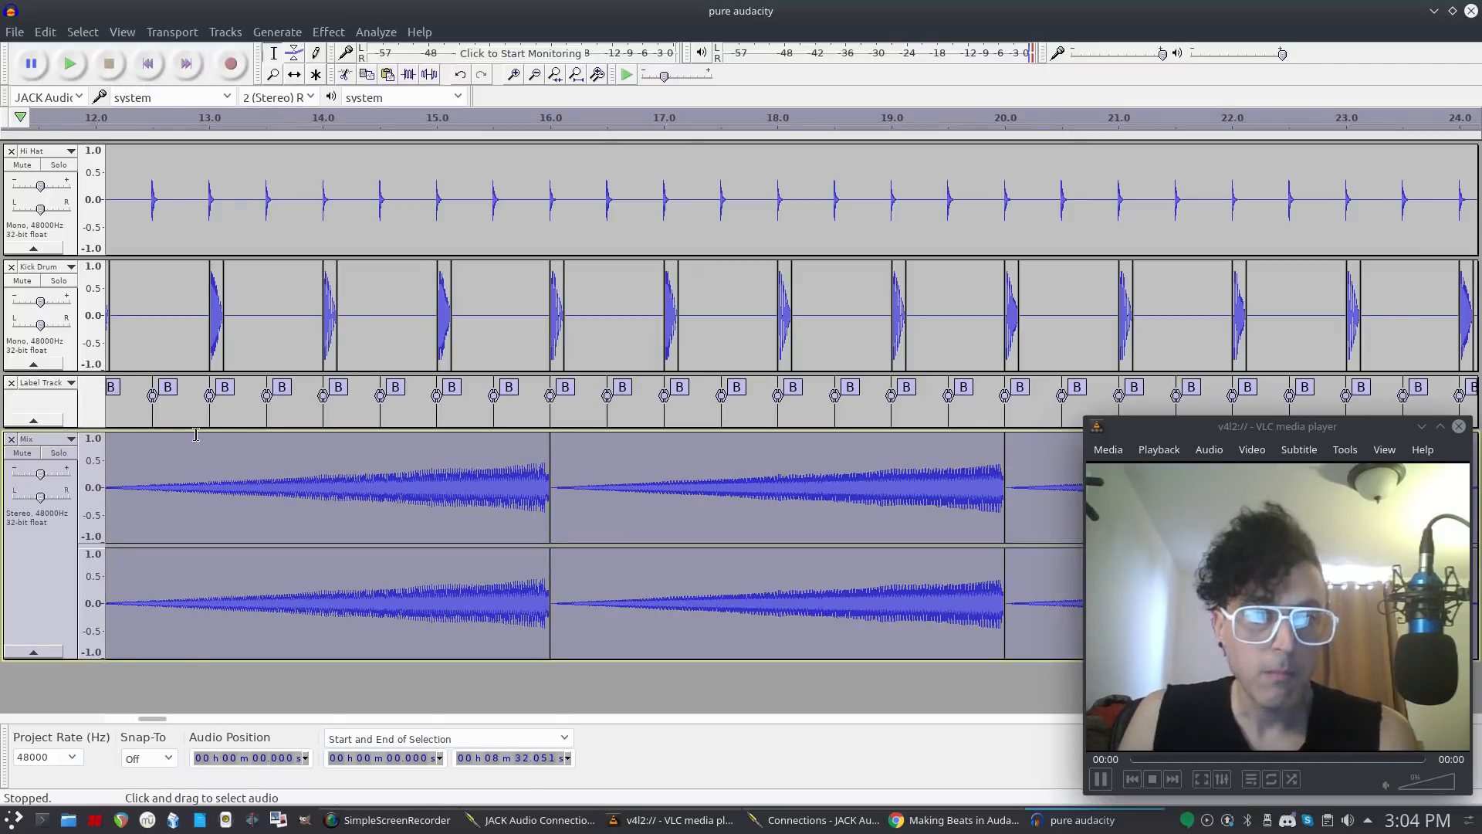
pyautogui.click(47, 399)
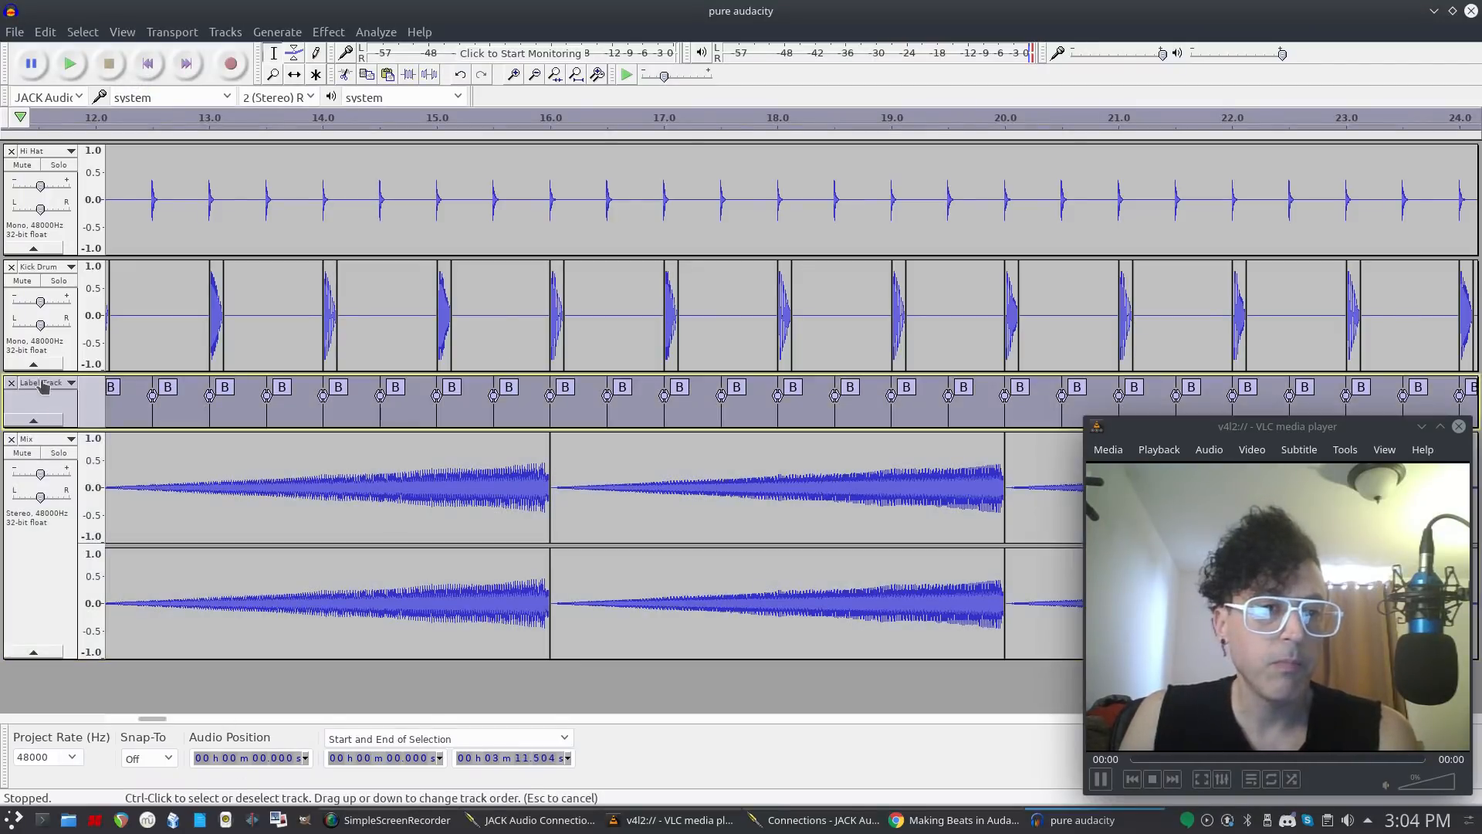
pyautogui.moveTo(47, 633); pyautogui.dragTo(46, 635)
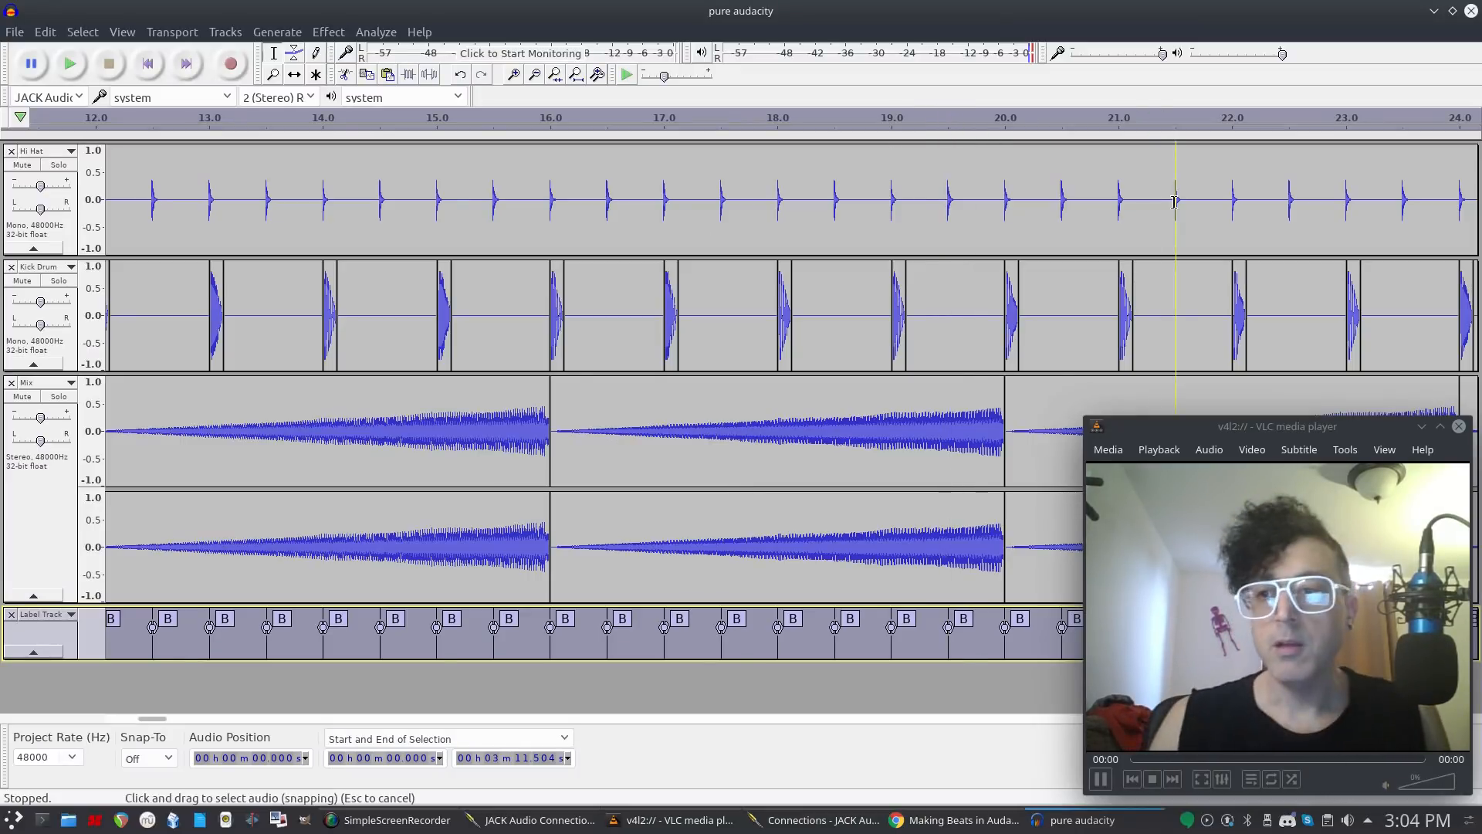
# Close the VLC media player window, return to the start of the project and clear the track selection.
pyautogui.moveTo(1271, 428); pyautogui.dragTo(979, 349)
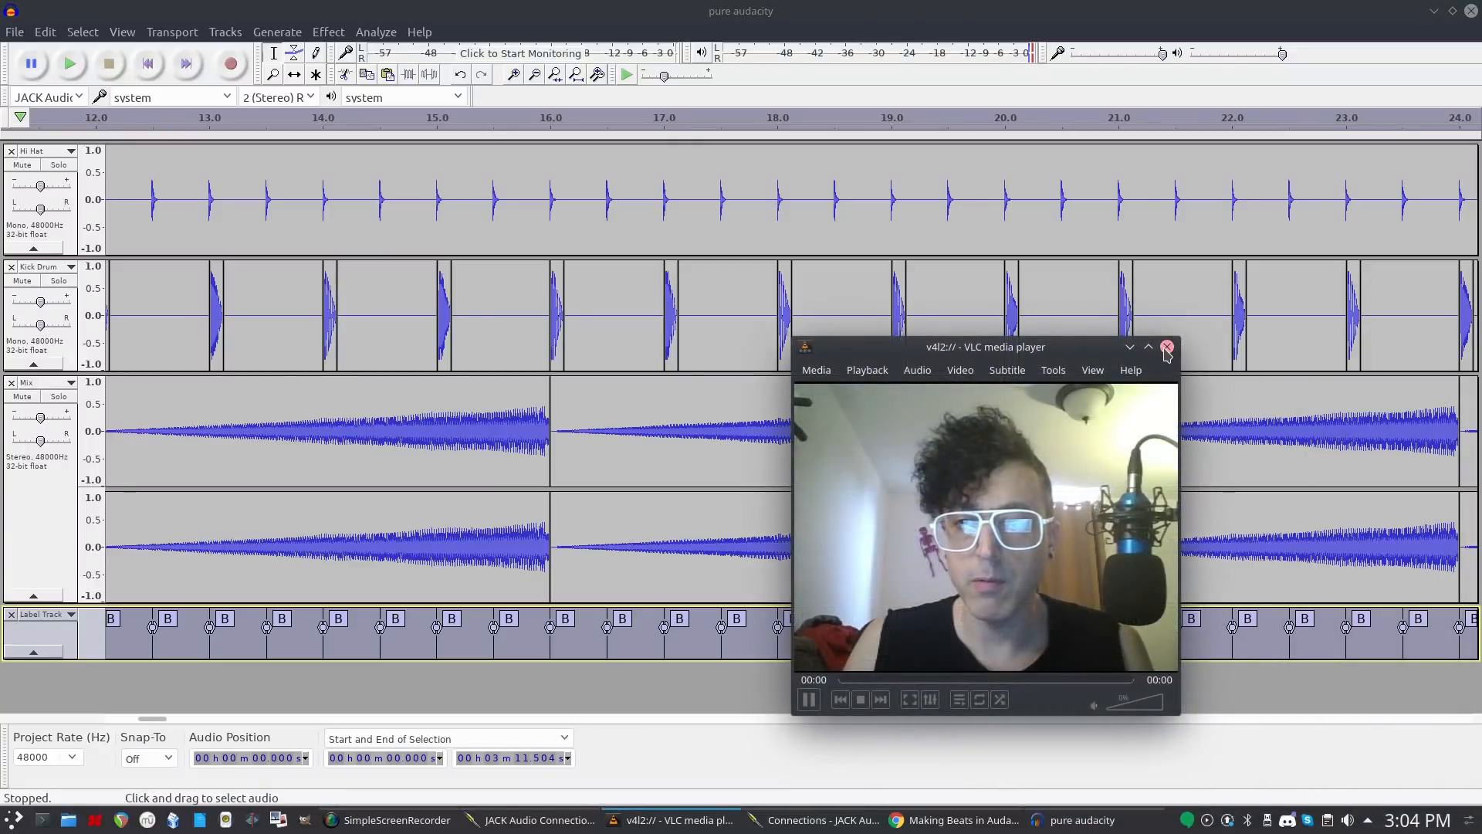
pyautogui.click(1166, 347)
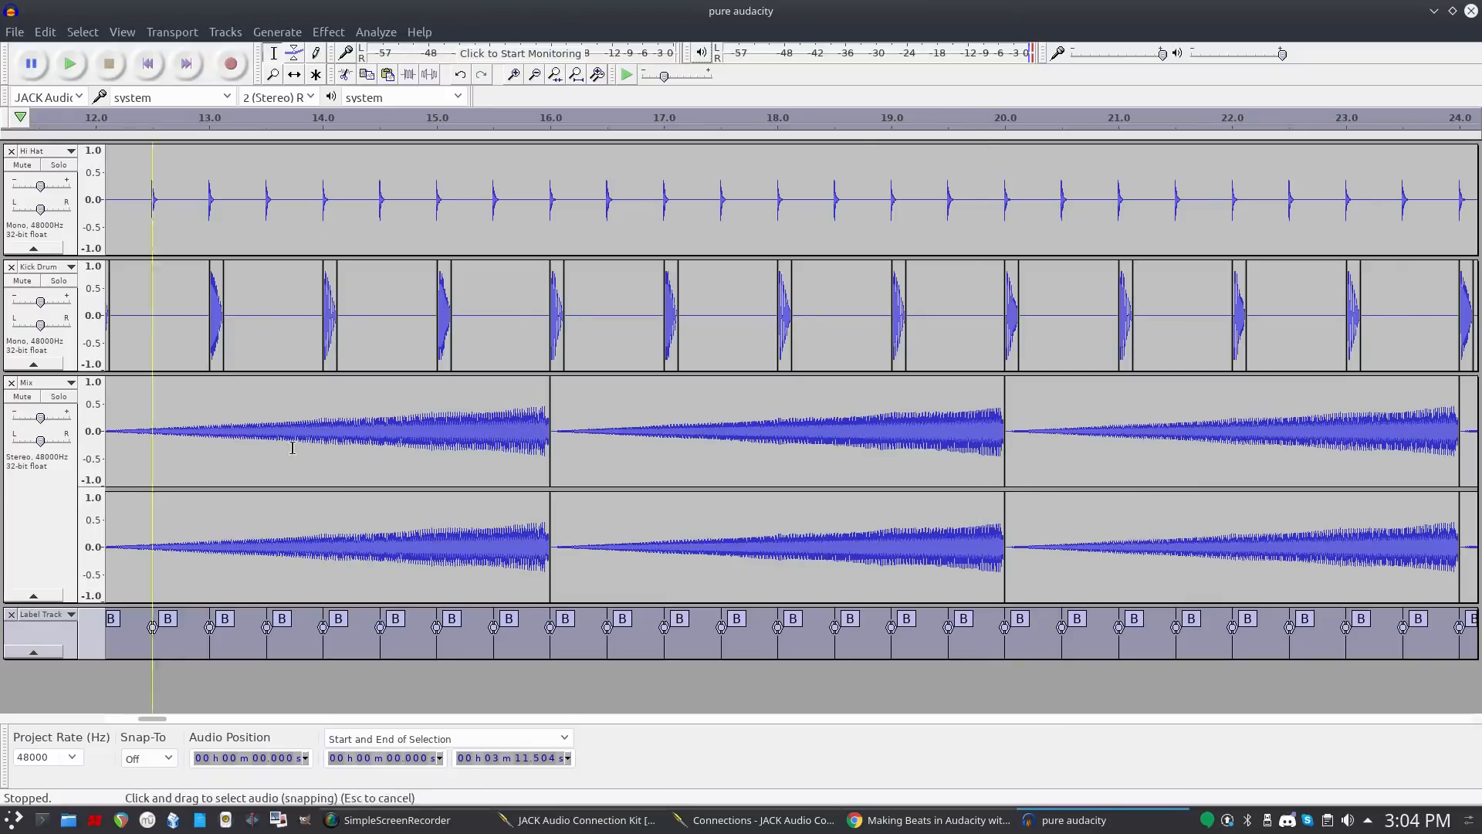
pyautogui.press('Home')
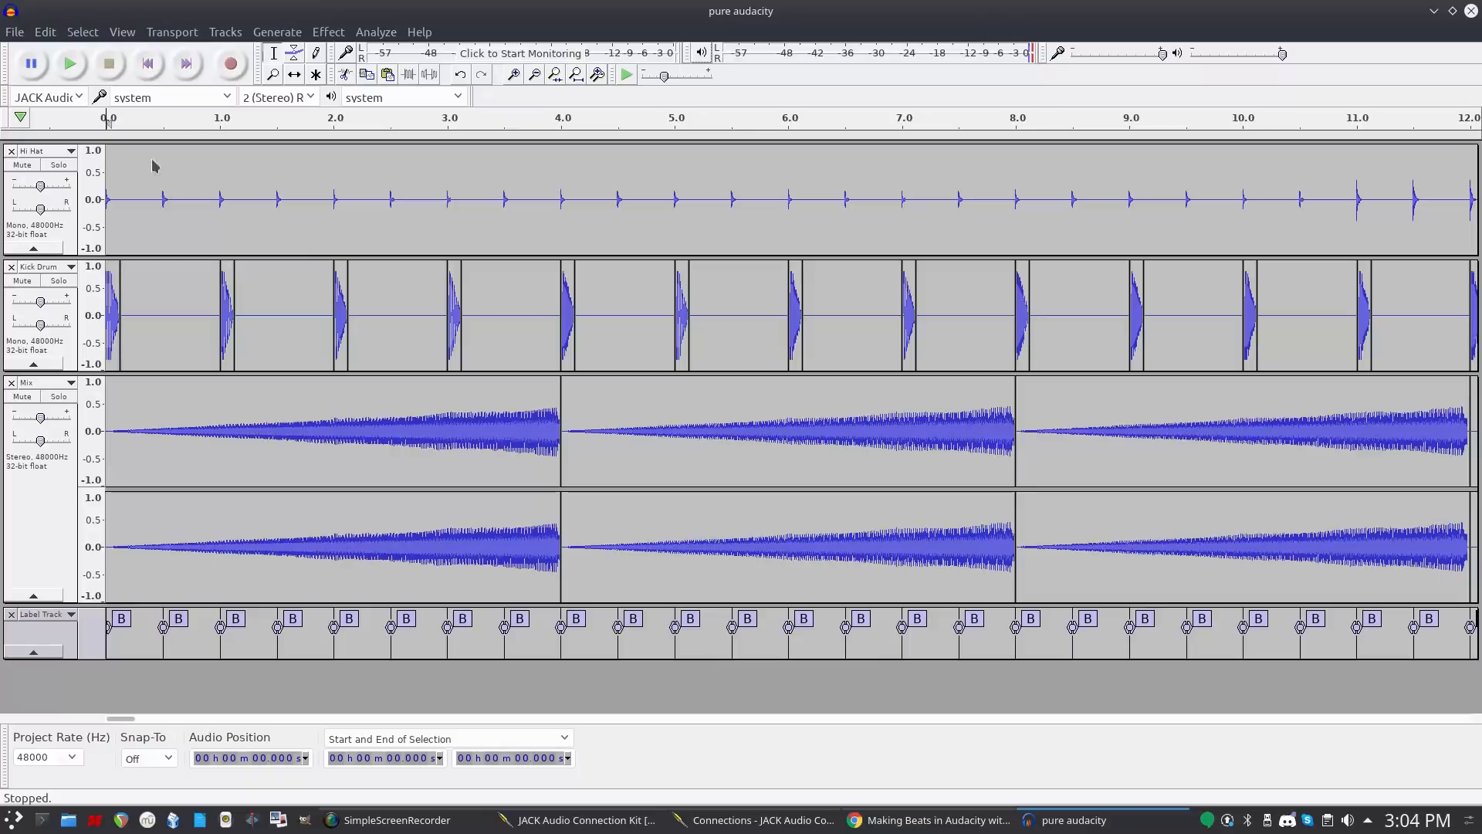
pyautogui.click(108, 678)
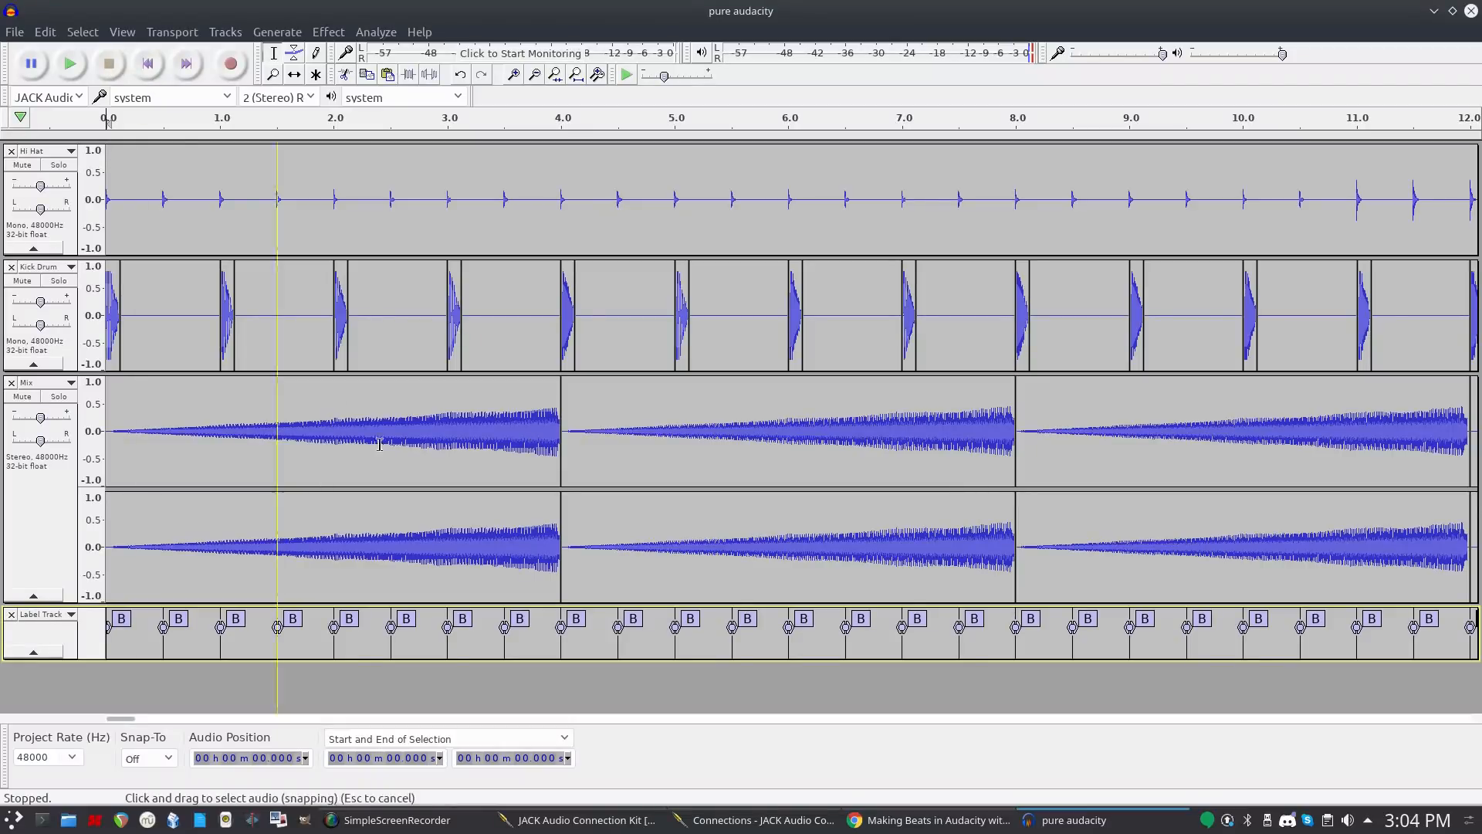
# Select and copy the end of the first Mix clip, from 3.504 s to 4.000 s, and deselect the tracks.
pyautogui.click(505, 444)
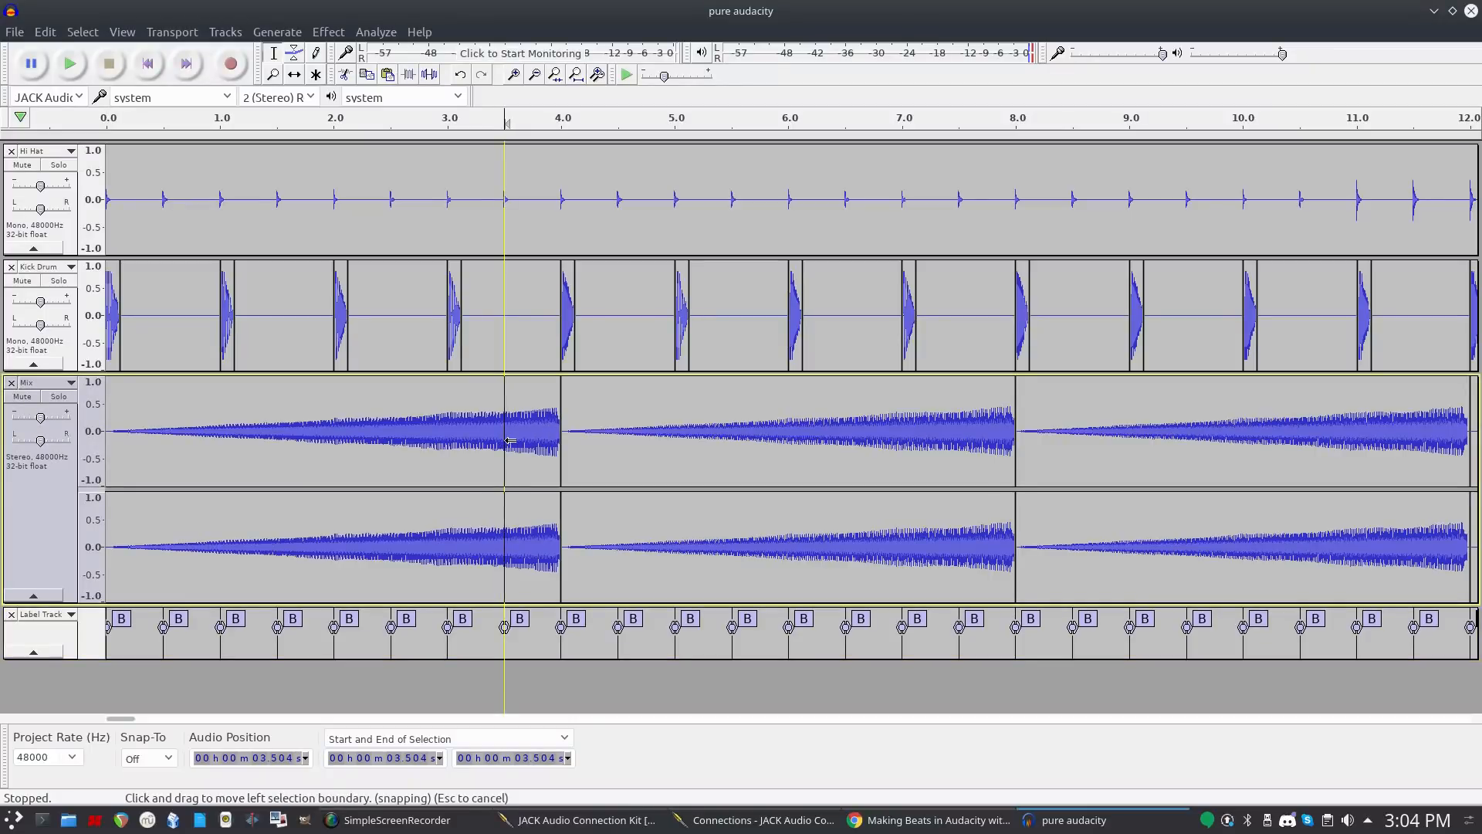
pyautogui.moveTo(508, 442); pyautogui.dragTo(564, 448)
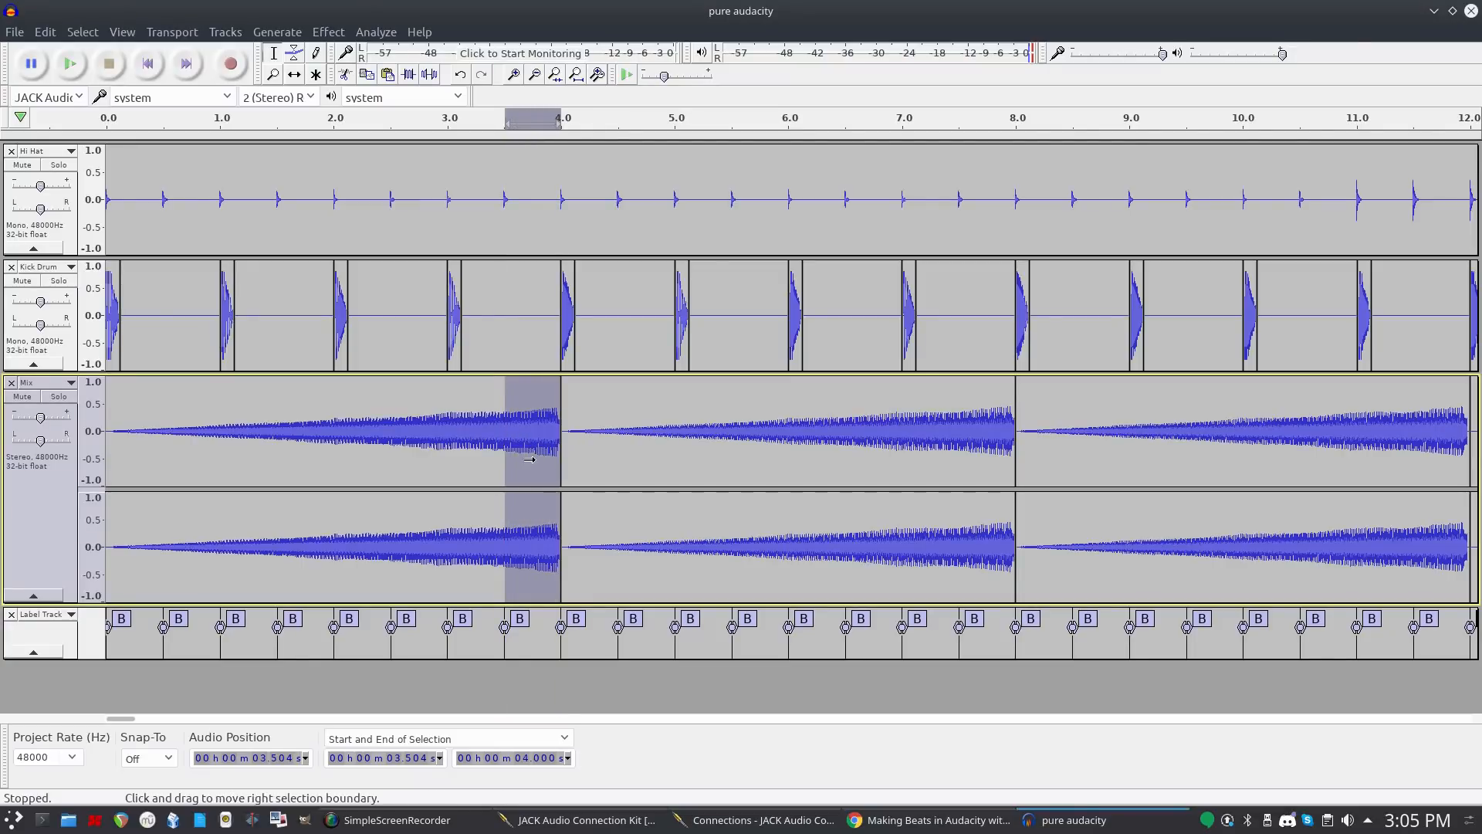
pyautogui.click(106, 683)
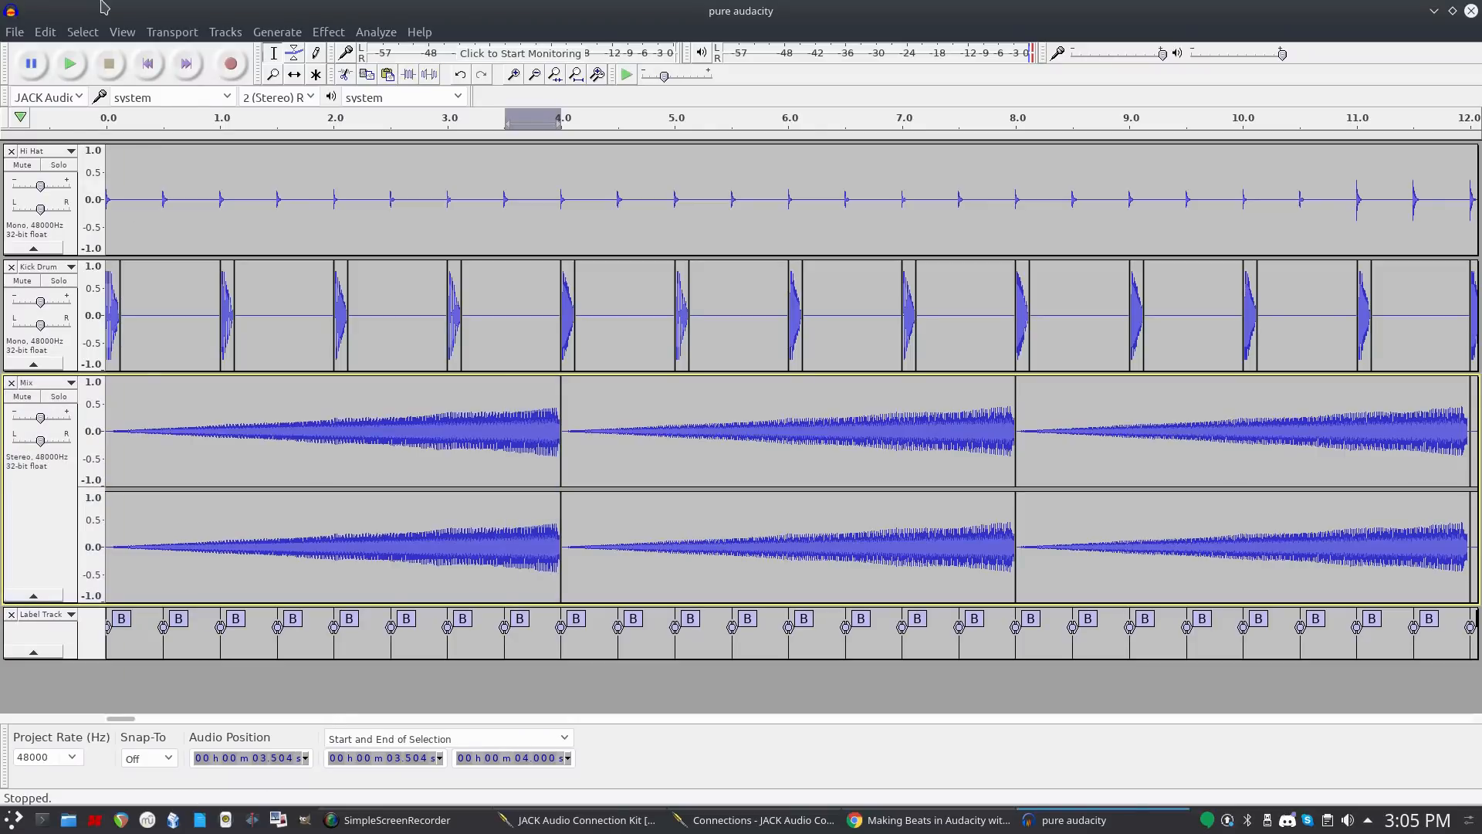
# Add a new stereo track and paste the copied half-second segment at 0 s.
pyautogui.click(211, 34)
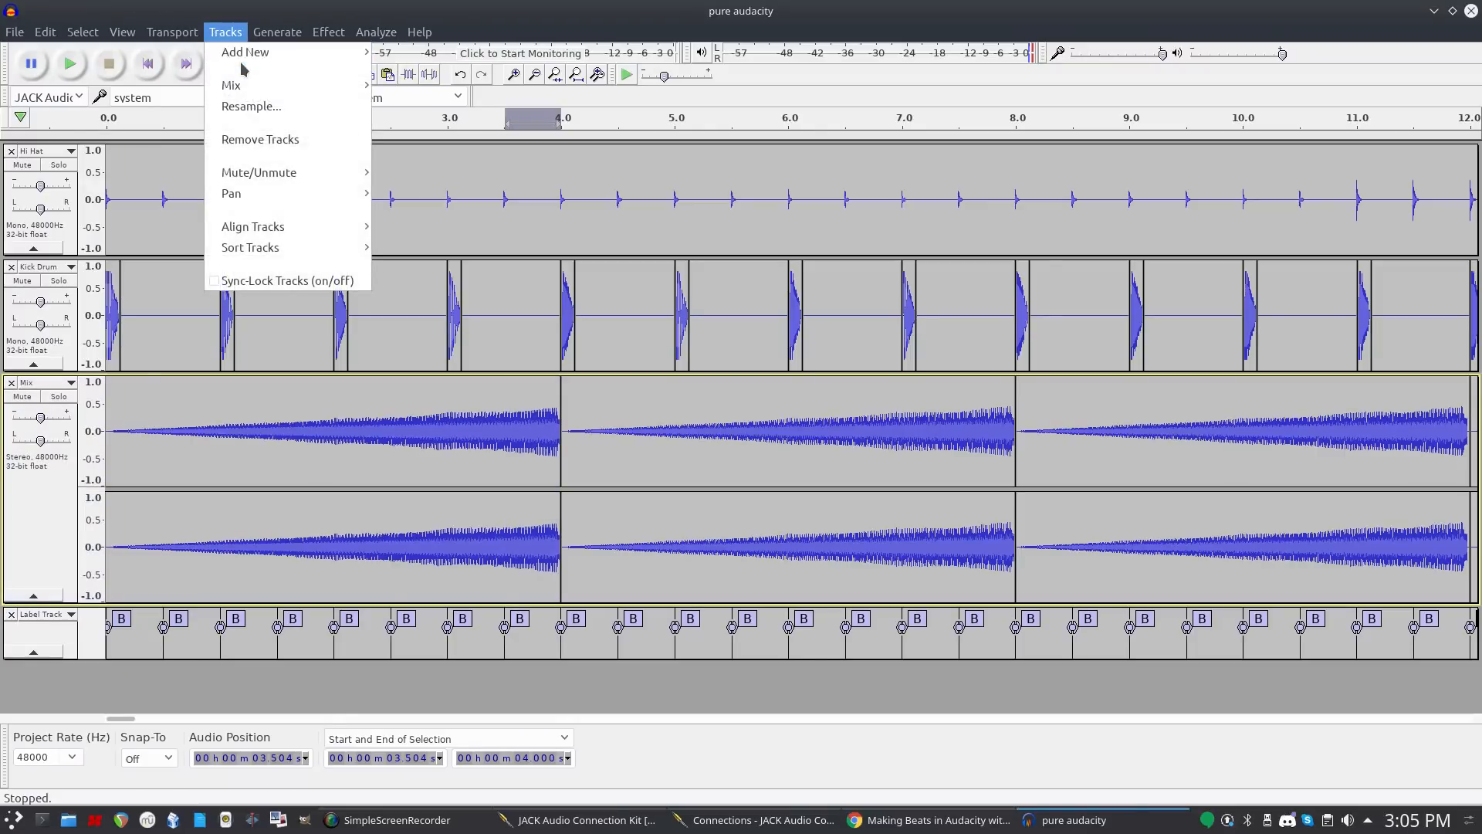
pyautogui.moveTo(294, 54)
pyautogui.click(417, 73)
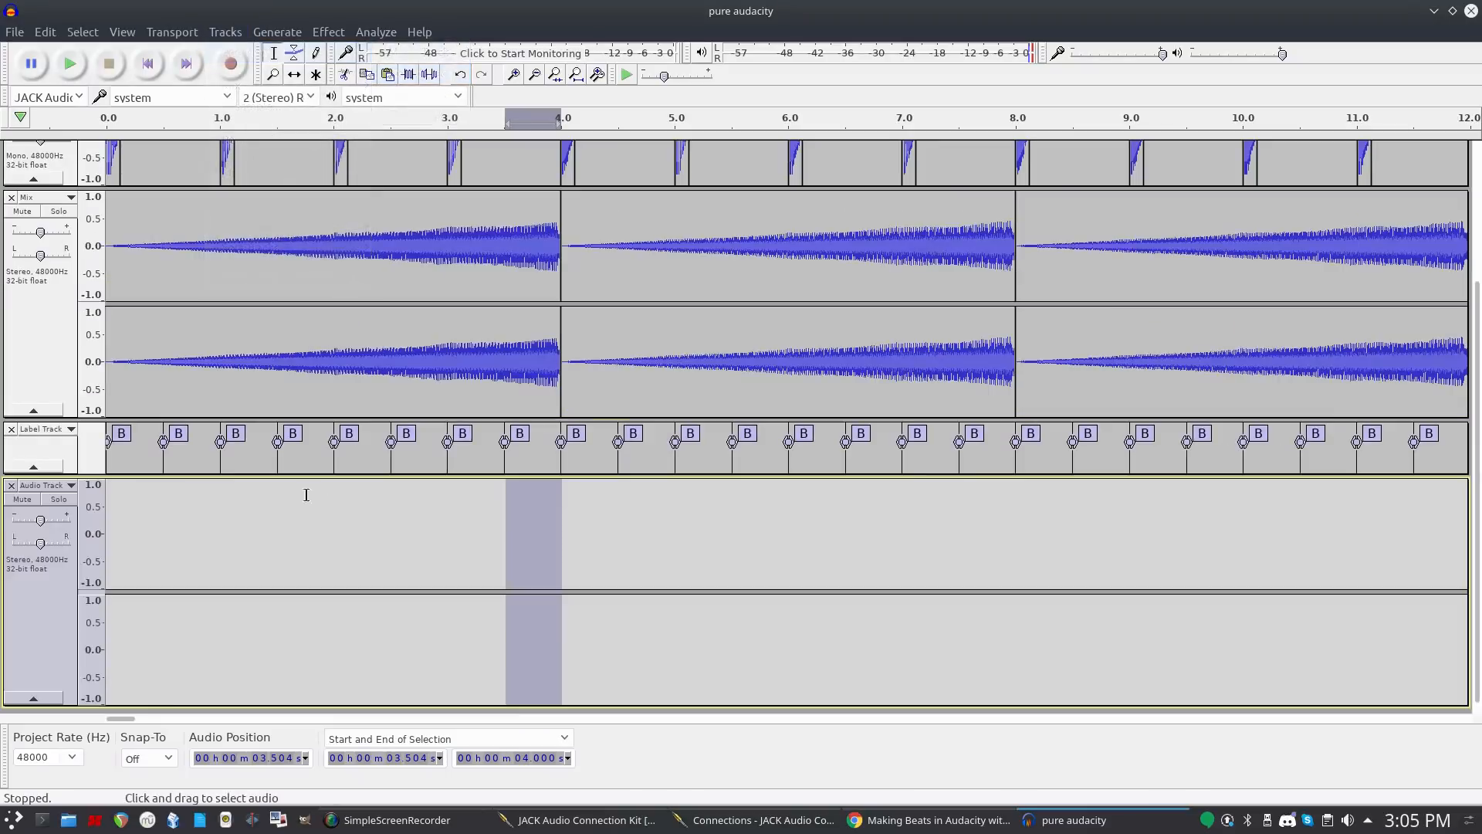
pyautogui.click(108, 519)
pyautogui.press('Home')
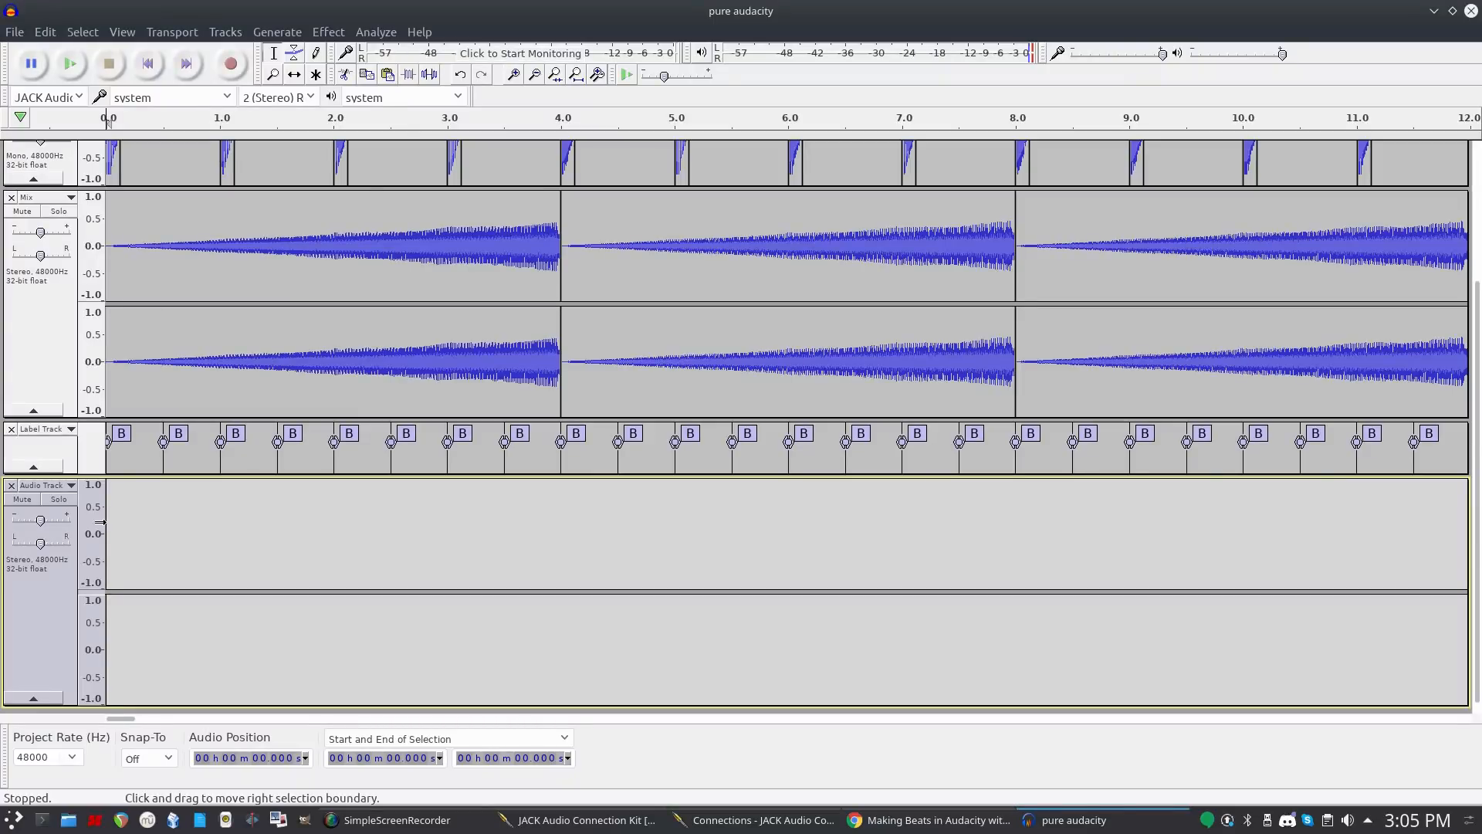
pyautogui.hotkey('ctrl', 'v')
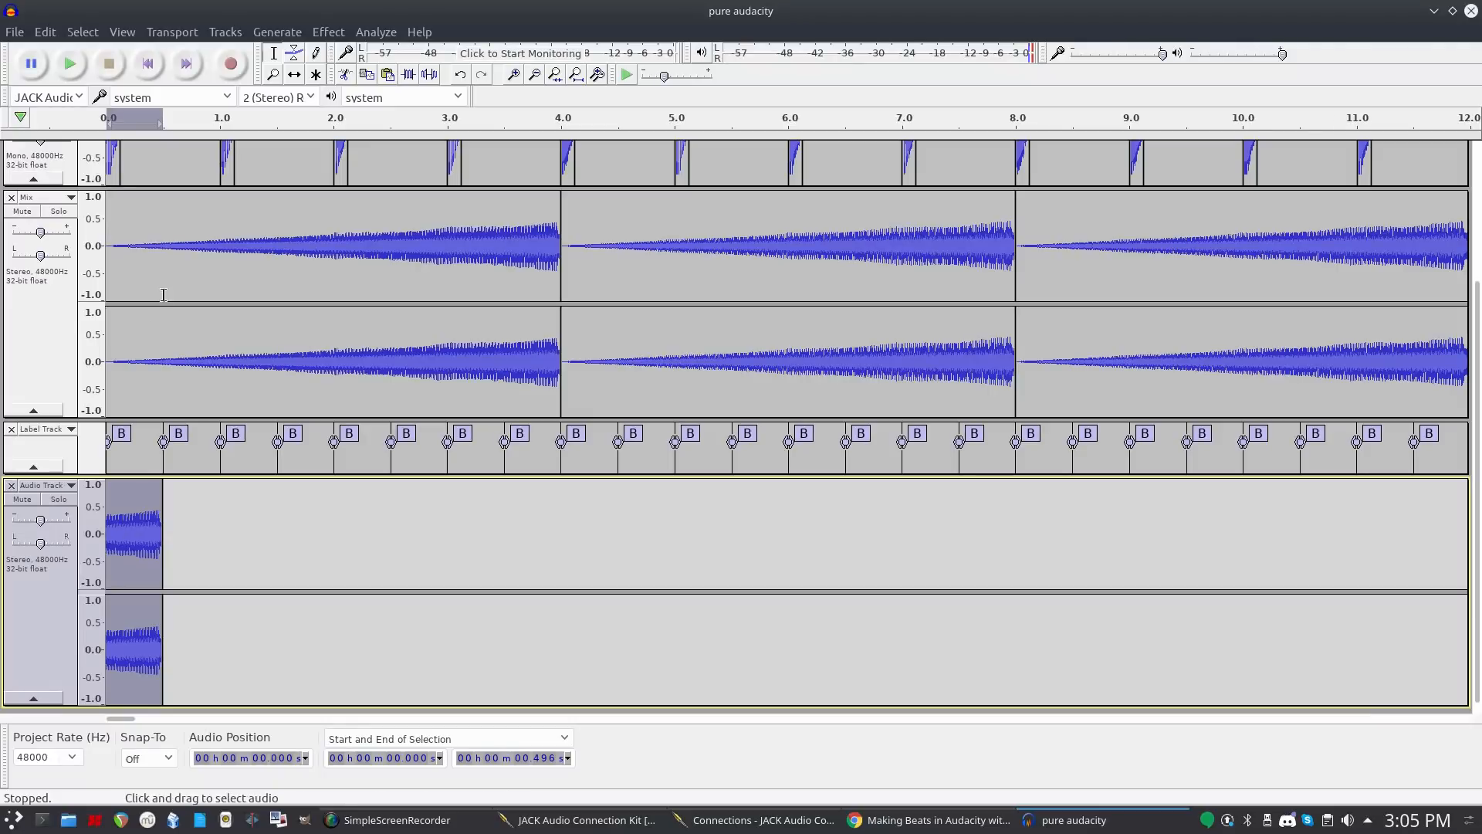
# Reverse the pasted clip and lower its pitch by 12 semitones with Change Pitch.
pyautogui.click(330, 31)
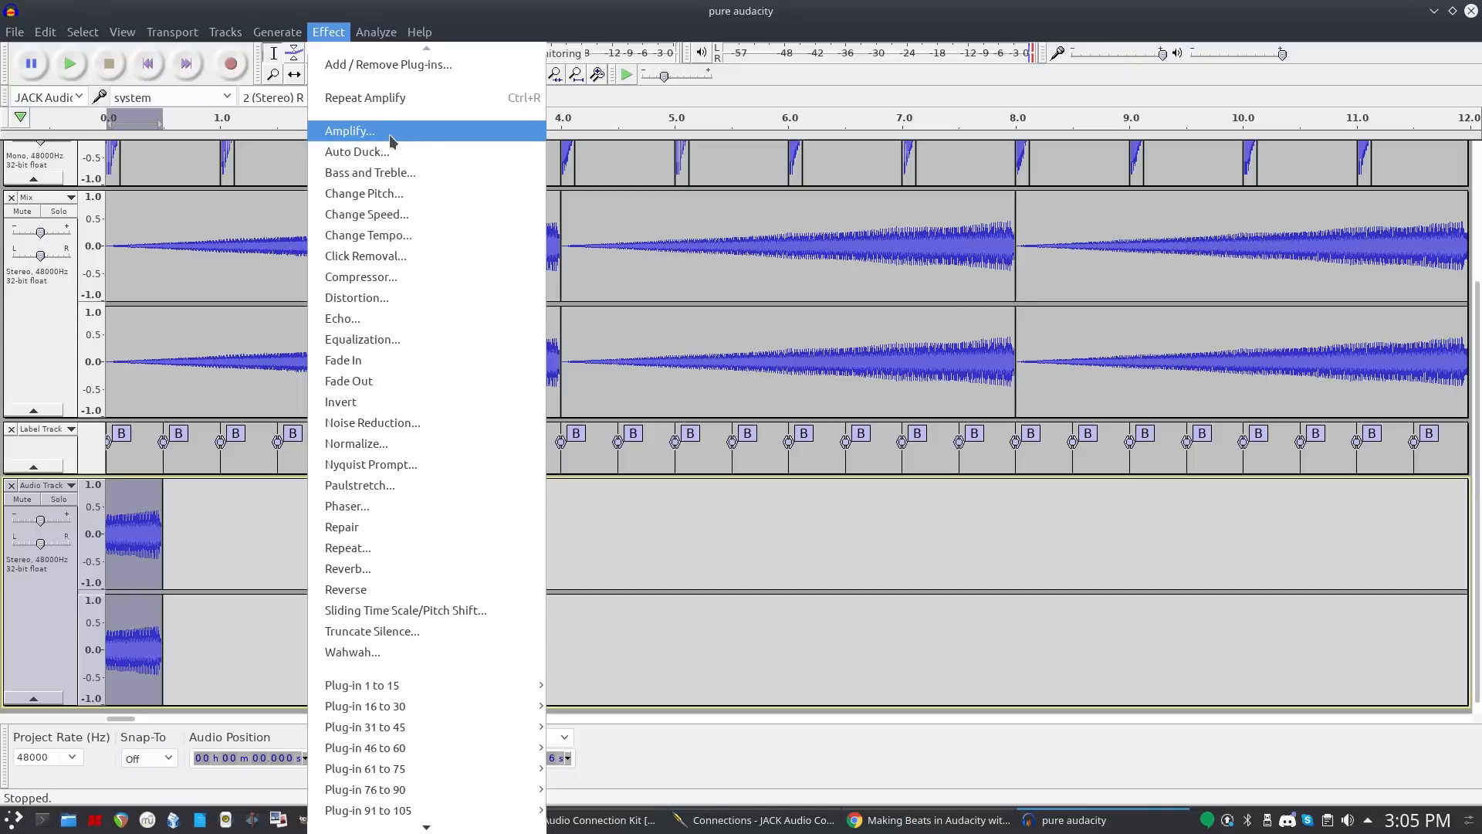
pyautogui.click(342, 593)
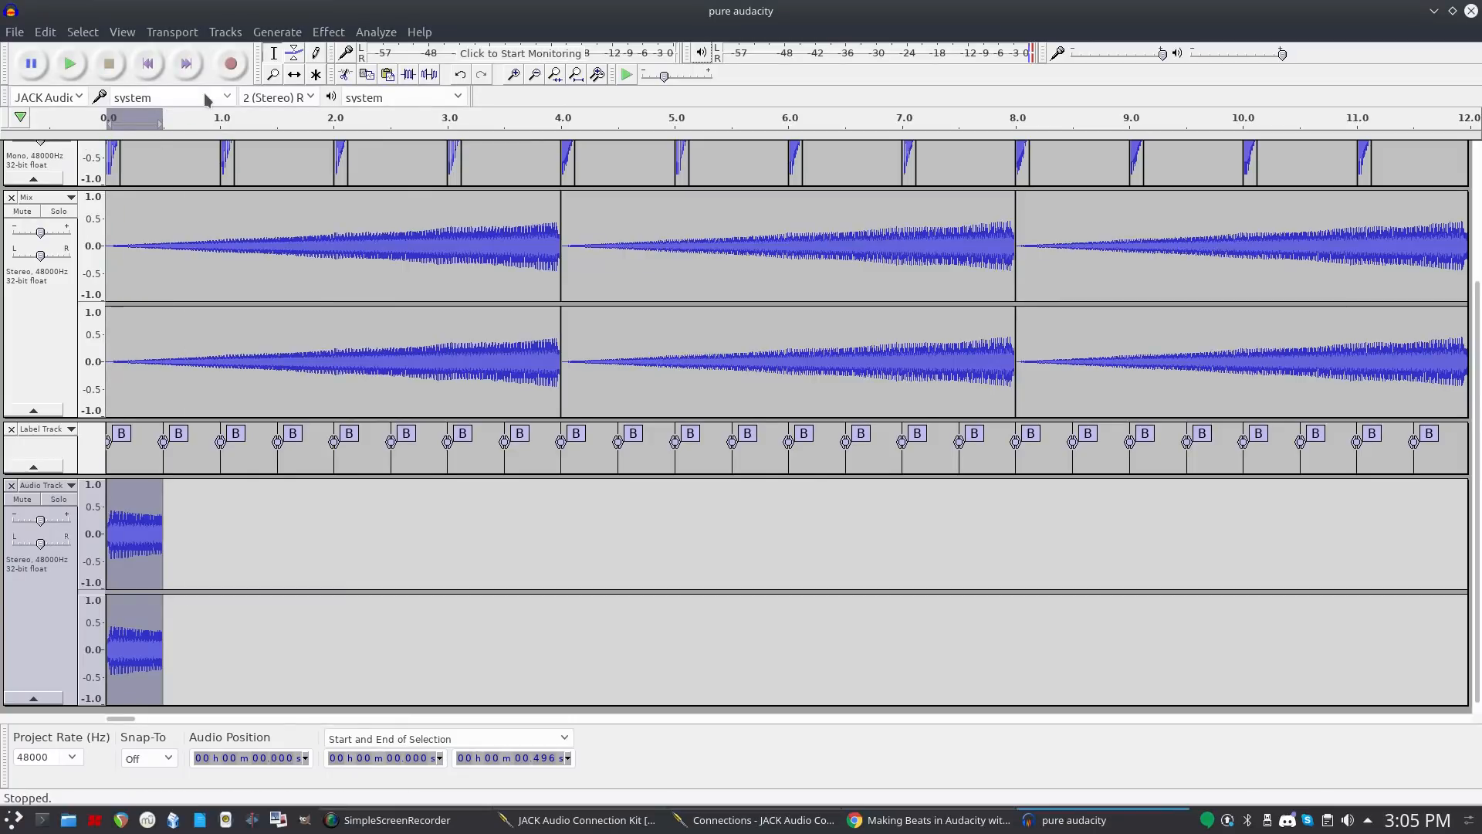
pyautogui.click(330, 33)
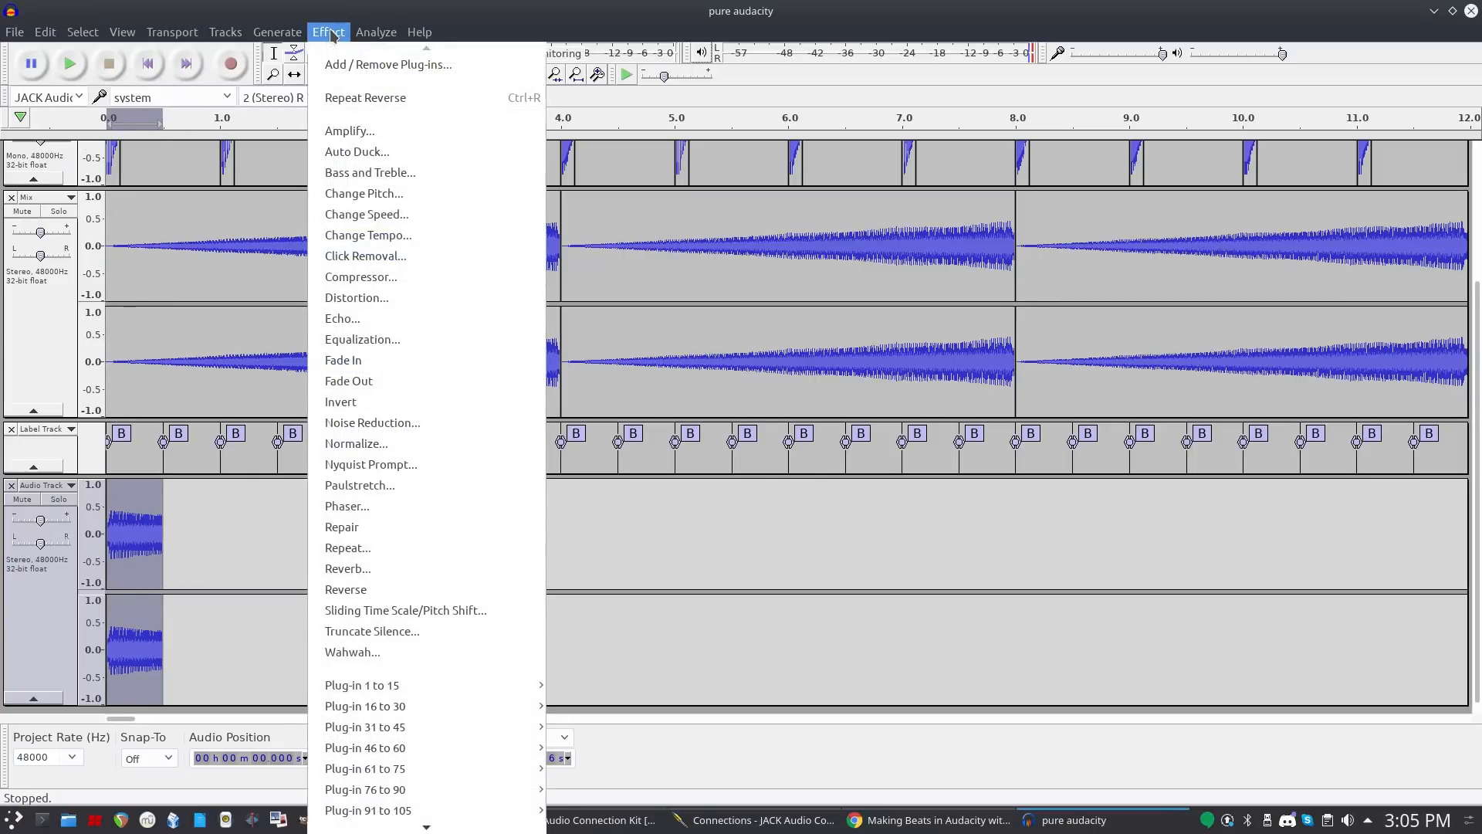
pyautogui.click(360, 194)
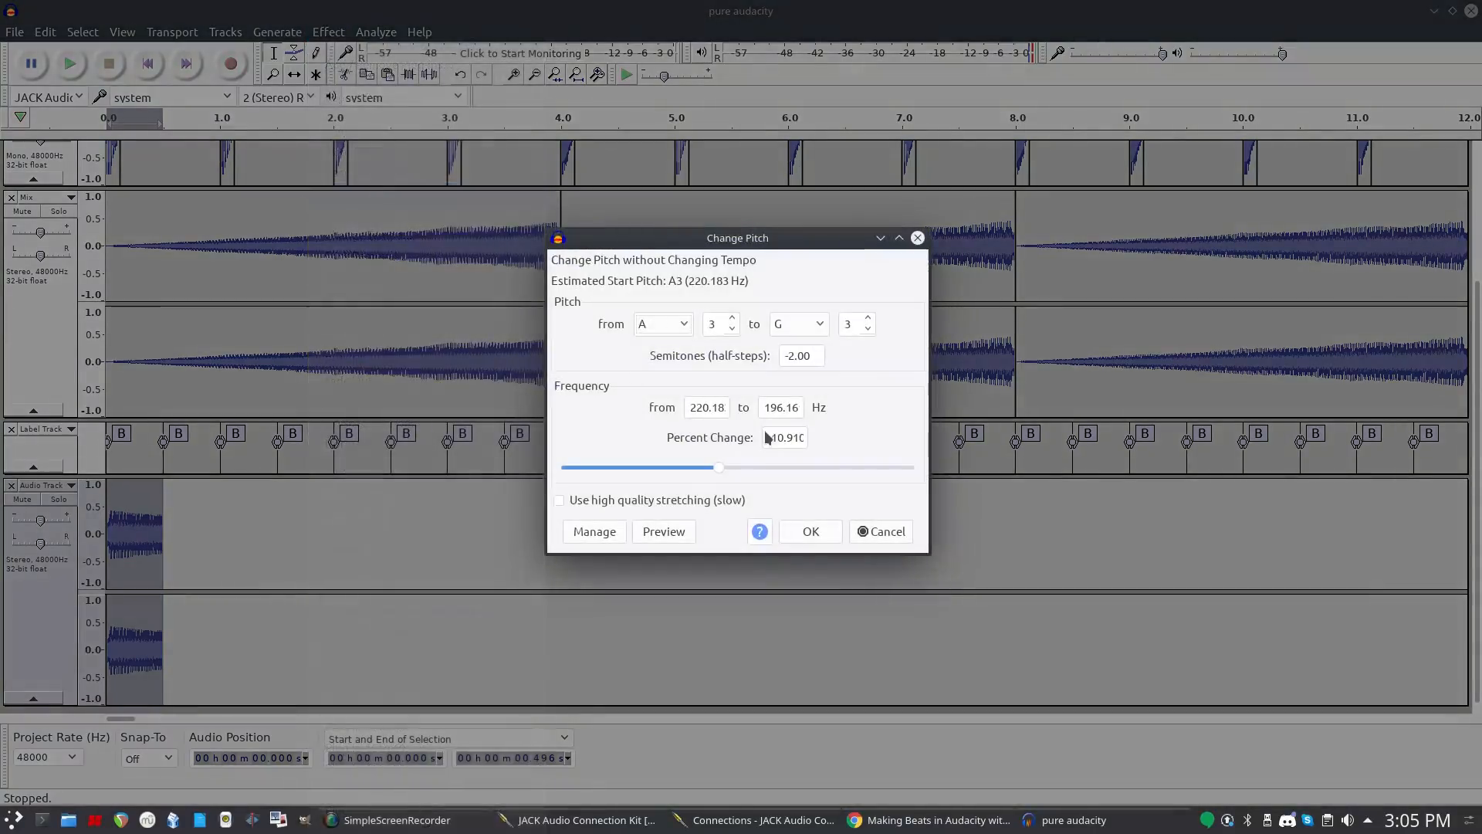
pyautogui.moveTo(781, 355); pyautogui.dragTo(875, 359)
pyautogui.write('-12')
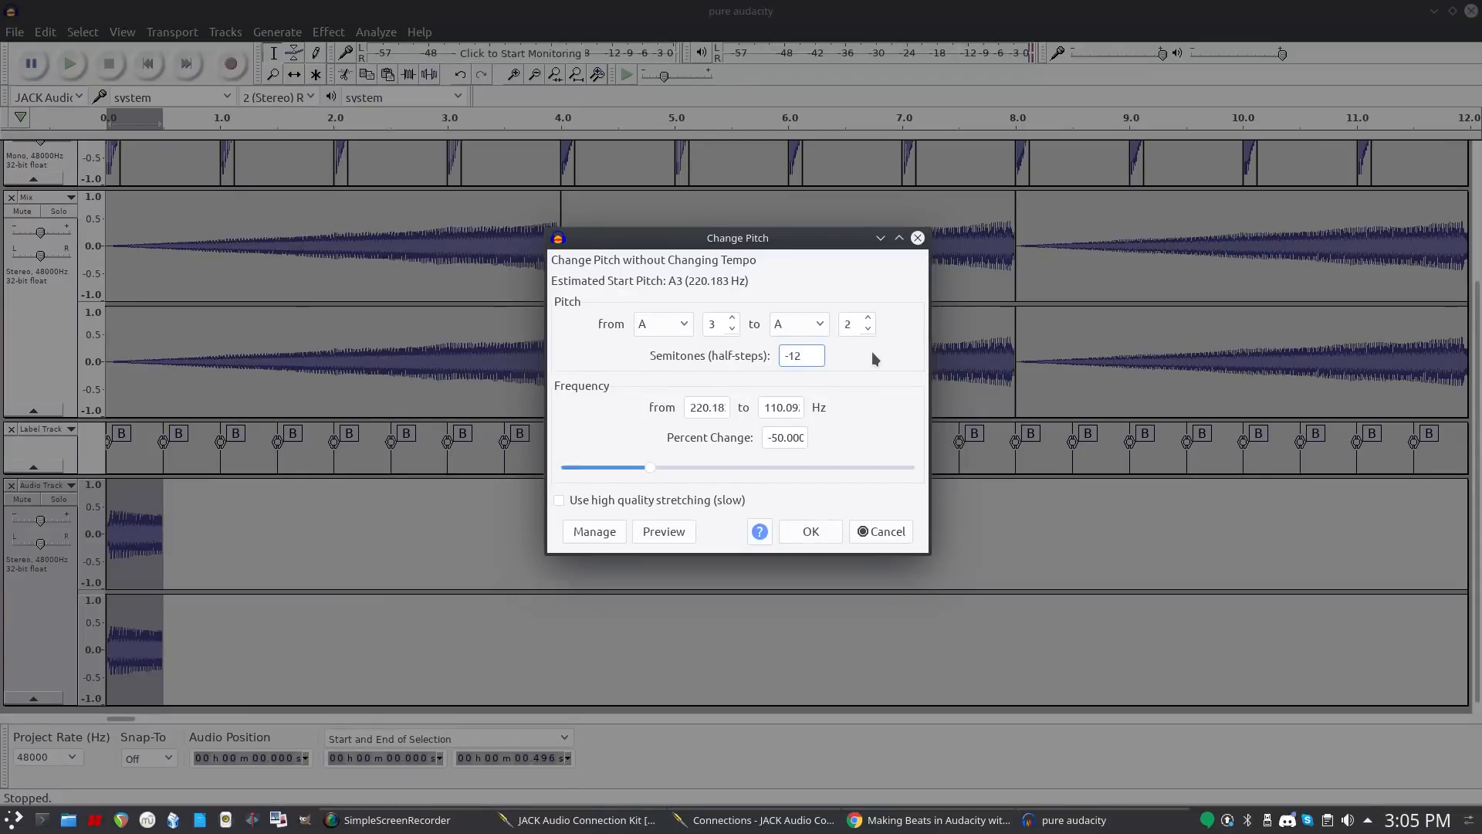
pyautogui.click(823, 529)
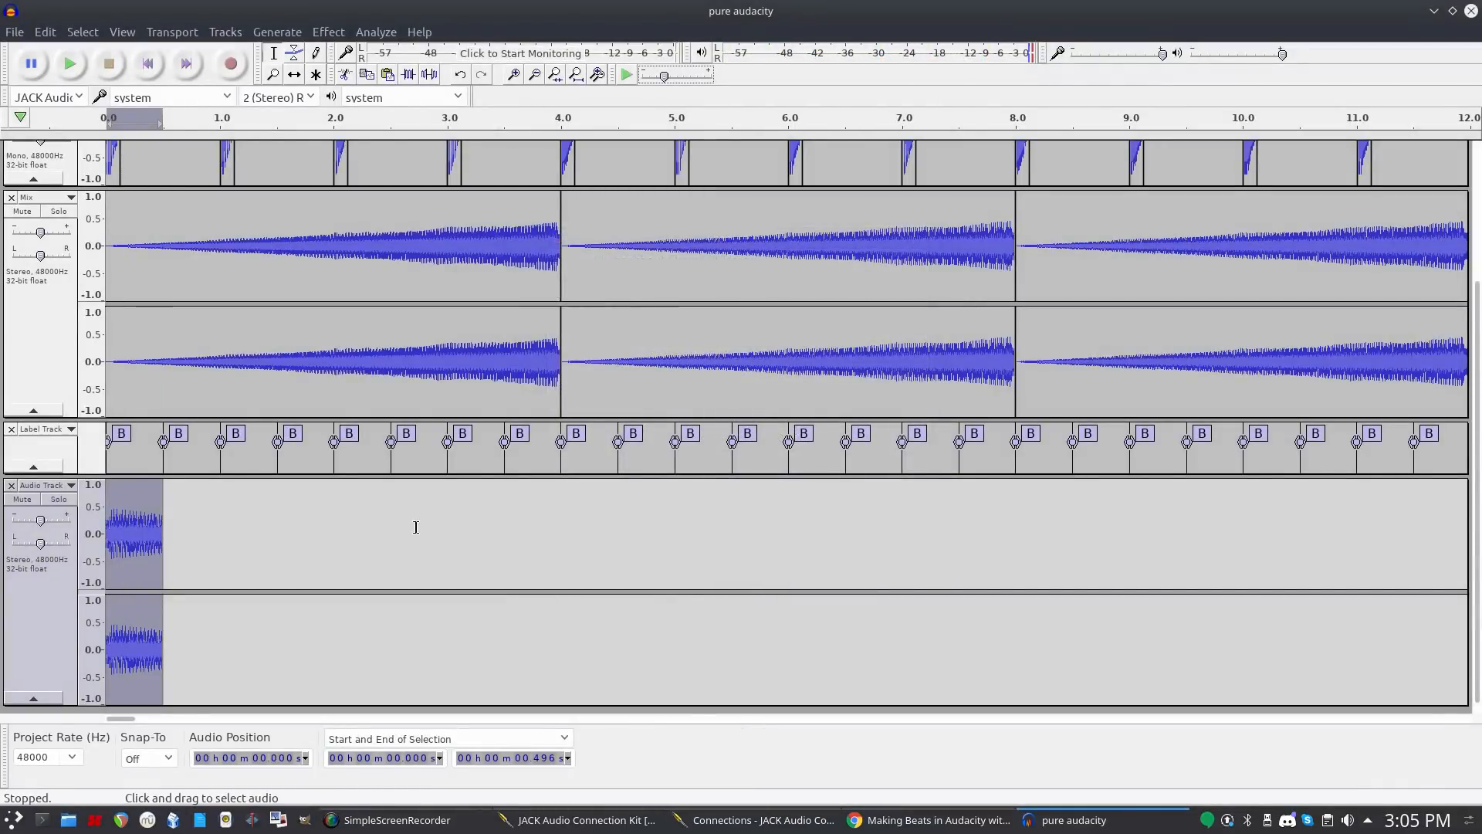
# Apply the same Change Pitch effect to the short clip once more and listen to it.
pyautogui.click(325, 33)
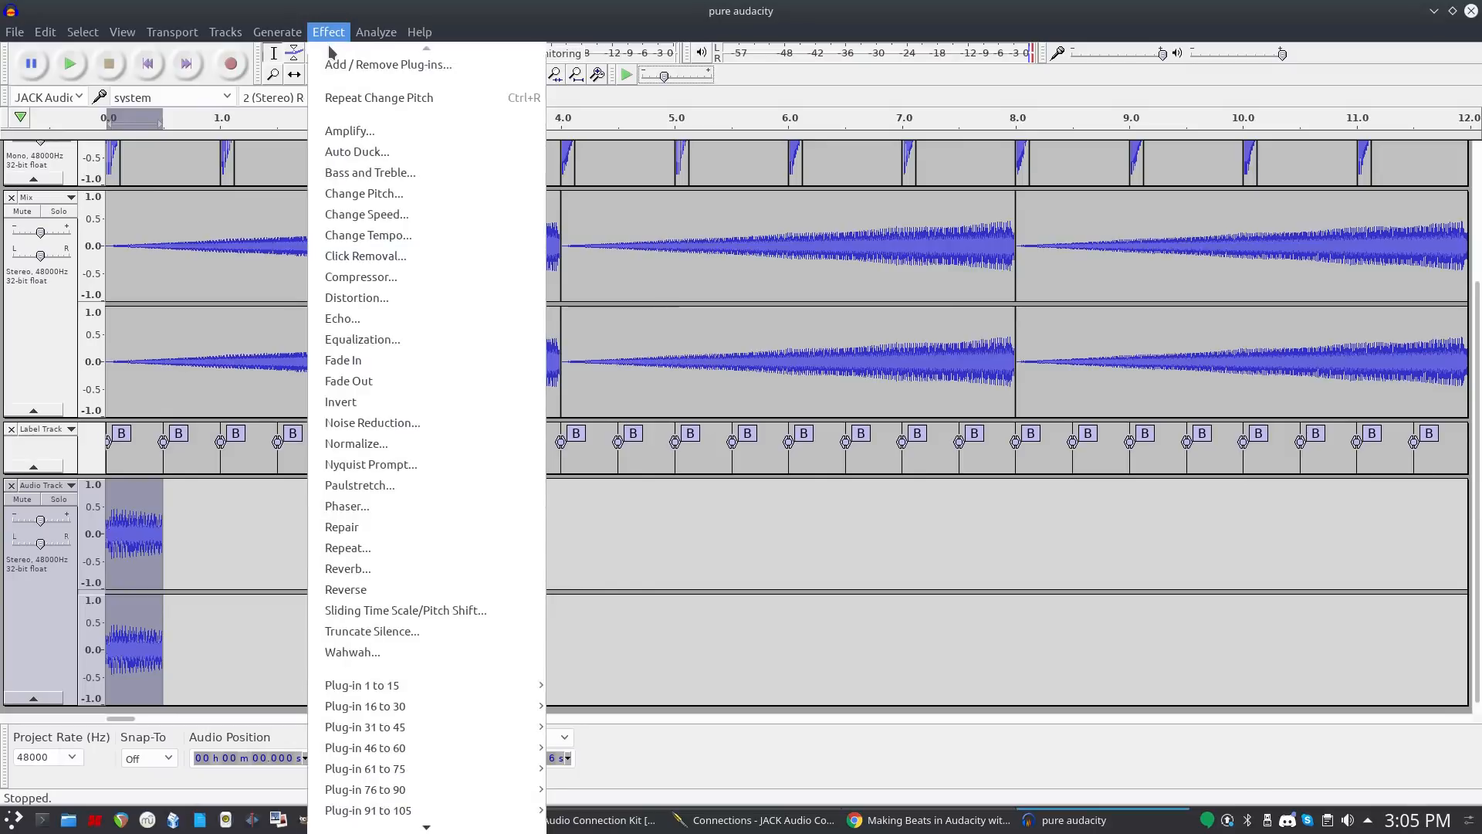
pyautogui.click(385, 98)
pyautogui.press('space')
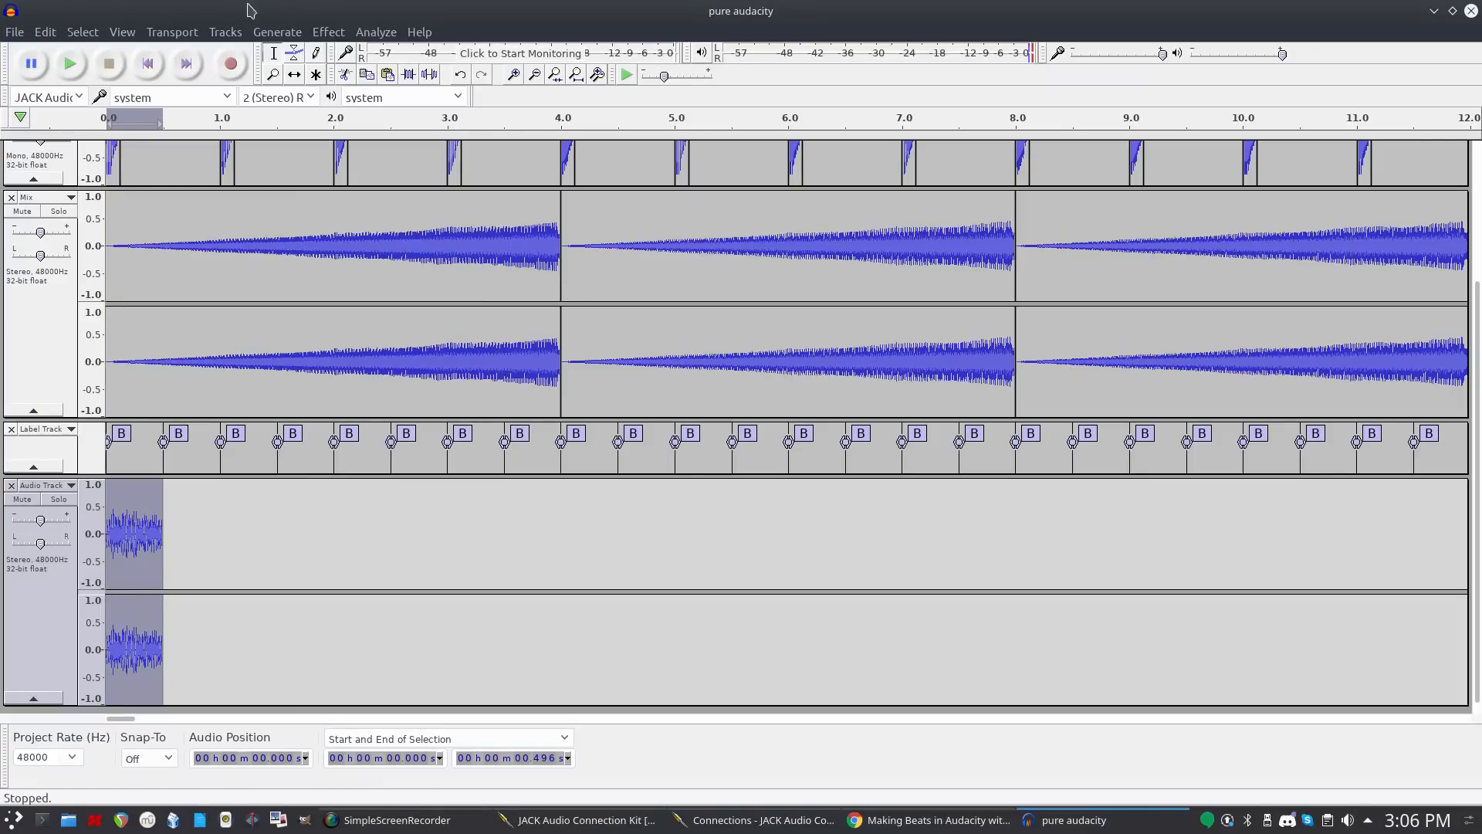
pyautogui.hotkey('shift', 'space')
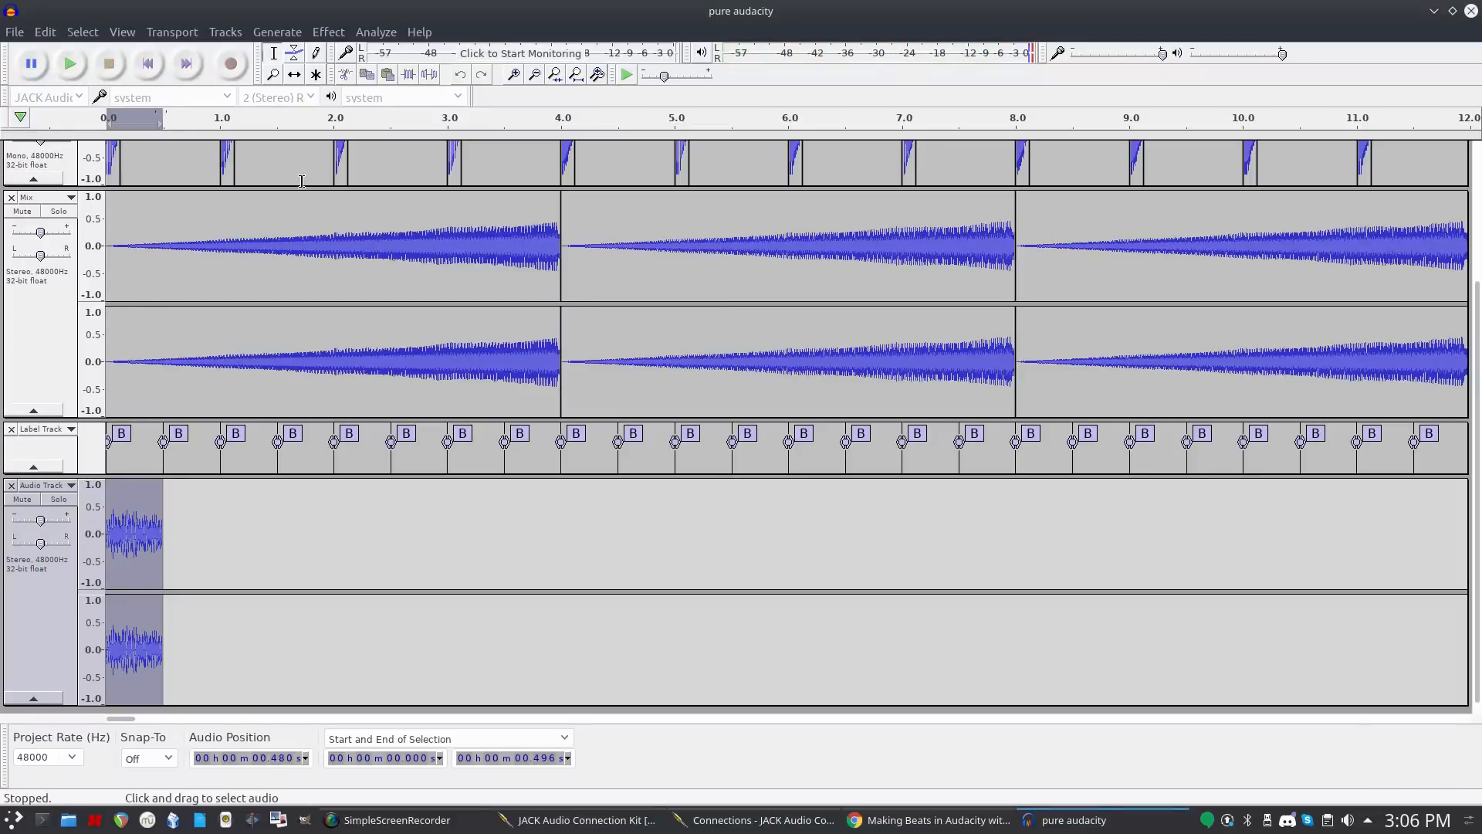
pyautogui.press('space')
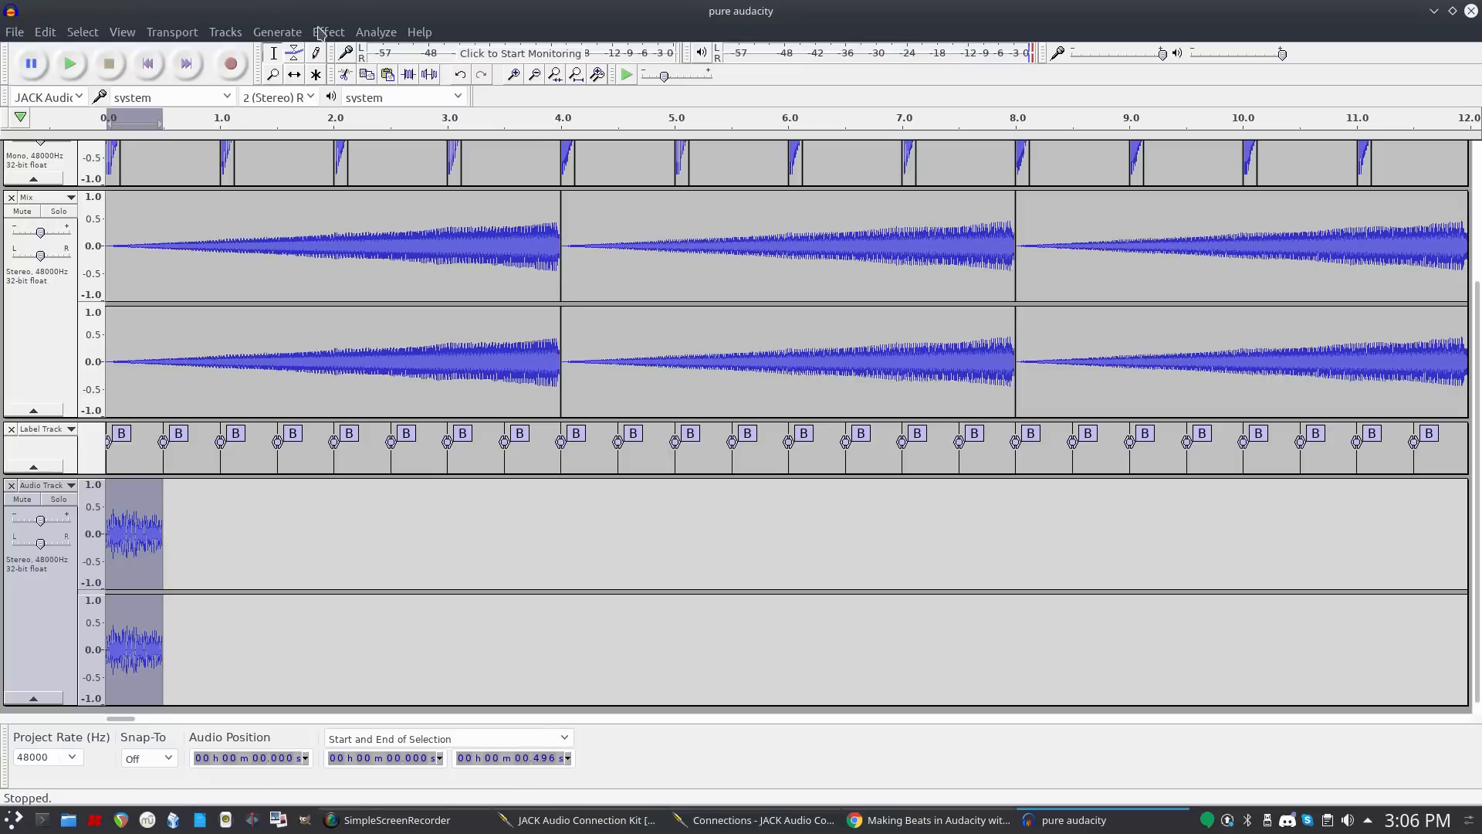
# Repeat the short clip 31 times on the new track and play the result with the other tracks.
pyautogui.click(320, 33)
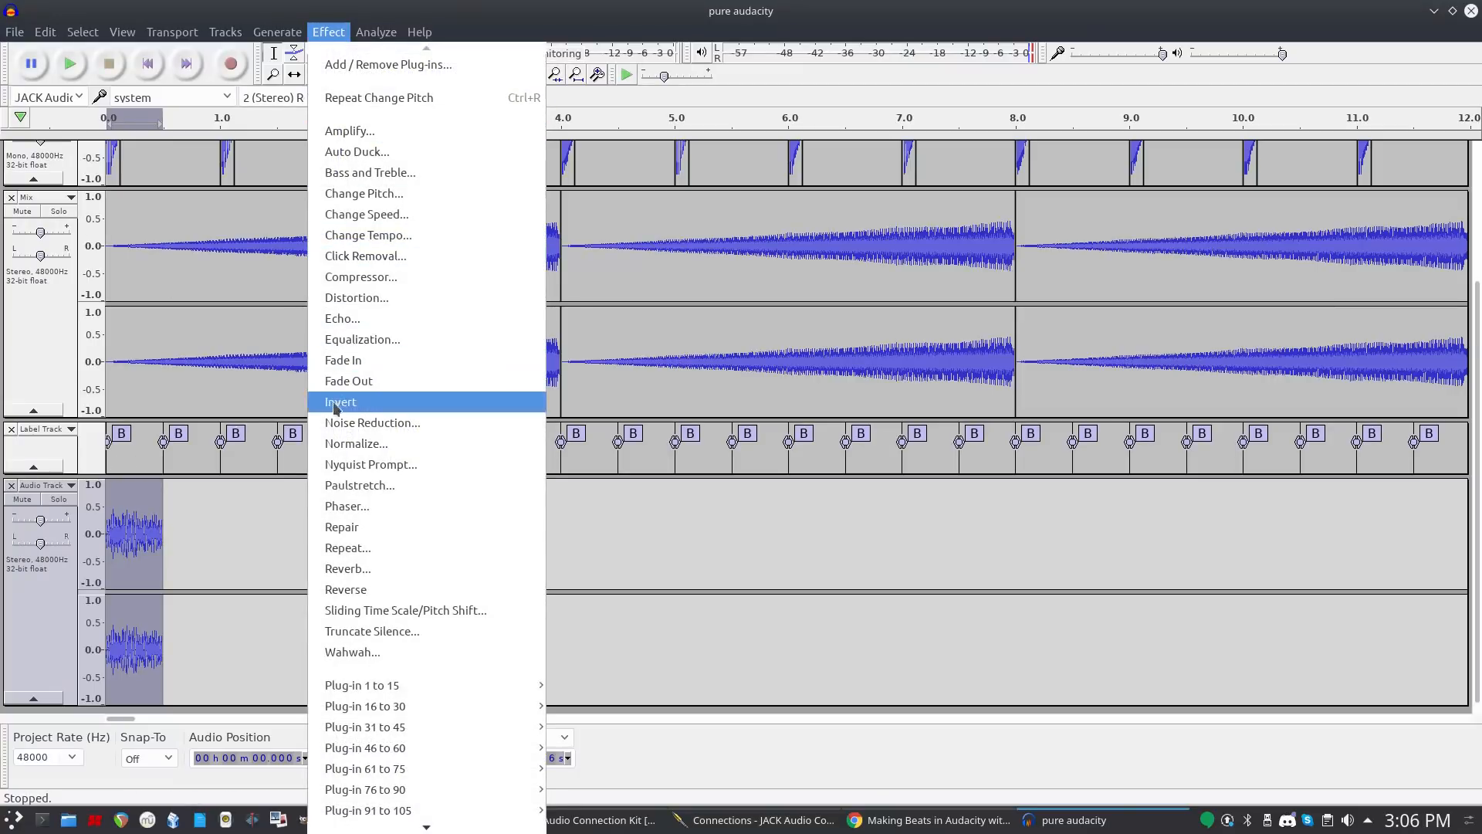
pyautogui.click(379, 548)
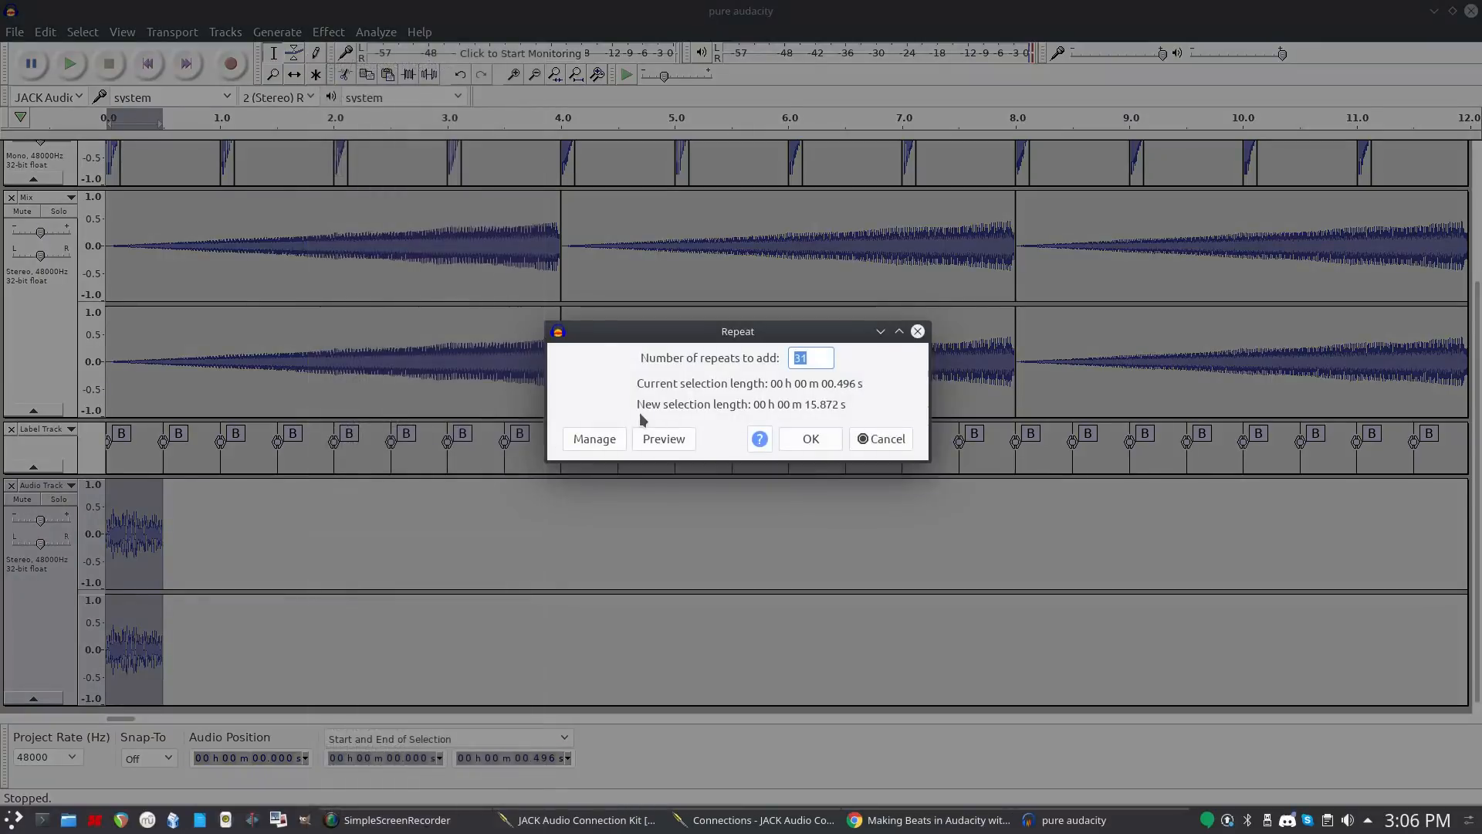
pyautogui.click(820, 438)
pyautogui.press('space')
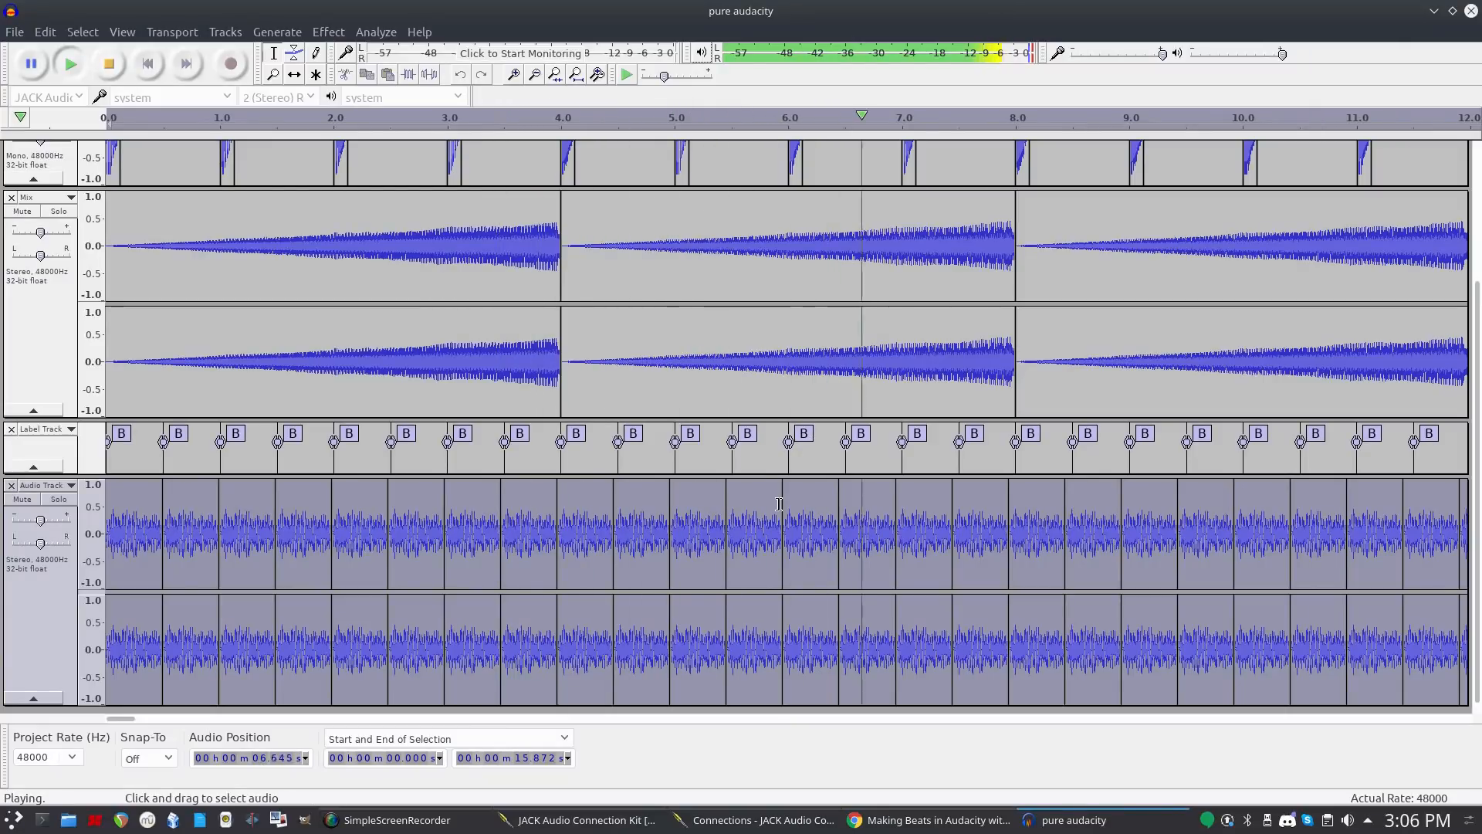
# Stop playback, undo the clip repeats on the added stereo track, and delete that track.
pyautogui.press('space')
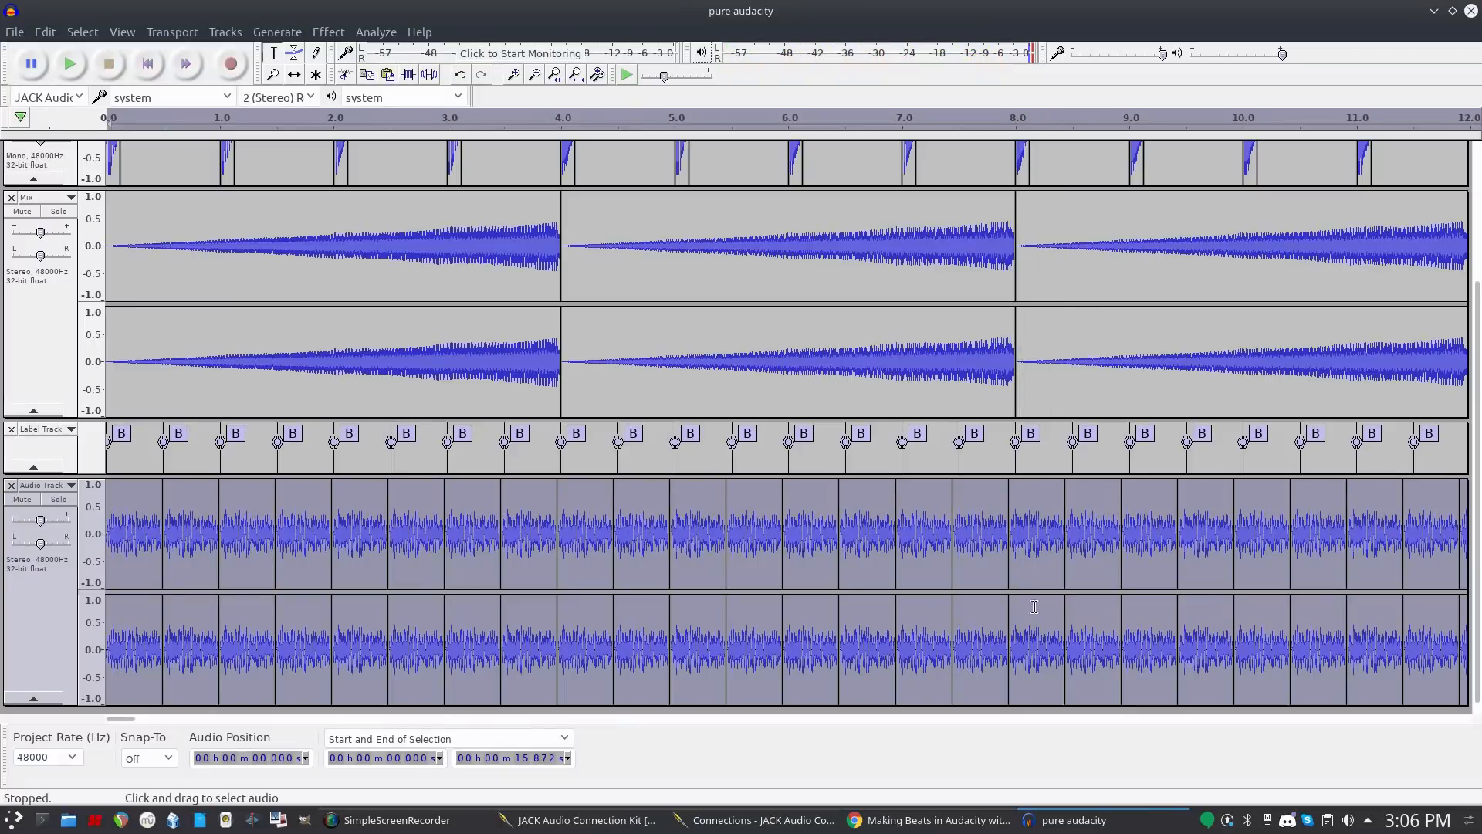
pyautogui.click(561, 527)
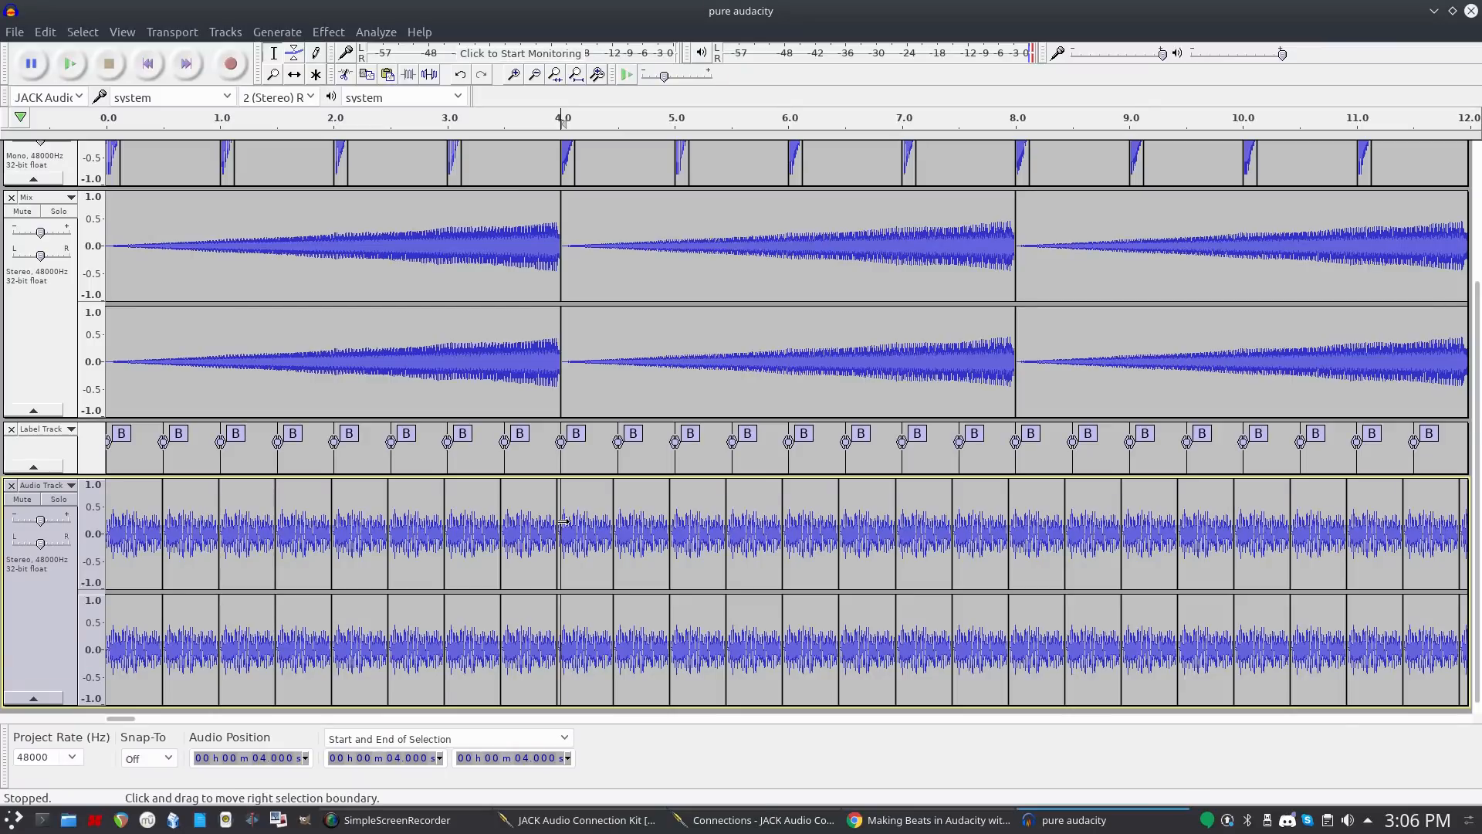
pyautogui.hotkey('ctrl', 'z')
pyautogui.hotkey('ctrl', 'shift', 'z')
pyautogui.hotkey('ctrl', 'shift', 'z')
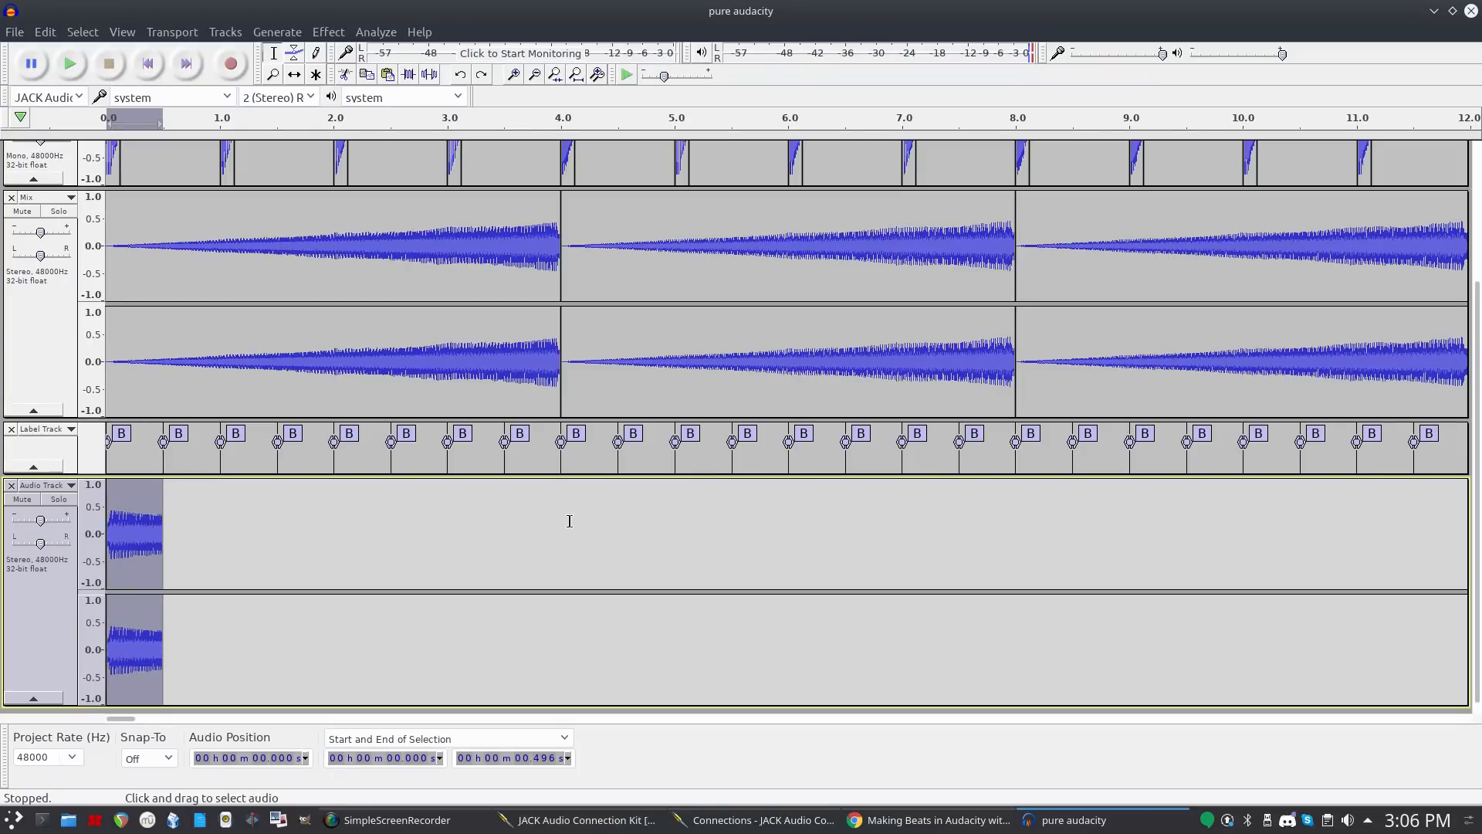
pyautogui.click(12, 485)
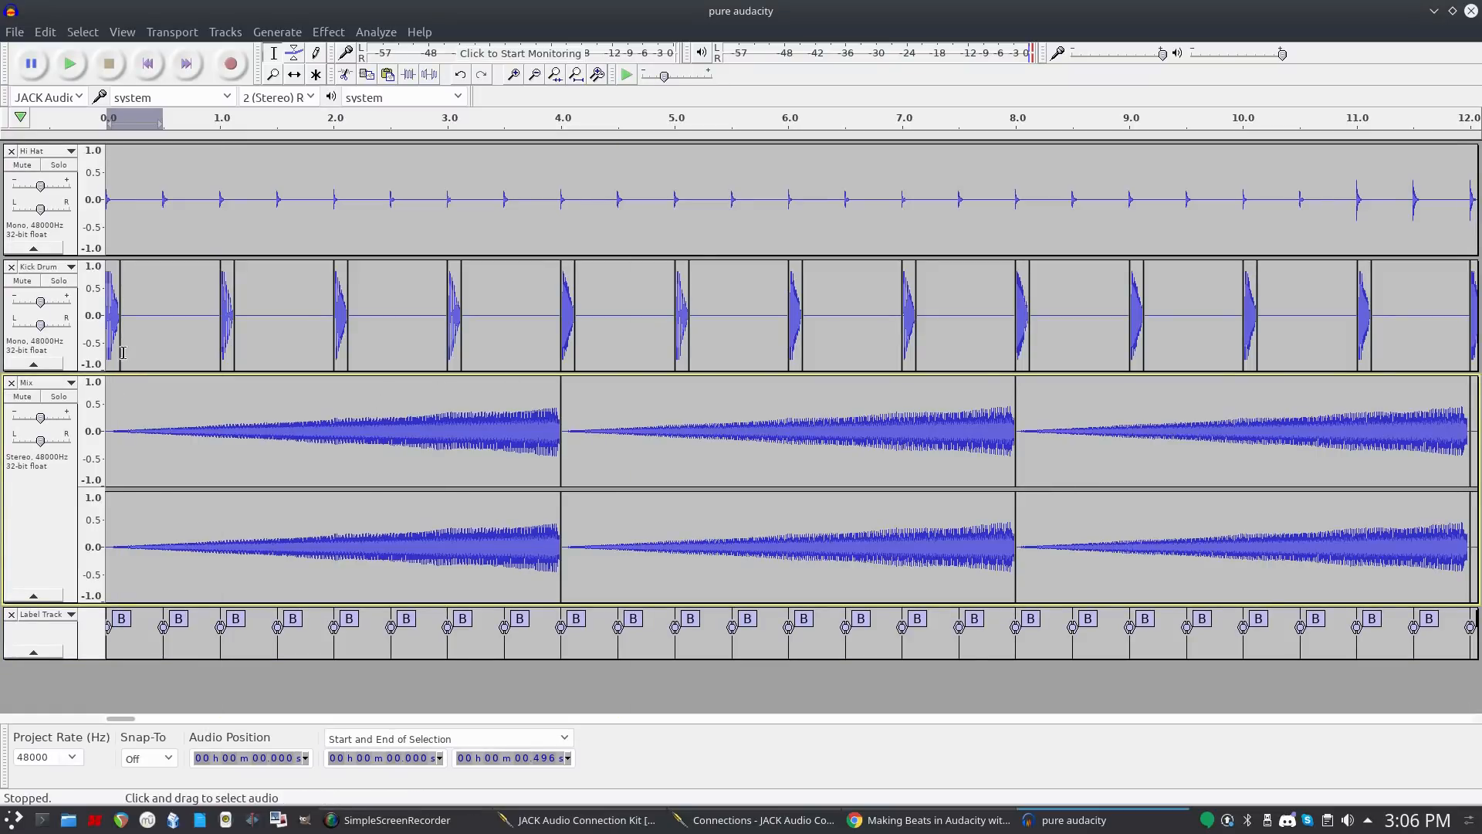
pyautogui.click(21, 501)
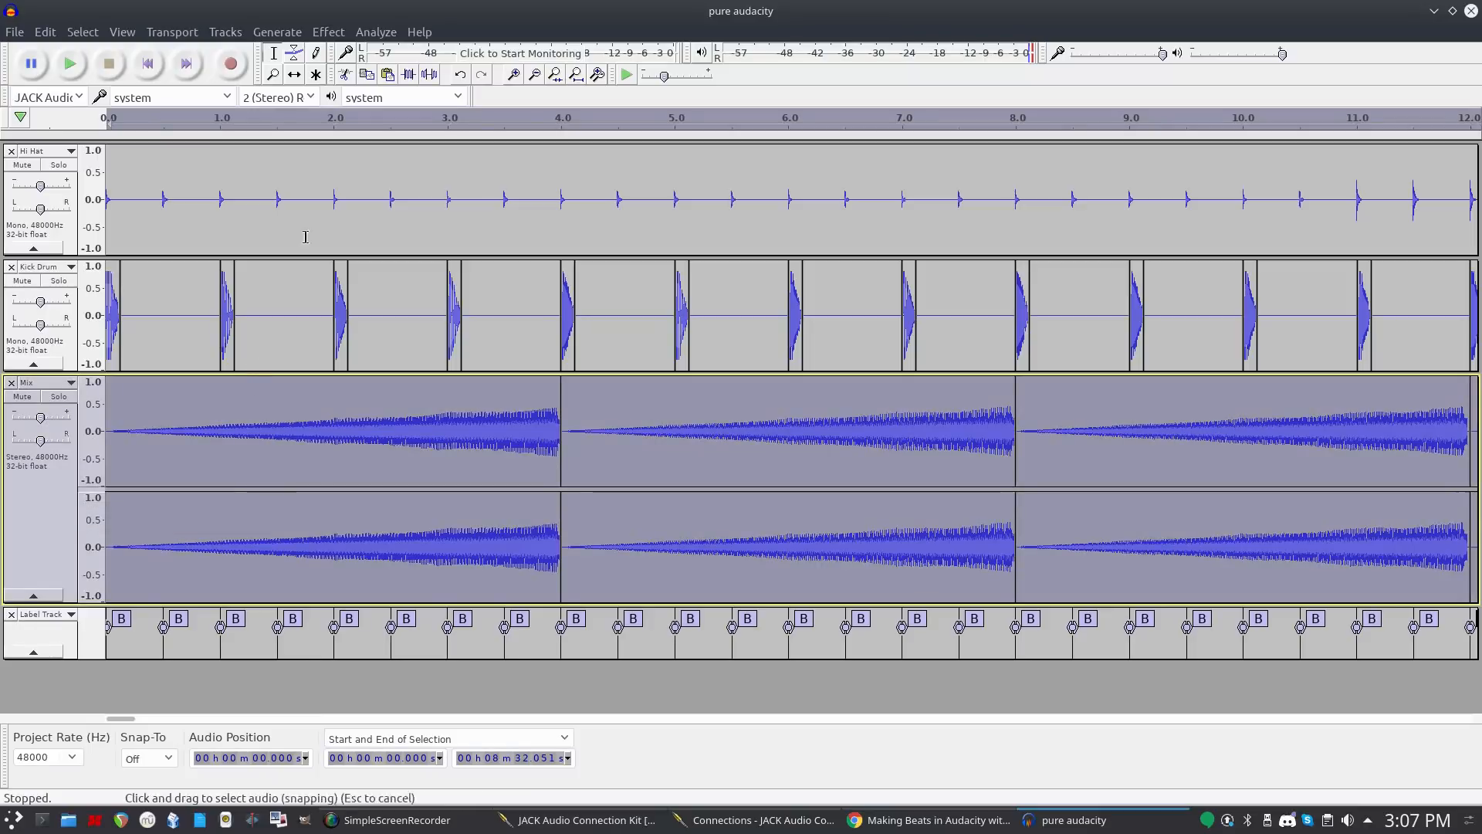
pyautogui.click(63, 183)
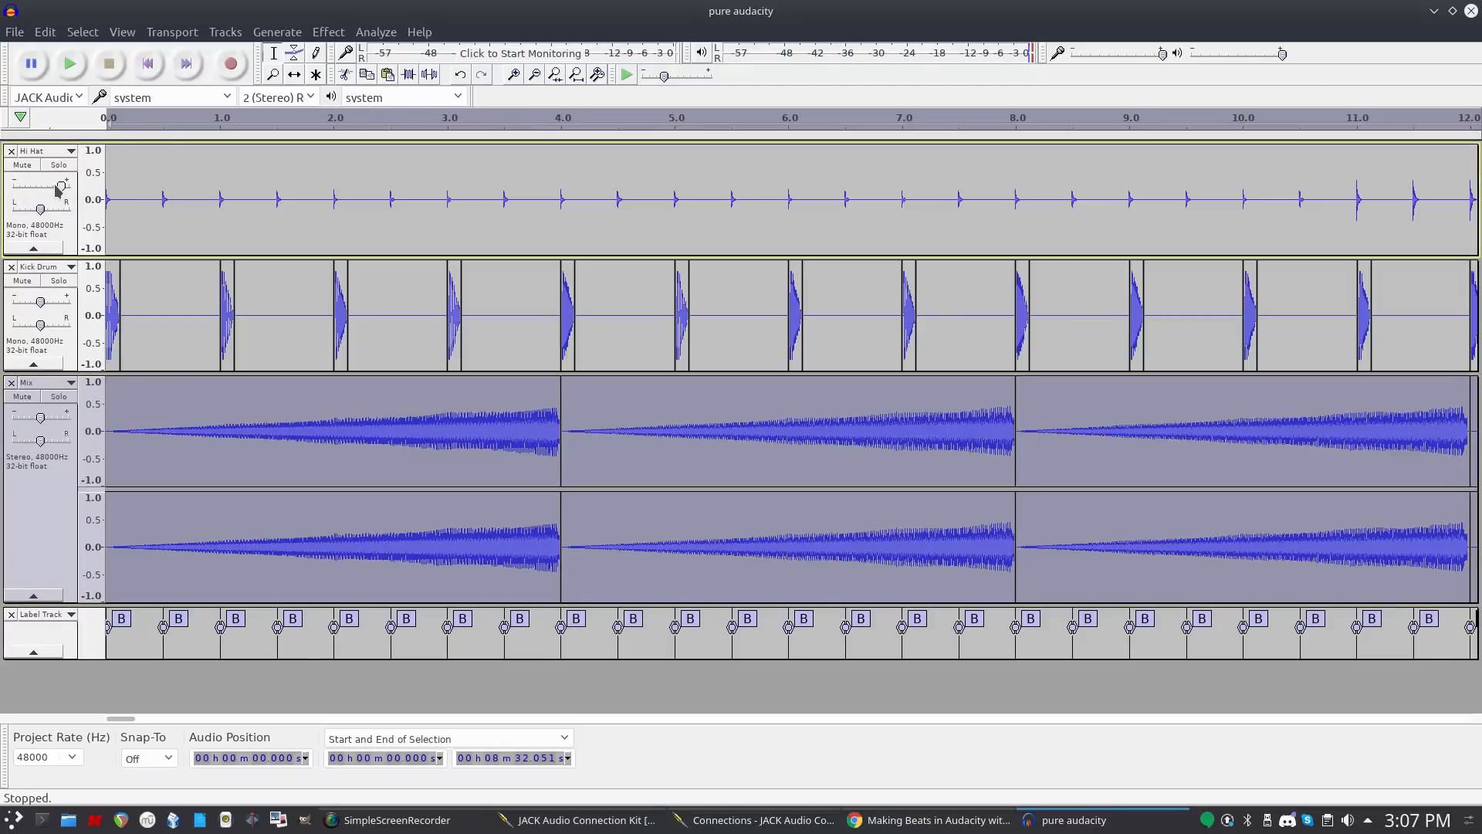
pyautogui.click(44, 186)
pyautogui.doubleClick(44, 186)
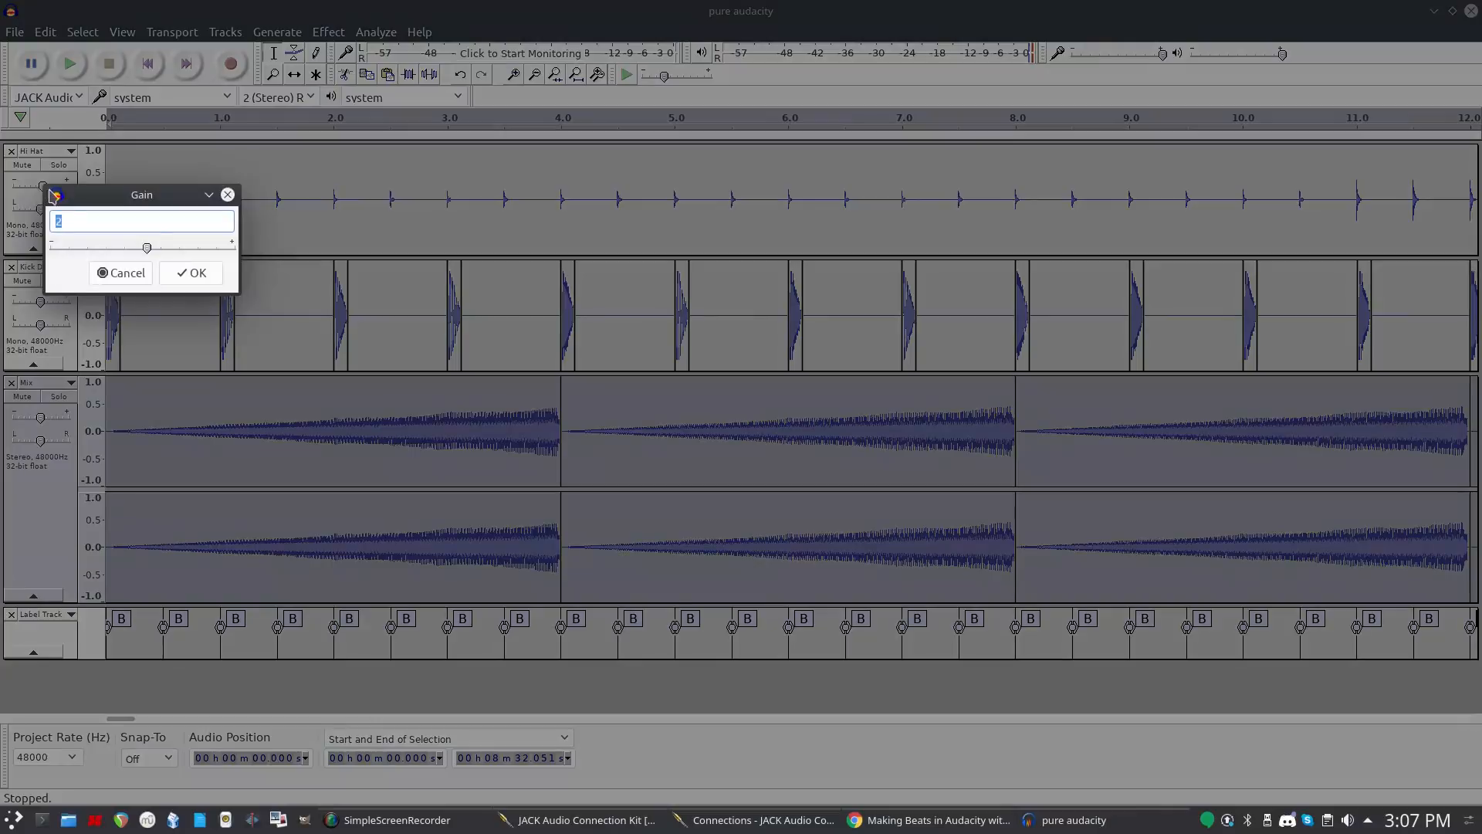
pyautogui.press('Return')
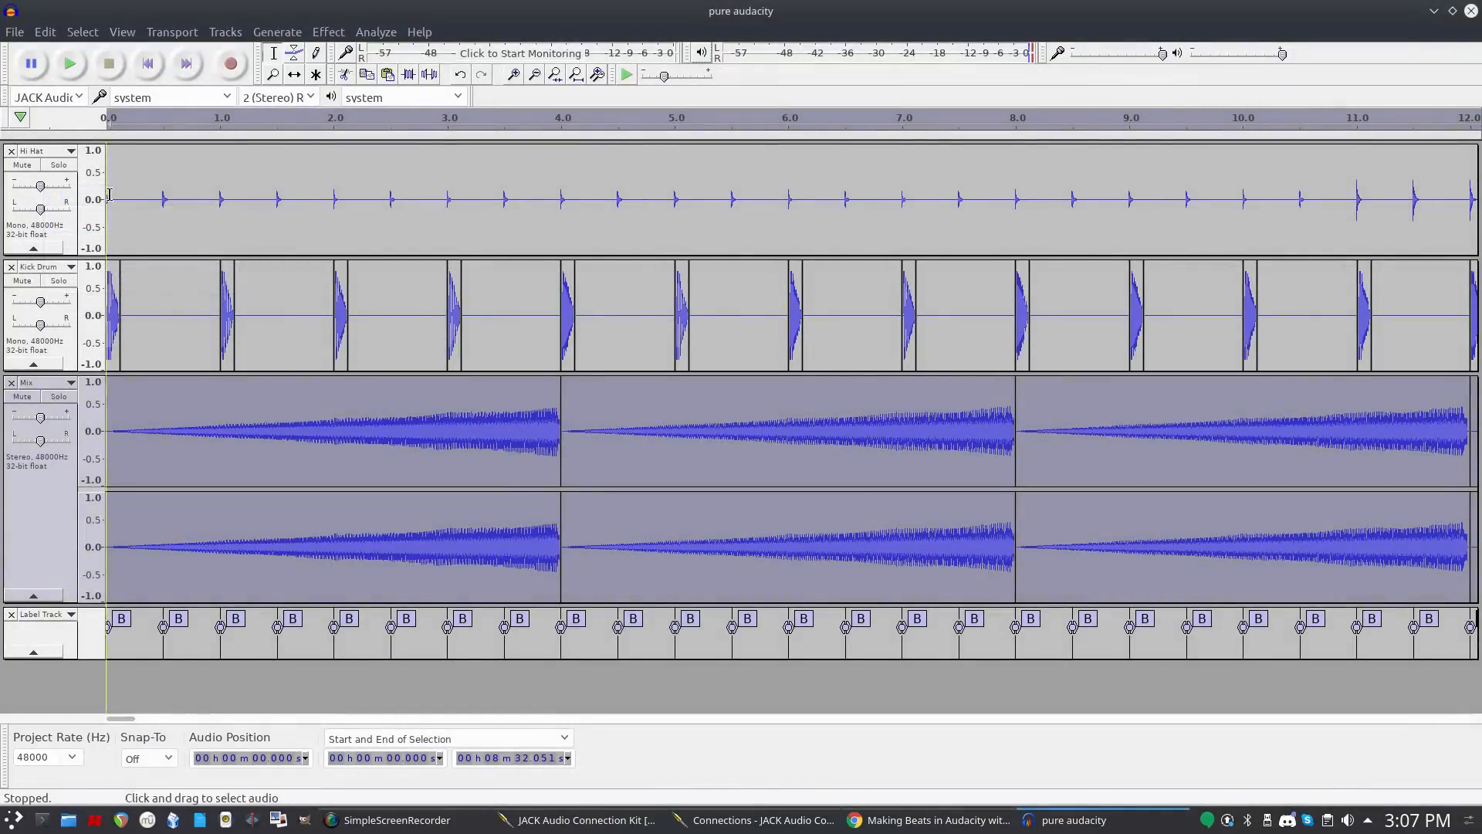
# Apply the Compressor effect to the whole Hi Hat track and play all tracks from the start.
pyautogui.click(331, 35)
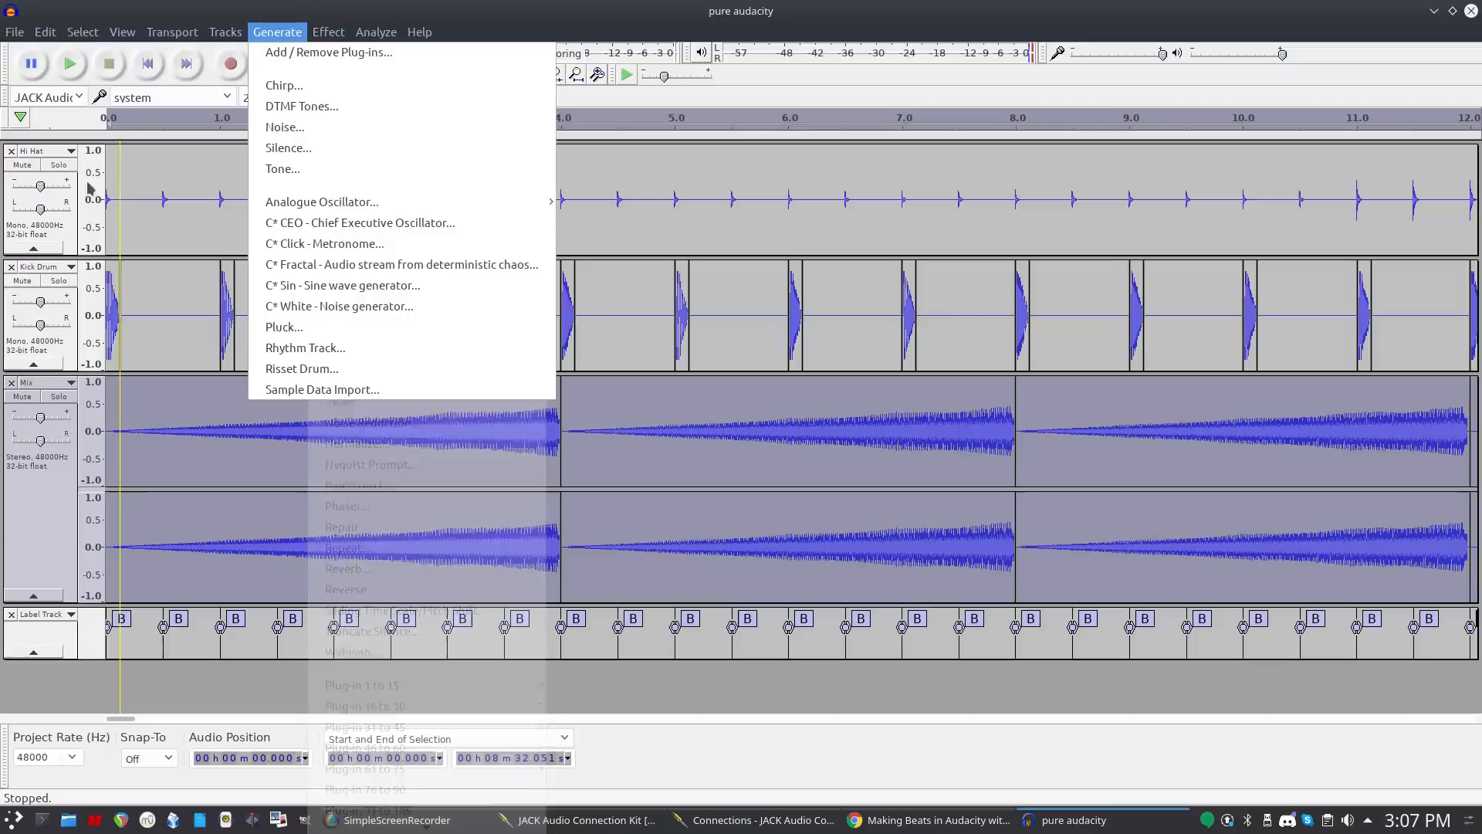
pyautogui.doubleClick(207, 176)
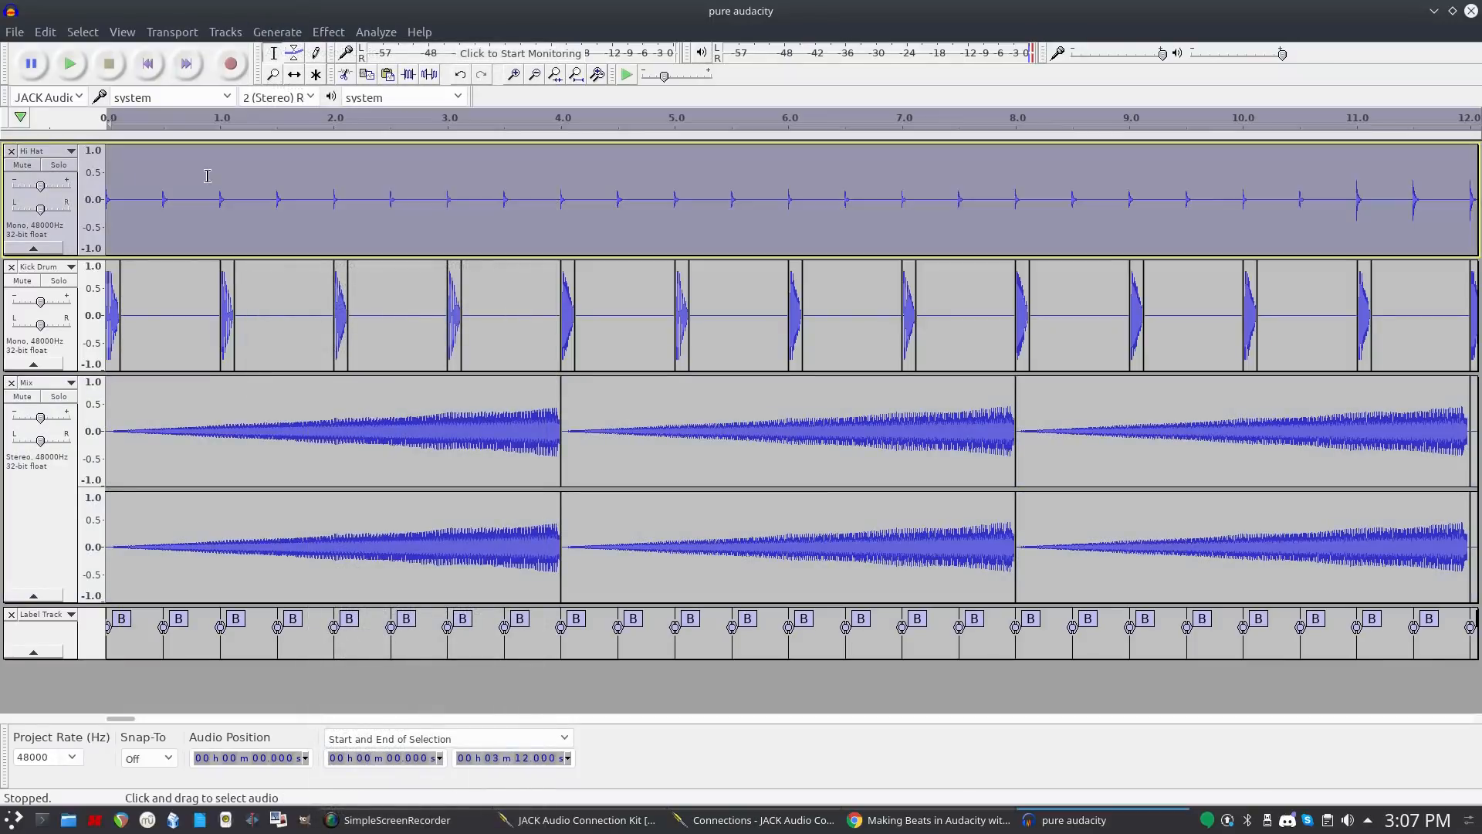
pyautogui.click(333, 35)
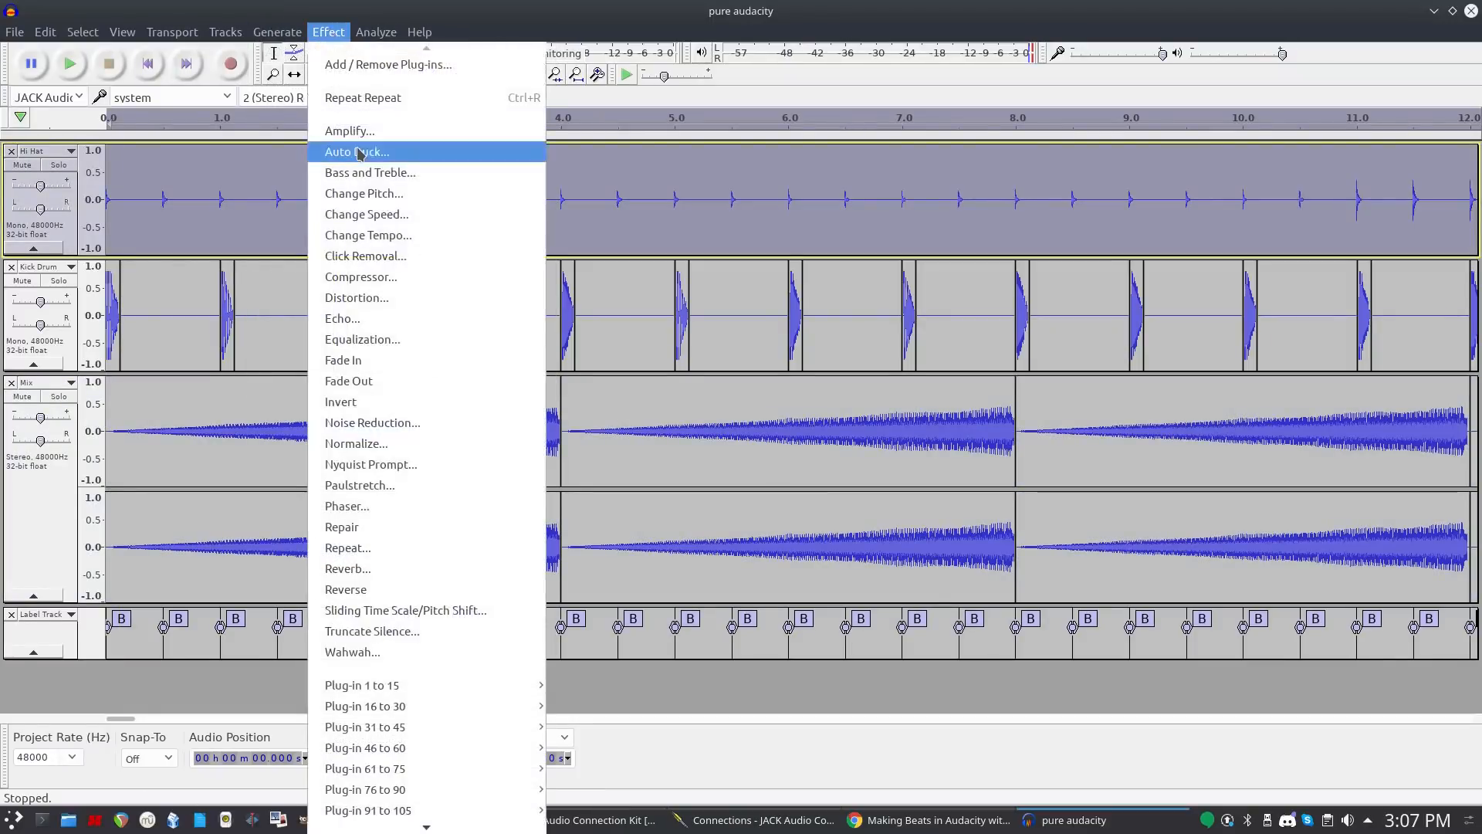
pyautogui.moveTo(427, 704)
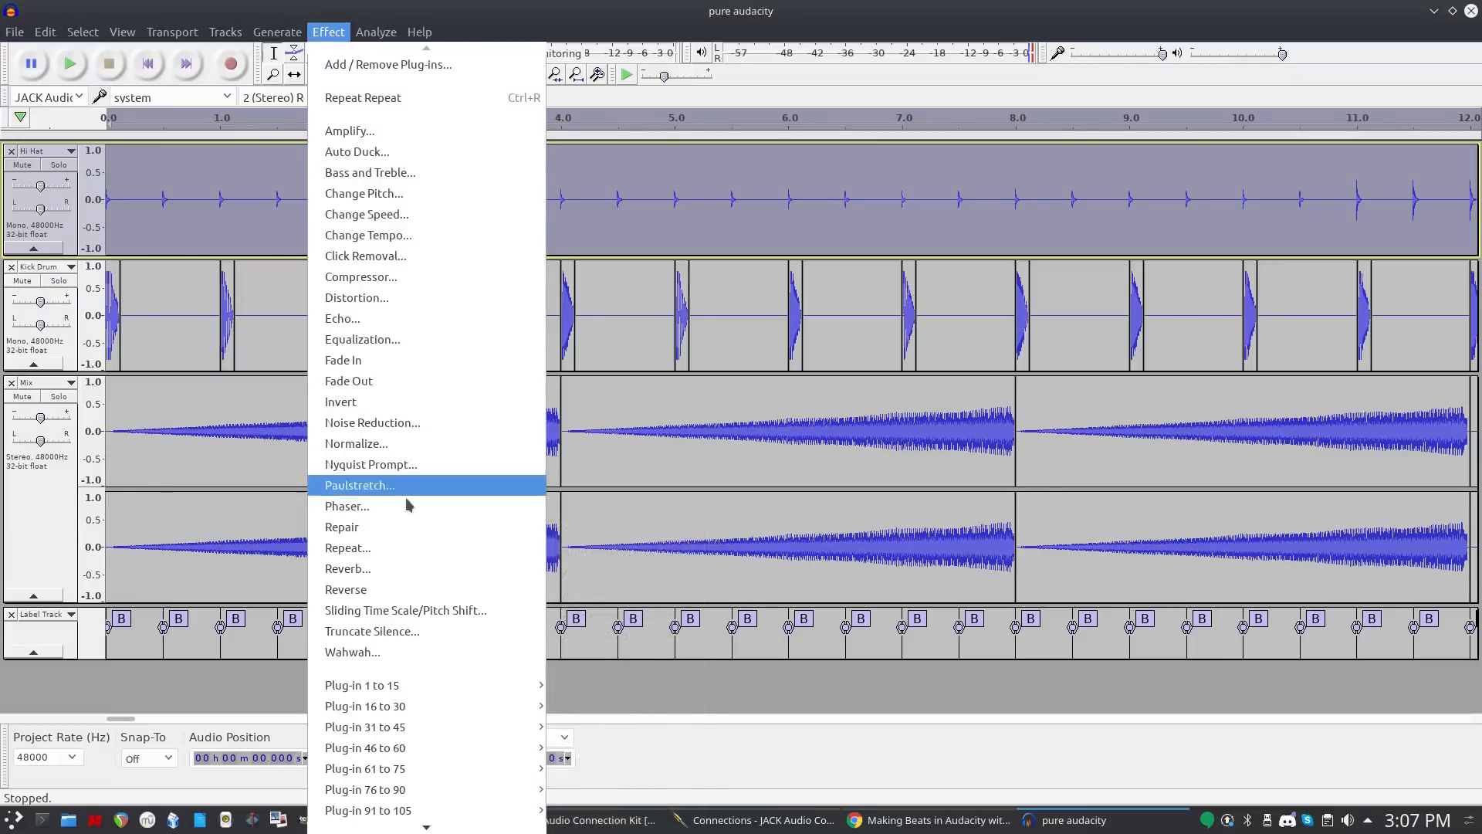
pyautogui.click(402, 278)
pyautogui.click(823, 564)
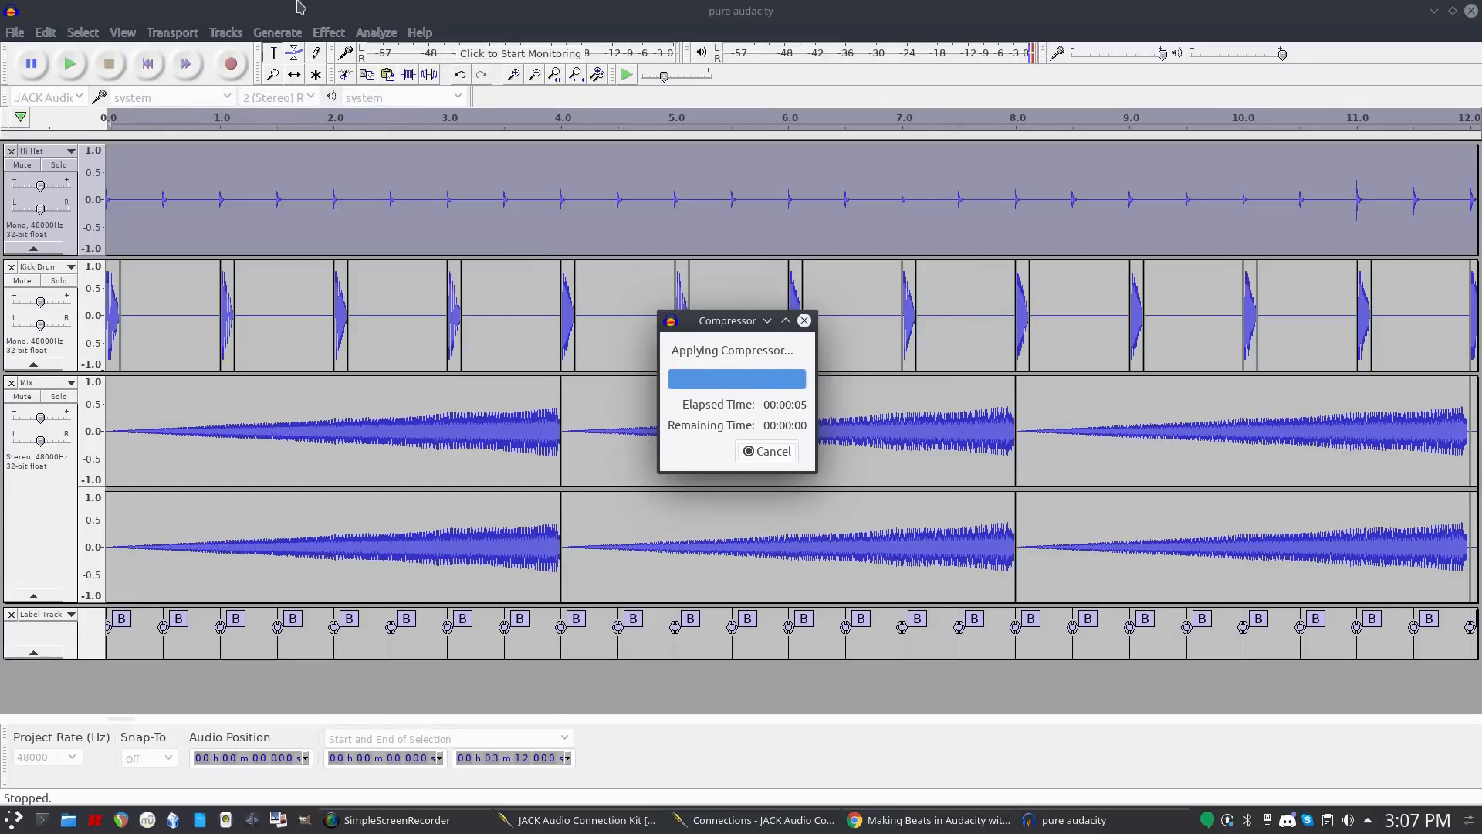
pyautogui.click(90, 115)
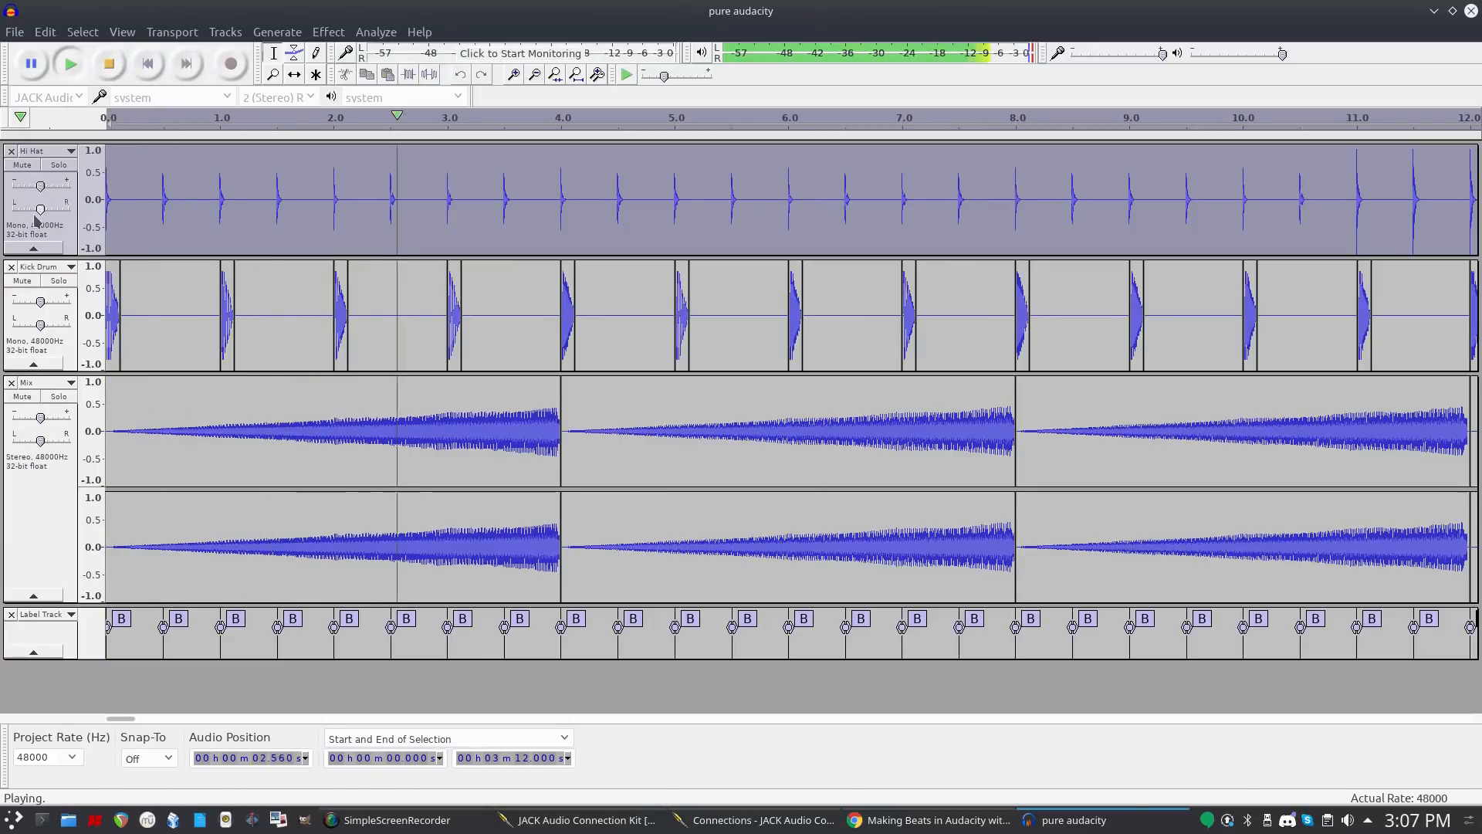
pyautogui.press('space')
# Preview a Phaser on the Hi Hat track with 10 stages, dry/wet 255, LFO frequency 0.1 Hz, start phase 40 degrees and depth 212.
pyautogui.click(329, 32)
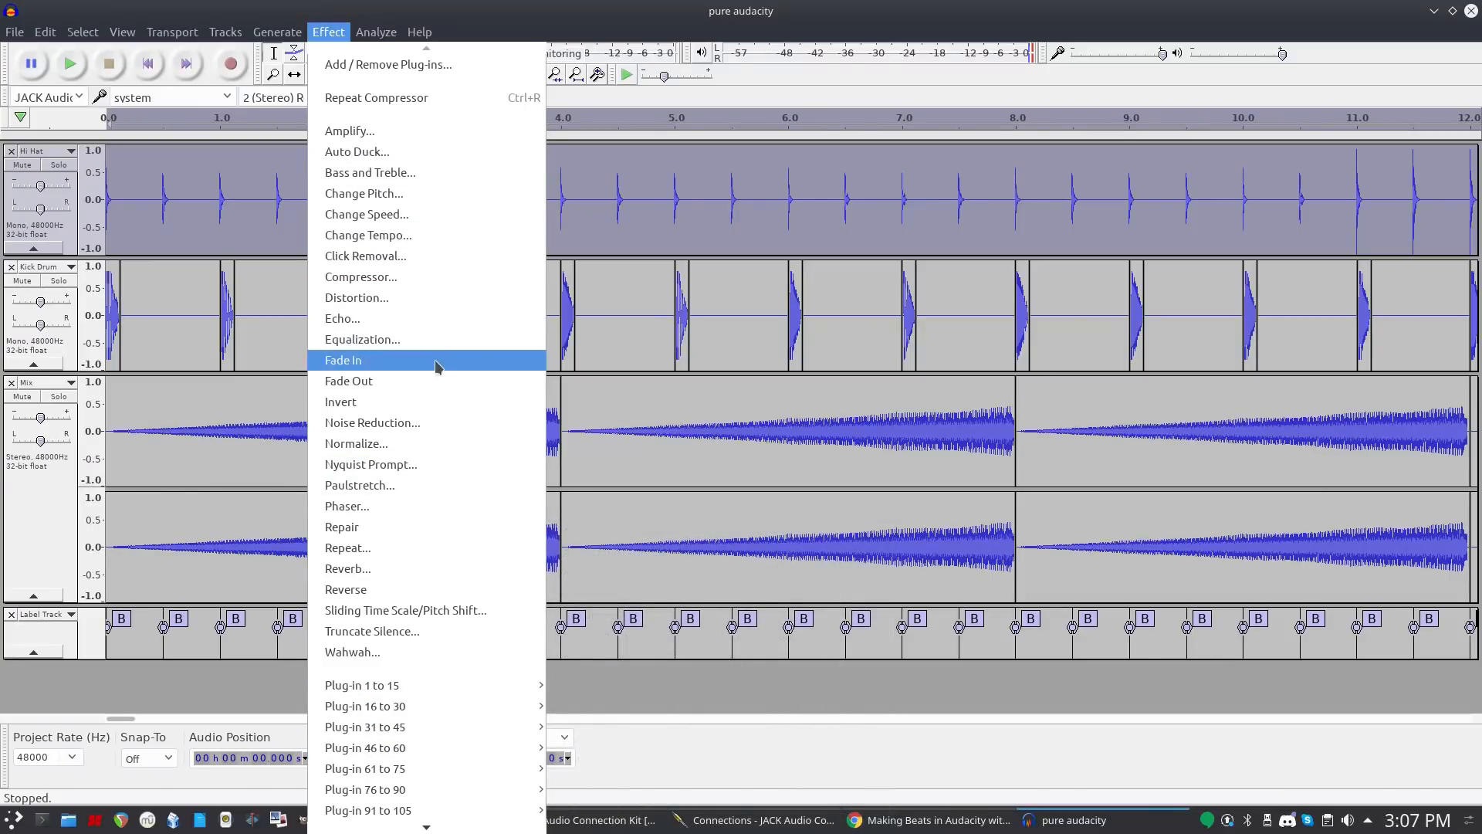
pyautogui.click(432, 507)
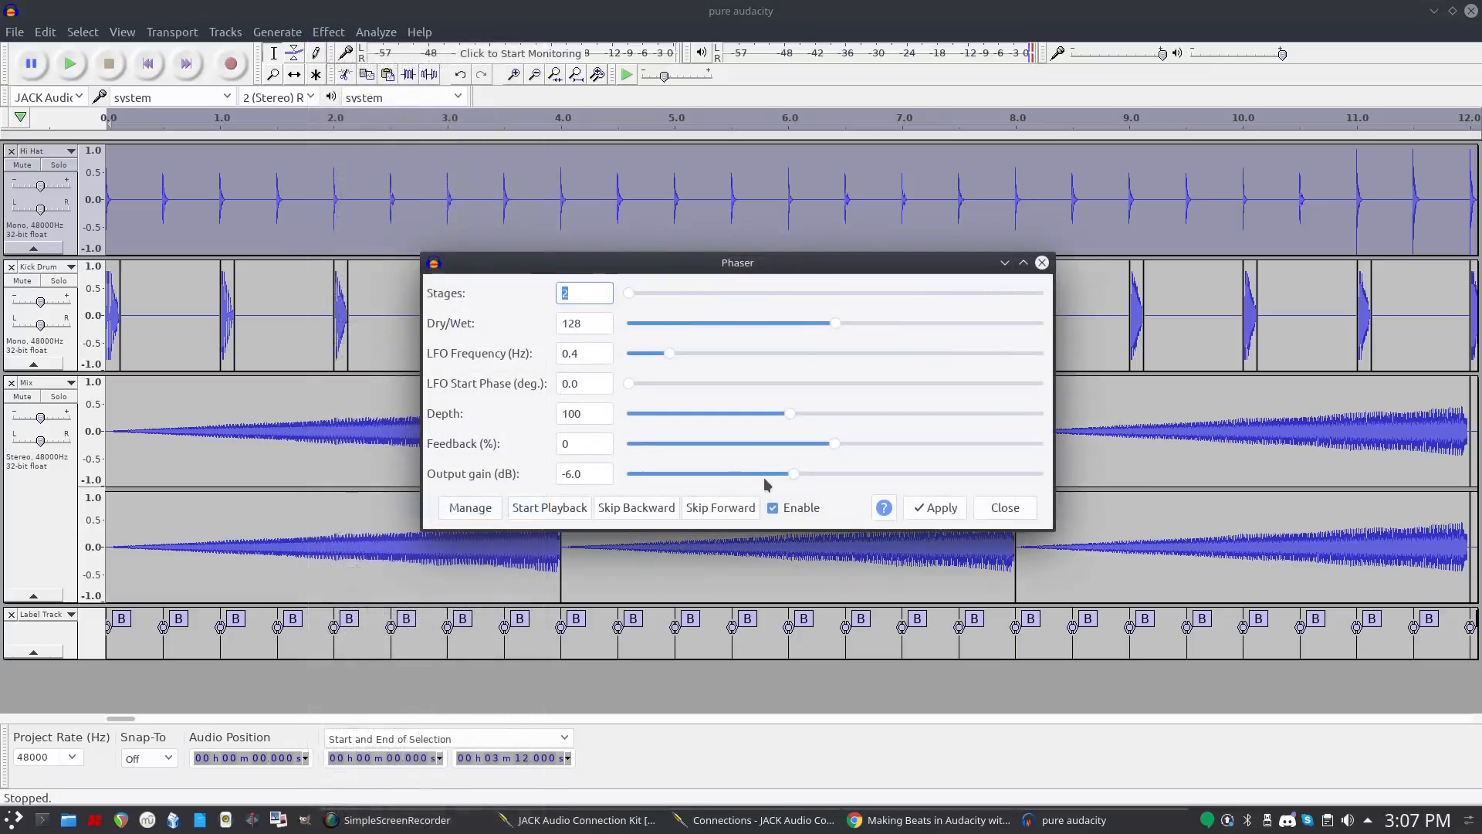
pyautogui.click(545, 508)
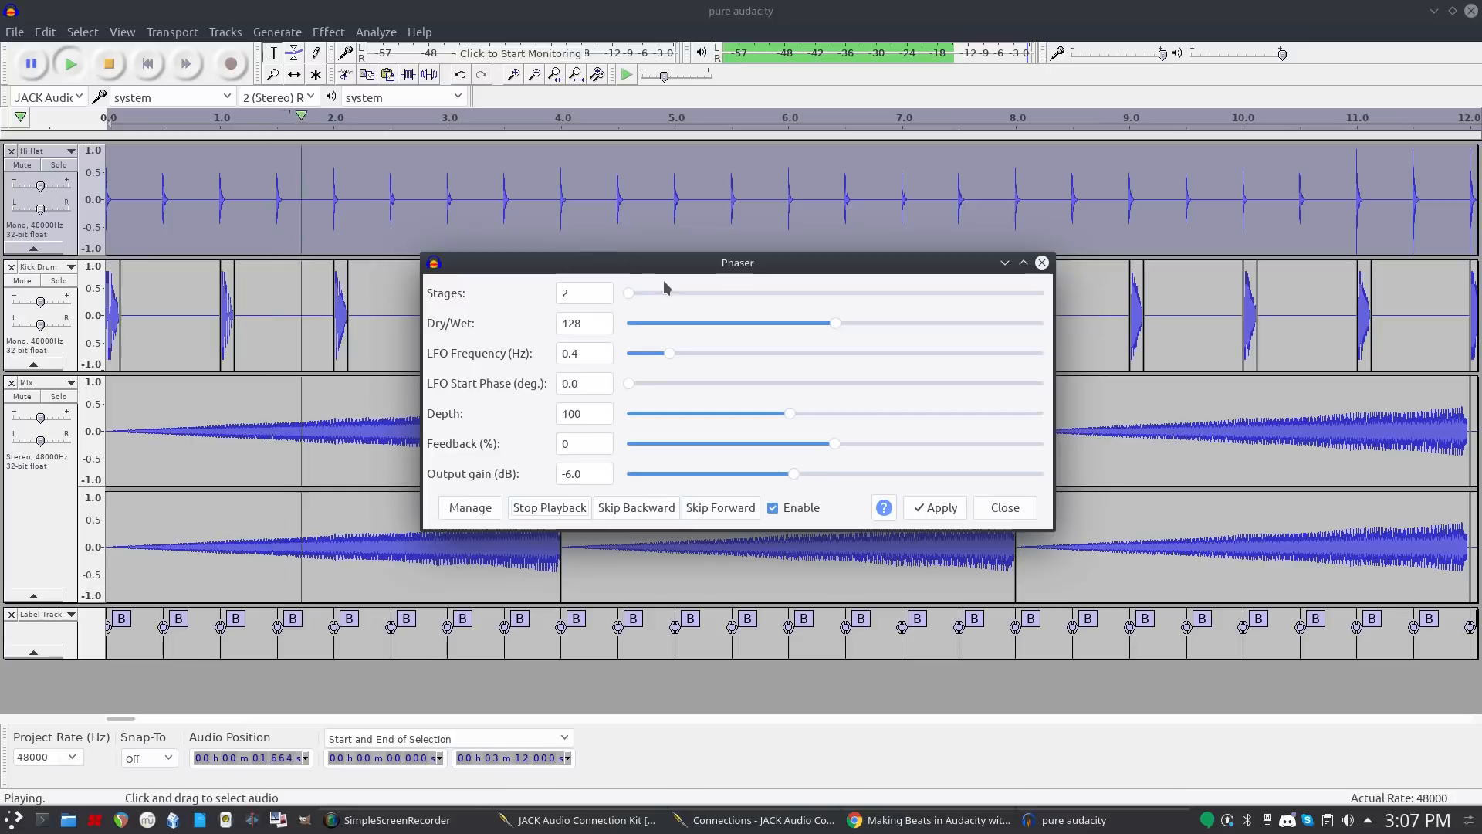
pyautogui.moveTo(629, 293); pyautogui.dragTo(781, 295)
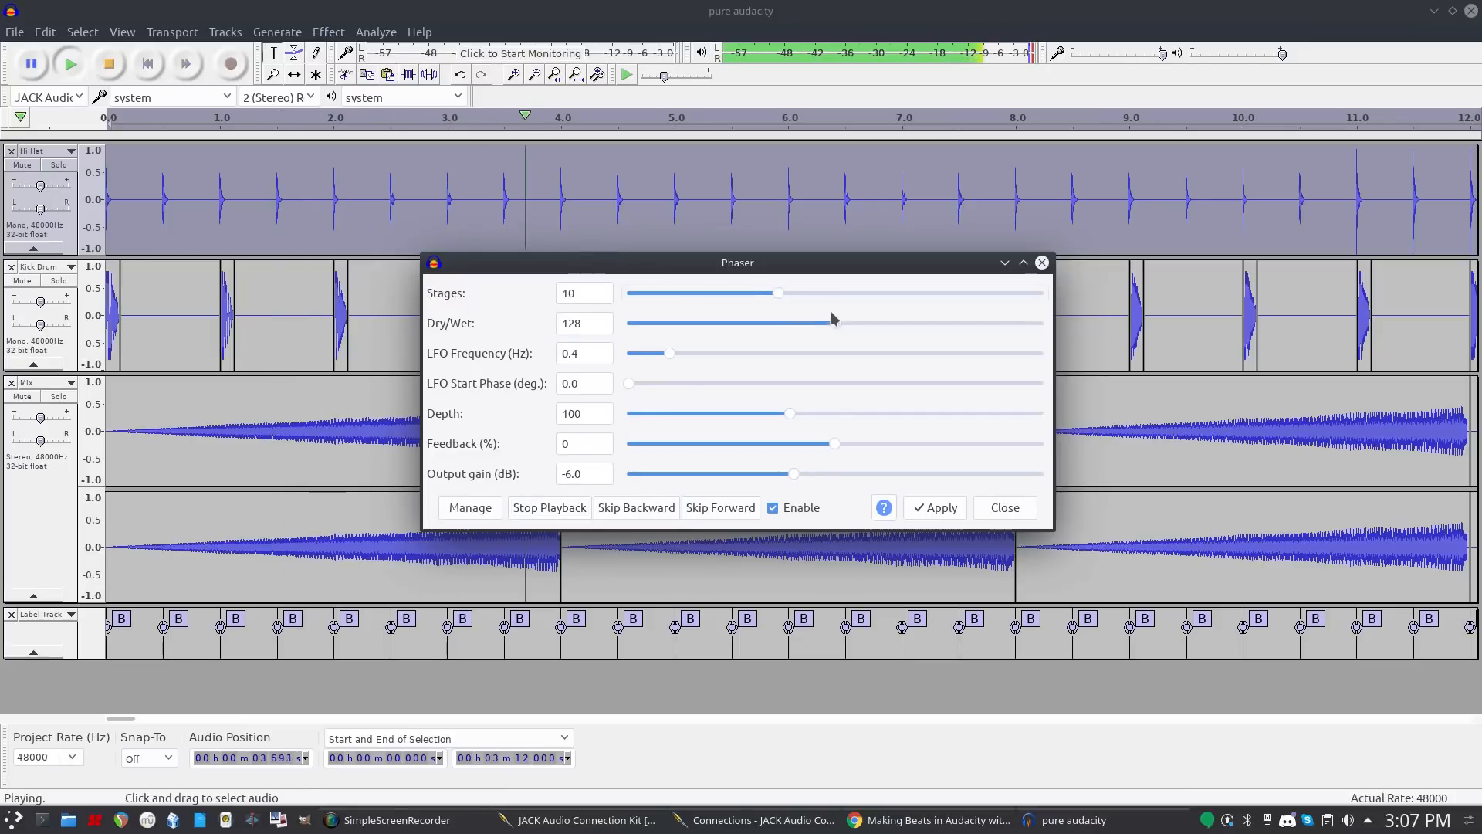
pyautogui.moveTo(885, 325); pyautogui.dragTo(1050, 327)
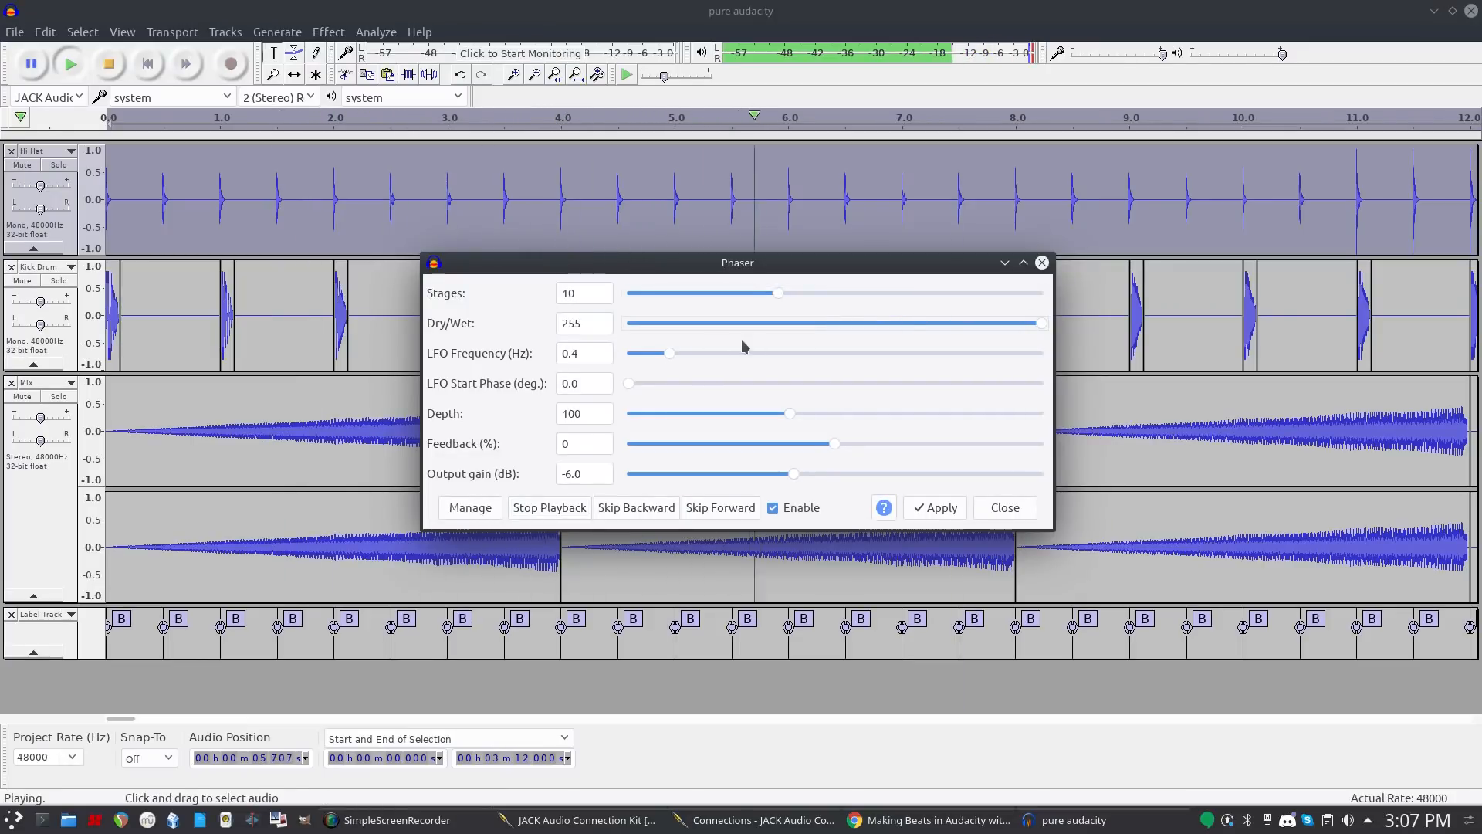
pyautogui.moveTo(668, 354); pyautogui.dragTo(673, 384)
pyautogui.moveTo(789, 414); pyautogui.dragTo(971, 406)
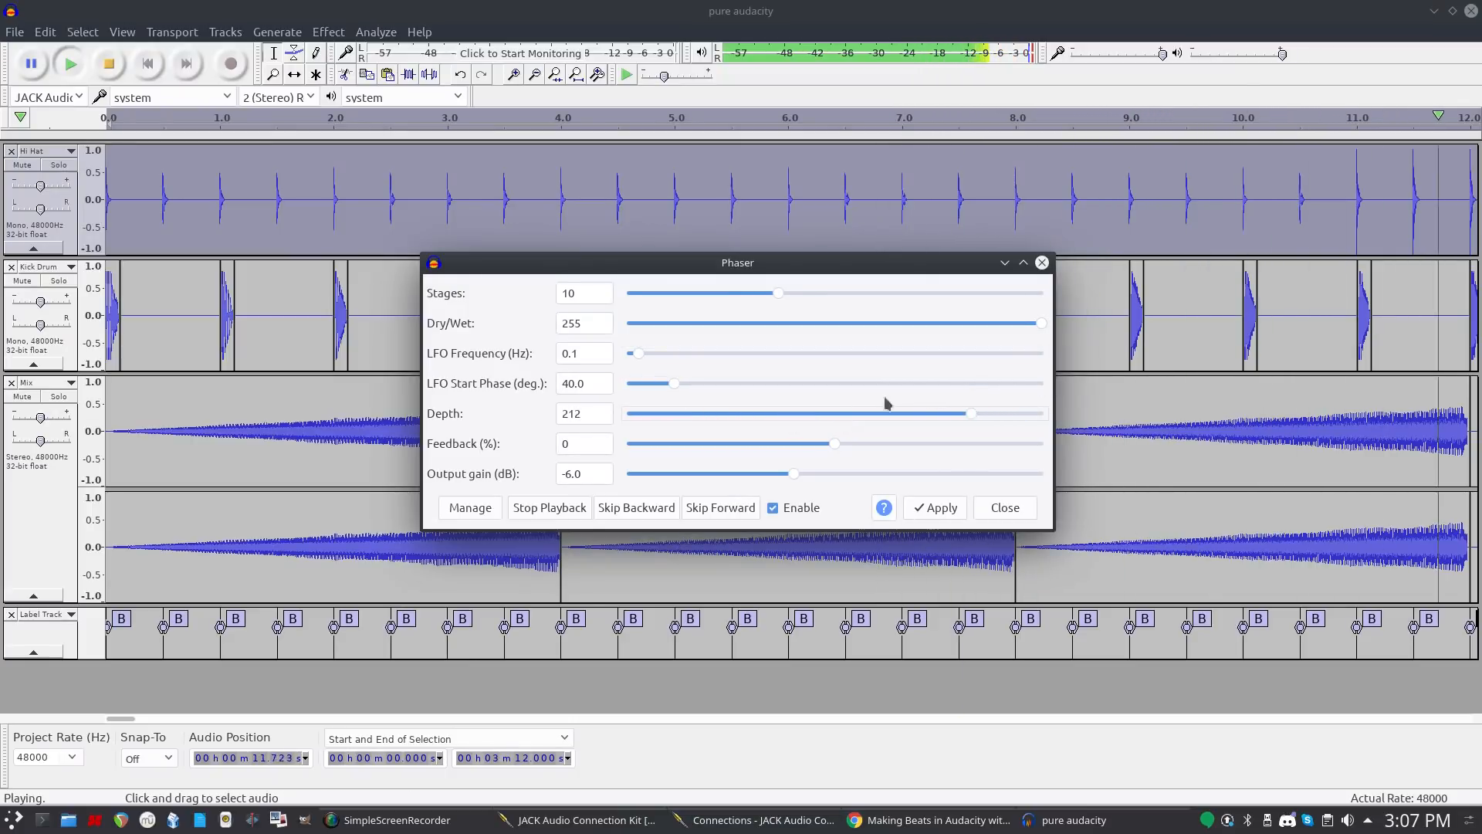
# Set the Phaser's feedback to 90% and output gain to 1.0 dB, and apply it to the Hi Hat track.
pyautogui.moveTo(835, 445); pyautogui.dragTo(1021, 446)
pyautogui.click(855, 473)
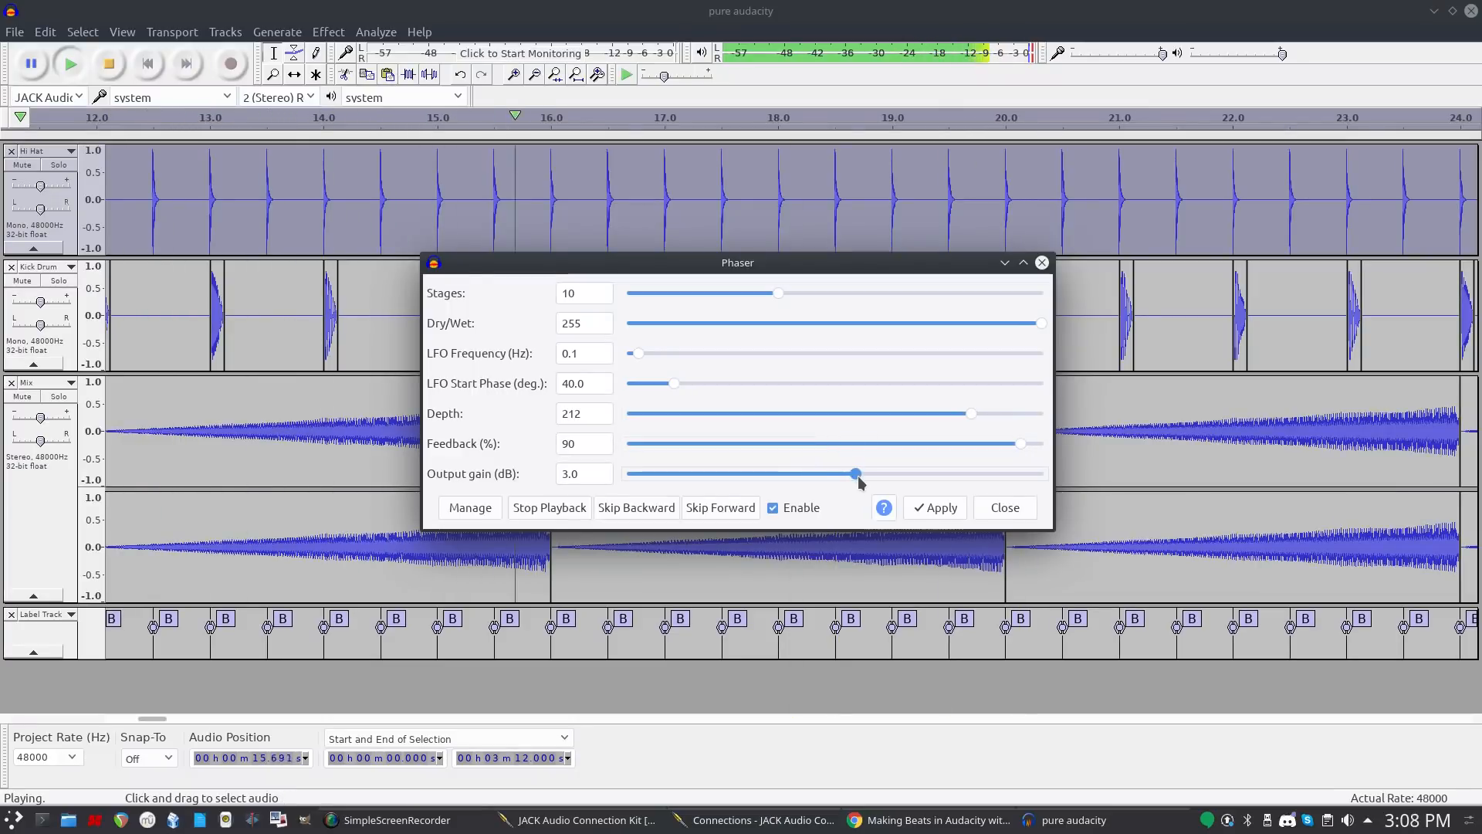
pyautogui.moveTo(857, 475); pyautogui.dragTo(844, 478)
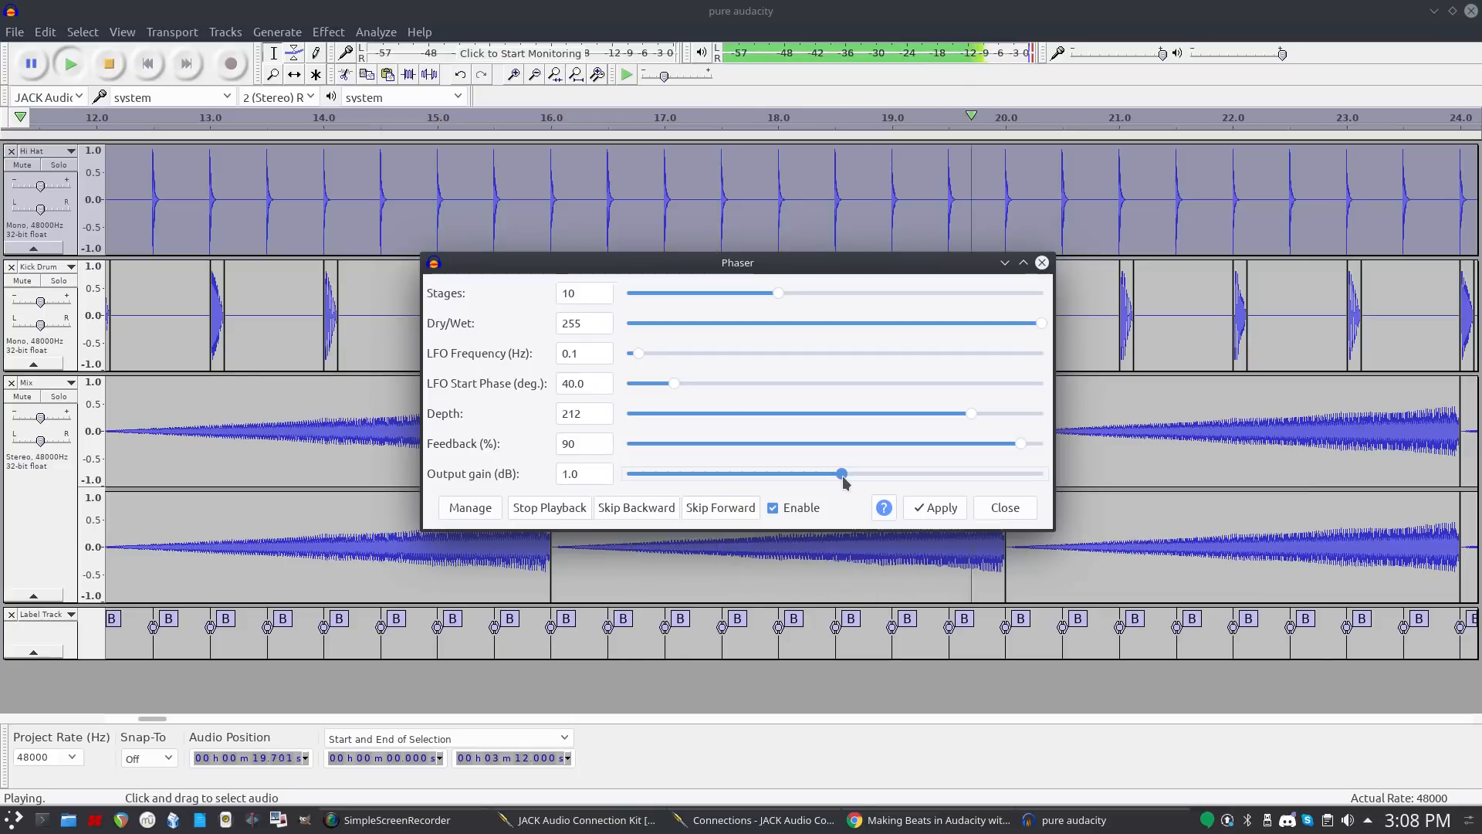
pyautogui.click(945, 510)
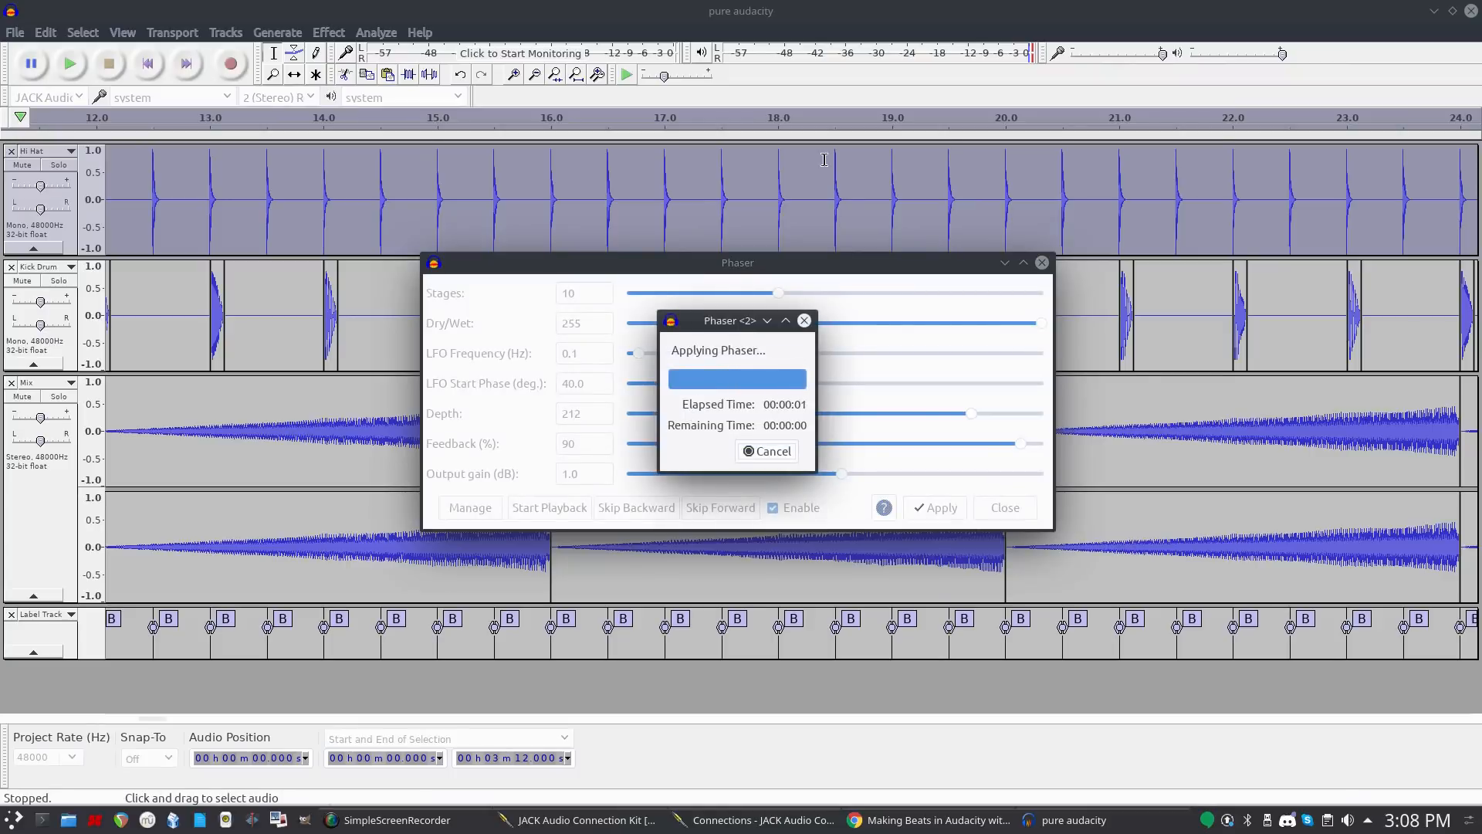
pyautogui.click(1043, 263)
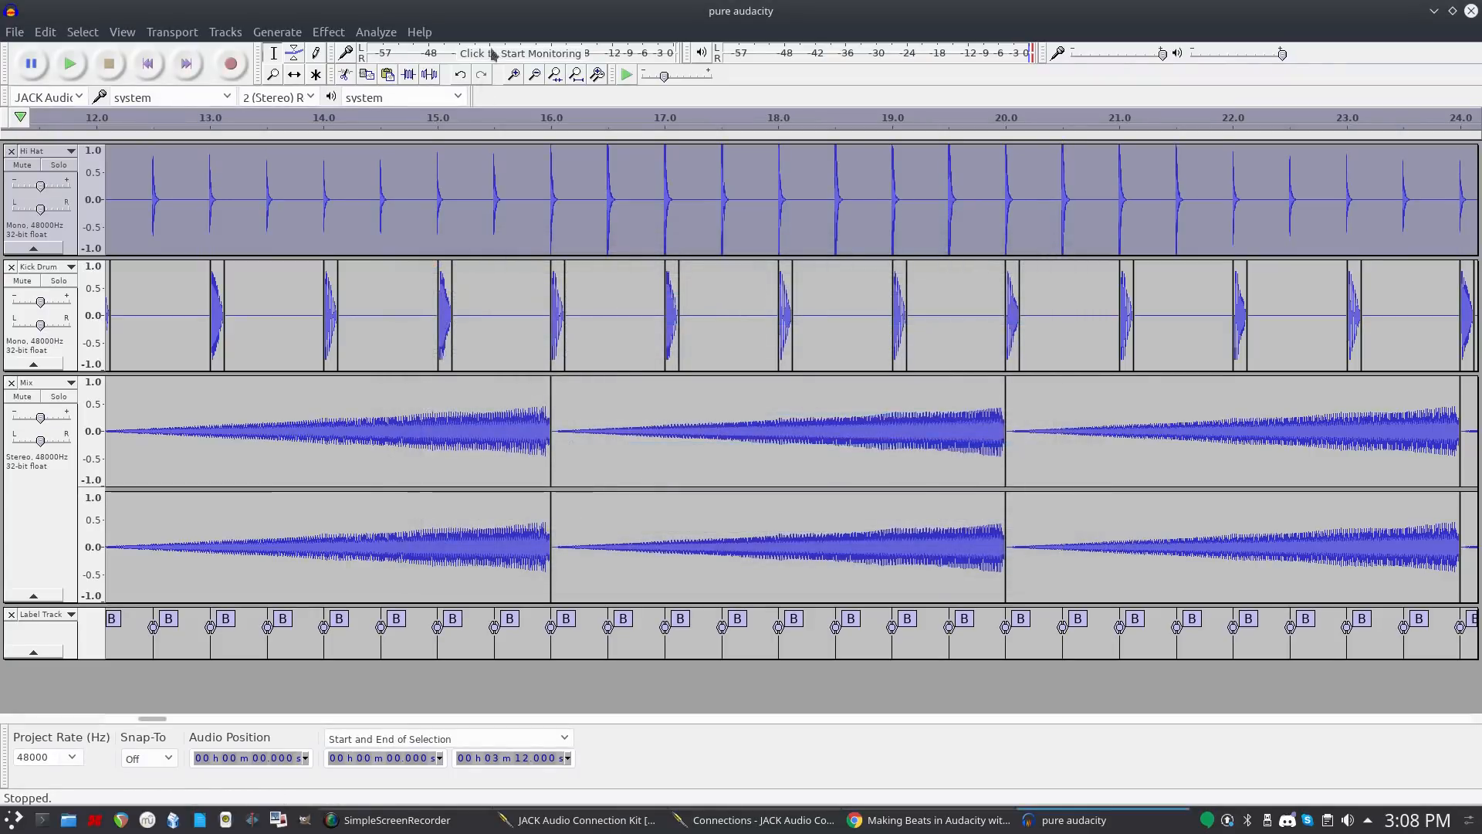
# Apply the Amplify effect to the Hi Hat track and play the tracks from about 14.9 s.
pyautogui.click(332, 33)
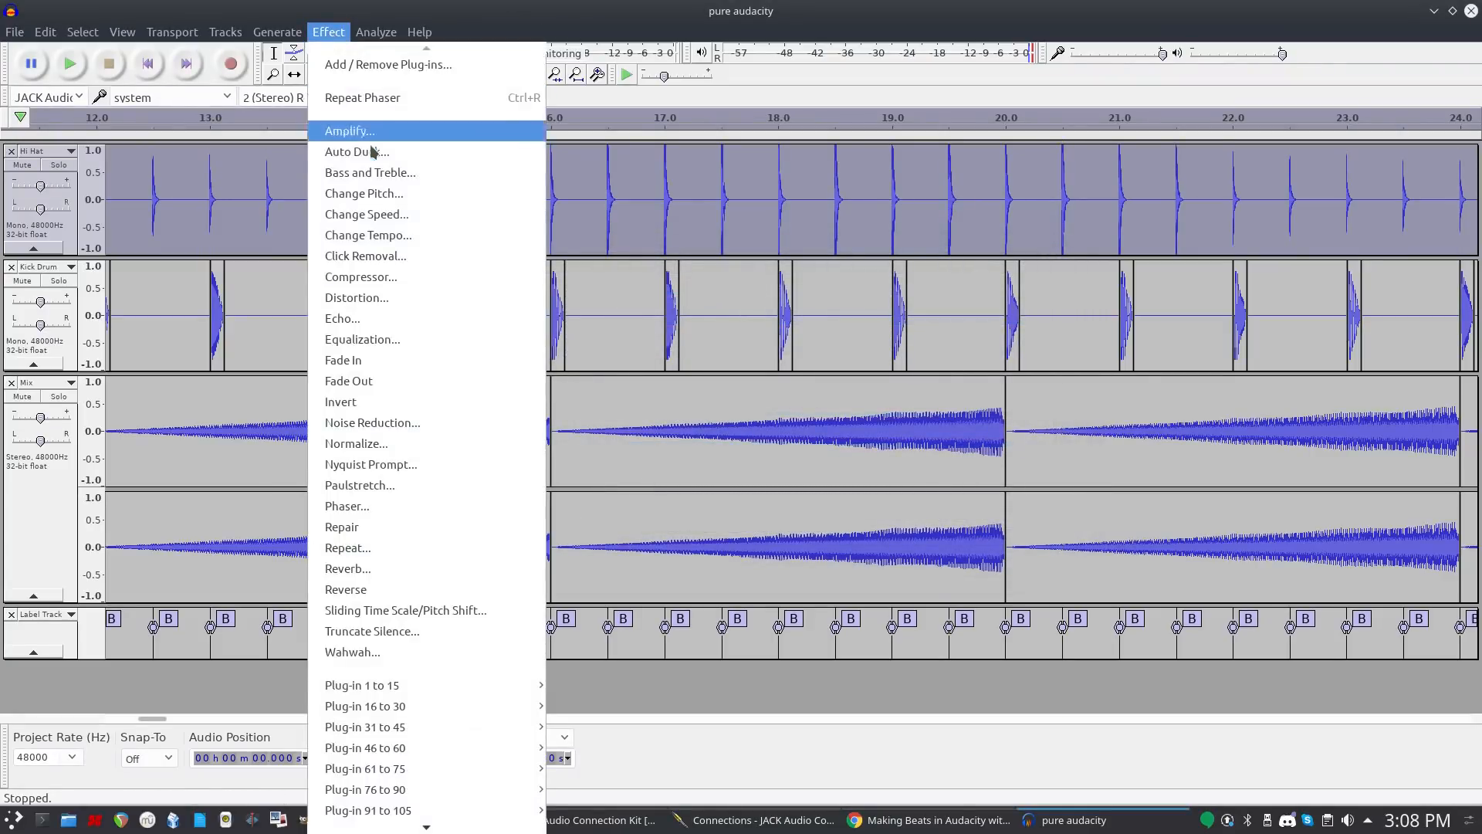
pyautogui.click(363, 129)
pyautogui.click(811, 457)
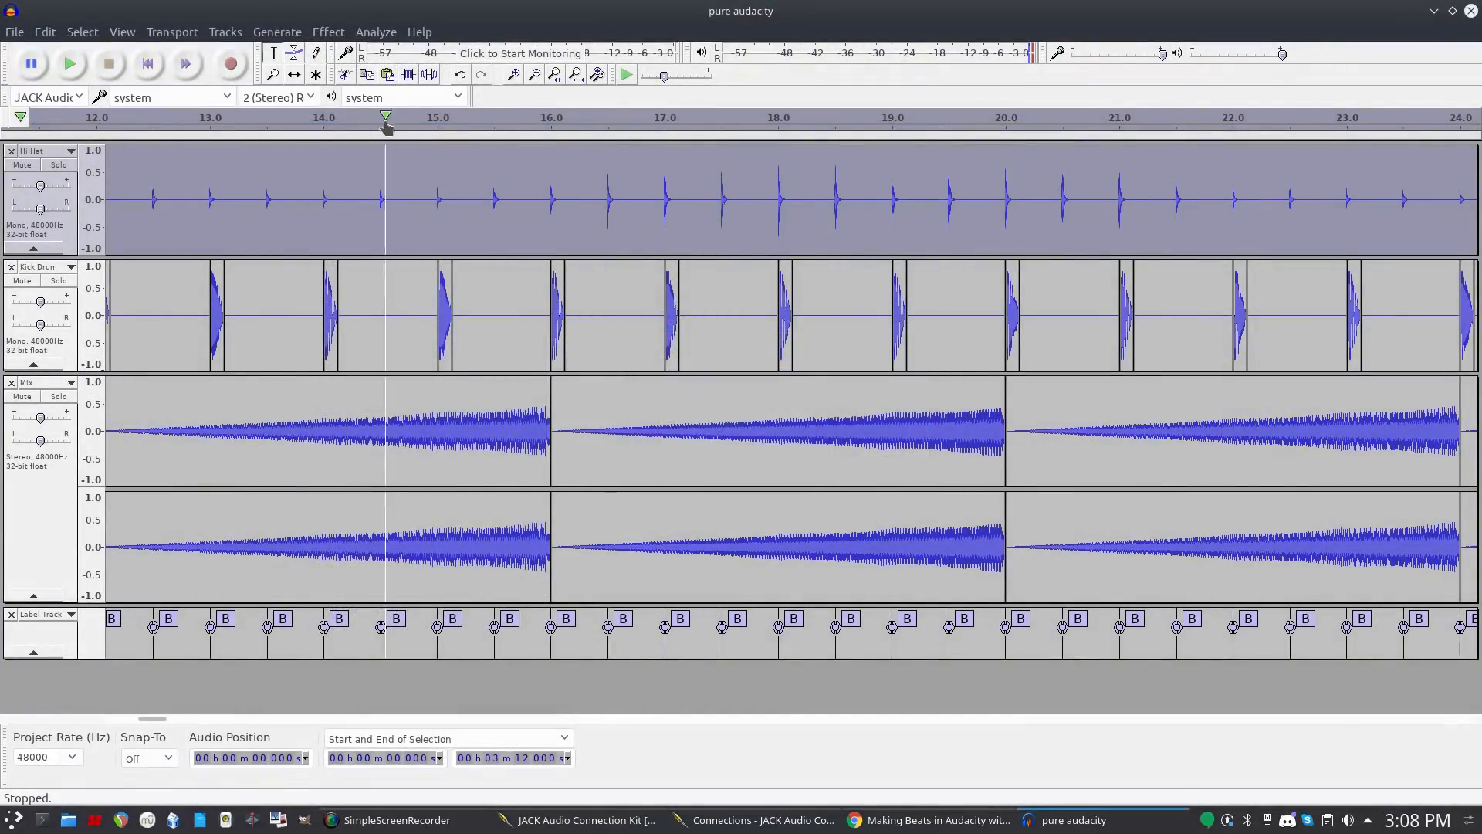
pyautogui.click(421, 116)
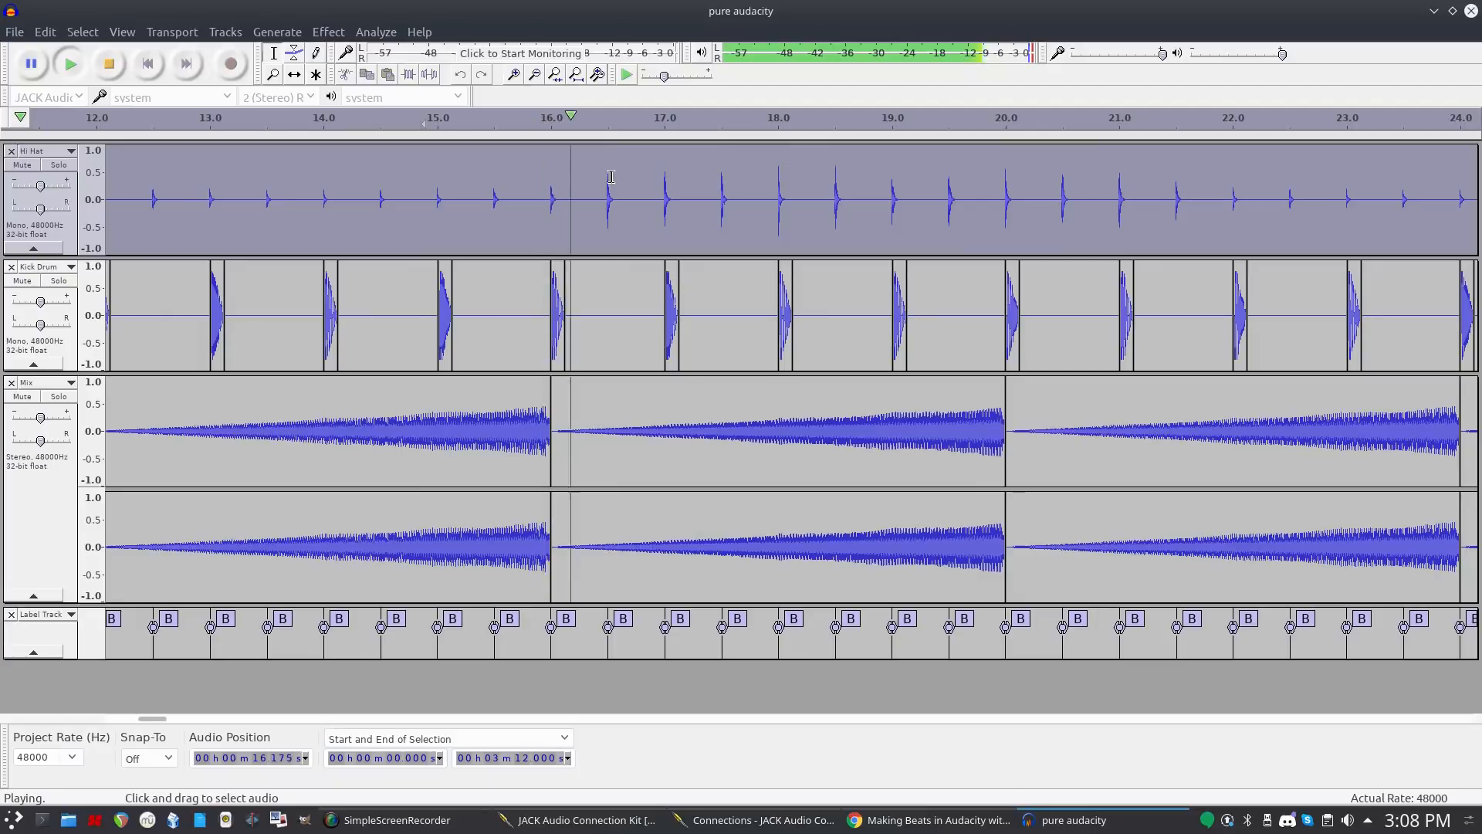
pyautogui.press('space')
# Preview and apply Reverb with 75% room size and 50% reverberance to the whole Kick Drum track, and play the beat from the start.
pyautogui.click(74, 345)
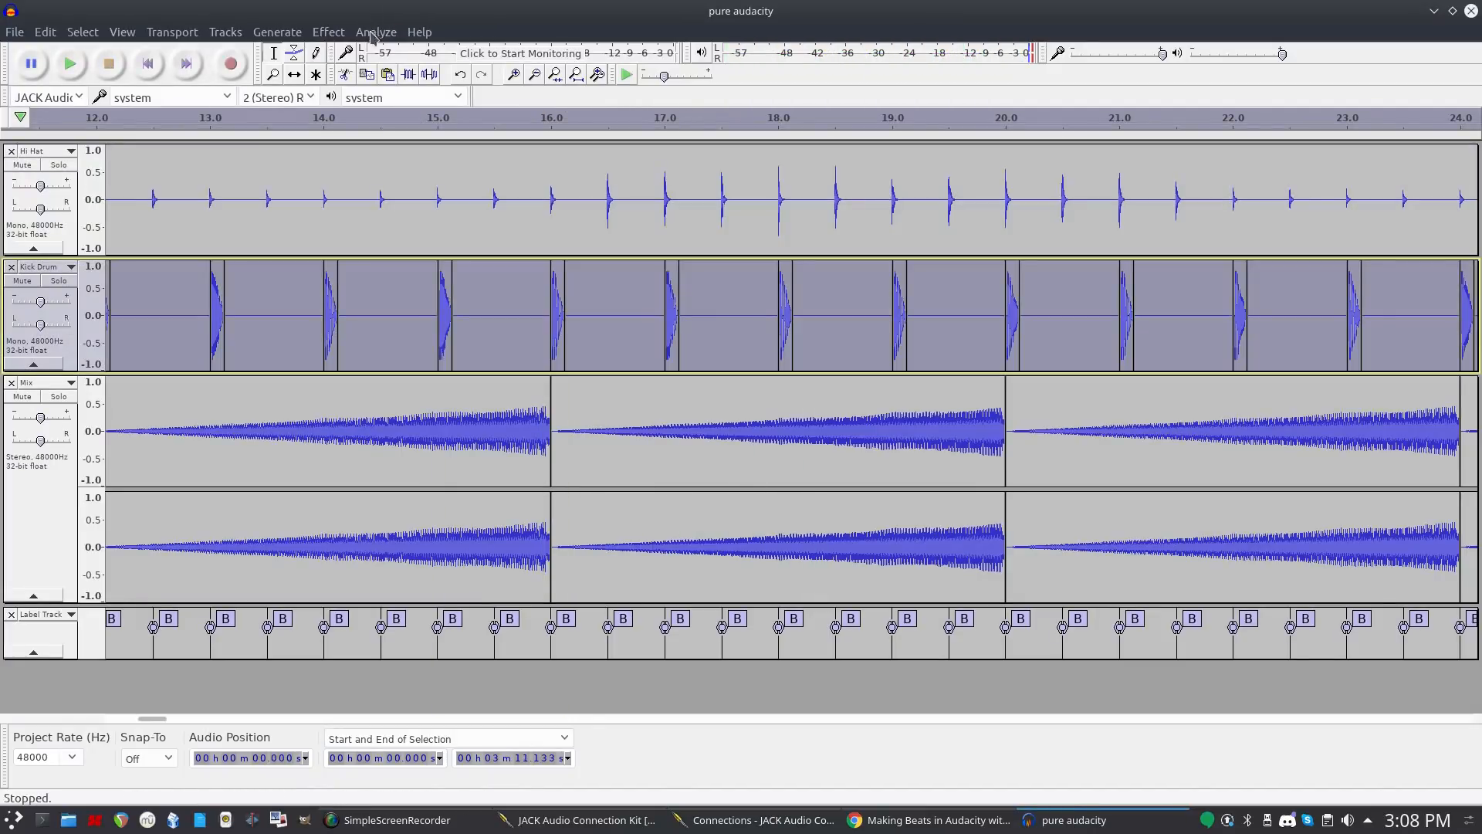
pyautogui.click(329, 33)
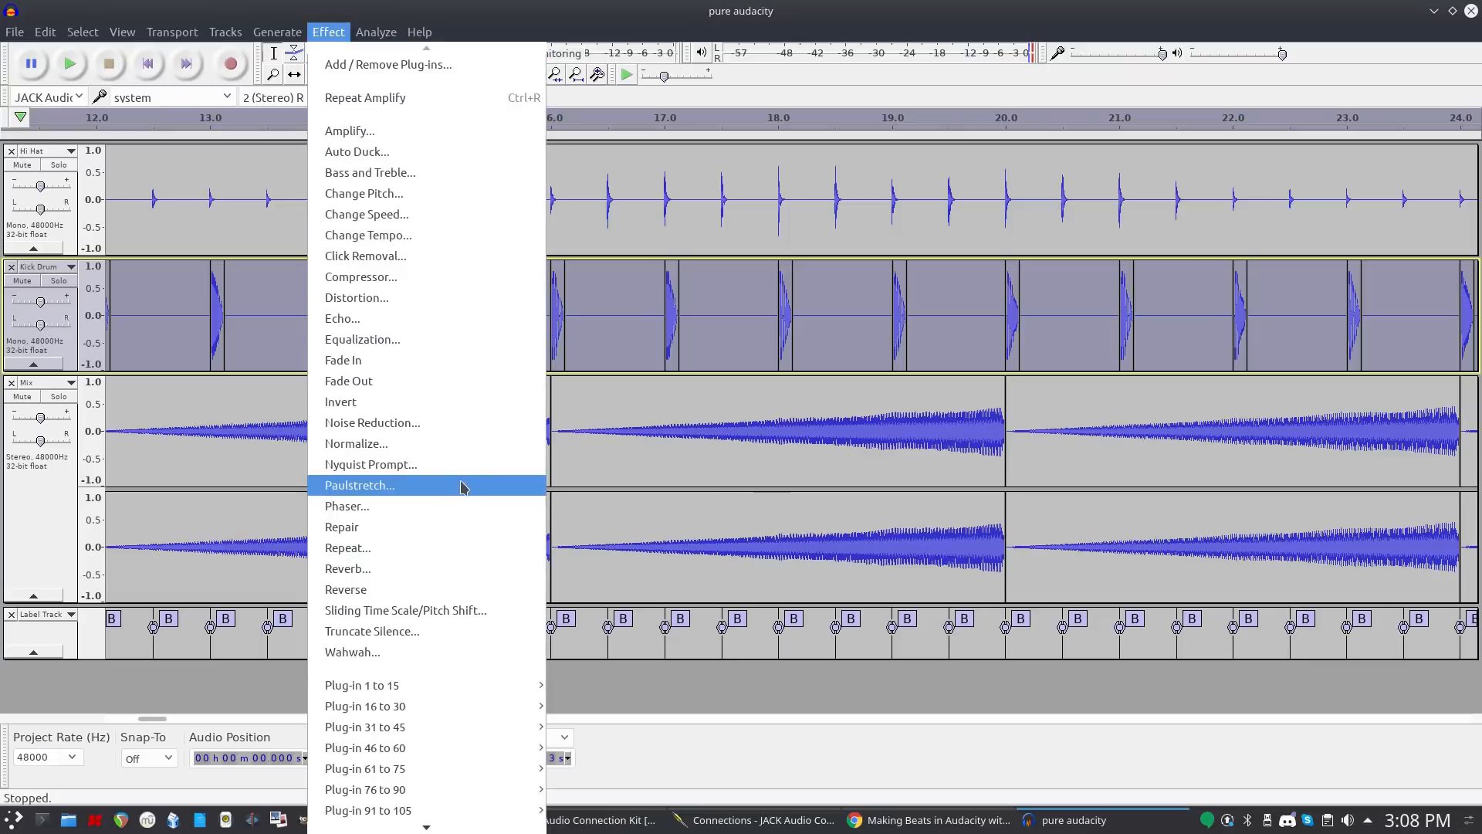
pyautogui.click(421, 569)
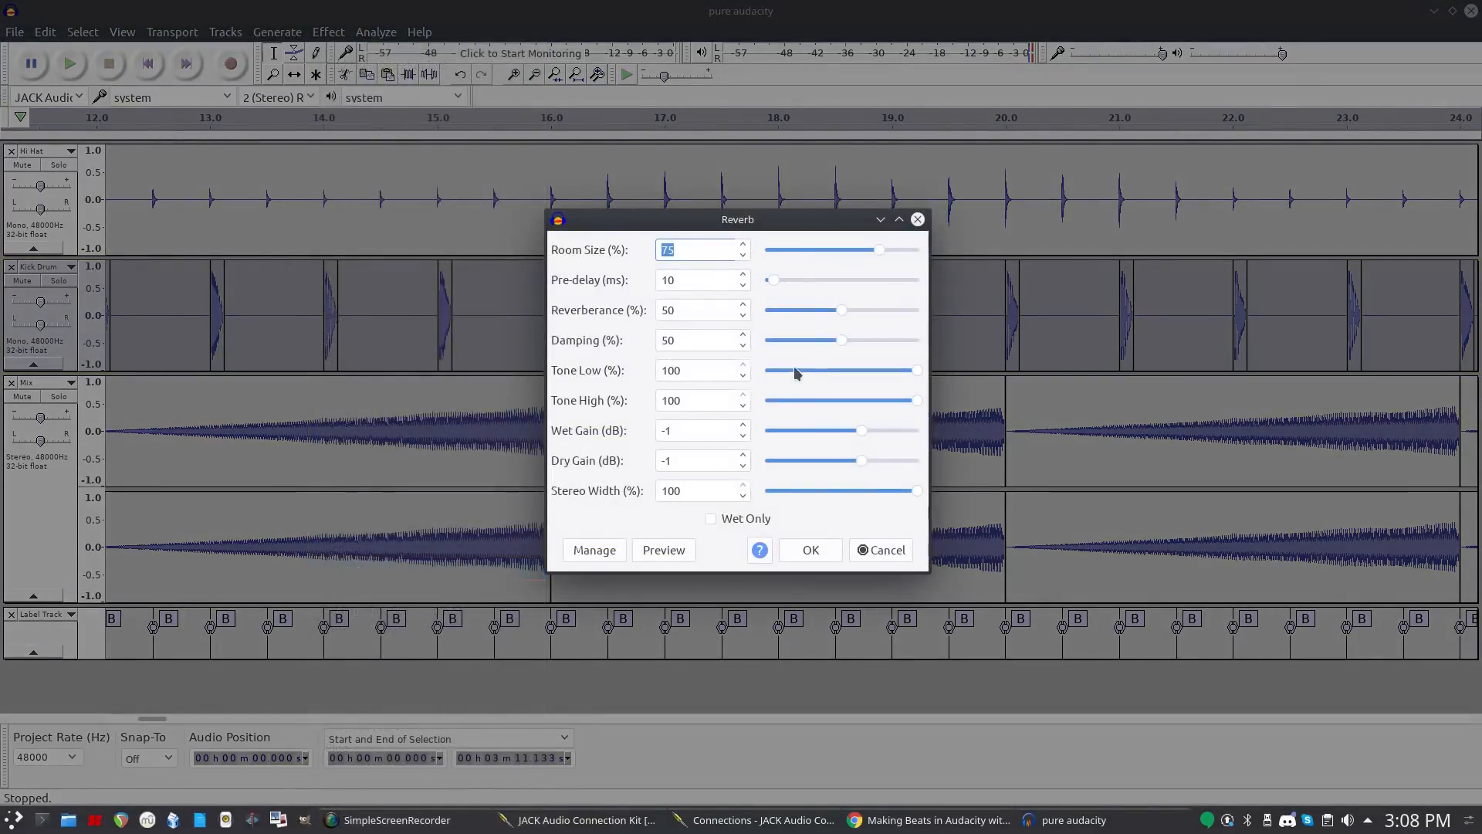
pyautogui.click(653, 553)
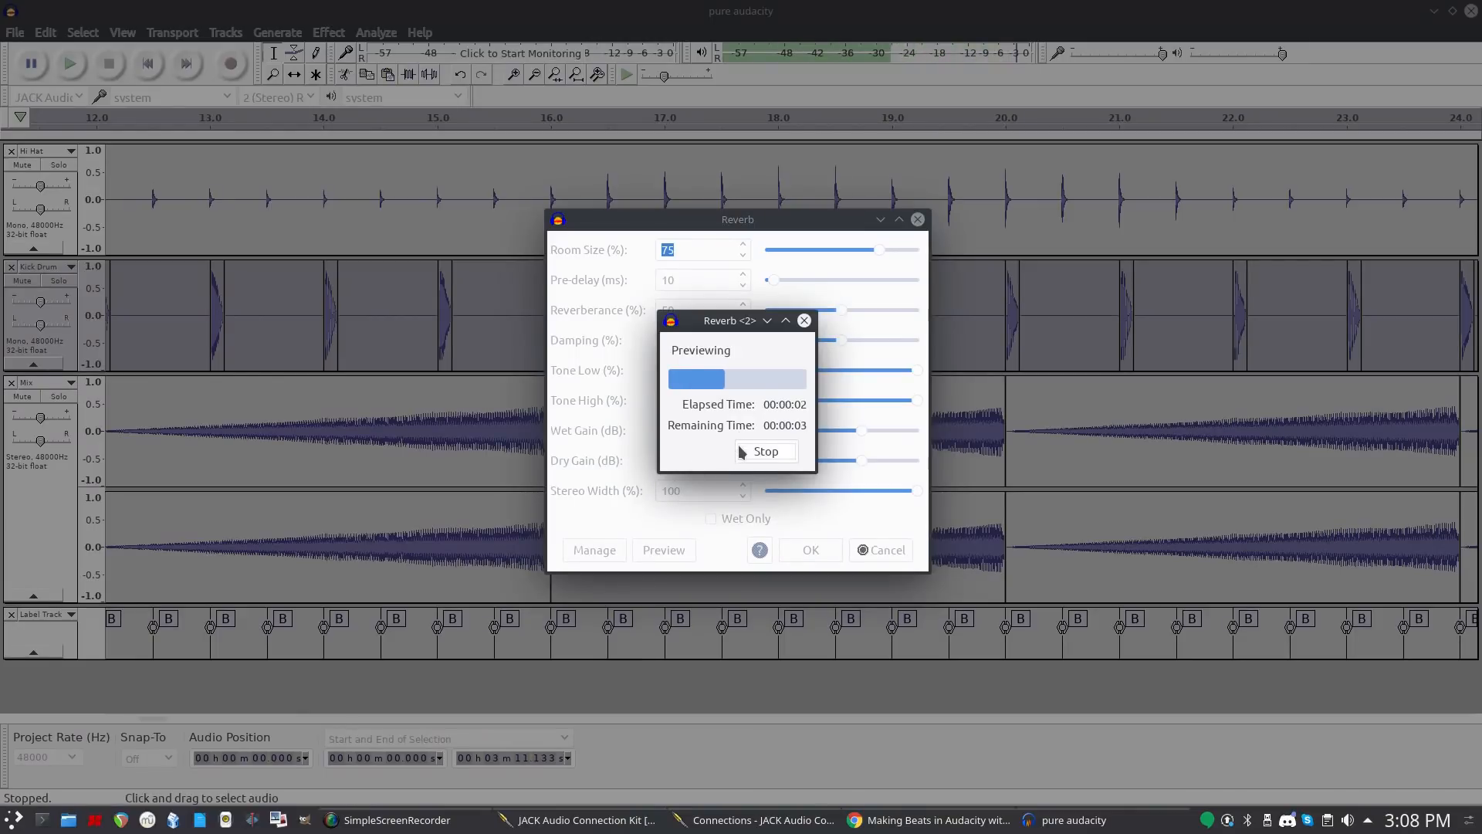
pyautogui.click(751, 456)
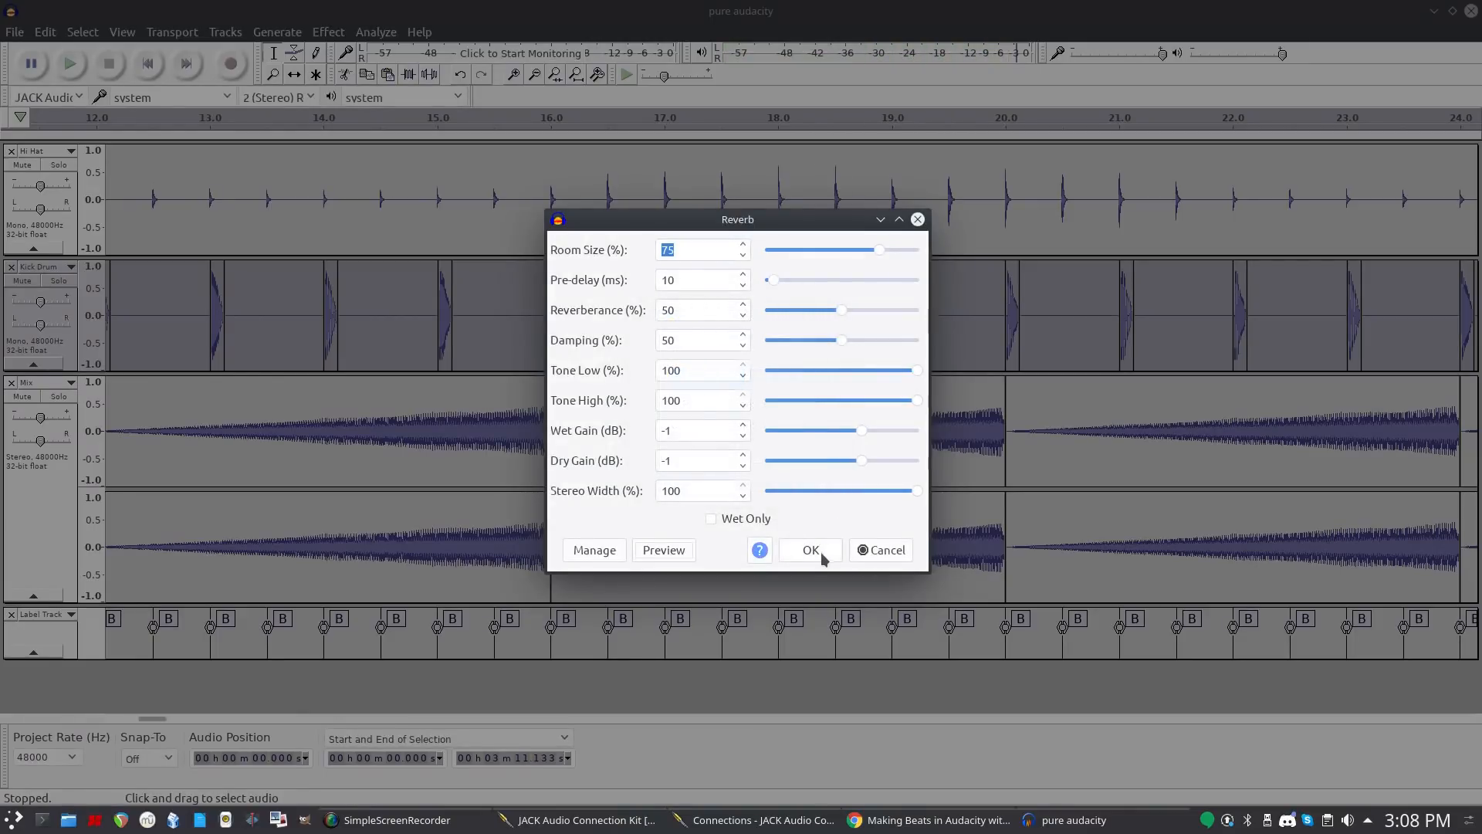
pyautogui.click(825, 556)
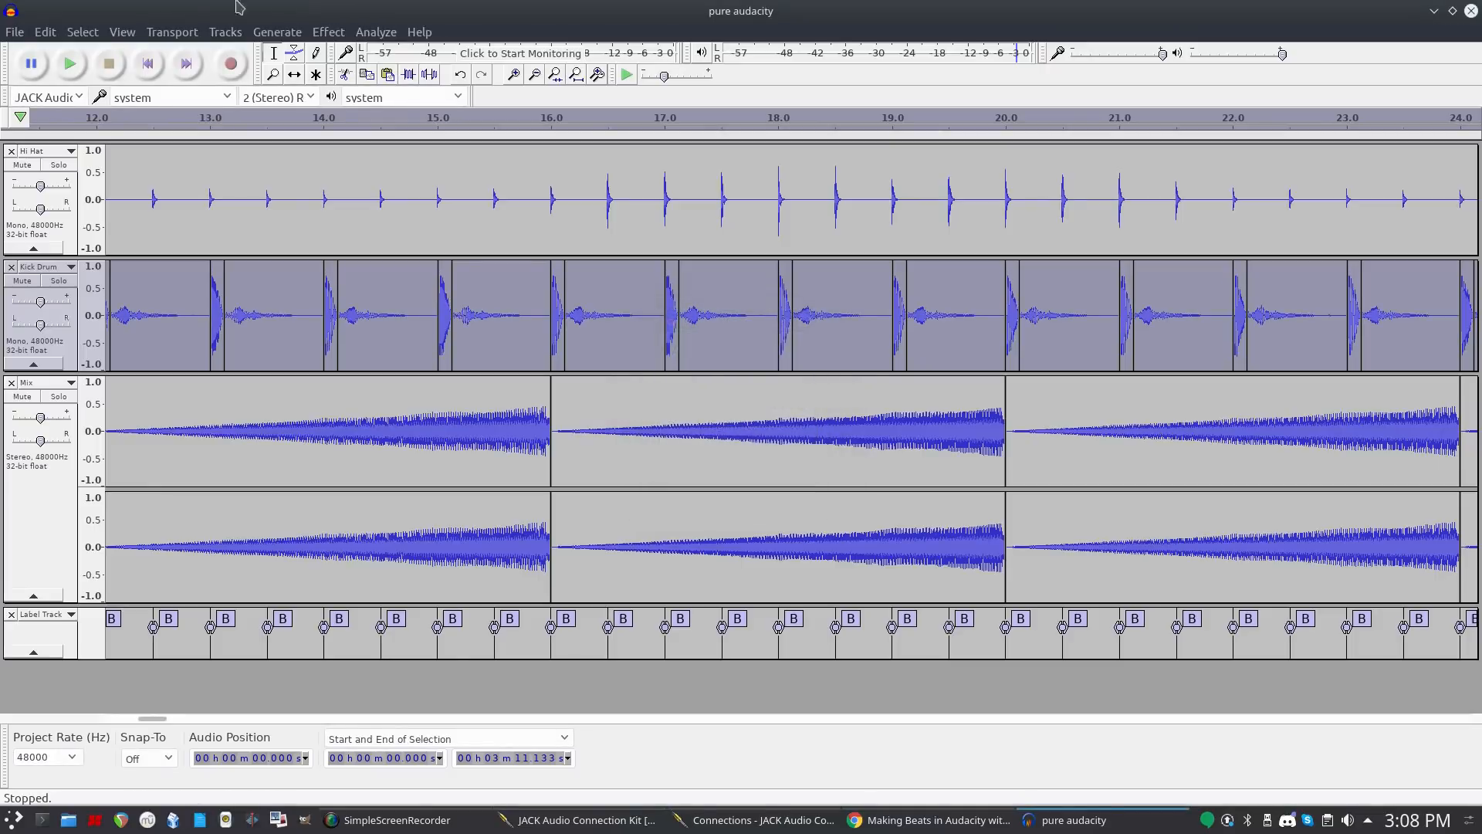
pyautogui.click(147, 64)
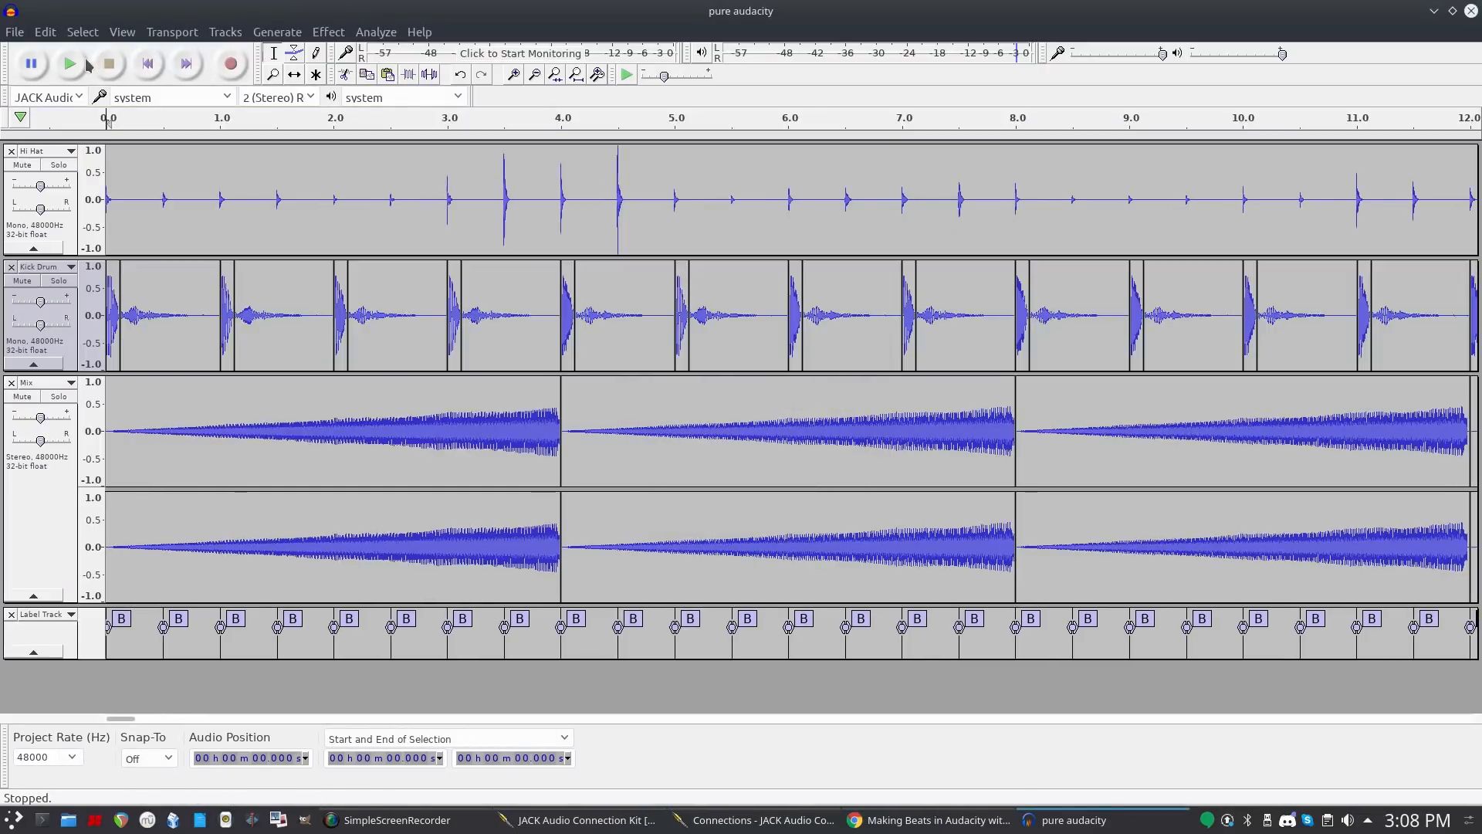
pyautogui.click(73, 65)
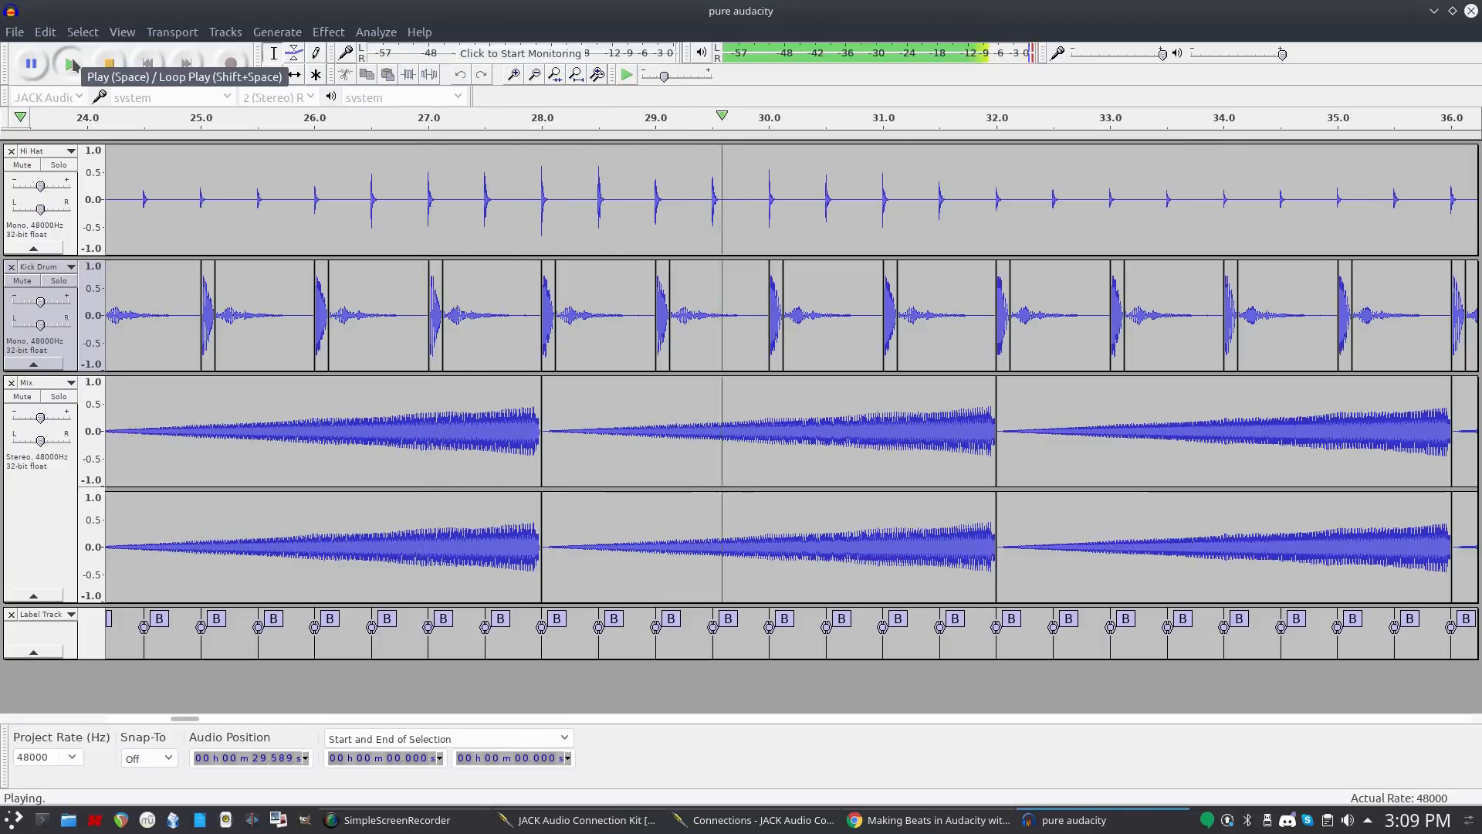
# Stop playback and rename the Mix track as synth.
pyautogui.click(72, 65)
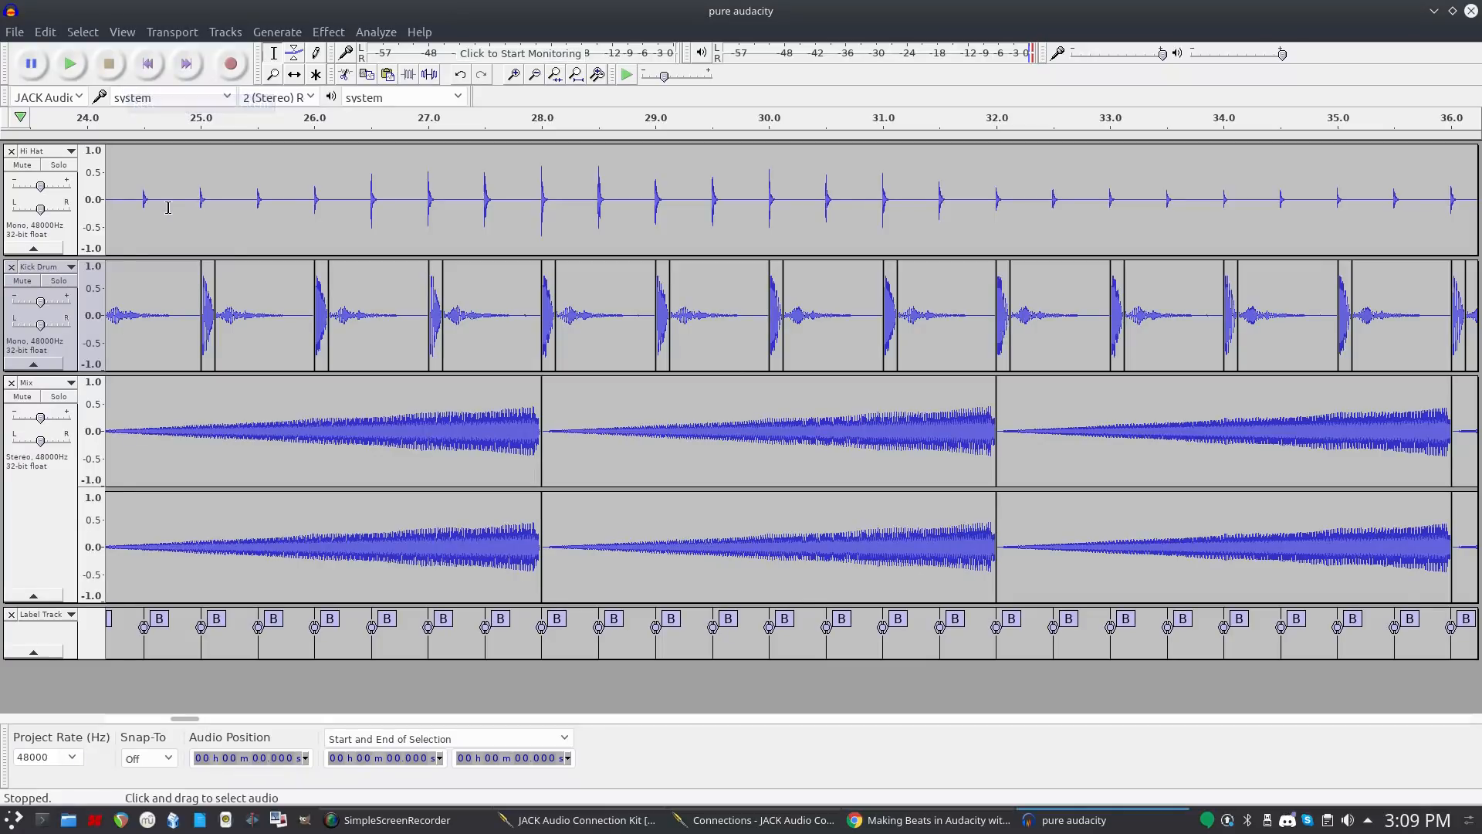
pyautogui.click(37, 516)
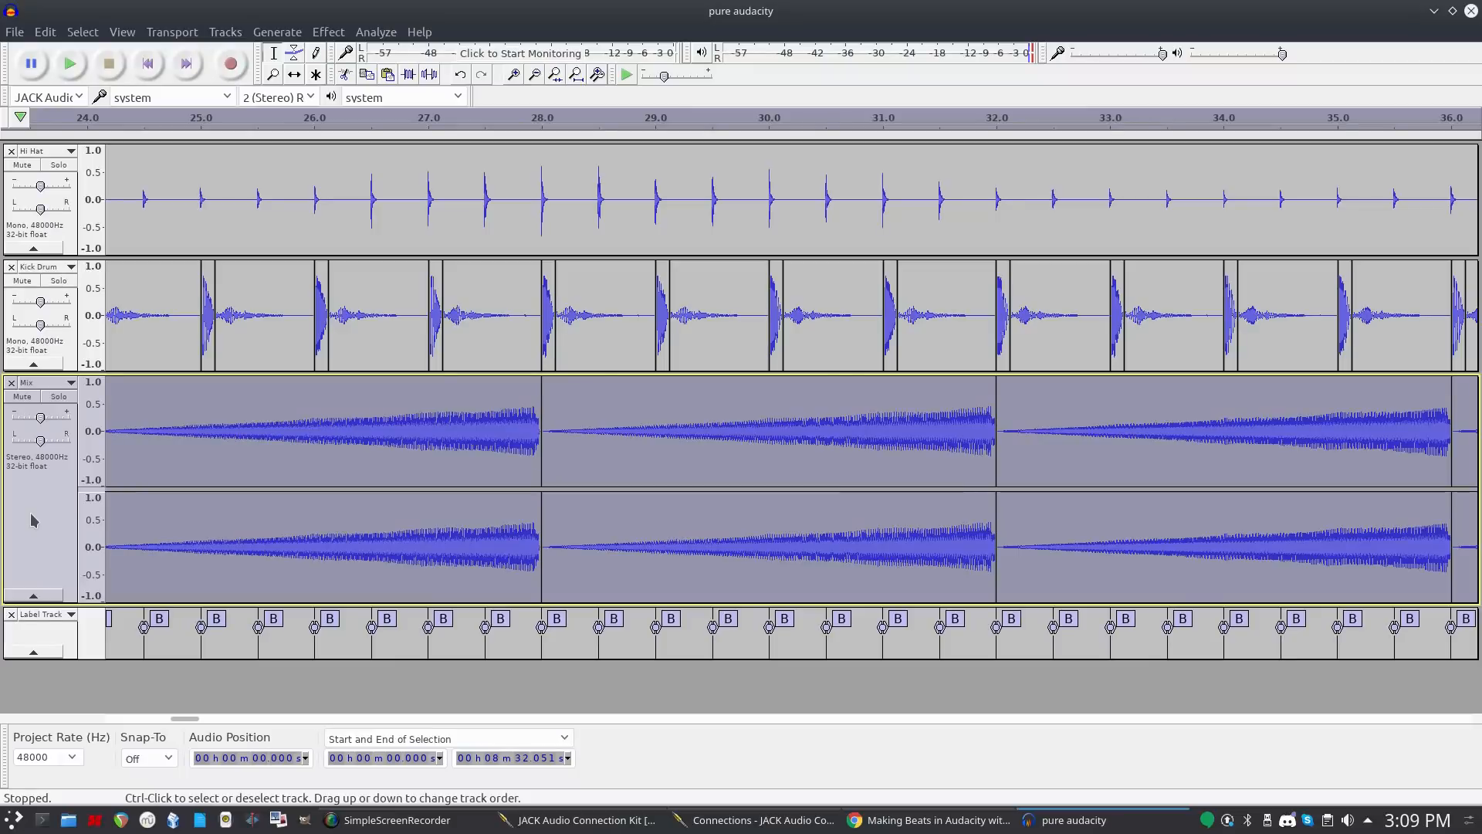
pyautogui.click(321, 37)
pyautogui.click(6, 412)
pyautogui.click(65, 389)
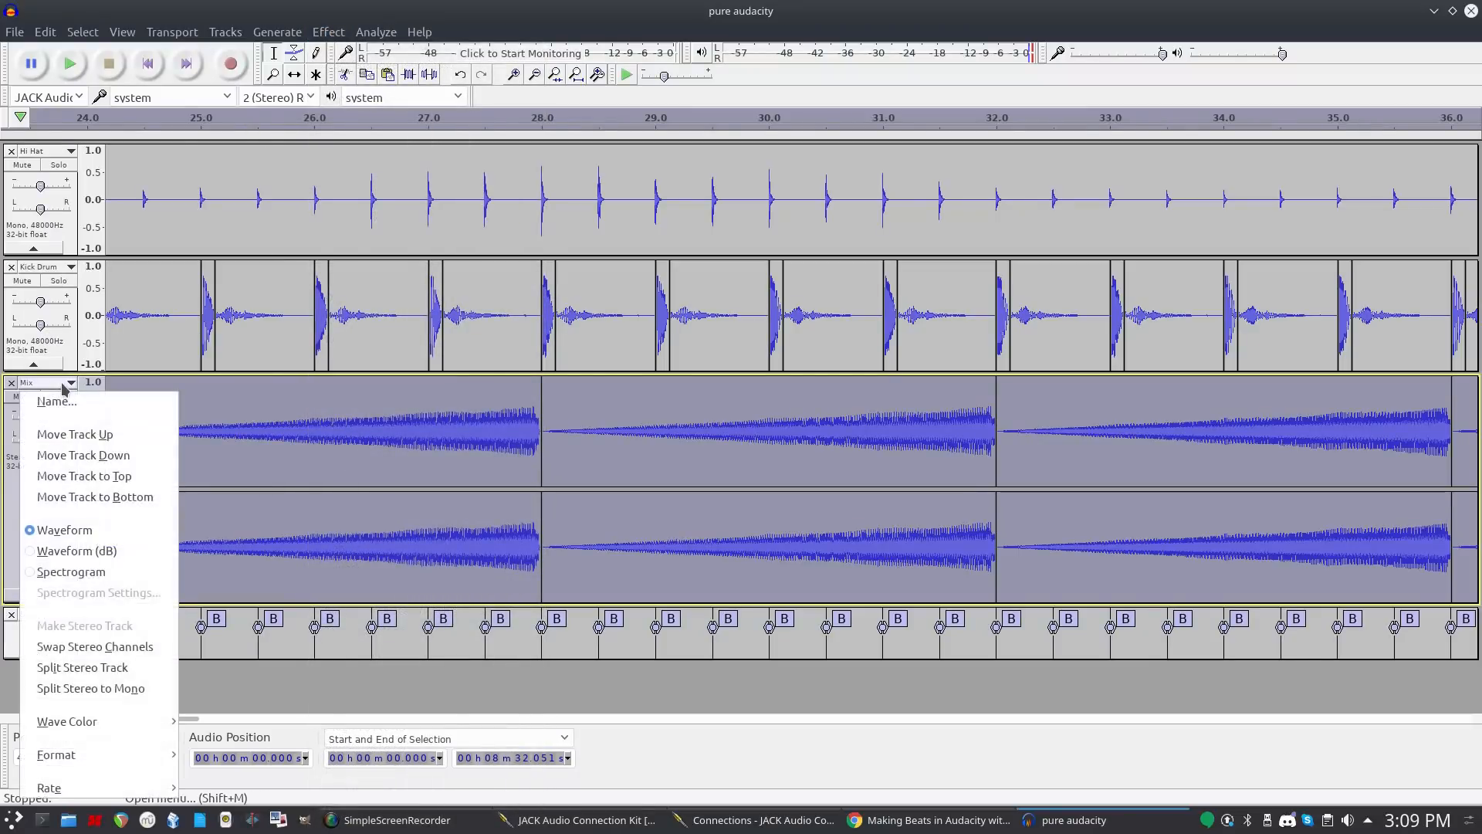
pyautogui.click(65, 401)
pyautogui.write('s')
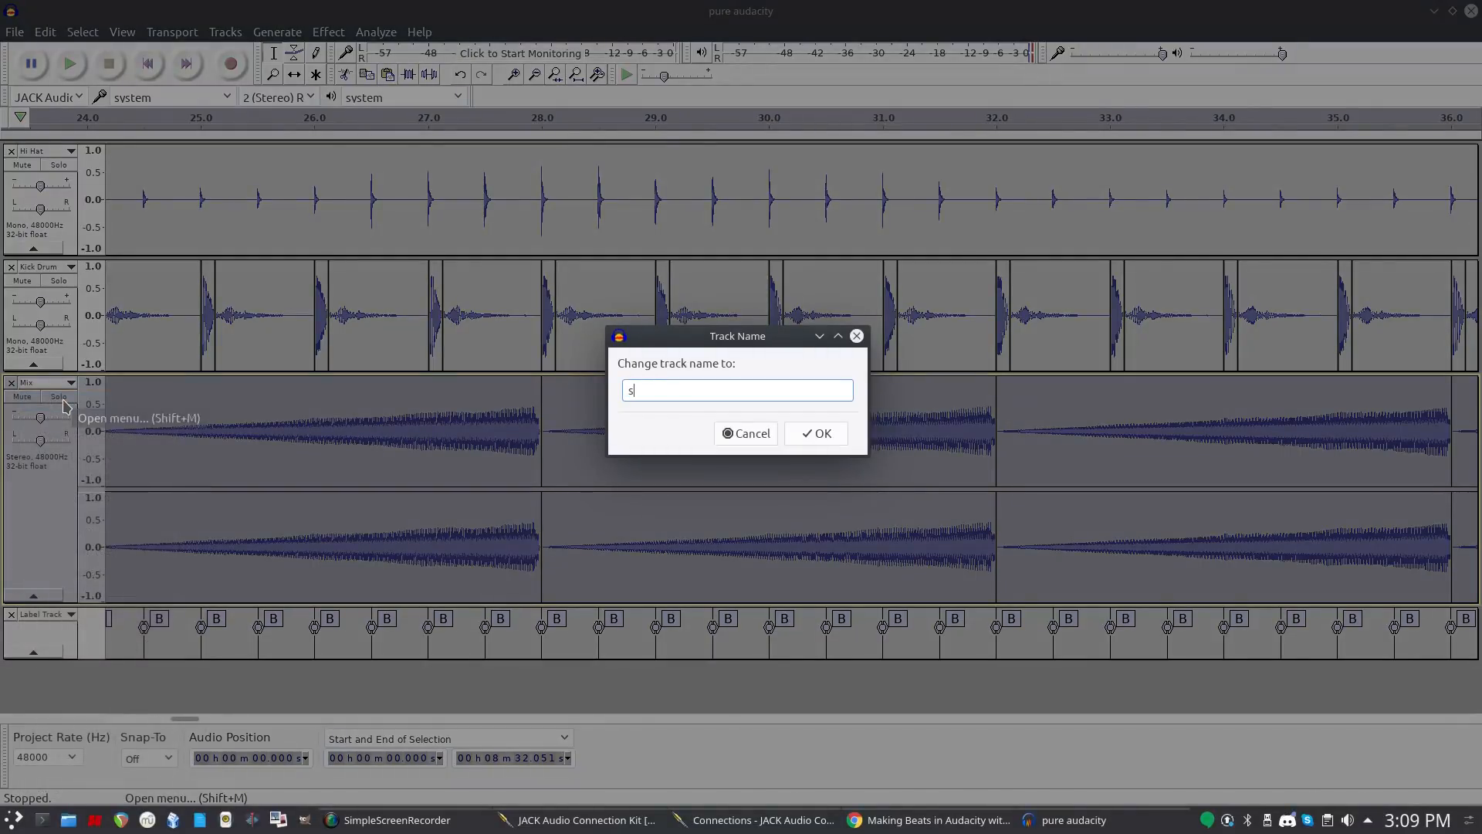
pyautogui.write('ynth')
pyautogui.press('Return')
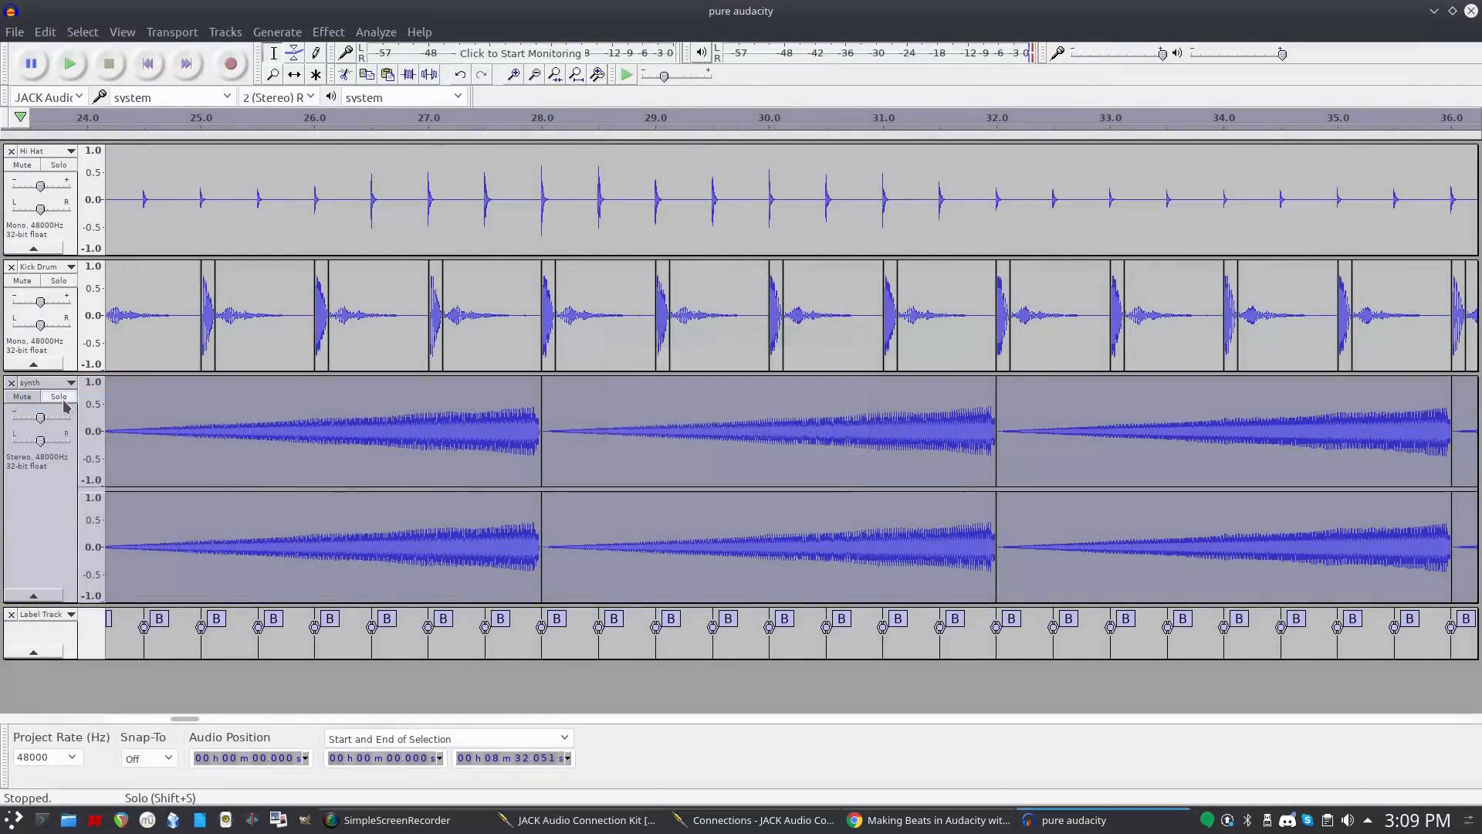
# Preview the TAP Reverberator on the whole synth track, set its reverb type to 11, and apply it.
pyautogui.click(328, 34)
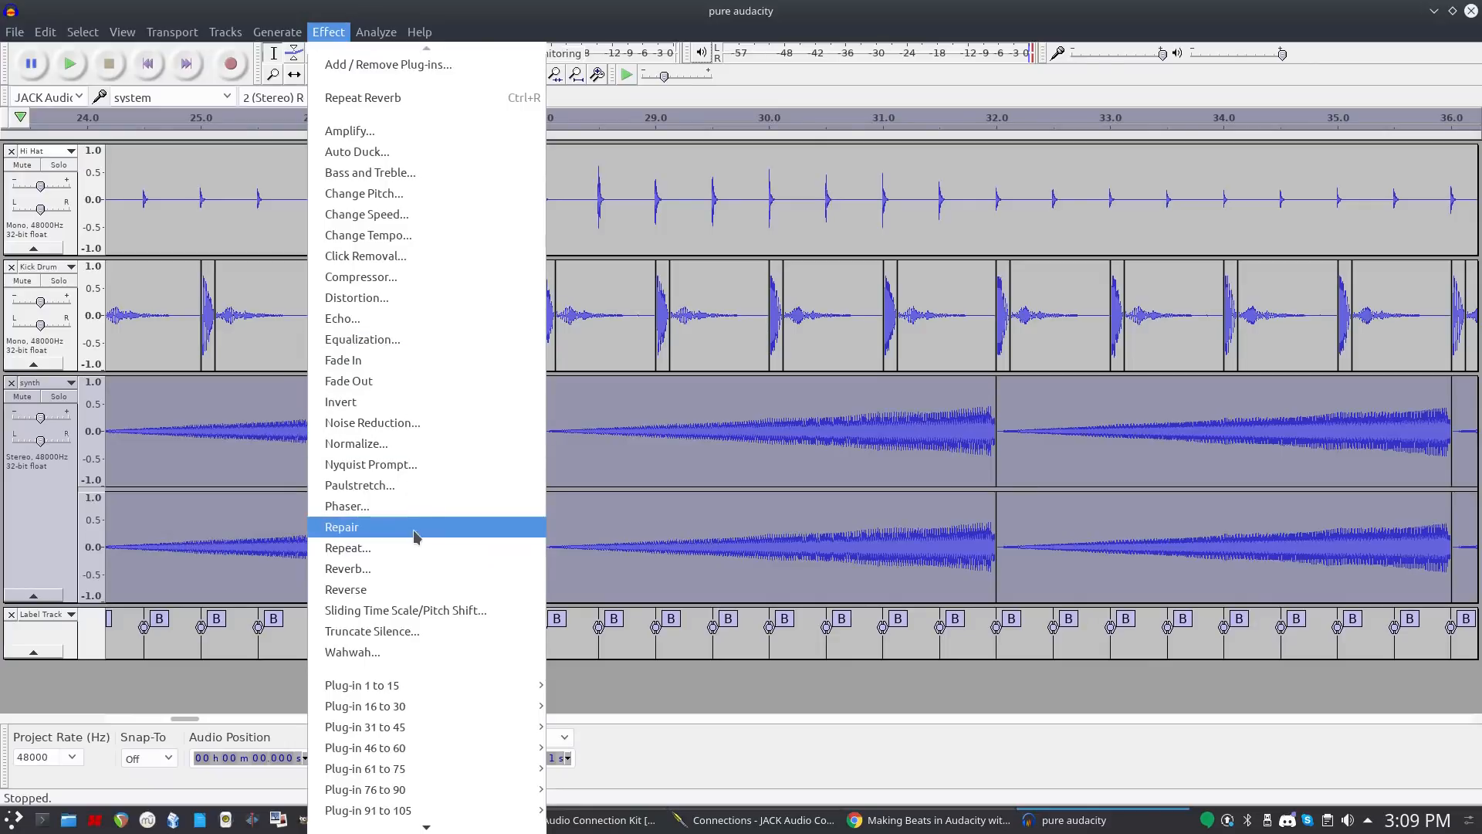
pyautogui.moveTo(367, 707)
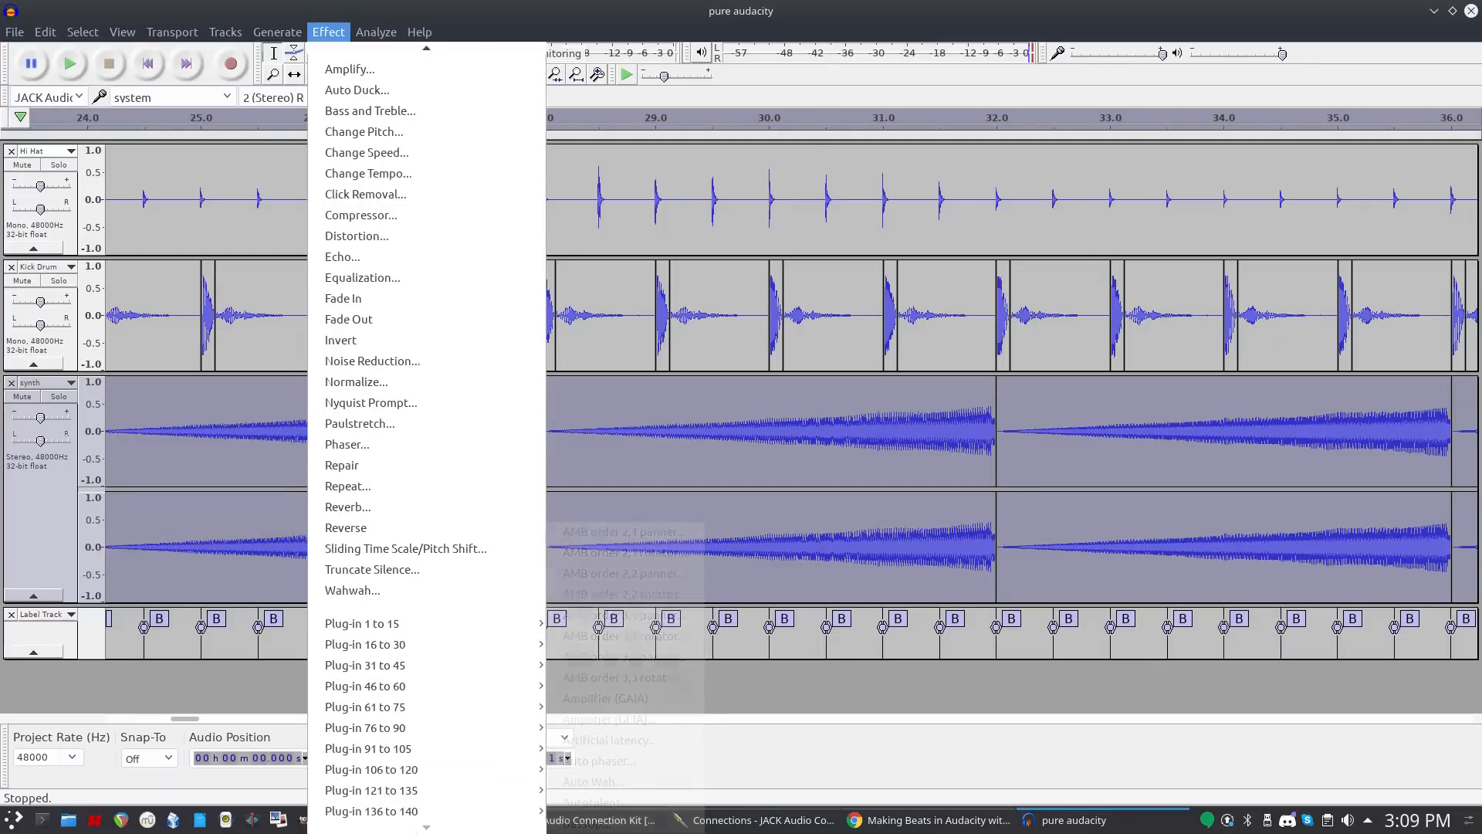
pyautogui.moveTo(422, 794)
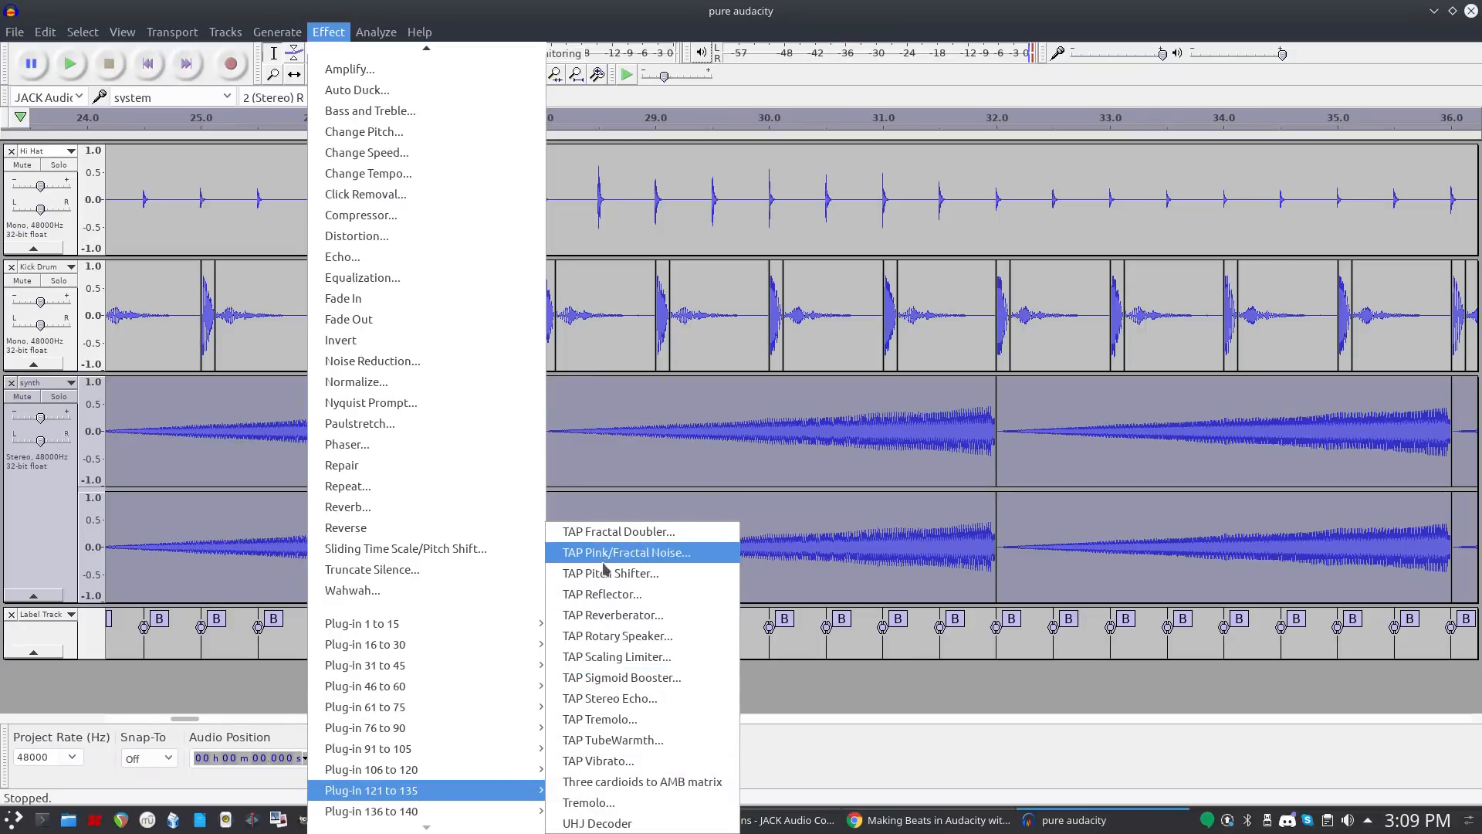
pyautogui.click(624, 616)
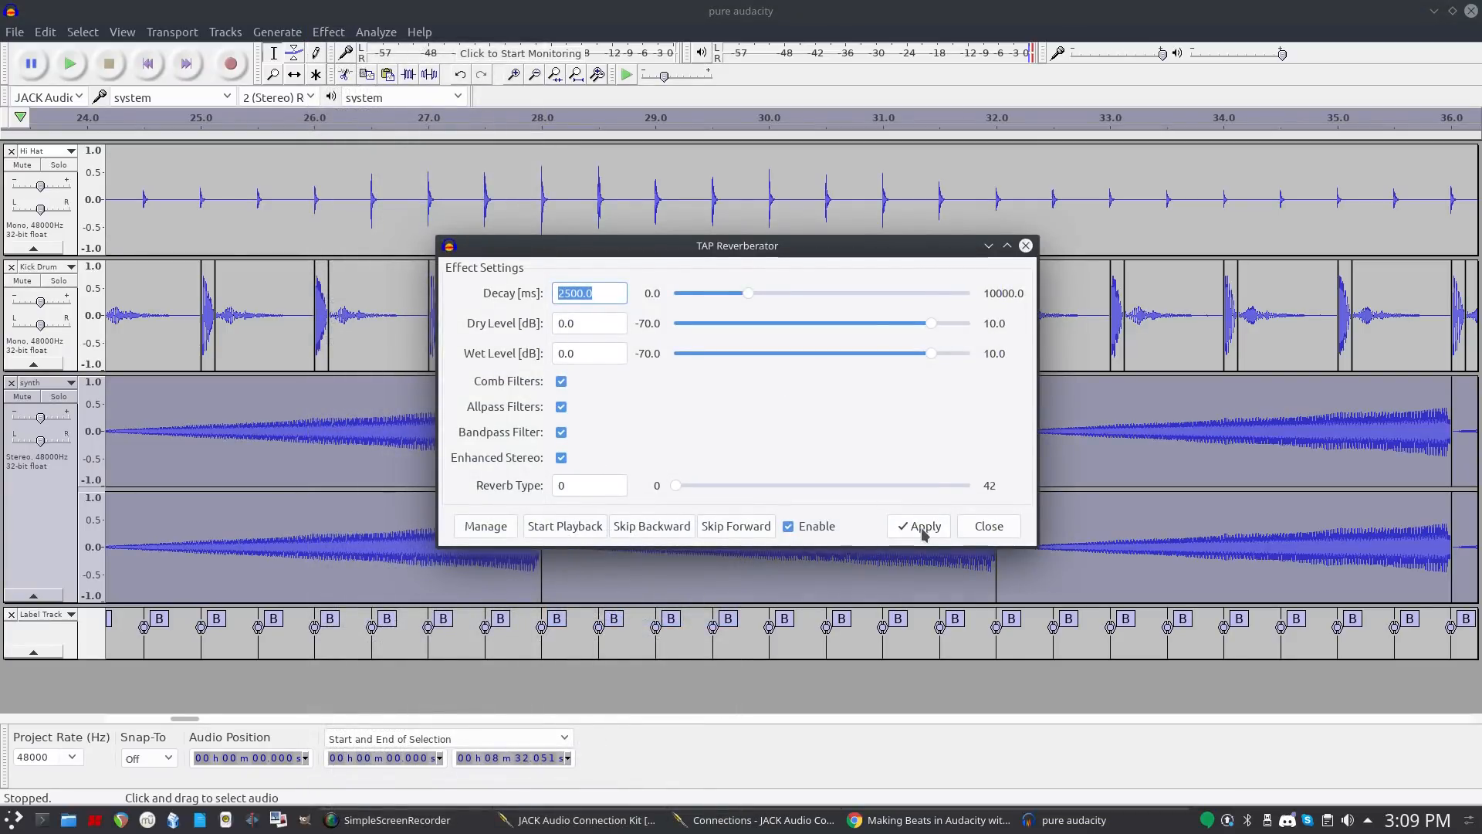
pyautogui.click(587, 528)
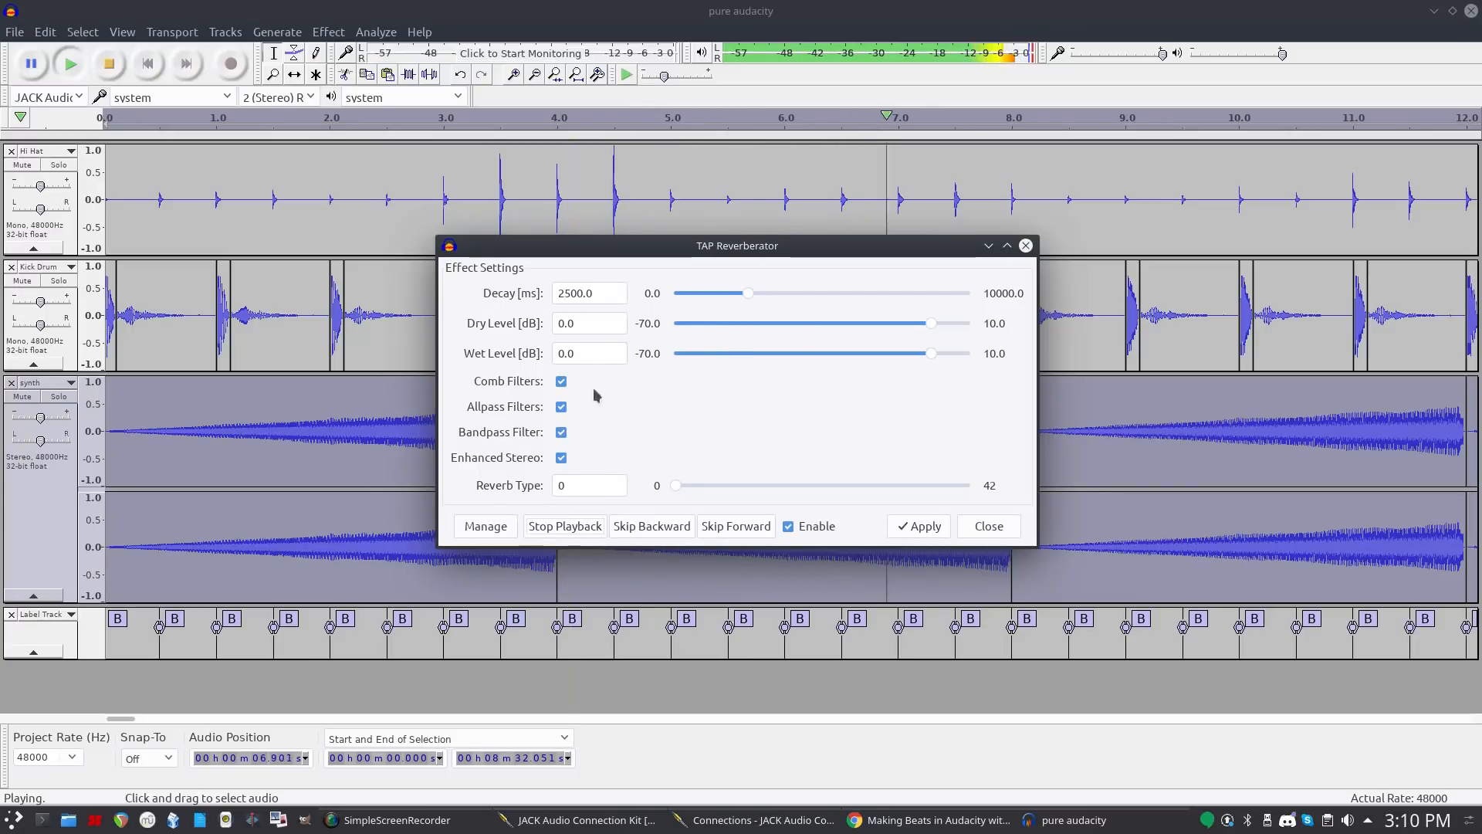
pyautogui.moveTo(676, 486); pyautogui.dragTo(718, 500)
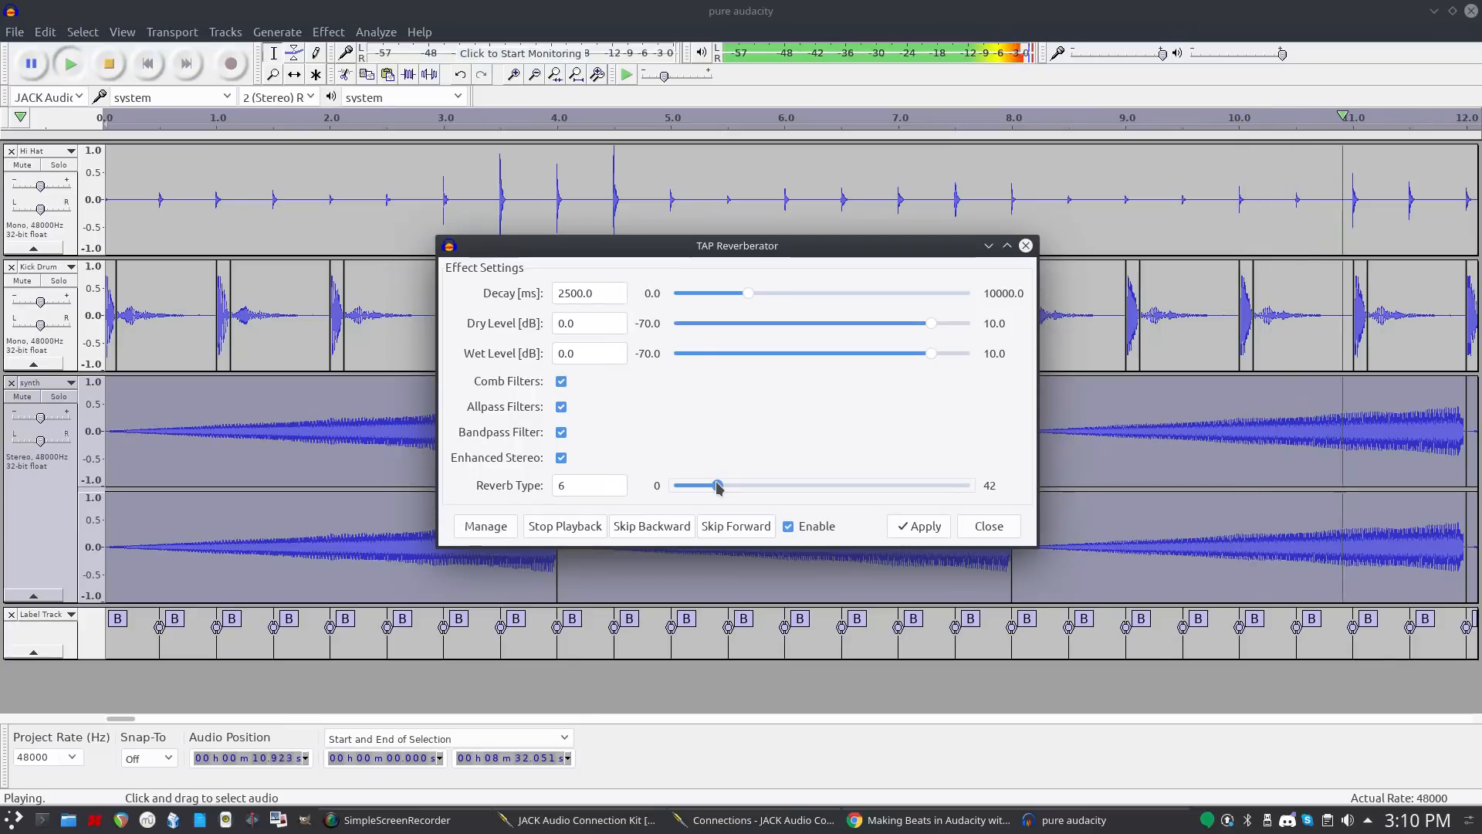
pyautogui.moveTo(718, 487); pyautogui.dragTo(751, 486)
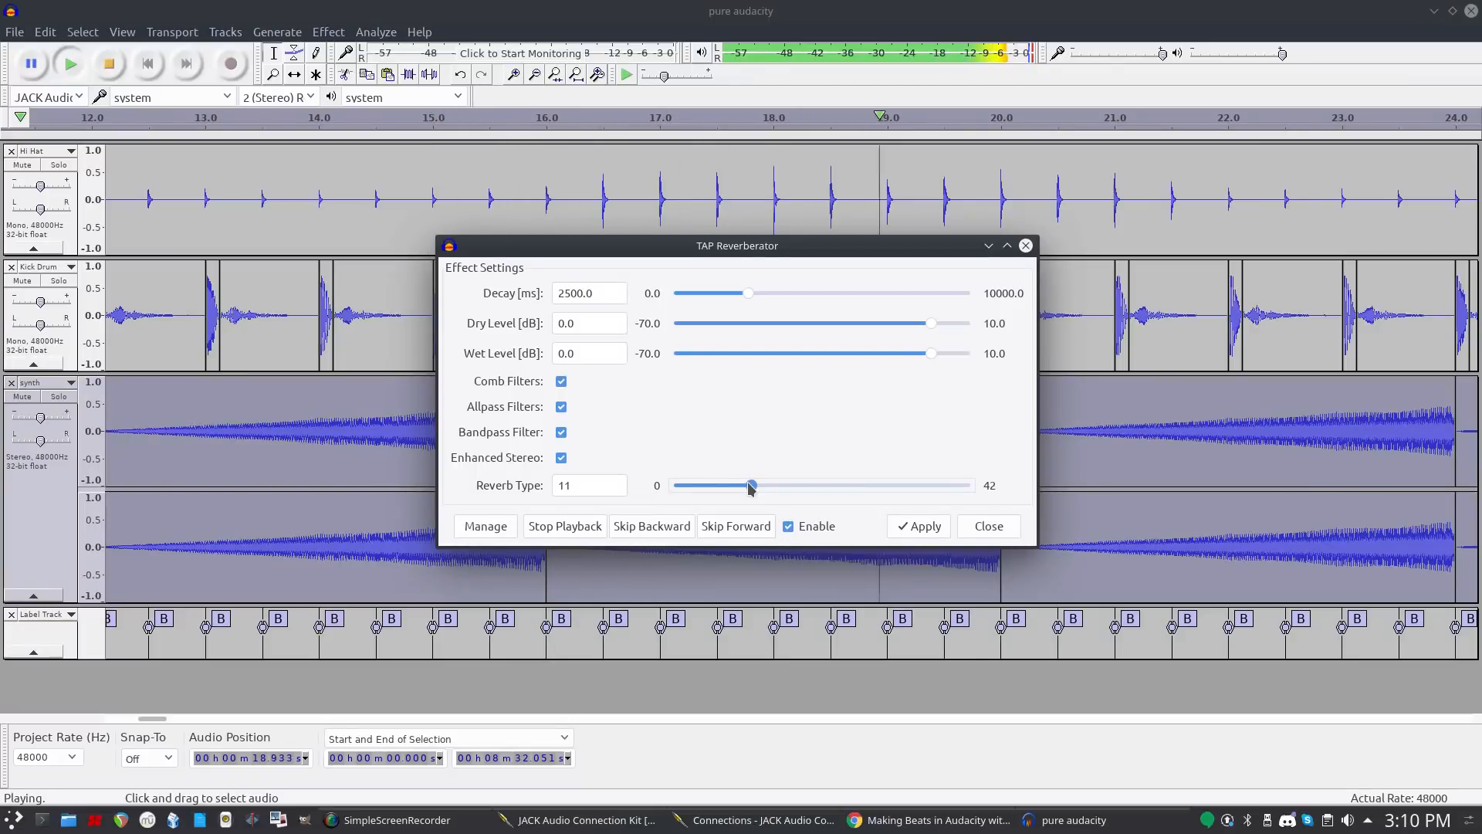
pyautogui.click(923, 526)
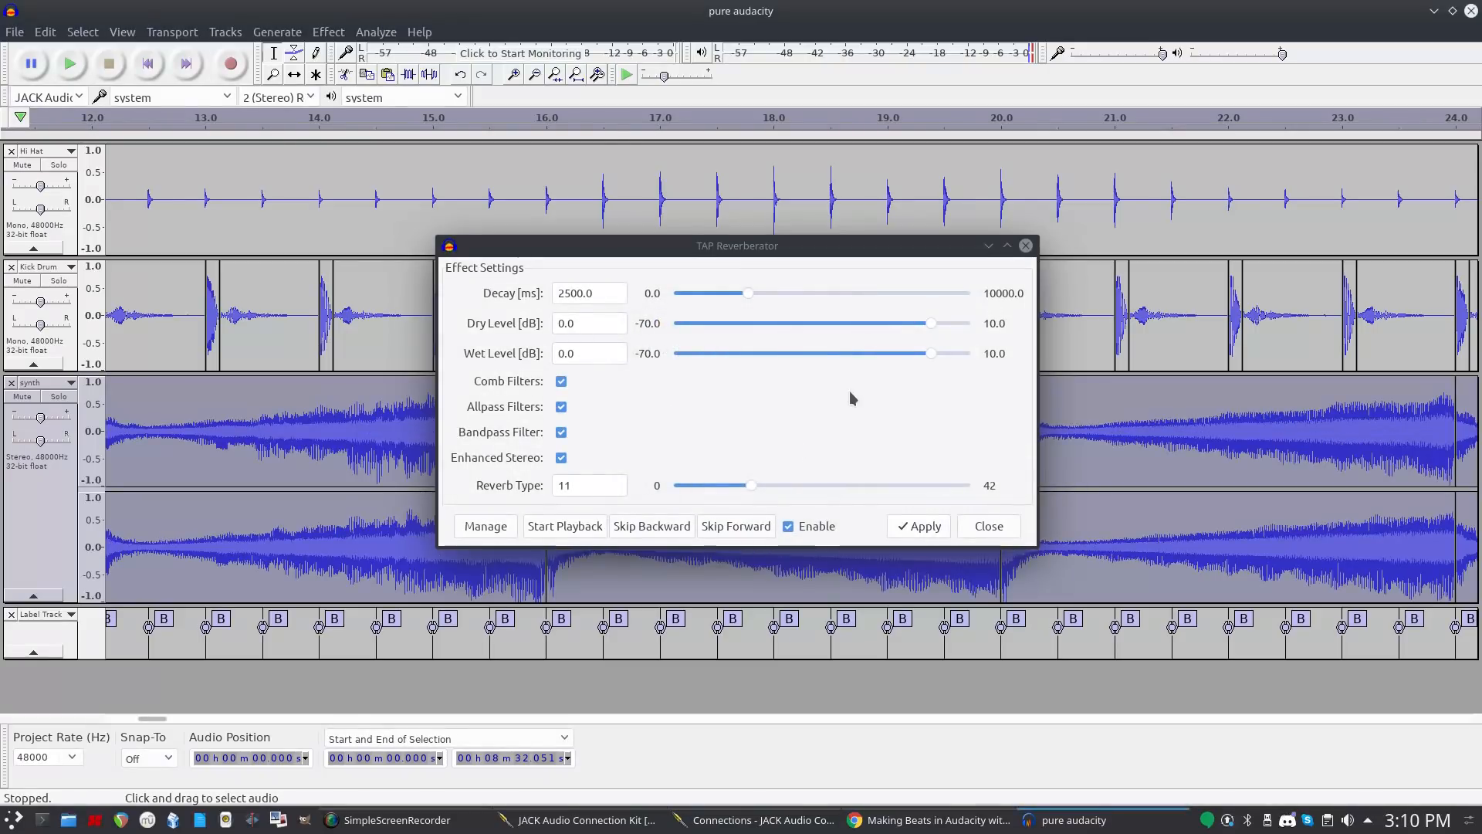
pyautogui.click(988, 526)
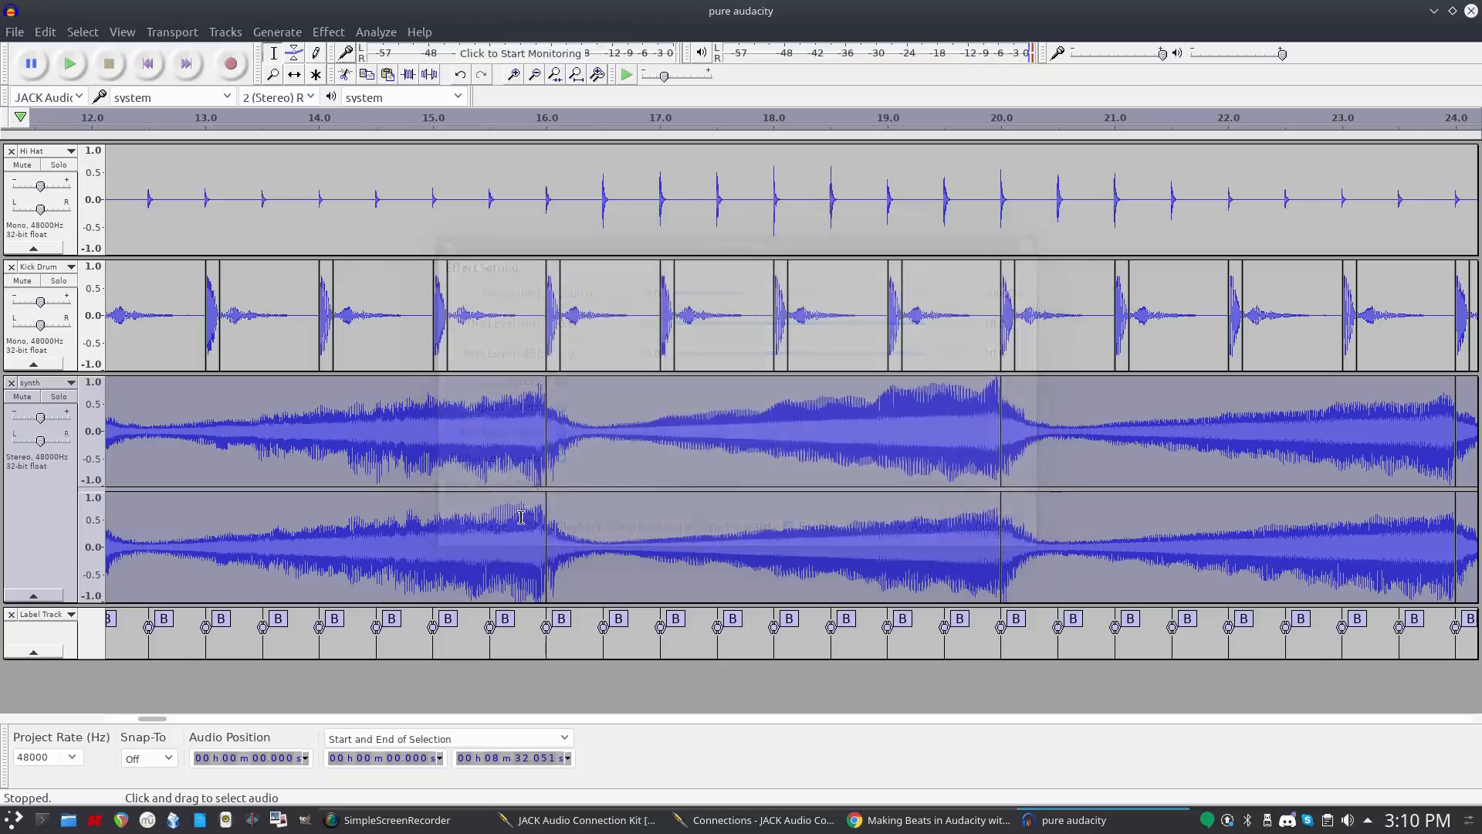
# Amplify the whole synth track by -2.688 dB for a new peak amplitude of 0.0 dB.
pyautogui.click(56, 531)
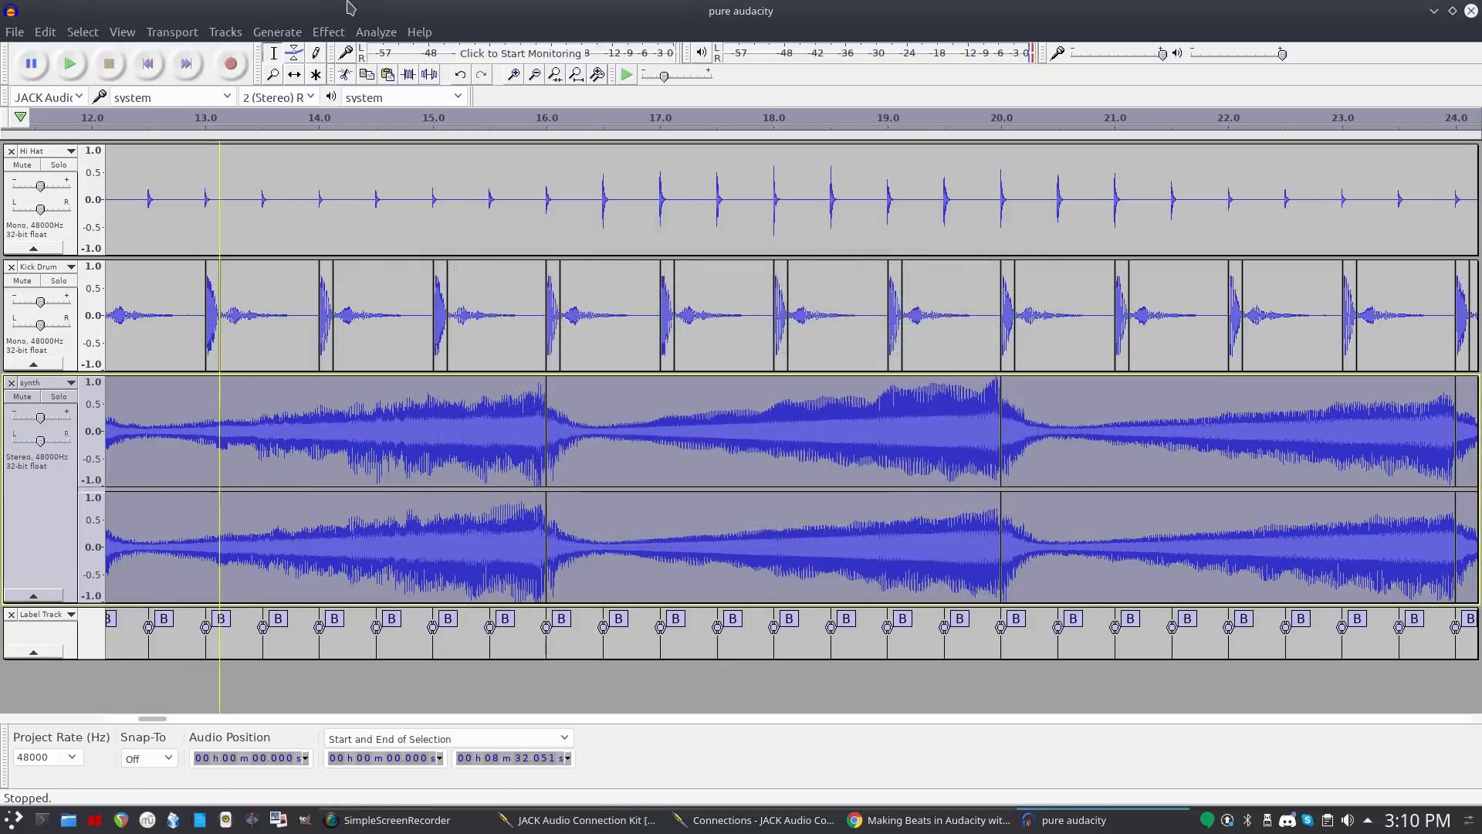
pyautogui.click(331, 32)
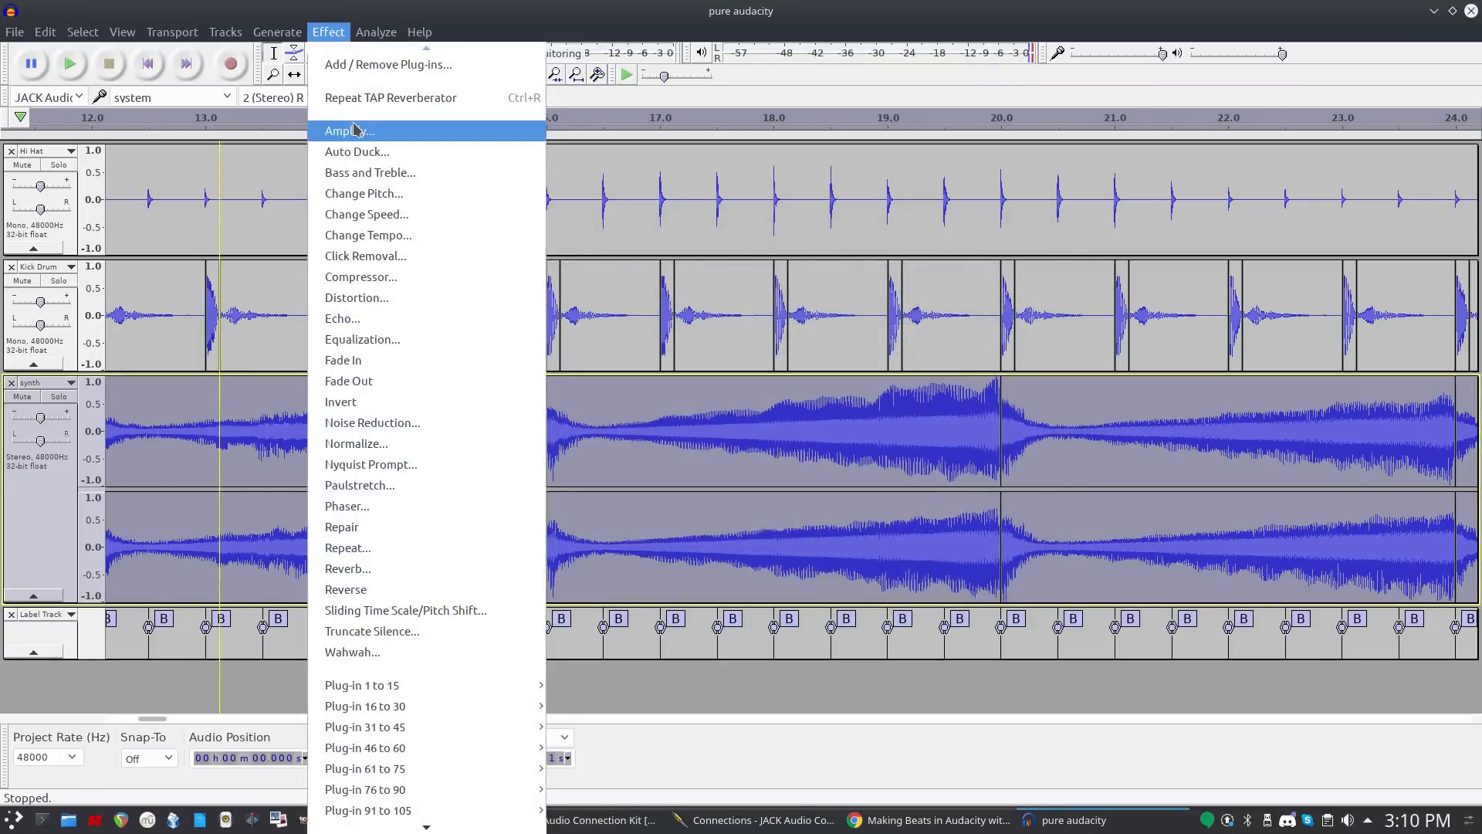
pyautogui.click(347, 131)
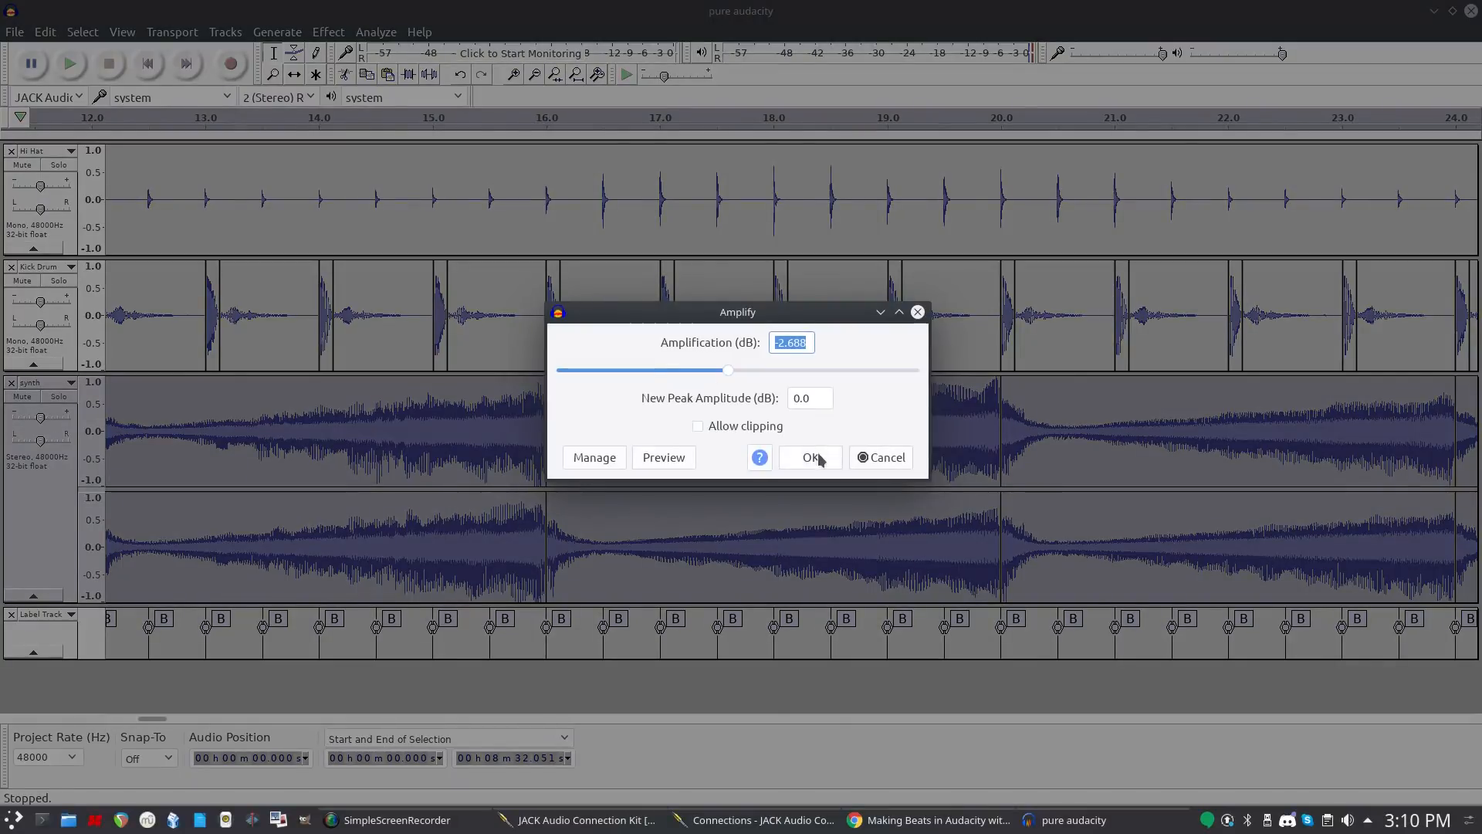
pyautogui.click(819, 460)
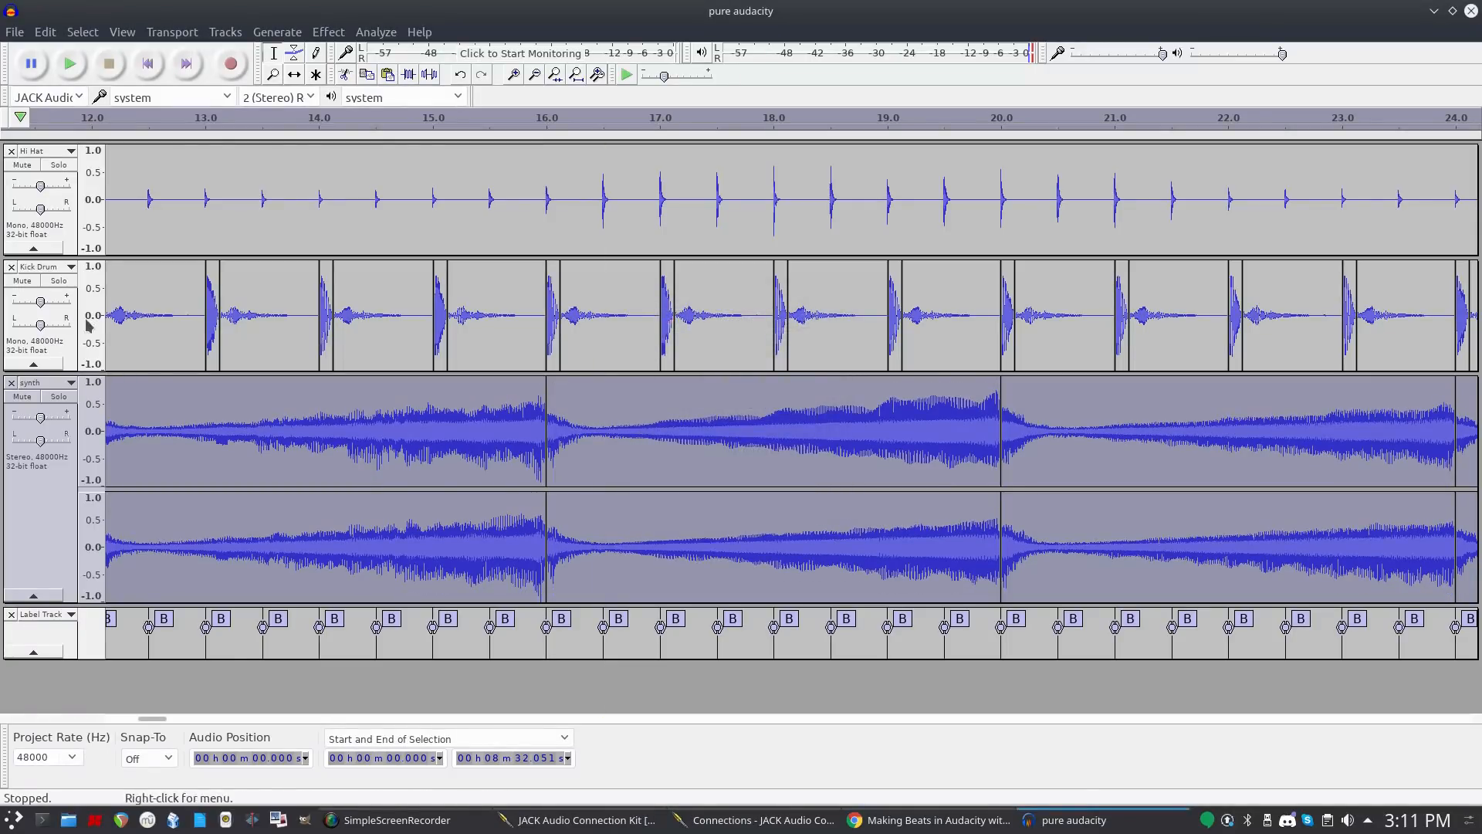
# Try to apply Auto Duck to the Kick Drum and synth tracks selected together.
pyautogui.click(72, 345)
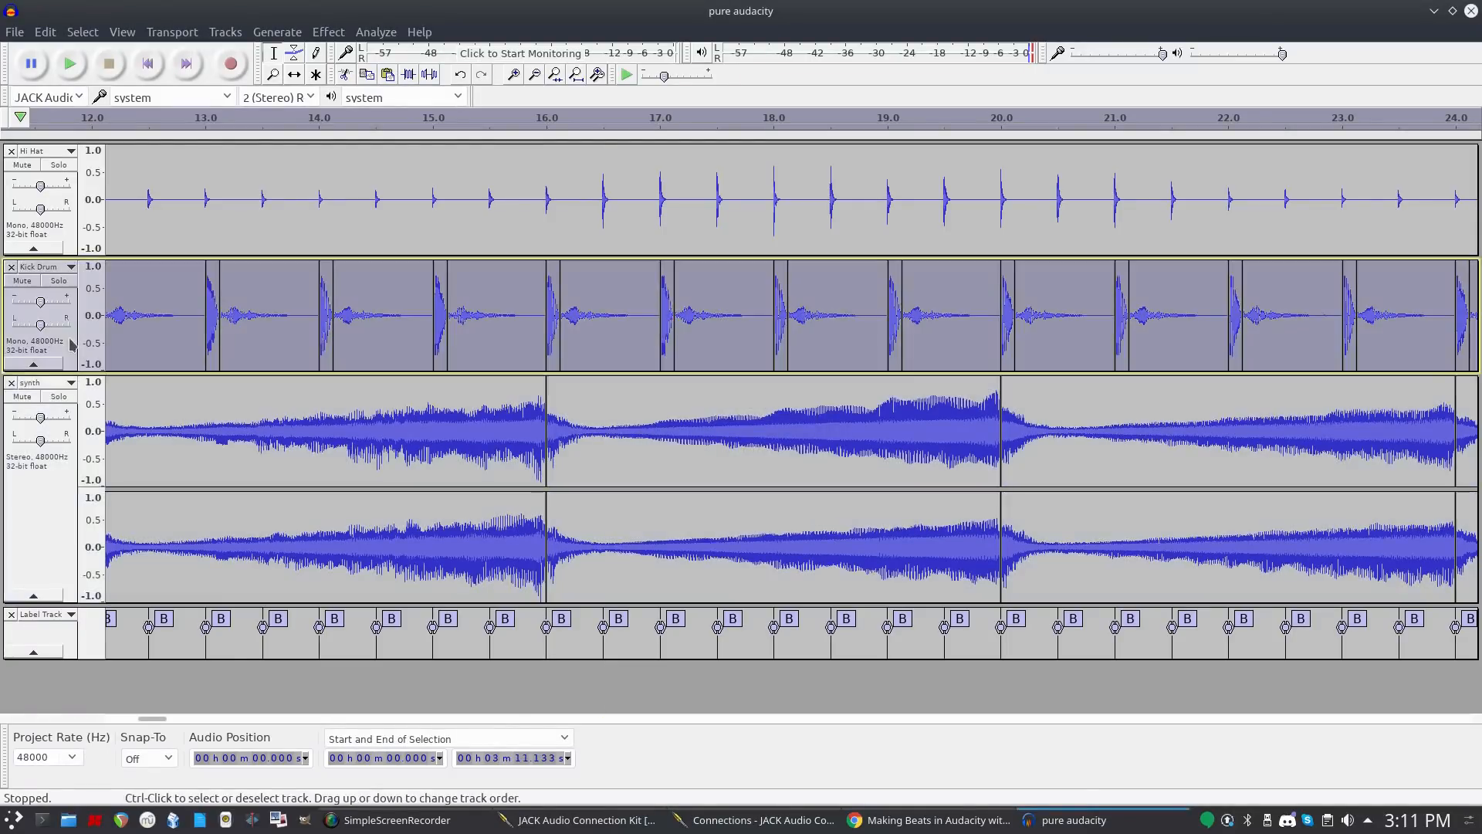
pyautogui.keyDown('ctrl'); pyautogui.click(64, 515); pyautogui.keyUp('ctrl')
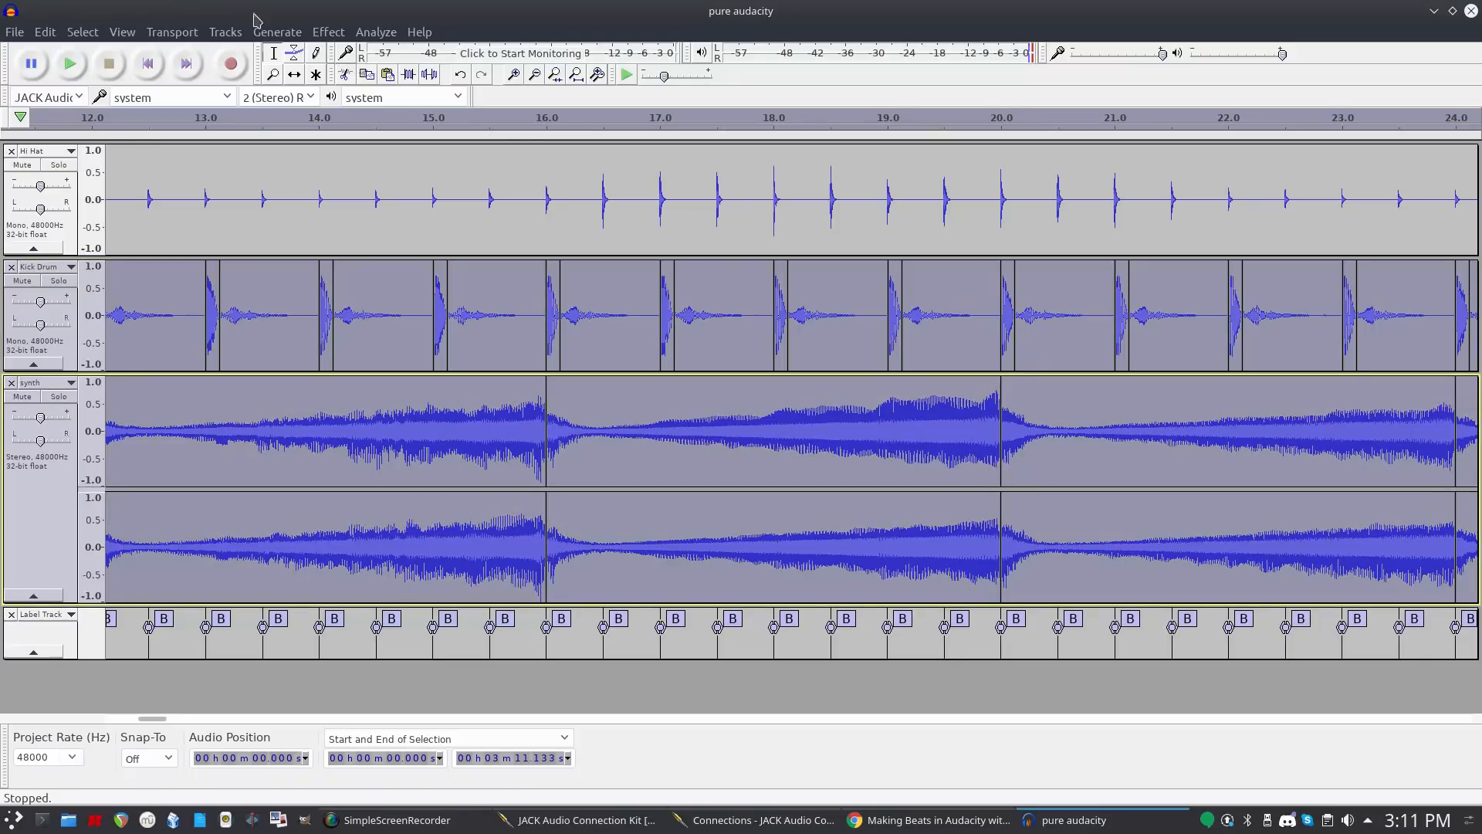
pyautogui.click(335, 33)
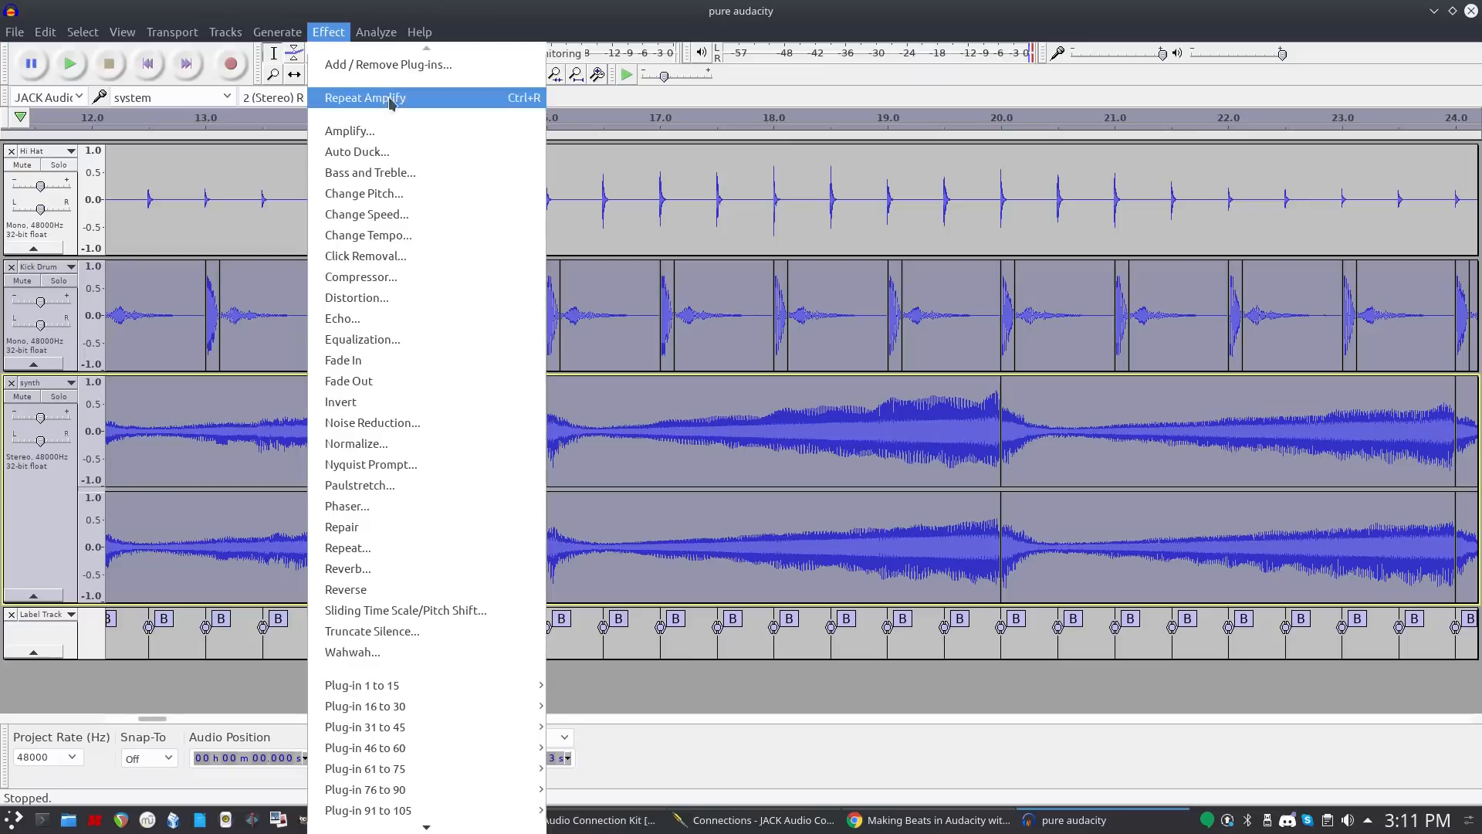
pyautogui.click(376, 153)
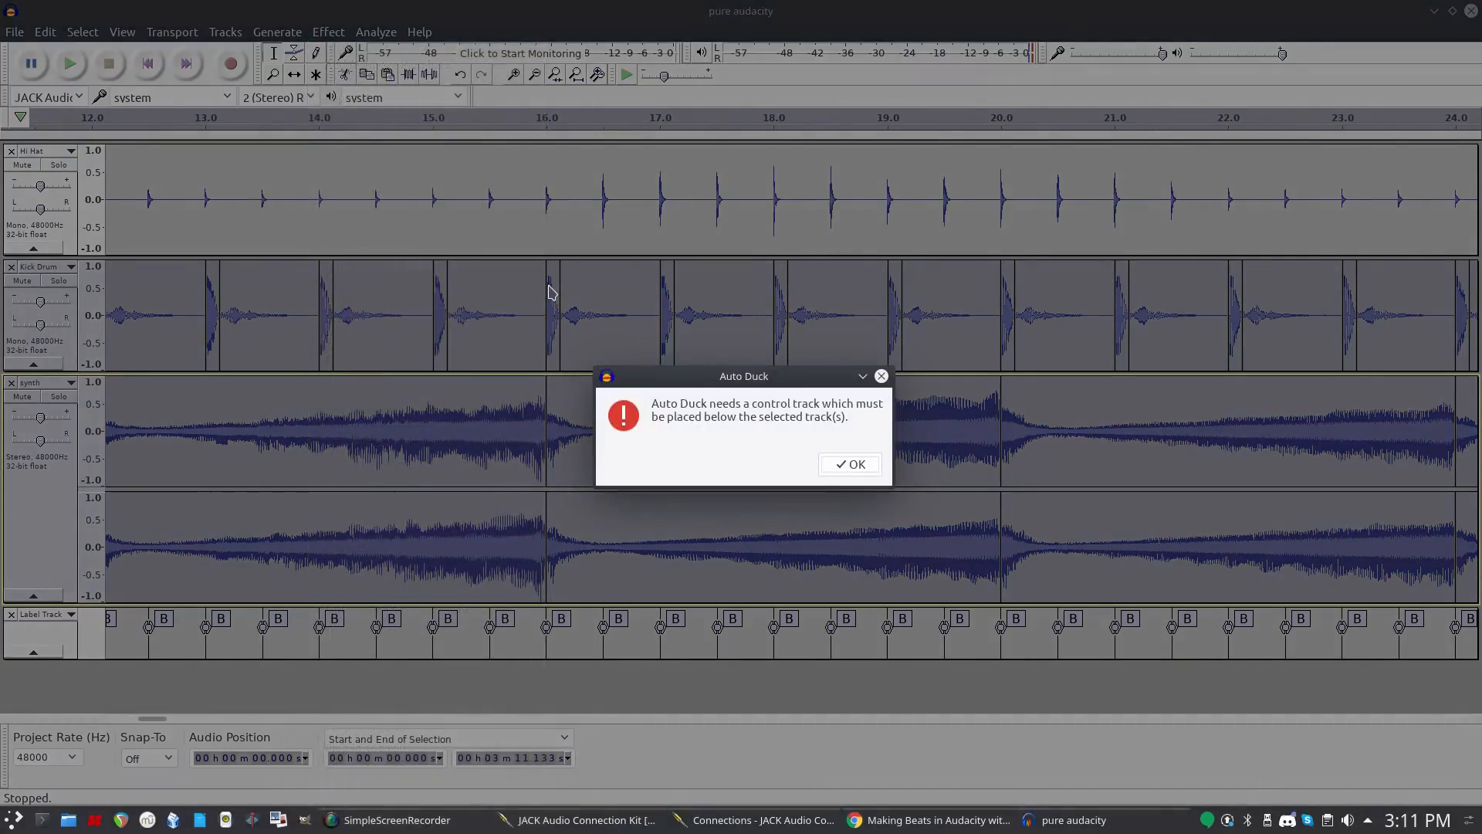
pyautogui.click(850, 464)
# Select only the synth track and move it up, directly above the Kick Drum track.
pyautogui.click(55, 525)
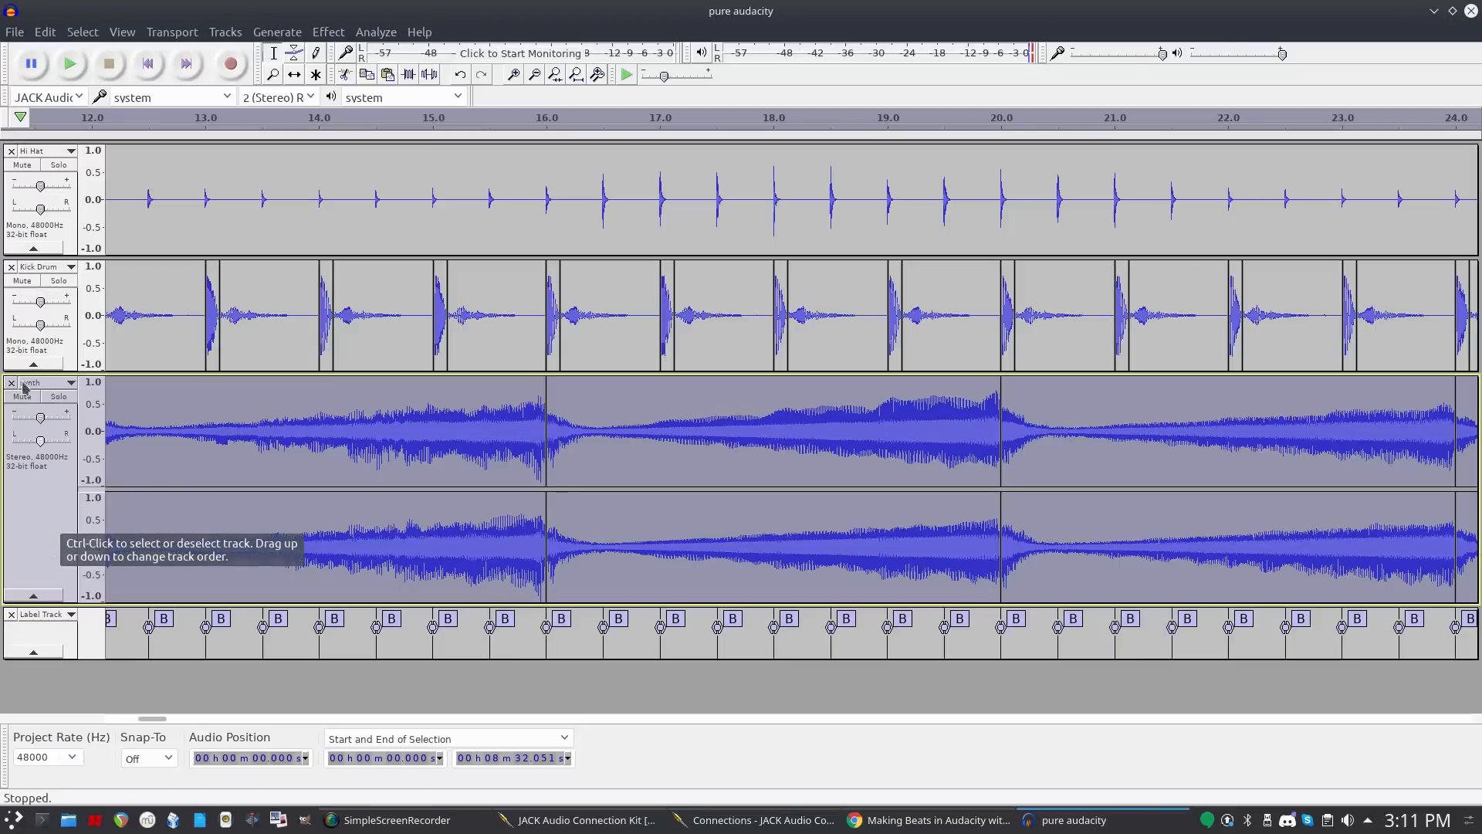
pyautogui.click(71, 384)
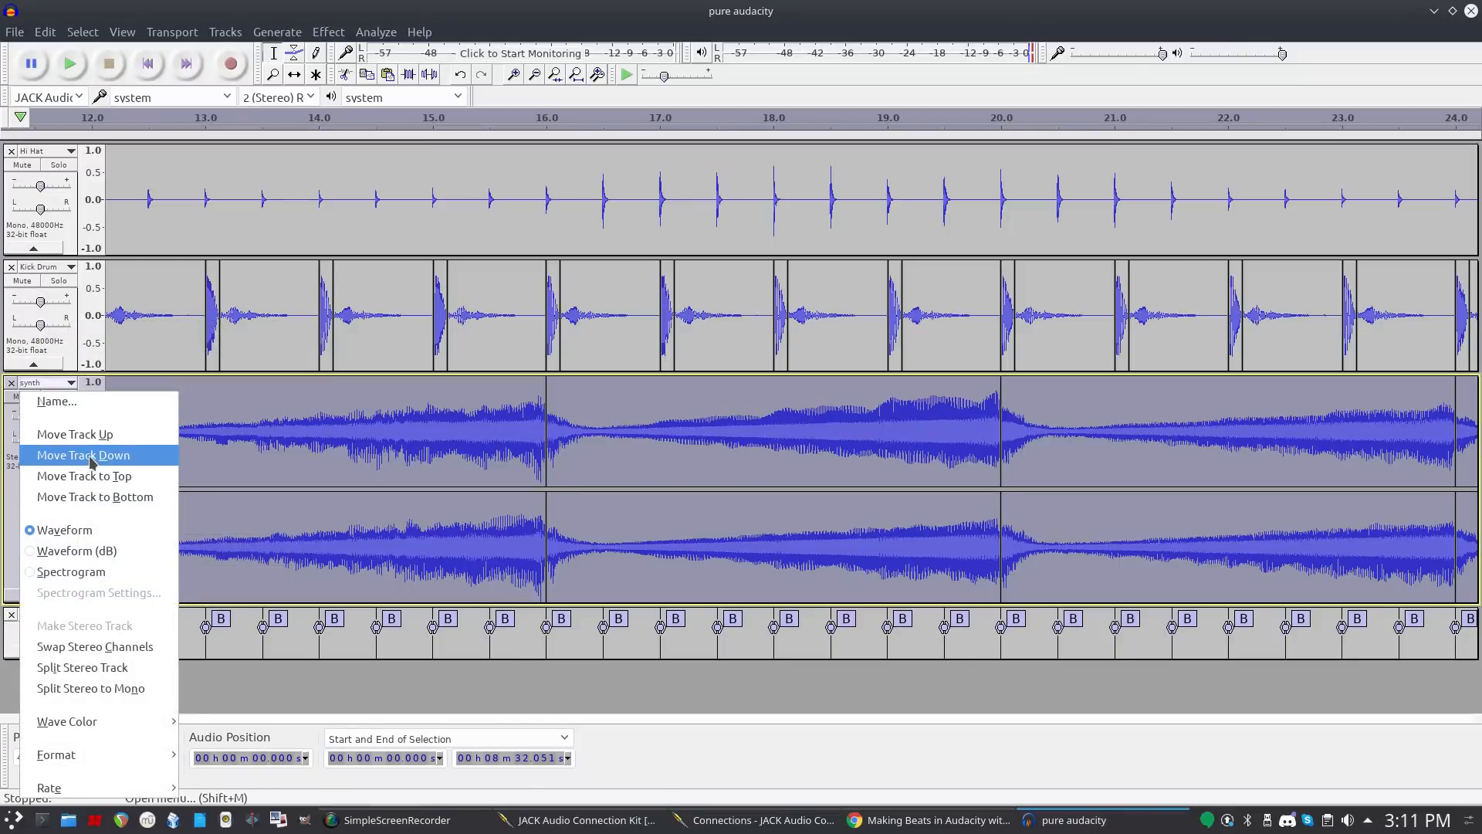
pyautogui.click(100, 434)
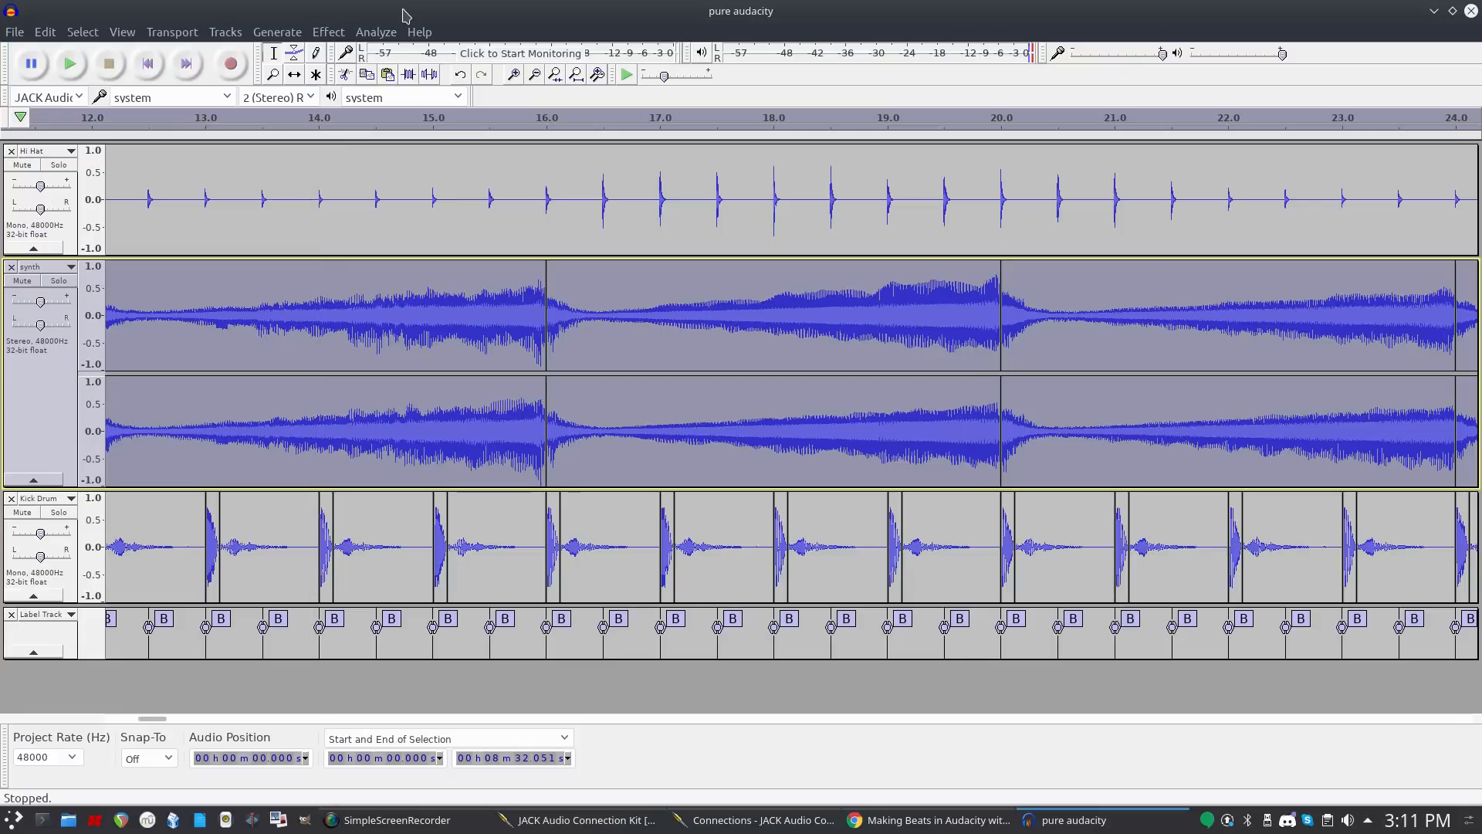
# Set up Auto Duck on the synth track with 0.25 s outer fade down, 0.3 s outer fade up and -14 dB duck amount.
pyautogui.click(328, 33)
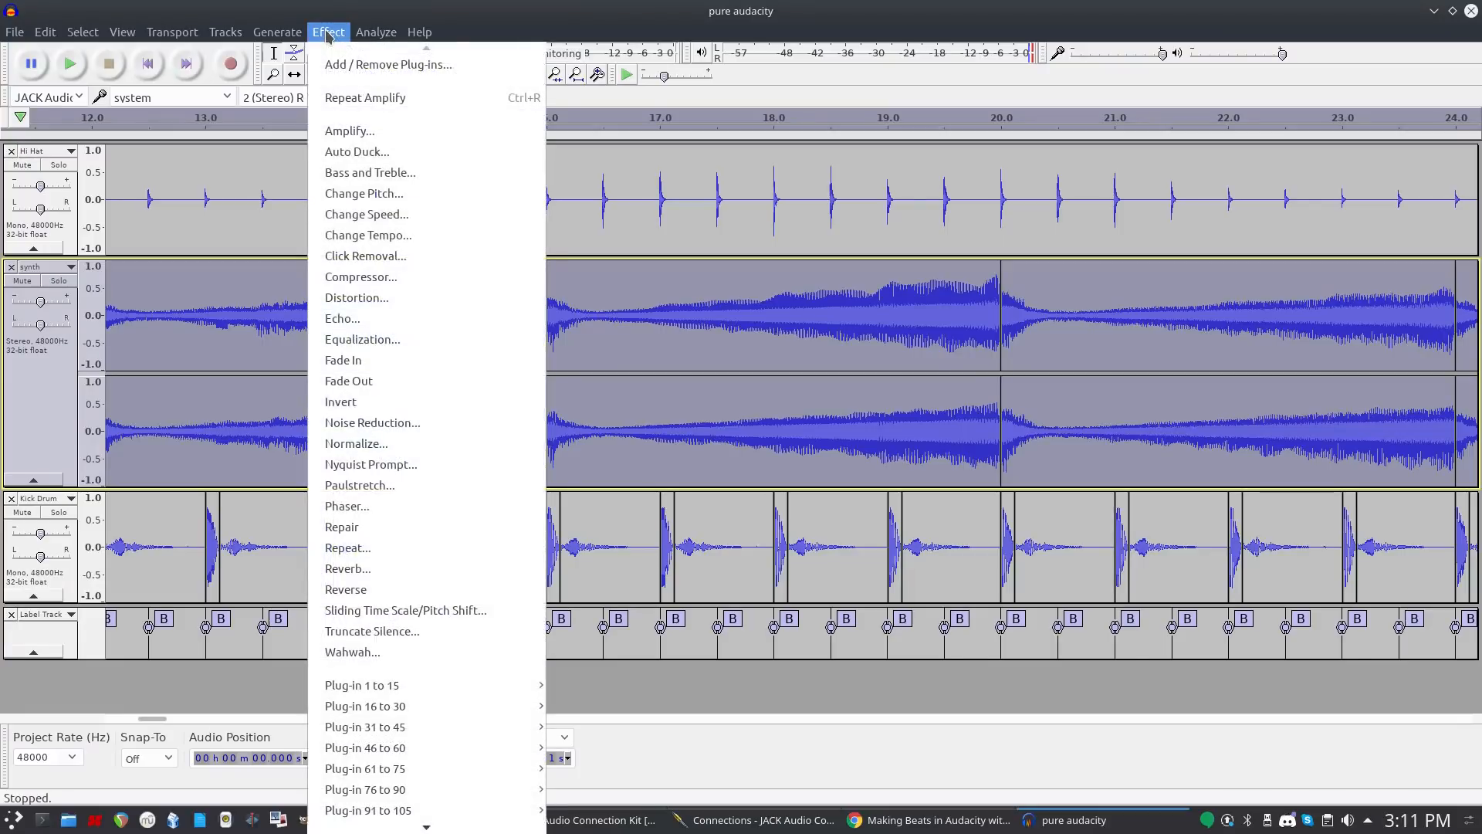
pyautogui.click(345, 152)
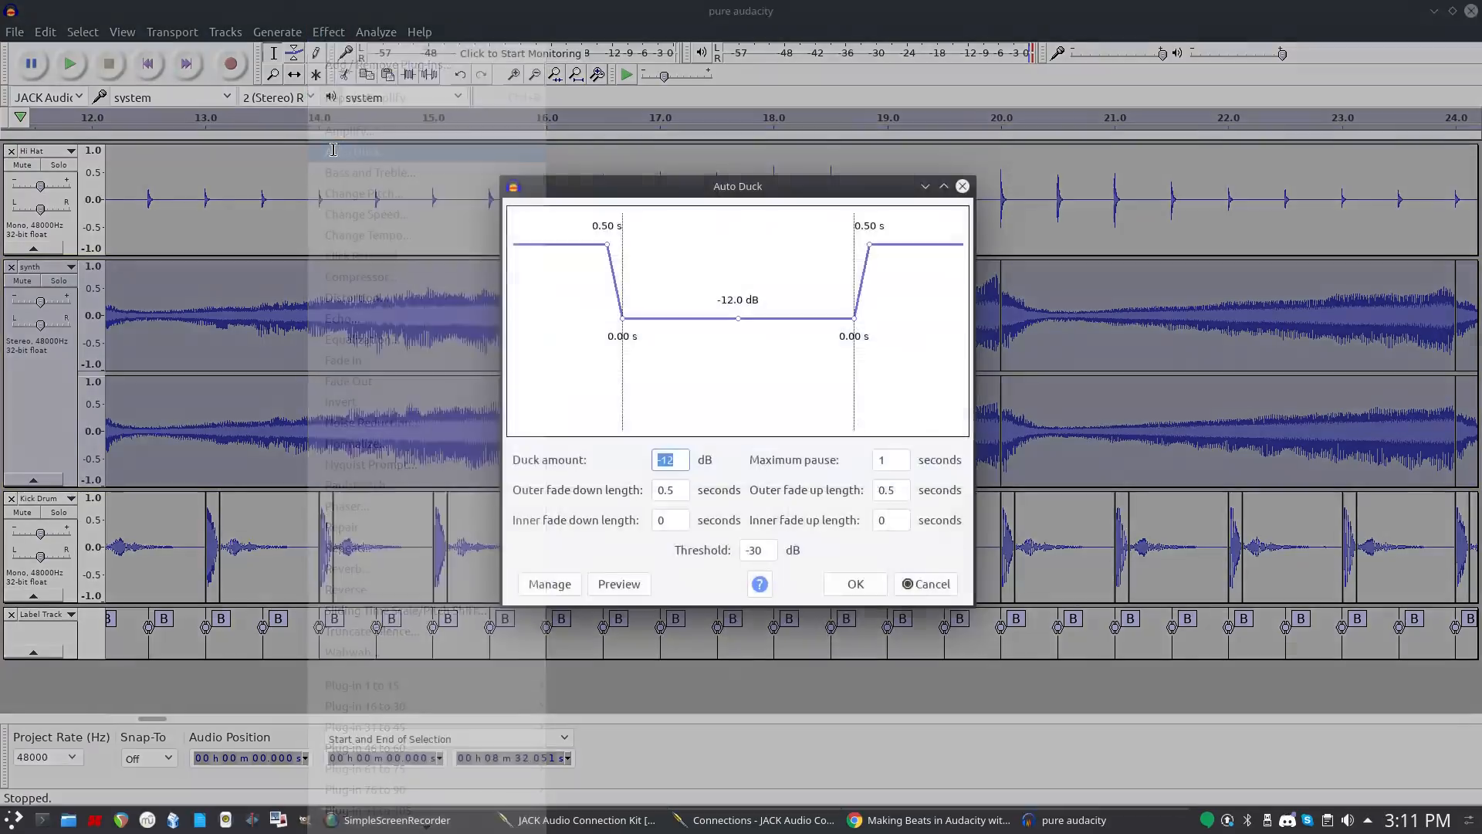
pyautogui.click(616, 586)
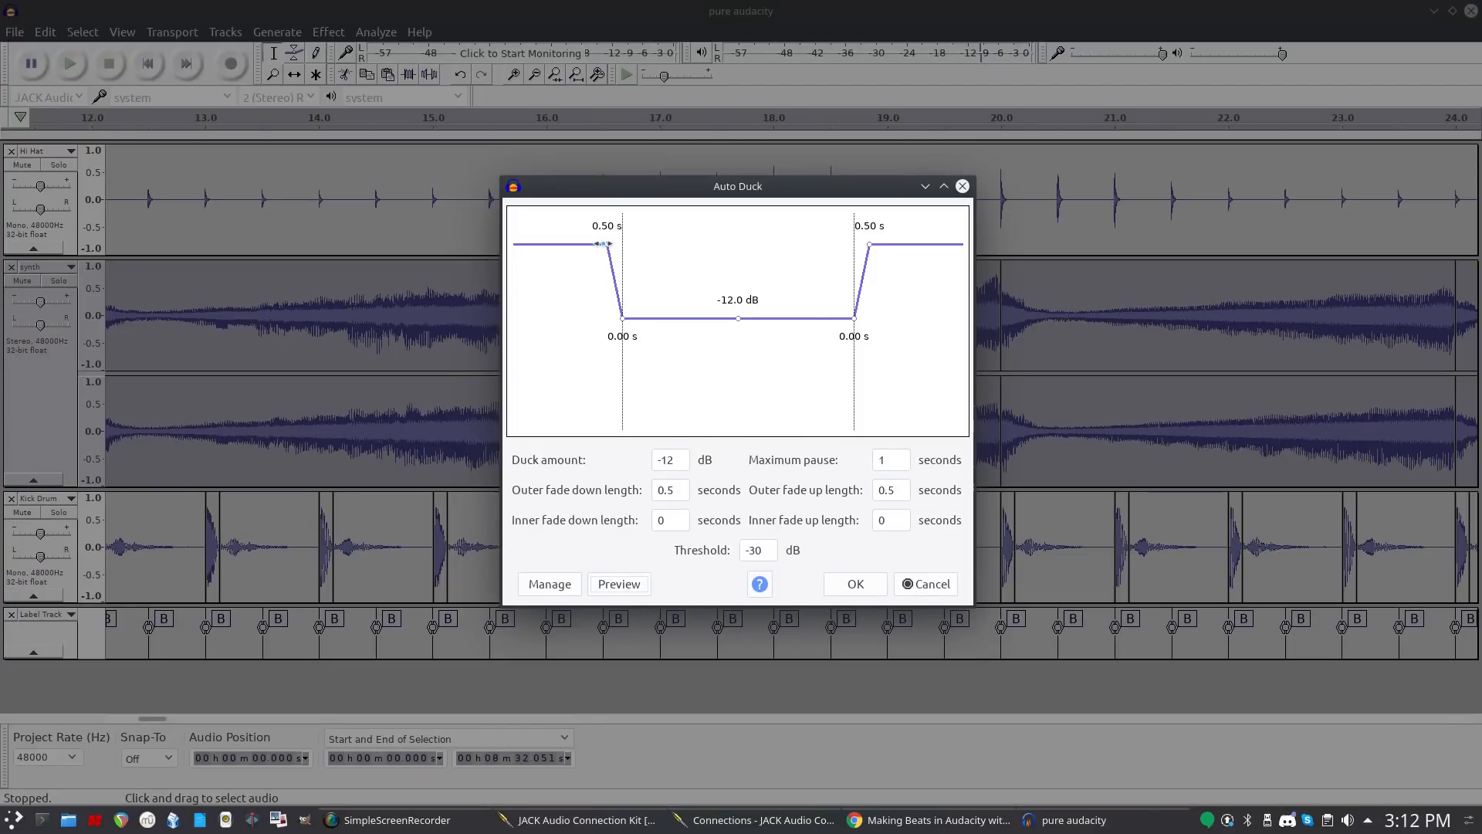
pyautogui.moveTo(603, 244); pyautogui.dragTo(614, 244)
pyautogui.moveTo(872, 245); pyautogui.dragTo(863, 244)
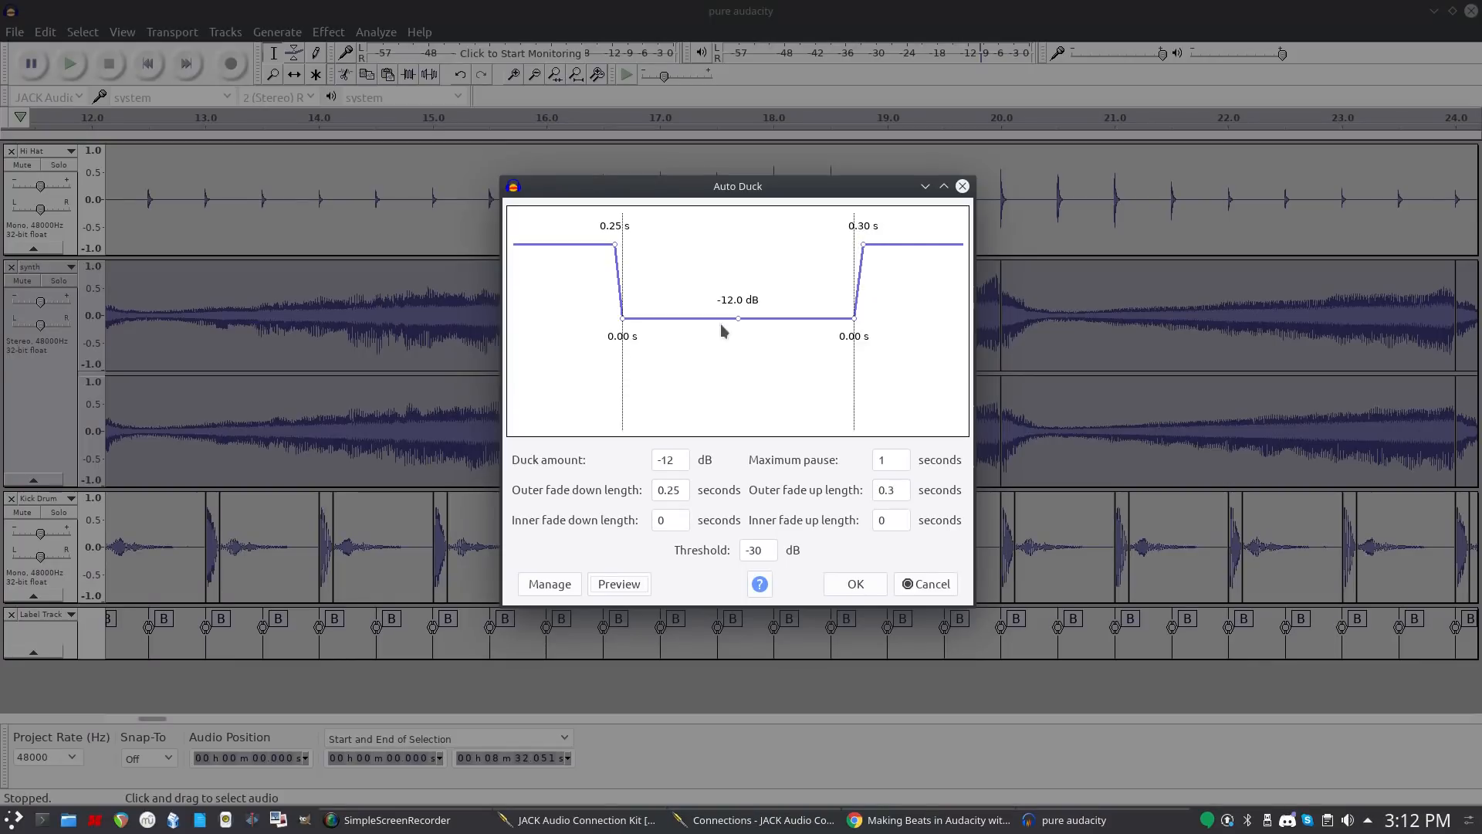
pyautogui.moveTo(739, 318); pyautogui.dragTo(735, 330)
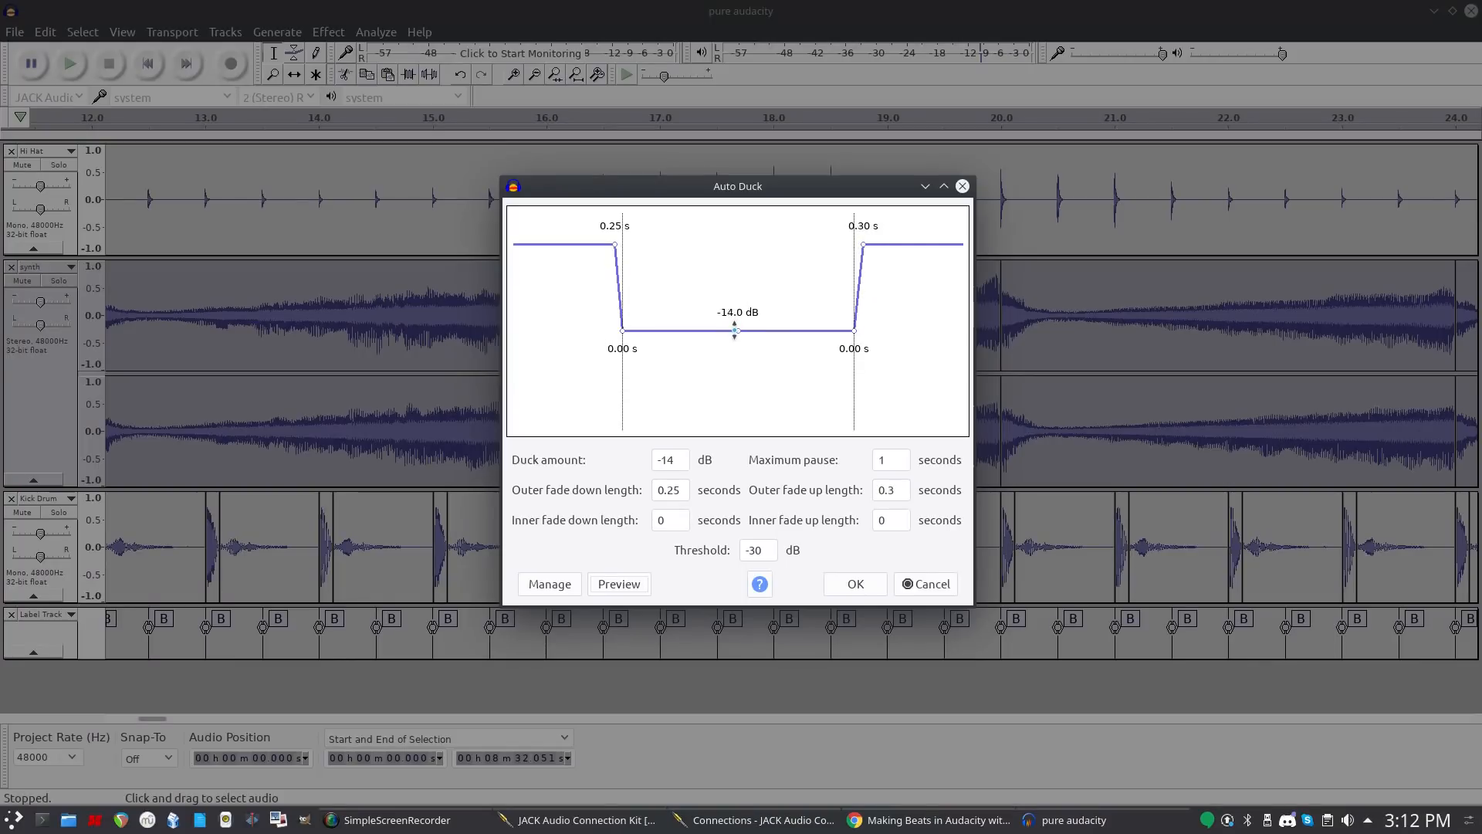
# Preview the adjusted Auto Duck briefly and apply it to the synth track.
pyautogui.click(619, 588)
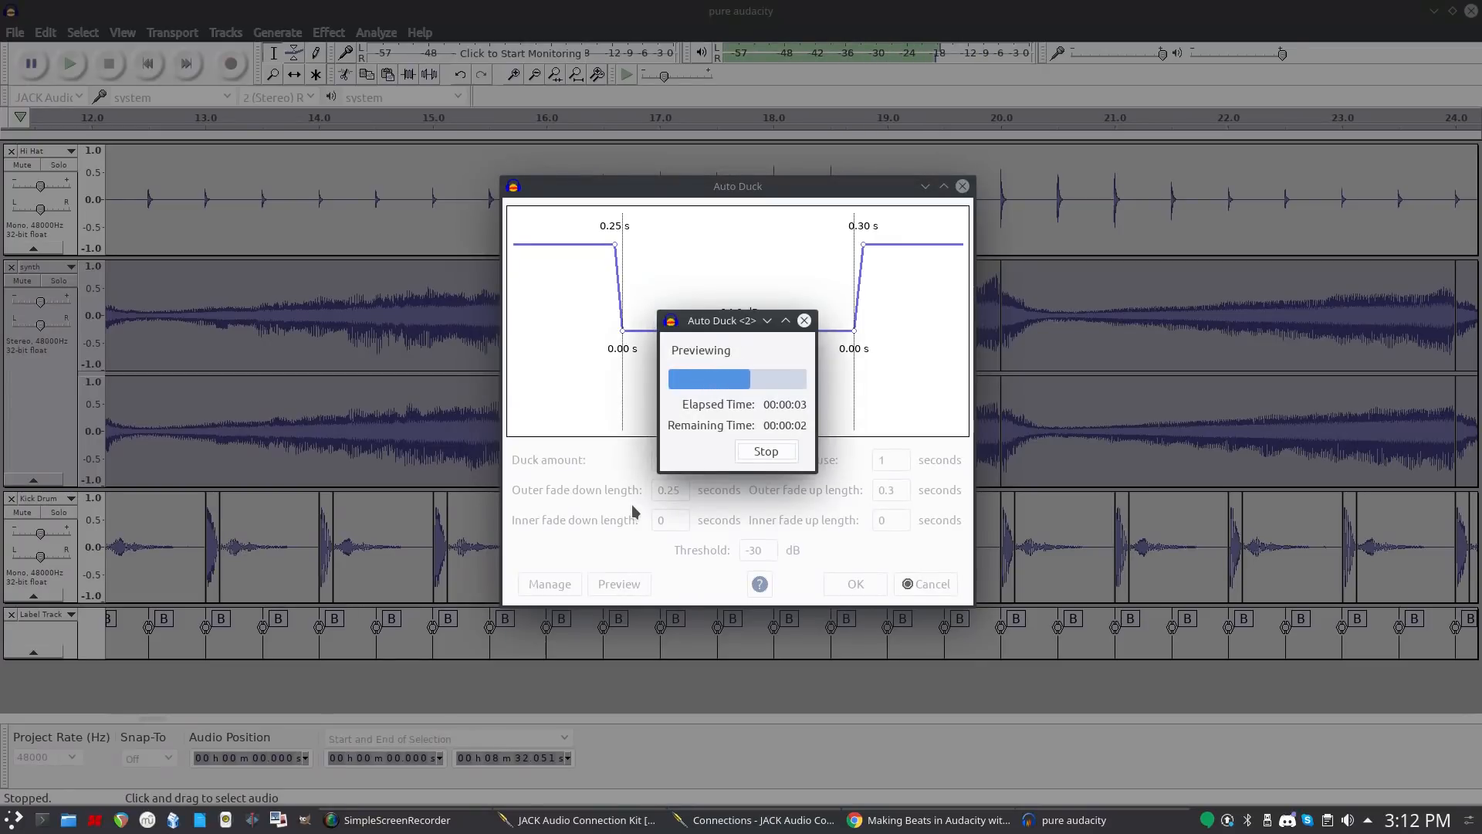
pyautogui.click(766, 454)
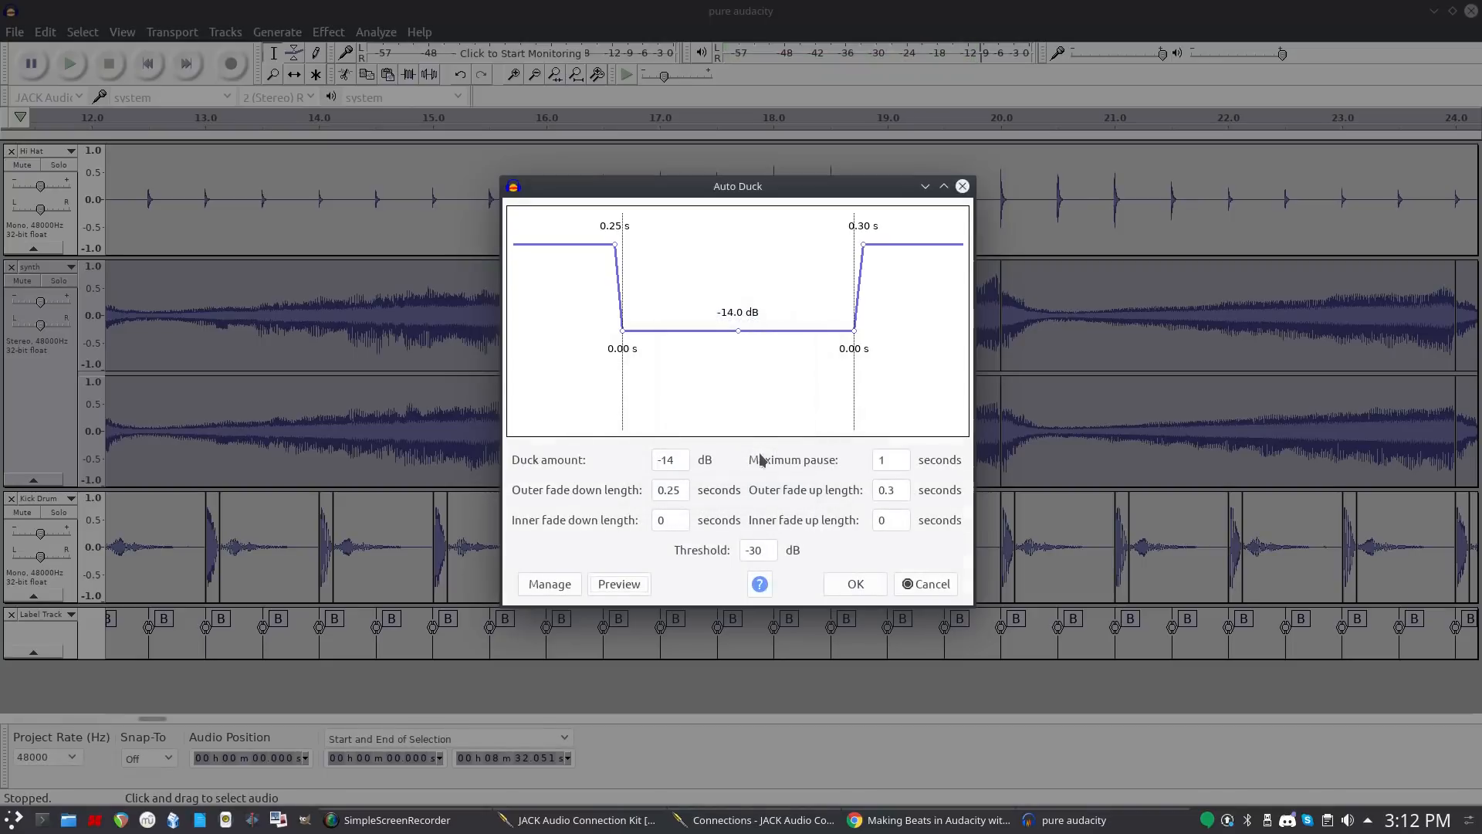
pyautogui.click(866, 589)
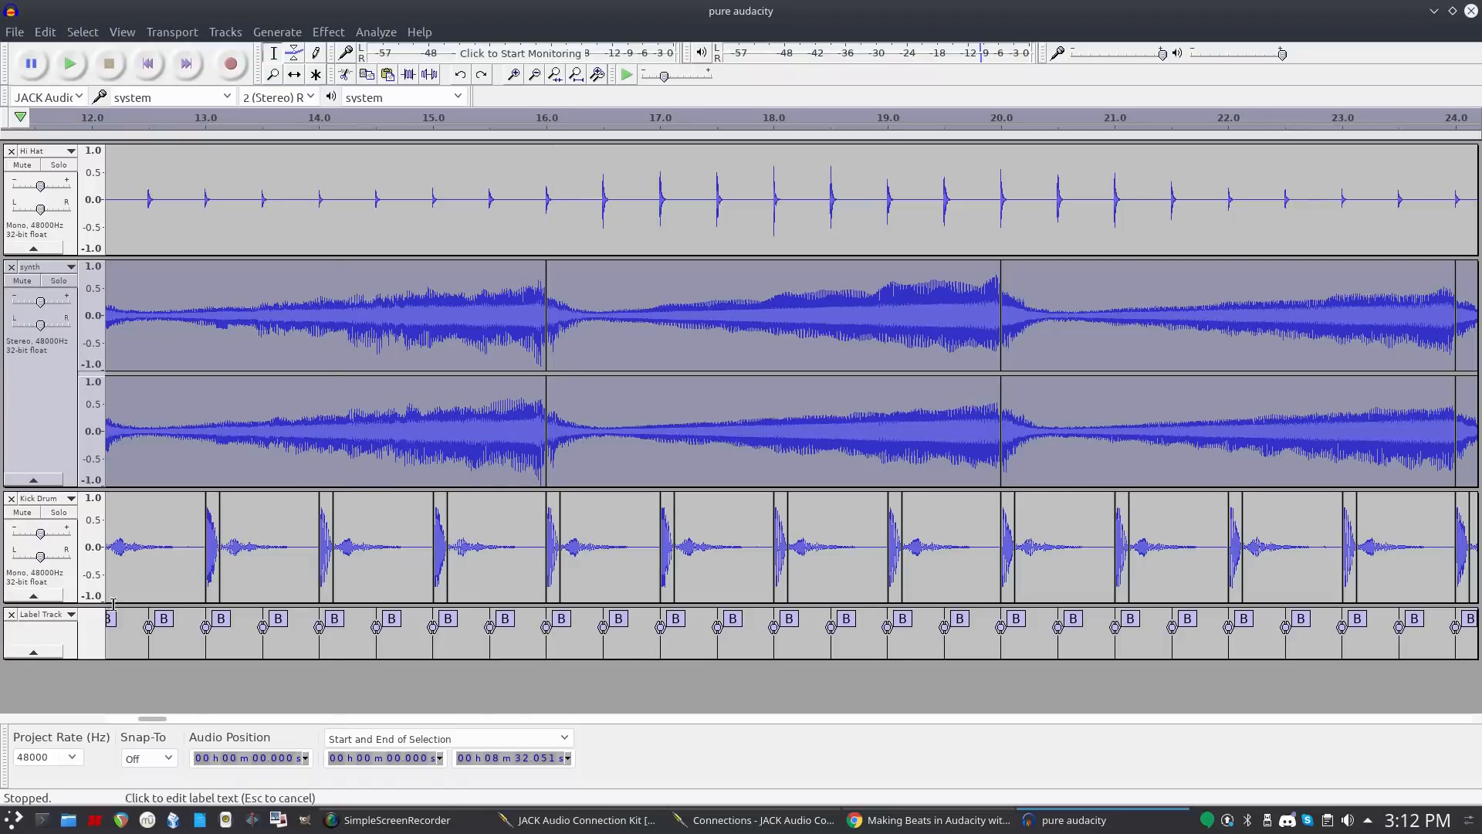
# Select the Kick Drum clip from about 12.1 s to 13.0 s, and place the cursor inside it at about 12.8 s.
pyautogui.click(246, 571)
pyautogui.click(214, 569)
pyautogui.click(162, 576)
pyautogui.doubleClick(162, 576)
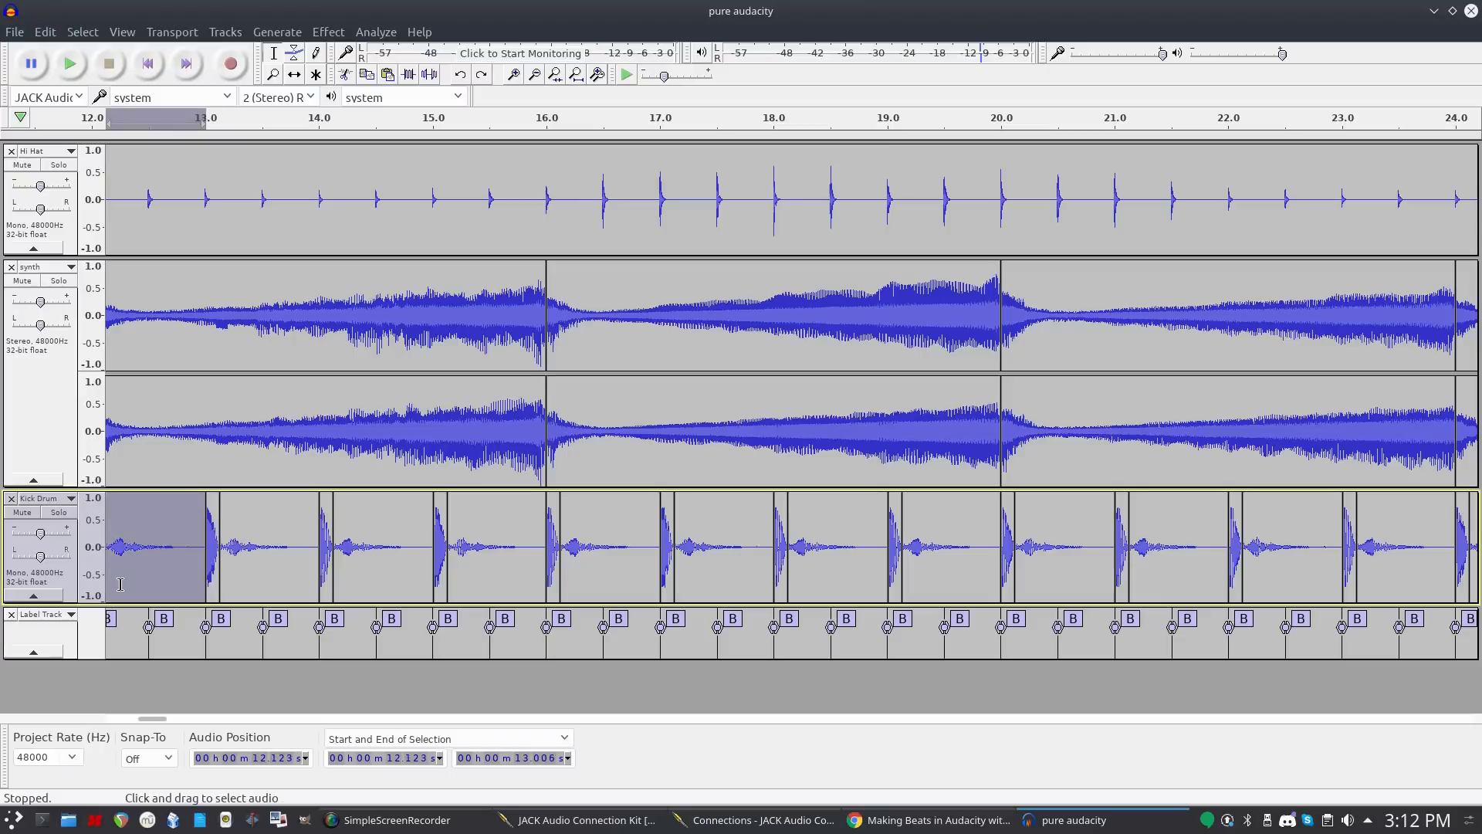
pyautogui.click(187, 578)
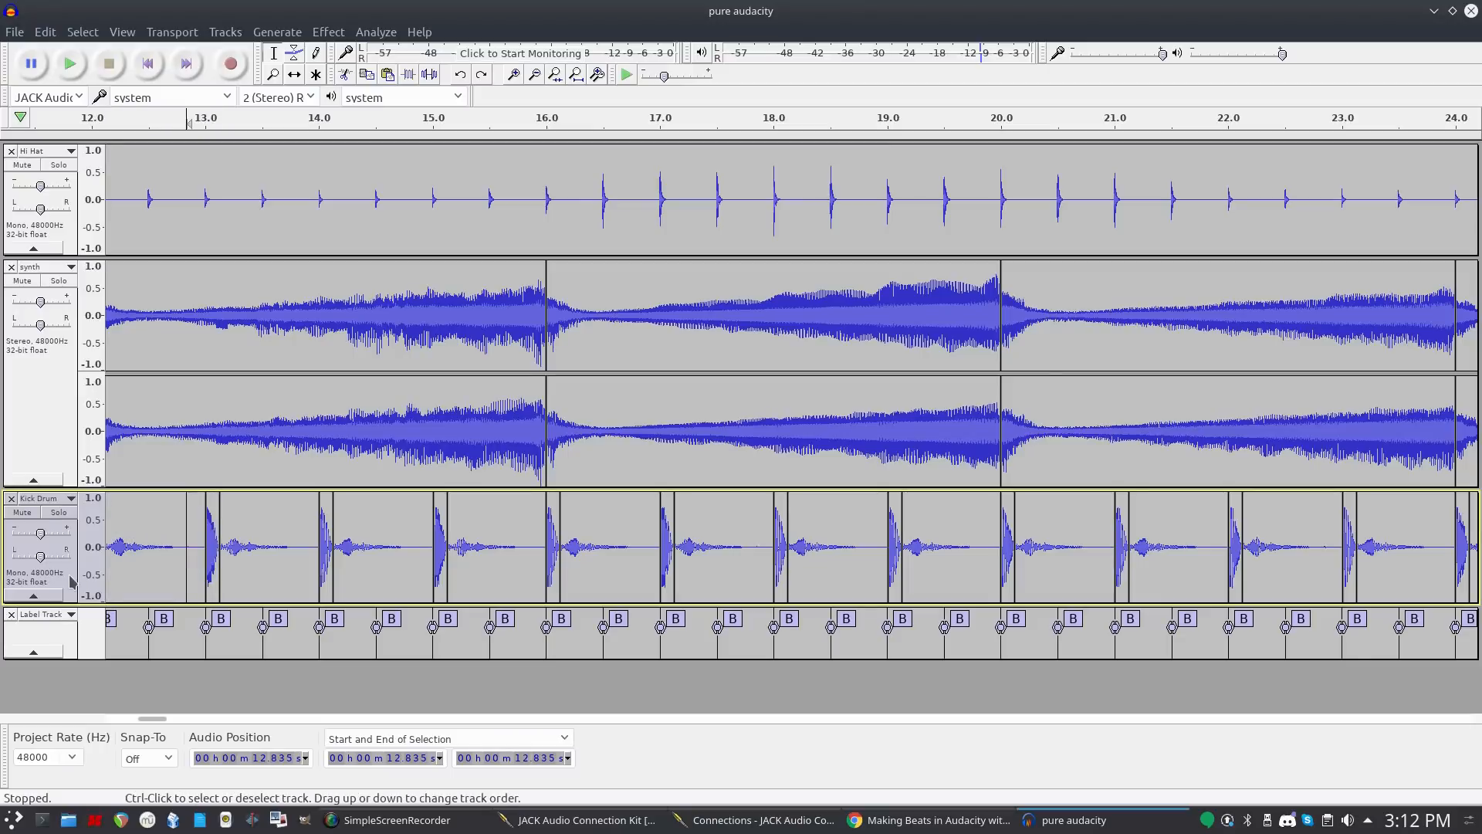
# Mix and render the Kick Drum track into one continuous clip and move it back directly below the synth track.
pyautogui.click(70, 580)
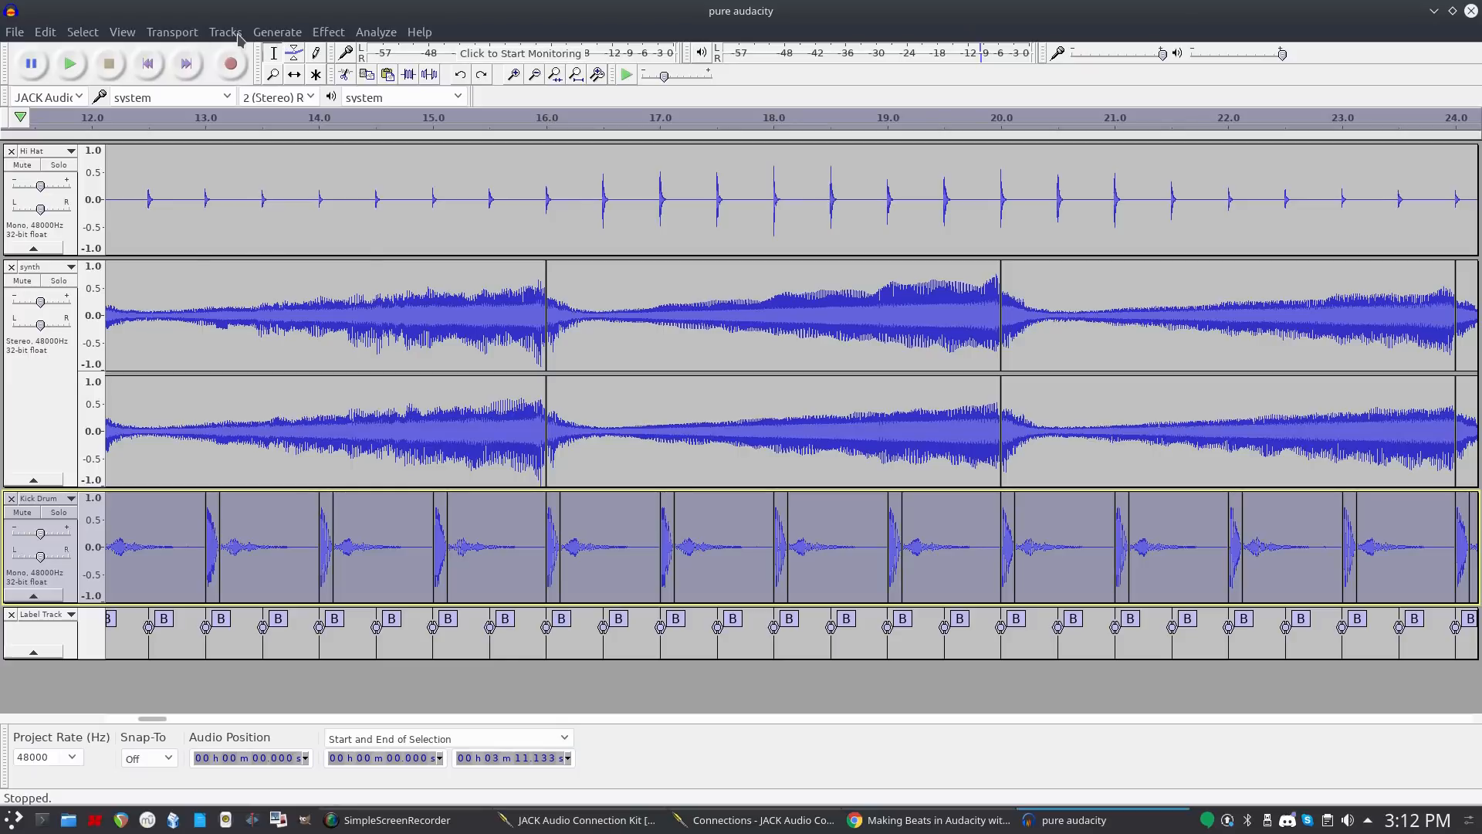
pyautogui.click(236, 34)
pyautogui.moveTo(239, 89)
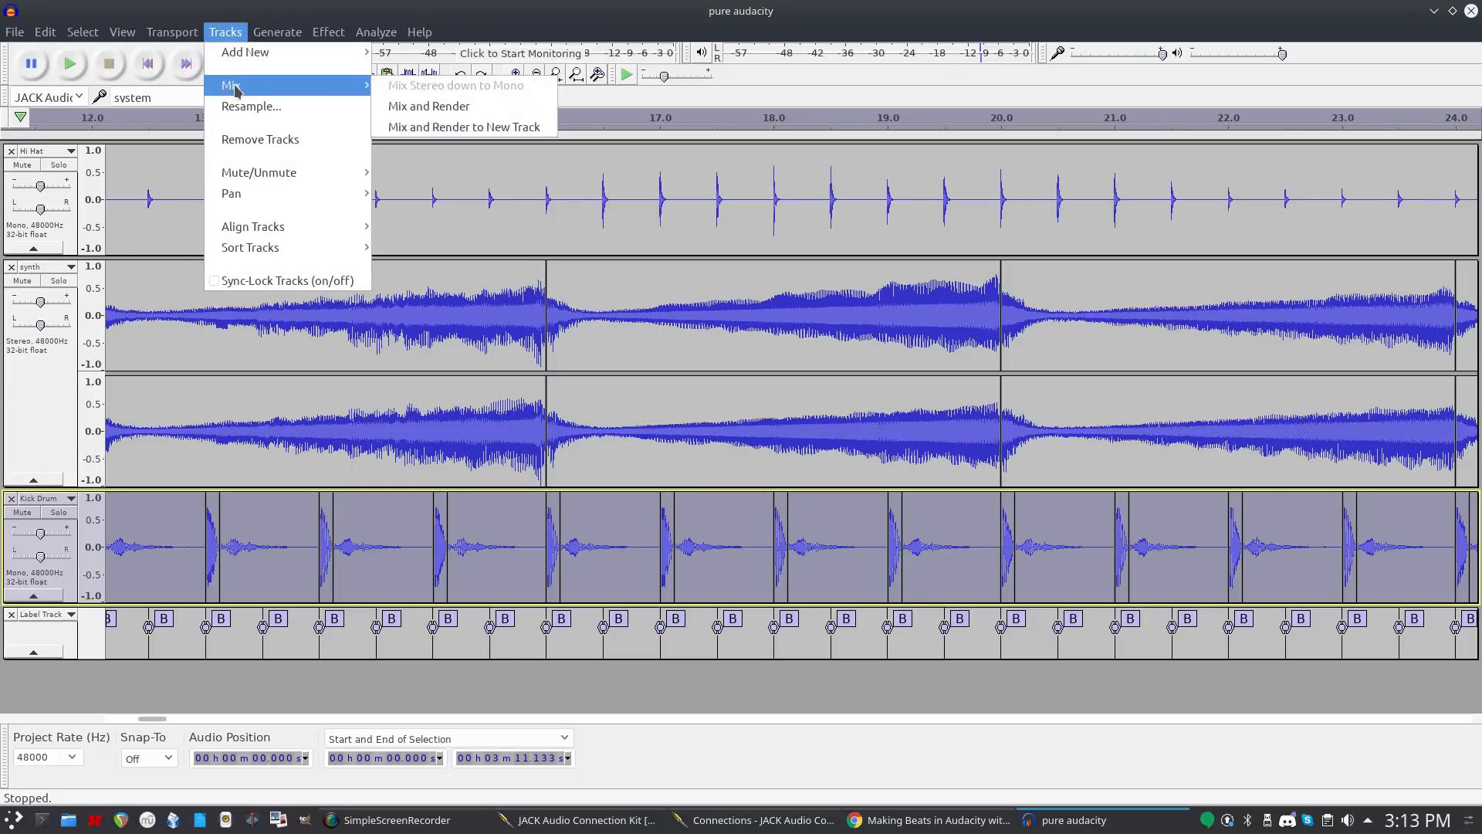
pyautogui.click(429, 106)
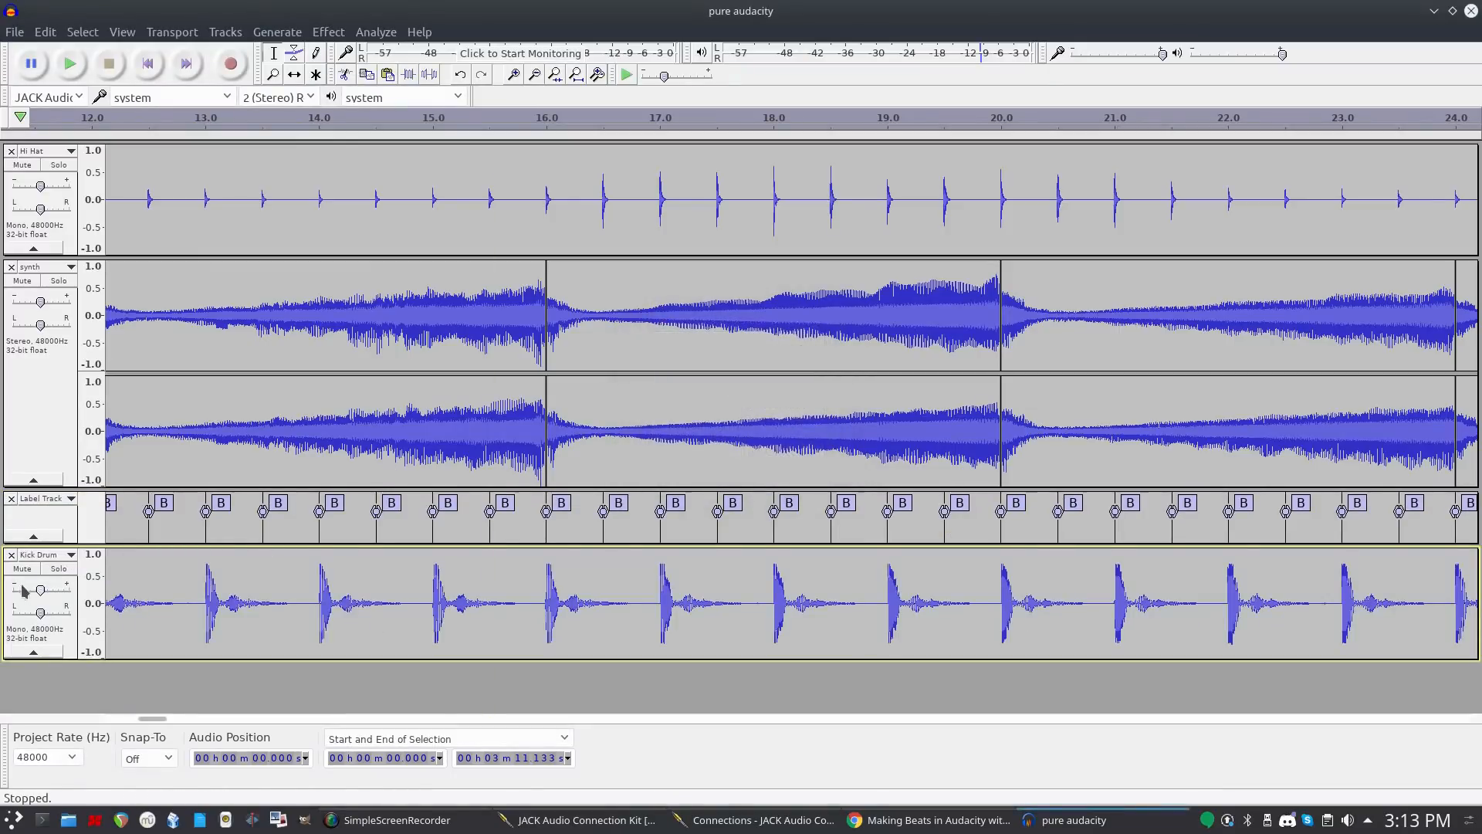
pyautogui.moveTo(8, 637); pyautogui.dragTo(10, 556)
# Mix and render the synth track into one continuous clip and move it back directly above the Kick Drum track.
pyautogui.click(45, 328)
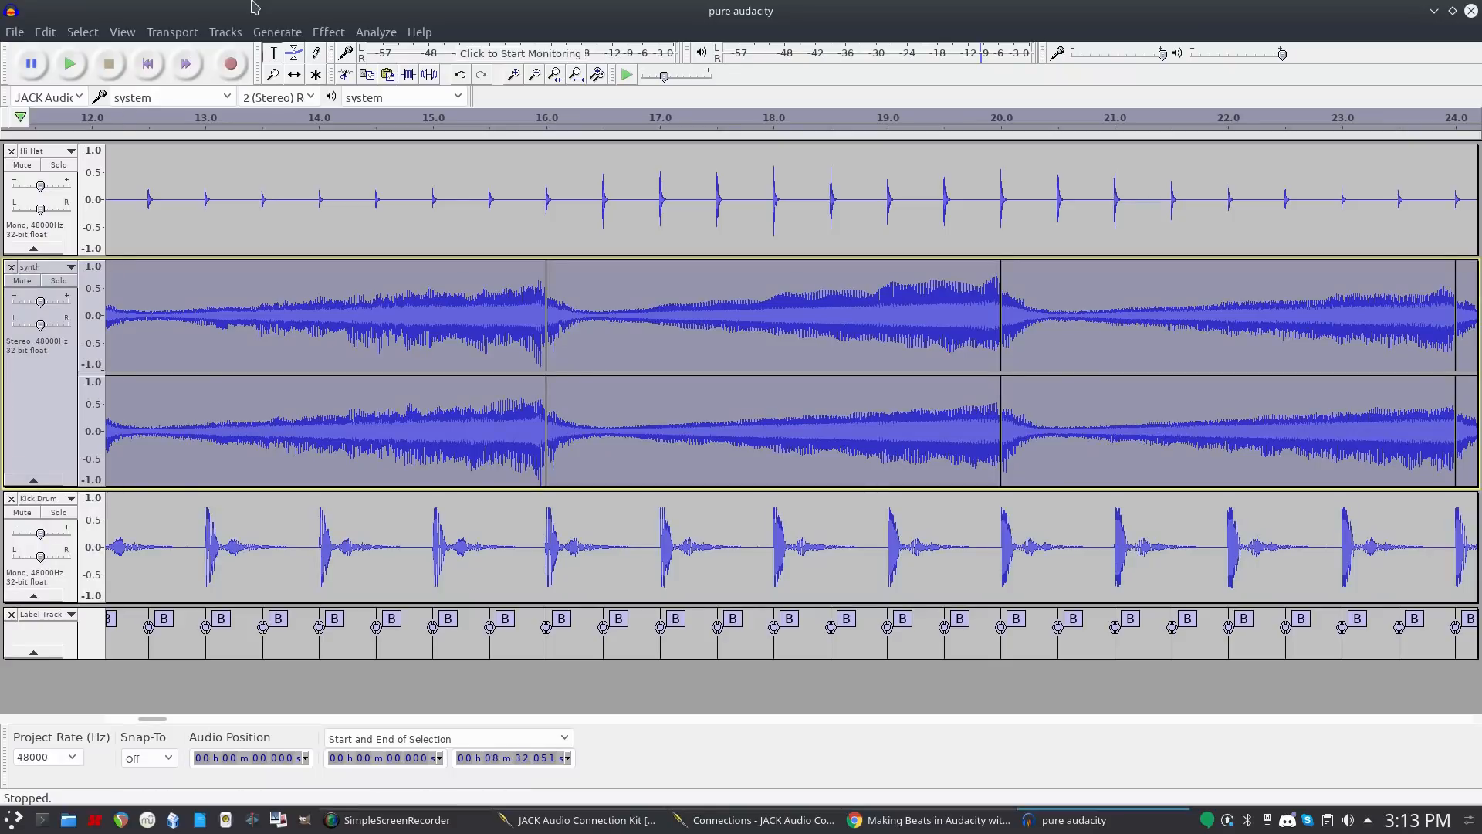
pyautogui.click(225, 32)
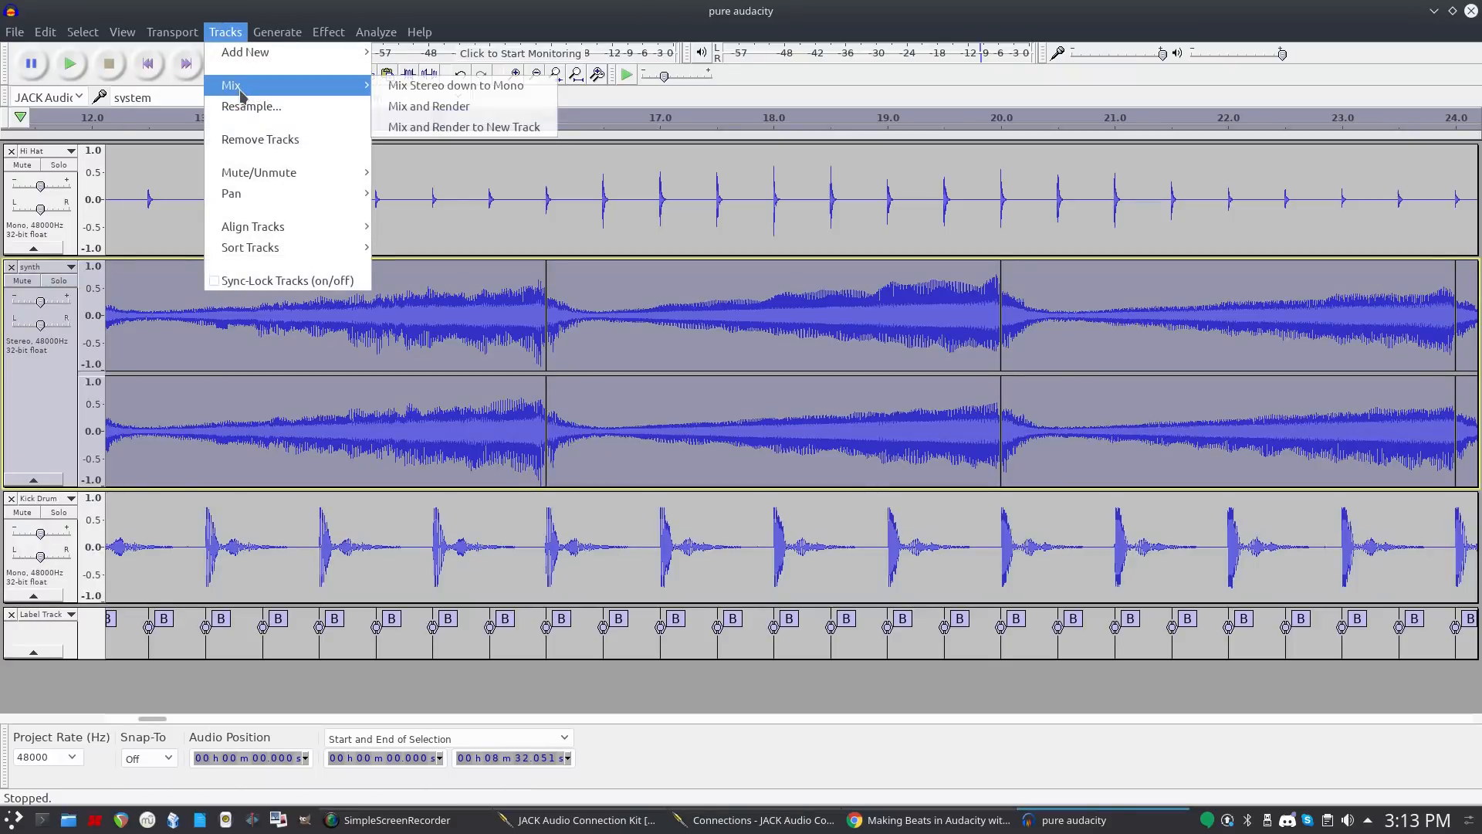
pyautogui.click(417, 104)
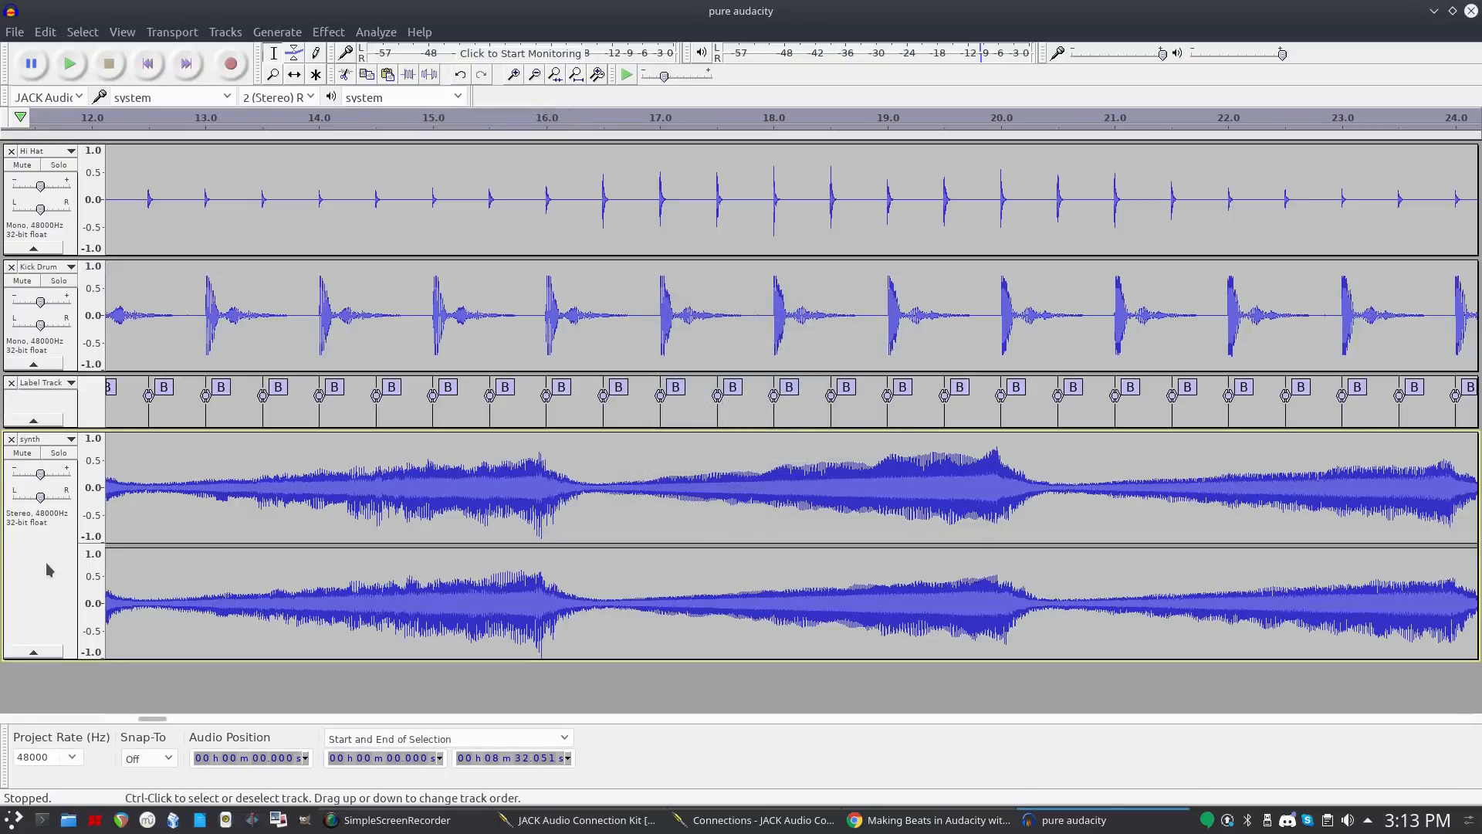
pyautogui.moveTo(48, 565); pyautogui.dragTo(31, 365)
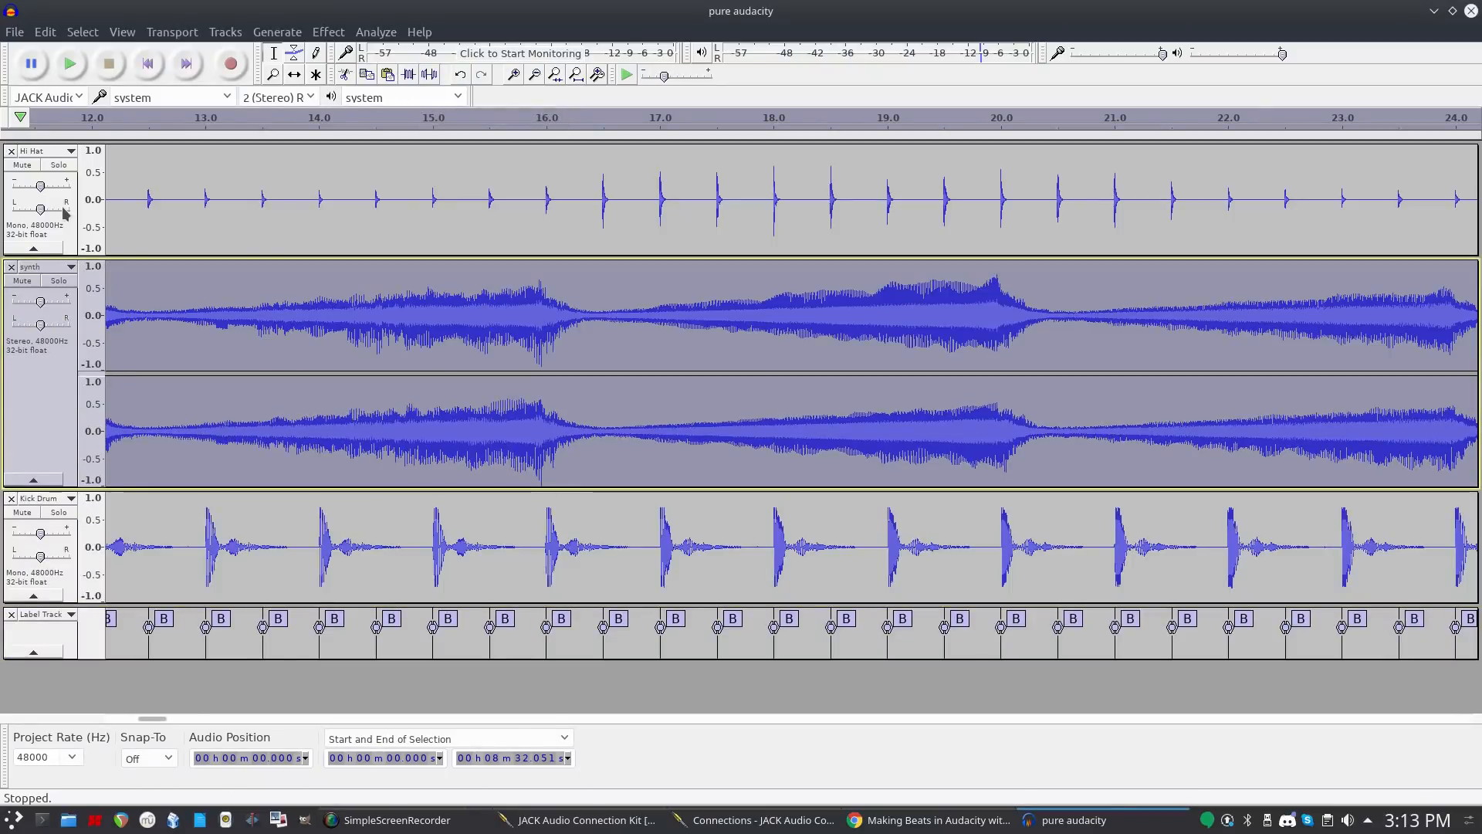
# Set up Auto Duck on the synth track with zero outer fades, 0.8 s inner fade down, 1.52 s inner fade up and -14.2 dB, and preview.
pyautogui.click(339, 31)
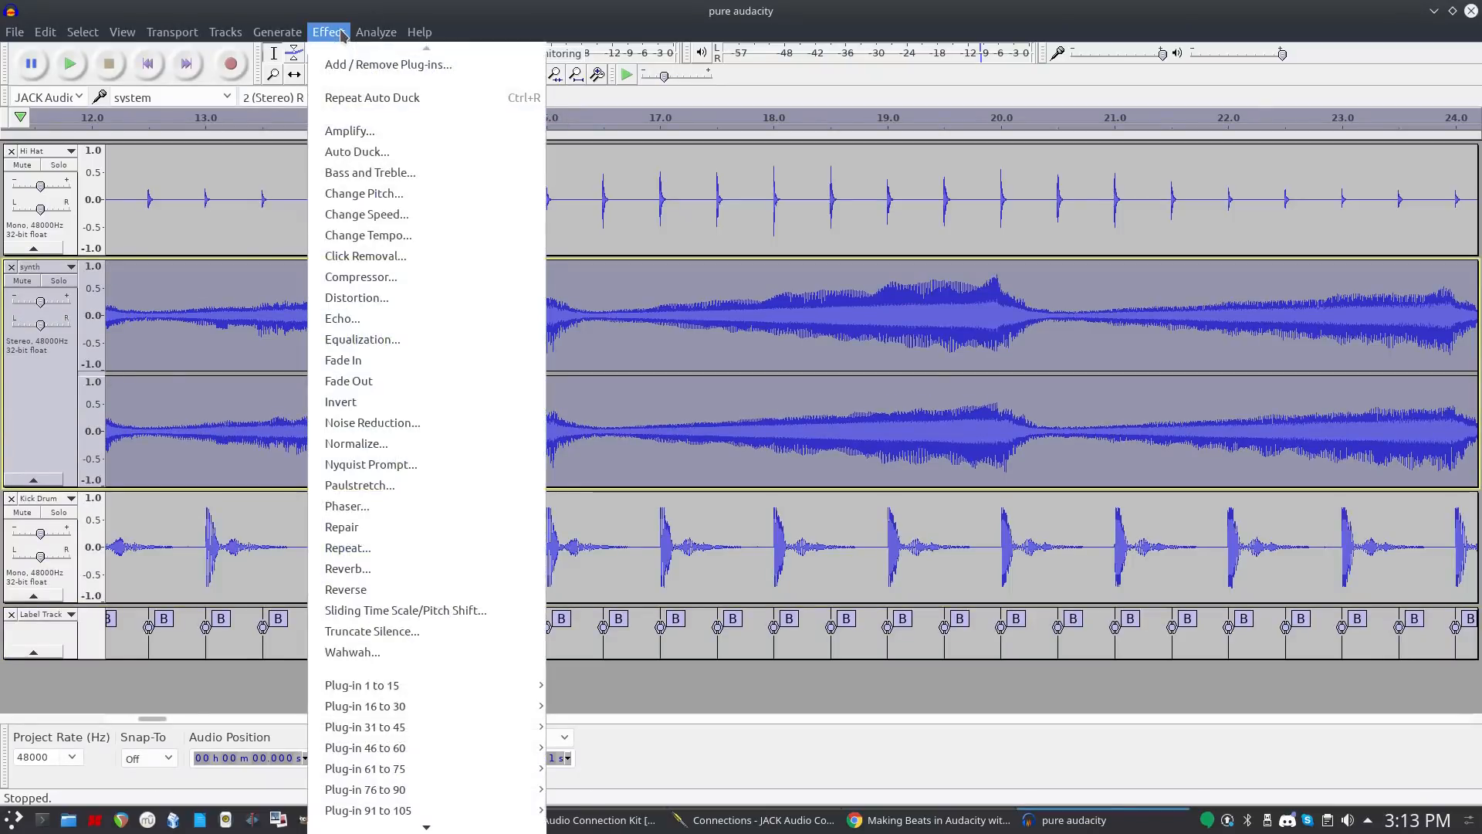
pyautogui.click(346, 152)
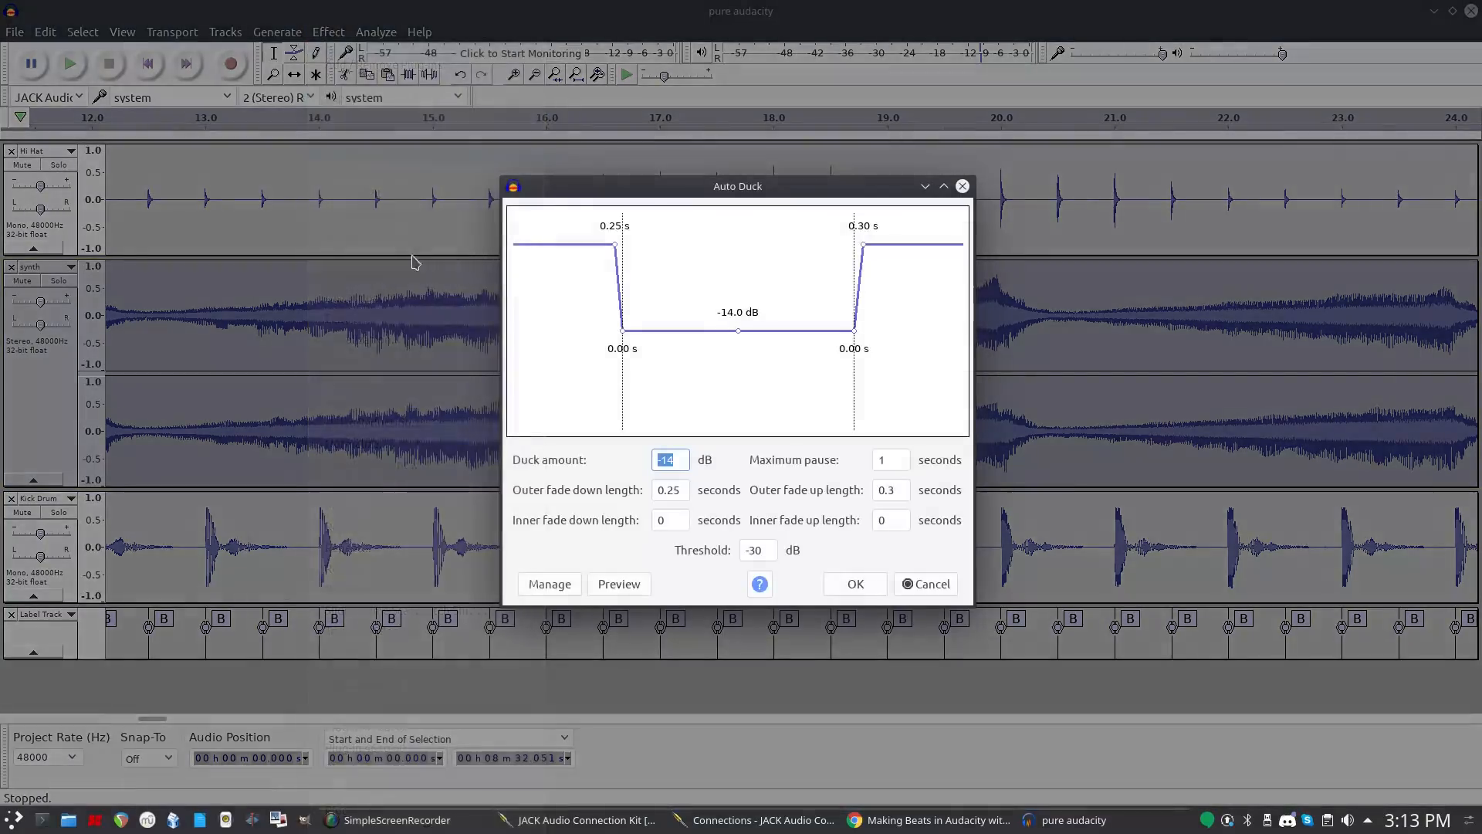
pyautogui.click(617, 585)
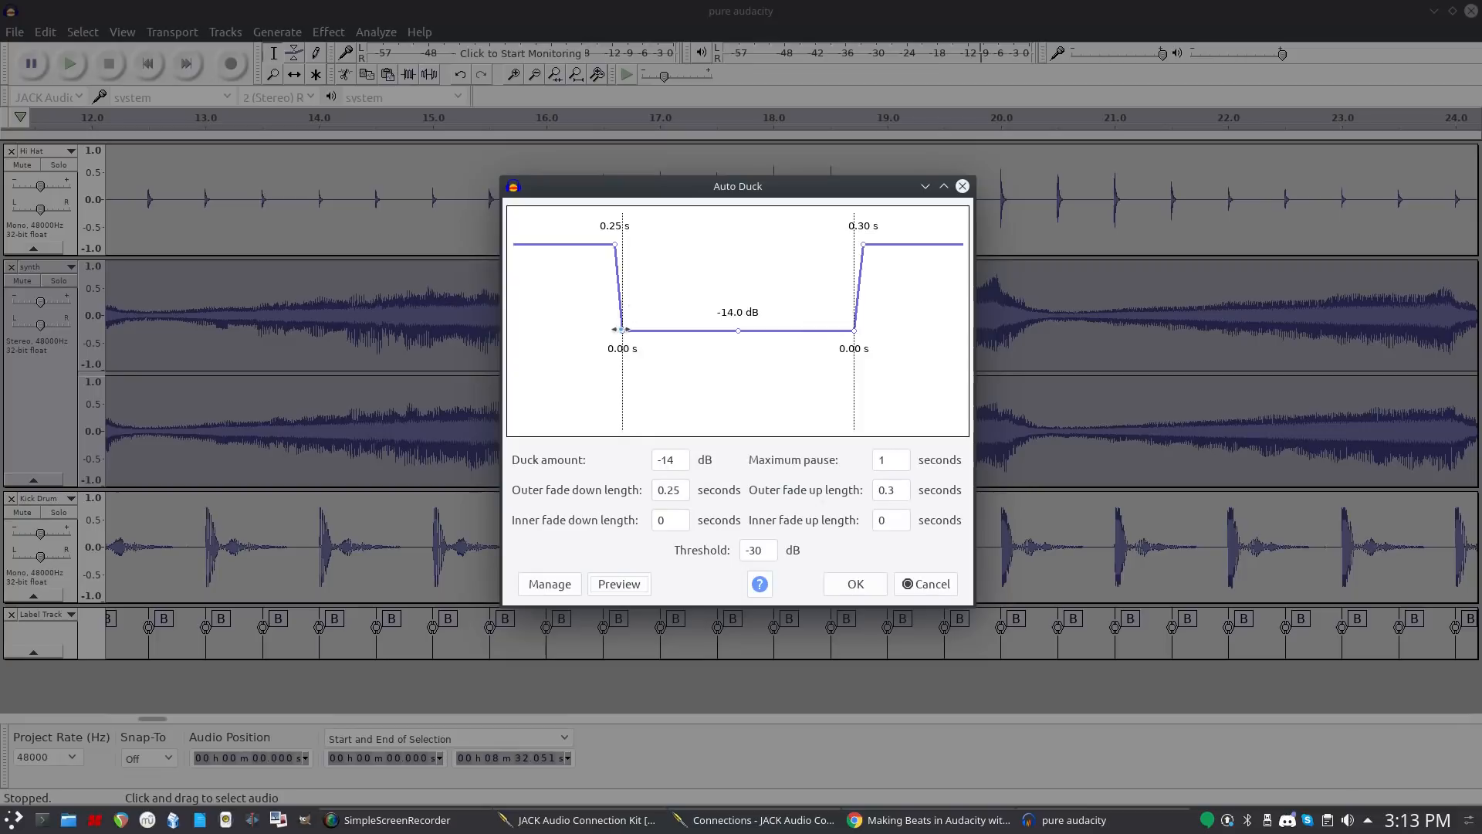
pyautogui.moveTo(622, 330); pyautogui.dragTo(726, 332)
pyautogui.moveTo(615, 244); pyautogui.dragTo(639, 248)
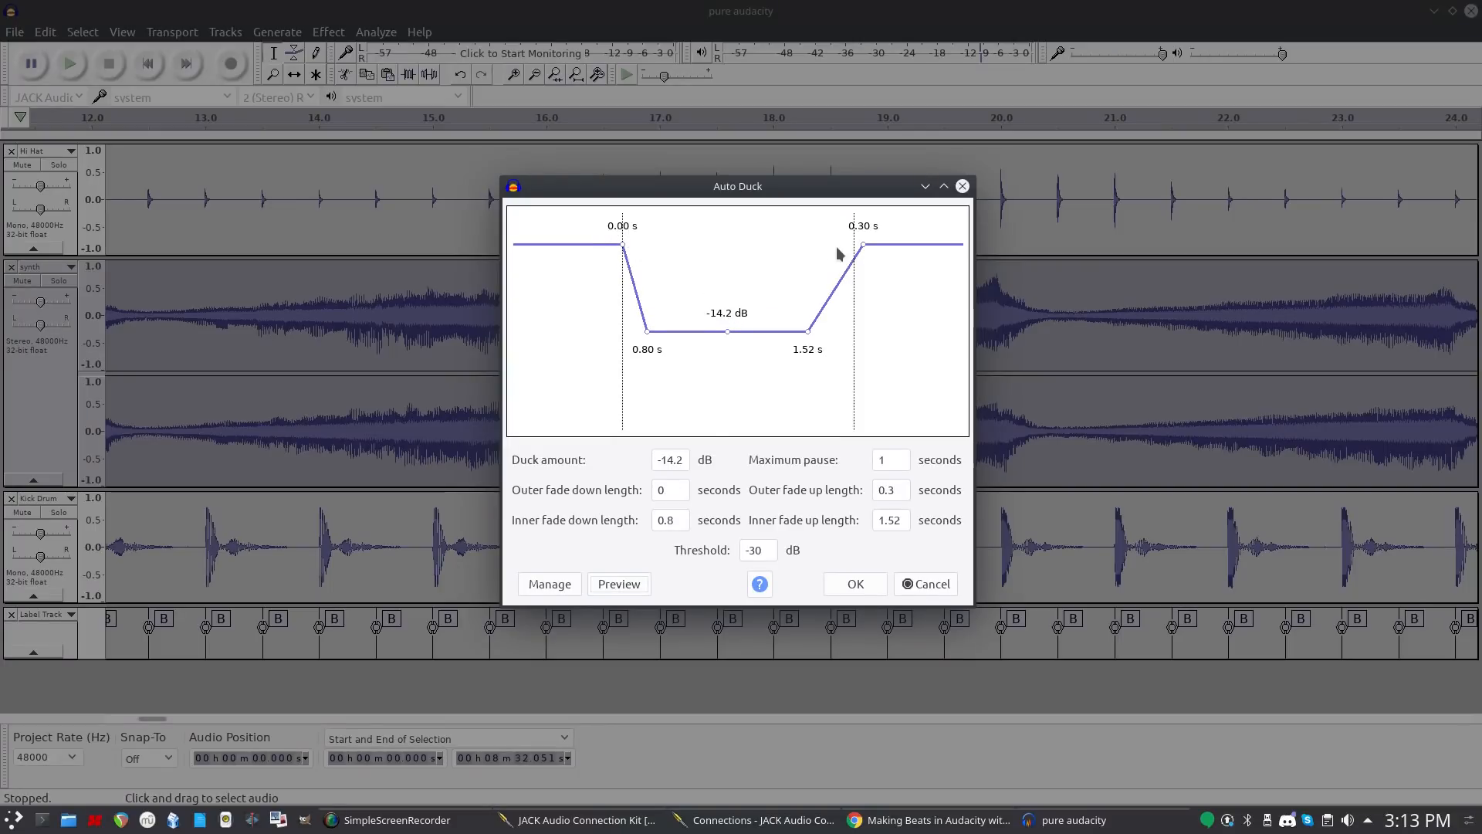
pyautogui.moveTo(864, 245); pyautogui.dragTo(832, 248)
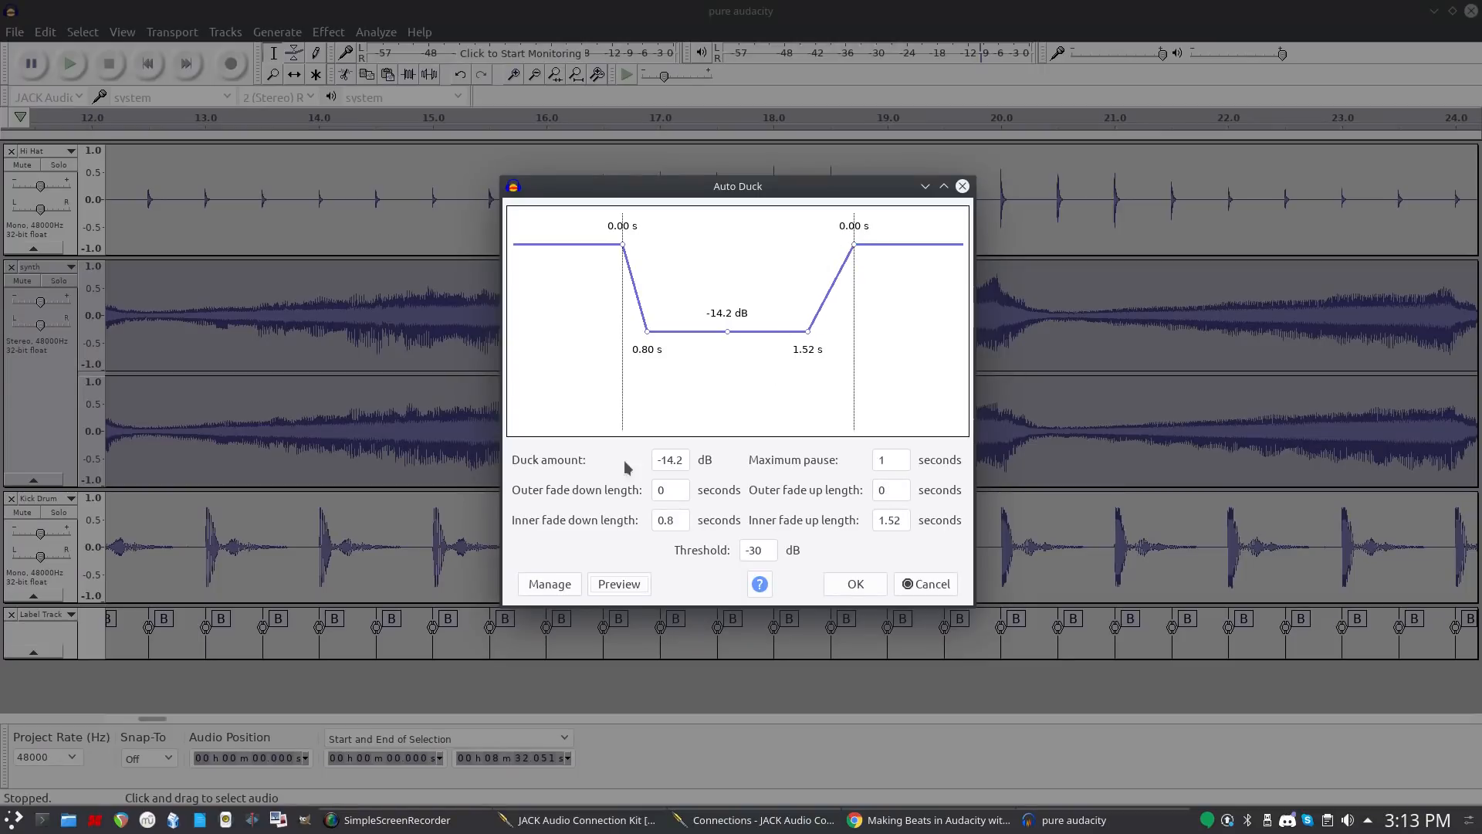
pyautogui.click(626, 592)
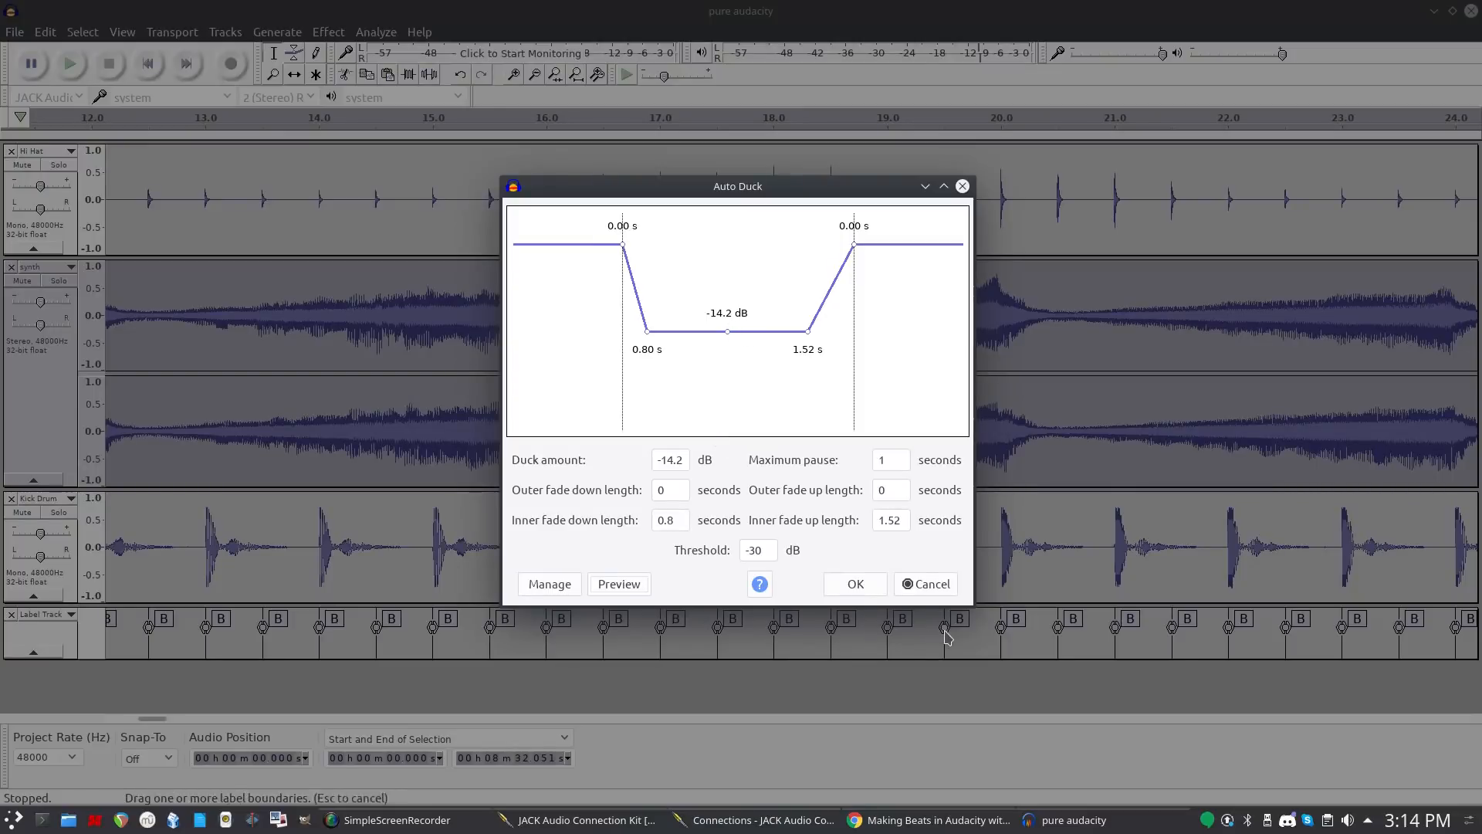
# Set the Auto Duck threshold to -60 dB, duck amount to -22.5 dB and inner fade down to 1.42 s, previewing the changes.
pyautogui.click(755, 550)
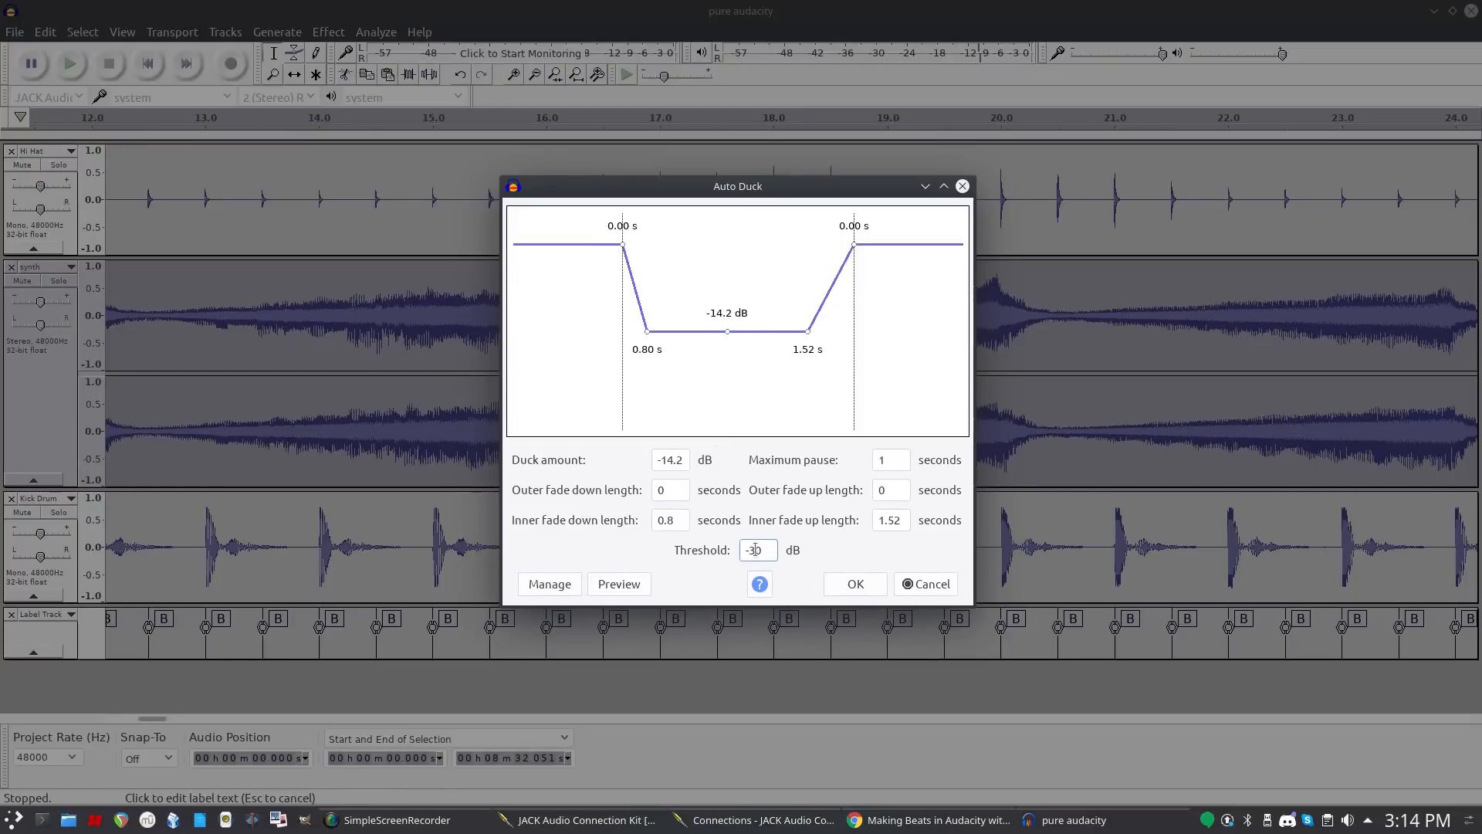
pyautogui.moveTo(767, 549); pyautogui.dragTo(741, 550)
pyautogui.write('-60')
pyautogui.click(609, 591)
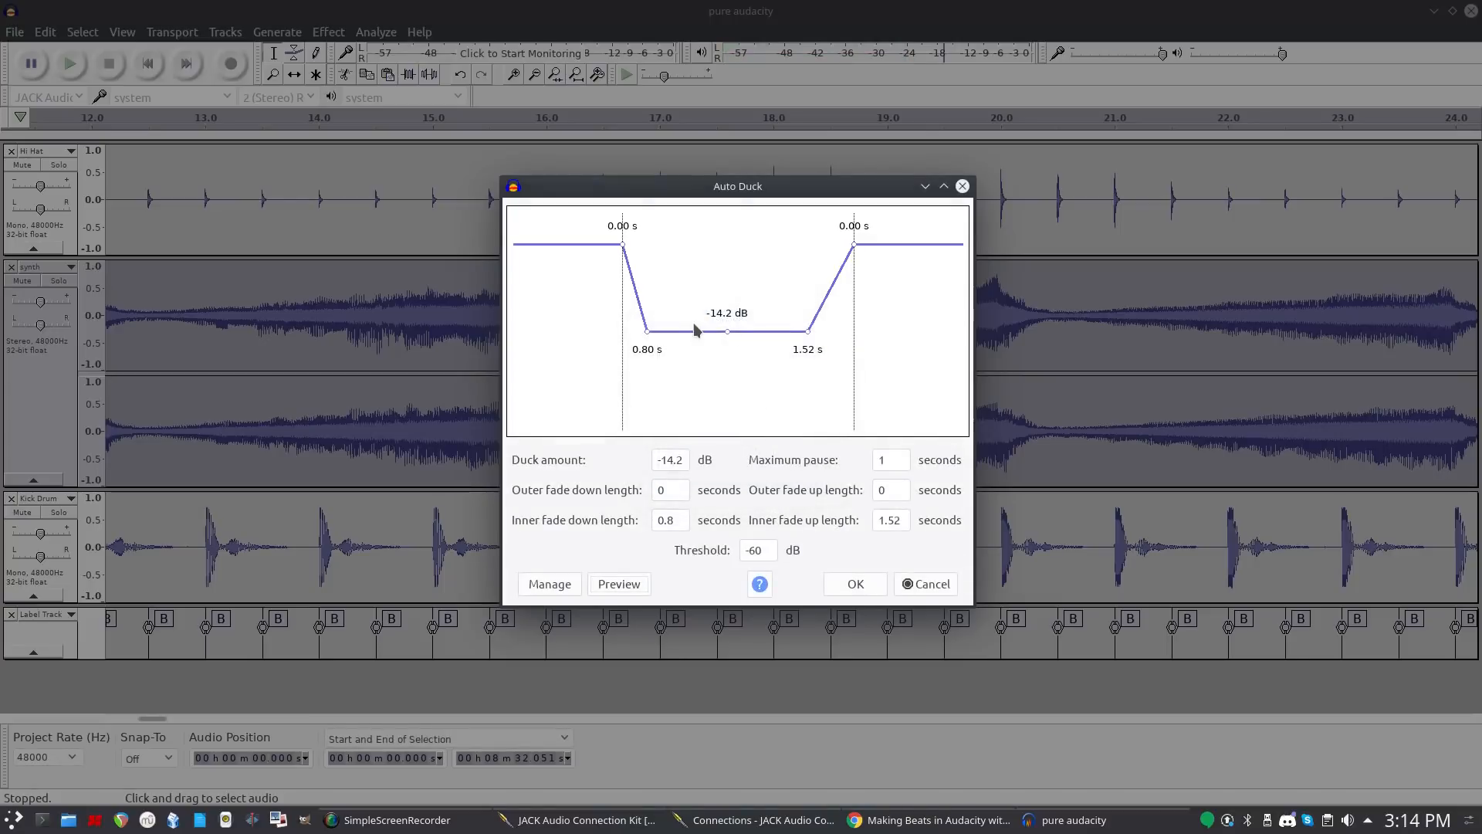
pyautogui.moveTo(647, 329); pyautogui.dragTo(741, 382)
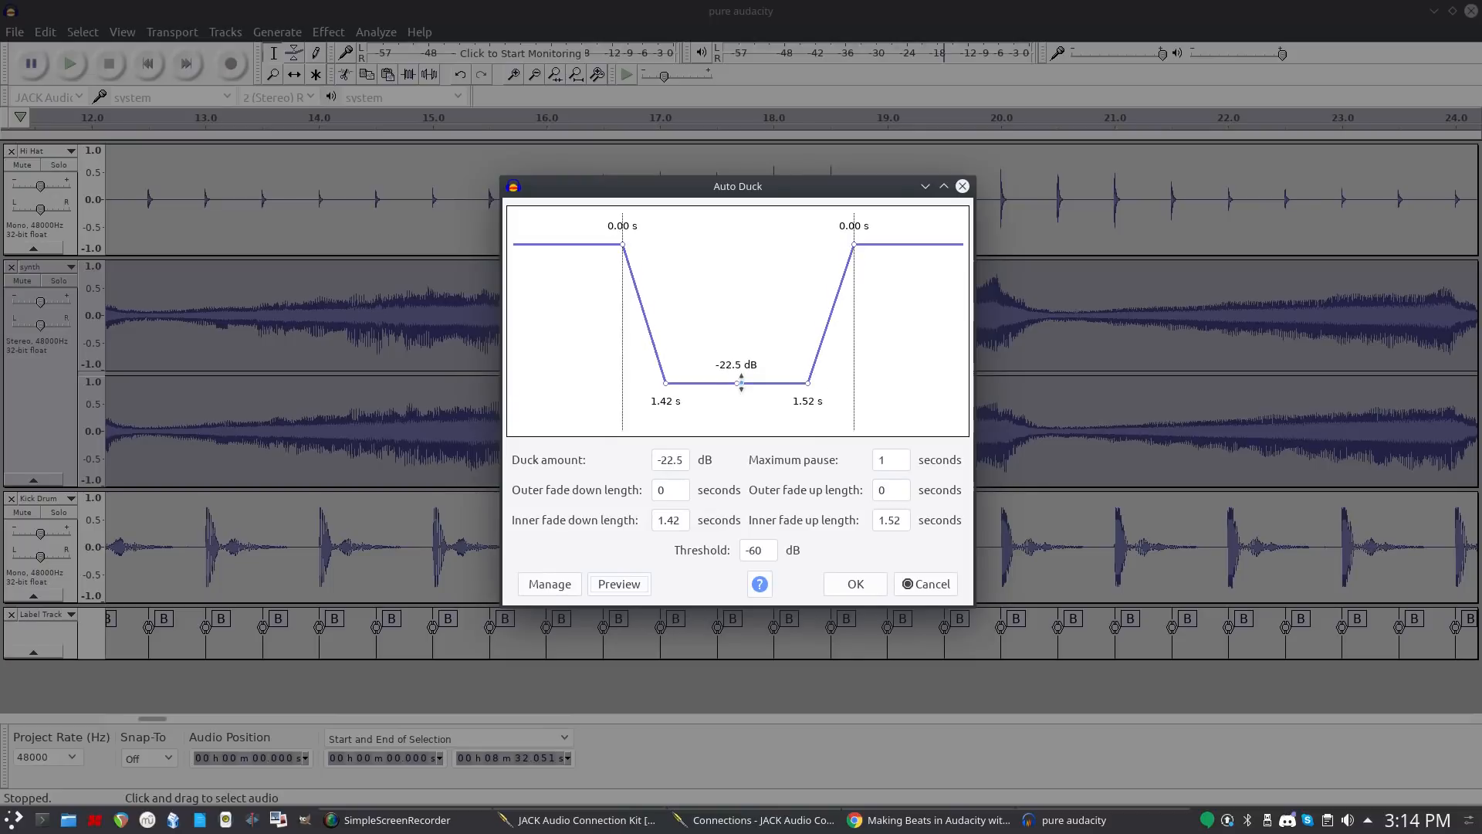
pyautogui.click(614, 588)
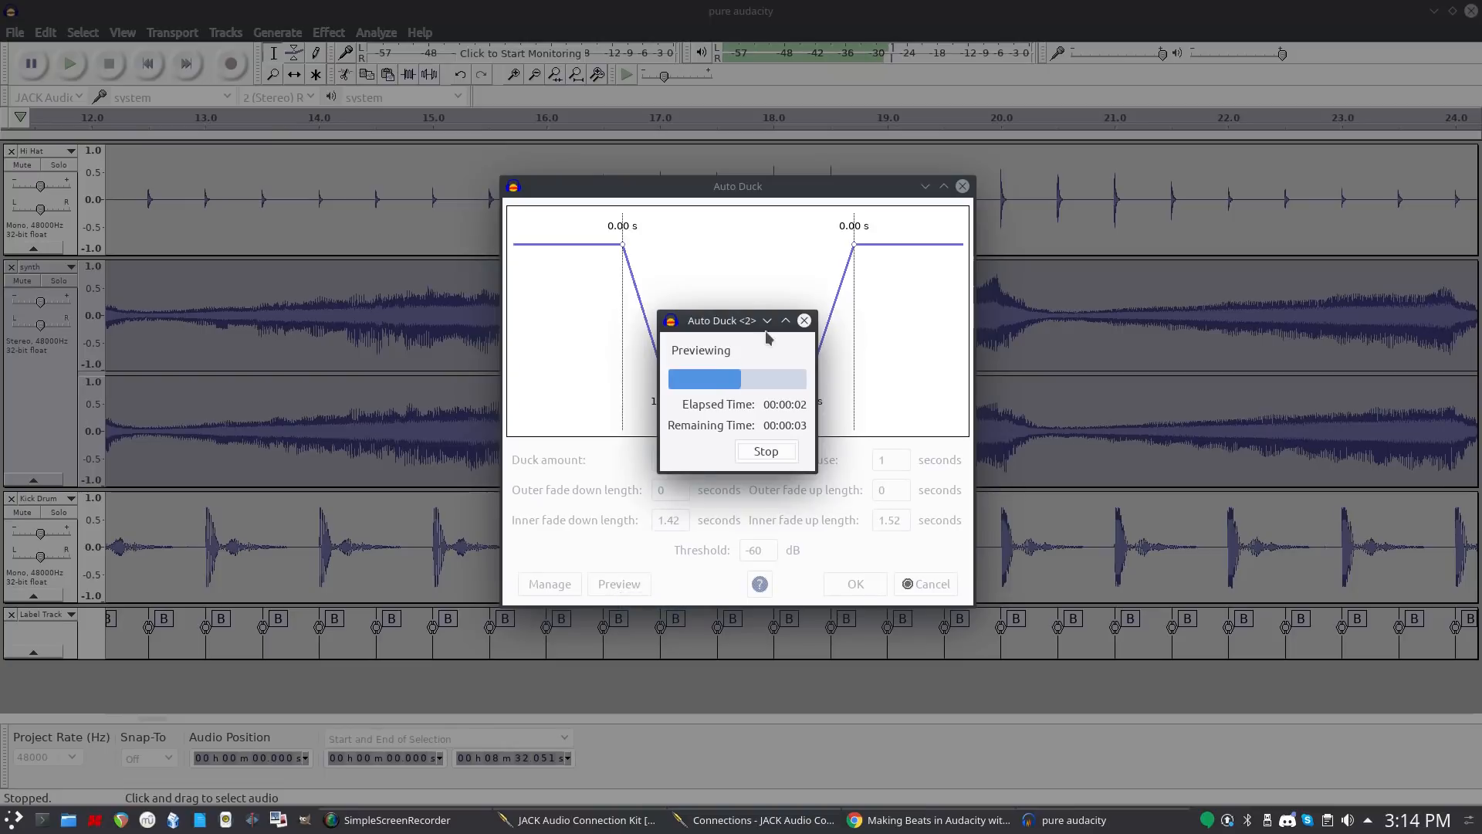
pyautogui.click(804, 320)
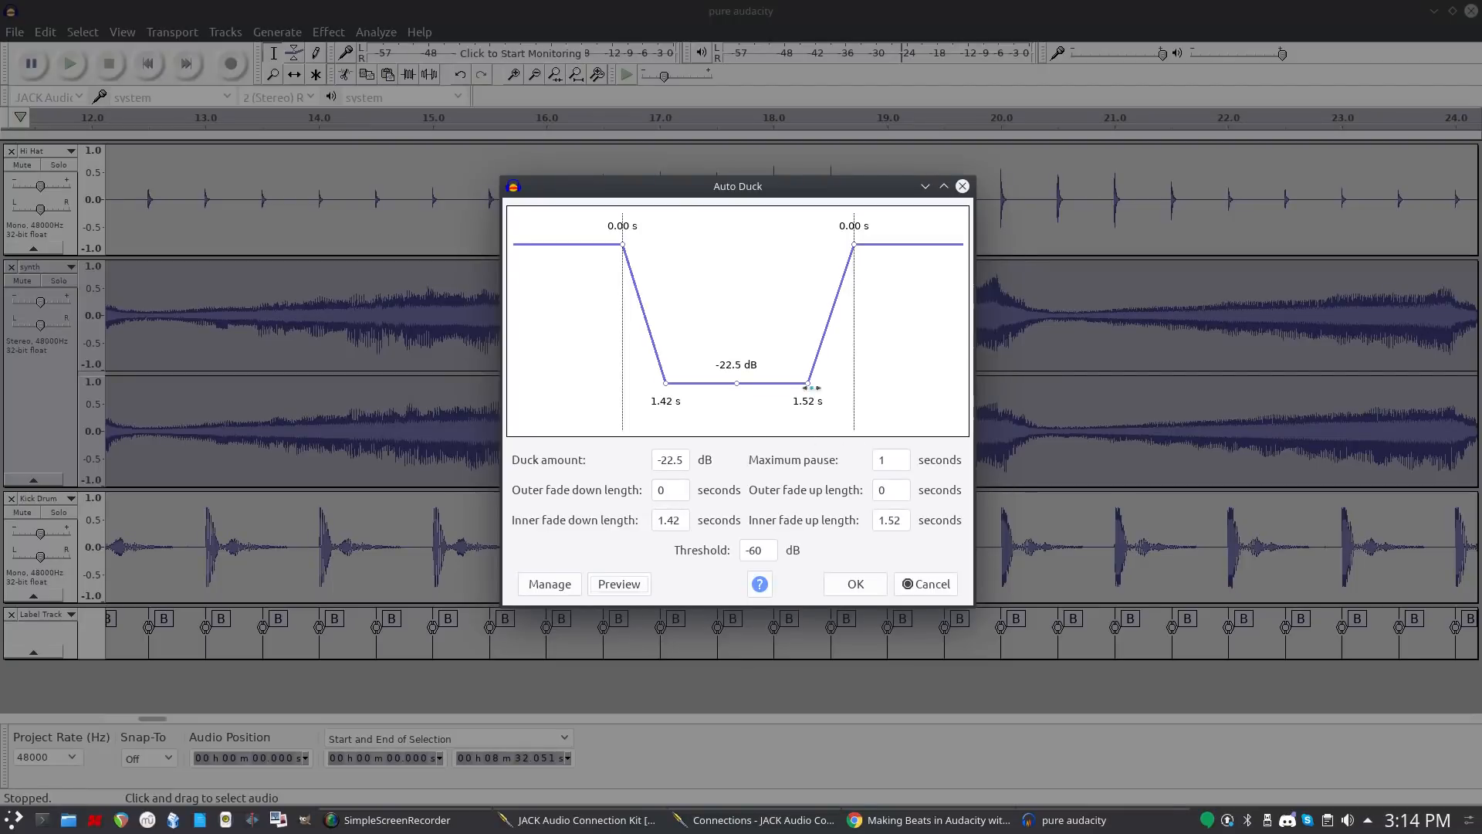
# Shorten the Auto Duck inner fade up to 0.17 s and inner fade down to 0.25 s, and preview briefly.
pyautogui.moveTo(859, 242); pyautogui.dragTo(826, 248)
pyautogui.moveTo(811, 383); pyautogui.dragTo(849, 381)
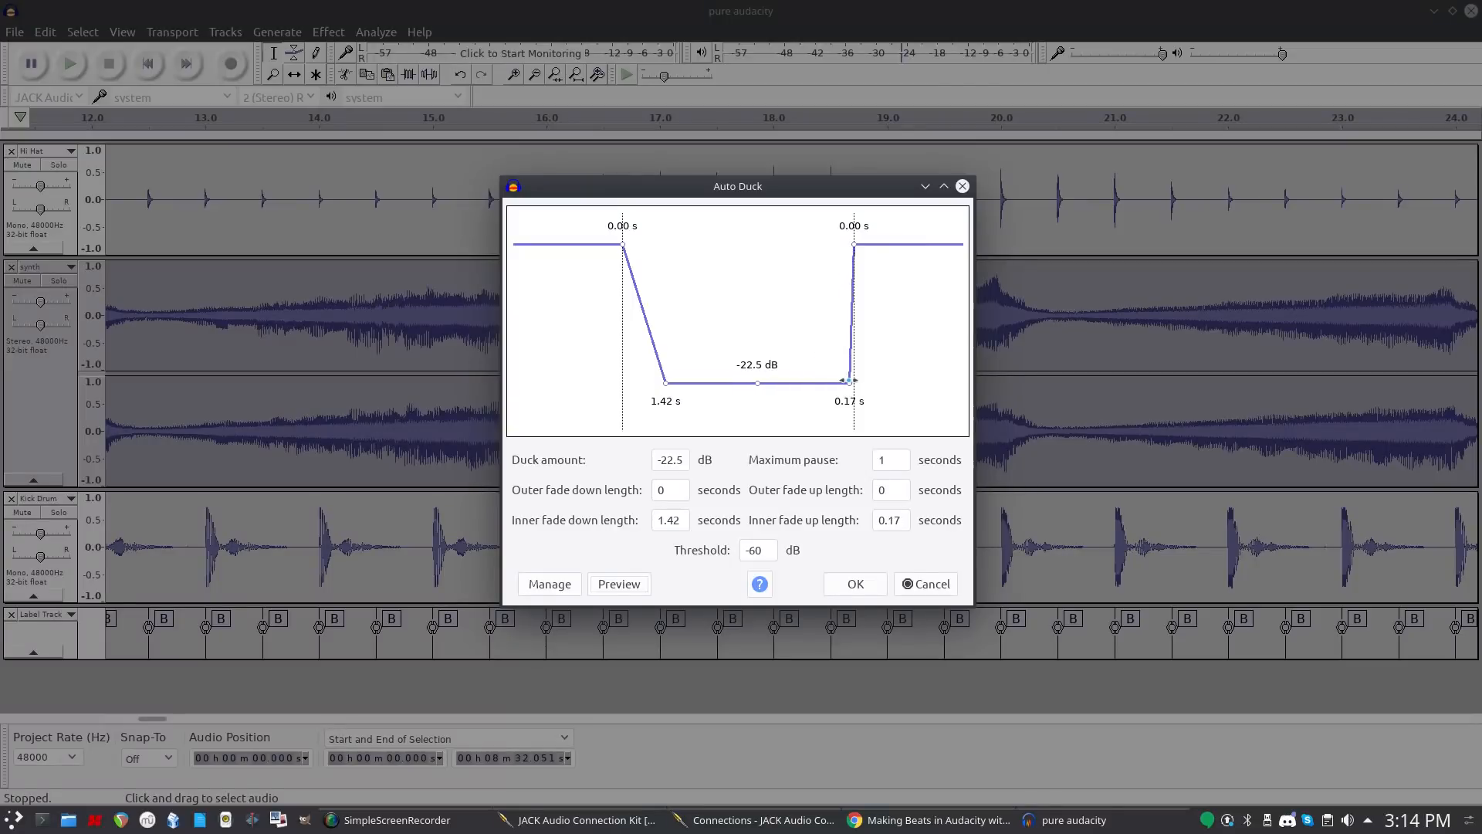
pyautogui.moveTo(657, 382); pyautogui.dragTo(630, 384)
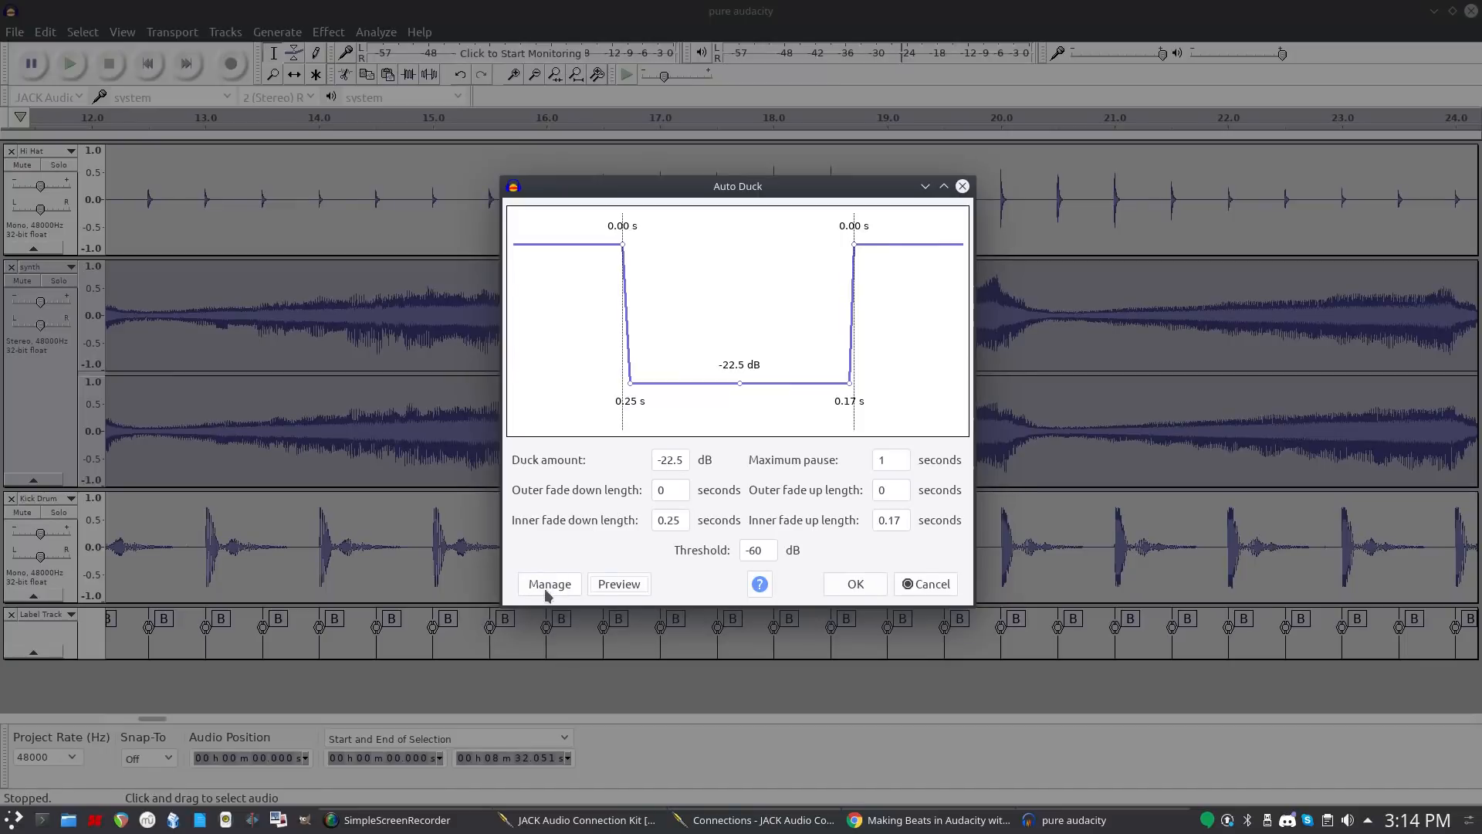
pyautogui.click(604, 584)
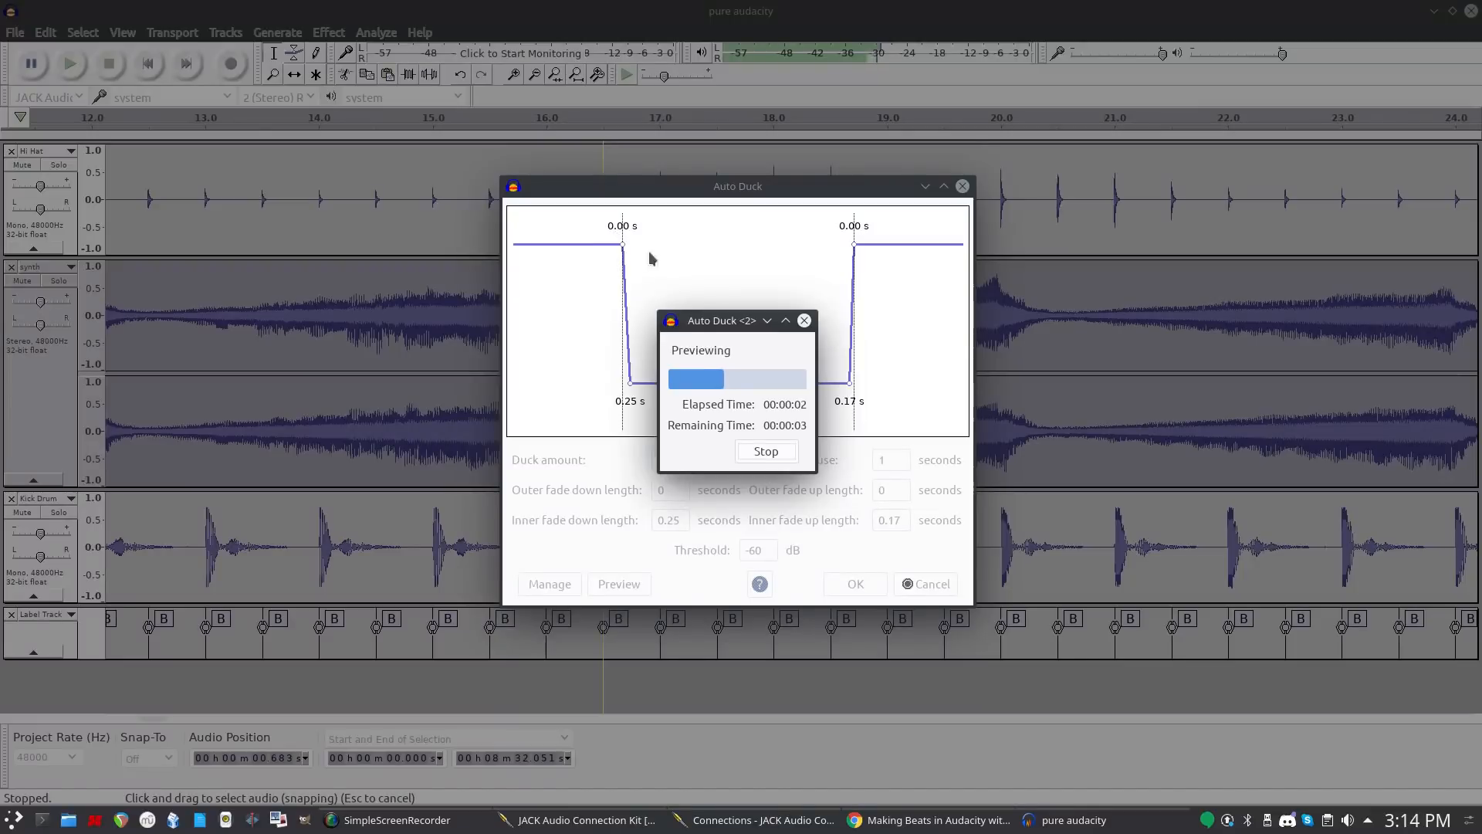
pyautogui.click(806, 321)
# Preview Auto Duck with outer fades of 1.98 s down and 0.82 s up, and again with inner fades of 2.97 s down and 2.75 s up.
pyautogui.moveTo(854, 244); pyautogui.dragTo(797, 237)
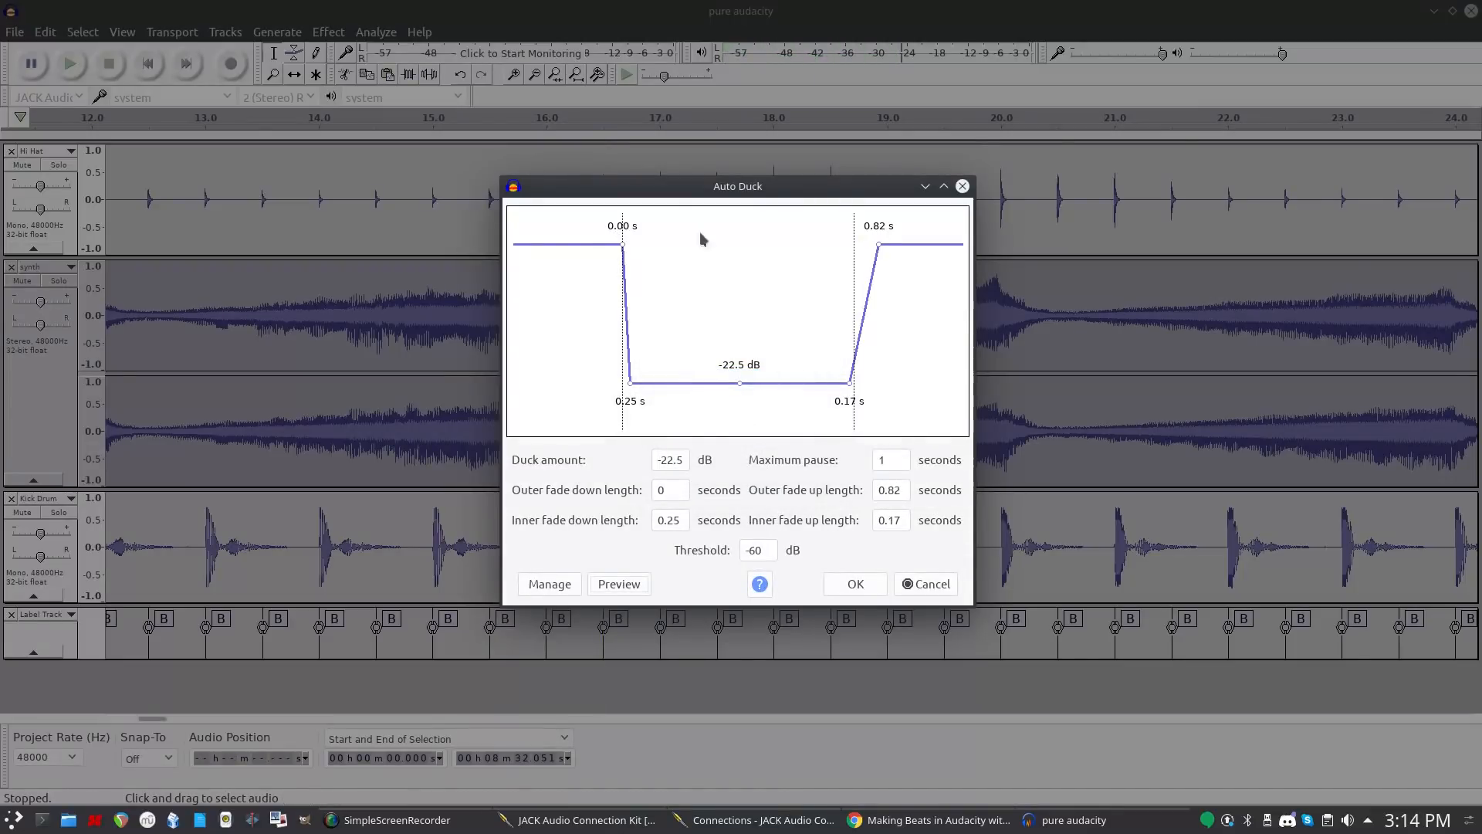
pyautogui.moveTo(619, 241); pyautogui.dragTo(561, 247)
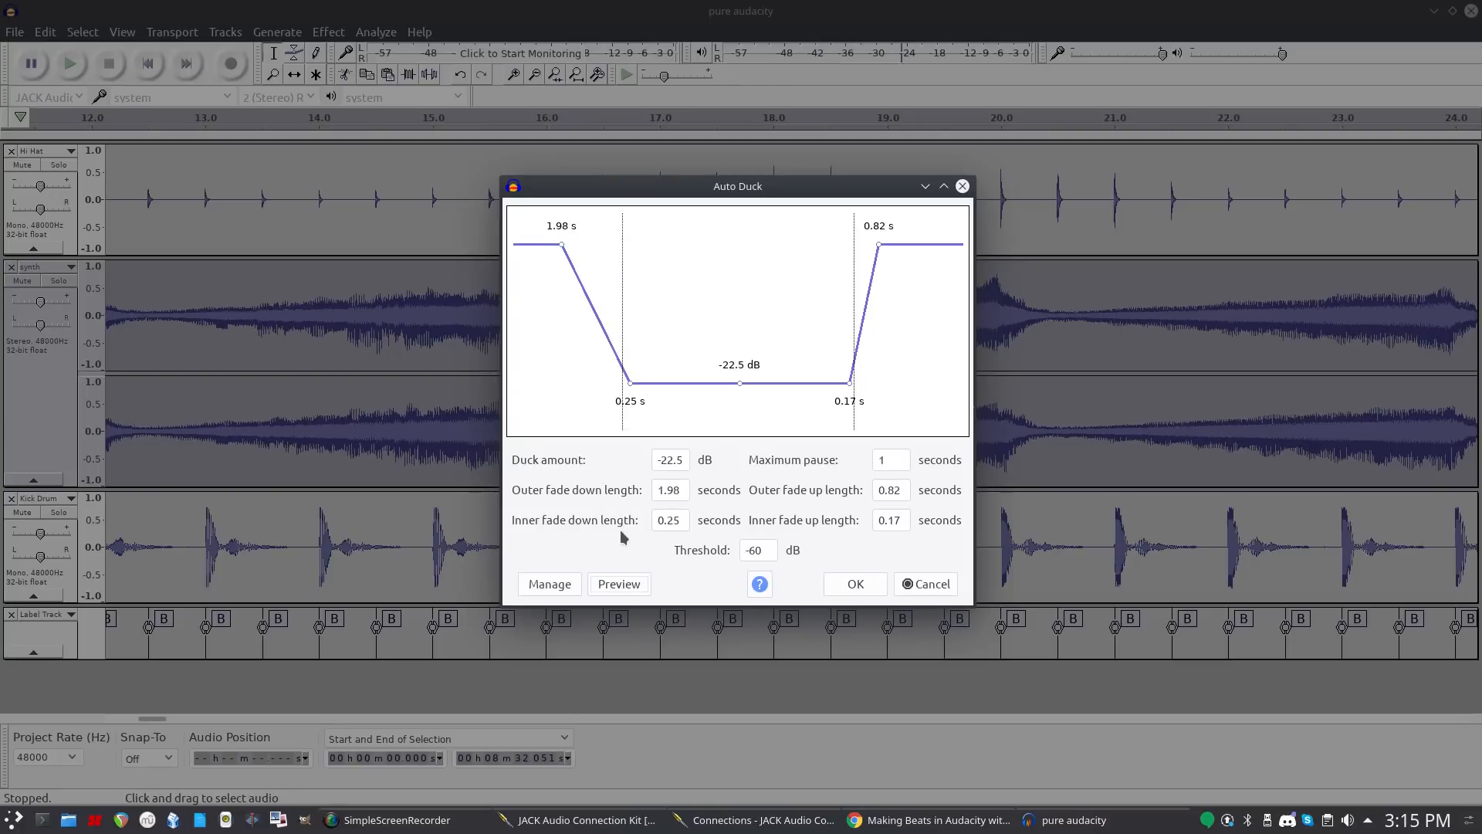
pyautogui.click(620, 584)
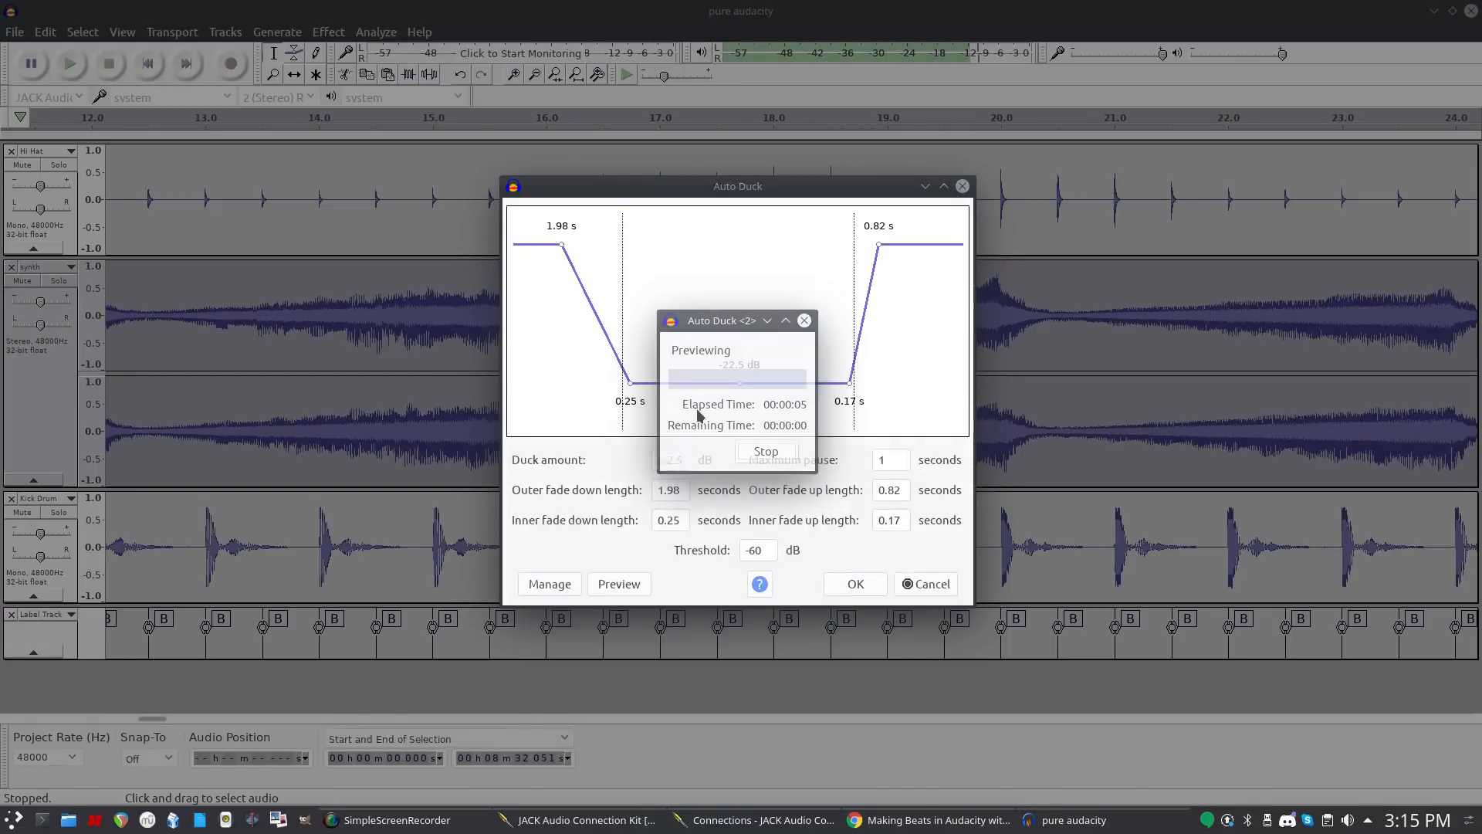
pyautogui.moveTo(850, 385); pyautogui.dragTo(770, 384)
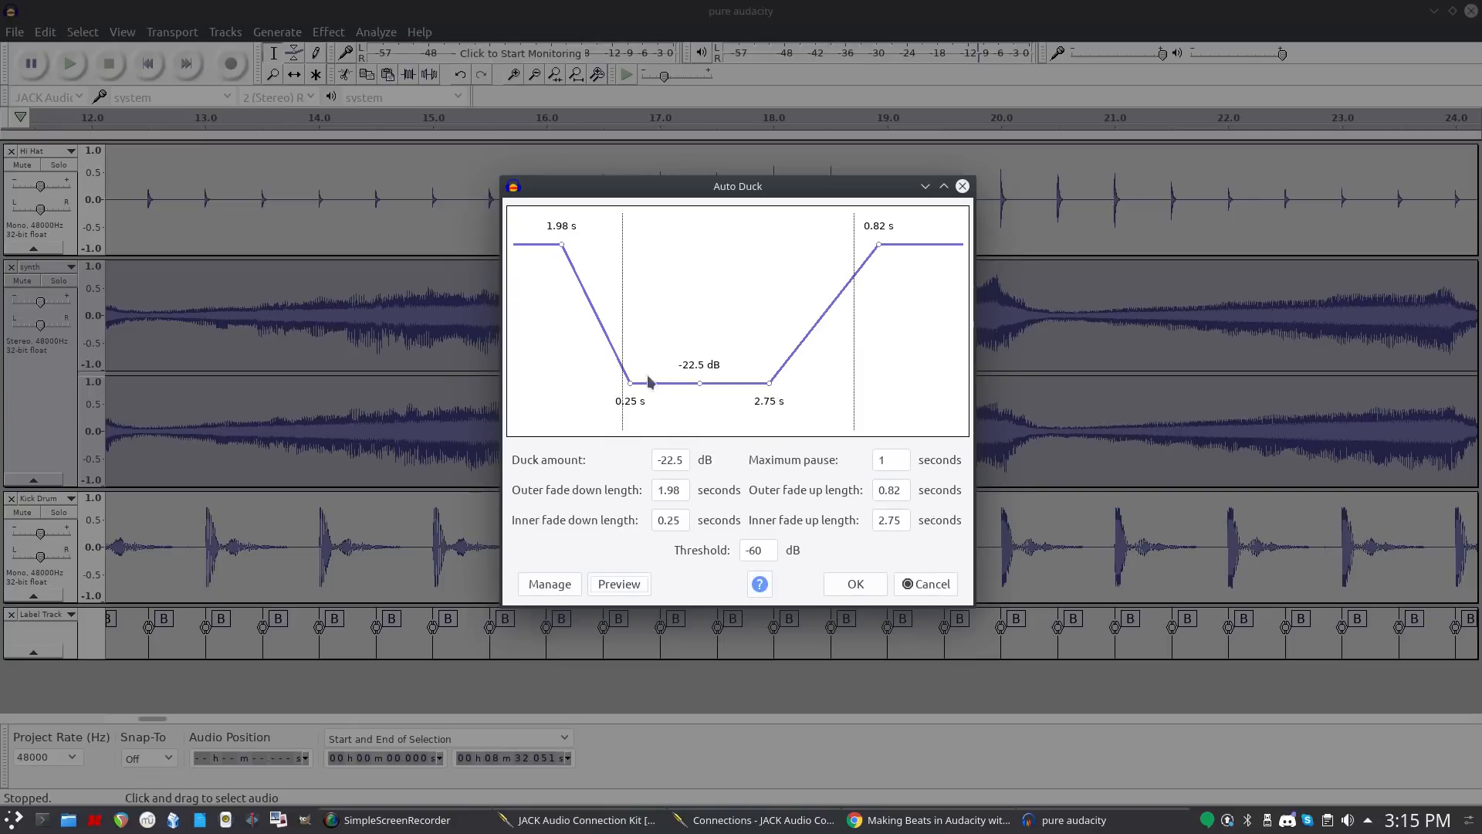
pyautogui.moveTo(630, 383); pyautogui.dragTo(714, 384)
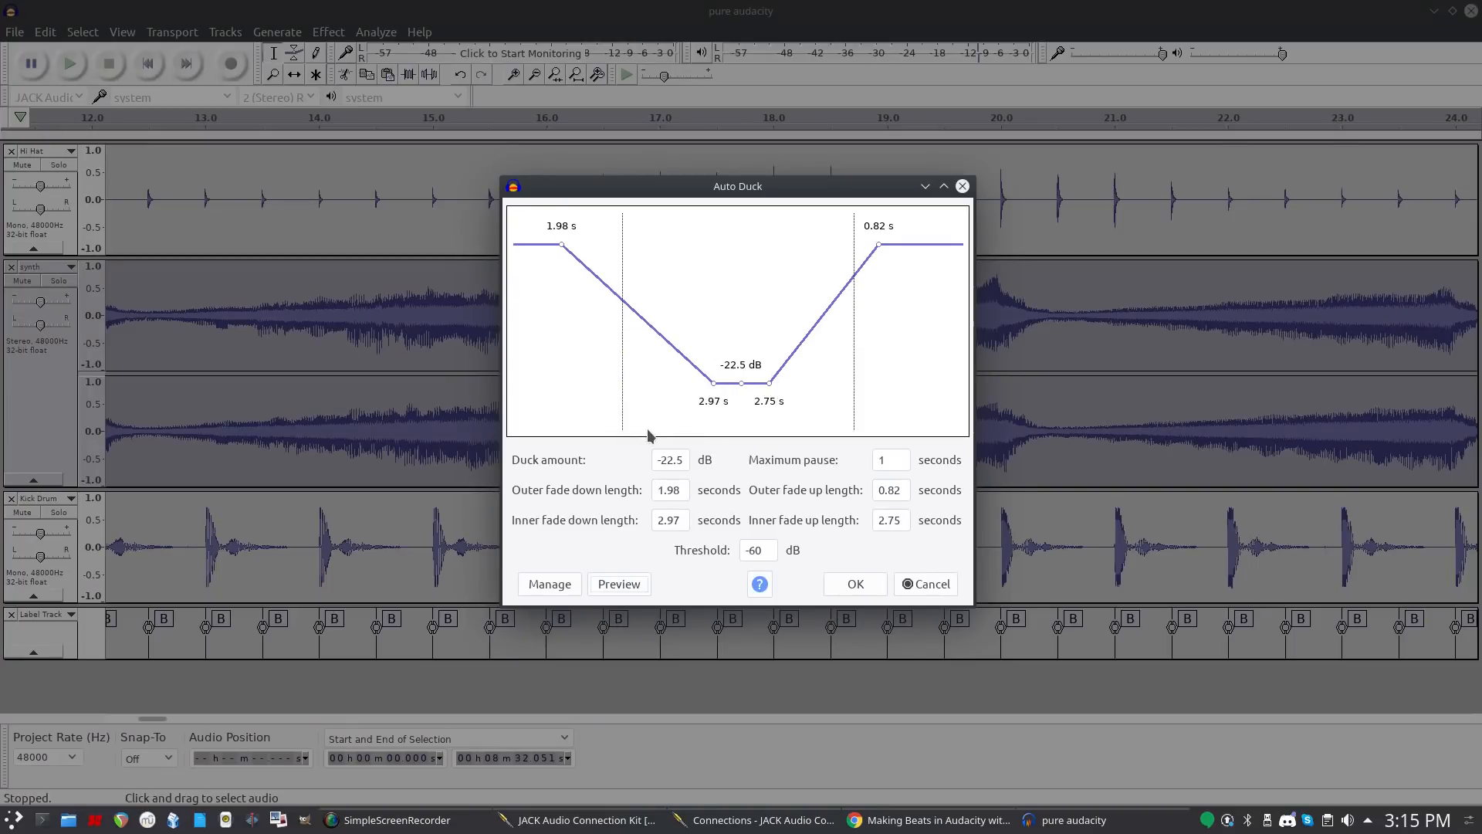
pyautogui.click(611, 588)
# Set Auto Duck to 1.38 s inner fade down, 0.77 s outer fade down and 0.5 s maximum pause, and preview the result.
pyautogui.moveTo(711, 382); pyautogui.dragTo(664, 380)
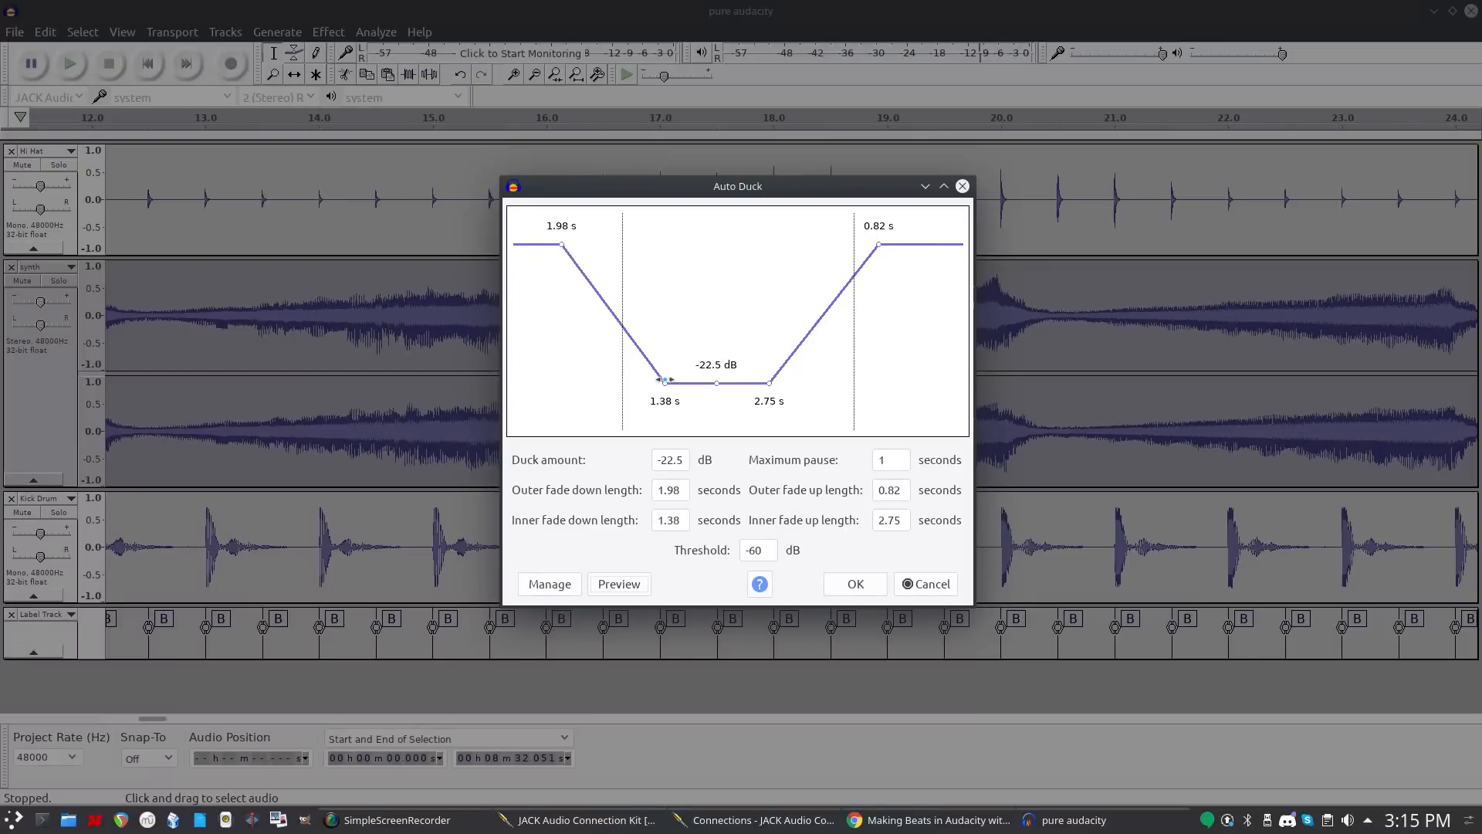
pyautogui.moveTo(561, 244); pyautogui.dragTo(600, 247)
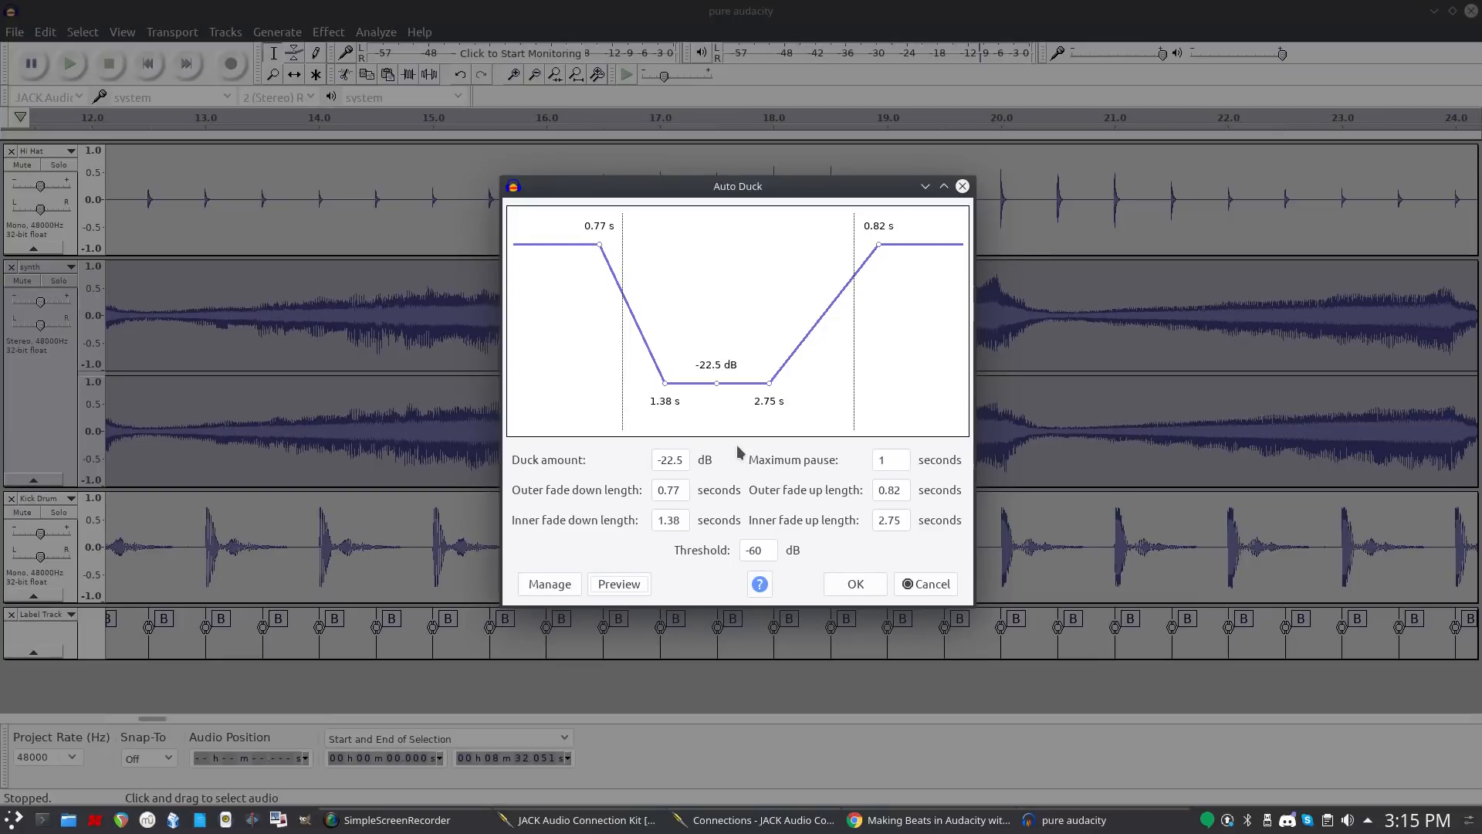
pyautogui.click(901, 461)
pyautogui.press('BackSpace')
pyautogui.write('.5')
pyautogui.click(887, 491)
pyautogui.click(617, 585)
# Restore the Auto Duck factory preset settings and preview them on the synth track.
pyautogui.click(563, 588)
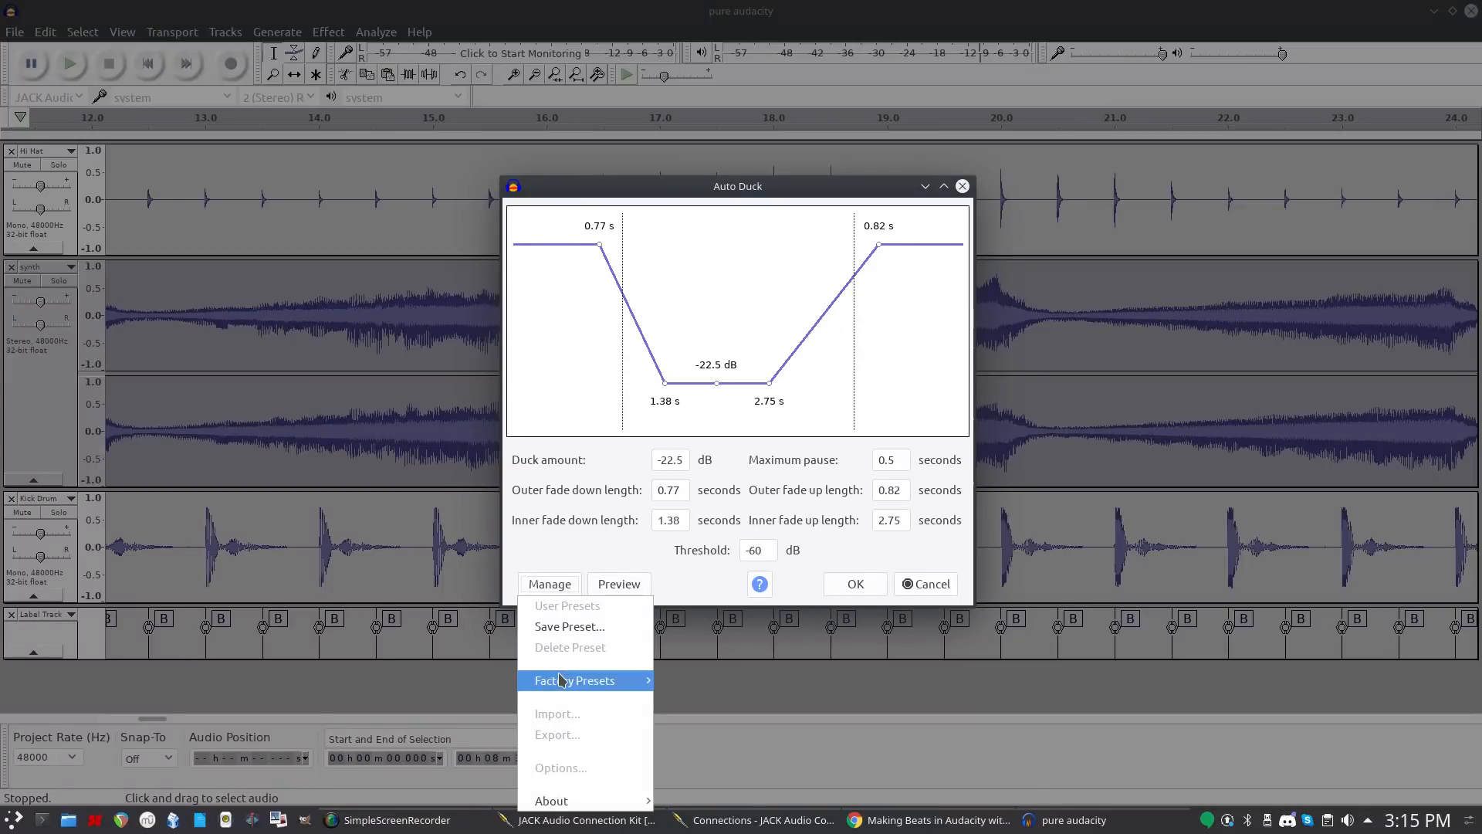
pyautogui.moveTo(562, 680)
pyautogui.click(689, 680)
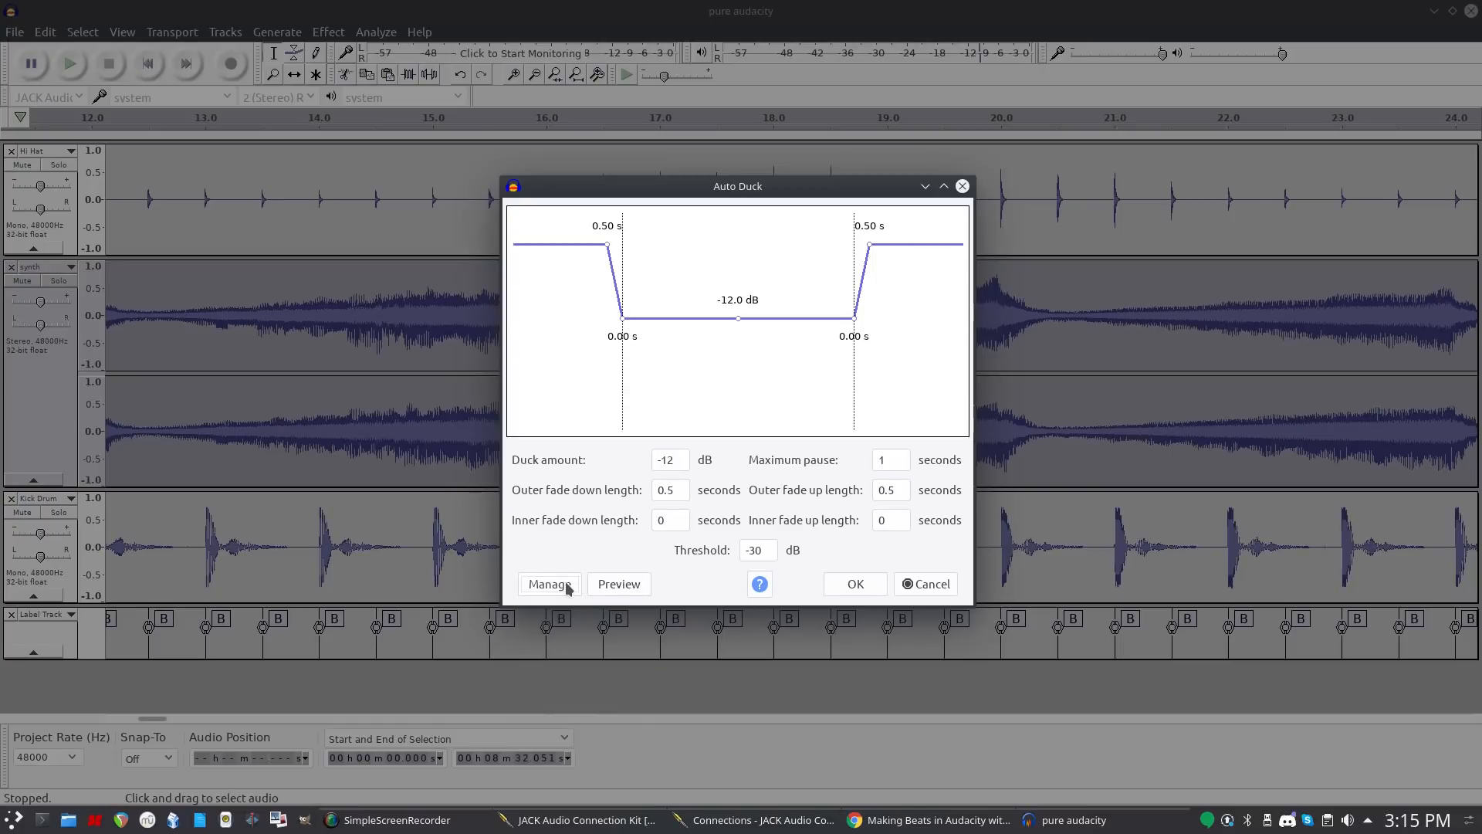
pyautogui.click(620, 586)
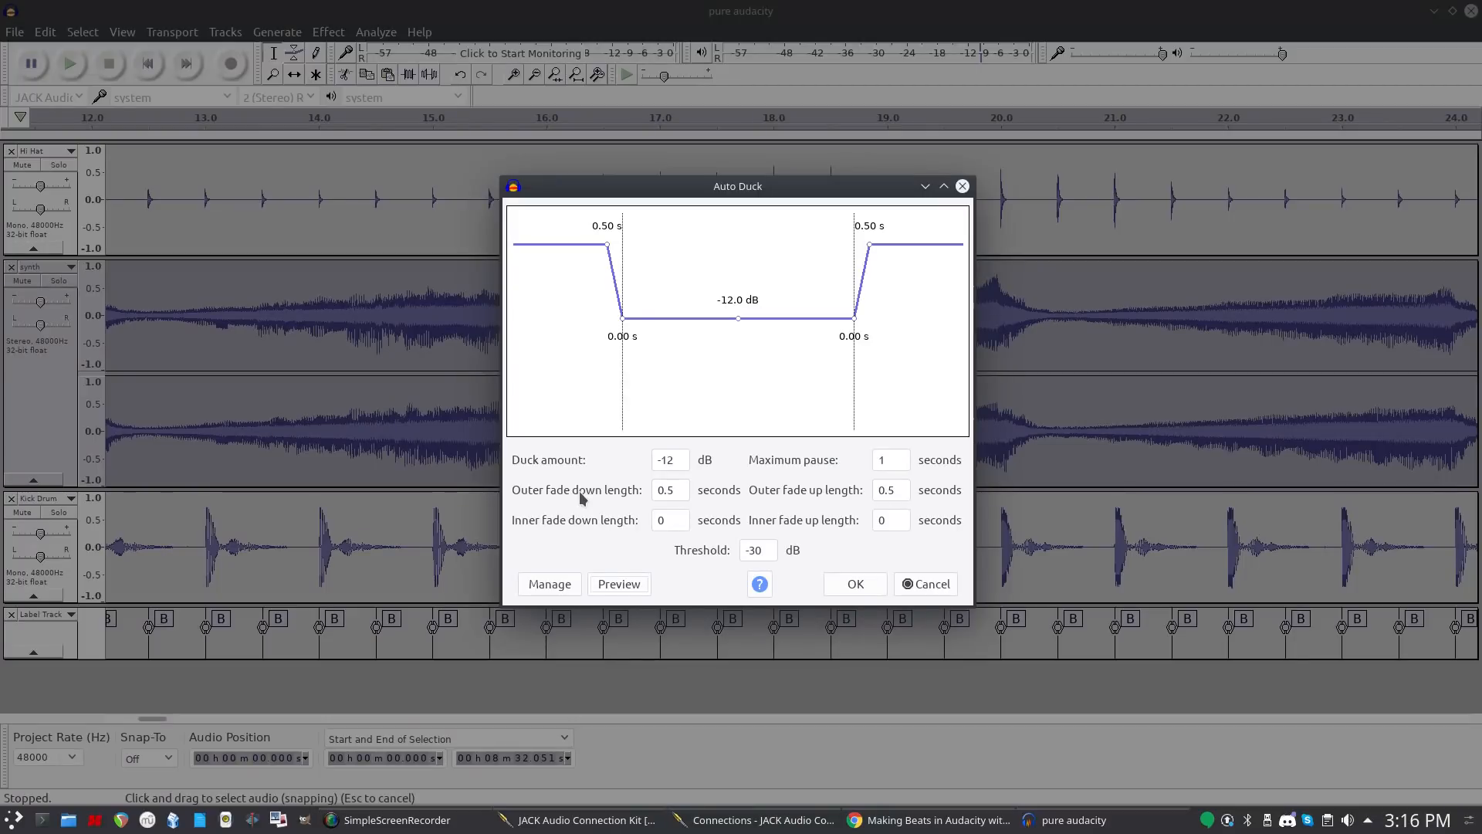
# Try Auto Duck on the synth track with a 0.2 s maximum pause, and undo the applied effect.
pyautogui.click(888, 459)
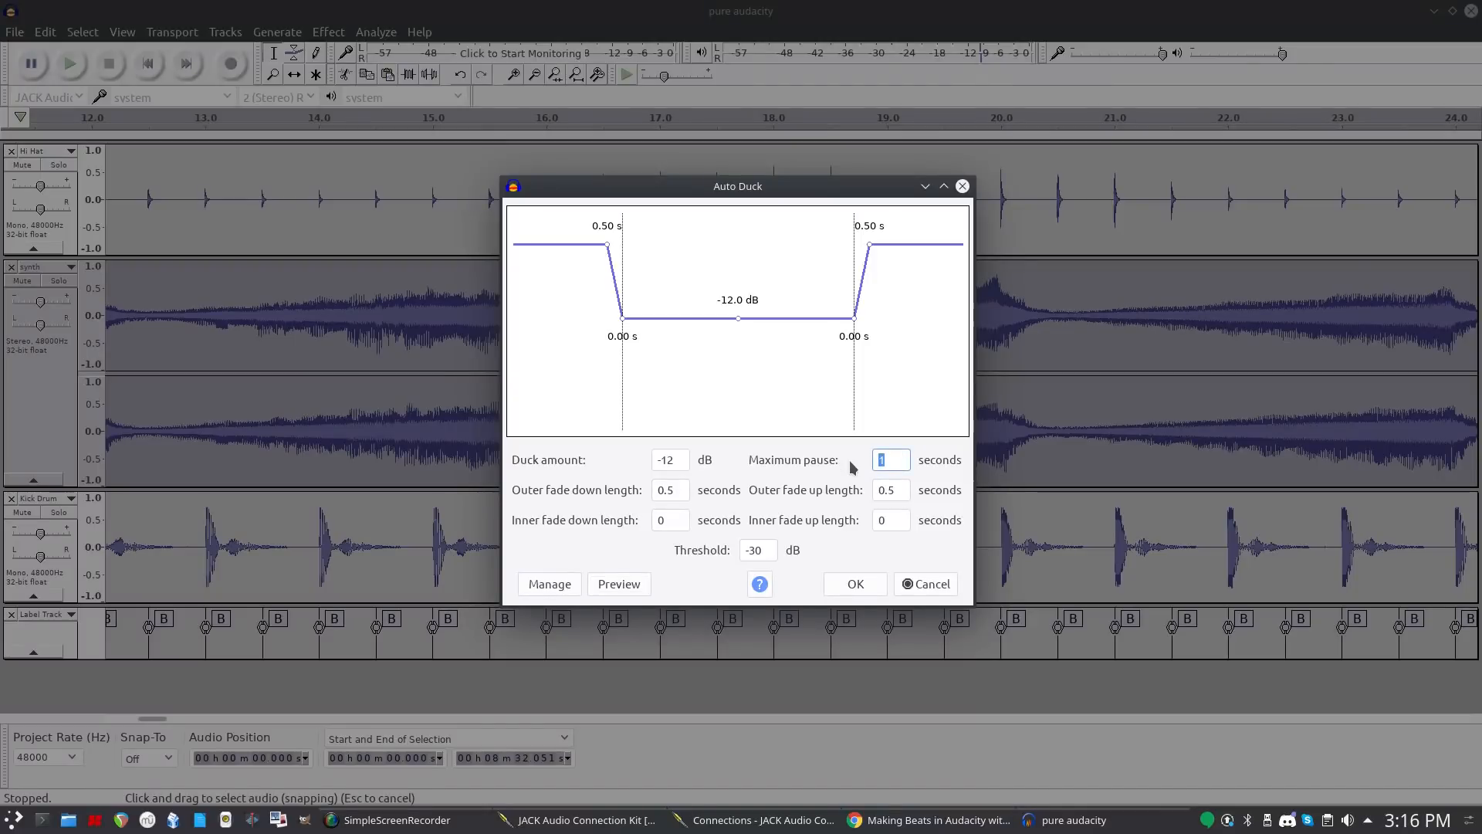
pyautogui.write('.2')
pyautogui.click(618, 585)
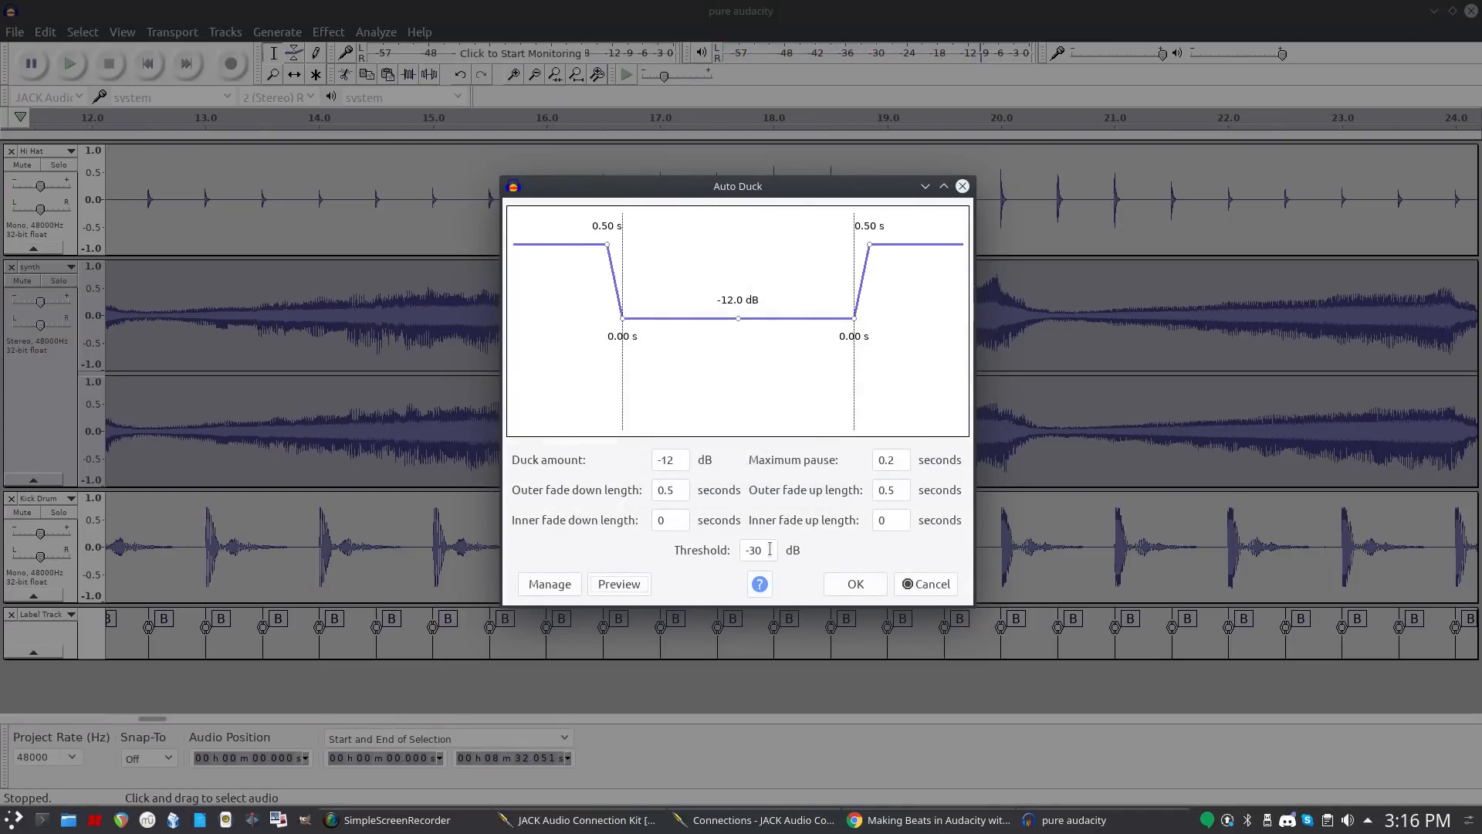
pyautogui.click(874, 585)
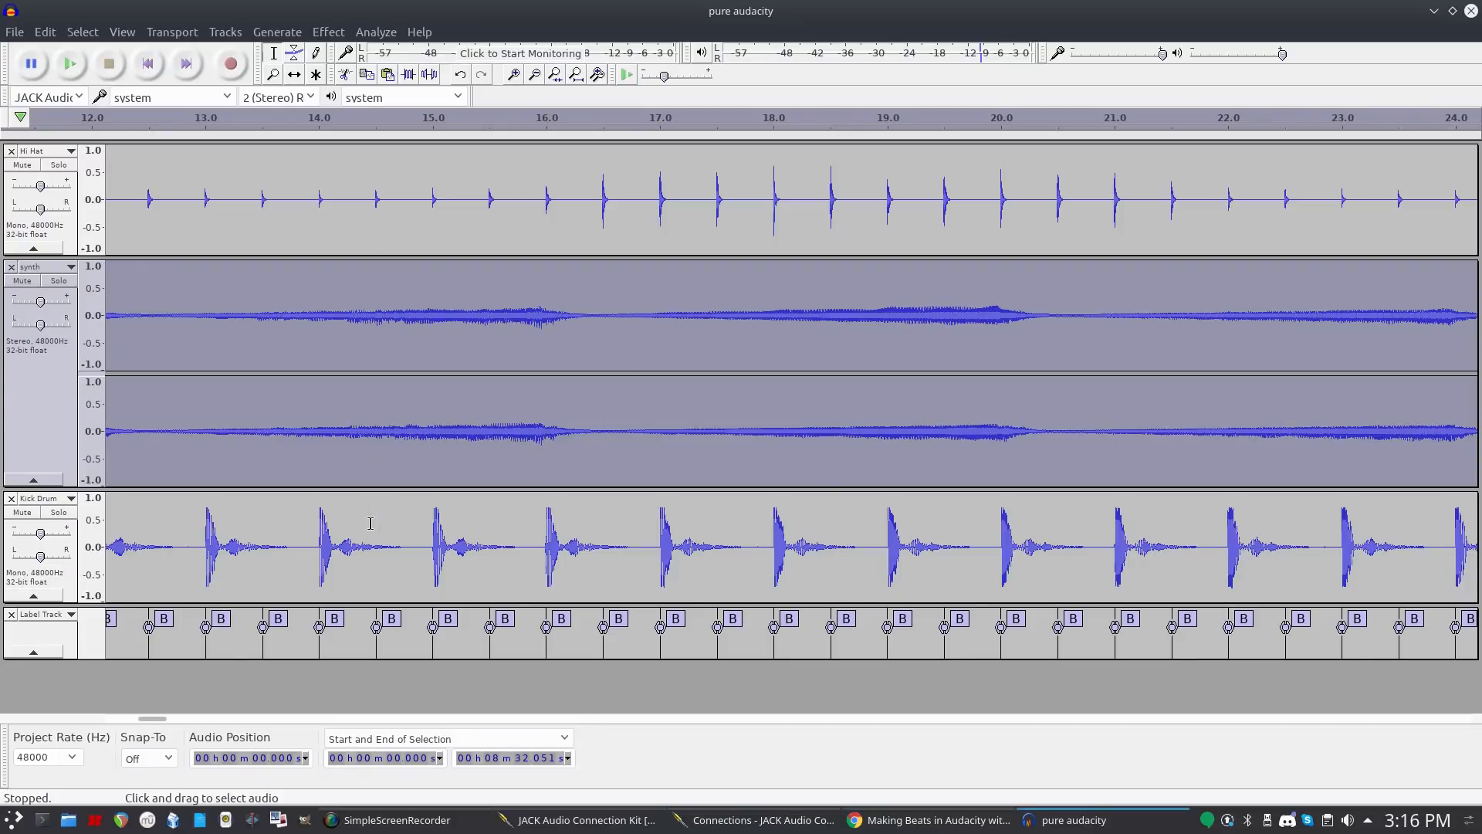
pyautogui.hotkey('ctrl', 'z')
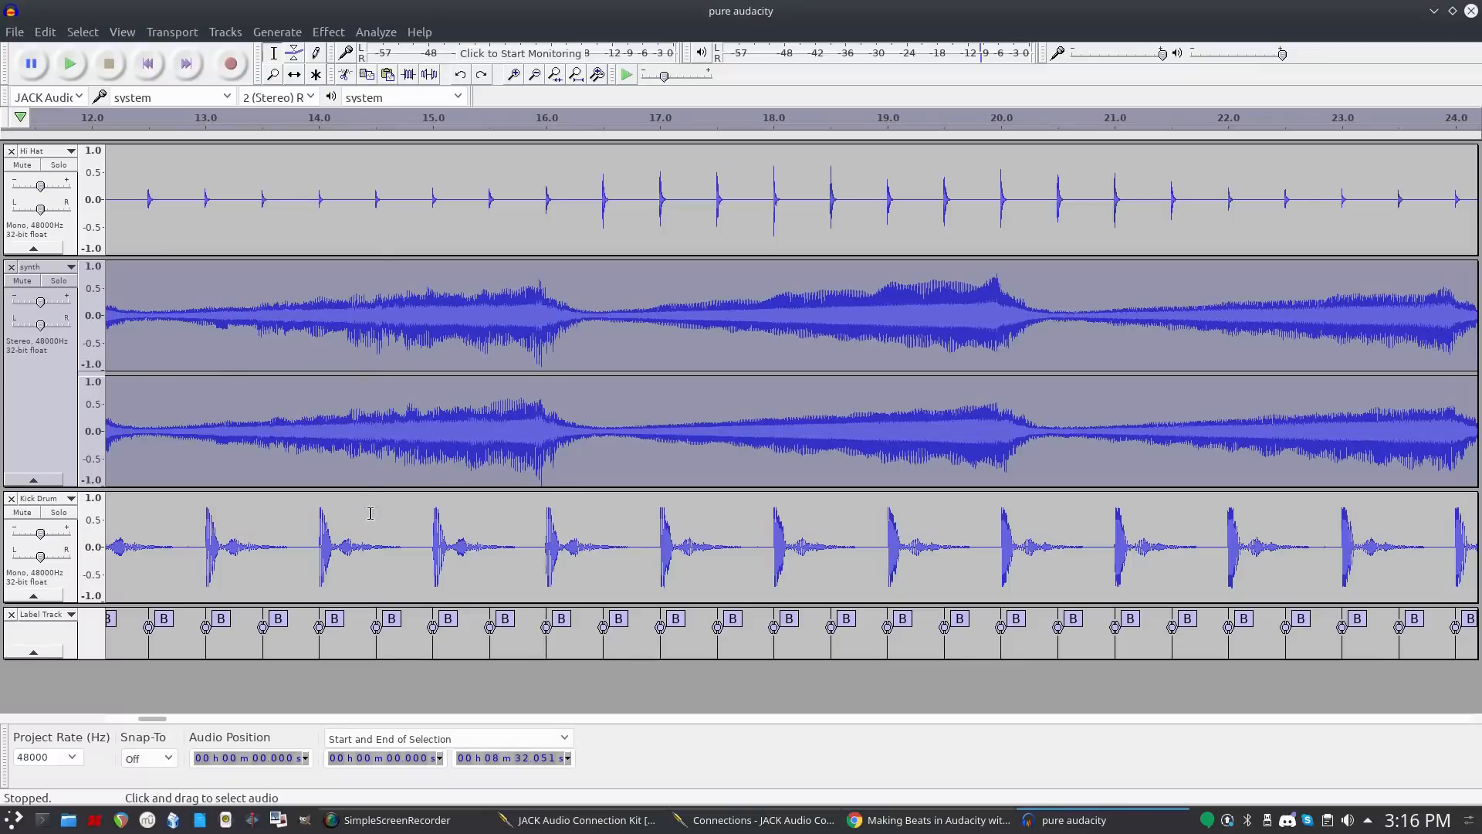
# Preview the C* PlateX2 stereo plate reverb with default settings on the synth track, without applying it.
pyautogui.click(326, 34)
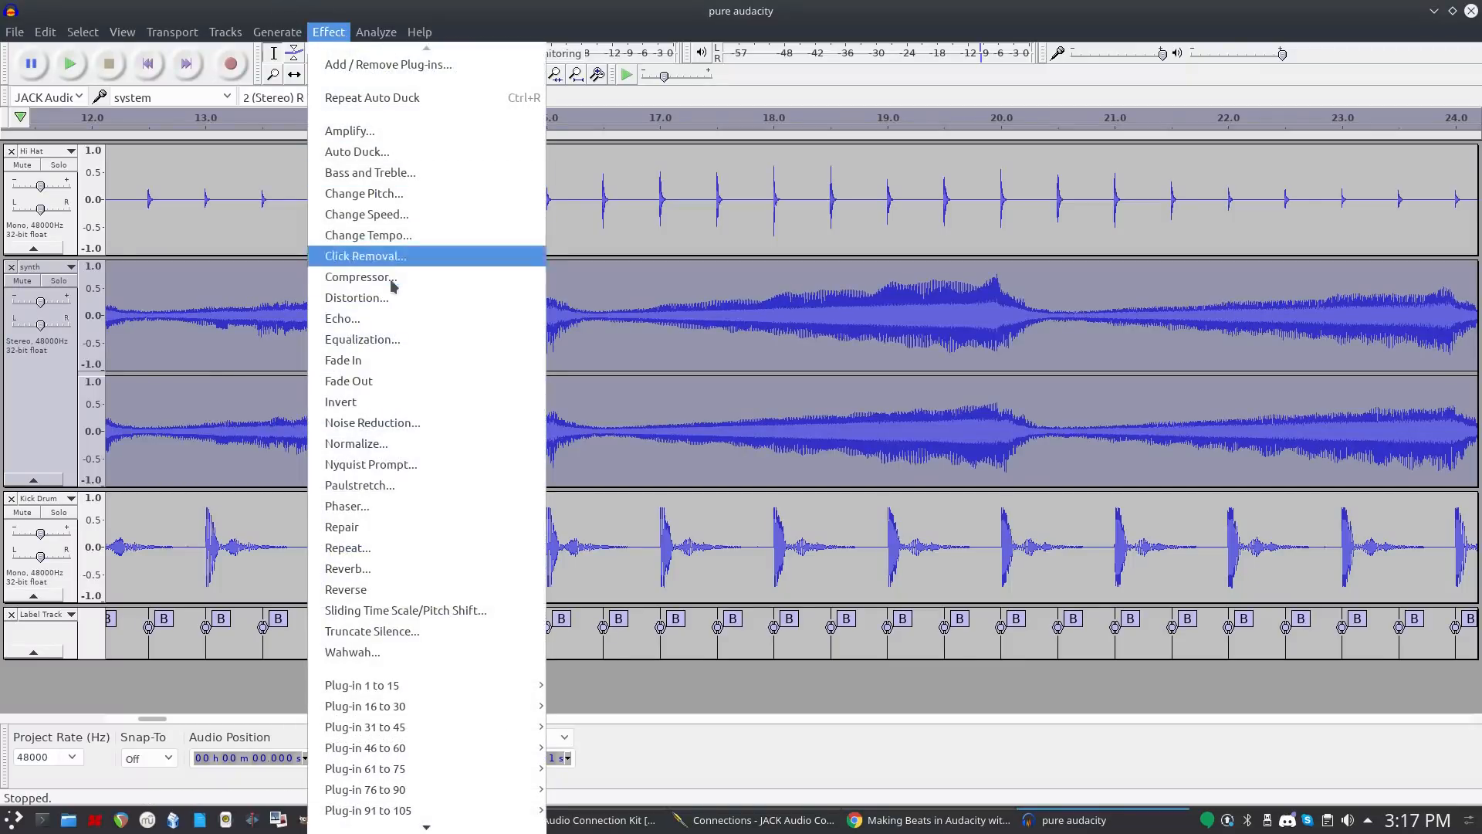
pyautogui.moveTo(401, 705)
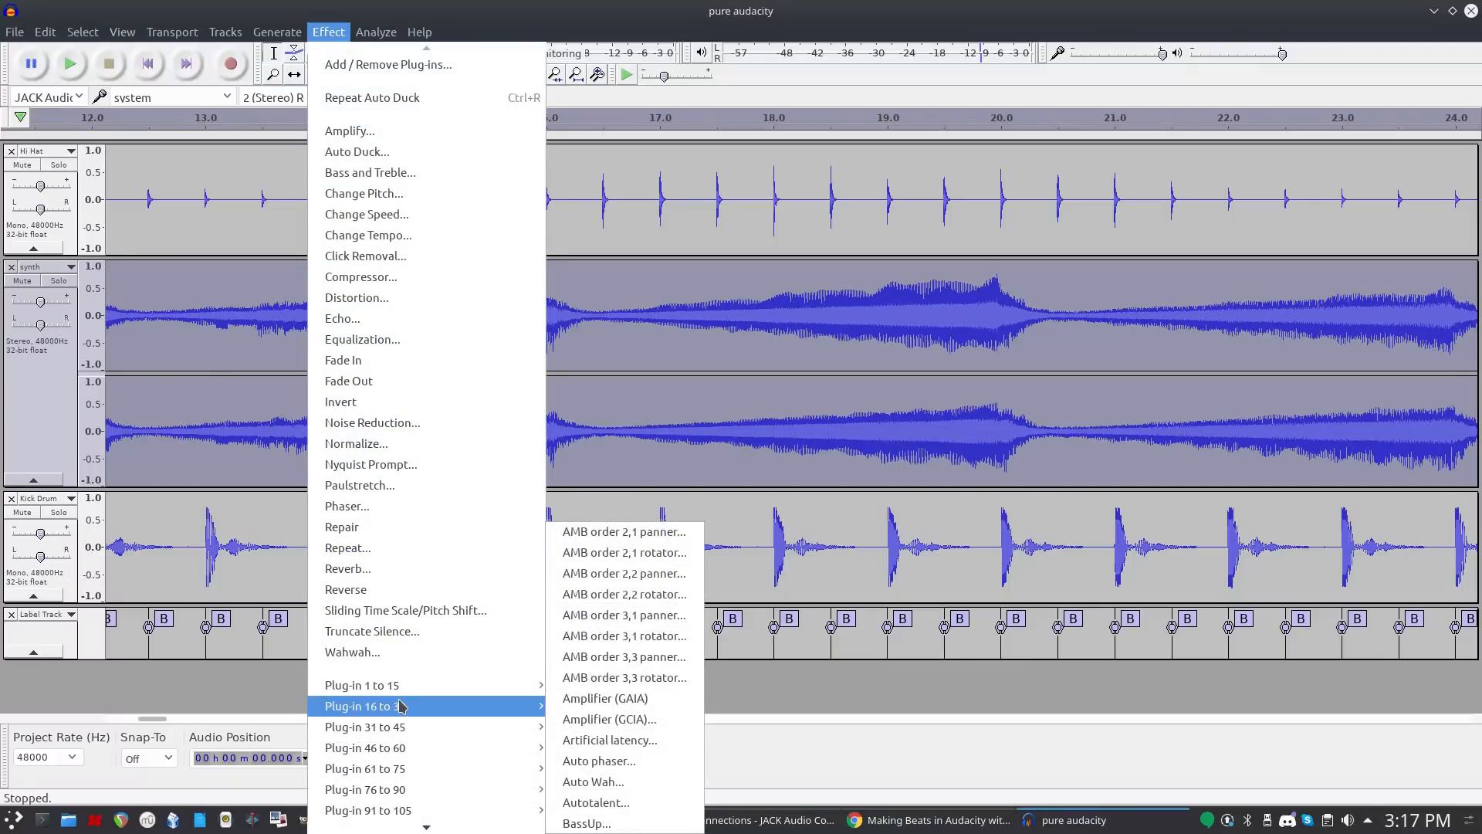
pyautogui.moveTo(380, 772)
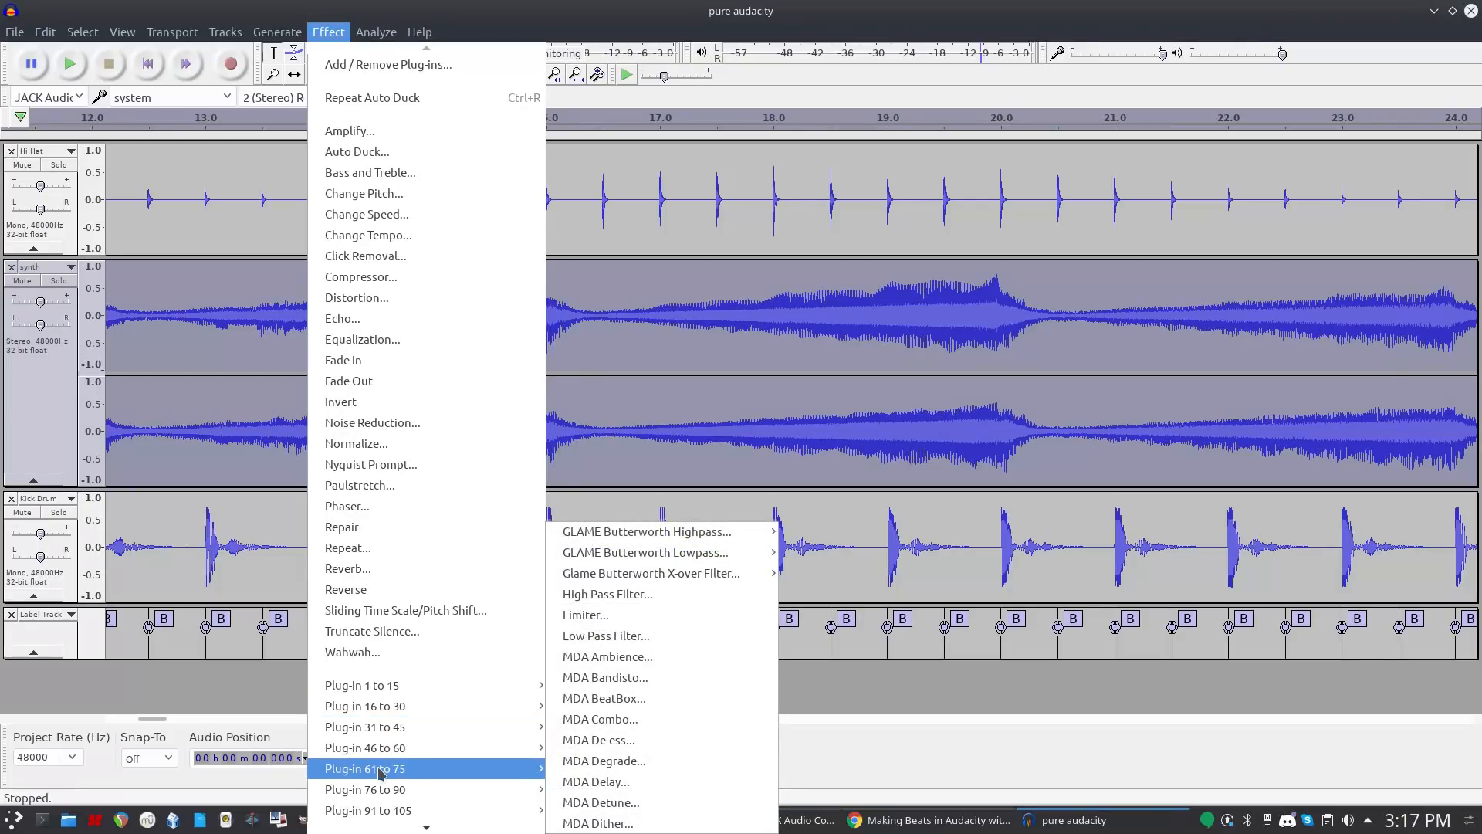
pyautogui.moveTo(472, 816)
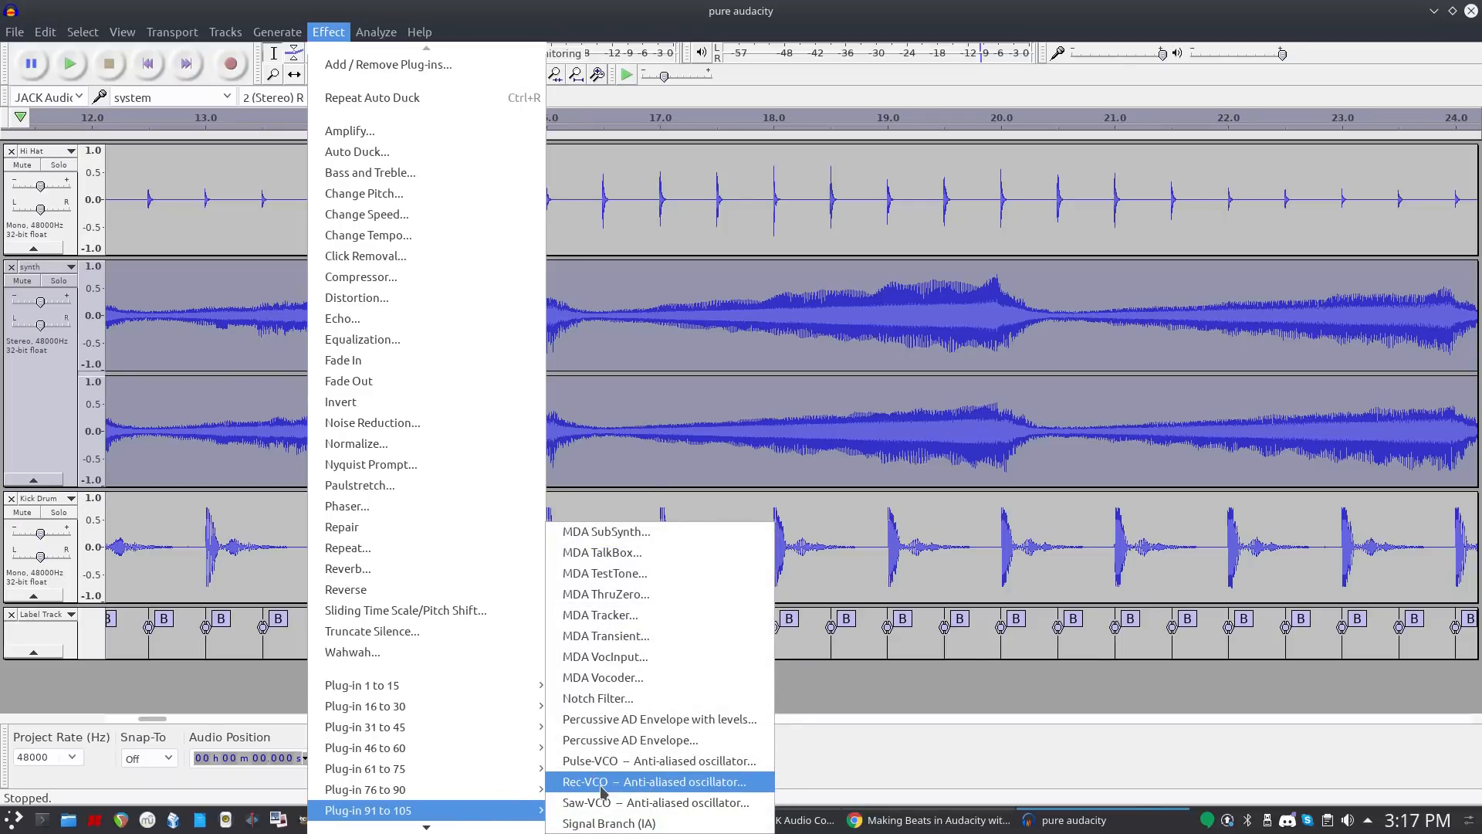
pyautogui.moveTo(501, 766)
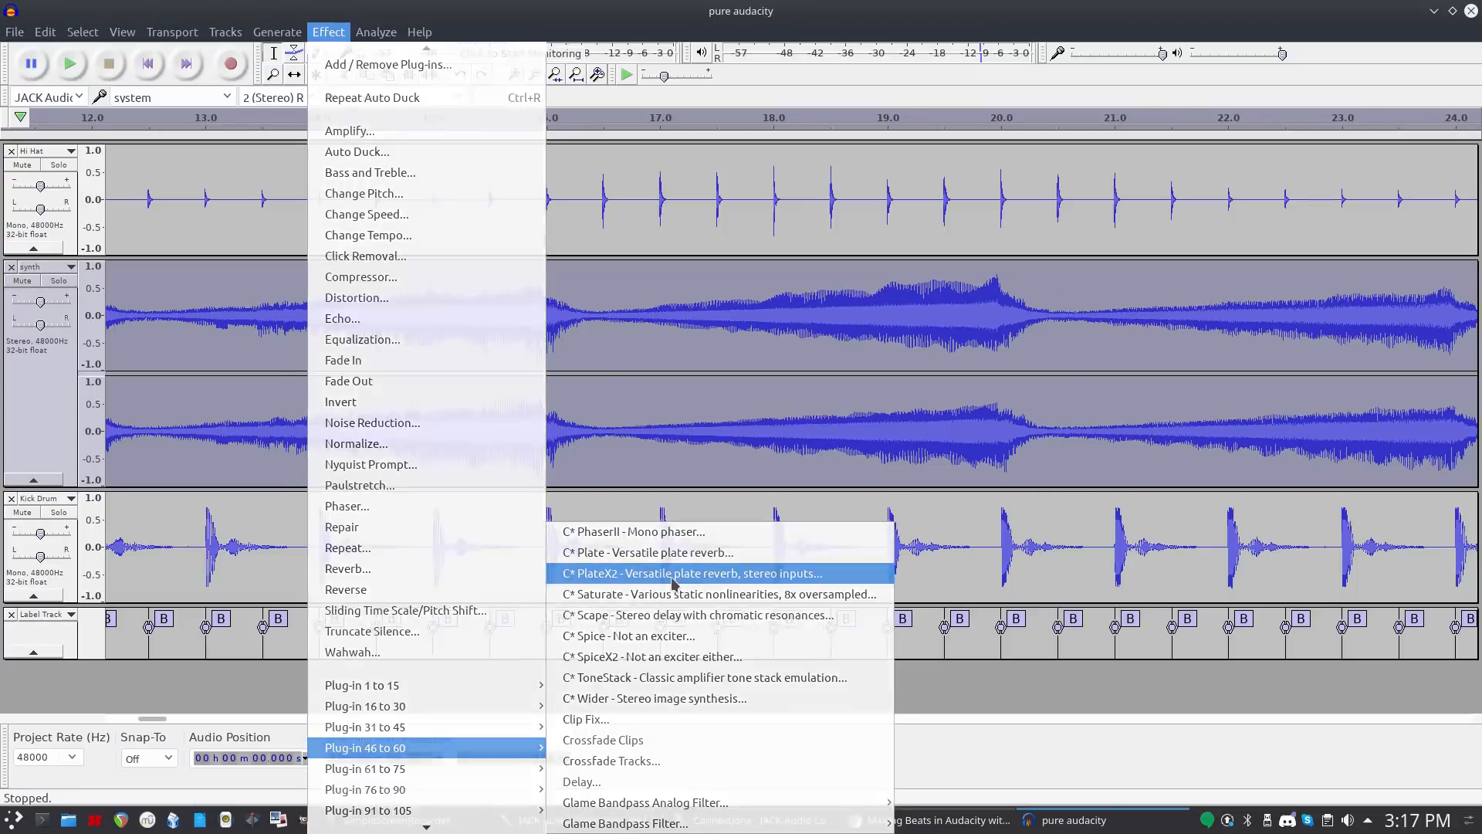
pyautogui.click(704, 573)
pyautogui.click(557, 476)
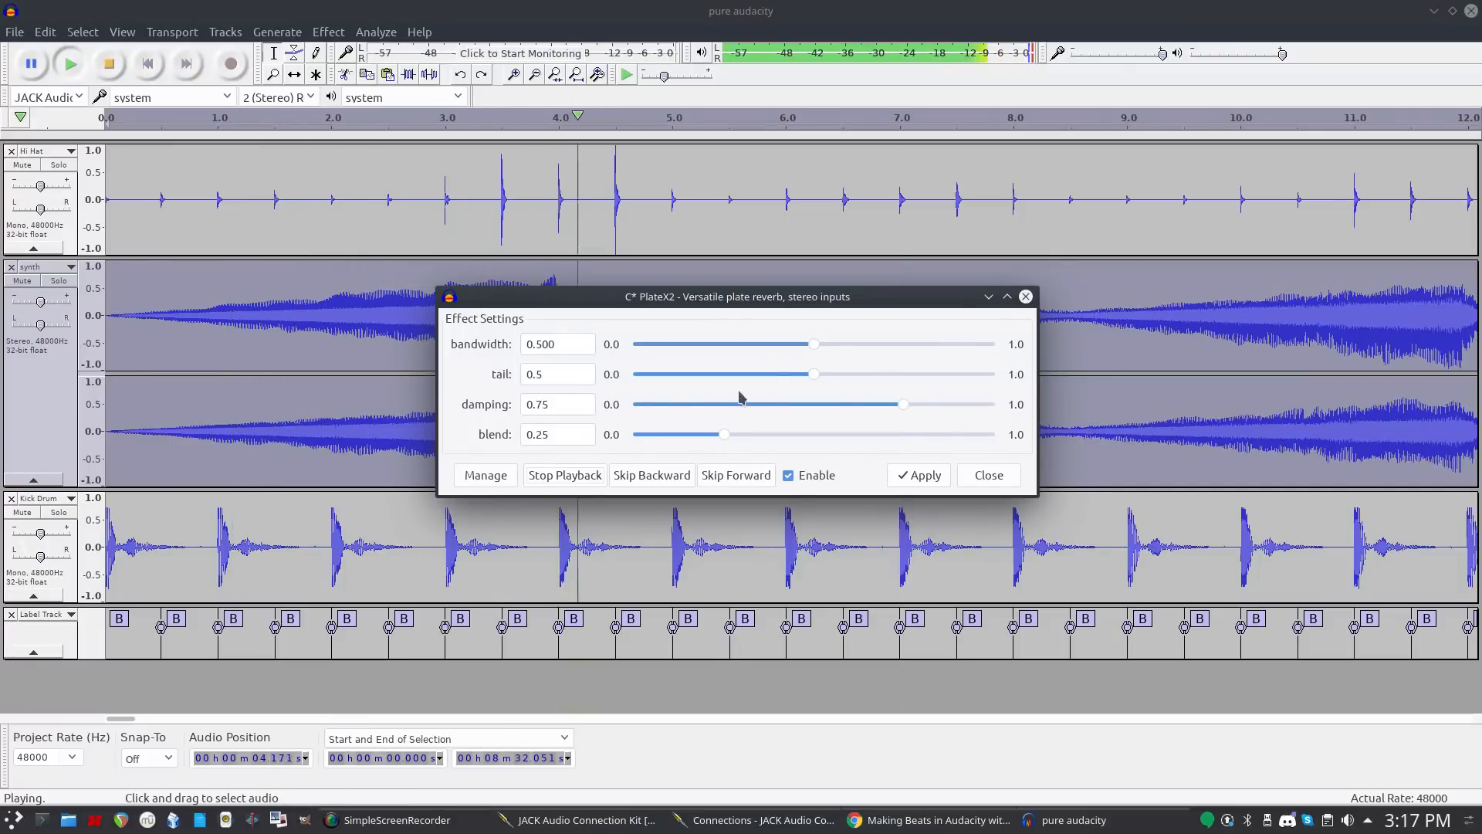
pyautogui.click(991, 474)
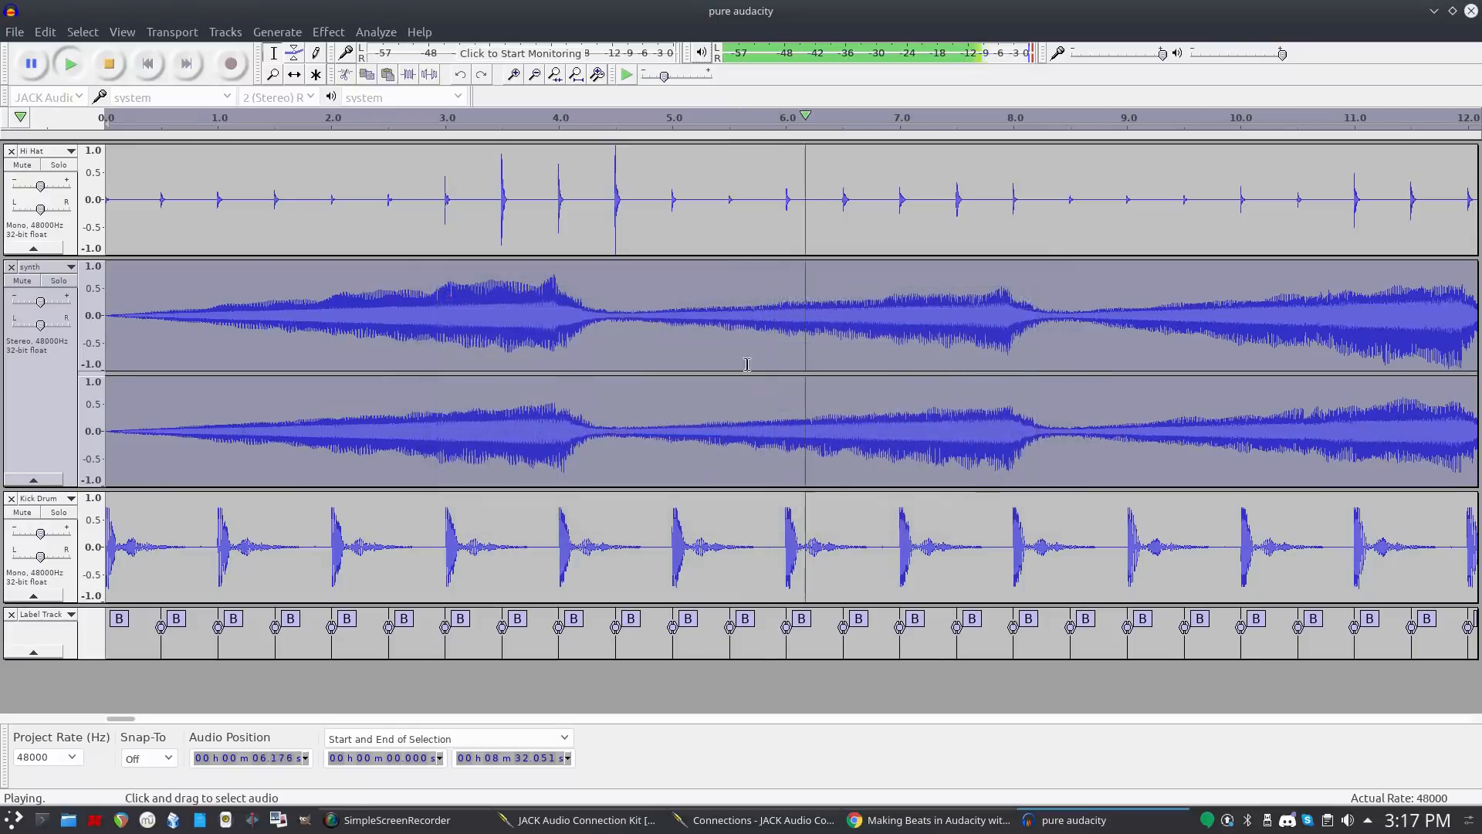
pyautogui.click(120, 70)
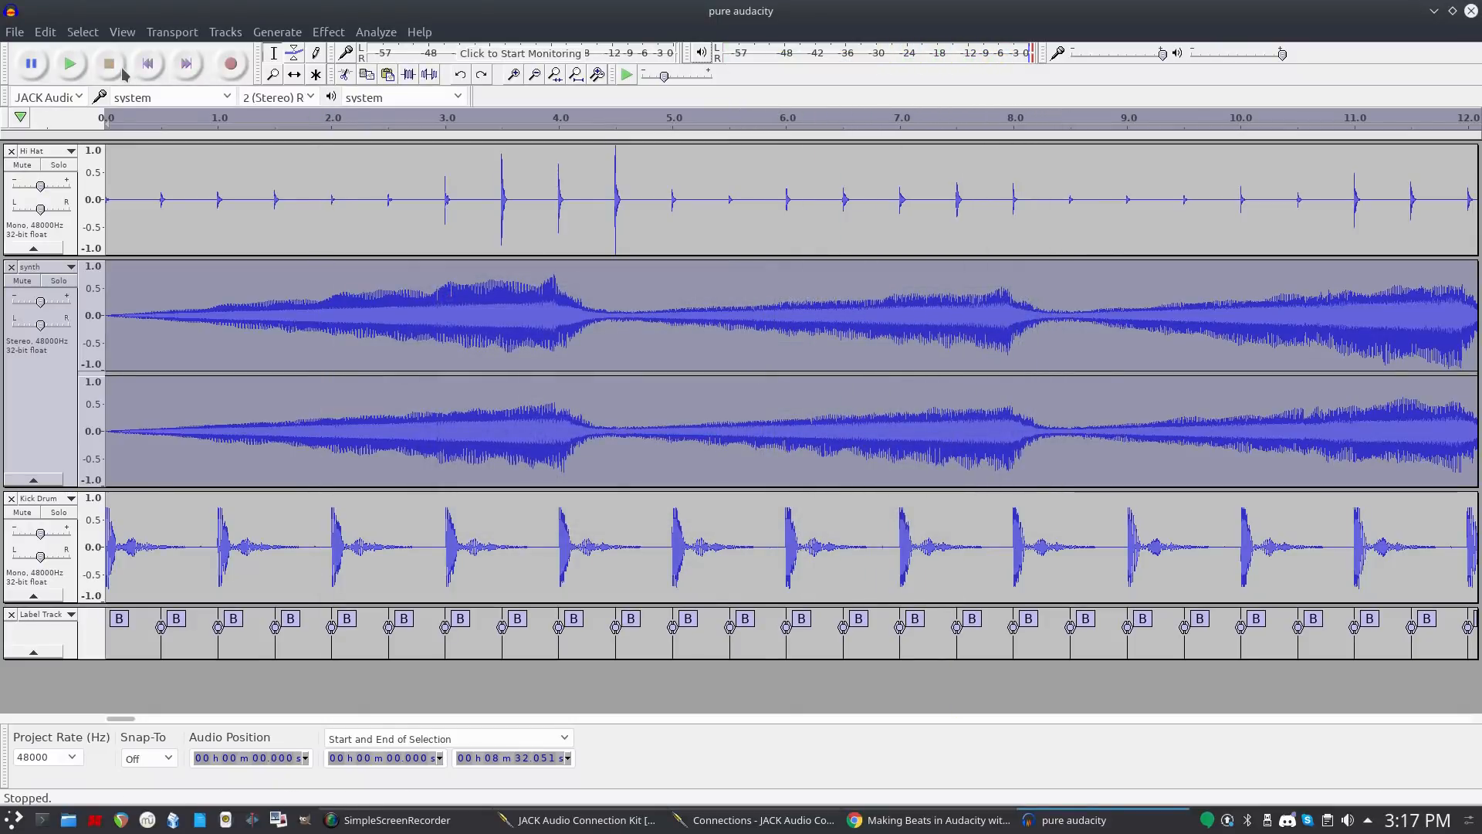
# Try a different gain on the kick drum track and restore its neutral level.
pyautogui.click(70, 529)
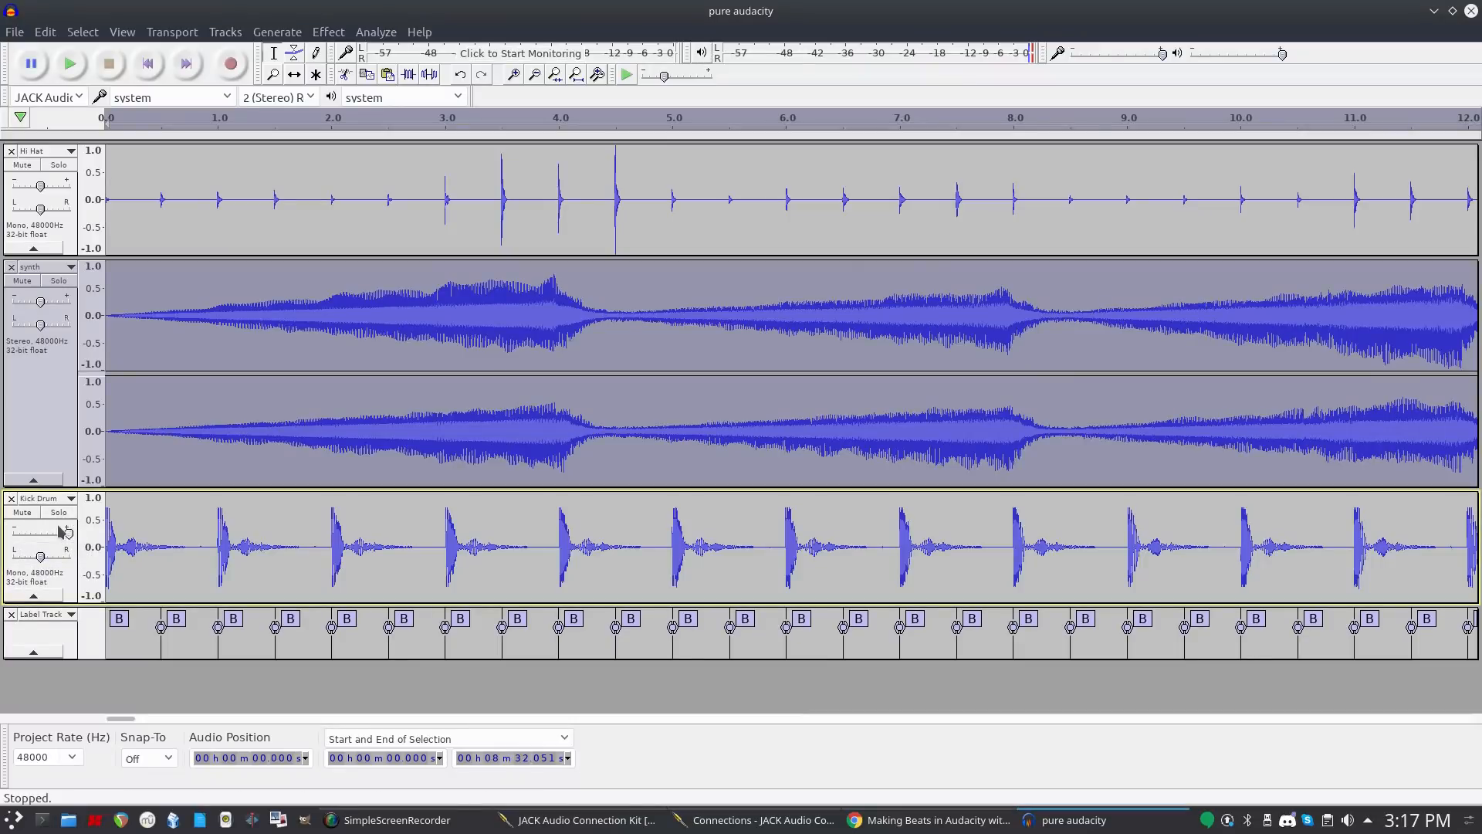
pyautogui.click(47, 531)
pyautogui.doubleClick(47, 531)
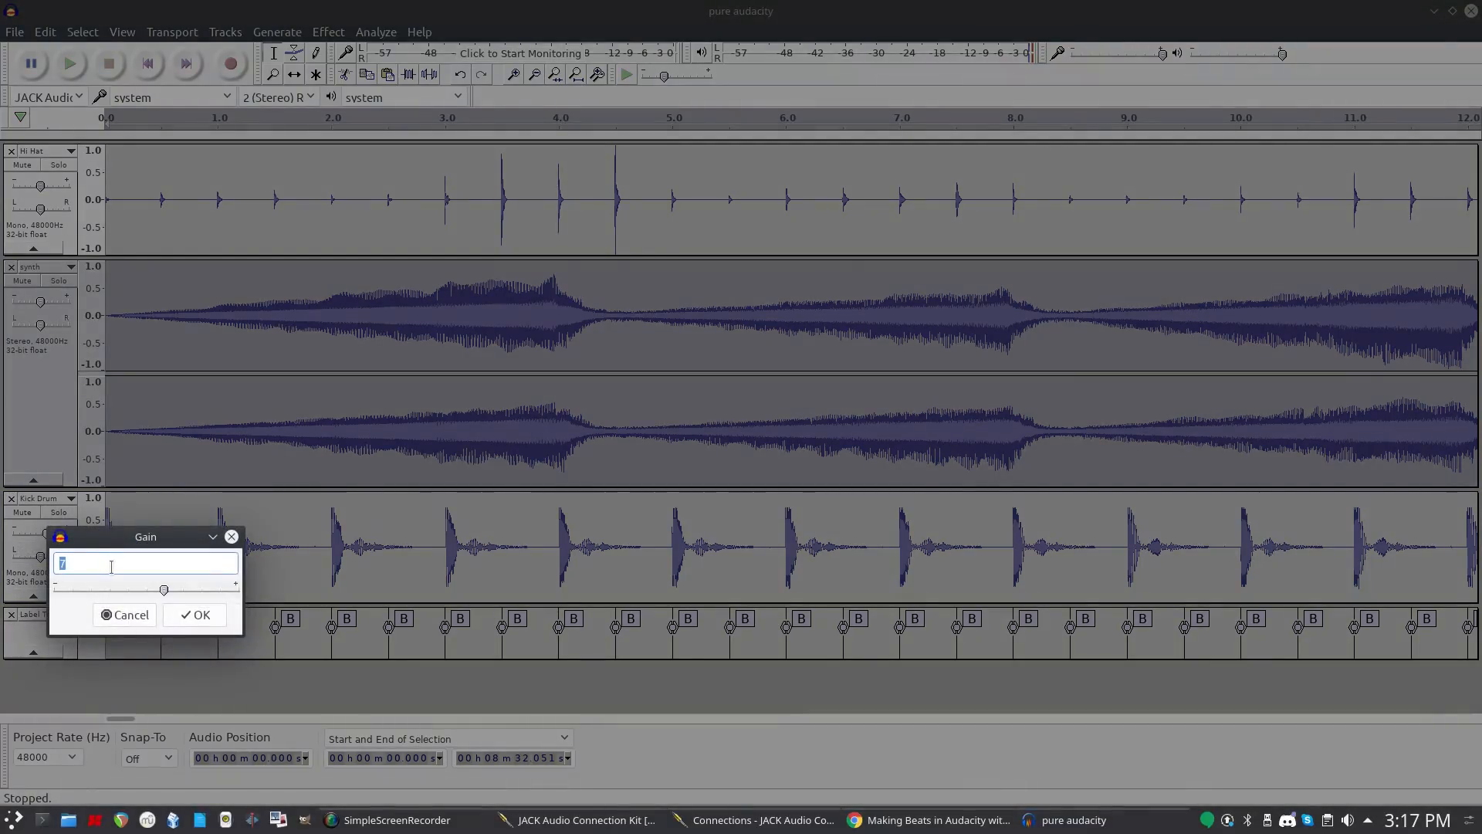
pyautogui.click(194, 614)
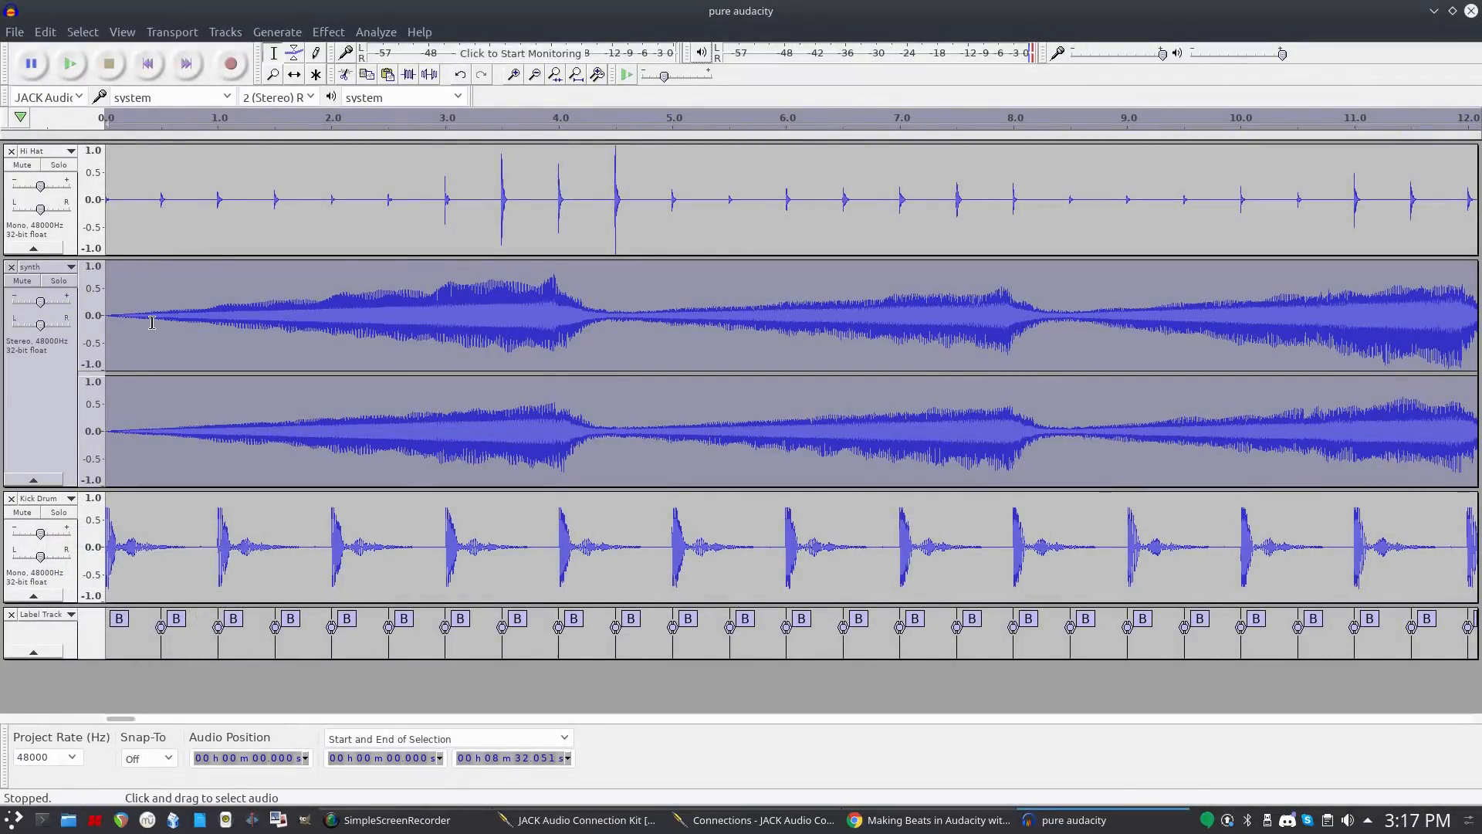
# Preview the TAP Fractal Doubler on all tracks with its default settings, and apply it.
pyautogui.hotkey('ctrl', 'a')
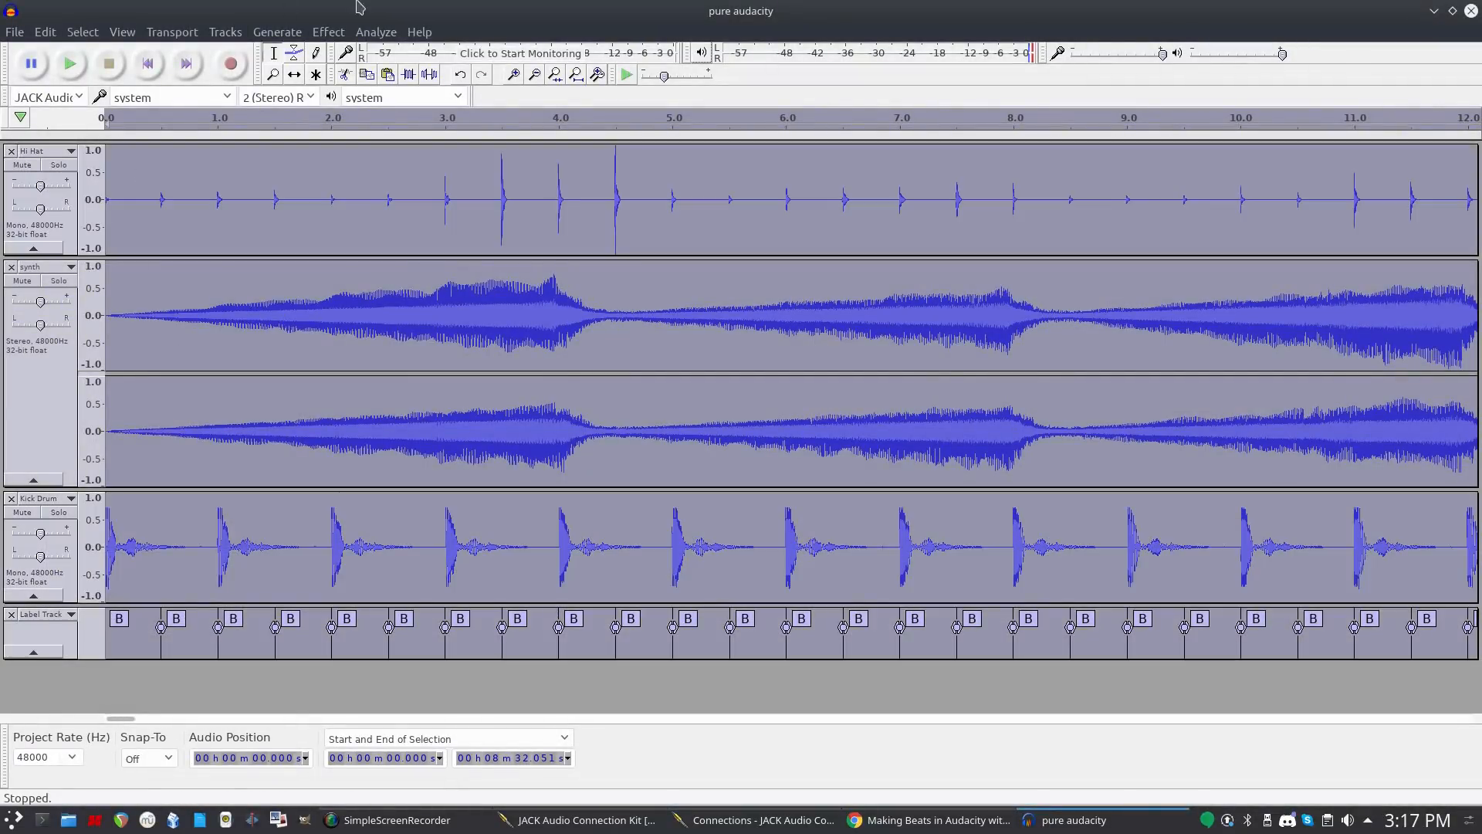
pyautogui.click(334, 34)
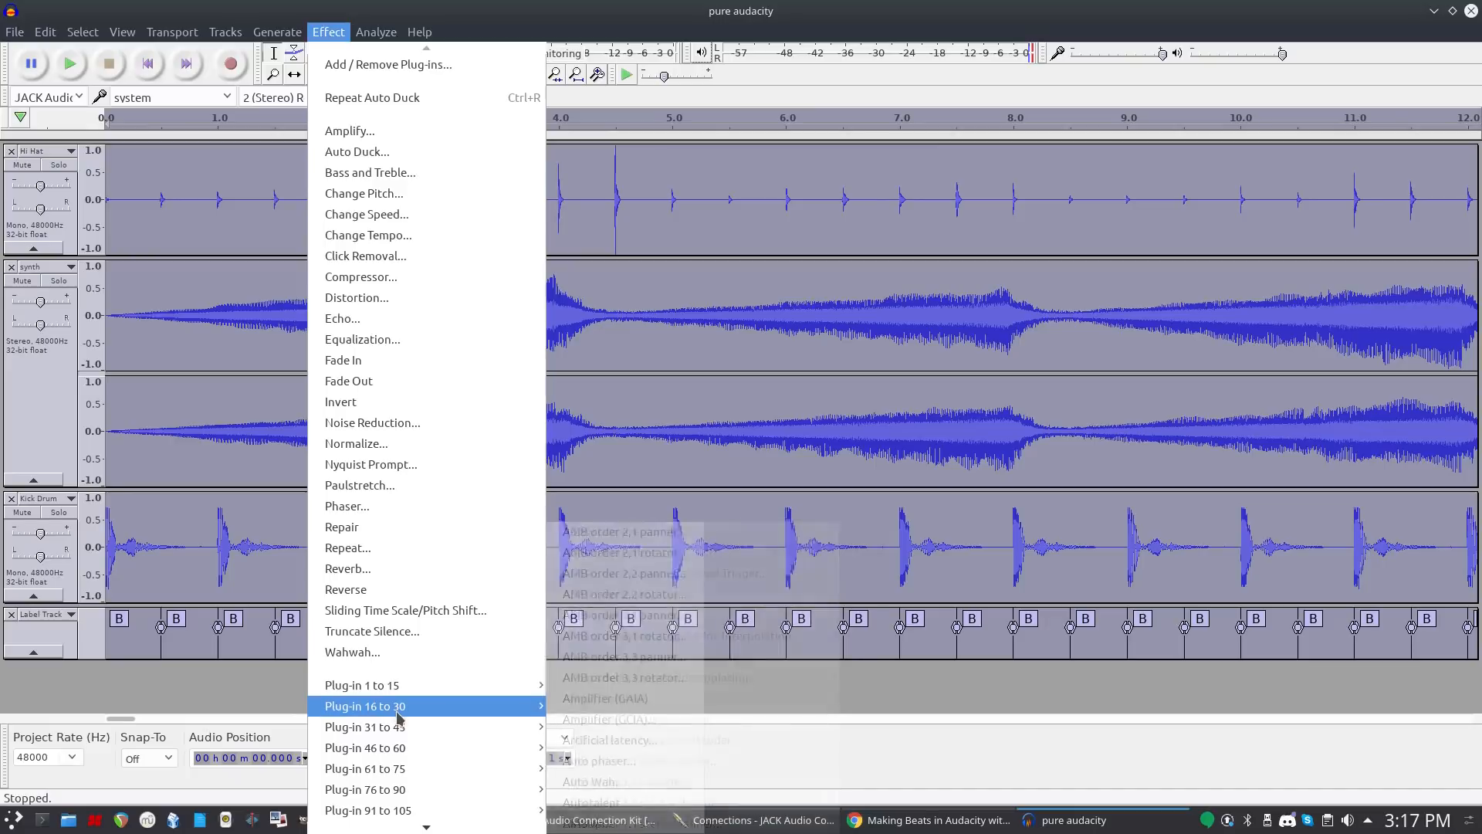
pyautogui.moveTo(402, 736)
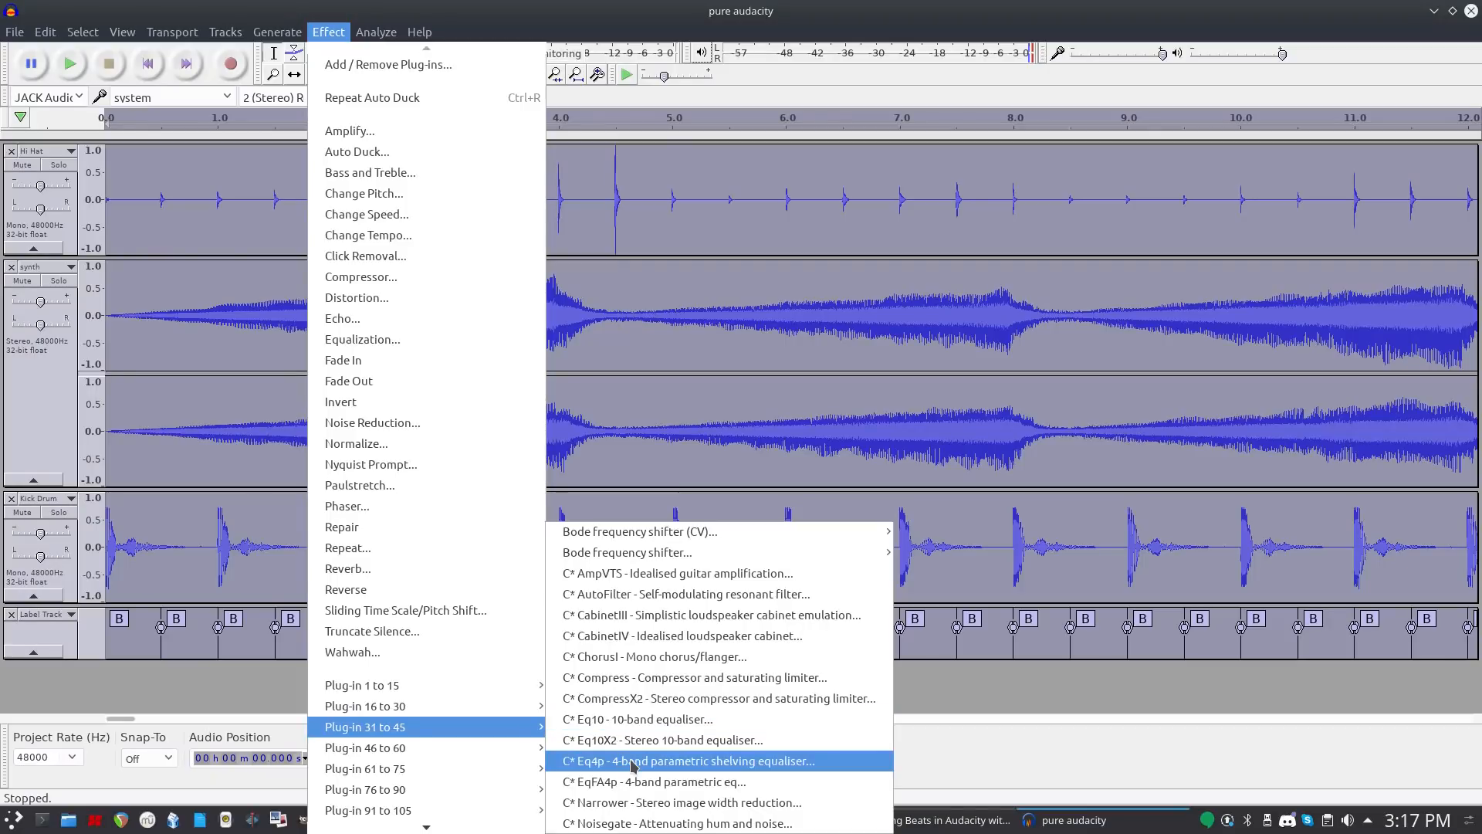
pyautogui.moveTo(498, 753)
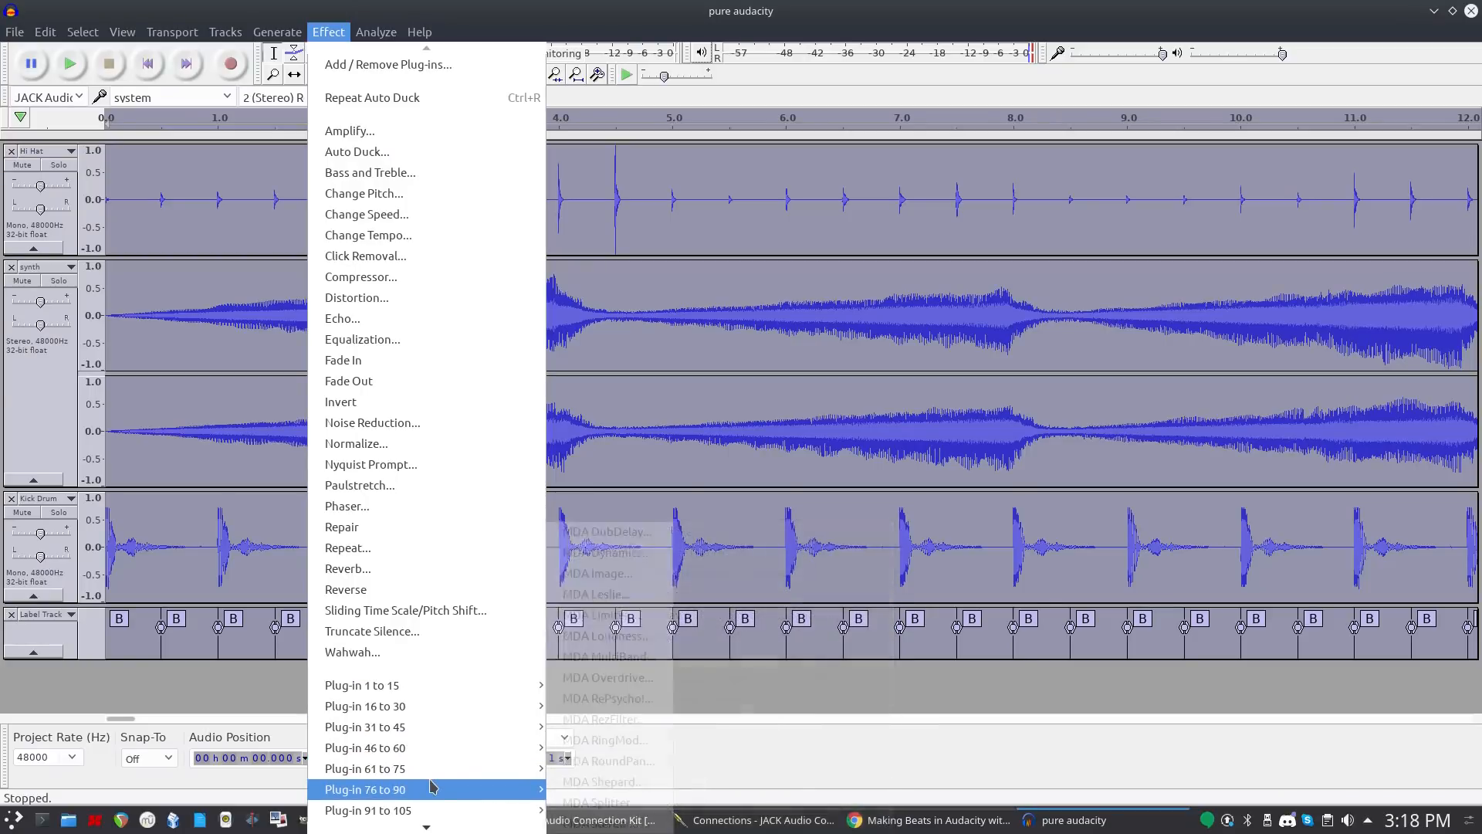
pyautogui.moveTo(431, 787)
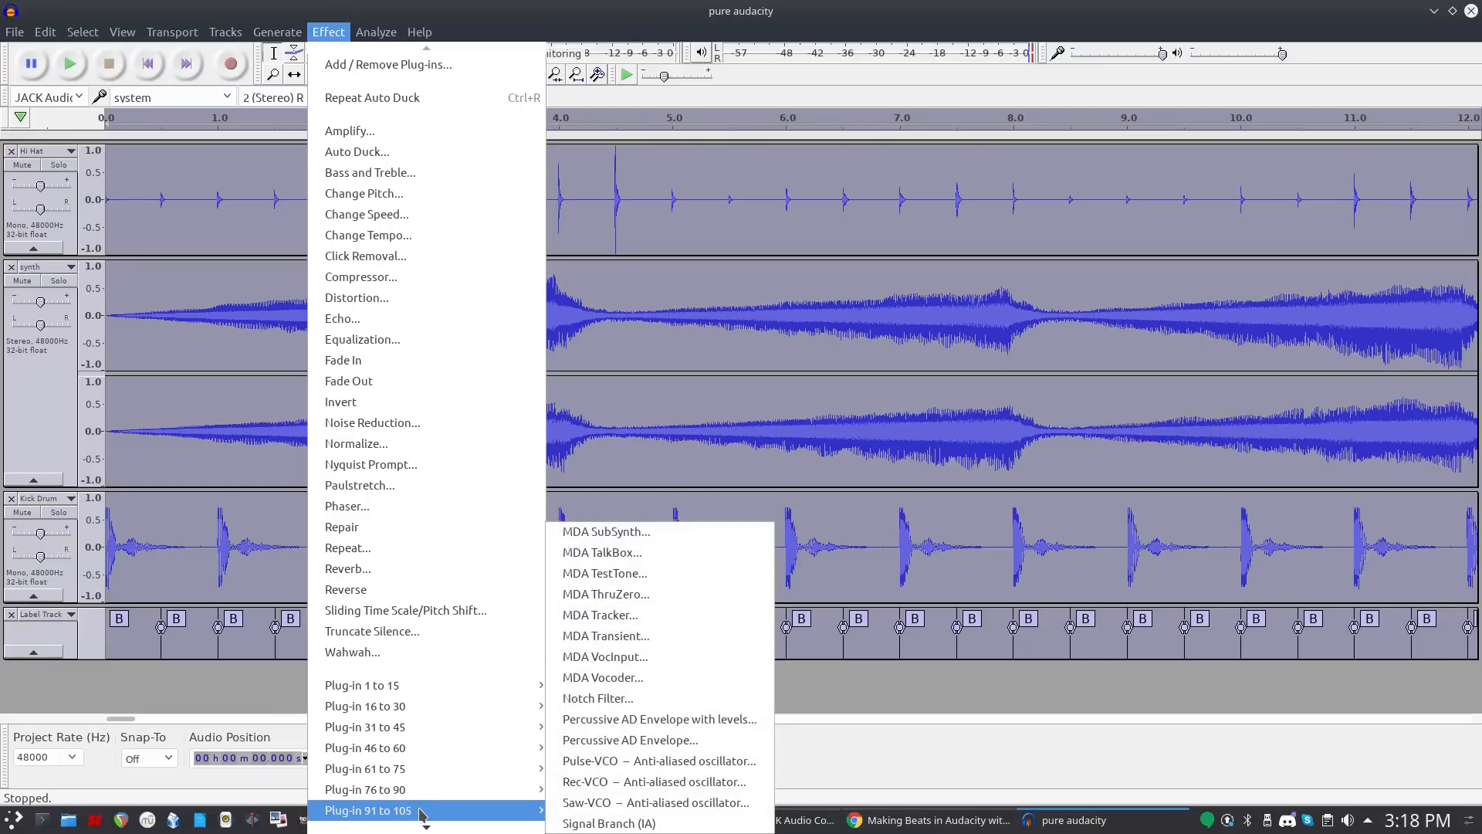
pyautogui.scroll(-3, 425, 823)
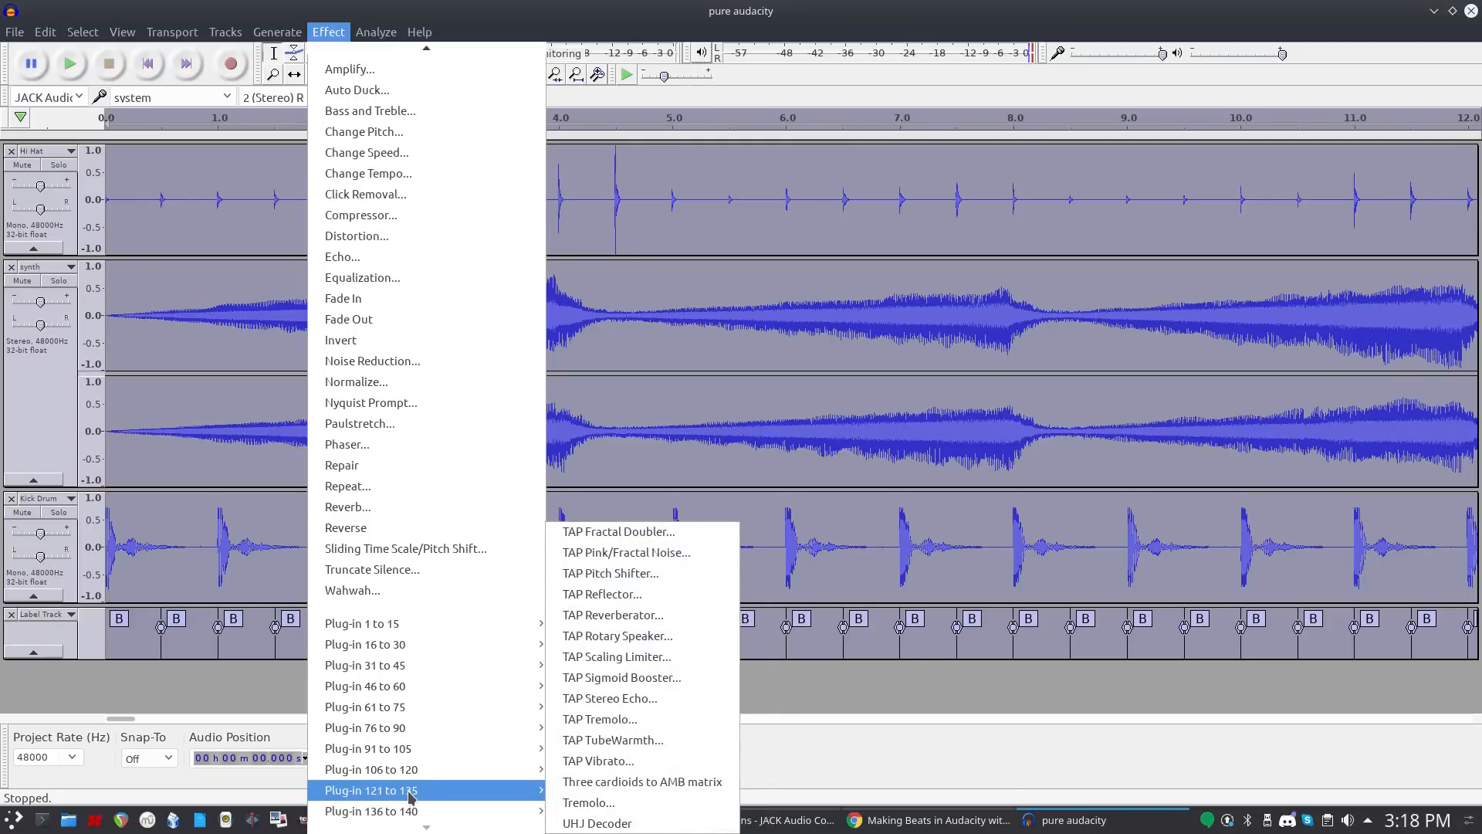
pyautogui.click(605, 532)
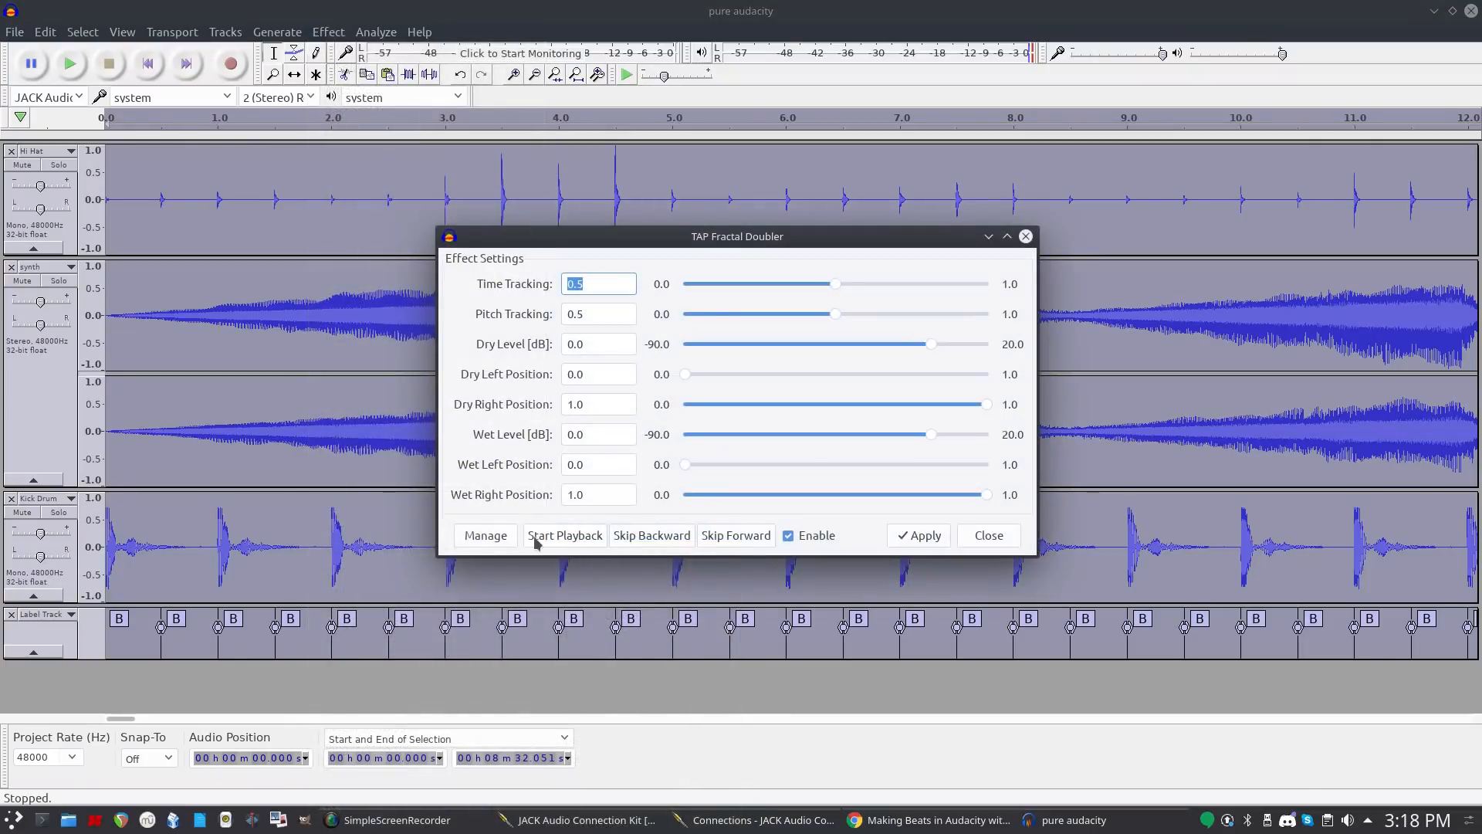
pyautogui.click(563, 535)
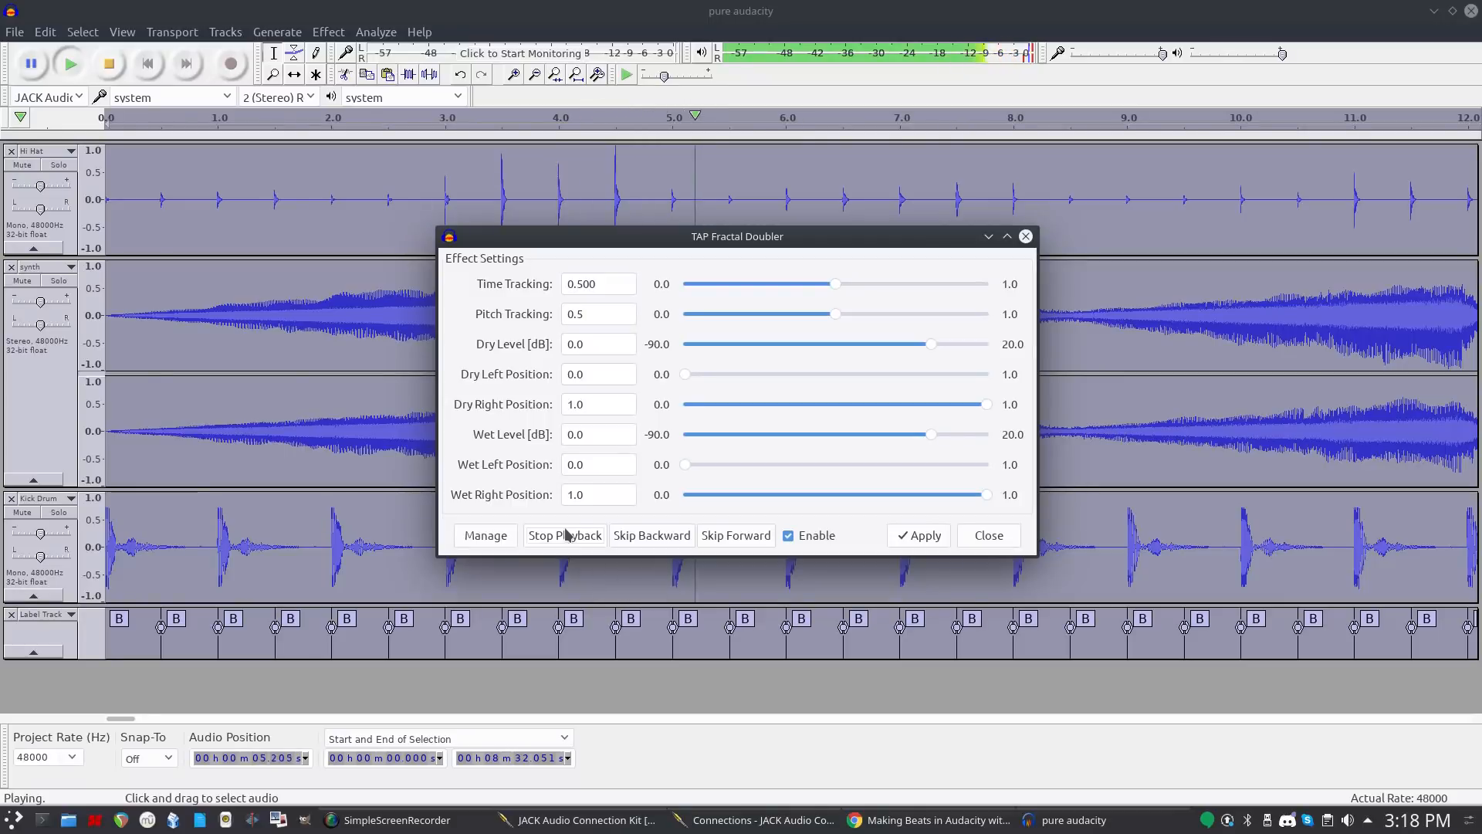
pyautogui.click(926, 537)
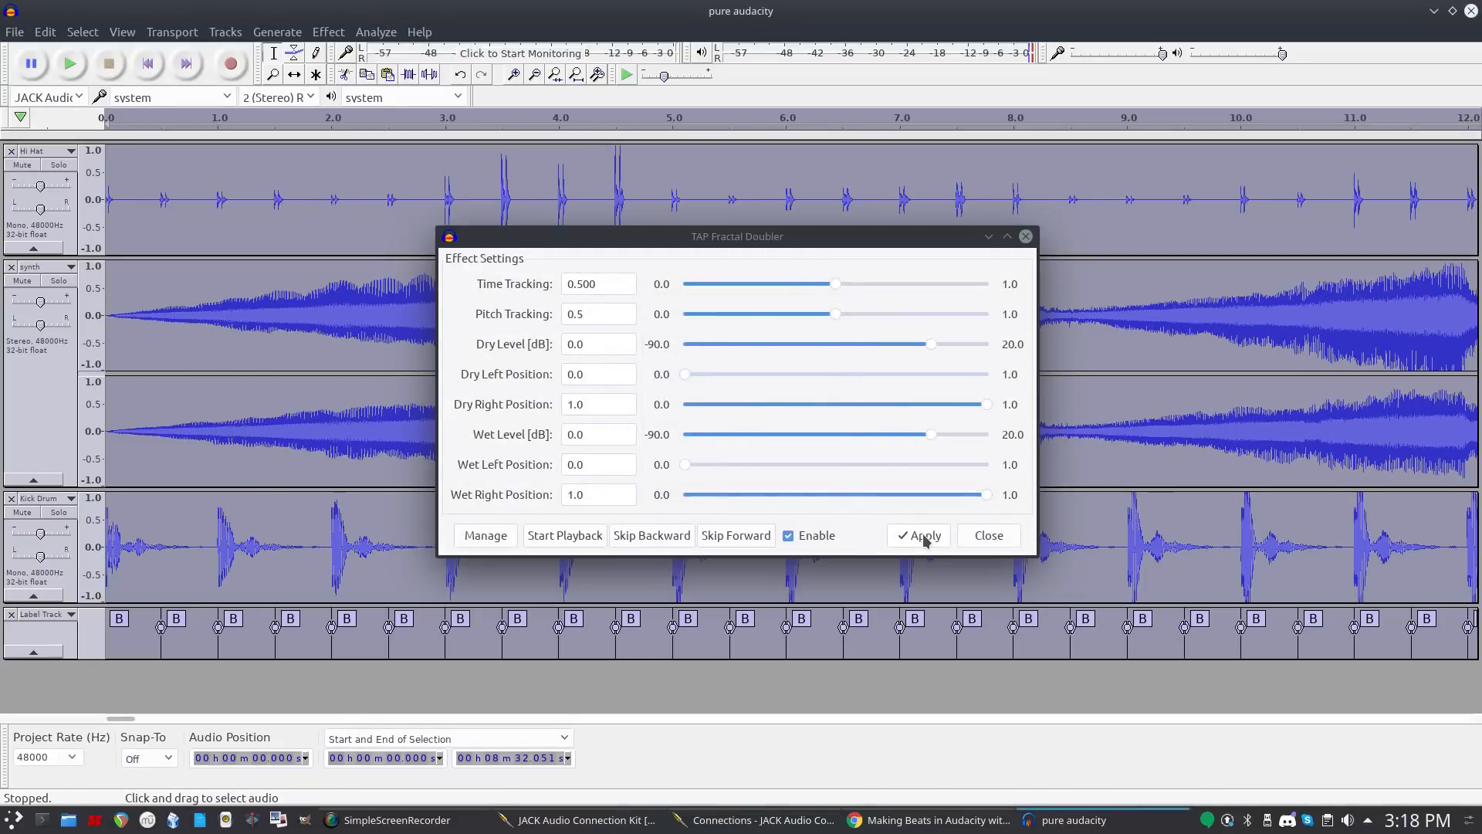
pyautogui.click(1025, 236)
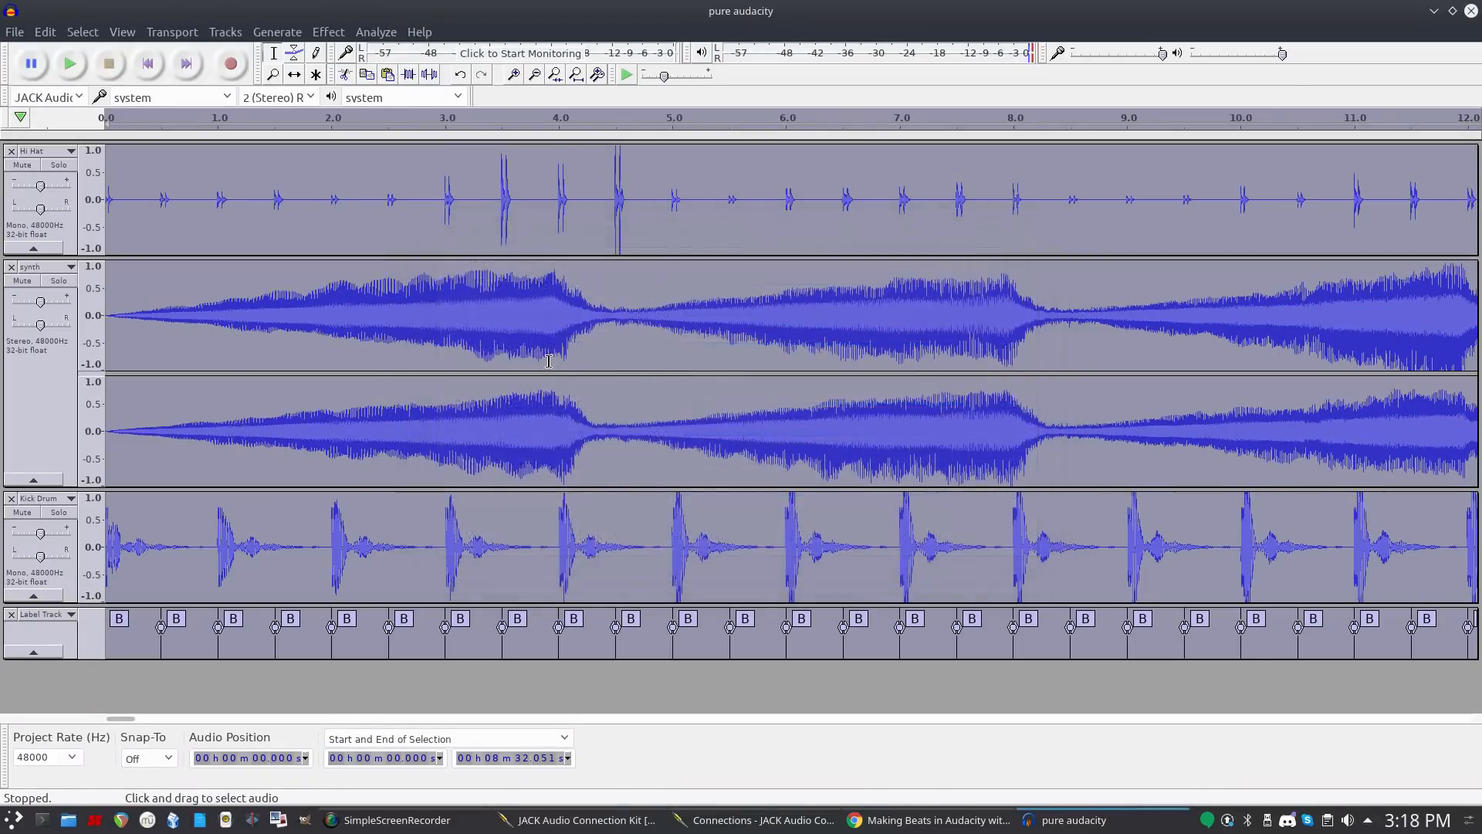
# Play the project and use the Mixer Board to lower the synth and kick drum gain moderately and the hi-hat gain slightly.
pyautogui.press('space')
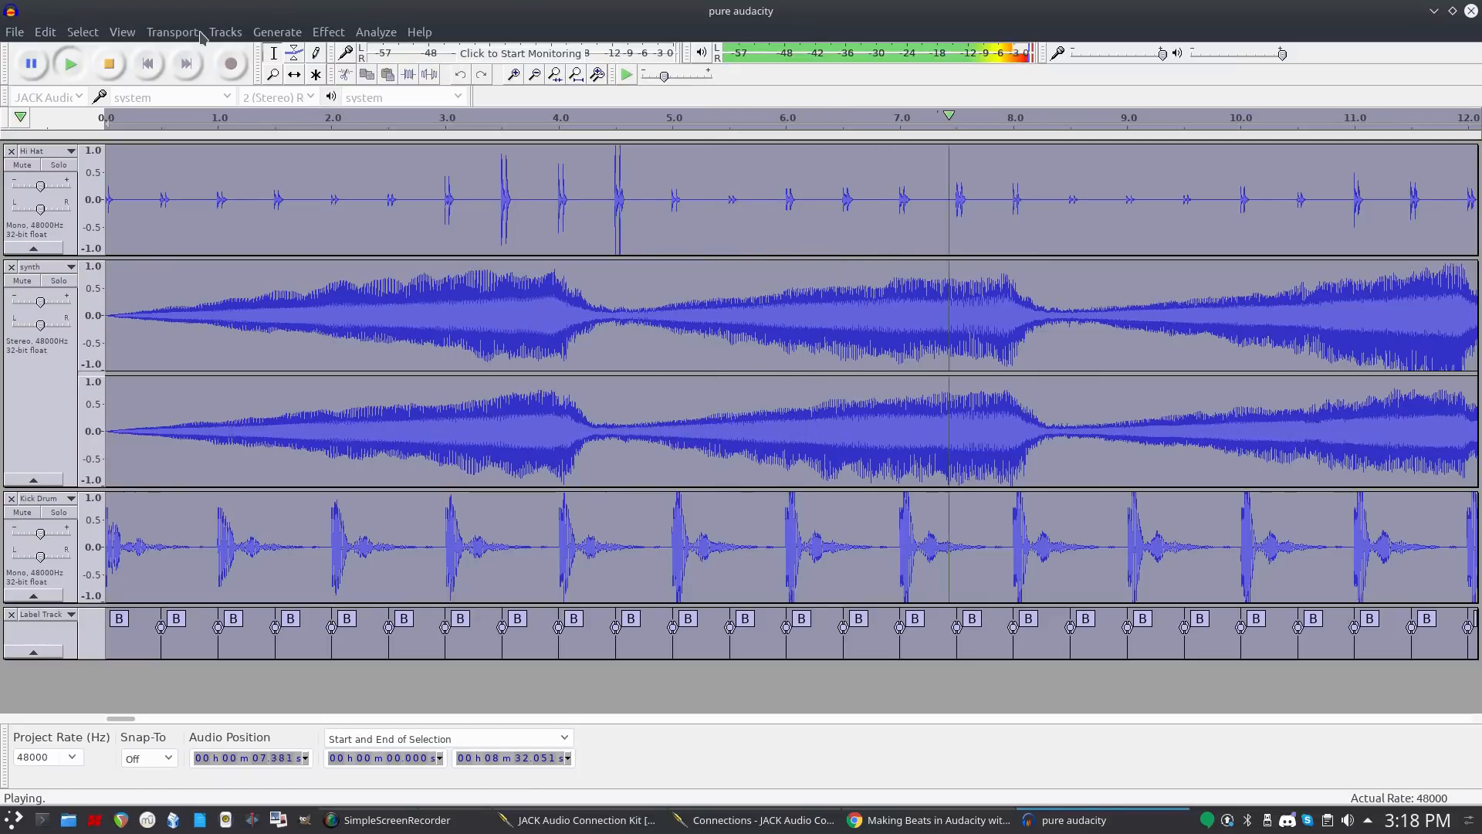
pyautogui.click(122, 32)
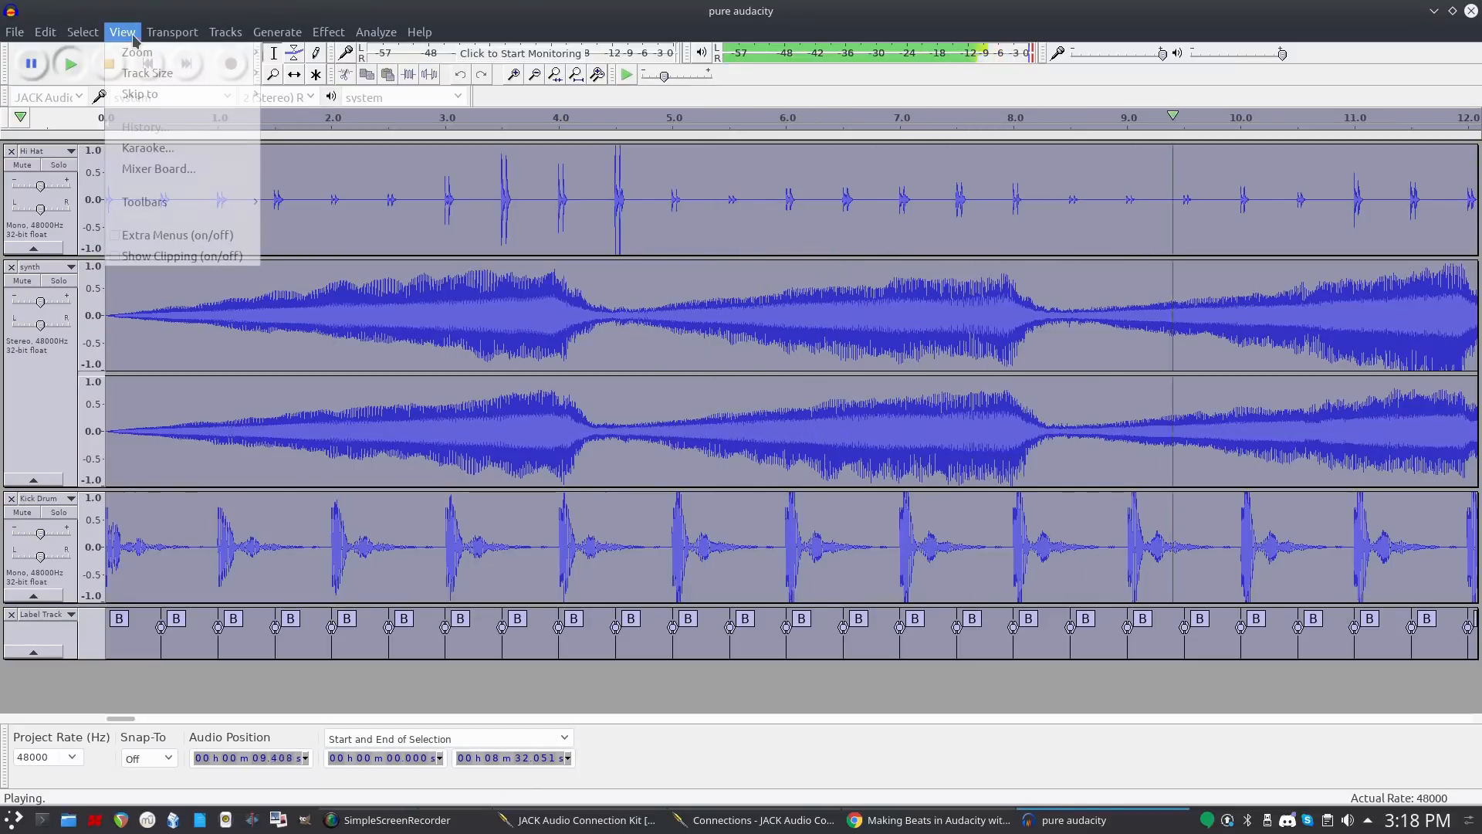
pyautogui.click(158, 168)
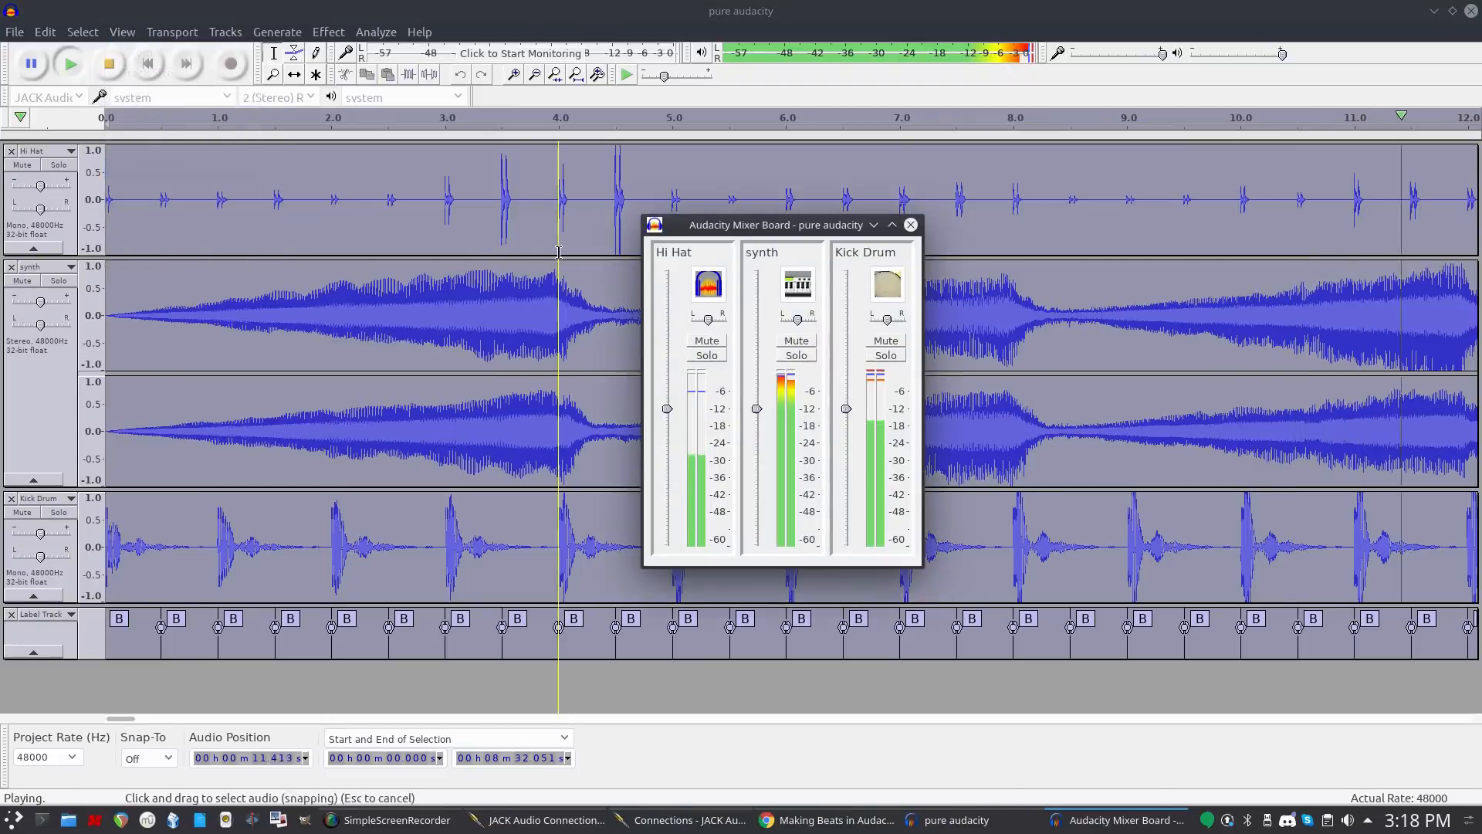
pyautogui.moveTo(756, 409); pyautogui.dragTo(754, 462)
pyautogui.moveTo(846, 410); pyautogui.dragTo(843, 445)
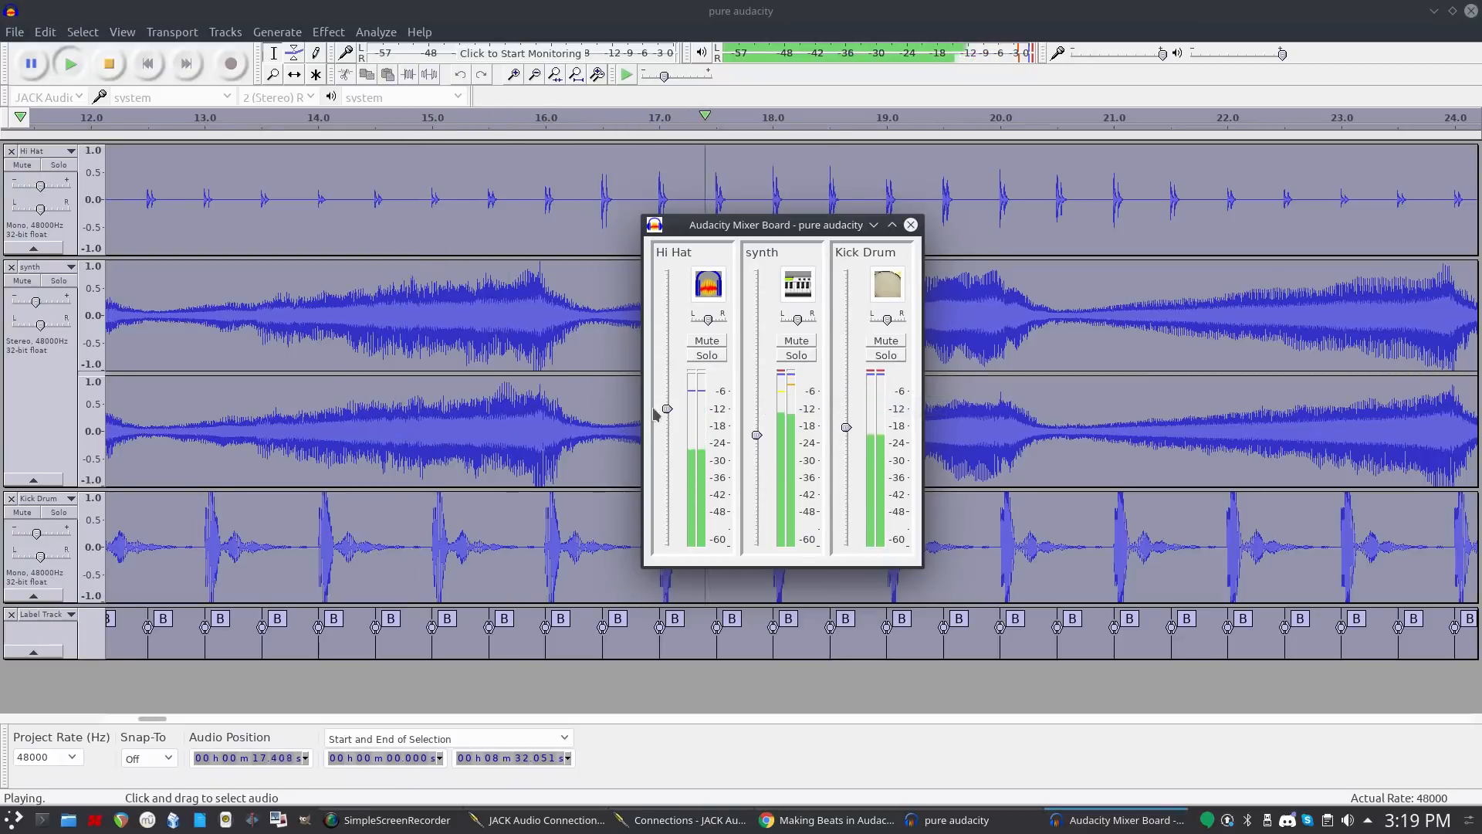
pyautogui.moveTo(668, 410); pyautogui.dragTo(669, 416)
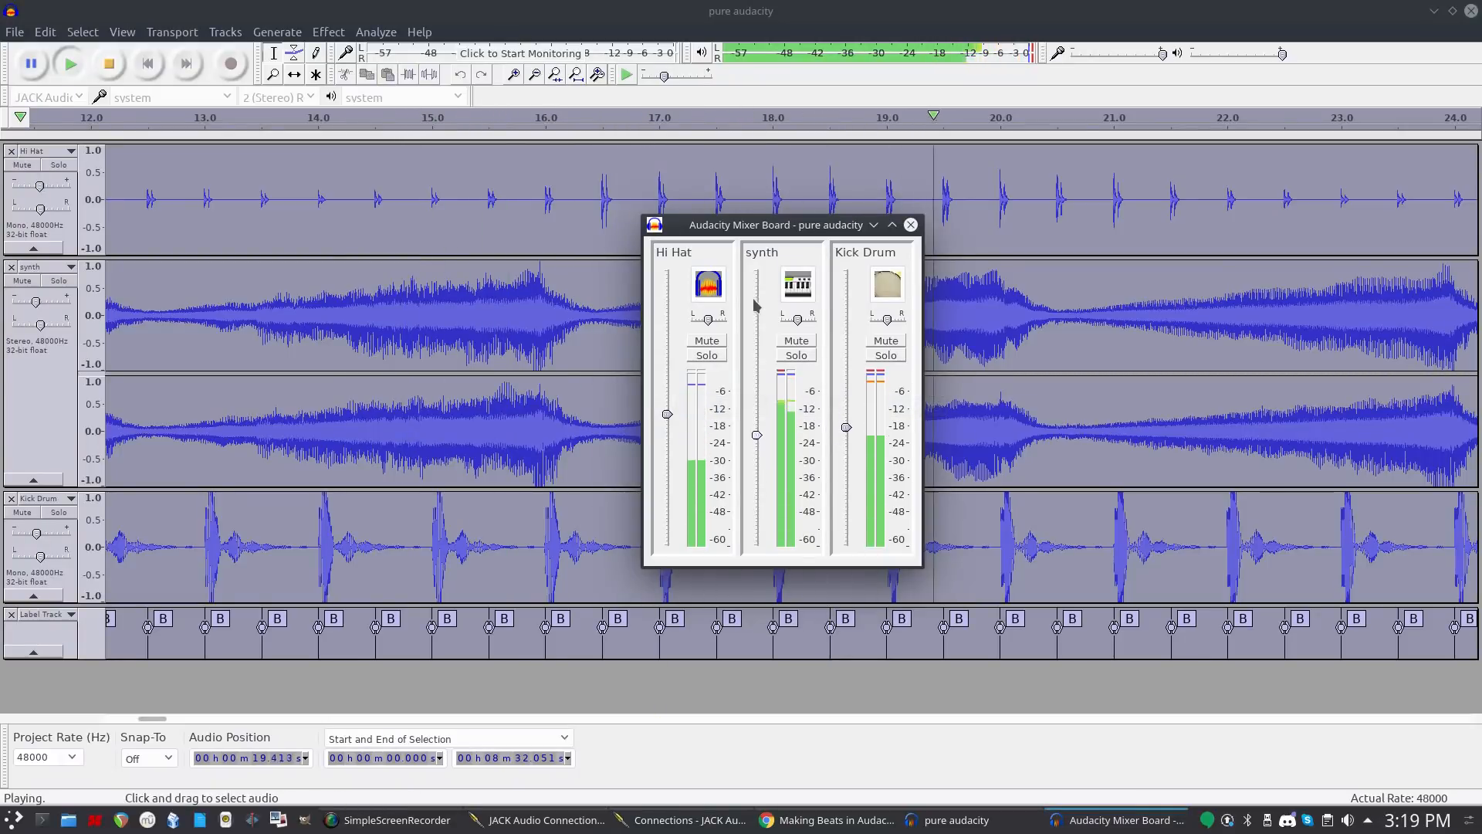
# Pan the hi-hat slightly left and the synth 14% right, then close the Mixer Board and stop playback.
pyautogui.moveTo(711, 322); pyautogui.dragTo(704, 323)
pyautogui.moveTo(798, 318); pyautogui.dragTo(800, 323)
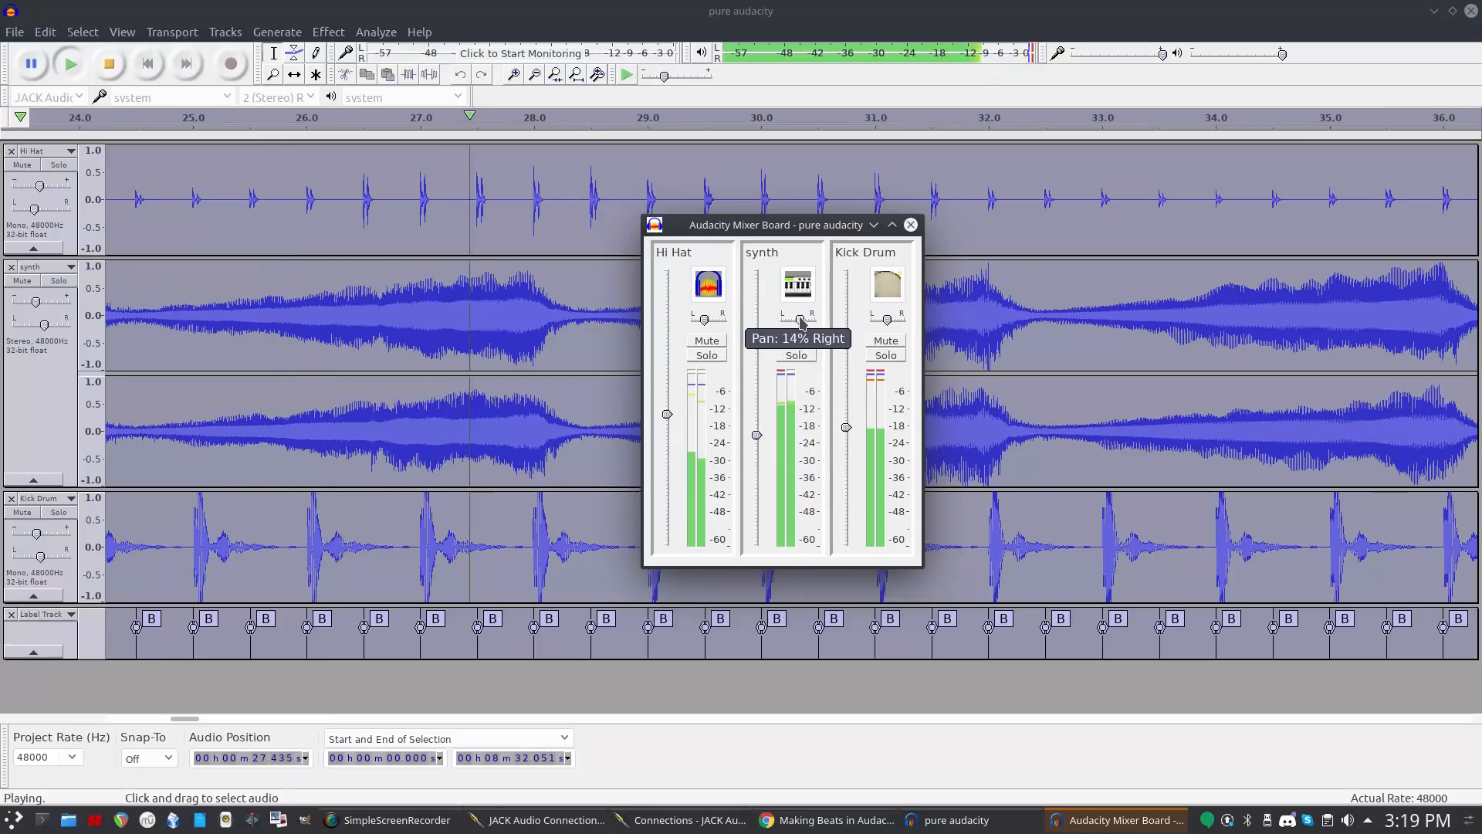
pyautogui.click(911, 225)
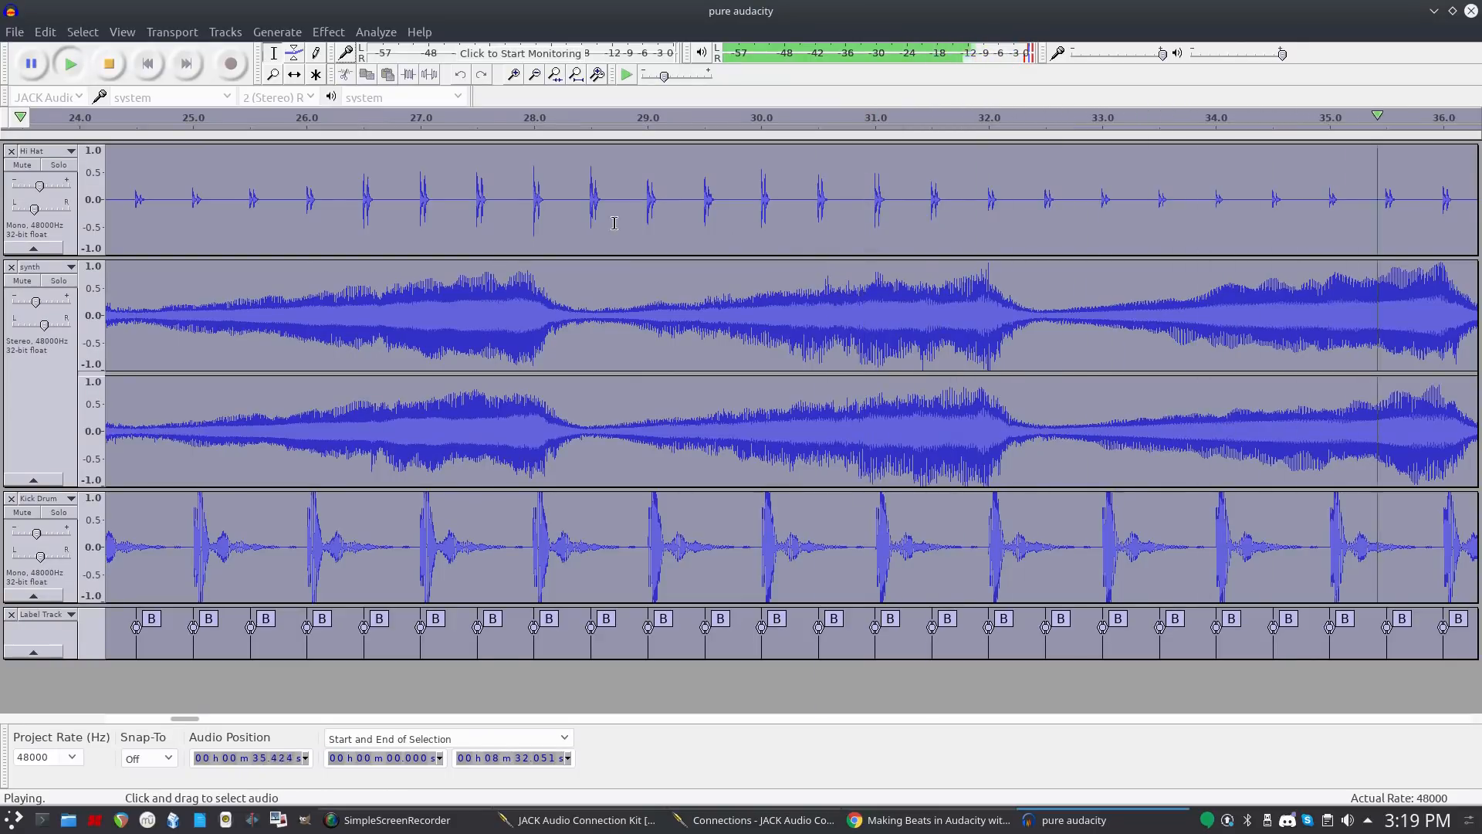
pyautogui.click(110, 65)
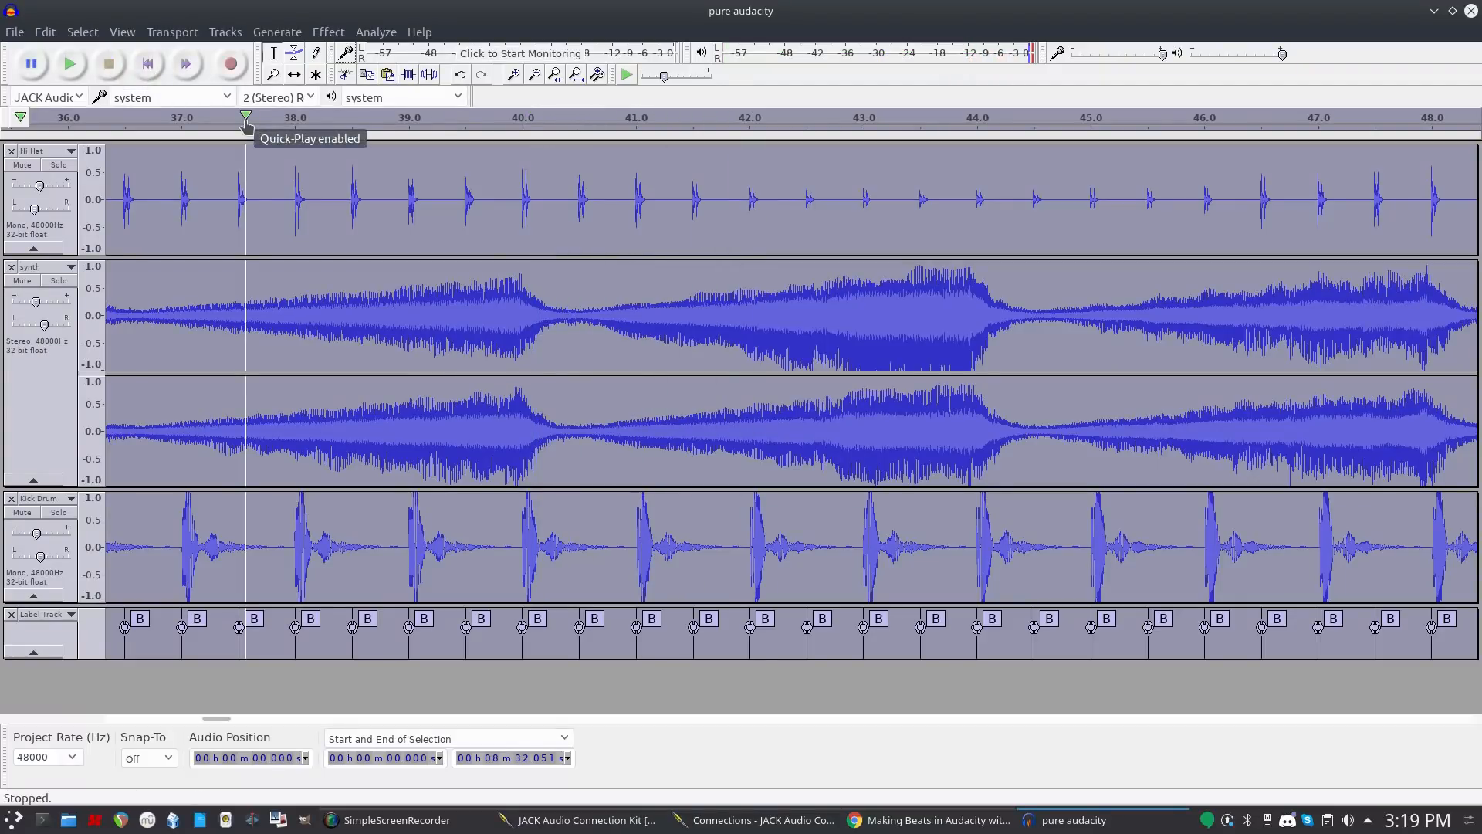
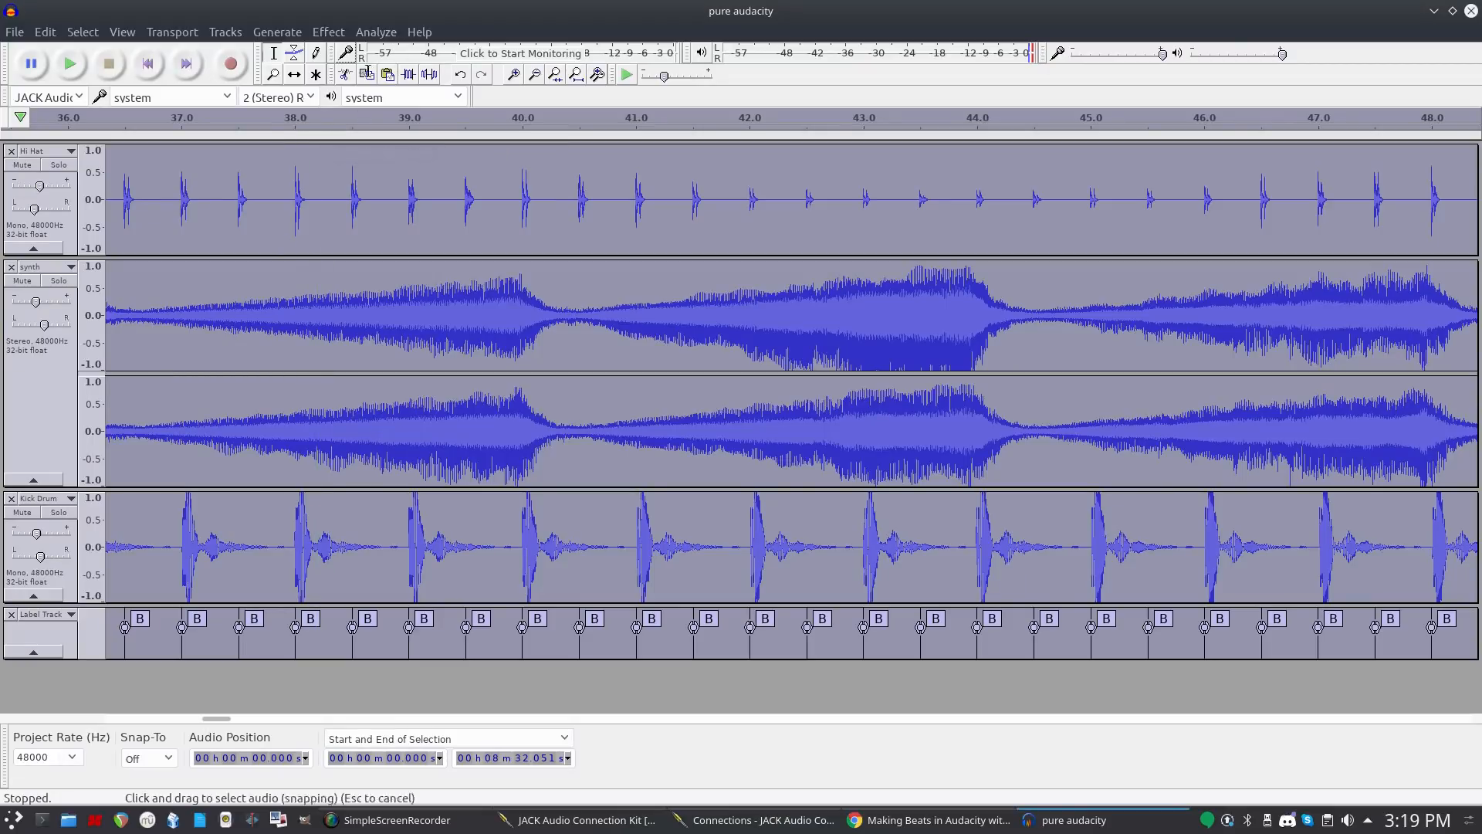
pyautogui.click(328, 32)
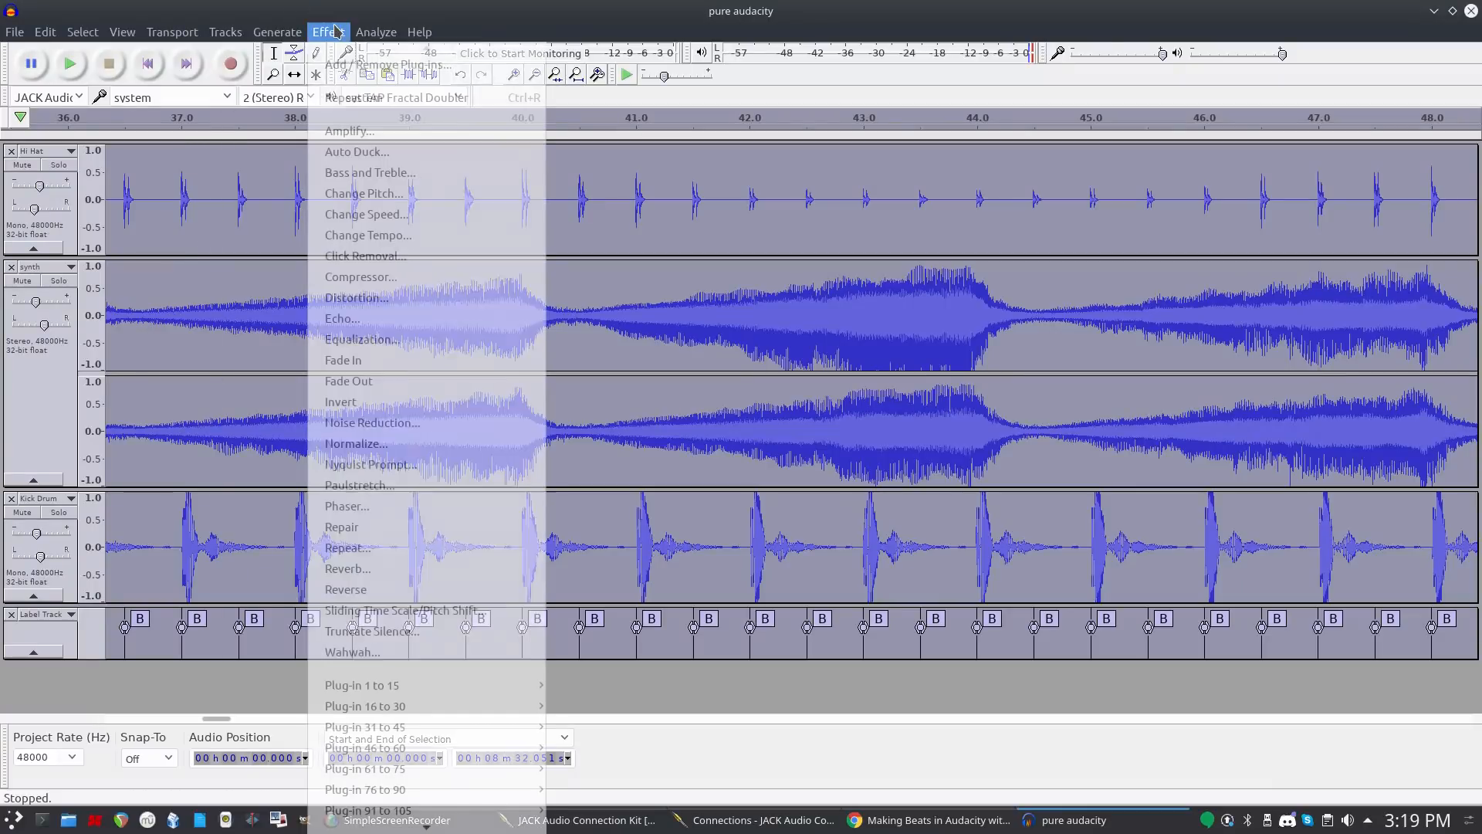
pyautogui.moveTo(376, 32)
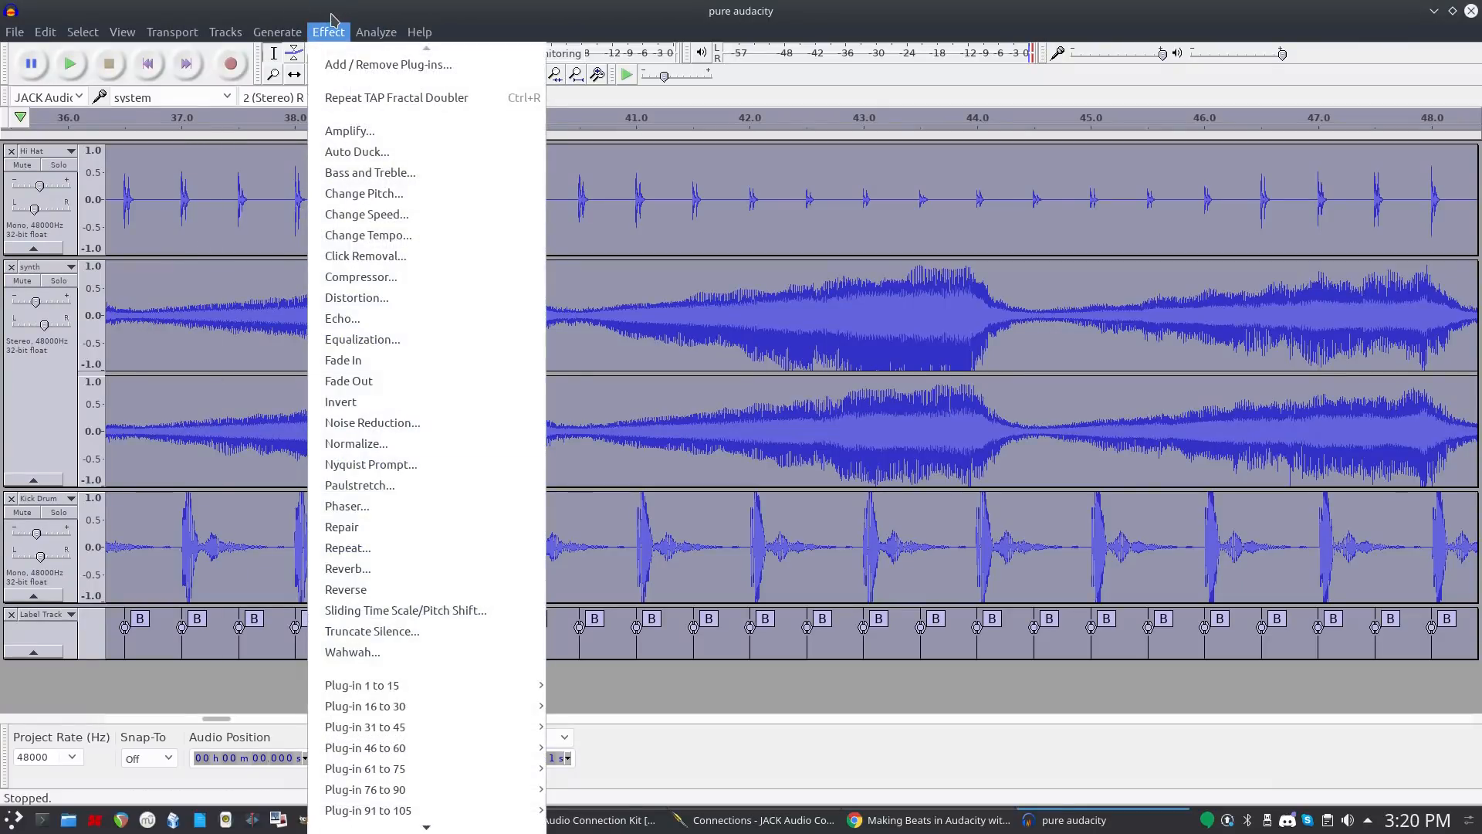
pyautogui.click(331, 14)
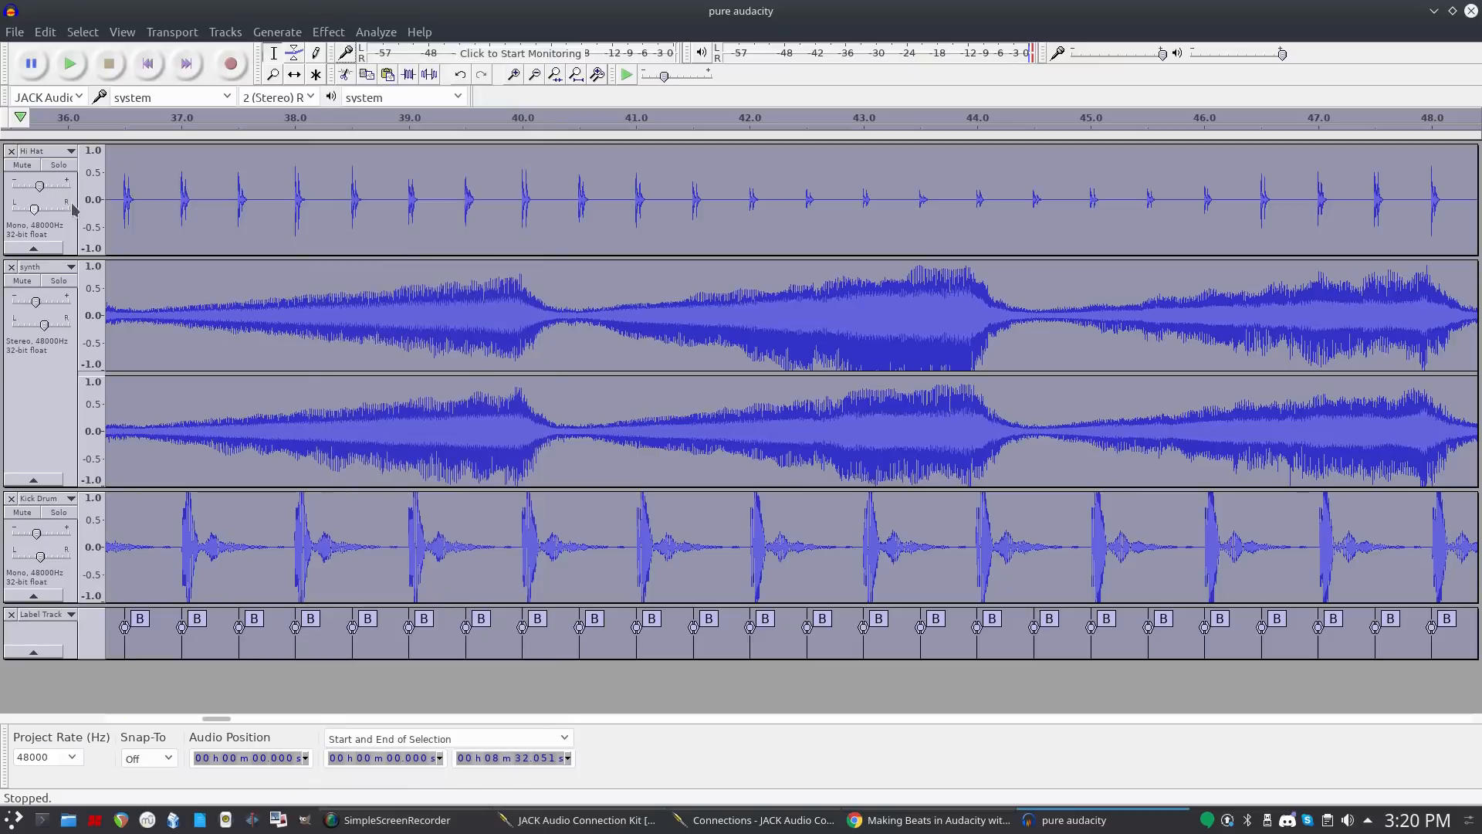
# Open the MDA Delay effect for the whole Hi Hat track and start previewing it with its default settings.
pyautogui.click(68, 238)
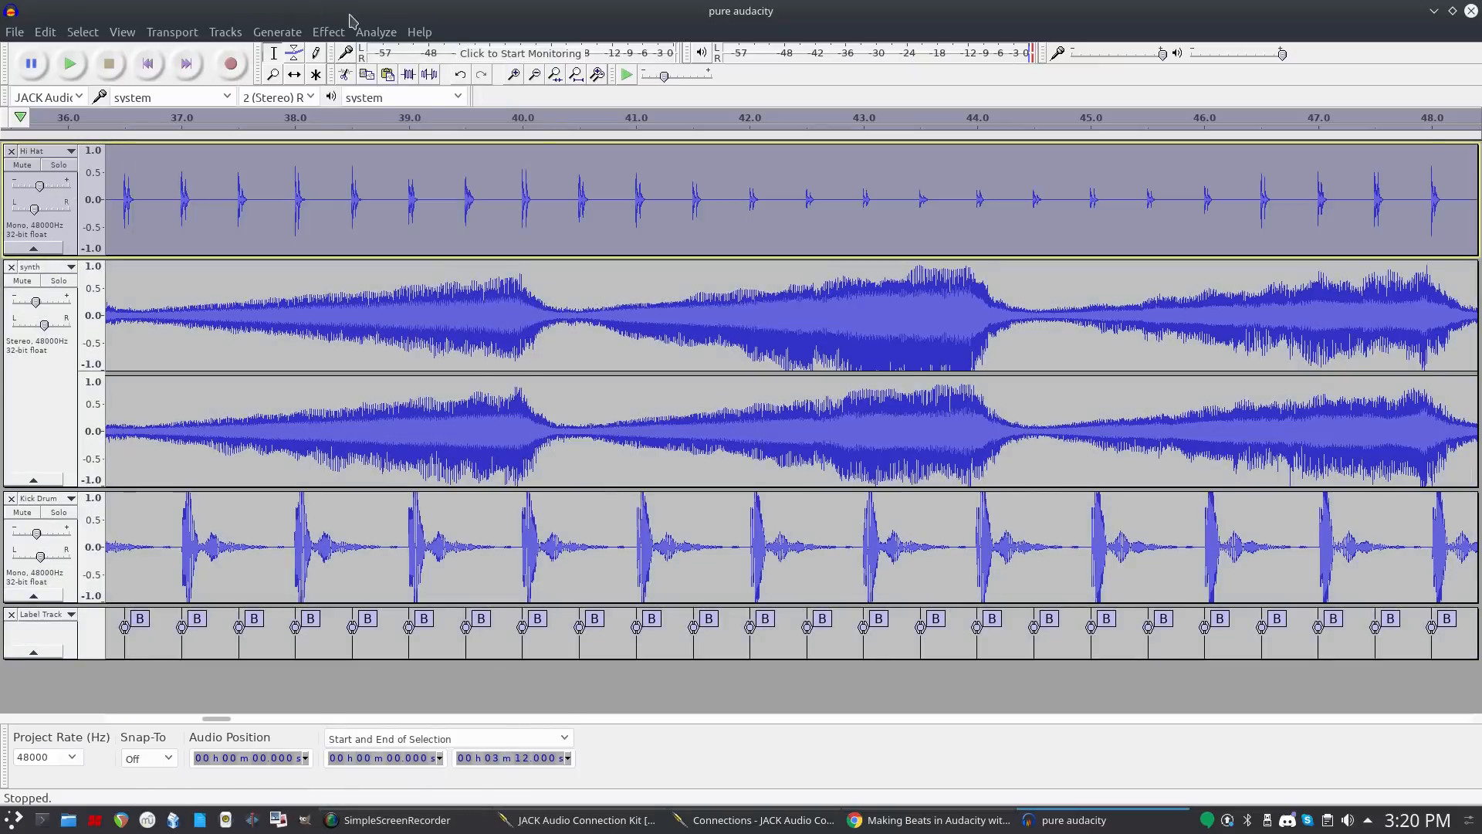
pyautogui.click(329, 32)
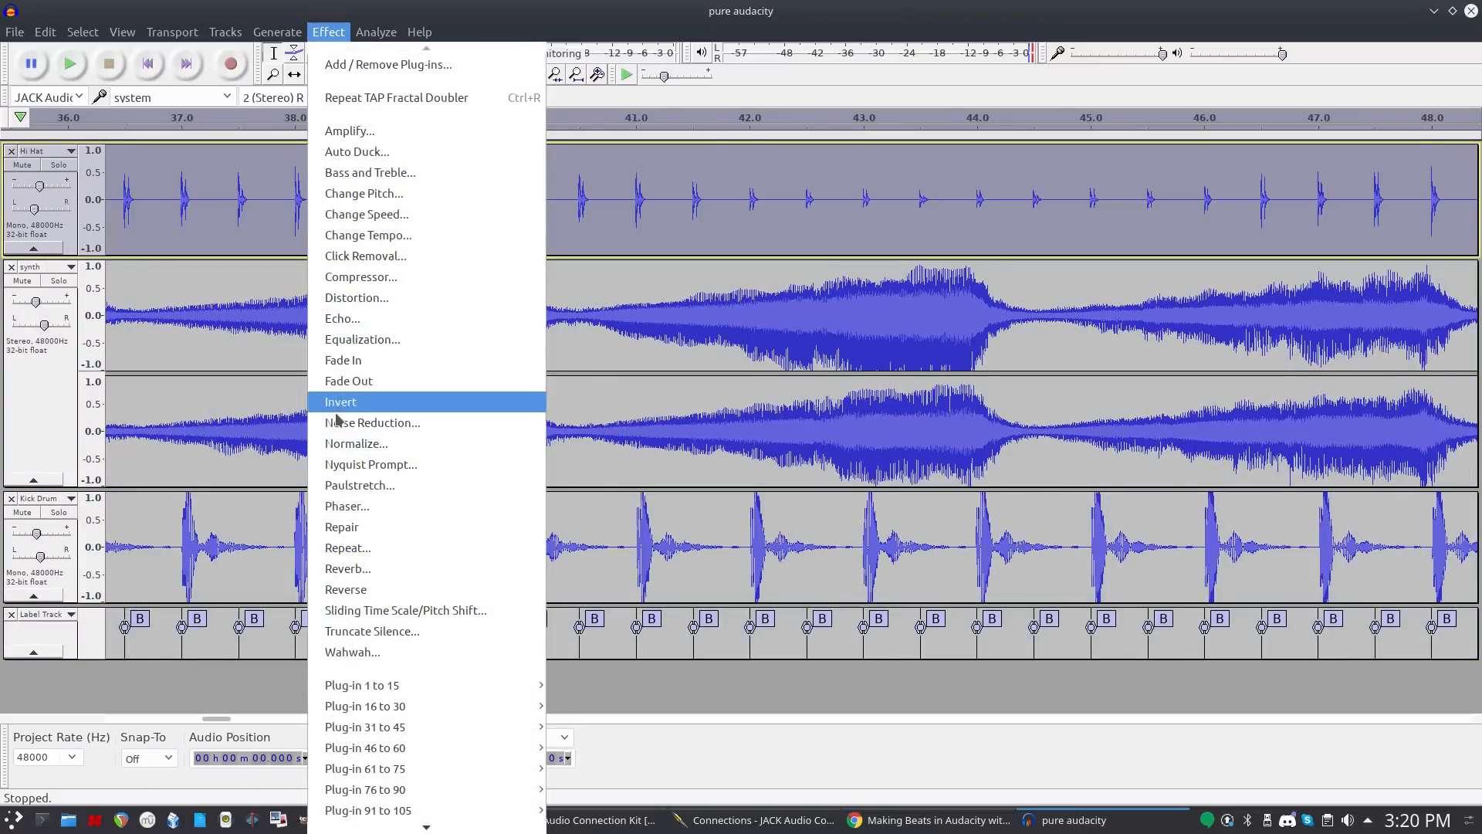
pyautogui.moveTo(373, 730)
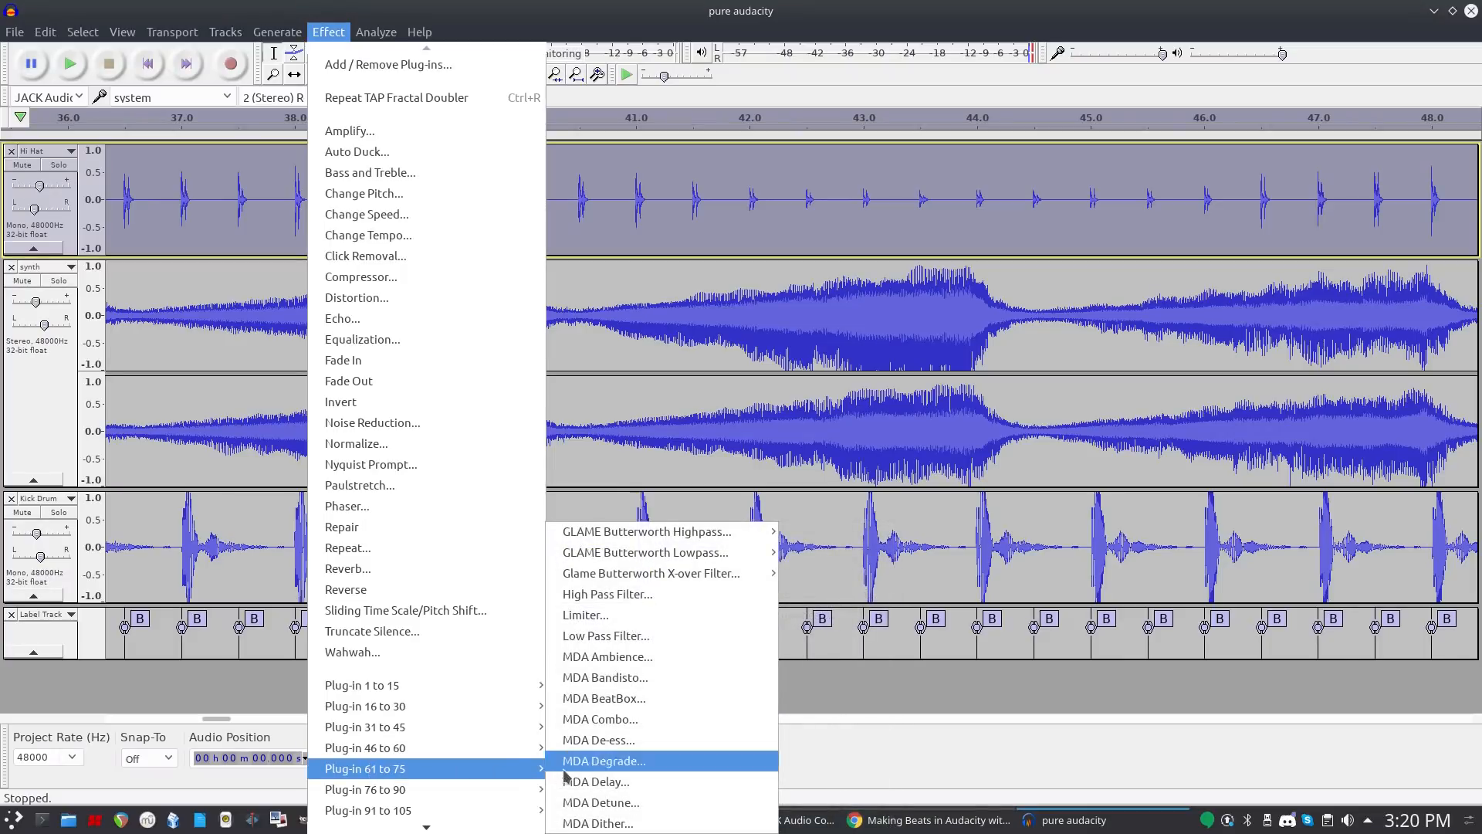
pyautogui.click(593, 781)
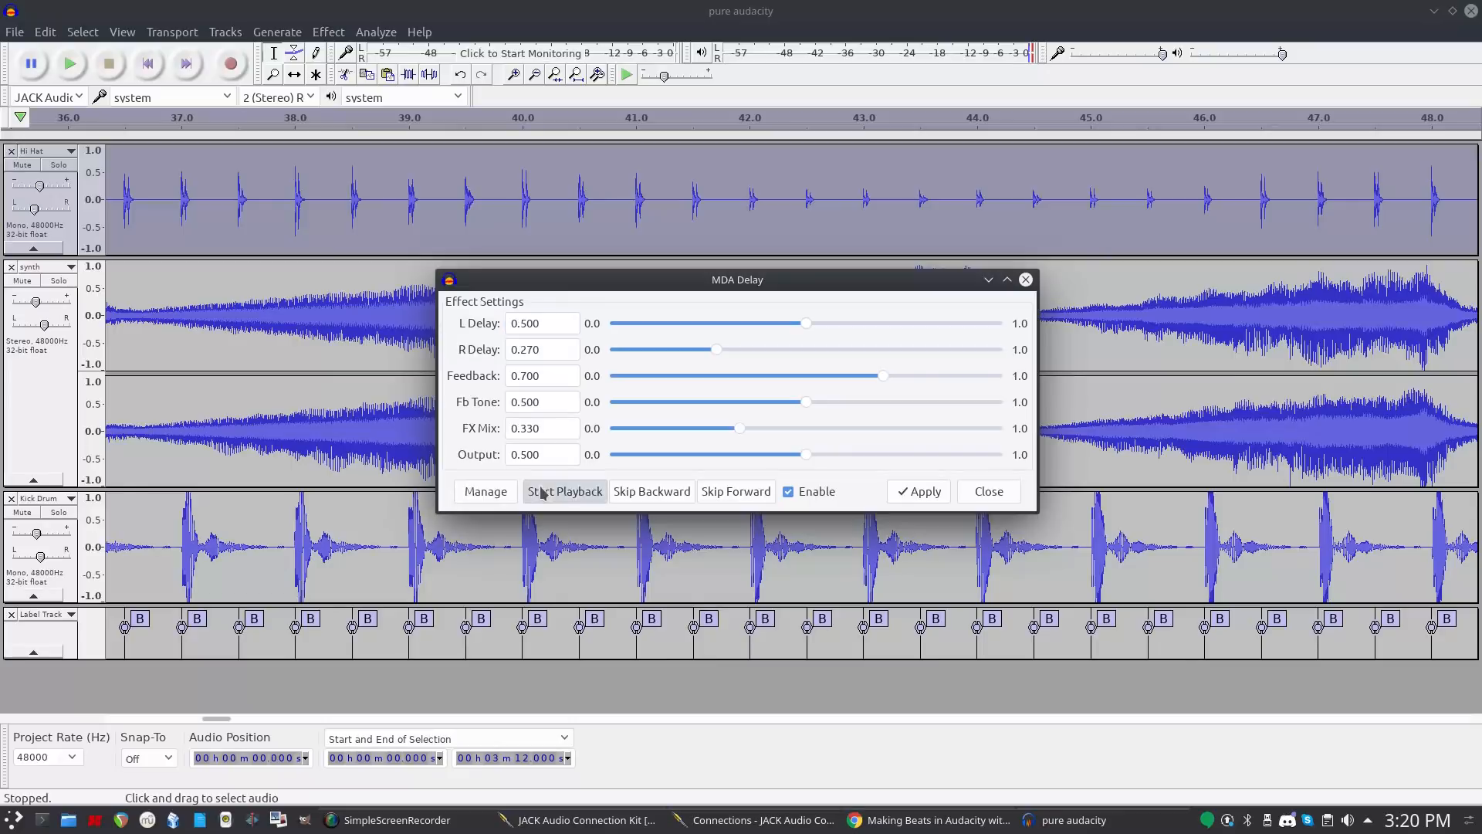
pyautogui.click(542, 492)
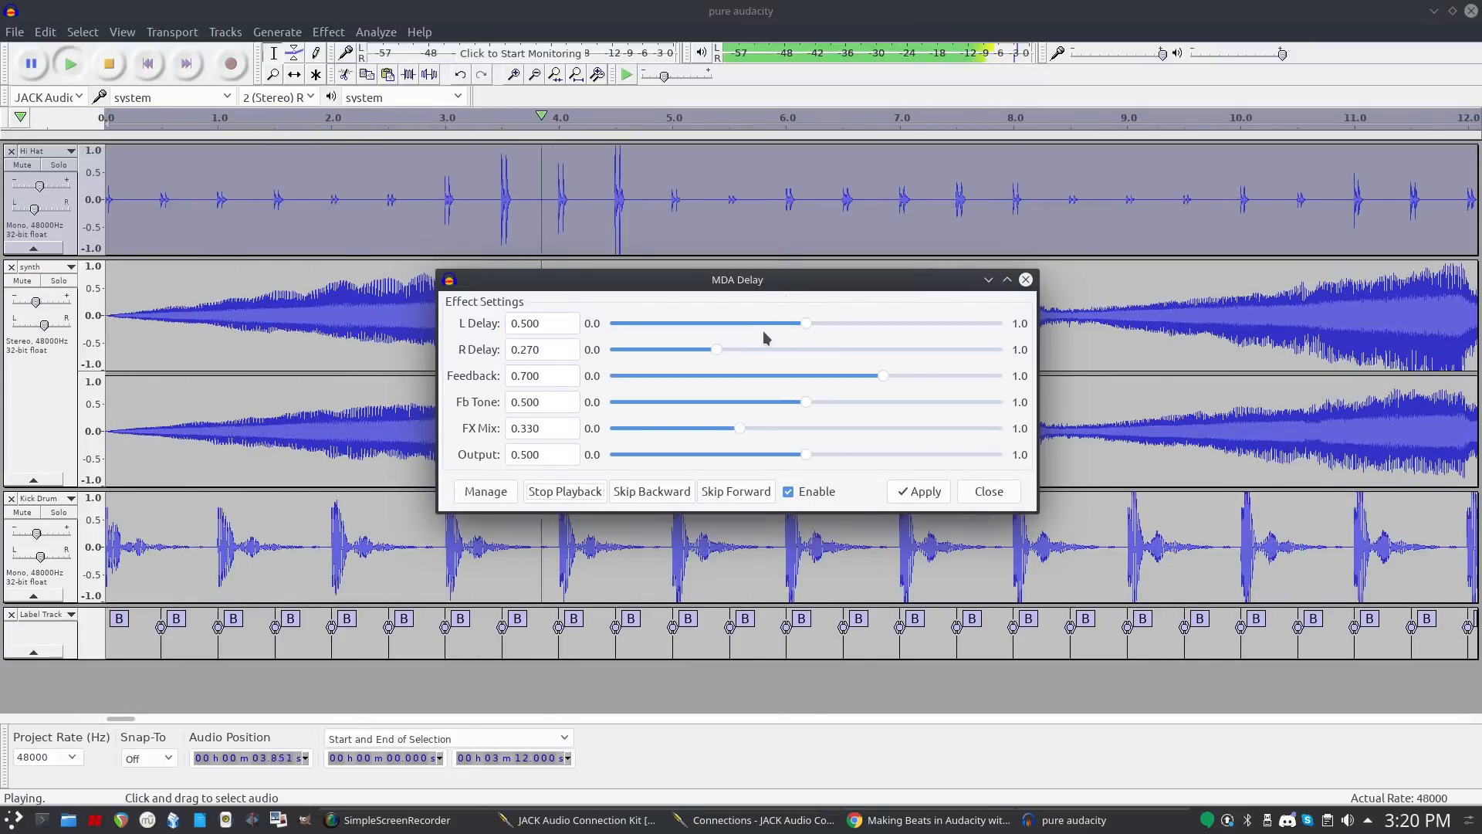
# Tune the previewed MDA Delay to L Delay 0.688, Feedback 0.817, Fb Tone 0.371 and FX Mix 0.524.
pyautogui.moveTo(883, 376); pyautogui.dragTo(915, 383)
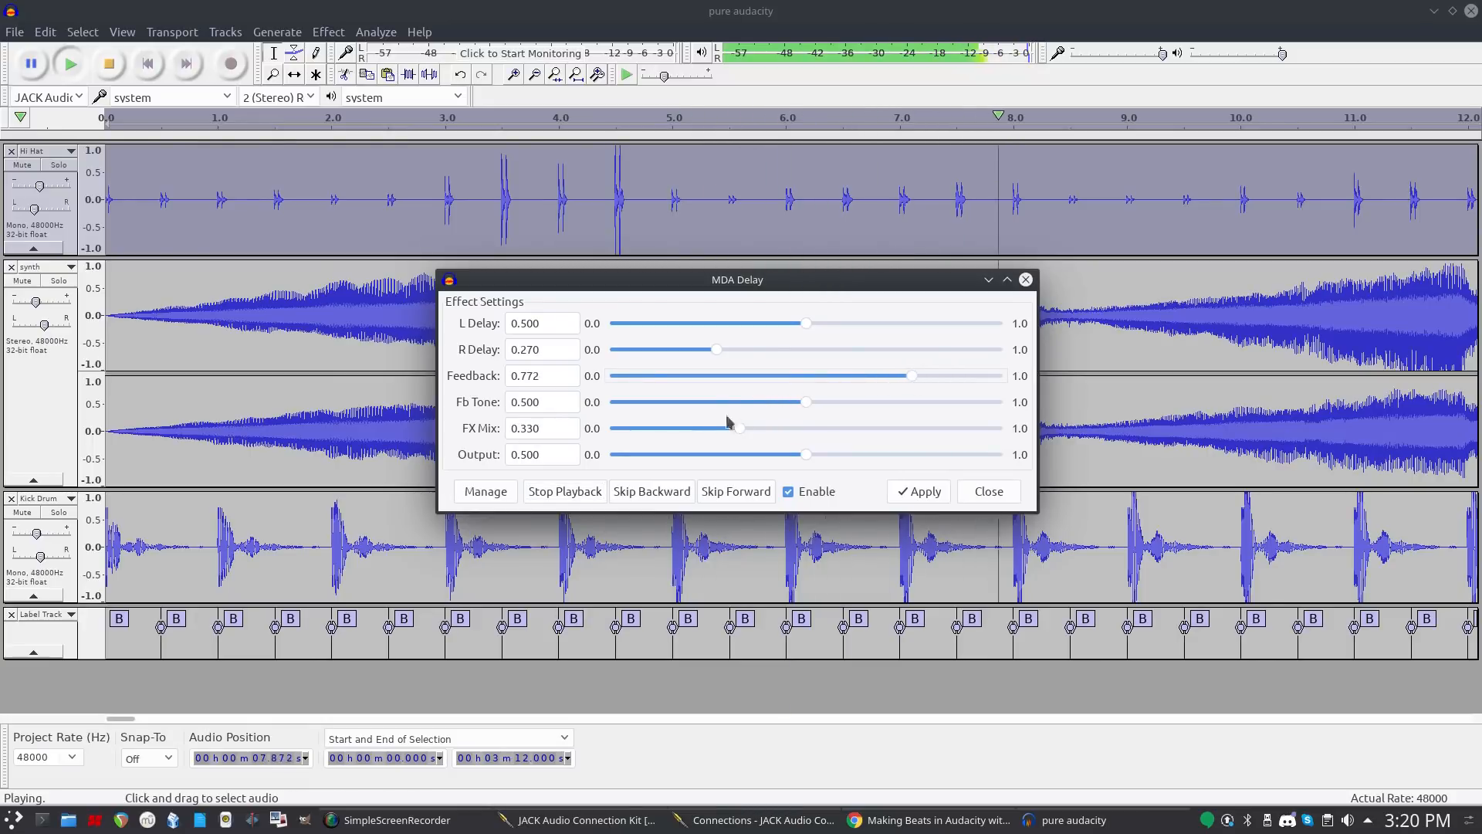
pyautogui.moveTo(806, 325); pyautogui.dragTo(791, 329)
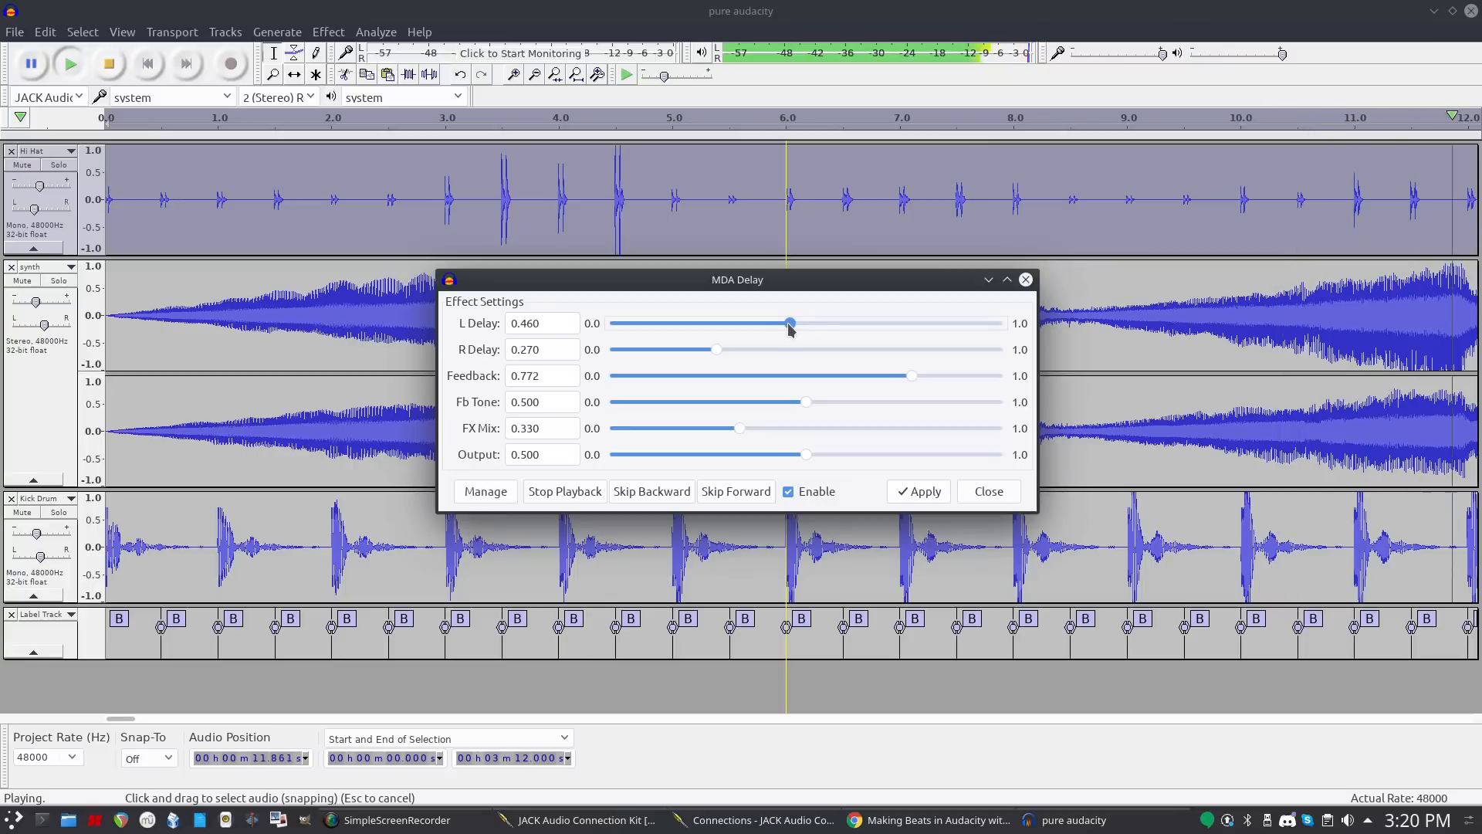
pyautogui.moveTo(790, 329); pyautogui.dragTo(863, 328)
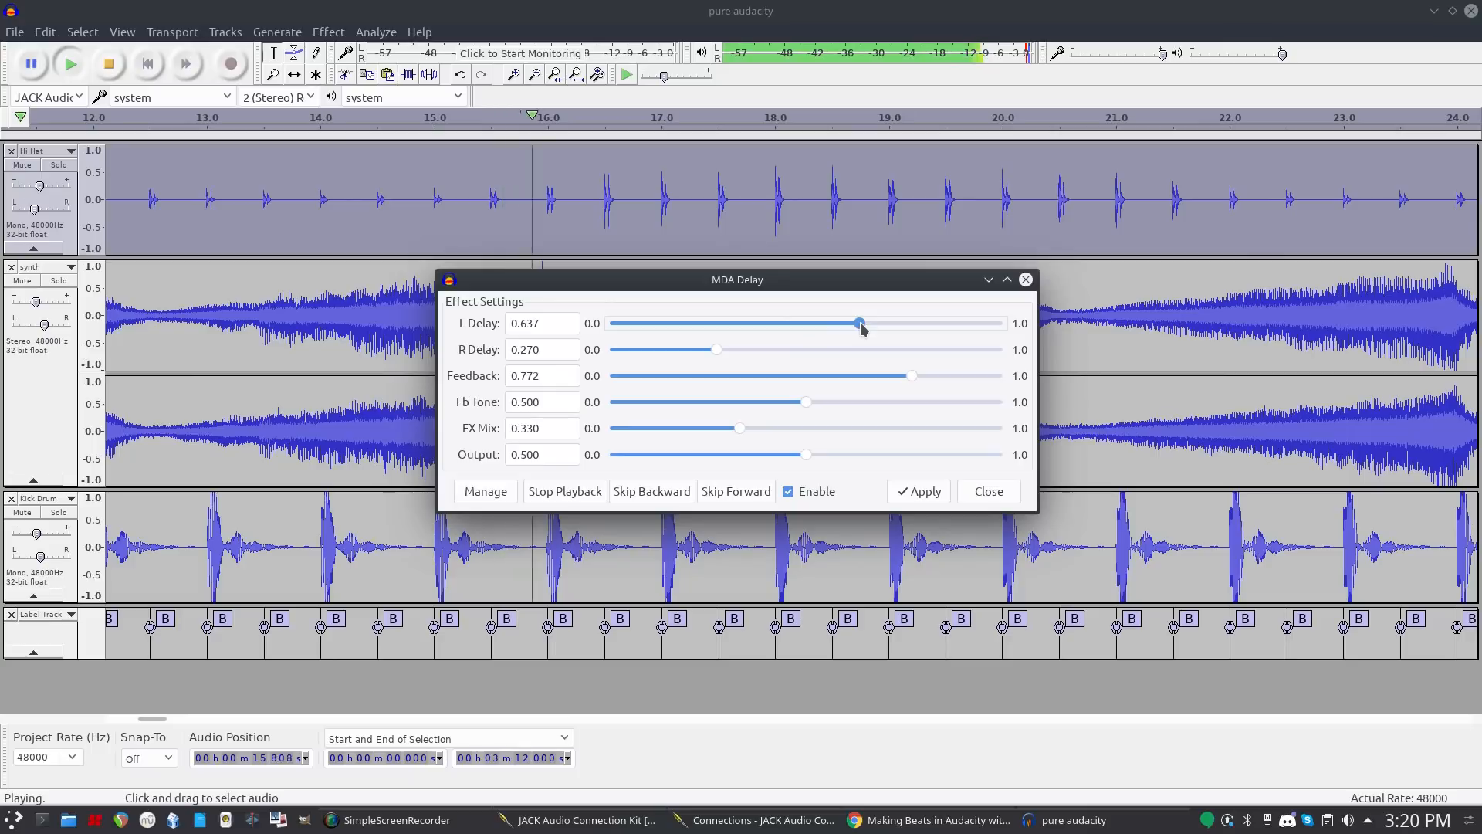
pyautogui.moveTo(862, 329); pyautogui.dragTo(874, 332)
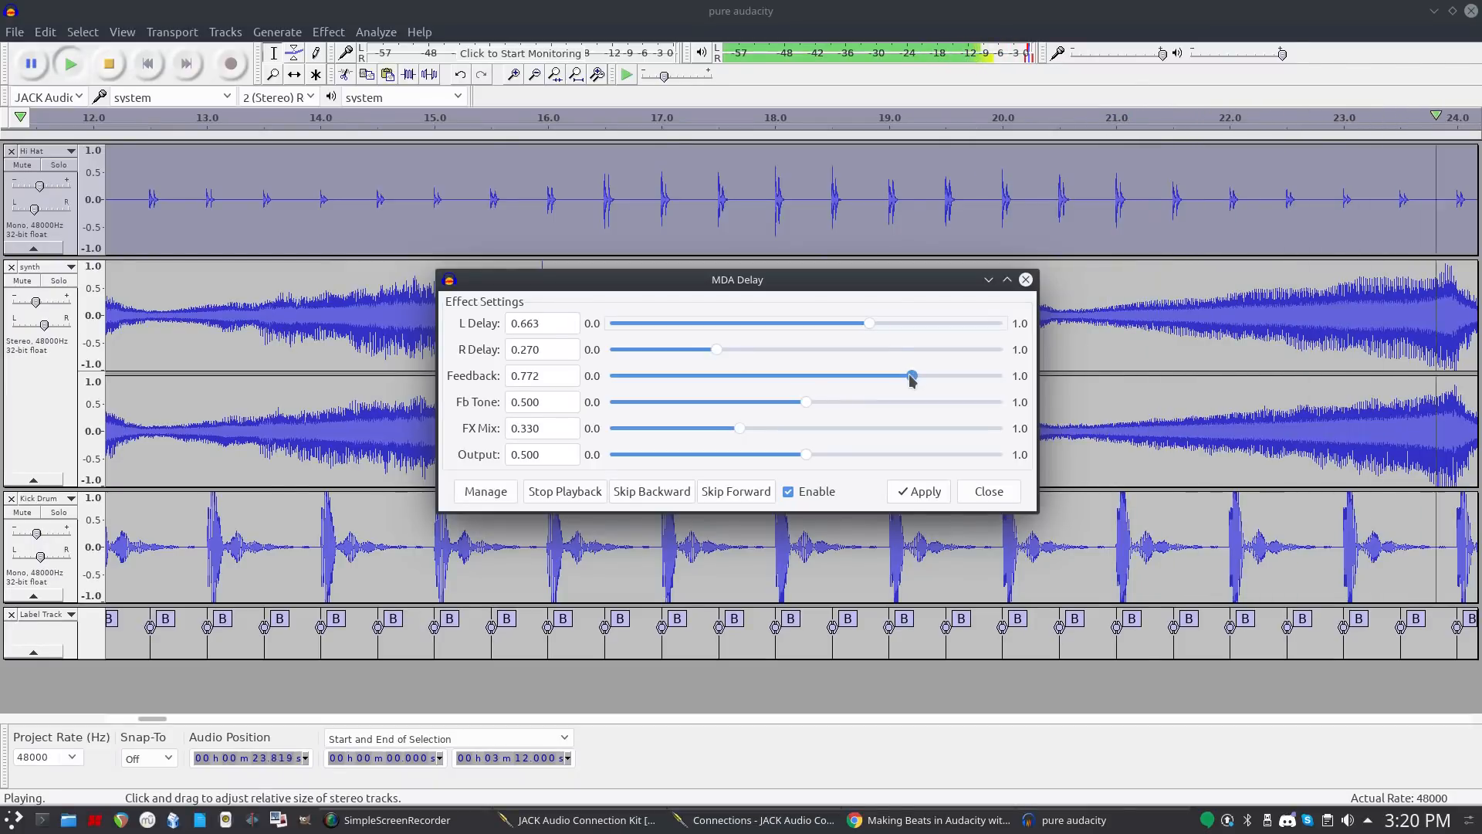
pyautogui.moveTo(913, 377); pyautogui.dragTo(931, 380)
pyautogui.moveTo(869, 325); pyautogui.dragTo(880, 331)
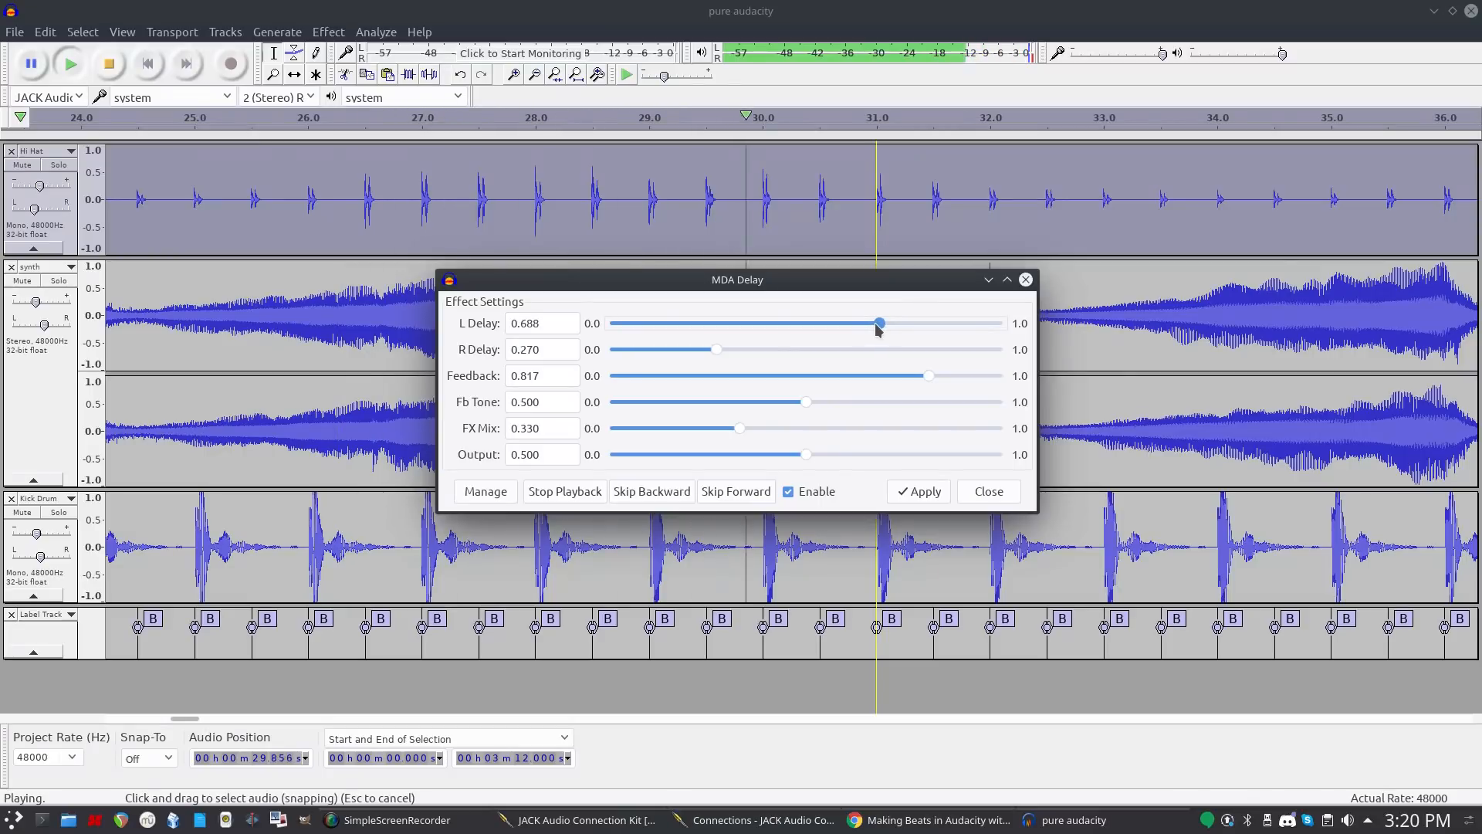
pyautogui.moveTo(806, 404); pyautogui.dragTo(817, 433)
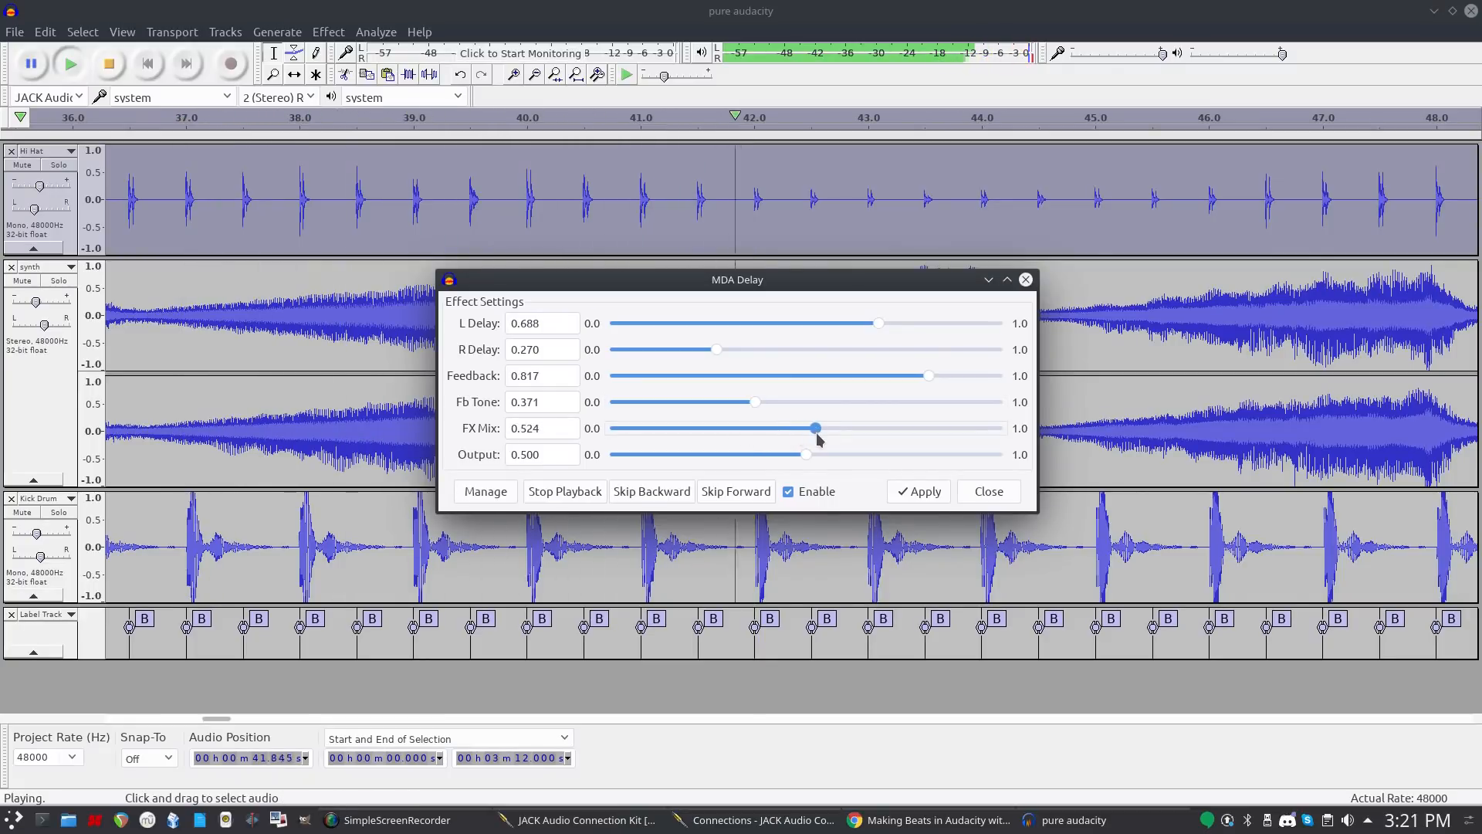
# Apply the MDA Delay to the hi-hat, close the effect and audition the project from about 38.5 s.
pyautogui.click(916, 492)
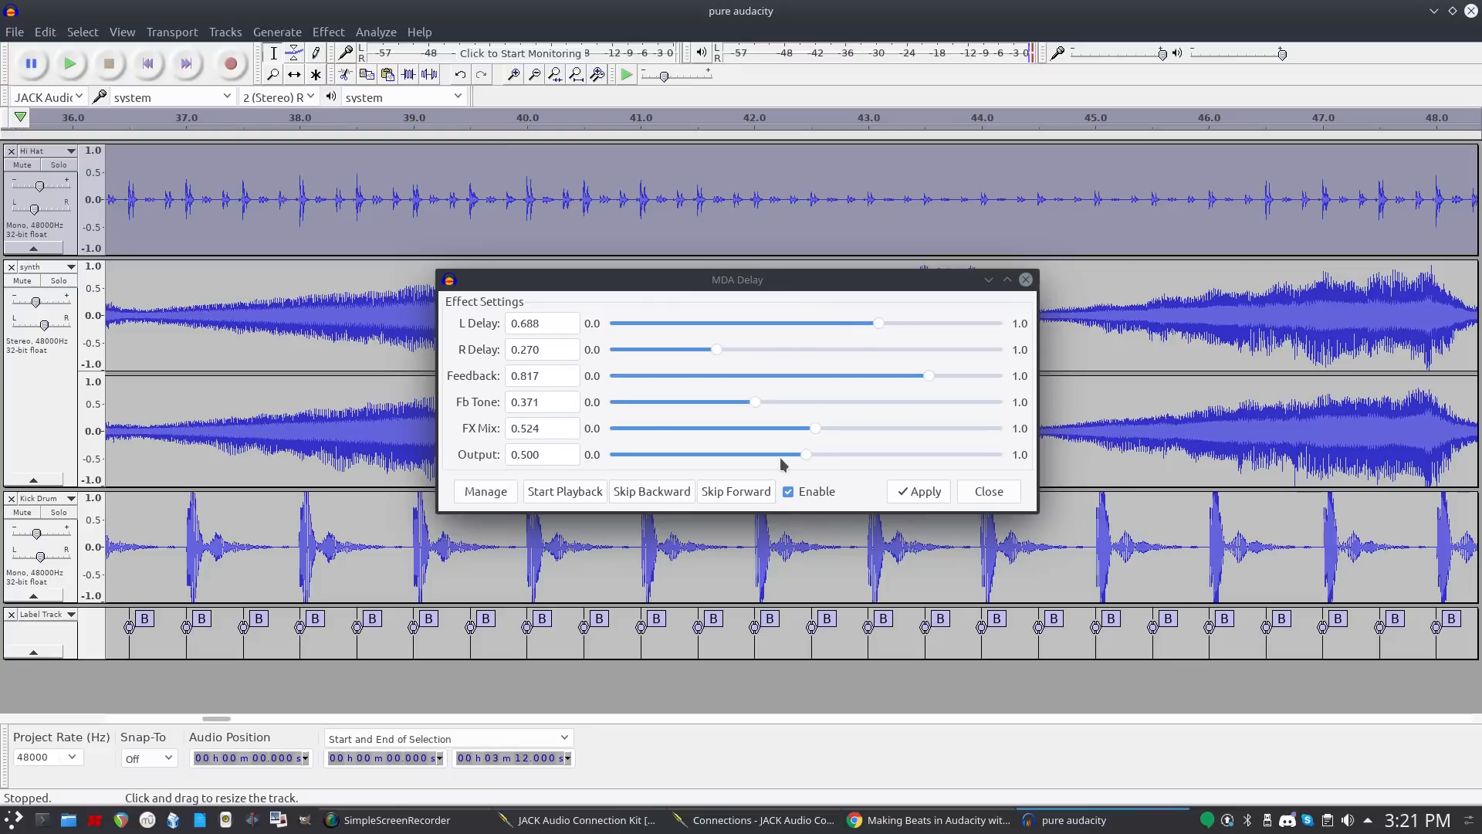
pyautogui.click(1023, 281)
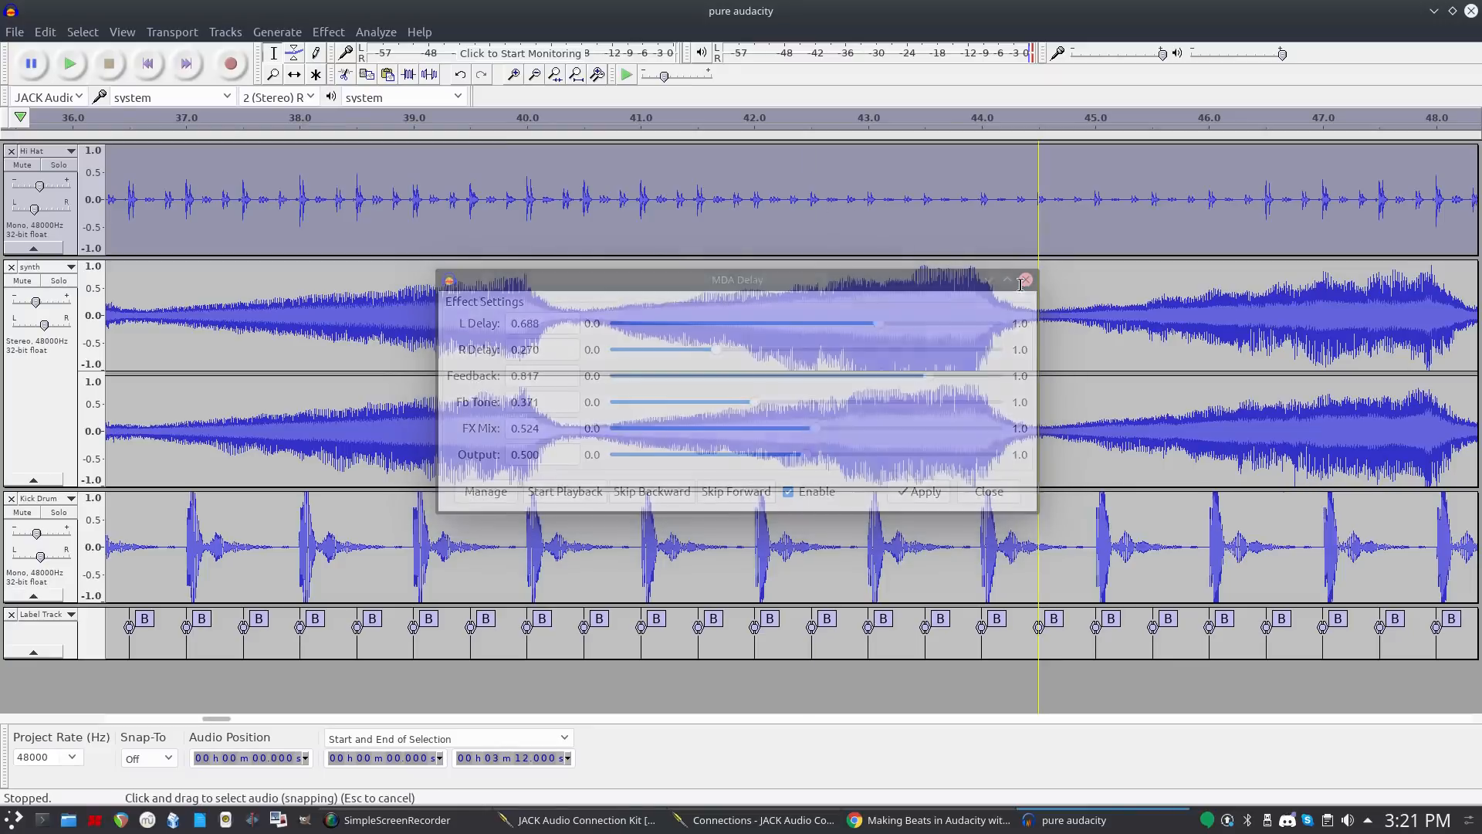
pyautogui.click(357, 117)
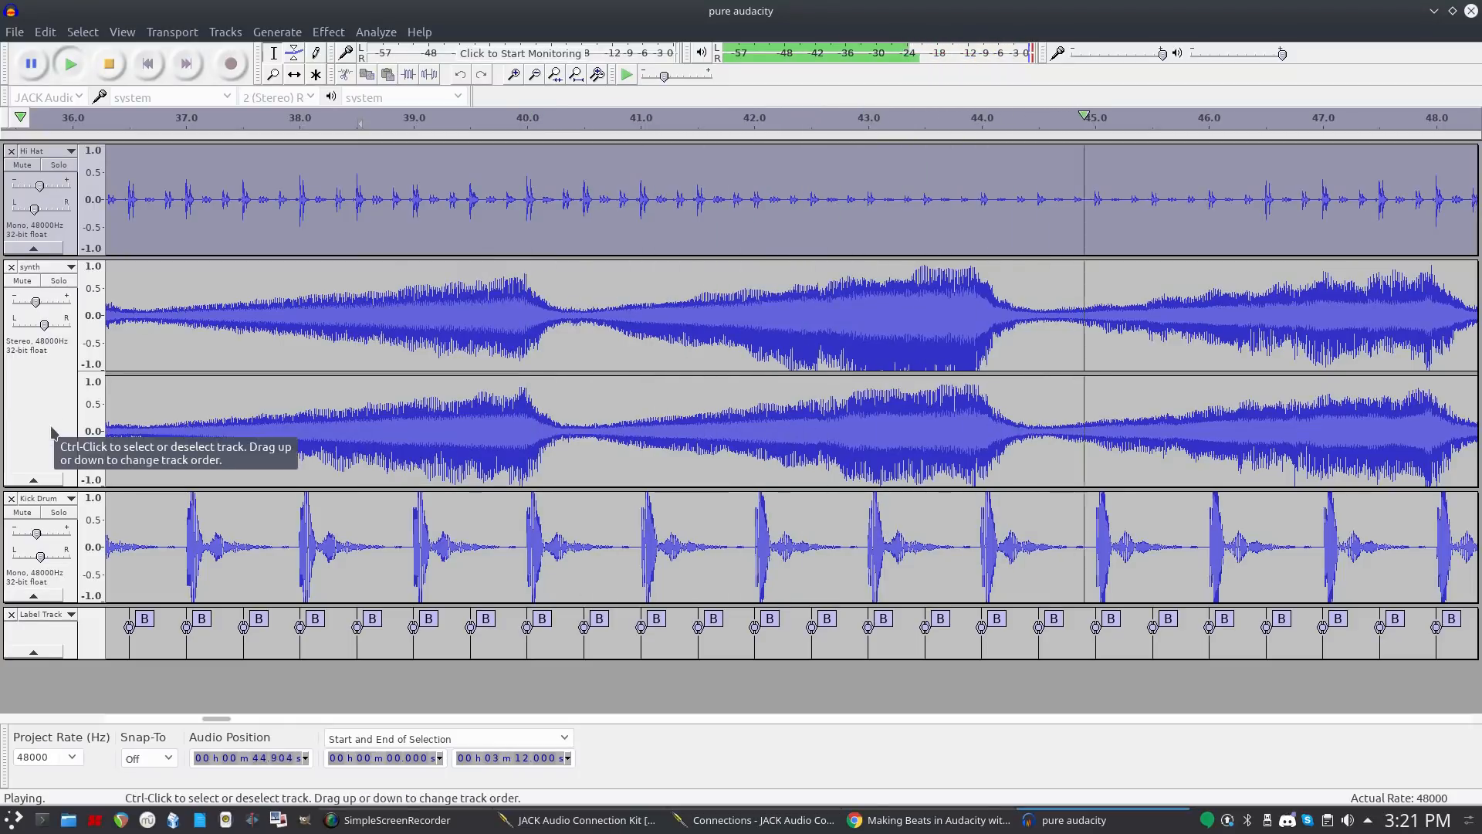
pyautogui.click(107, 71)
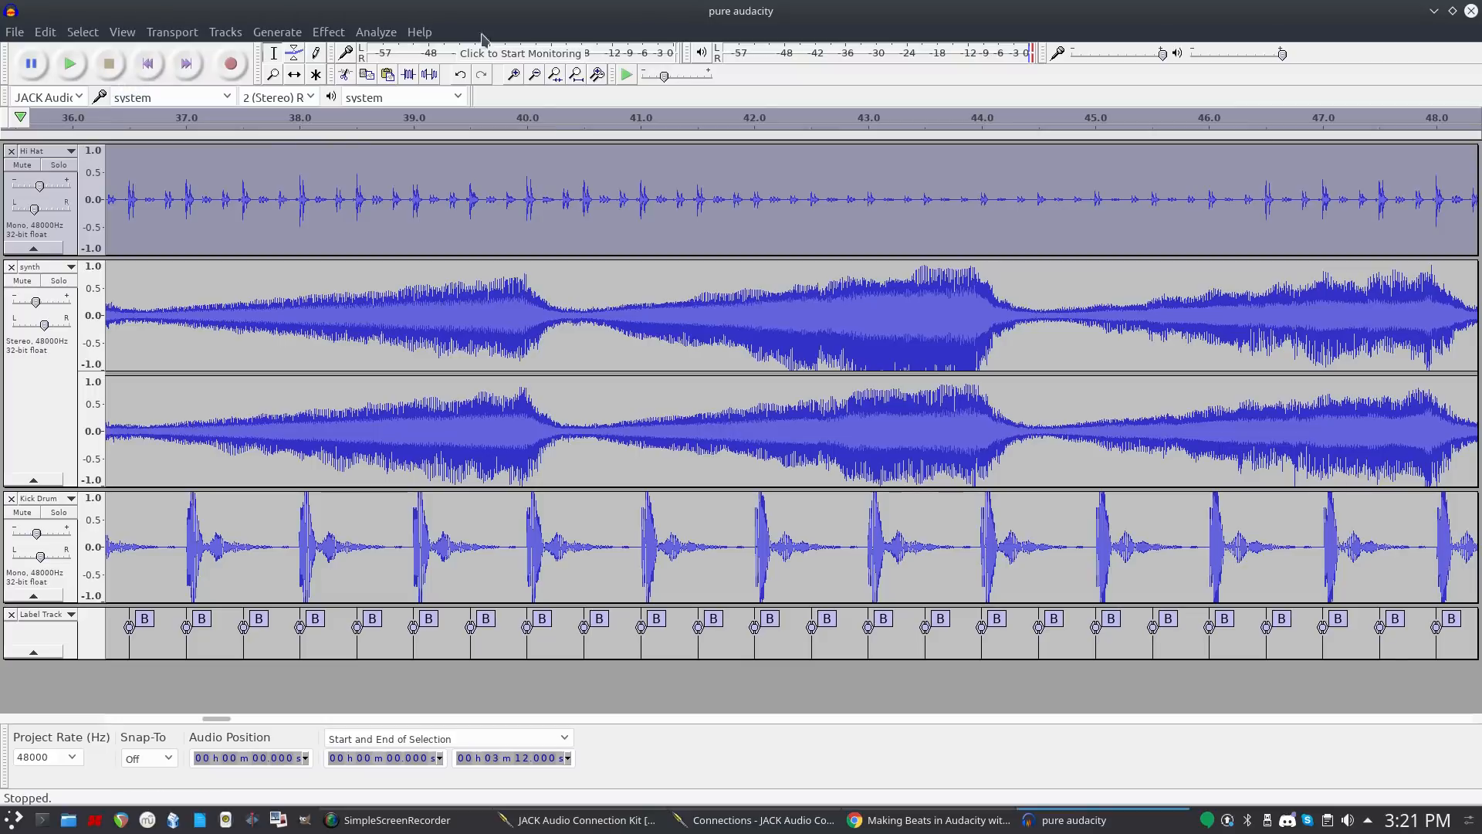
# Delete the part of the synth track that extends beyond the hi-hat's end at 3 min 12 s.
pyautogui.click(578, 74)
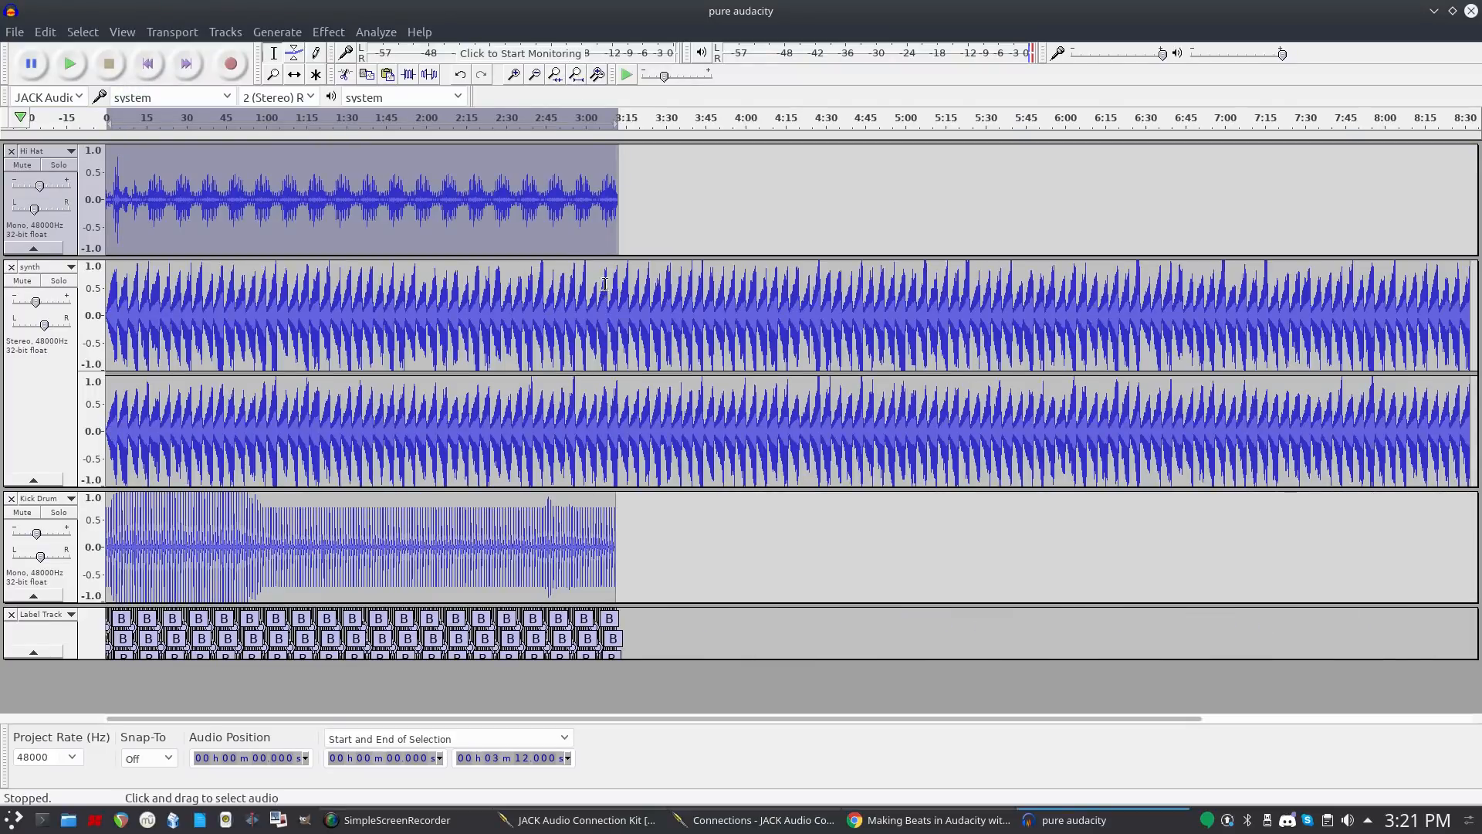
pyautogui.moveTo(620, 289); pyautogui.dragTo(1281, 305)
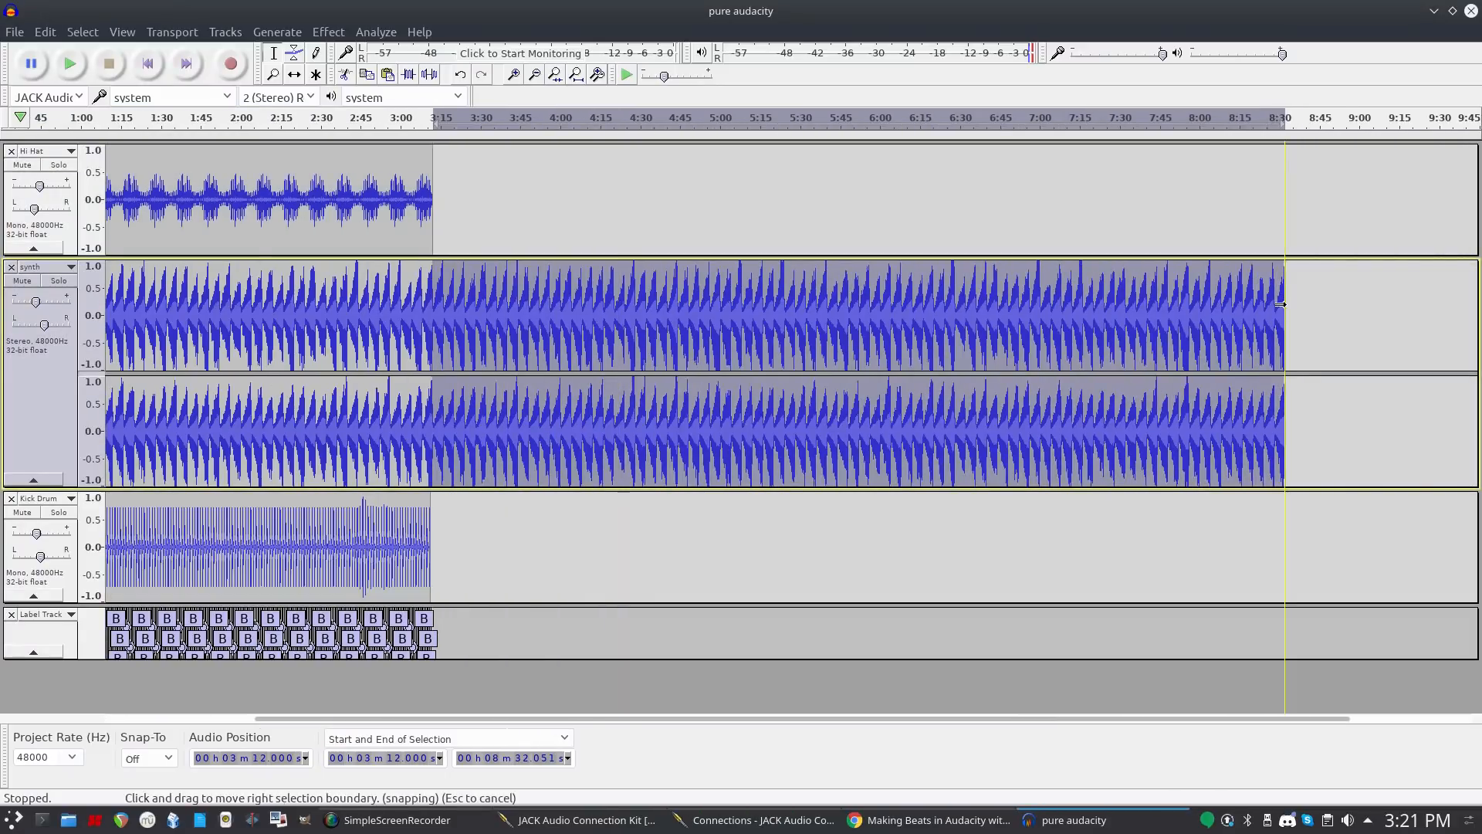
pyautogui.press('Delete')
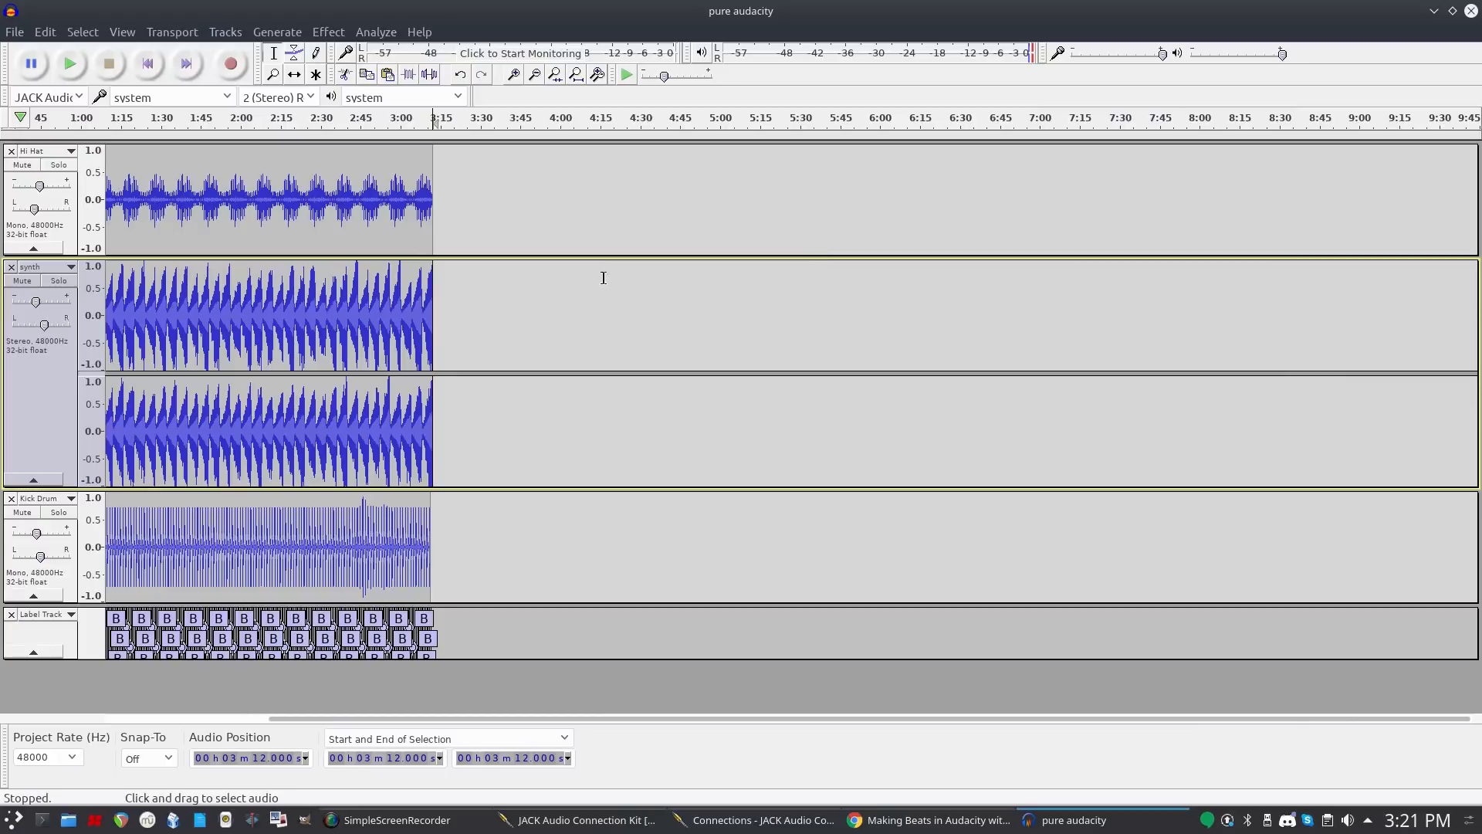
# Apply a Fade In to the first 17.7 seconds or so of the hi-hat, synth and kick drum tracks.
pyautogui.moveTo(132, 304); pyautogui.dragTo(96, 304)
pyautogui.click(182, 306)
pyautogui.moveTo(153, 203); pyautogui.dragTo(106, 203)
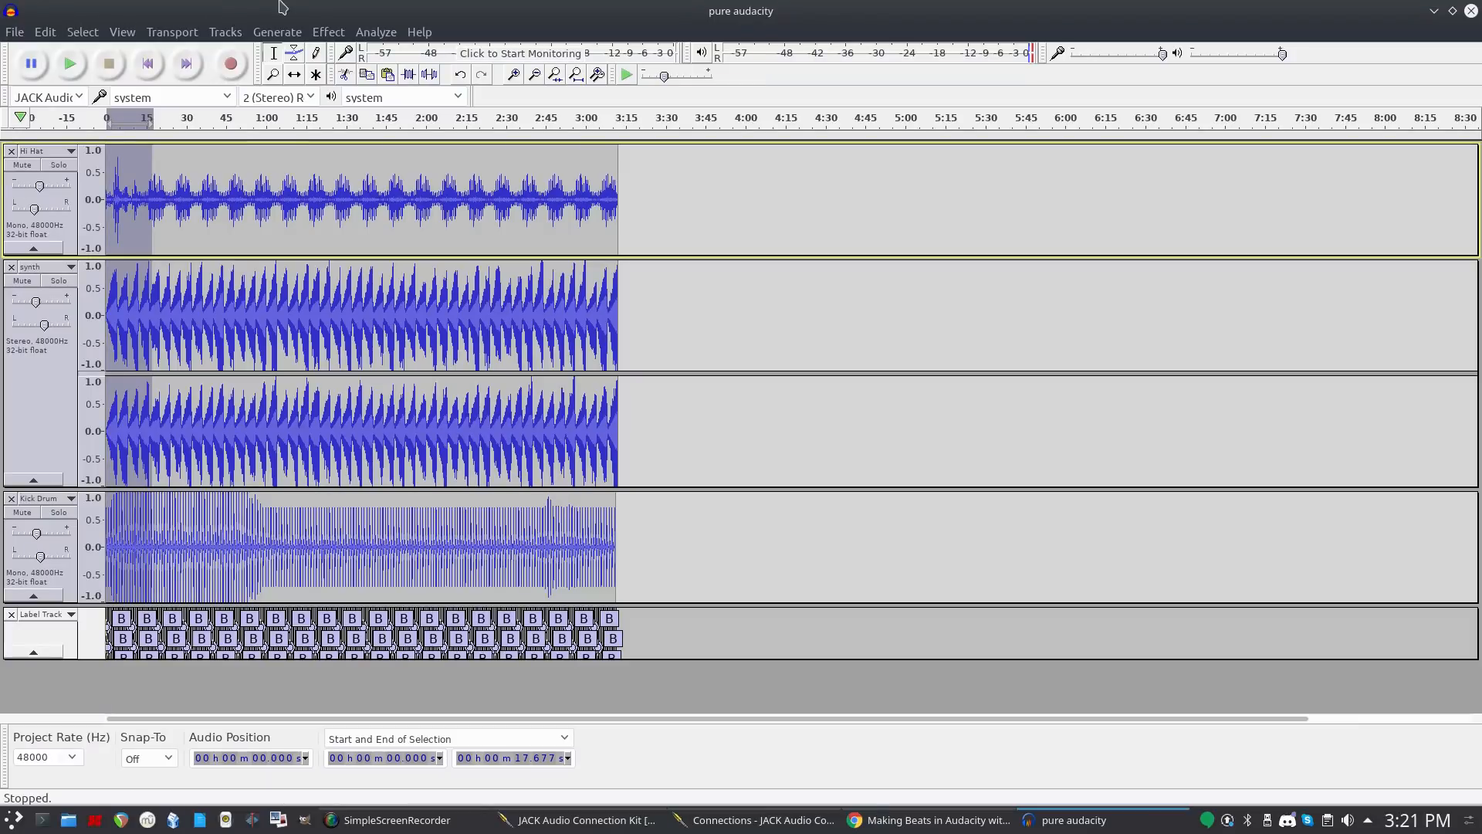
pyautogui.click(329, 31)
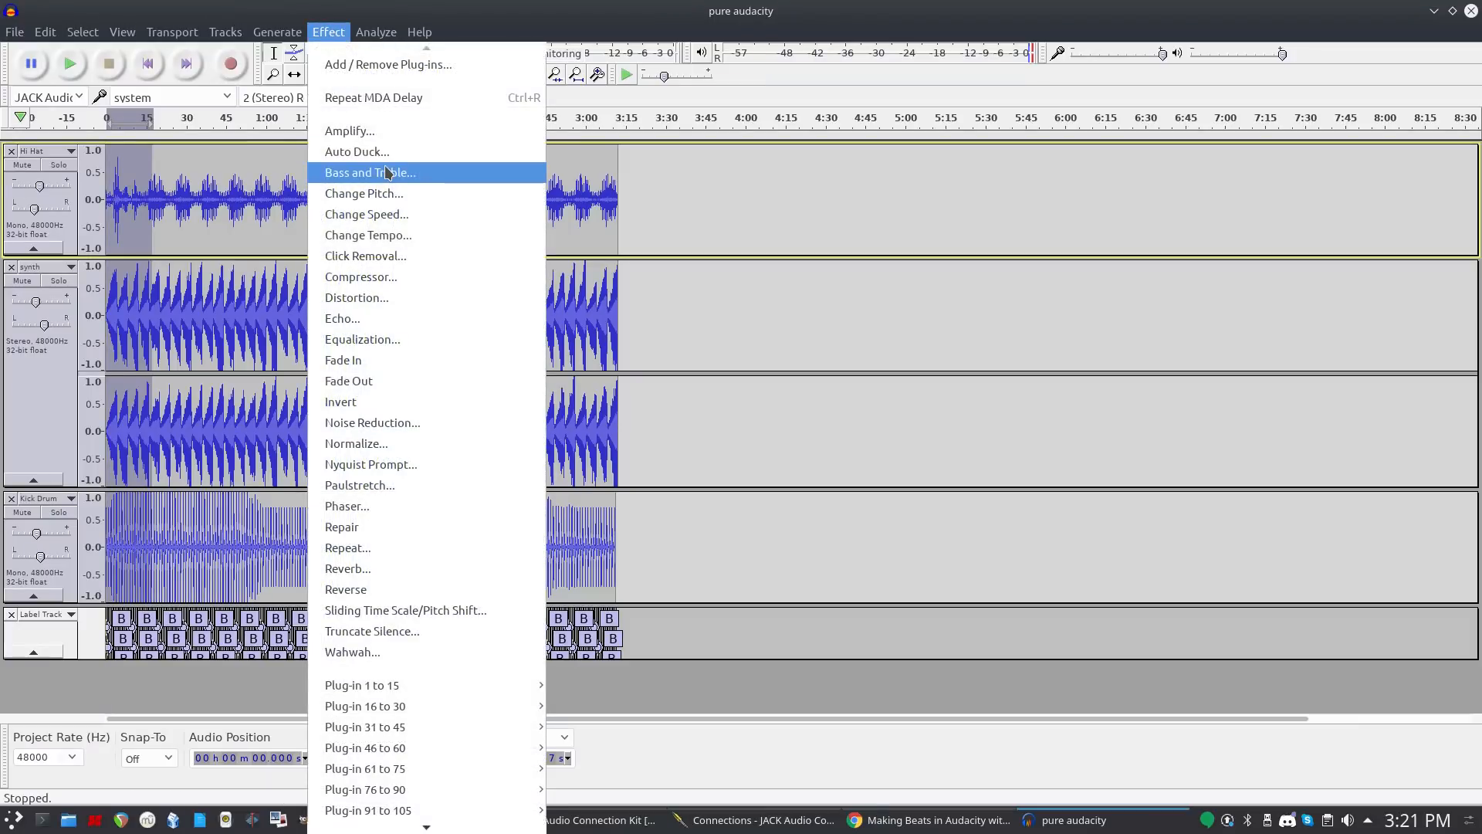
pyautogui.click(431, 360)
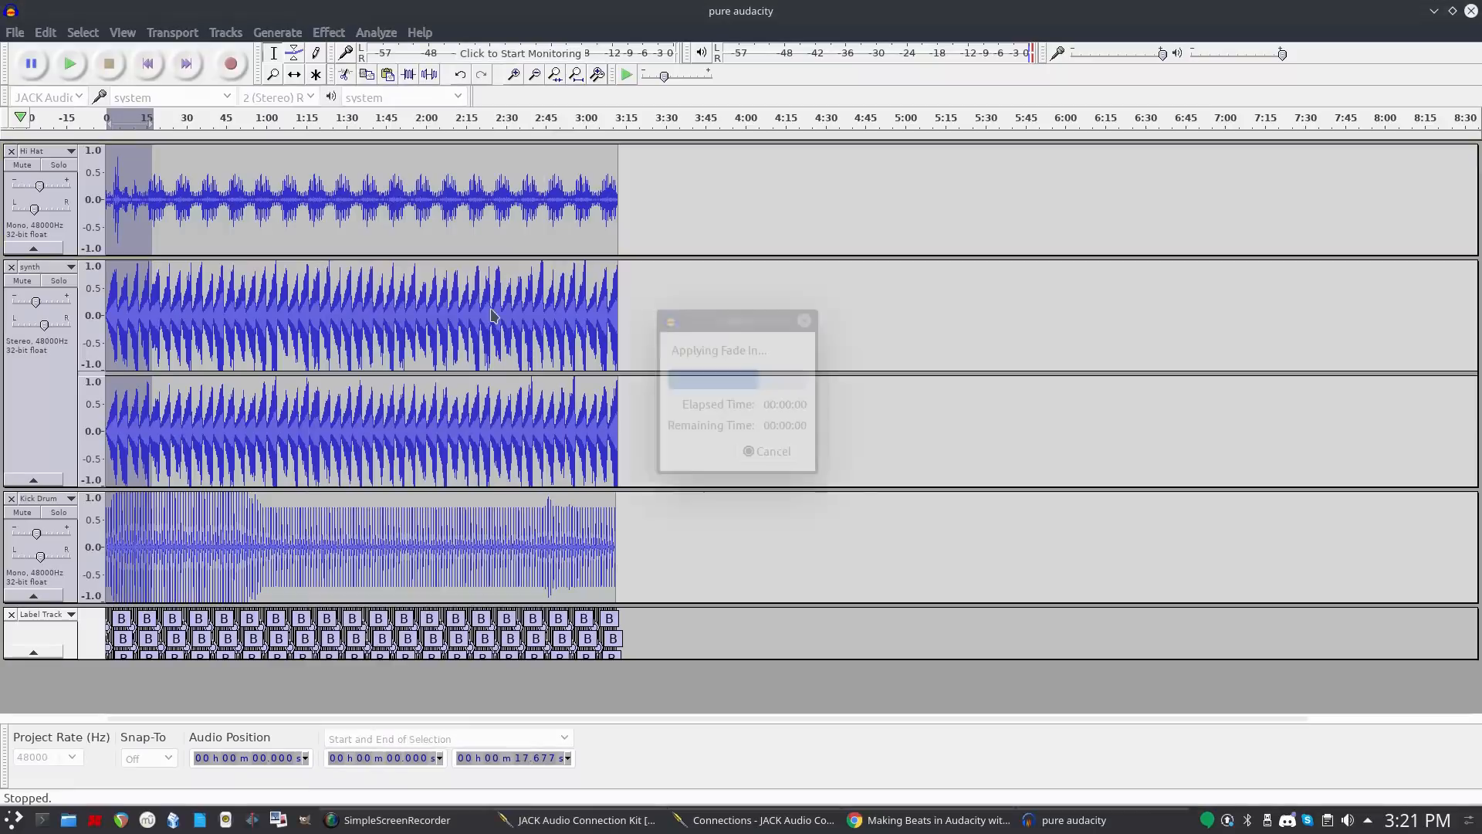
# Try a Fade Out on the three audio tracks from about 2:51.6 to 3:11.1, and undo it.
pyautogui.moveTo(574, 301); pyautogui.dragTo(606, 272)
pyautogui.moveTo(562, 216); pyautogui.dragTo(615, 511)
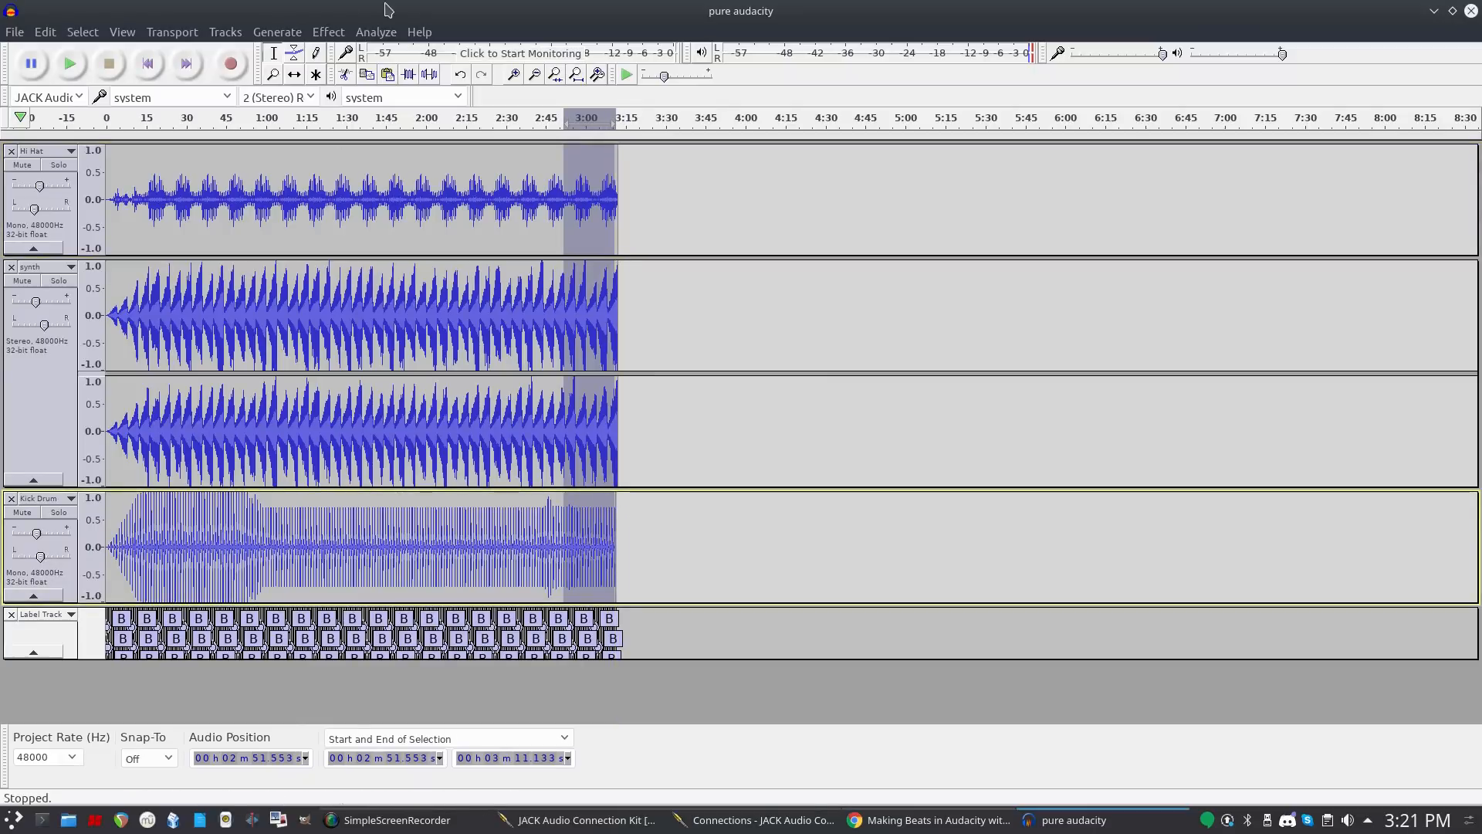
pyautogui.click(330, 33)
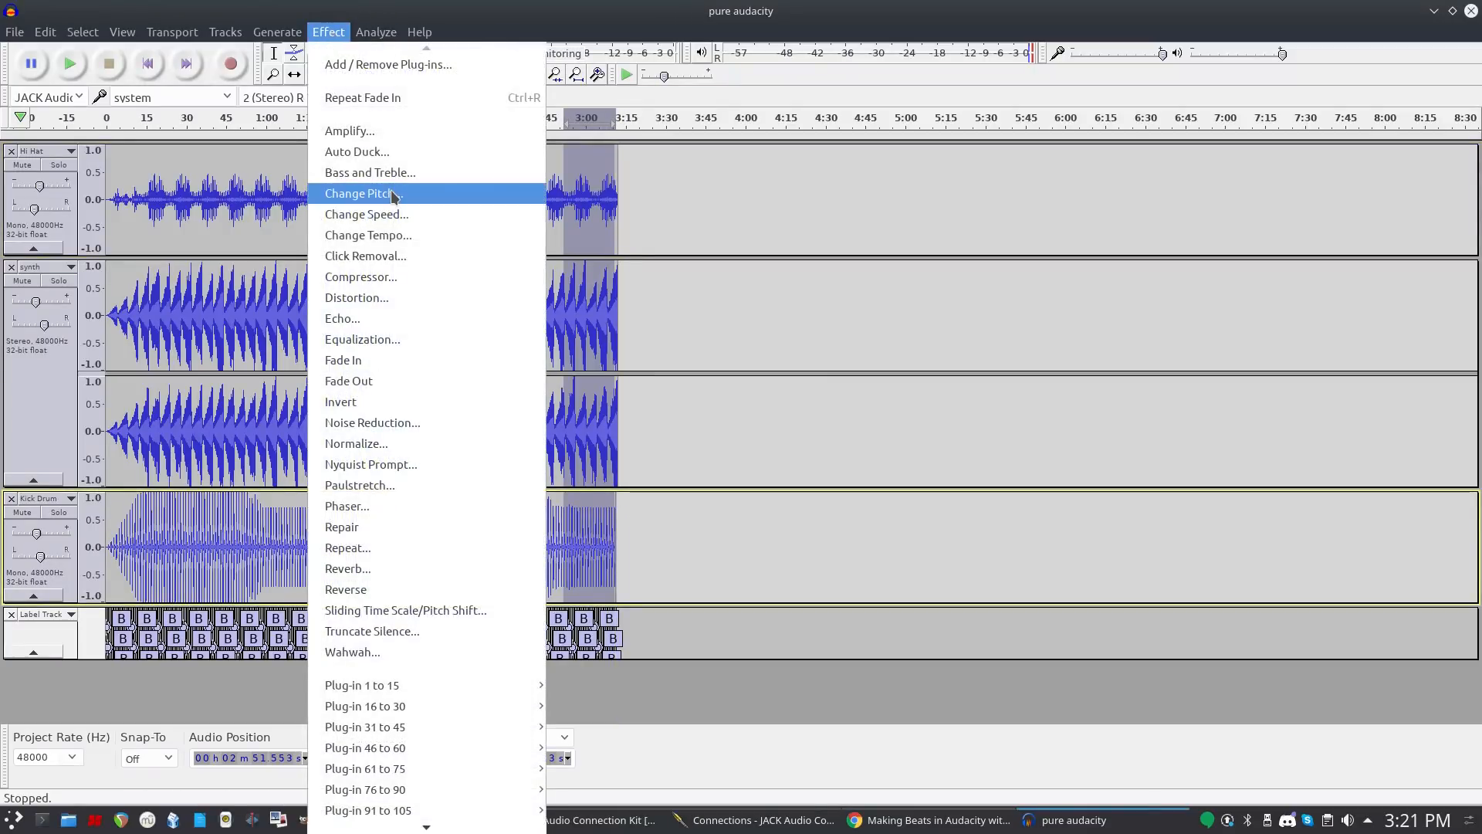
pyautogui.click(359, 381)
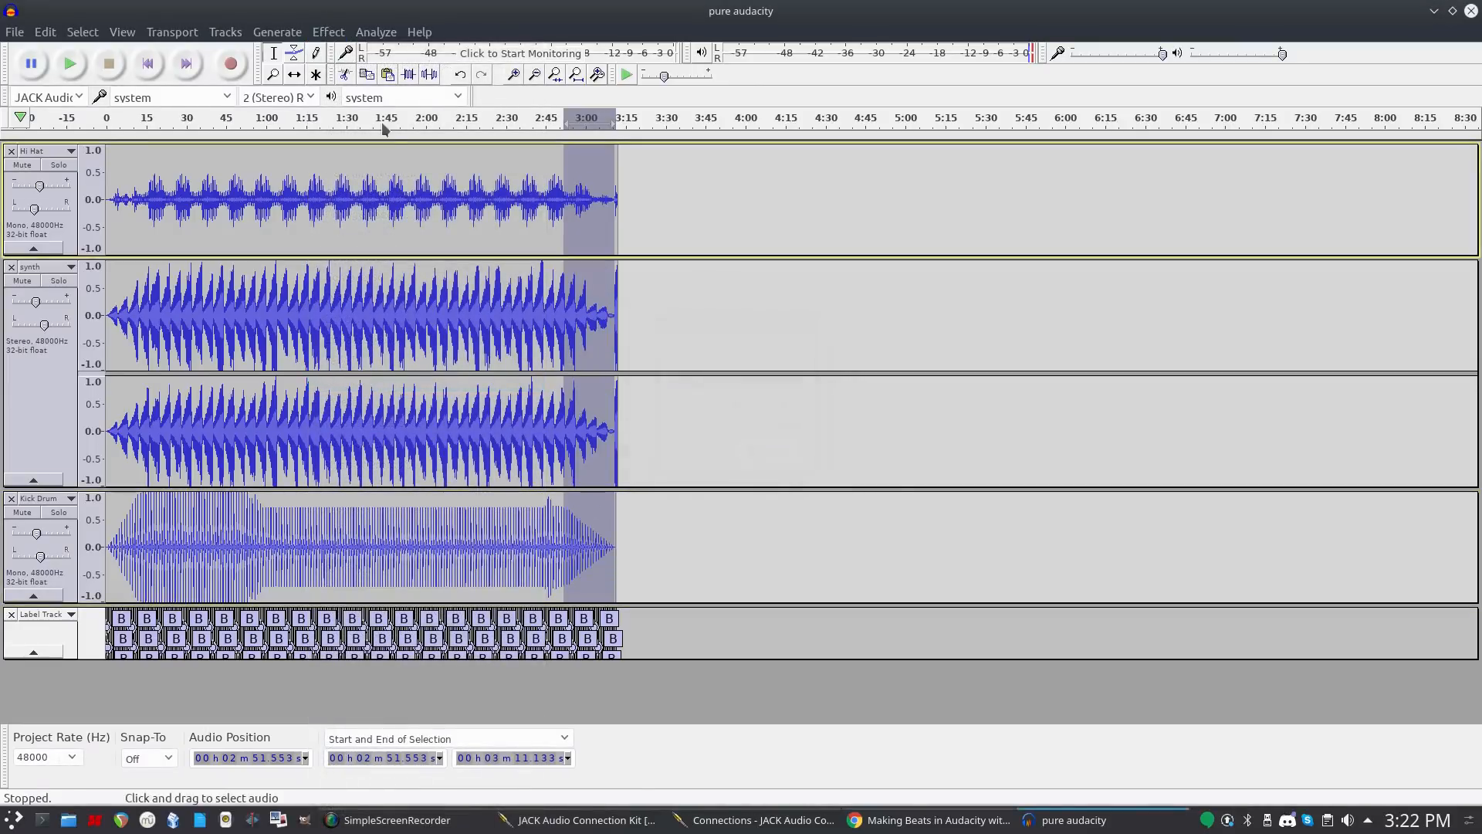
pyautogui.click(612, 225)
pyautogui.moveTo(619, 292); pyautogui.dragTo(627, 292)
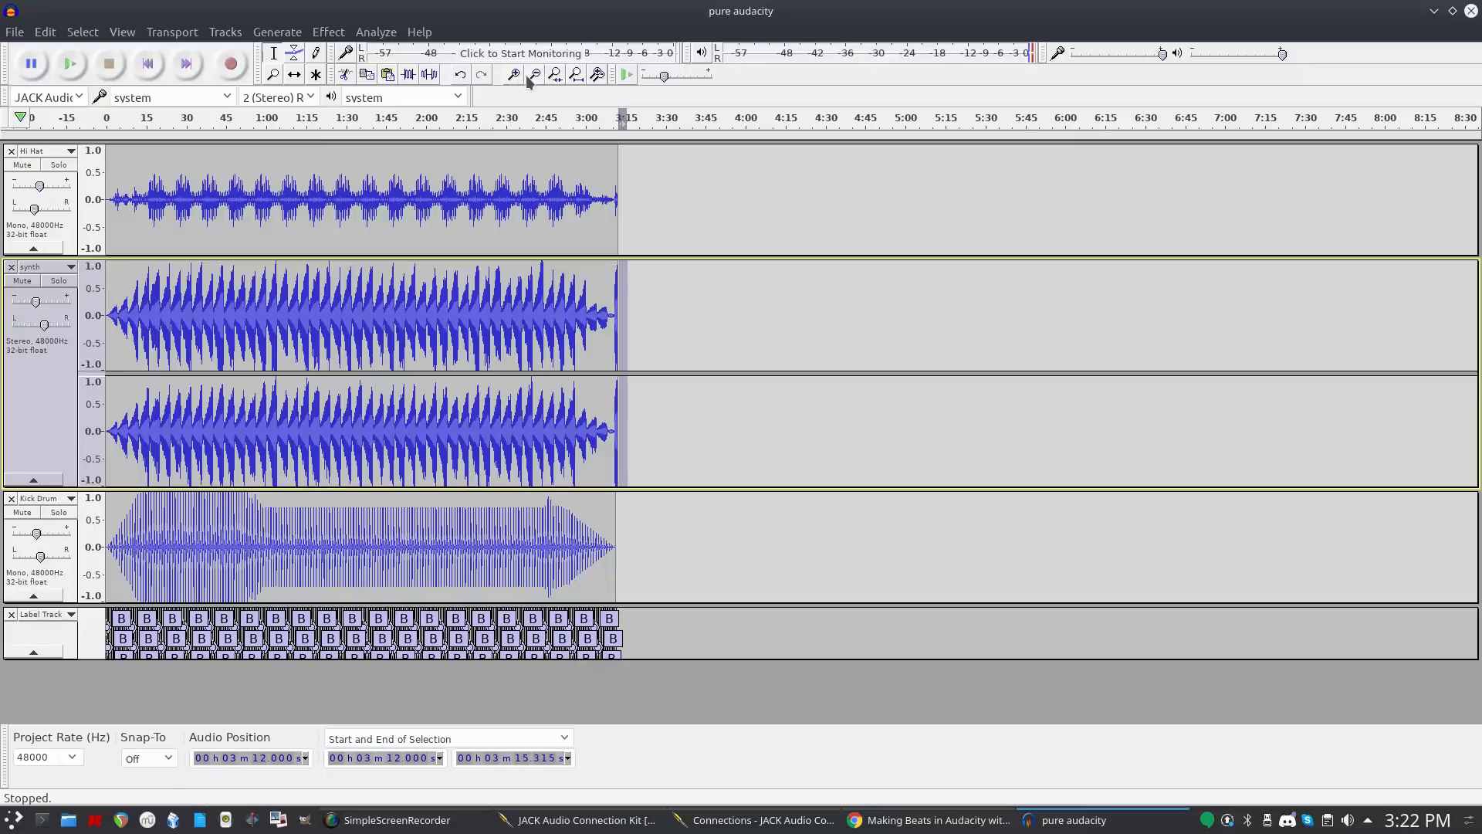
pyautogui.hotkey('ctrl', 'z')
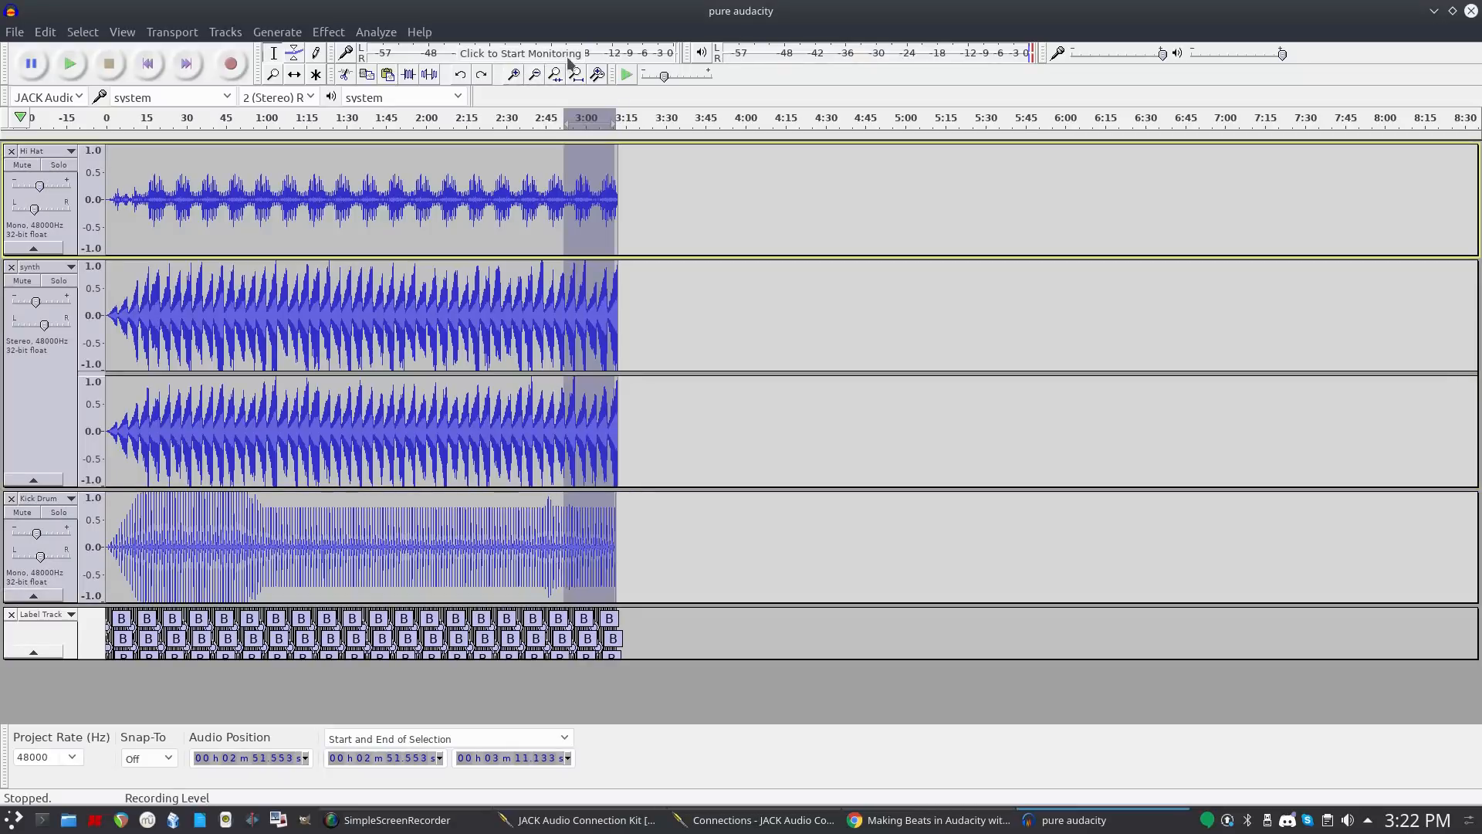
# Fade out the three audio tracks from about 2:51.6 to the synth's end at 3:12, and audition the ending from about 2:48.
pyautogui.click(515, 75)
pyautogui.click(515, 75)
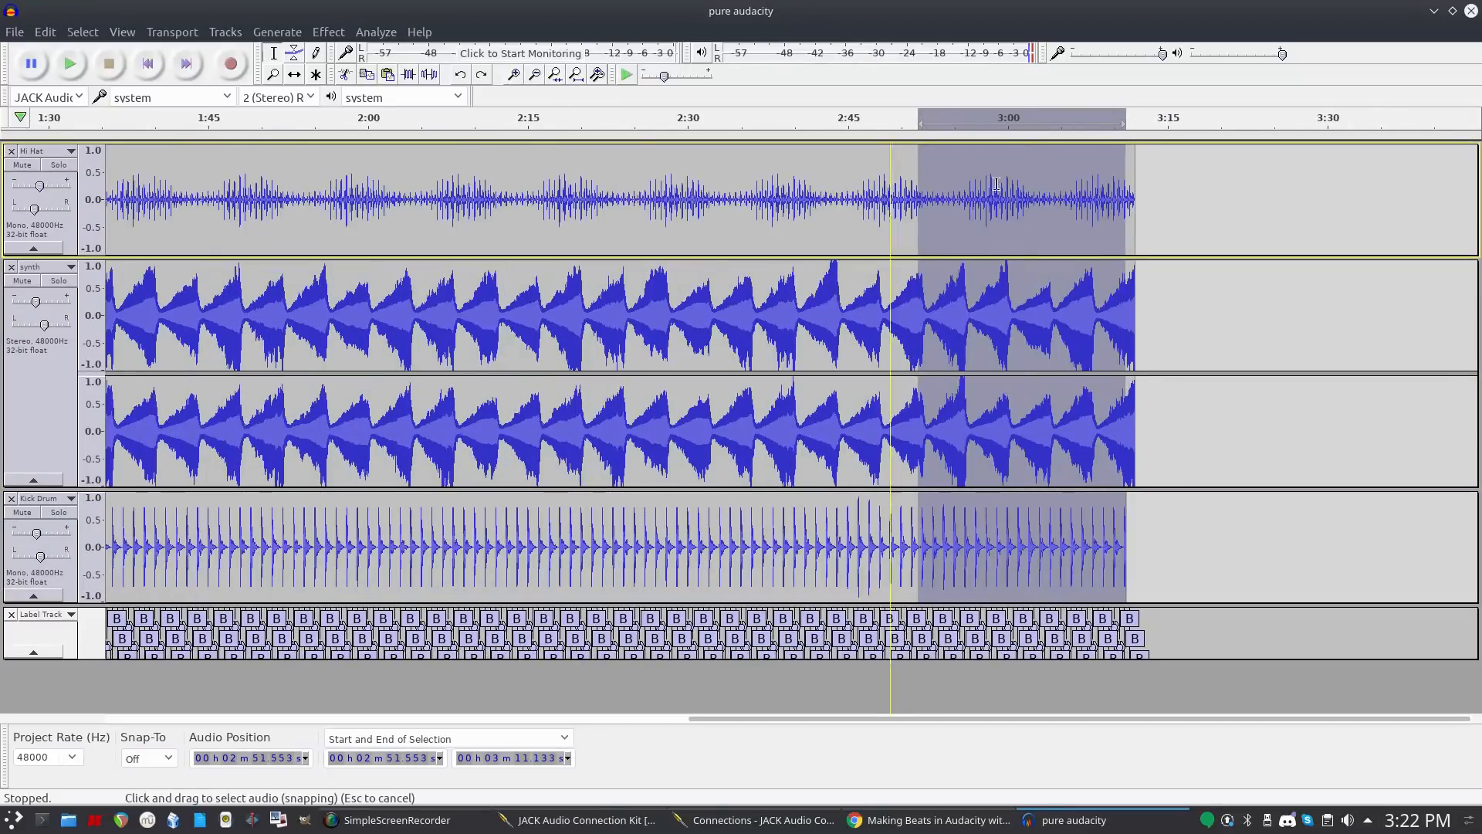
pyautogui.moveTo(1119, 246); pyautogui.dragTo(1132, 255)
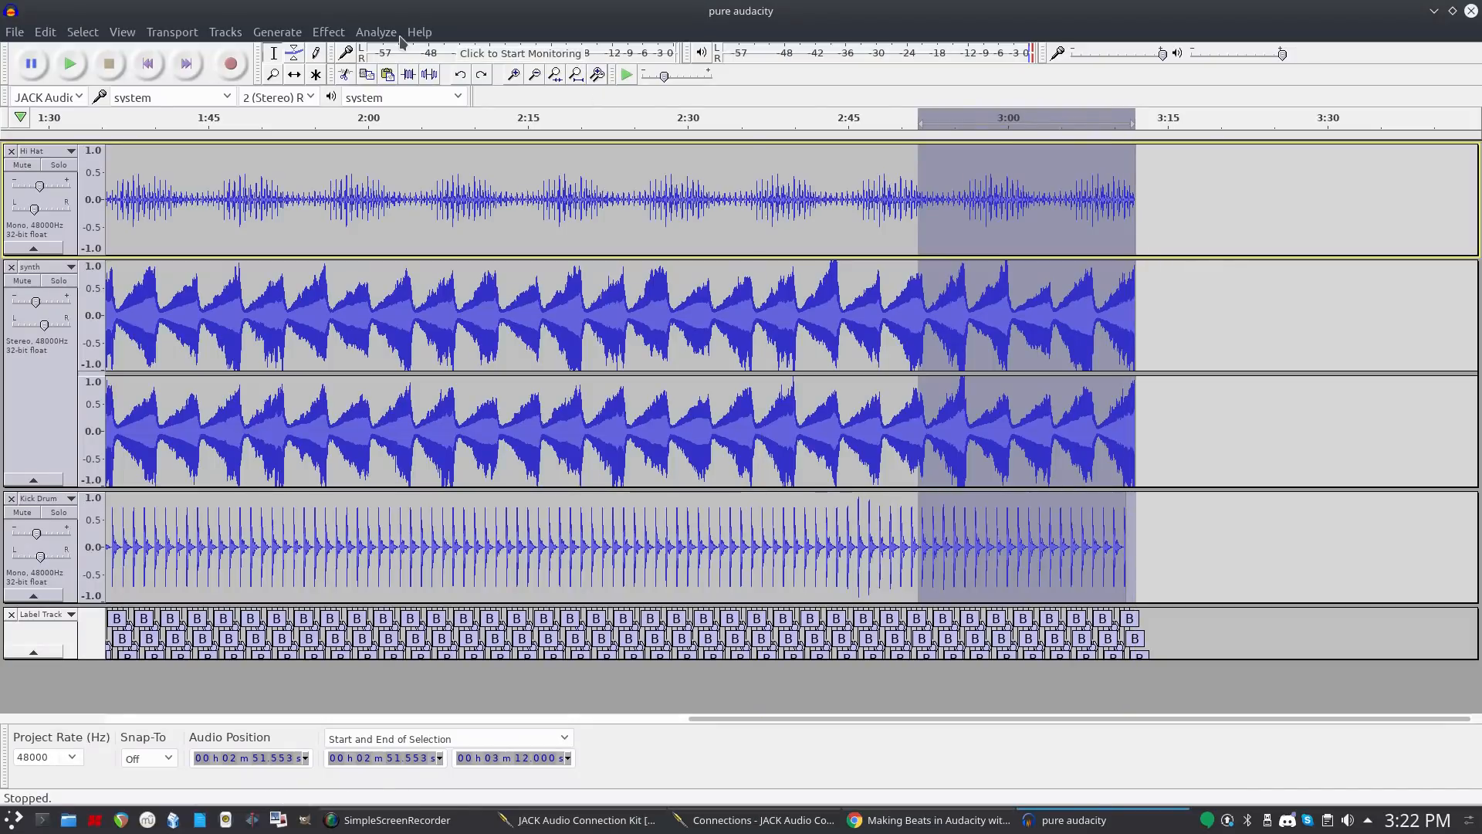
pyautogui.click(332, 34)
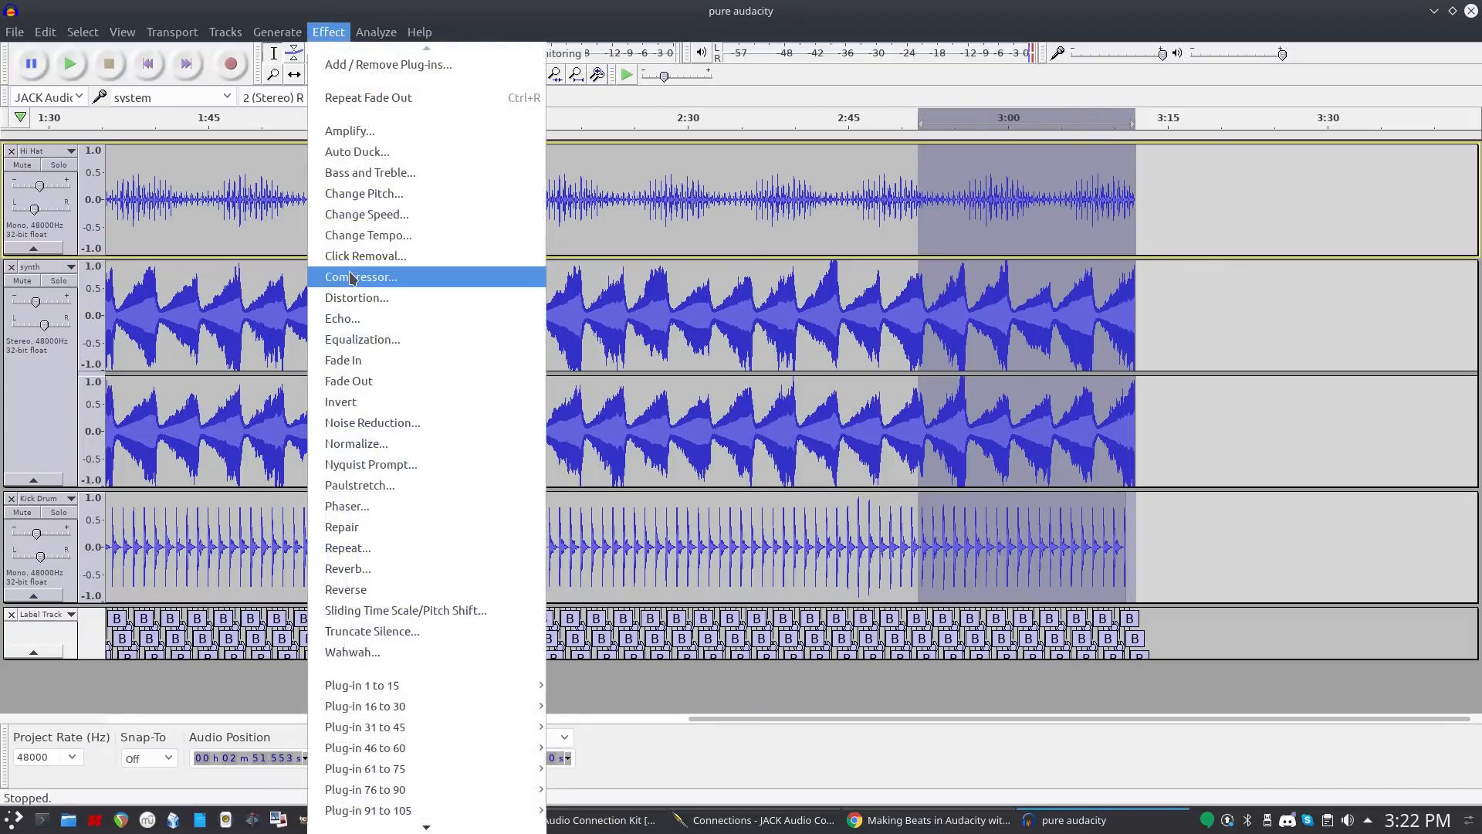
pyautogui.click(366, 382)
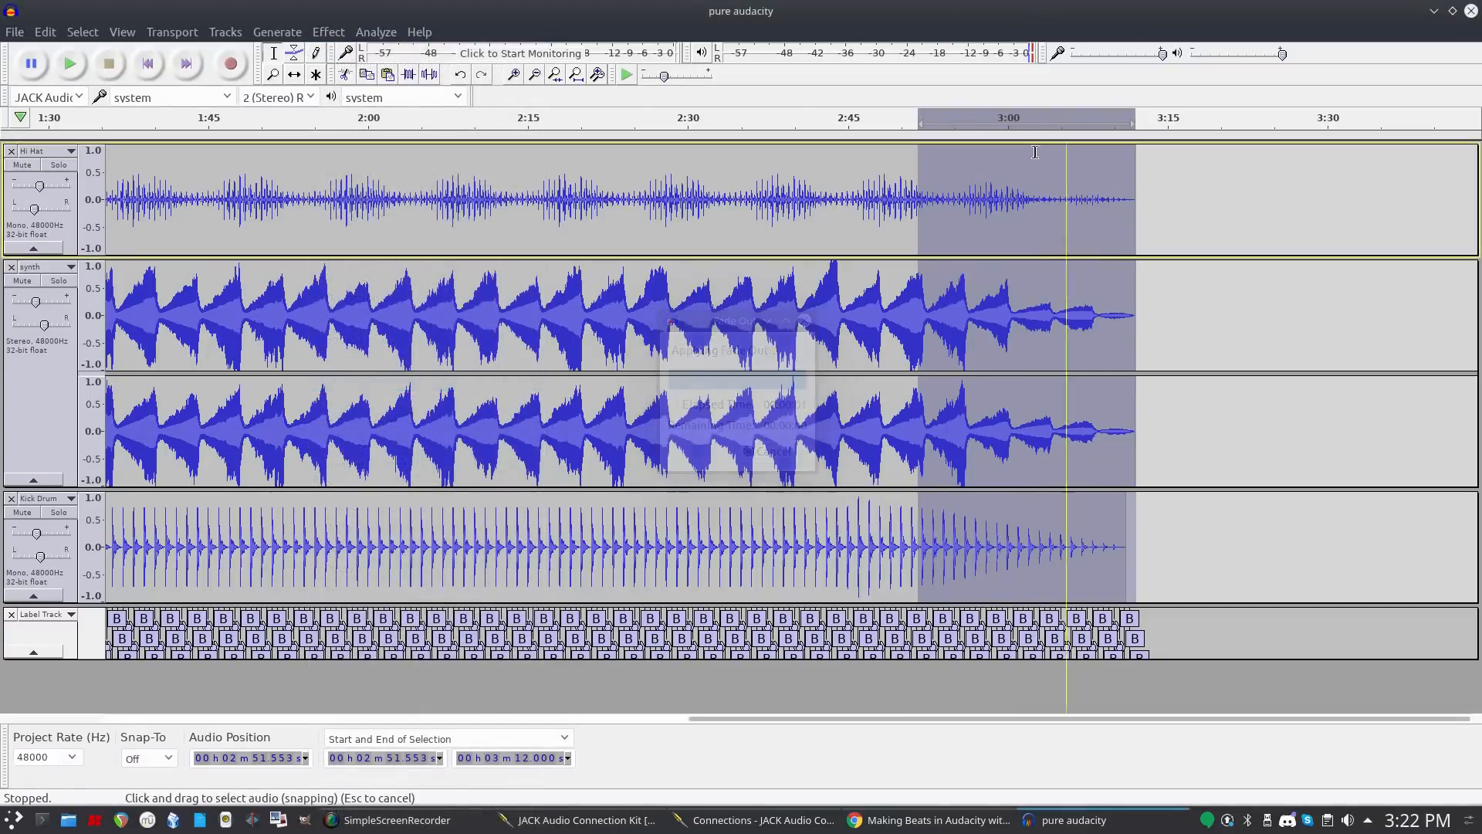
pyautogui.click(882, 118)
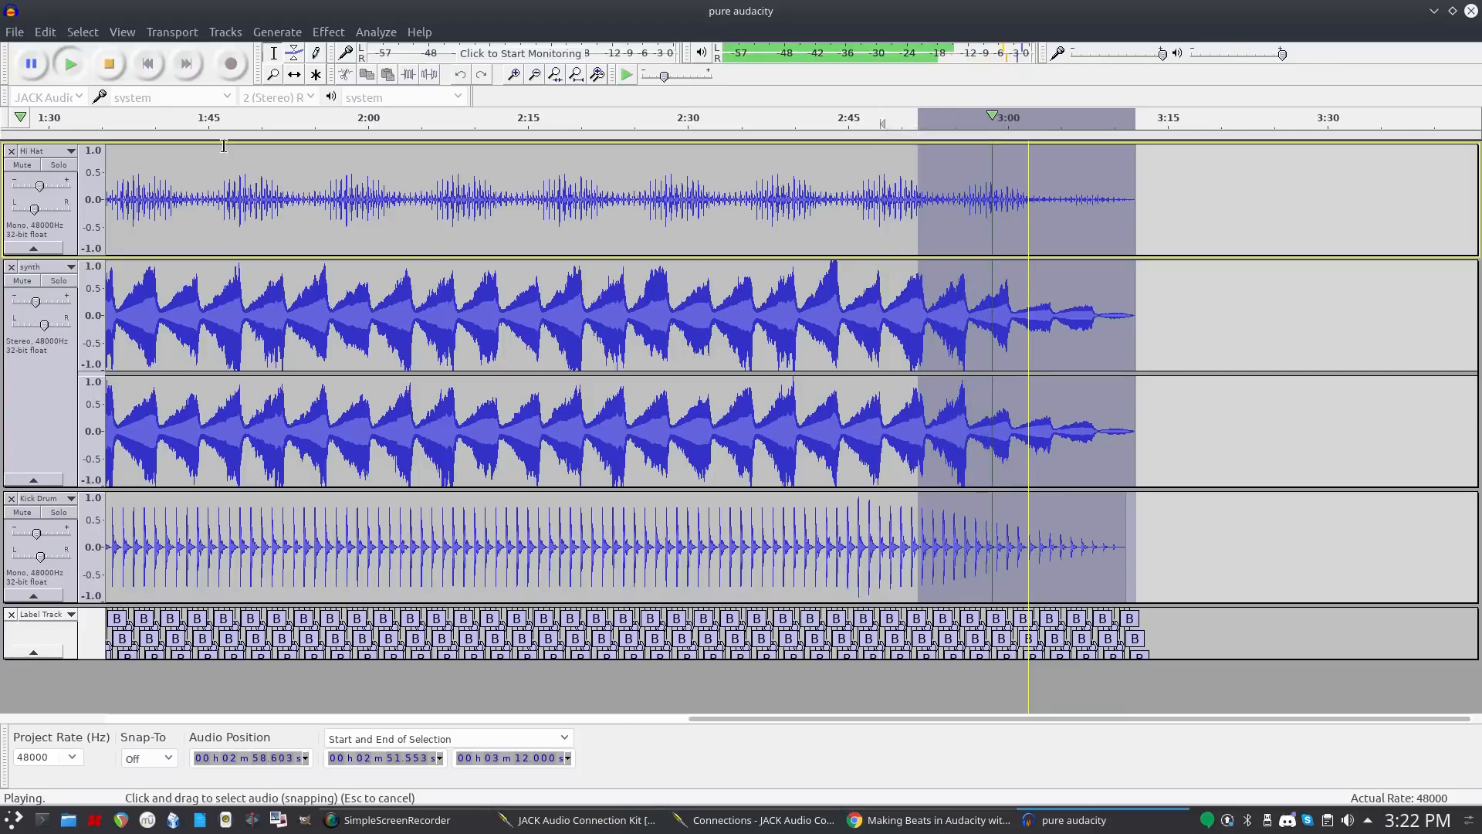
pyautogui.click(109, 63)
# Reduce the level of the entire synth track with the Amplify effect.
pyautogui.click(36, 377)
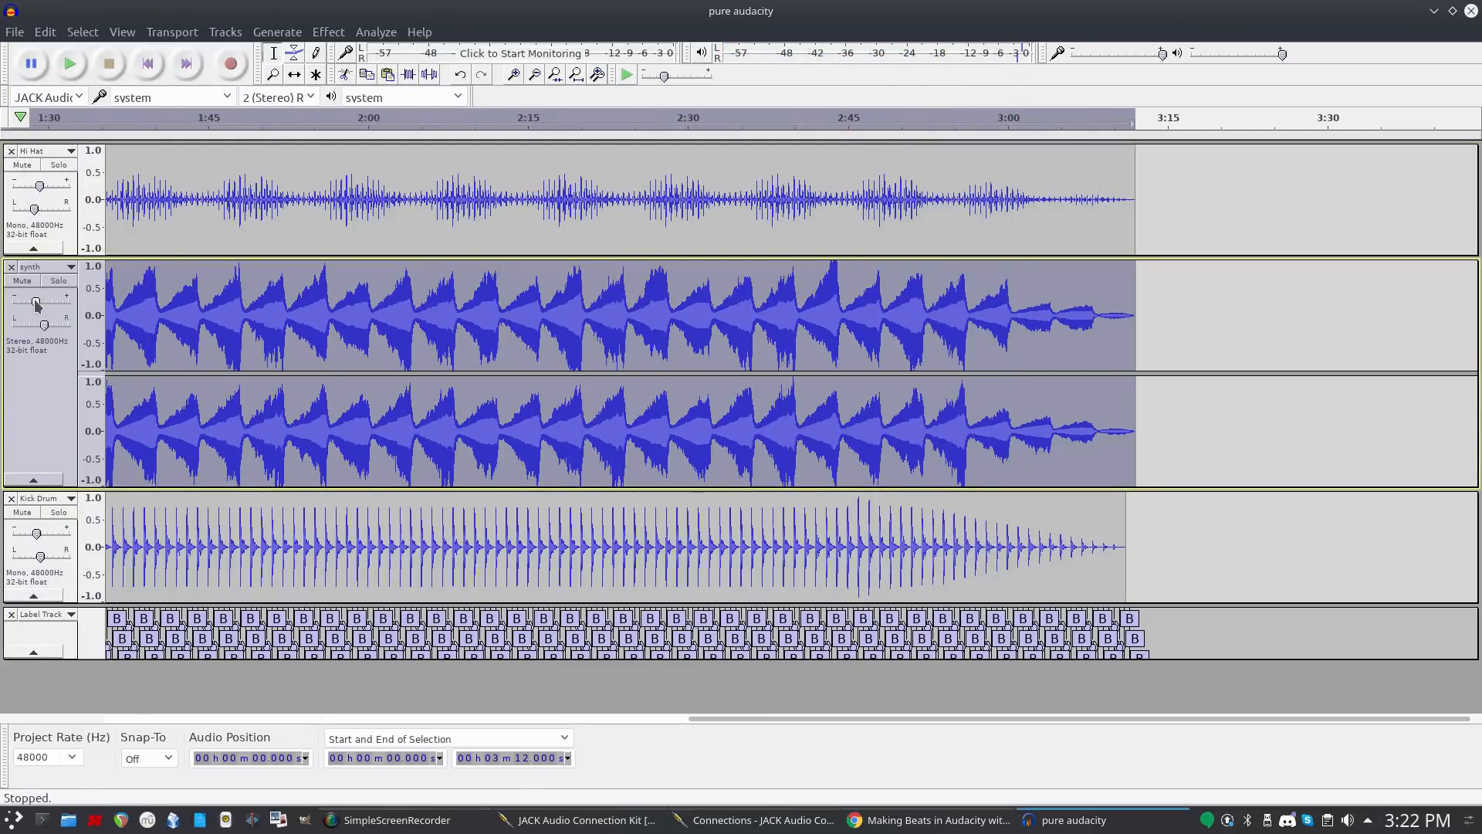
pyautogui.click(314, 33)
pyautogui.click(332, 132)
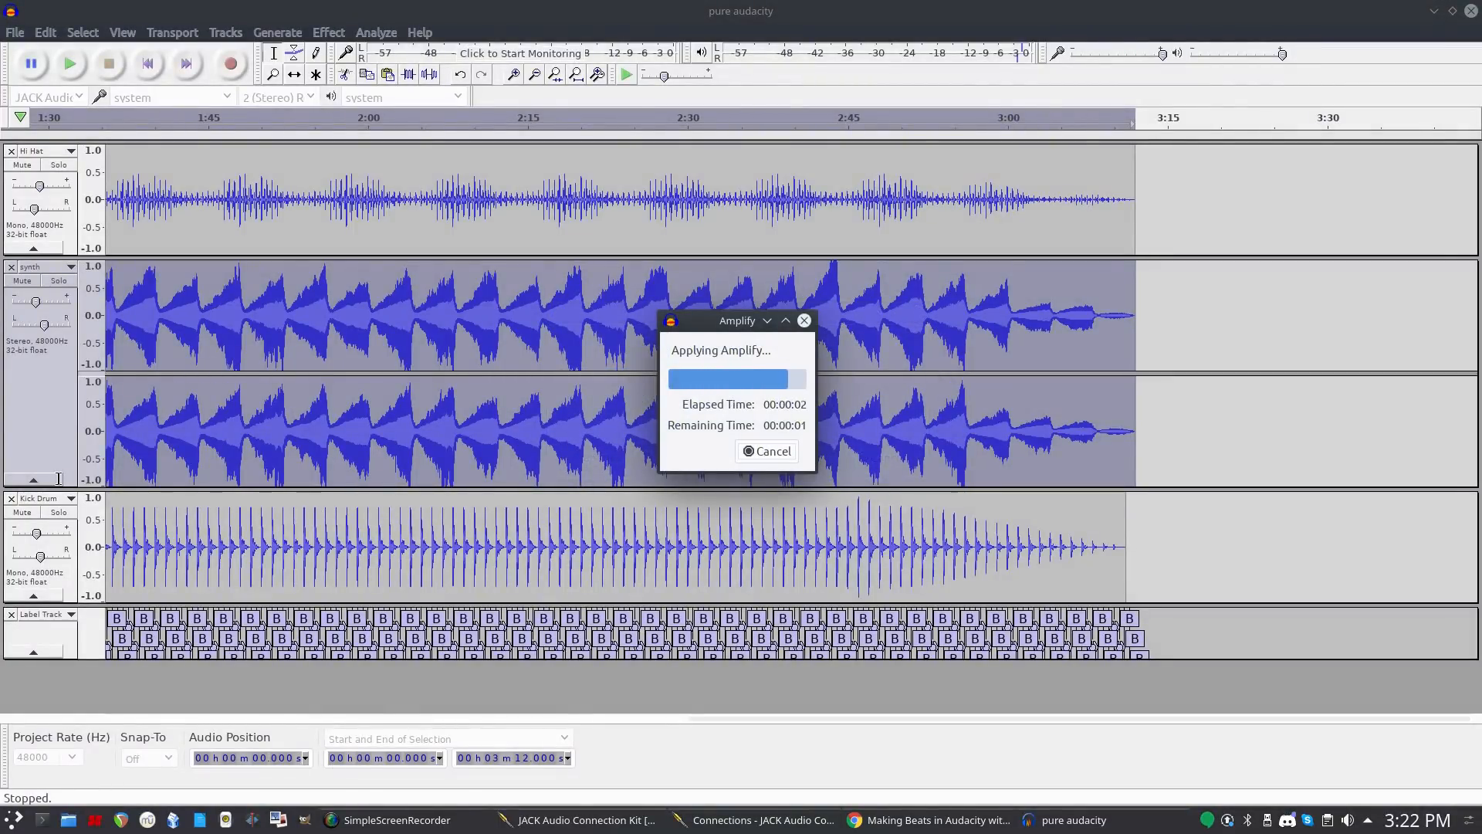
# Duplicate the entire synth track onto a new track.
pyautogui.click(90, 29)
pyautogui.moveTo(45, 31)
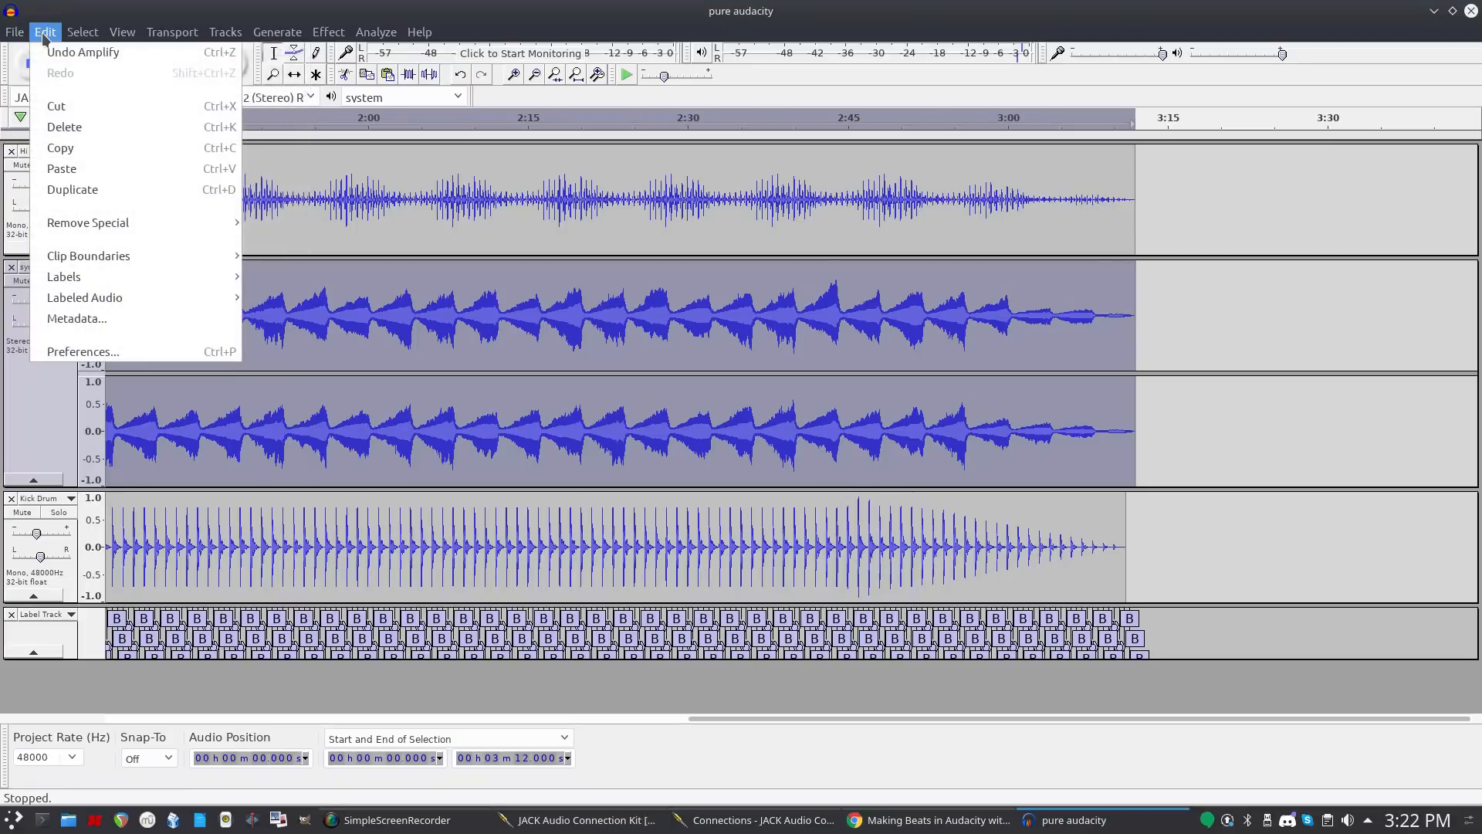
pyautogui.click(69, 189)
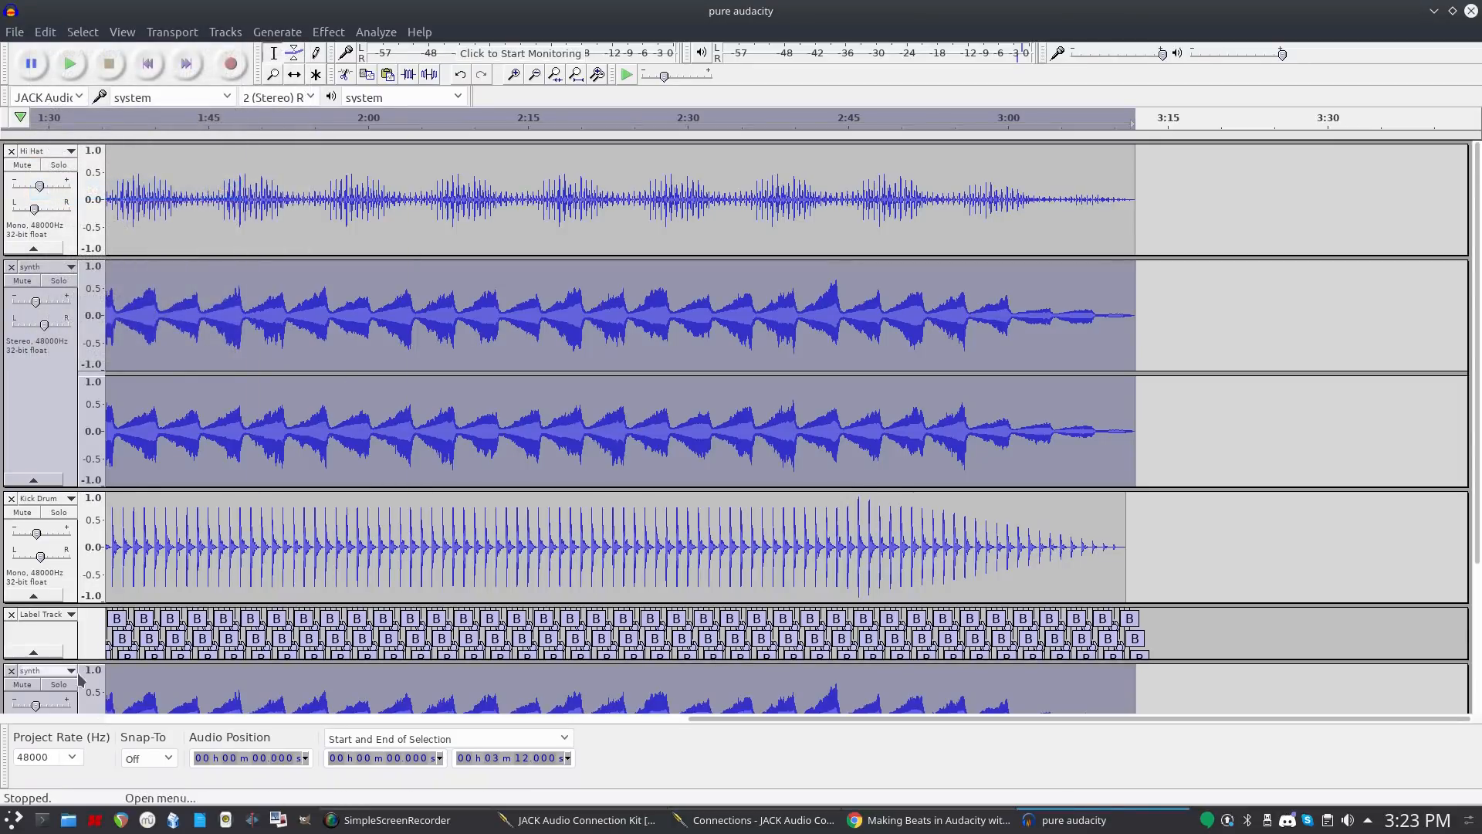
# Fade in the duplicated synth track from its start to about 1:53.
pyautogui.click(513, 684)
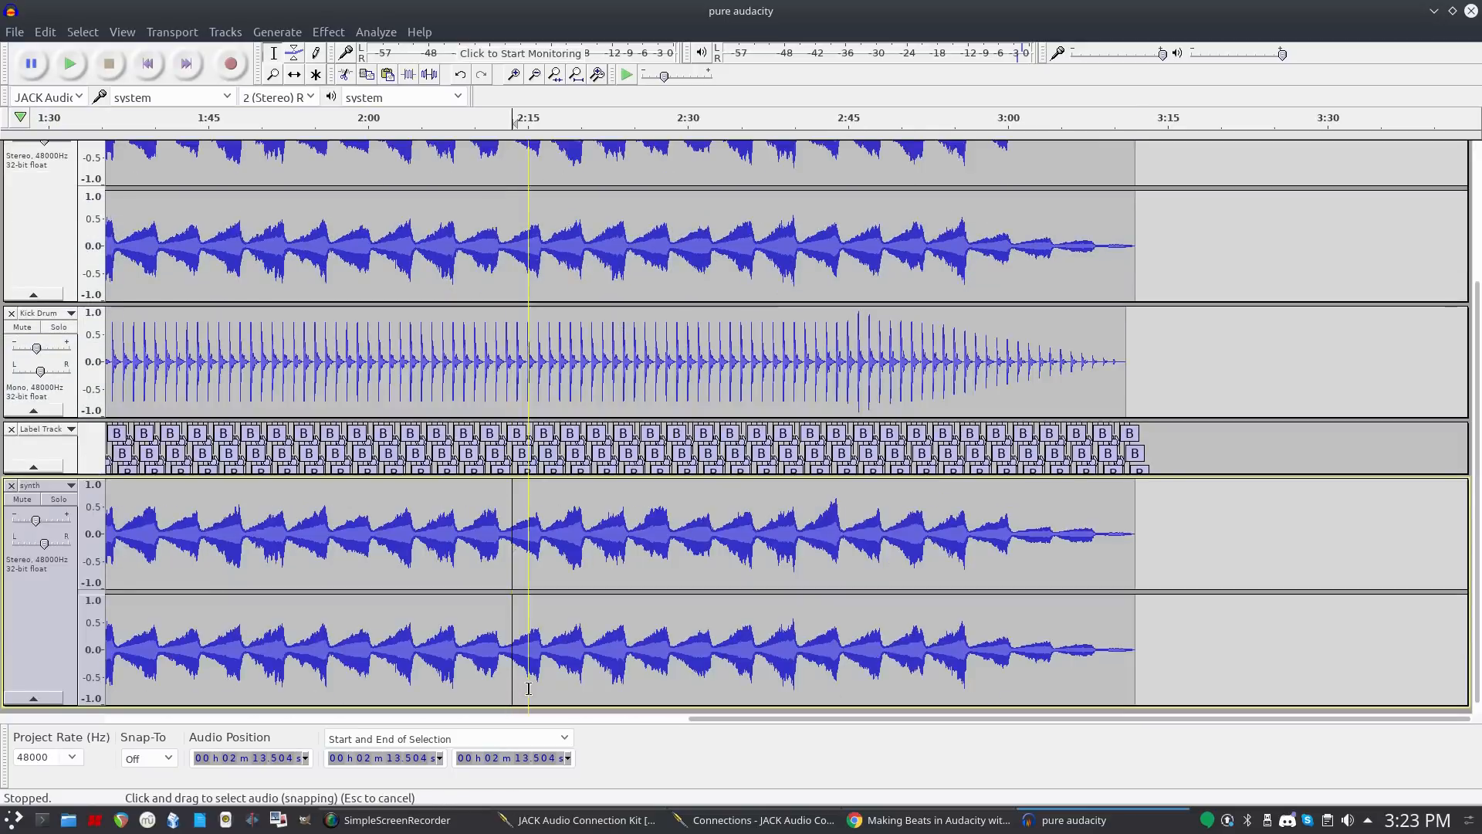
pyautogui.moveTo(581, 603); pyautogui.dragTo(1, 656)
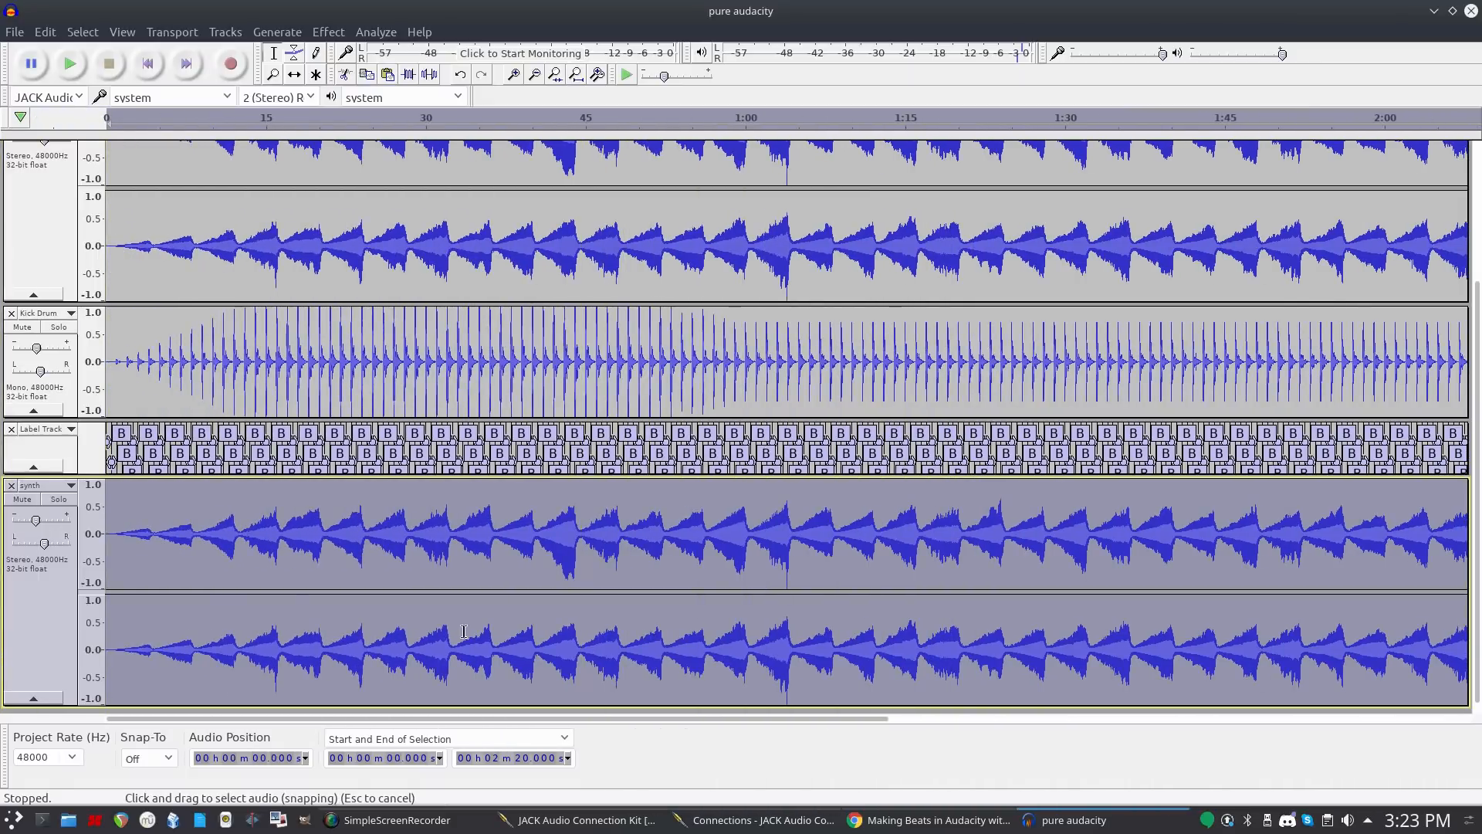
pyautogui.moveTo(1310, 575); pyautogui.dragTo(1, 634)
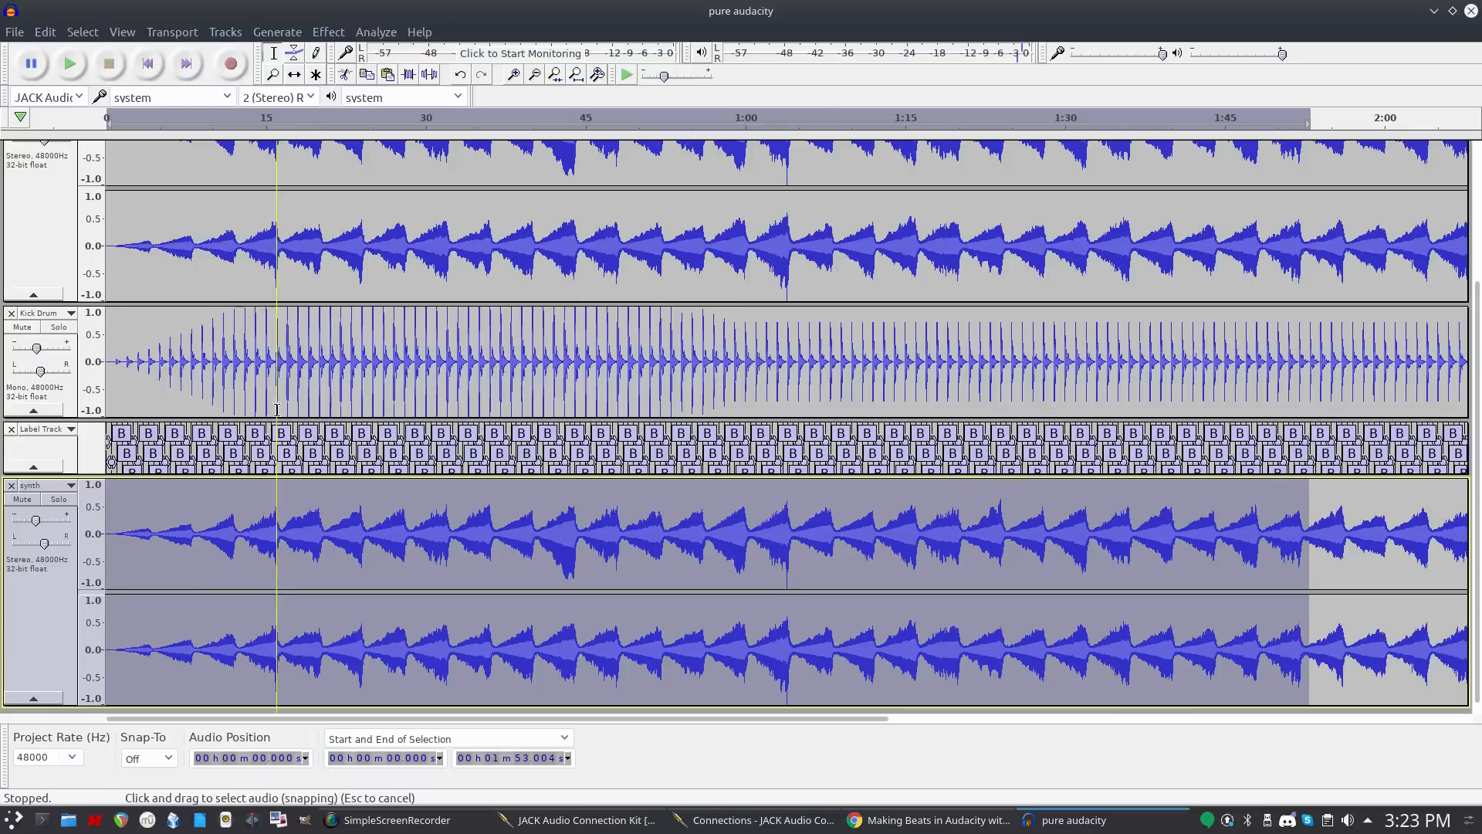
pyautogui.click(382, 33)
pyautogui.moveTo(328, 32)
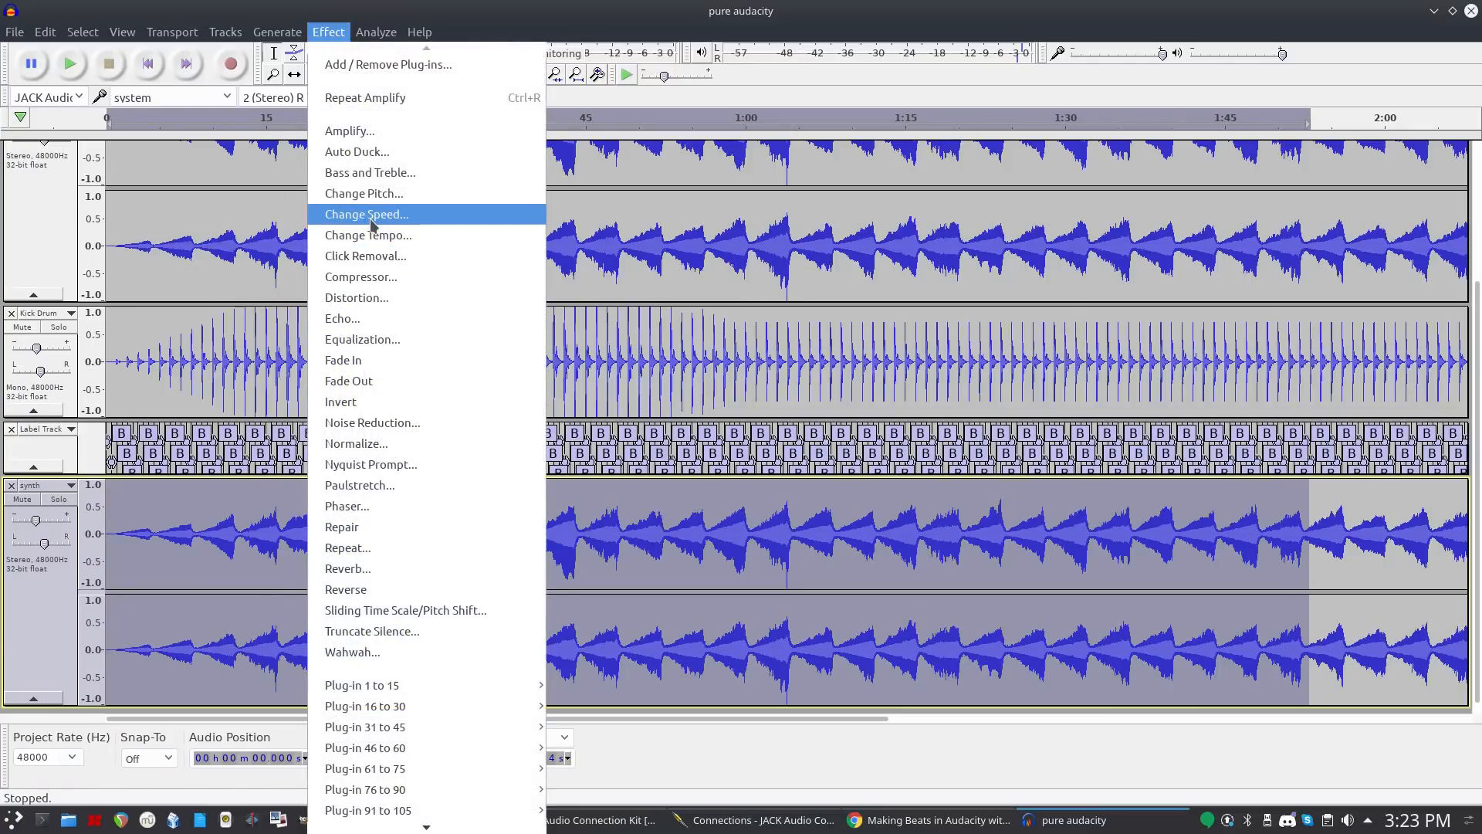
pyautogui.click(346, 361)
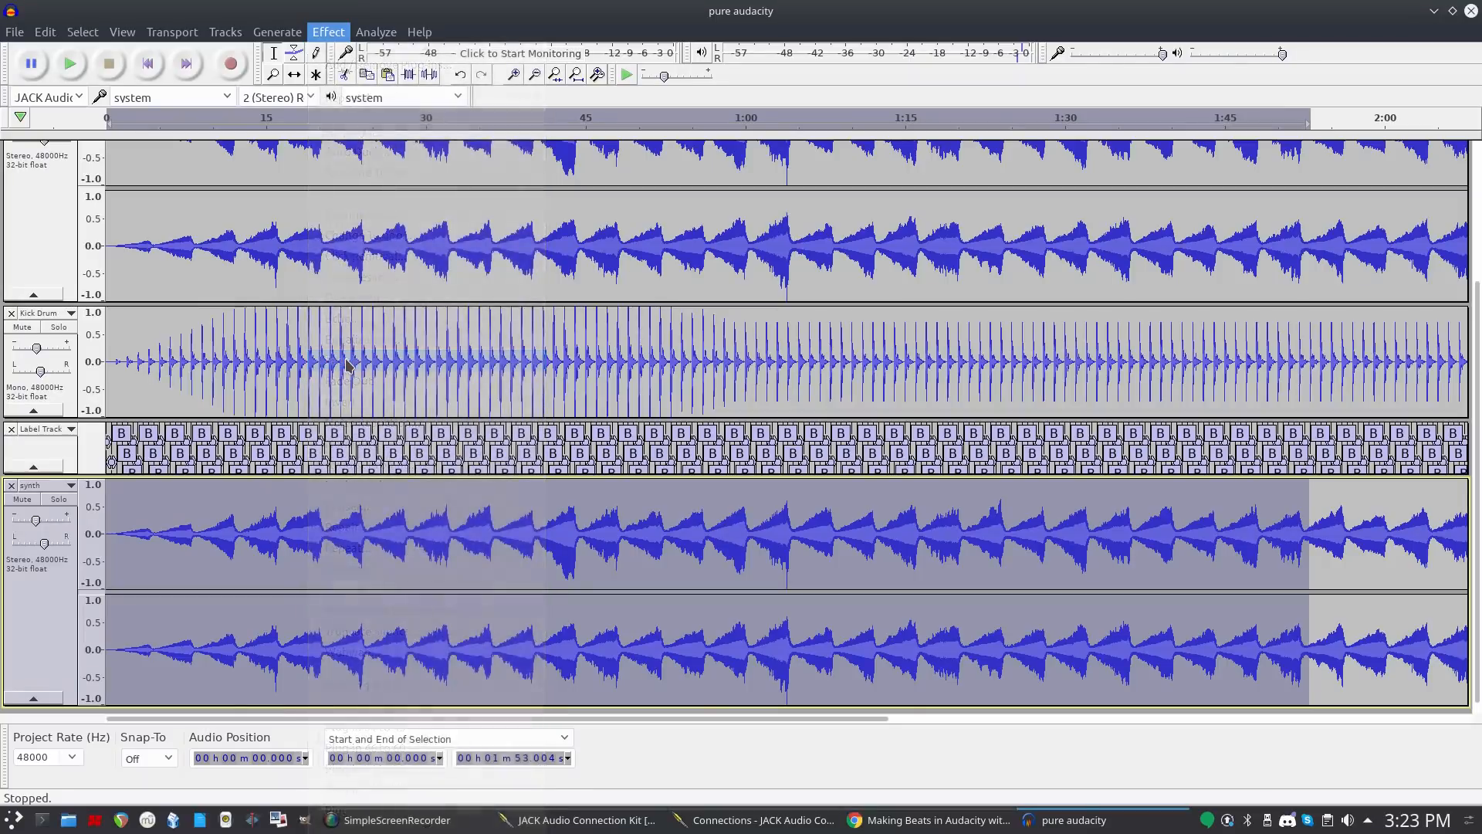
# Lower the pitch of the entire duplicated synth track by 7 semitones, from D4 to G3.
pyautogui.click(47, 660)
pyautogui.click(328, 32)
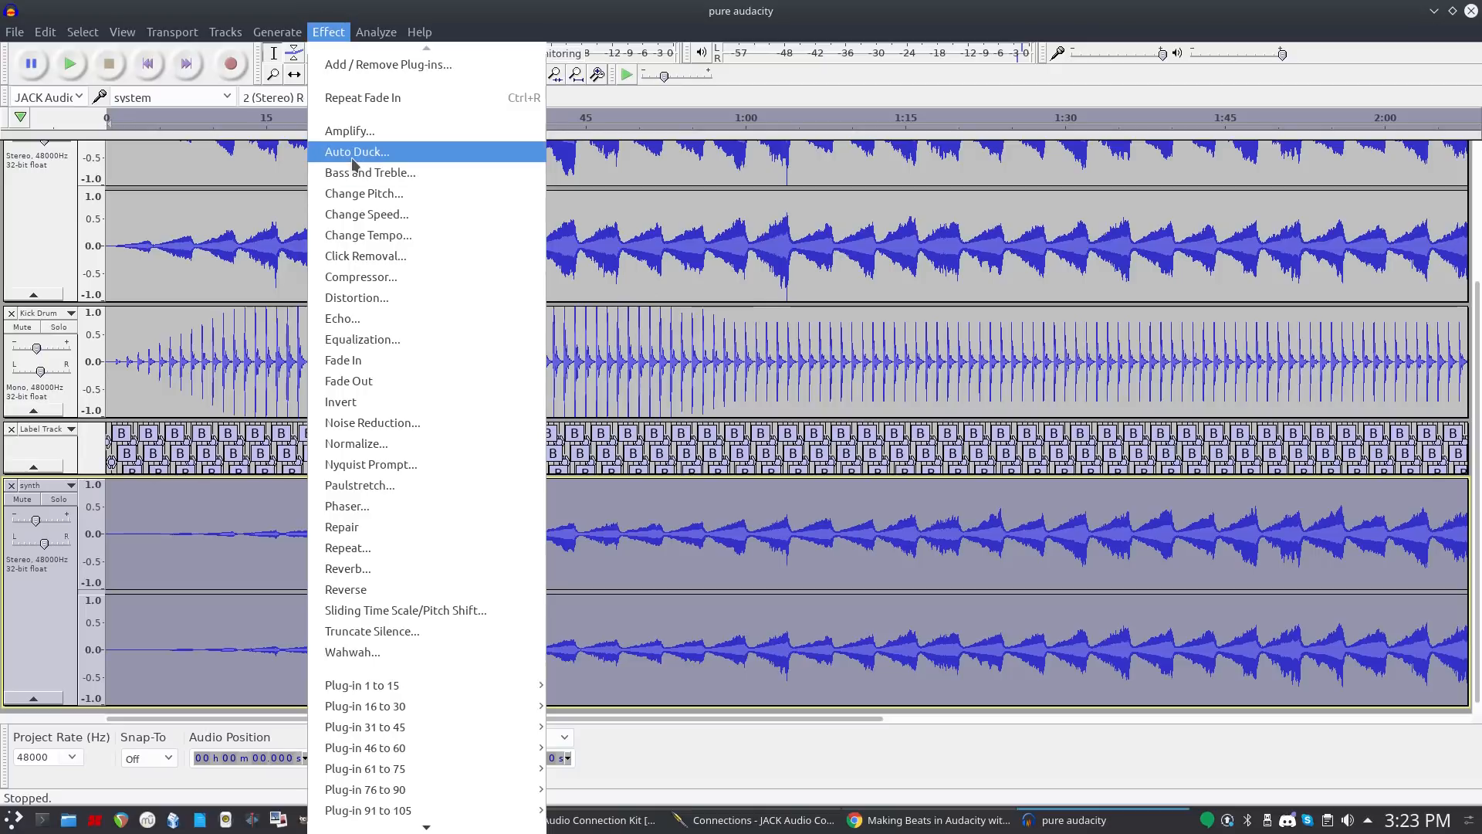
pyautogui.click(369, 195)
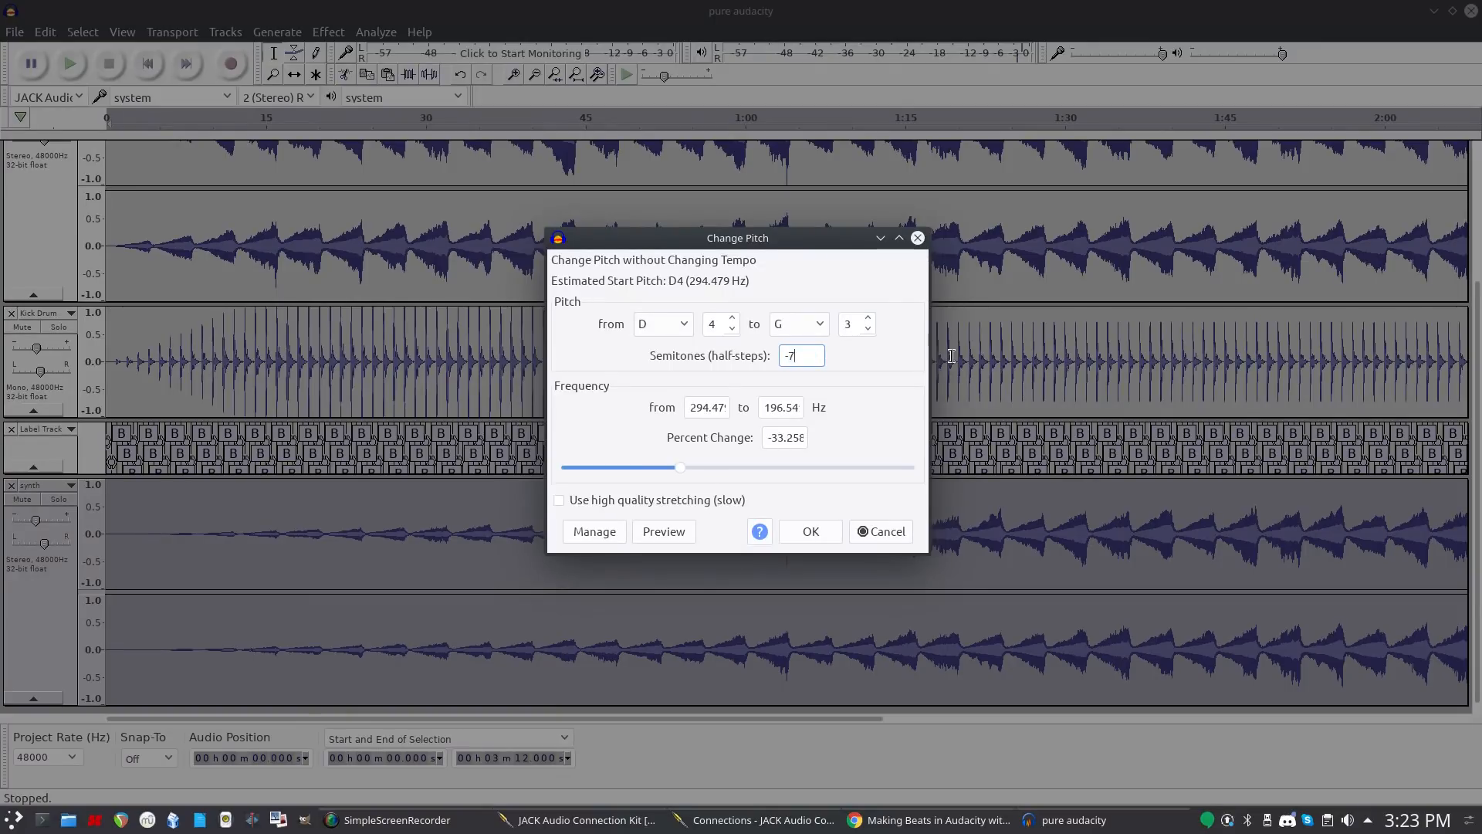
pyautogui.press('Return')
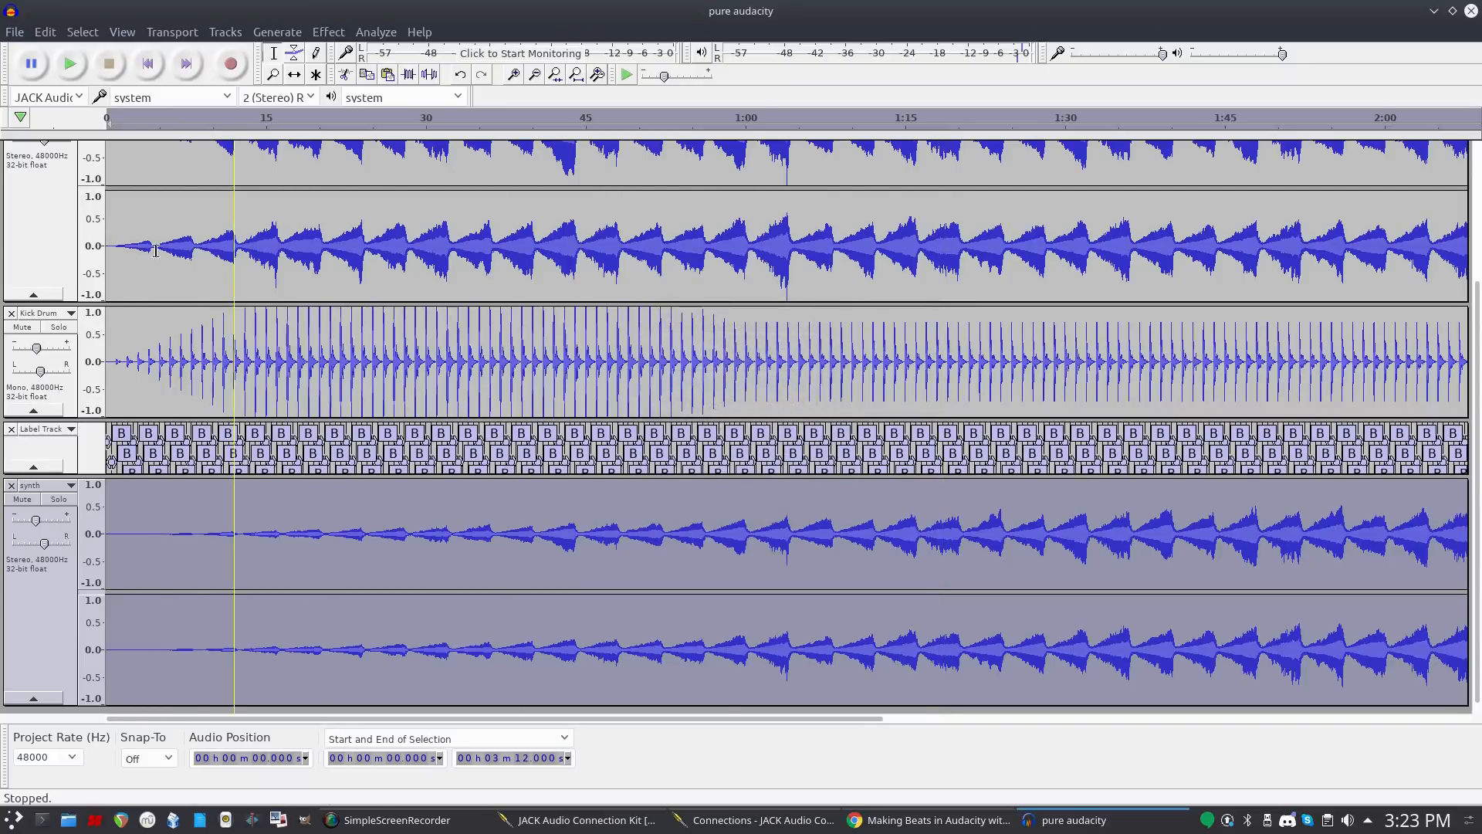
# In the Mixer Board, pan the duplicated synth fully right and the original synth fully left.
pyautogui.click(228, 34)
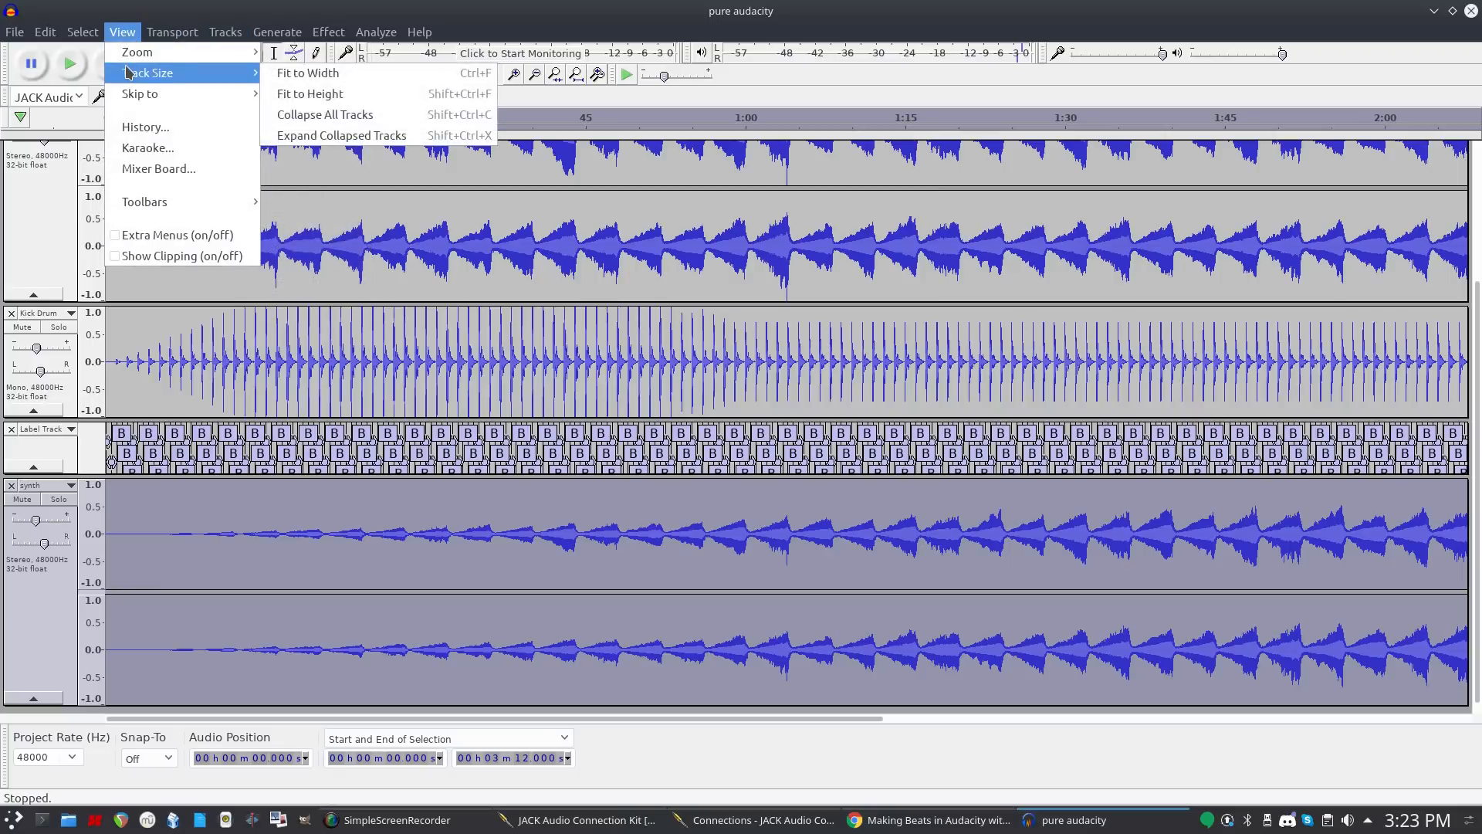
pyautogui.click(158, 168)
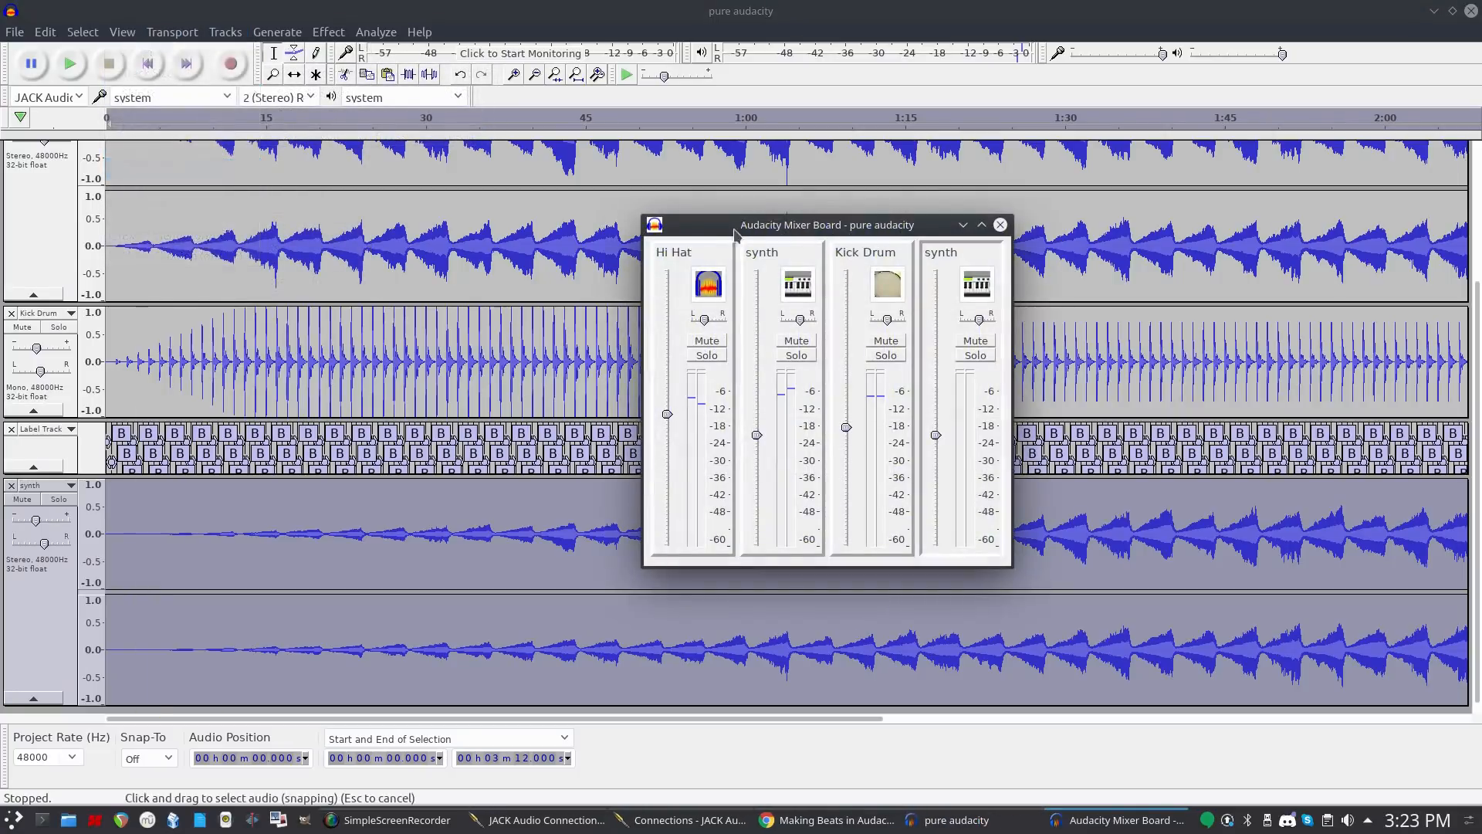
pyautogui.moveTo(979, 321); pyautogui.dragTo(996, 319)
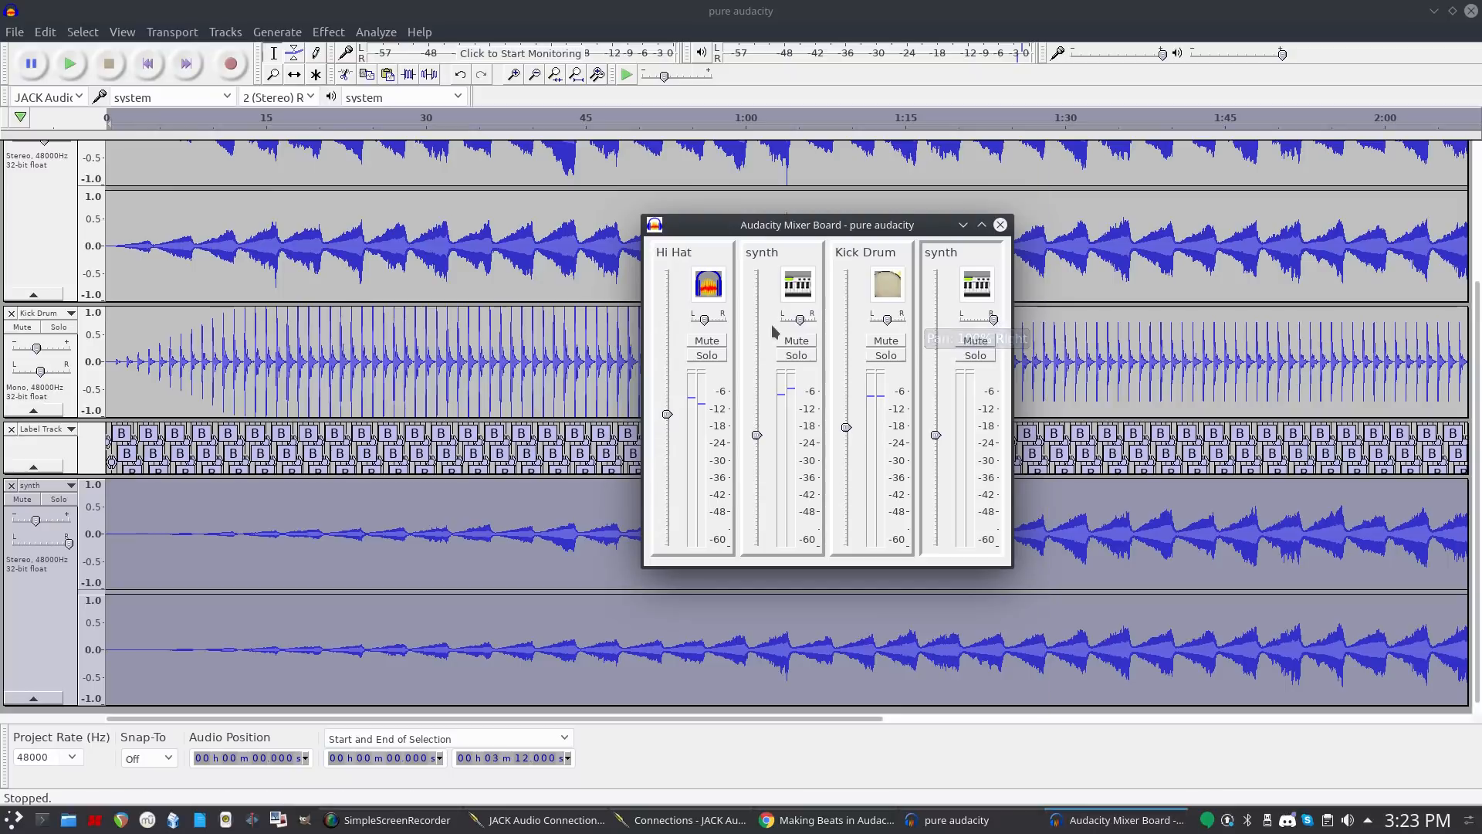
pyautogui.moveTo(805, 324); pyautogui.dragTo(782, 320)
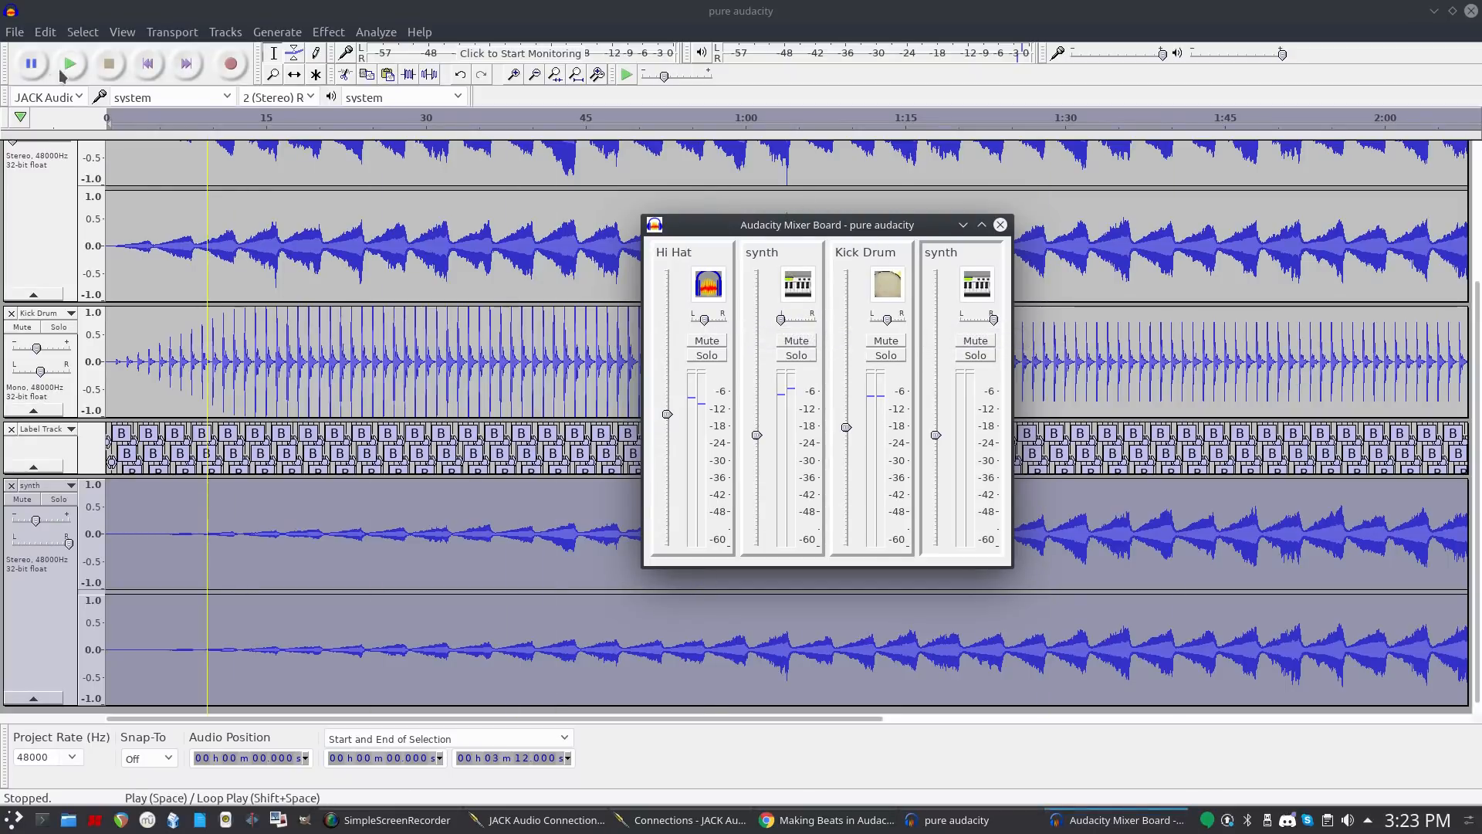
# Audition the mix from the start and fit all tracks to the window's height and width.
pyautogui.click(468, 125)
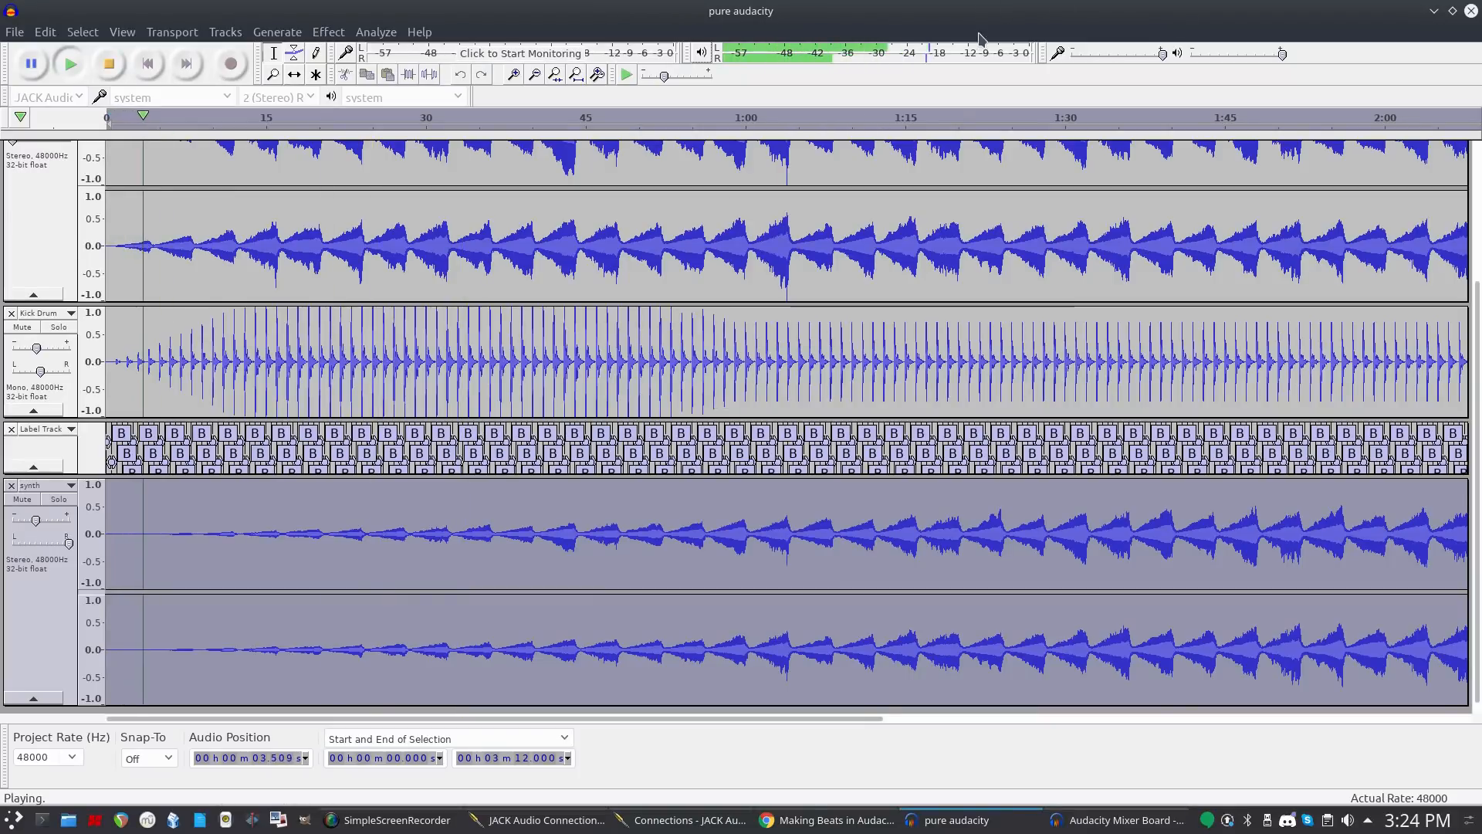
pyautogui.click(121, 37)
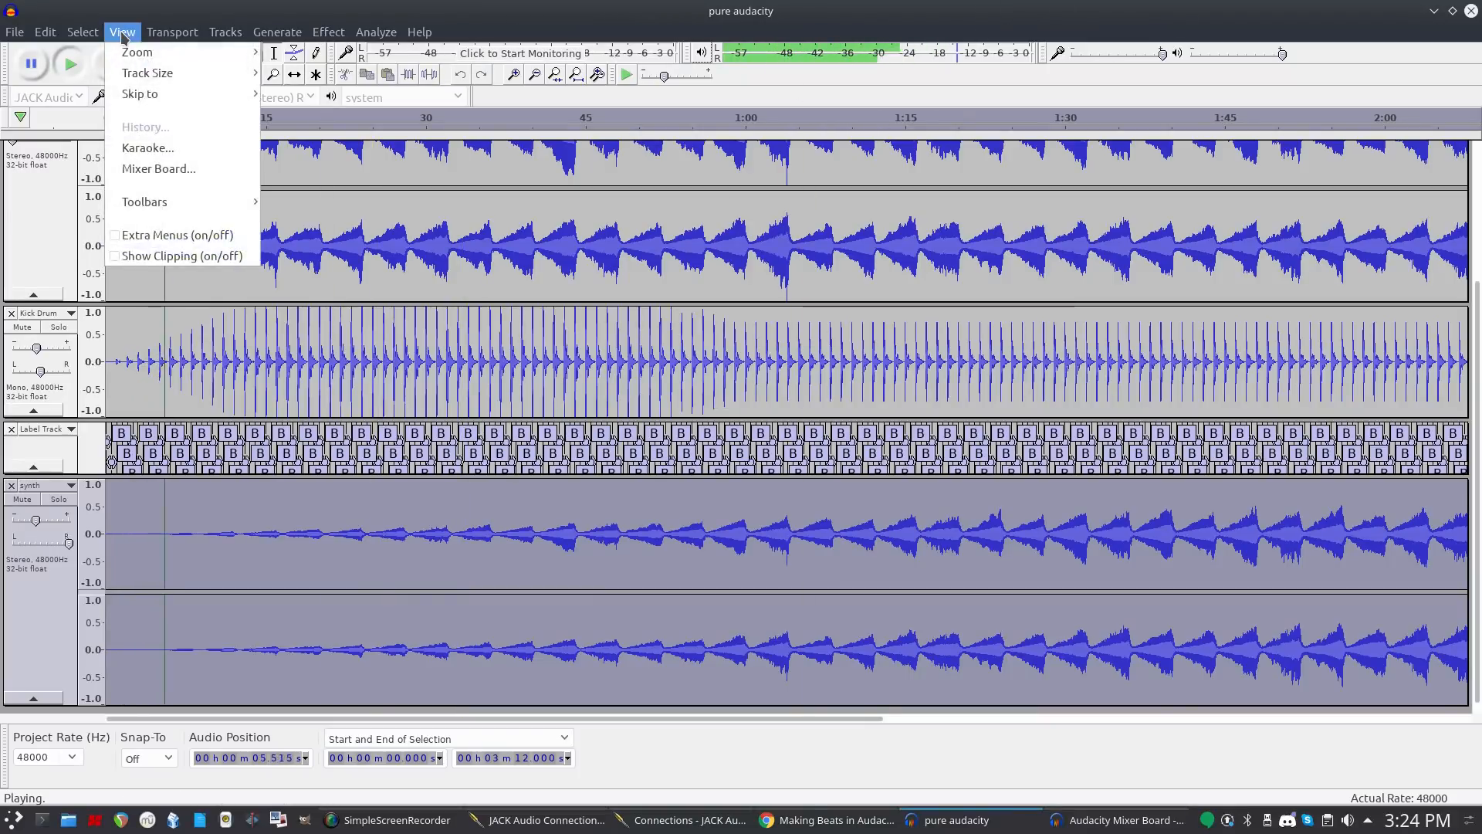
pyautogui.moveTo(123, 57)
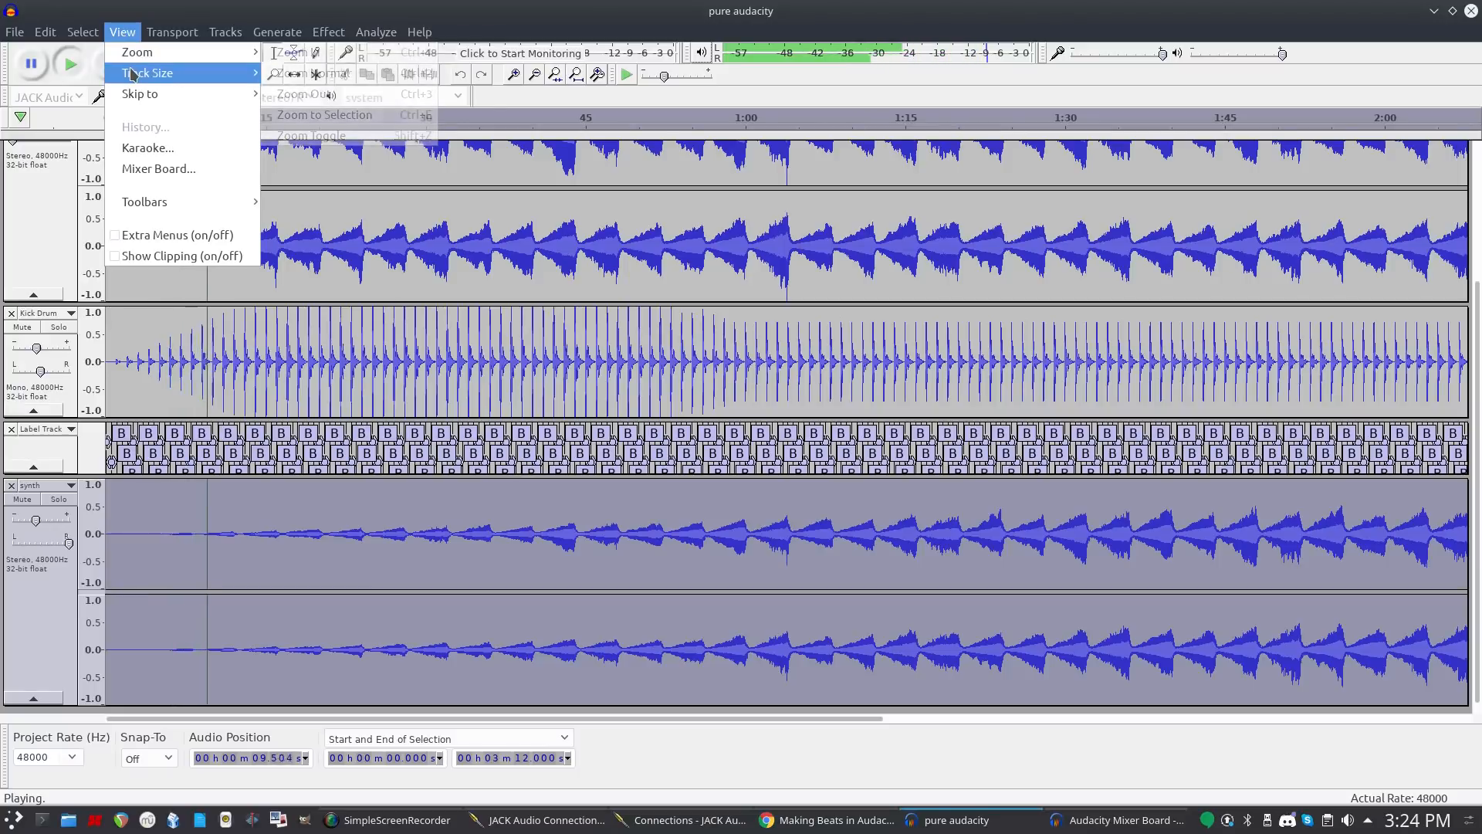
pyautogui.click(313, 94)
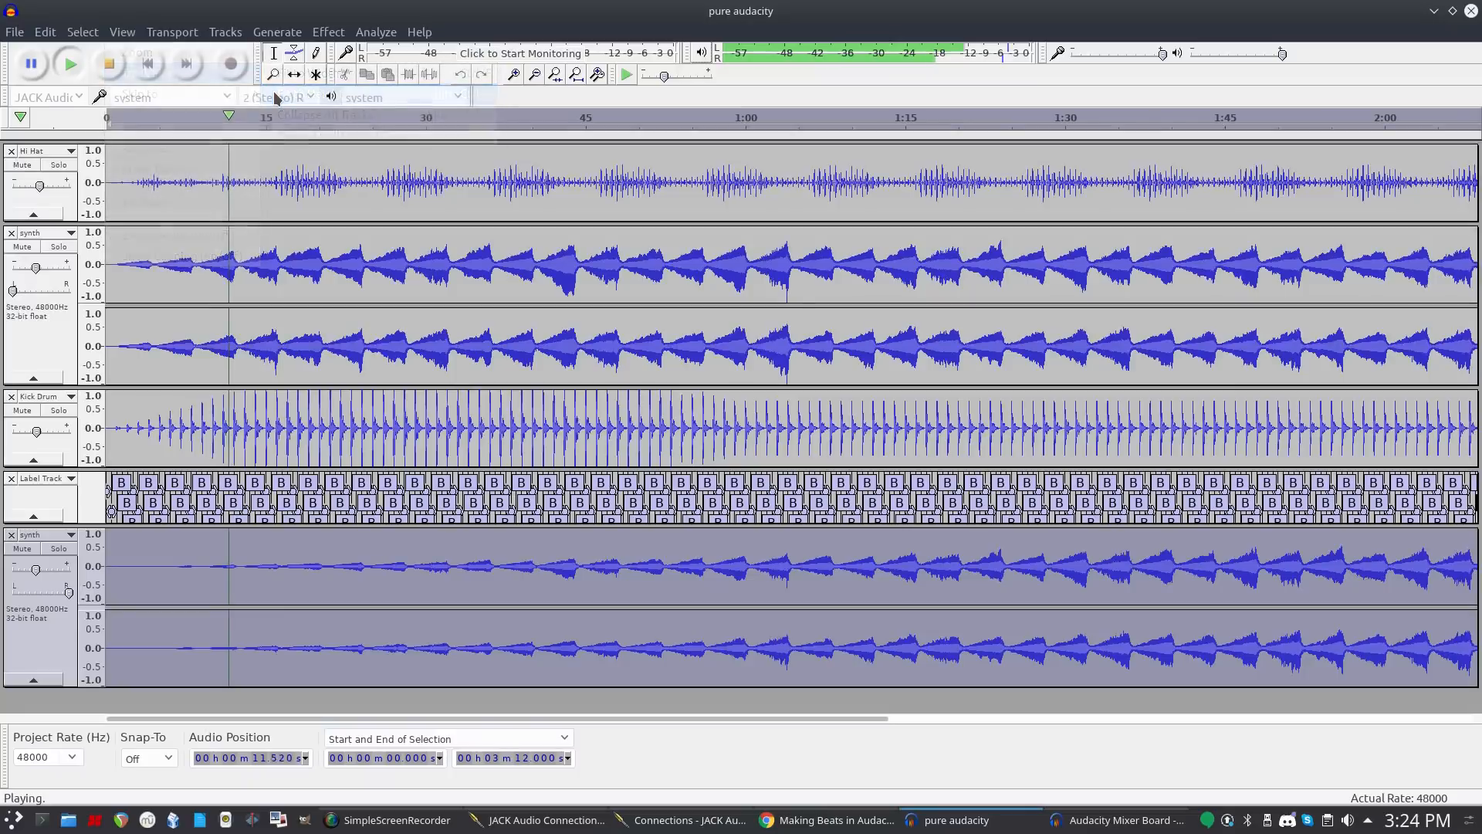
pyautogui.click(577, 75)
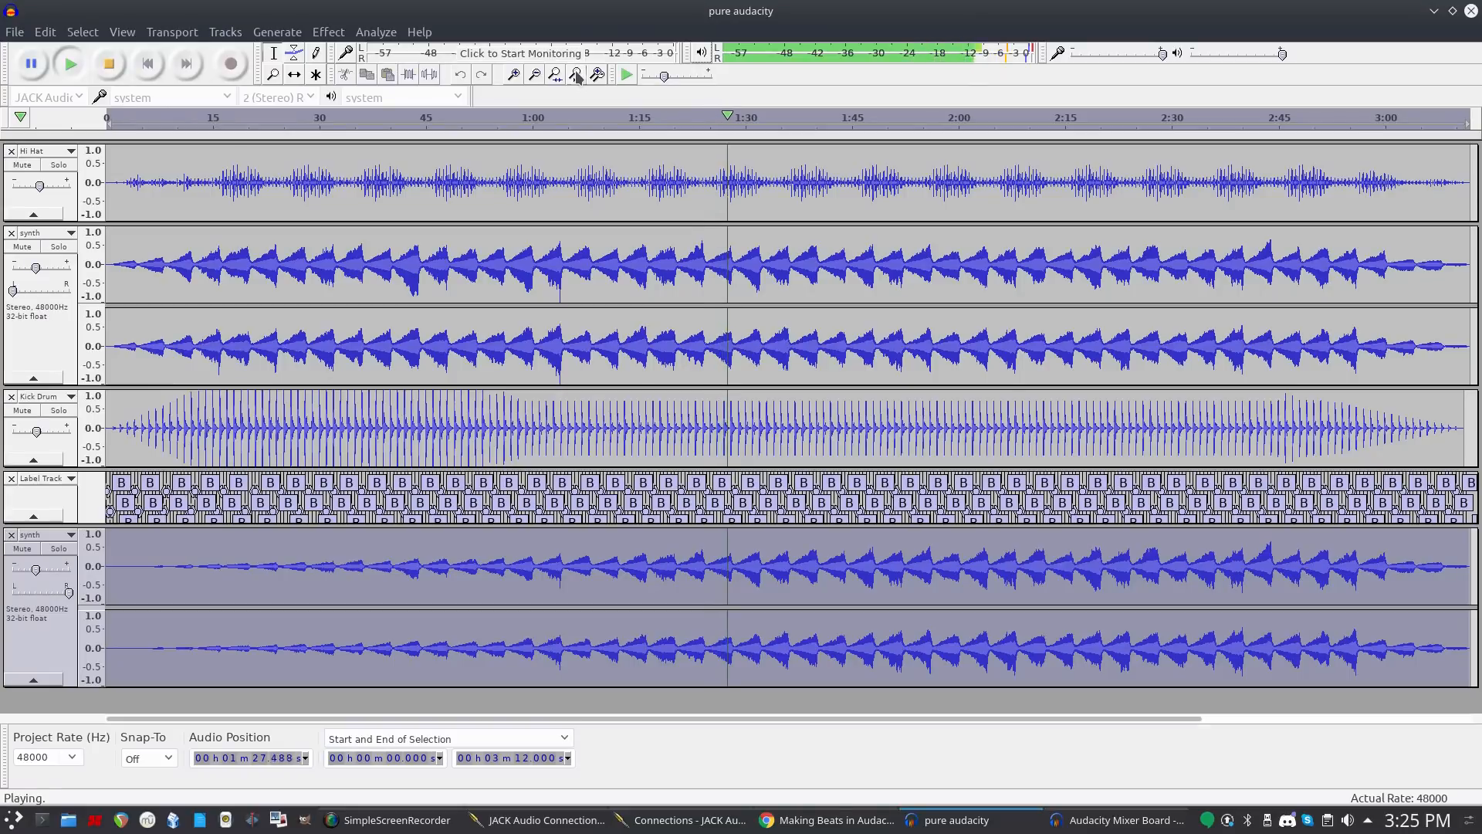
pyautogui.click(110, 64)
# Apply Echo to the entire duplicated synth track with a 0.2 second delay and a 0.8 decay factor.
pyautogui.click(31, 641)
pyautogui.click(334, 33)
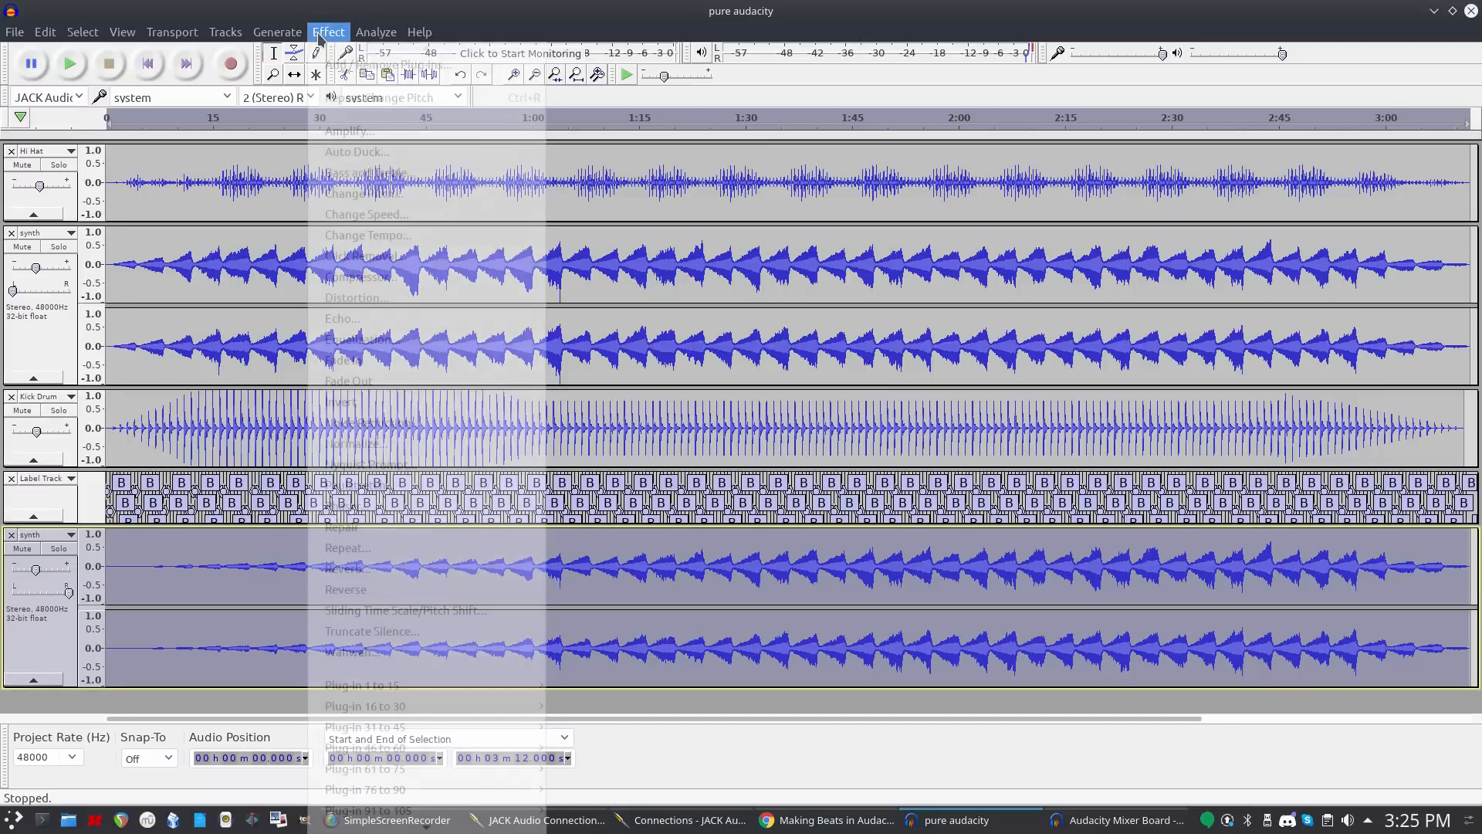
pyautogui.click(334, 318)
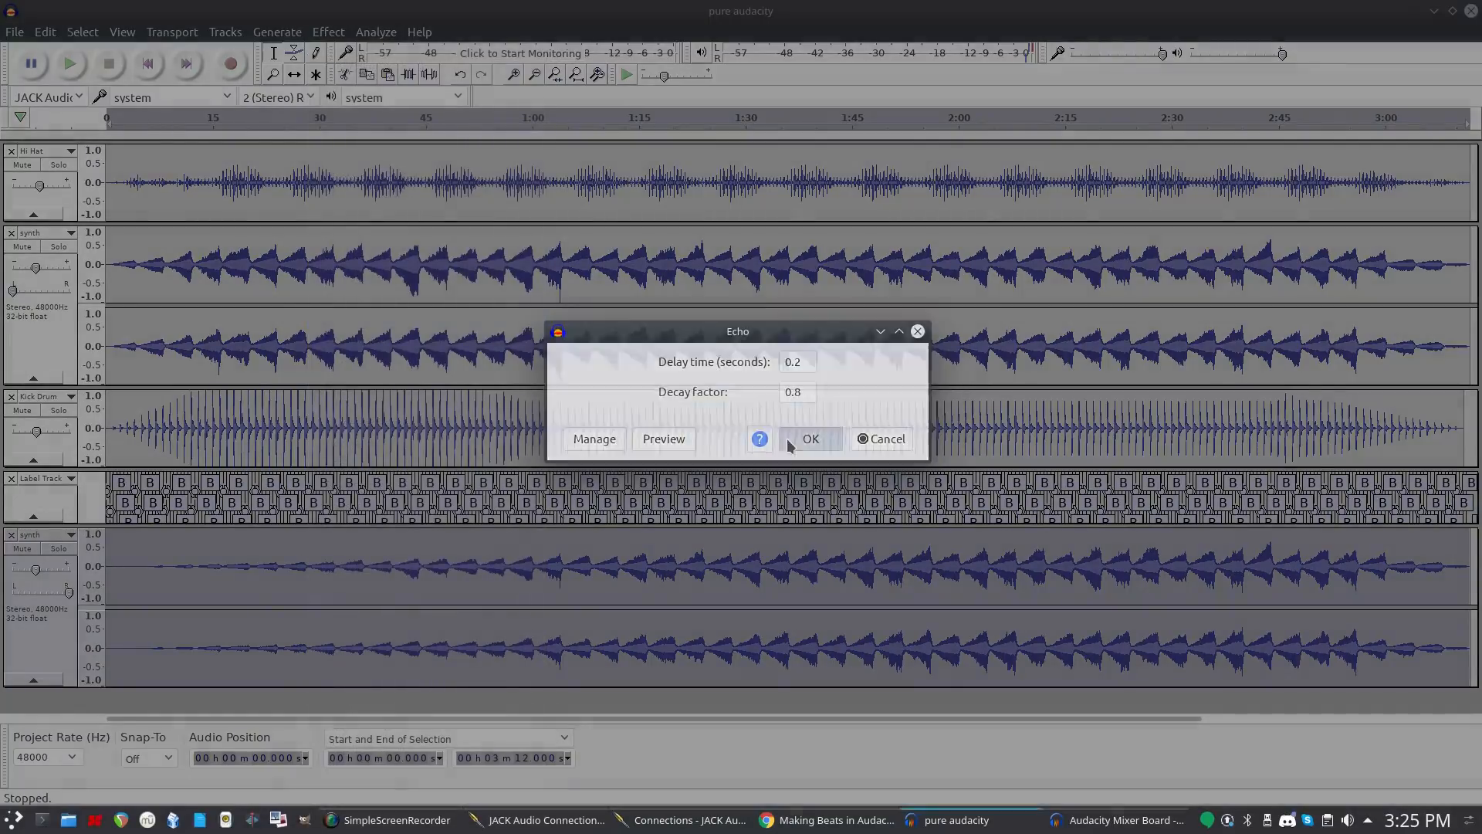
pyautogui.click(791, 438)
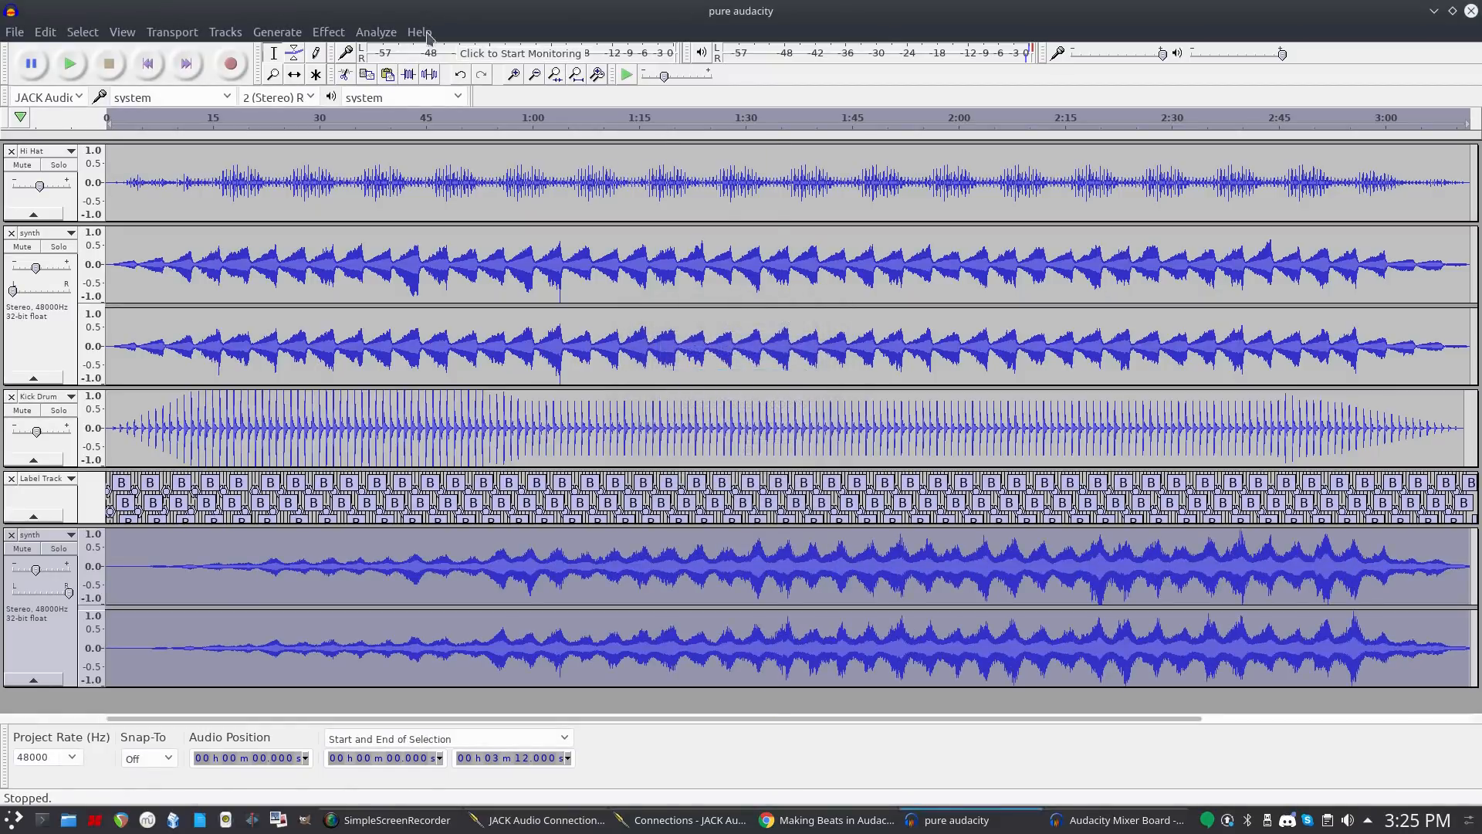
# Apply MDA Degrade to the duplicated synth track with Rate 0.327, soloing the track only while previewing the effect.
pyautogui.click(329, 32)
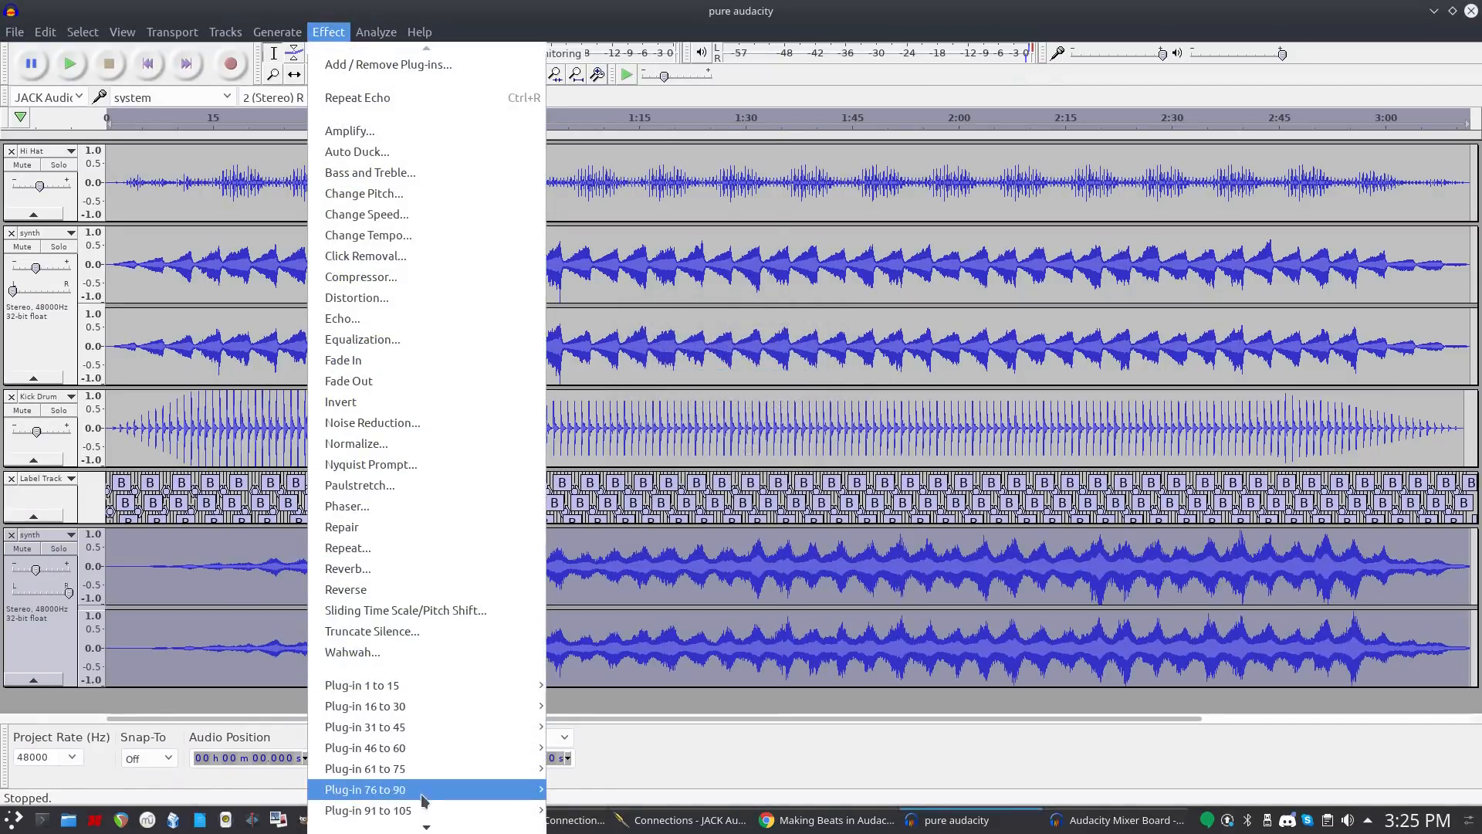
pyautogui.moveTo(410, 648)
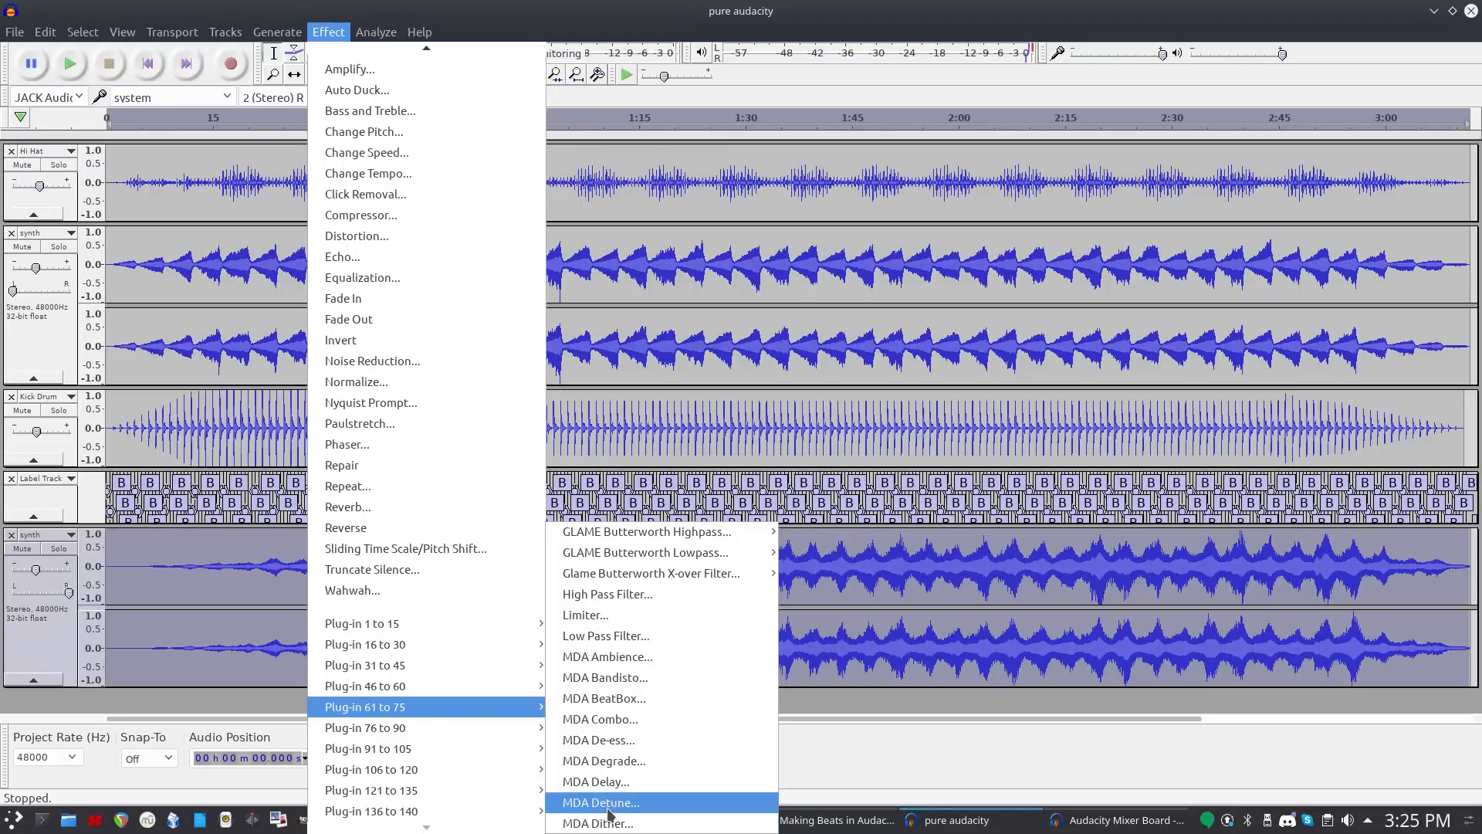
pyautogui.click(607, 761)
pyautogui.click(563, 493)
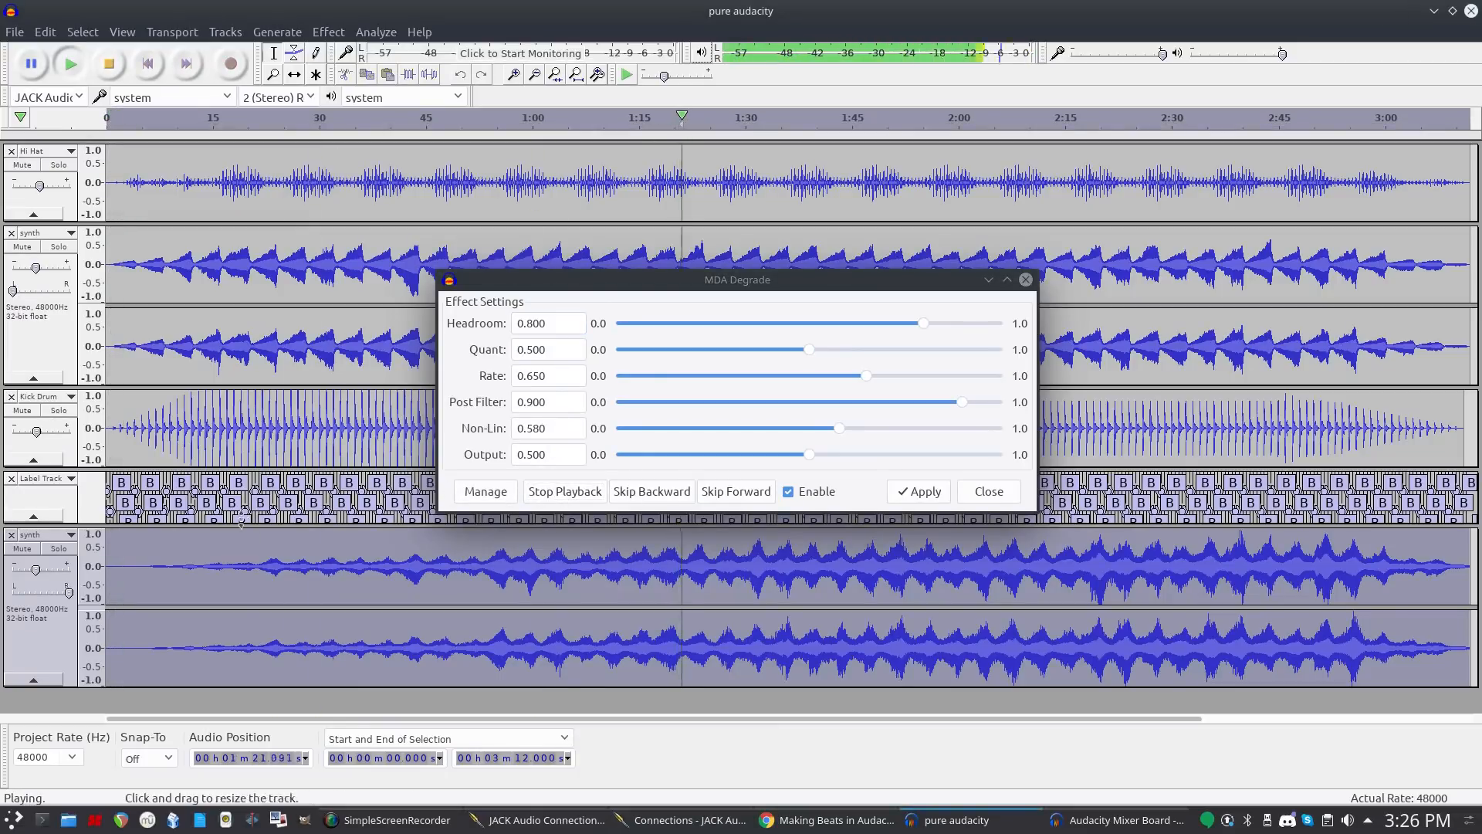
pyautogui.click(70, 549)
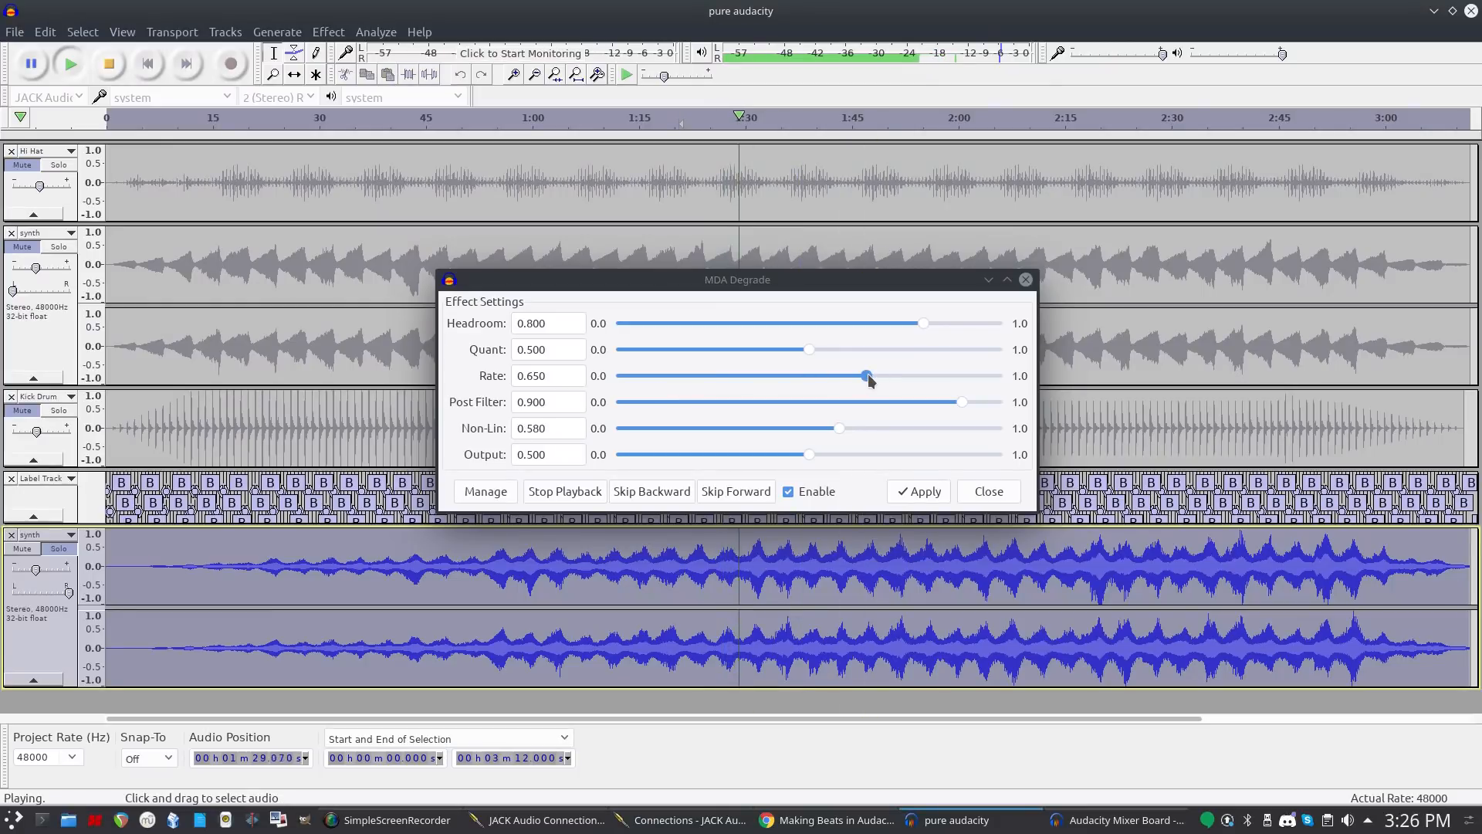
pyautogui.moveTo(868, 376); pyautogui.dragTo(744, 383)
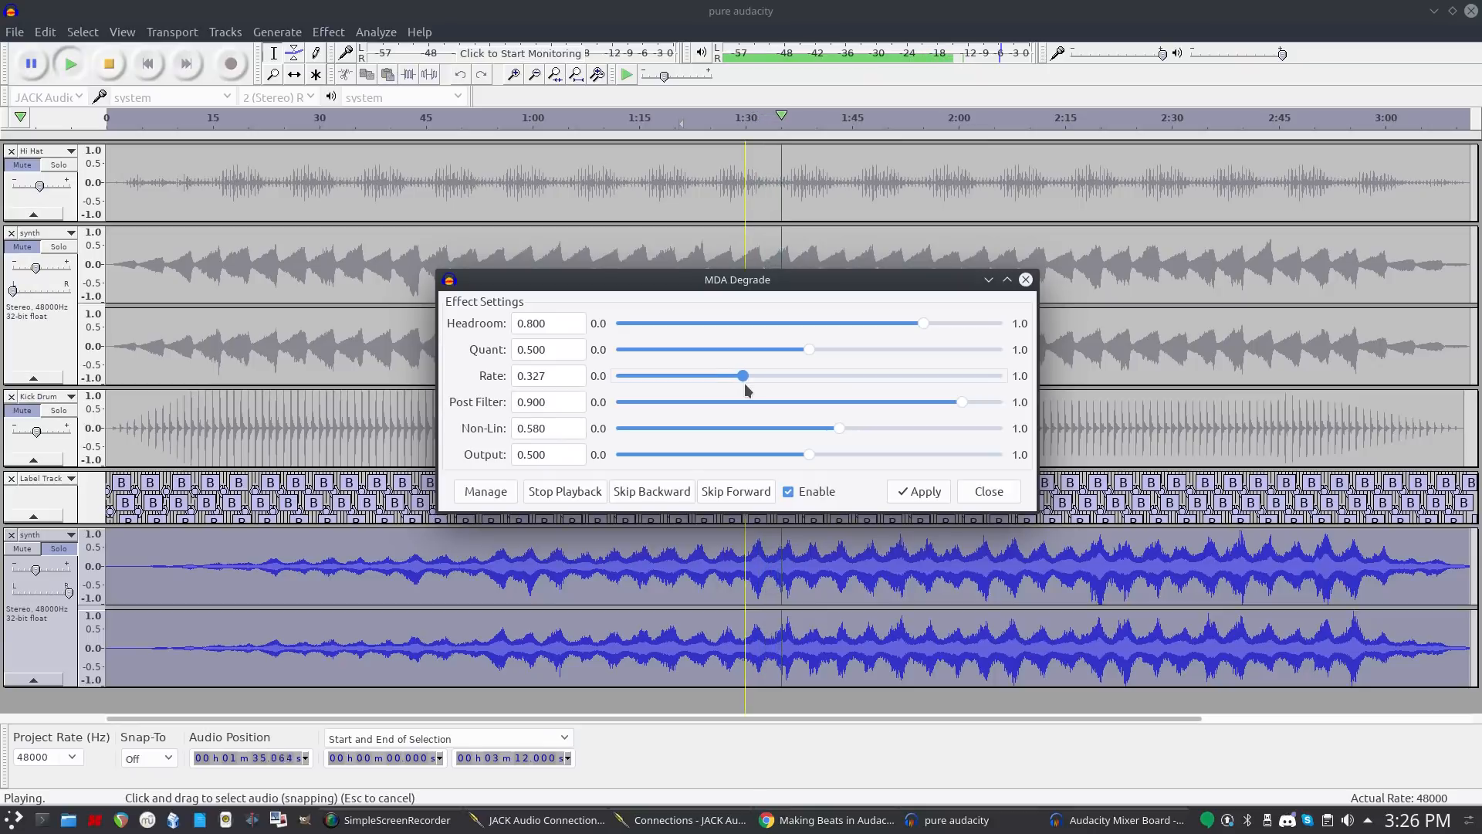
pyautogui.moveTo(744, 383); pyautogui.dragTo(738, 383)
pyautogui.click(925, 493)
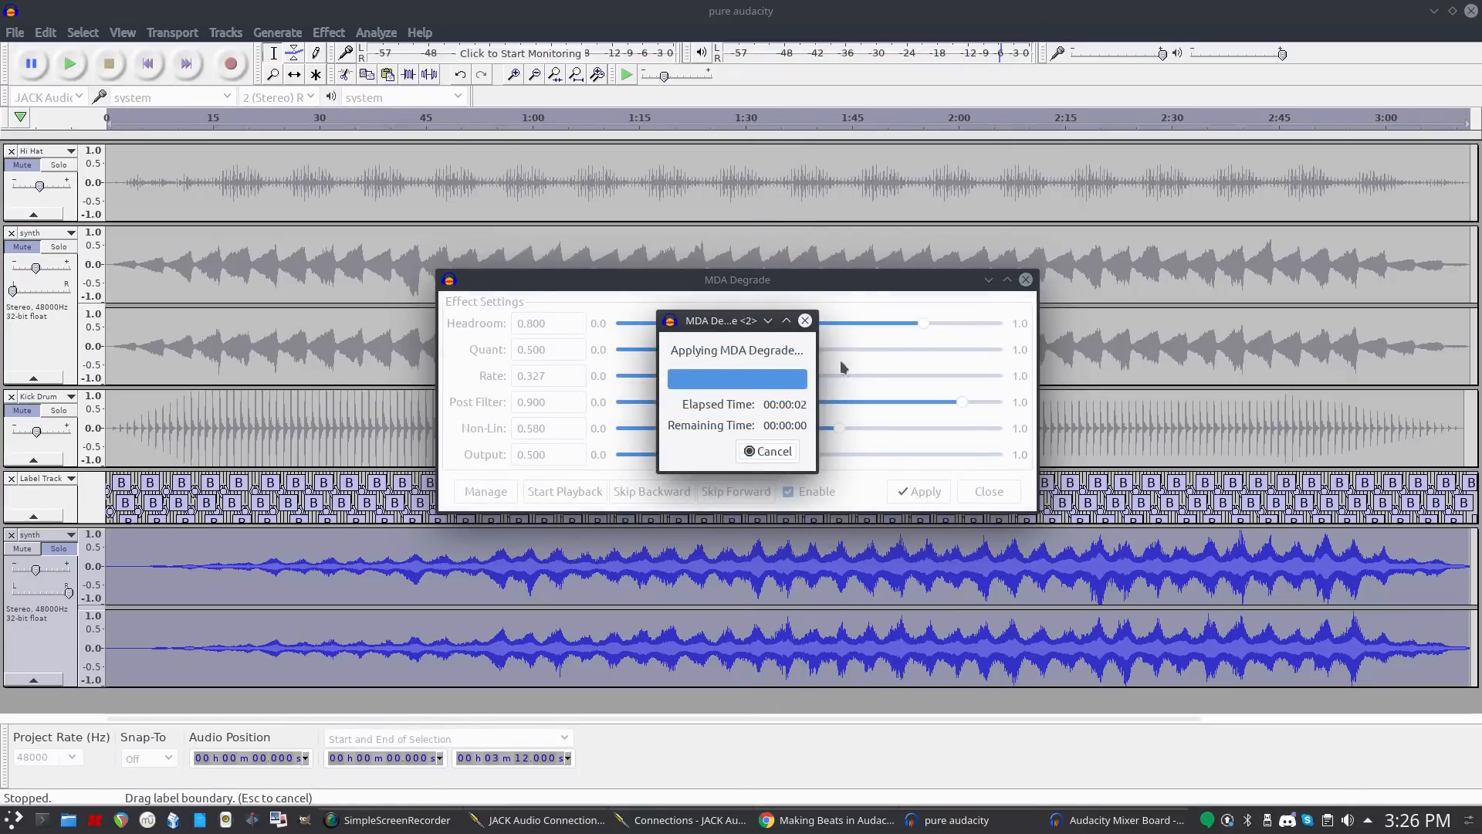
pyautogui.click(1025, 279)
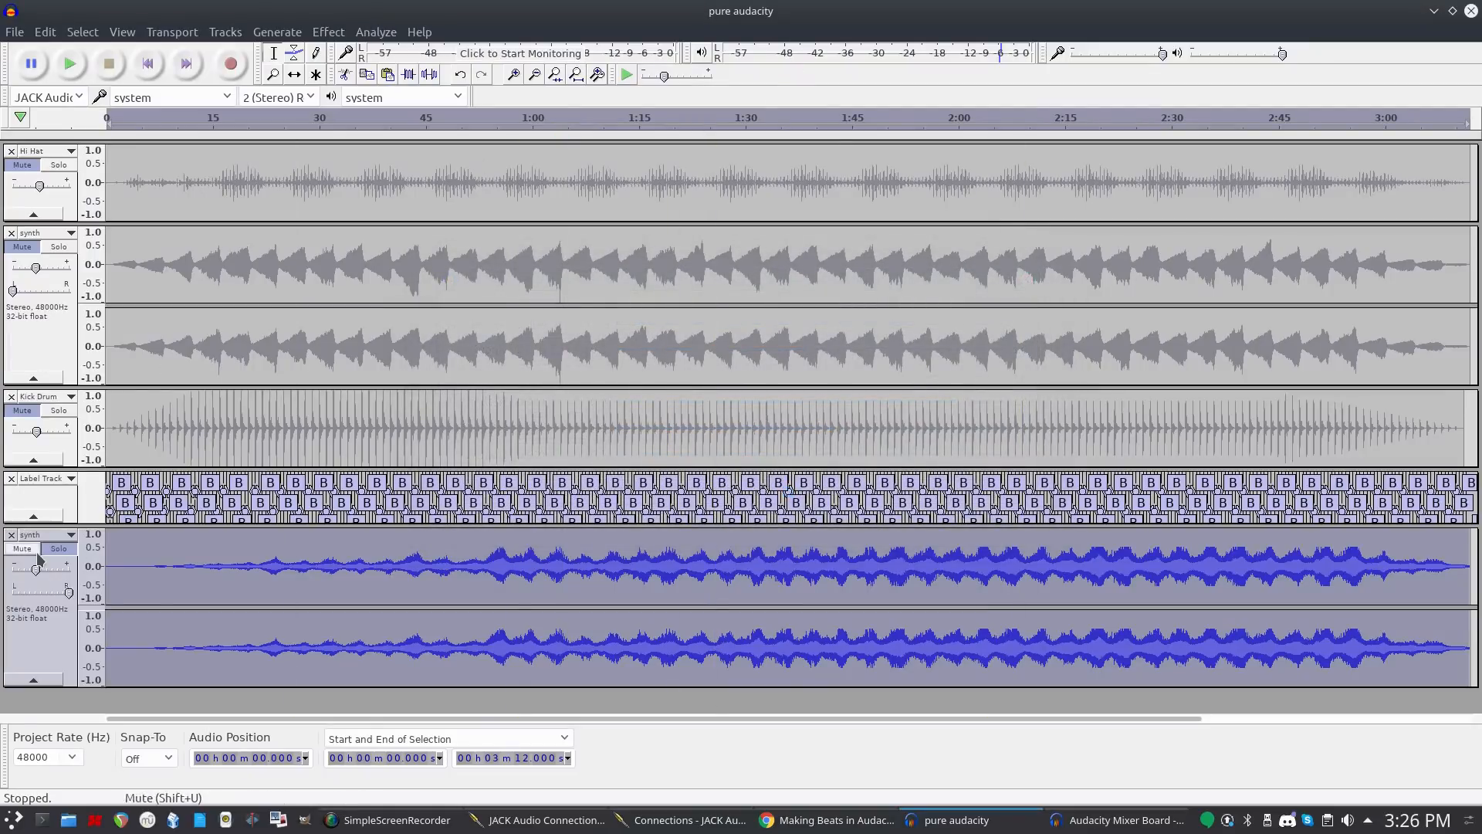
pyautogui.click(60, 550)
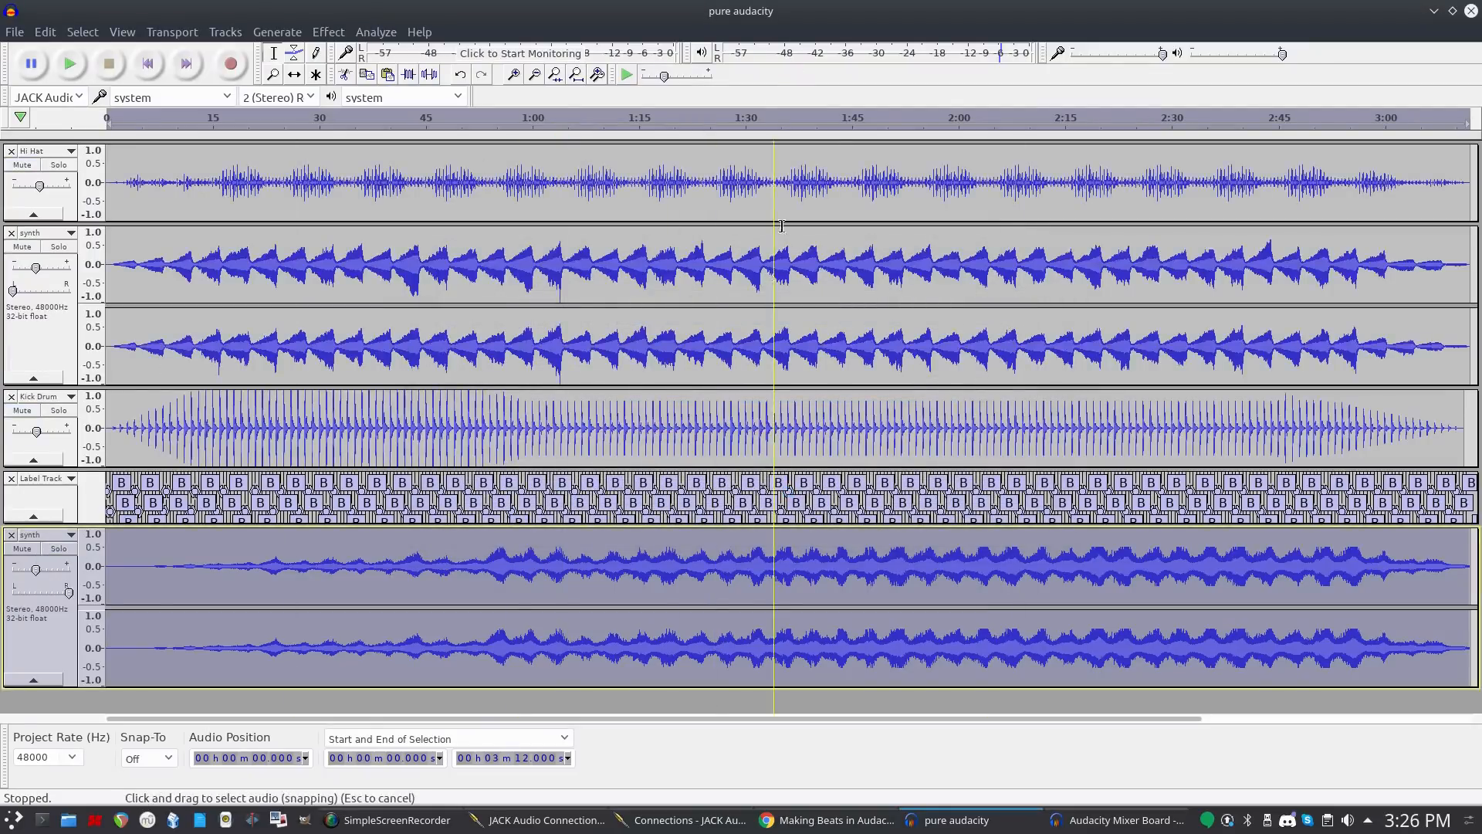
# Move the label track below the duplicated synth track, and audition the mix from about 1:46 and 1:40.
pyautogui.click(861, 117)
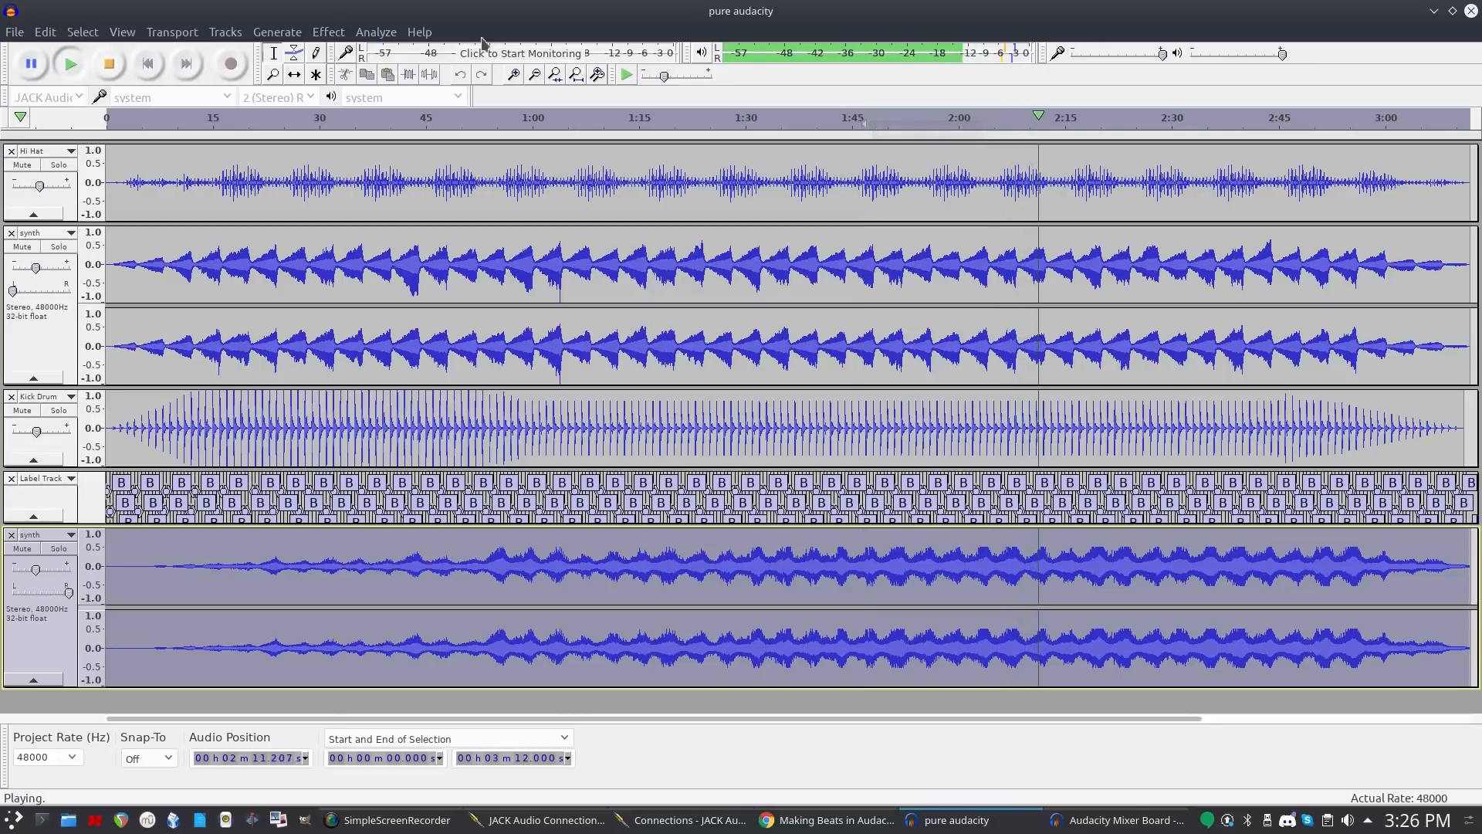
pyautogui.click(118, 65)
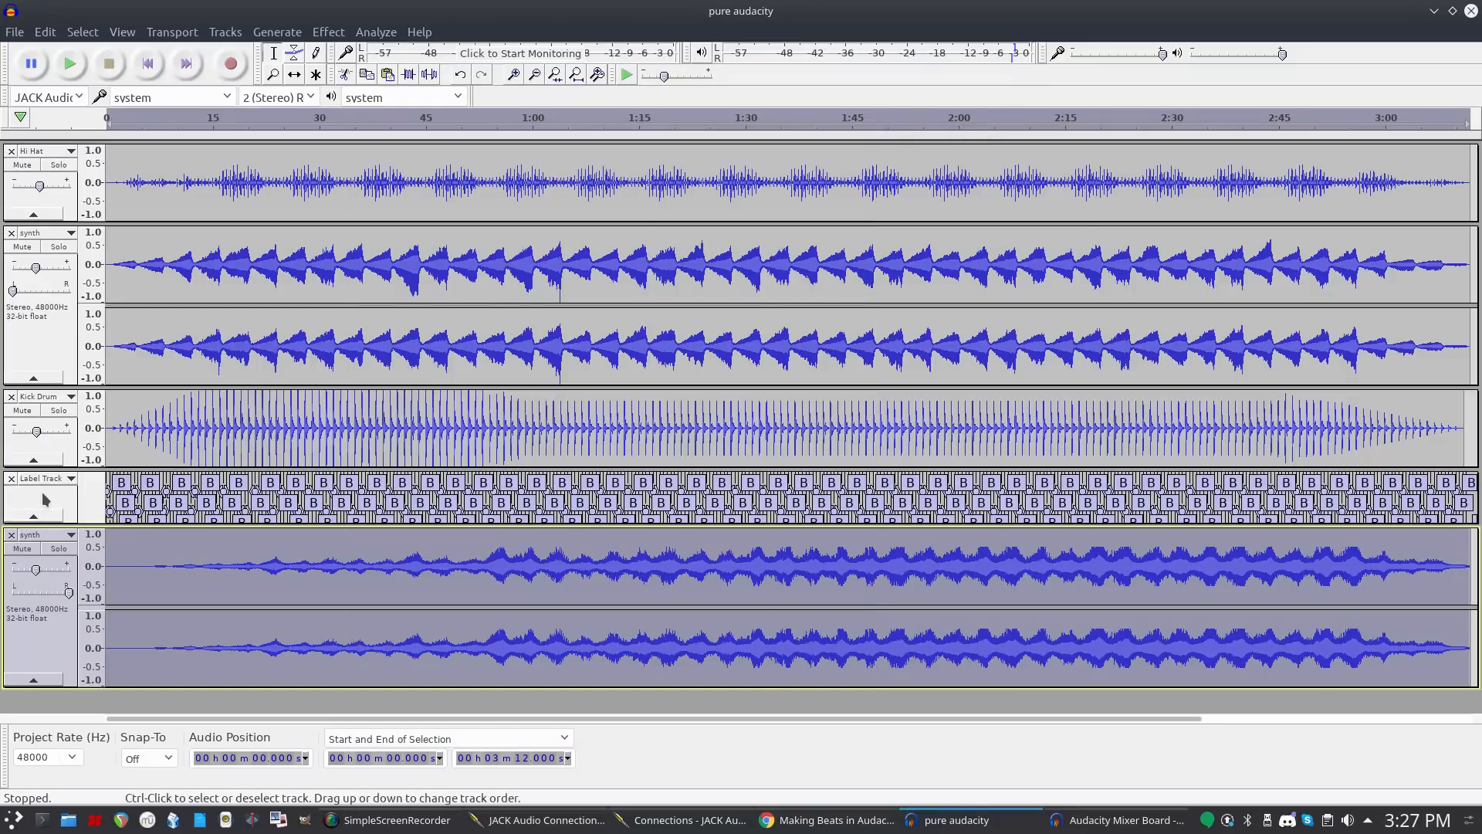
pyautogui.moveTo(44, 499); pyautogui.dragTo(17, 687)
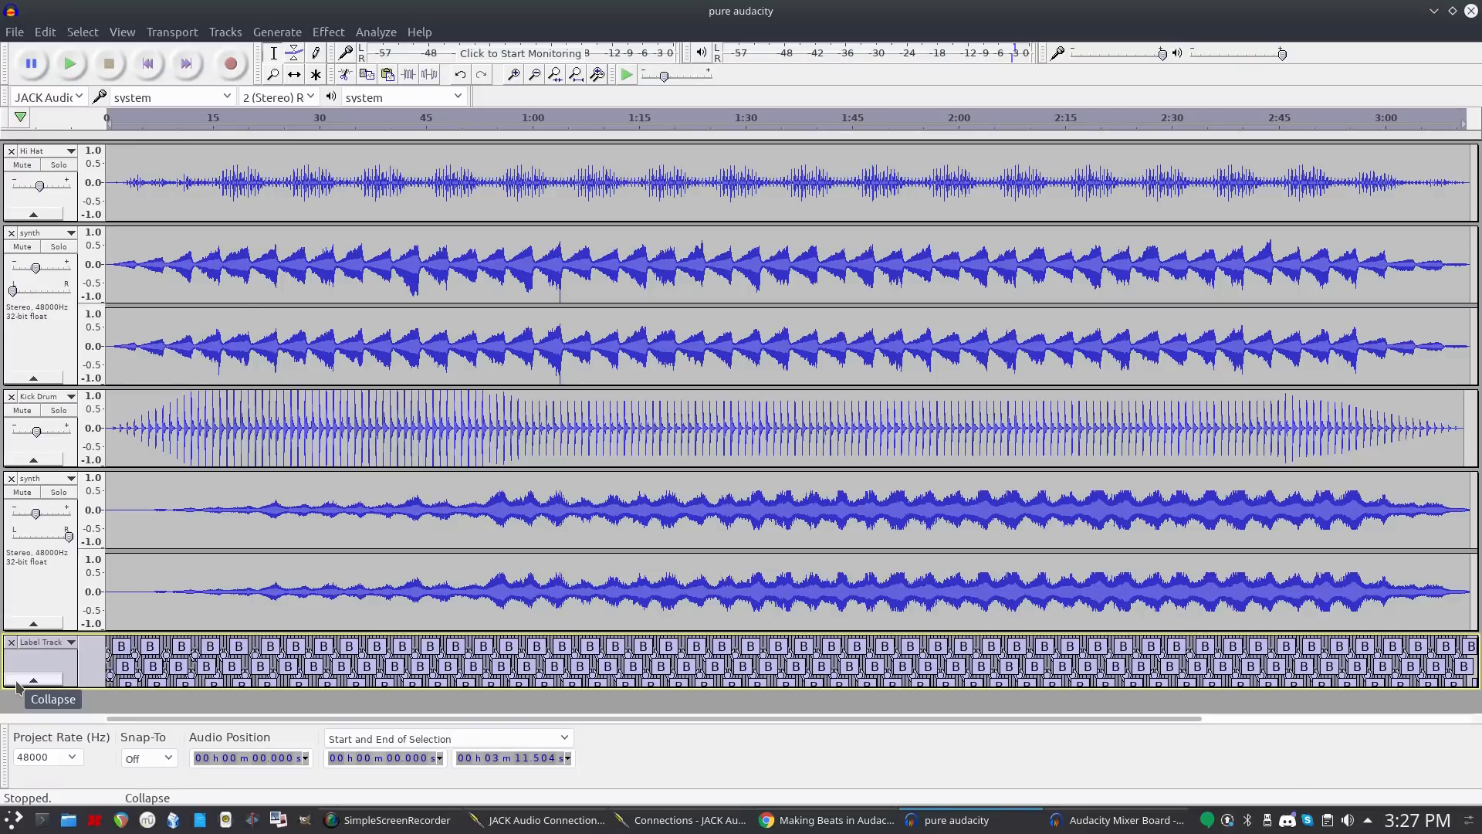
pyautogui.click(820, 122)
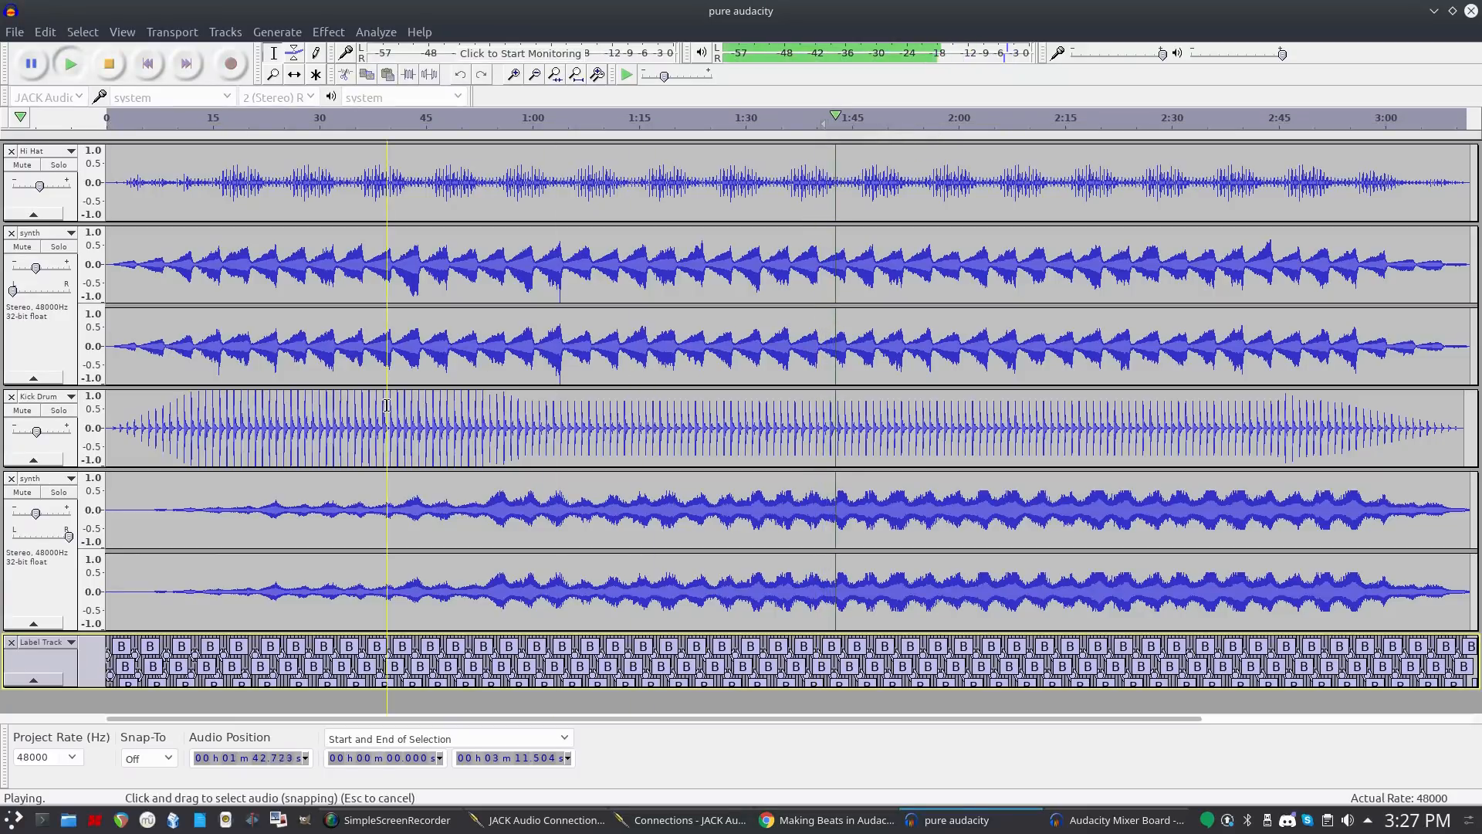
pyautogui.click(116, 68)
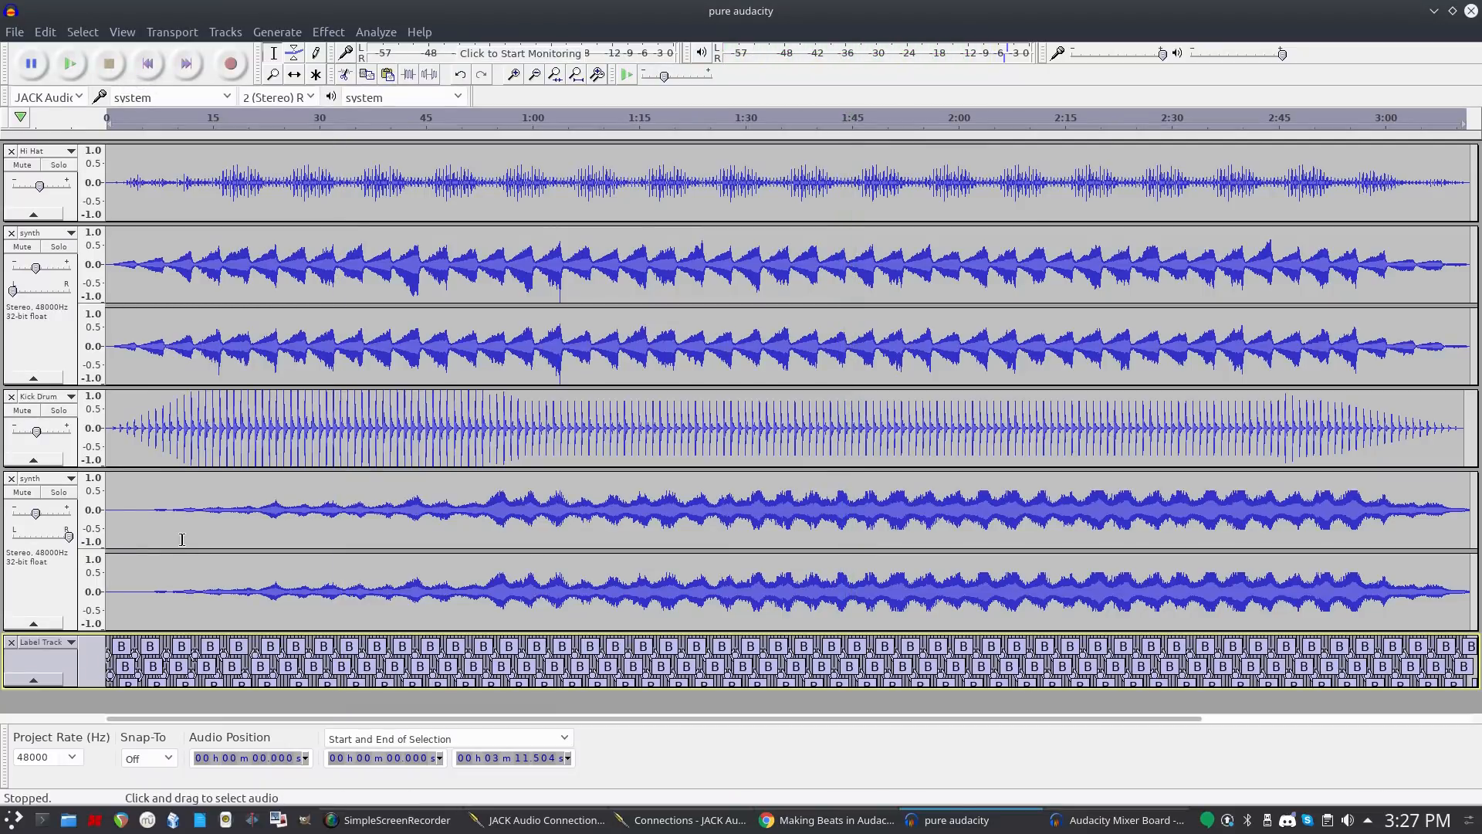
# Normalize all tracks to 0.0 dB with DC offset removed, and audition the mix from about 1:35.
pyautogui.hotkey('ctrl', 'a')
pyautogui.click(335, 33)
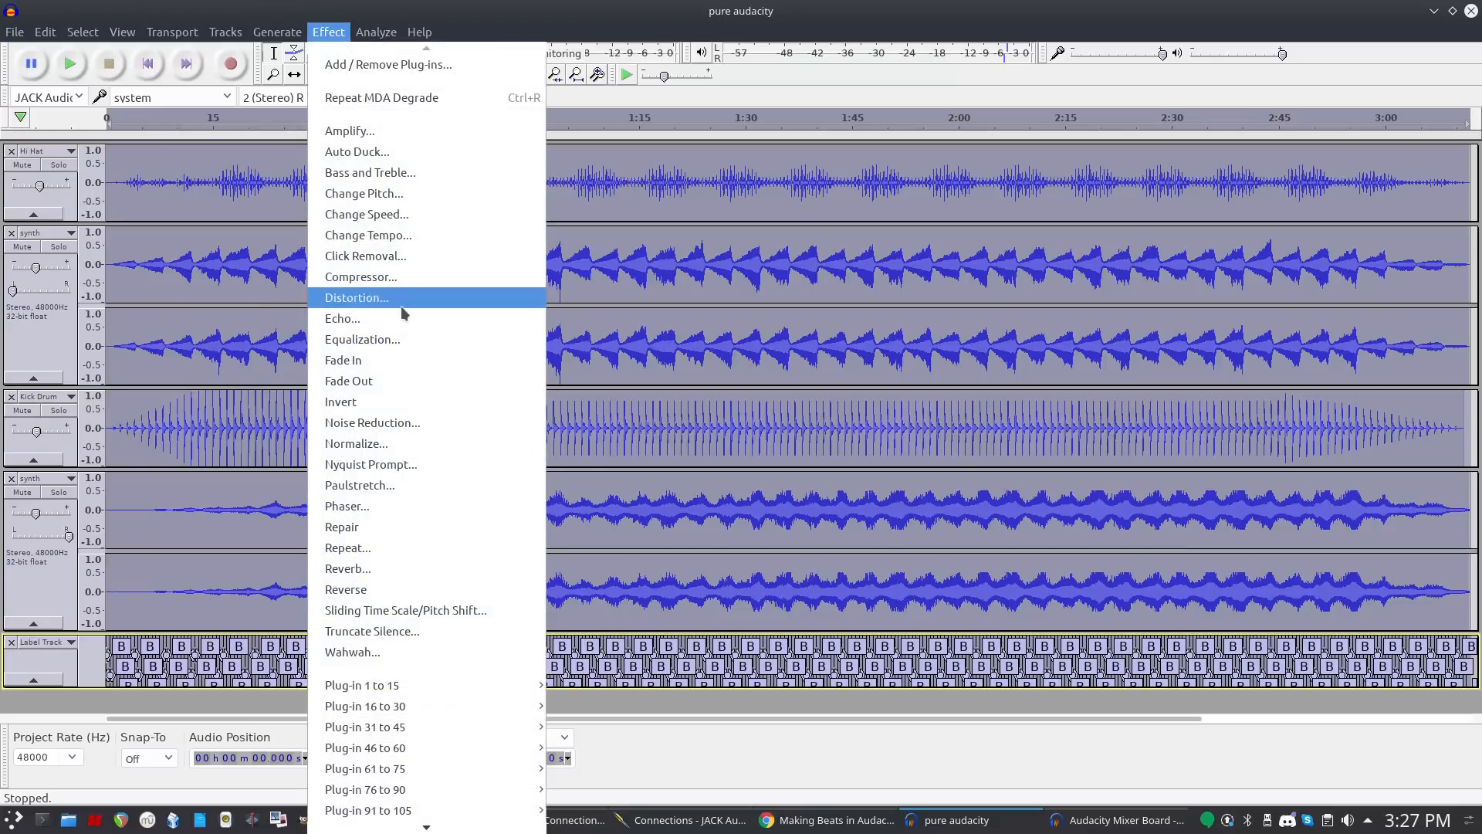
pyautogui.click(402, 443)
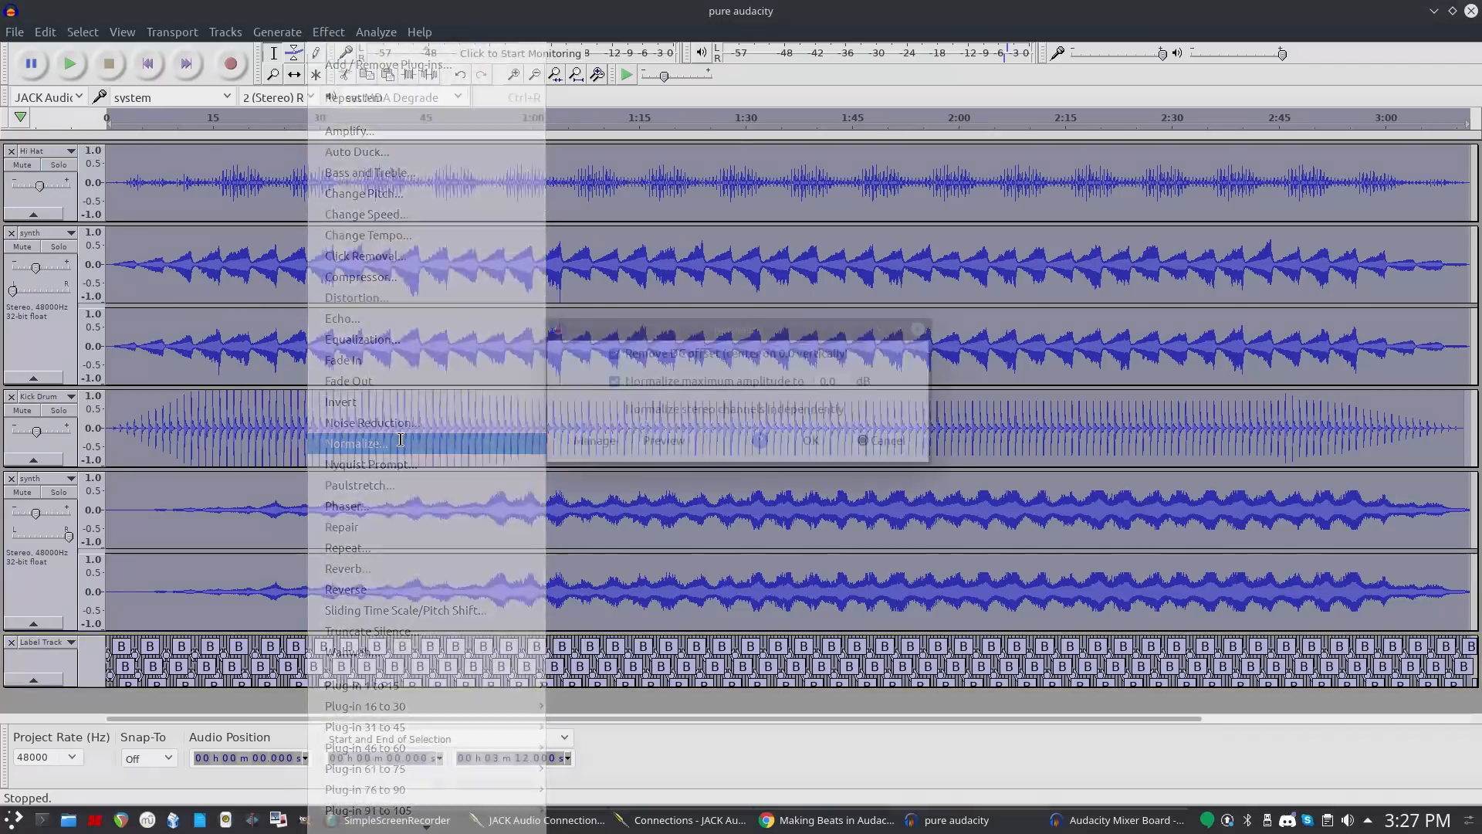
pyautogui.click(817, 437)
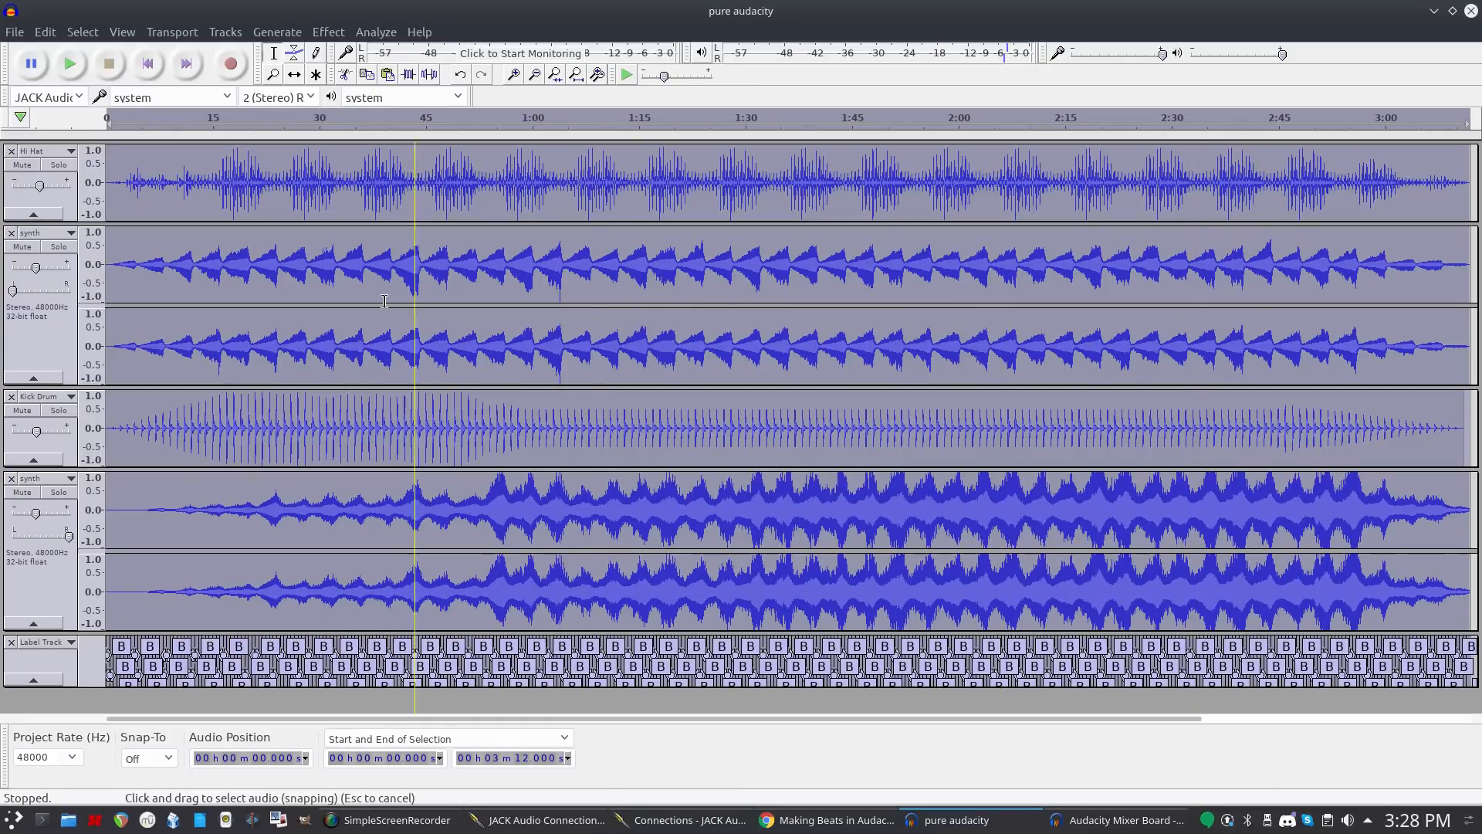
pyautogui.click(785, 114)
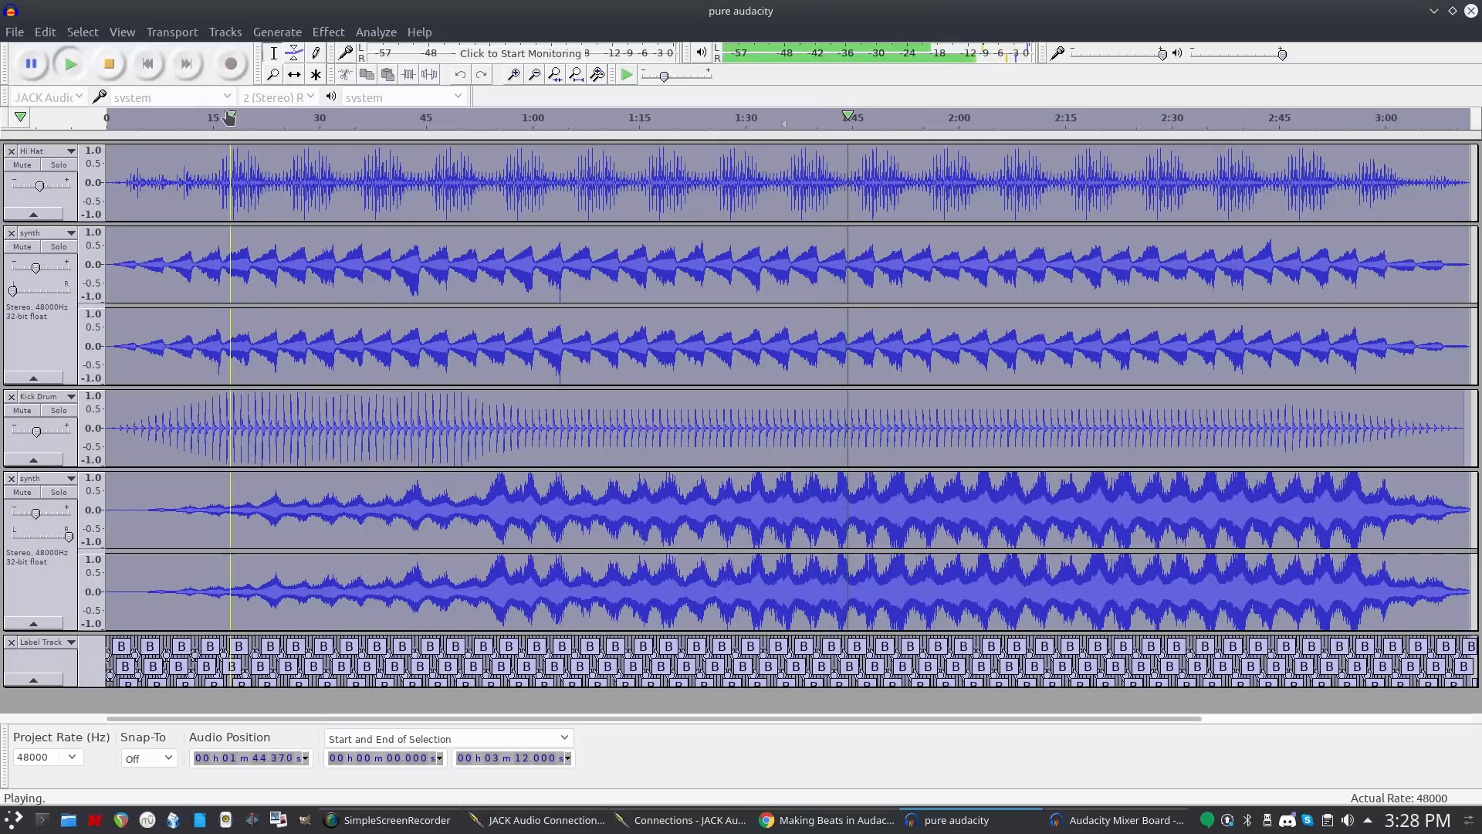
# In the Mixer Board, lower the duplicated synth's gain, pan it 55% right, and bring the original synth's pan in from full left.
pyautogui.click(123, 32)
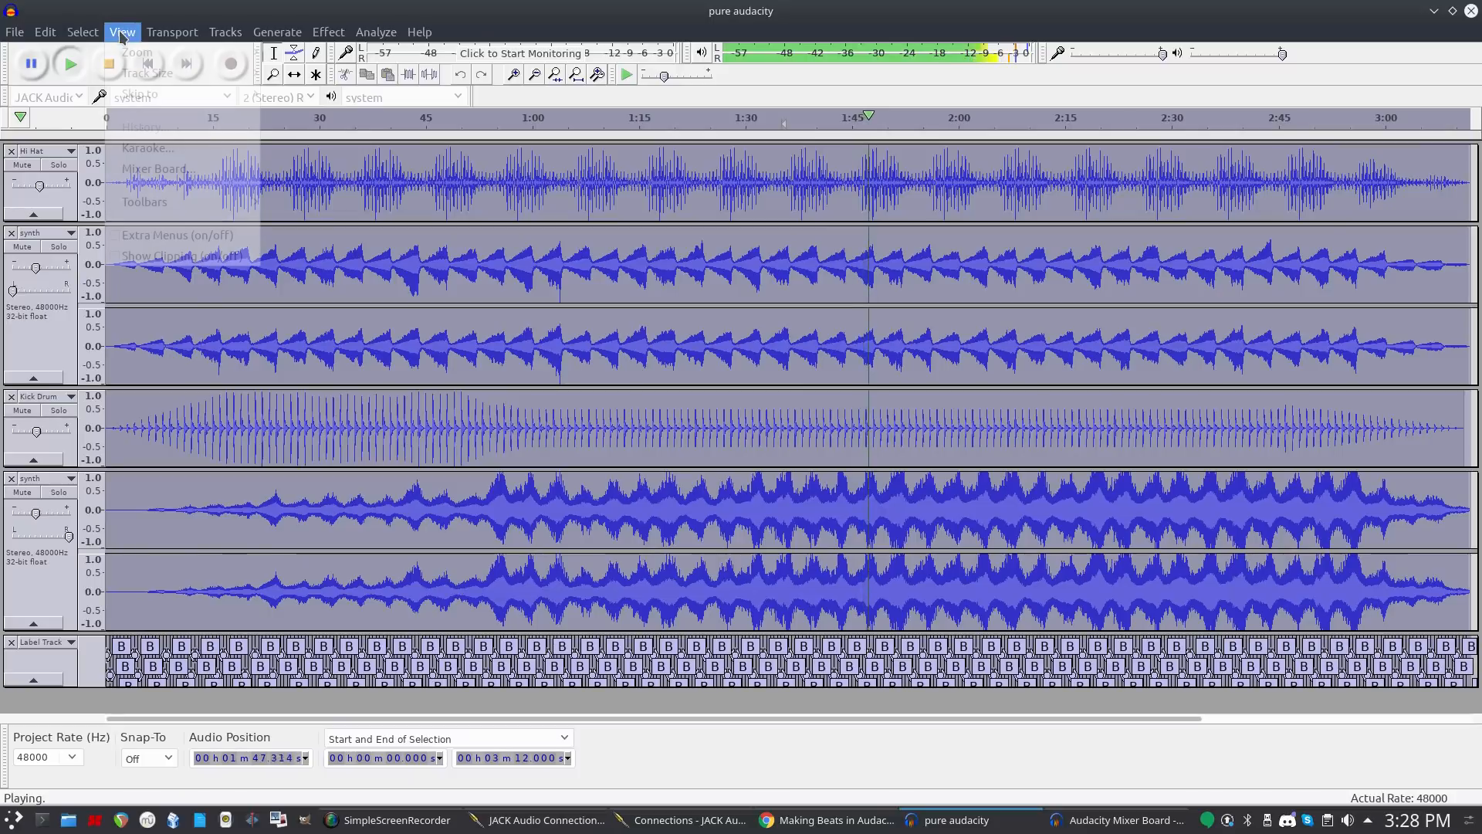
pyautogui.click(151, 168)
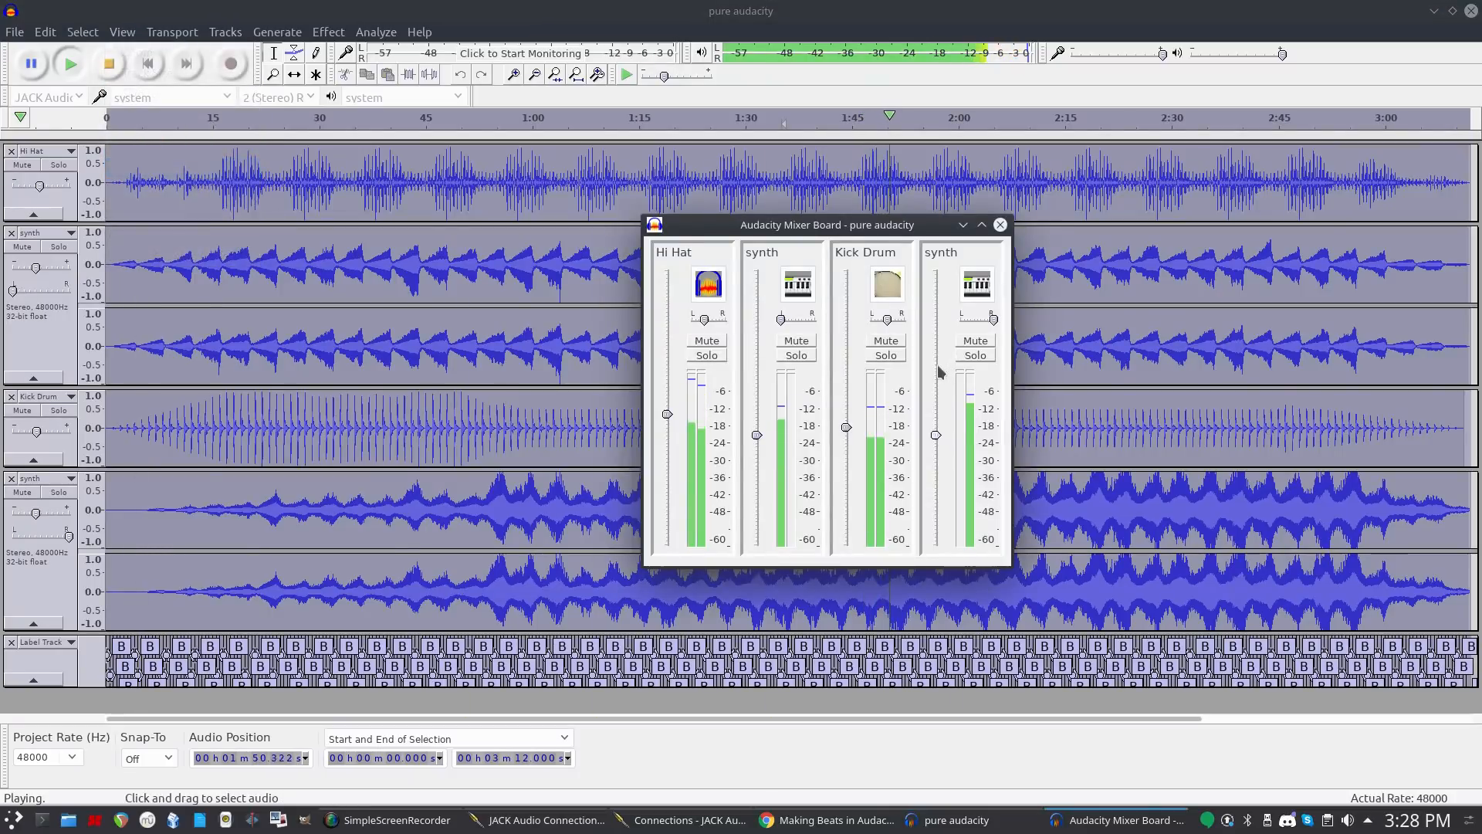
pyautogui.moveTo(935, 430)
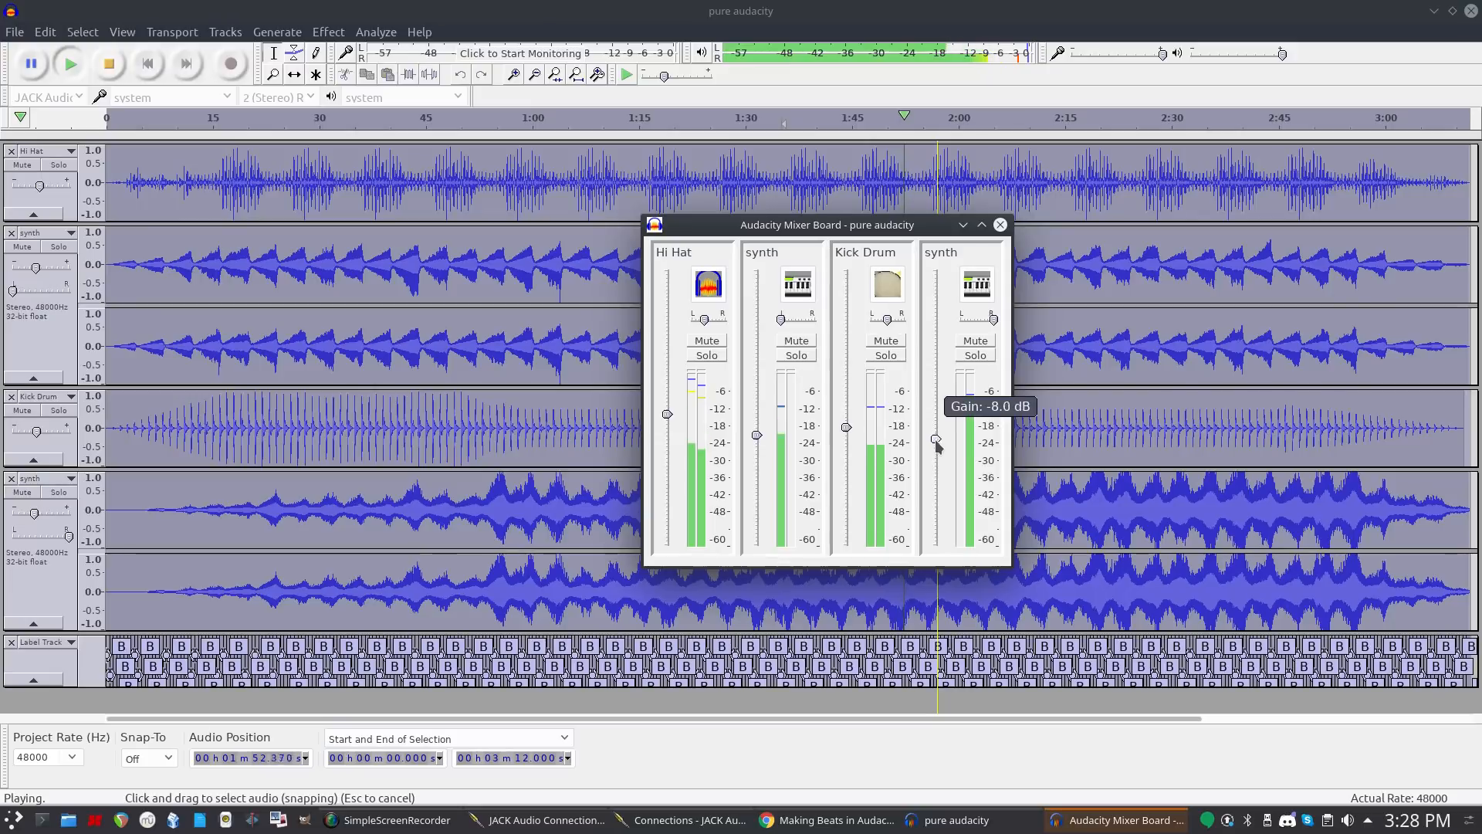
pyautogui.moveTo(937, 439); pyautogui.dragTo(930, 461)
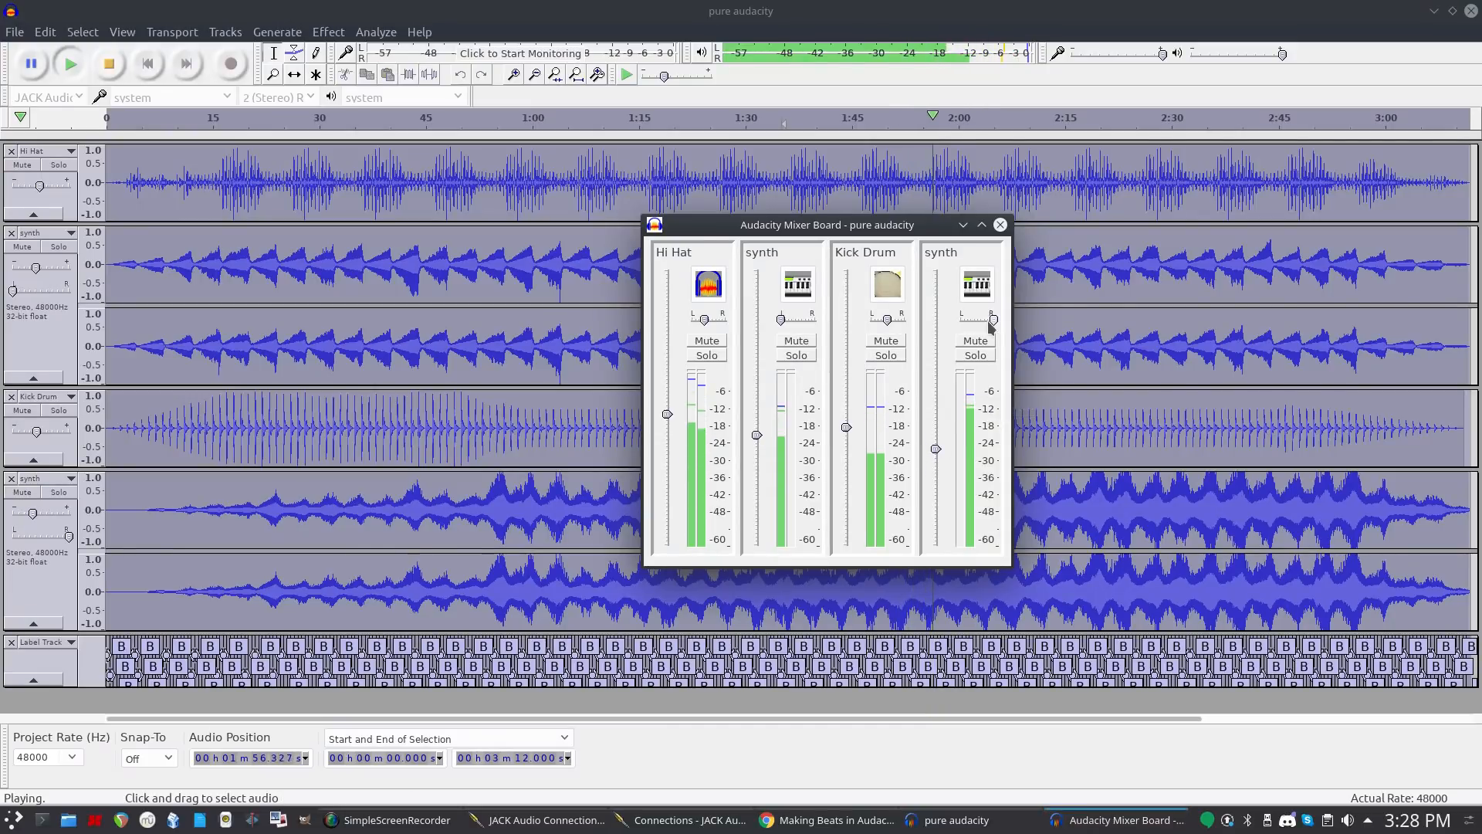
pyautogui.moveTo(989, 323); pyautogui.dragTo(986, 325)
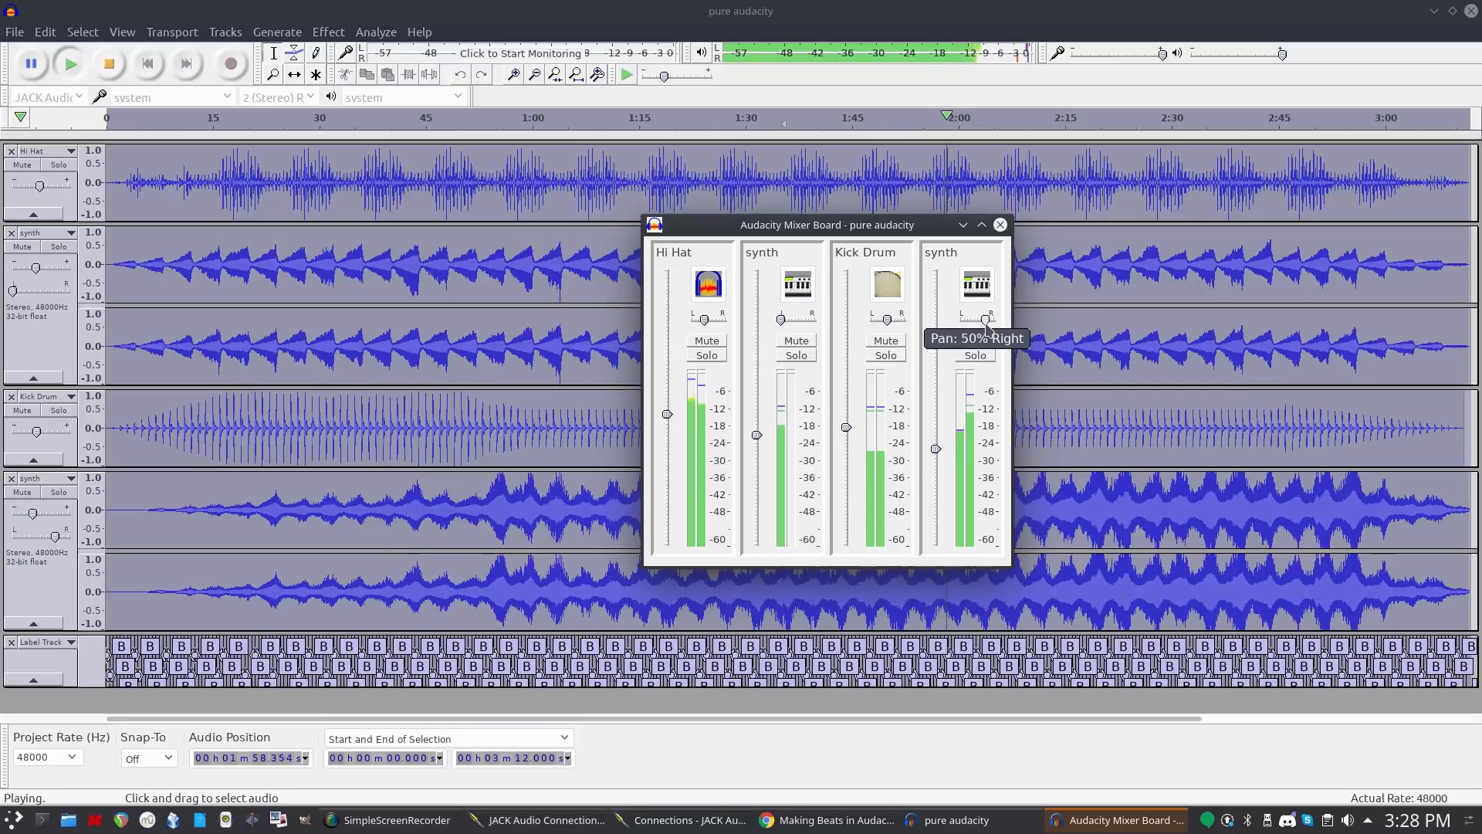
pyautogui.moveTo(782, 320); pyautogui.dragTo(794, 324)
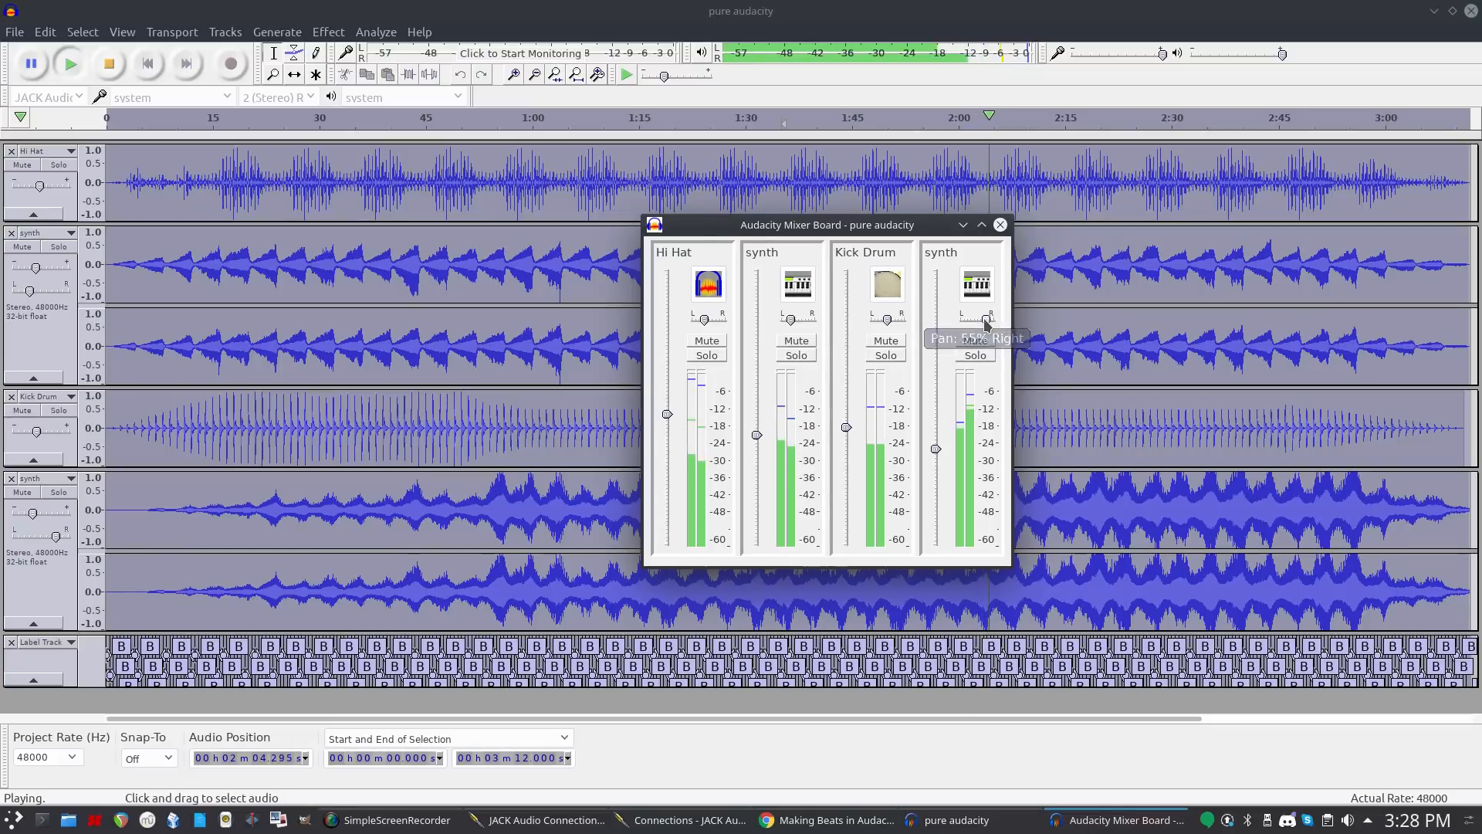
# Close the Mixer Board, stop playback and save the project.
pyautogui.click(1001, 225)
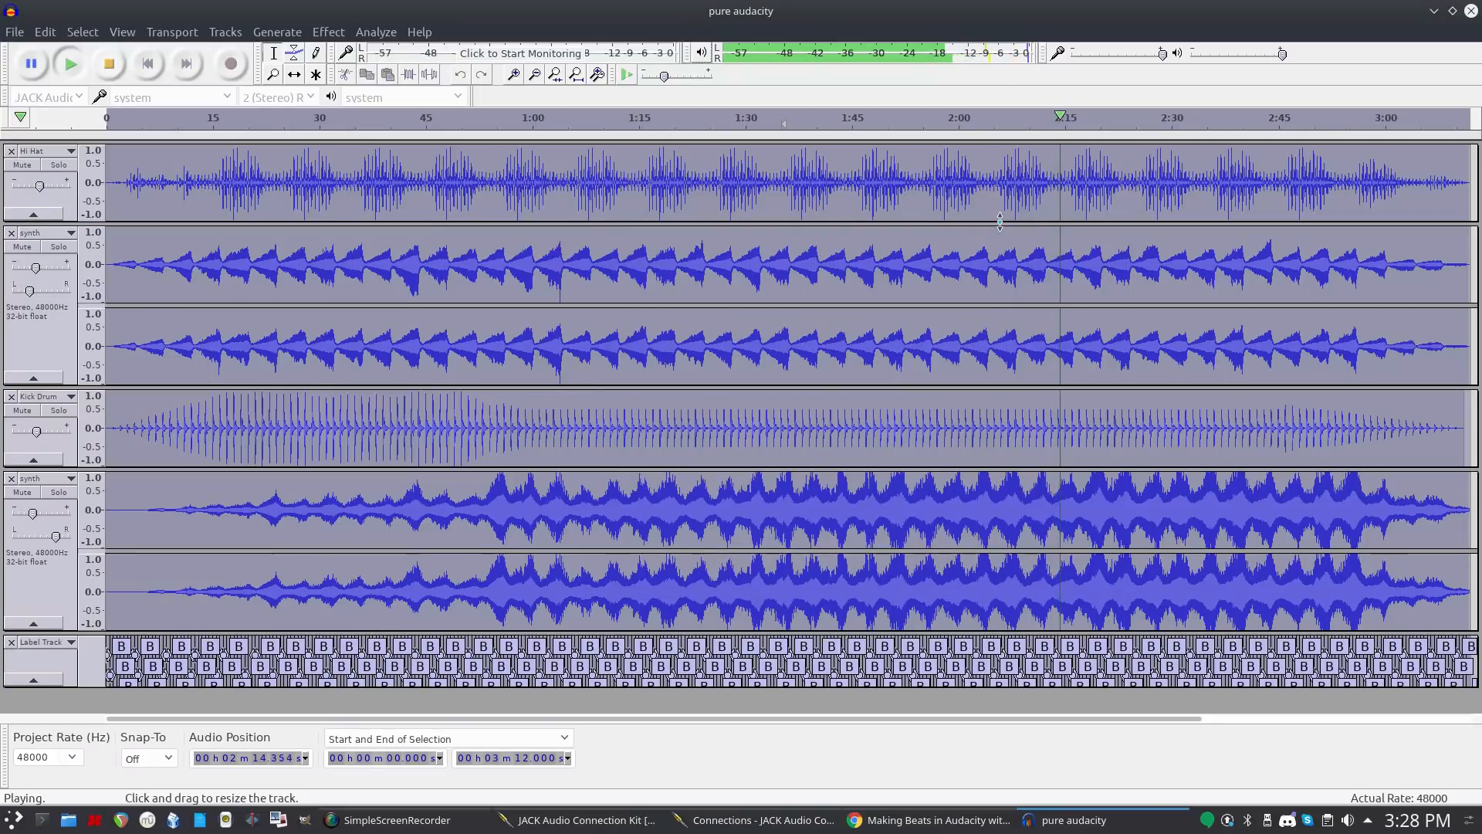
pyautogui.press('space')
pyautogui.hotkey('ctrl', 's')
# Open MDA Ambience for the Hi Hat track from about 1:36 to its end, and preview it with that track soloed.
pyautogui.click(671, 199)
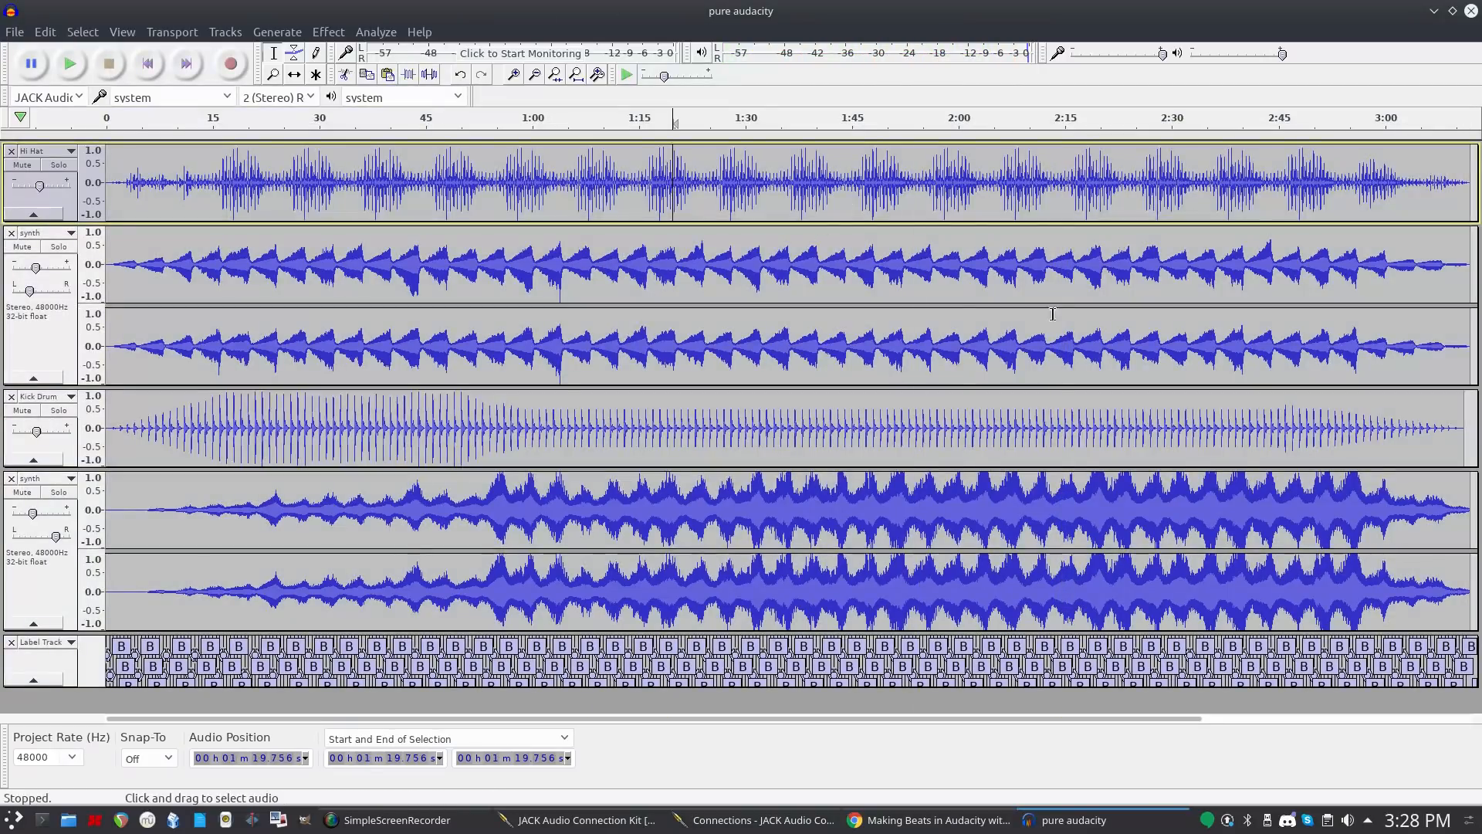
pyautogui.moveTo(1072, 719); pyautogui.dragTo(965, 718)
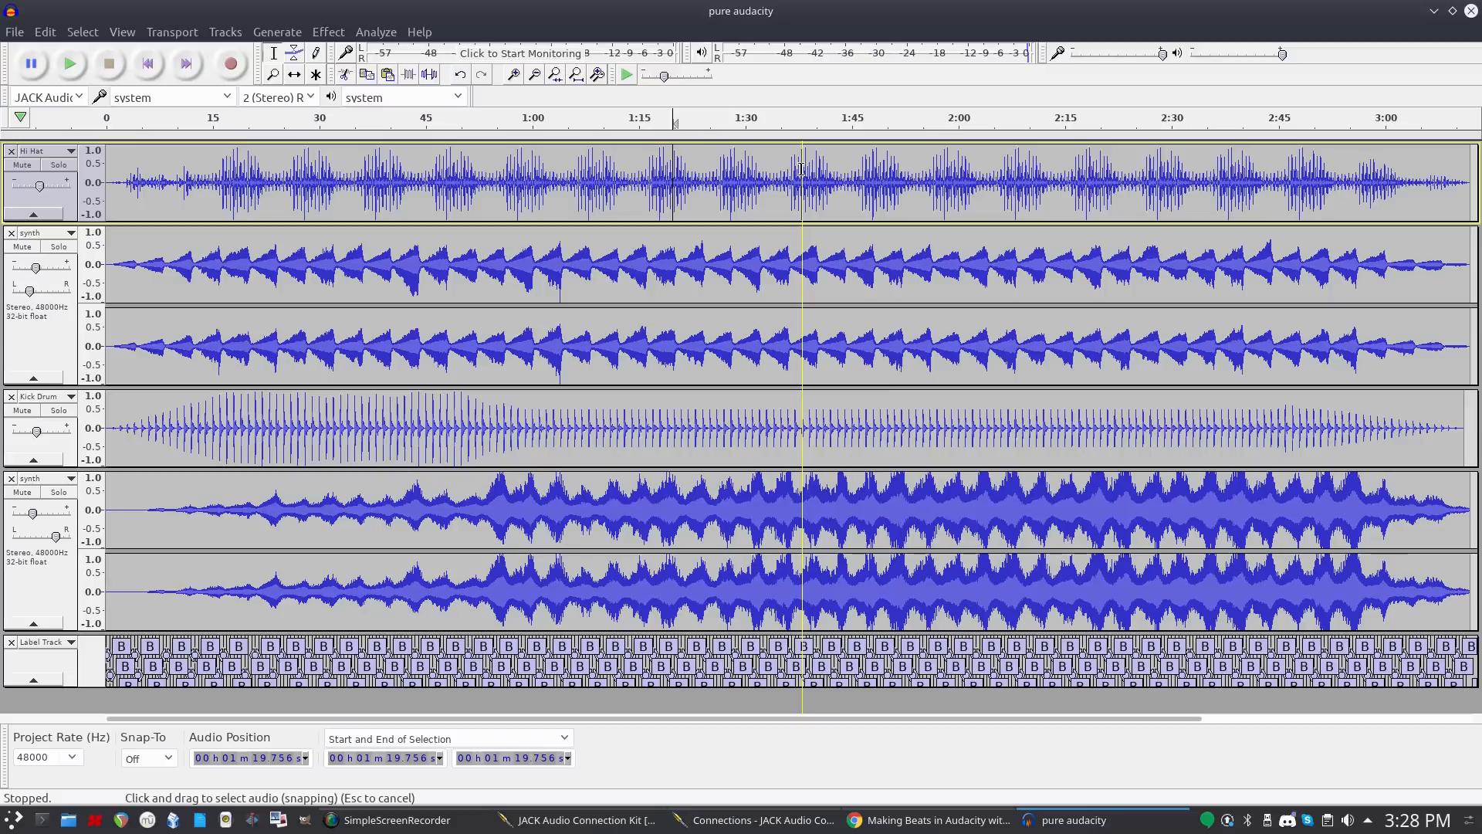
pyautogui.moveTo(786, 172); pyautogui.dragTo(1306, 170)
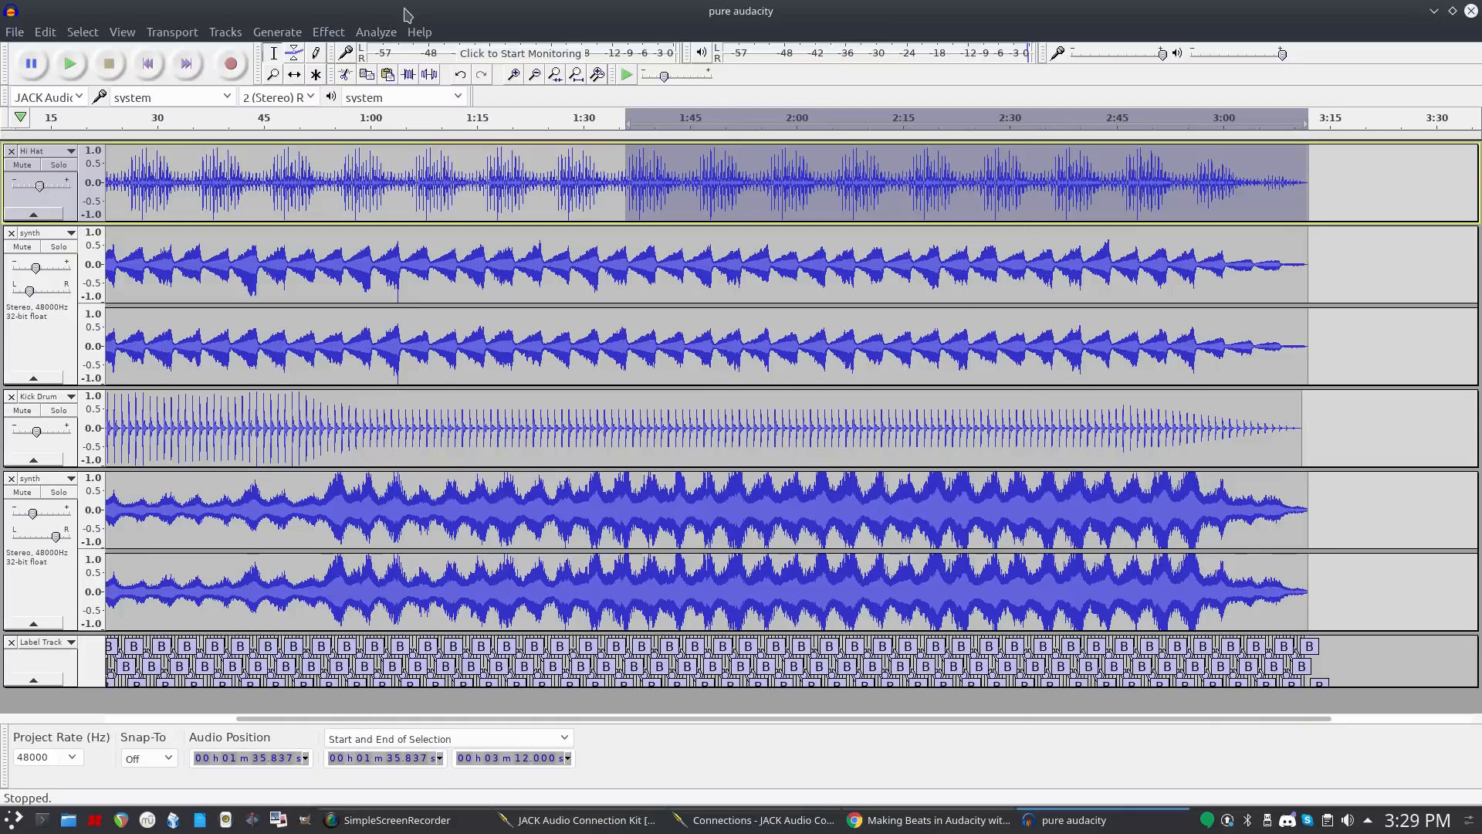
pyautogui.click(331, 33)
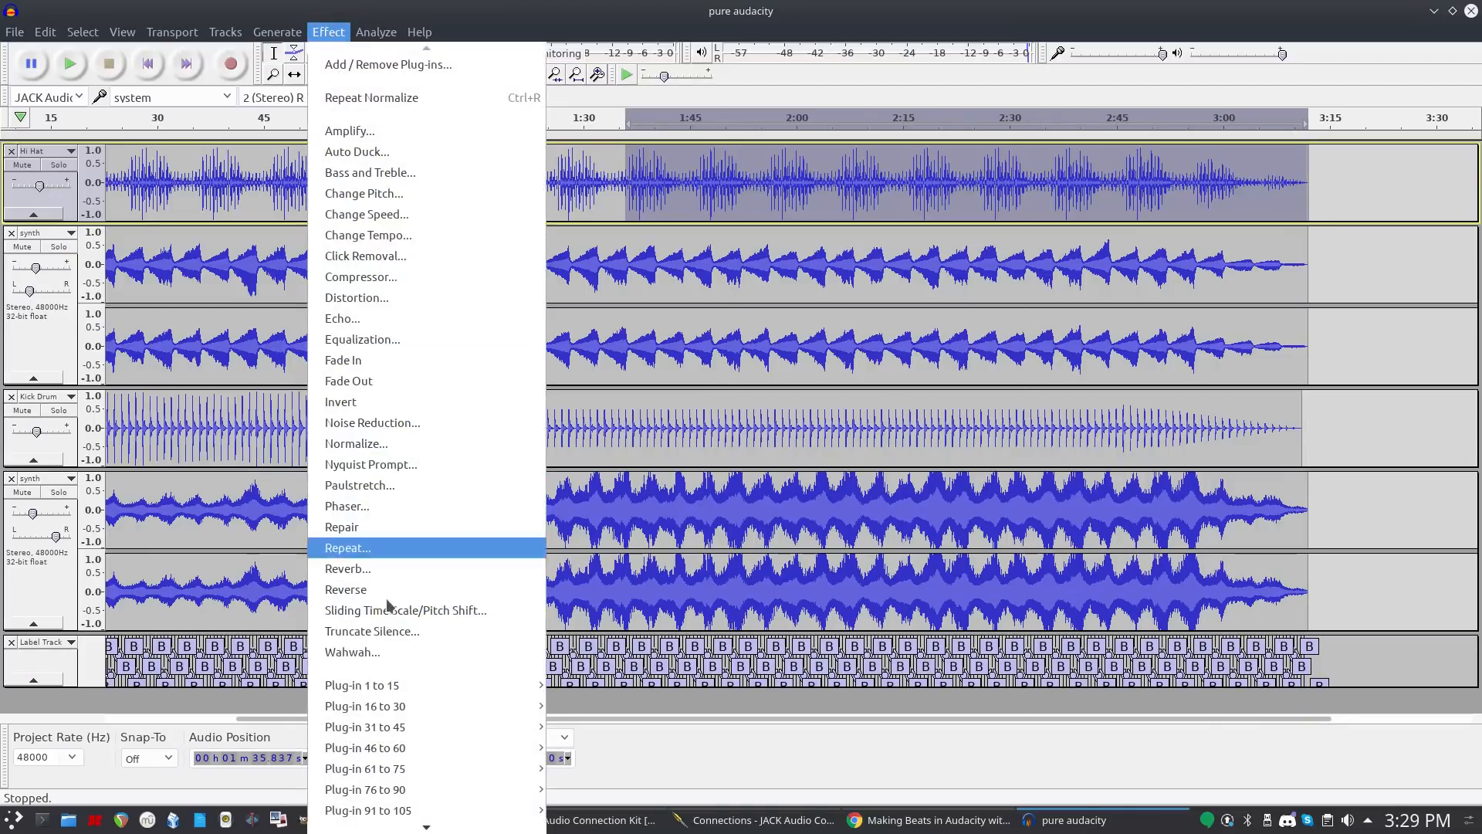
pyautogui.moveTo(453, 723)
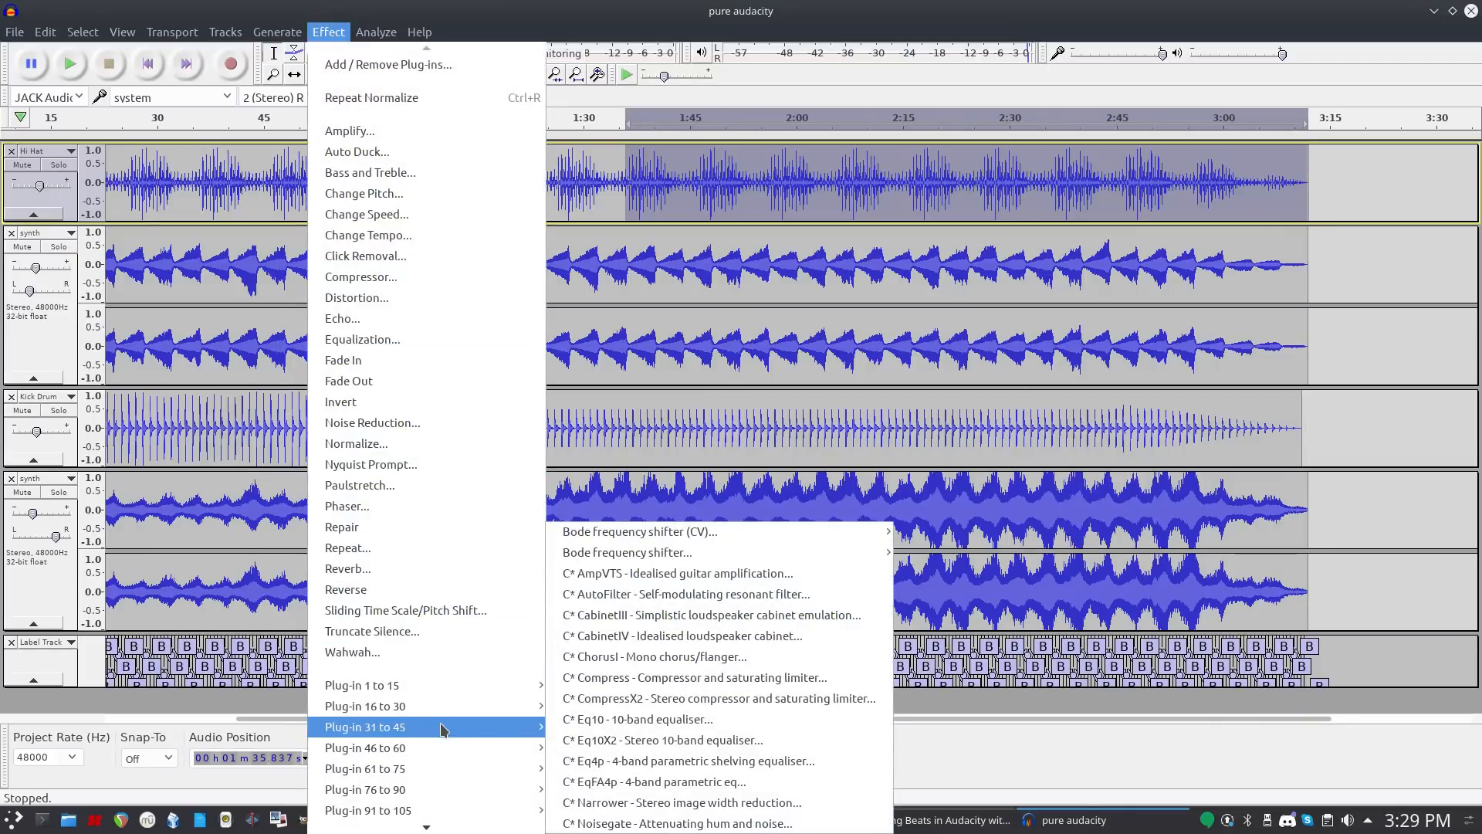
pyautogui.moveTo(431, 753)
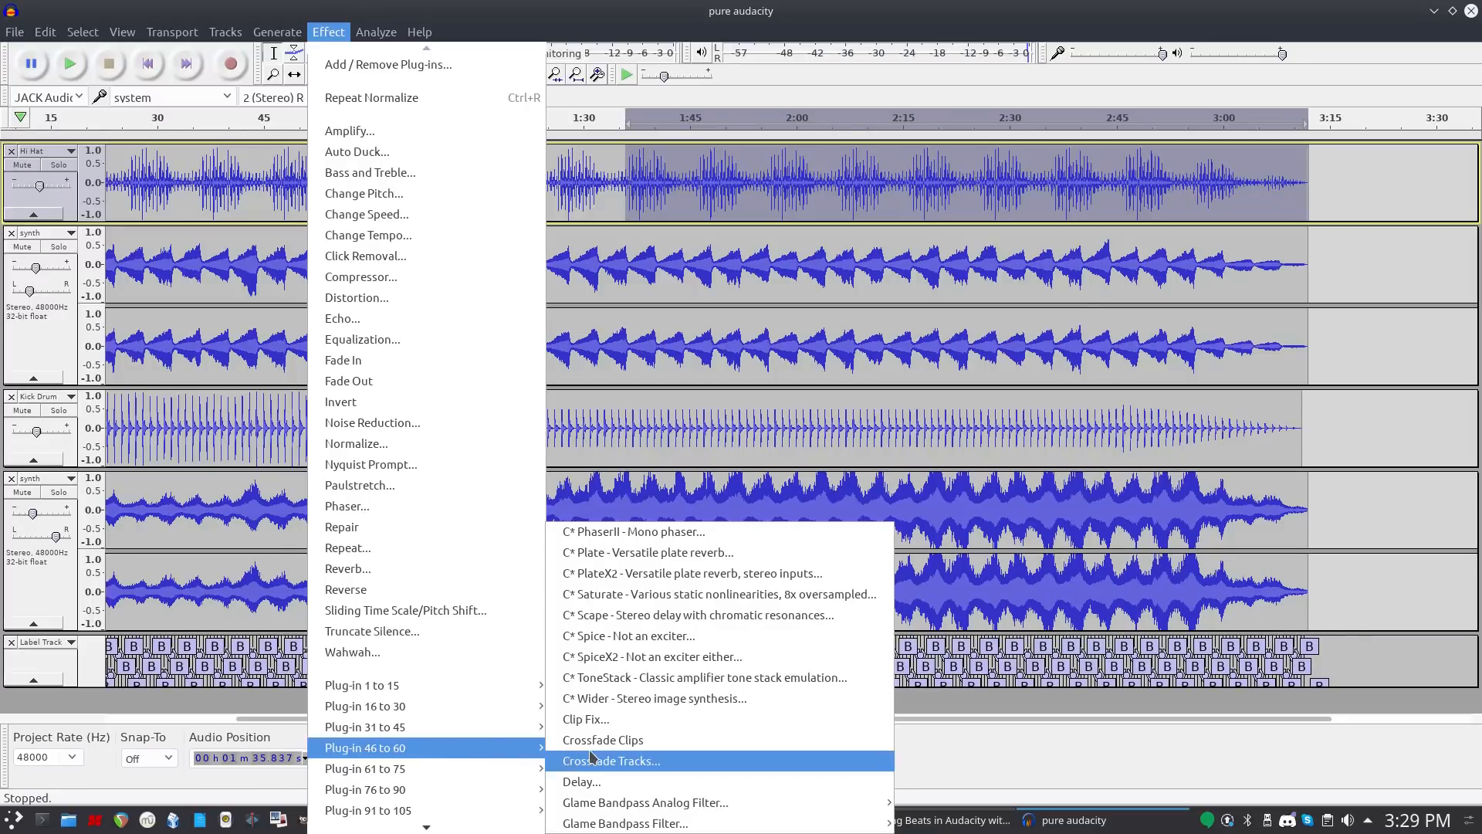
pyautogui.moveTo(502, 772)
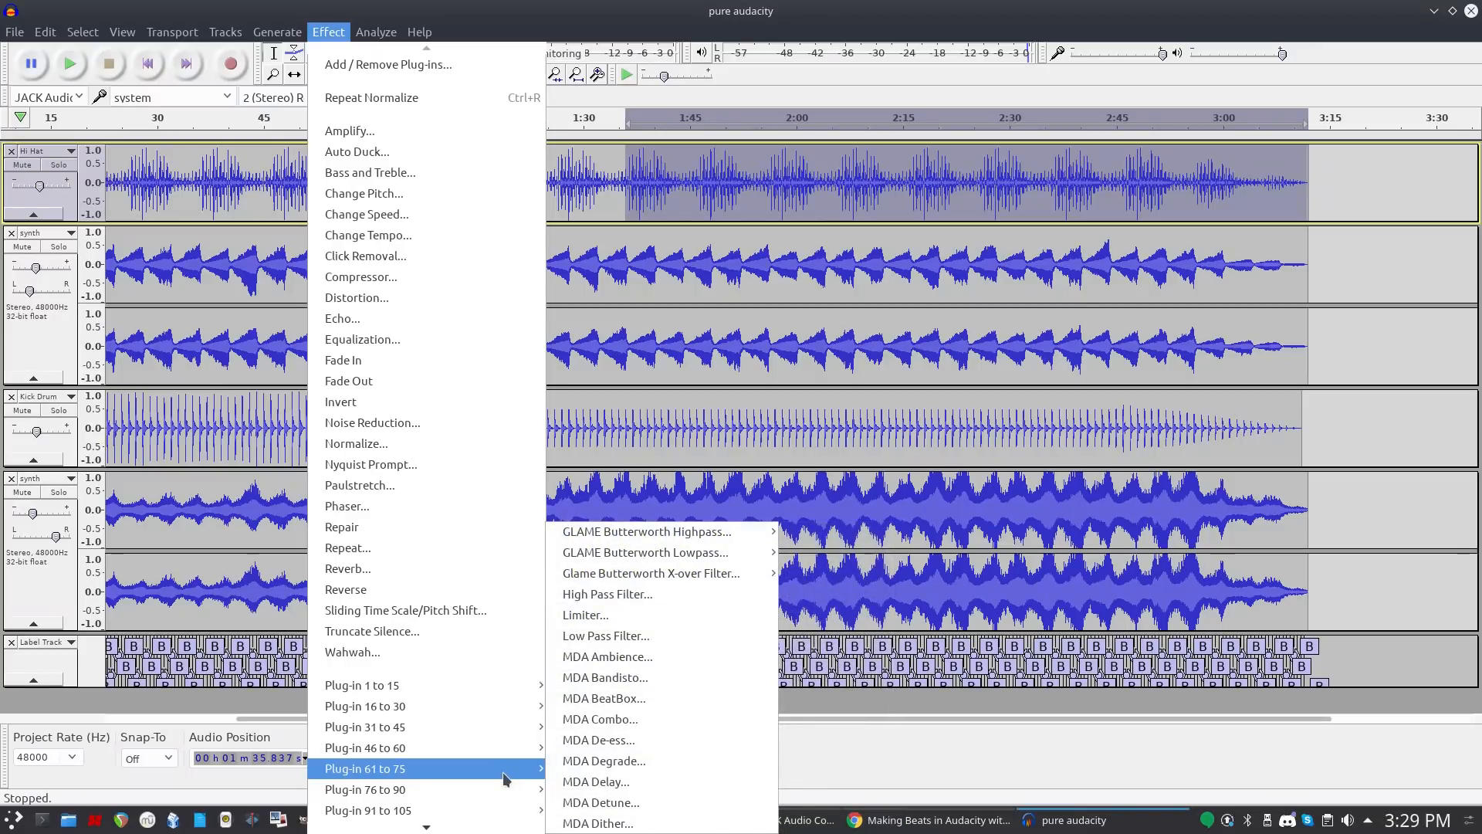
pyautogui.click(763, 660)
pyautogui.click(568, 469)
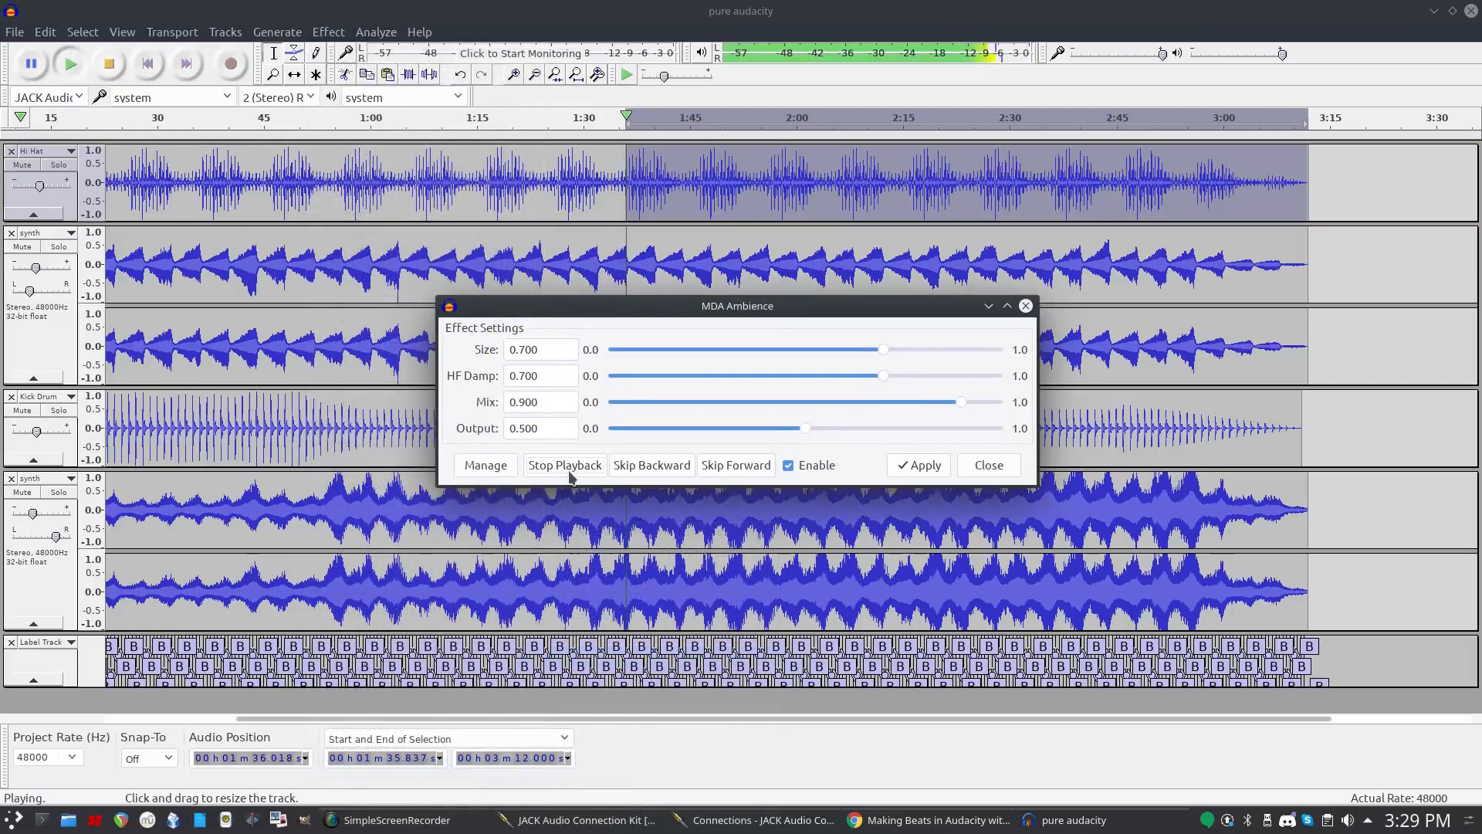
pyautogui.click(59, 164)
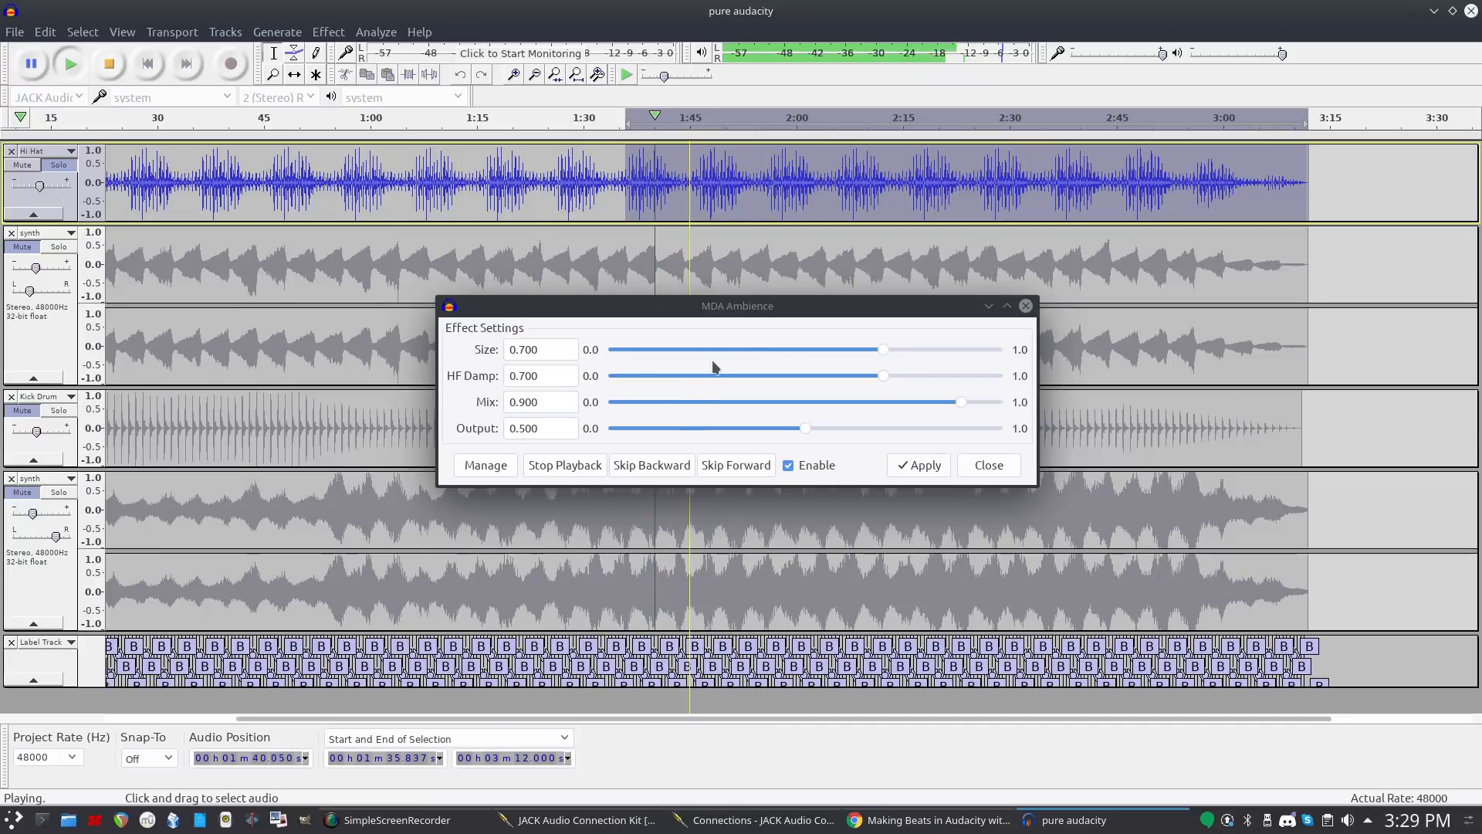
# Apply MDA Ambience to the selected hi-hat section with Size 0.945, Mix 1.000 and Output 0.660, comparing it with the effect bypassed.
pyautogui.moveTo(885, 350); pyautogui.dragTo(981, 351)
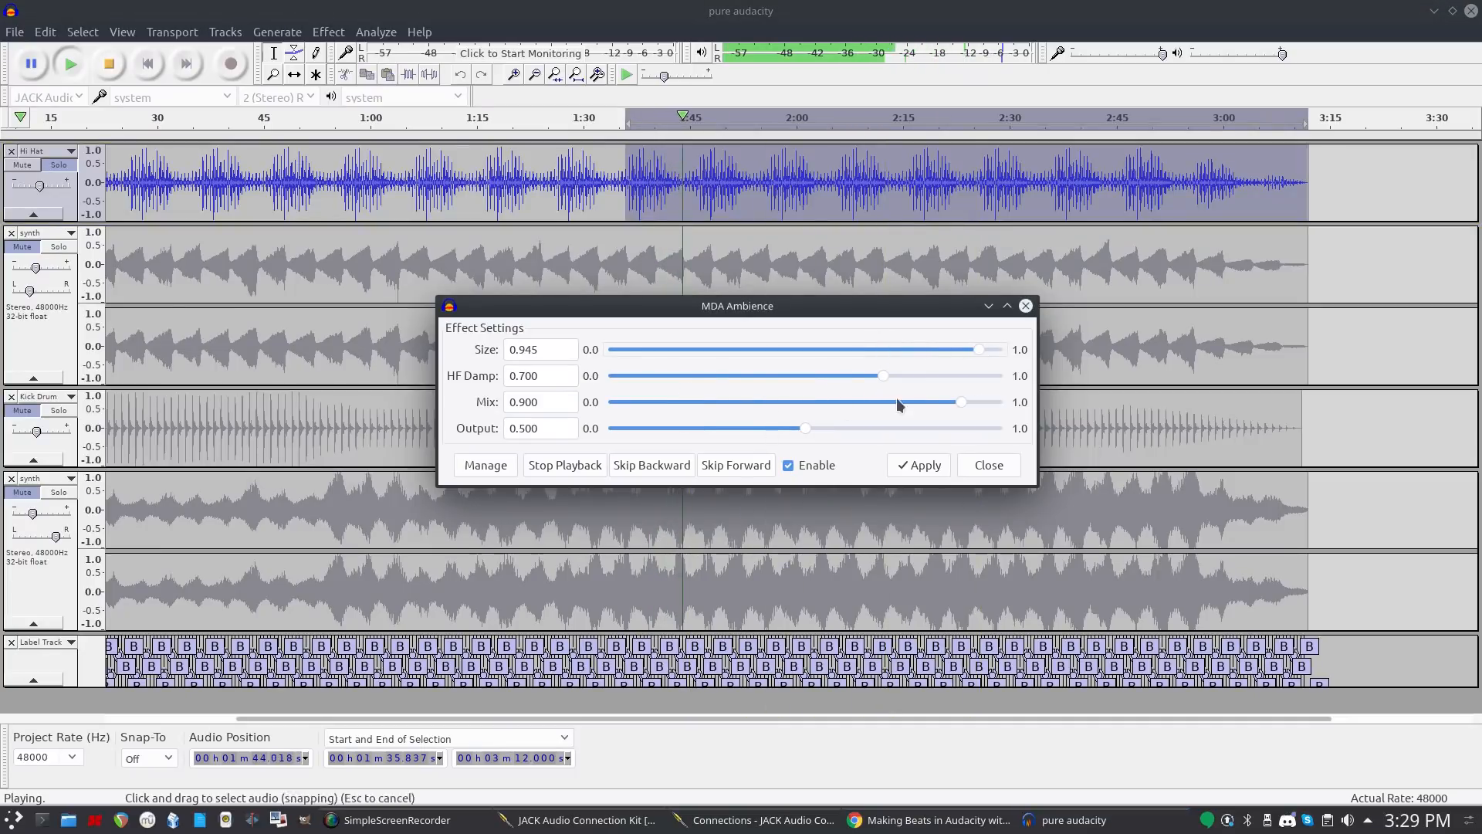
pyautogui.moveTo(961, 402); pyautogui.dragTo(1003, 403)
pyautogui.moveTo(806, 429); pyautogui.dragTo(868, 429)
pyautogui.click(789, 466)
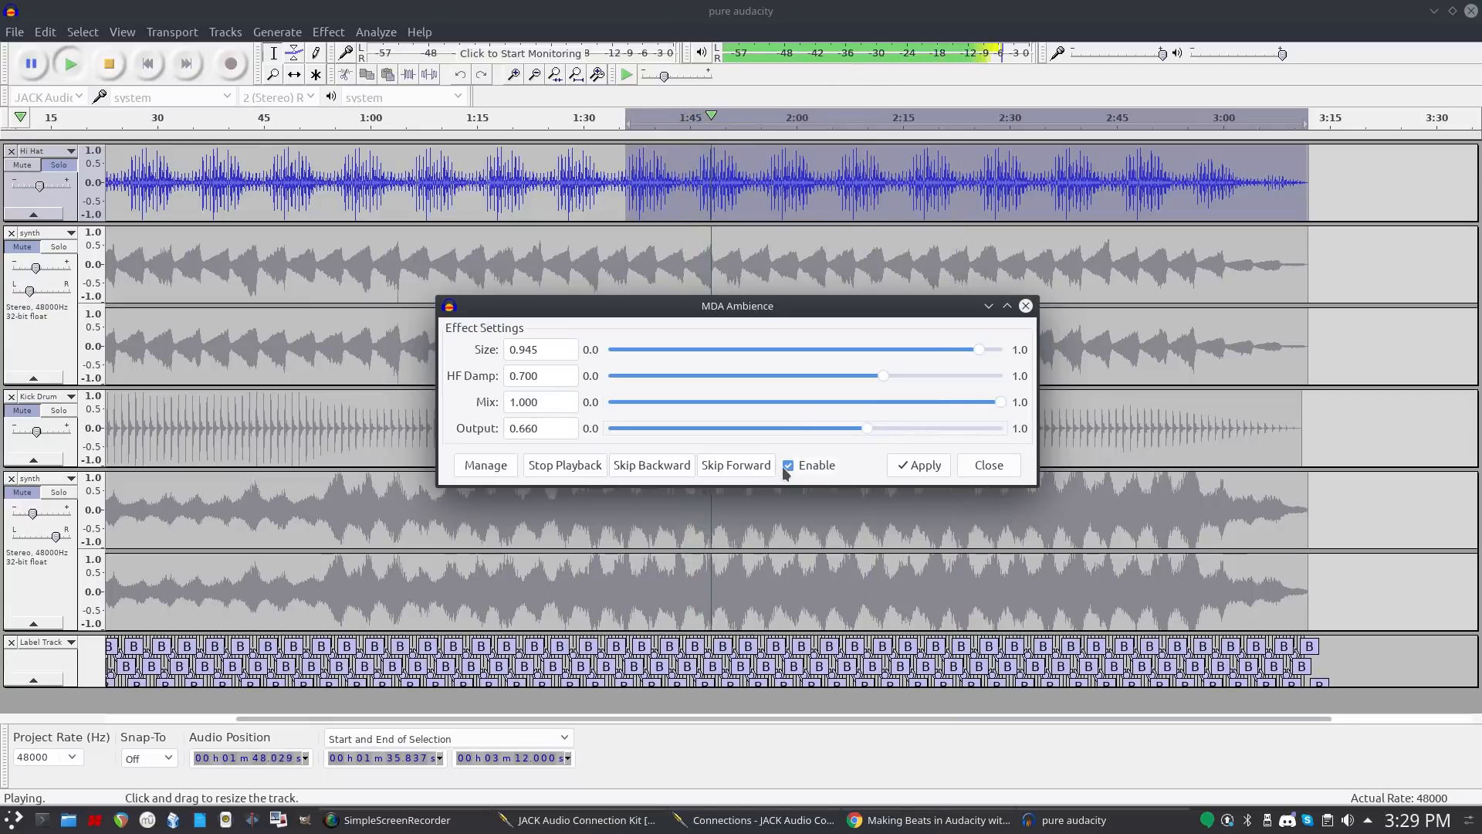
pyautogui.click(788, 465)
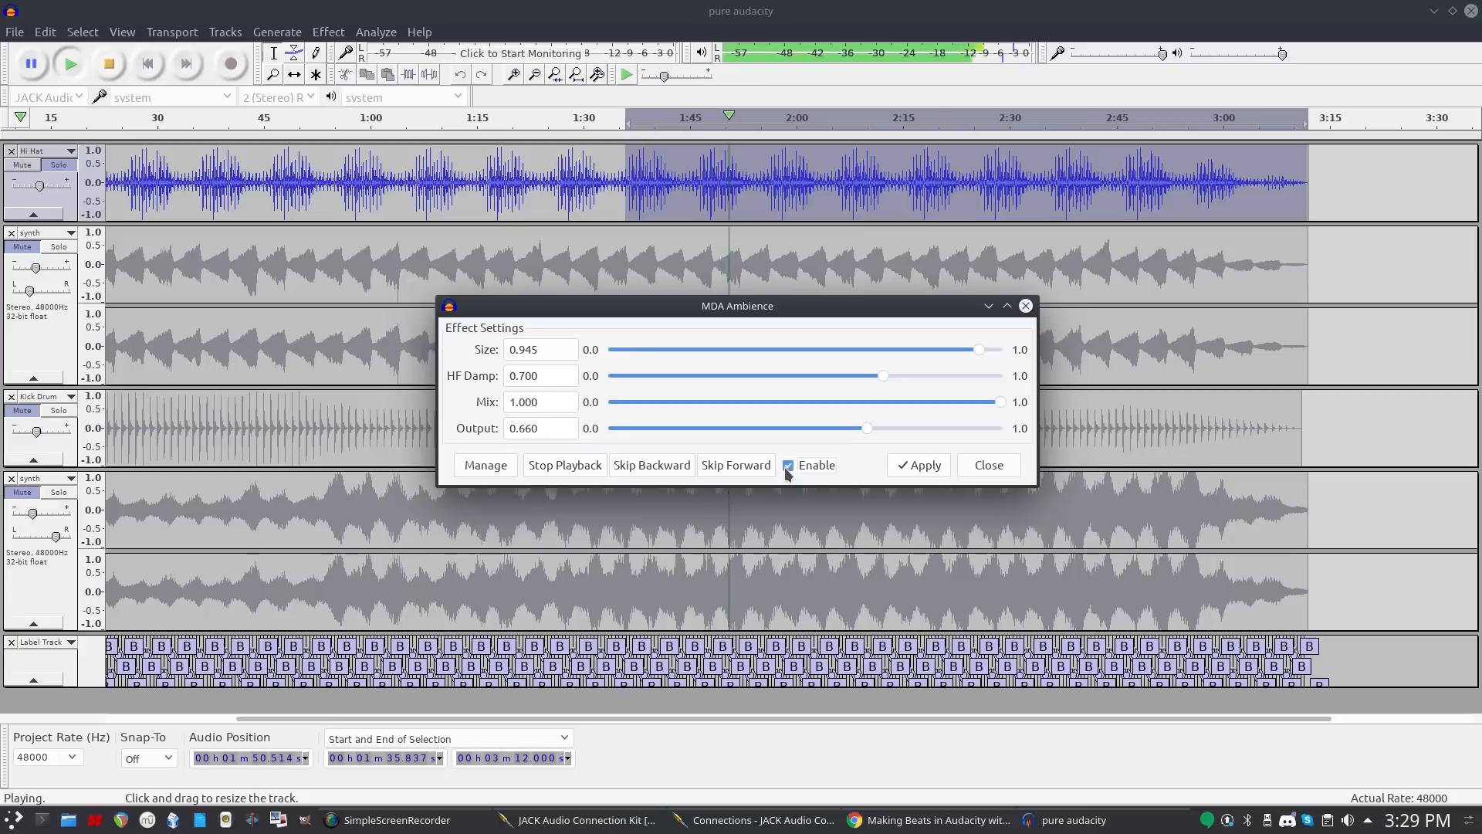
pyautogui.click(924, 467)
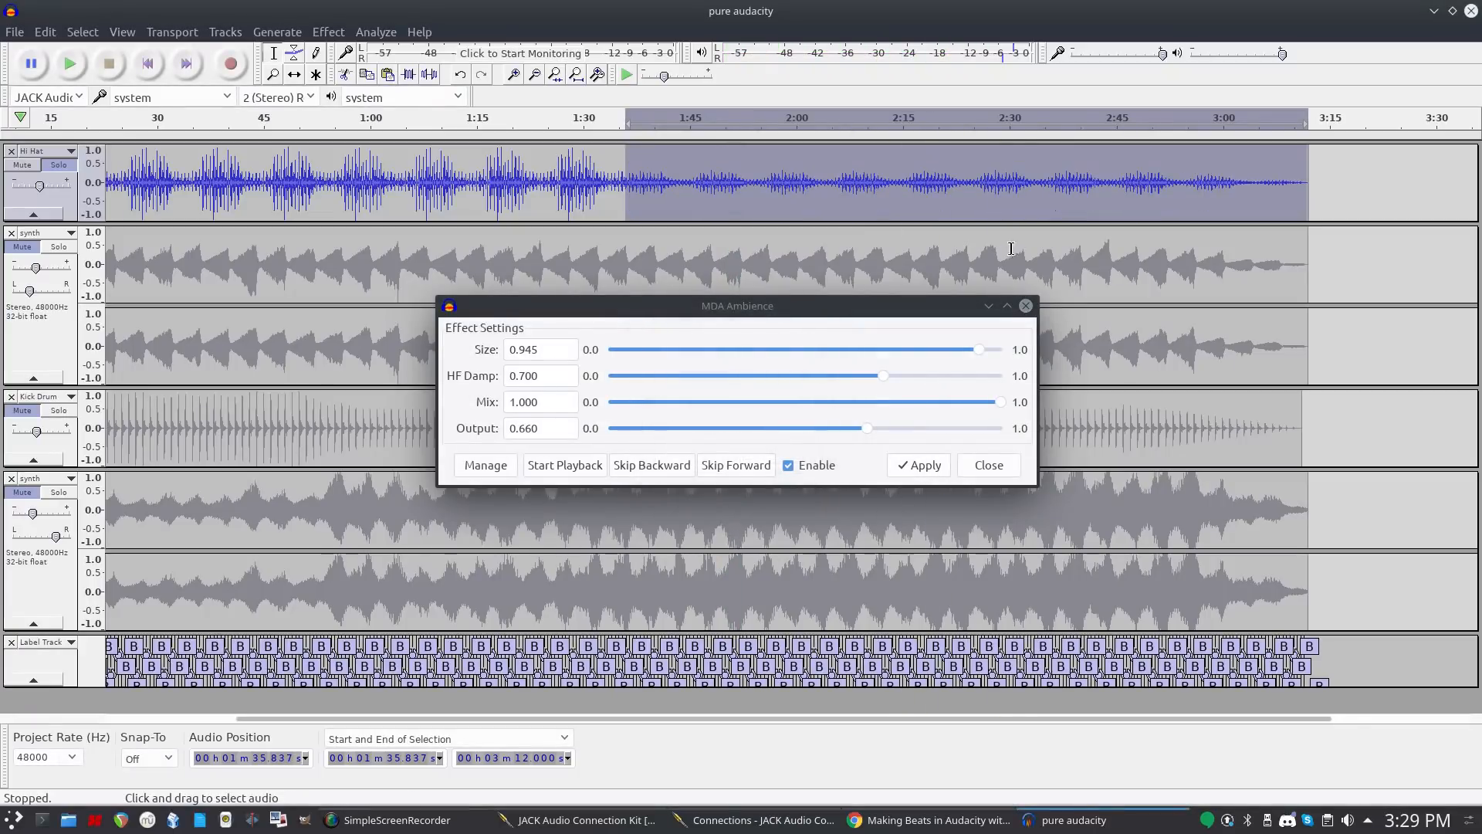
pyautogui.click(1026, 306)
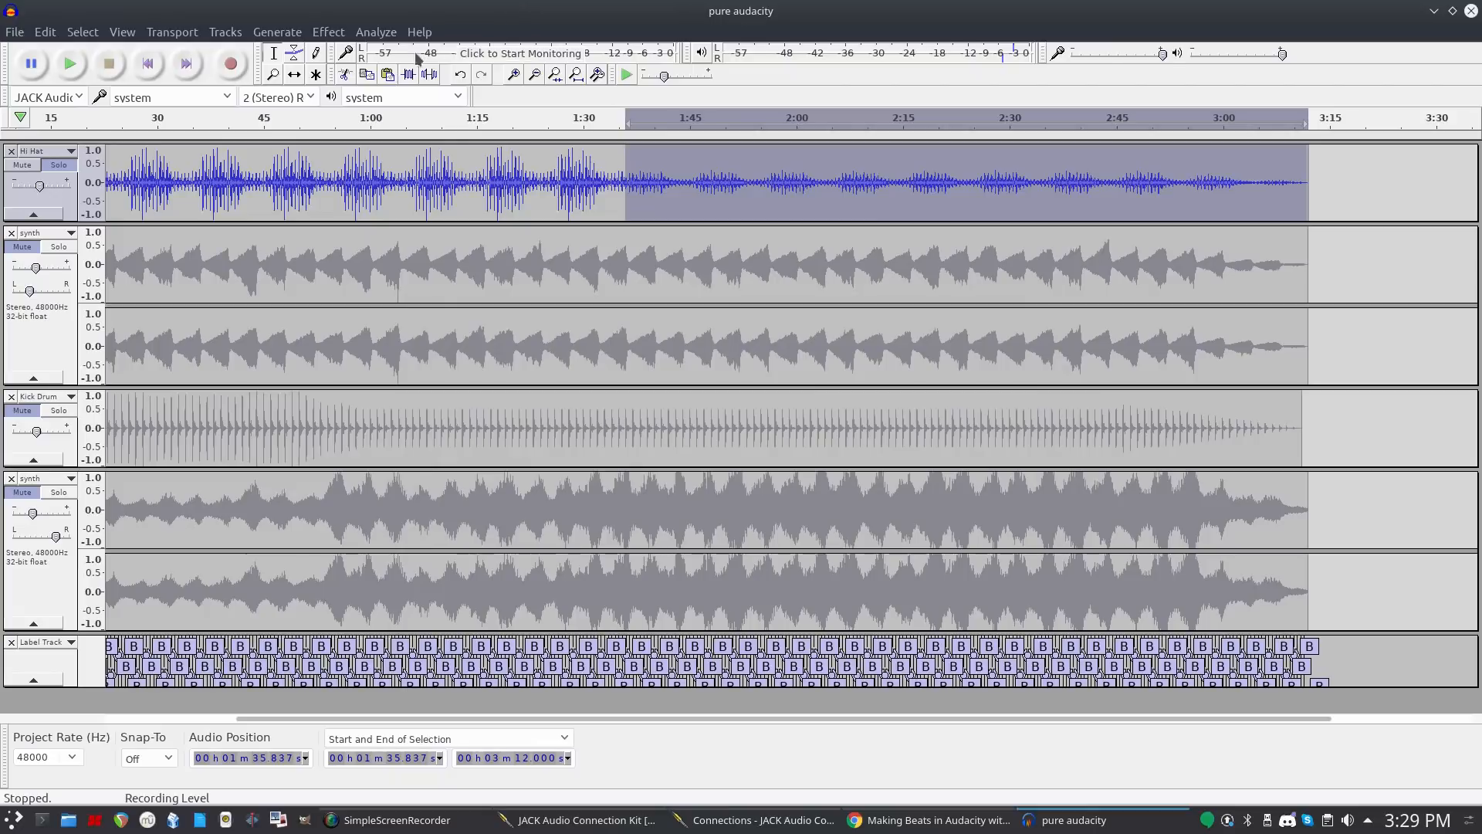
# Normalize the selected hi-hat section to 0.0 dB with DC offset removed.
pyautogui.click(329, 32)
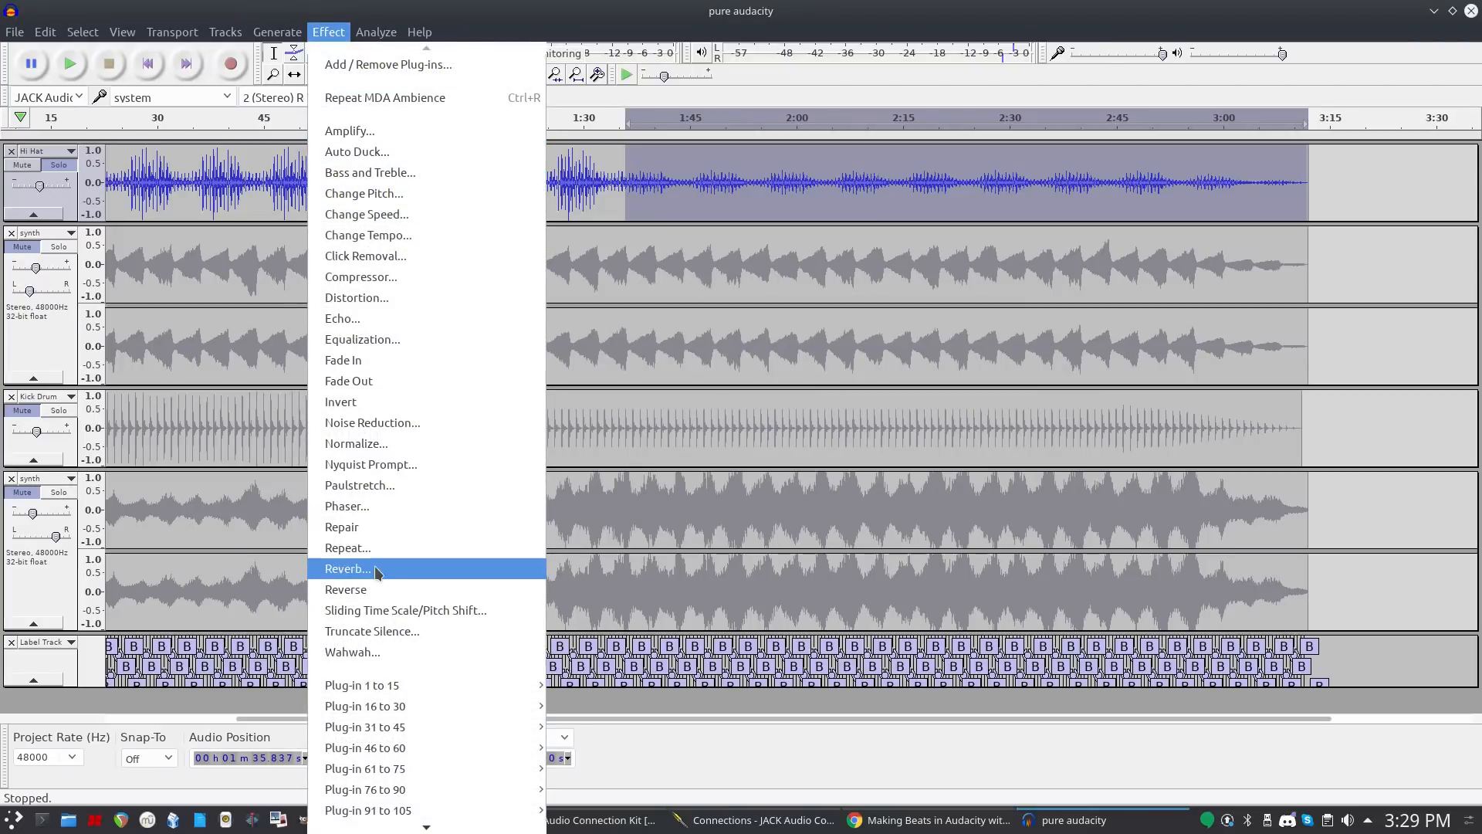
pyautogui.click(322, 34)
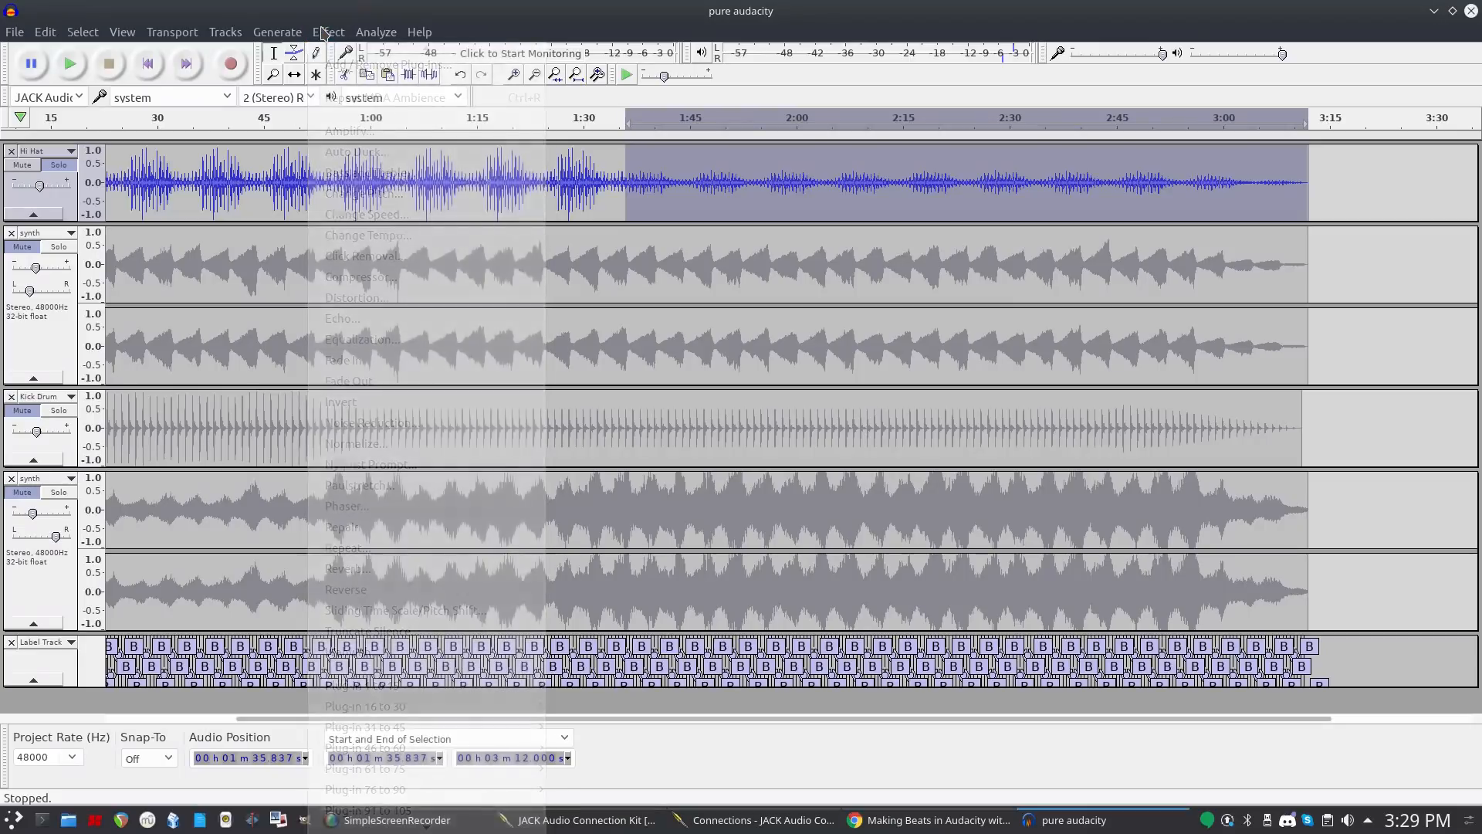
pyautogui.click(327, 33)
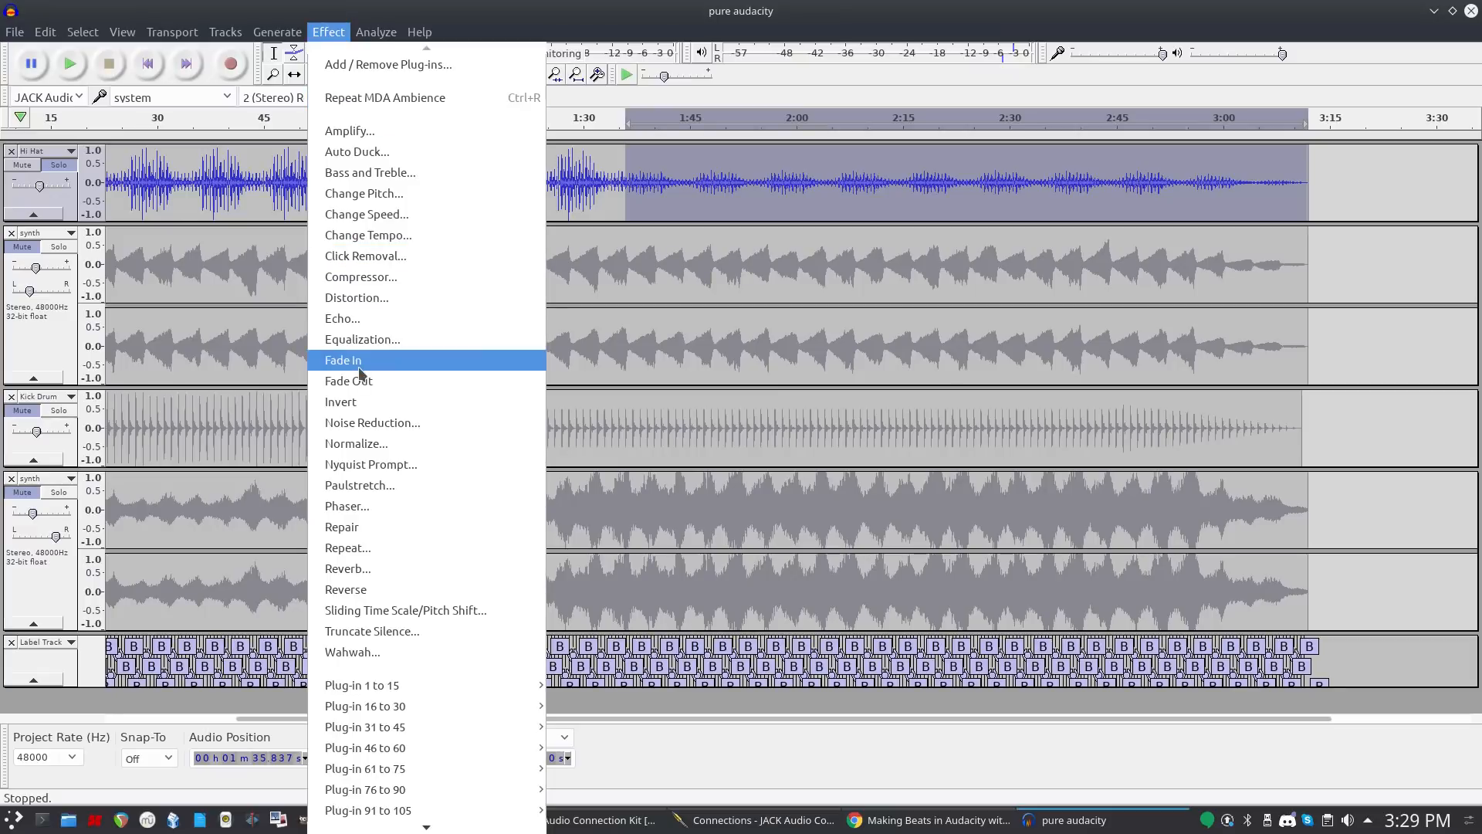
pyautogui.click(344, 444)
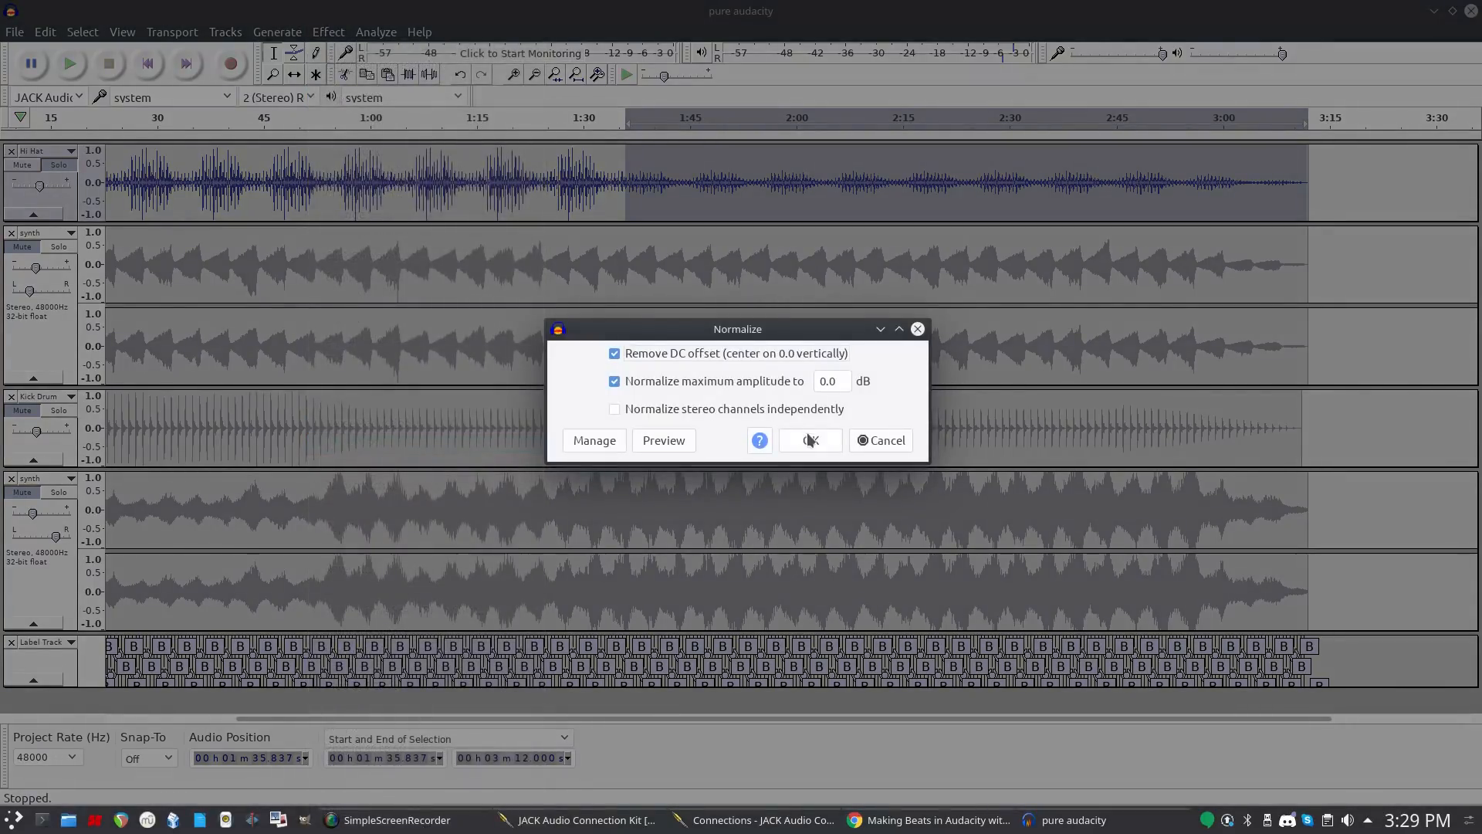
pyautogui.click(808, 439)
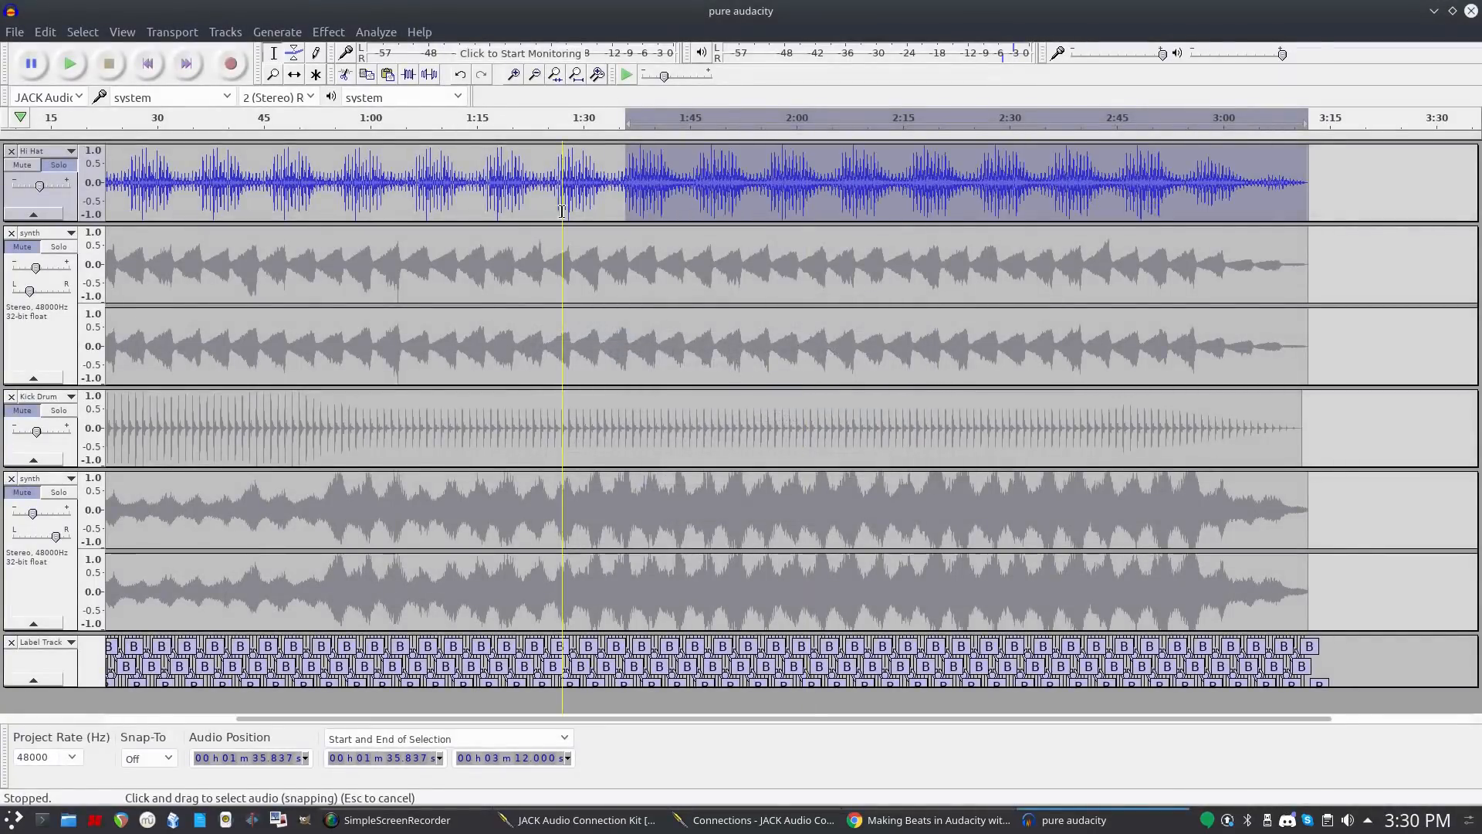
# Unsolo the Hi Hat track and audition the full mix from about 1:22.
pyautogui.click(66, 166)
pyautogui.click(525, 118)
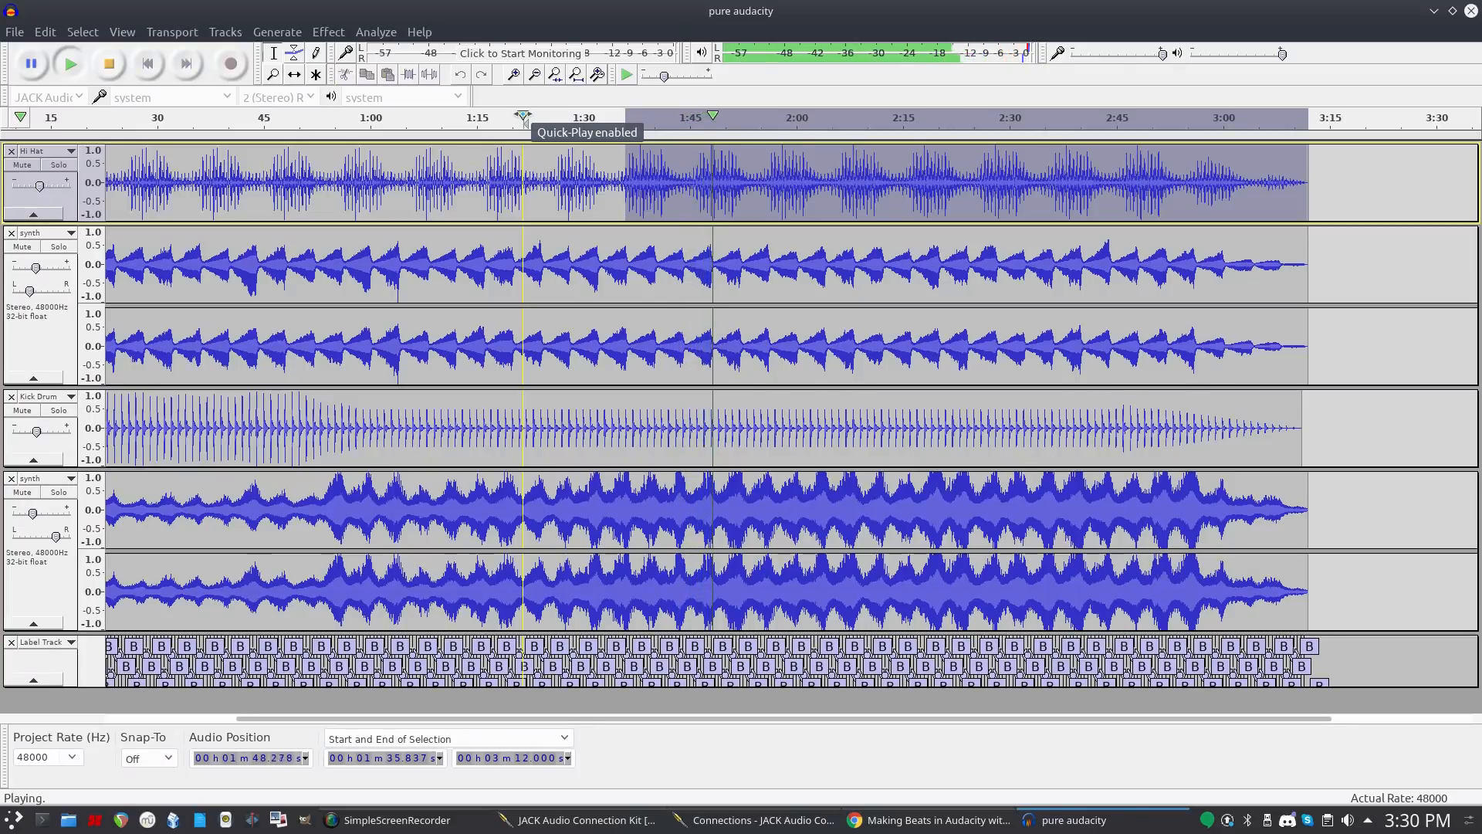
pyautogui.click(110, 67)
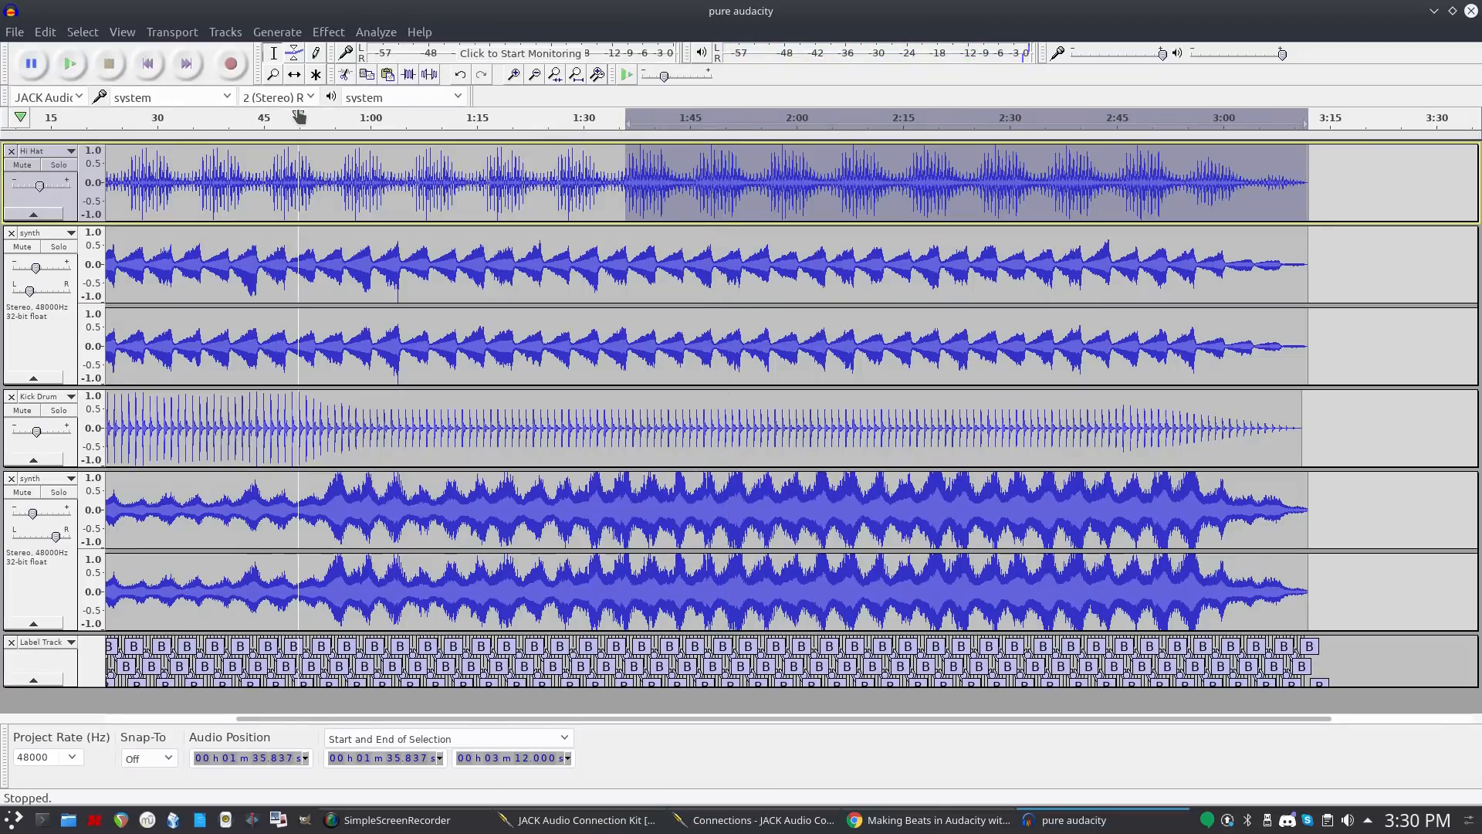
# Export the mix as pure audacity.mp3 into Recordings/Mixes/2019 with the Standard, 170-210 kbps preset, accepting the stereo mixdown.
pyautogui.click(15, 31)
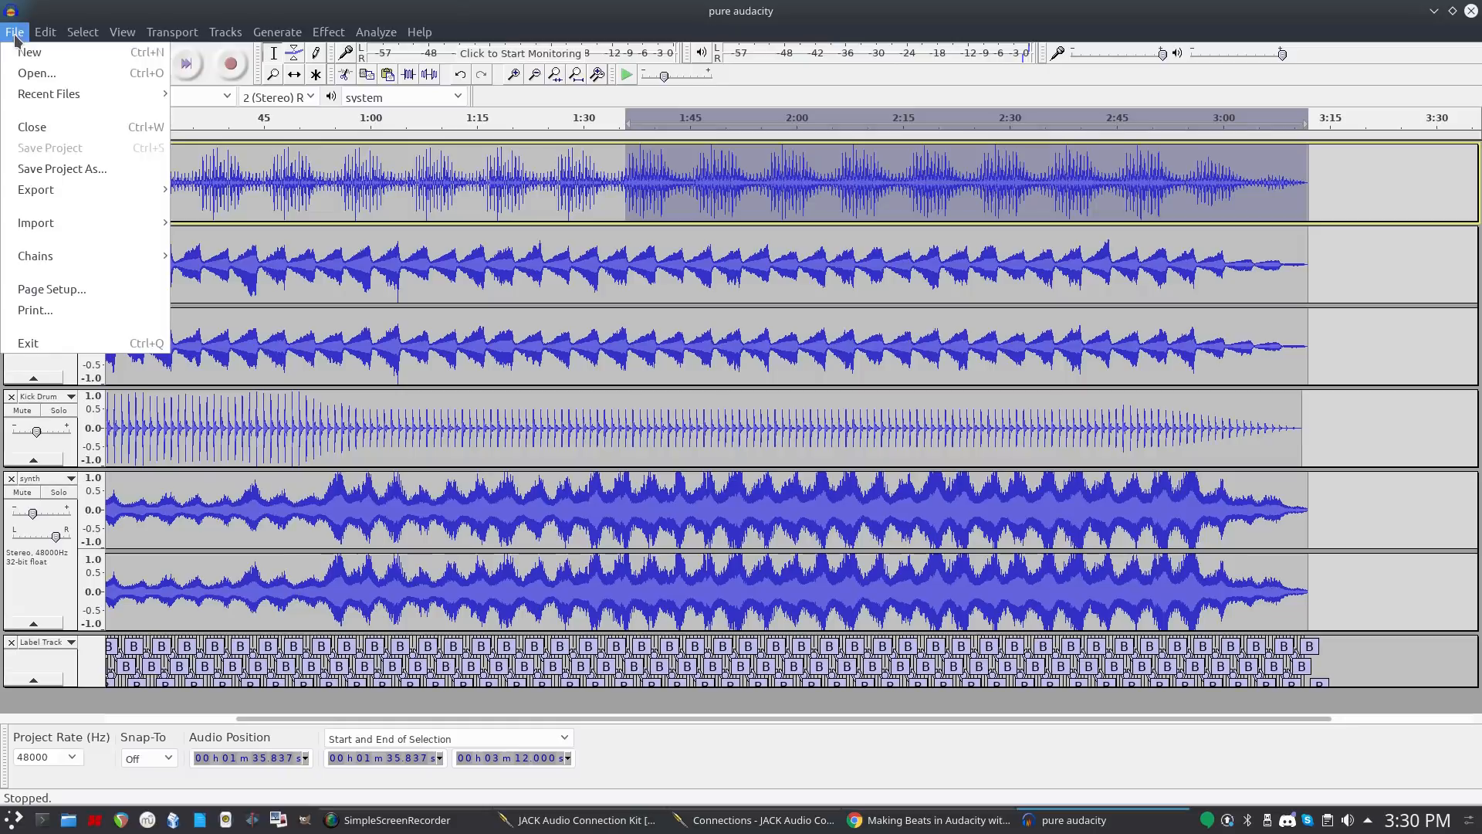
pyautogui.moveTo(48, 194)
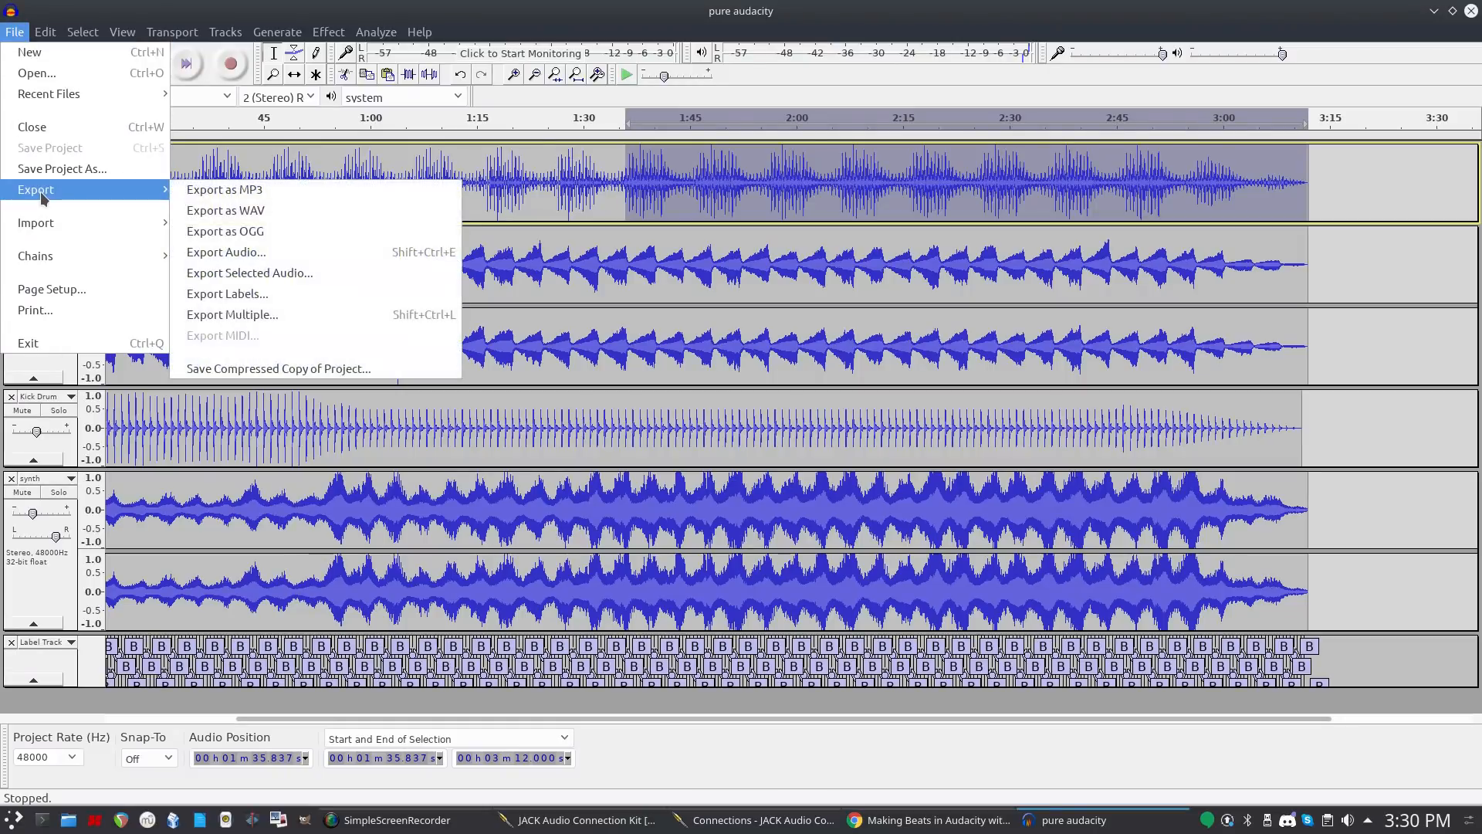
pyautogui.click(230, 189)
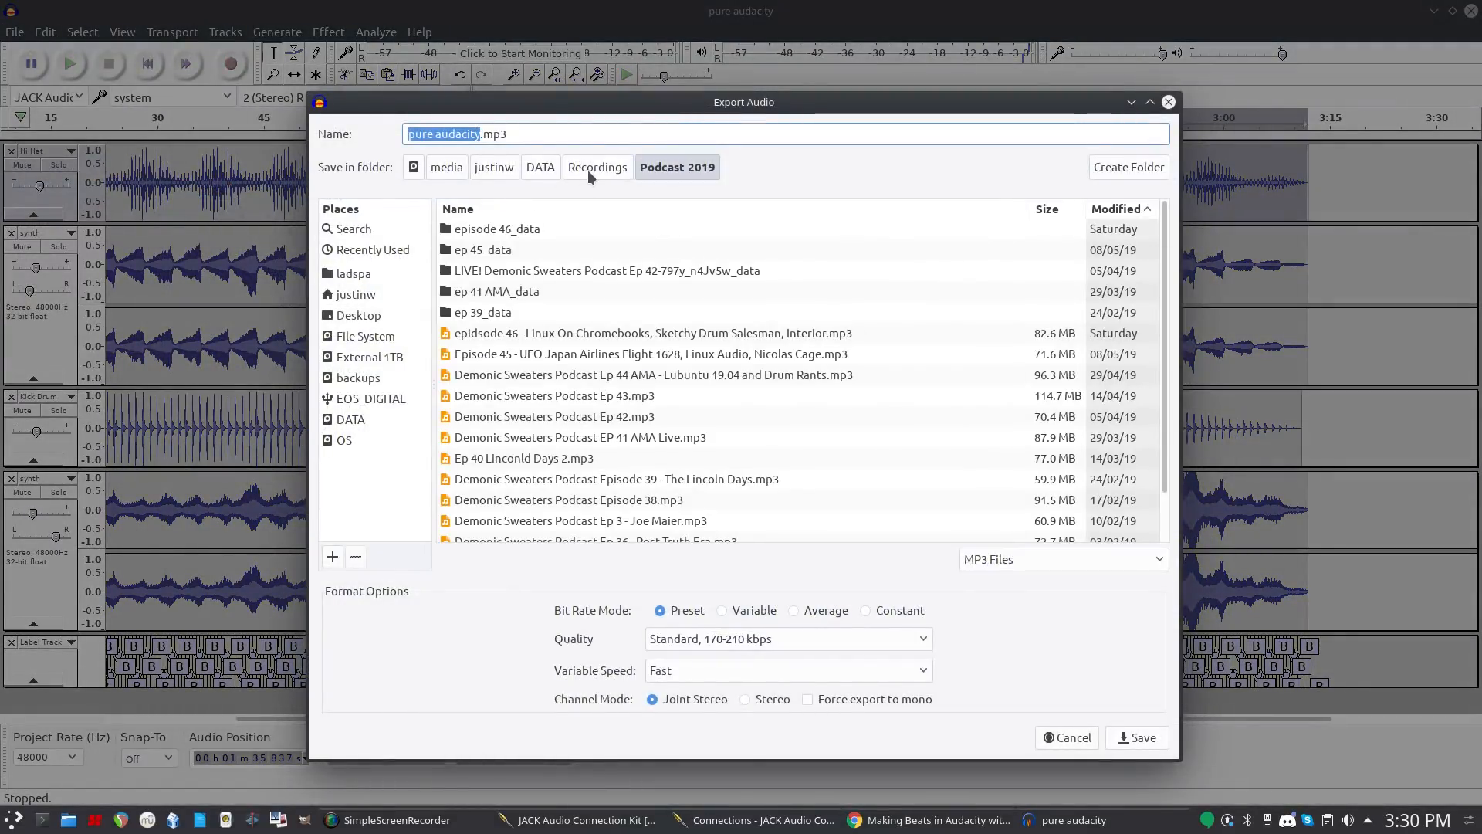
pyautogui.click(599, 170)
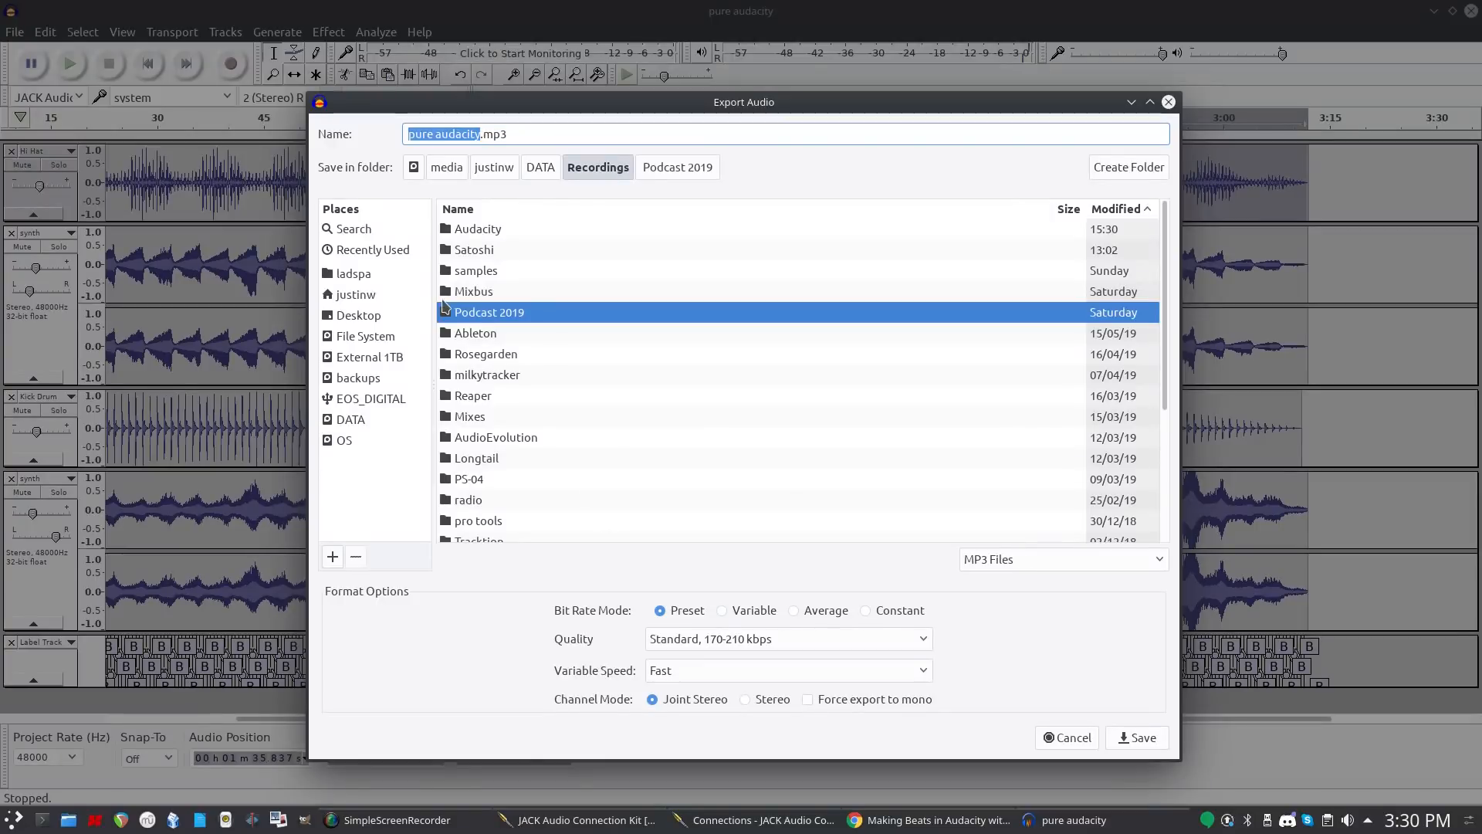
pyautogui.scroll(-5, 508, 446)
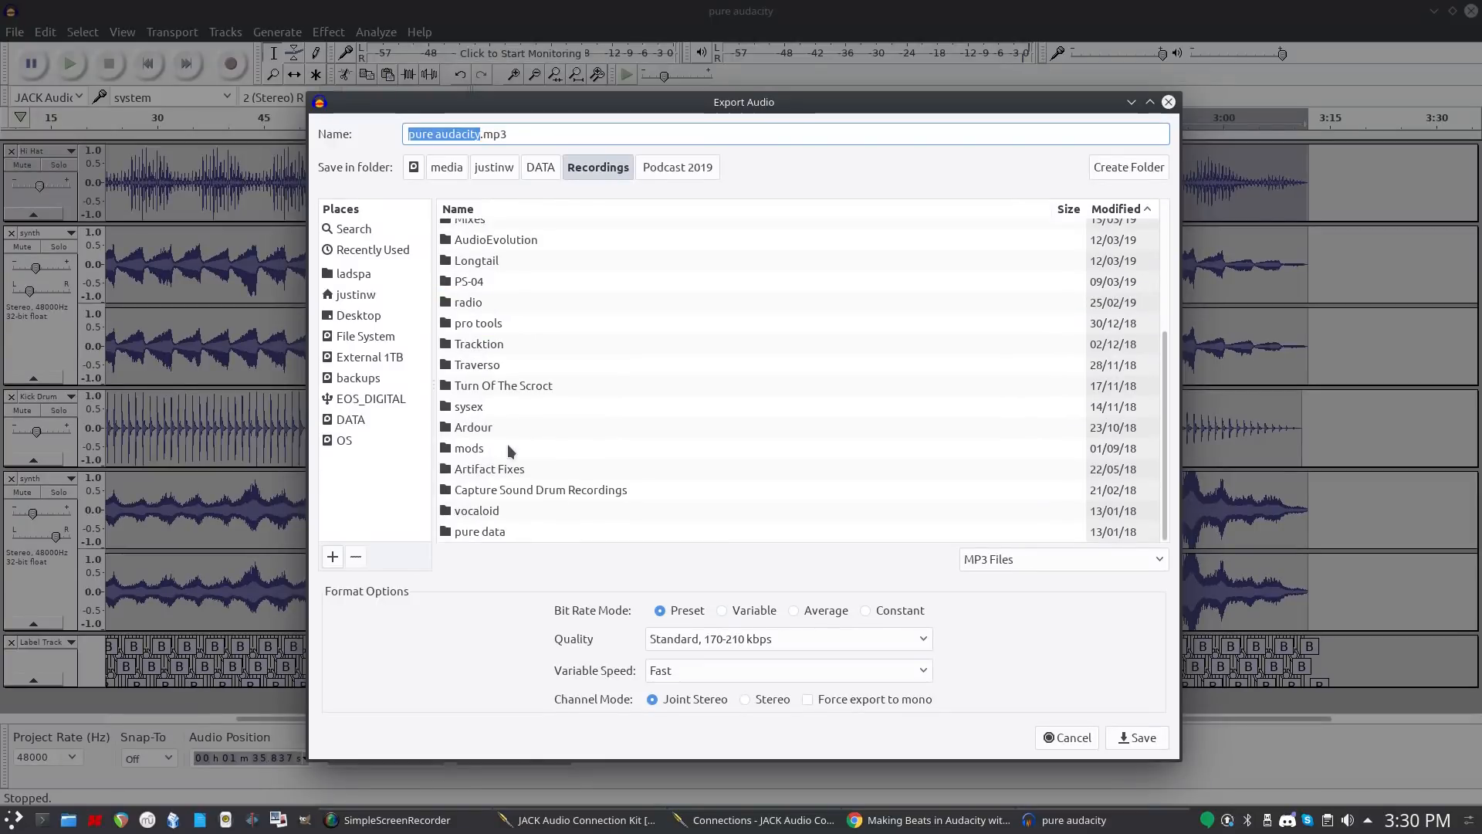
pyautogui.scroll(5, 510, 451)
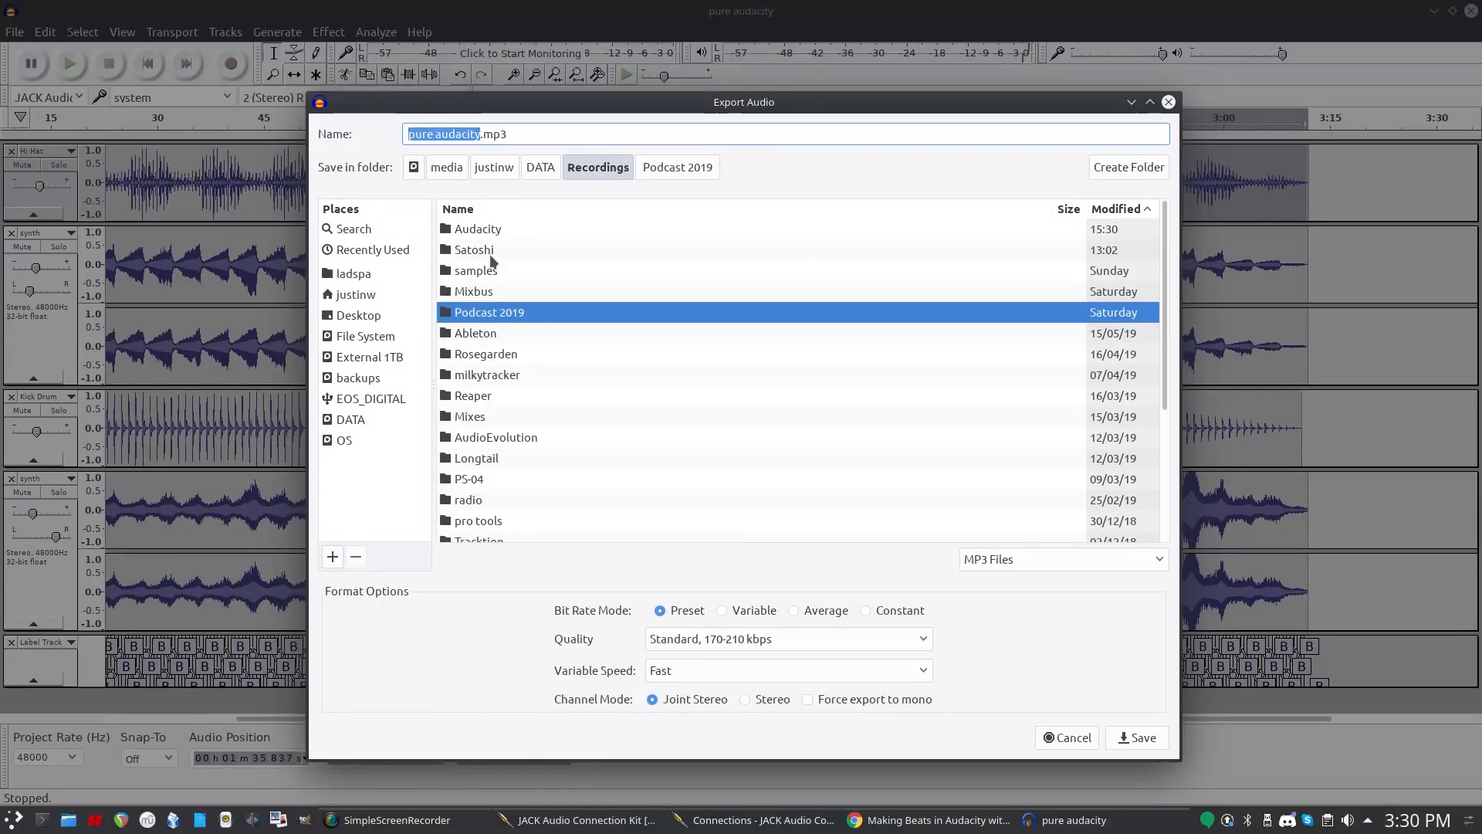
pyautogui.scroll(-1, 494, 378)
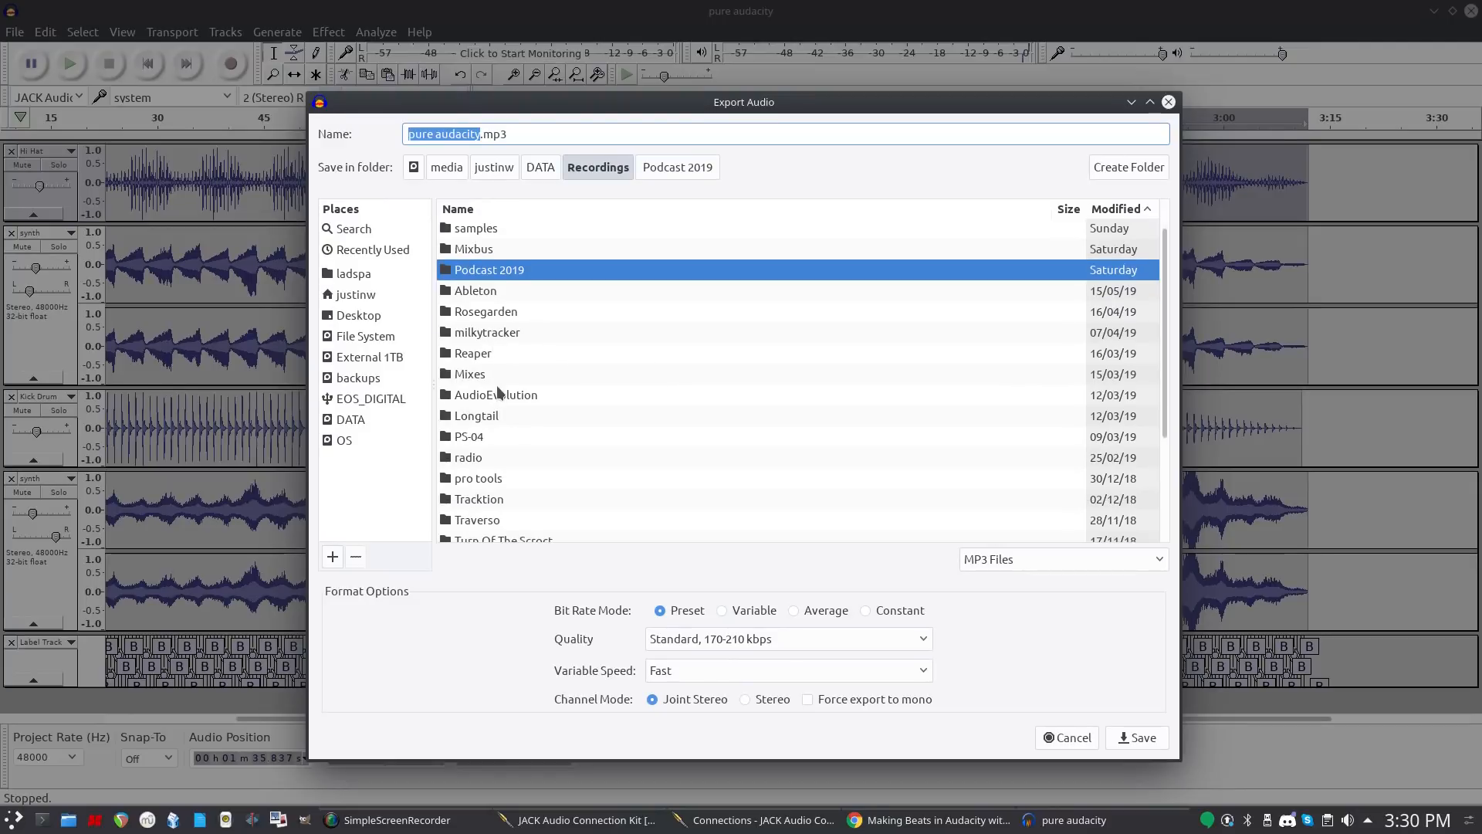
pyautogui.doubleClick(479, 376)
pyautogui.doubleClick(460, 232)
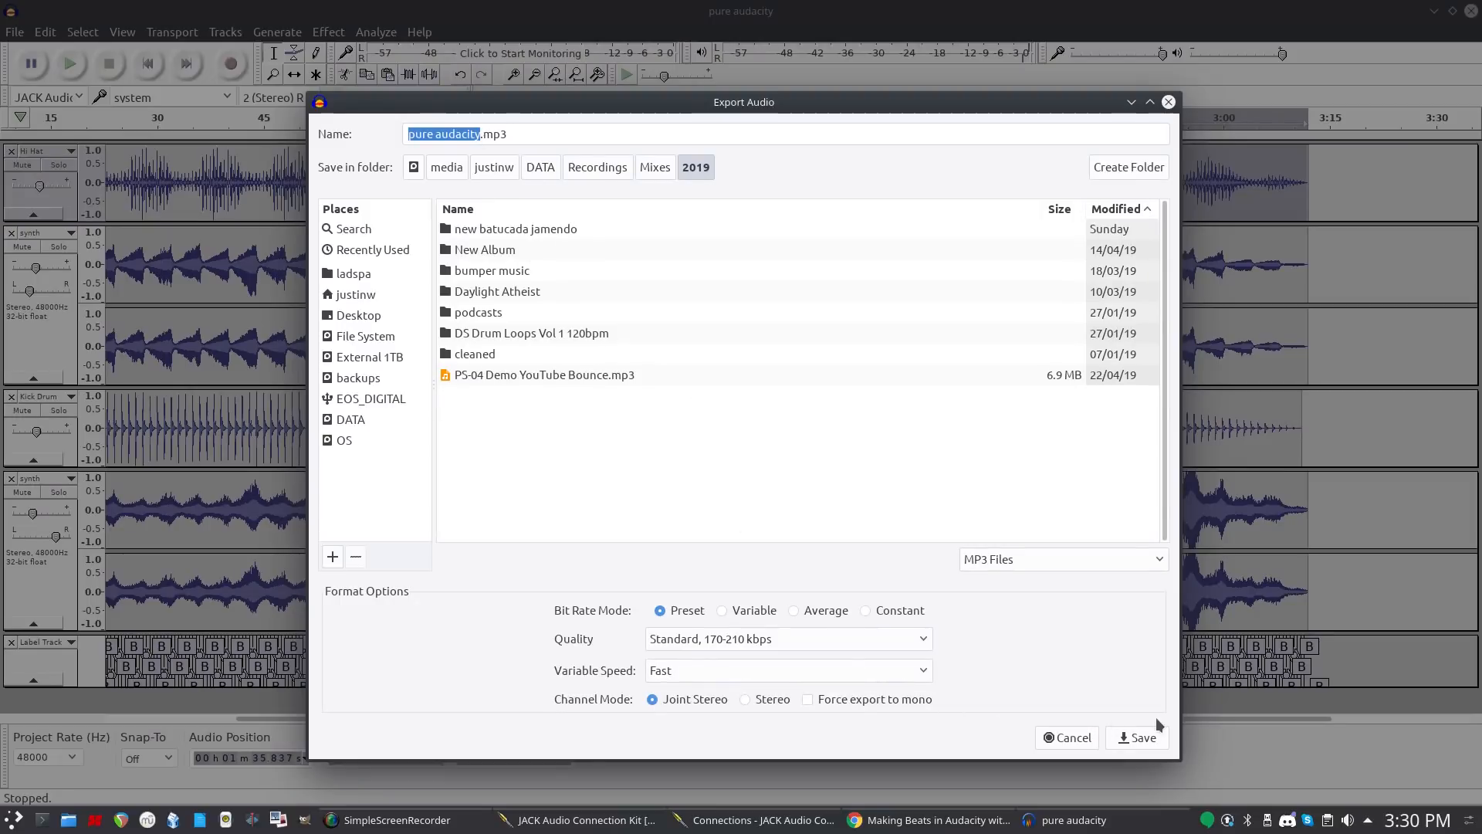
pyautogui.click(1138, 738)
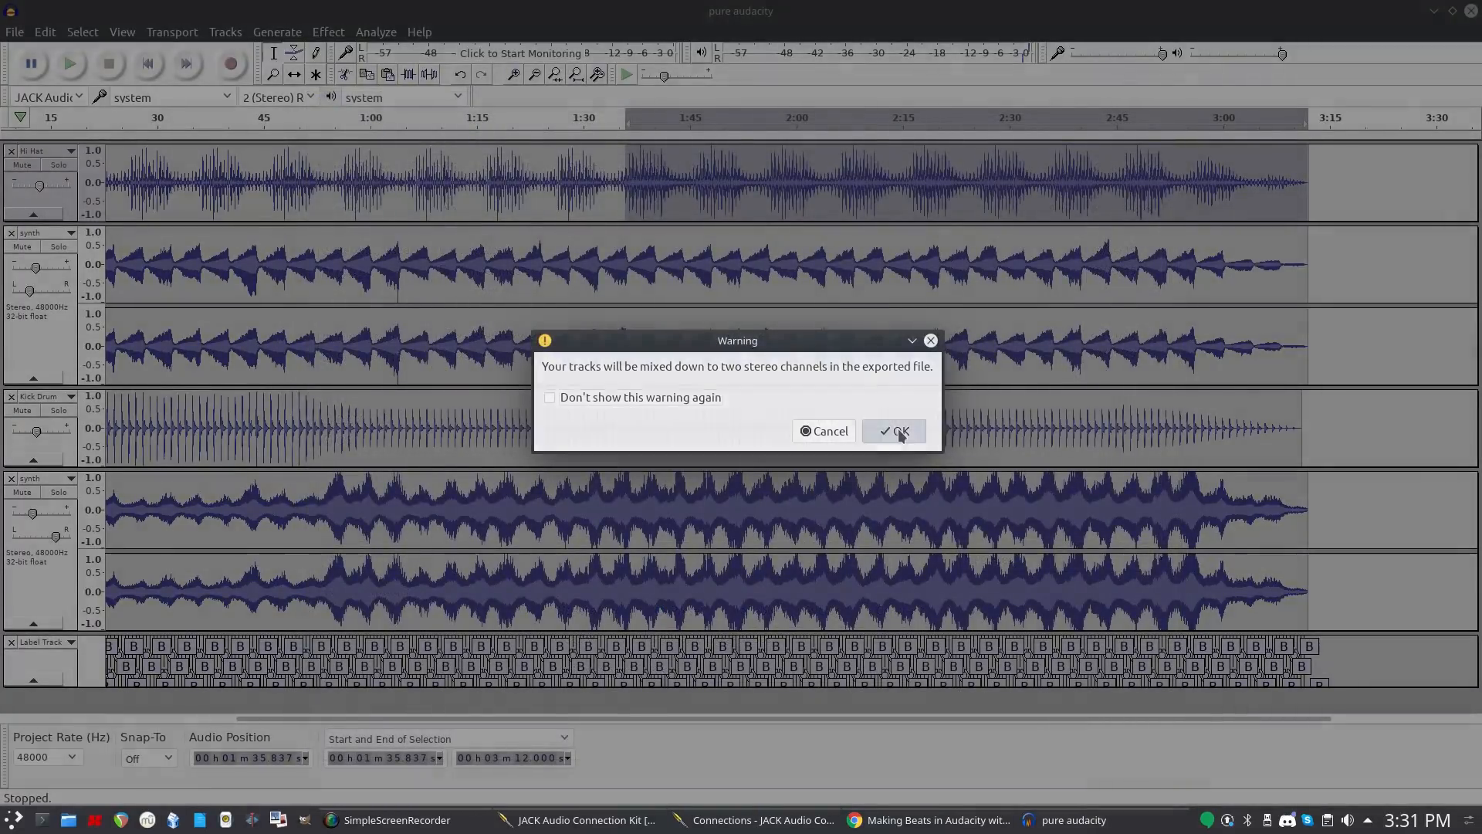
pyautogui.click(898, 432)
# Fill in the metadata with artist Demonic Sweaters, track title Pure Audacity, album title YouTube and track number 01.
pyautogui.click(710, 287)
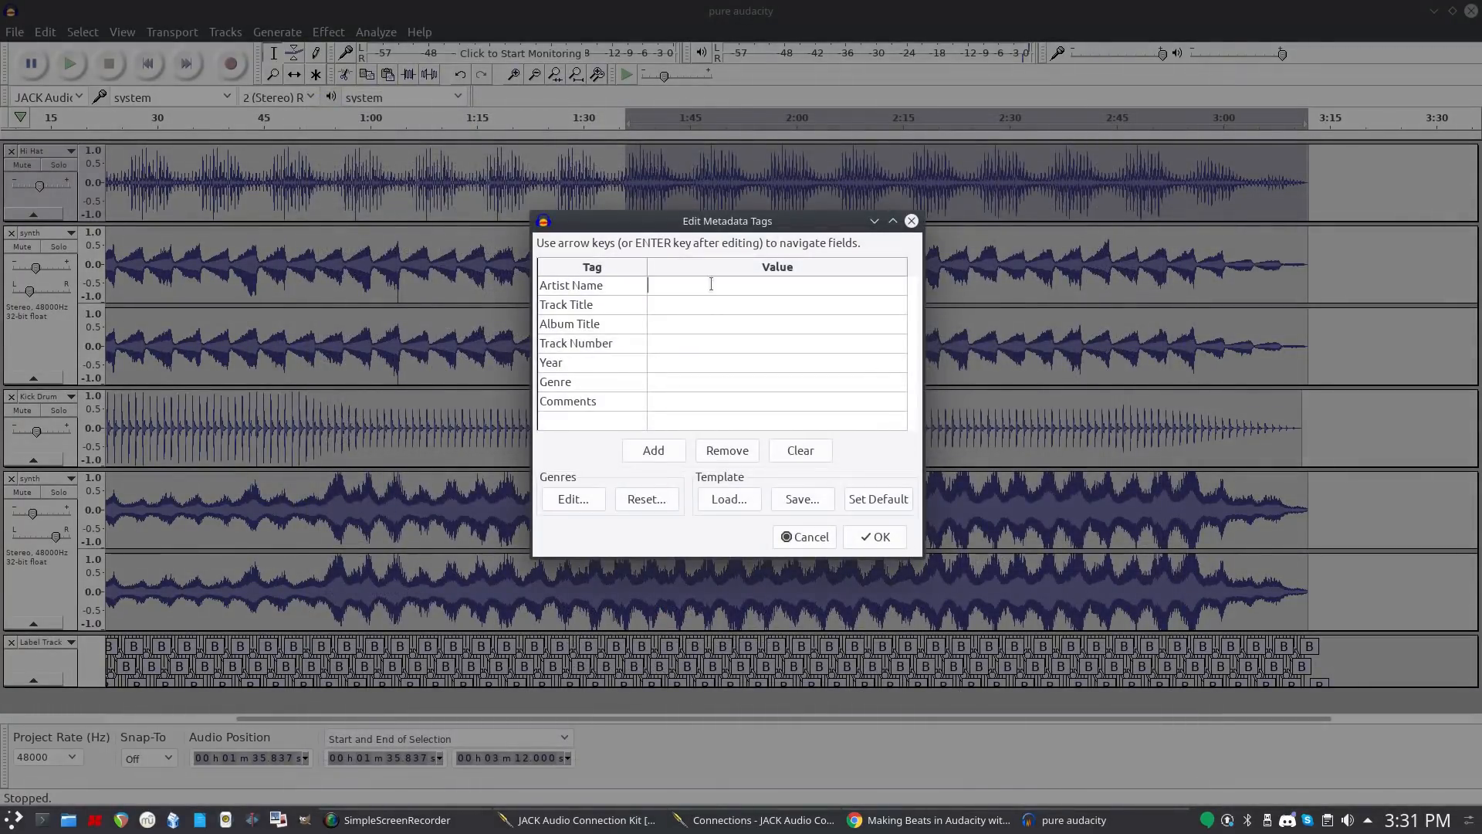
pyautogui.write('Demonic Sweaters')
pyautogui.press('Return')
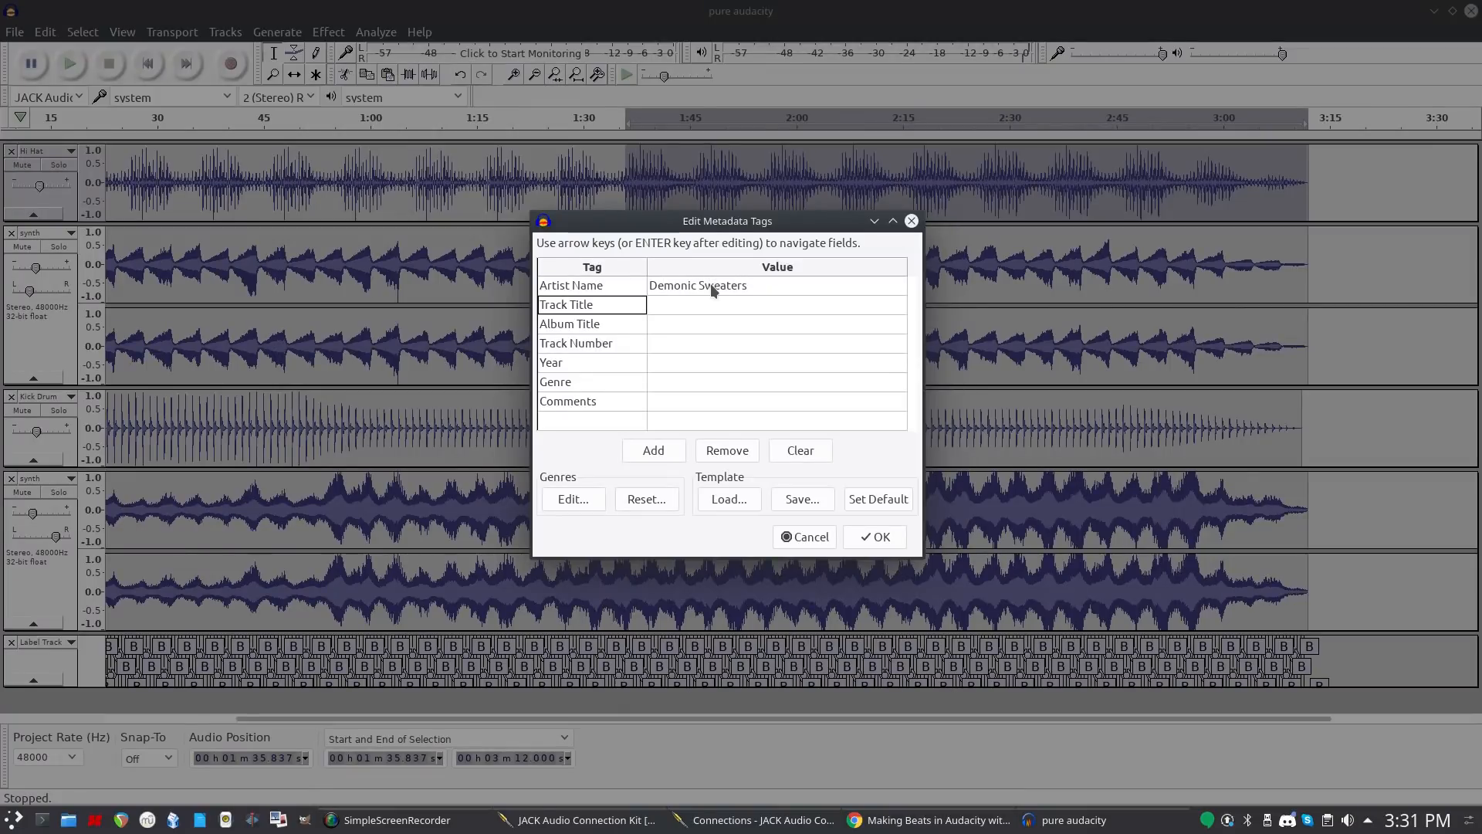
pyautogui.press('Right')
pyautogui.write('Pu')
pyautogui.press('Return')
pyautogui.press('Right')
pyautogui.write('YouTube')
pyautogui.press('Return')
pyautogui.press('Right')
pyautogui.write('01')
pyautogui.press('Return')
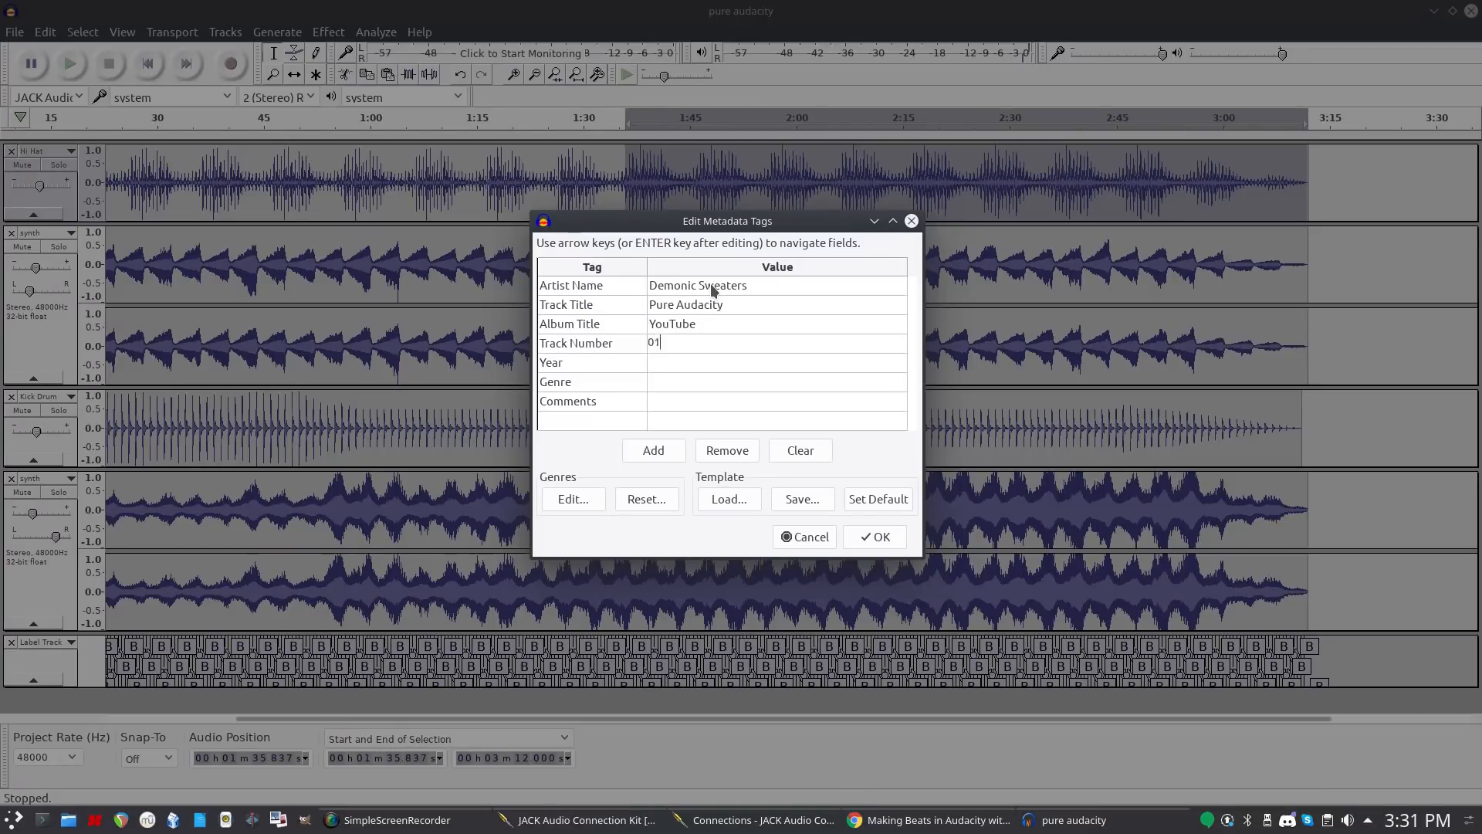
# Set the year tag to 2019 and the comment to "yay!", leave the genre blank, and finish the MP3 export.
pyautogui.press('Right')
pyautogui.write('2019')
pyautogui.press('Return')
pyautogui.press('Right')
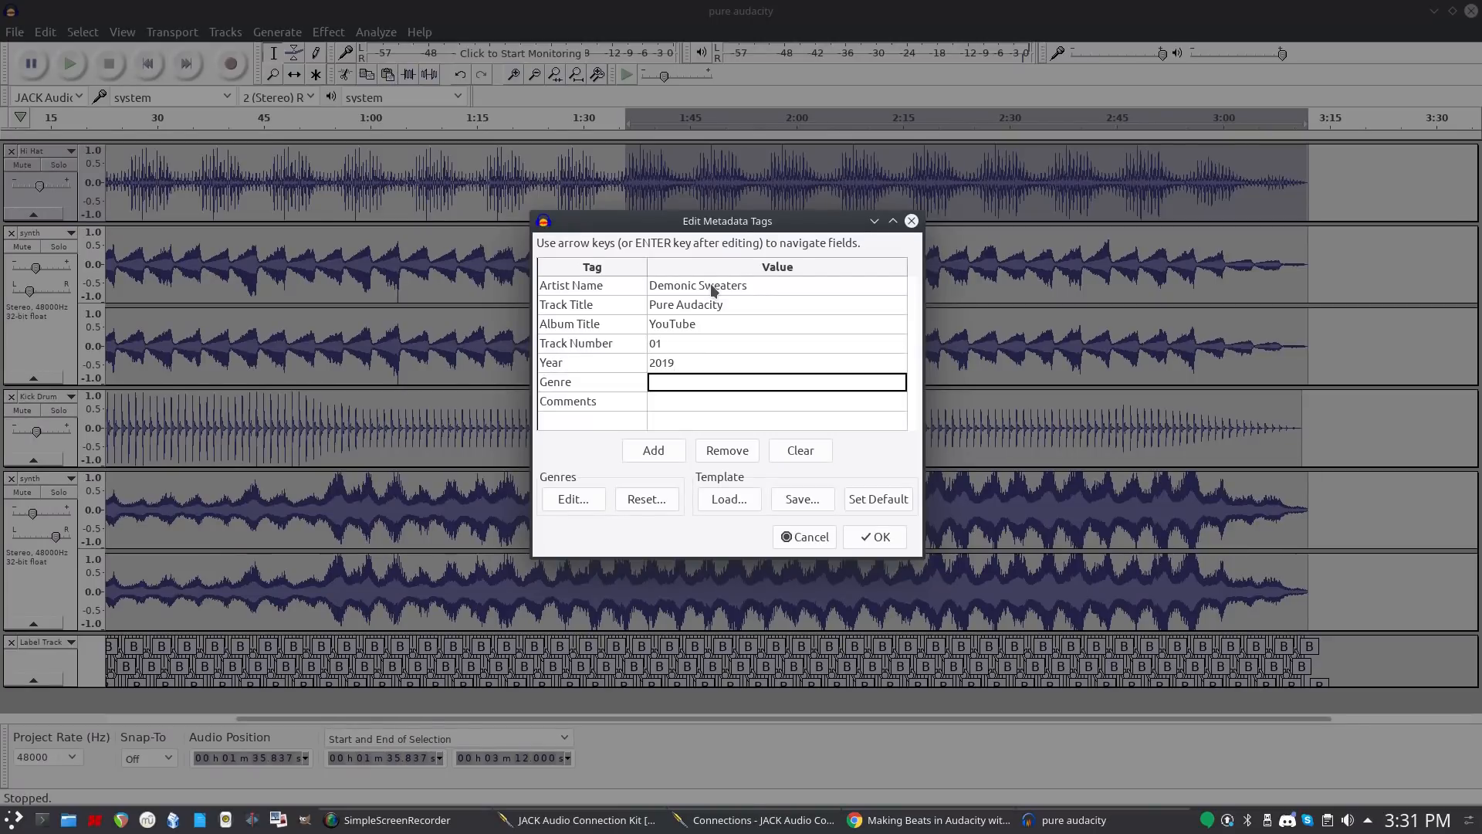
pyautogui.press('Return')
pyautogui.press('Right')
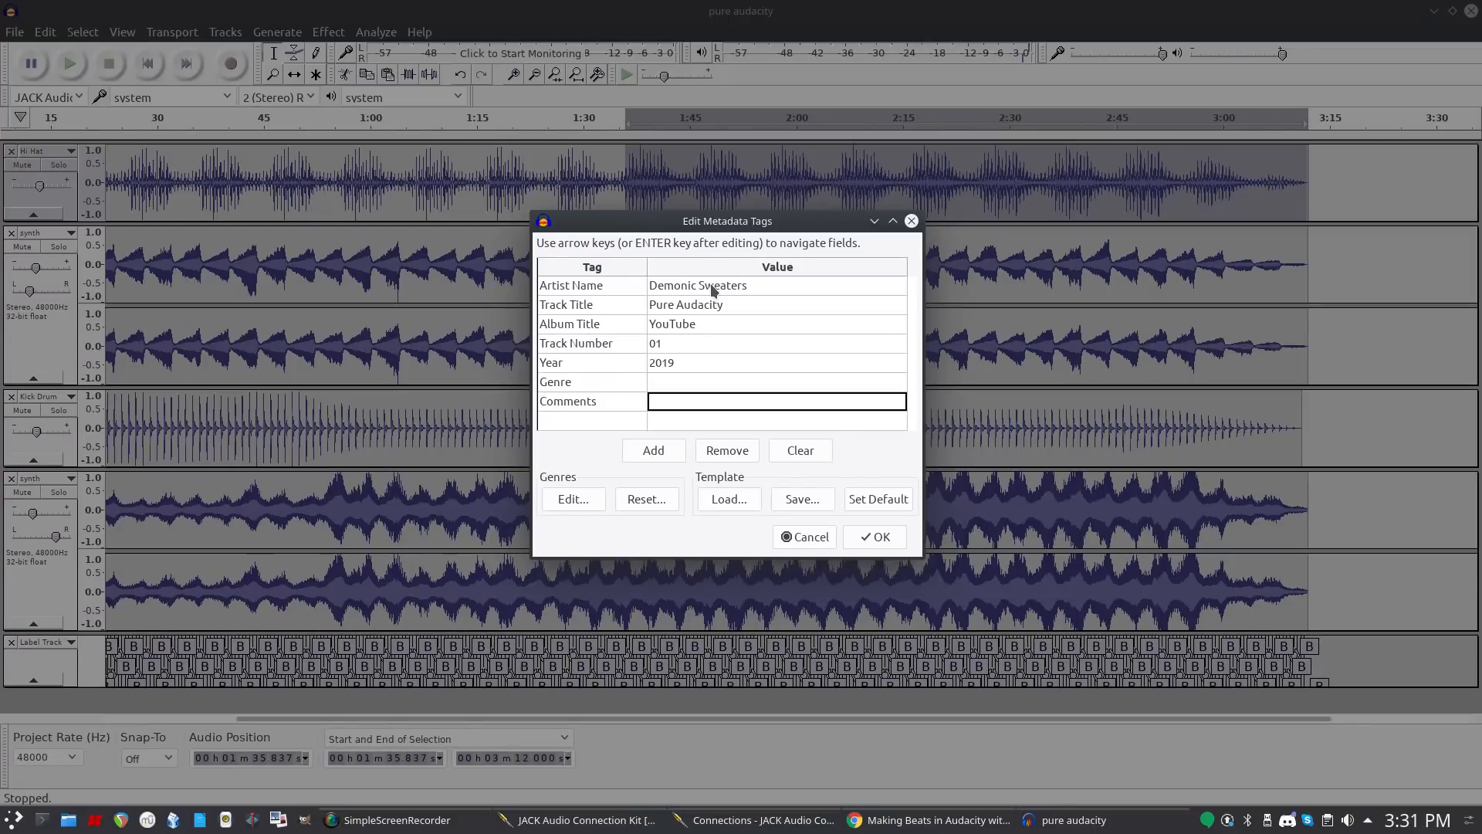
pyautogui.write('yay!')
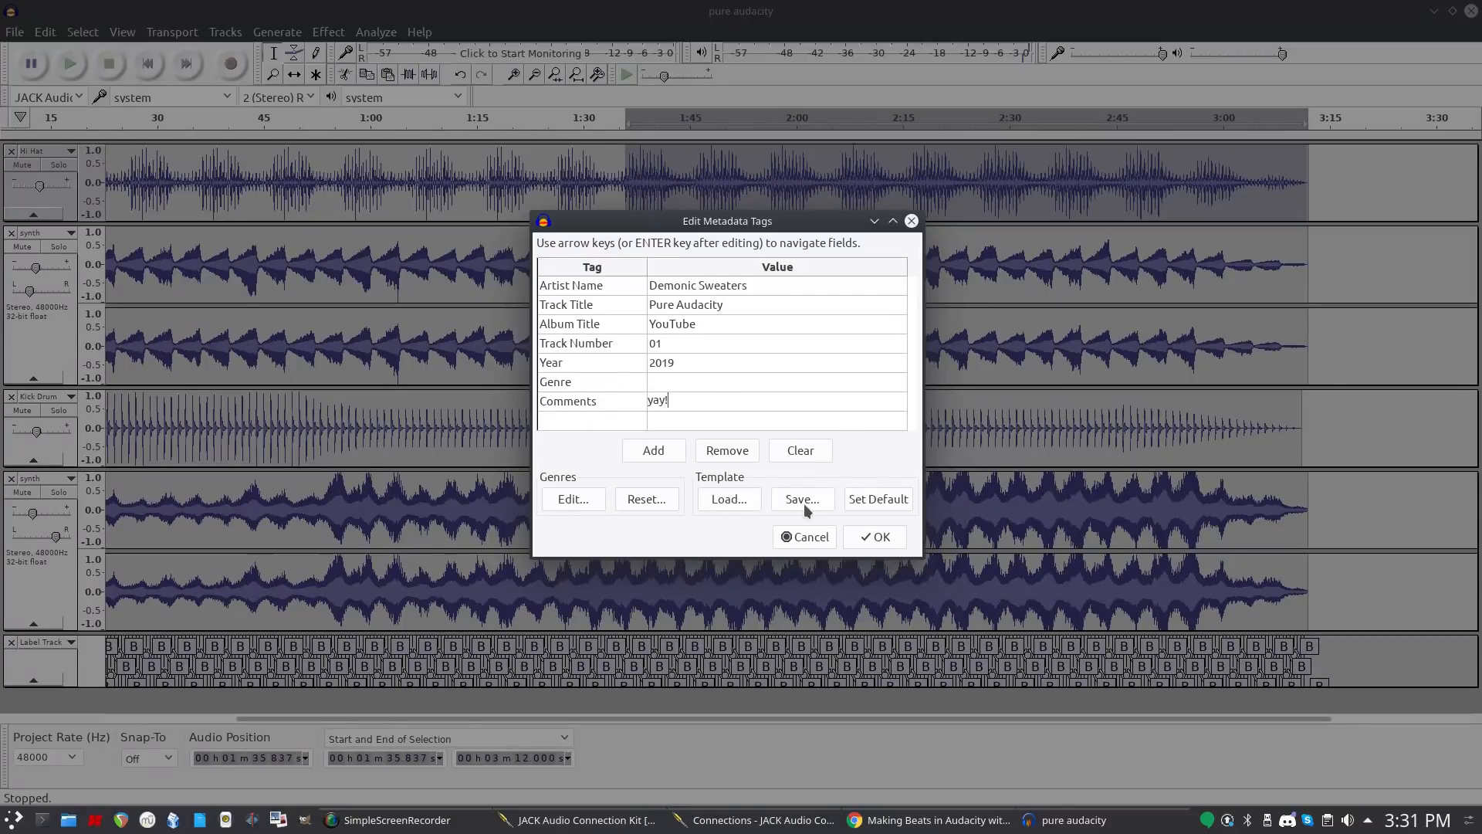
pyautogui.click(869, 536)
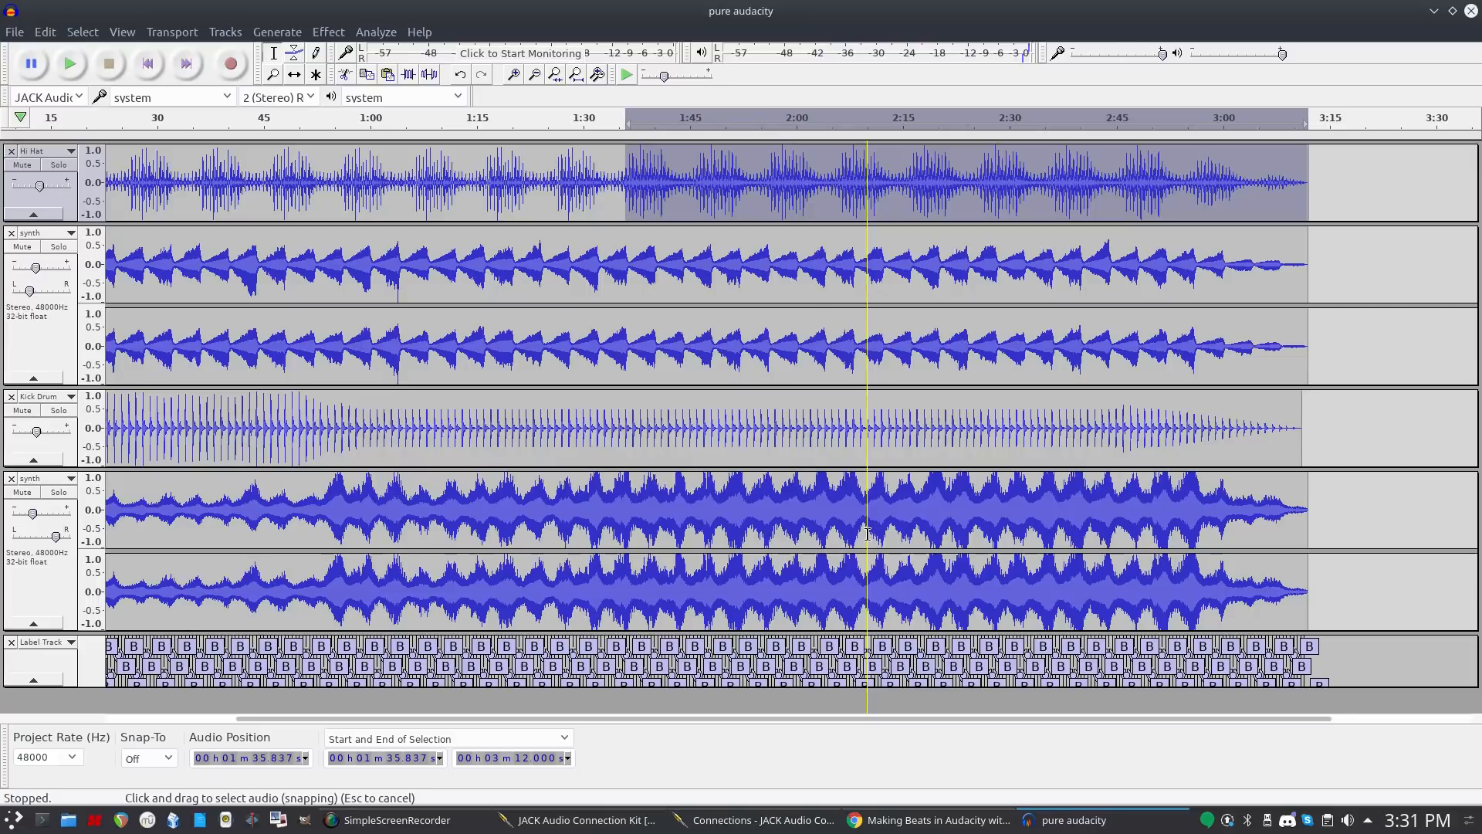
# Close the Audacity project and open the DATA/Recordings/Mixes/2019 folder in the file manager.
pyautogui.click(1470, 11)
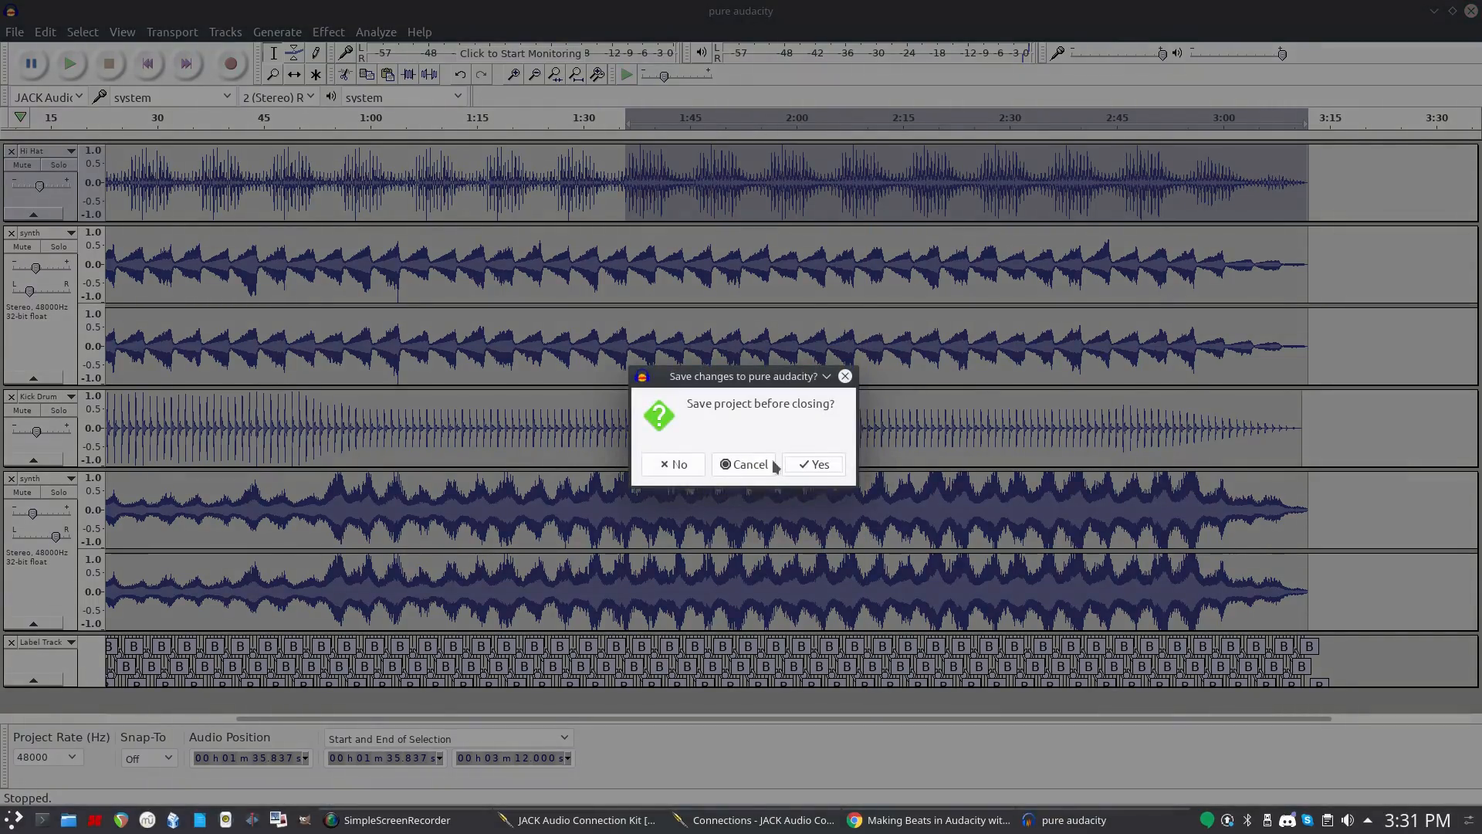
pyautogui.click(739, 464)
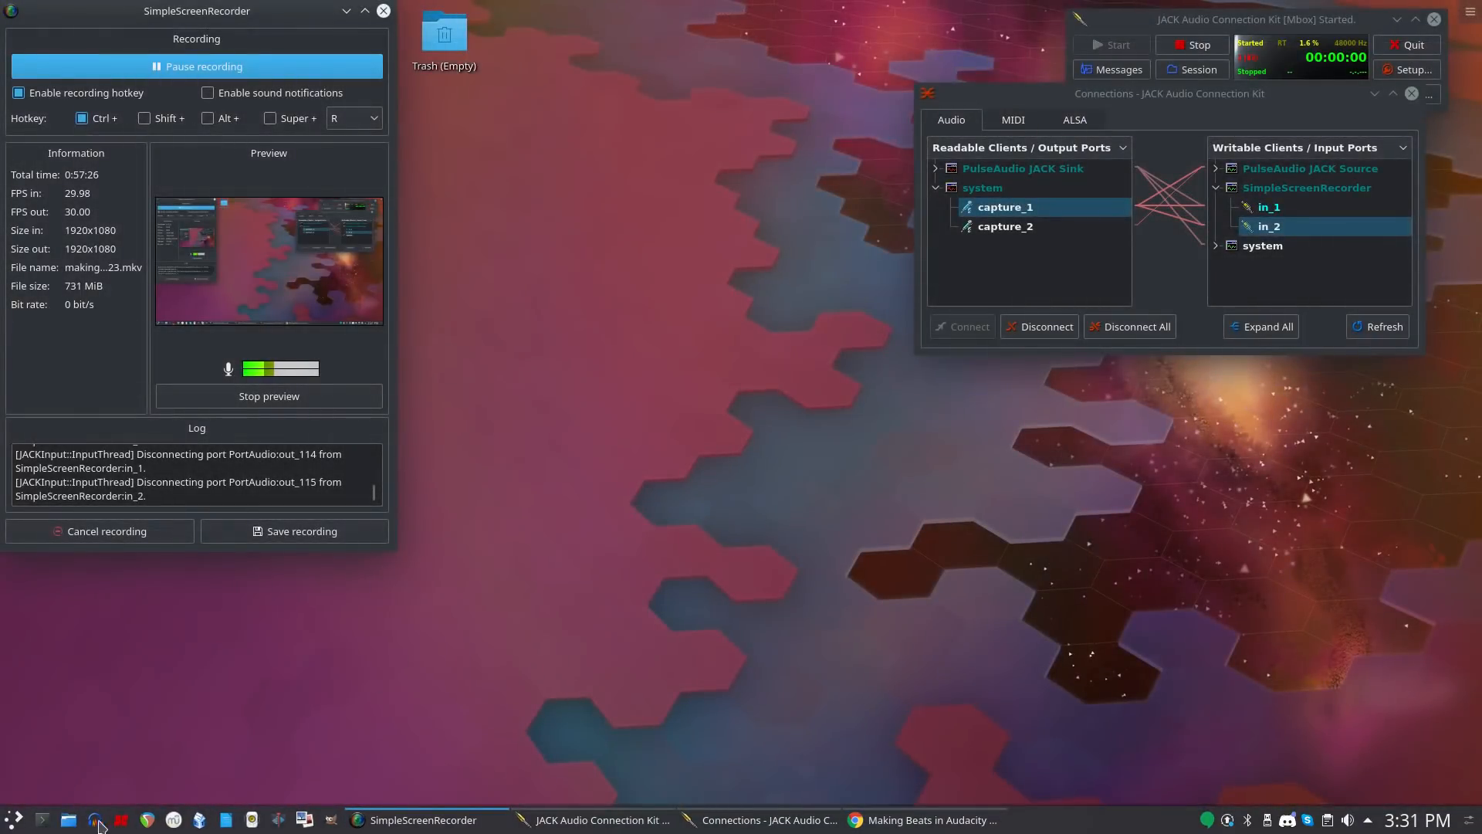
pyautogui.click(67, 820)
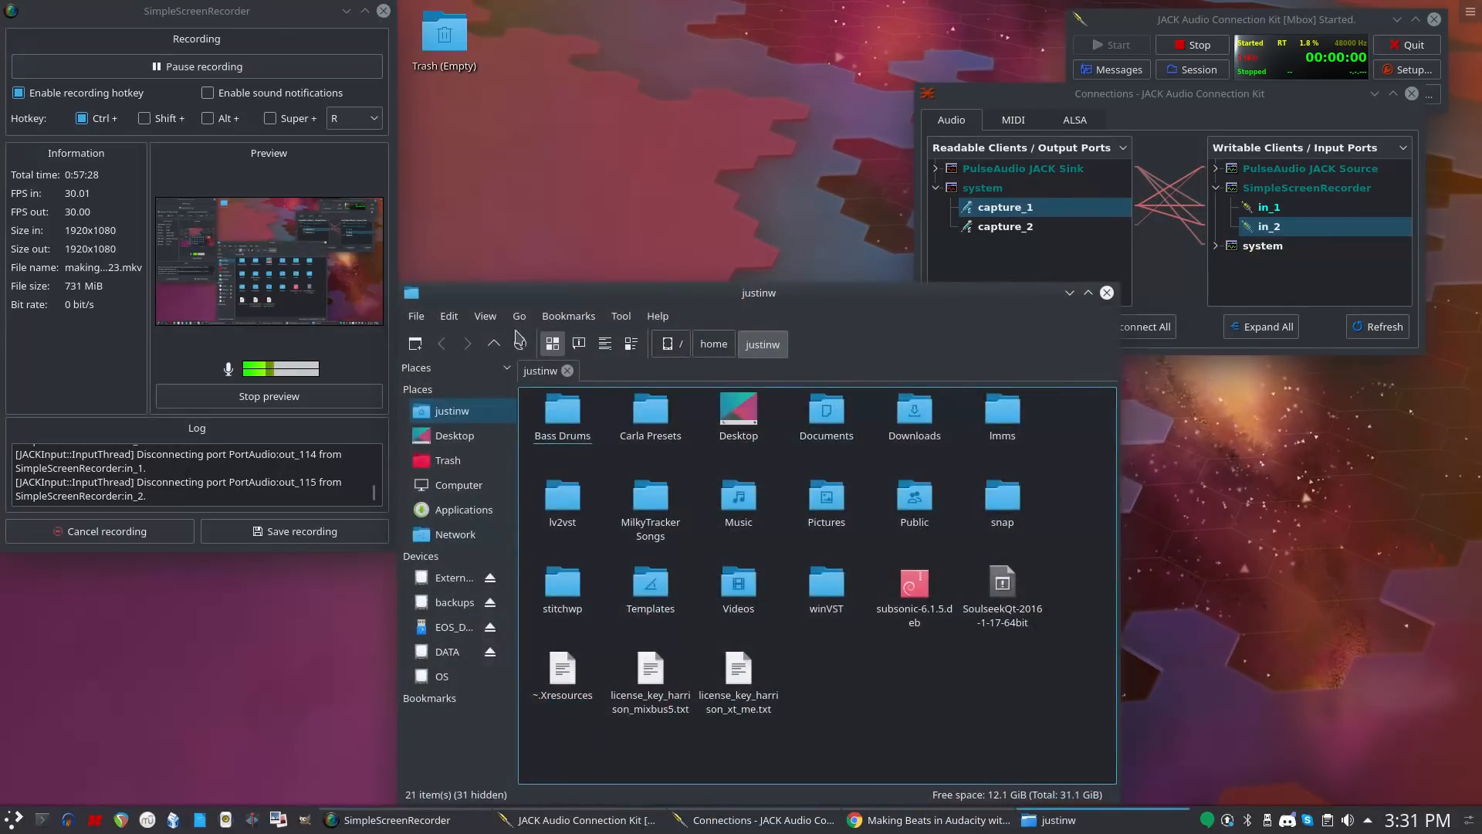
pyautogui.click(440, 656)
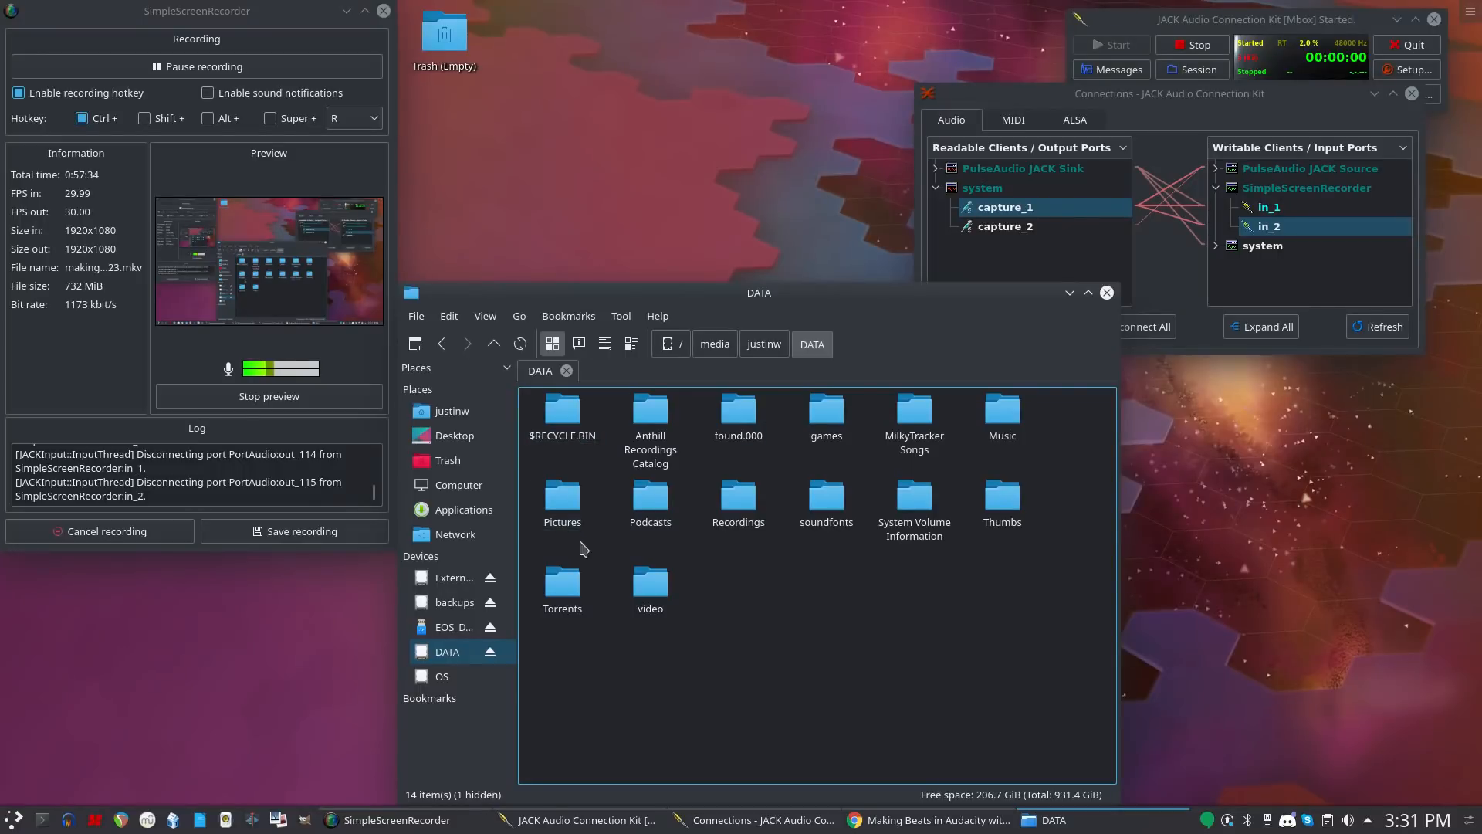
pyautogui.click(752, 502)
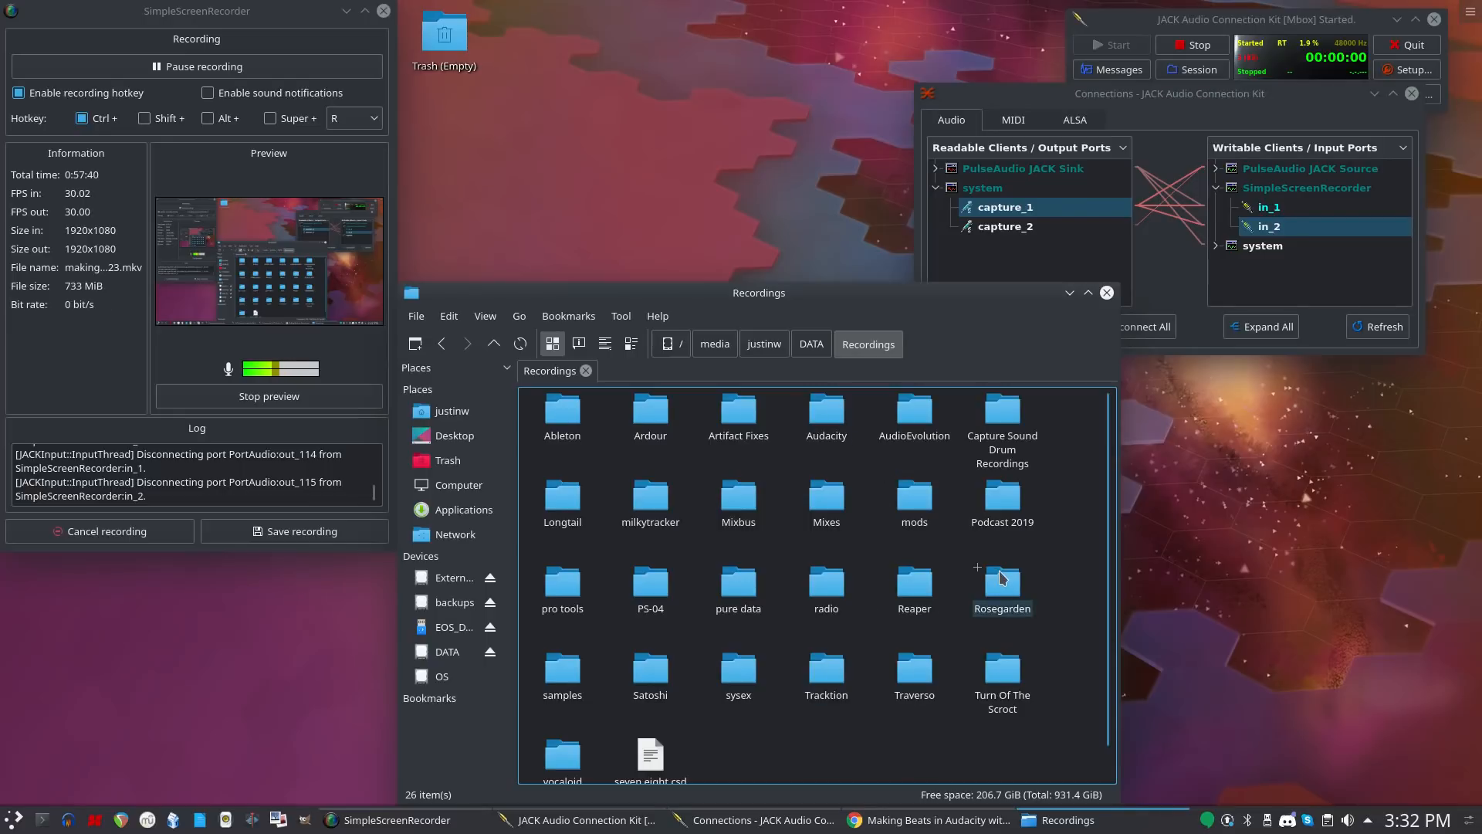
pyautogui.click(823, 501)
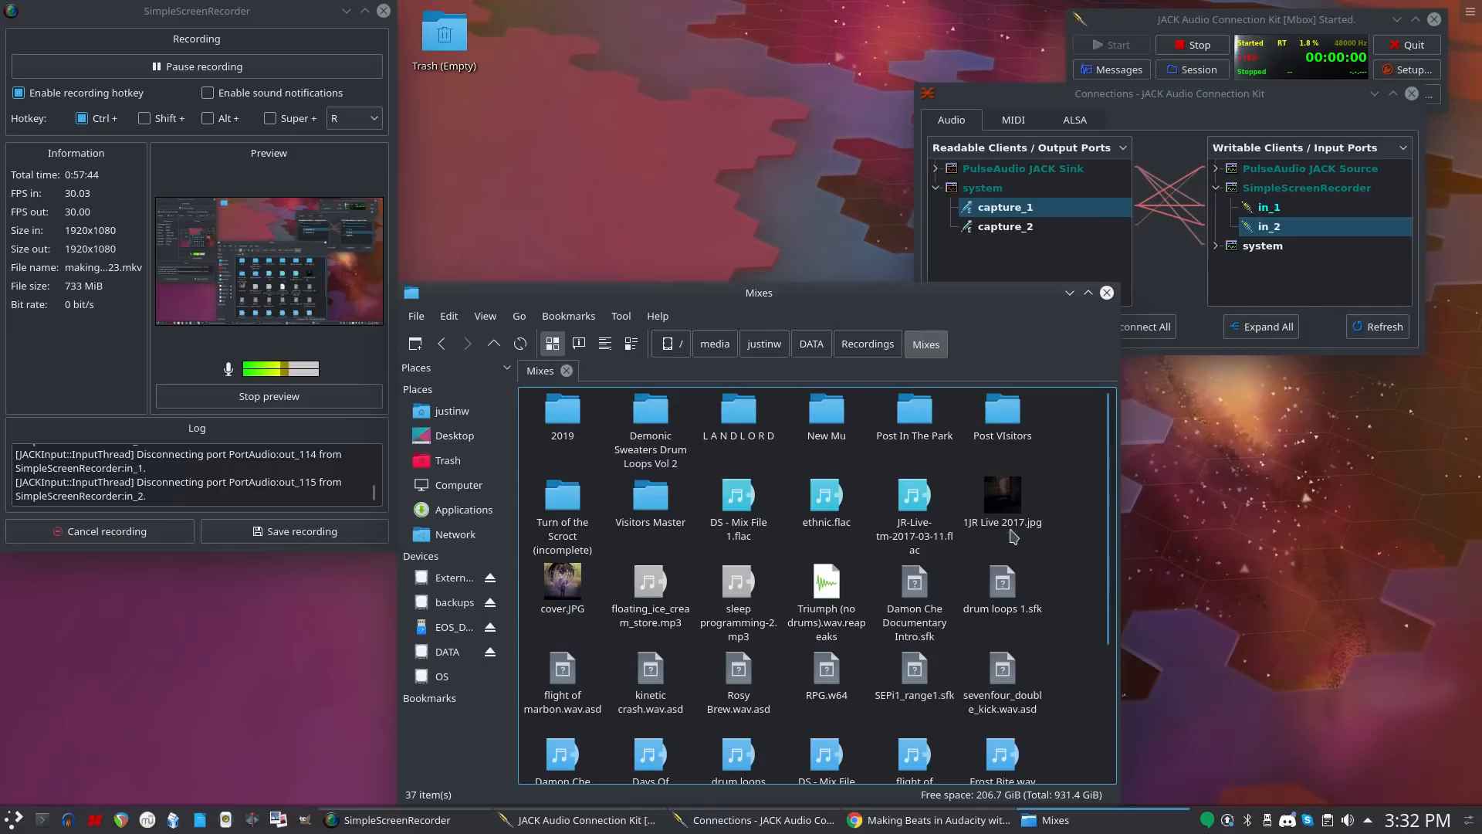
pyautogui.click(562, 417)
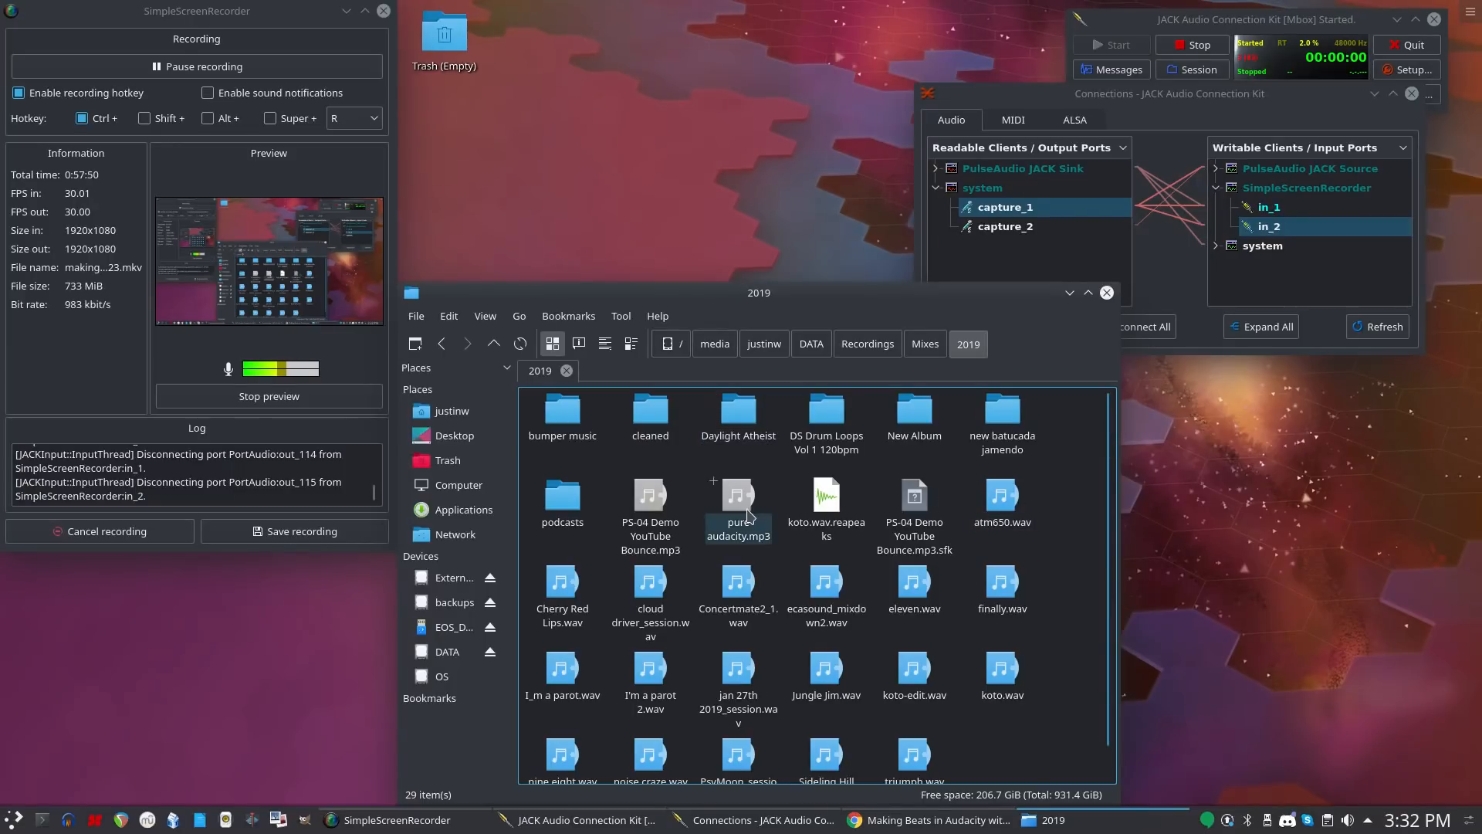
# Play the exported pure audacity.mp3 in Rhythmbox, moving the player window clear, then pausing and resuming playback.
pyautogui.scroll(-1, 861, 575)
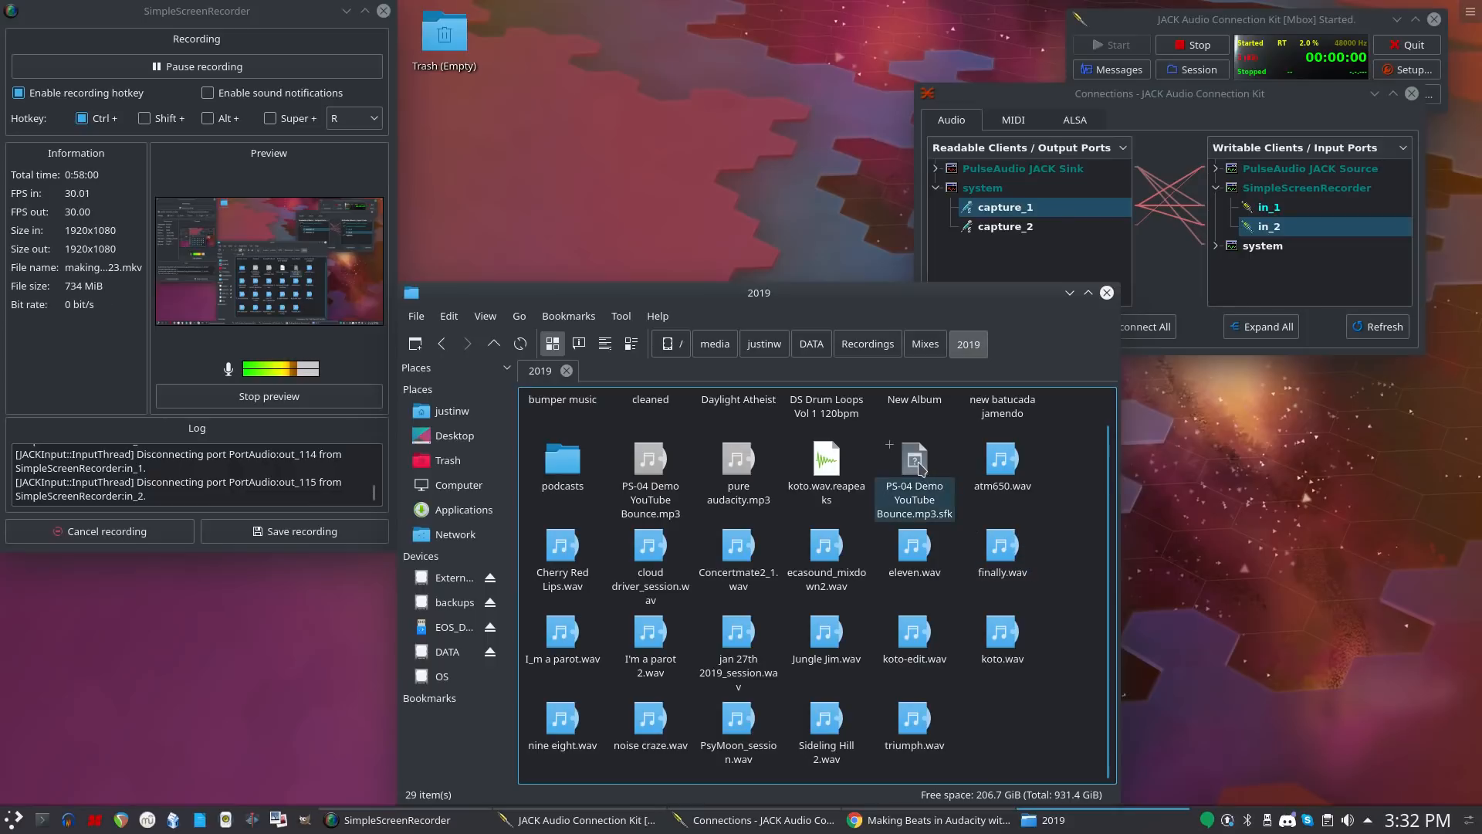
pyautogui.click(739, 457)
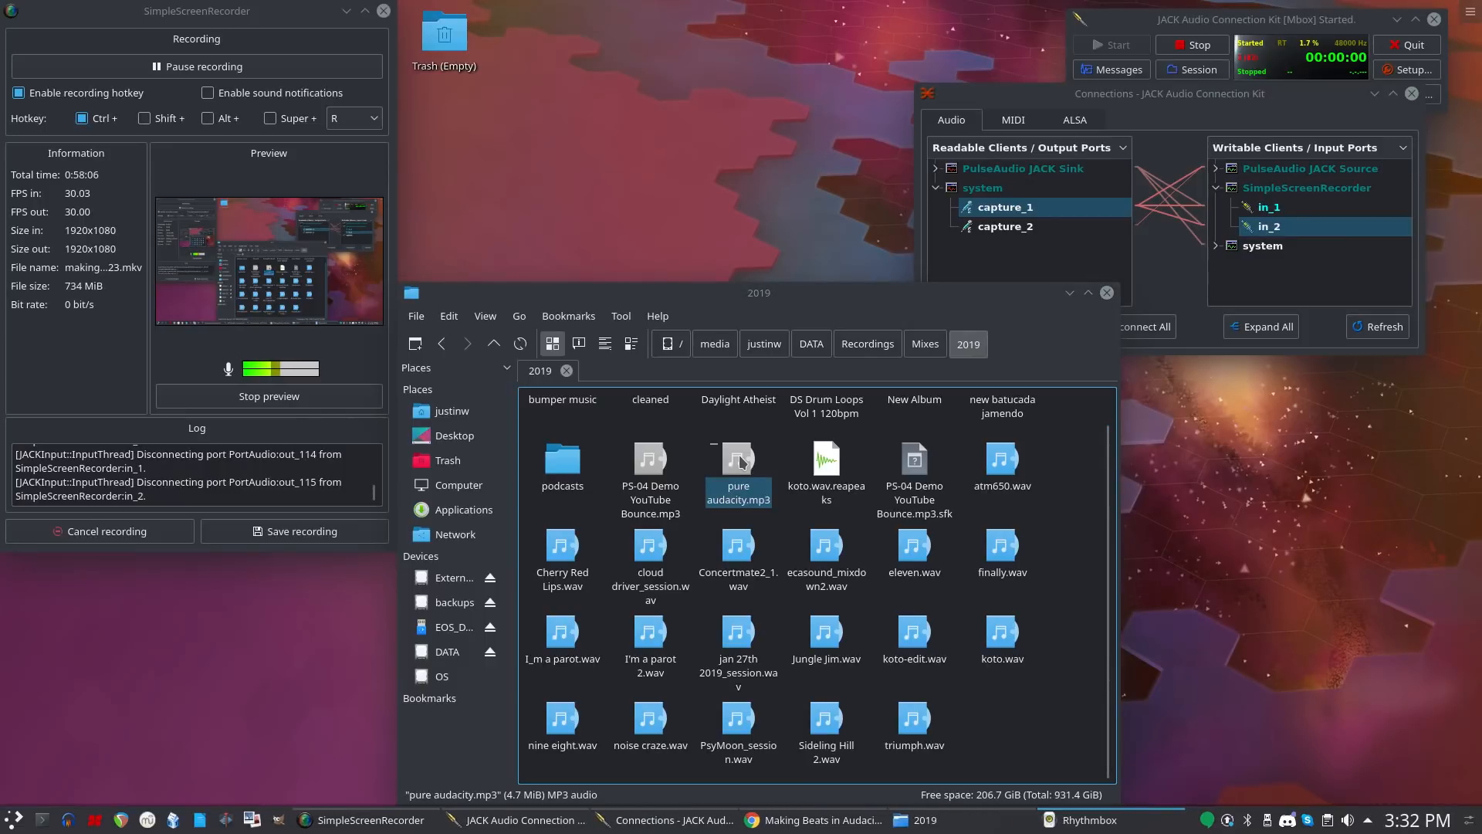
pyautogui.moveTo(1481, 154); pyautogui.dragTo(720, 206)
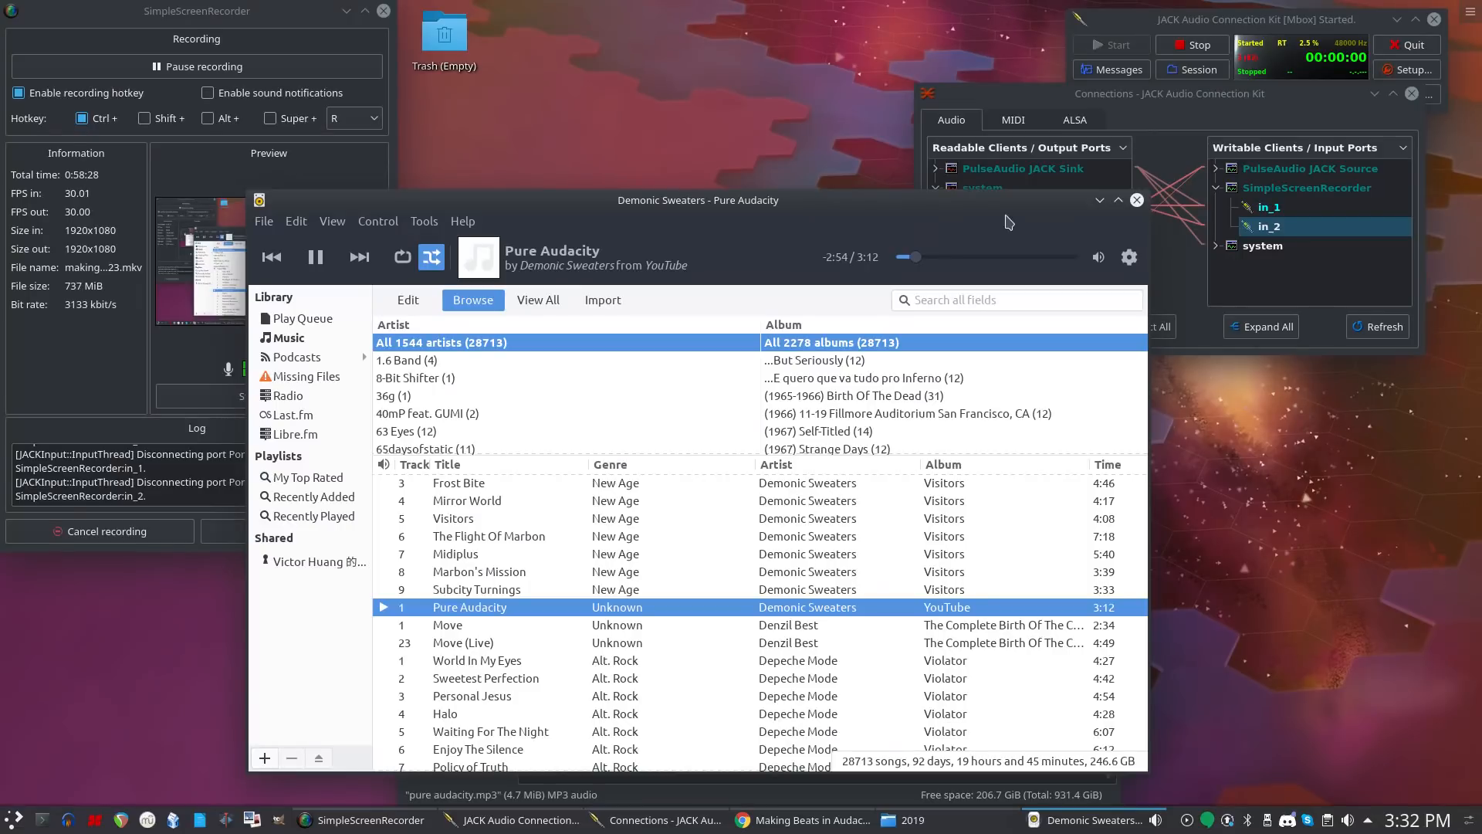
pyautogui.moveTo(936, 204); pyautogui.dragTo(1148, 137)
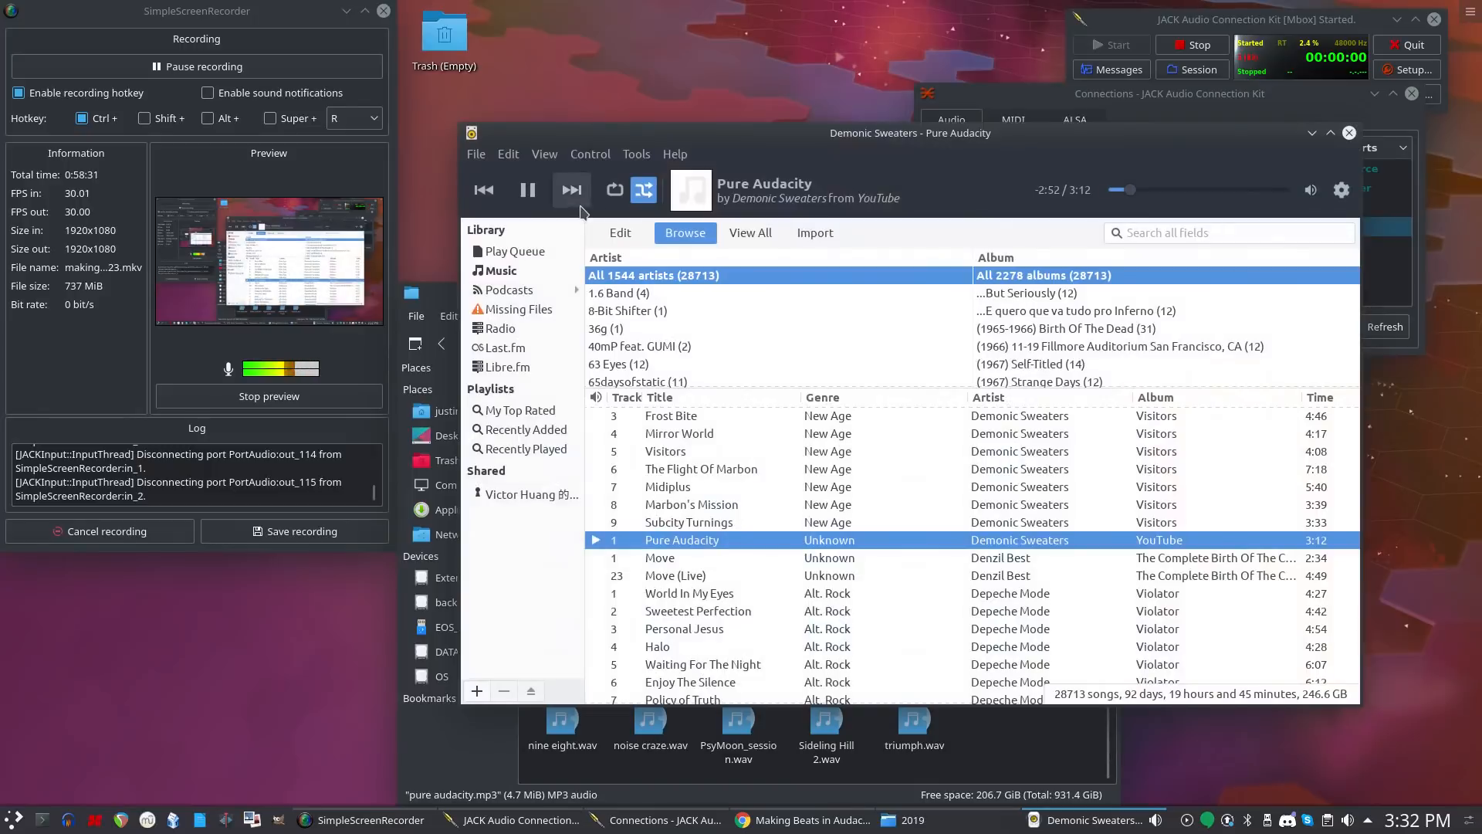
pyautogui.click(529, 191)
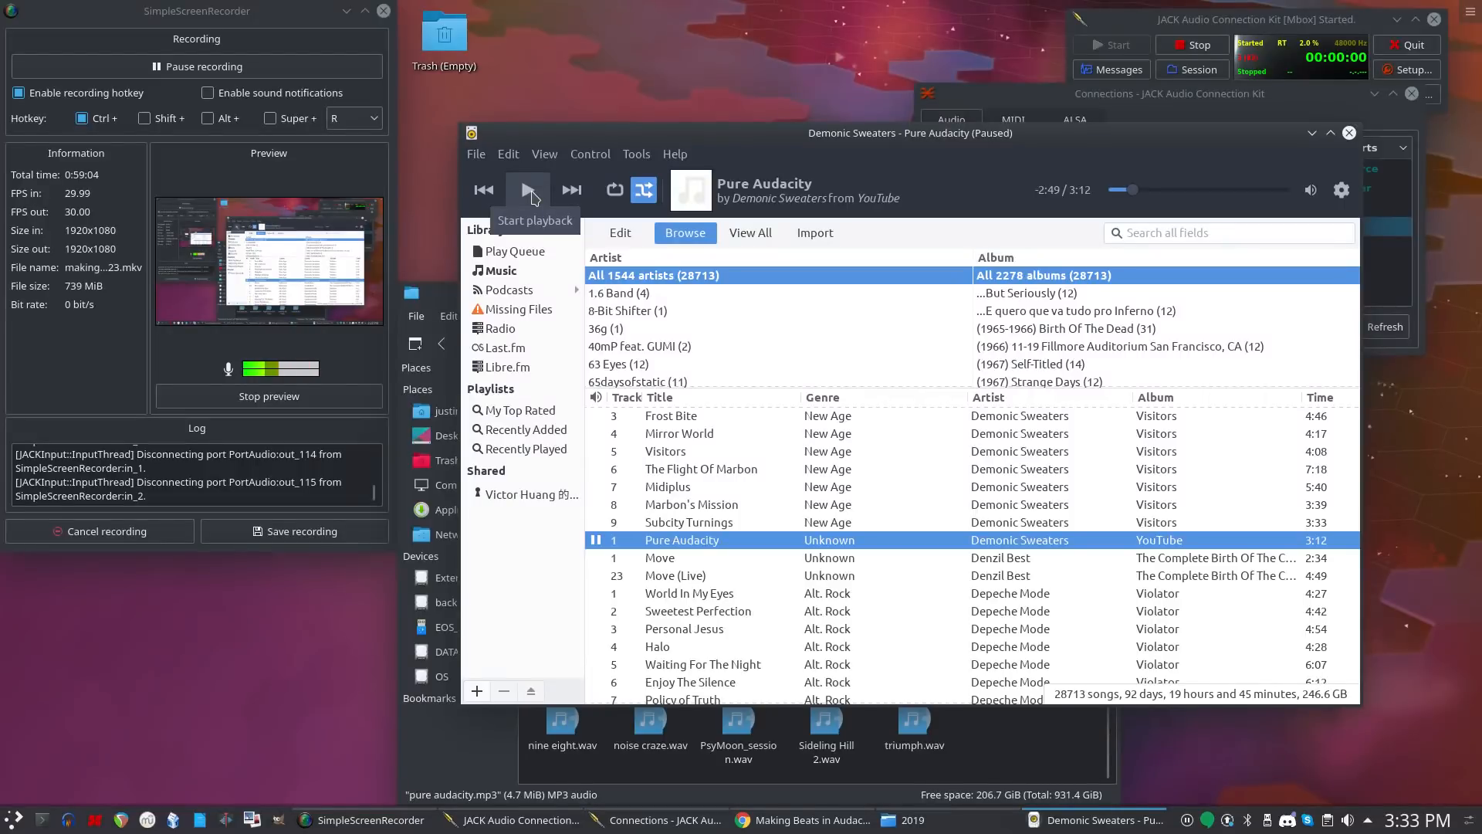
pyautogui.click(529, 191)
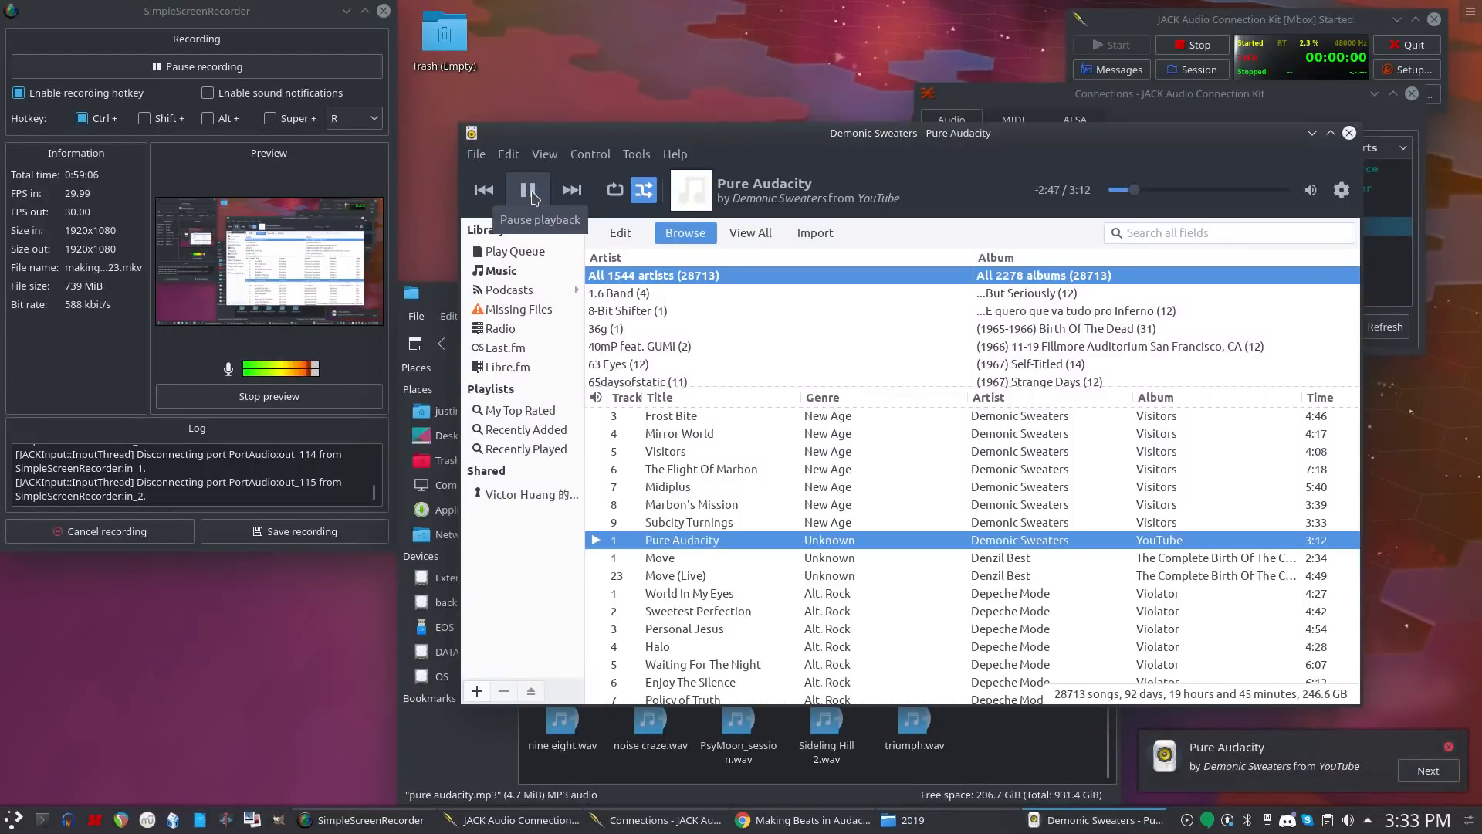